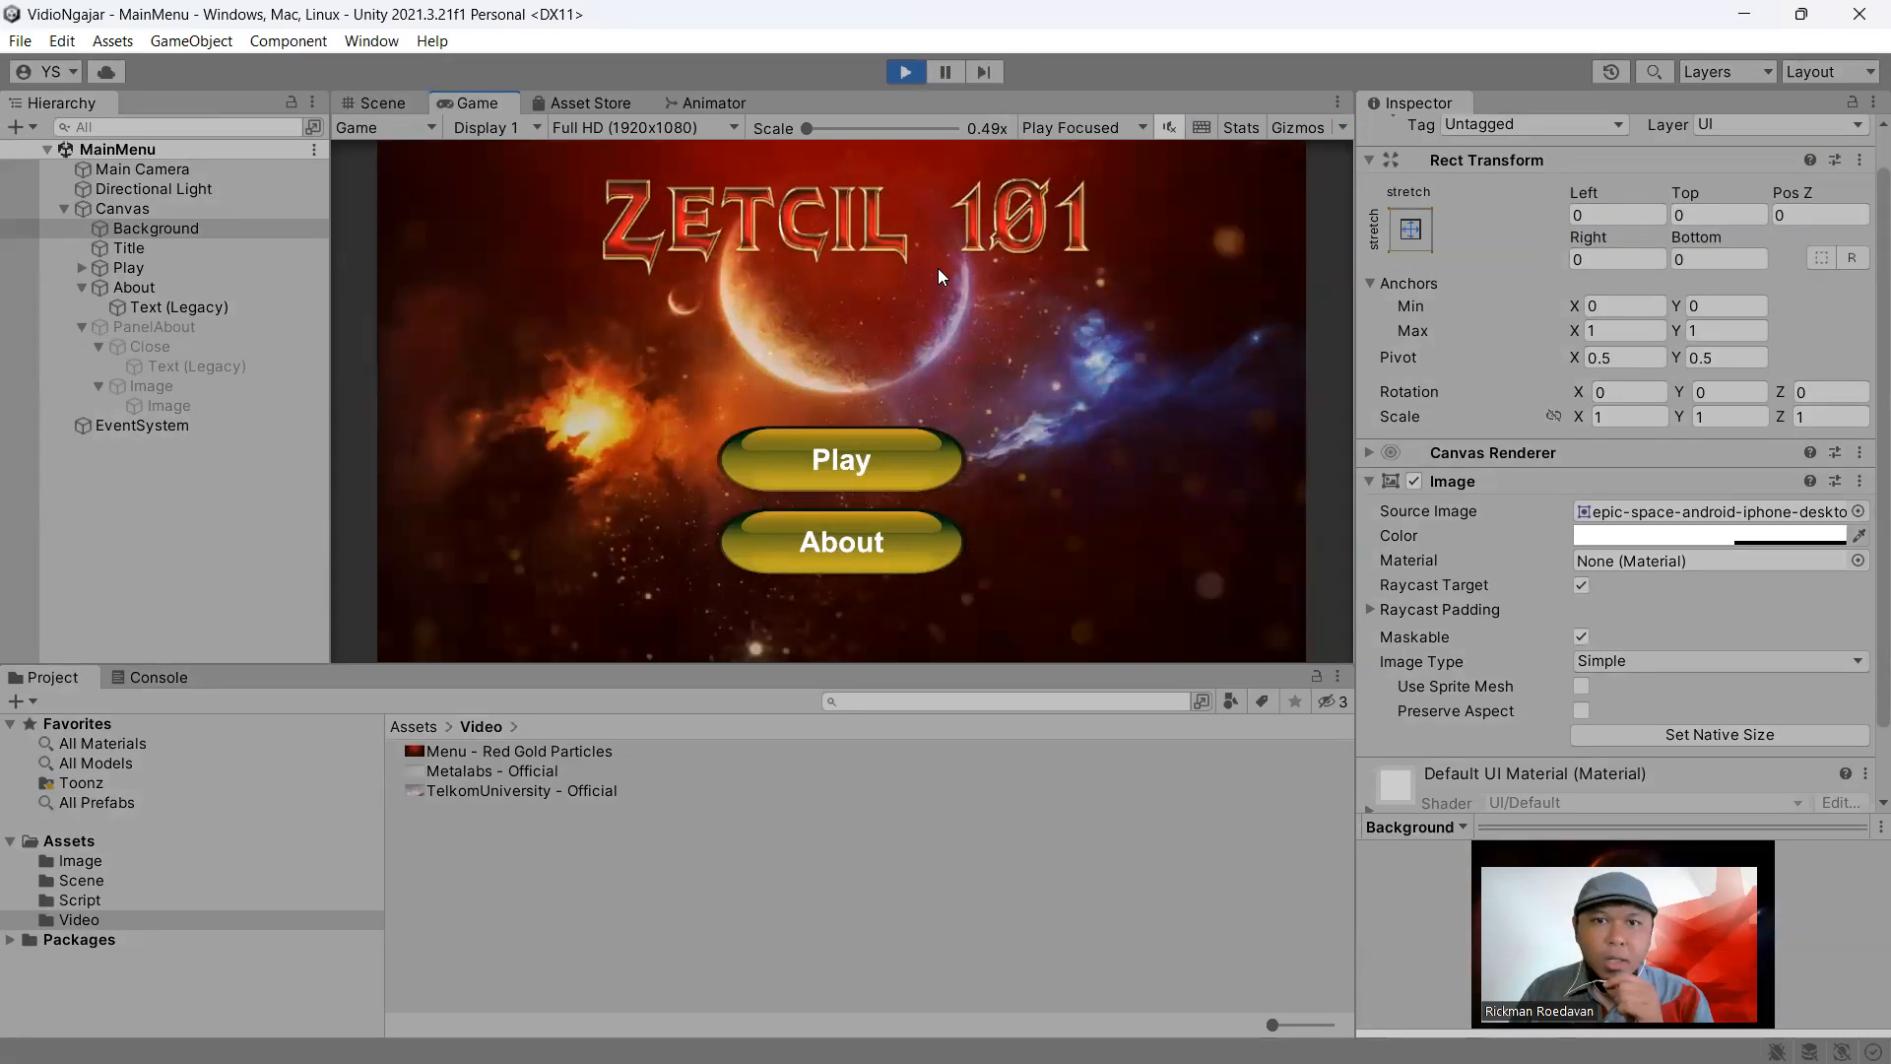
Stop play mode and collapse the About and PanelAbout objects in the hierarchy
{"action": "left_click", "coordinate": [904, 72]}
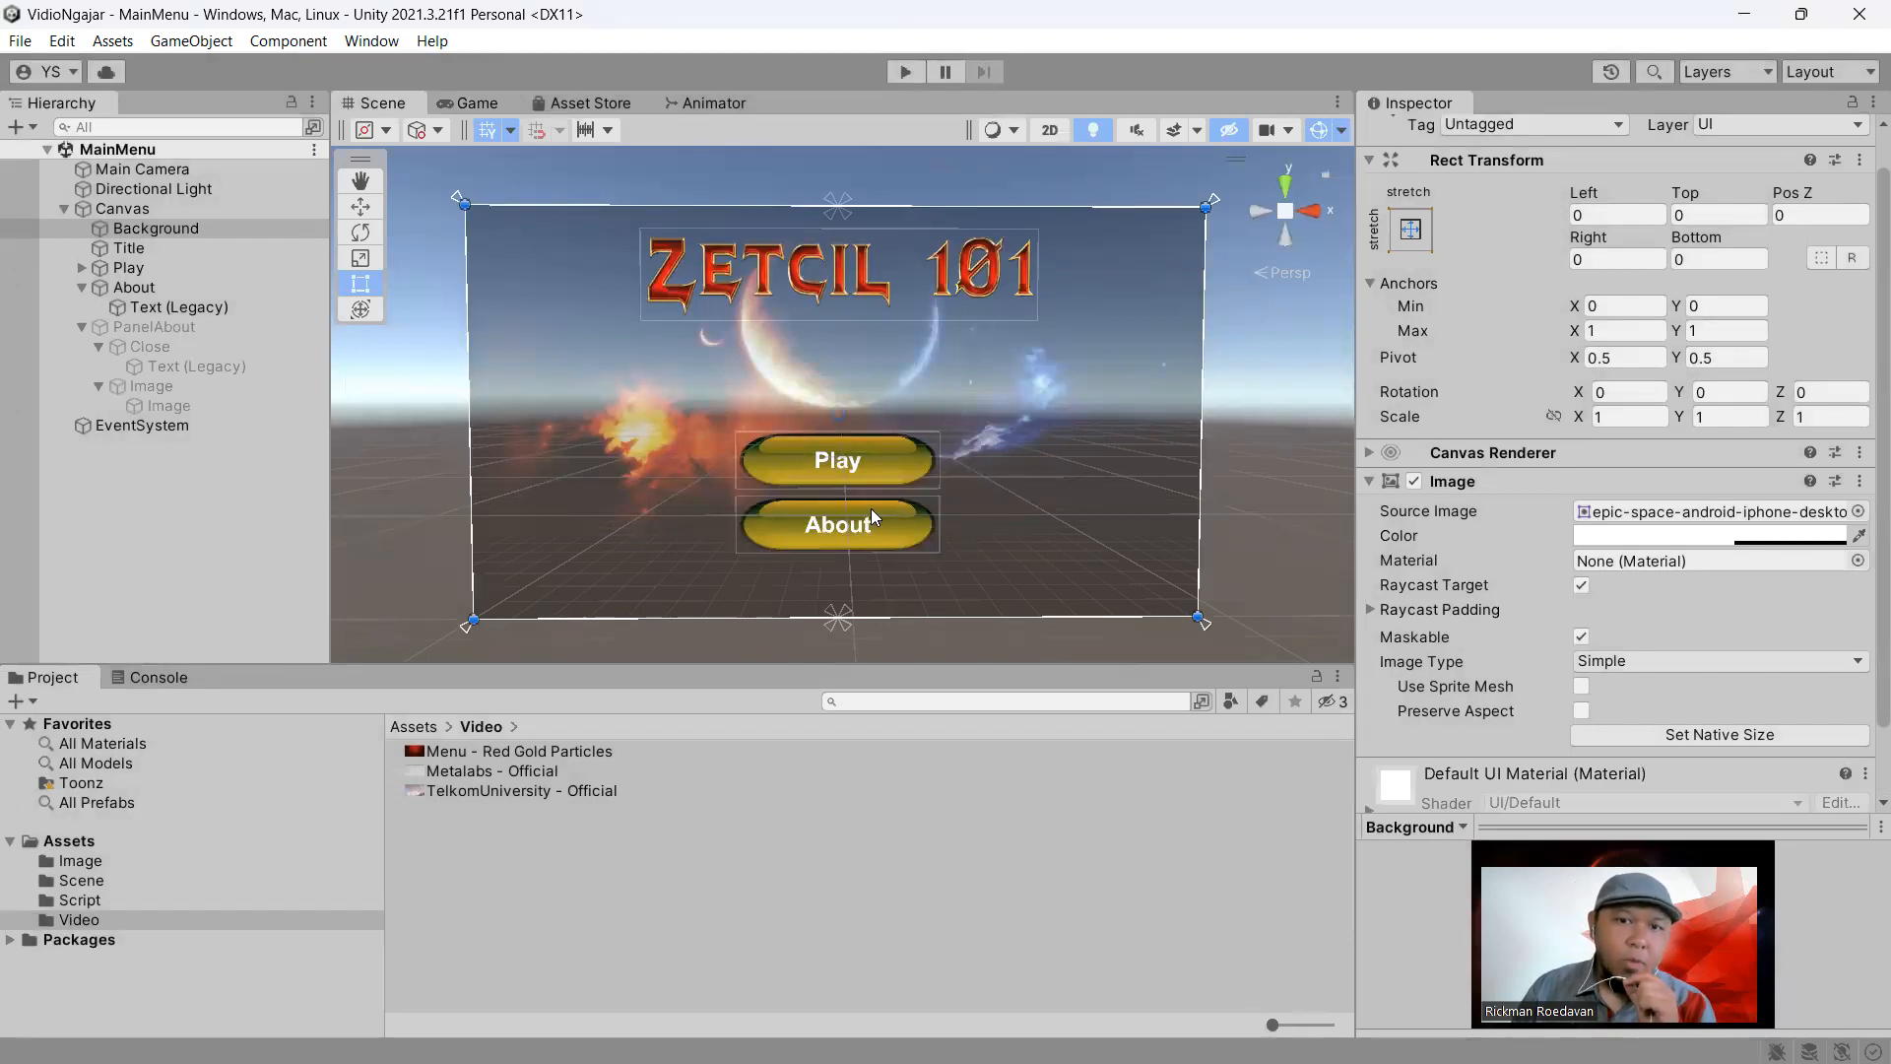
{"action": "left_click", "coordinate": [82, 286]}
{"action": "left_click", "coordinate": [82, 307]}
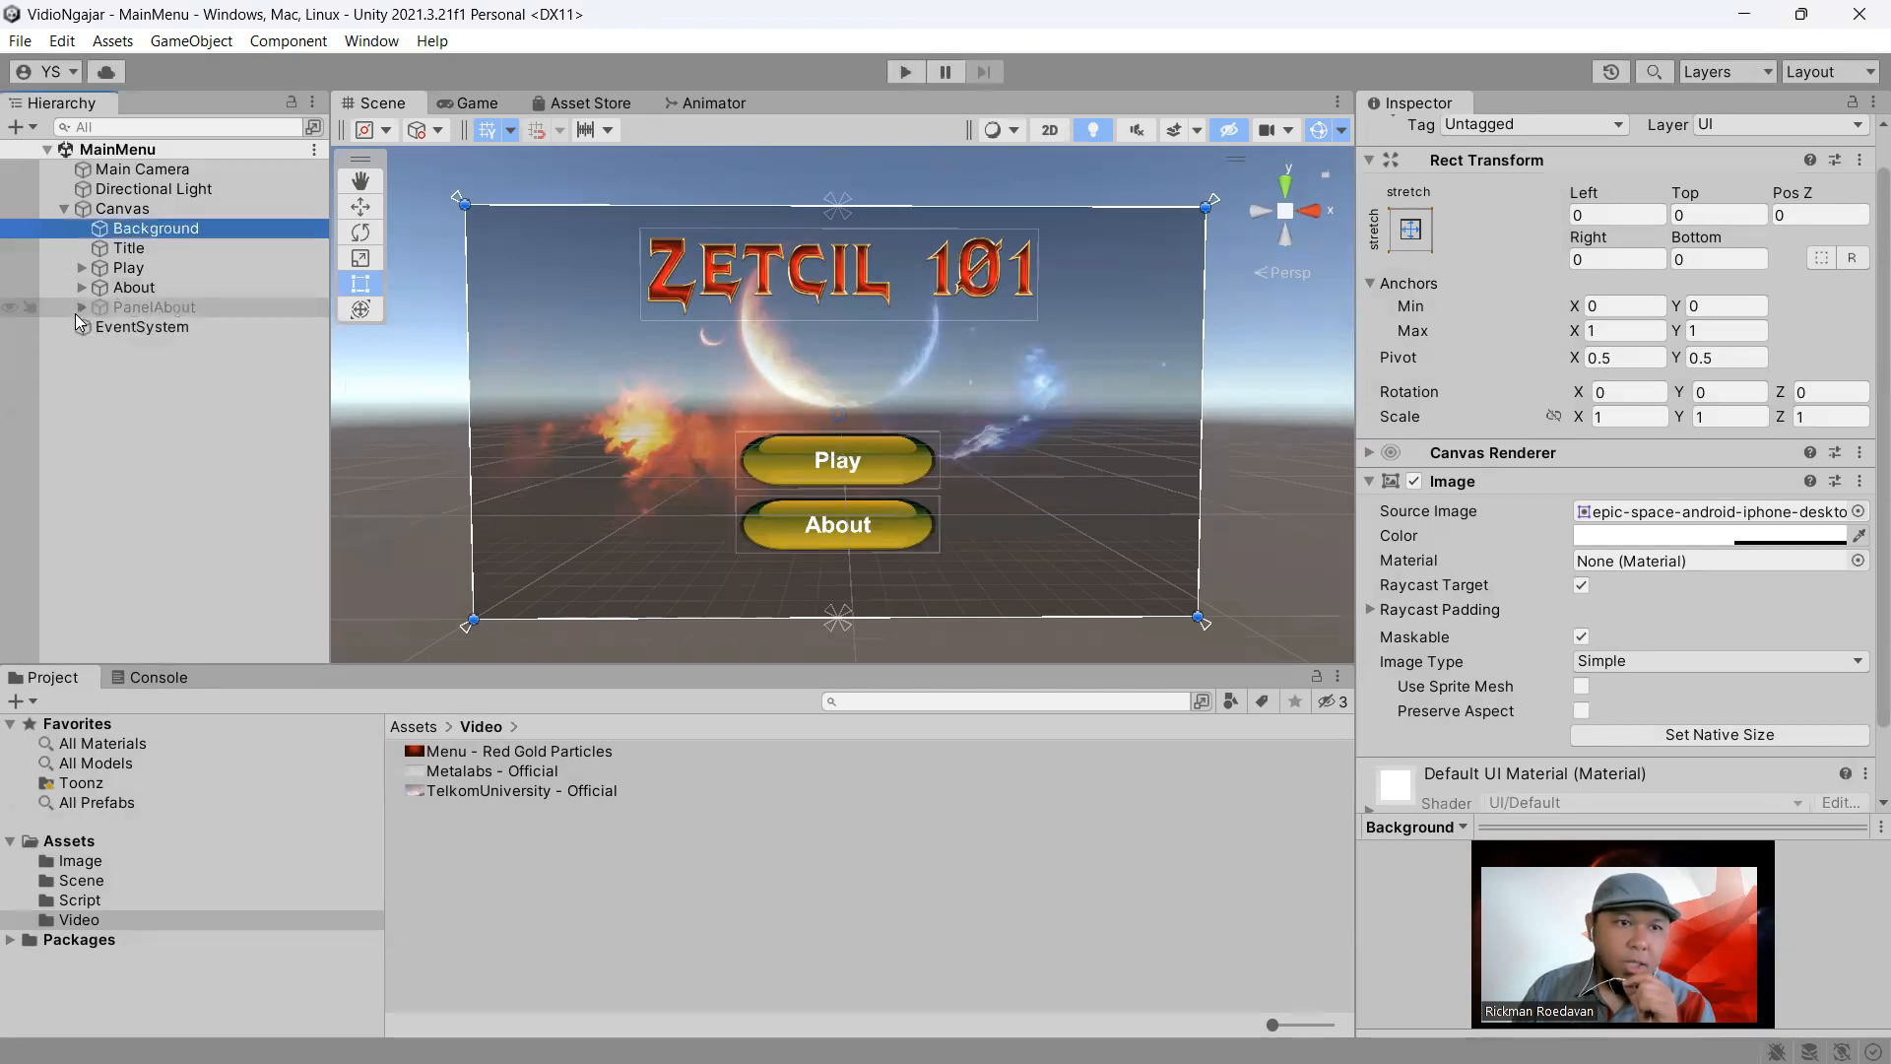
Move the Play and About buttons up together with the Move tool, bringing About to about Pos Y 387
{"action": "left_click", "coordinate": [122, 271]}
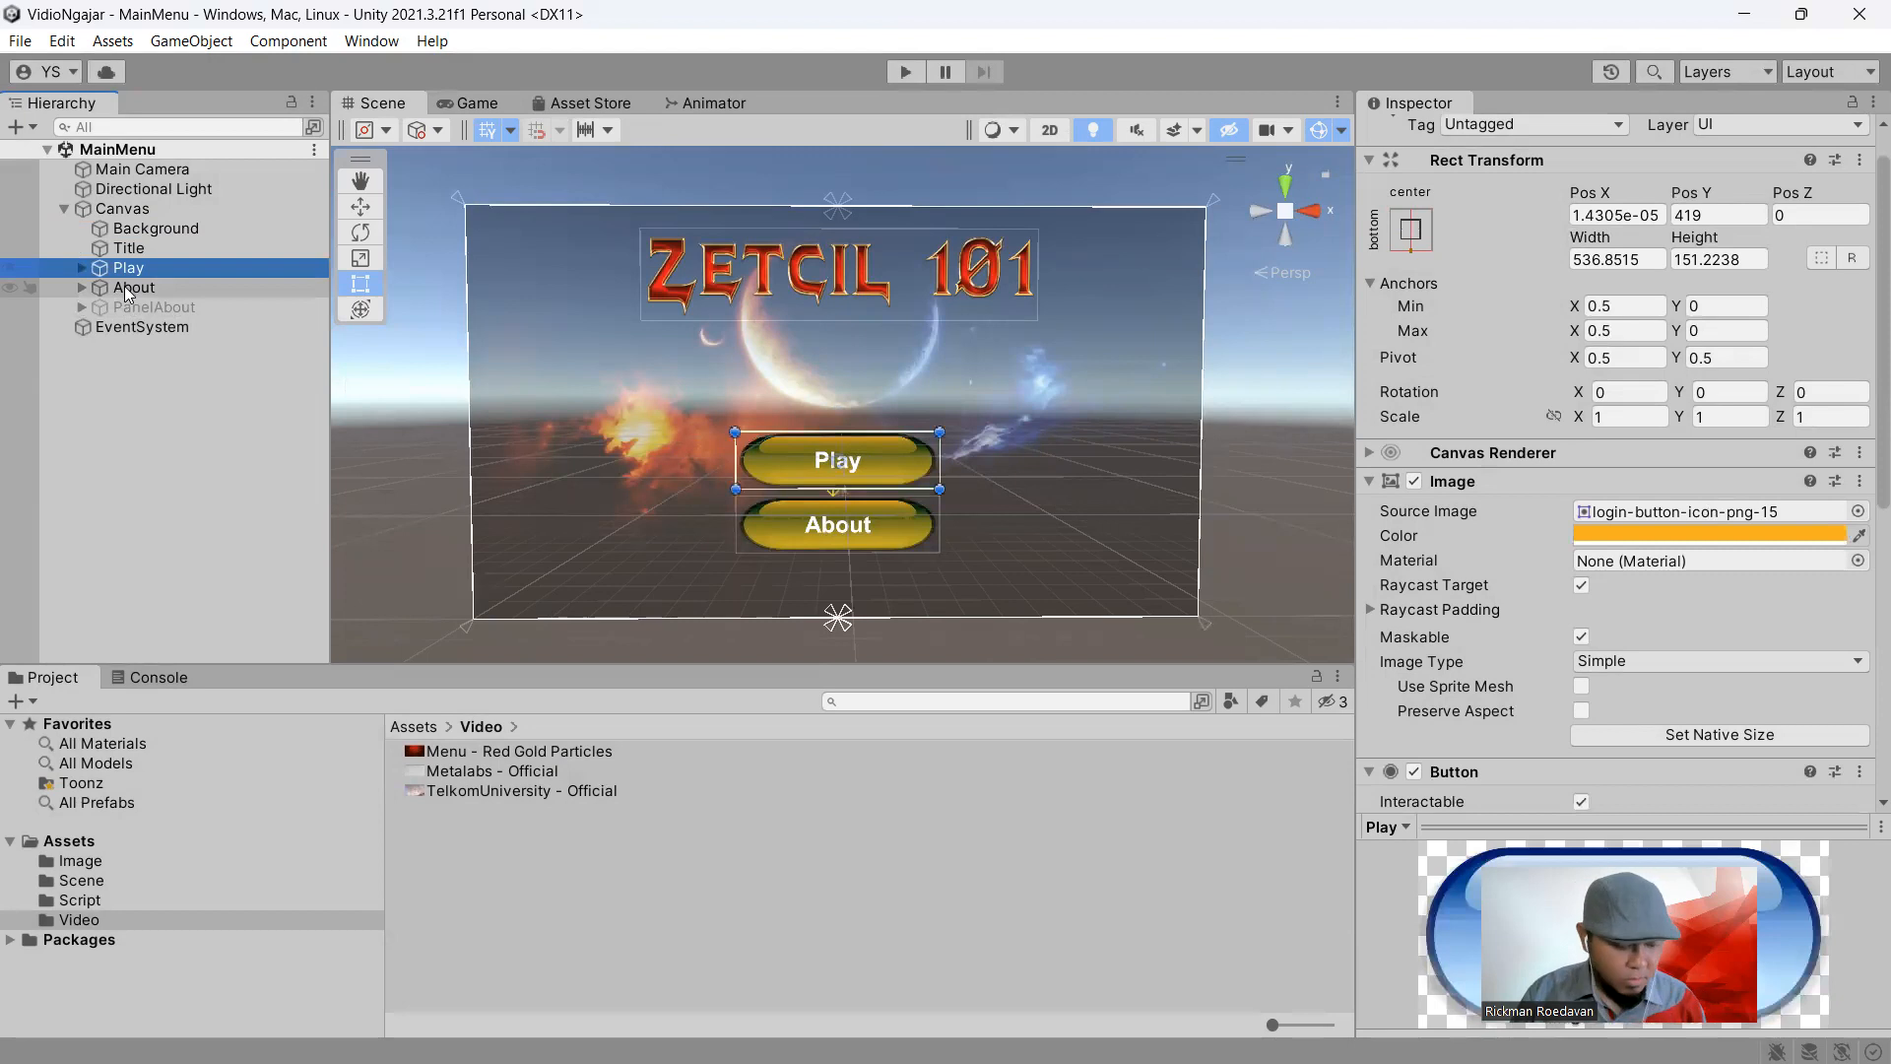
{"action": "left_click", "coordinate": [126, 287], "text": "ctrl"}
{"action": "key", "text": "w"}
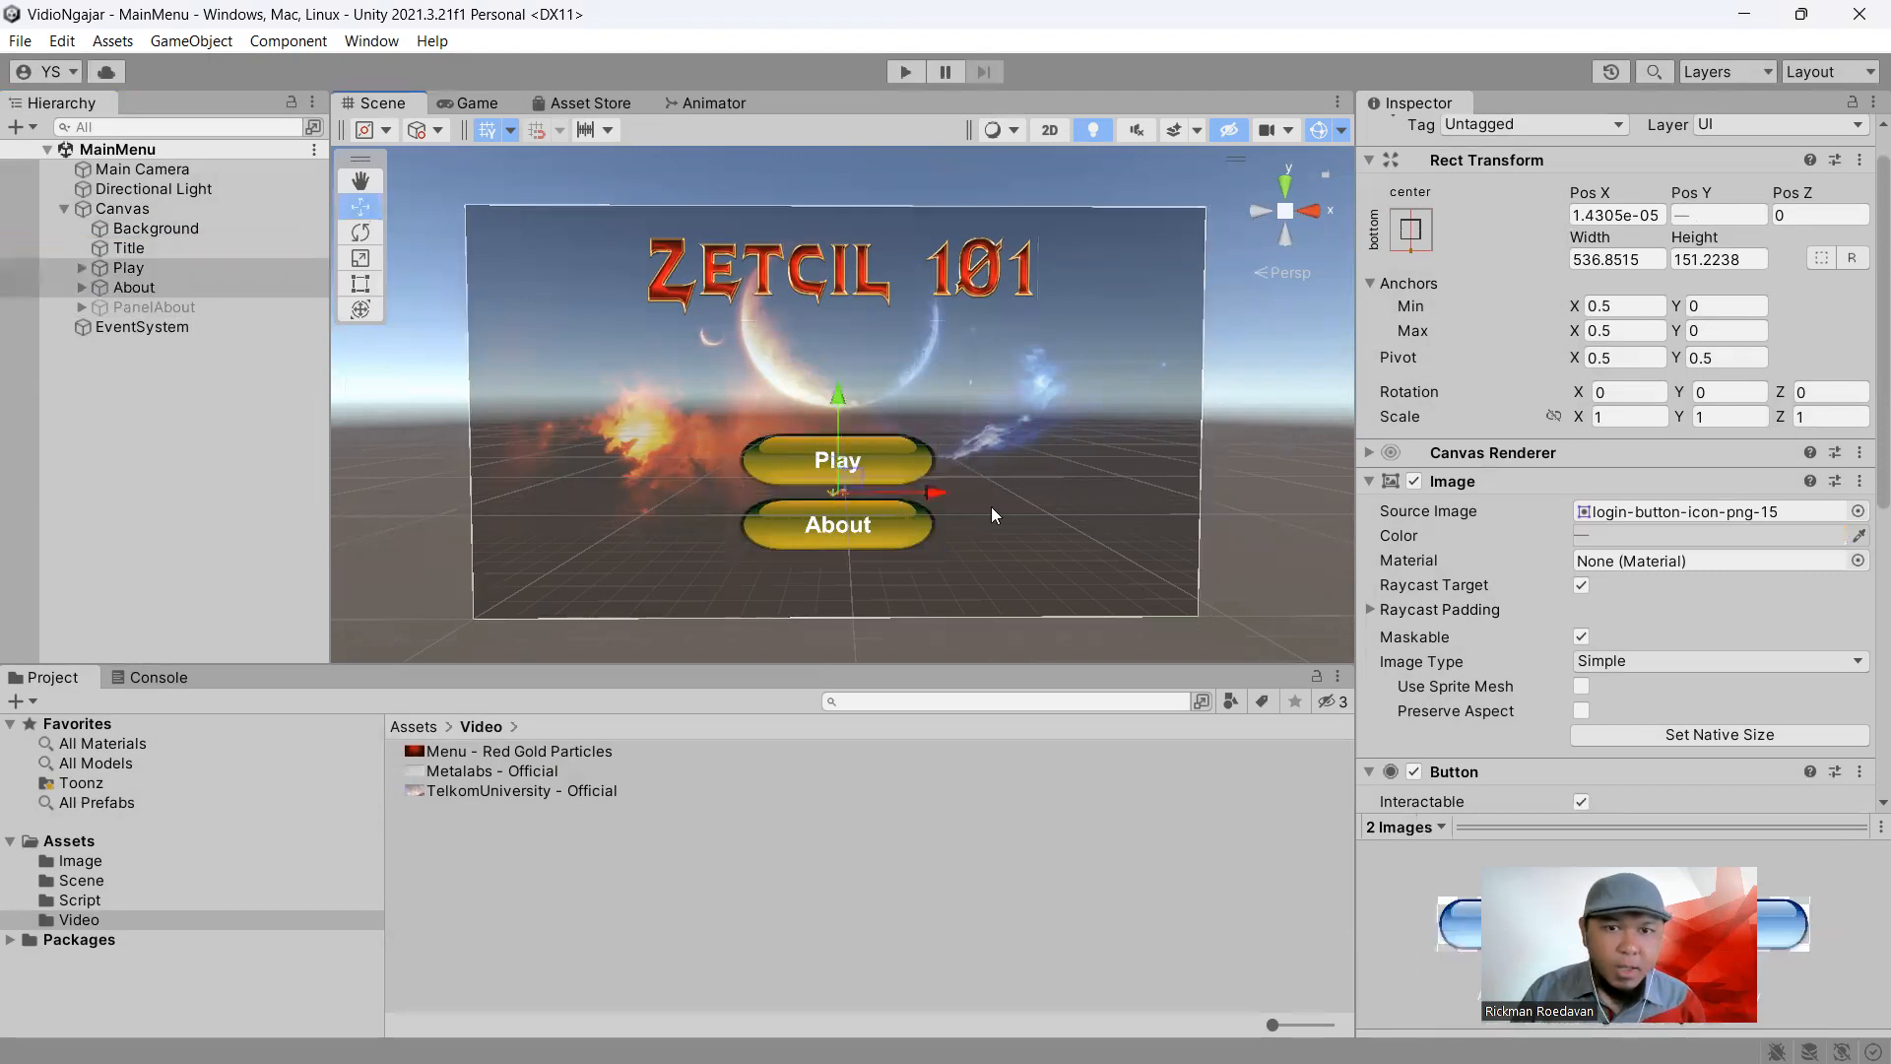
{"action": "scroll", "coordinate": [980, 532], "scroll_direction": "up", "scroll_amount": 2}
{"action": "scroll", "coordinate": [976, 539], "scroll_direction": "up", "scroll_amount": 3}
{"action": "left_click_drag", "start_coordinate": [827, 407], "coordinate": [833, 296]}
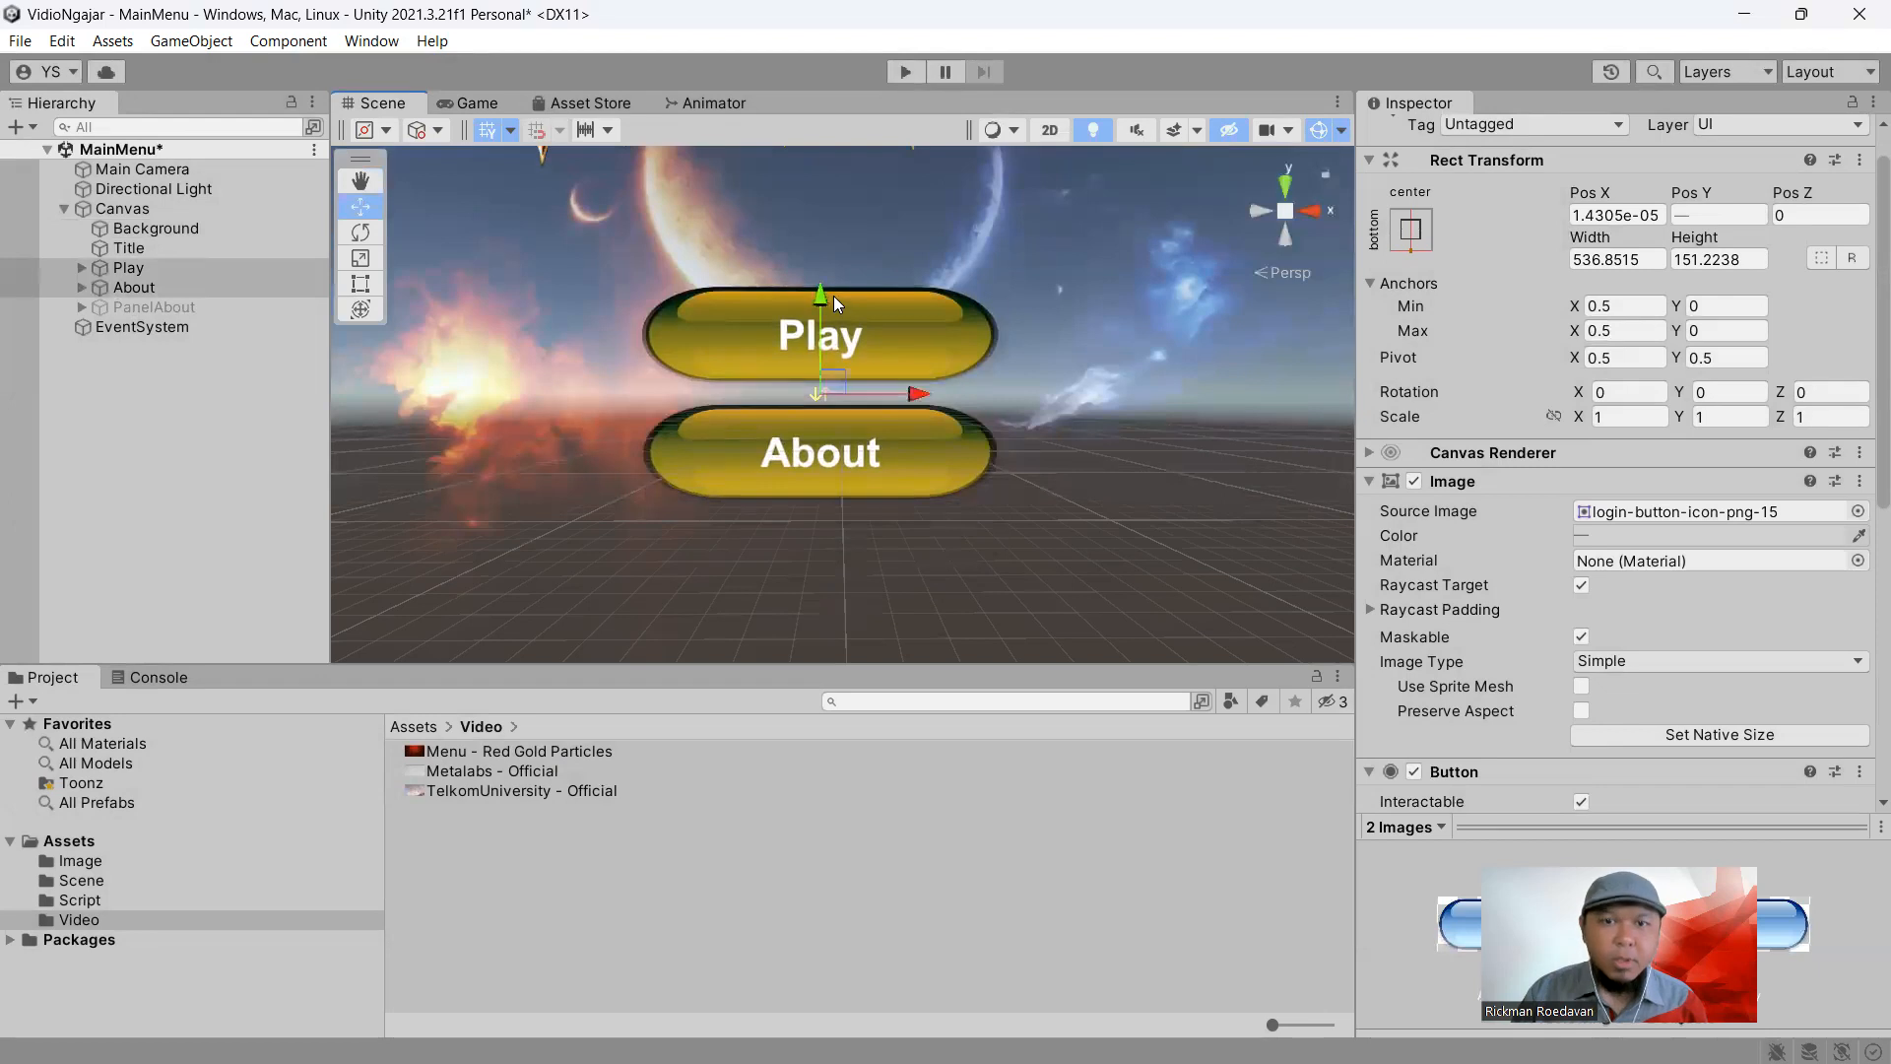
Duplicate the About button and move the copy below the original, to about Pos Y 207
{"action": "left_click", "coordinate": [207, 283]}
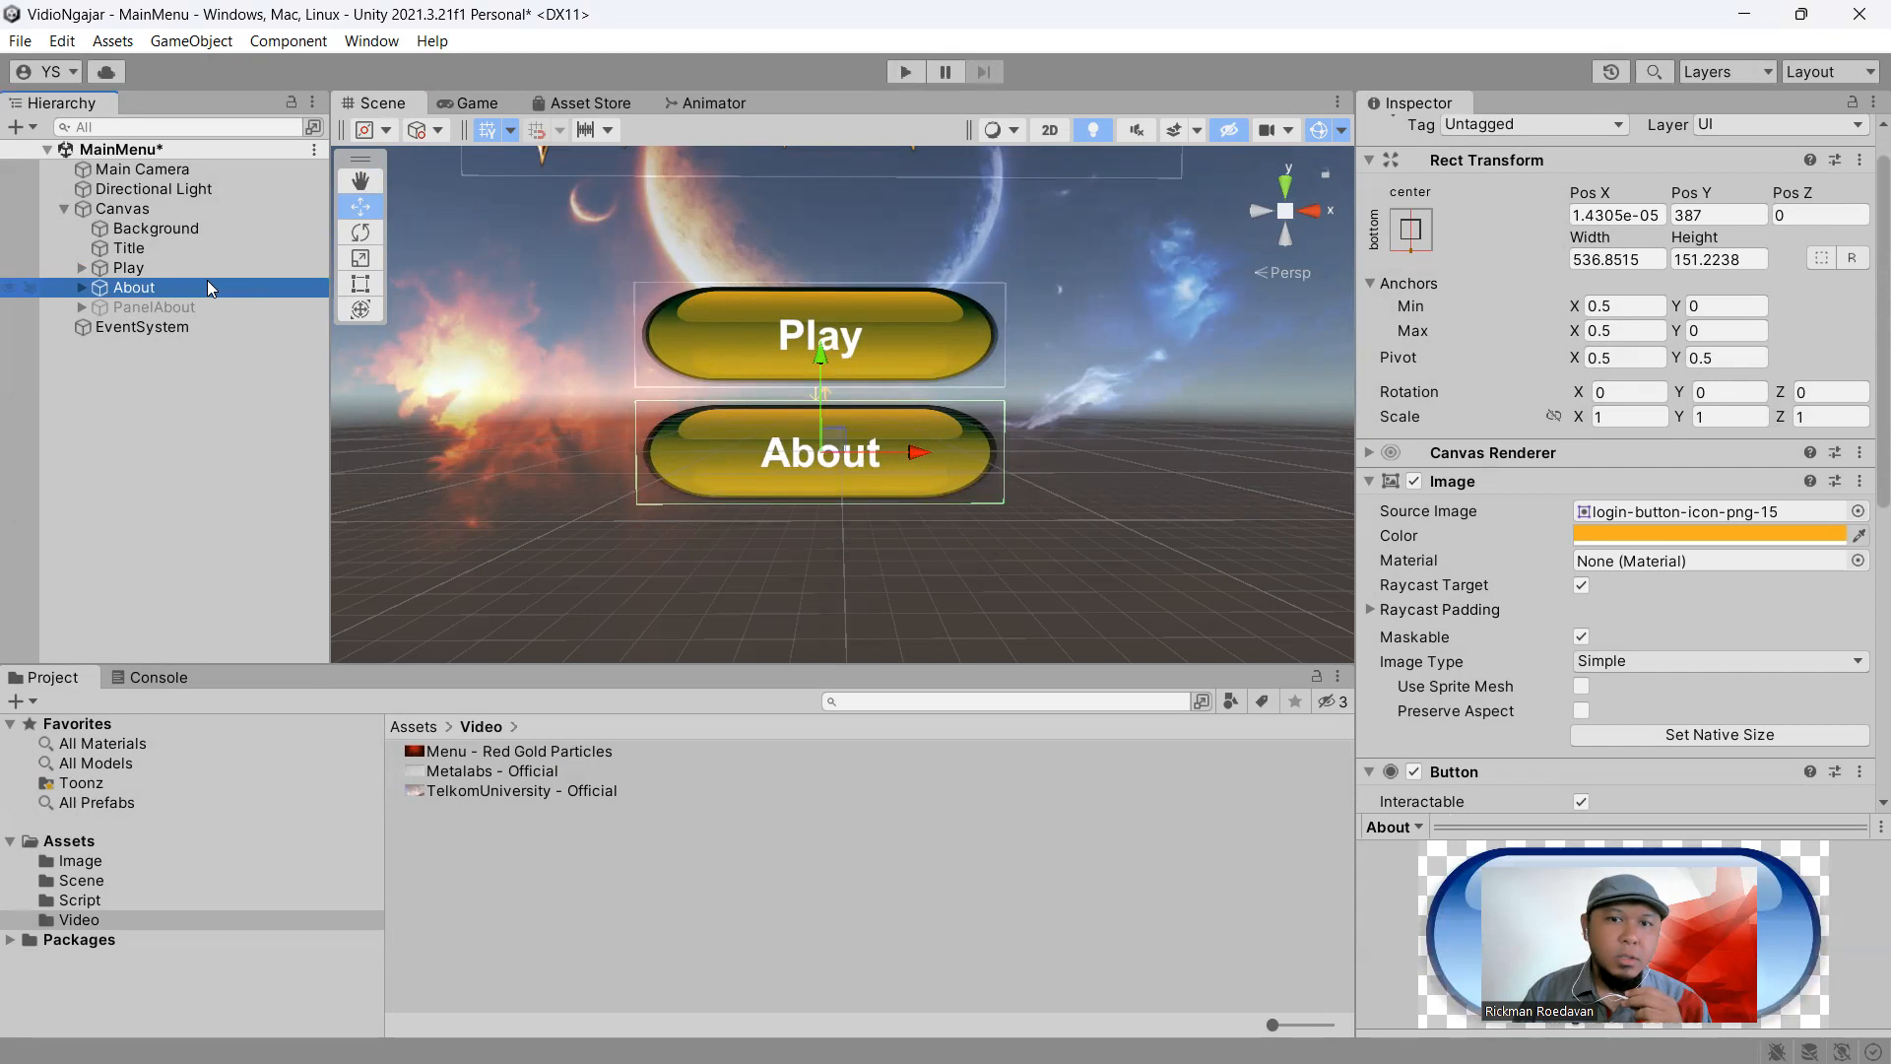
{"action": "right_click", "coordinate": [158, 288]}
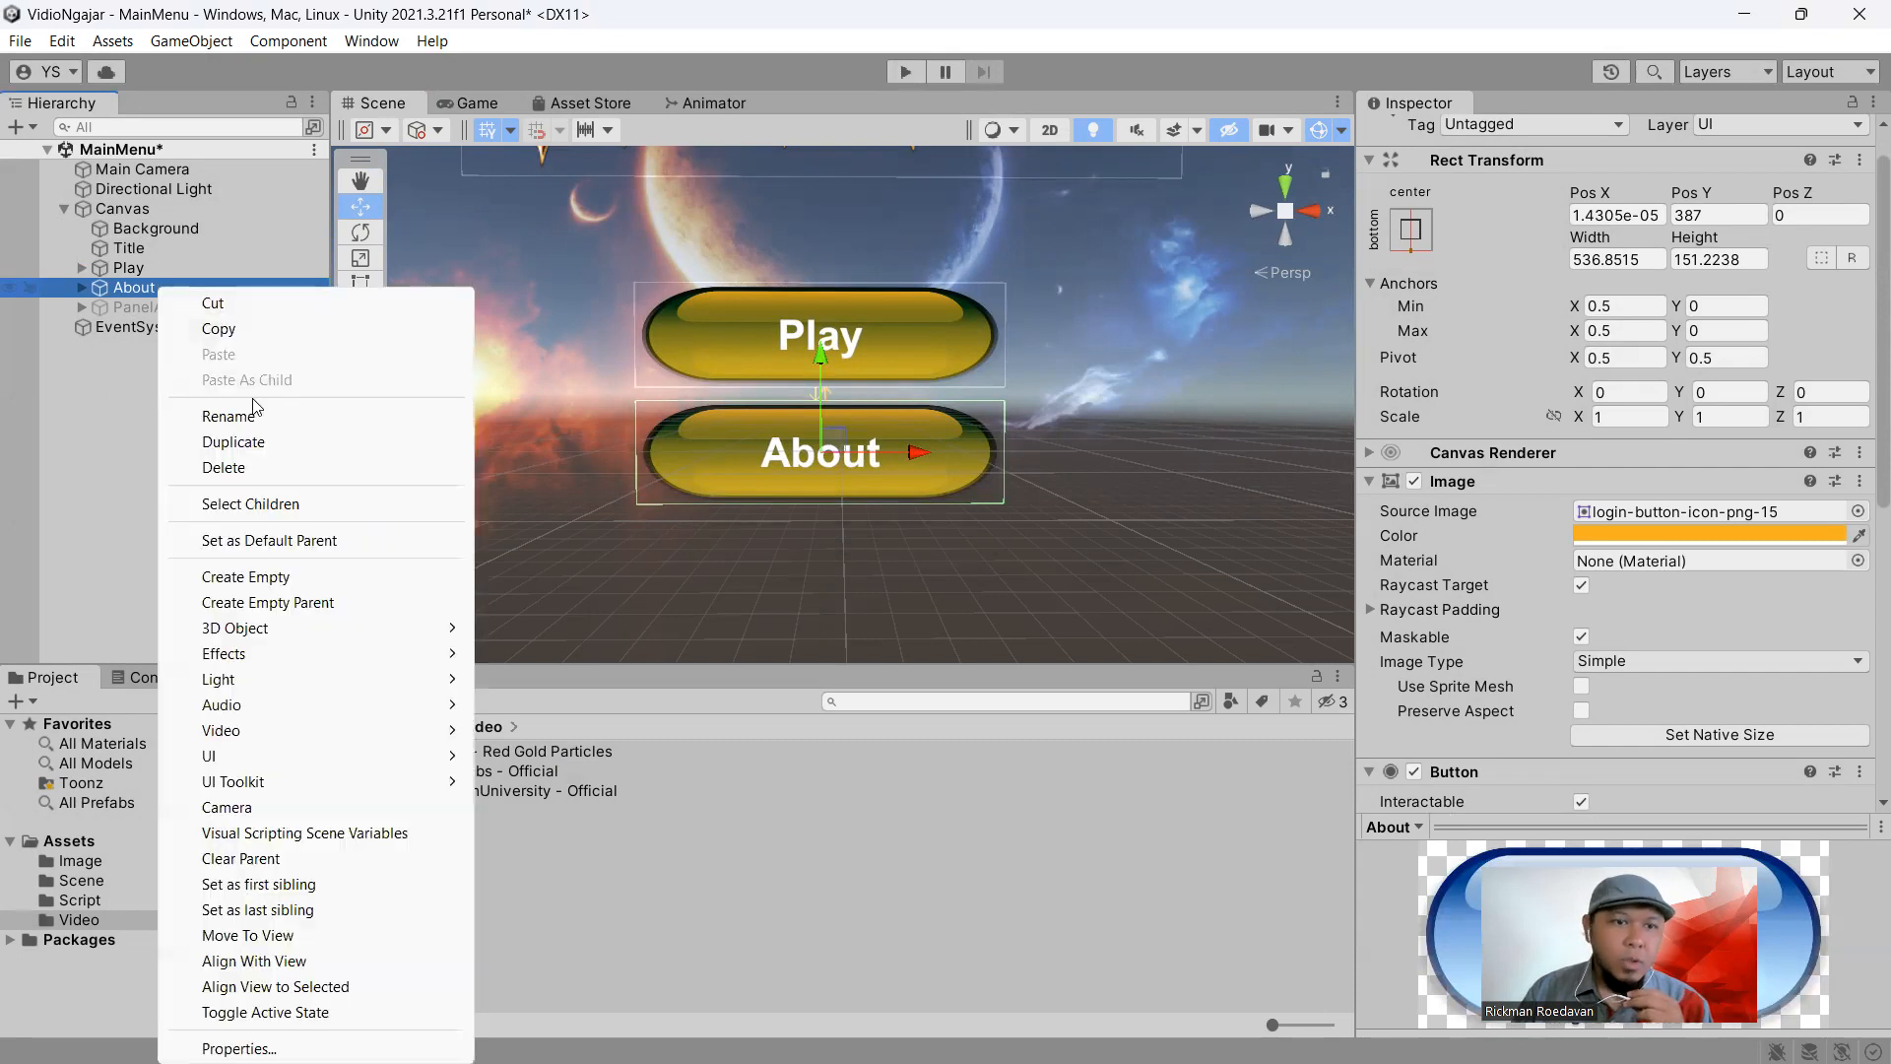
{"action": "left_click", "coordinate": [232, 444]}
{"action": "left_click_drag", "start_coordinate": [822, 362], "coordinate": [794, 478]}
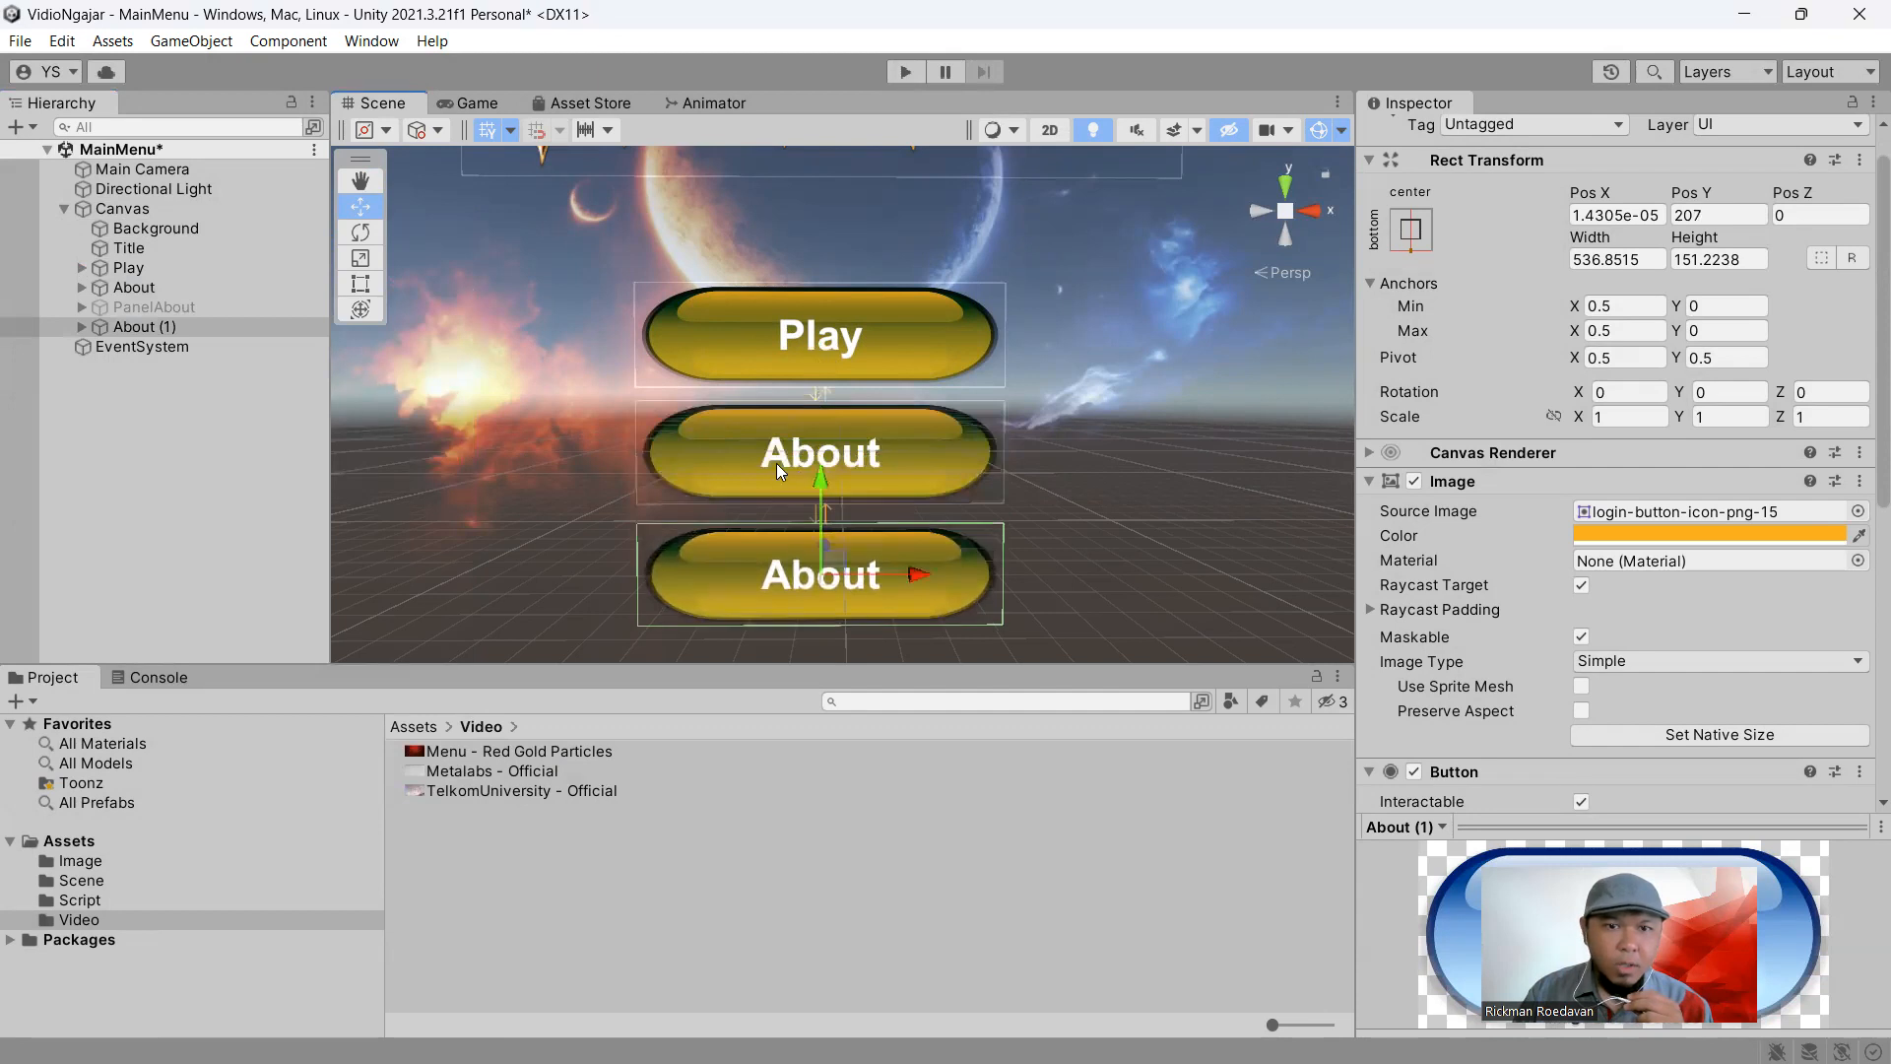
Rename the duplicated button as About and place it directly after the original About, above PanelAbout in the hierarchy
{"action": "left_click", "coordinate": [180, 327]}
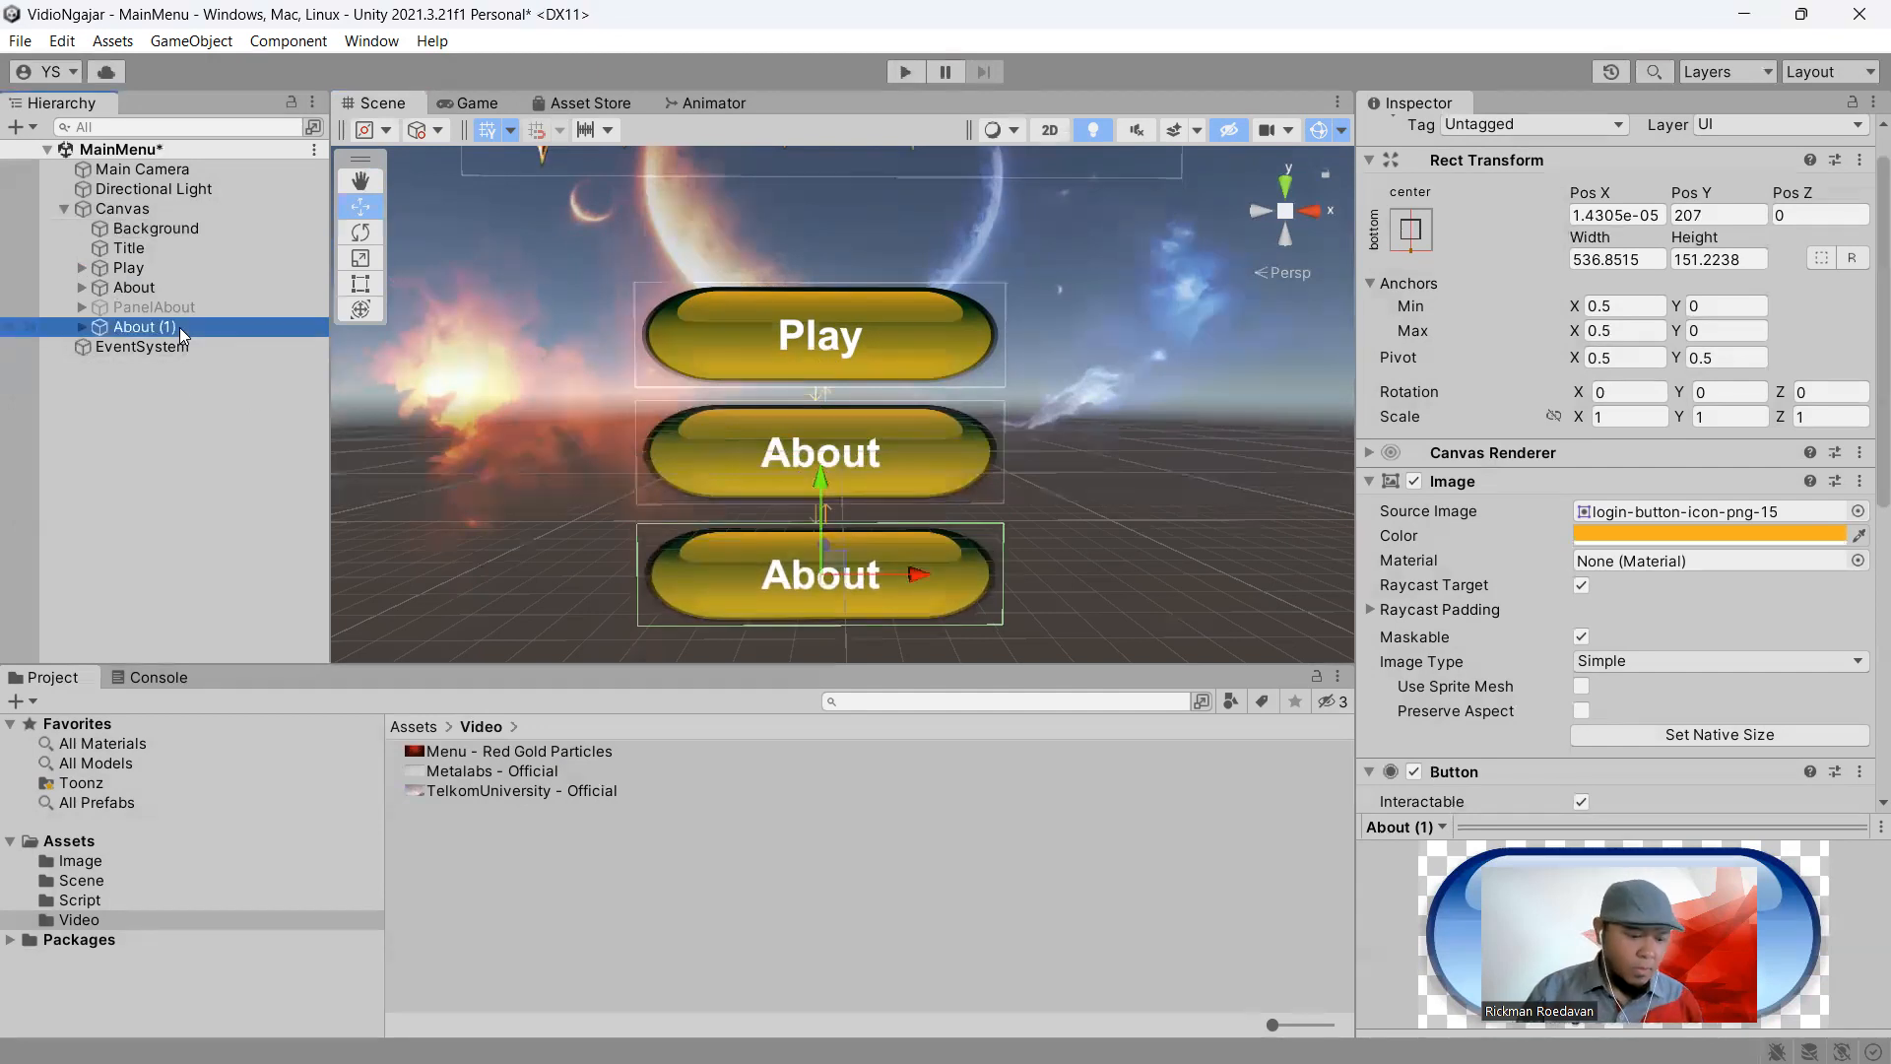
{"action": "right_click", "coordinate": [179, 327]}
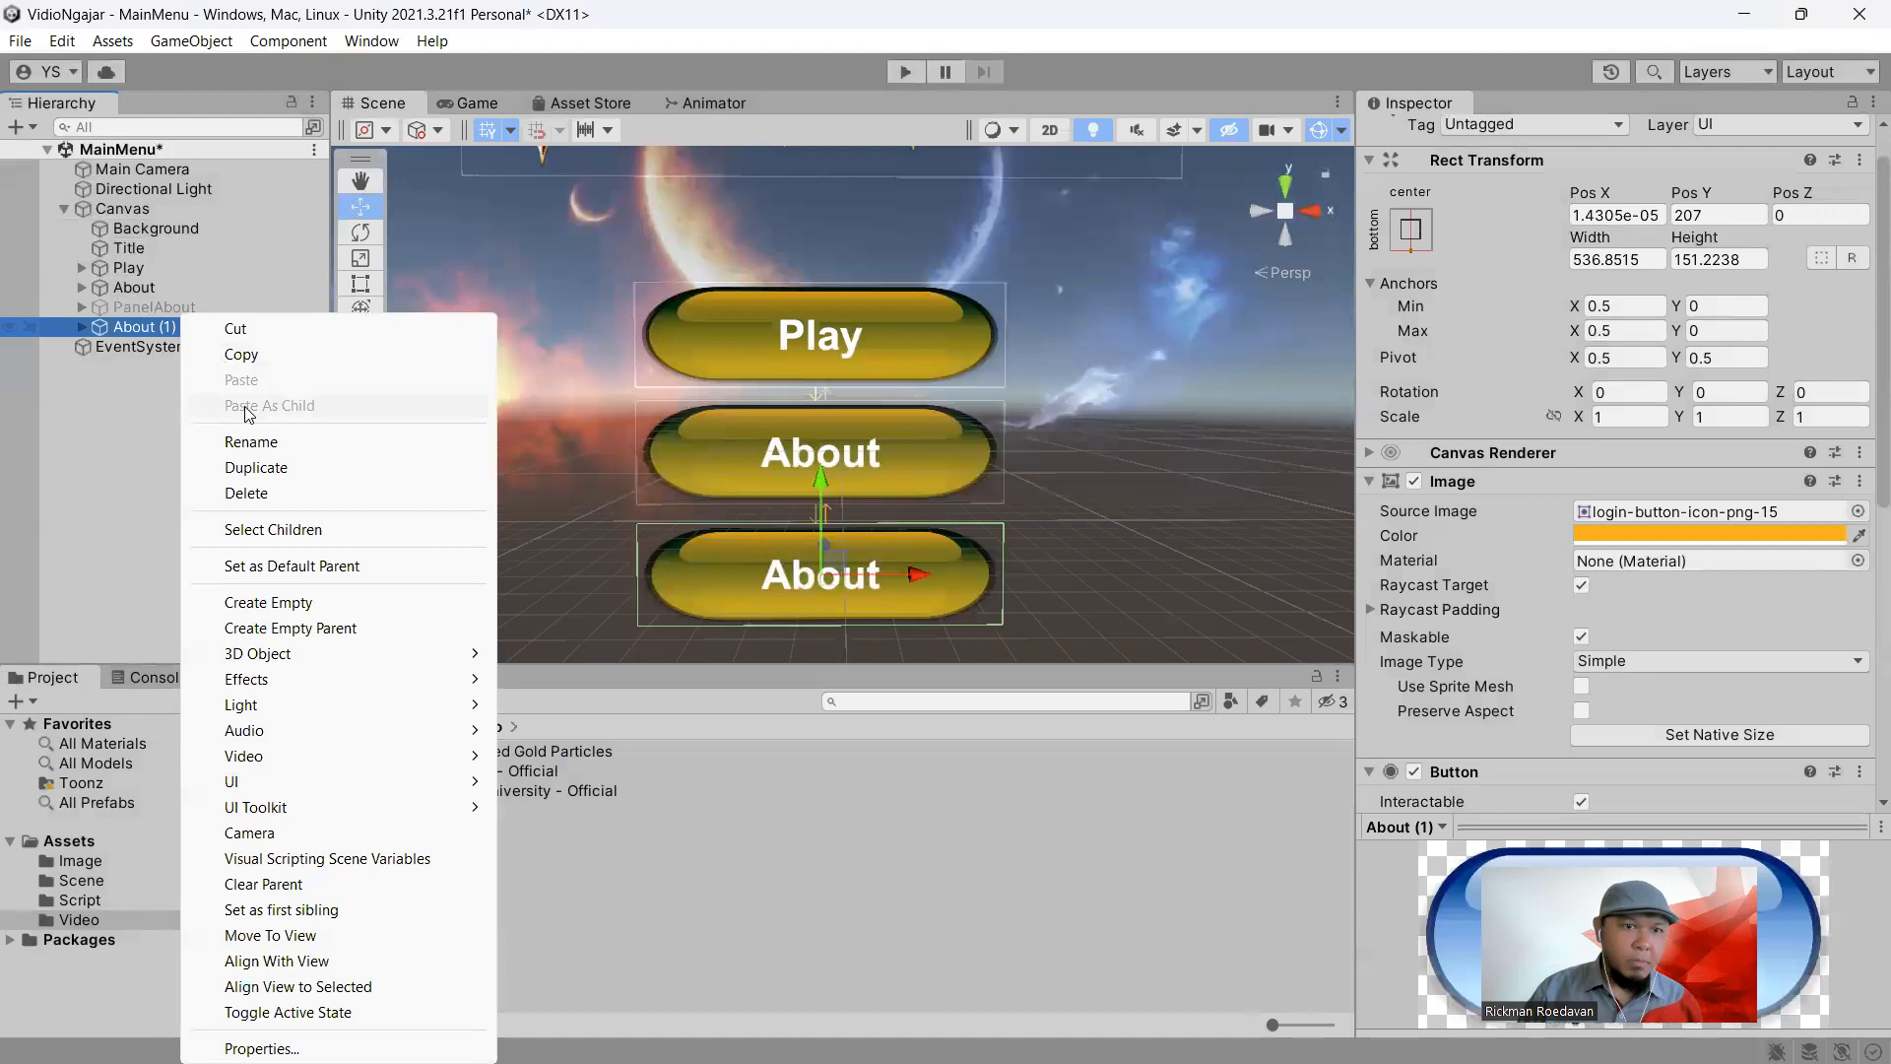
{"action": "left_click", "coordinate": [260, 437]}
{"action": "key", "text": "End"}
{"action": "key", "text": "BackSpace"}
{"action": "key", "text": "BackSpace"}
{"action": "key", "text": "BackSpace"}
{"action": "key", "text": "BackSpace"}
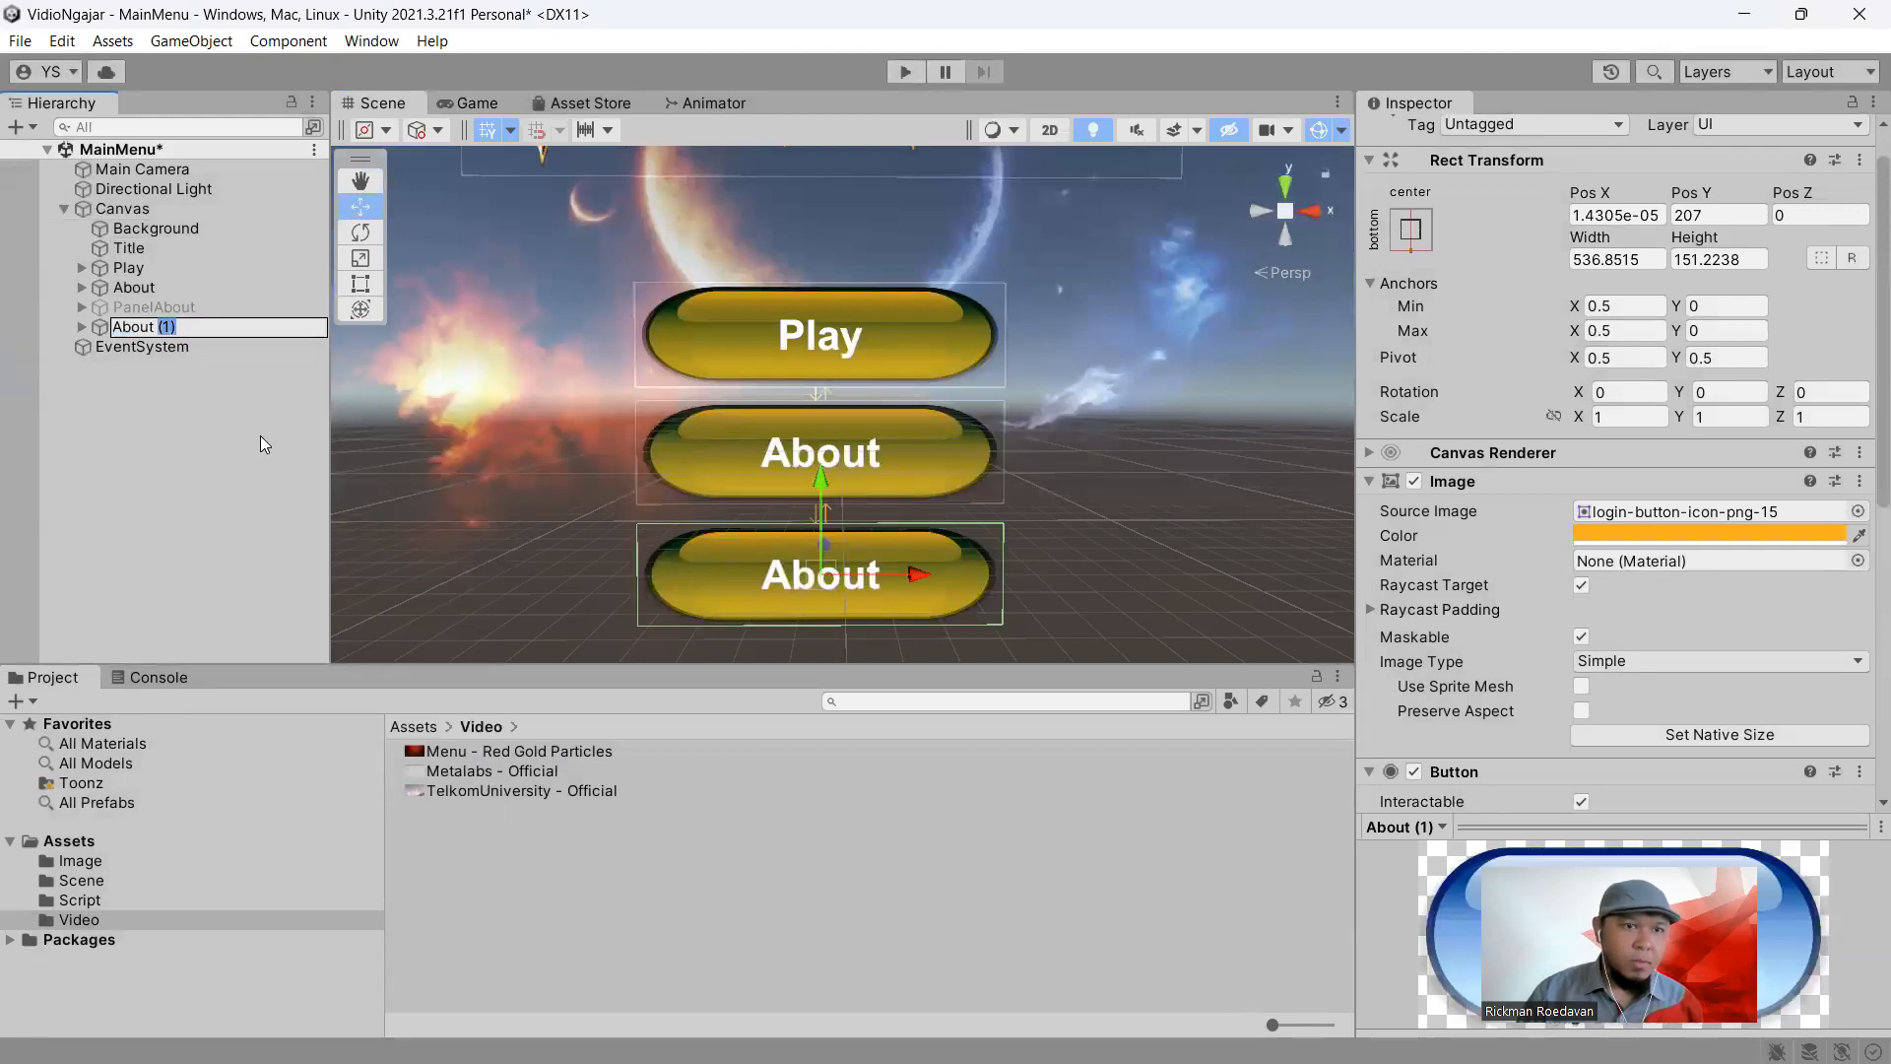
{"action": "key", "text": "Return"}
{"action": "left_click_drag", "start_coordinate": [203, 329], "coordinate": [185, 292]}
Rename the original About button object, the one right after Play, as Language
{"action": "right_click", "coordinate": [185, 290]}
{"action": "left_click", "coordinate": [258, 417]}
{"action": "type", "text": "Language"}
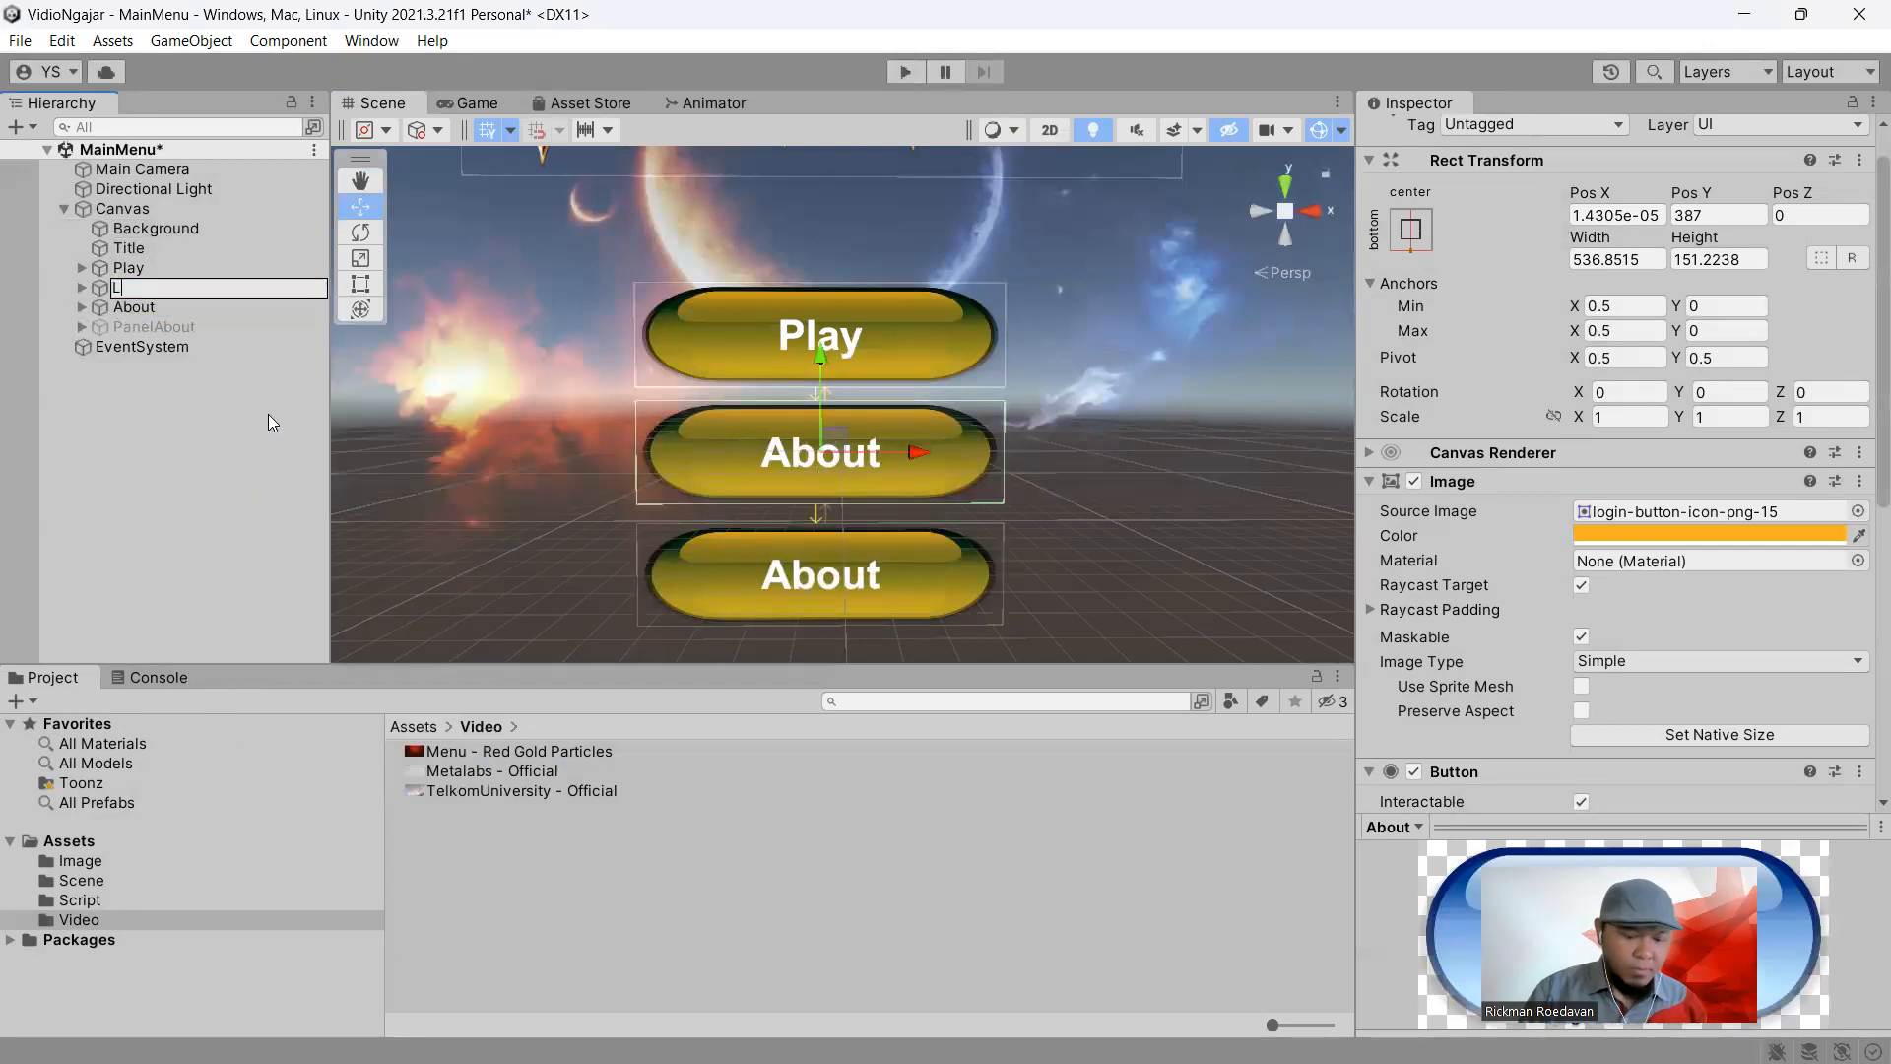
{"action": "key", "text": "Return"}
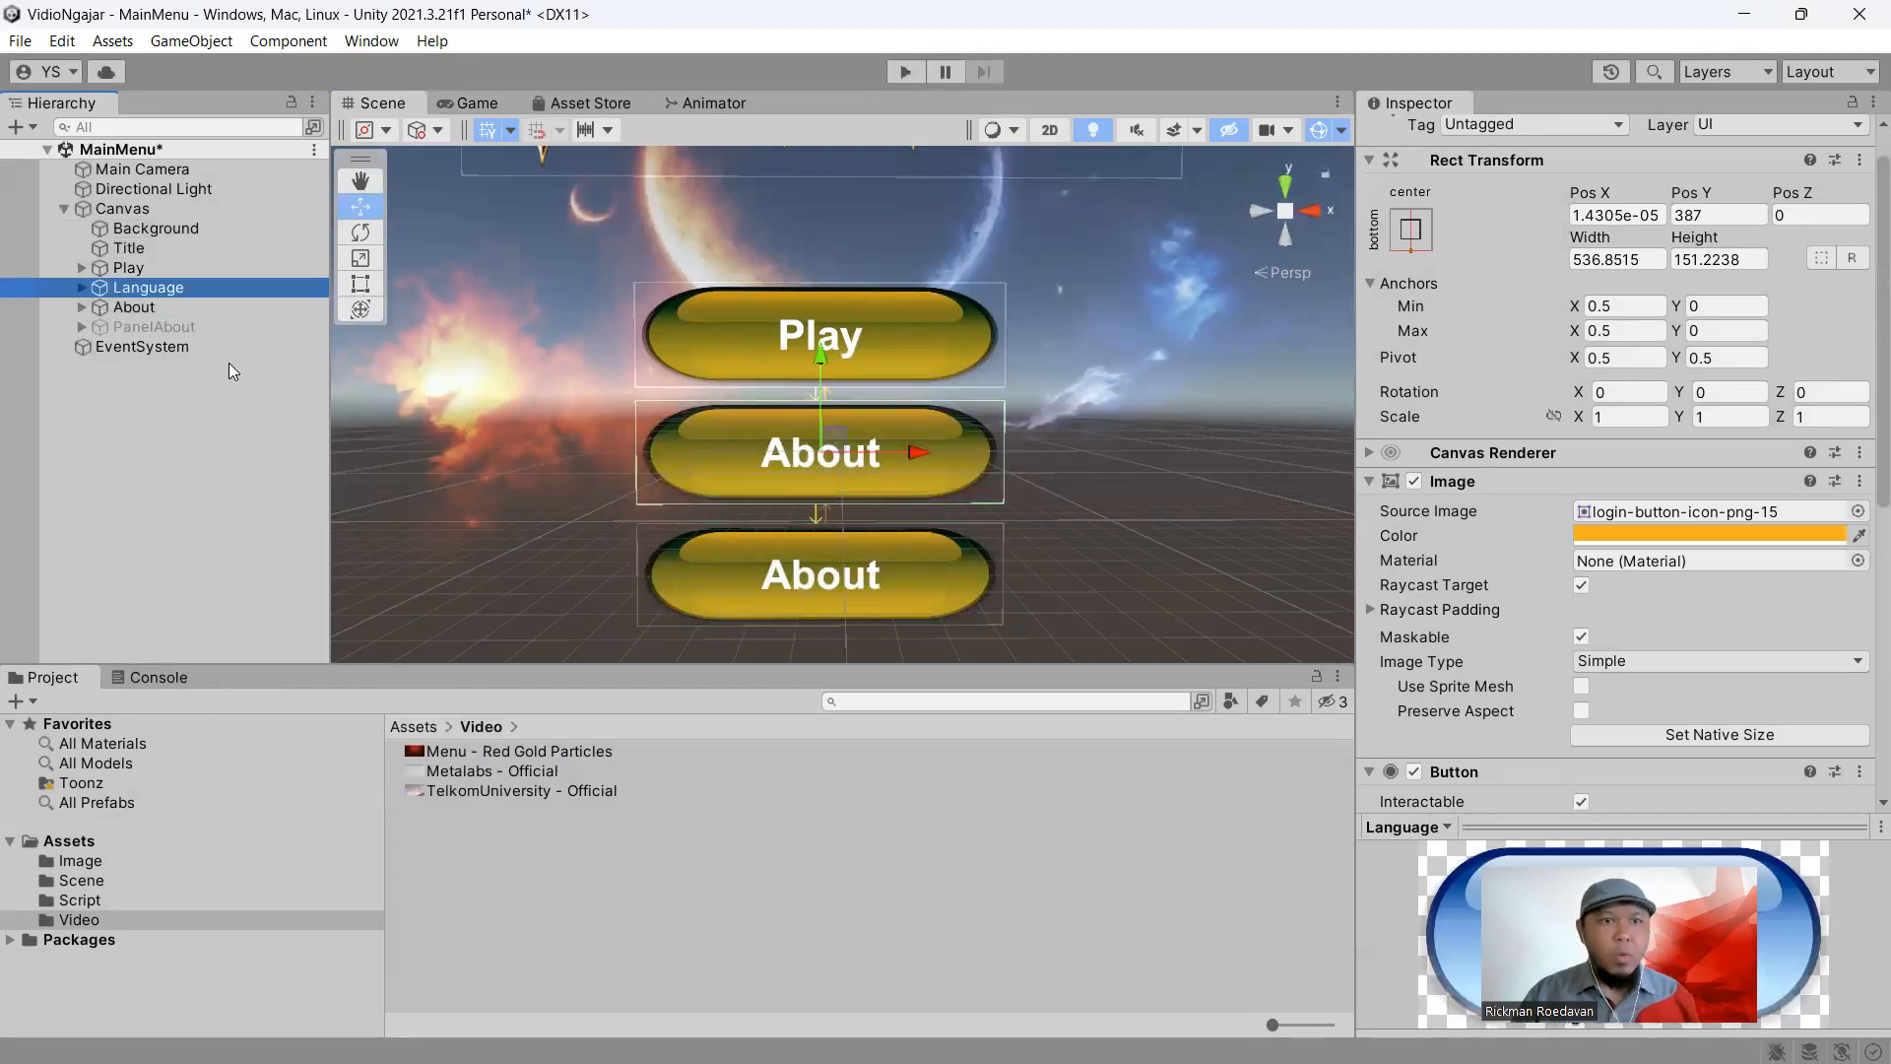
Change the label text of the Language button to "Language" and collapse the object
{"action": "left_click", "coordinate": [82, 287]}
{"action": "left_click", "coordinate": [138, 306]}
{"action": "left_click", "coordinate": [1435, 532]}
{"action": "type", "text": "Language"}
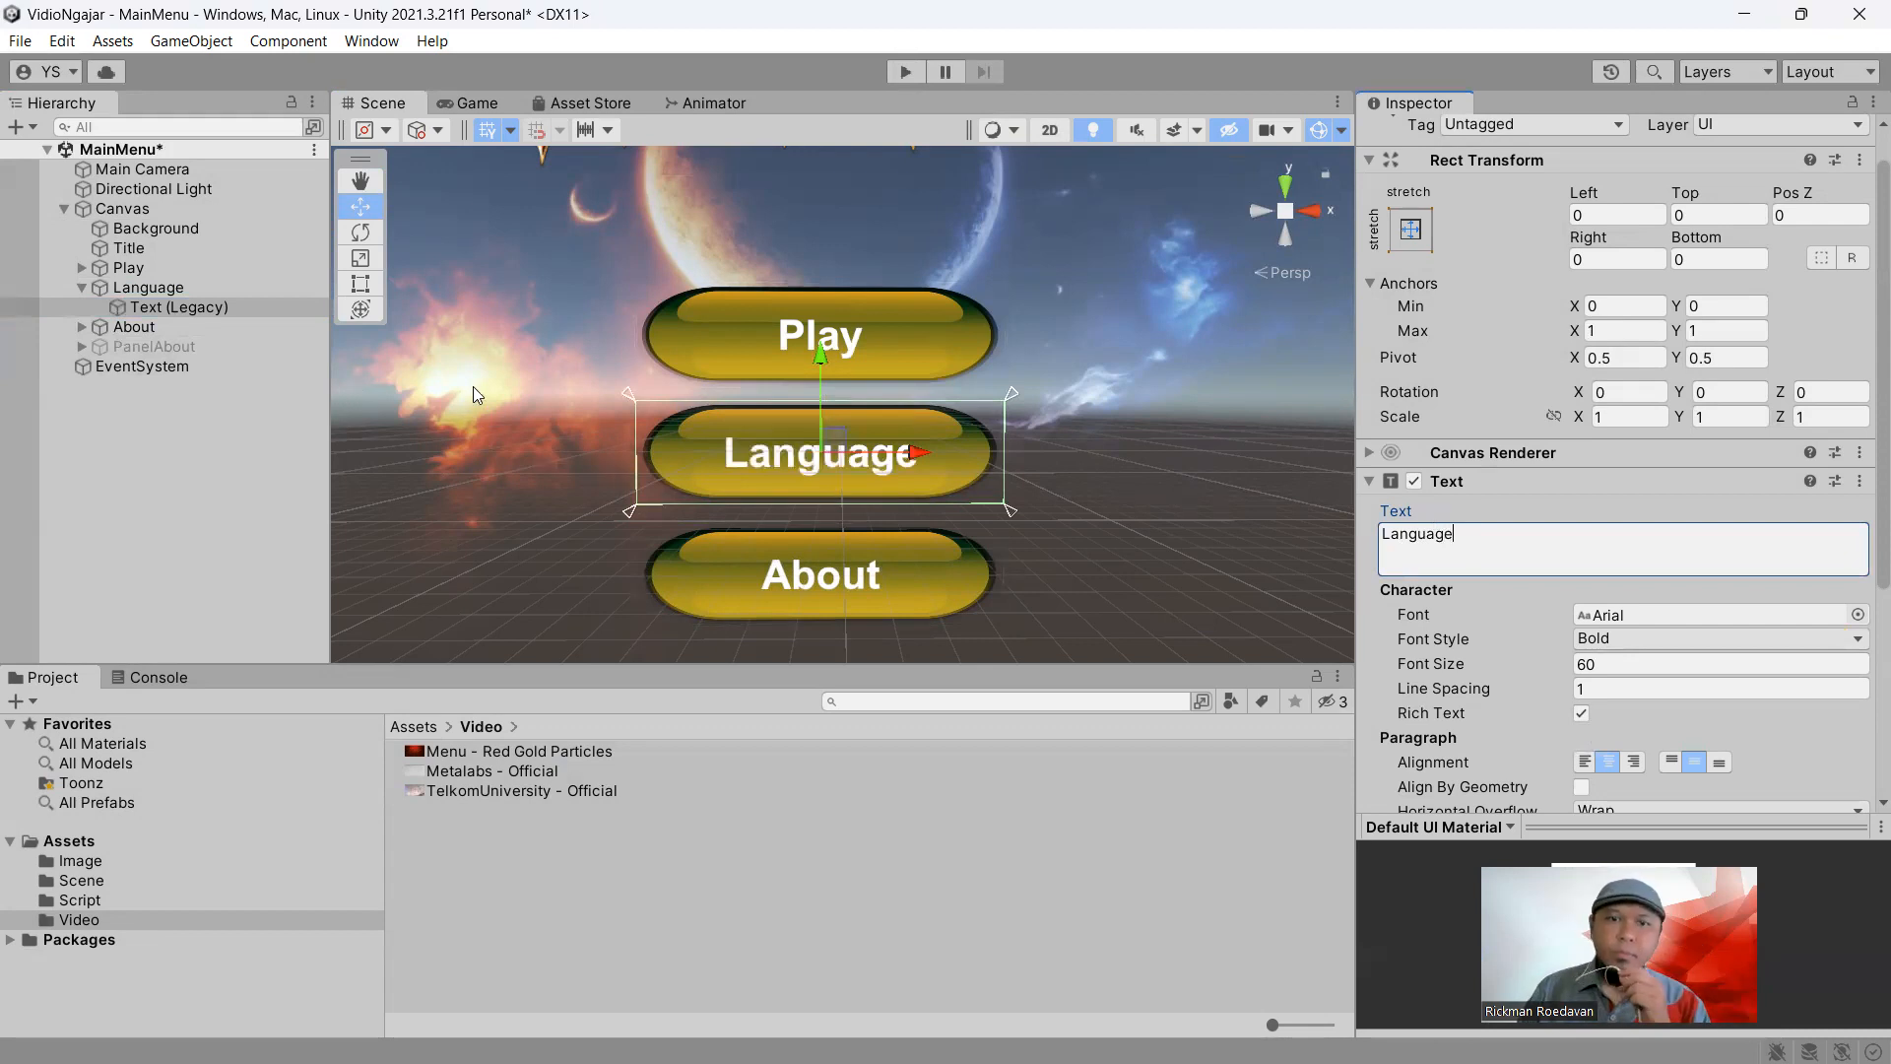
{"action": "left_click", "coordinate": [81, 288]}
{"action": "scroll", "coordinate": [751, 400], "scroll_direction": "down", "scroll_amount": 5}
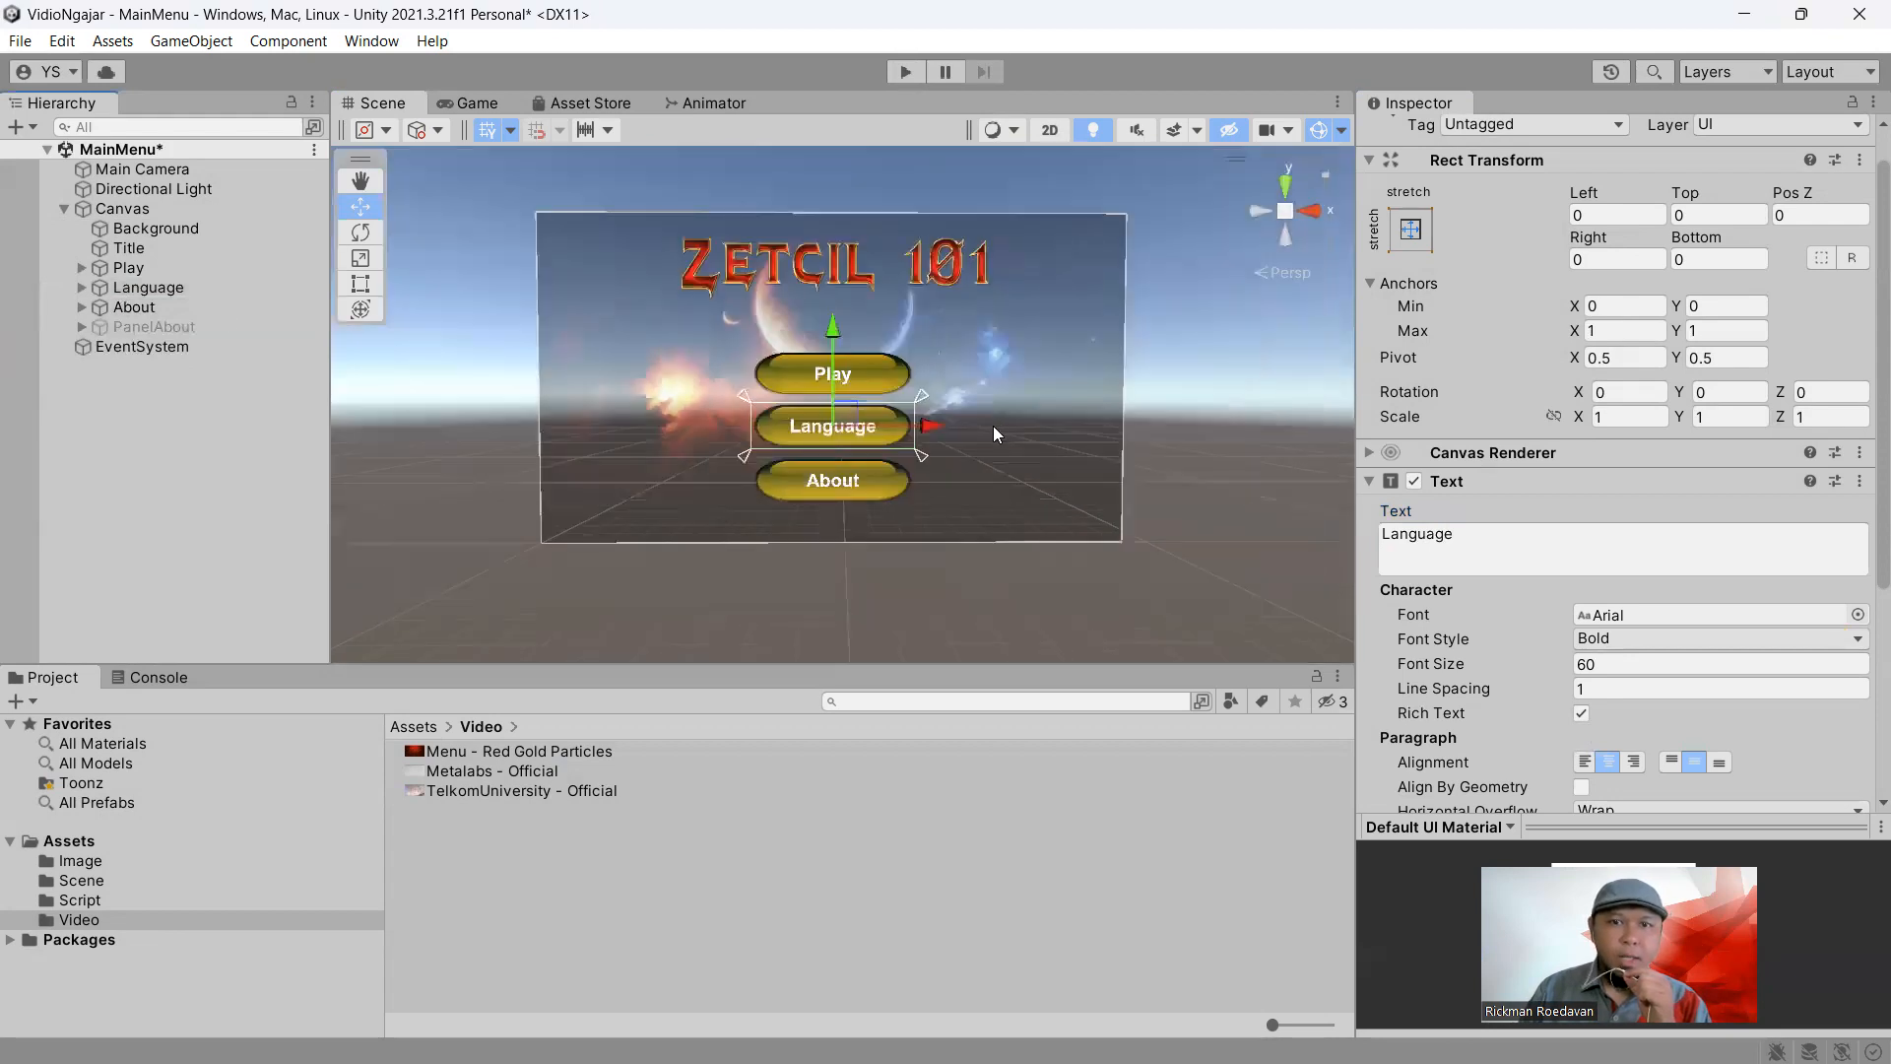
{"action": "scroll", "coordinate": [819, 357], "scroll_direction": "up", "scroll_amount": 2}
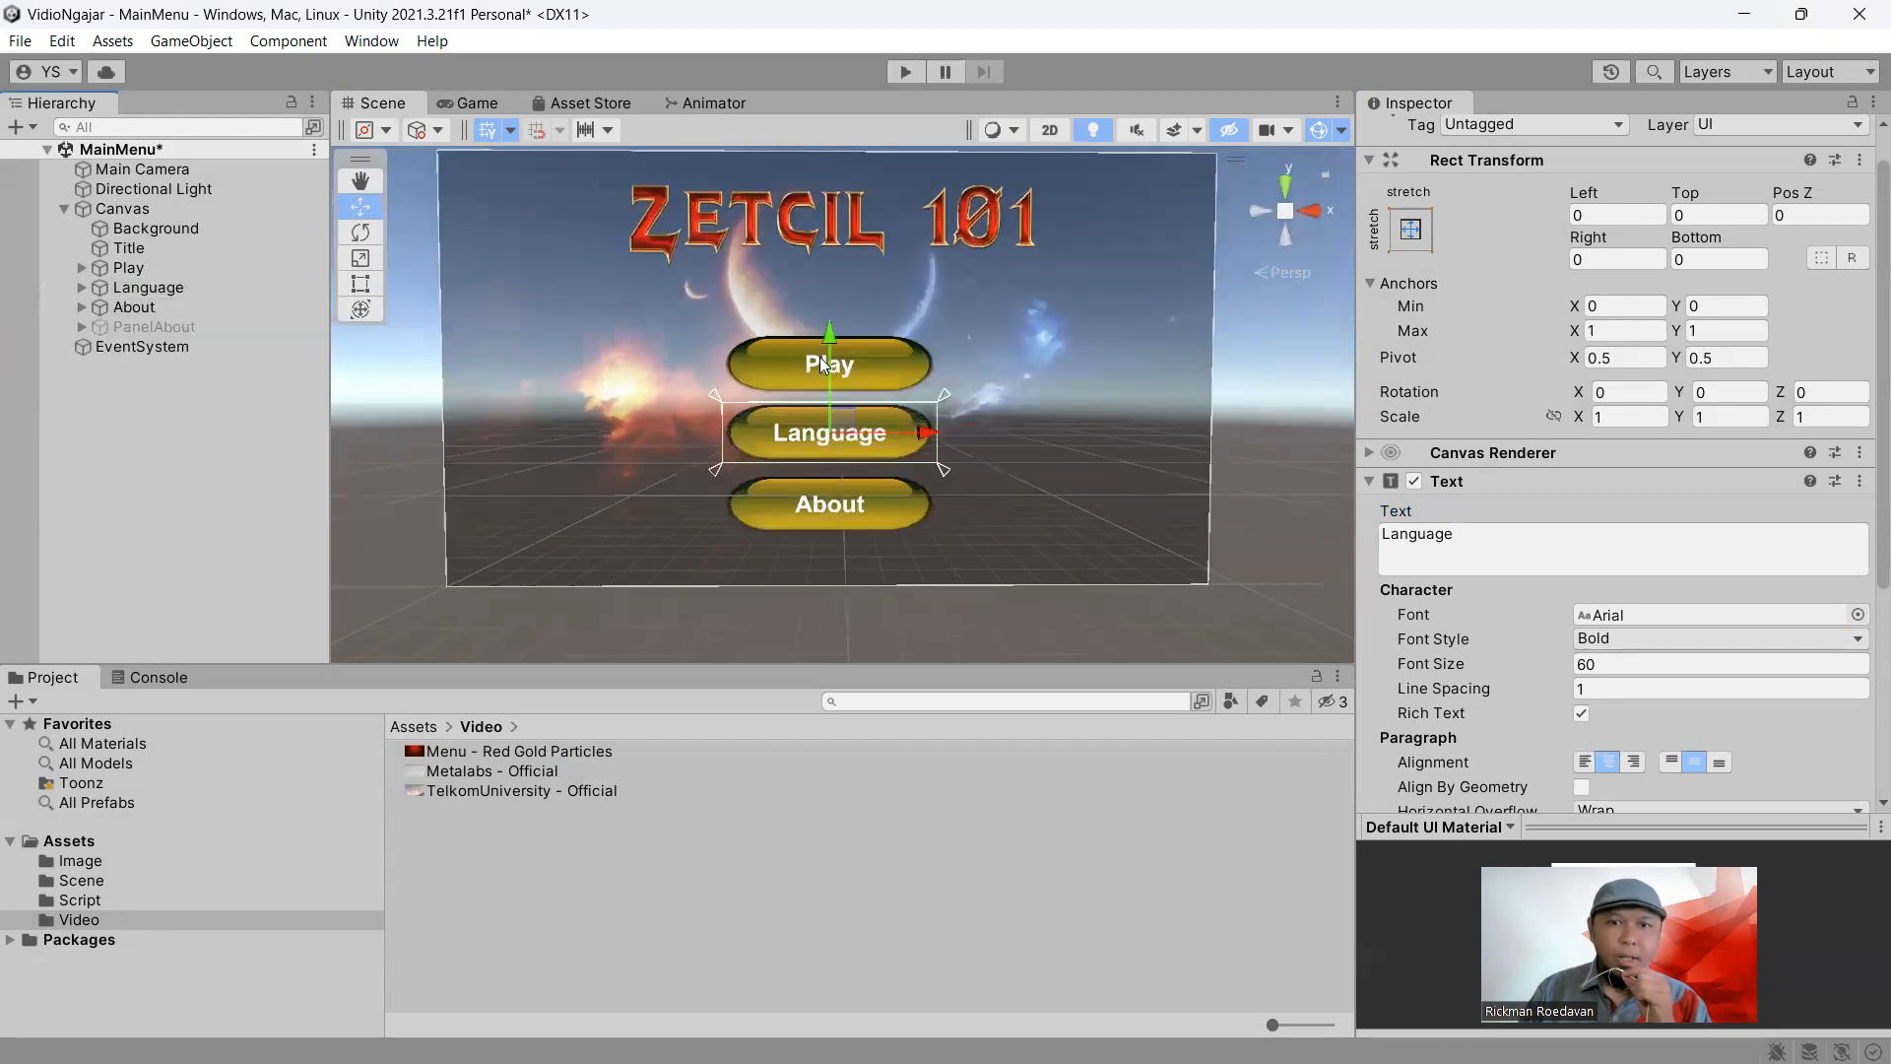
Activate PanelAbout and duplicate it within the Canvas
{"action": "left_click", "coordinate": [133, 329]}
{"action": "scroll", "coordinate": [1458, 234], "scroll_direction": "up", "scroll_amount": 1}
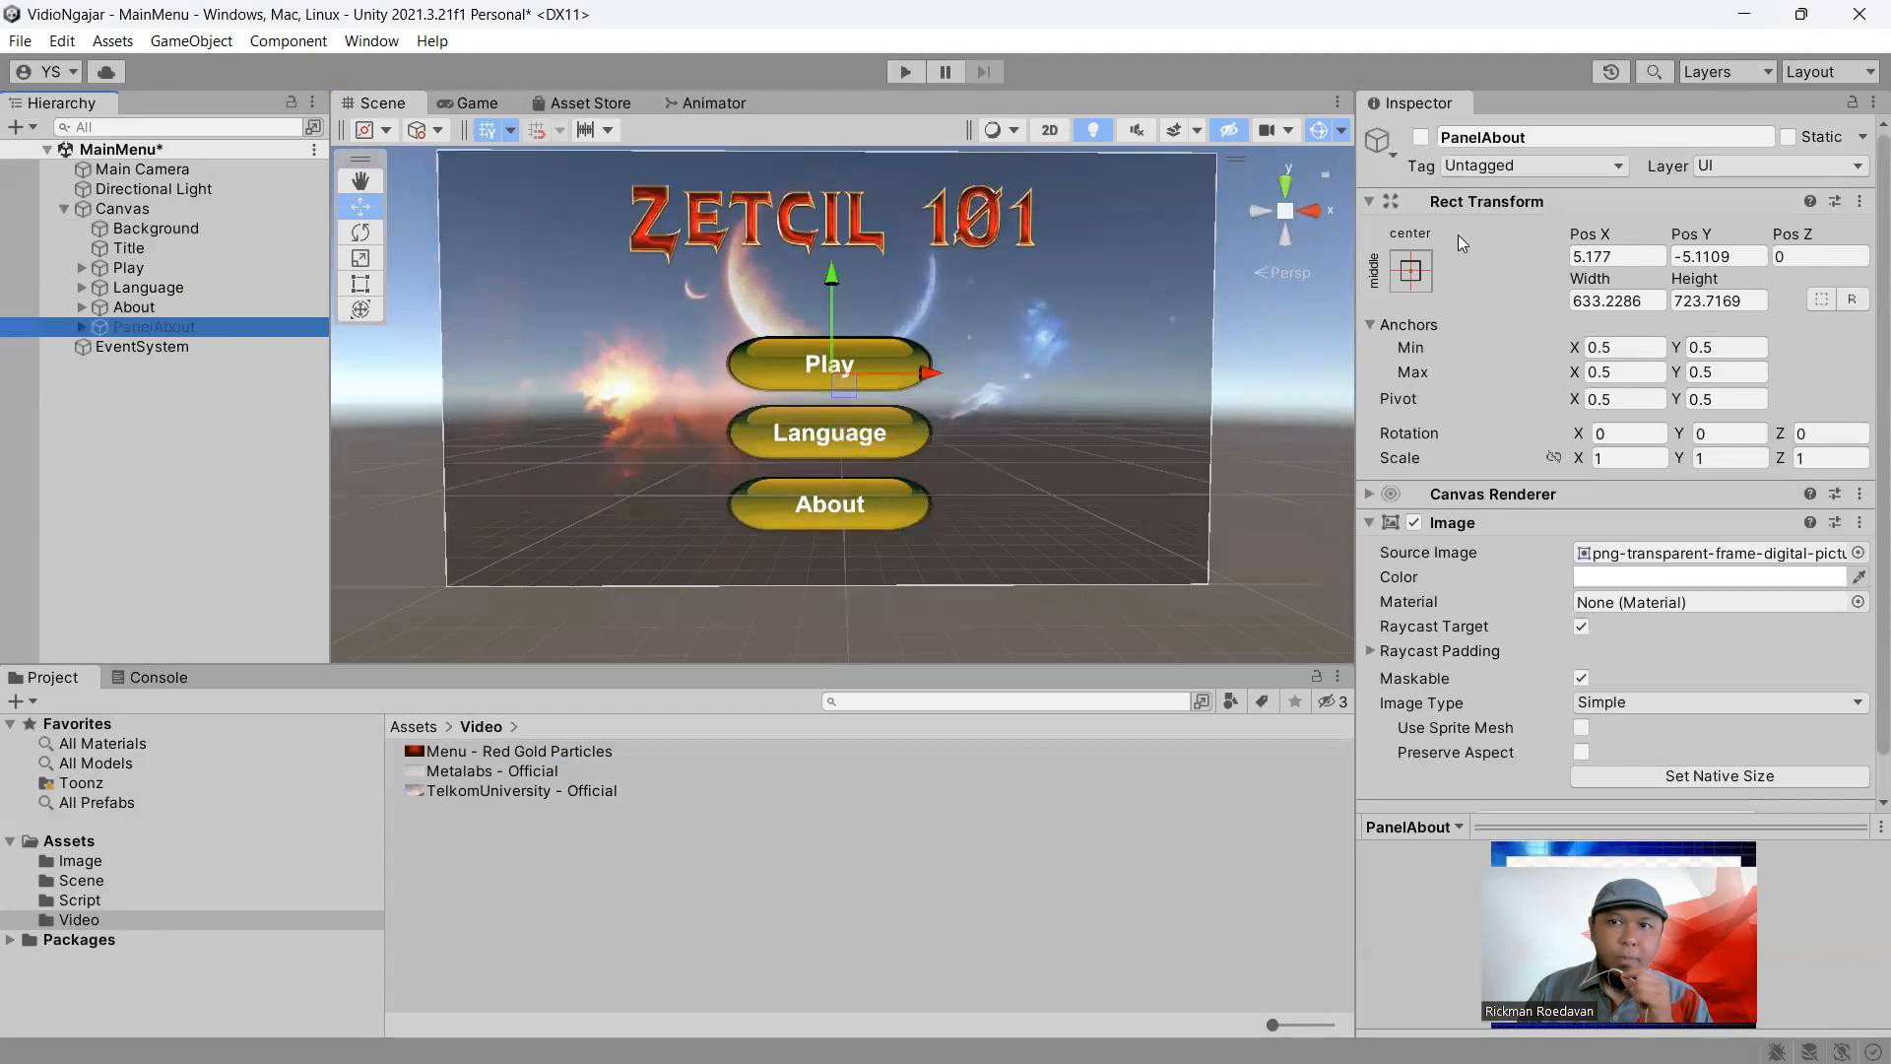
{"action": "left_click", "coordinate": [1421, 137]}
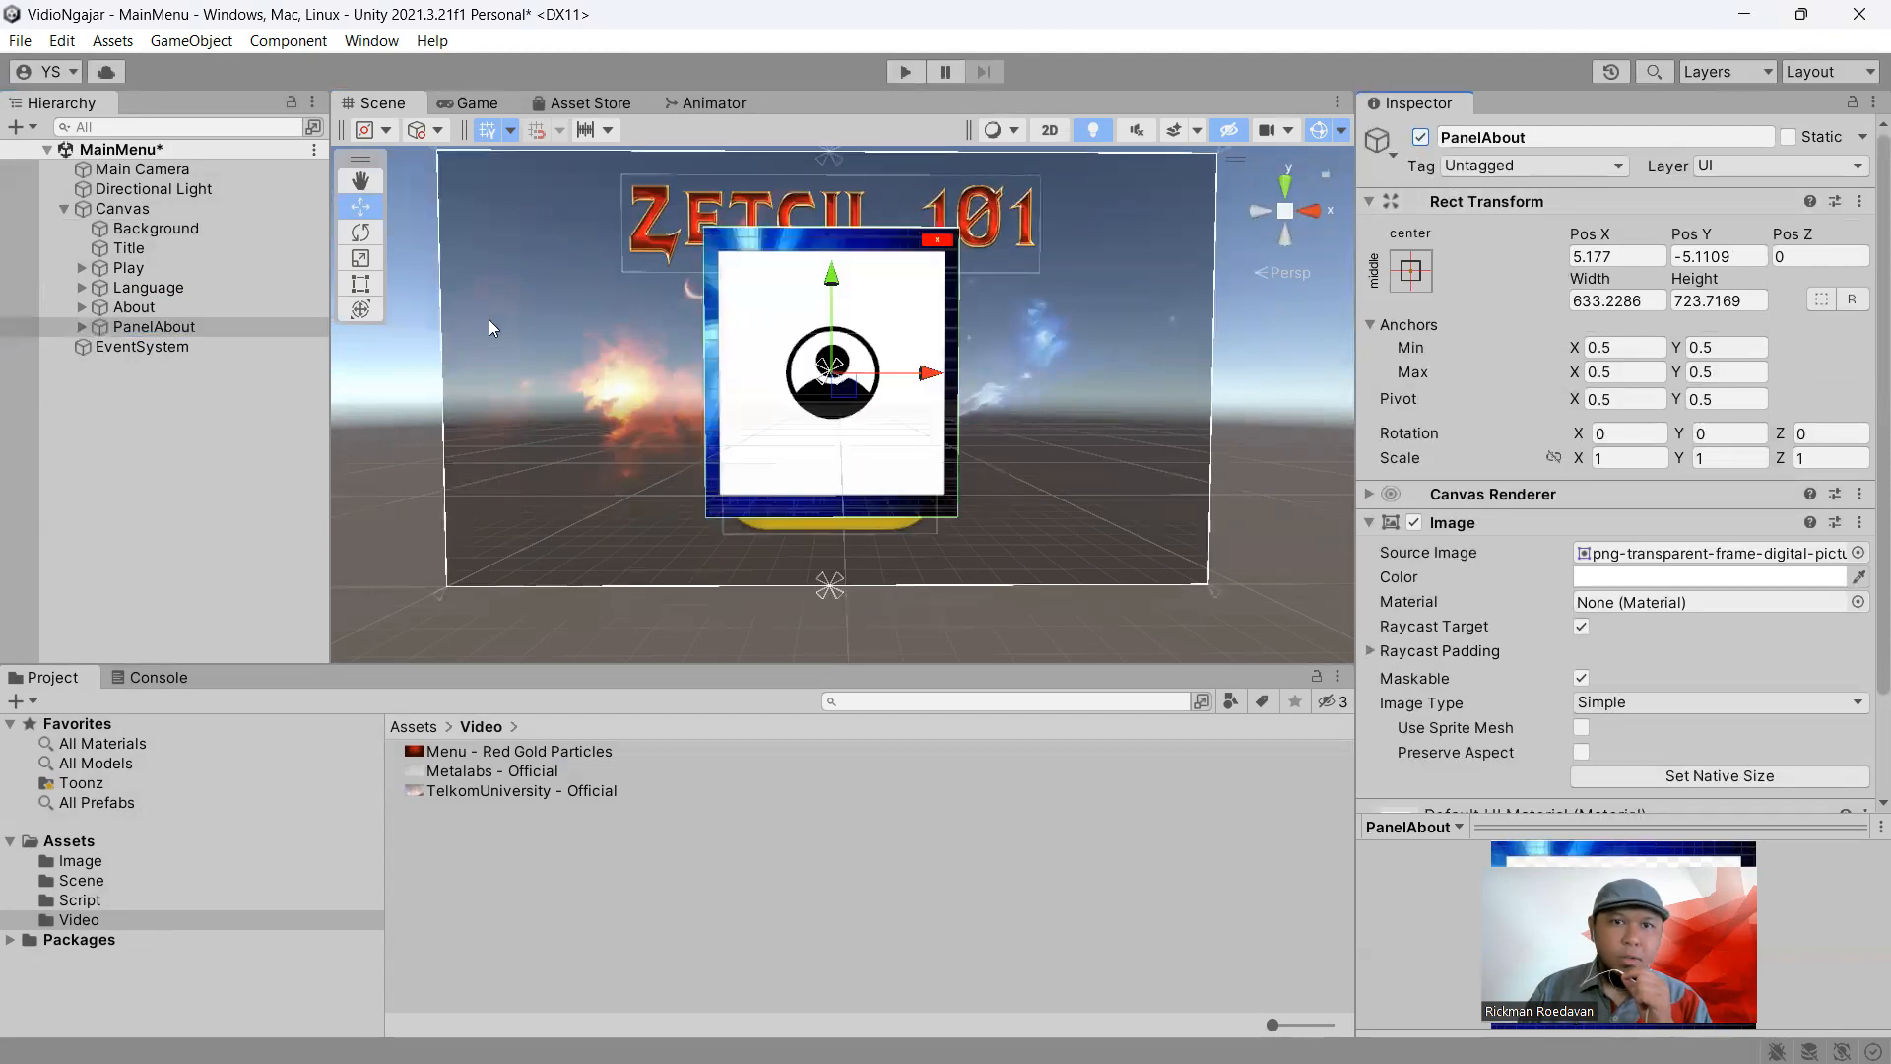
{"action": "right_click", "coordinate": [133, 326]}
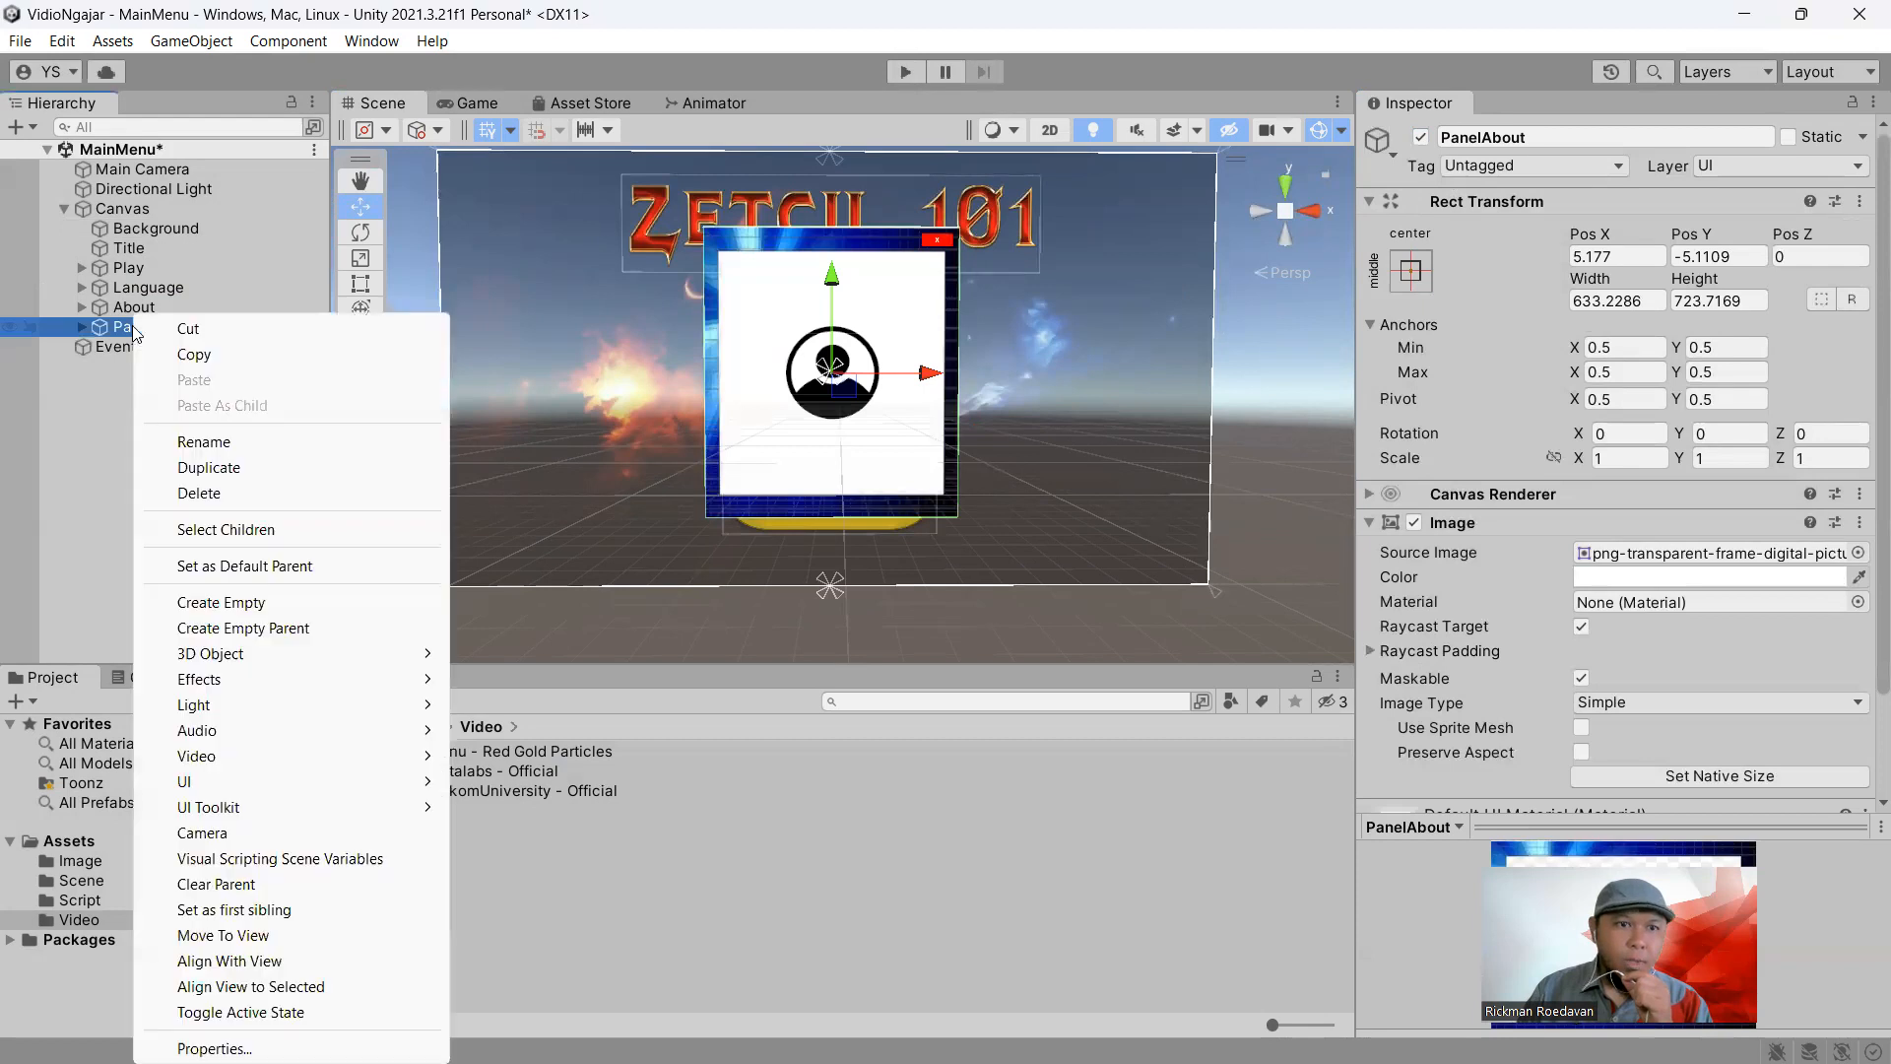
{"action": "left_click", "coordinate": [249, 467]}
Rename the duplicated panel as PanelLanguage
{"action": "right_click", "coordinate": [179, 349]}
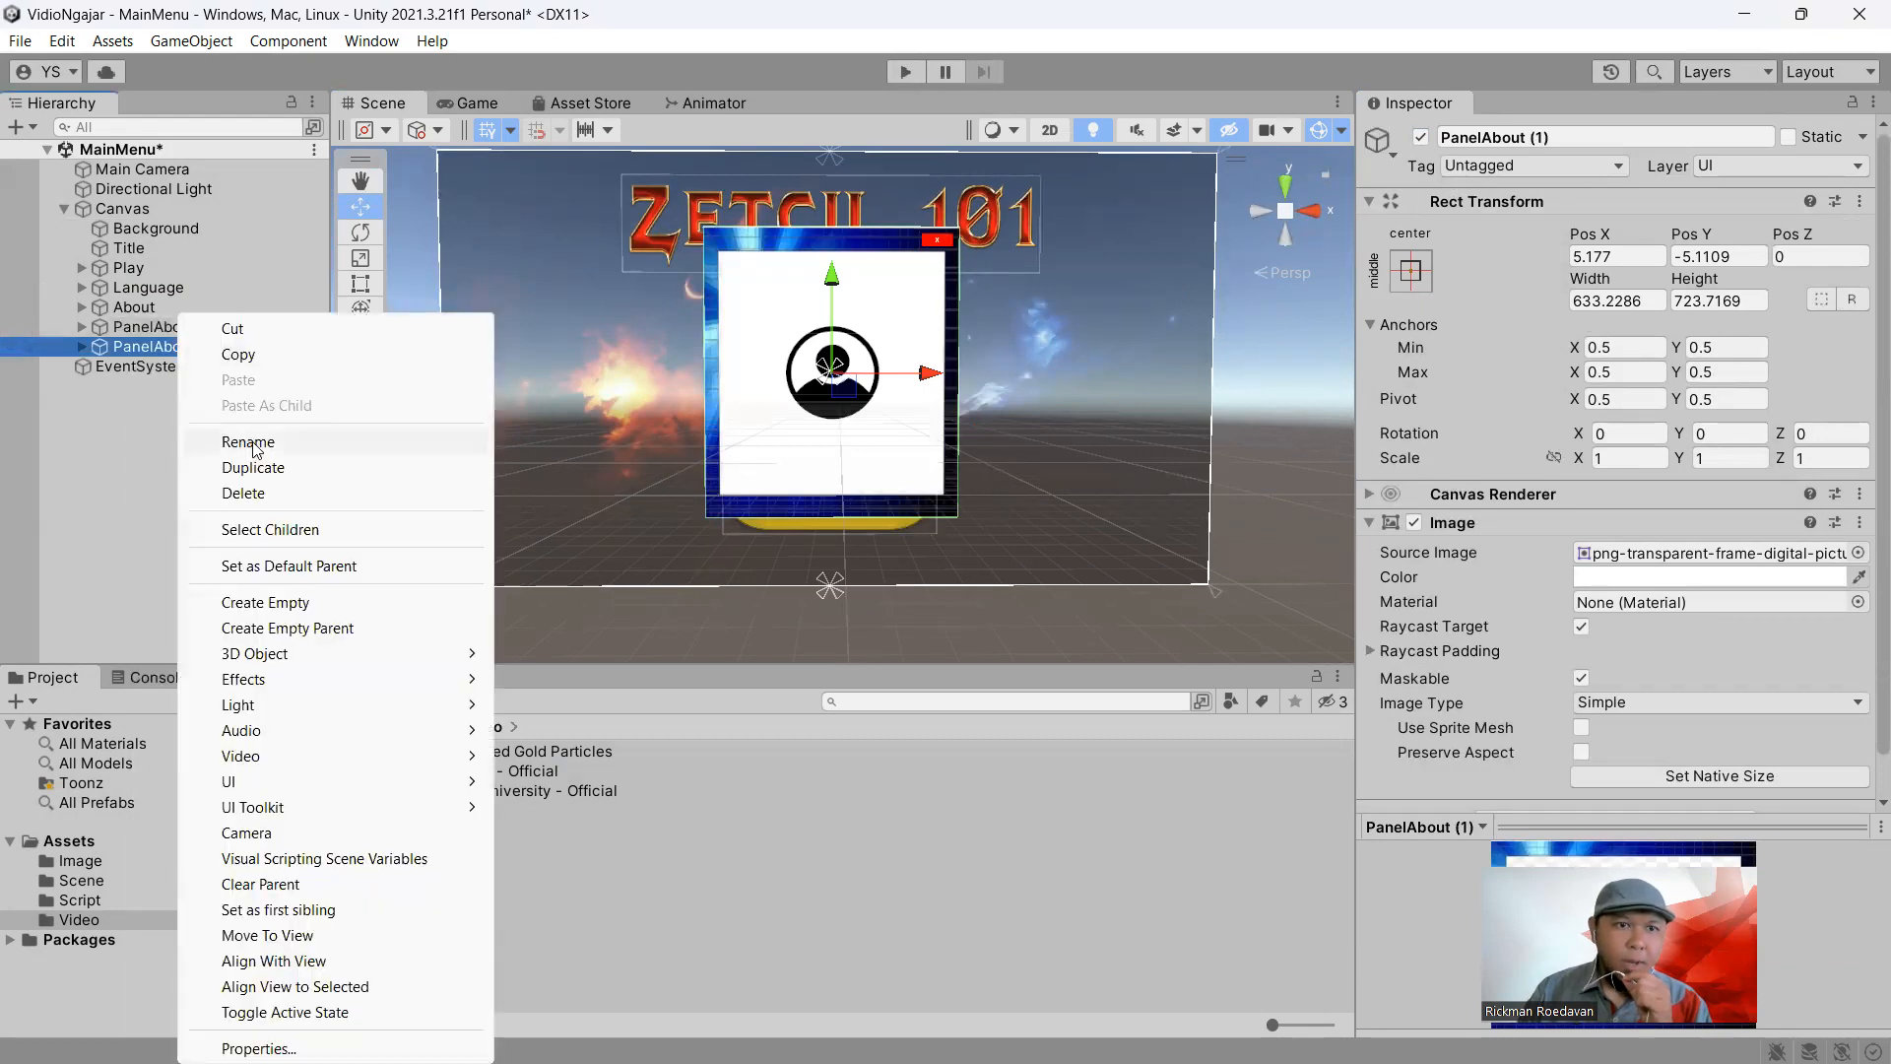
{"action": "left_click", "coordinate": [251, 444]}
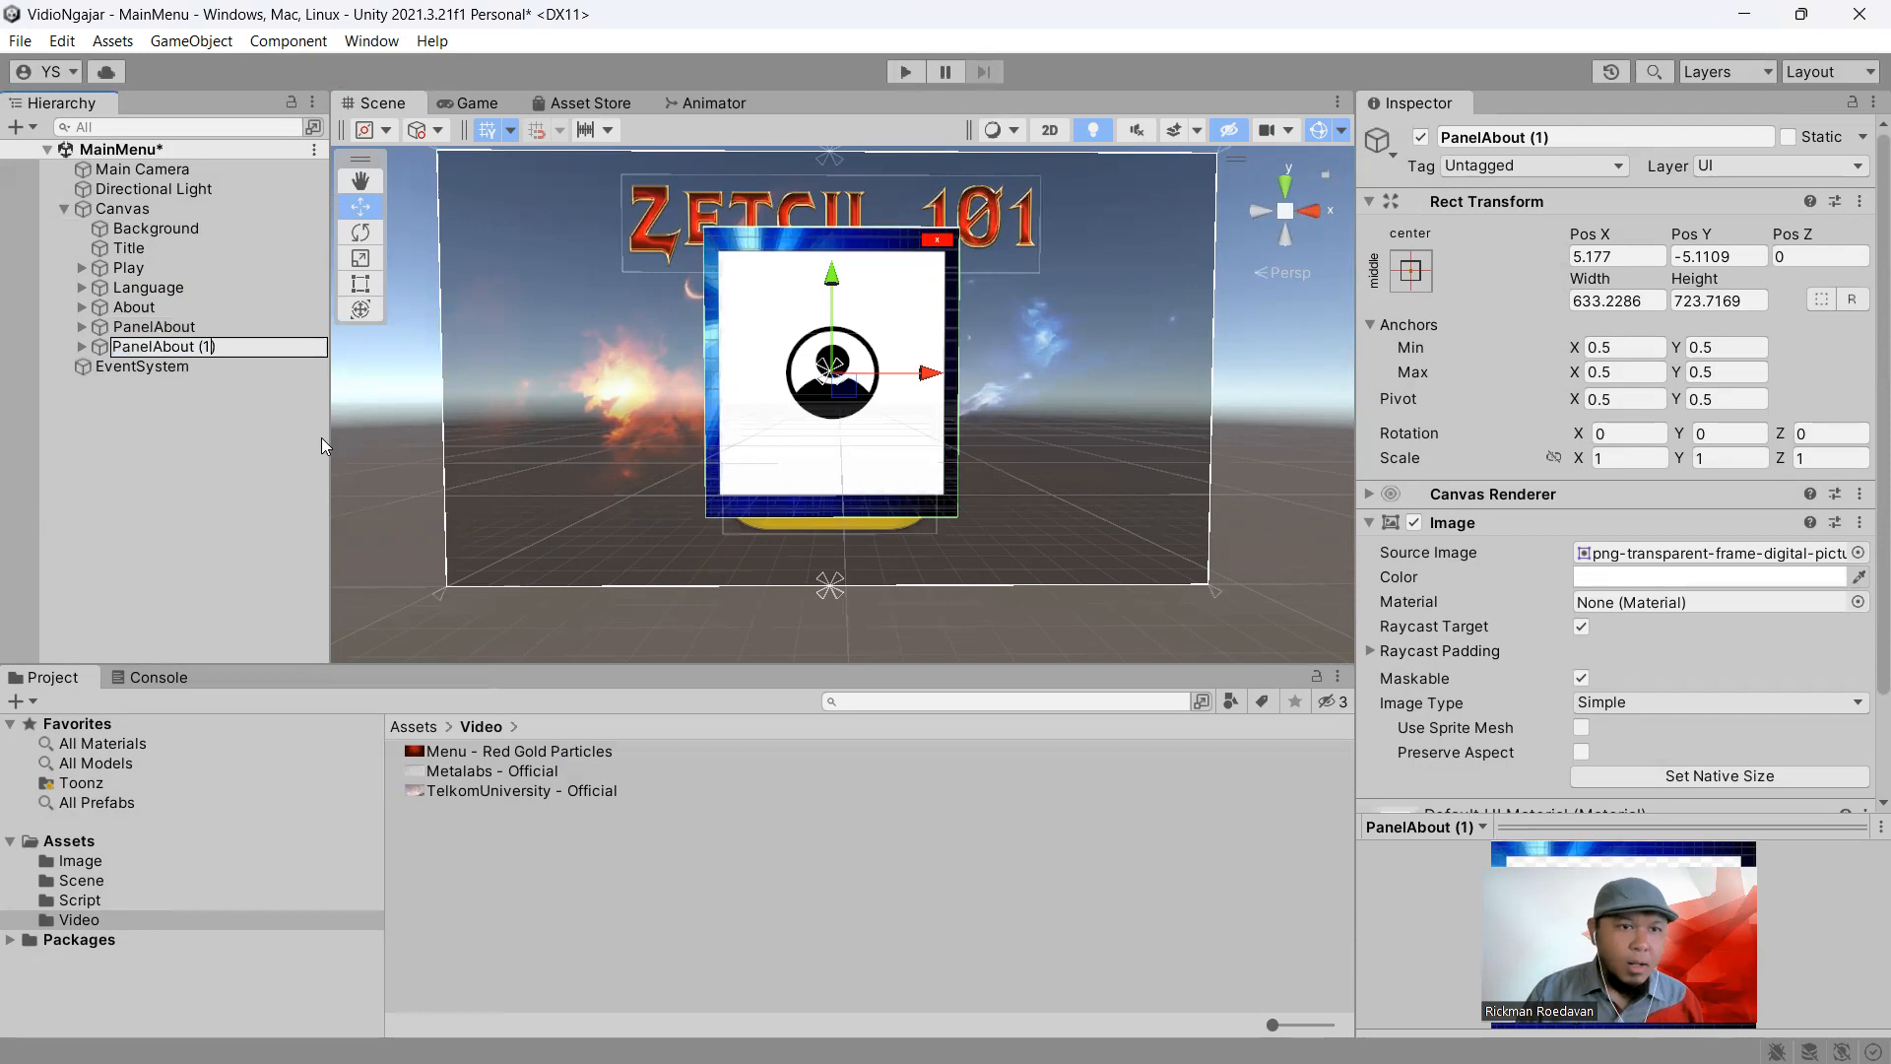
{"action": "key", "text": "shift+End"}
{"action": "type", "text": "Lang"}
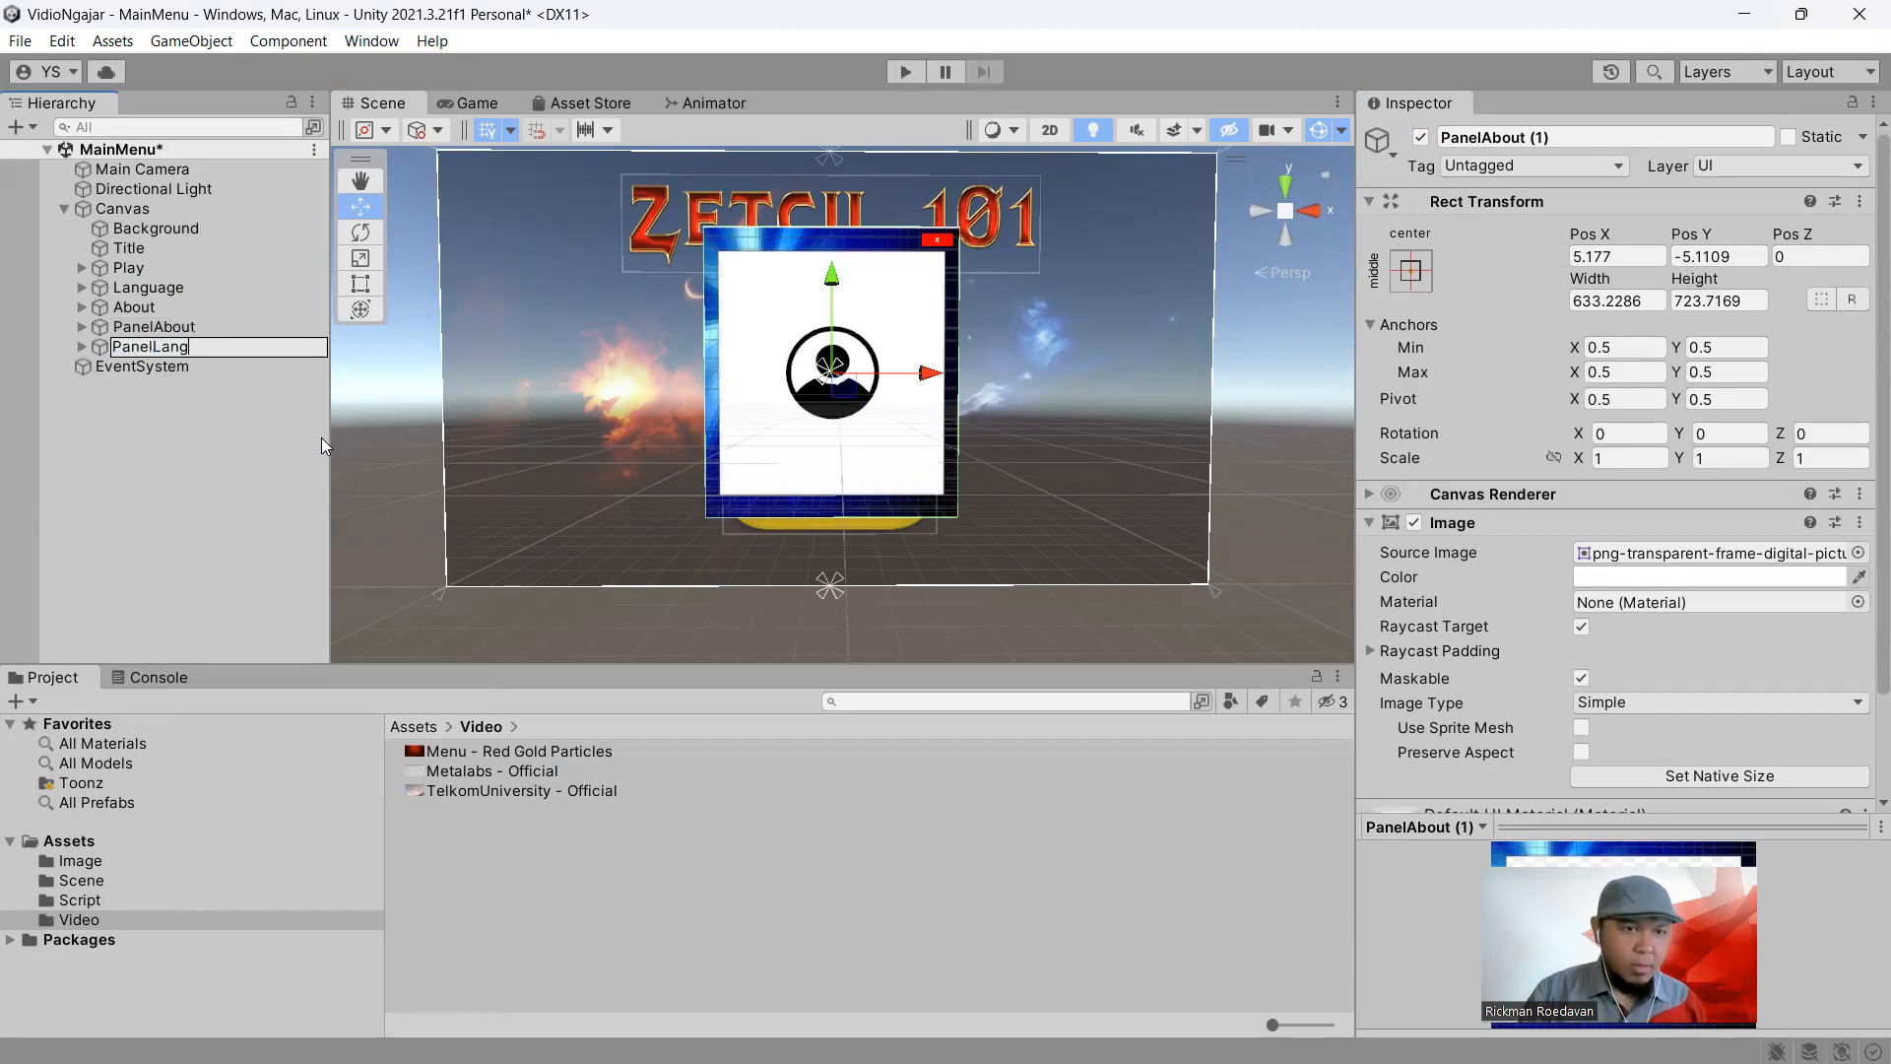
{"action": "type", "text": "uage"}
{"action": "key", "text": "Return"}
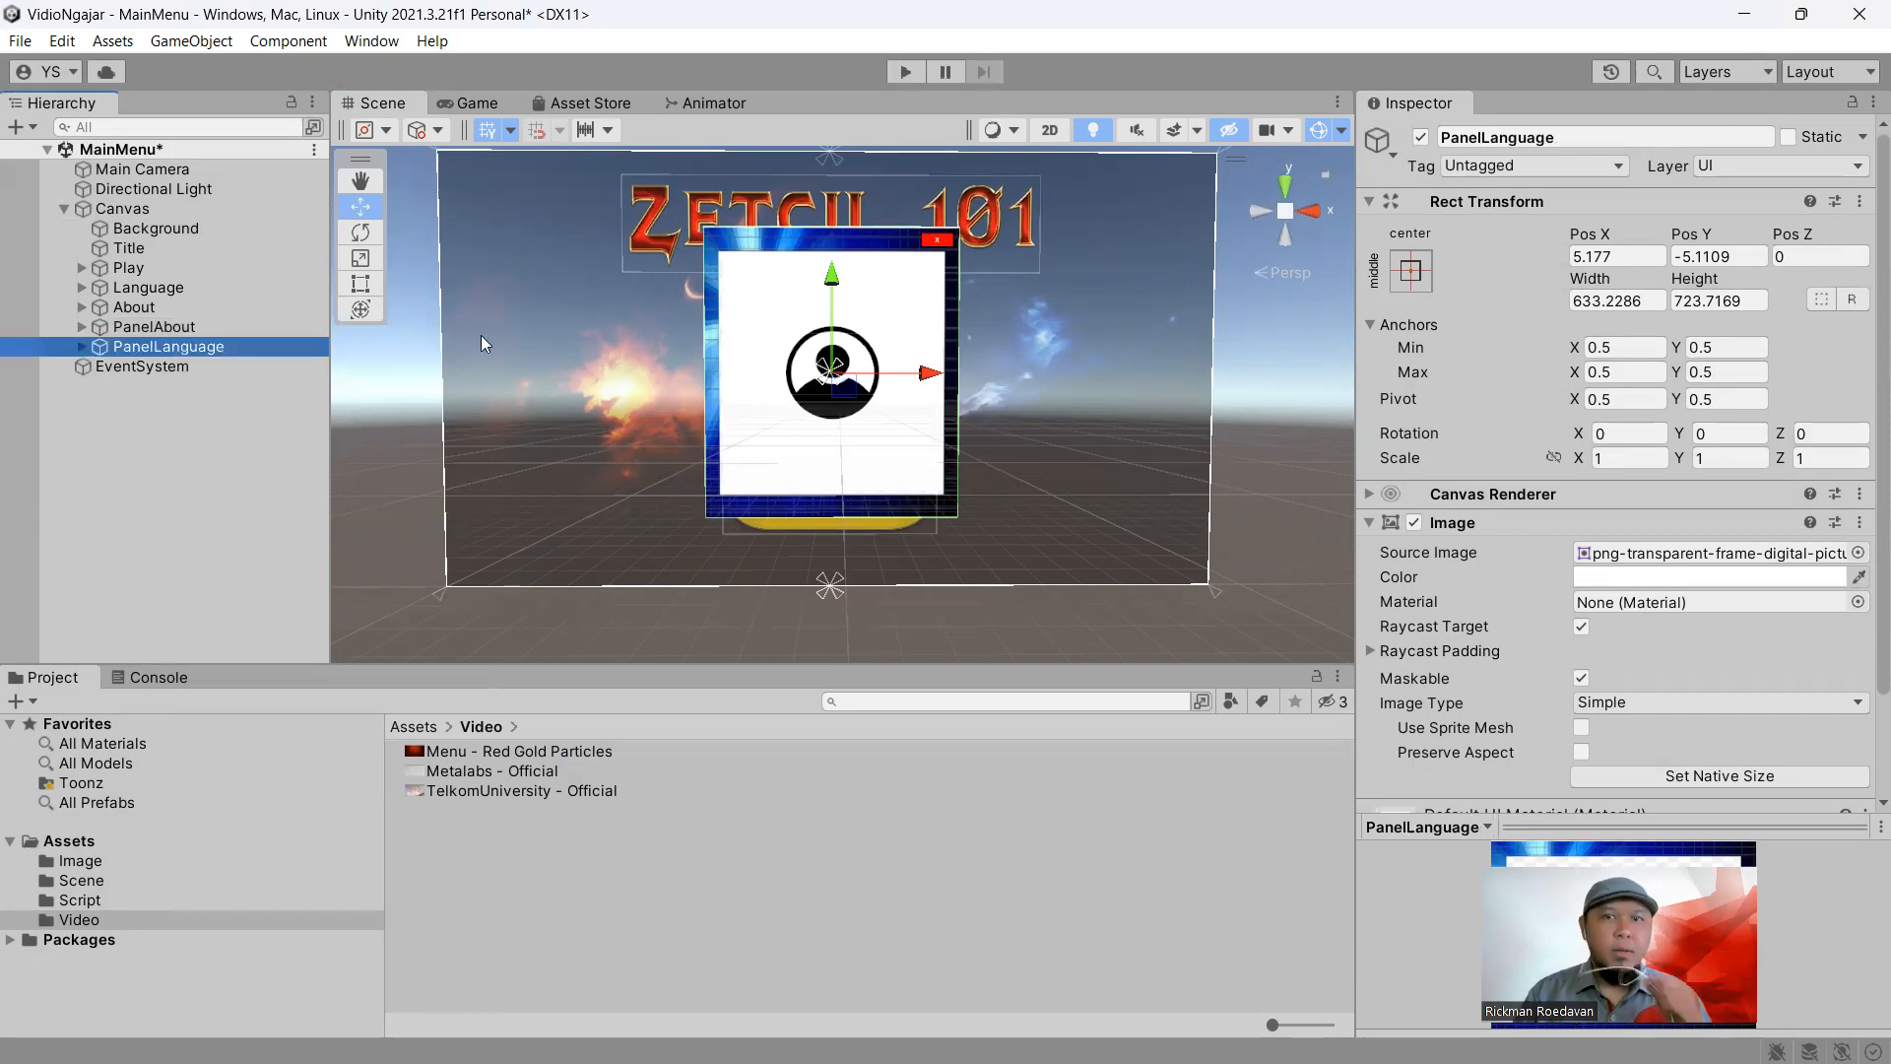
Deactivate both PanelLanguage and PanelAbout
{"action": "left_click", "coordinate": [1420, 137]}
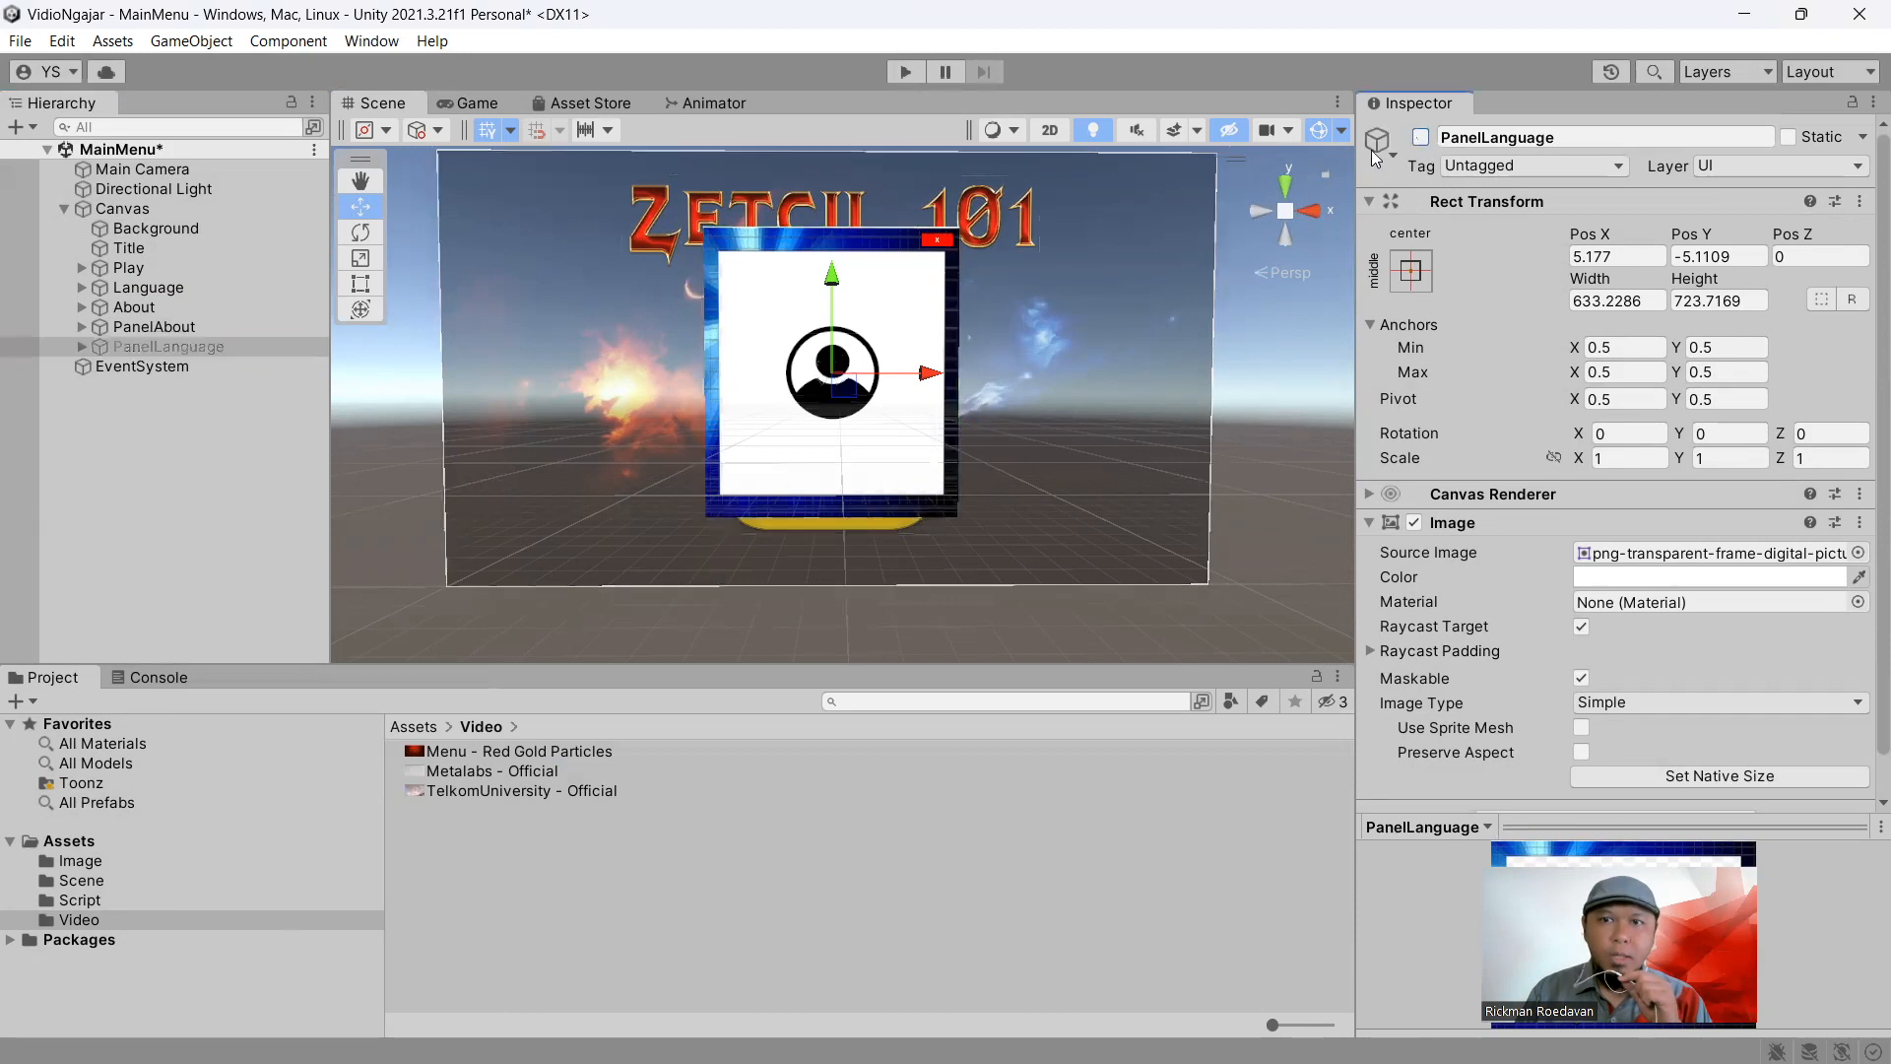
{"action": "left_click", "coordinate": [217, 329]}
{"action": "left_click", "coordinate": [1421, 137]}
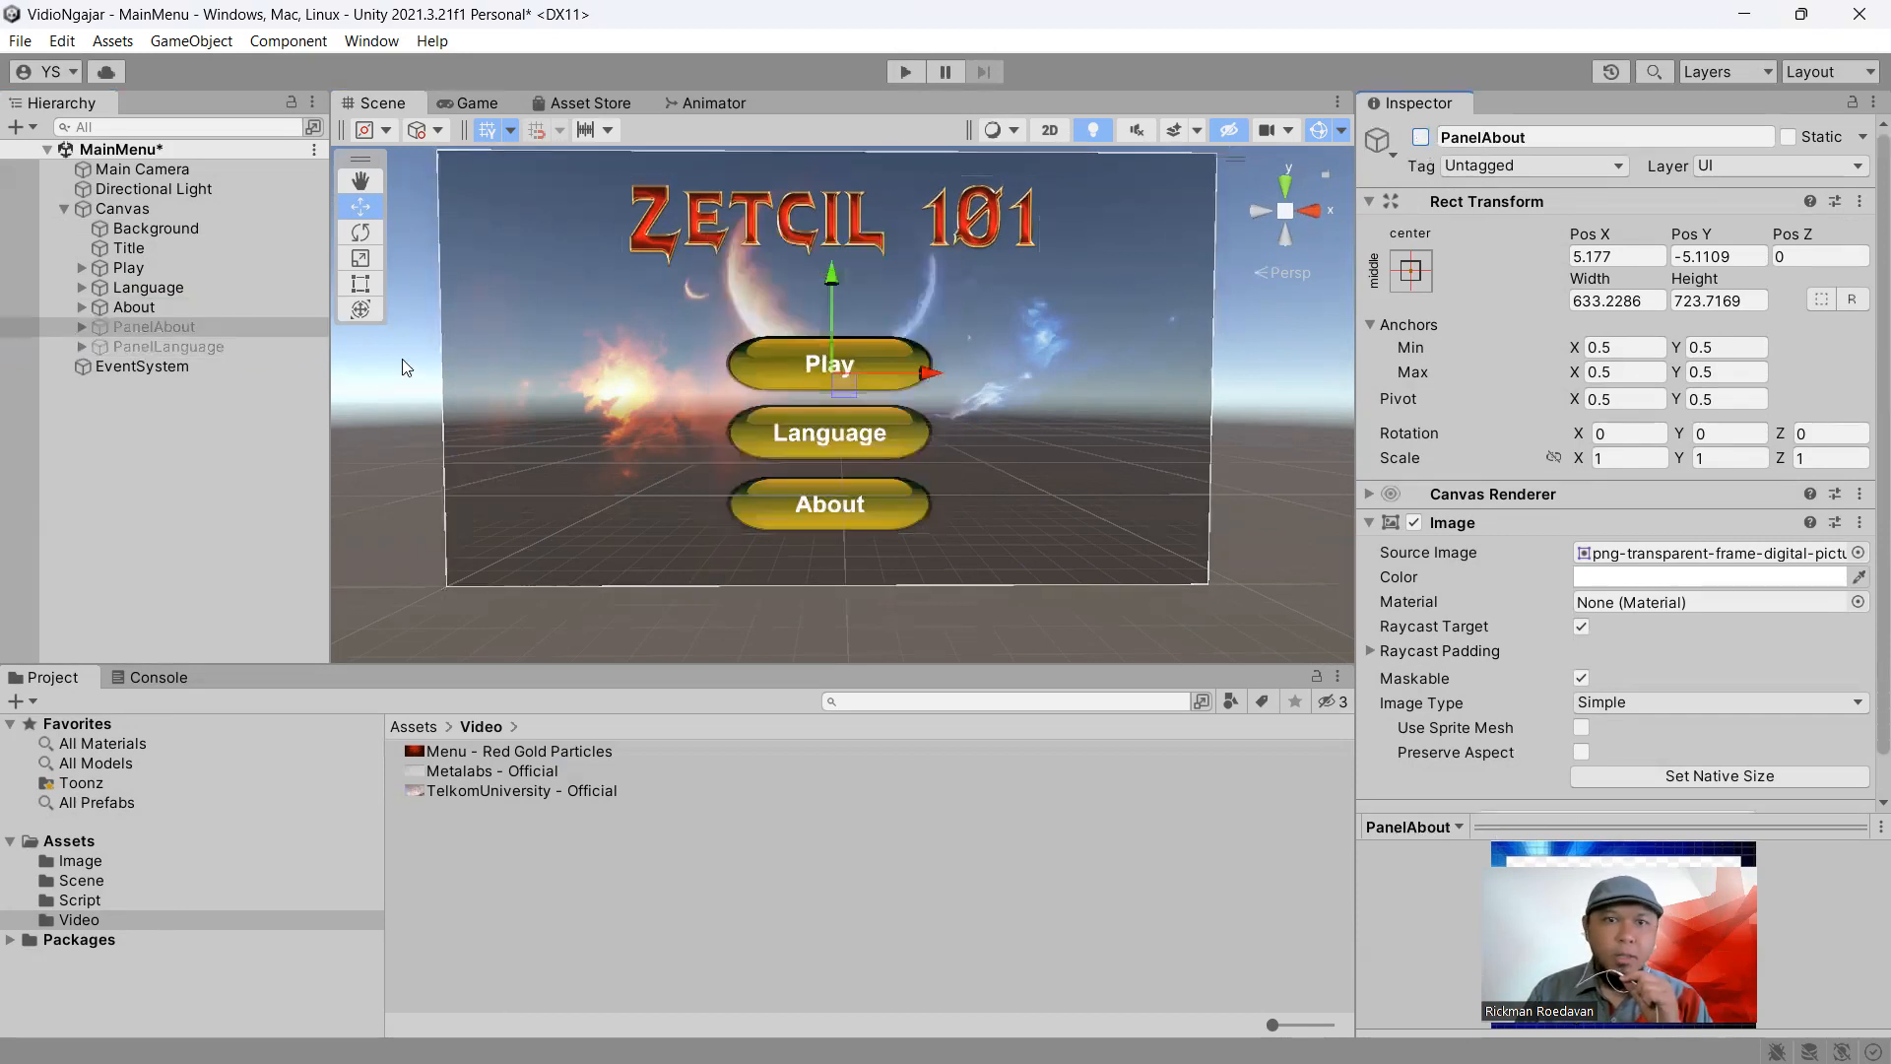
Assign PanelLanguage as the target of the Language button's On Click event and set its function to GameObject.SetActive (bool)
{"action": "left_click", "coordinate": [117, 287]}
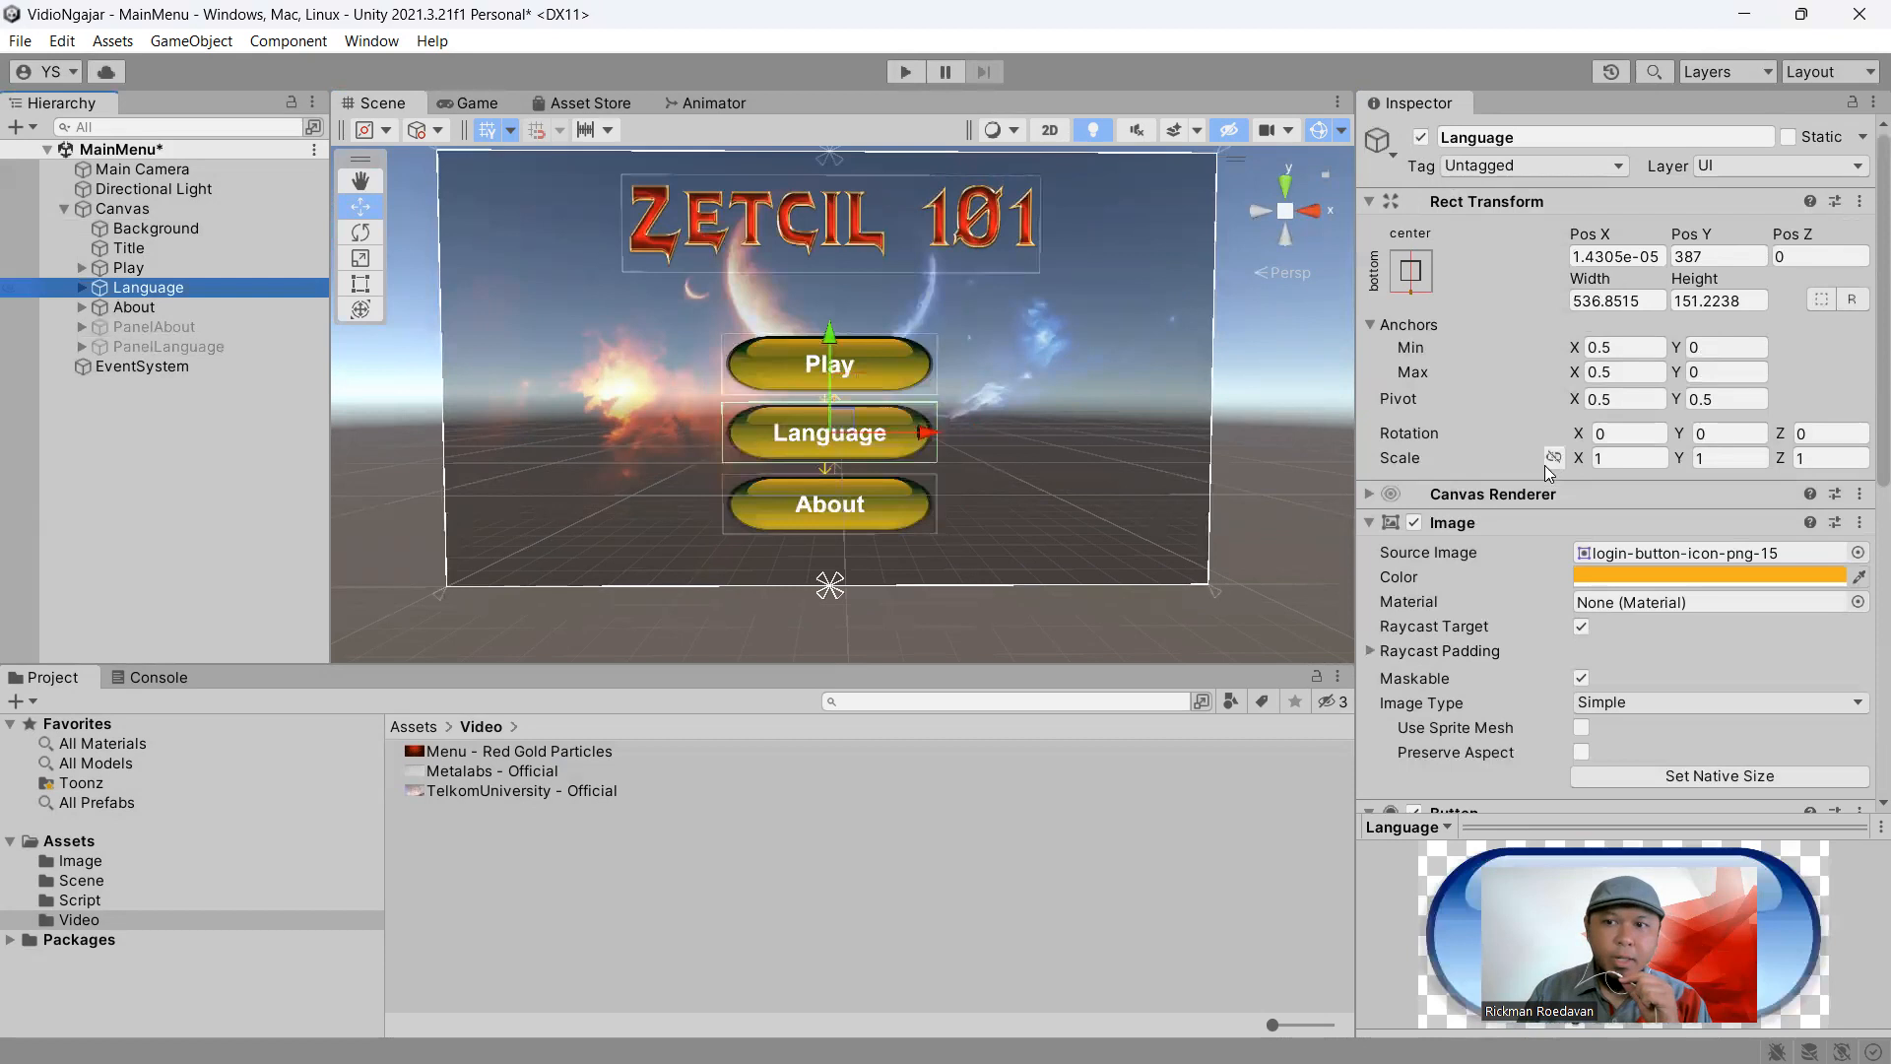
{"action": "scroll", "coordinate": [1543, 467], "scroll_direction": "down", "scroll_amount": 3}
{"action": "scroll", "coordinate": [1543, 467], "scroll_direction": "down", "scroll_amount": 10}
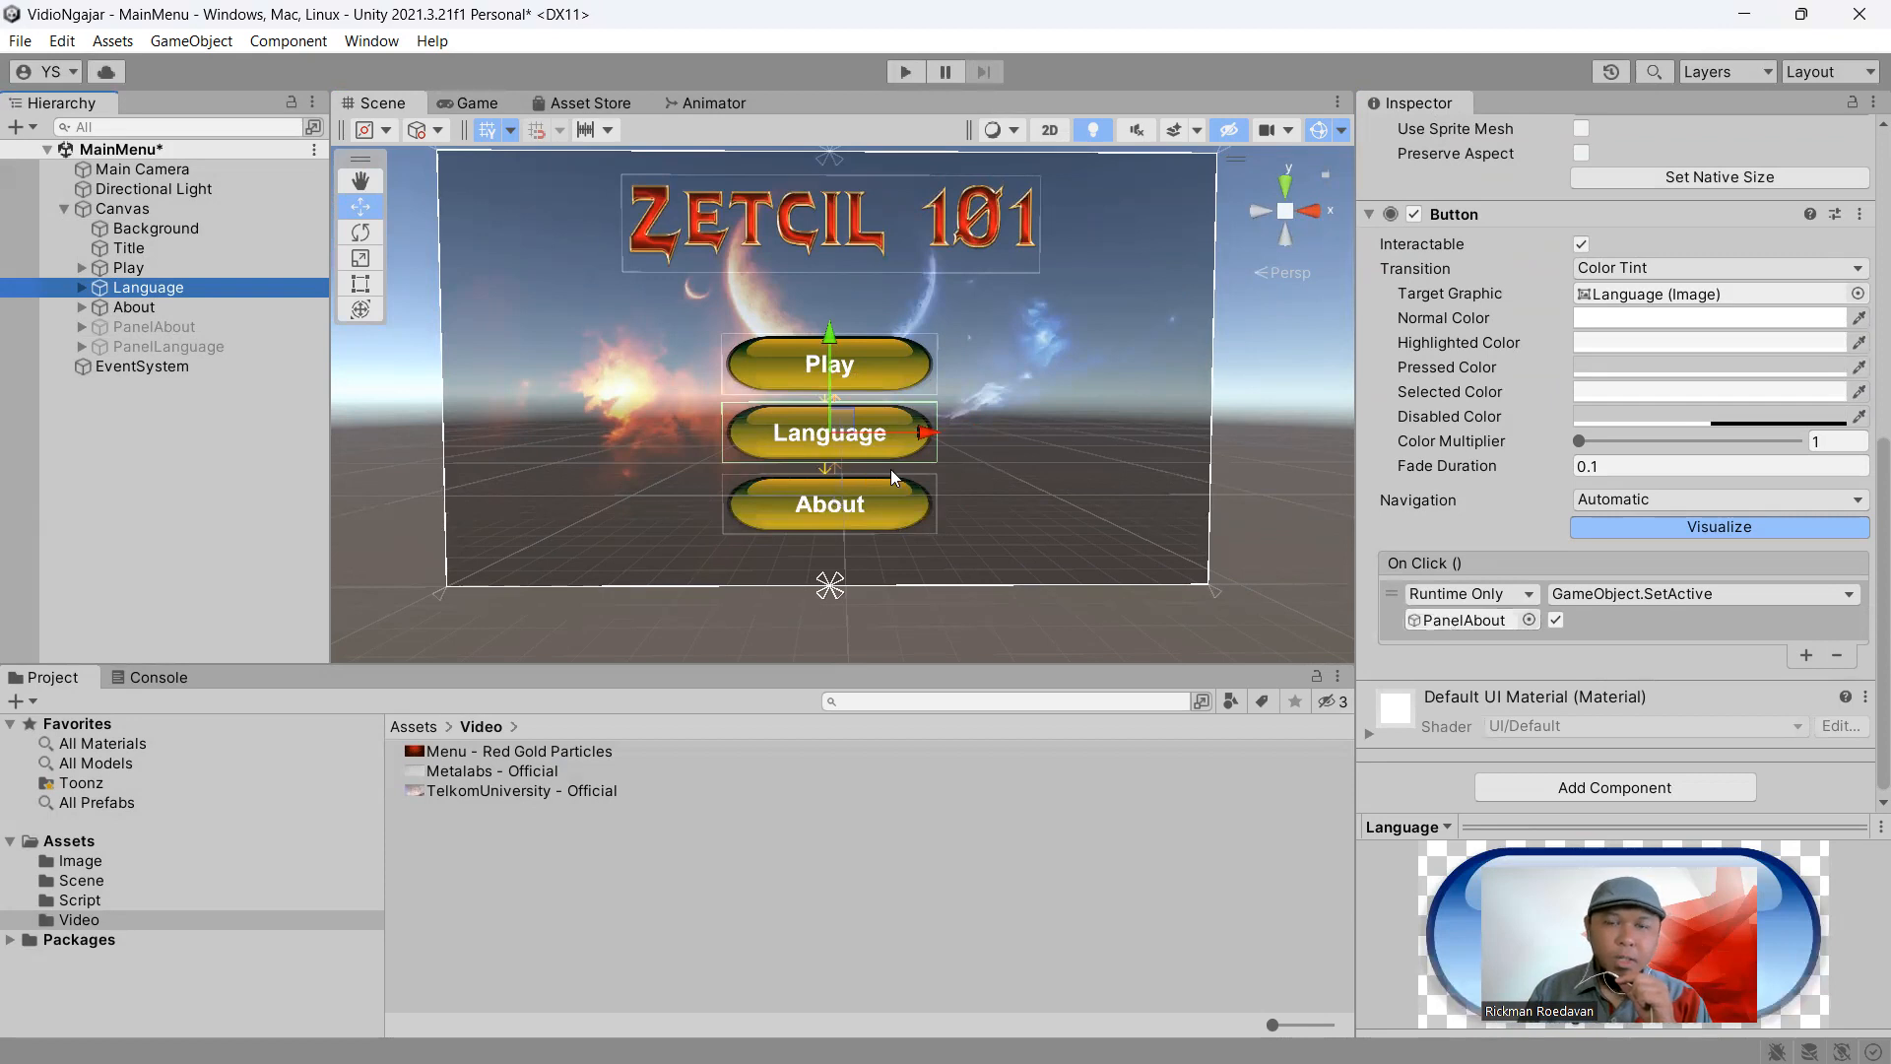
{"action": "scroll", "coordinate": [829, 452], "scroll_direction": "up", "scroll_amount": 2}
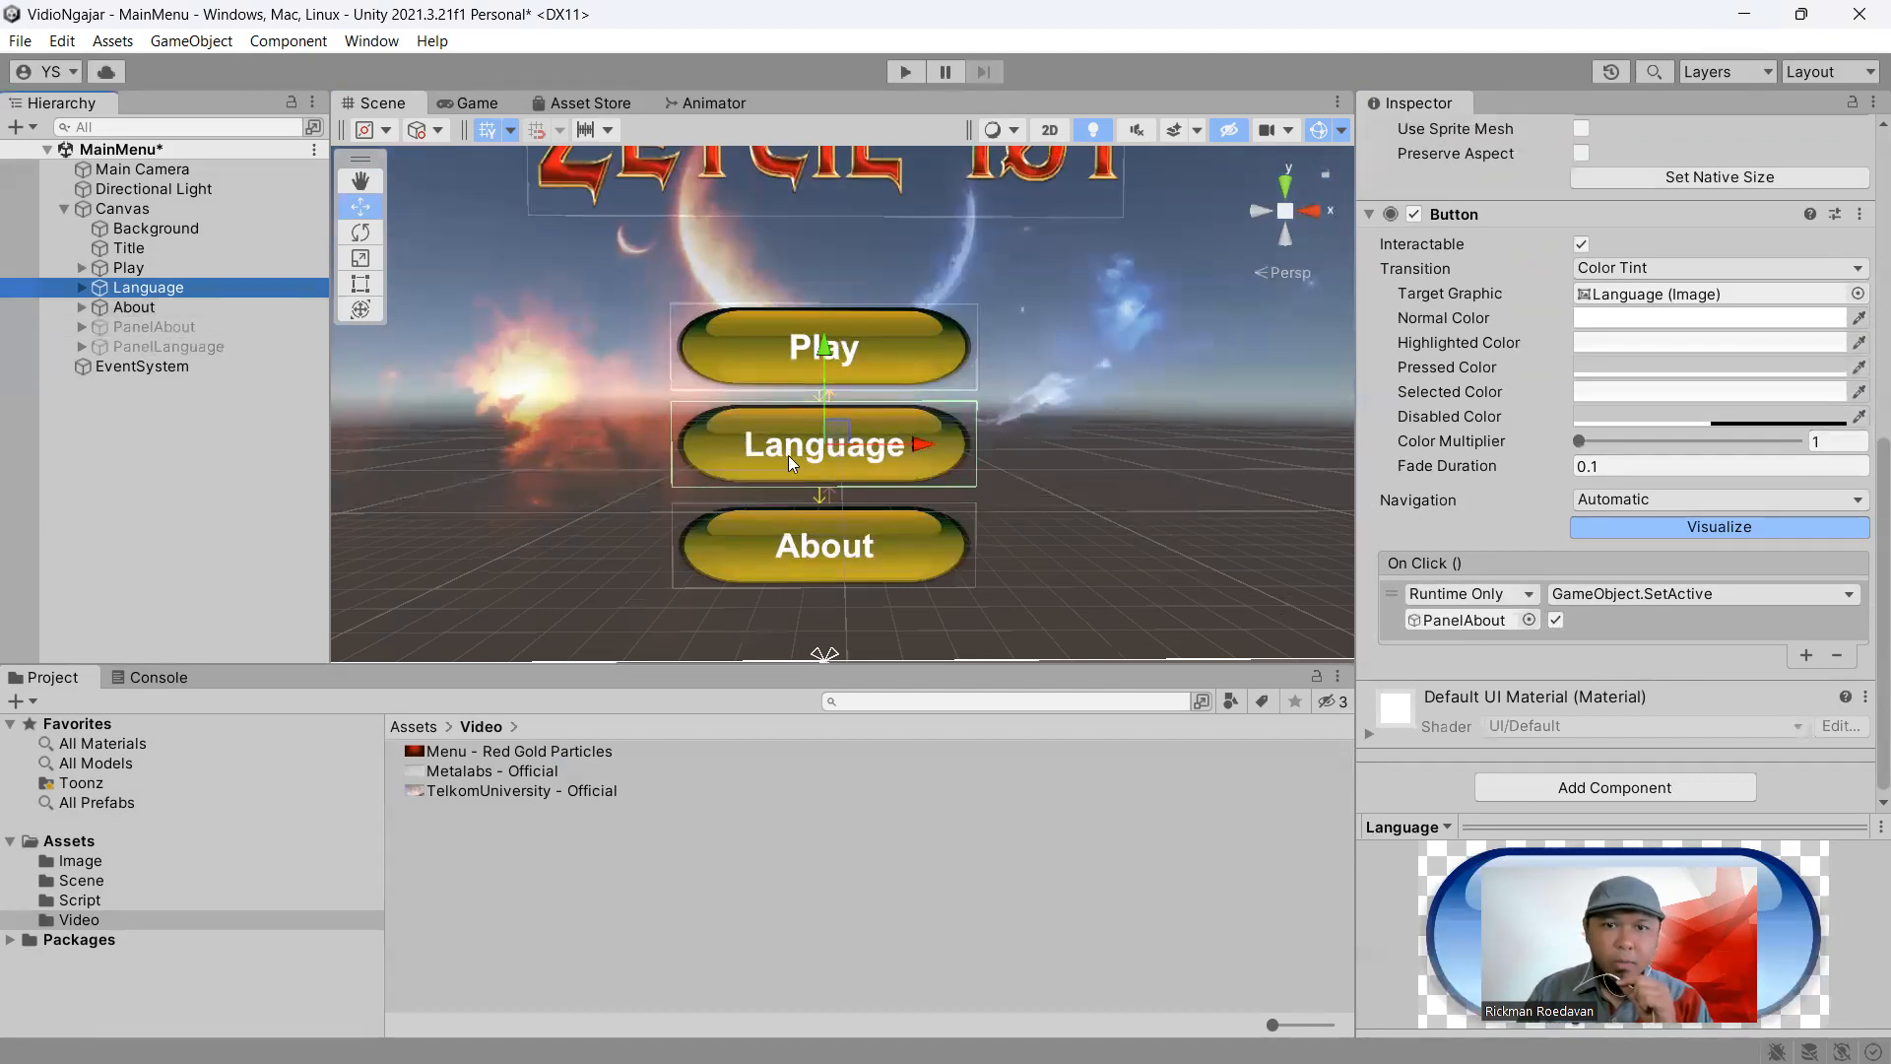
{"action": "left_click_drag", "start_coordinate": [170, 347], "coordinate": [1417, 628]}
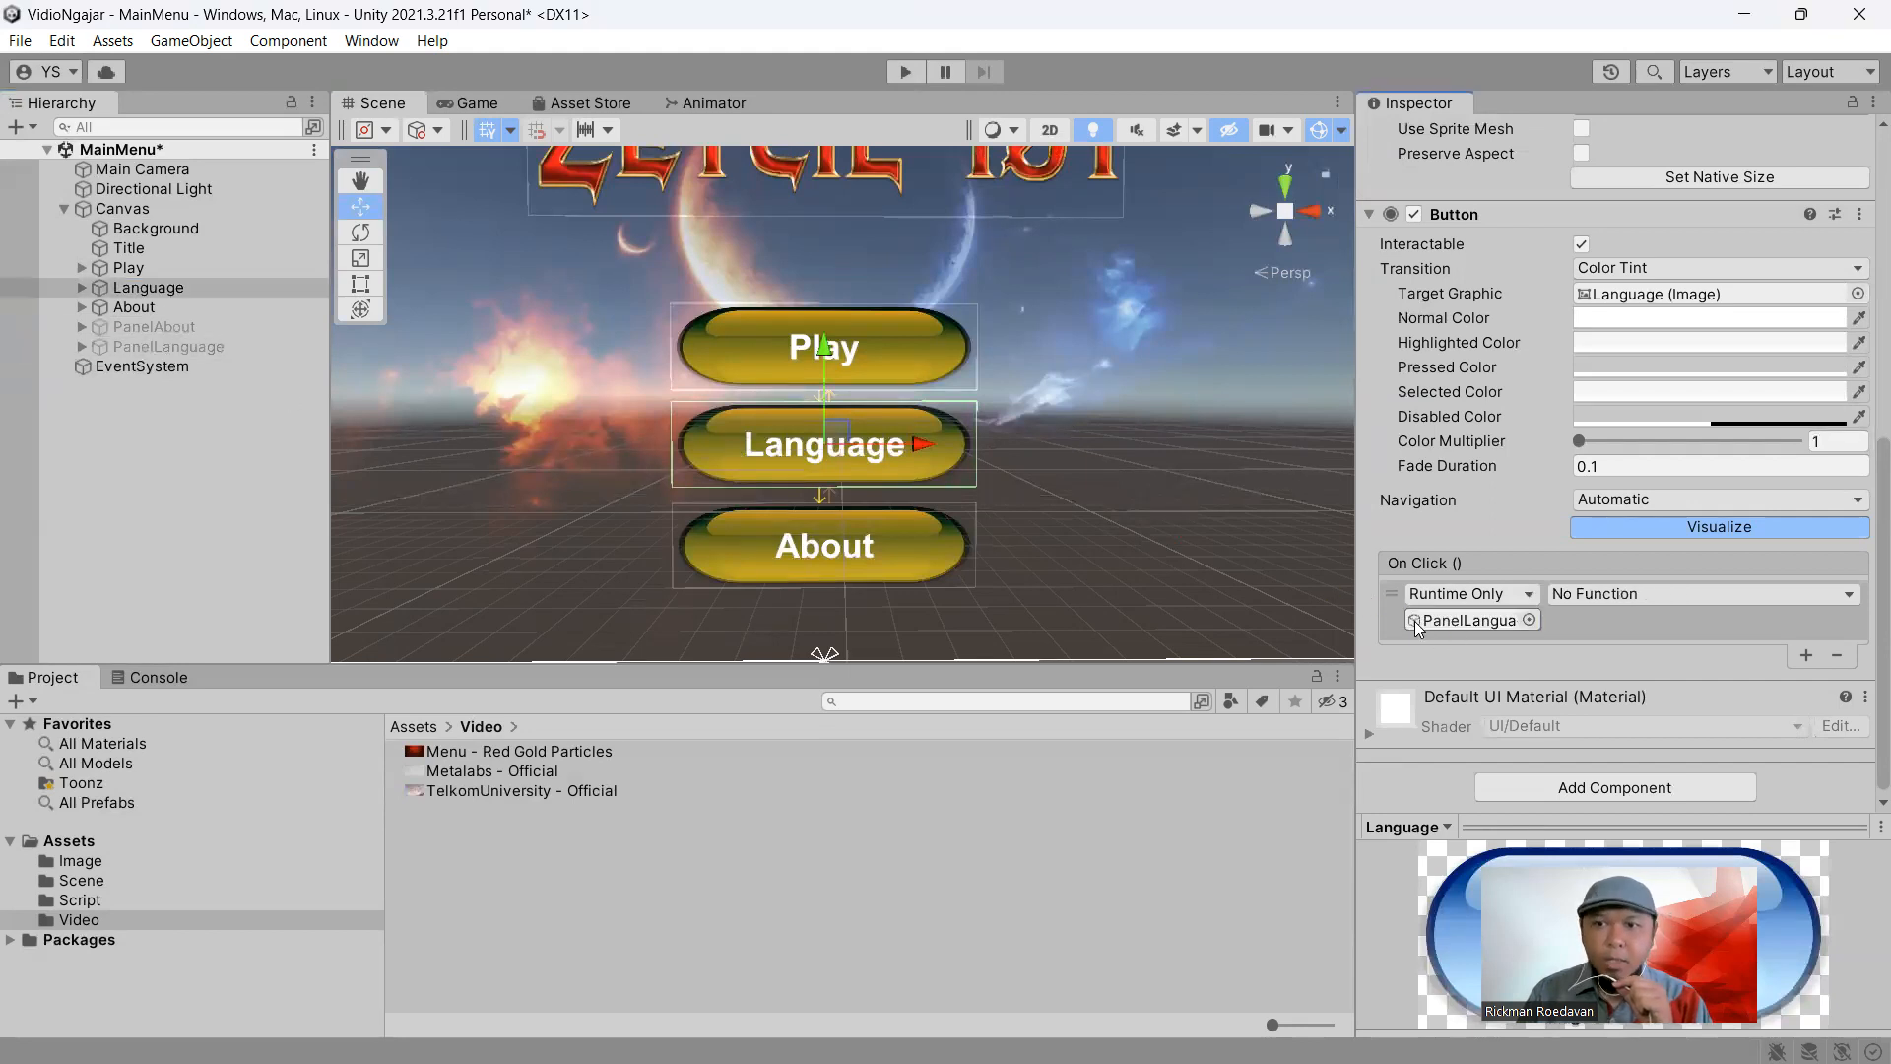
{"action": "left_click", "coordinate": [1631, 594]}
{"action": "mouse_move", "coordinate": [1636, 658]}
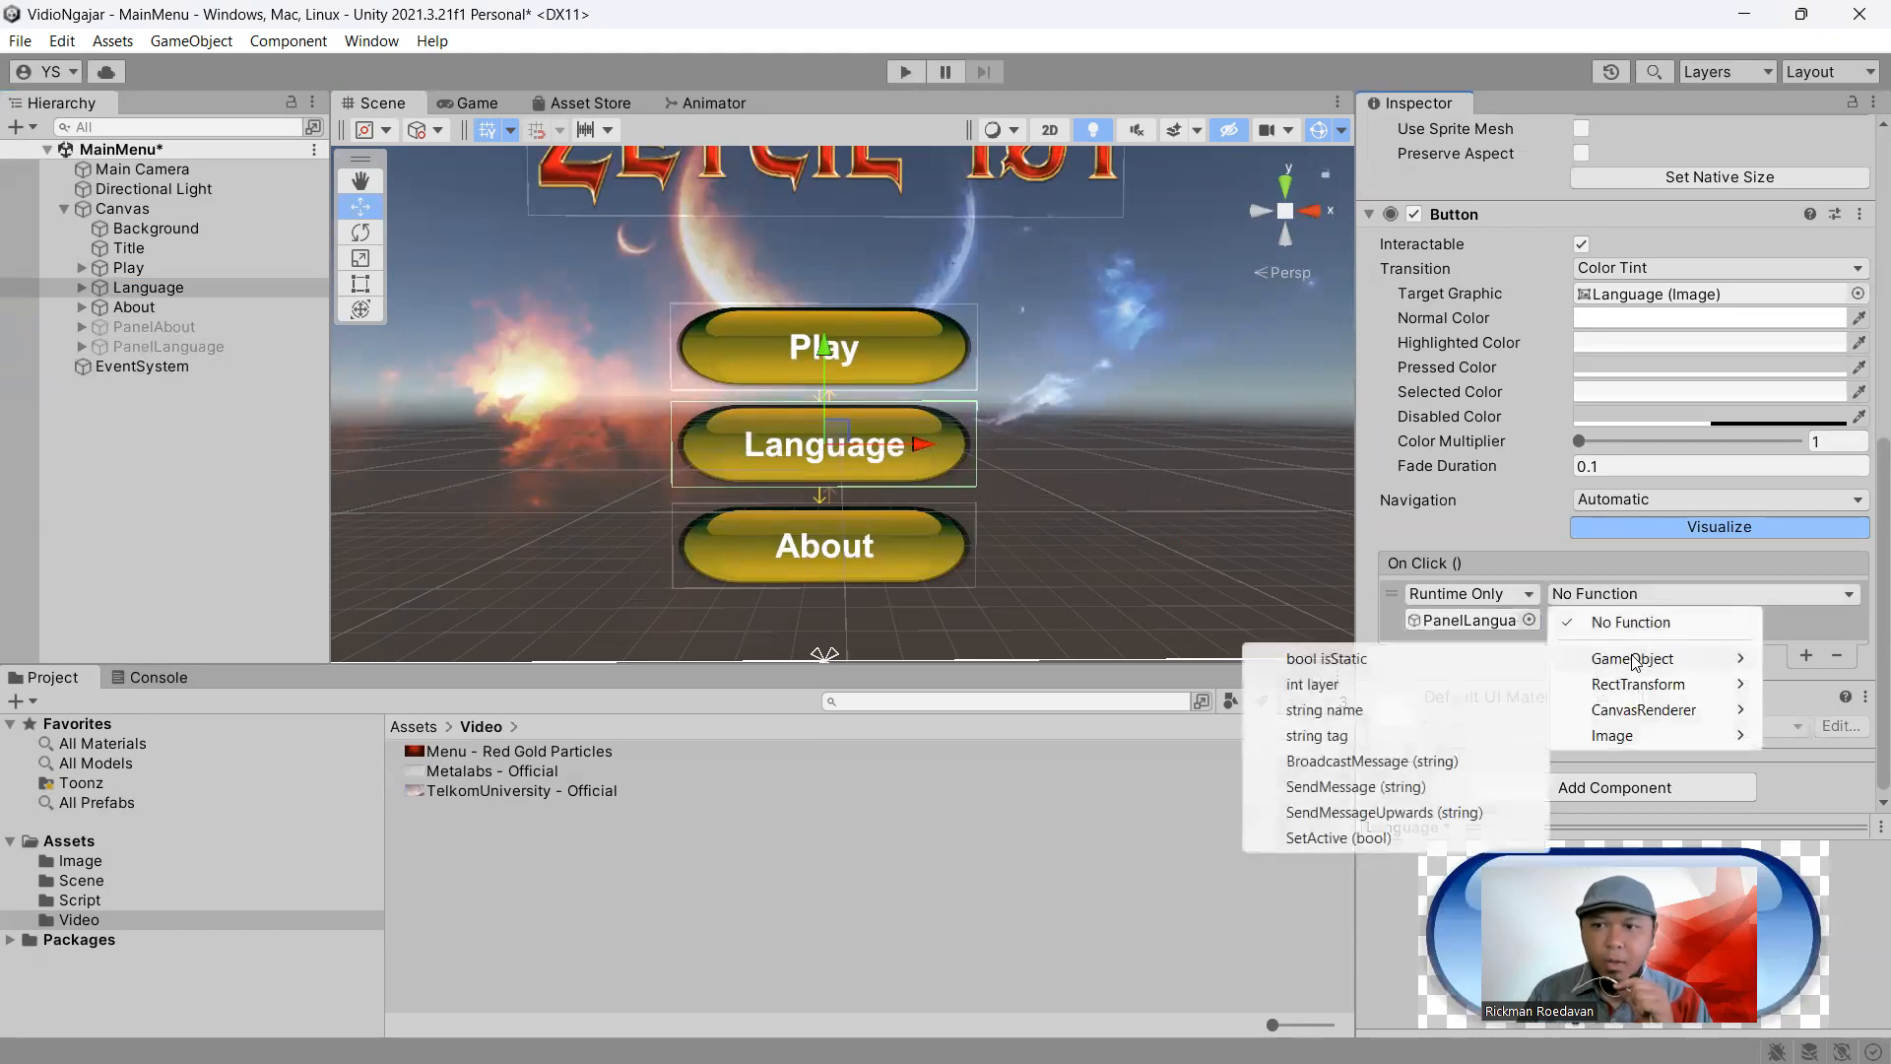
{"action": "left_click", "coordinate": [1337, 840]}
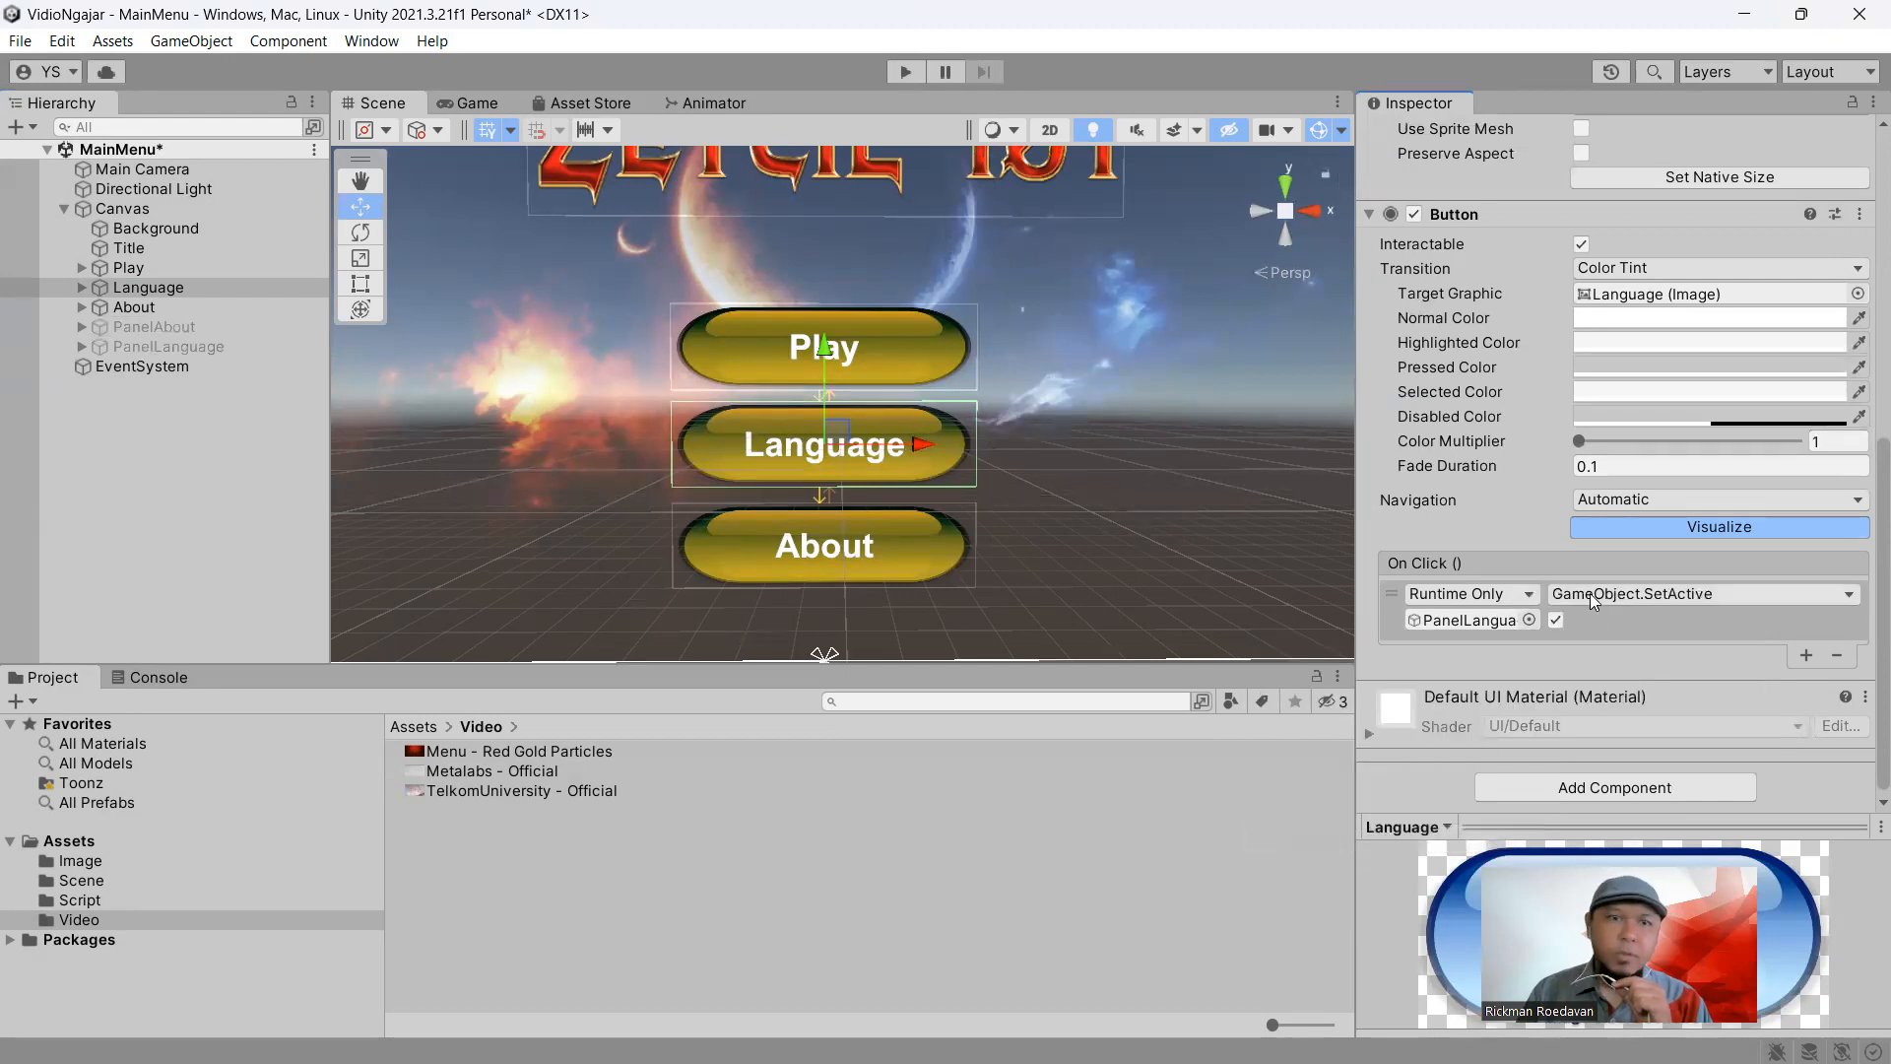
Activate PanelLanguage in the scene and expand its child objects
{"action": "left_click", "coordinate": [240, 349]}
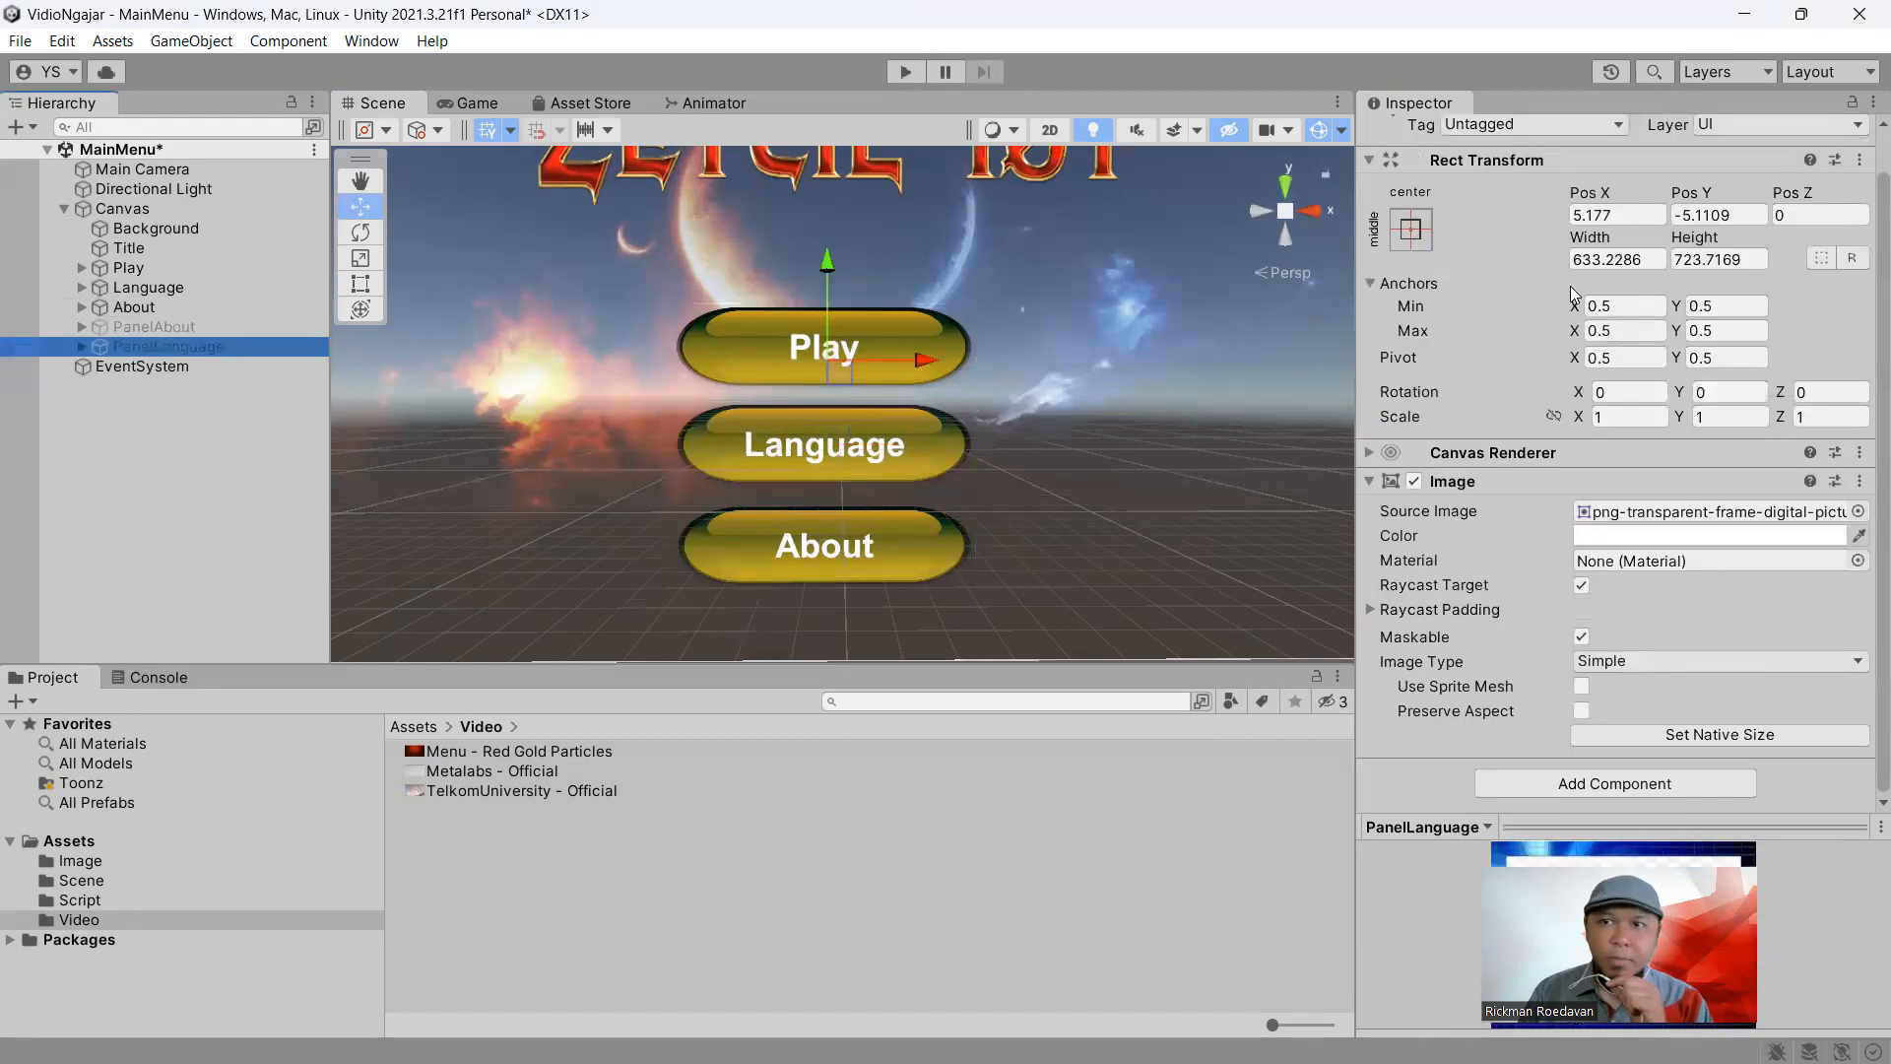
{"action": "scroll", "coordinate": [1527, 256], "scroll_direction": "up", "scroll_amount": 1}
{"action": "left_click", "coordinate": [1421, 137]}
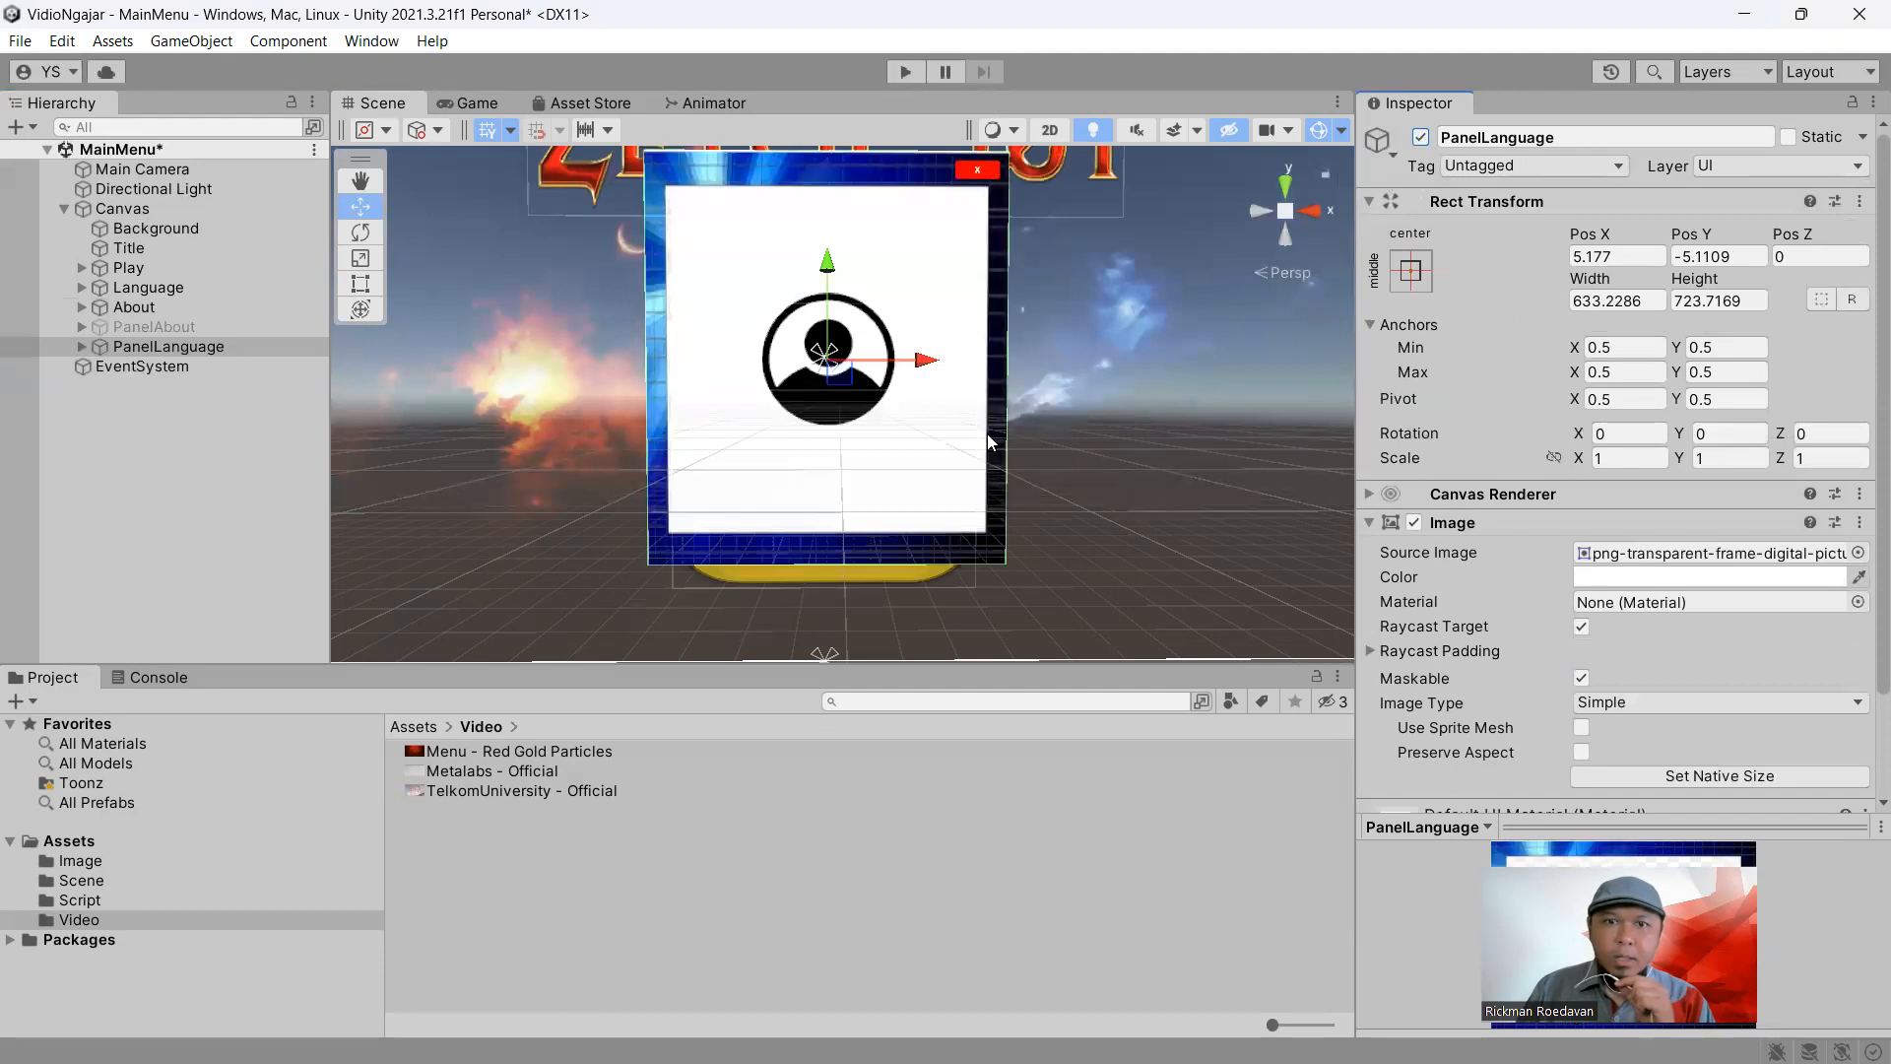
{"action": "middle_click_drag", "start_coordinate": [638, 369], "coordinate": [654, 437]}
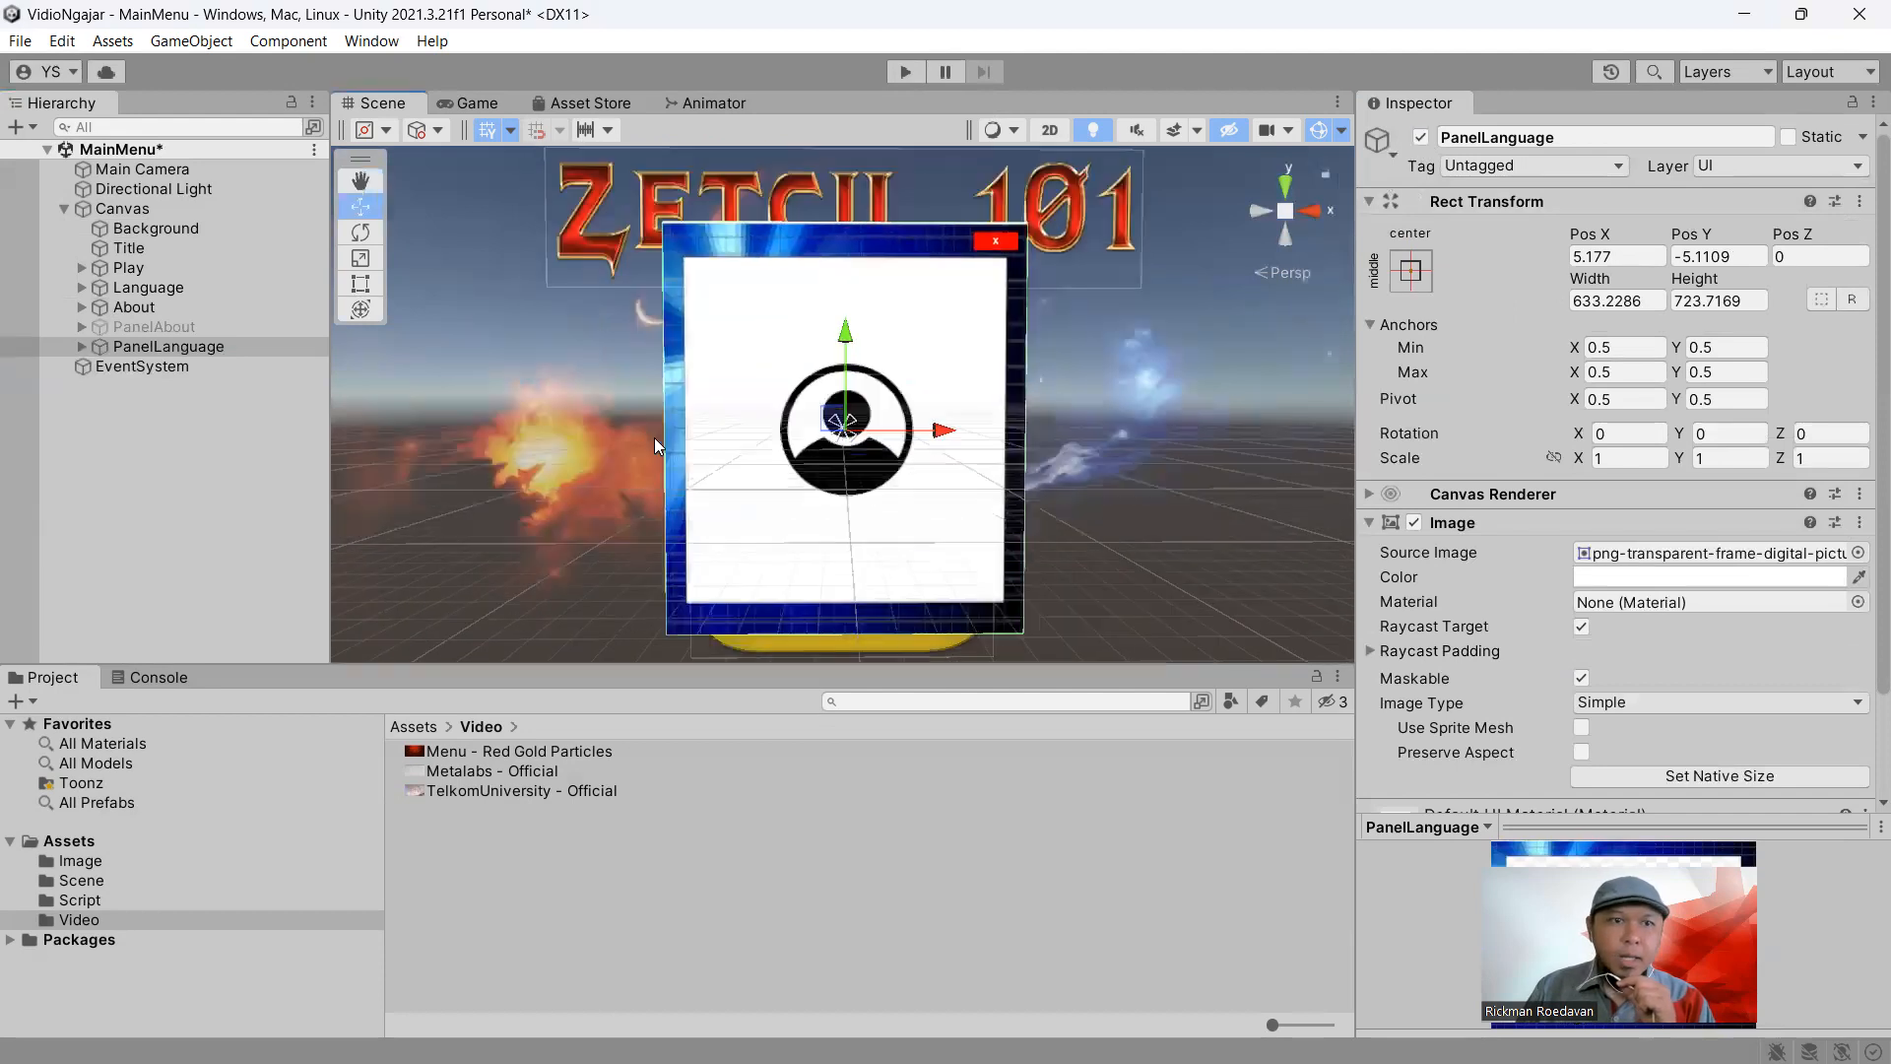
{"action": "left_click", "coordinate": [81, 347]}
{"action": "left_click", "coordinate": [154, 383]}
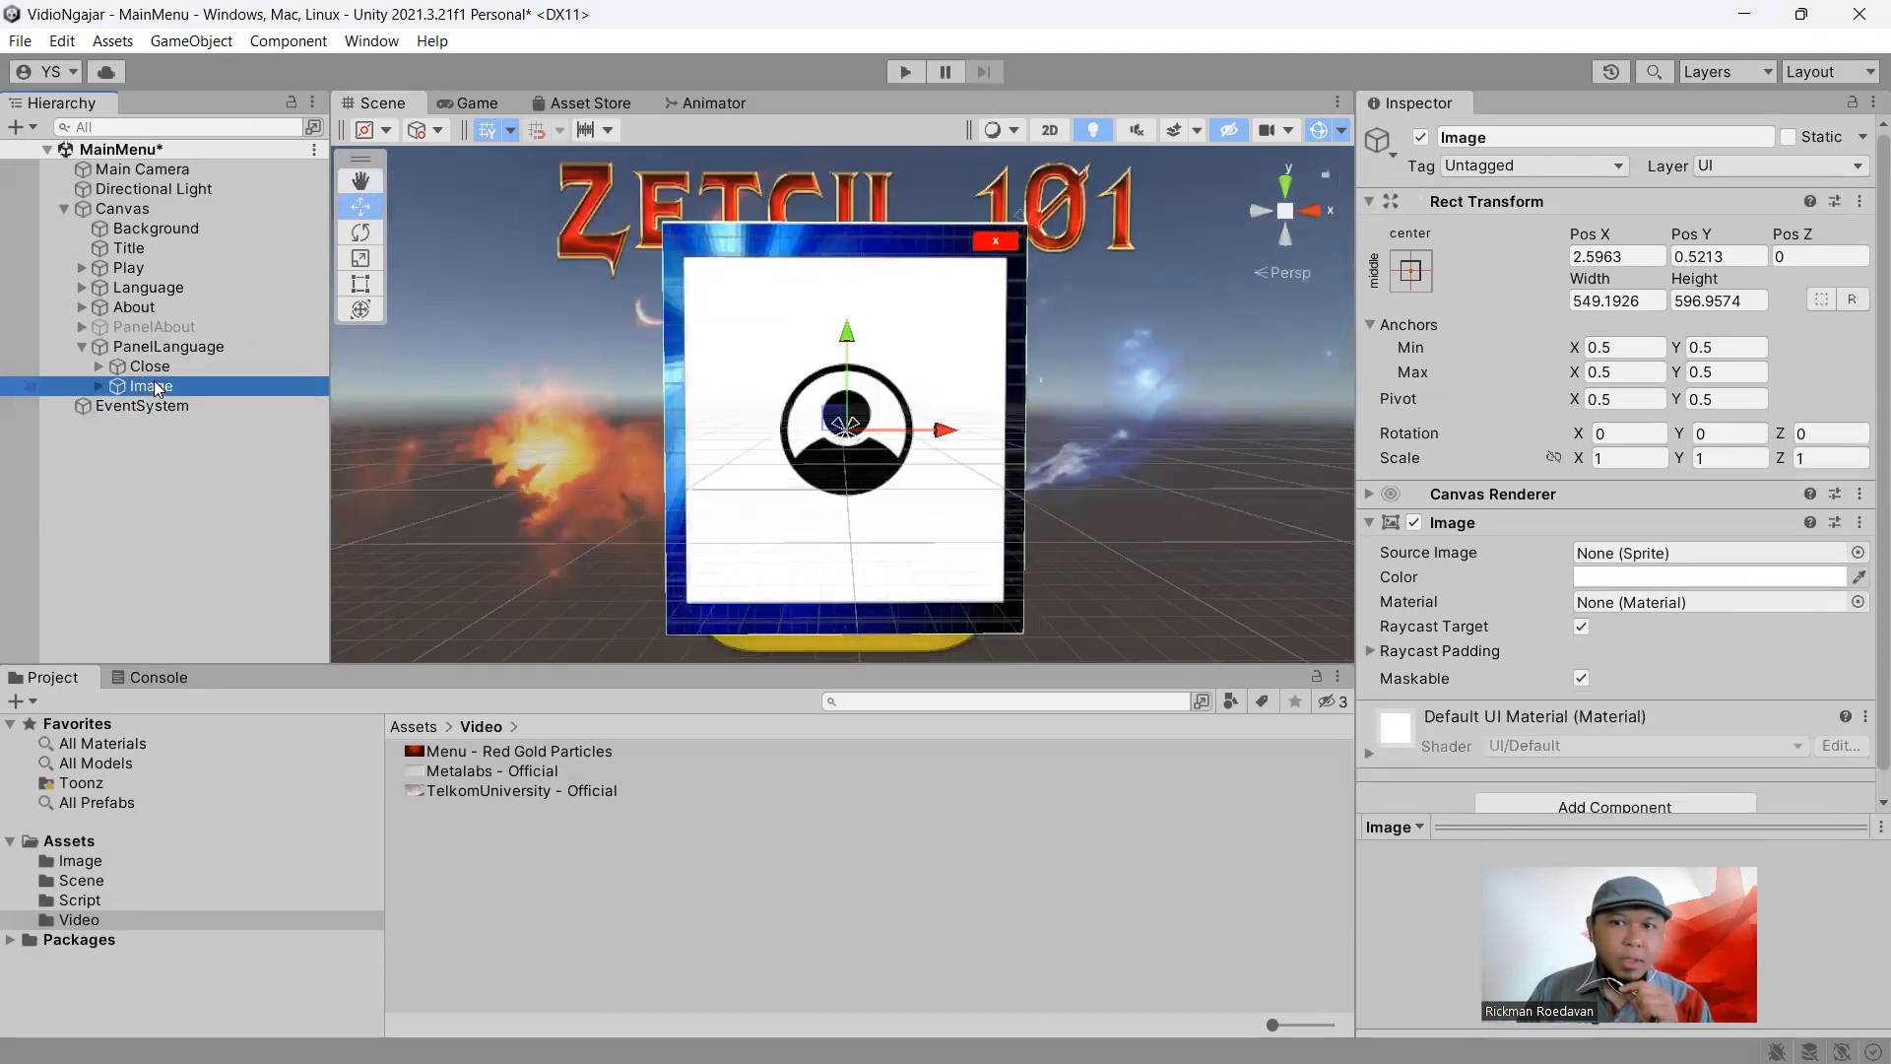
{"action": "key", "text": "Delete"}
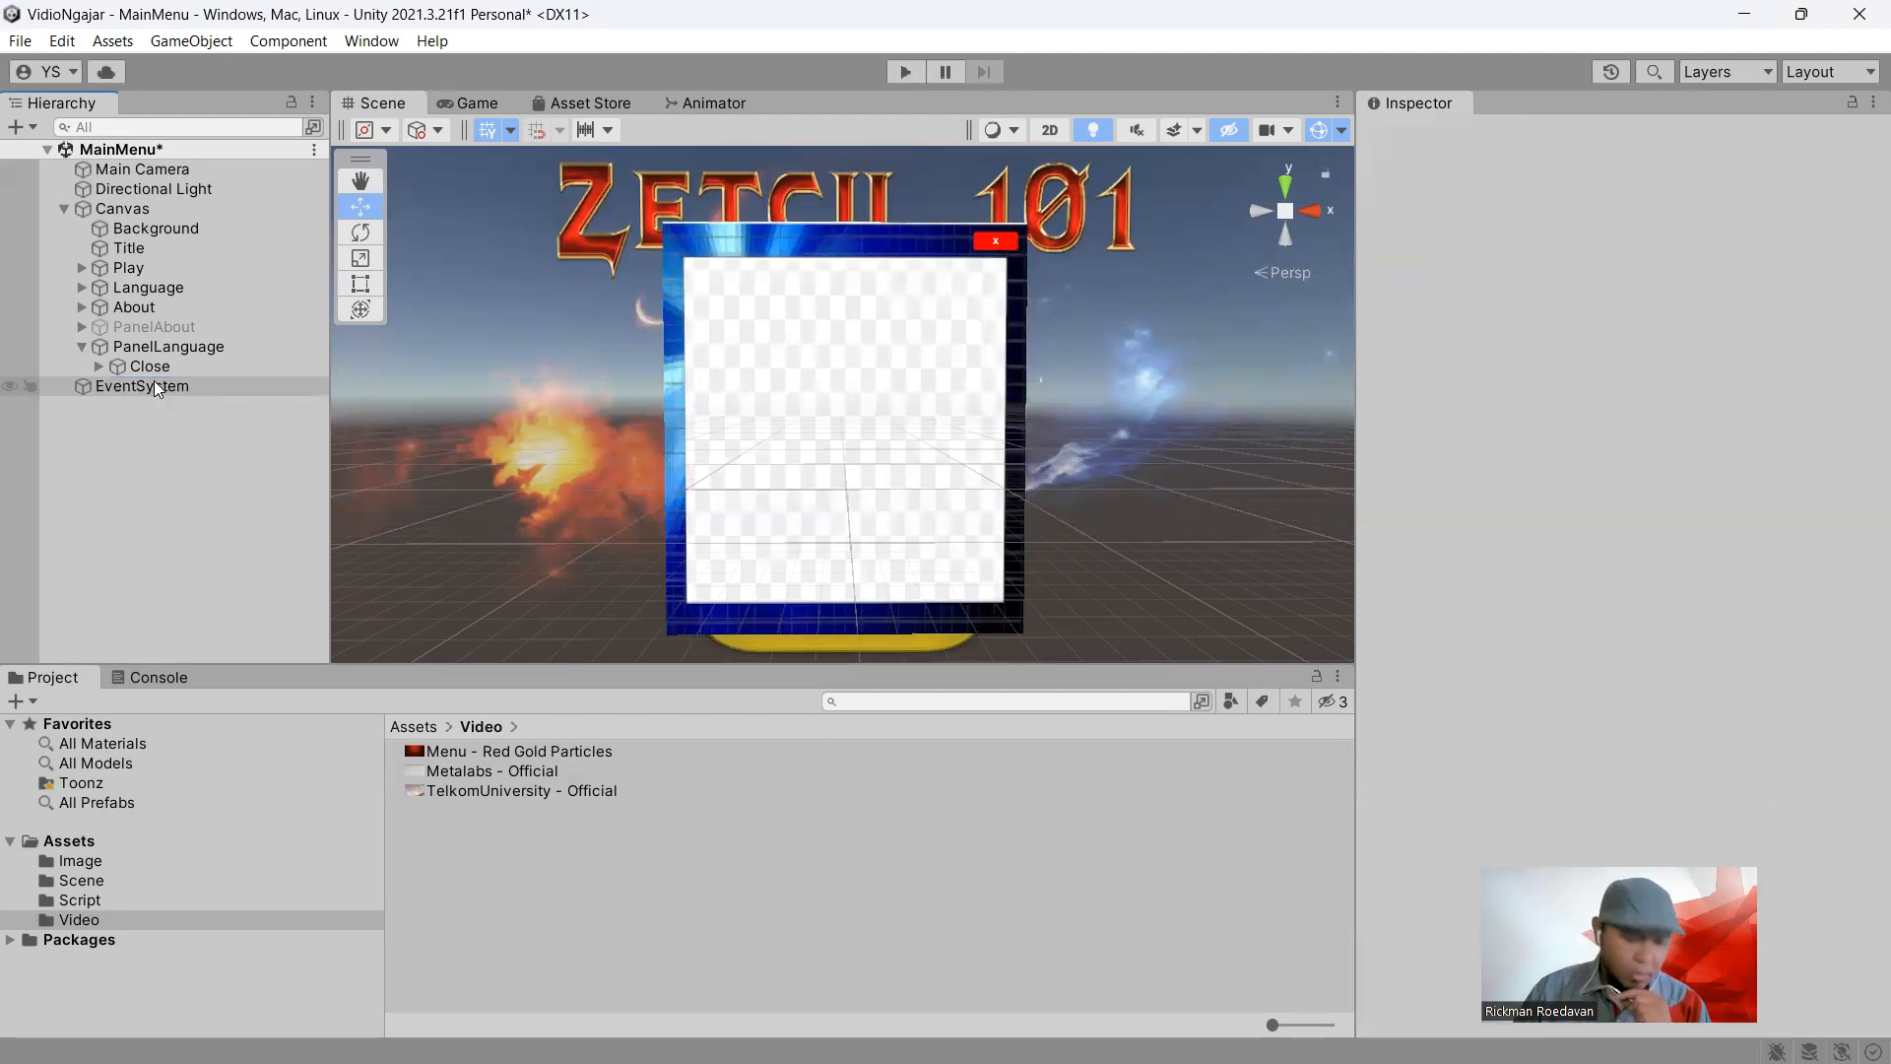
{"action": "key", "text": "ctrl+z"}
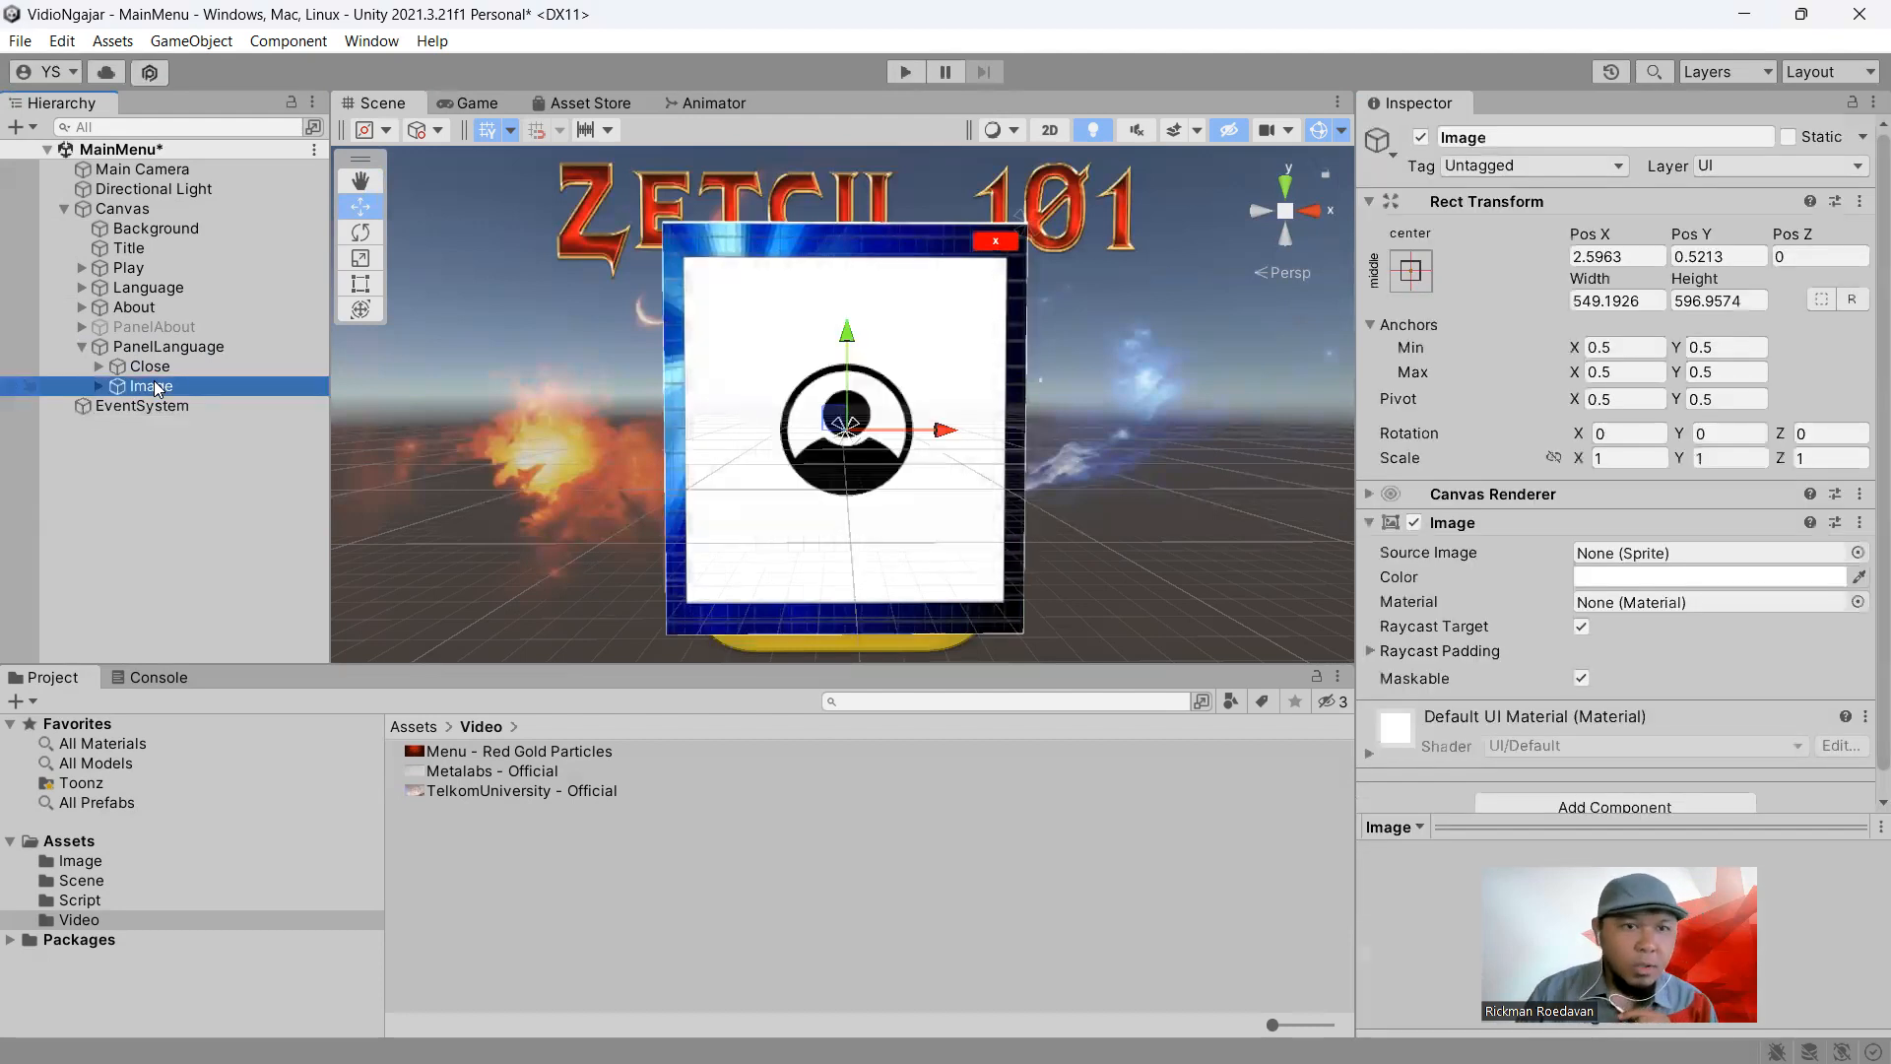
Delete the avatar icon image nested inside PanelLanguage's white Image
{"action": "left_click", "coordinate": [100, 386]}
{"action": "left_click", "coordinate": [164, 407]}
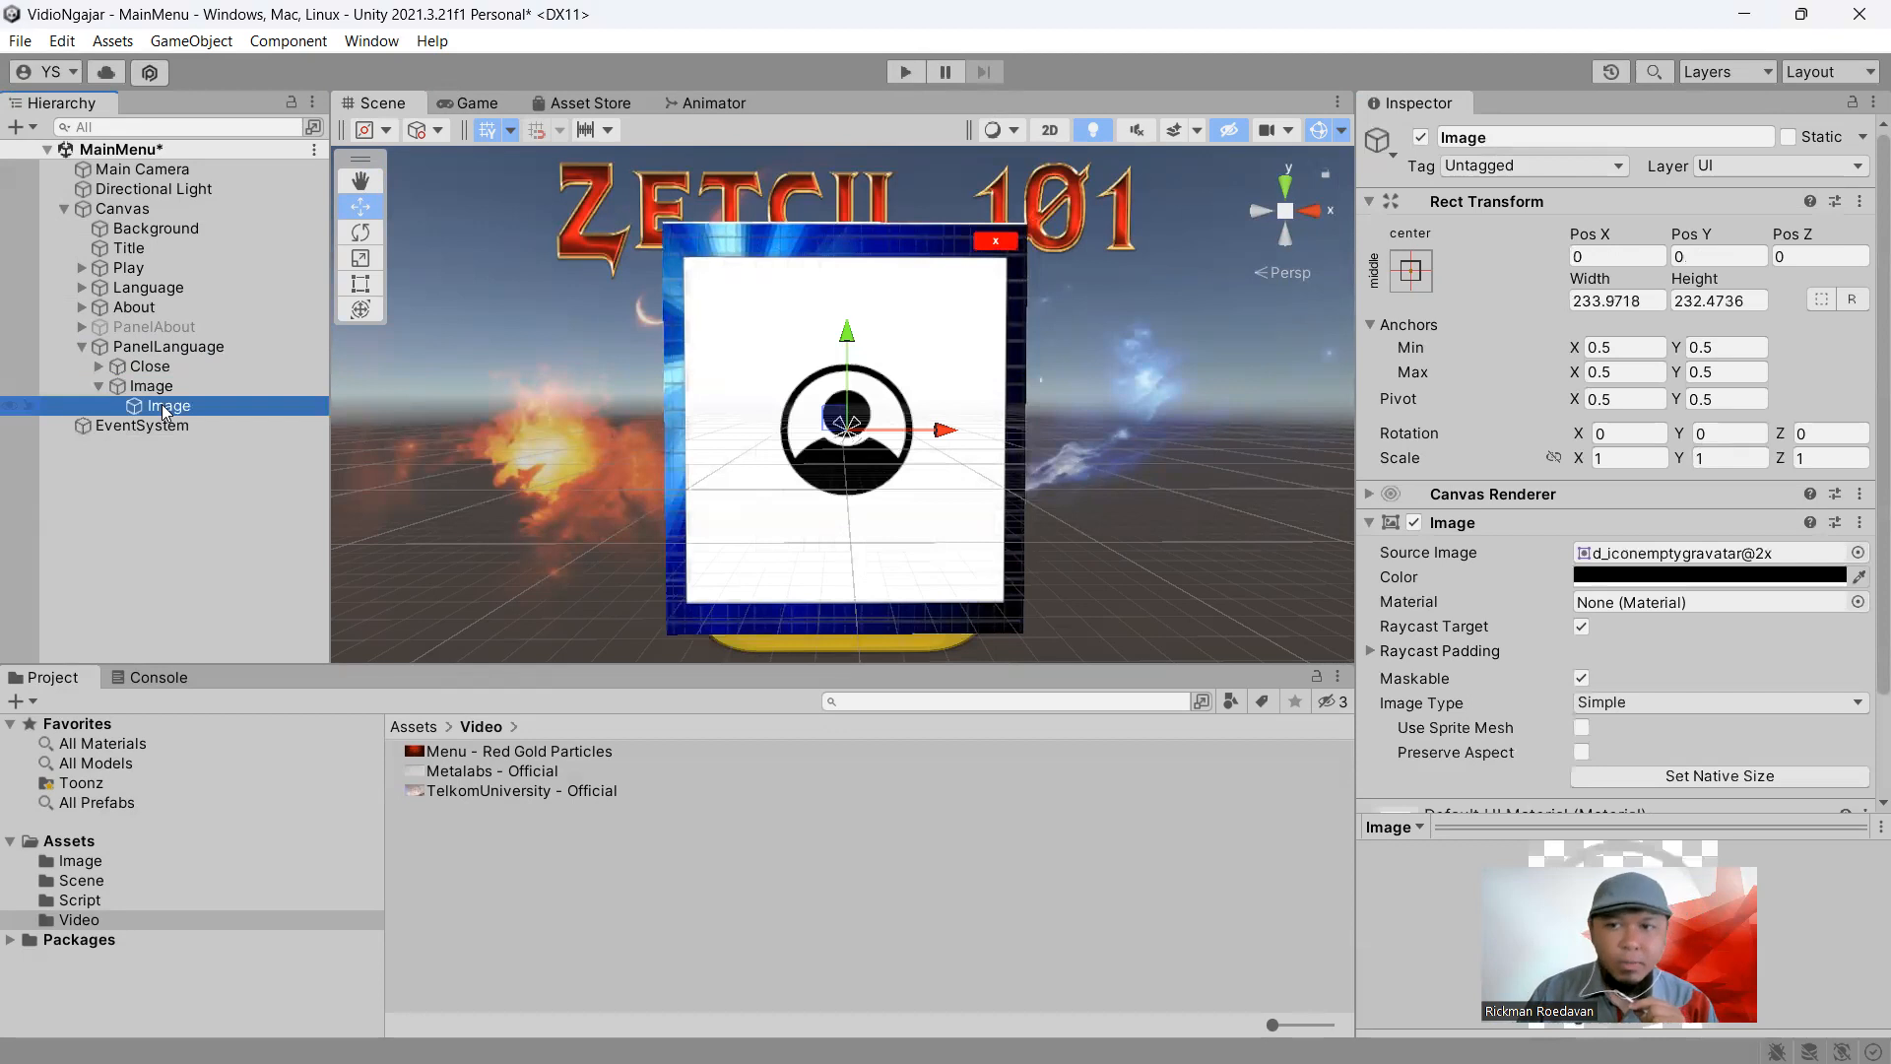
{"action": "key", "text": "Delete"}
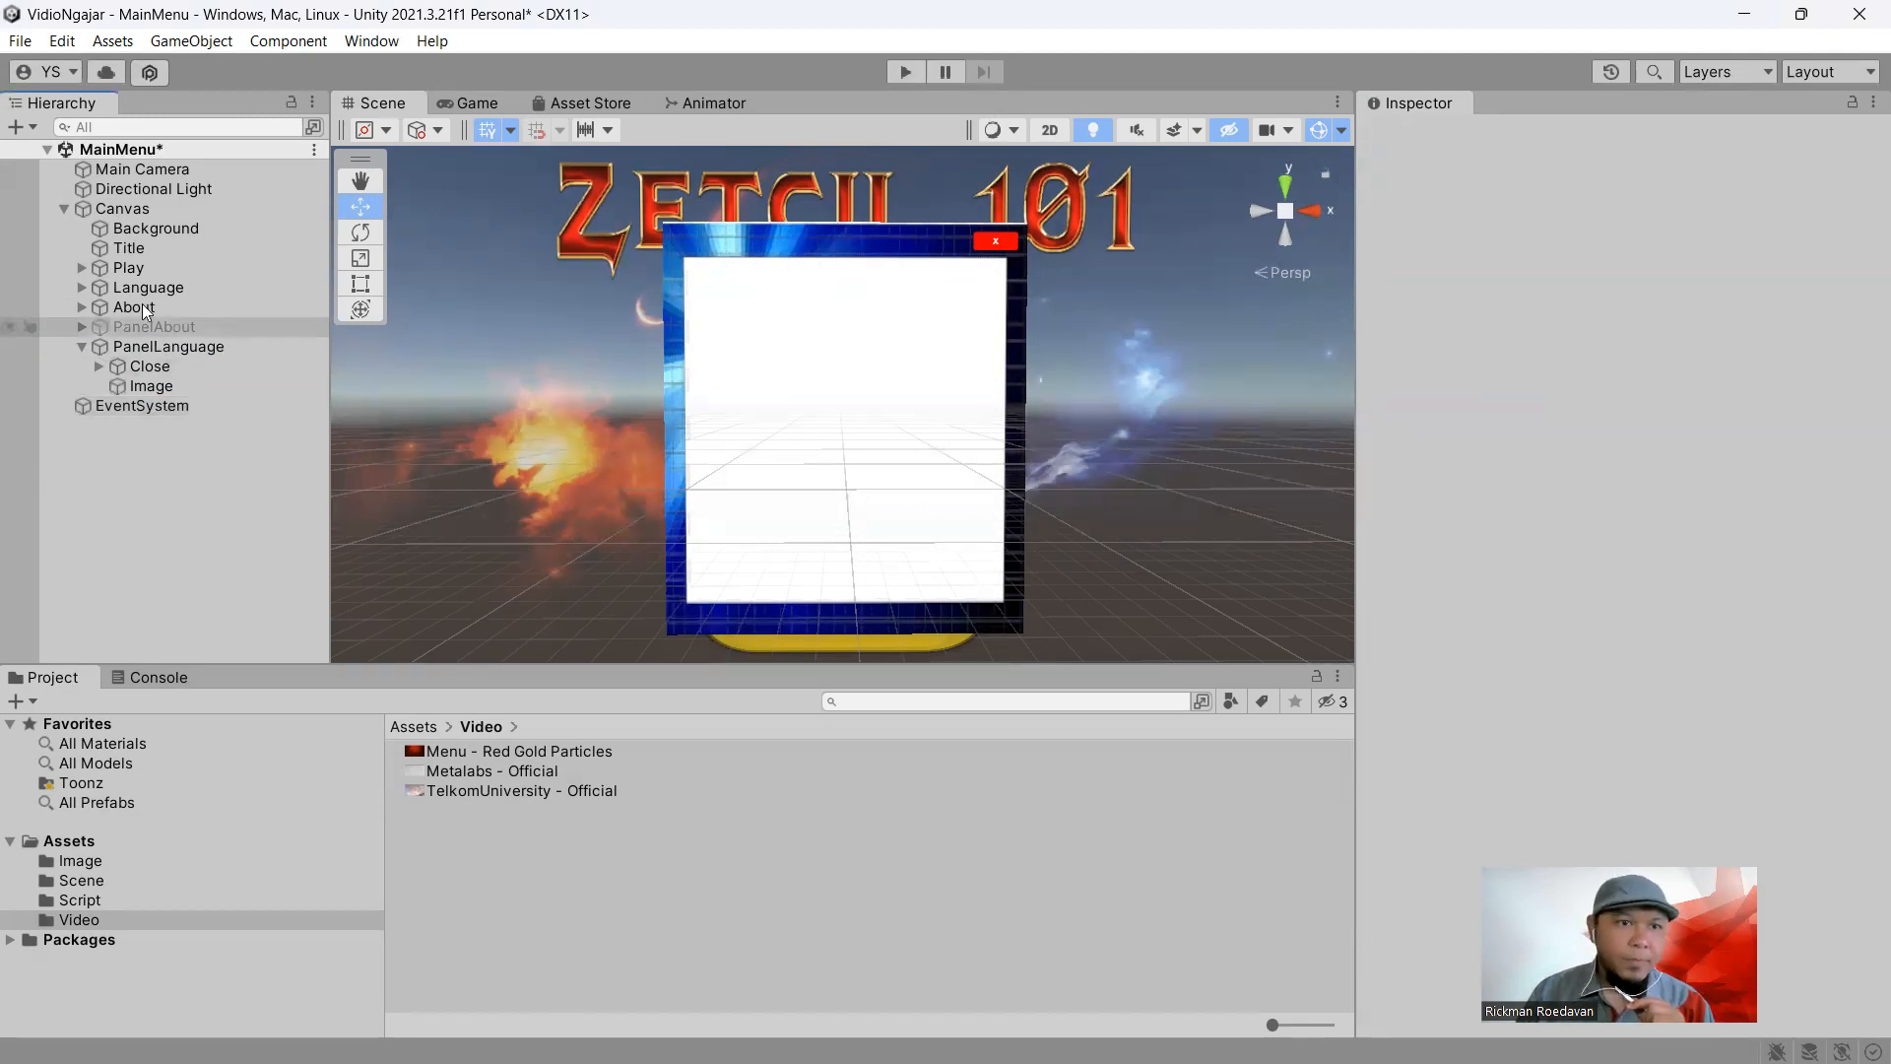
Duplicate the Play button into PanelLanguage's Image and shrink it to about 389 × 110, centred near the top at about Pos Y 466
{"action": "left_click", "coordinate": [131, 271]}
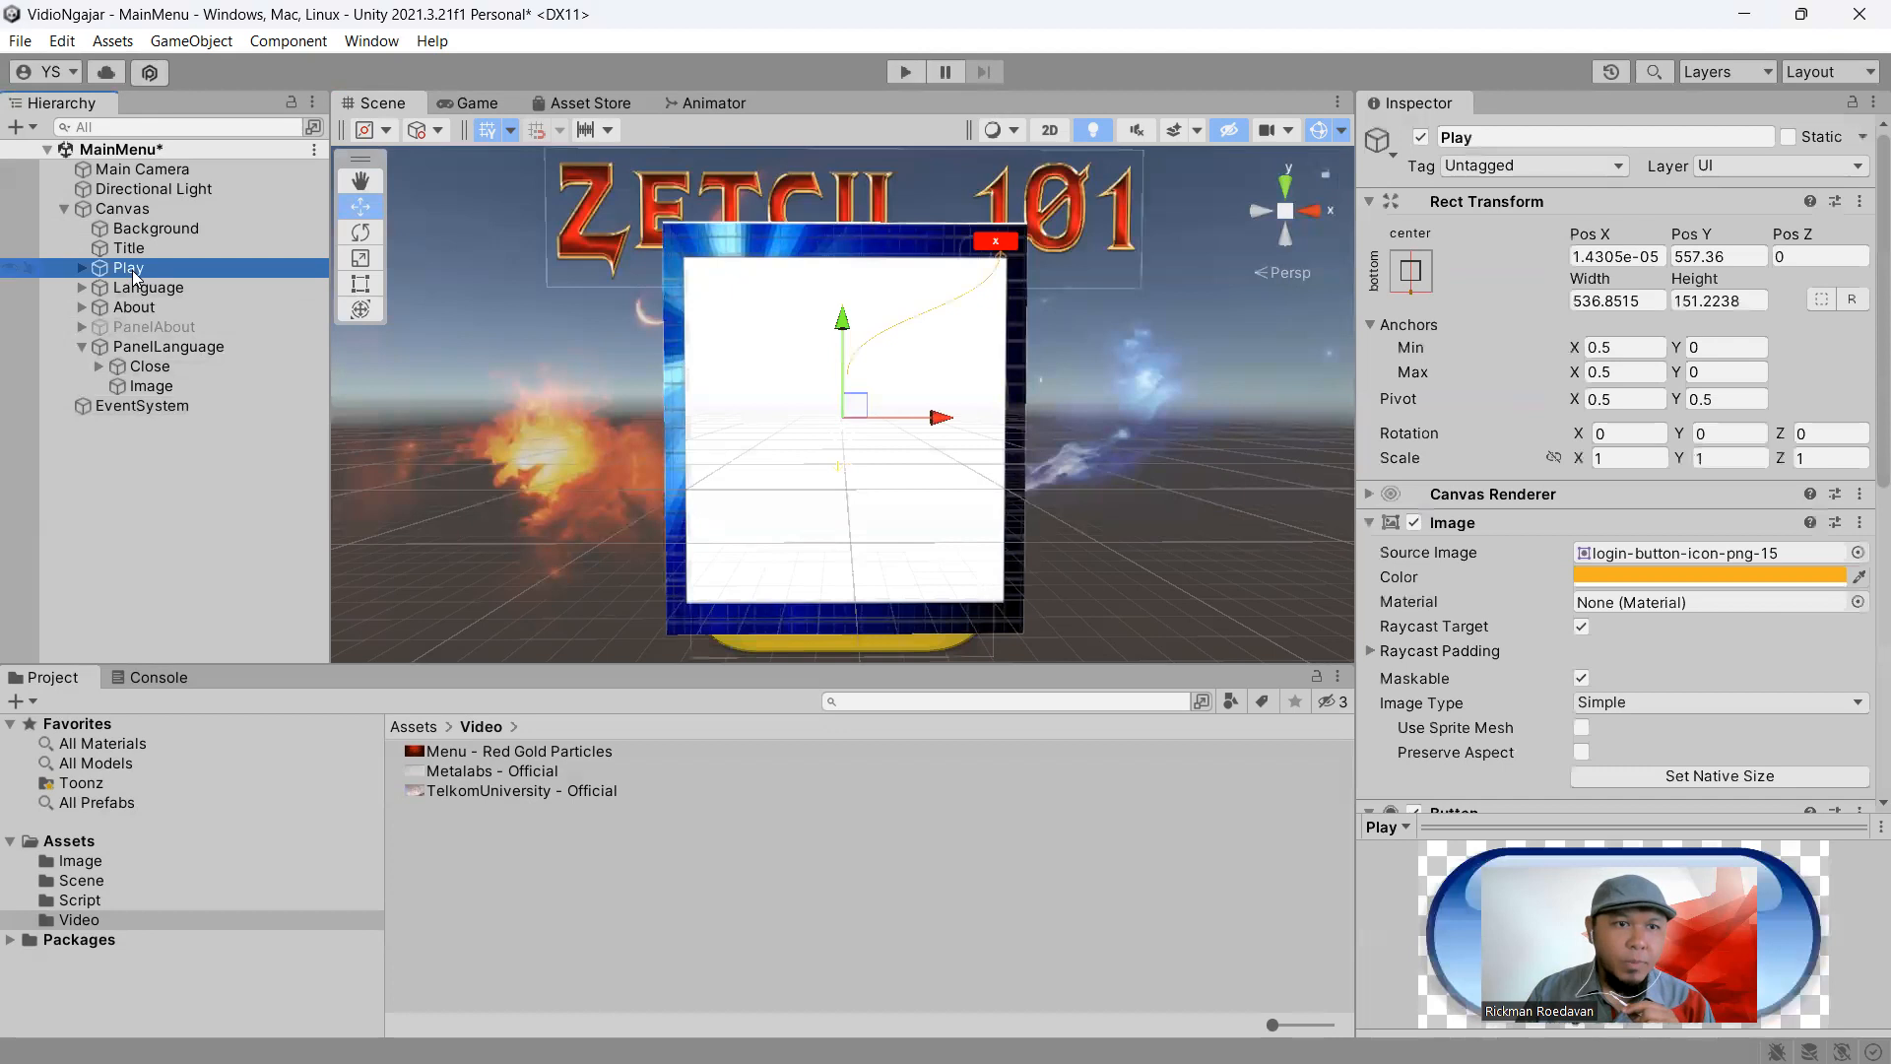
{"action": "right_click", "coordinate": [135, 277]}
{"action": "left_click", "coordinate": [160, 414]}
{"action": "left_click_drag", "start_coordinate": [158, 410], "coordinate": [164, 394]}
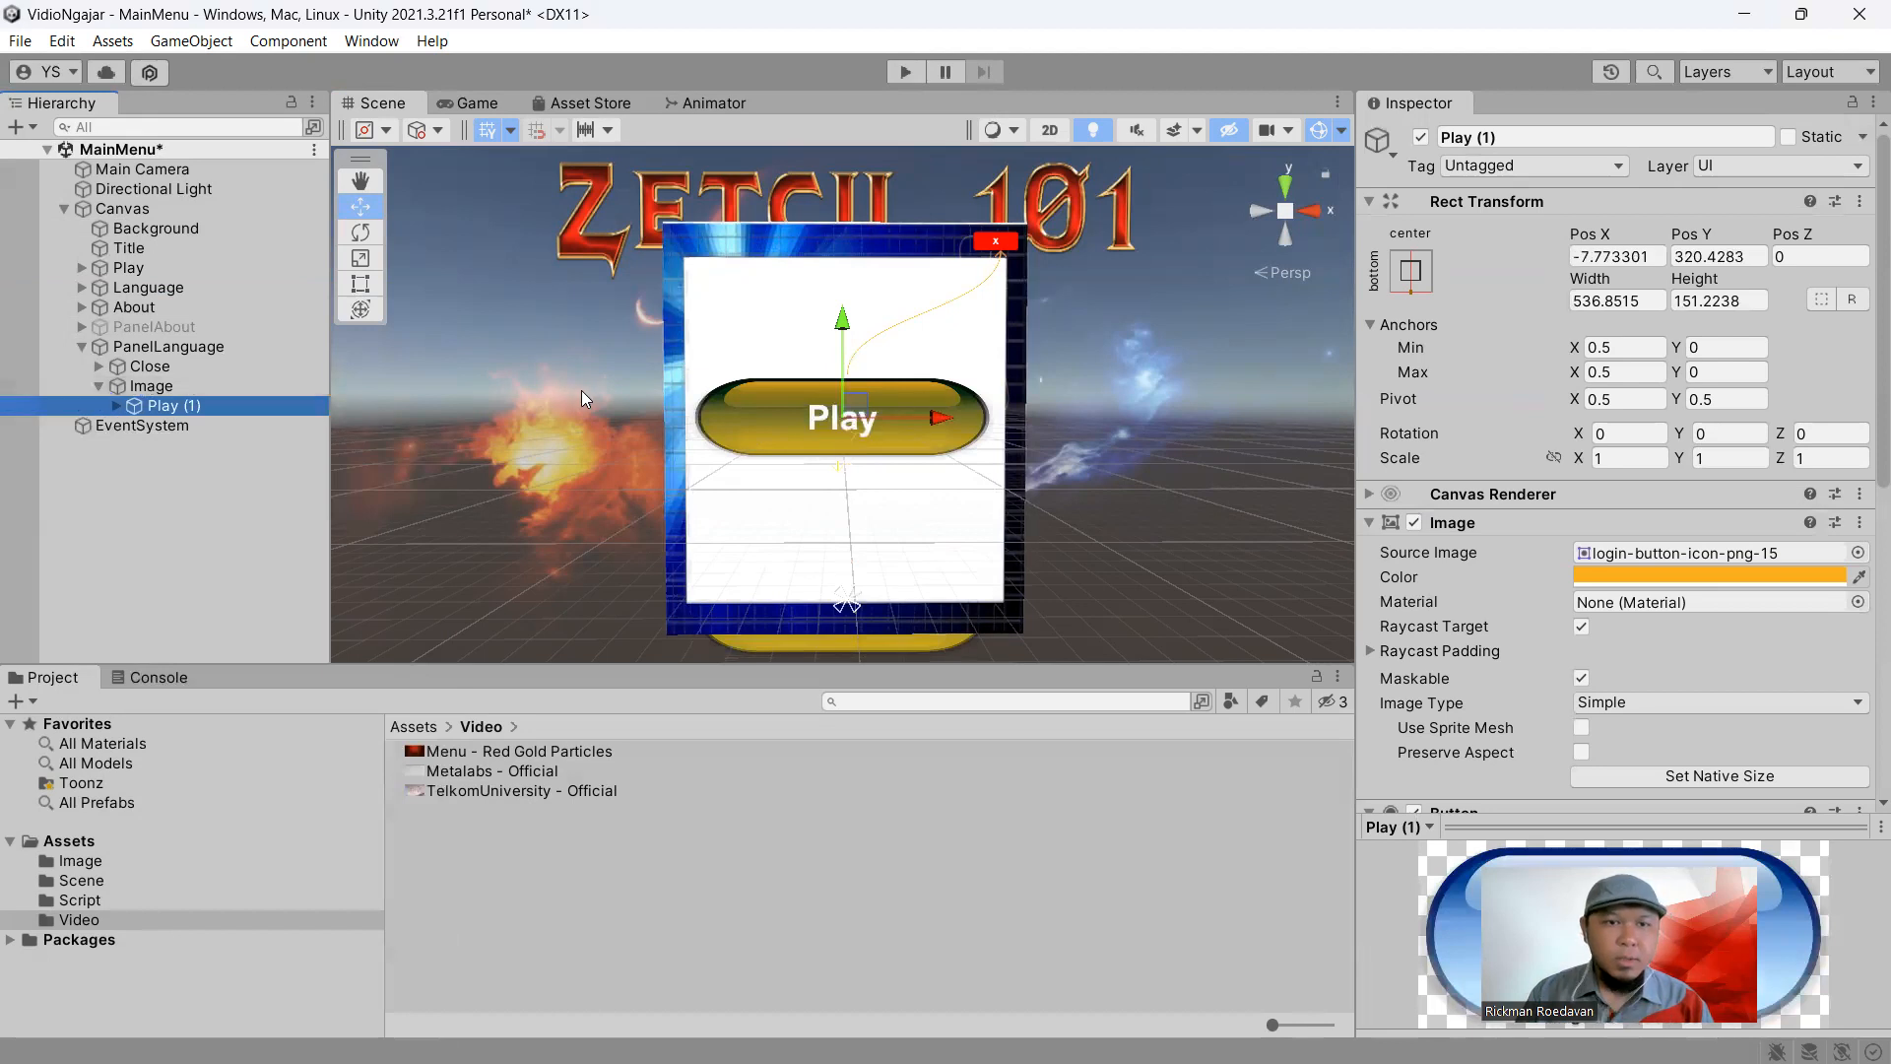
{"action": "left_click", "coordinate": [361, 283]}
{"action": "left_click_drag", "start_coordinate": [988, 455], "coordinate": [922, 337]}
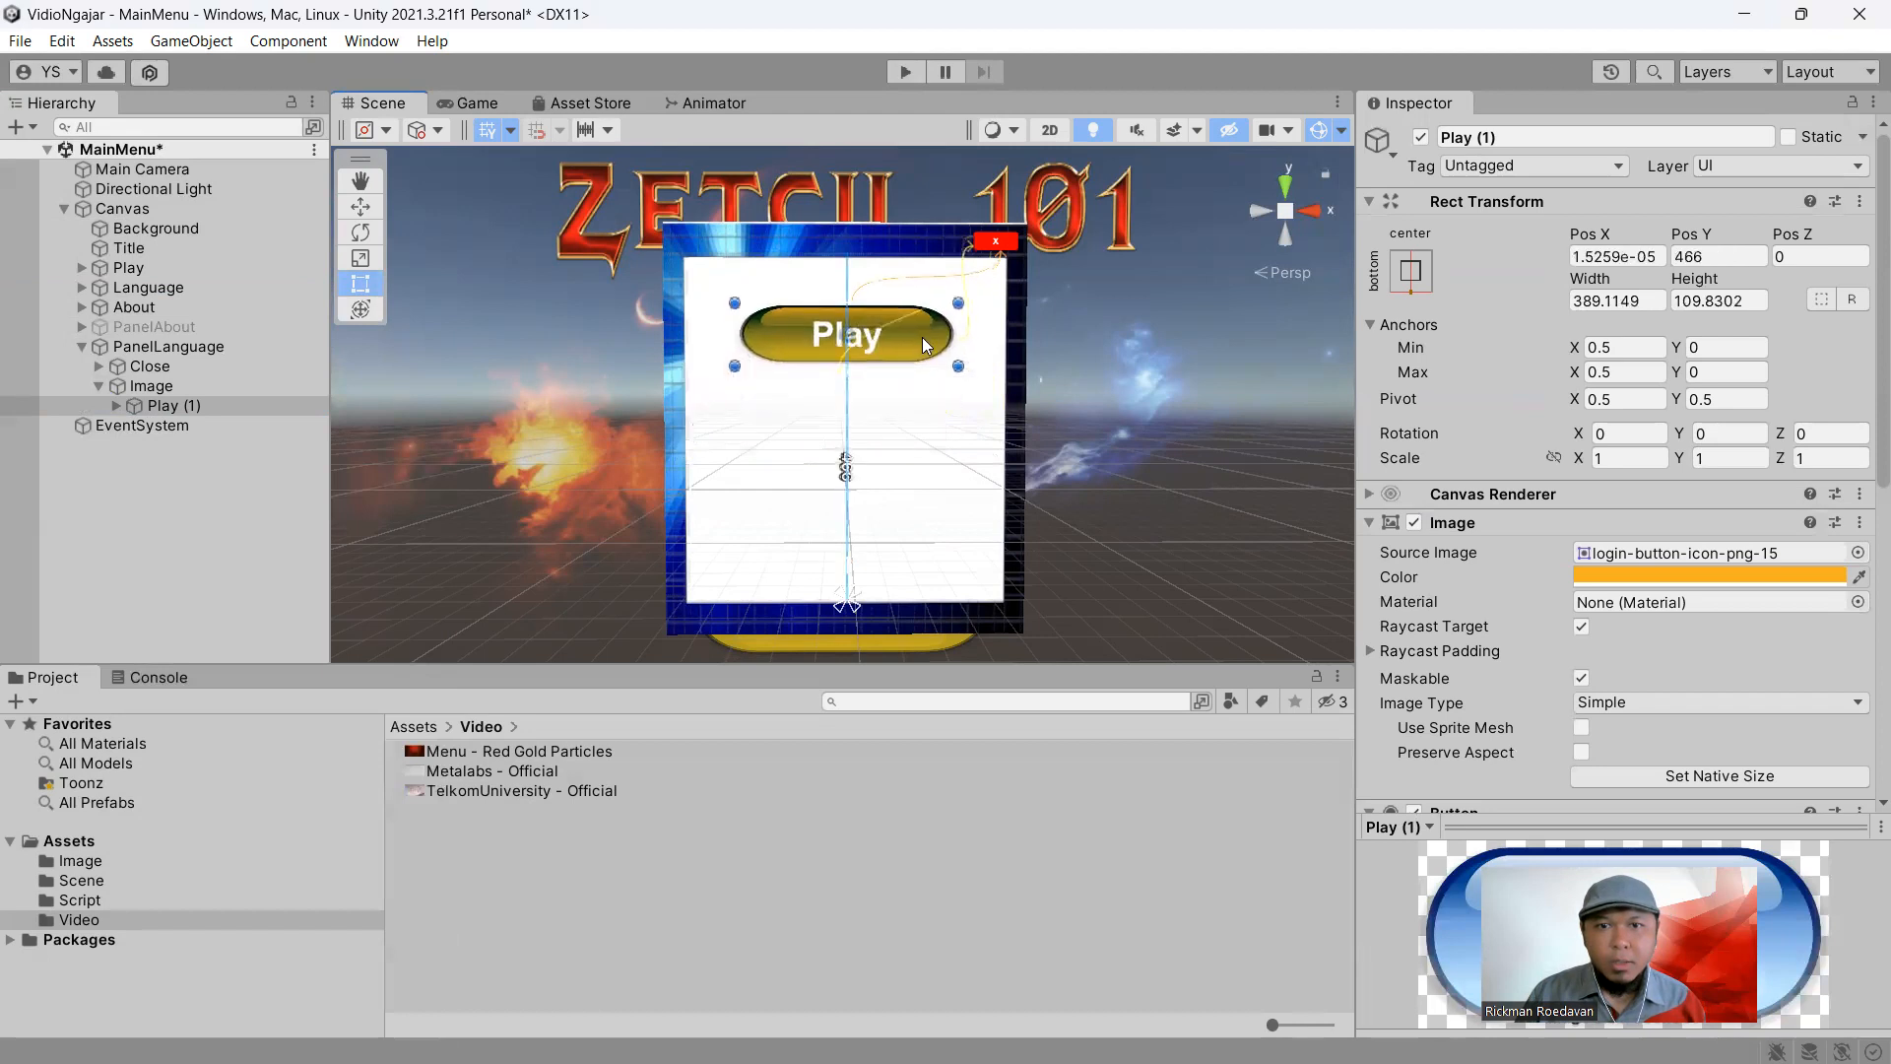
Rename the copied Play button in PanelLanguage as Indo
{"action": "left_click", "coordinate": [111, 410]}
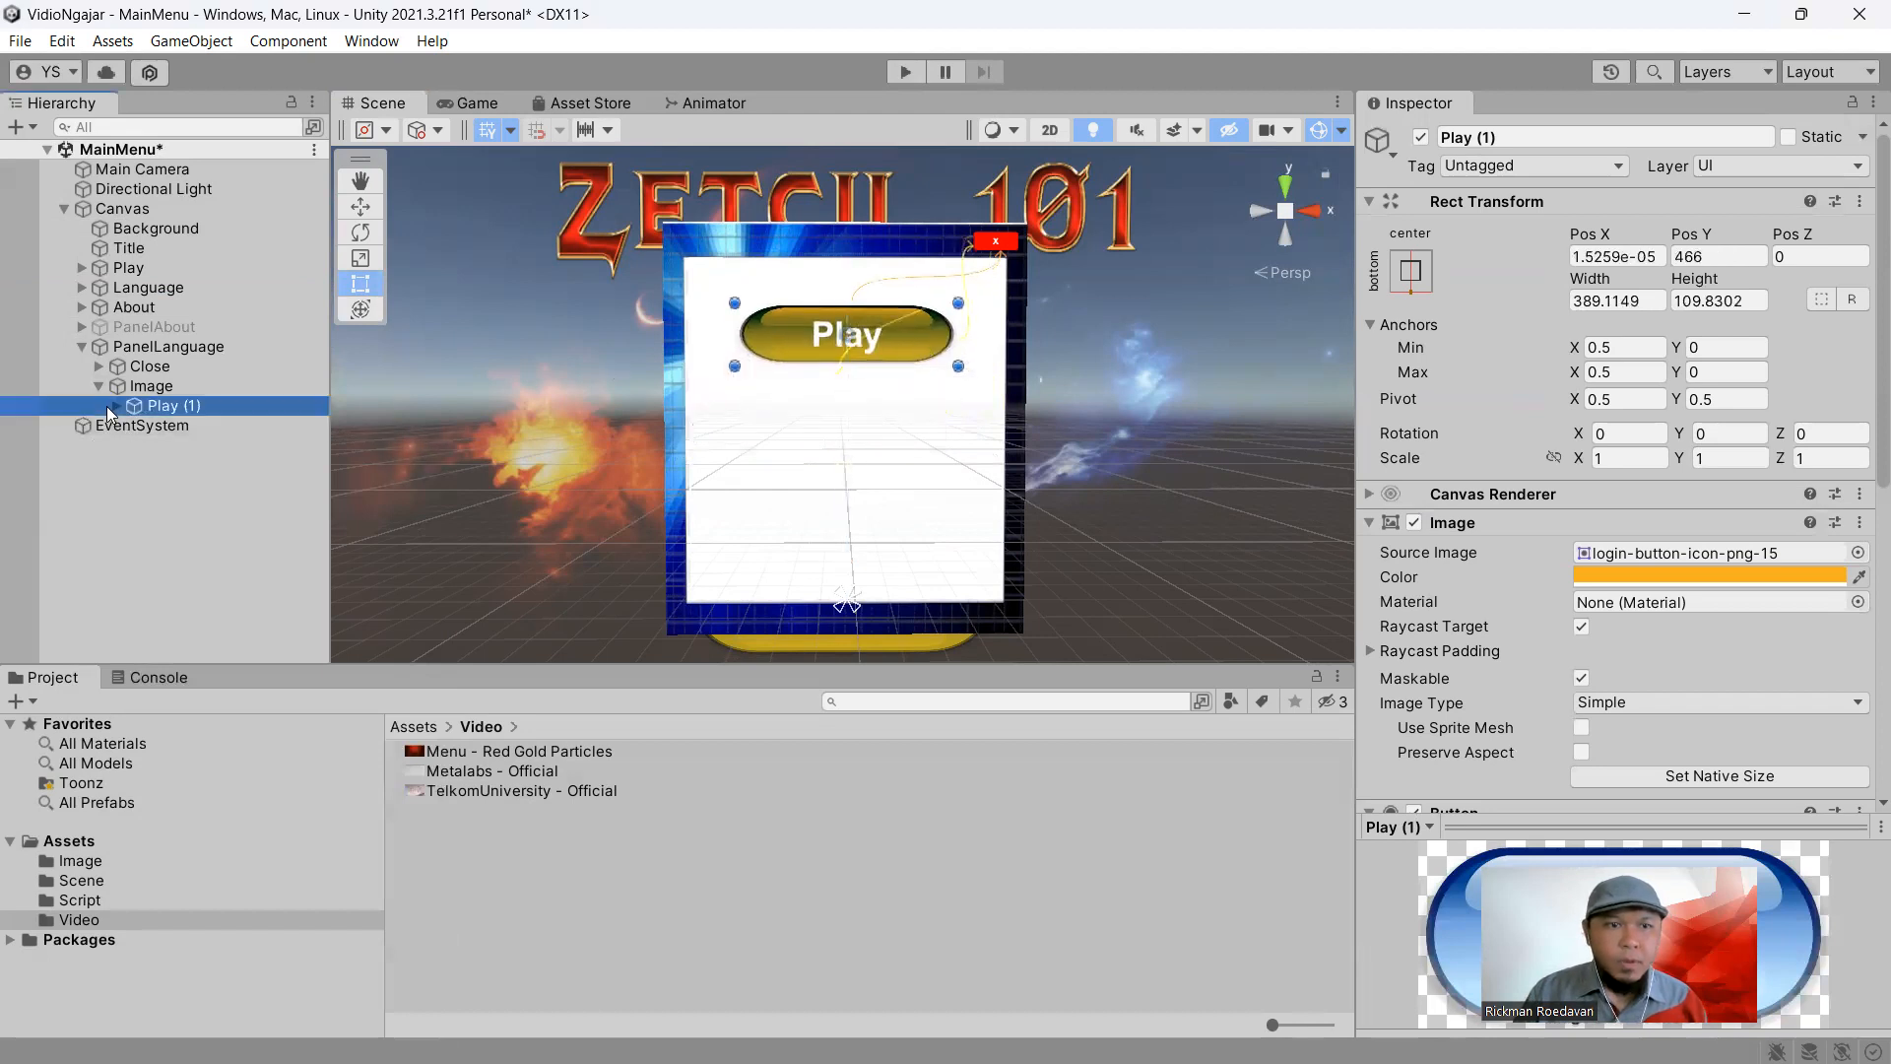
{"action": "left_click", "coordinate": [209, 406]}
{"action": "type", "text": "Indo"}
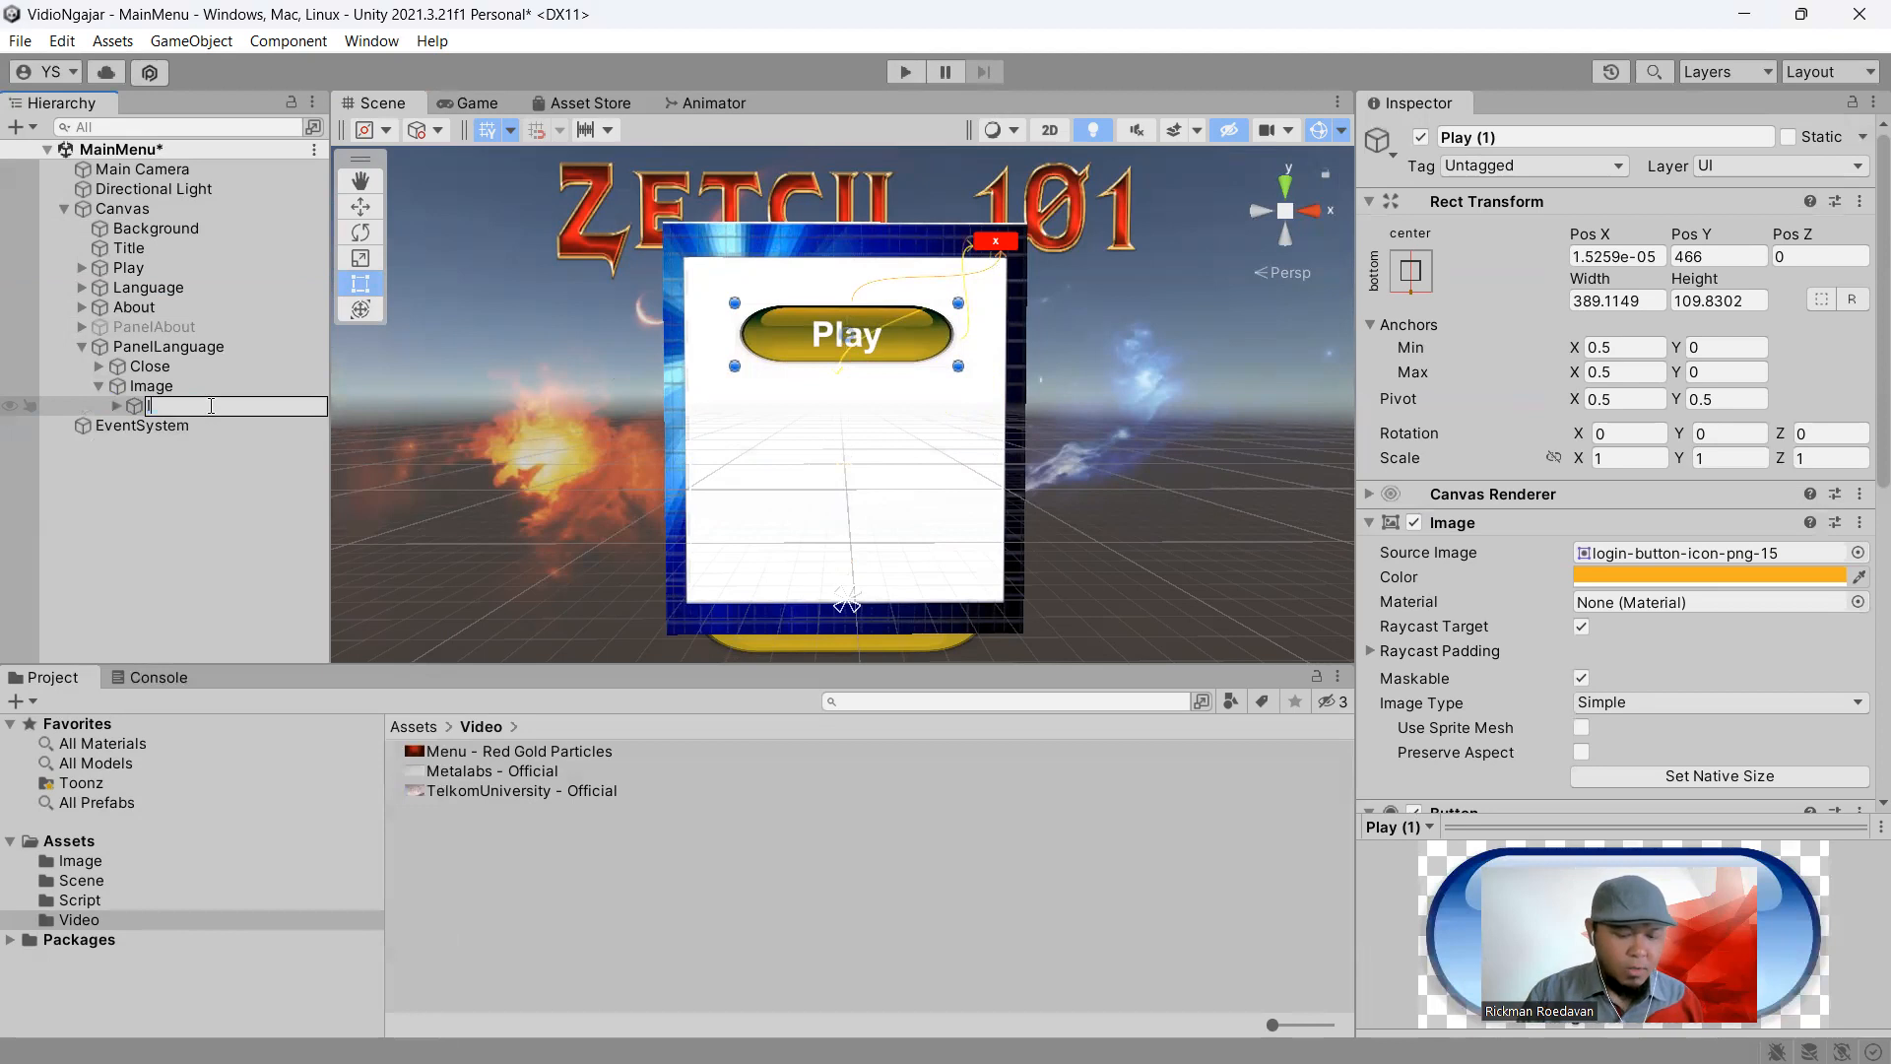
{"action": "key", "text": "Return"}
Set the Indo button's label text to Indonesia with font size 40
{"action": "key", "text": "Right"}
{"action": "key", "text": "Down"}
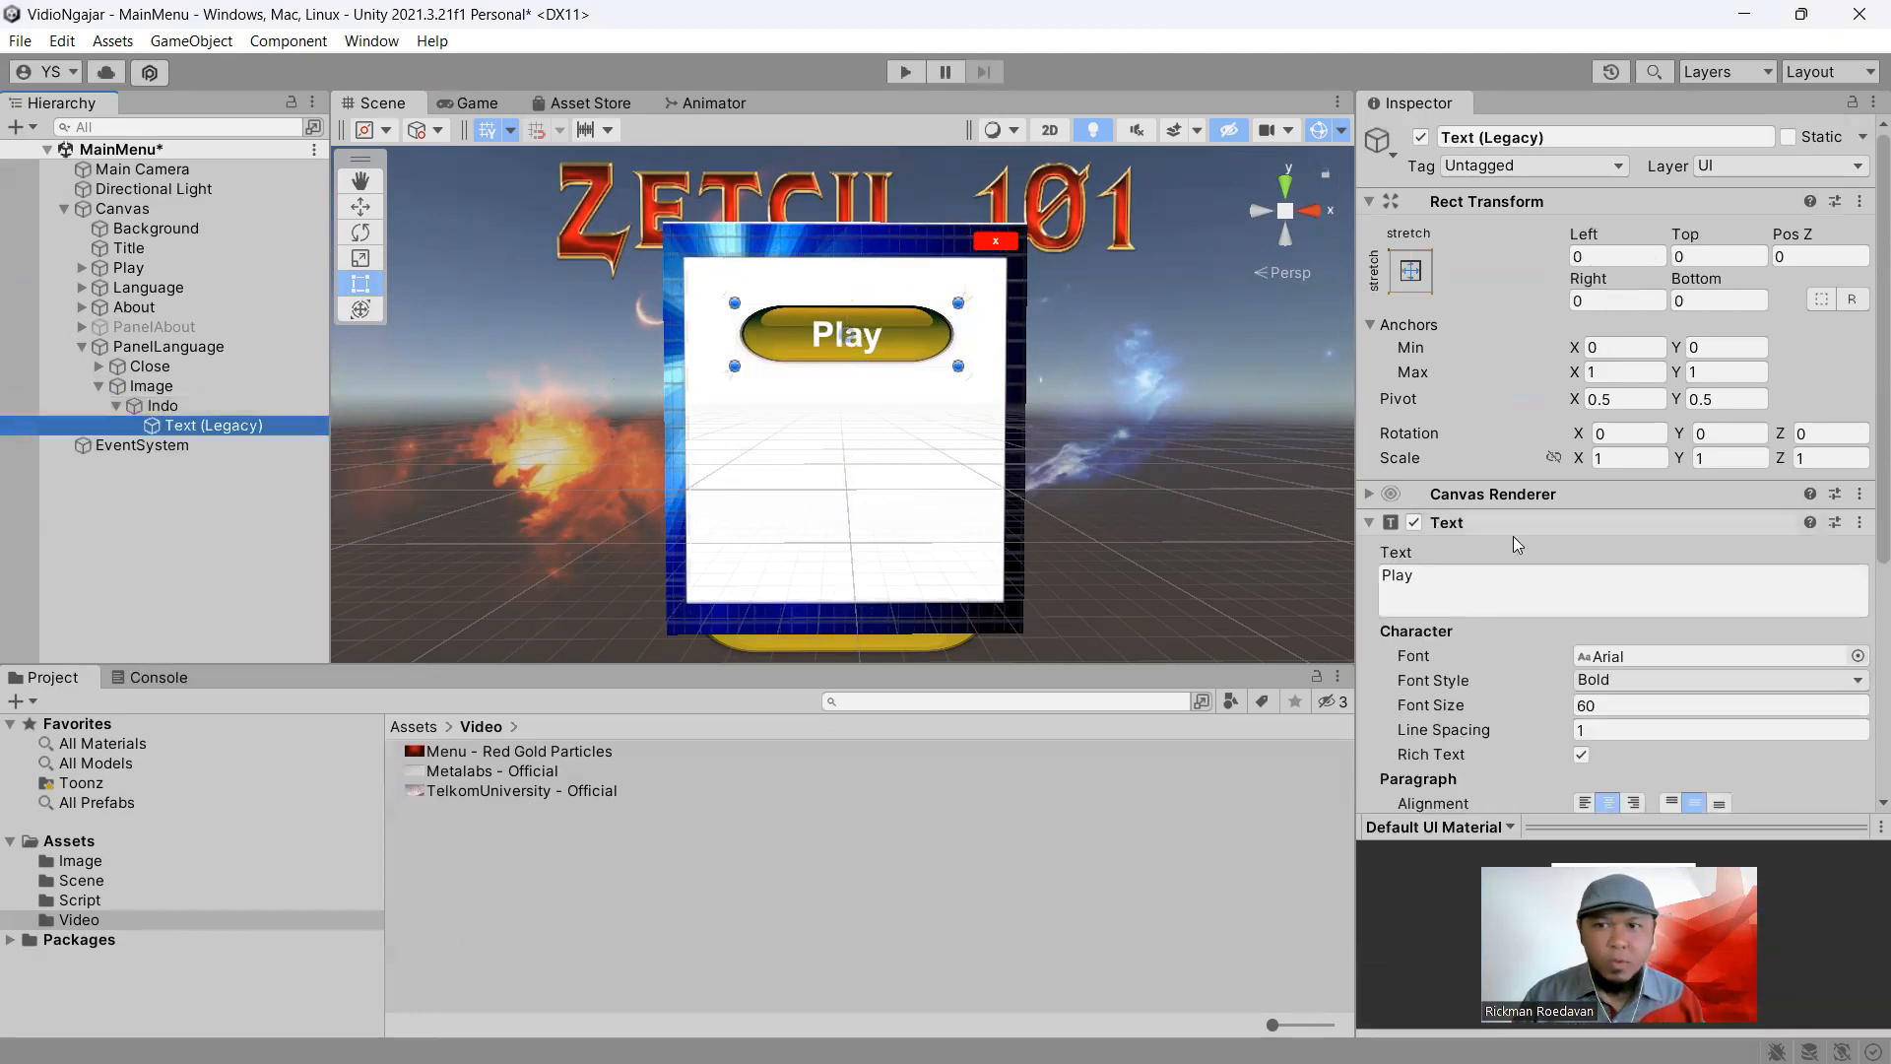
{"action": "left_click", "coordinate": [1508, 577]}
{"action": "key", "text": "ctrl+a"}
{"action": "key", "text": "BackSpace"}
{"action": "type", "text": "Indonesia"}
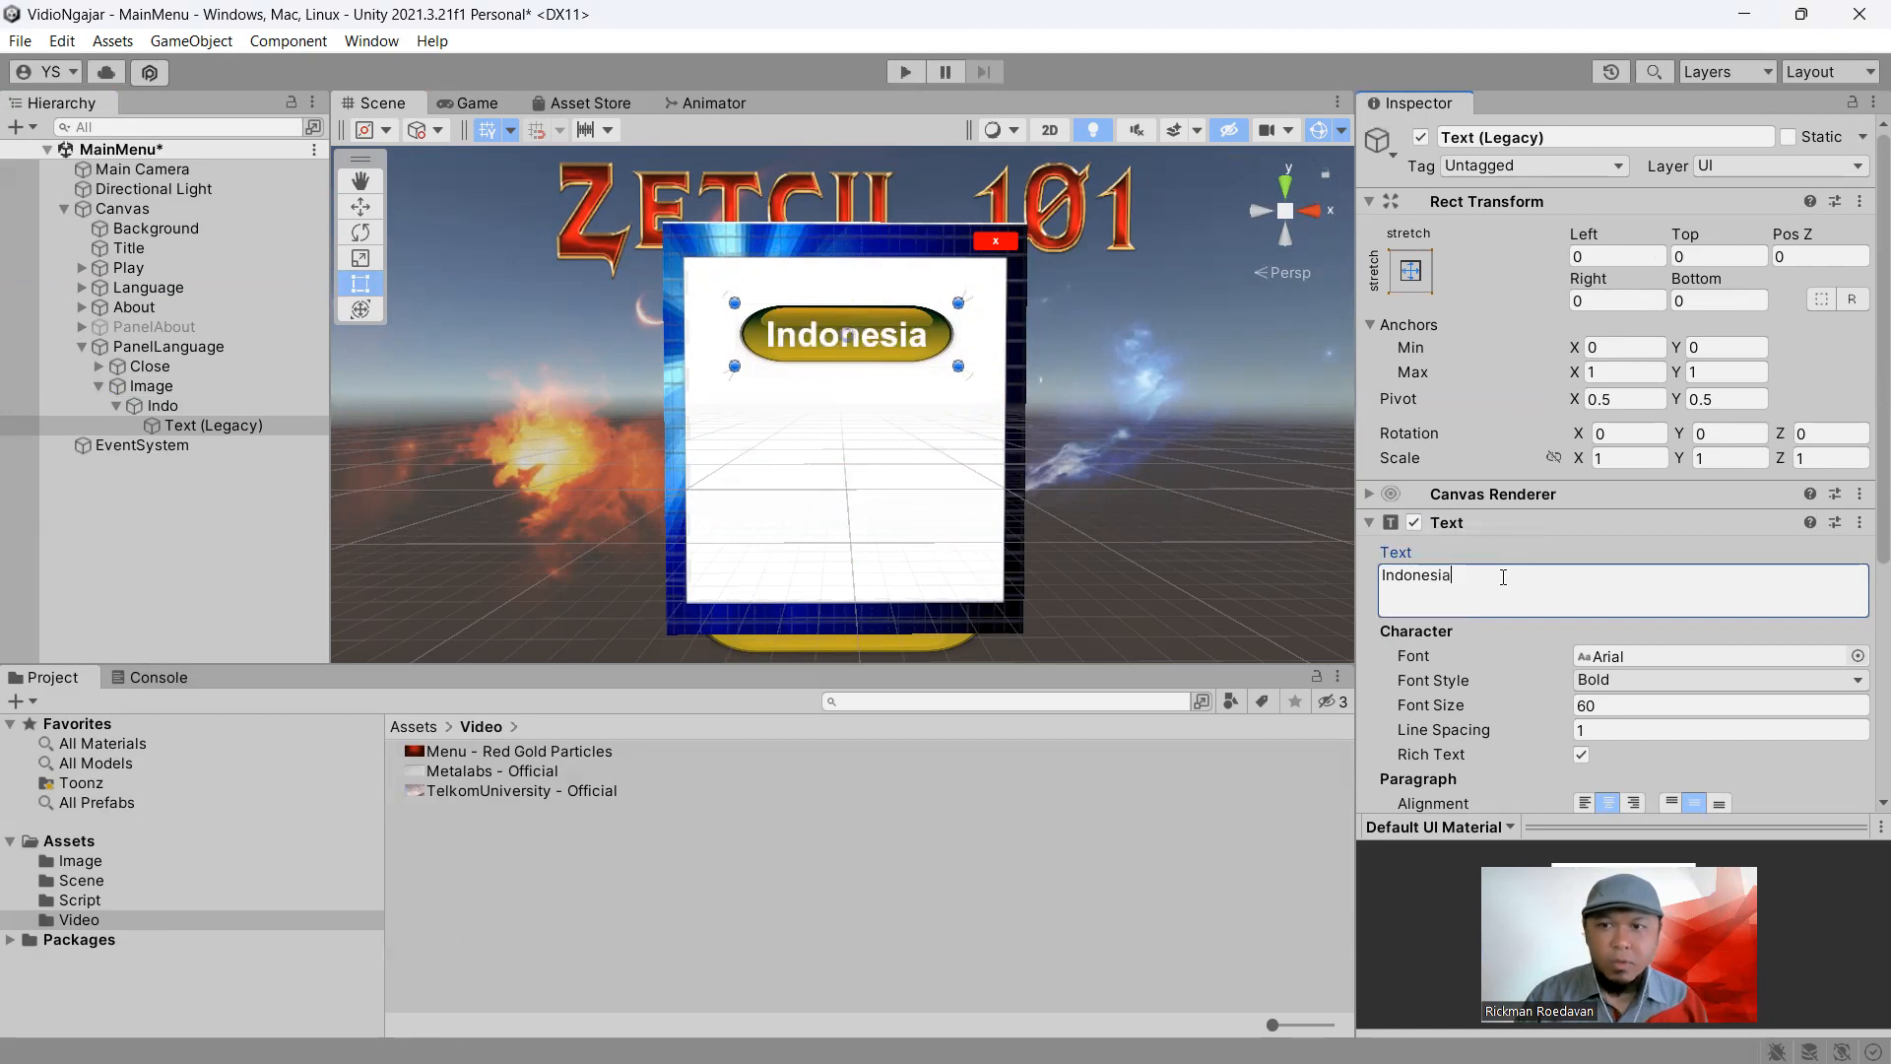
{"action": "left_click", "coordinate": [1751, 710]}
{"action": "type", "text": "40"}
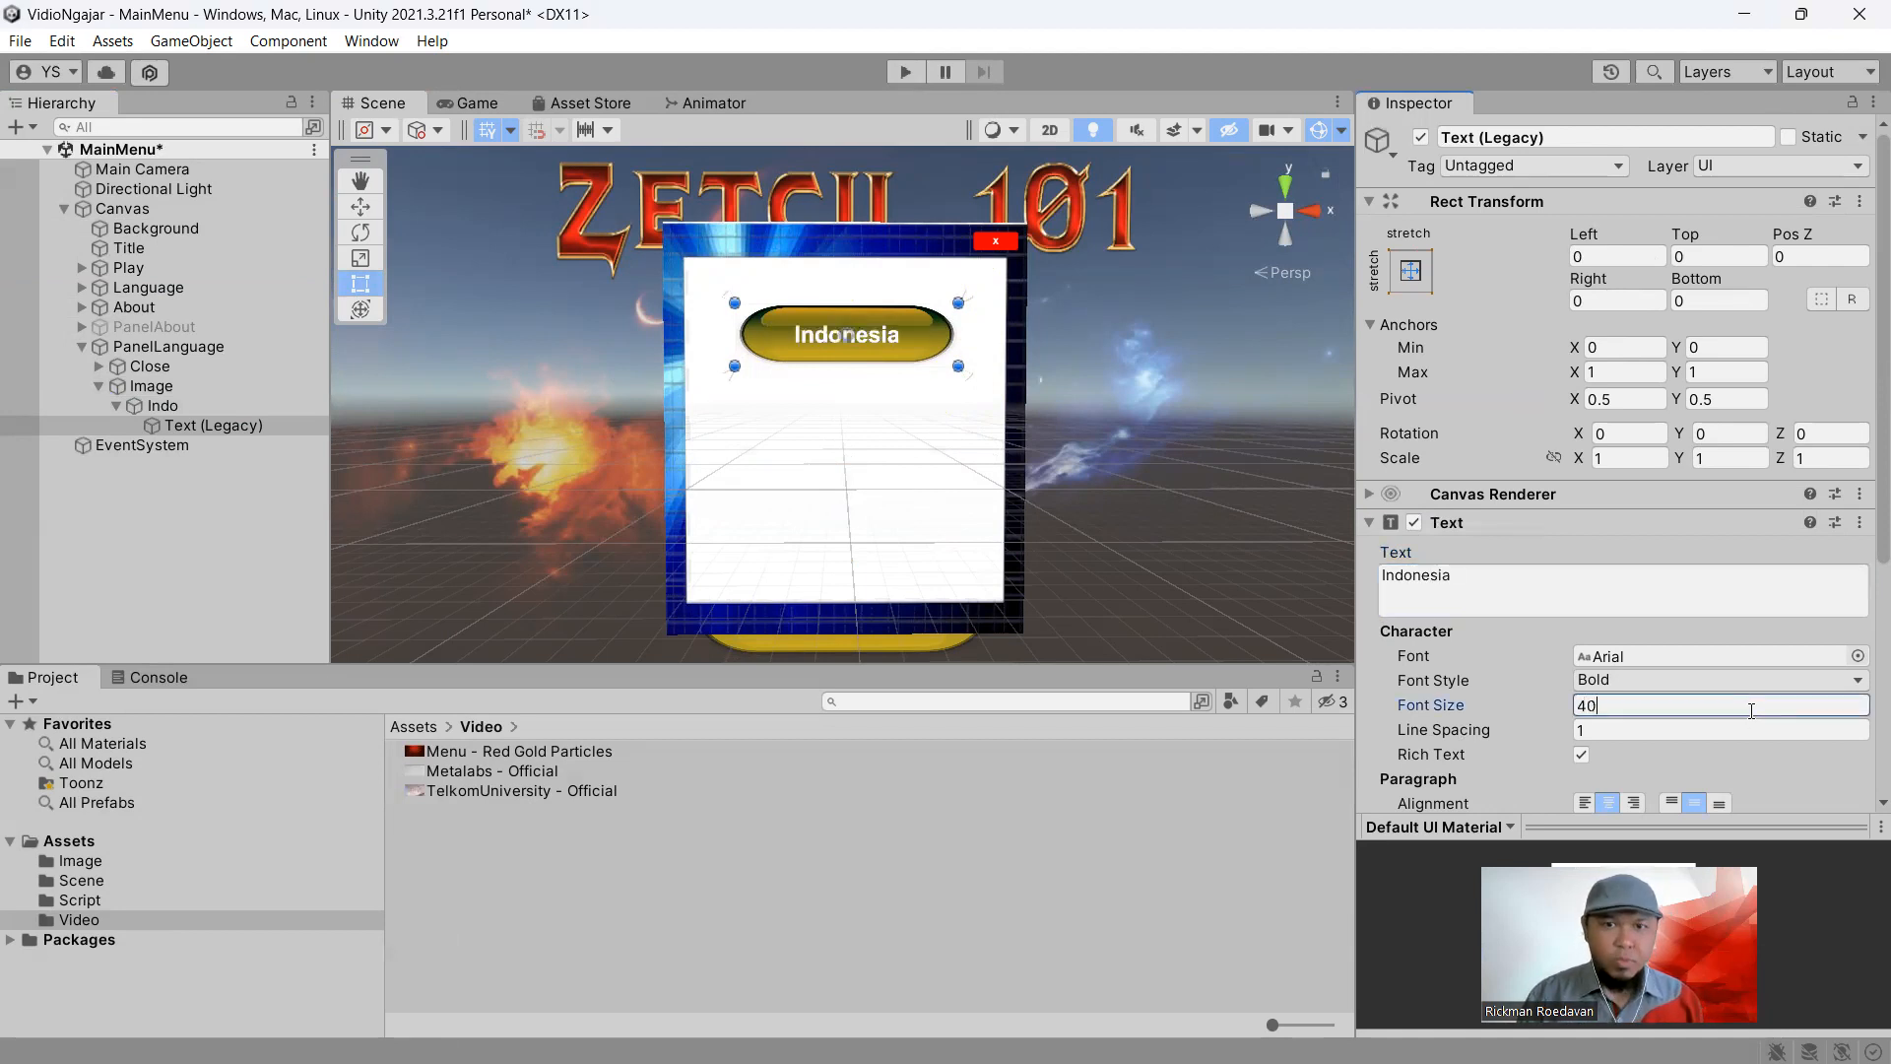
Duplicate the Indo button twice and stack the copies evenly below it, the lowest at about Pos Y 207
{"action": "left_click", "coordinate": [115, 407]}
{"action": "left_click", "coordinate": [165, 410]}
{"action": "key", "text": "ctrl+d"}
{"action": "left_click_drag", "start_coordinate": [892, 361], "coordinate": [918, 495]}
{"action": "key", "text": "ctrl+d"}
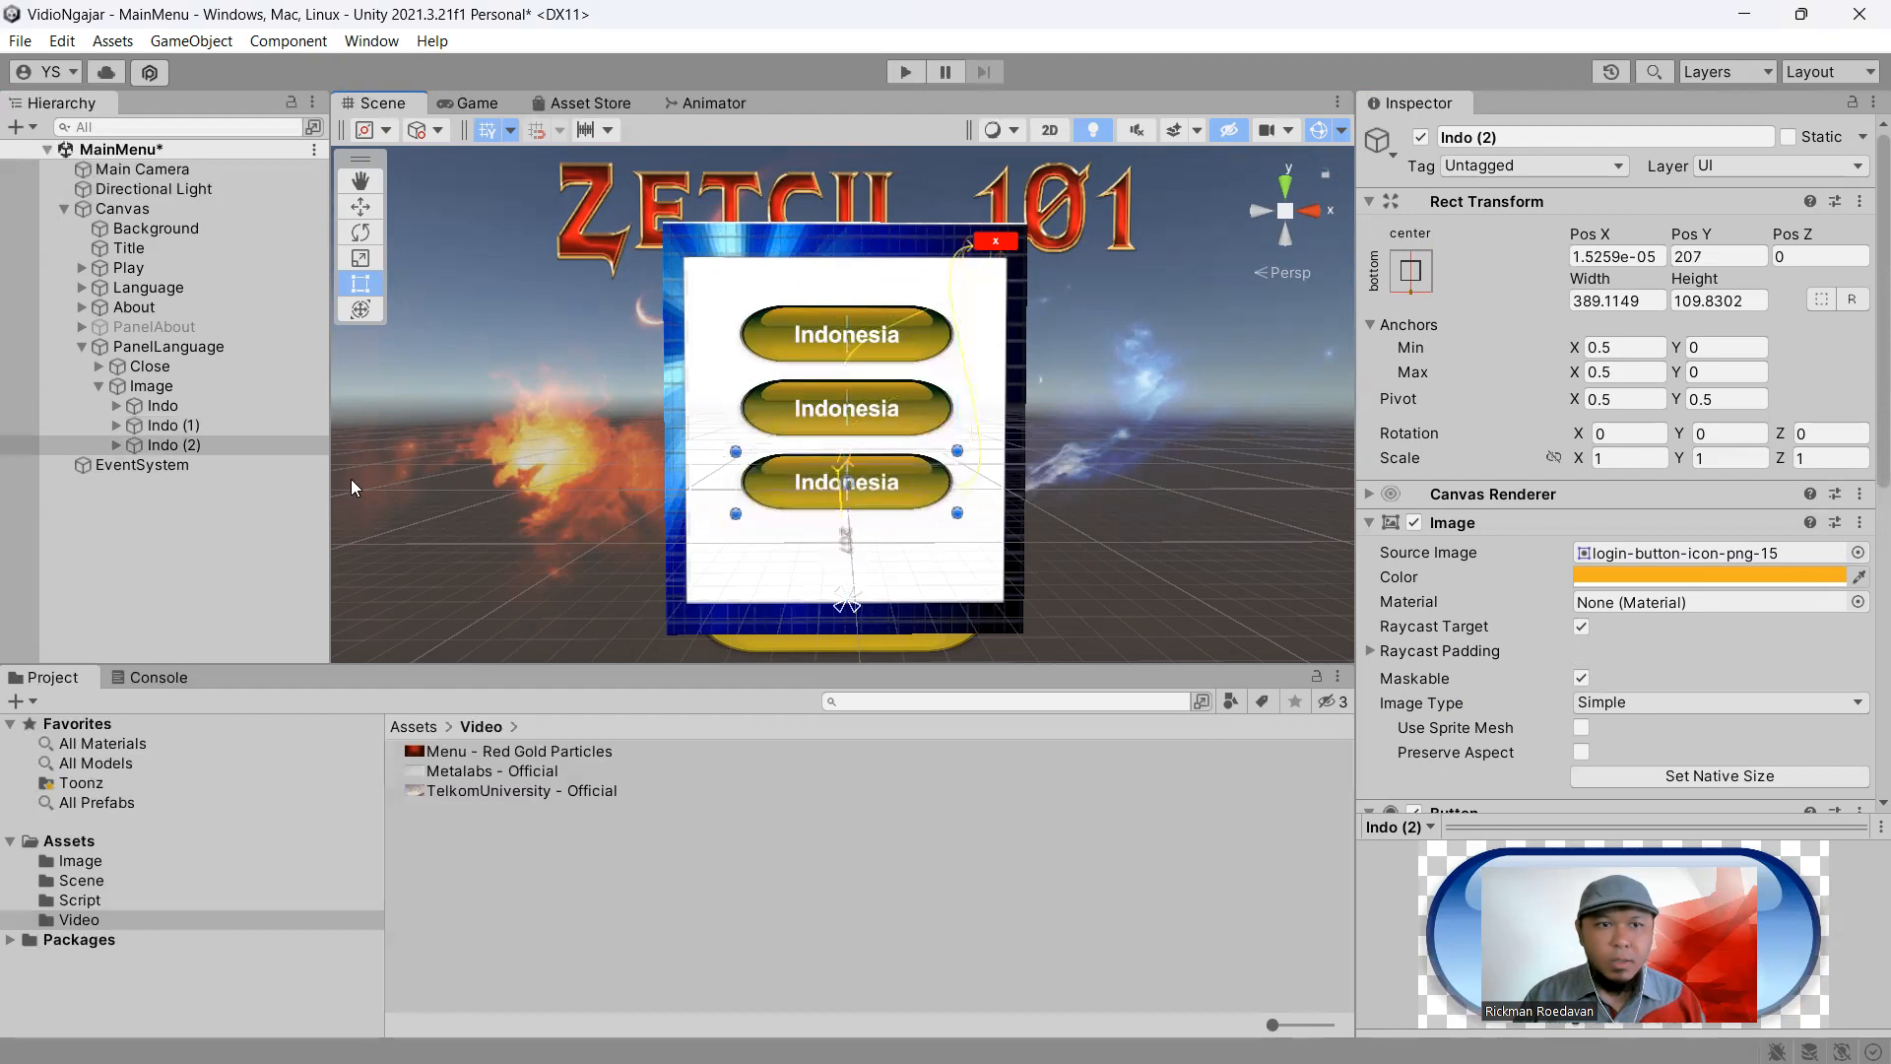
Rename the middle button copy as Eng and set its label text to English
{"action": "left_click", "coordinate": [144, 424]}
{"action": "left_click", "coordinate": [149, 424]}
{"action": "type", "text": "Eng"}
{"action": "key", "text": "Return"}
{"action": "key", "text": "Right"}
{"action": "key", "text": "Down"}
{"action": "left_click", "coordinate": [1498, 599]}
{"action": "type", "text": "English"}
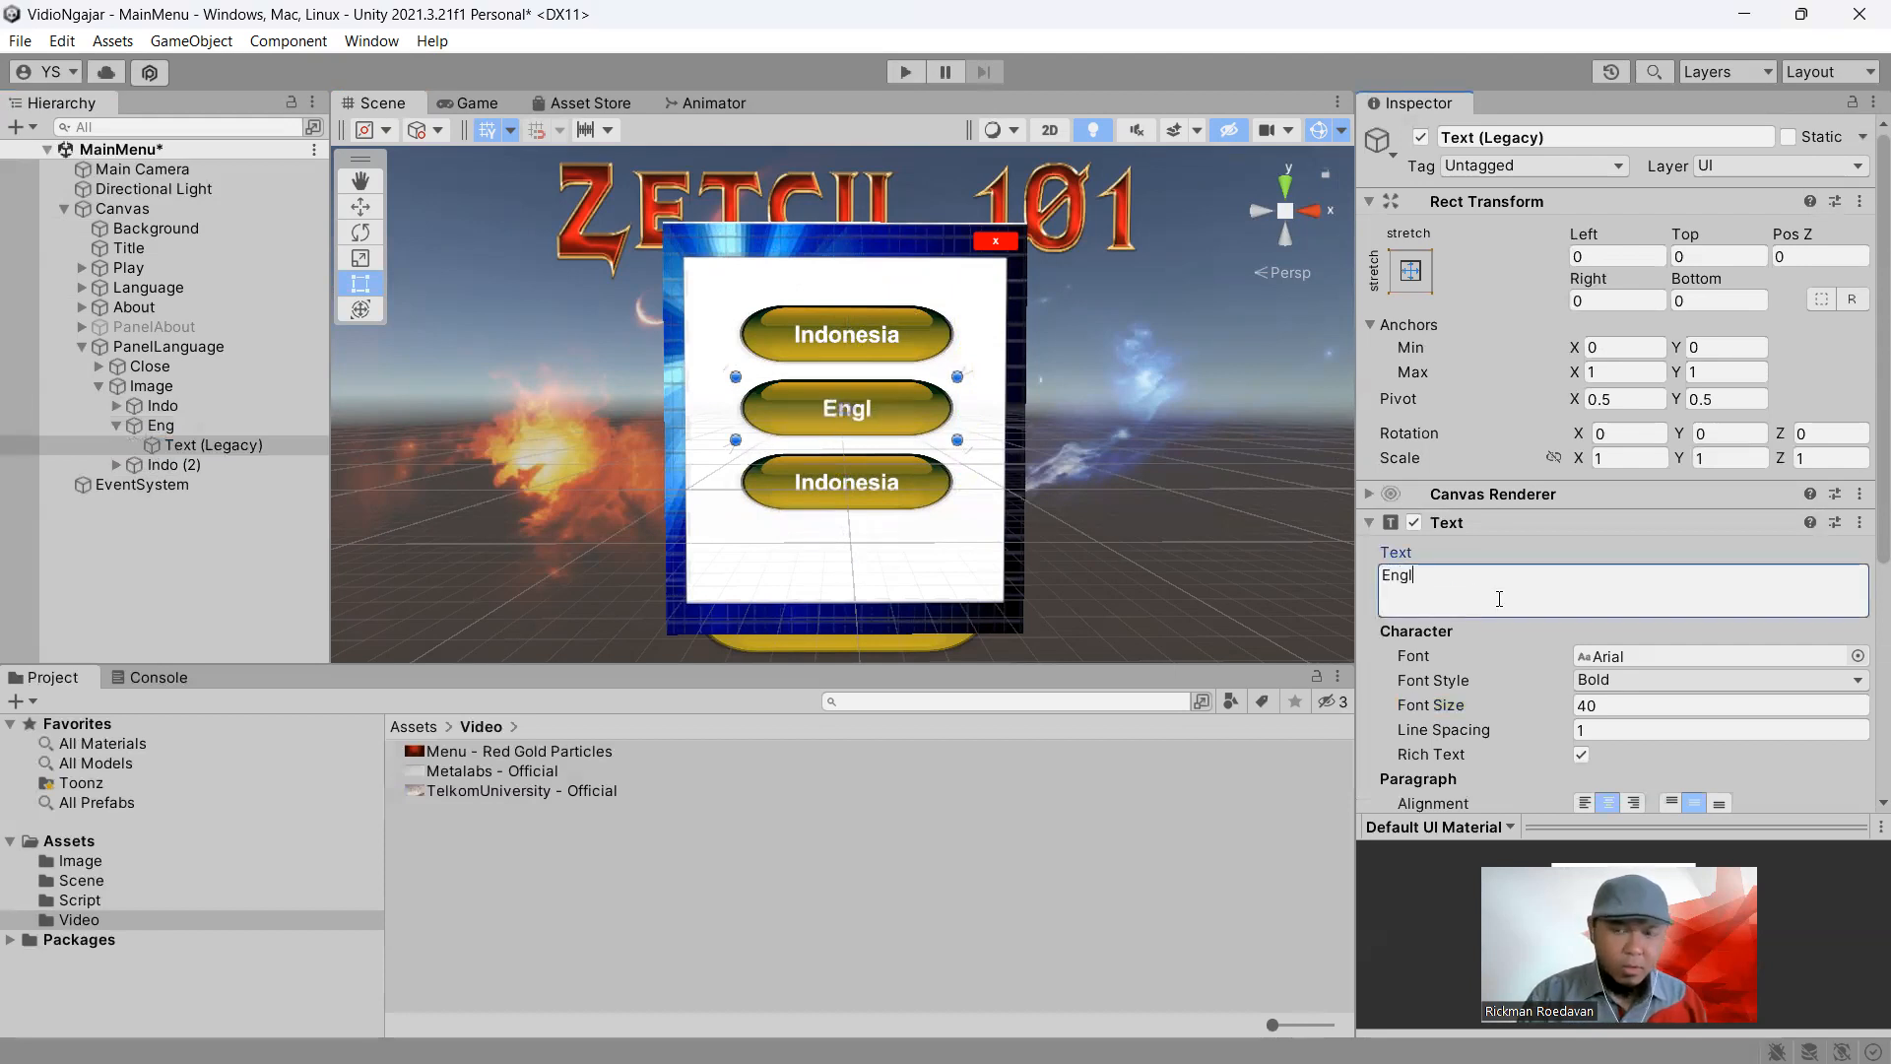
Rename the lowest button copy as Kor and set its label text to Korea
{"action": "left_click", "coordinate": [116, 461]}
{"action": "left_click", "coordinate": [156, 464]}
{"action": "key", "text": "F2"}
{"action": "type", "text": "Kor"}
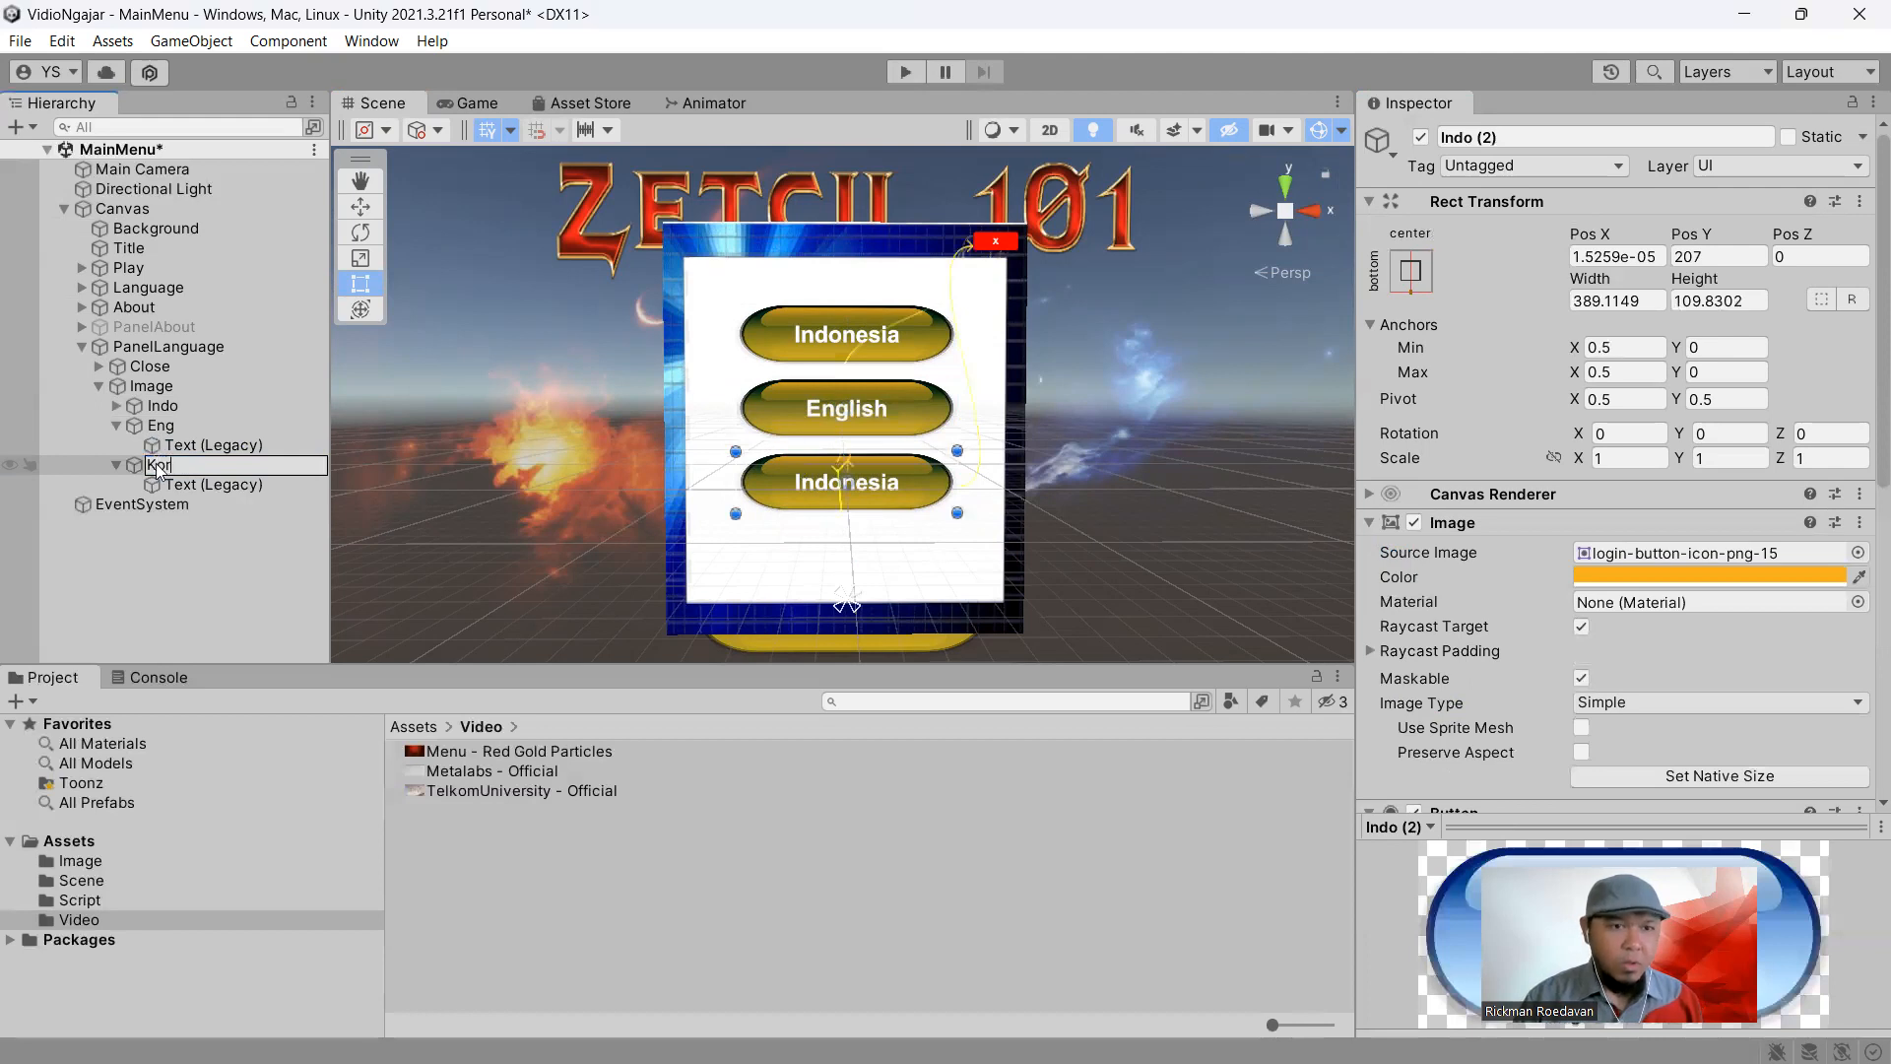
{"action": "left_click", "coordinate": [183, 484]}
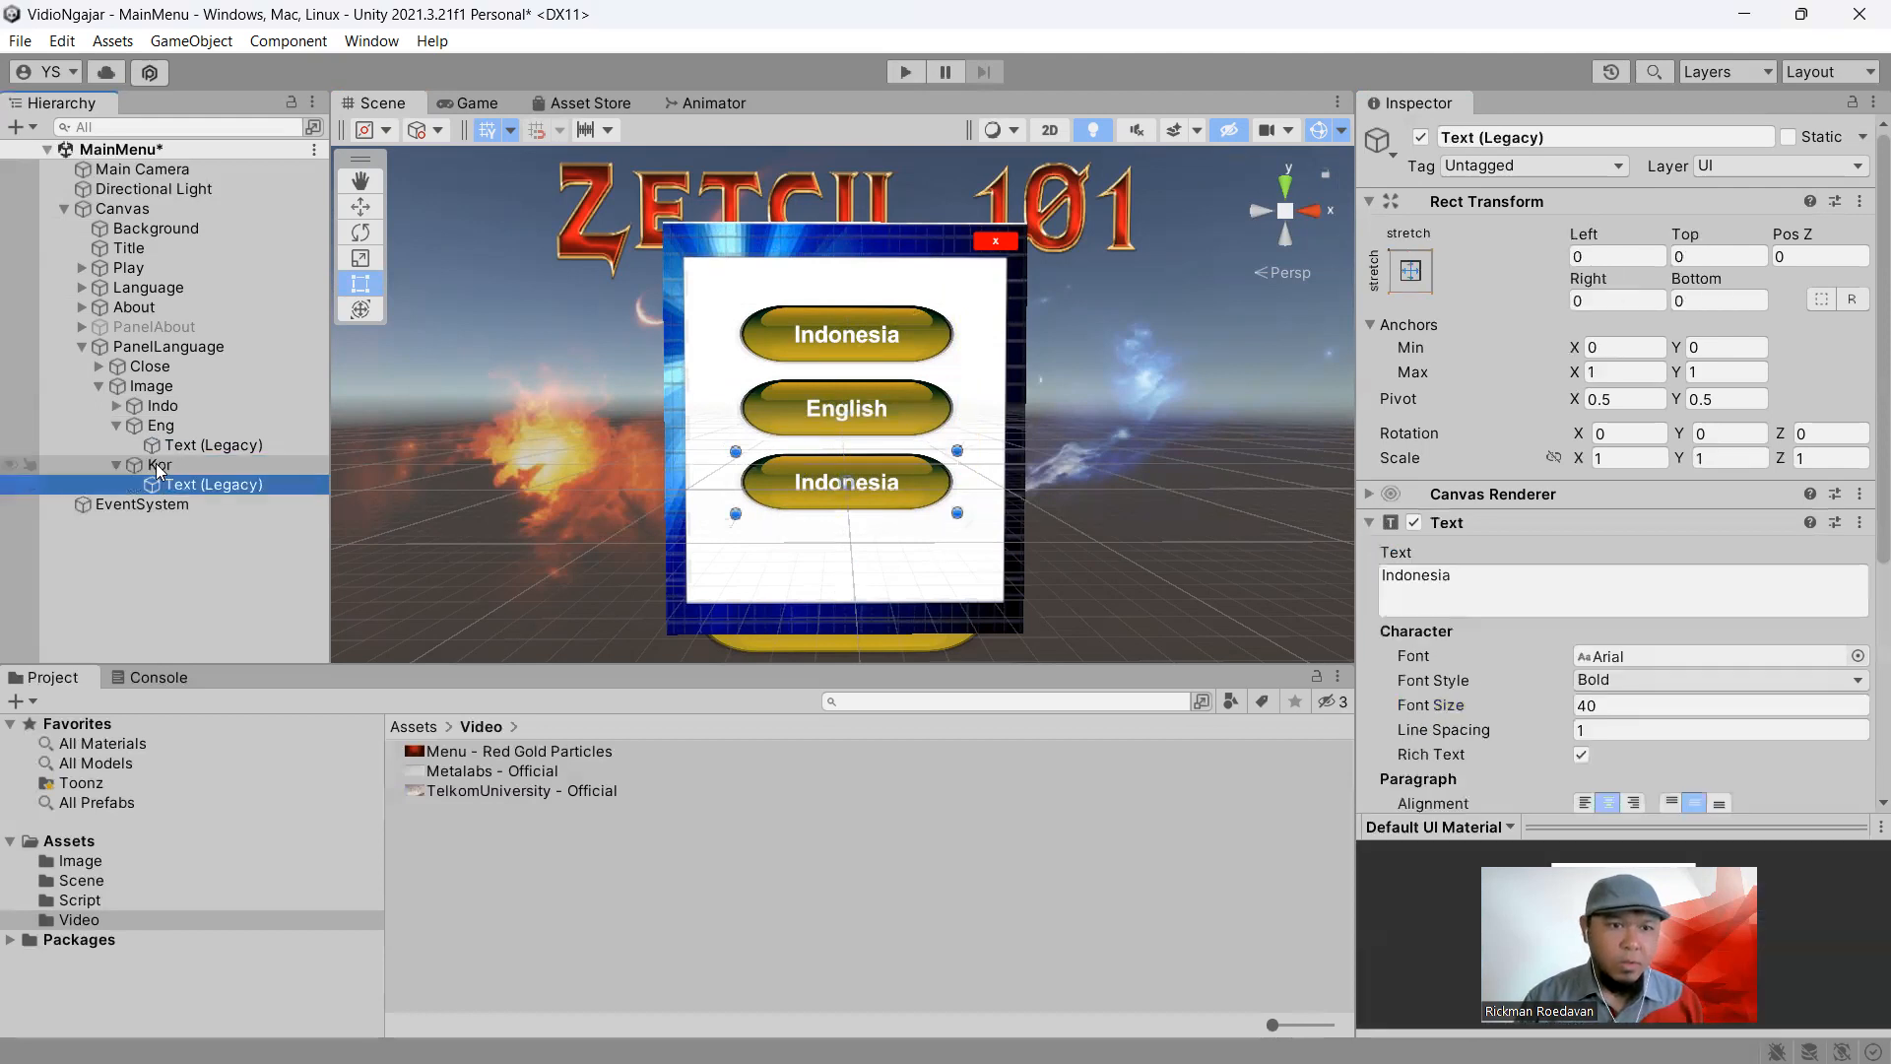
{"action": "left_click", "coordinate": [1393, 589]}
{"action": "type", "text": "Korea"}
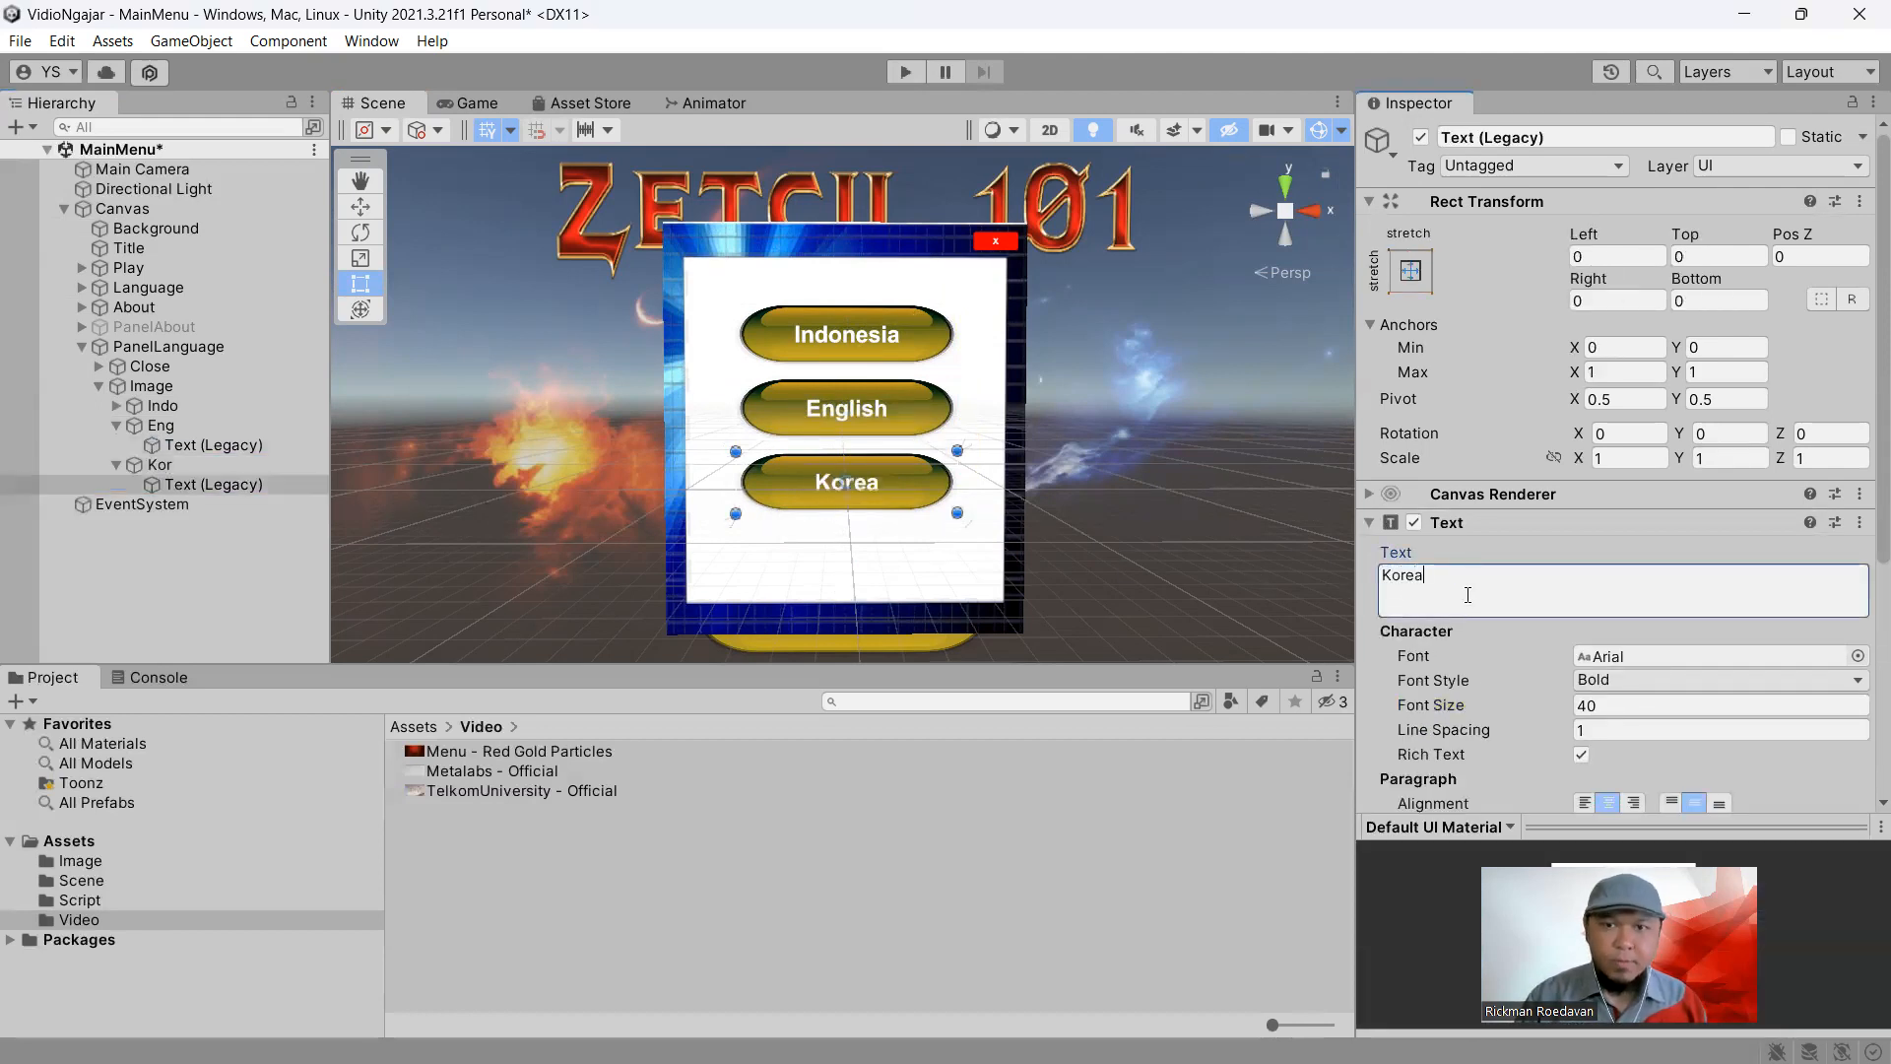
Deactivate PanelLanguage and test in Play mode that the Language button opens the panel and its close button hides it
{"action": "left_click", "coordinate": [207, 347]}
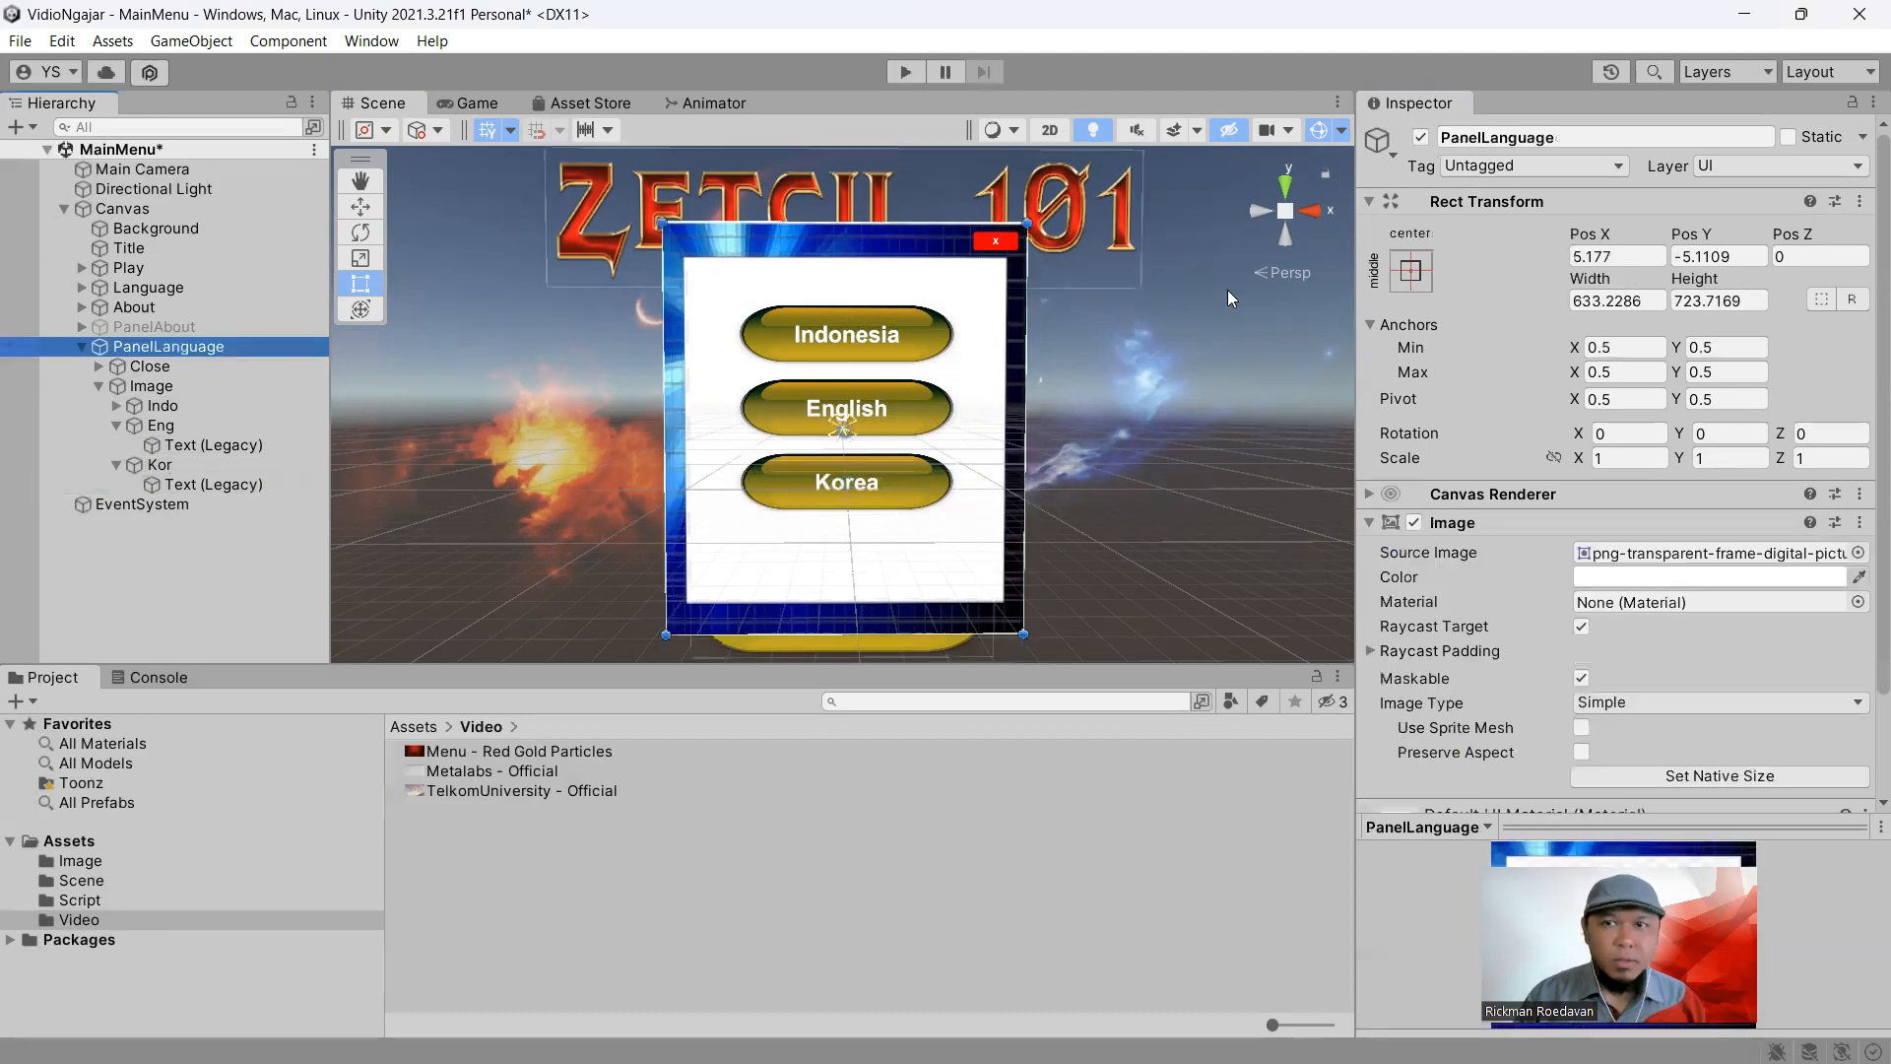
{"action": "left_click", "coordinate": [1421, 137]}
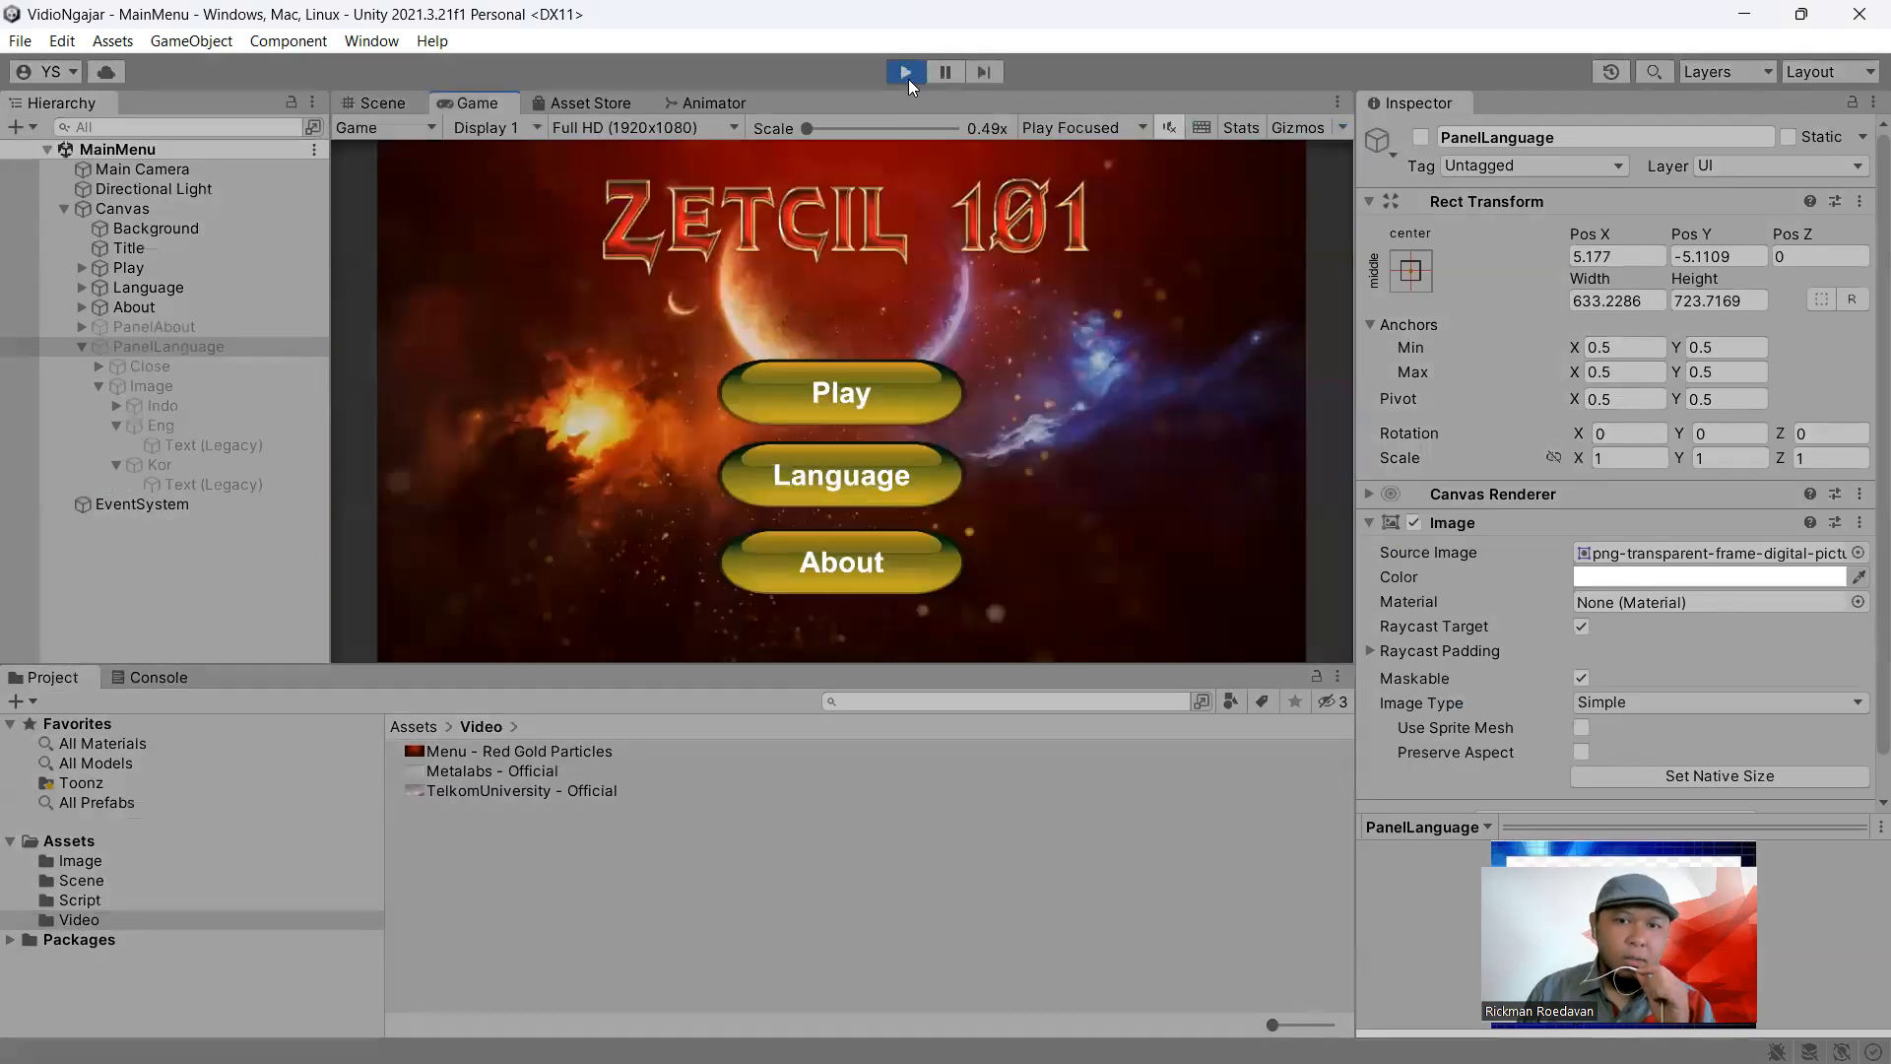
{"action": "left_click", "coordinate": [910, 469]}
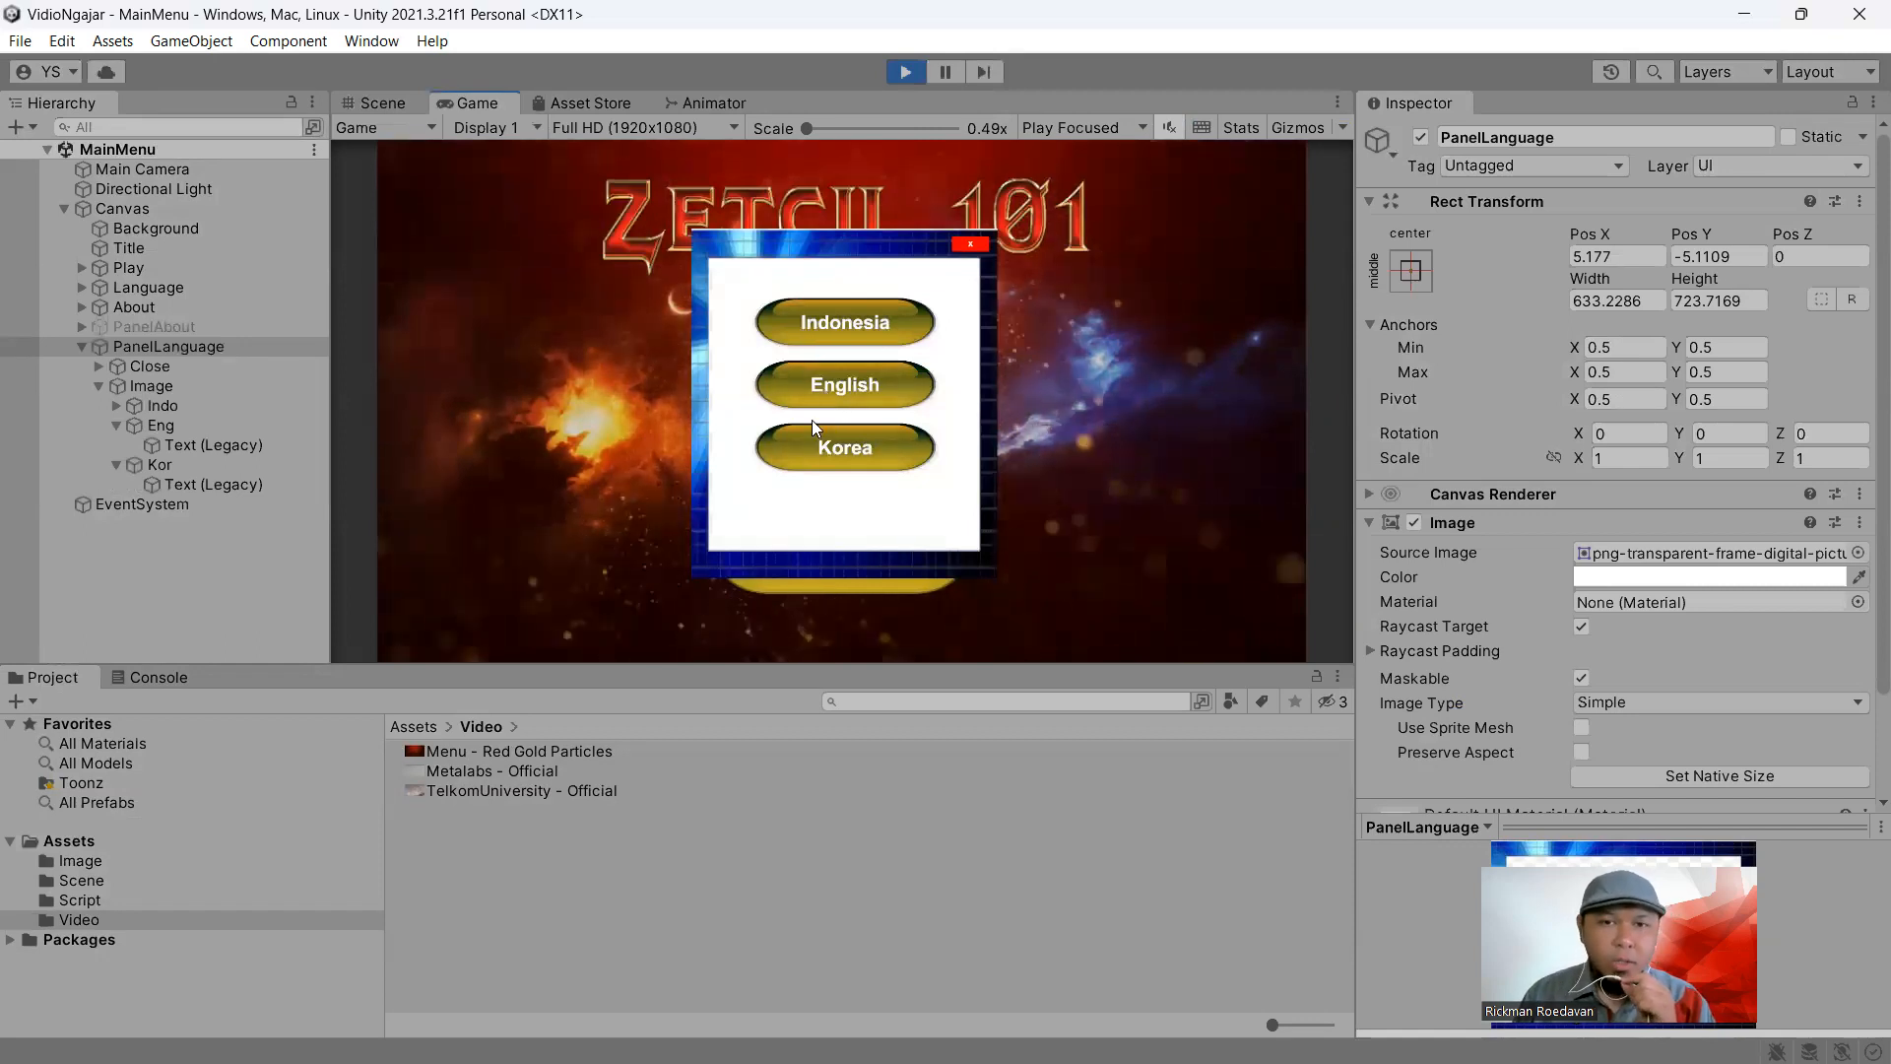
{"action": "left_click", "coordinate": [970, 246]}
{"action": "left_click", "coordinate": [906, 72]}
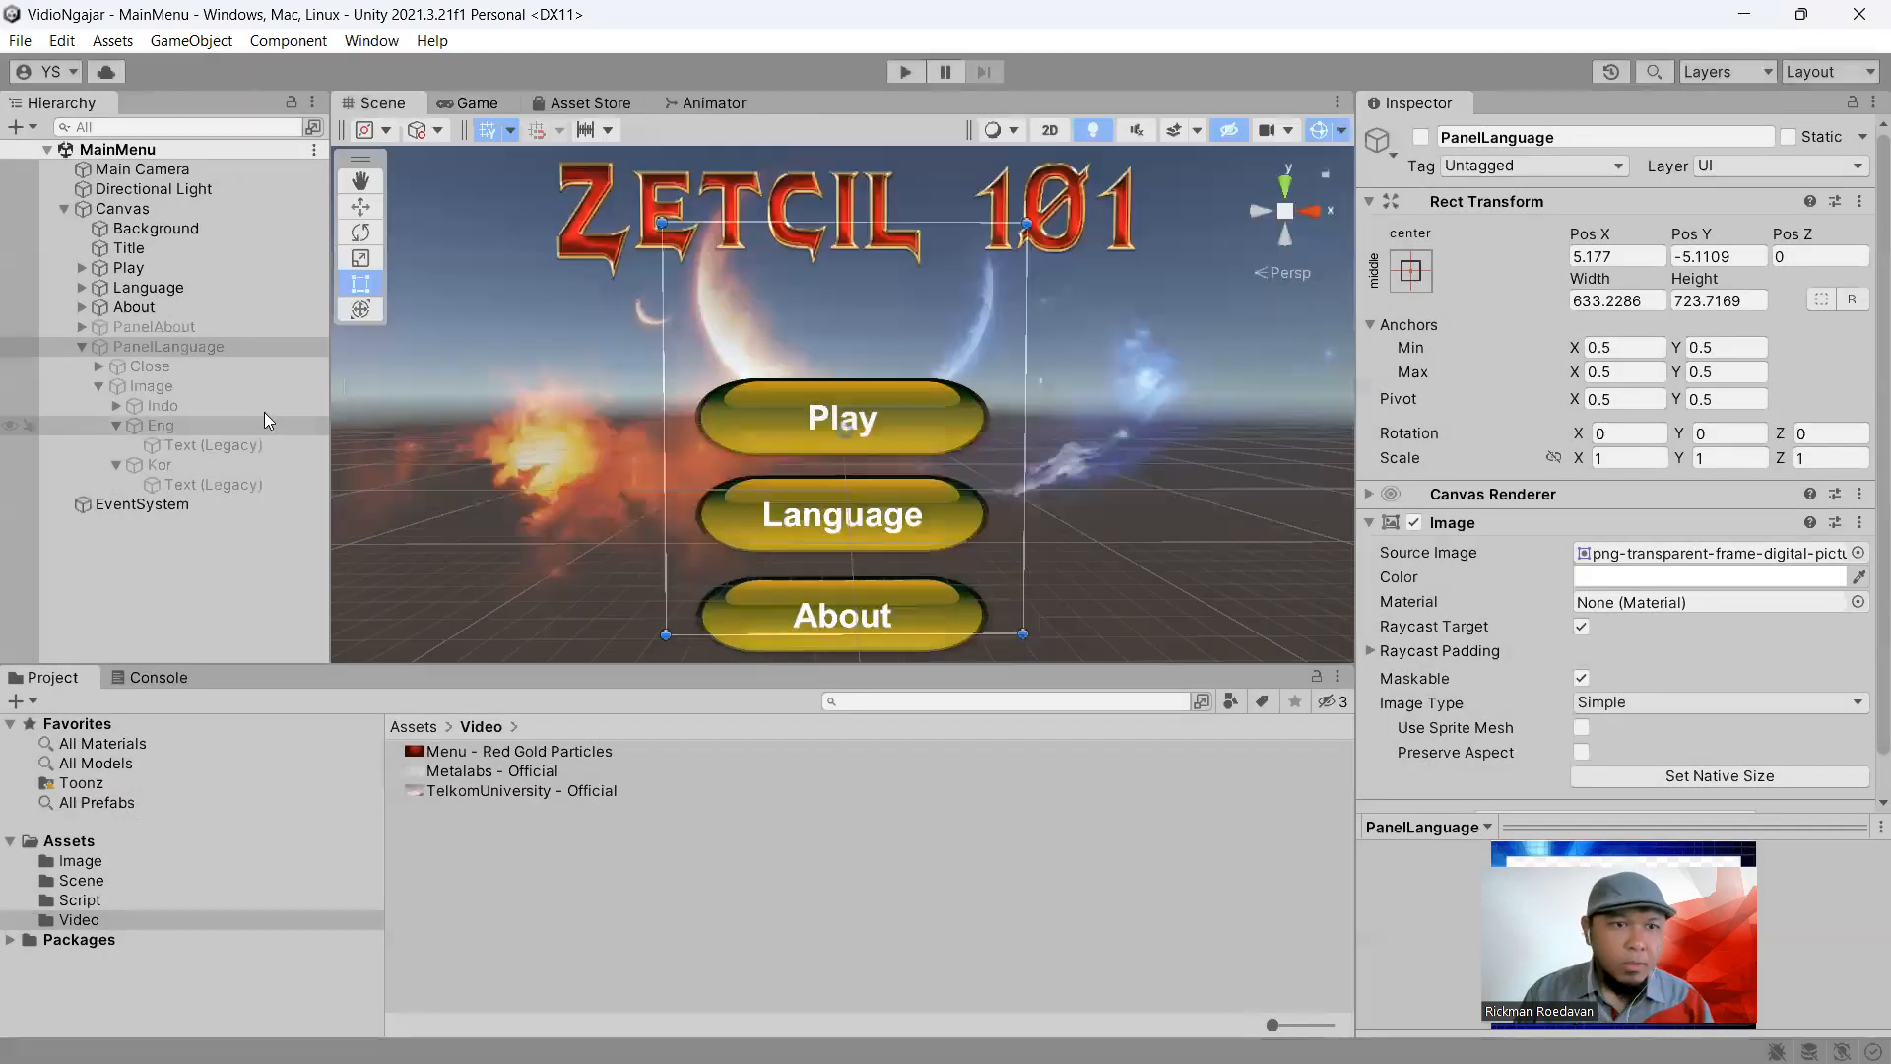
Reactivate PanelLanguage and move the Indo, Eng and Kor buttons down together to free space at the top of the white area
{"action": "left_click", "coordinate": [229, 348]}
{"action": "left_click", "coordinate": [1421, 137]}
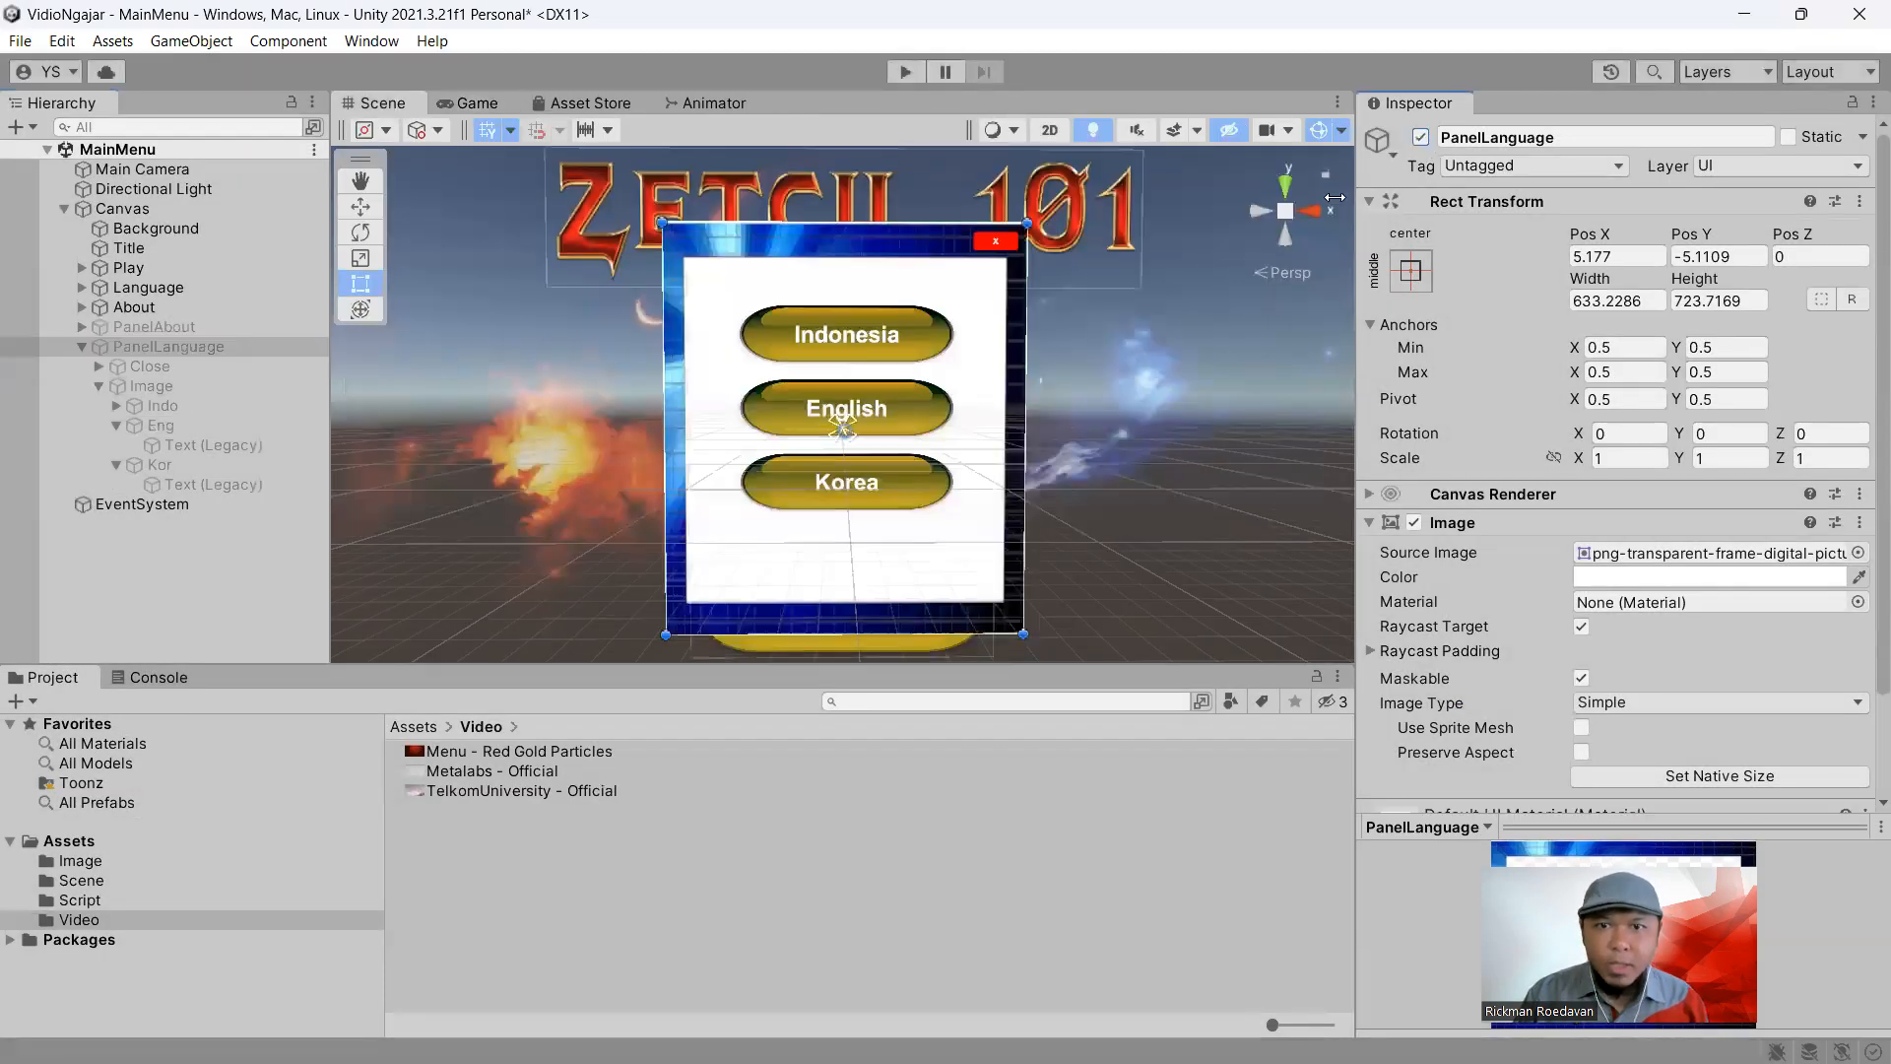
{"action": "left_click", "coordinate": [180, 461]}
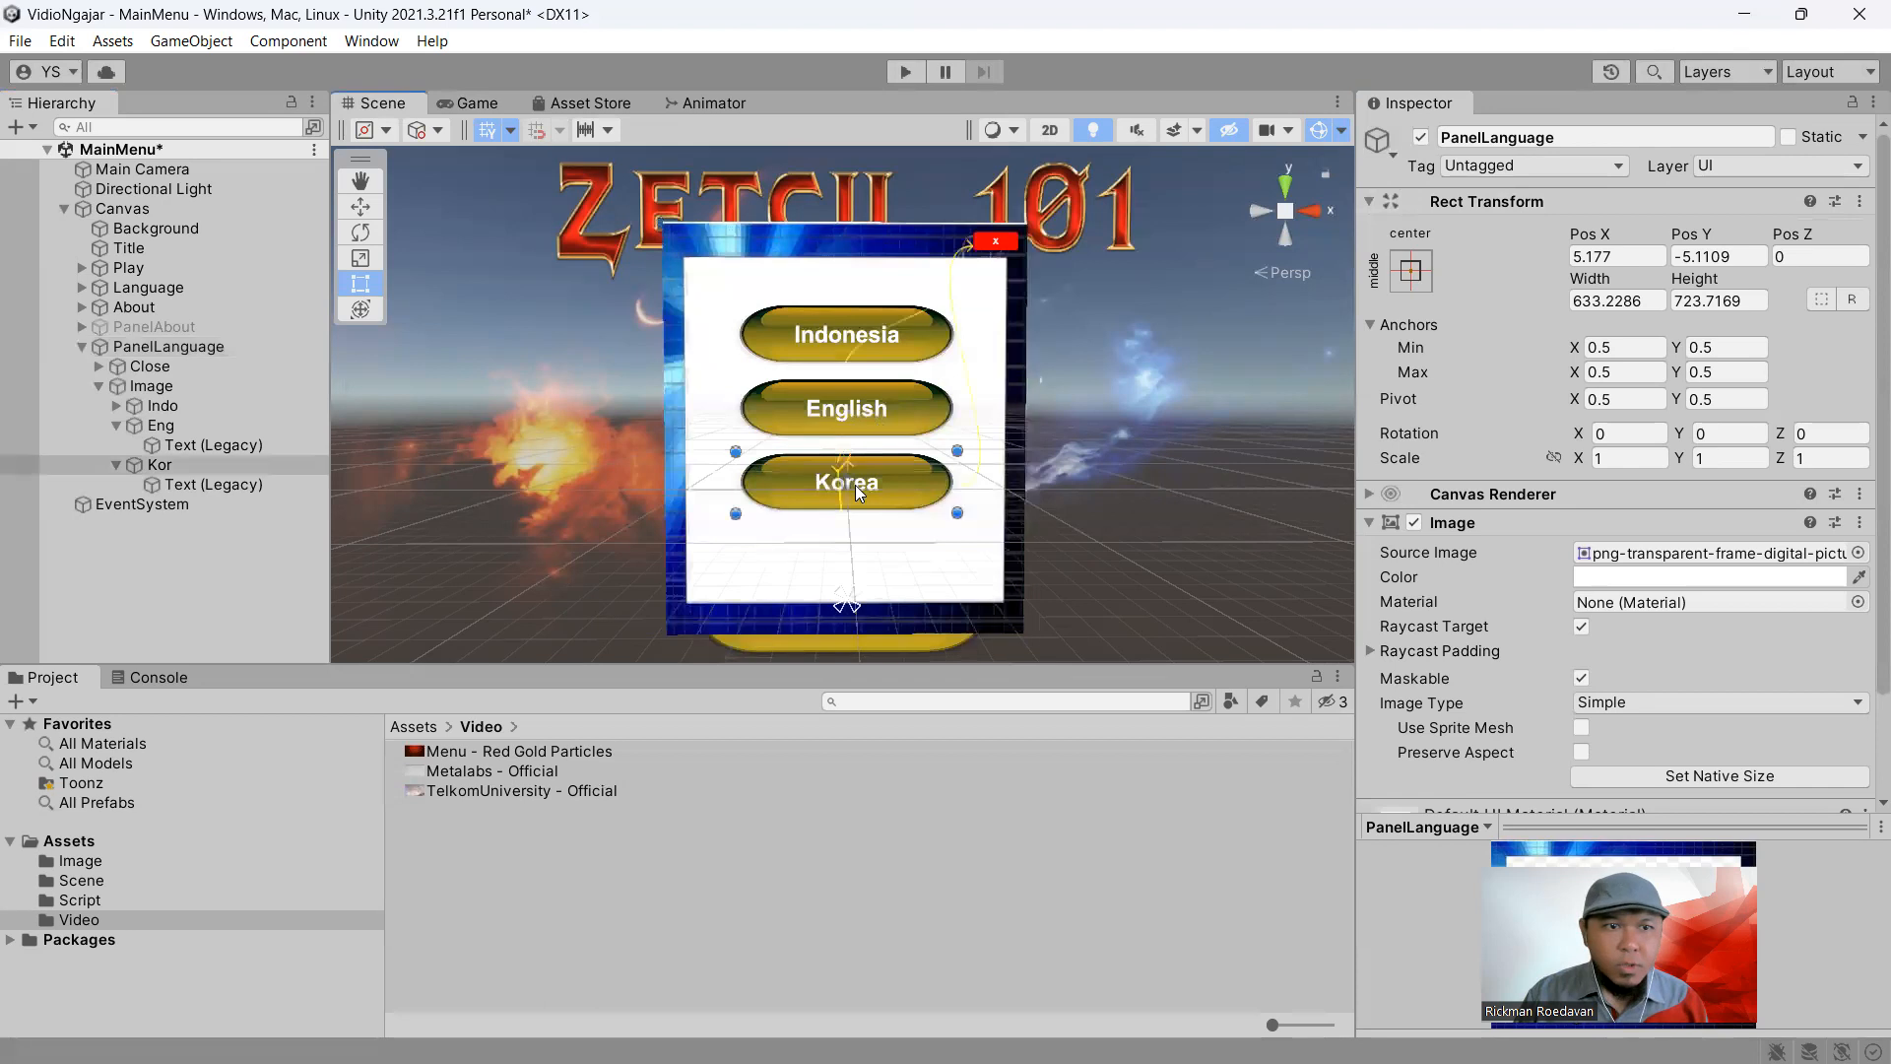
{"action": "left_click", "coordinate": [117, 426]}
{"action": "left_click", "coordinate": [116, 445]}
{"action": "left_click", "coordinate": [135, 408]}
{"action": "left_click", "coordinate": [135, 448], "text": "shift"}
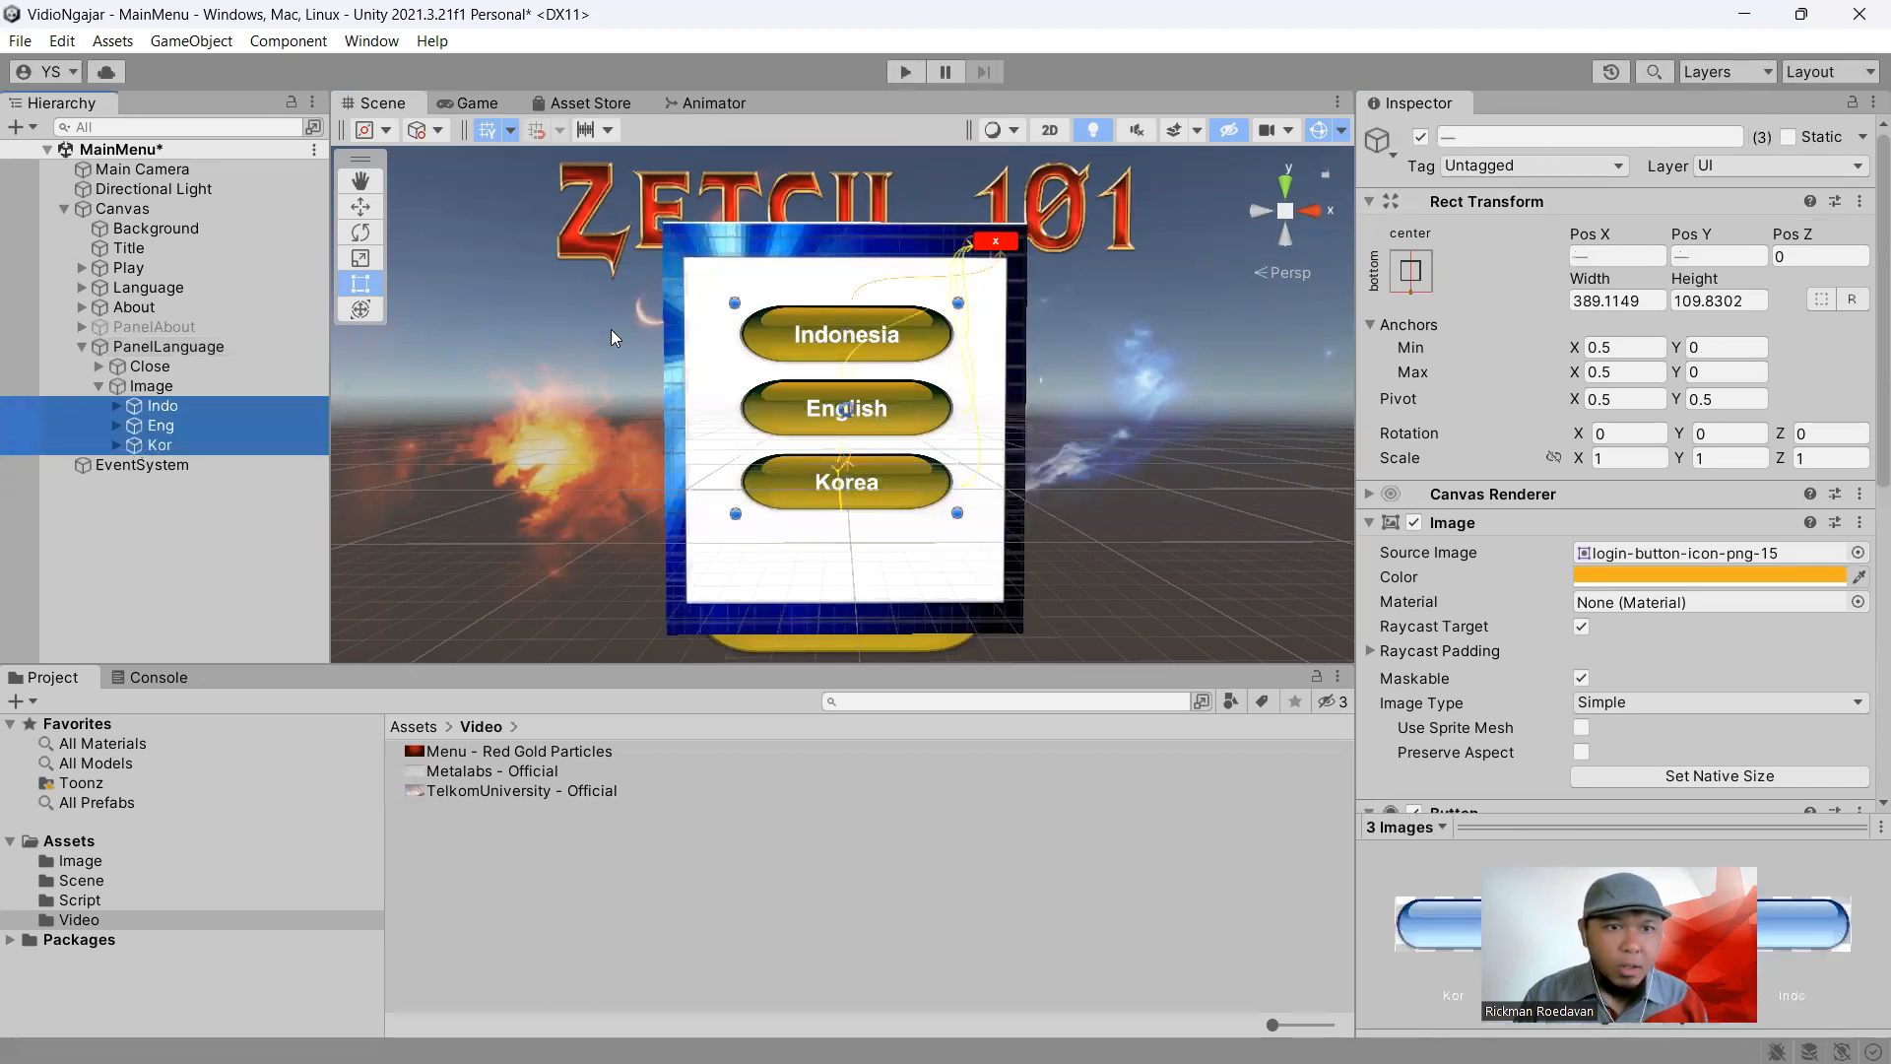
{"action": "left_click", "coordinate": [360, 206]}
{"action": "left_click_drag", "start_coordinate": [845, 307], "coordinate": [845, 368]}
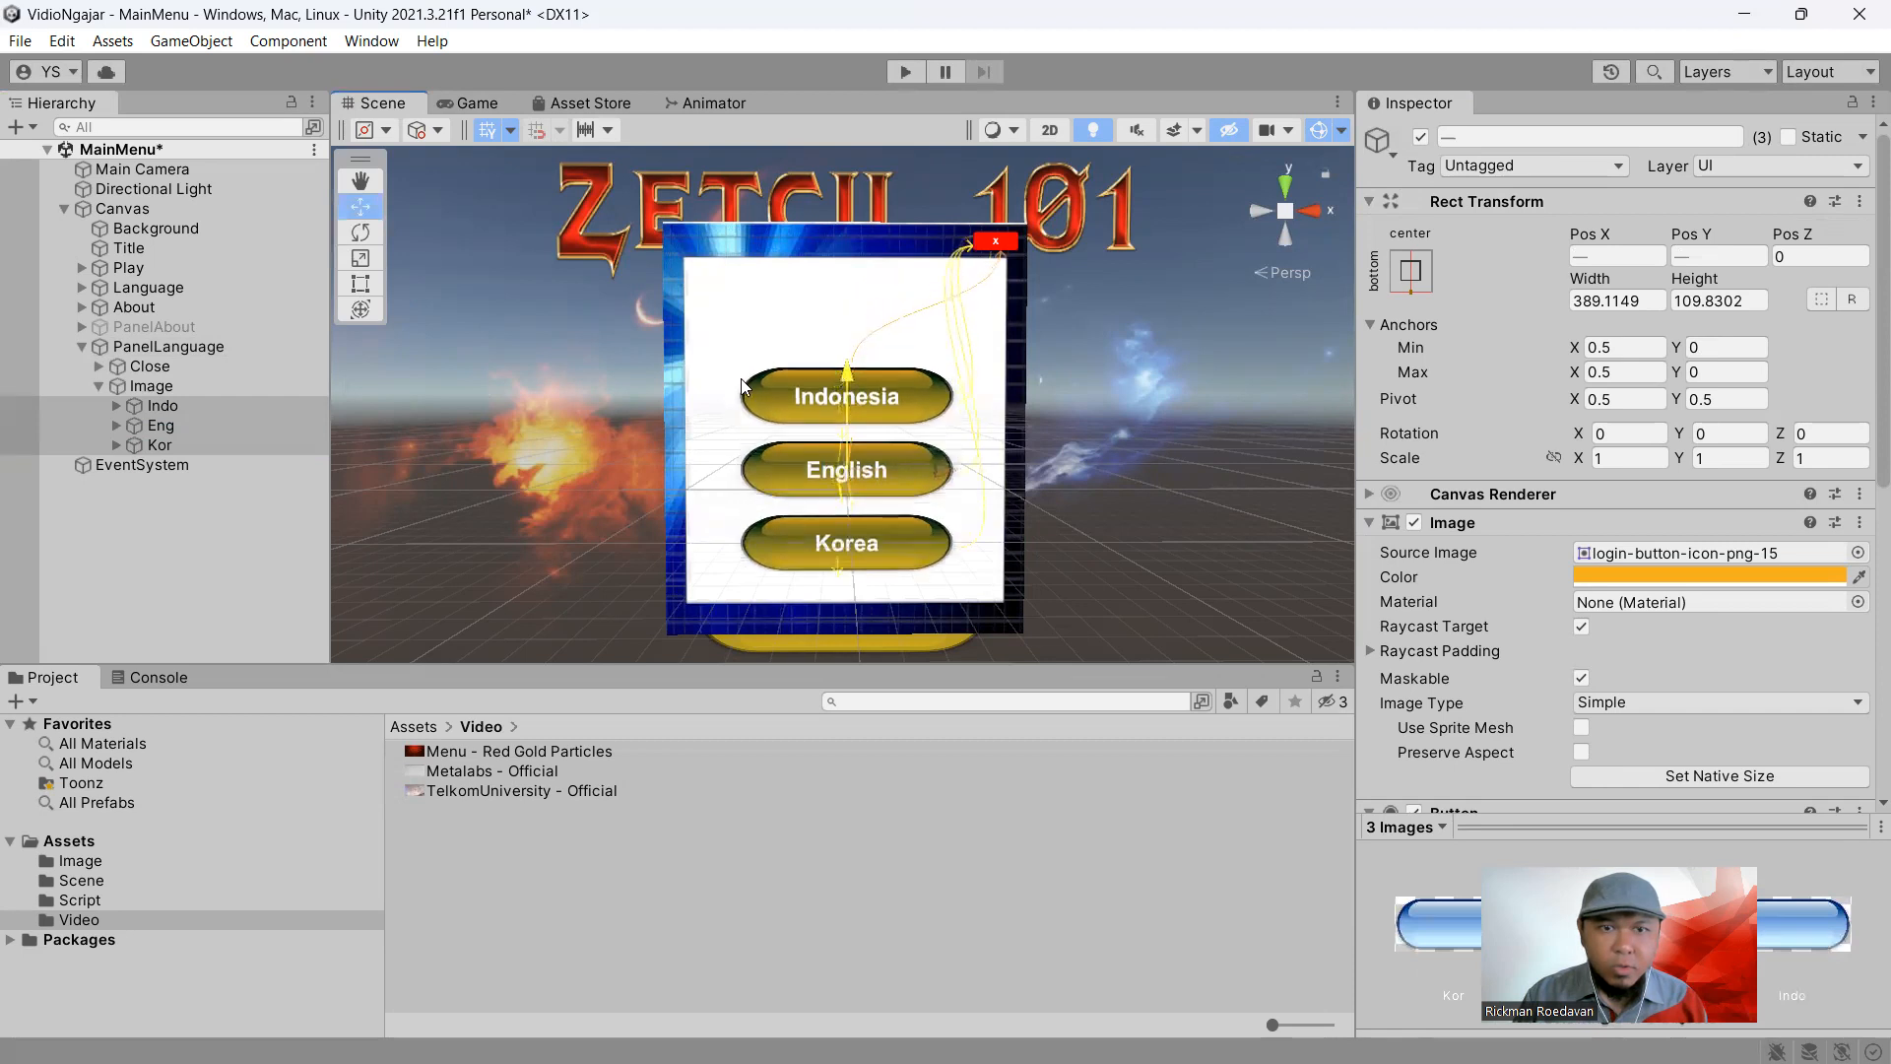
Add a legacy UI Text to PanelLanguage's Image and move it above the Indonesia button to about Pos Y 195
{"action": "left_click", "coordinate": [148, 388]}
{"action": "right_click", "coordinate": [148, 388]}
{"action": "mouse_move", "coordinate": [288, 793]}
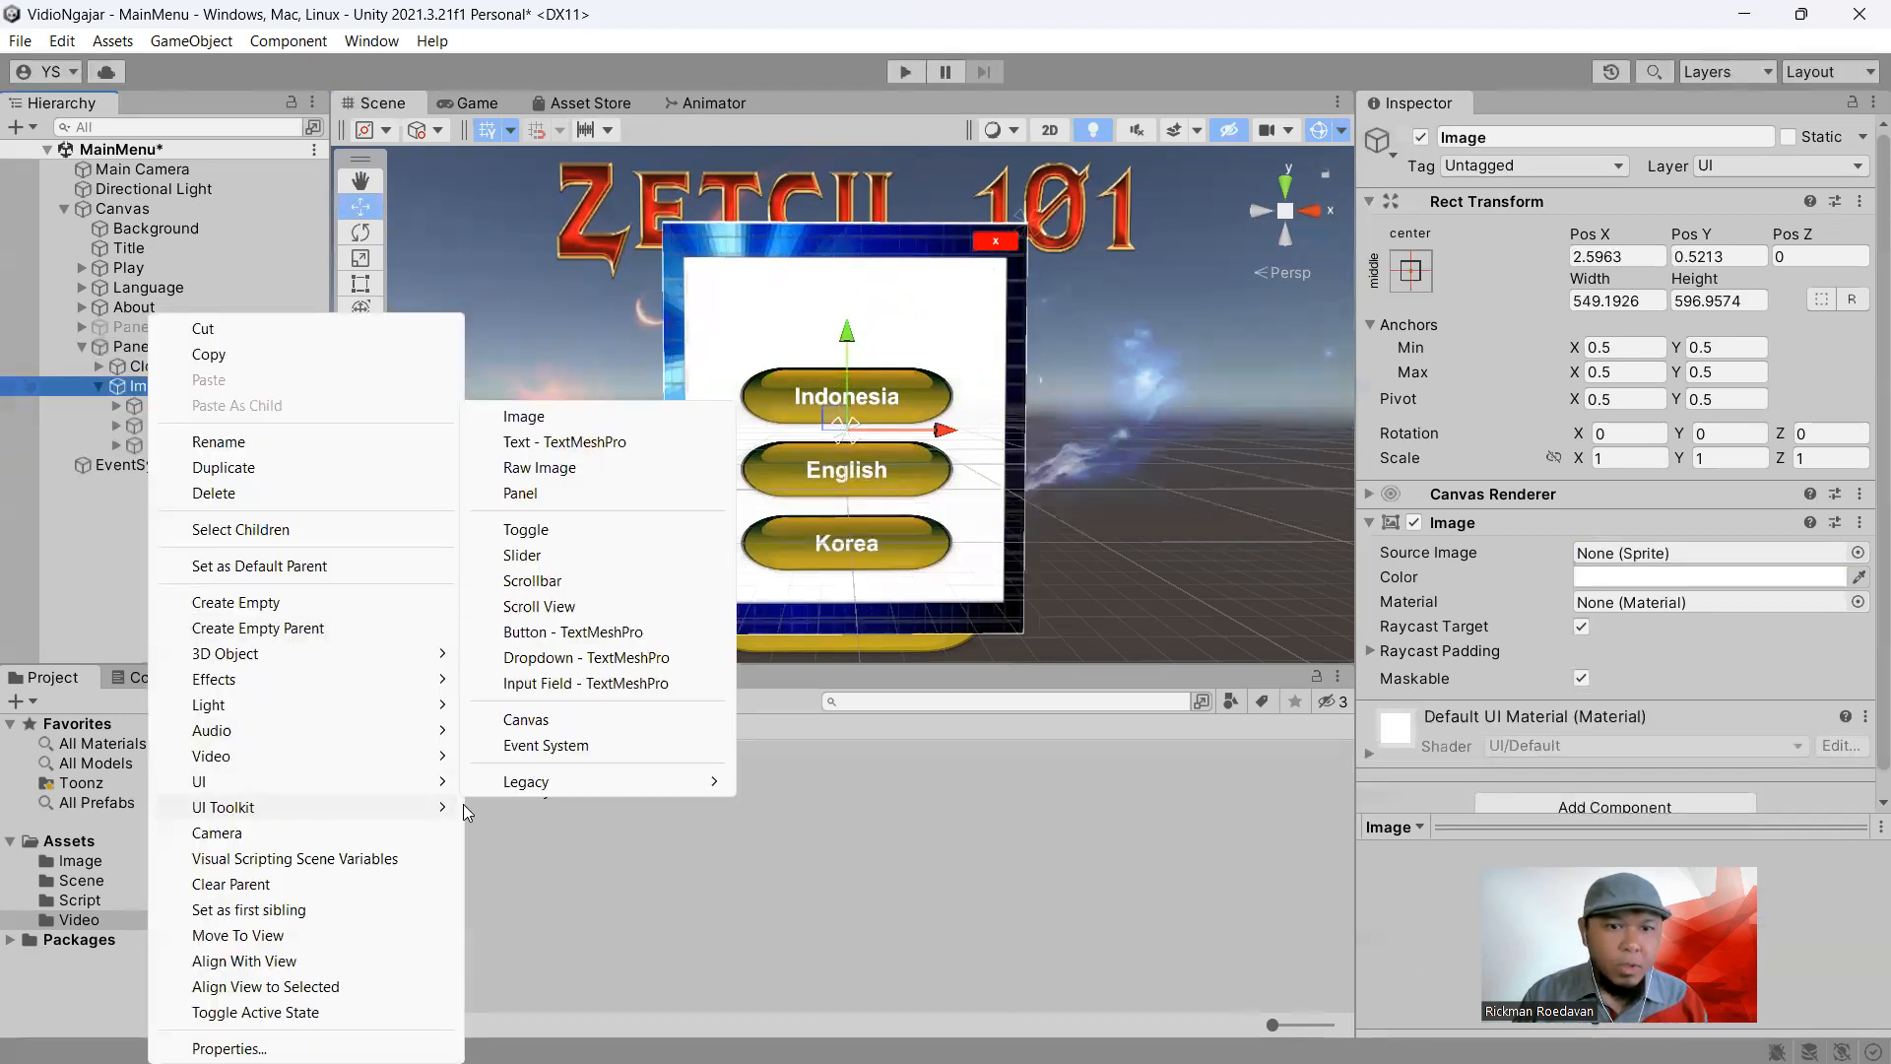
{"action": "mouse_move", "coordinate": [564, 784]}
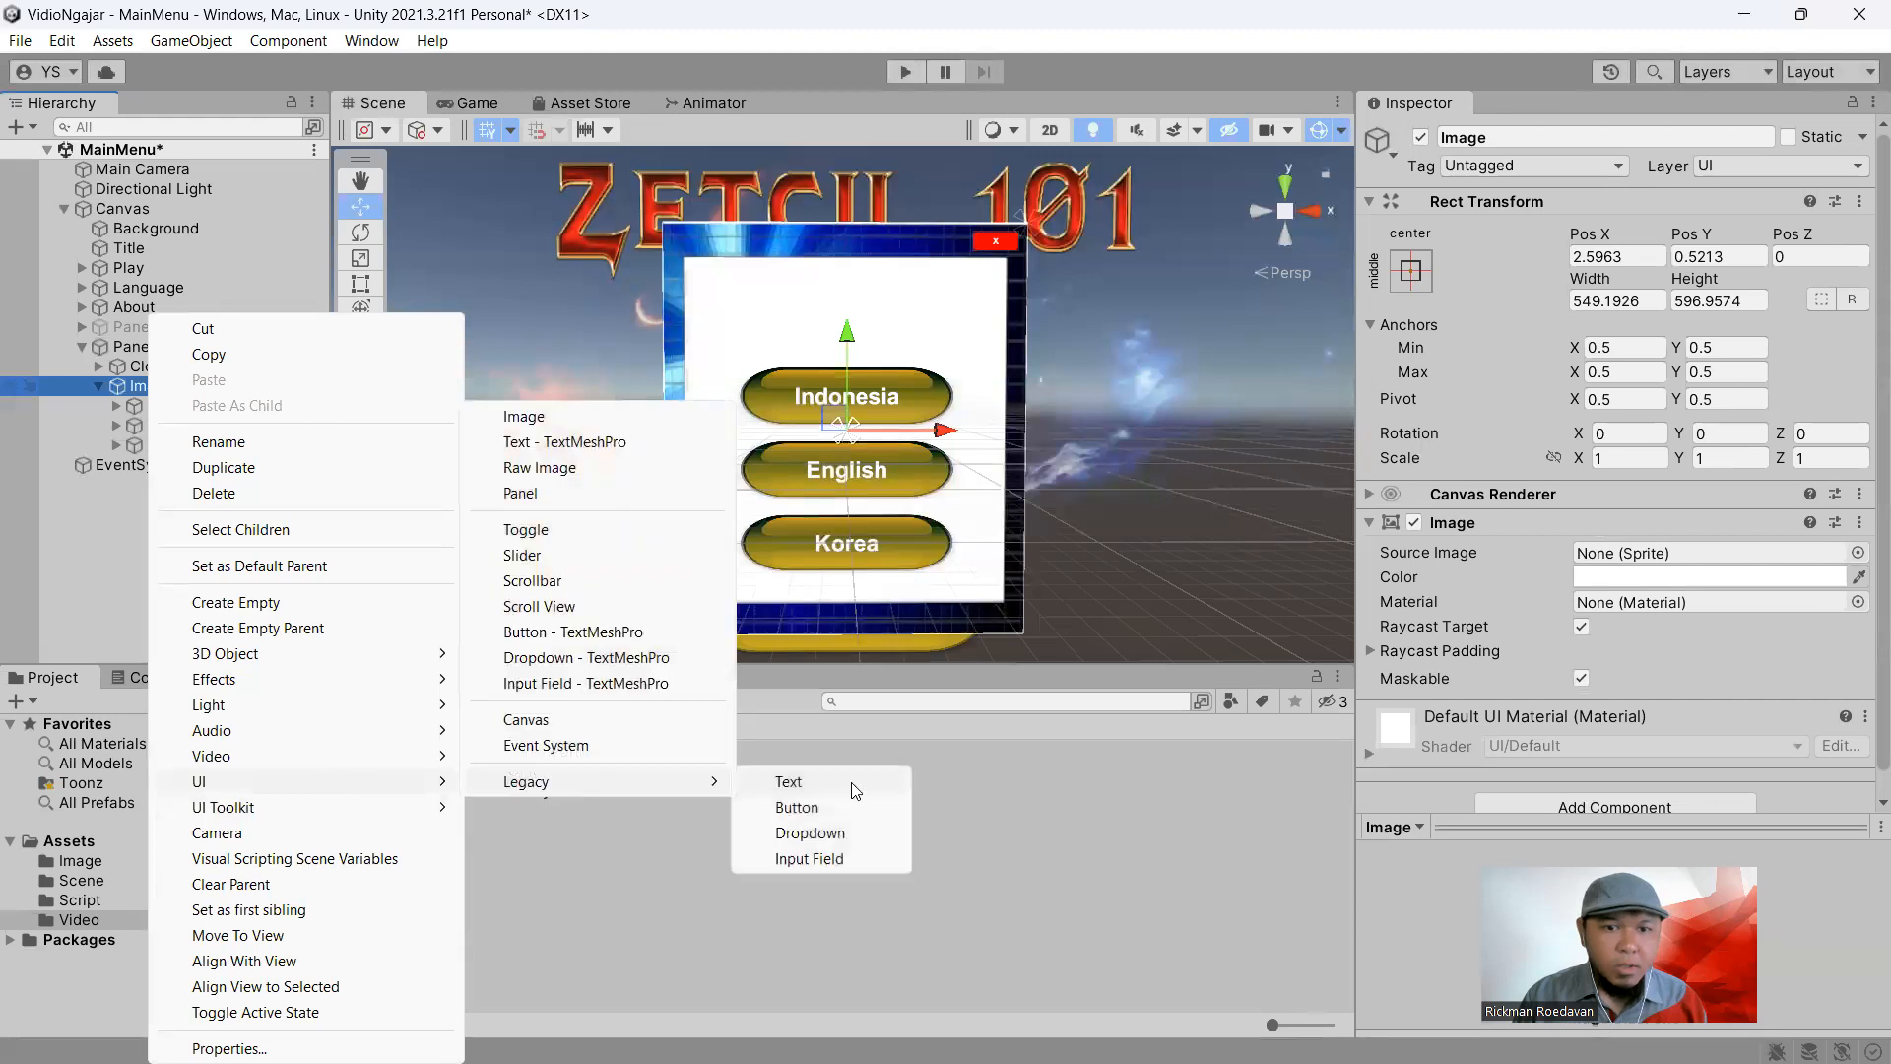
{"action": "left_click", "coordinate": [823, 788]}
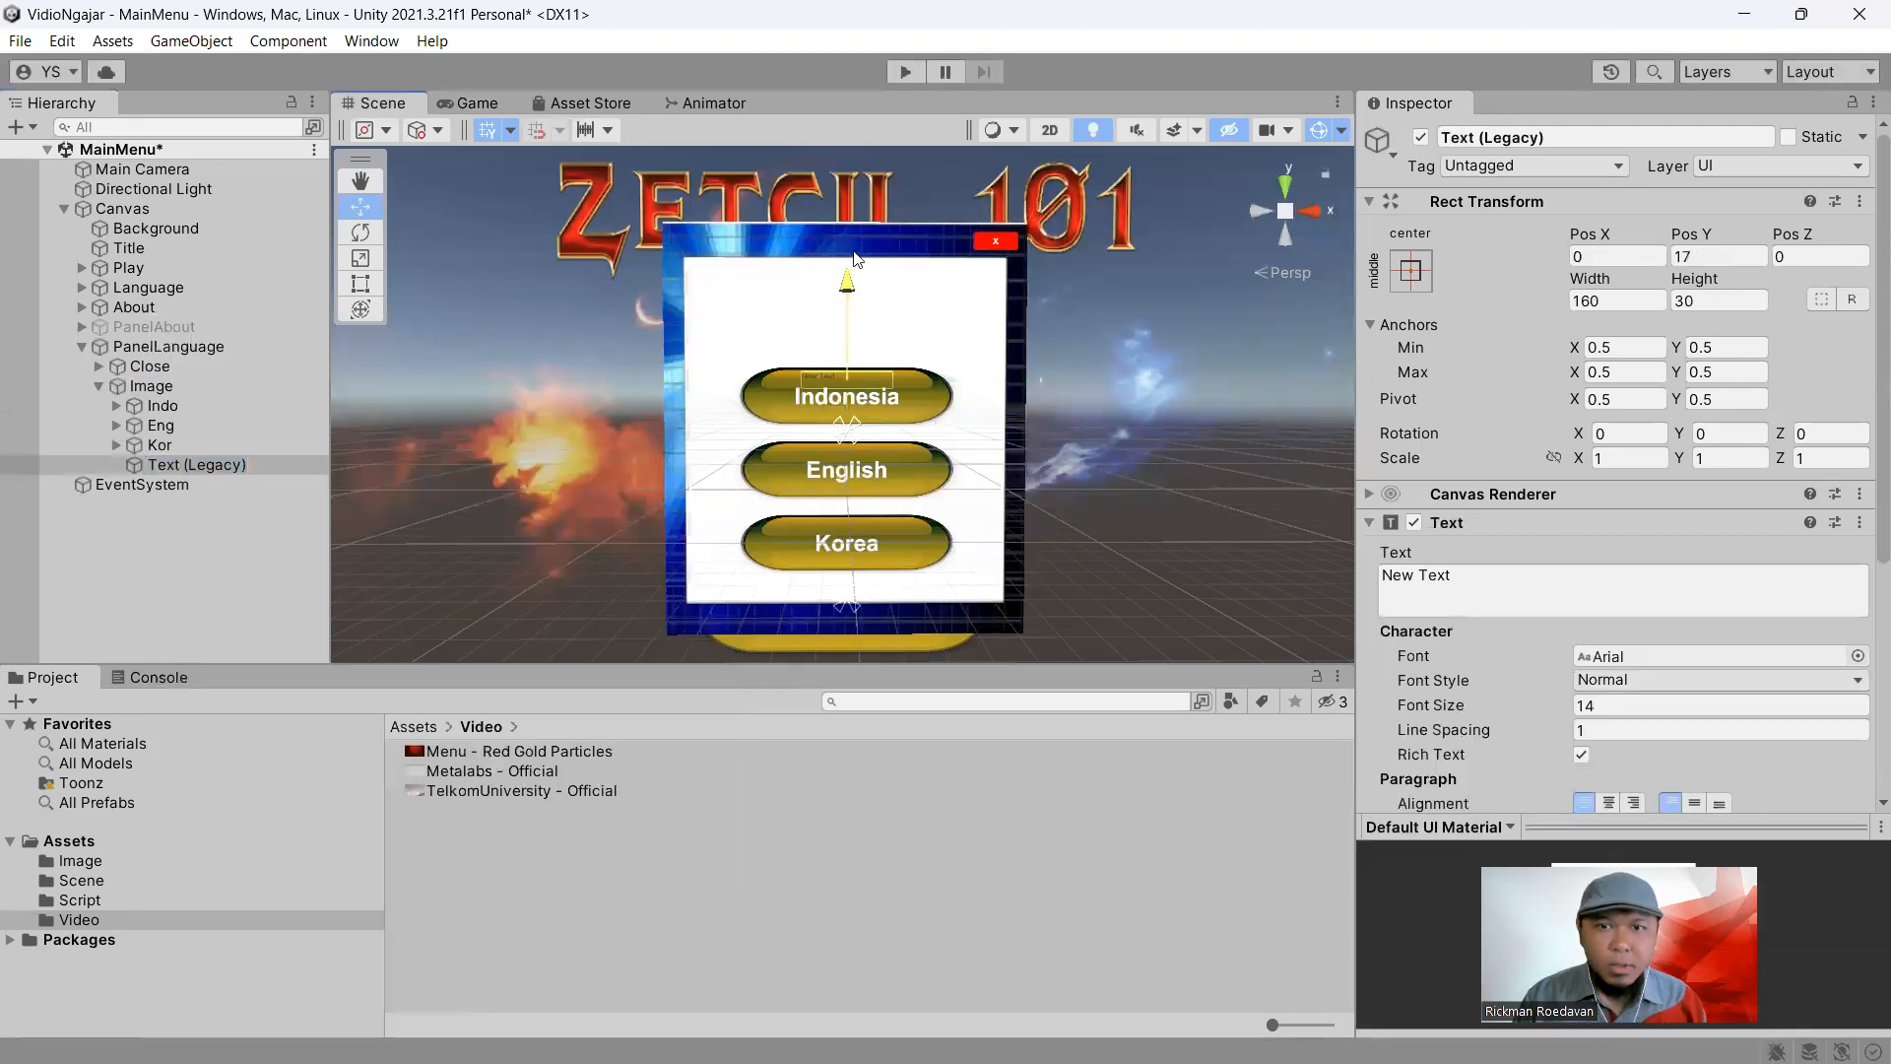
Set the new text to "Pengaturan Bahasa" in bold with font size 30
{"action": "left_click", "coordinate": [1540, 588]}
{"action": "type", "text": "Pengaturan Bahasa"}
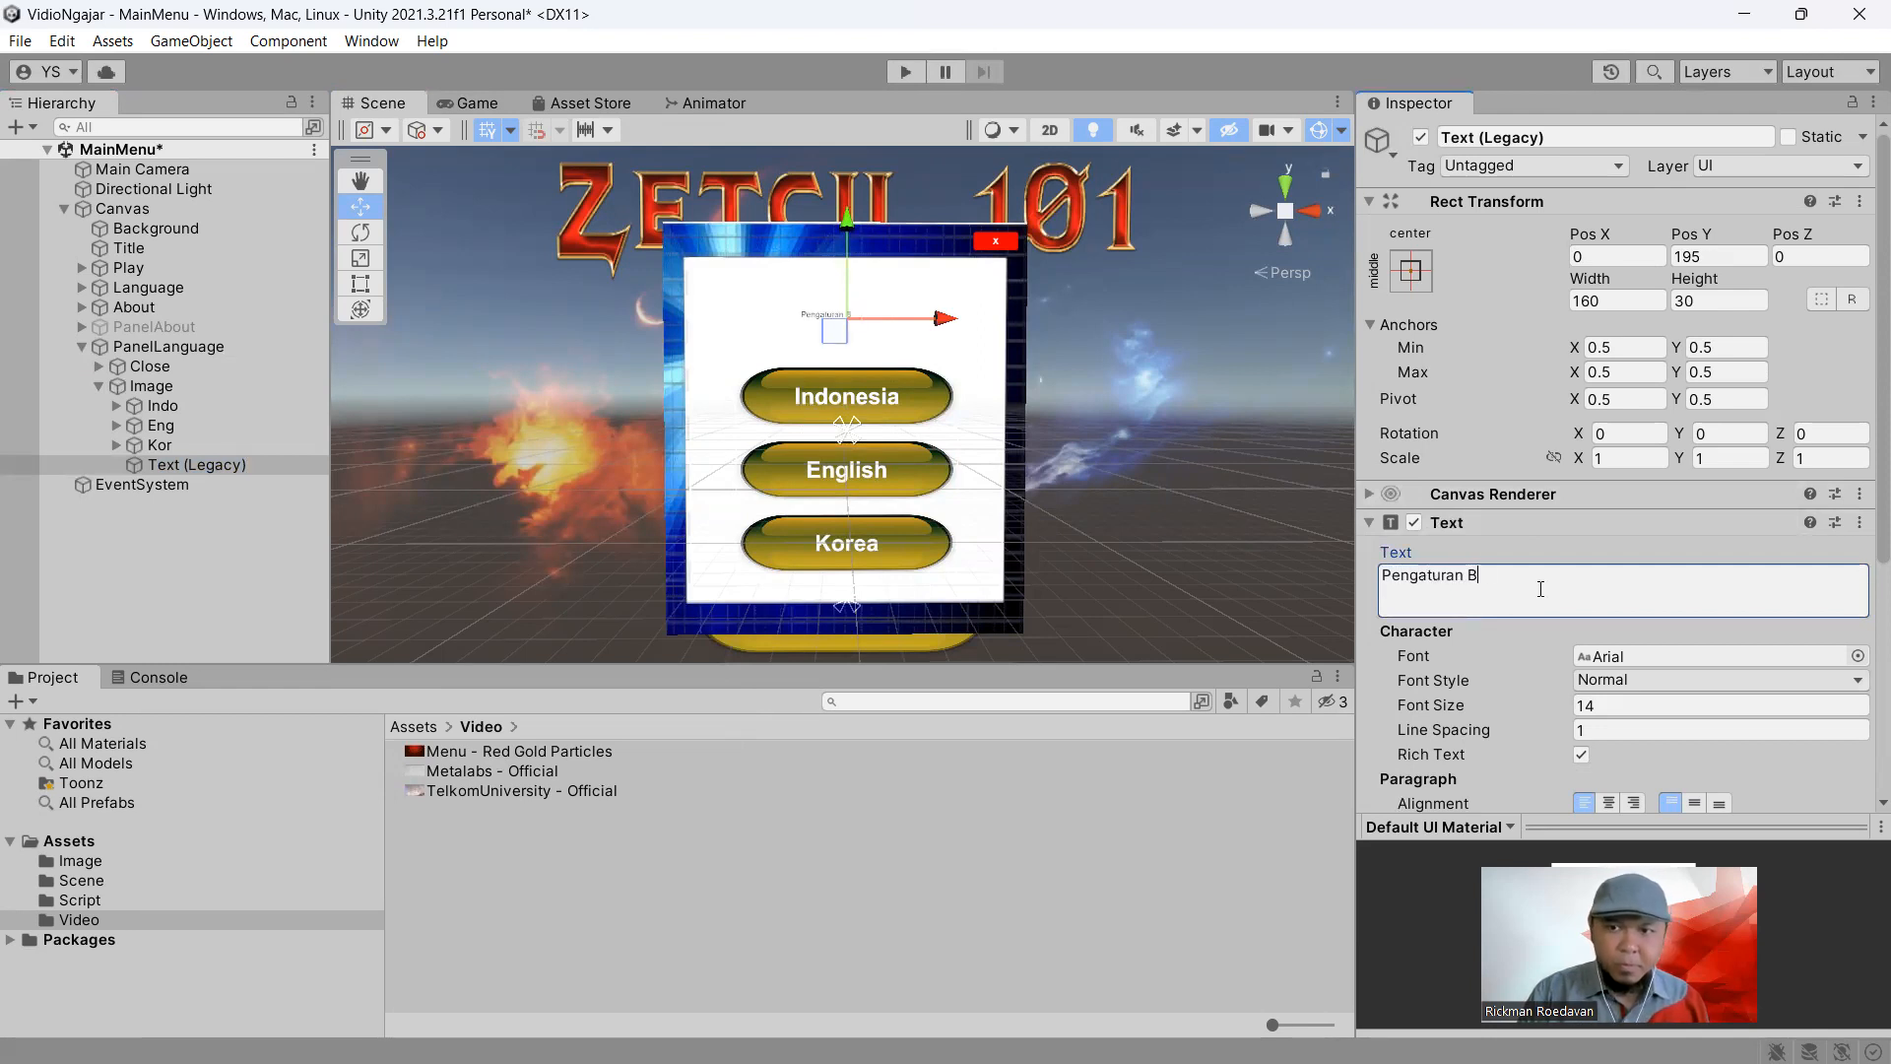
{"action": "left_click", "coordinate": [1636, 680]}
{"action": "left_click", "coordinate": [1647, 734]}
{"action": "left_click", "coordinate": [1641, 709]}
{"action": "type", "text": "30"}
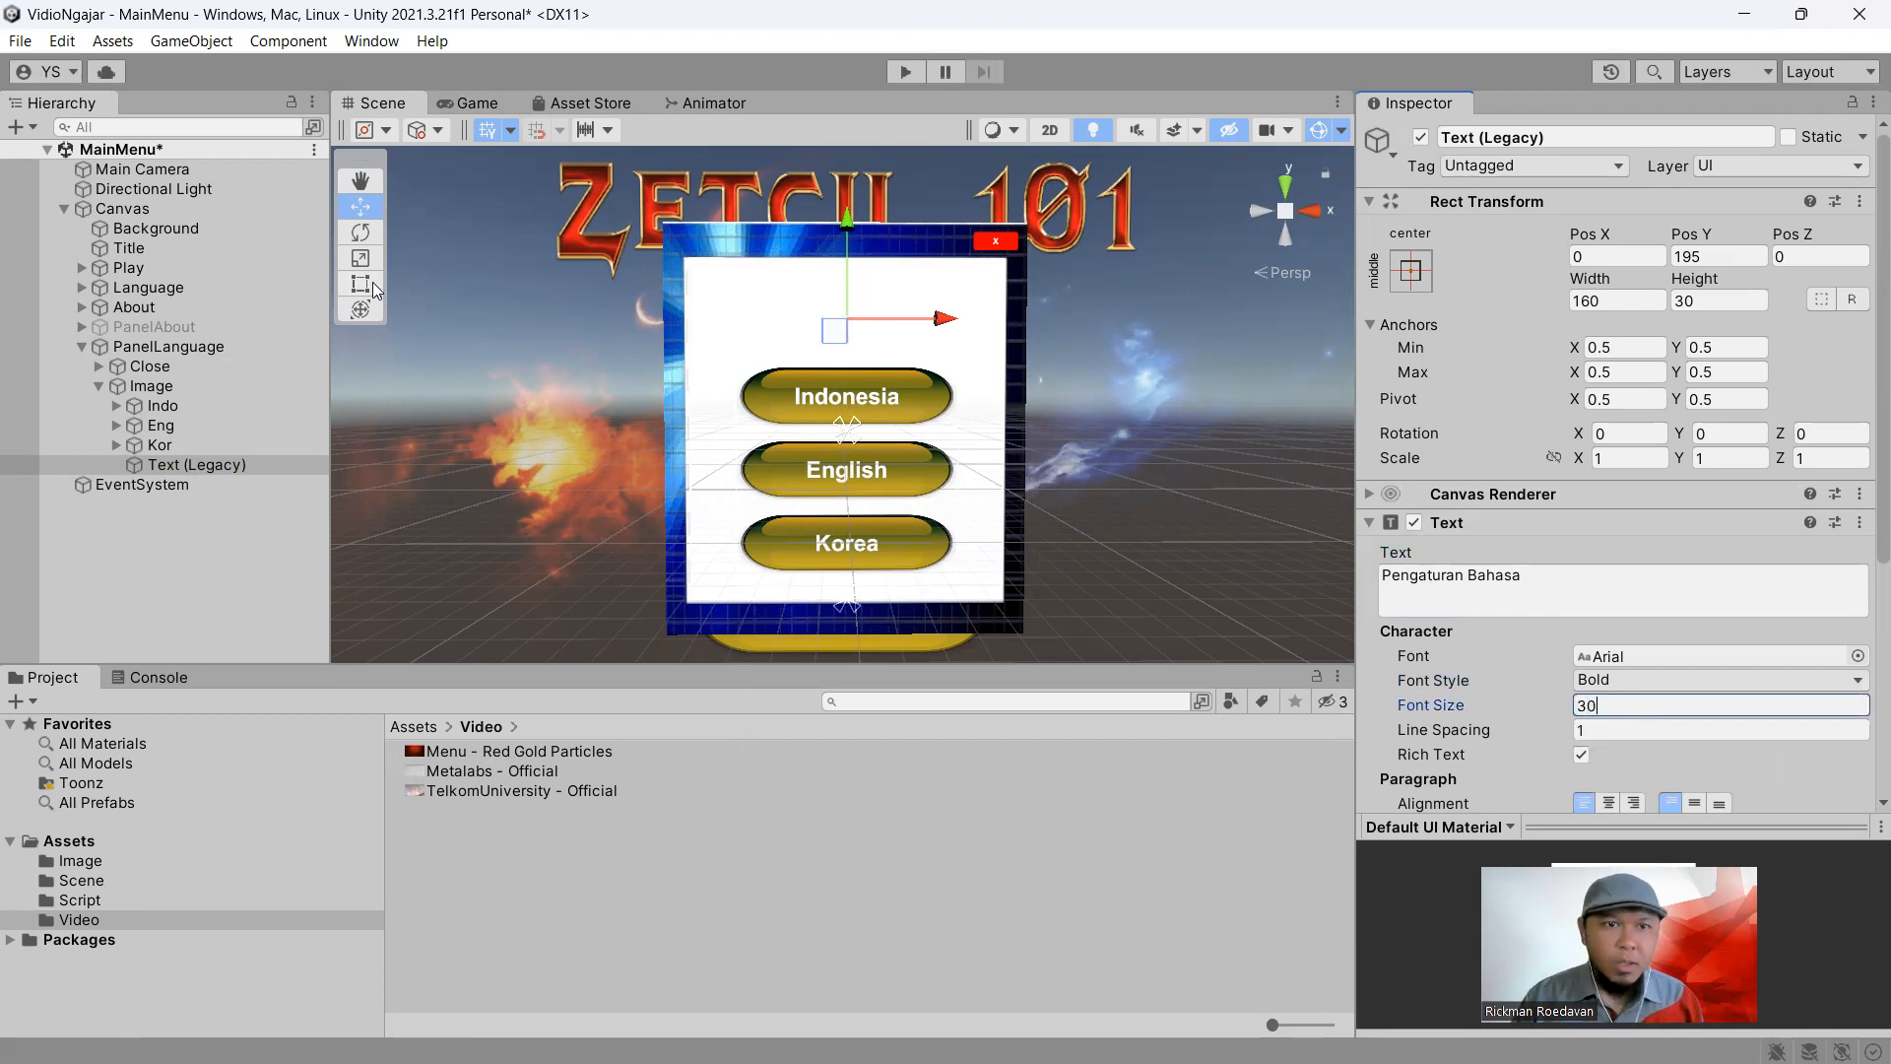
Resize the heading's text box to about 527 by 123 so it spans the white area above the Indonesia button
{"action": "left_click", "coordinate": [362, 285]}
{"action": "left_click_drag", "start_coordinate": [801, 310], "coordinate": [696, 266]}
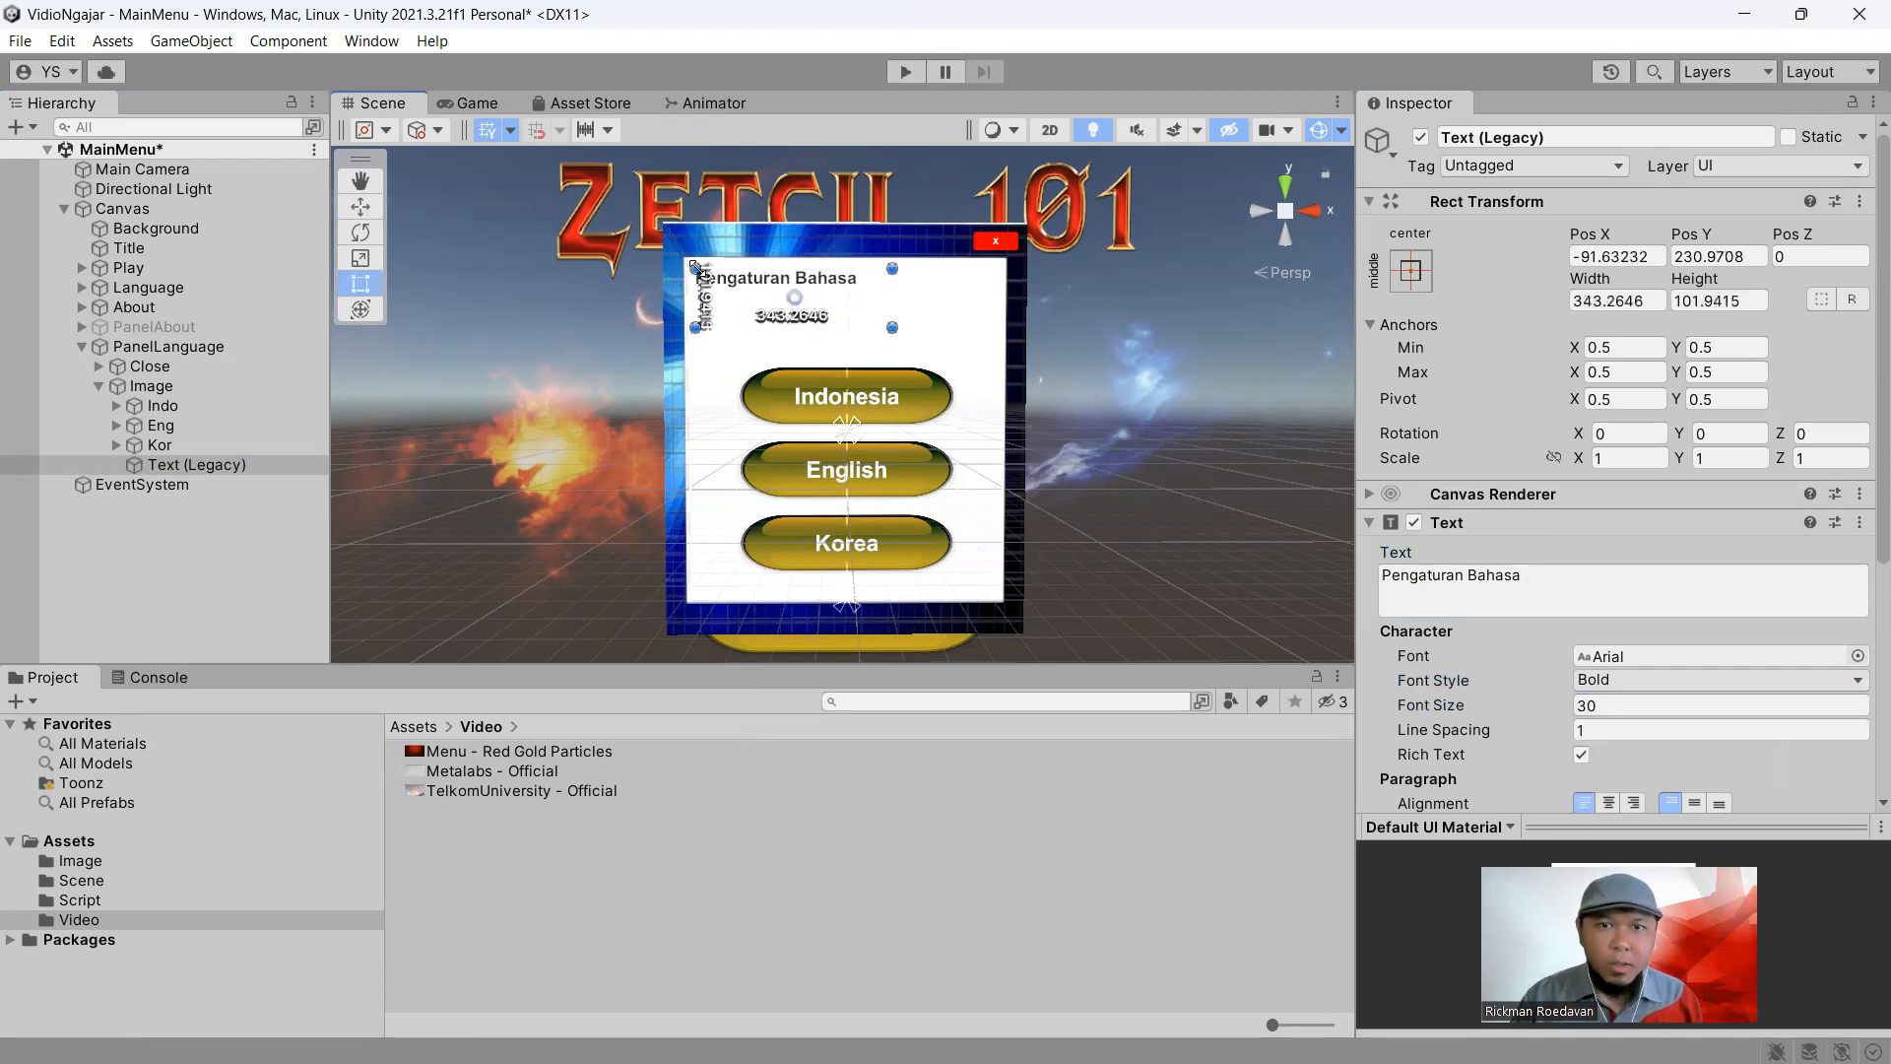
{"action": "left_click_drag", "start_coordinate": [893, 327], "coordinate": [997, 340]}
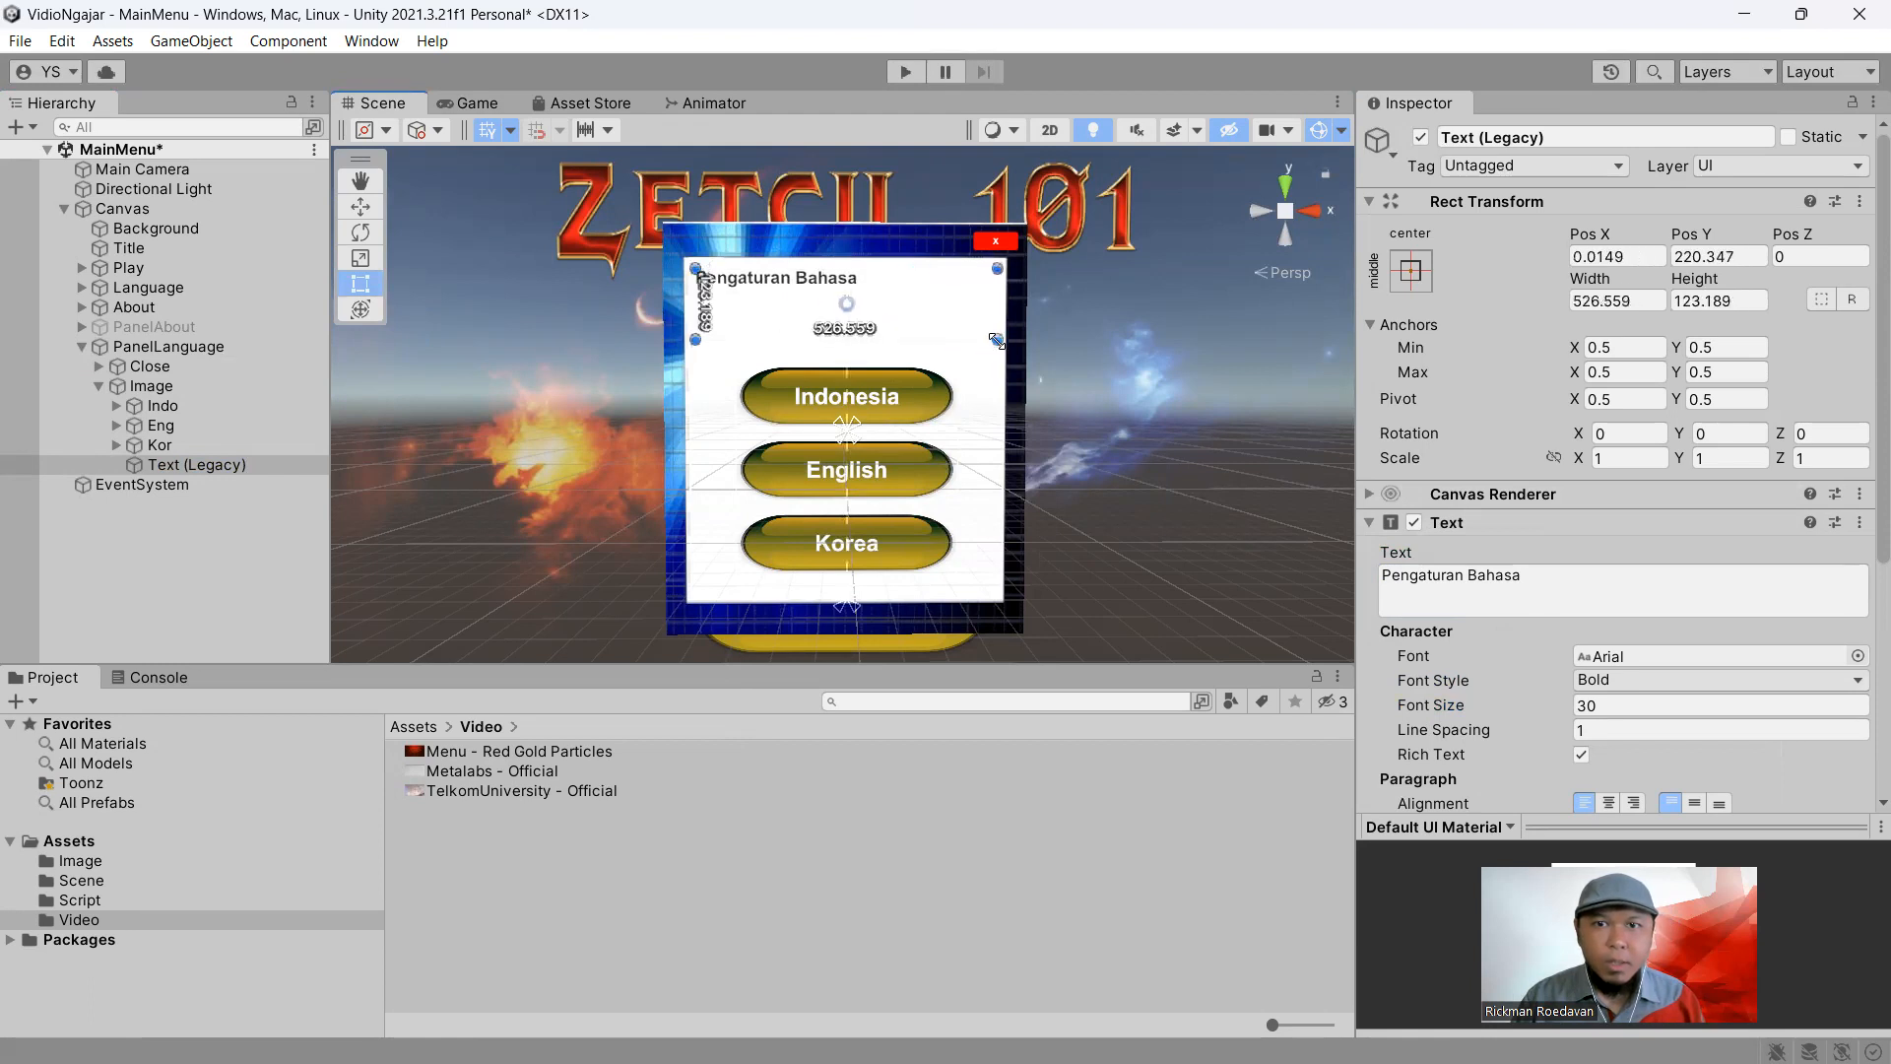
Centre the heading text horizontally and vertically in its box, and set its font size to 40
{"action": "scroll", "coordinate": [1702, 690], "scroll_direction": "down", "scroll_amount": 3}
{"action": "left_click", "coordinate": [1609, 604]}
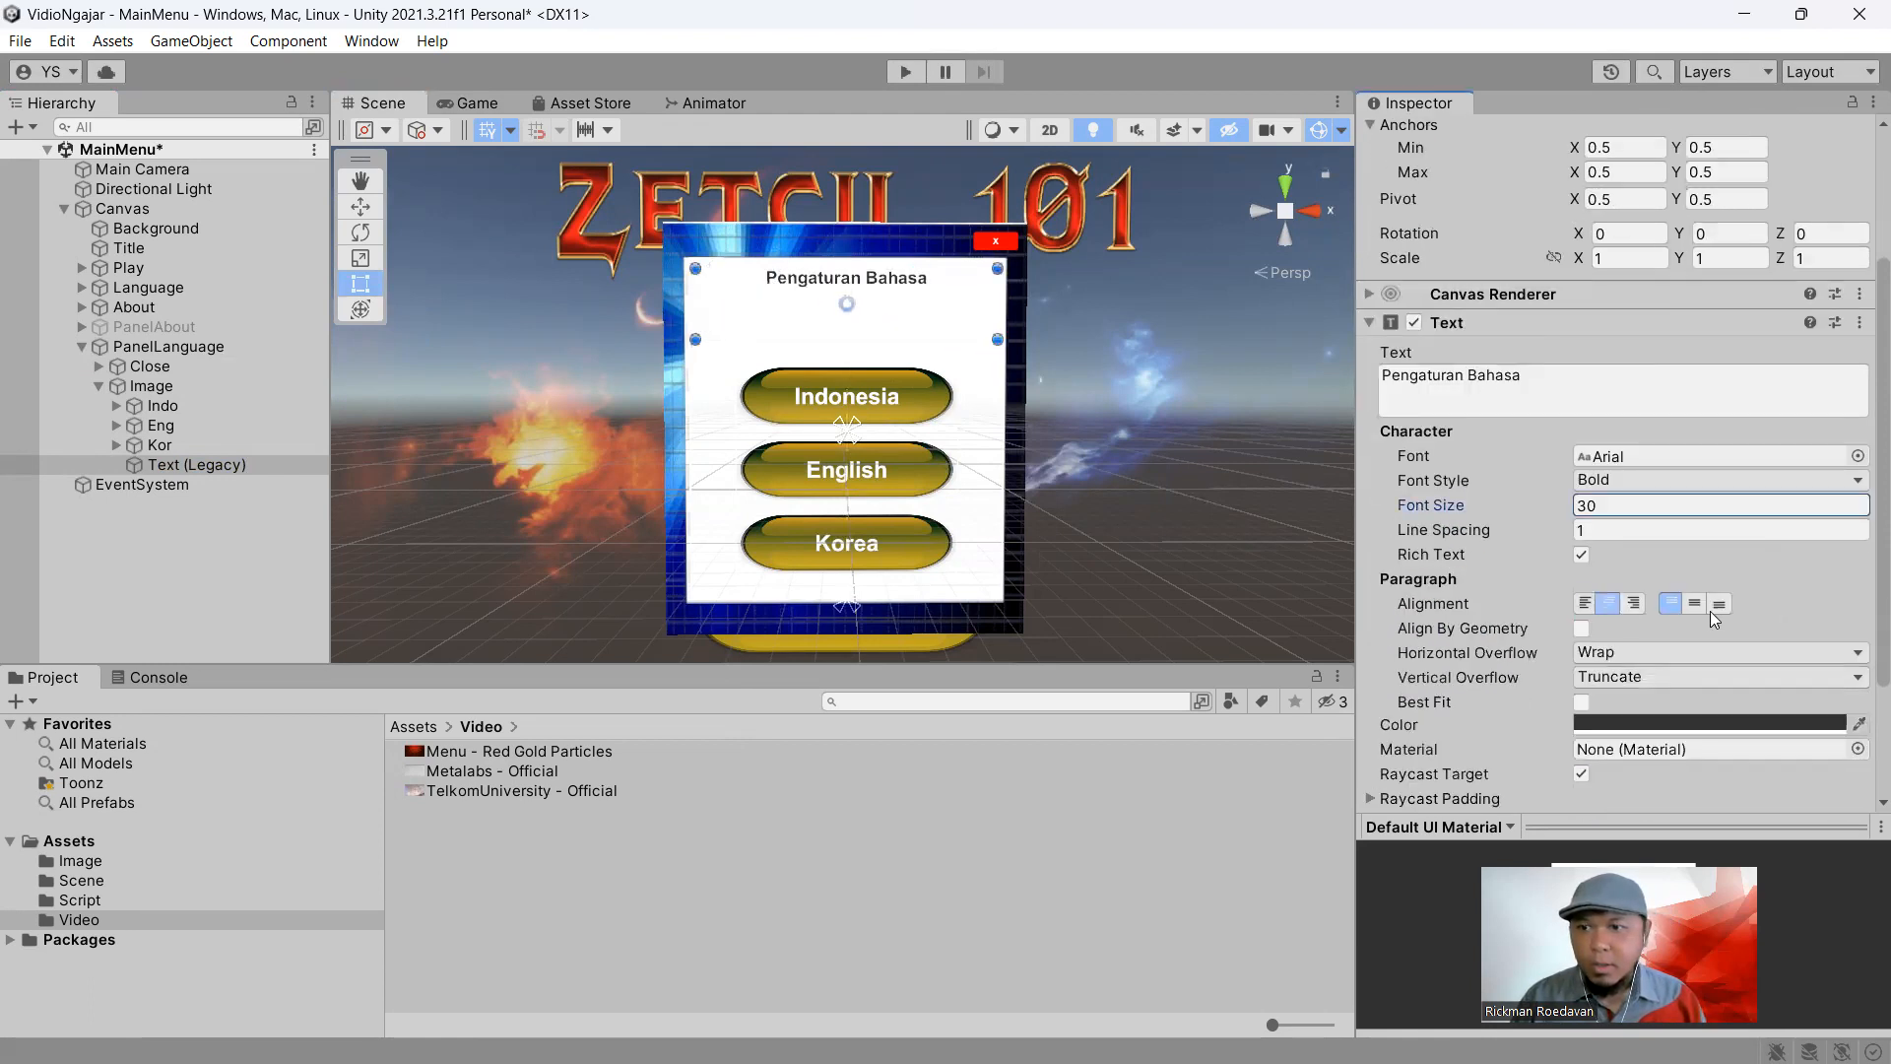
{"action": "left_click", "coordinate": [1694, 603]}
{"action": "double_click", "coordinate": [1620, 498]}
{"action": "type", "text": "60"}
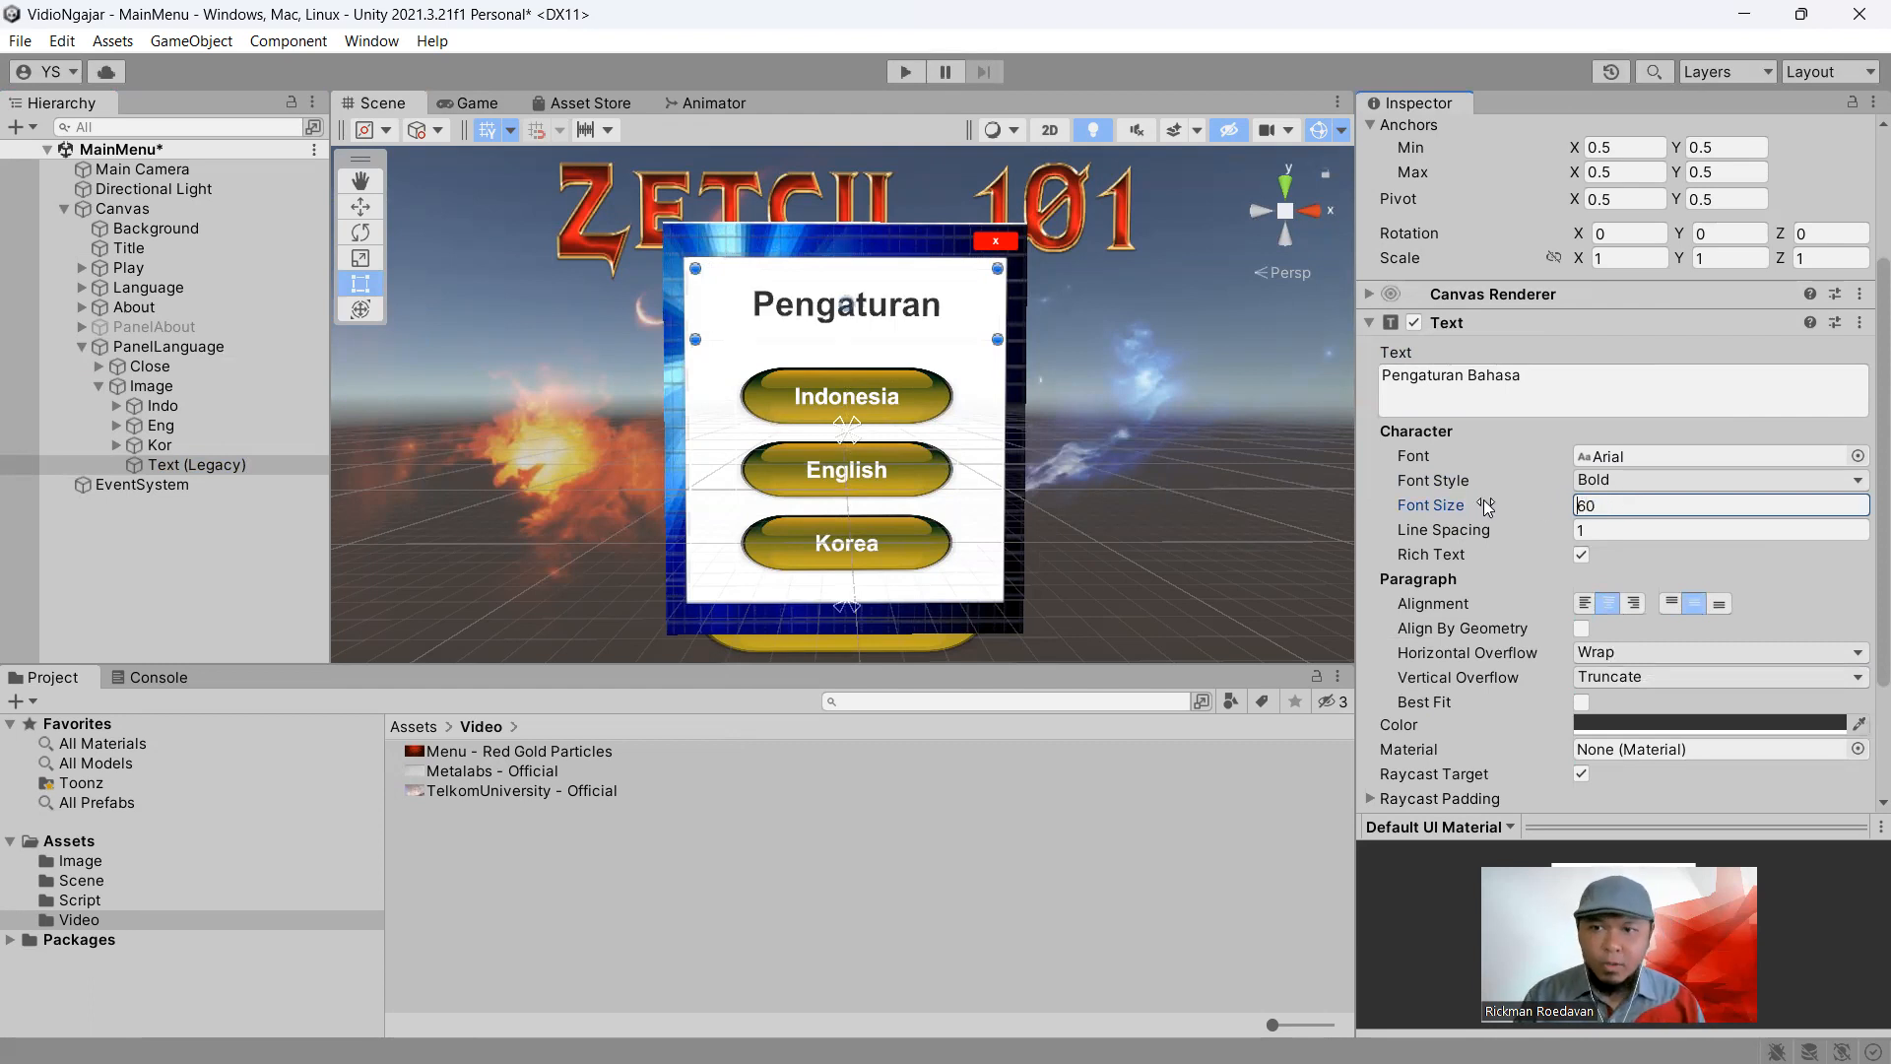
{"action": "double_click", "coordinate": [1619, 500]}
{"action": "type", "text": "4"}
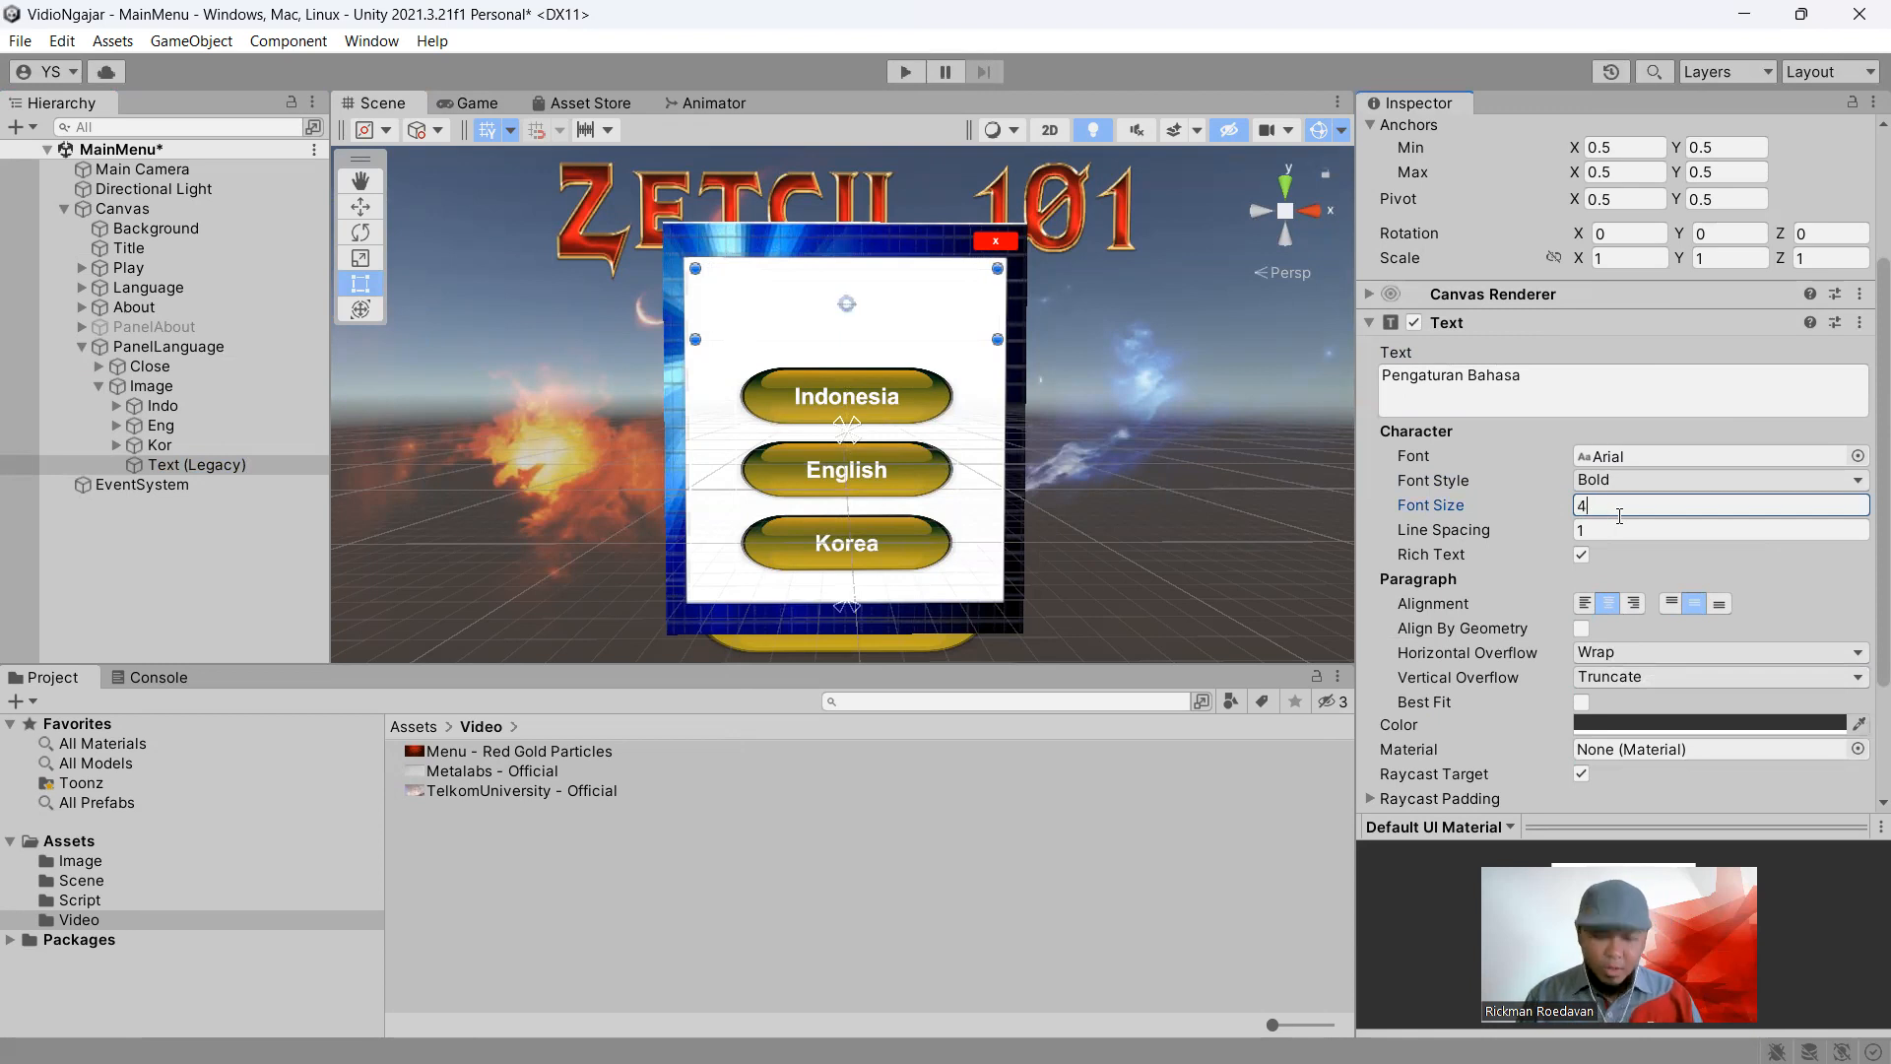
{"action": "type", "text": "0"}
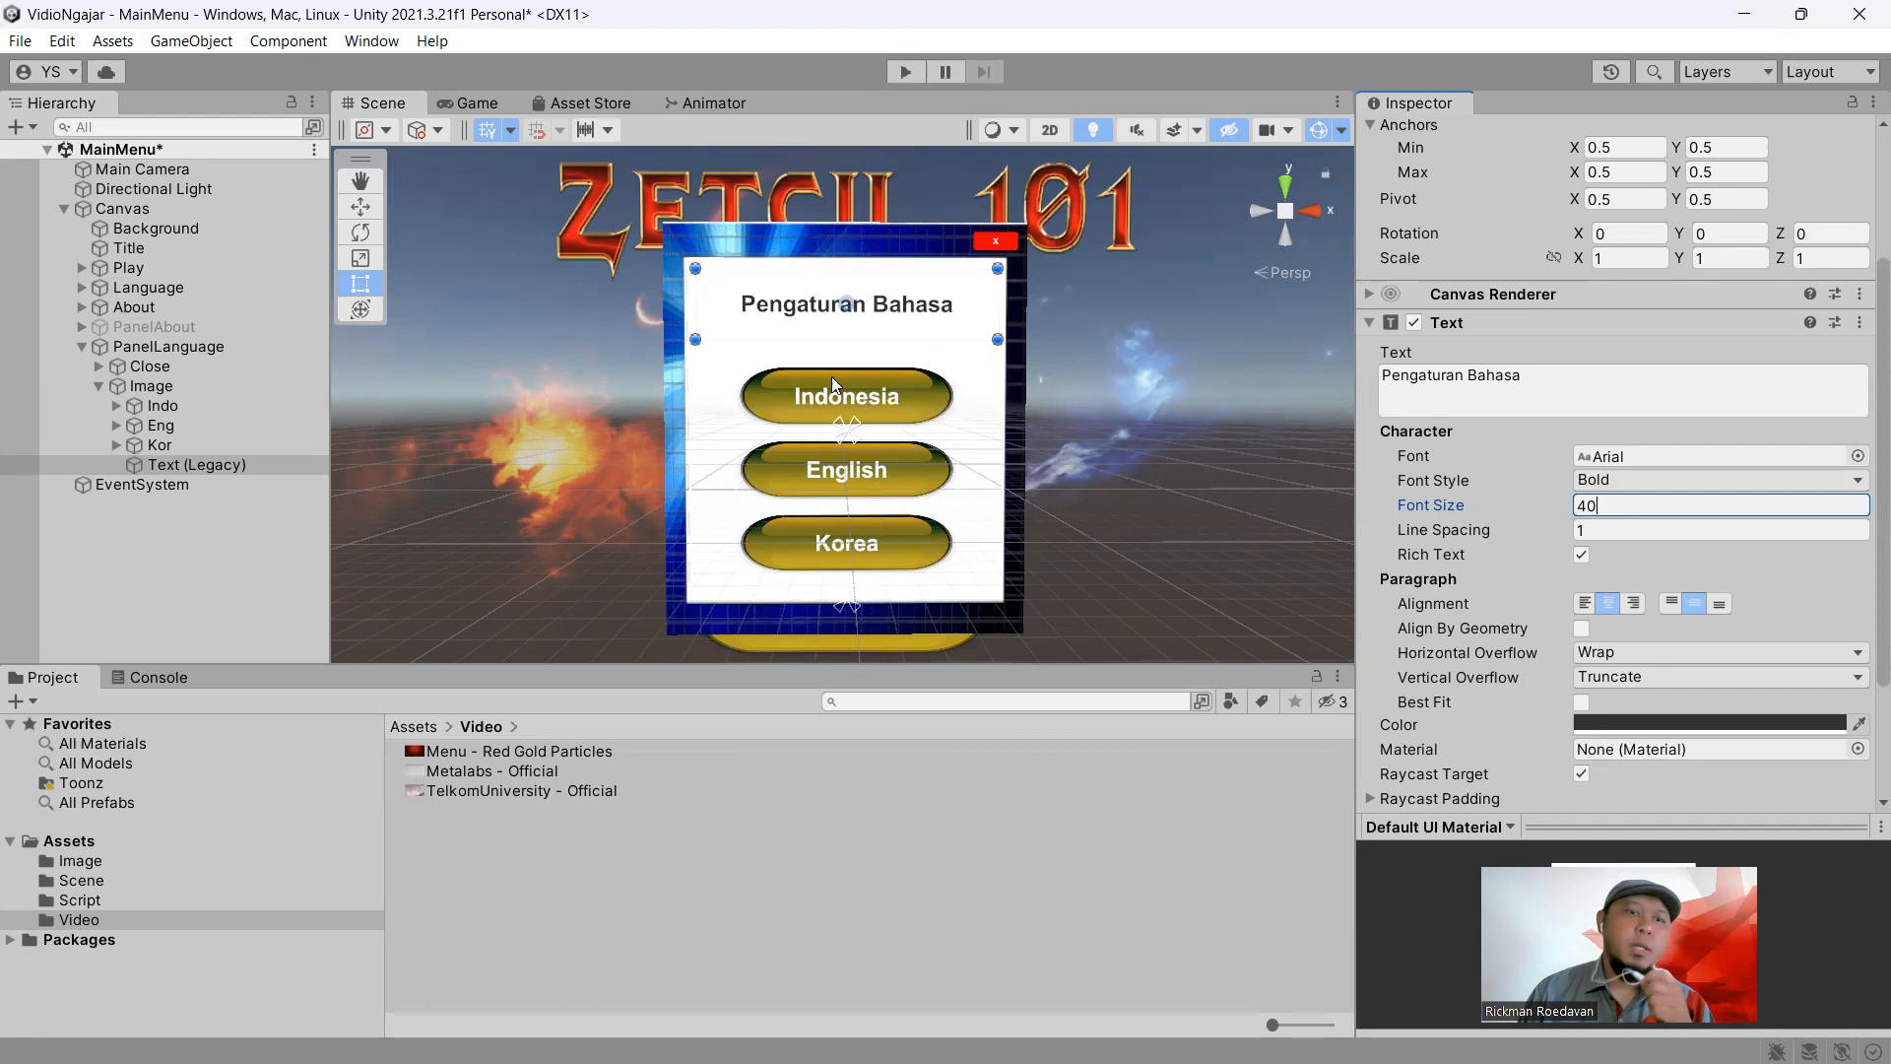
Deactivate PanelLanguage and select the menu's Background object
{"action": "left_click", "coordinate": [275, 346]}
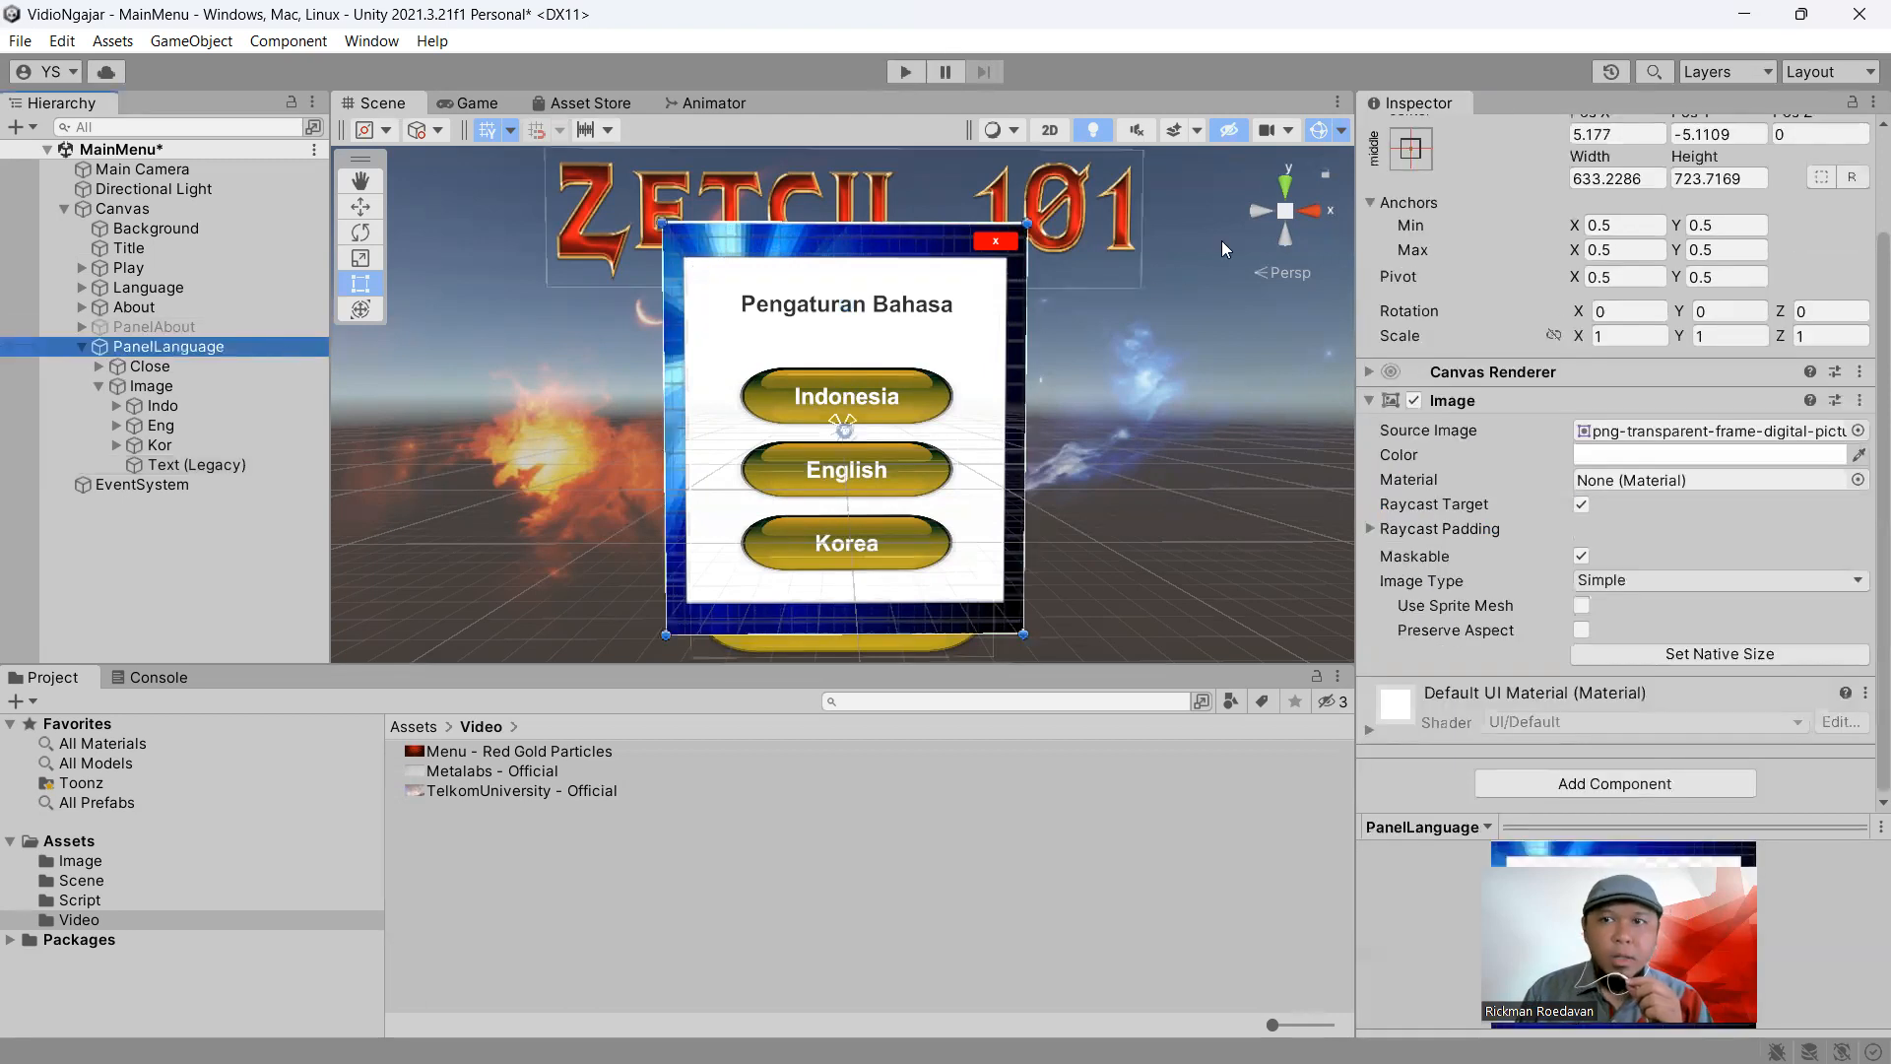
{"action": "scroll", "coordinate": [1391, 250], "scroll_direction": "up", "scroll_amount": 3}
{"action": "left_click", "coordinate": [1421, 137]}
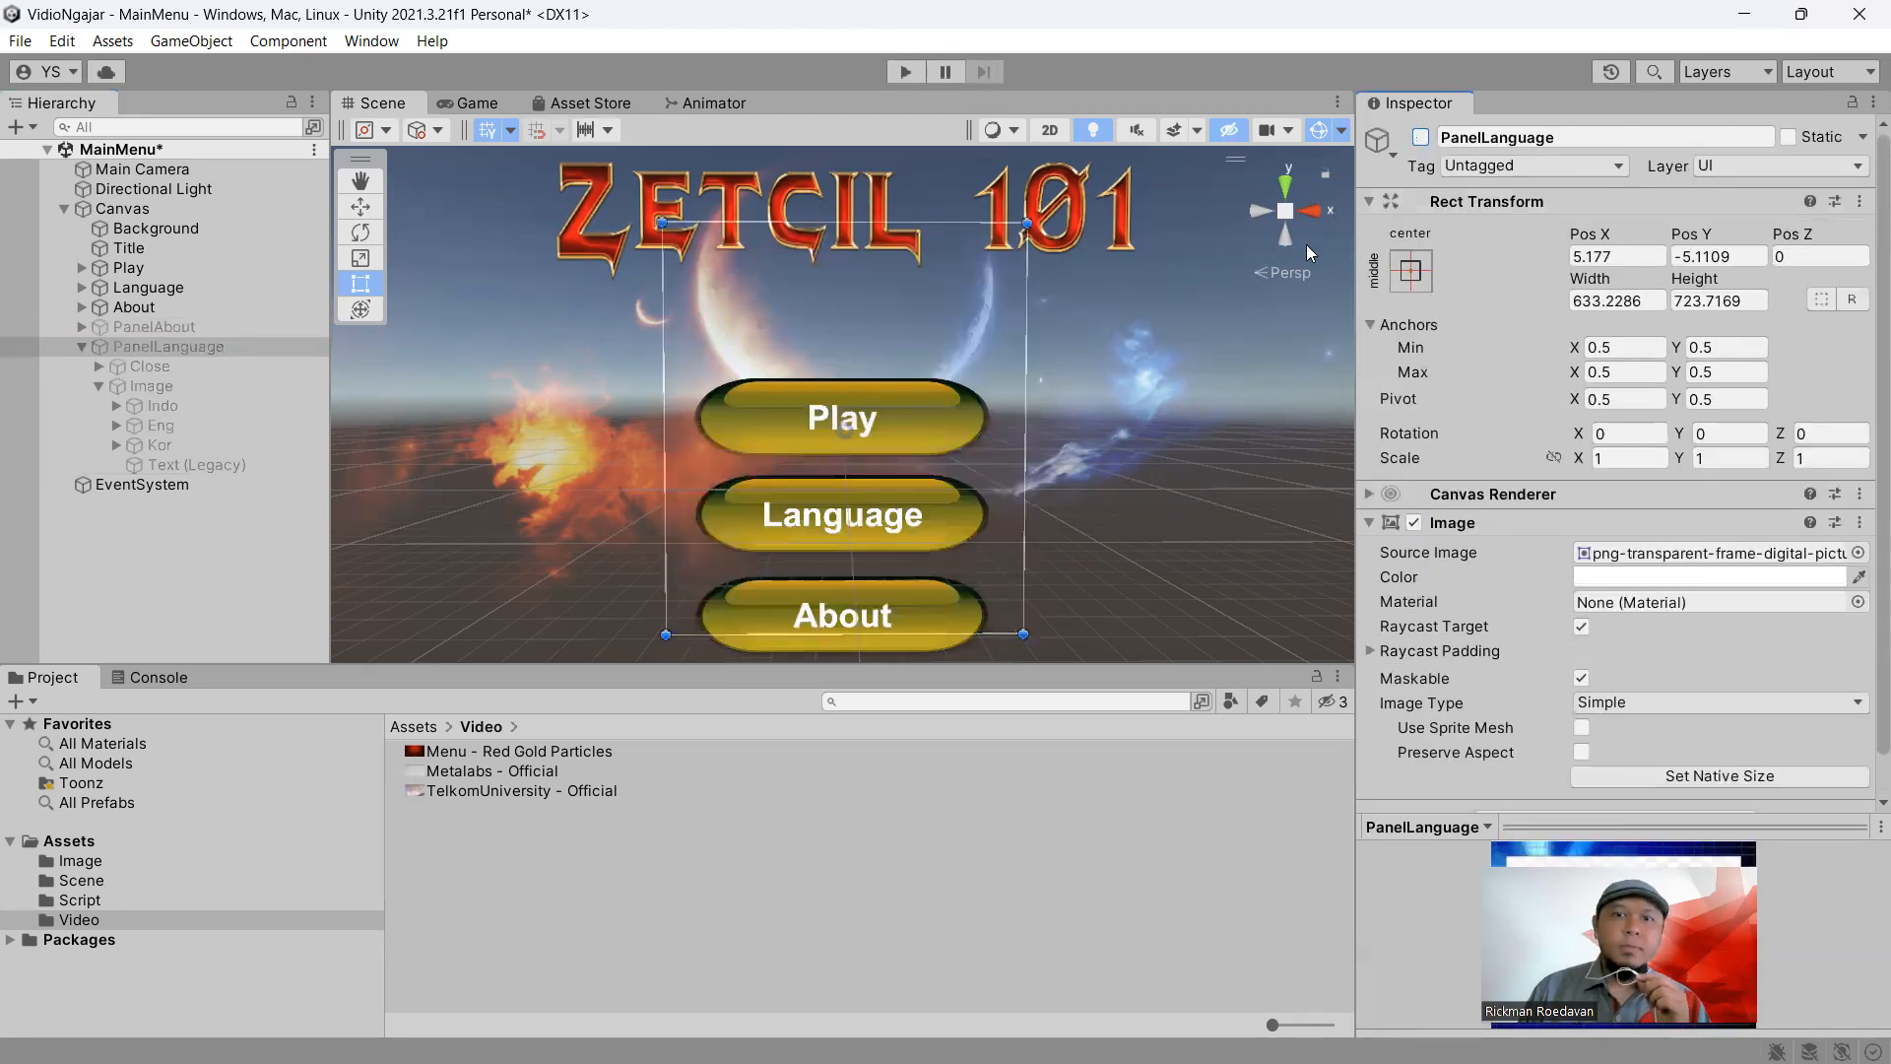
{"action": "left_click", "coordinate": [1097, 483]}
{"action": "key", "text": "f"}
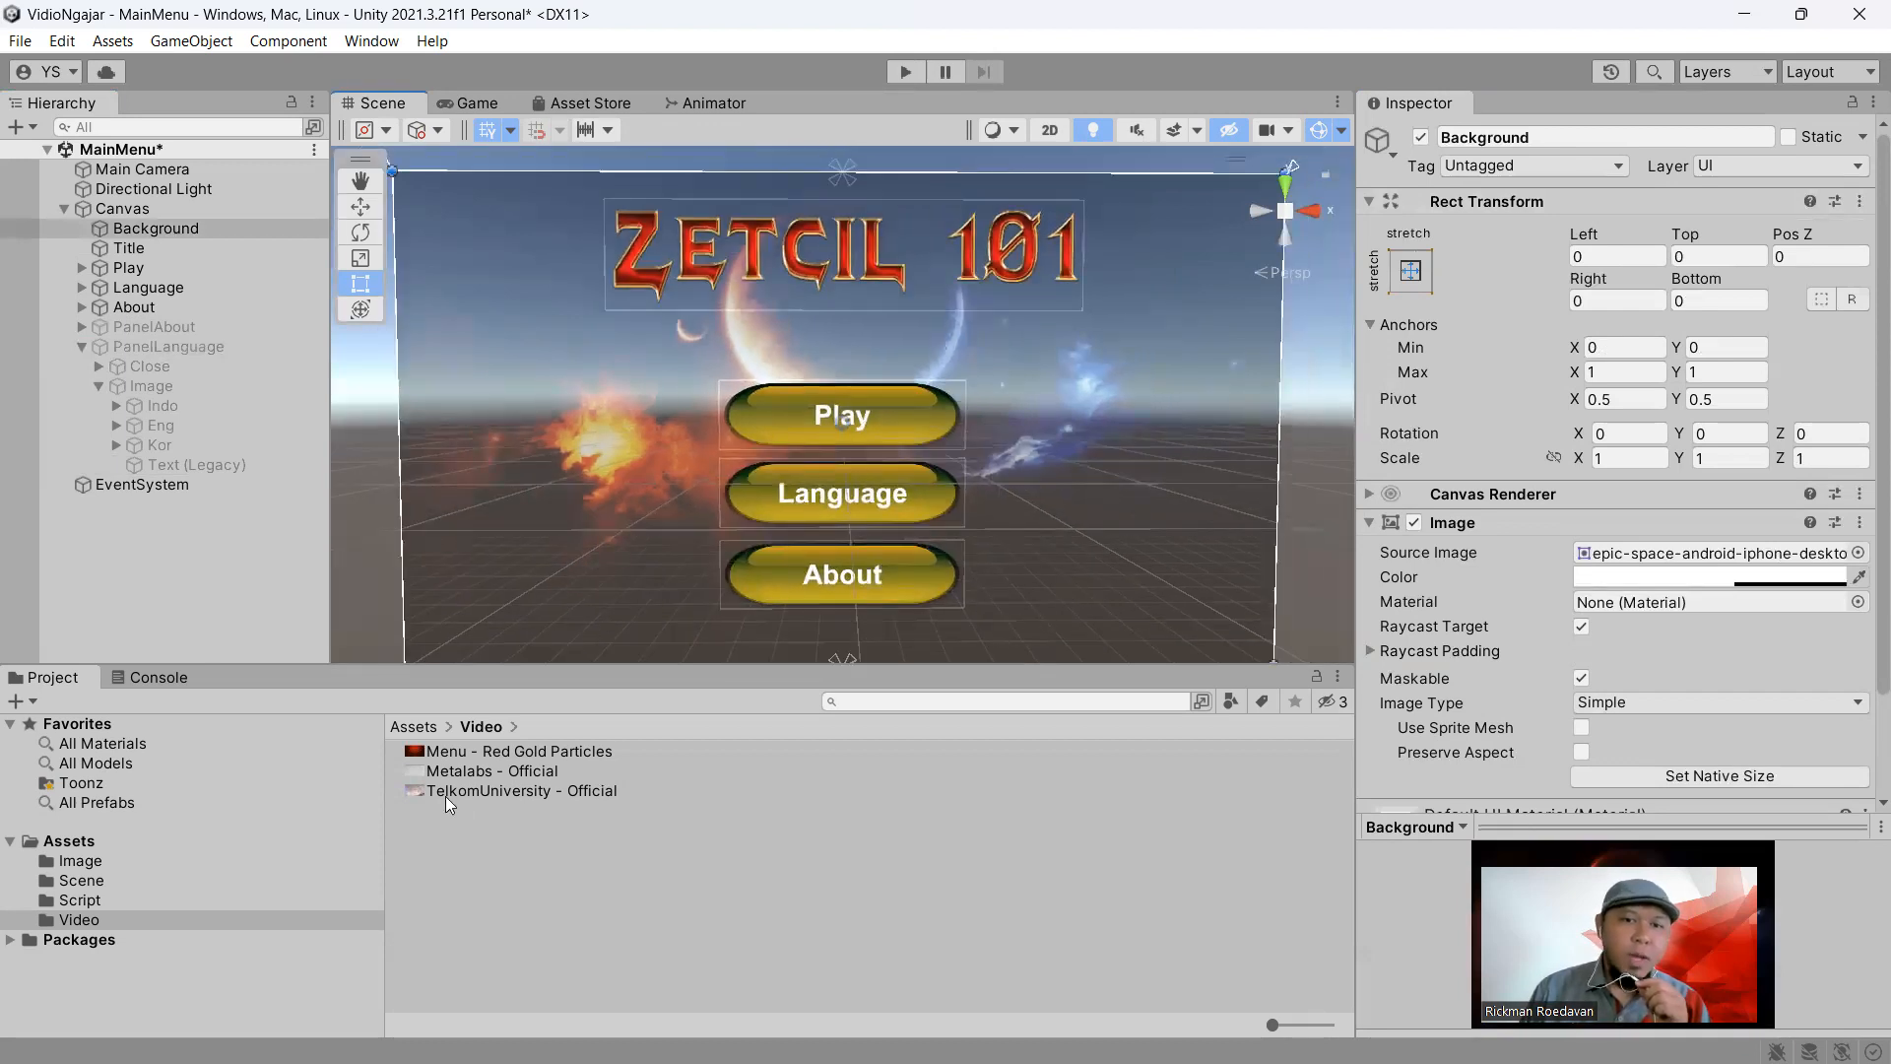
Open the project's Script folder and switch to the Zetcil 101 Google Docs document in Edge
{"action": "left_click", "coordinate": [83, 900]}
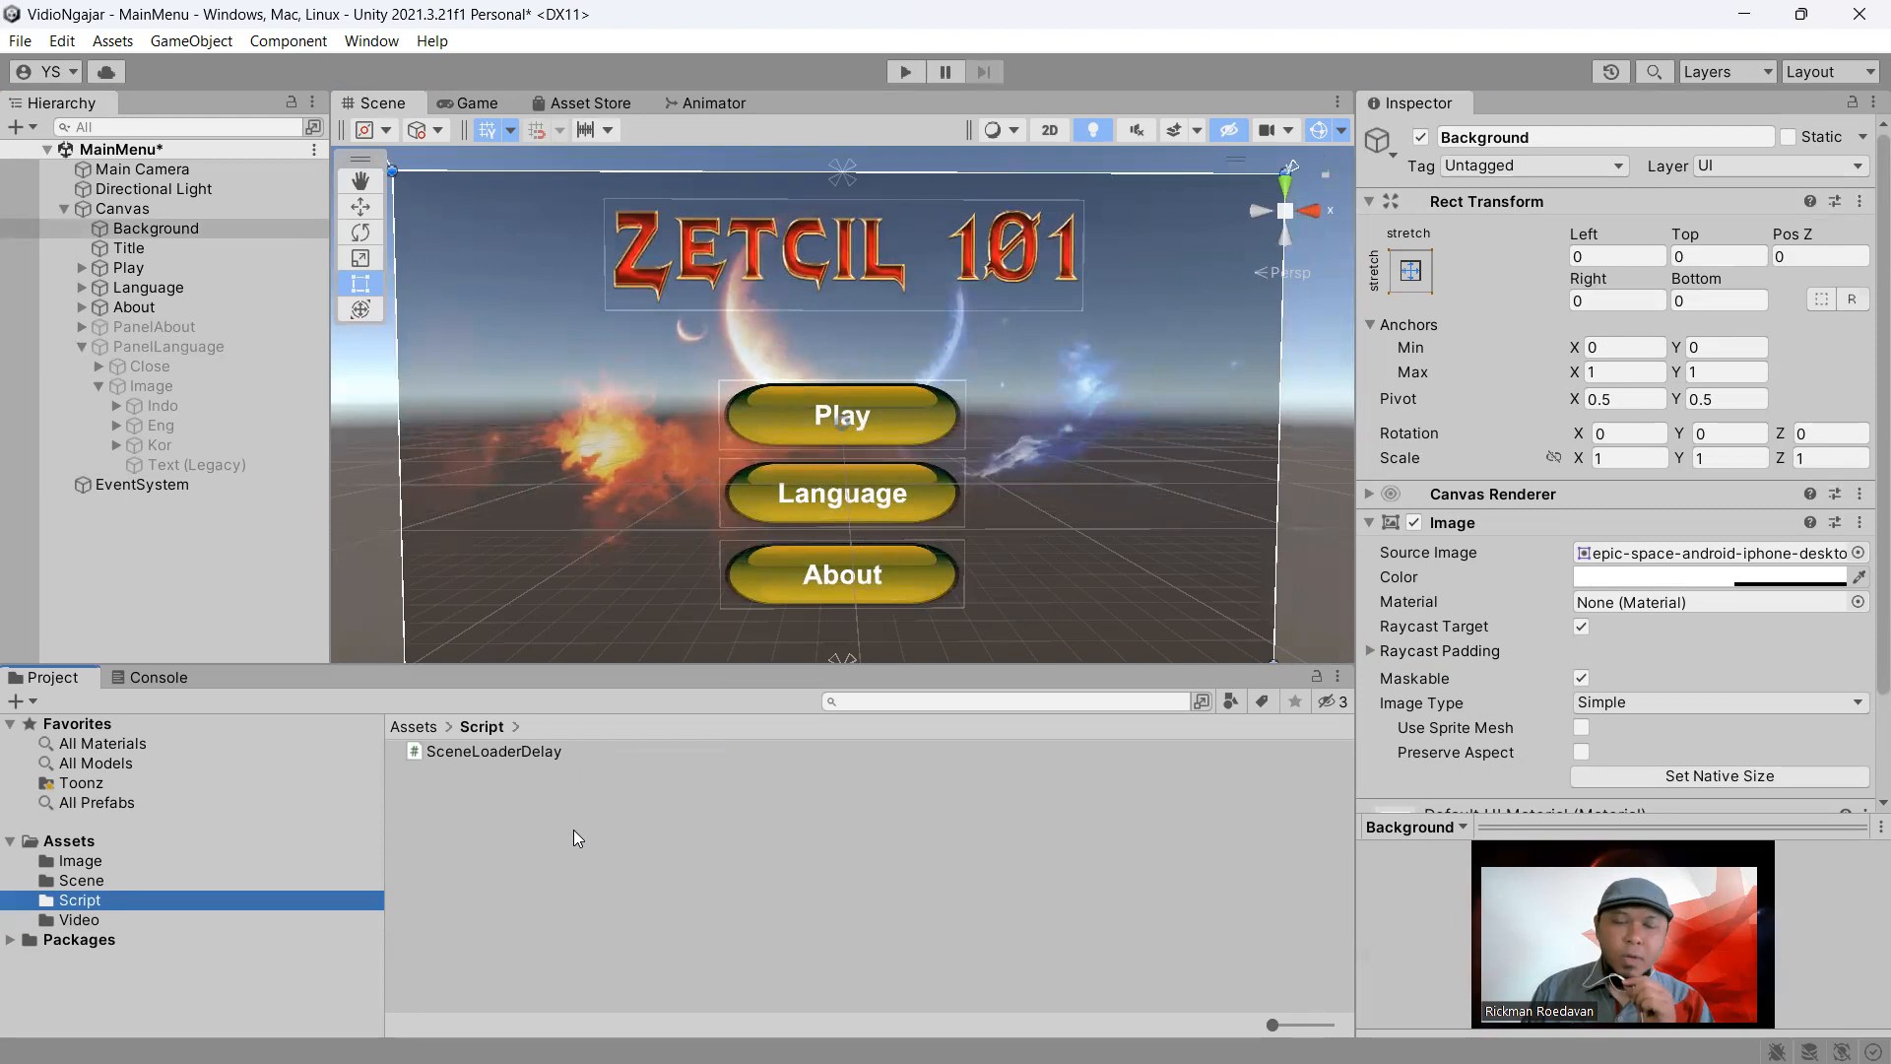
{"action": "mouse_move", "coordinate": [1003, 1058]}
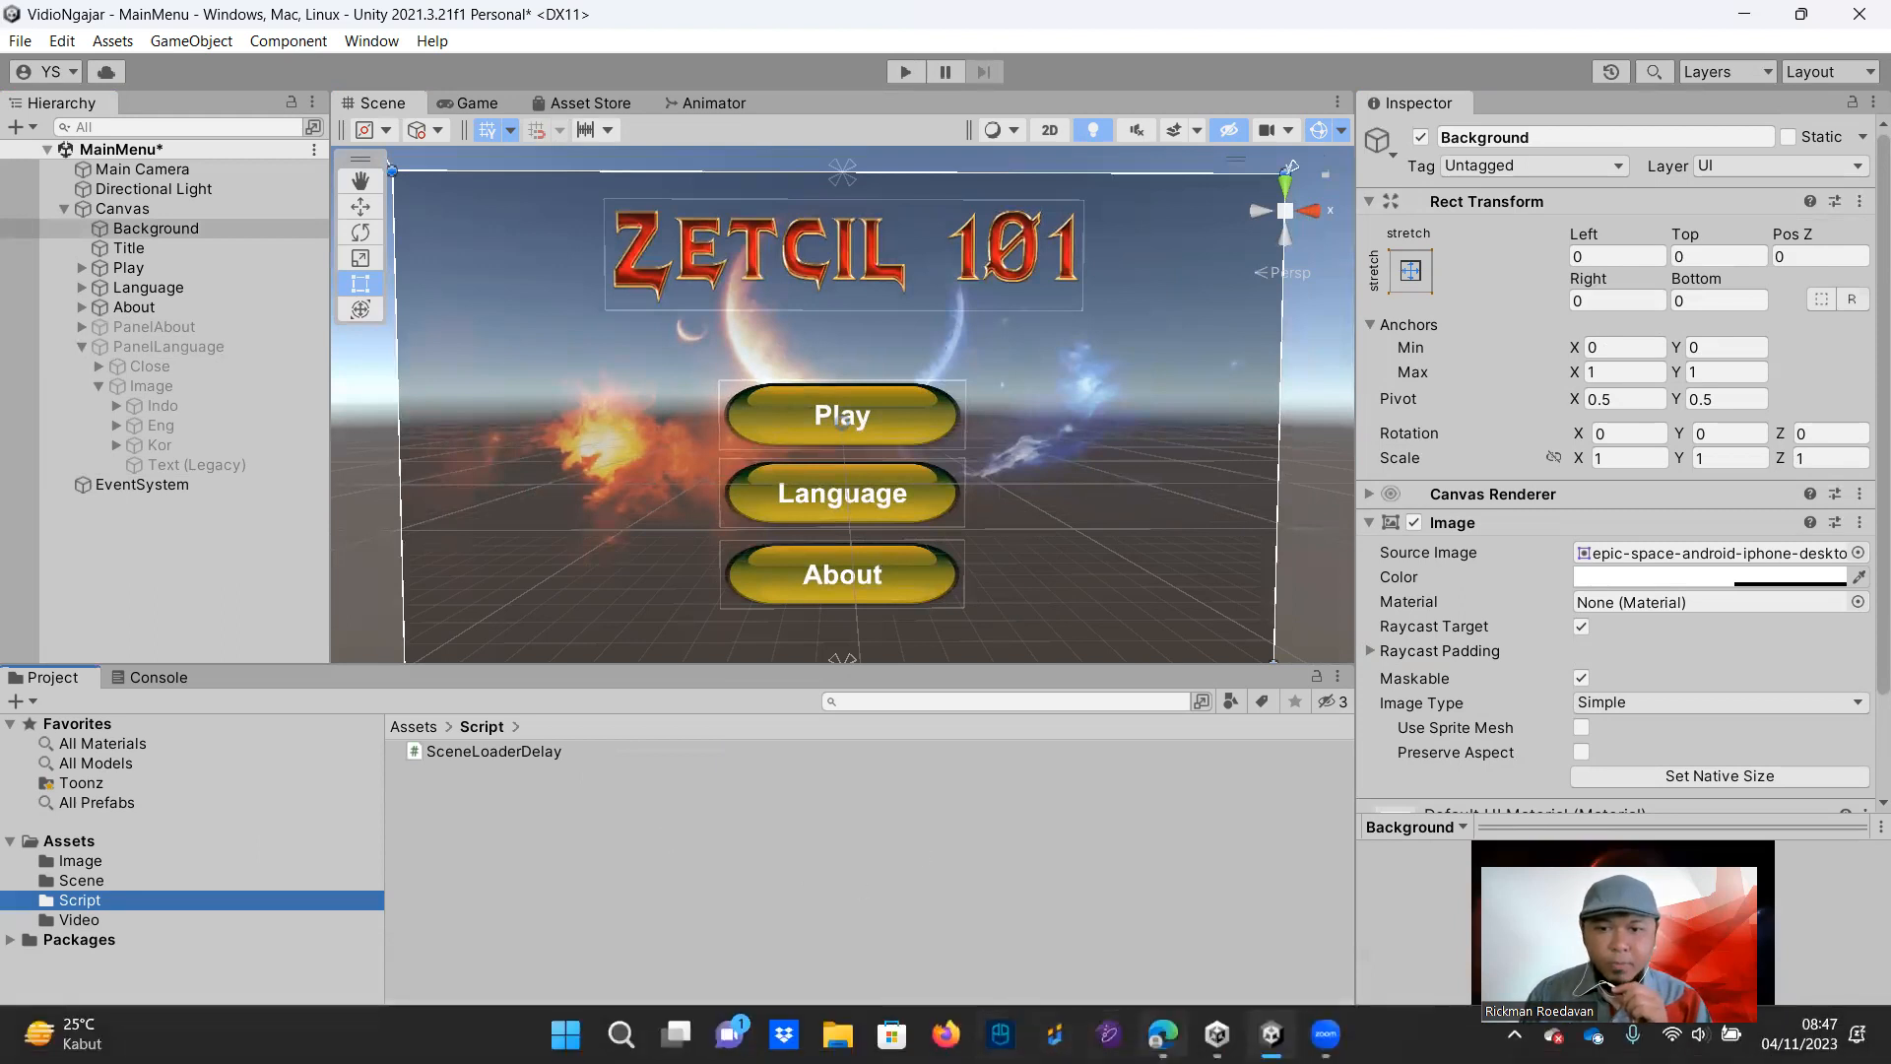
{"action": "left_click", "coordinate": [1162, 1034]}
{"action": "left_click", "coordinate": [605, 17]}
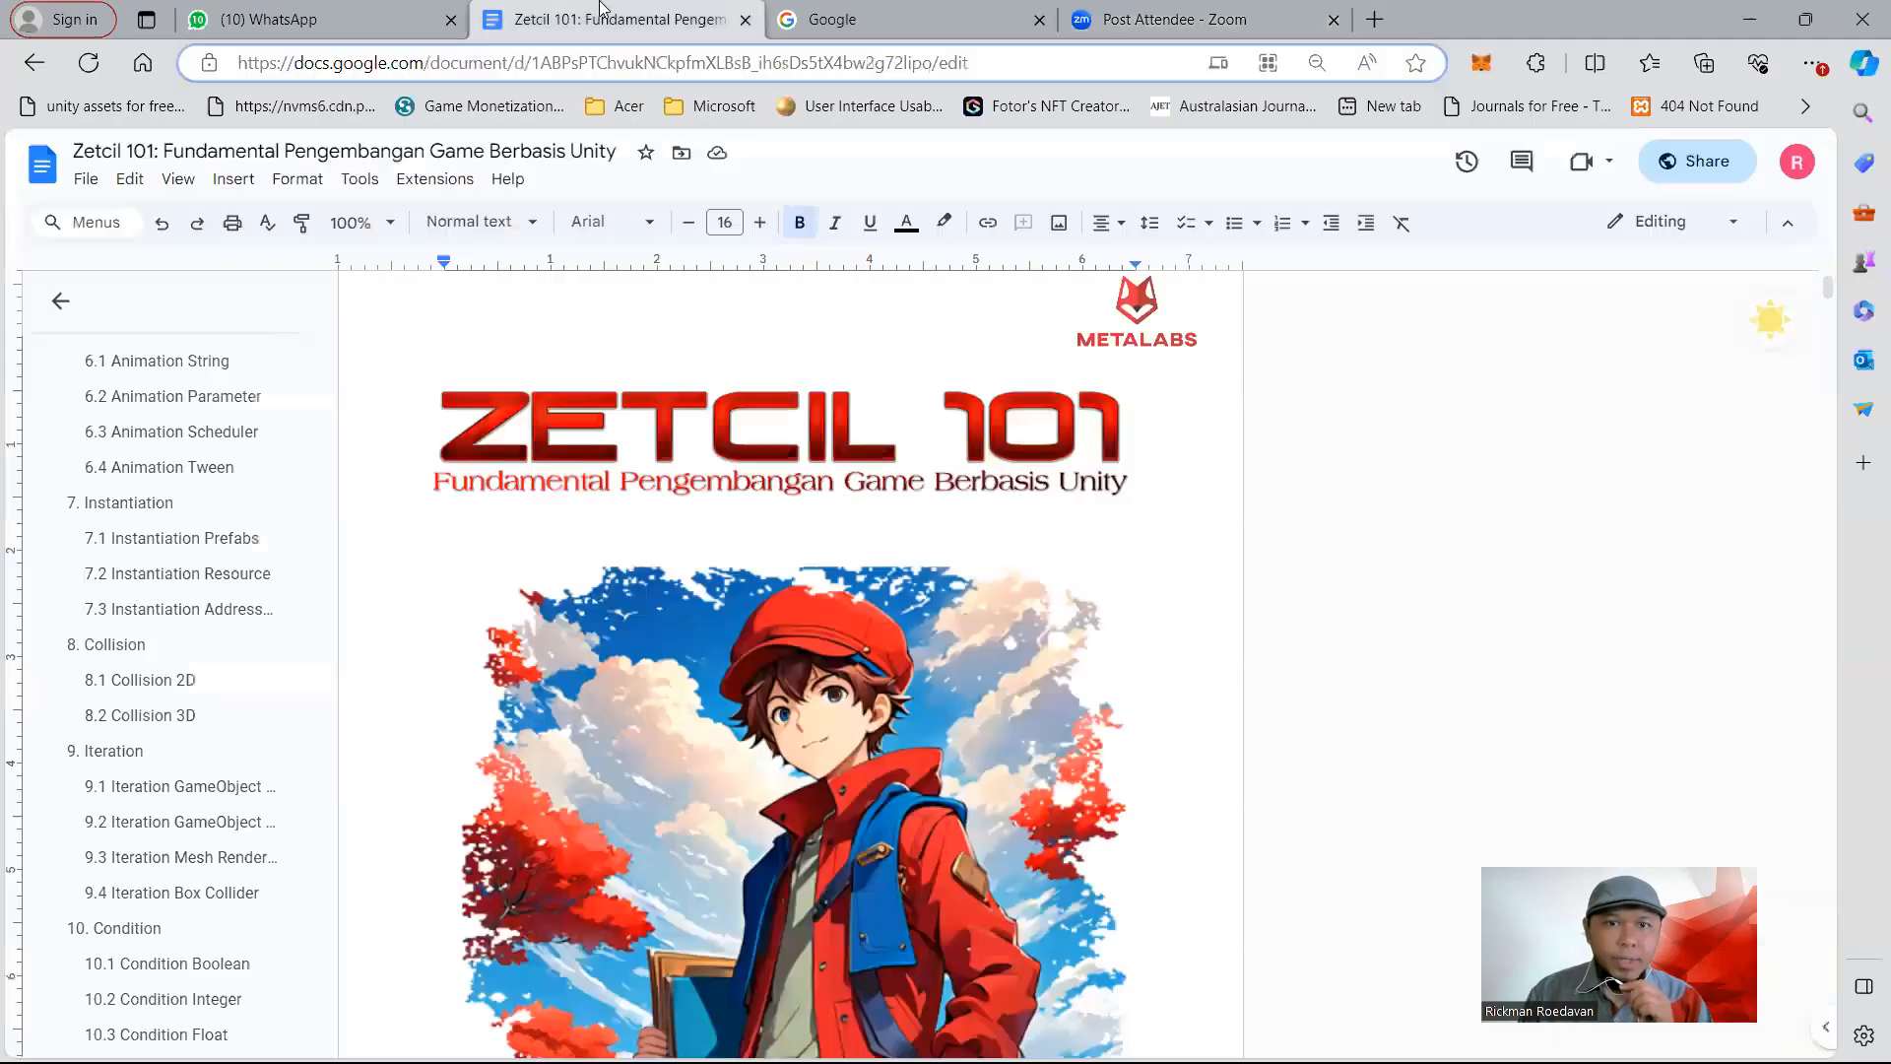
Look through the document outline for the language-related scripts and examine section 3.5 Visualization Text
{"action": "scroll", "coordinate": [220, 608], "scroll_direction": "up", "scroll_amount": 4}
{"action": "scroll", "coordinate": [220, 608], "scroll_direction": "up", "scroll_amount": 20}
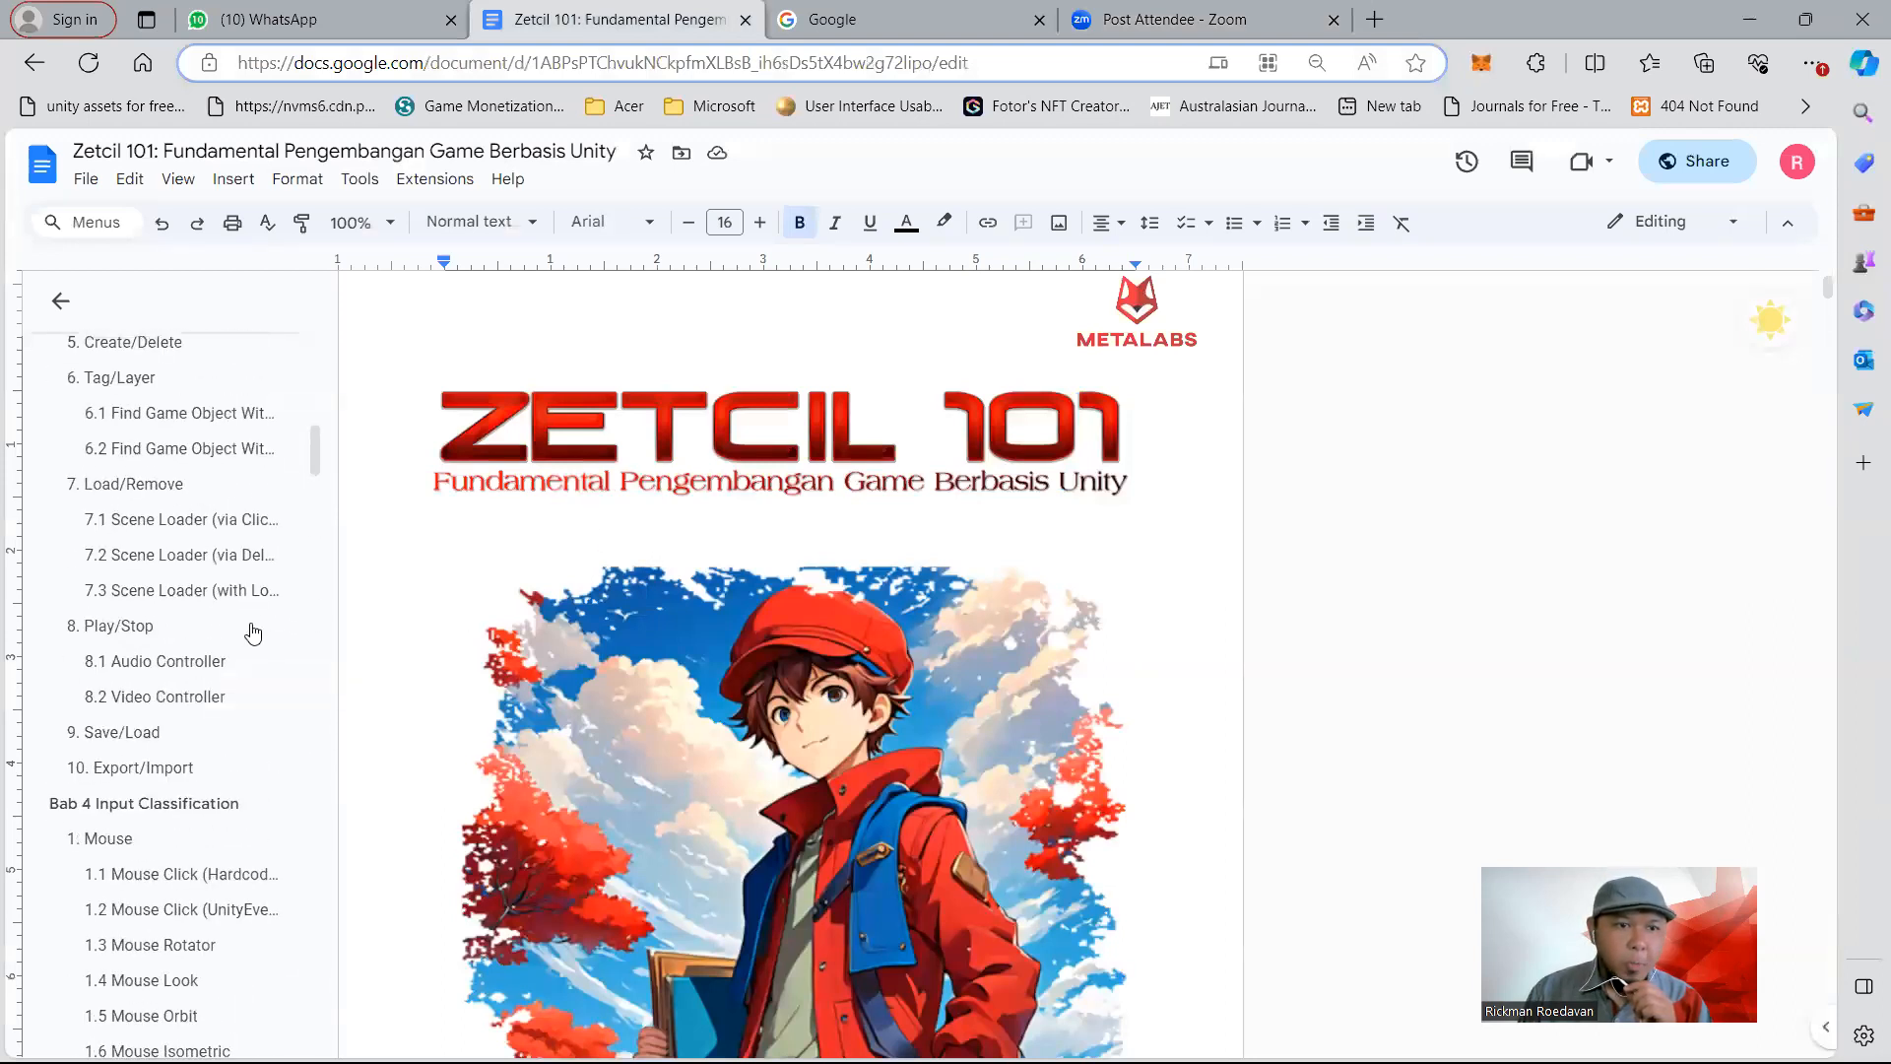
{"action": "scroll", "coordinate": [253, 633], "scroll_direction": "up", "scroll_amount": 1}
{"action": "scroll", "coordinate": [194, 633], "scroll_direction": "down", "scroll_amount": 6}
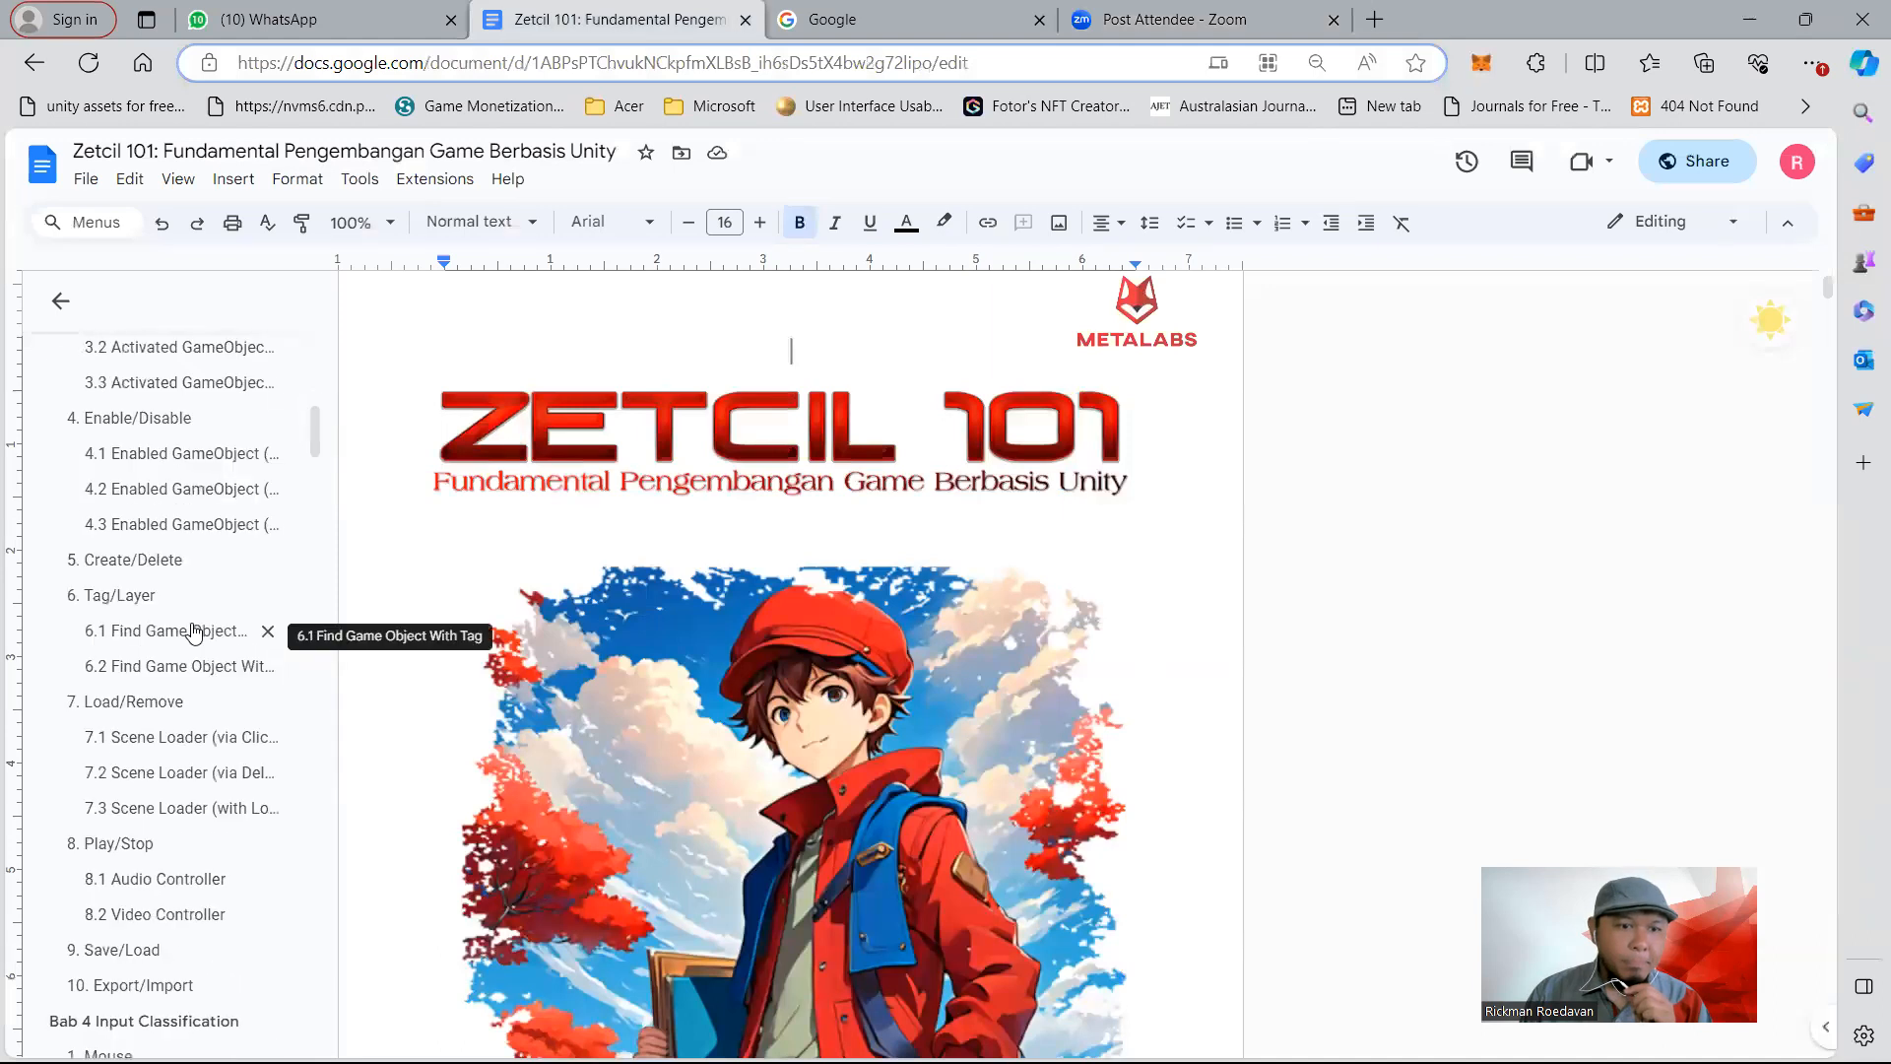
{"action": "scroll", "coordinate": [194, 633], "scroll_direction": "down", "scroll_amount": 10}
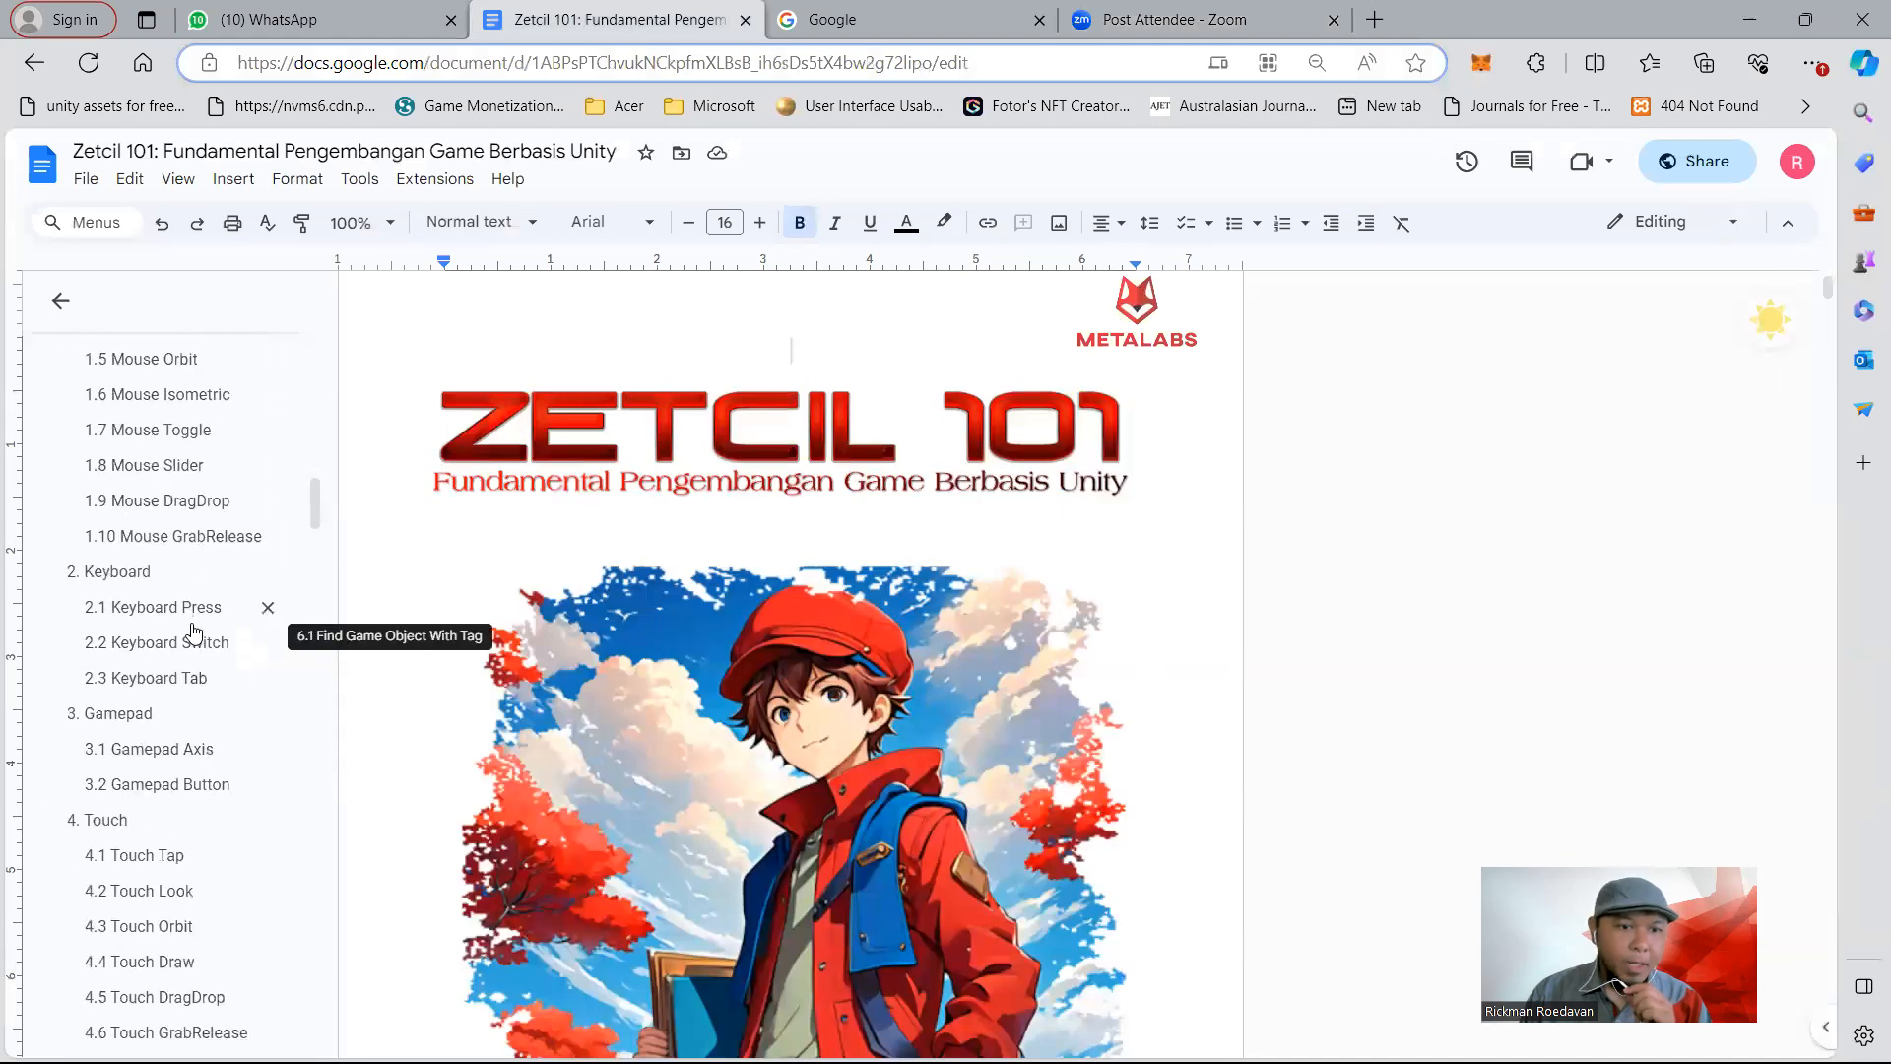
{"action": "scroll", "coordinate": [181, 483], "scroll_direction": "up", "scroll_amount": 5}
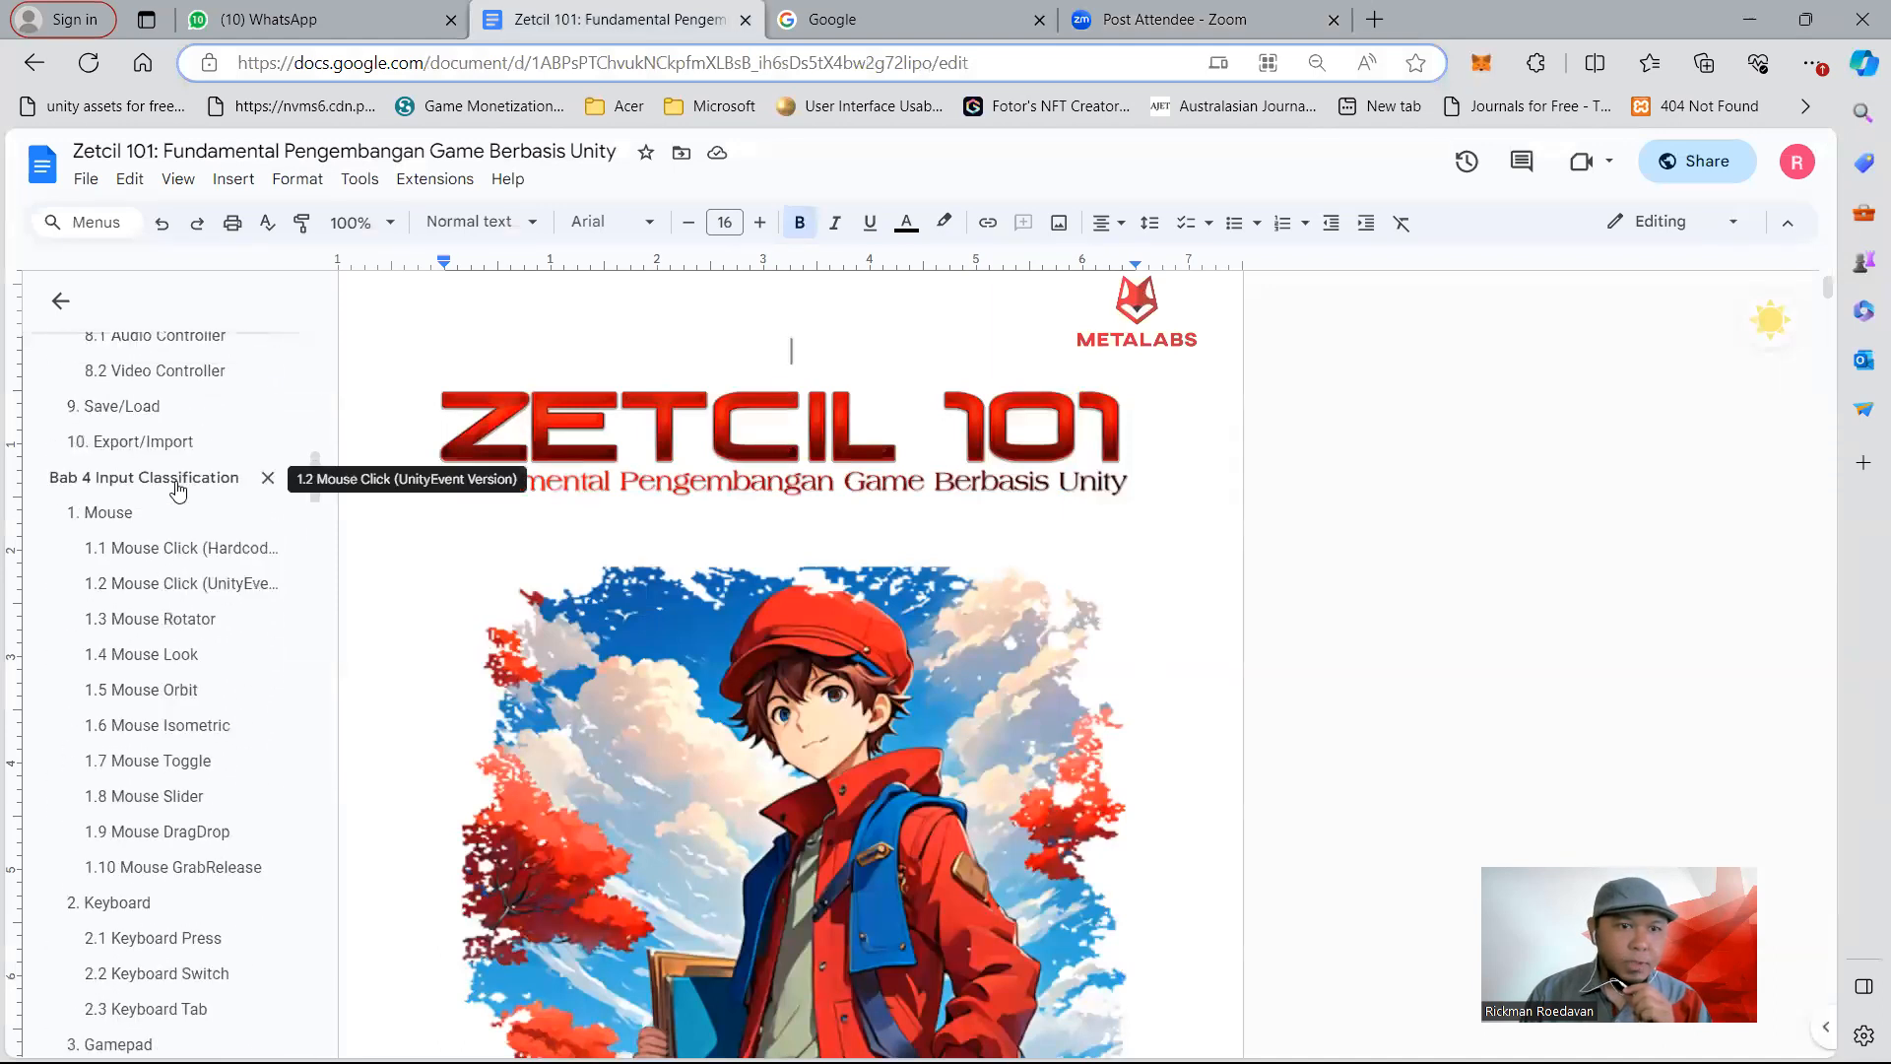
{"action": "scroll", "coordinate": [175, 513], "scroll_direction": "down", "scroll_amount": 5}
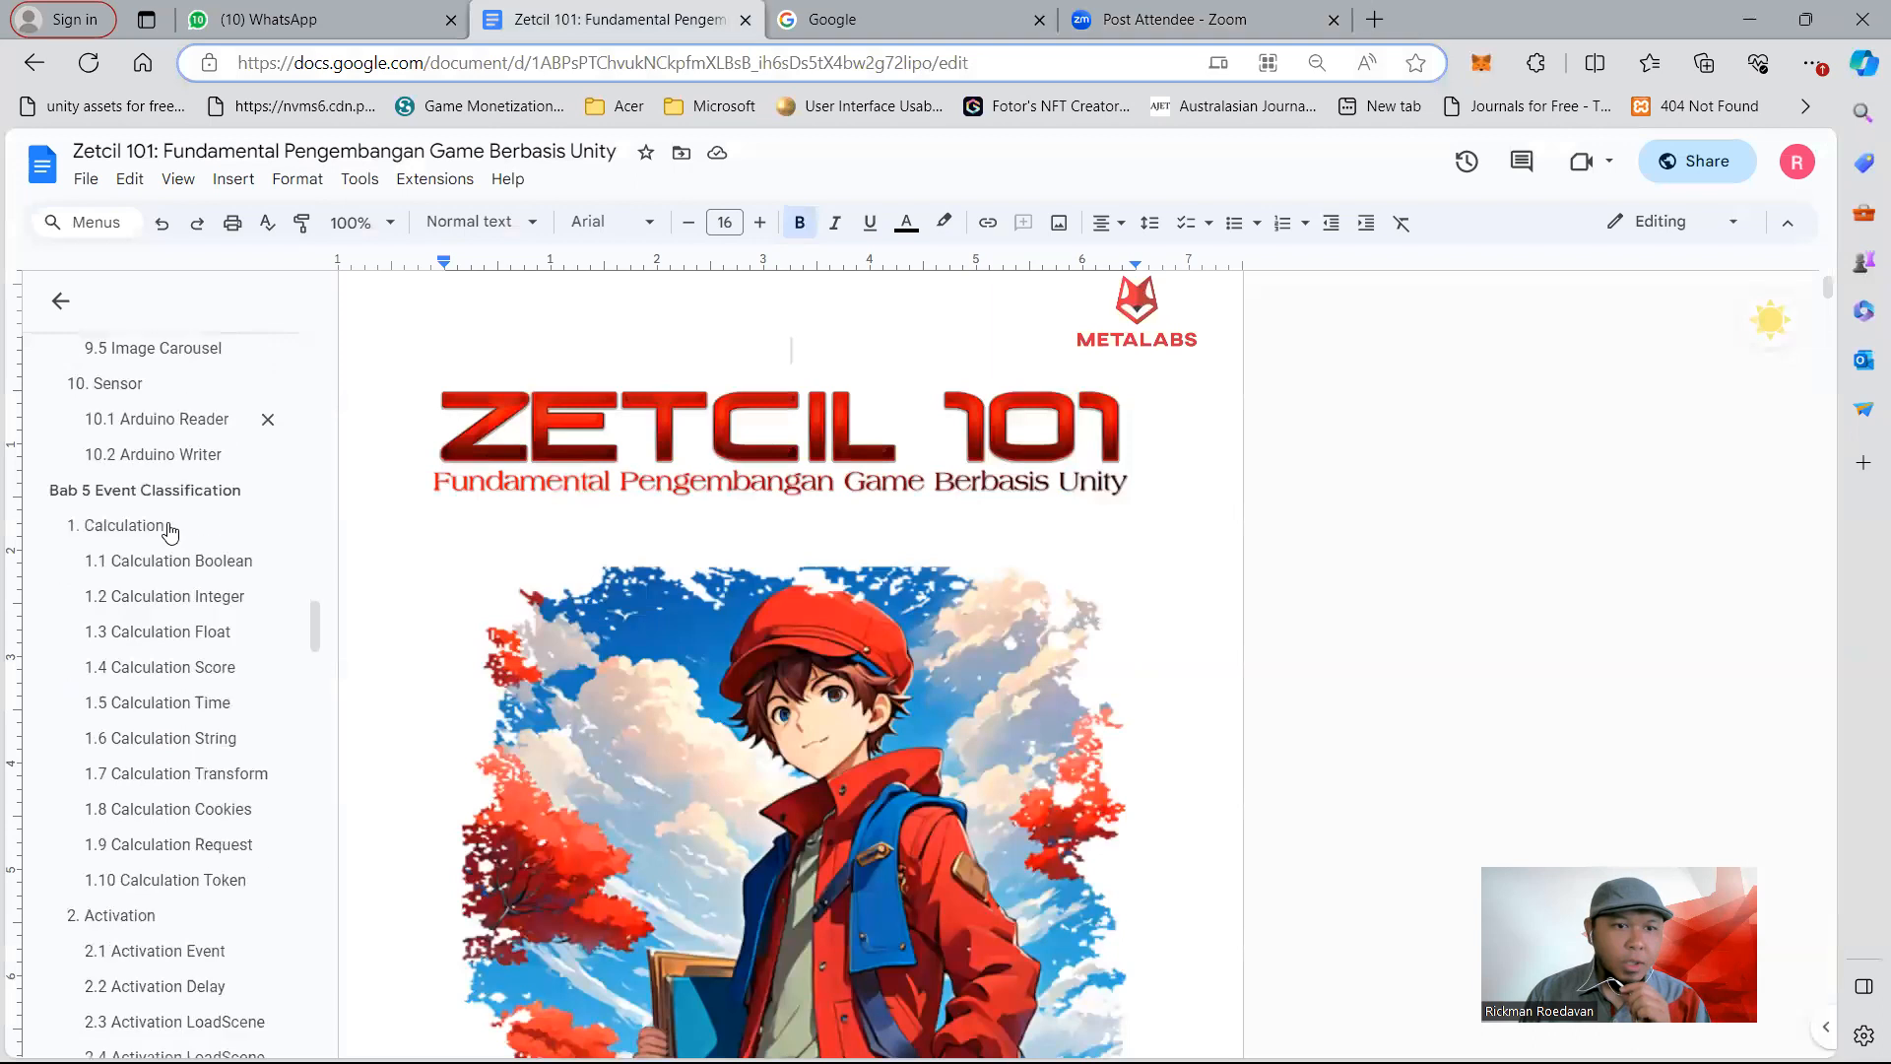
{"action": "scroll", "coordinate": [168, 532], "scroll_direction": "down", "scroll_amount": 1}
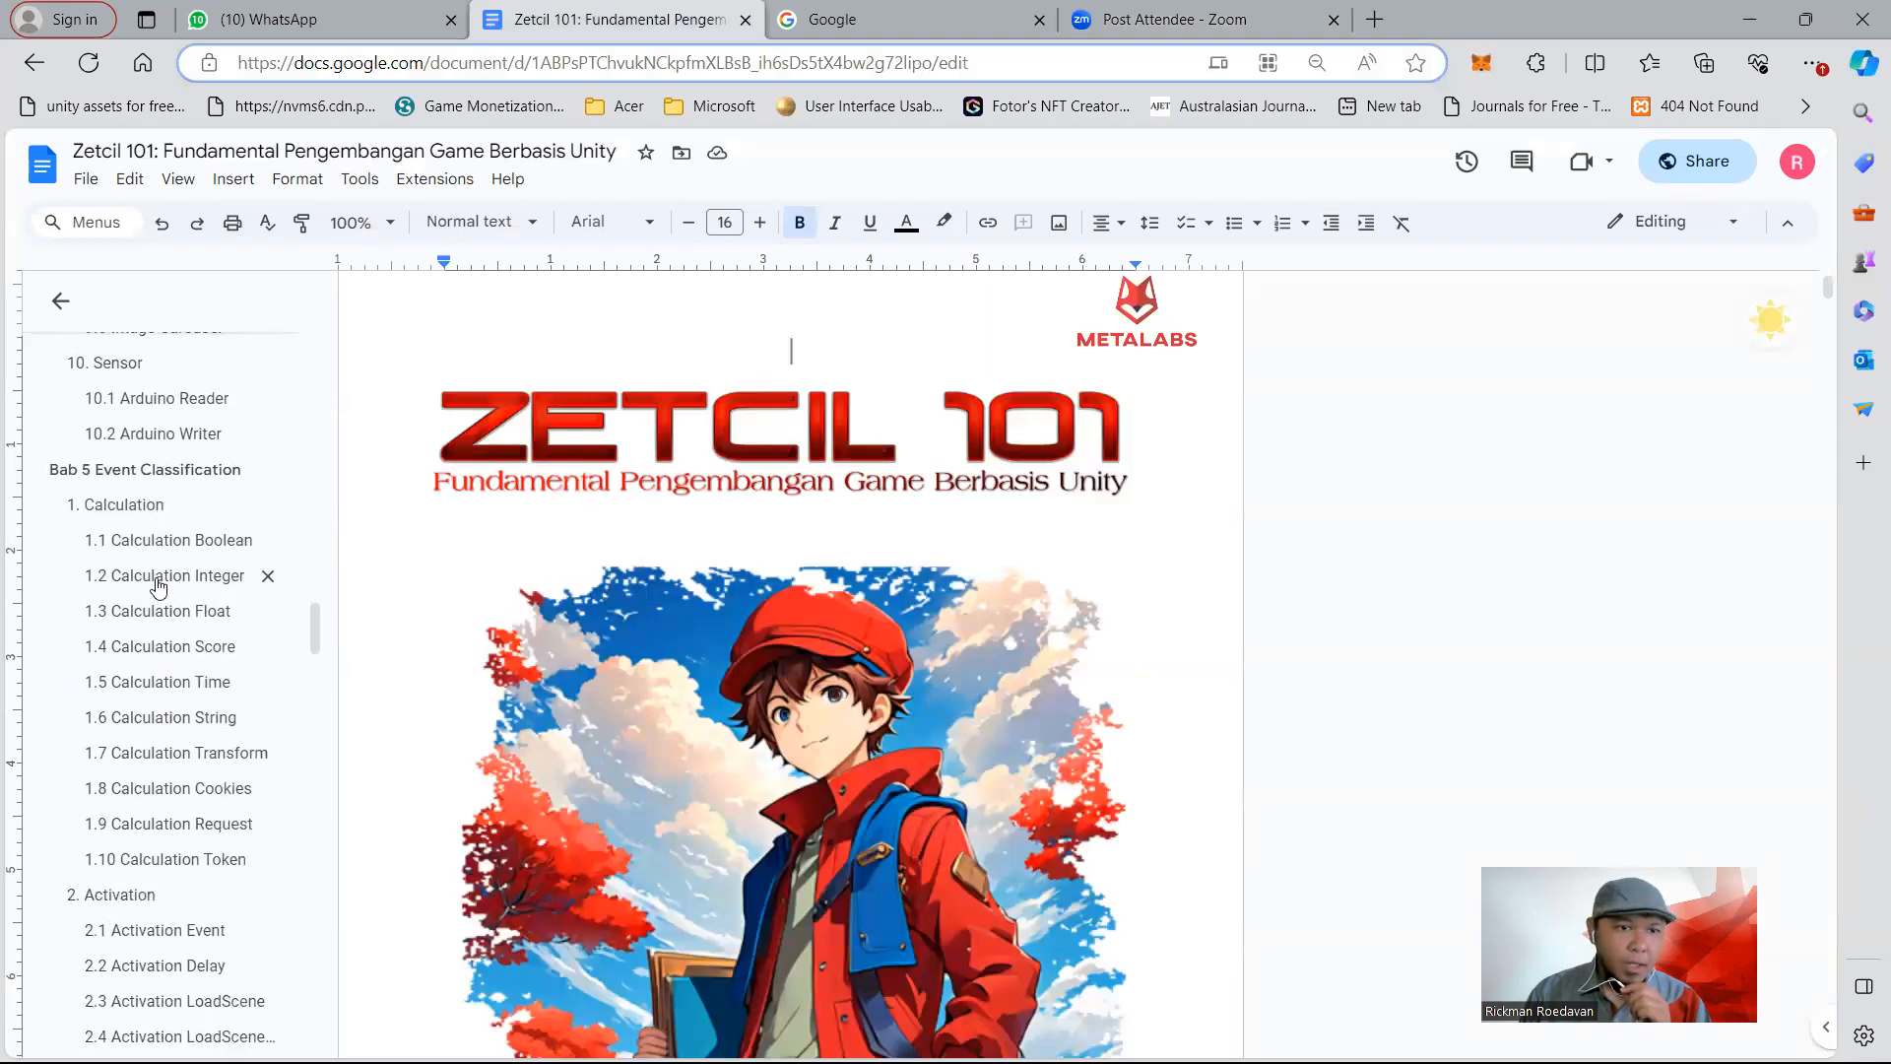
{"action": "scroll", "coordinate": [160, 551], "scroll_direction": "down", "scroll_amount": 6}
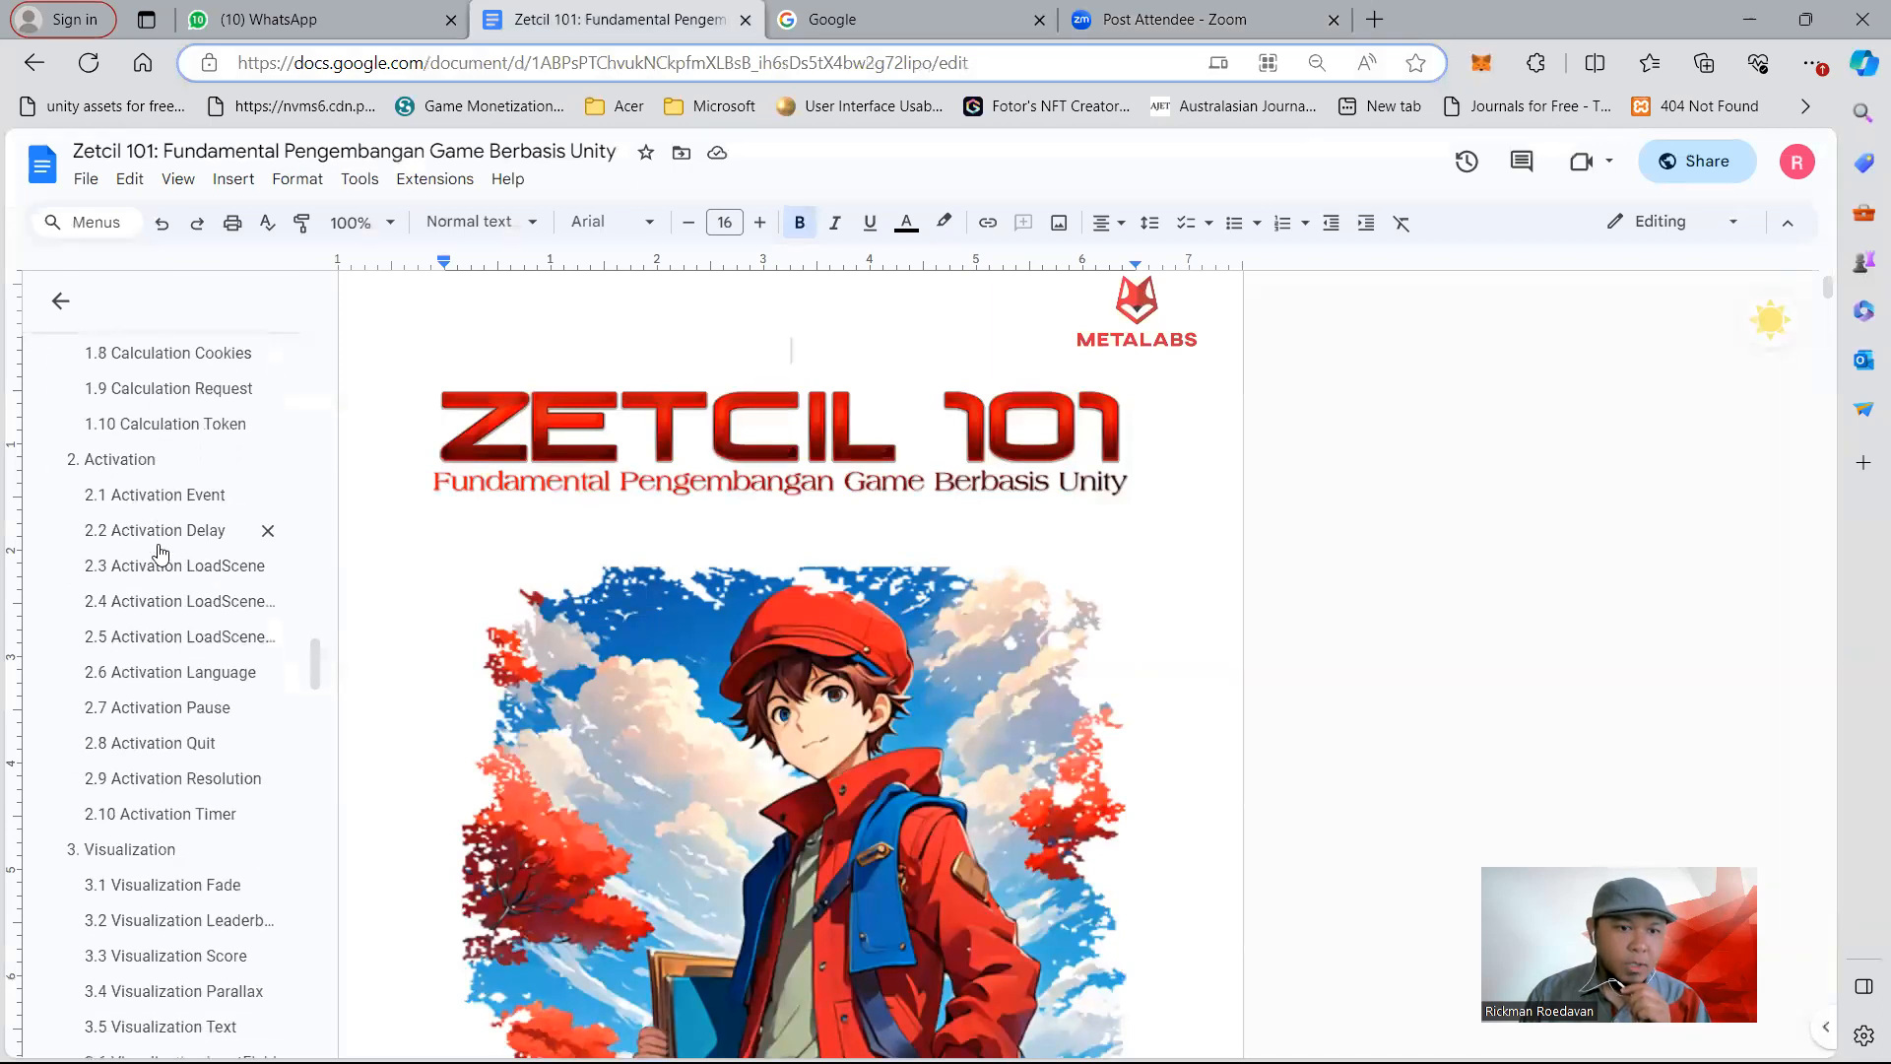
{"action": "scroll", "coordinate": [160, 552], "scroll_direction": "down", "scroll_amount": 5}
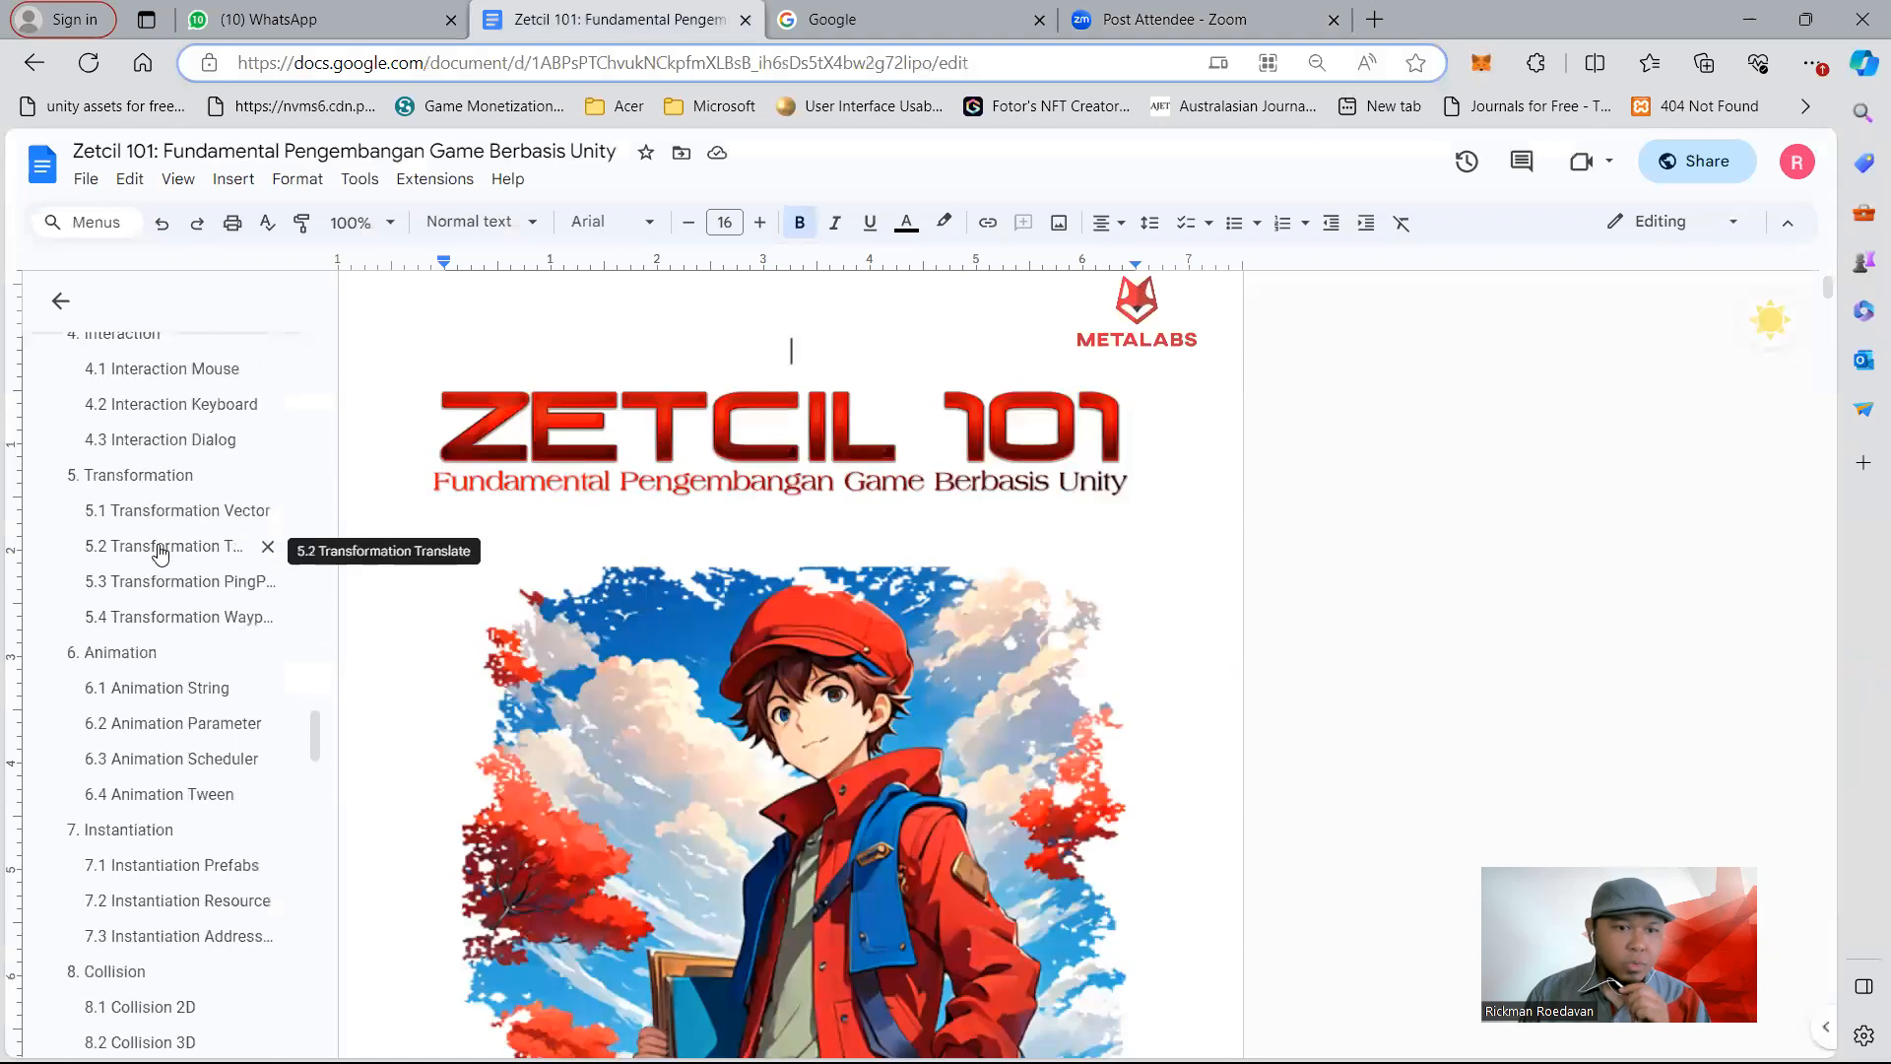
{"action": "scroll", "coordinate": [160, 551], "scroll_direction": "down", "scroll_amount": 4}
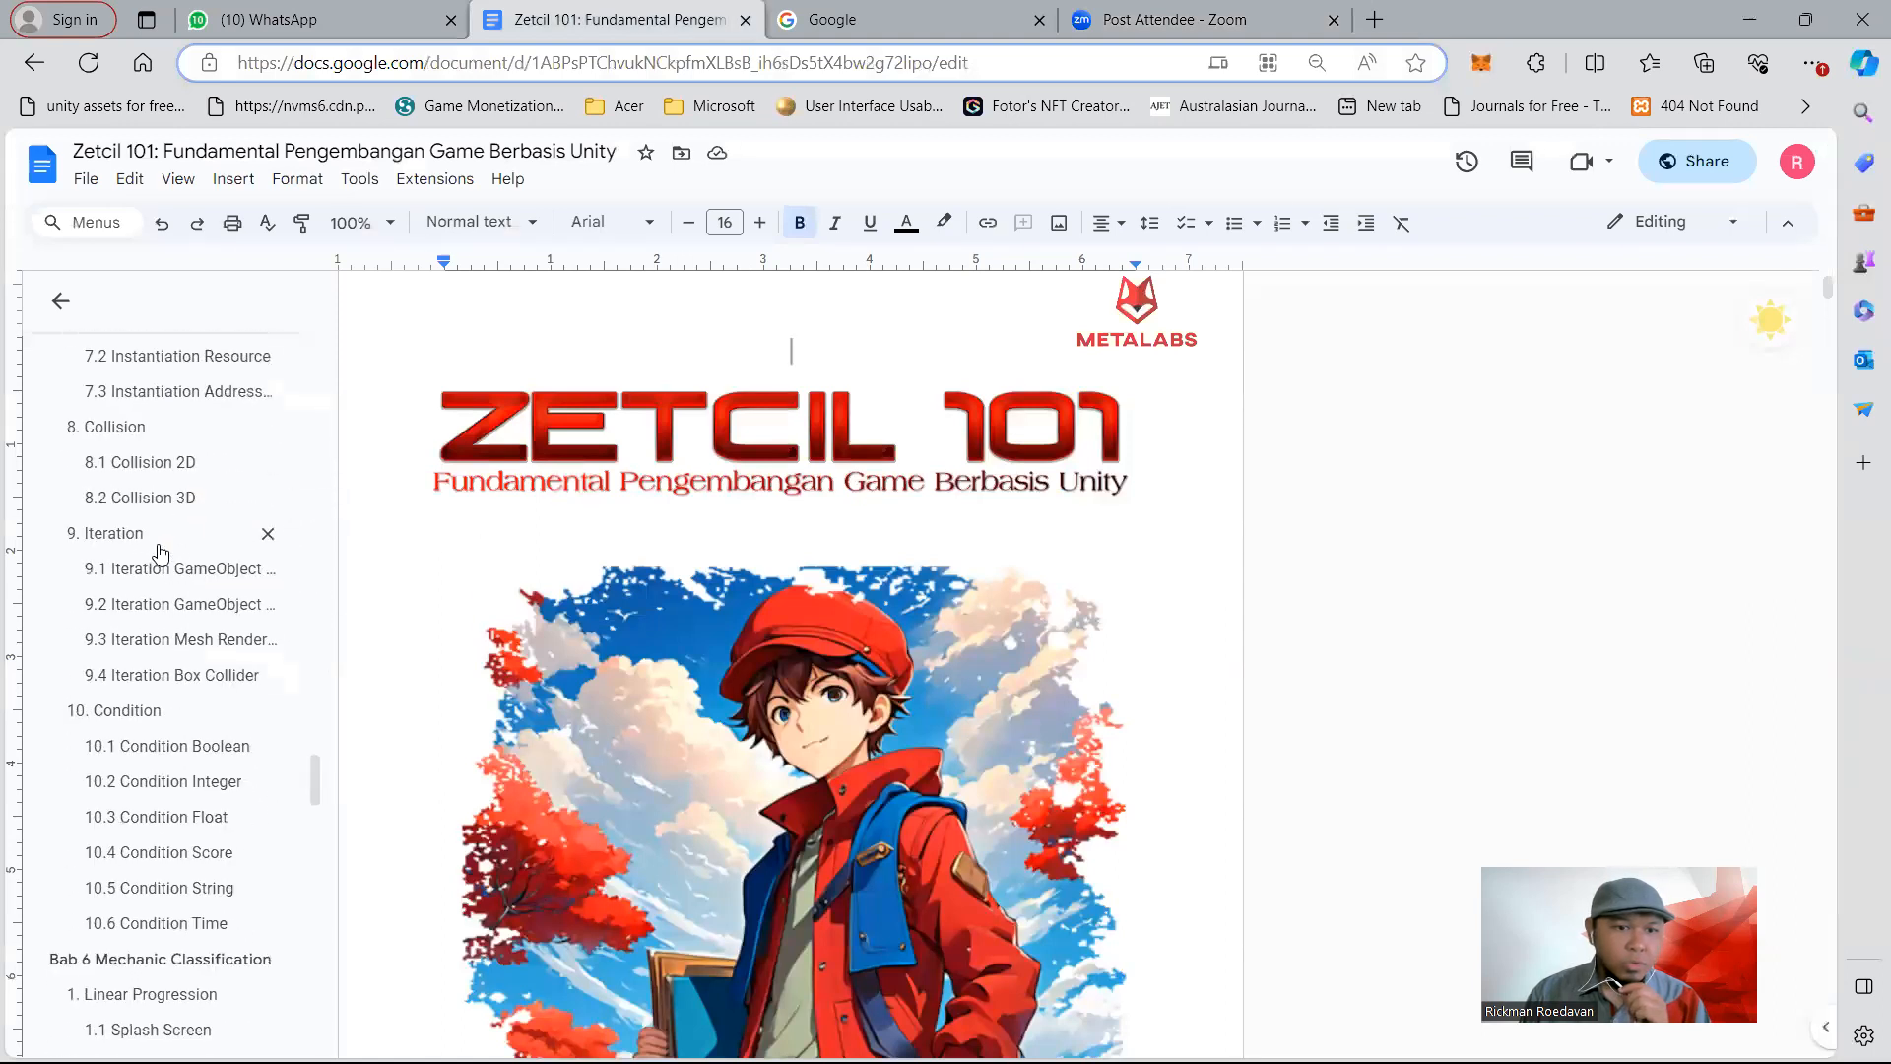
{"action": "scroll", "coordinate": [160, 552], "scroll_direction": "down", "scroll_amount": 1}
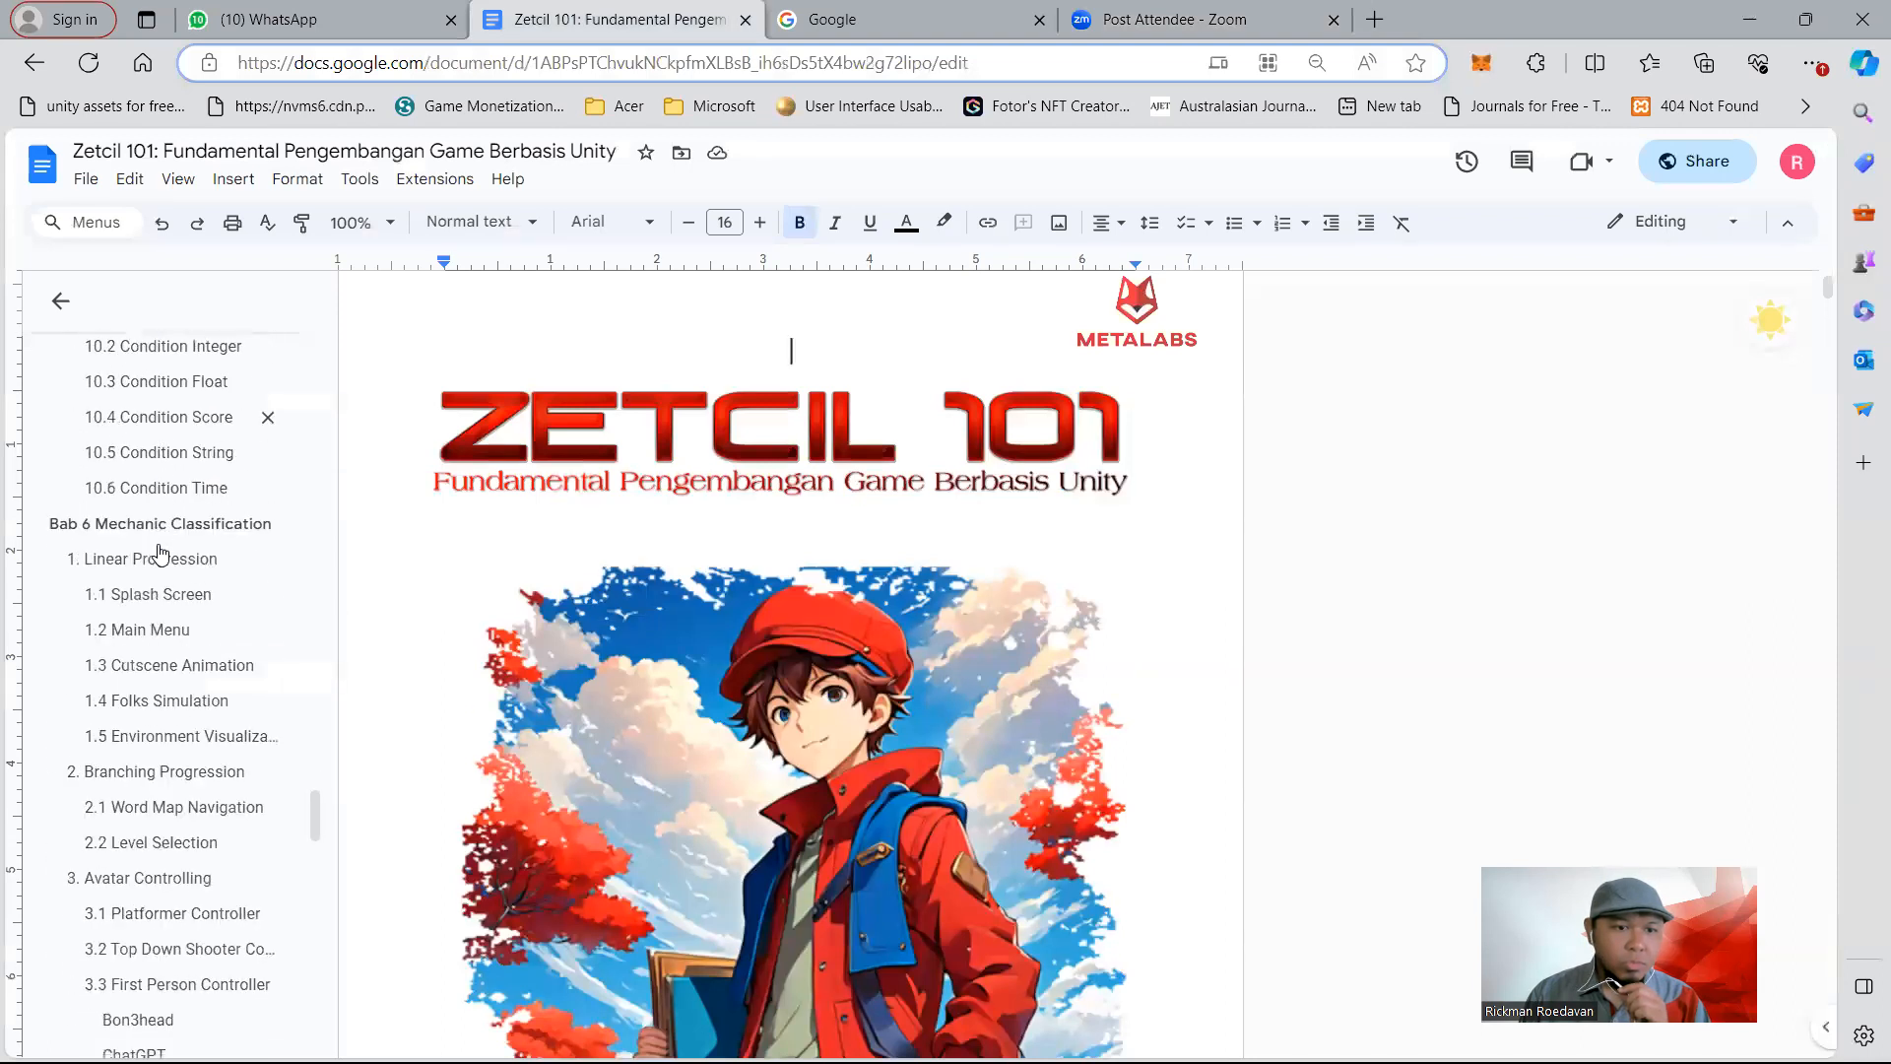
{"action": "scroll", "coordinate": [160, 552], "scroll_direction": "down", "scroll_amount": 2}
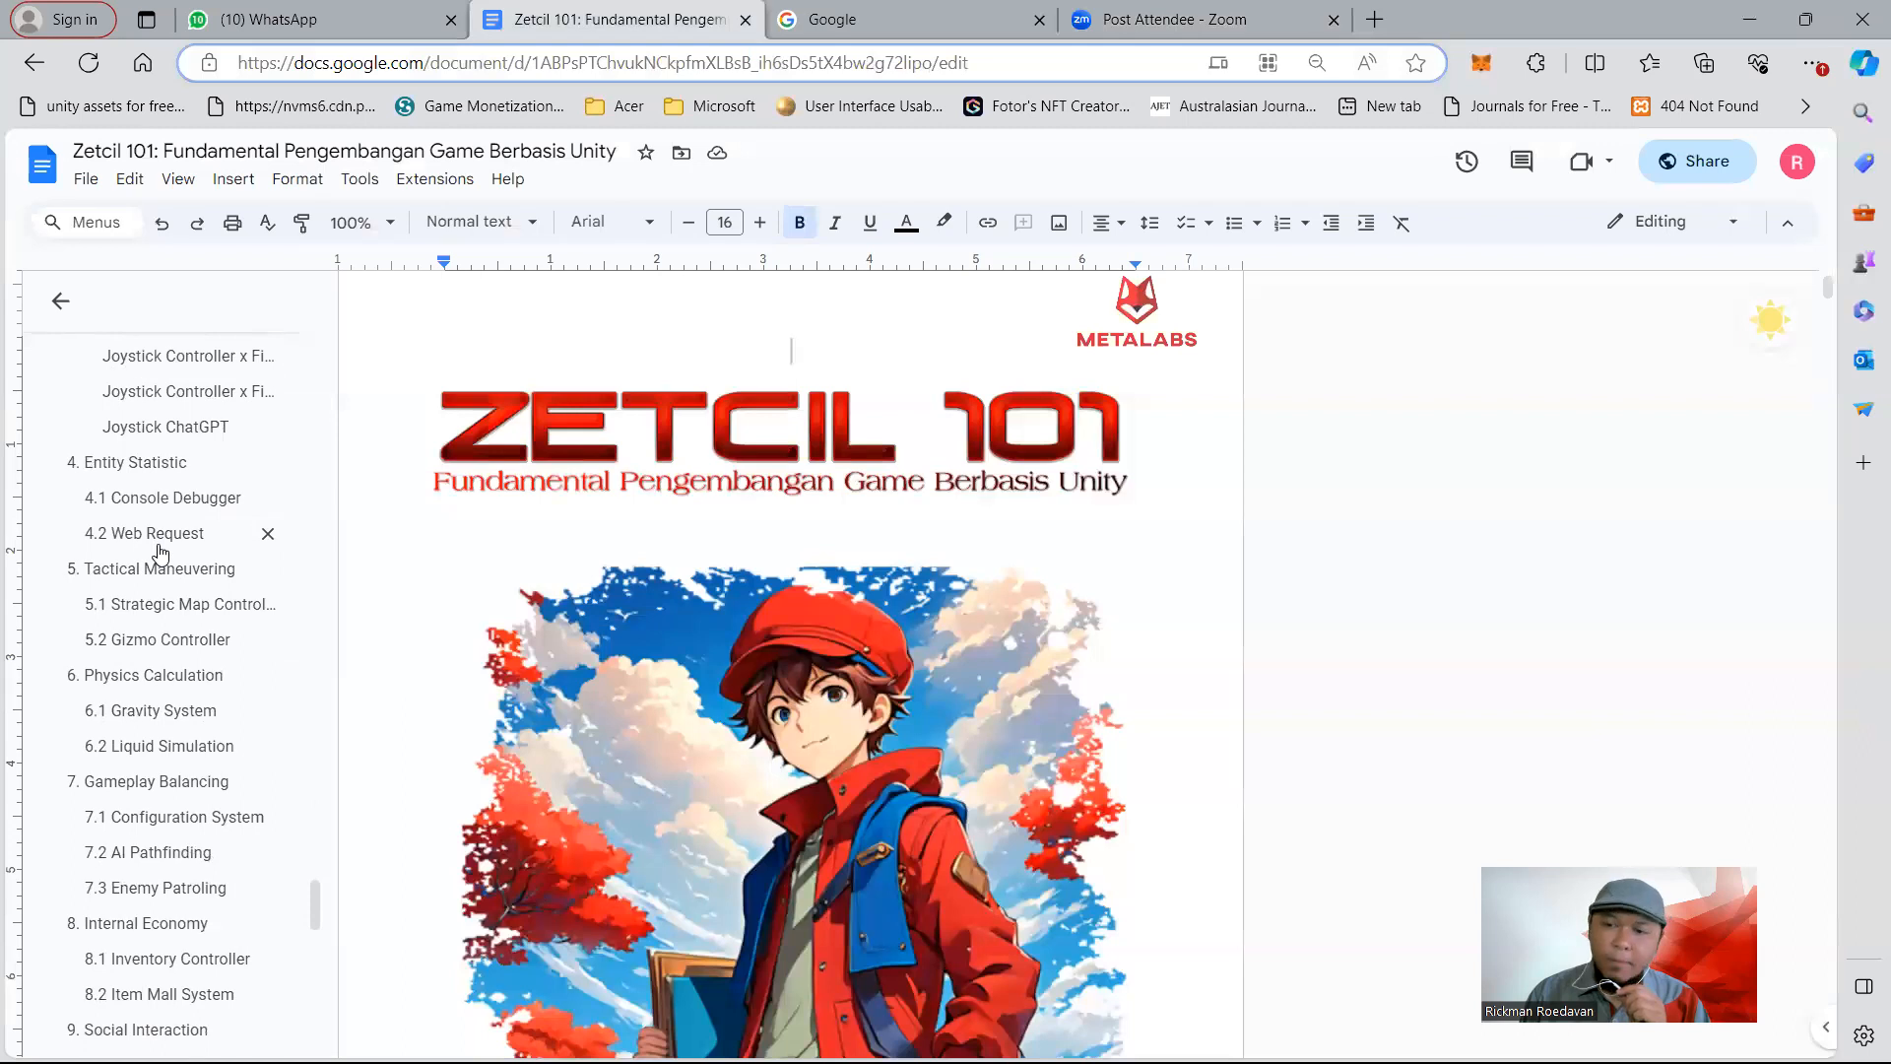
{"action": "scroll", "coordinate": [161, 552], "scroll_direction": "up", "scroll_amount": 5}
{"action": "scroll", "coordinate": [161, 551], "scroll_direction": "up", "scroll_amount": 5}
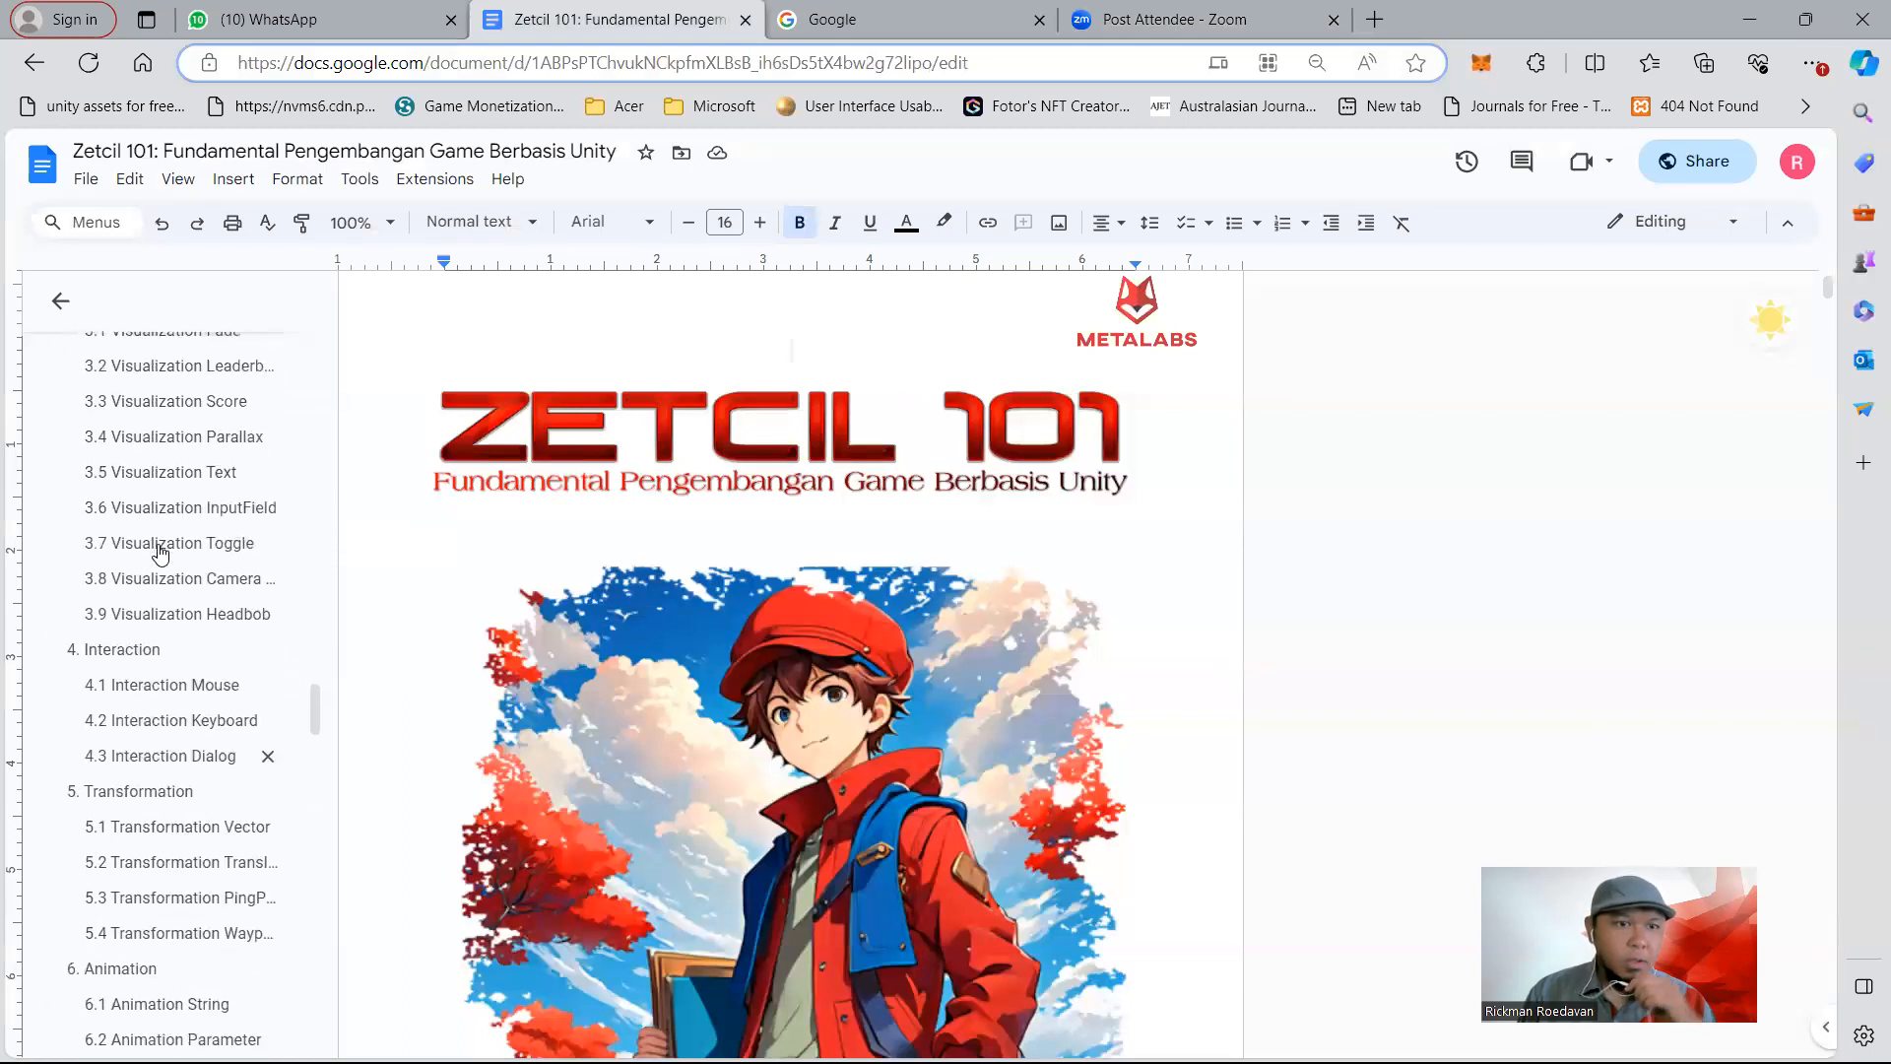
{"action": "scroll", "coordinate": [160, 552], "scroll_direction": "up", "scroll_amount": 1}
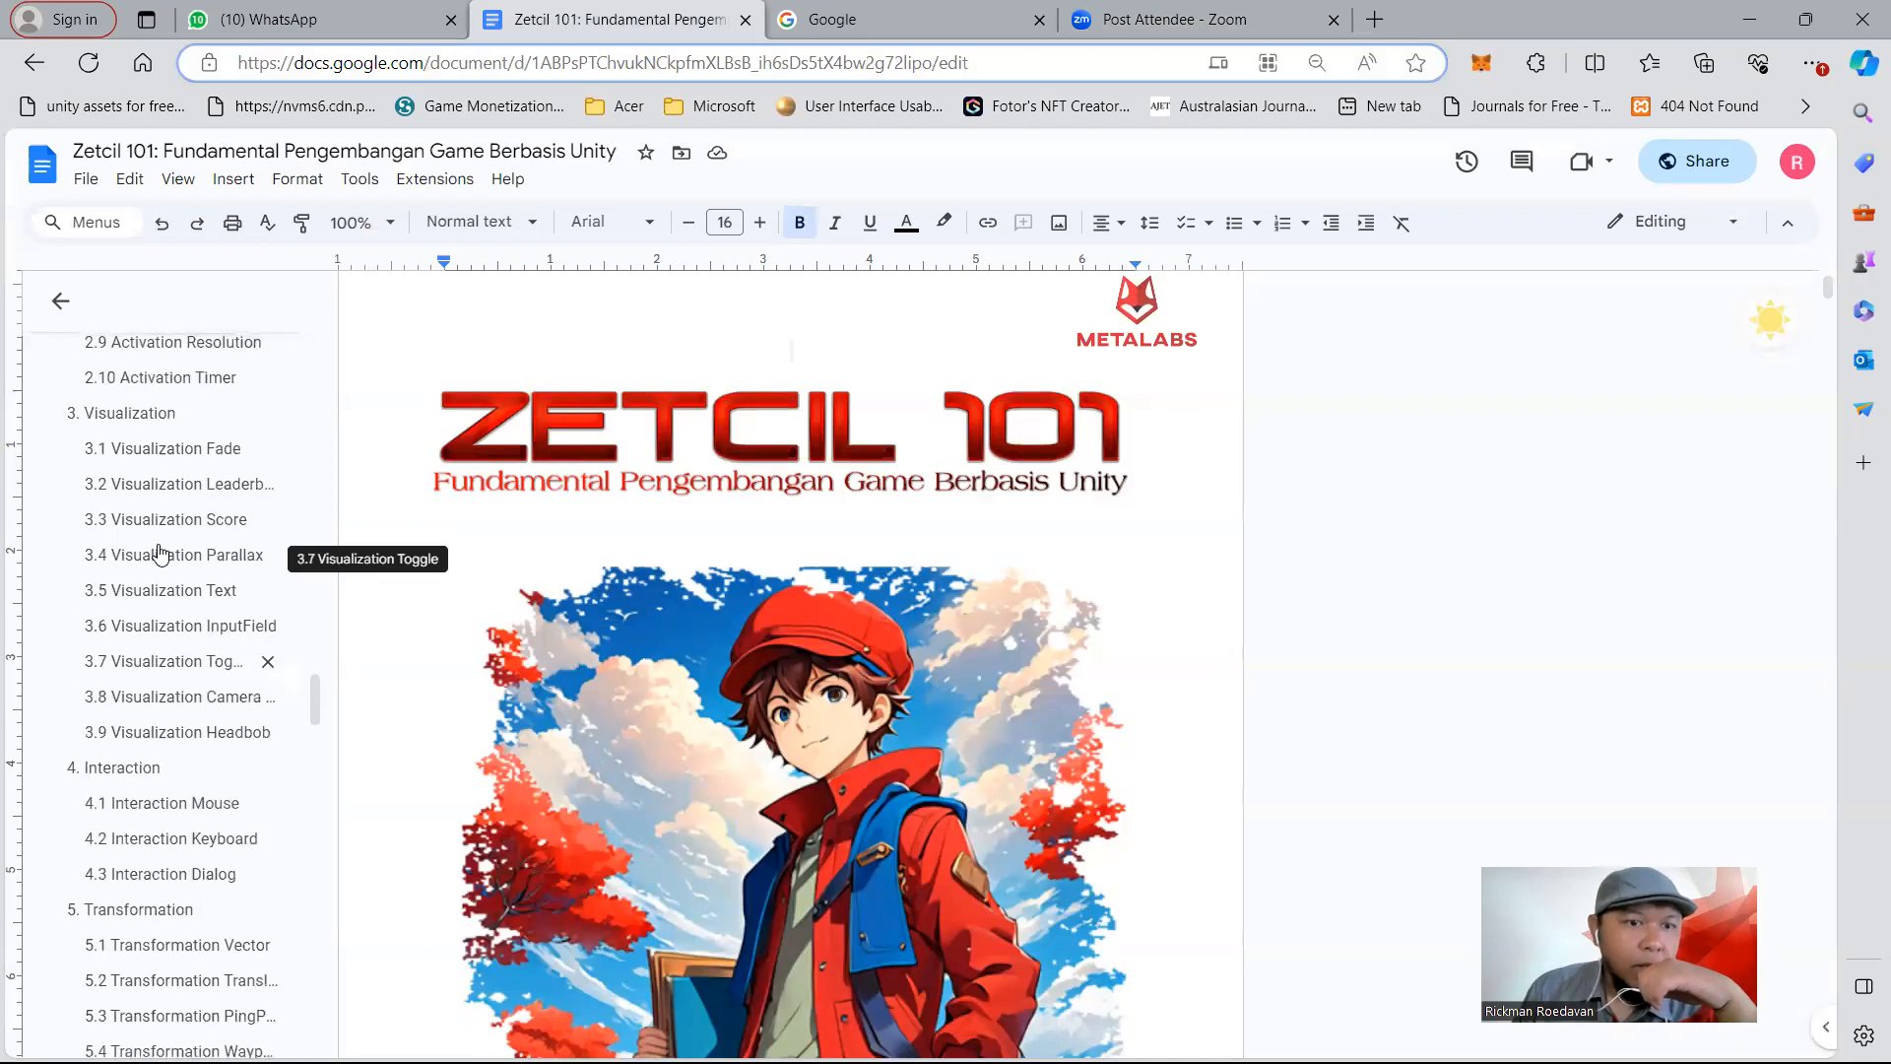
{"action": "scroll", "coordinate": [161, 554], "scroll_direction": "up", "scroll_amount": 5}
{"action": "scroll", "coordinate": [210, 679], "scroll_direction": "up", "scroll_amount": 4}
{"action": "scroll", "coordinate": [211, 680], "scroll_direction": "up", "scroll_amount": 5}
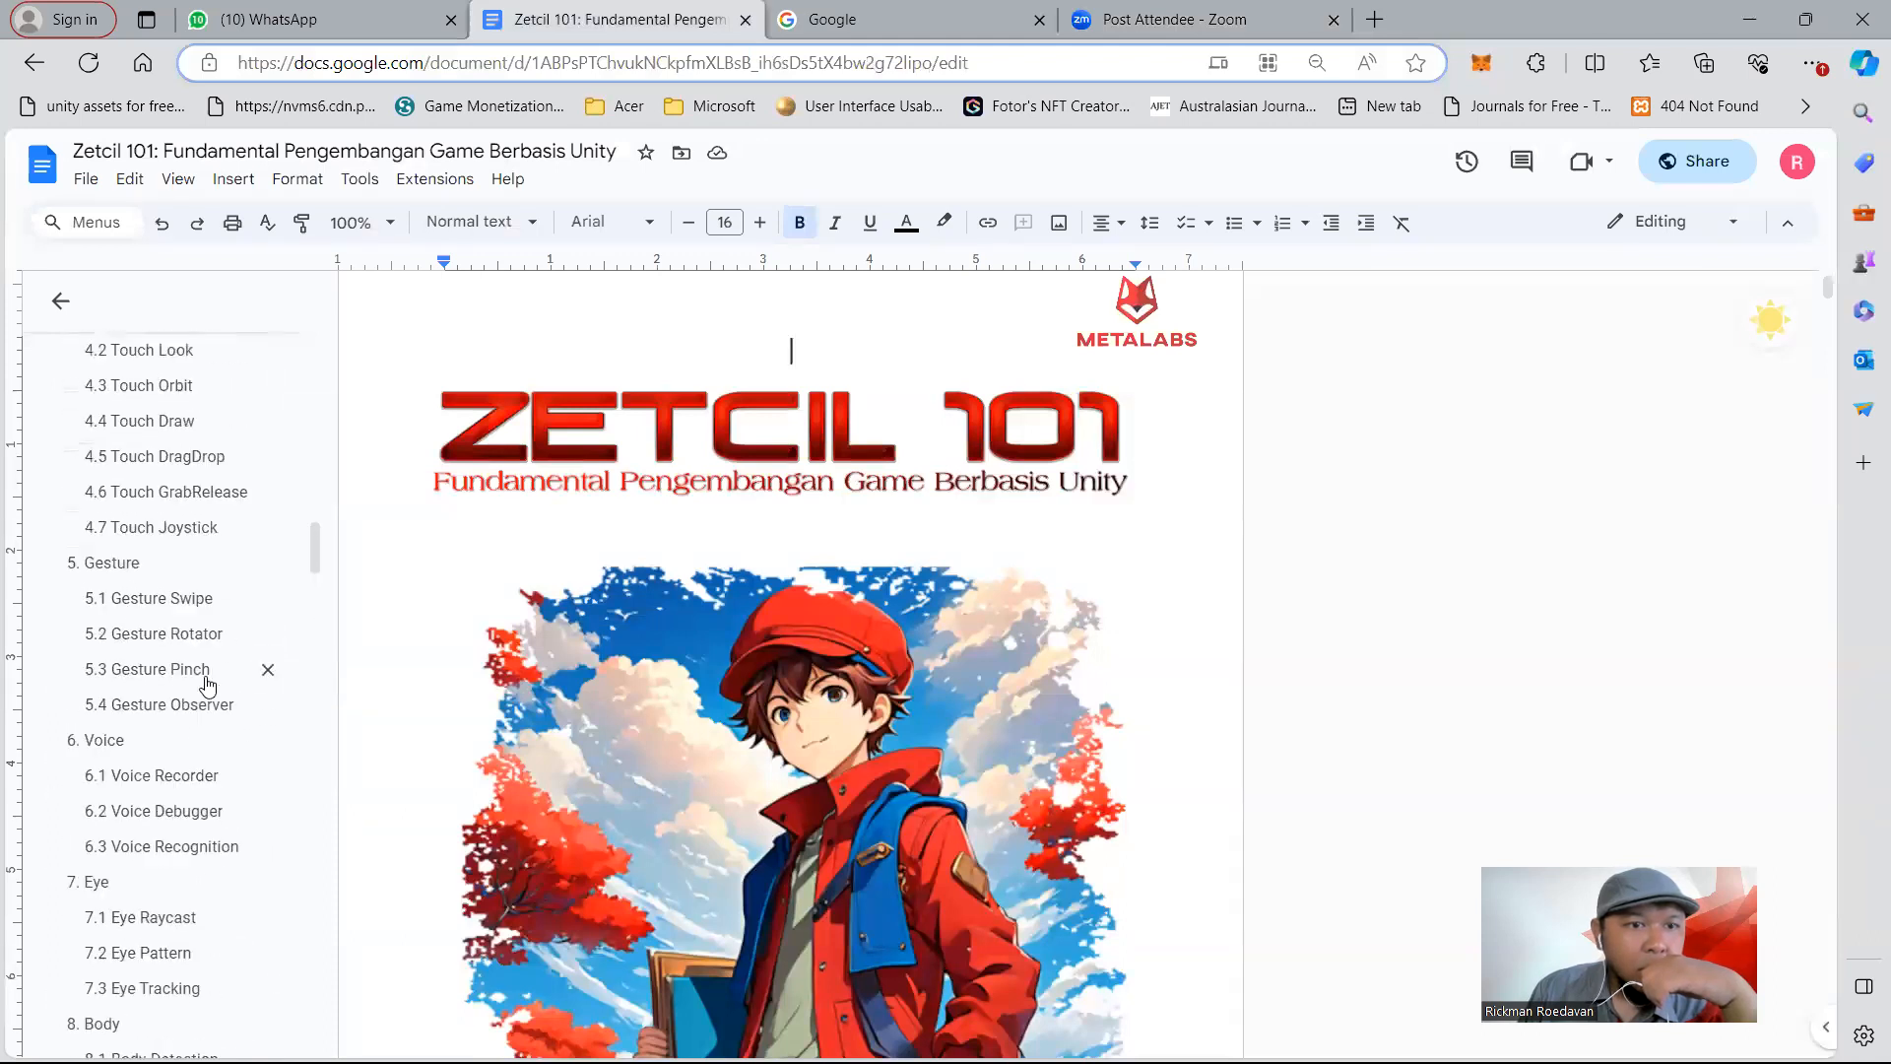
{"action": "scroll", "coordinate": [207, 682], "scroll_direction": "up", "scroll_amount": 3}
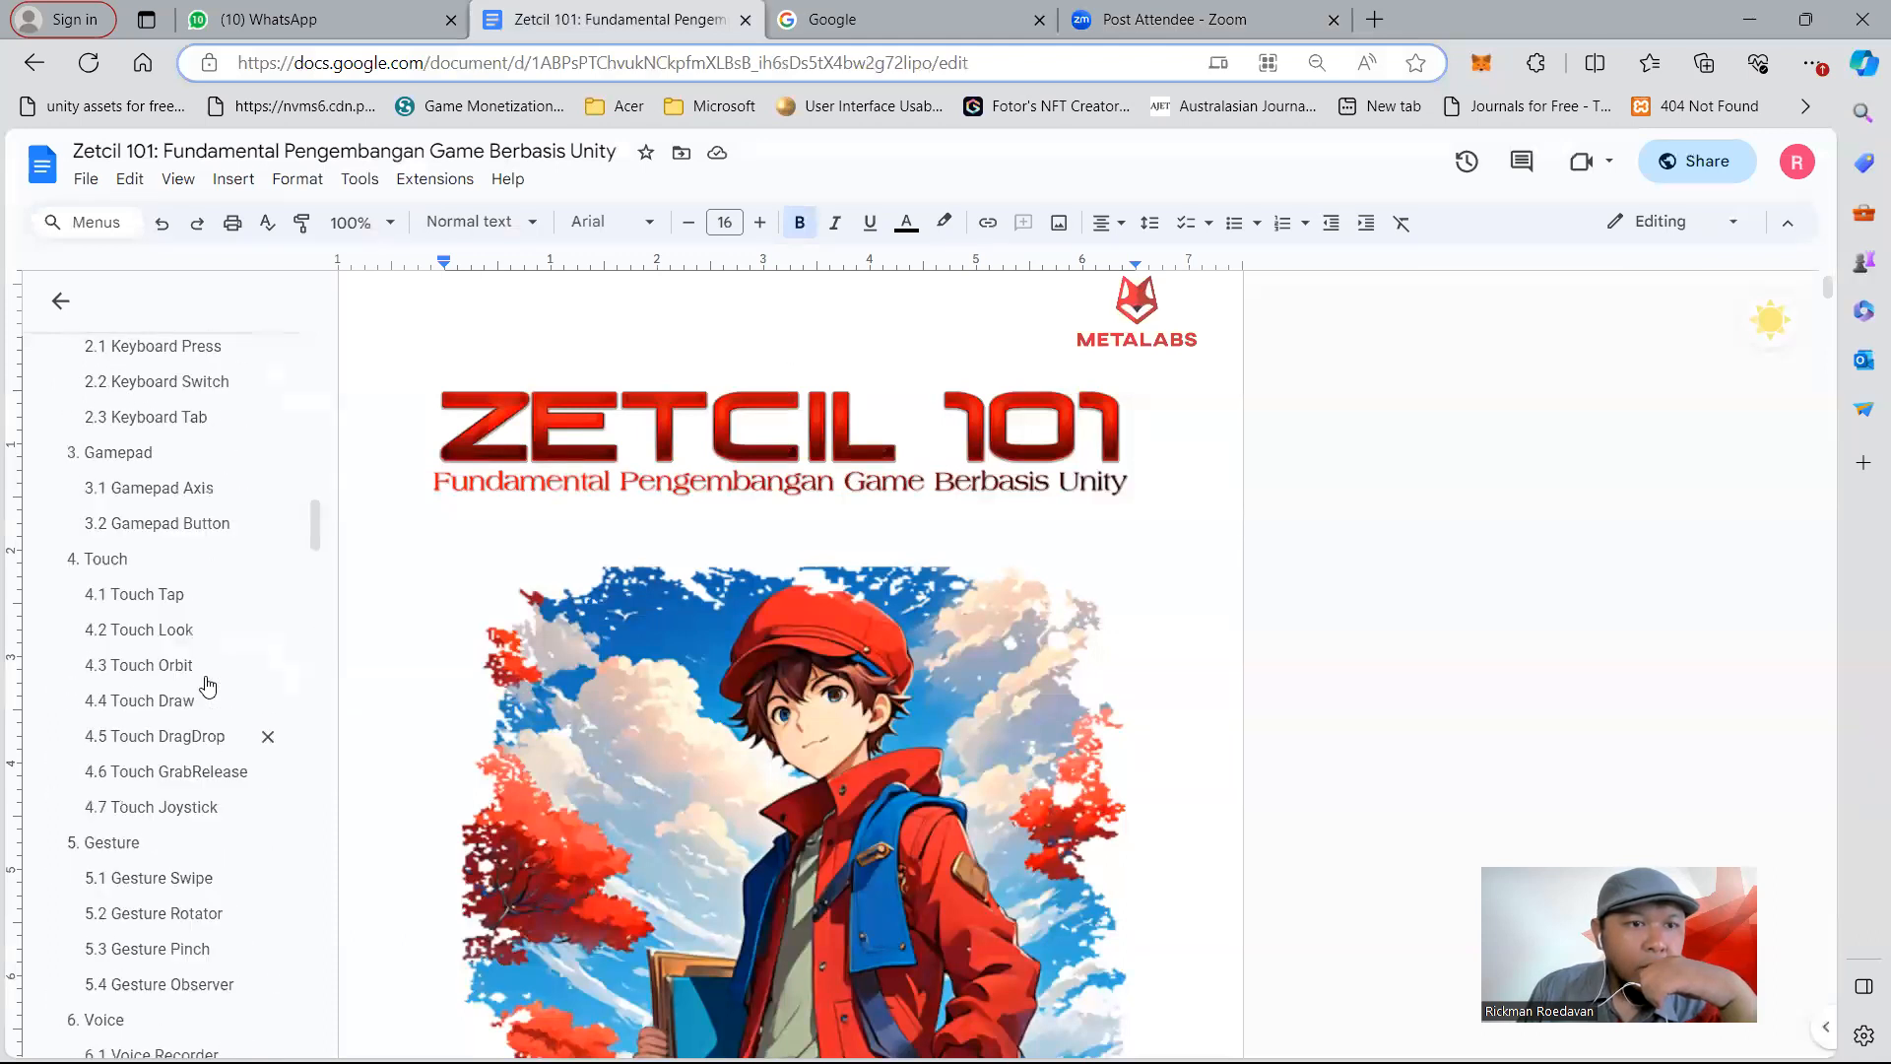
{"action": "scroll", "coordinate": [207, 683], "scroll_direction": "down", "scroll_amount": 15}
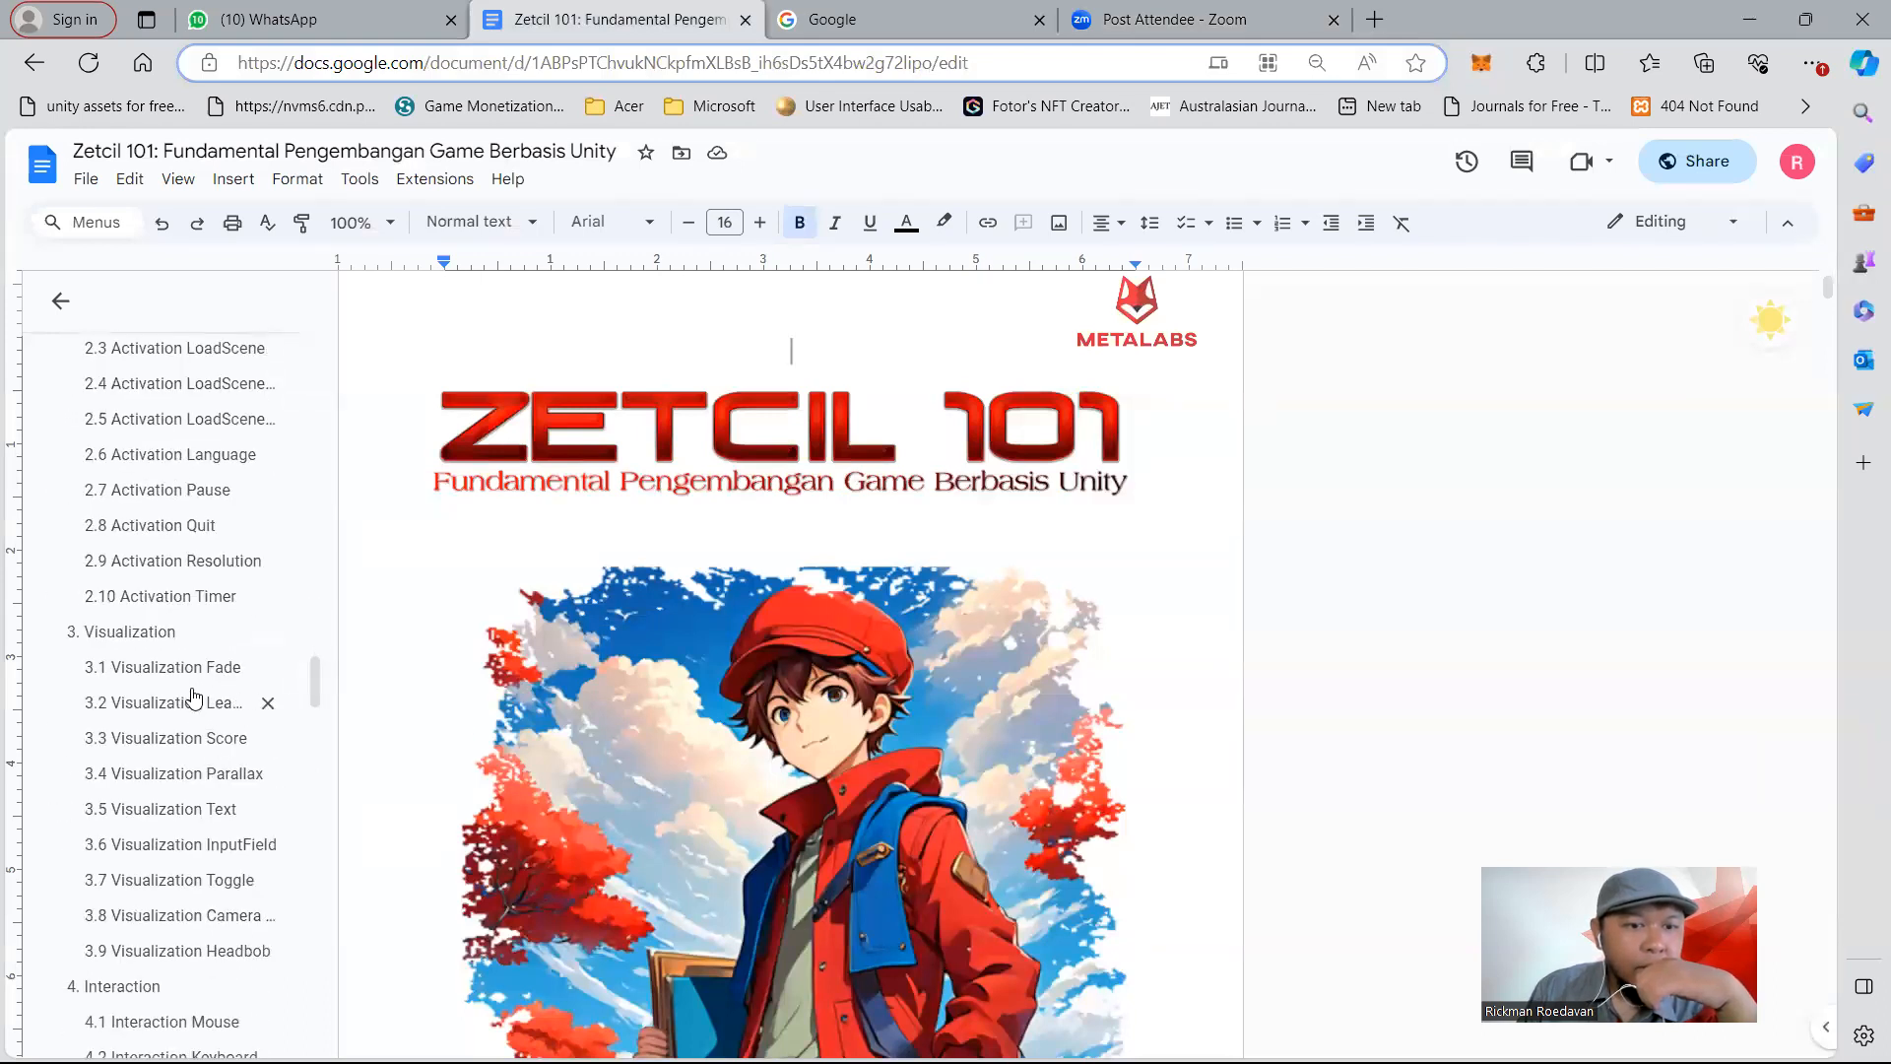
{"action": "left_click", "coordinate": [206, 814]}
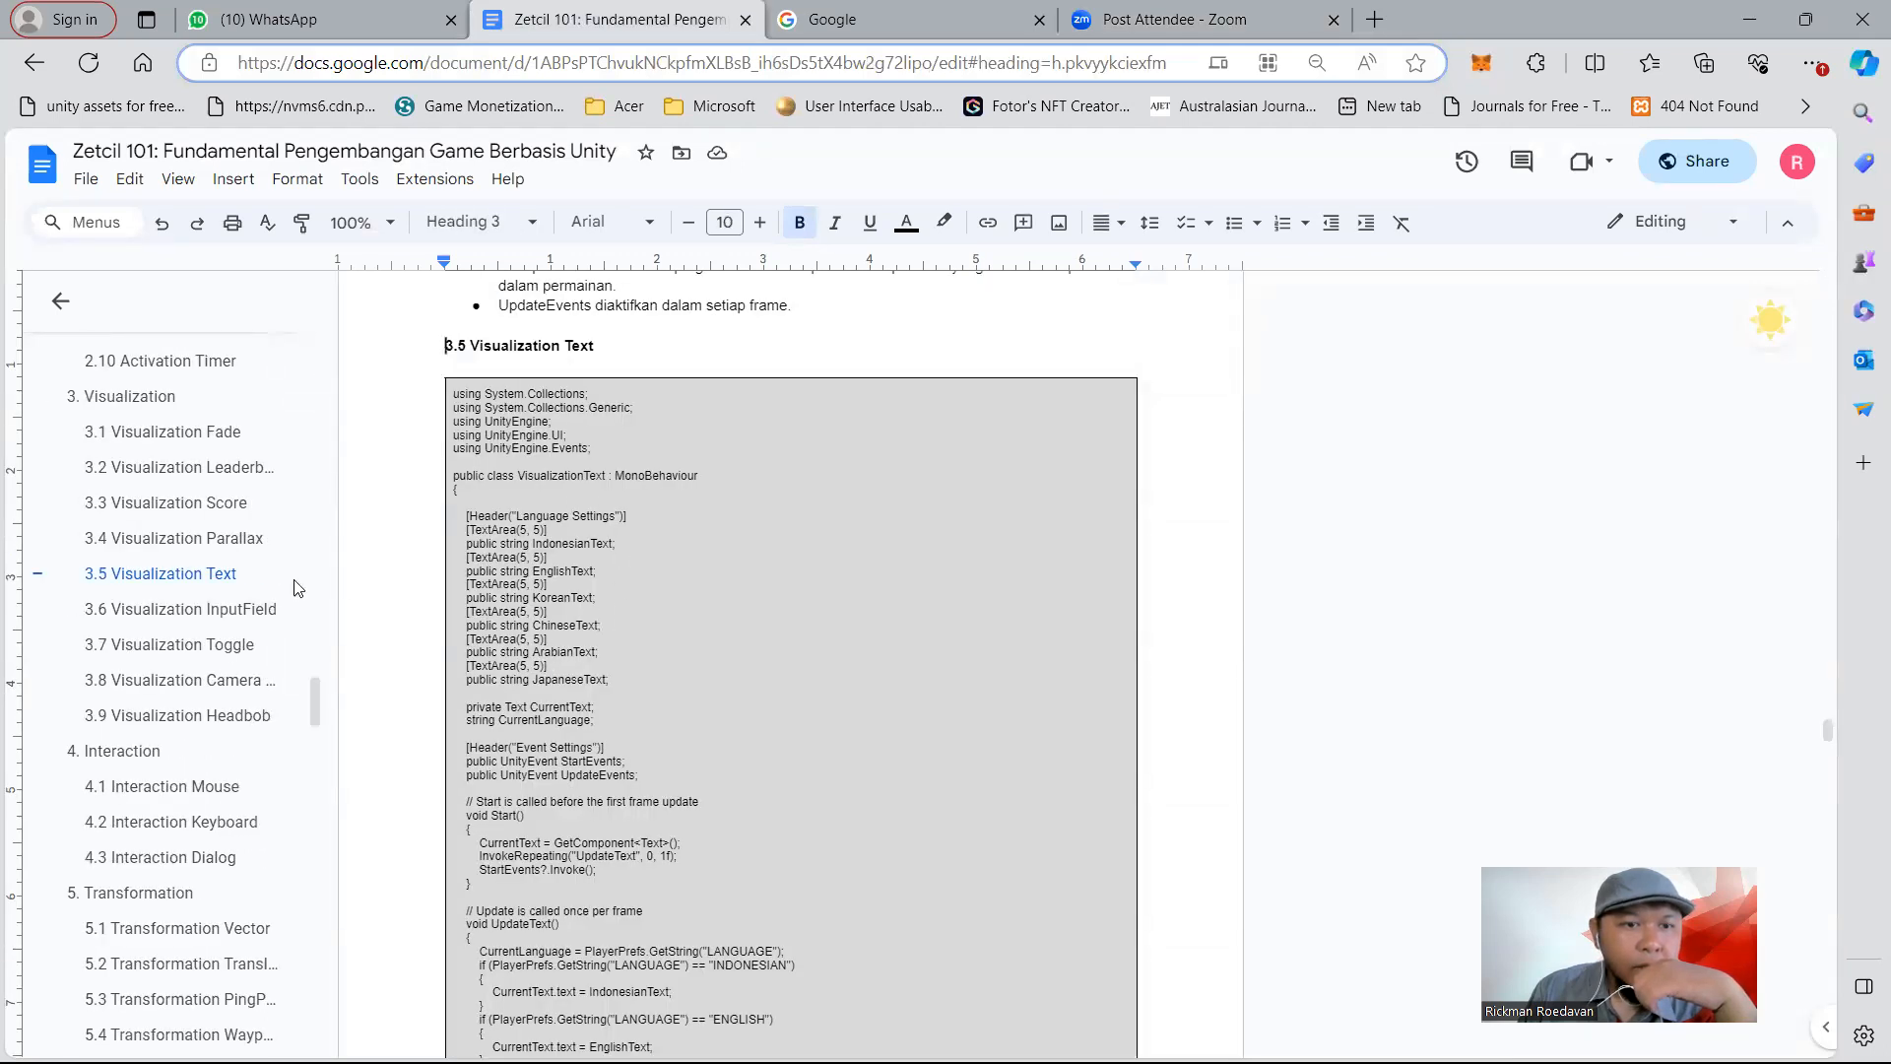
Go to section 2.6 Activation Language and copy the class name ActivationLanguage from its code
{"action": "scroll", "coordinate": [176, 577], "scroll_direction": "up", "scroll_amount": 5}
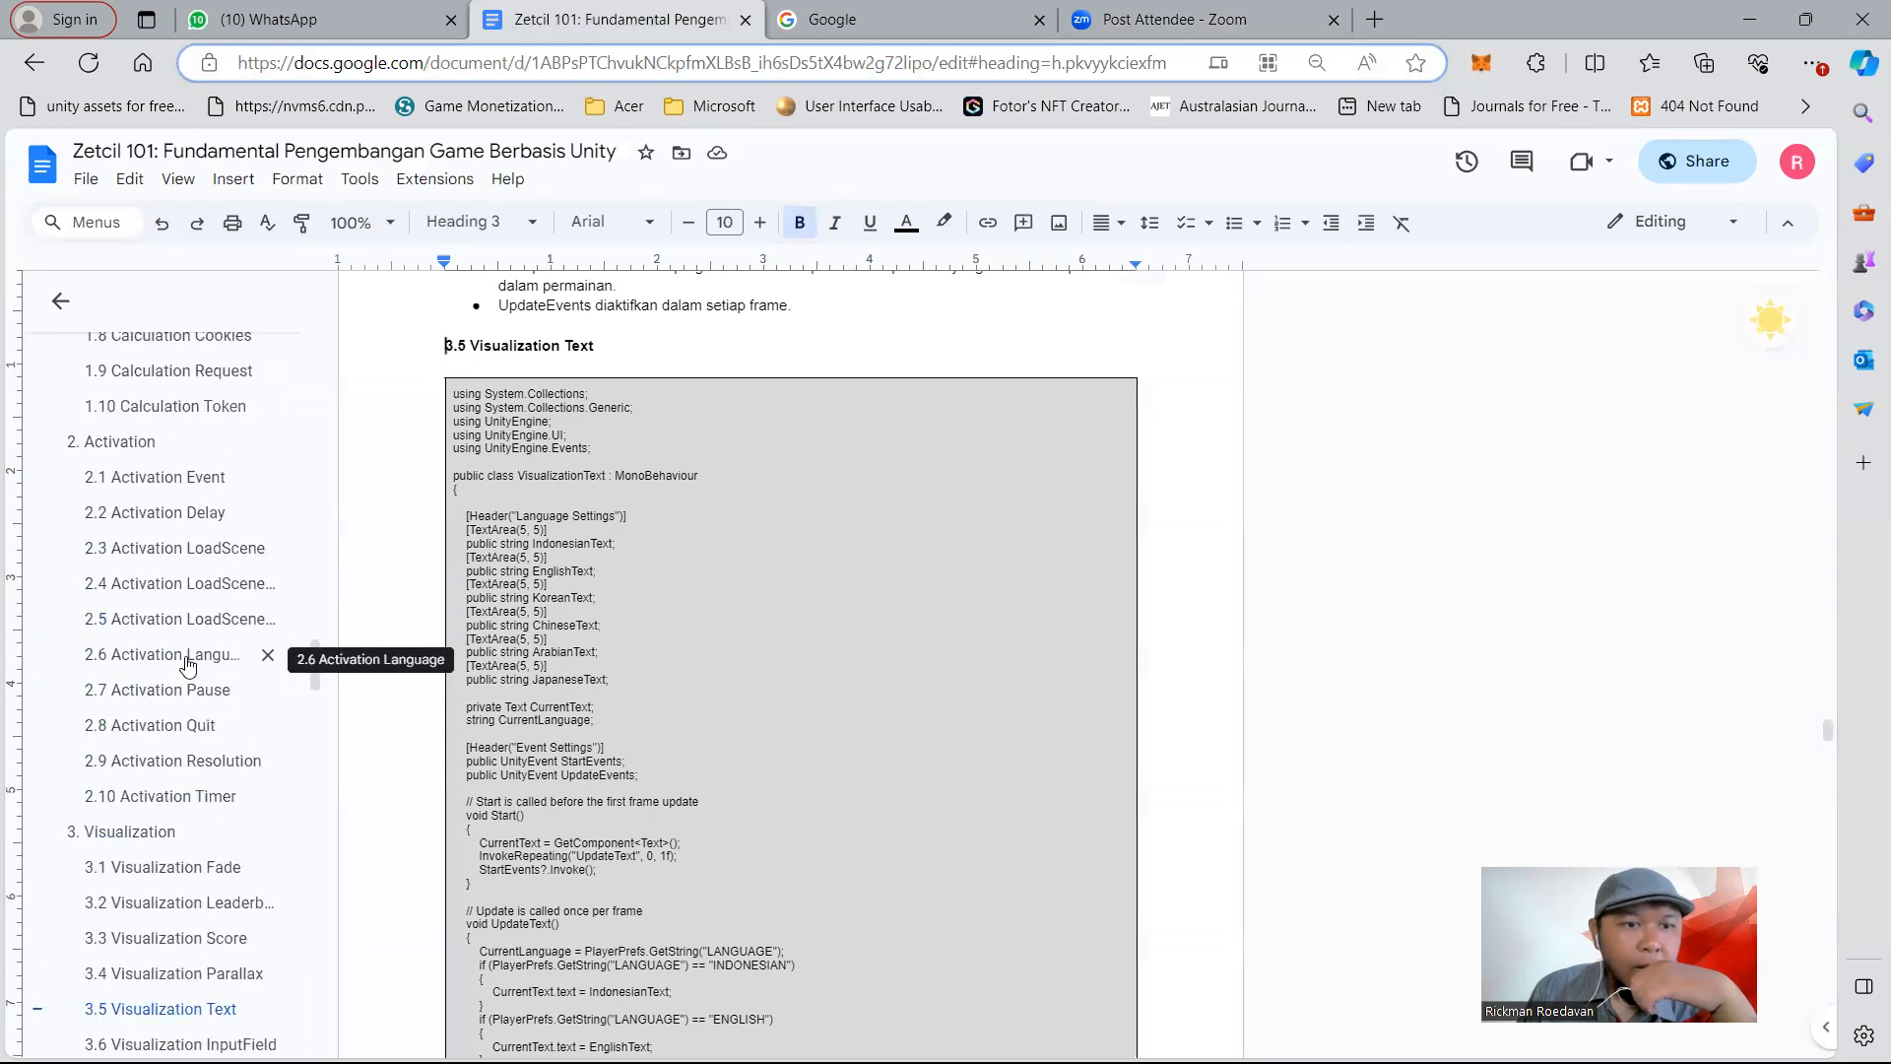
{"action": "left_click", "coordinate": [187, 665]}
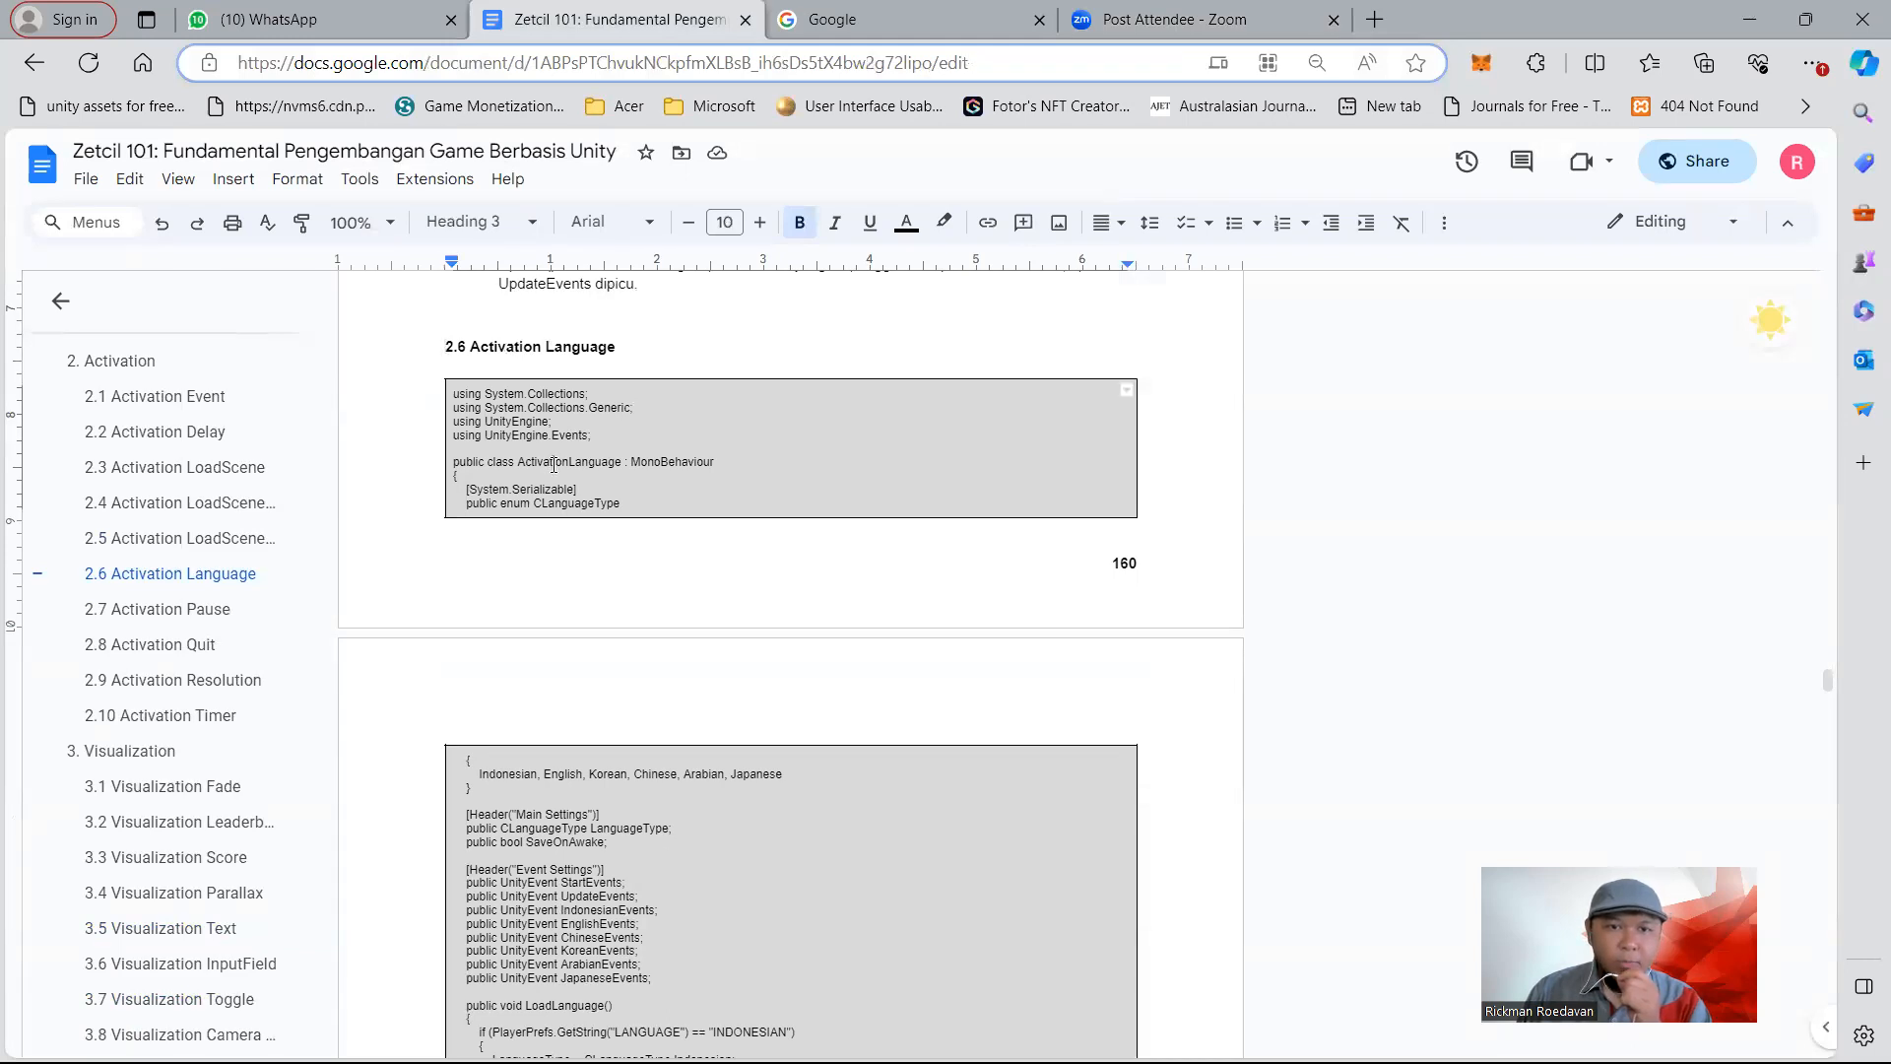
{"action": "double_click", "coordinate": [554, 463]}
{"action": "key", "text": "ctrl+c"}
{"action": "right_click", "coordinate": [555, 471]}
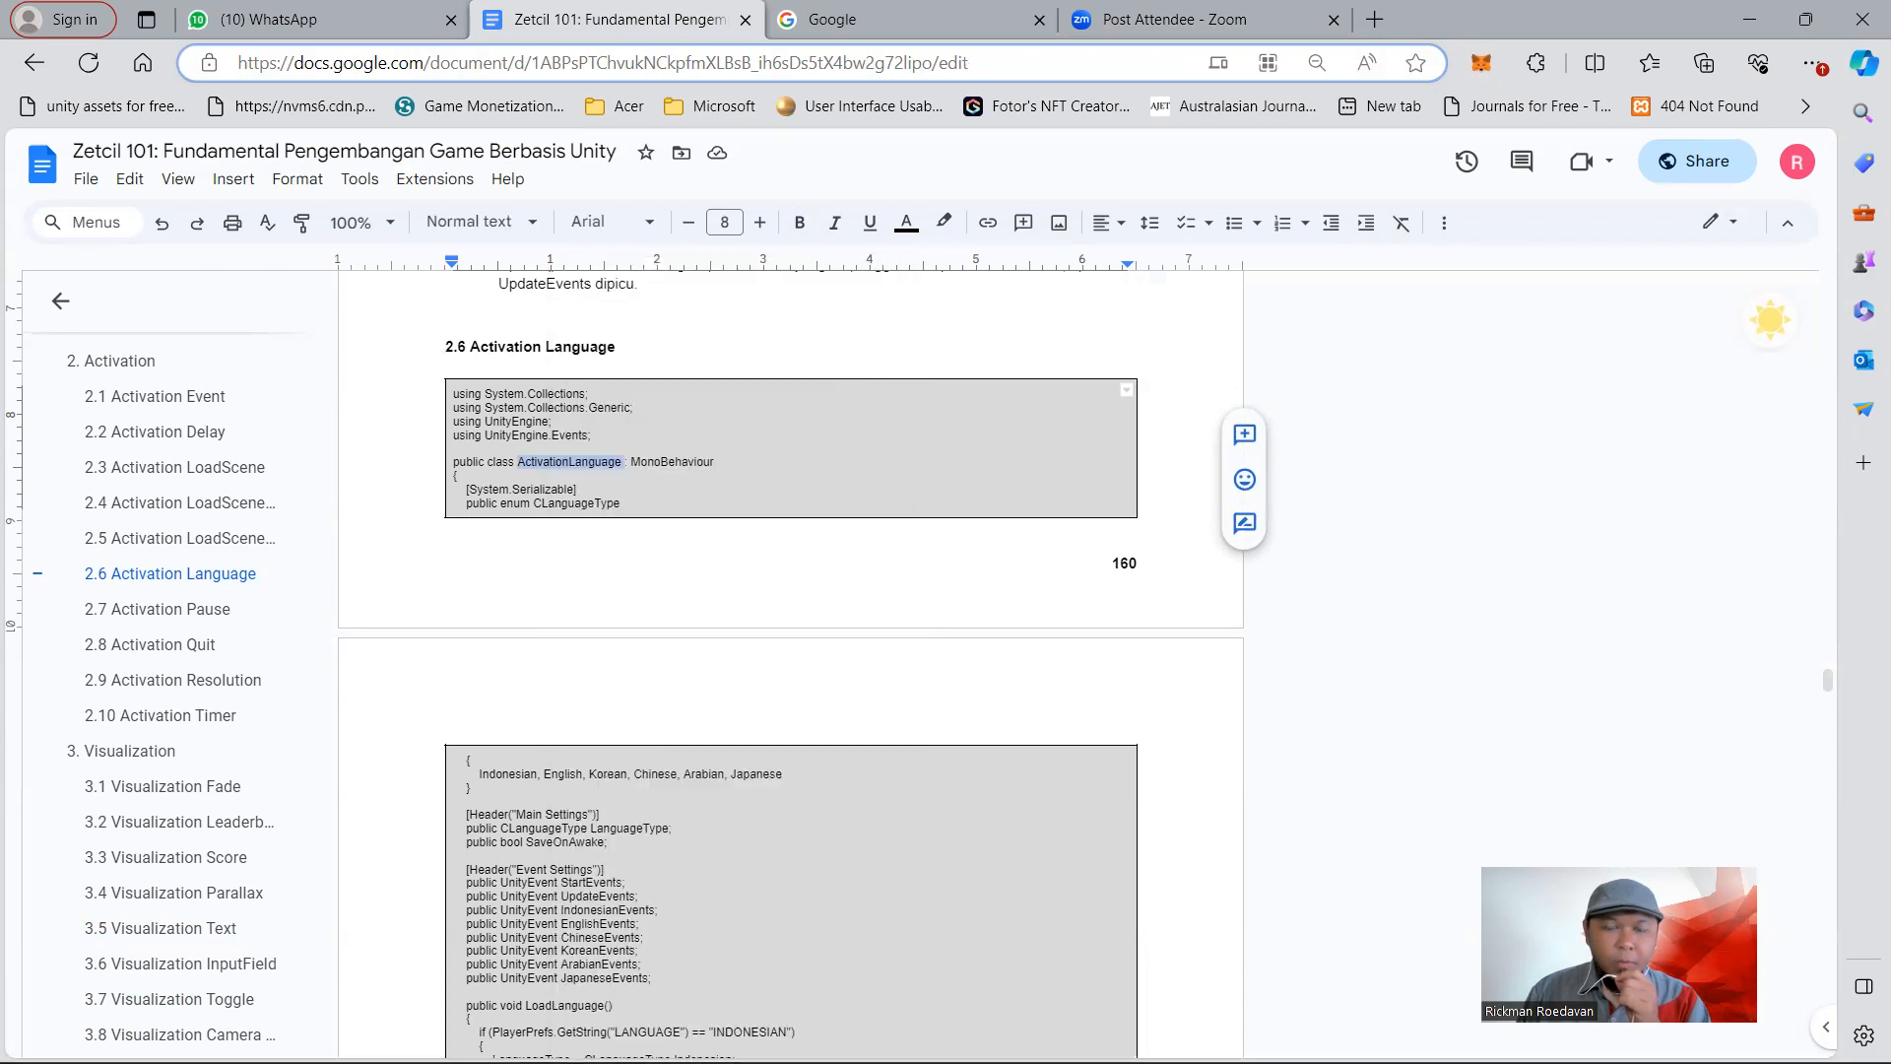
Switch to Unity, create a C# script named ActivationLanguage in the Script folder, and open it in Visual Studio
{"action": "left_click", "coordinate": [1271, 1033]}
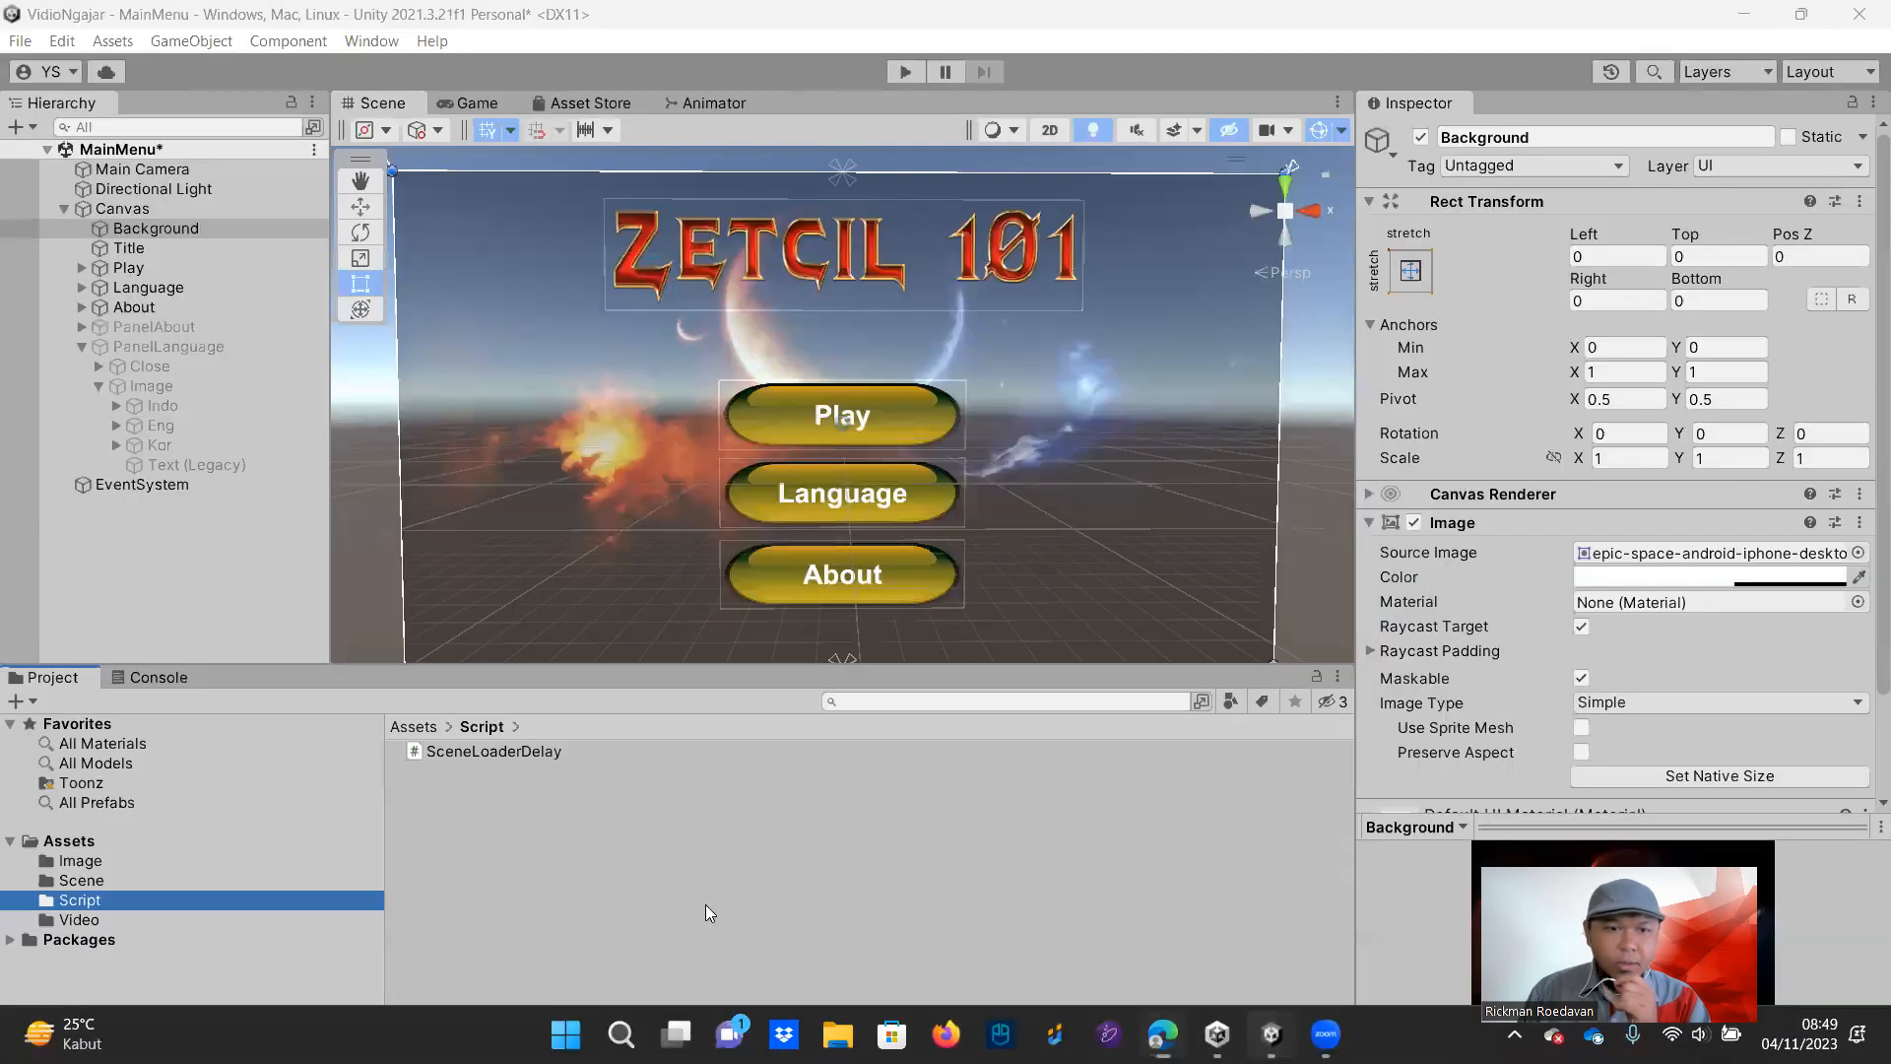
{"action": "right_click", "coordinate": [485, 896]}
{"action": "mouse_move", "coordinate": [666, 276]}
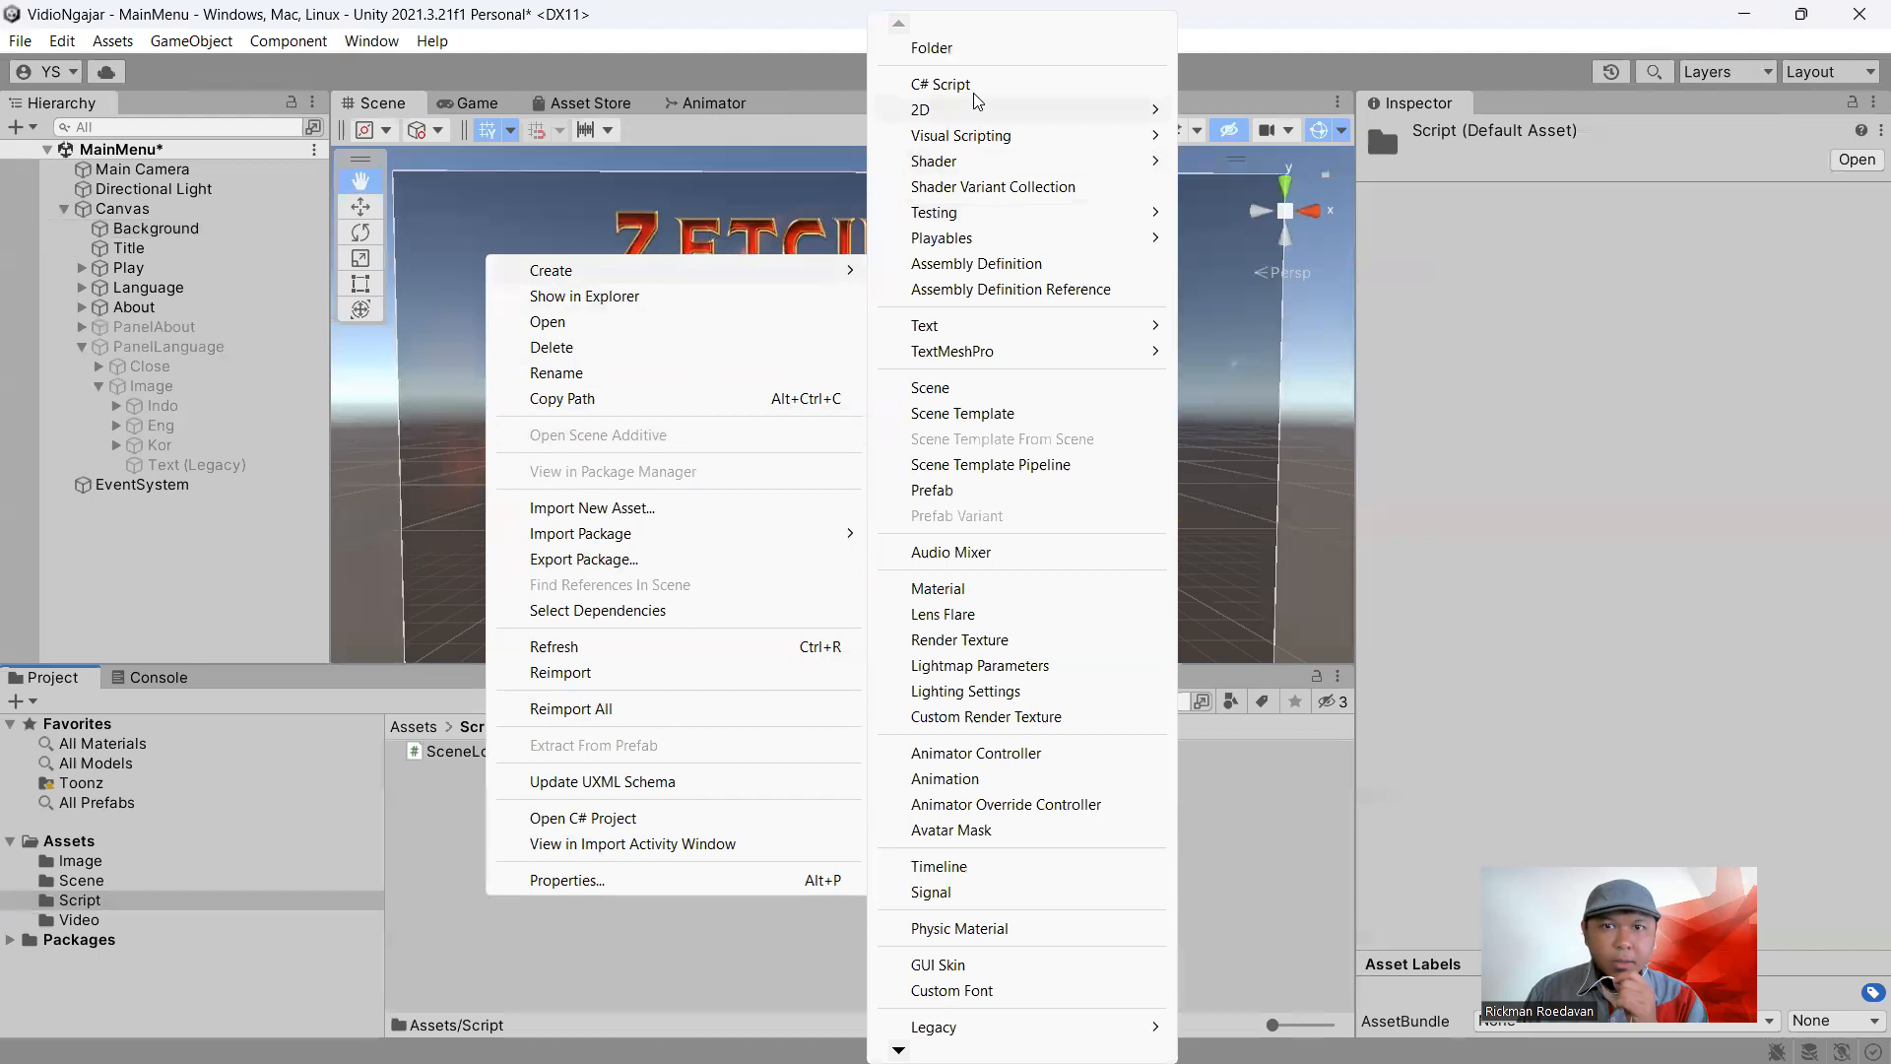
{"action": "left_click", "coordinate": [947, 78]}
{"action": "right_click", "coordinate": [550, 747]}
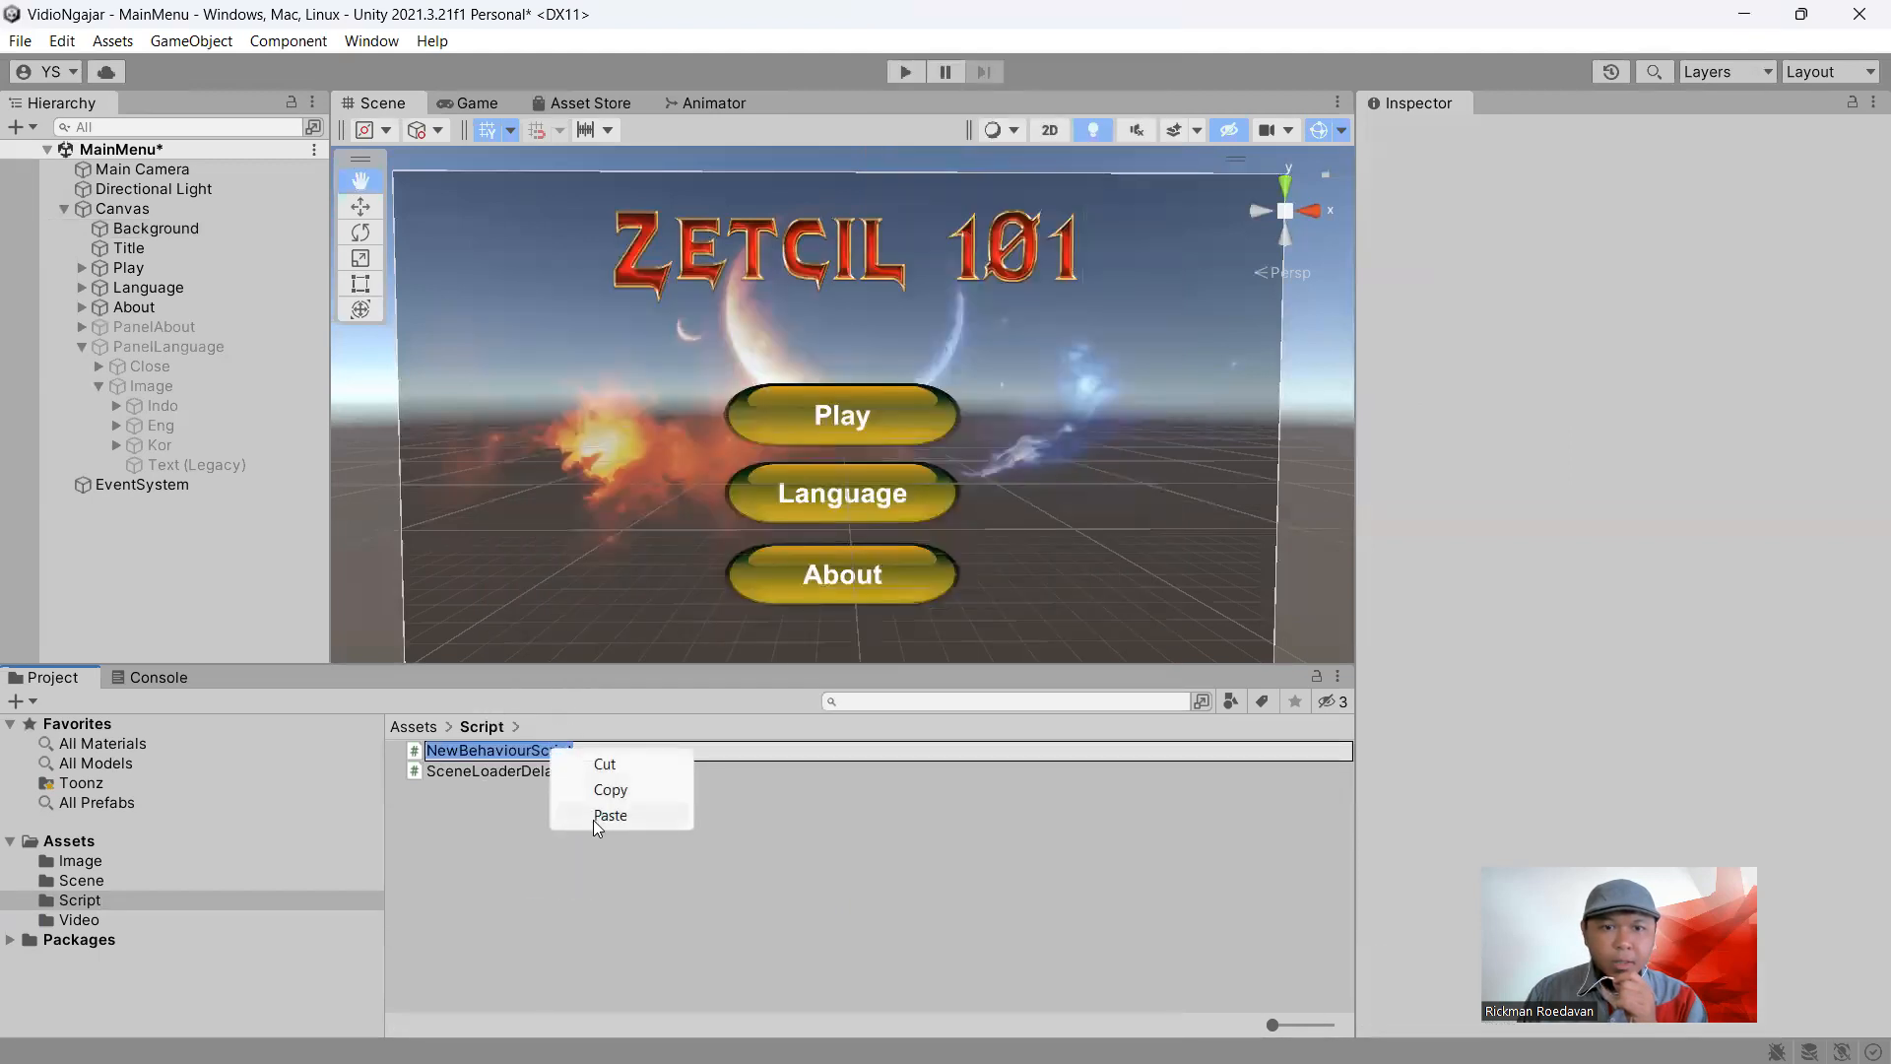
{"action": "left_click", "coordinate": [595, 817]}
{"action": "double_click", "coordinate": [501, 751]}
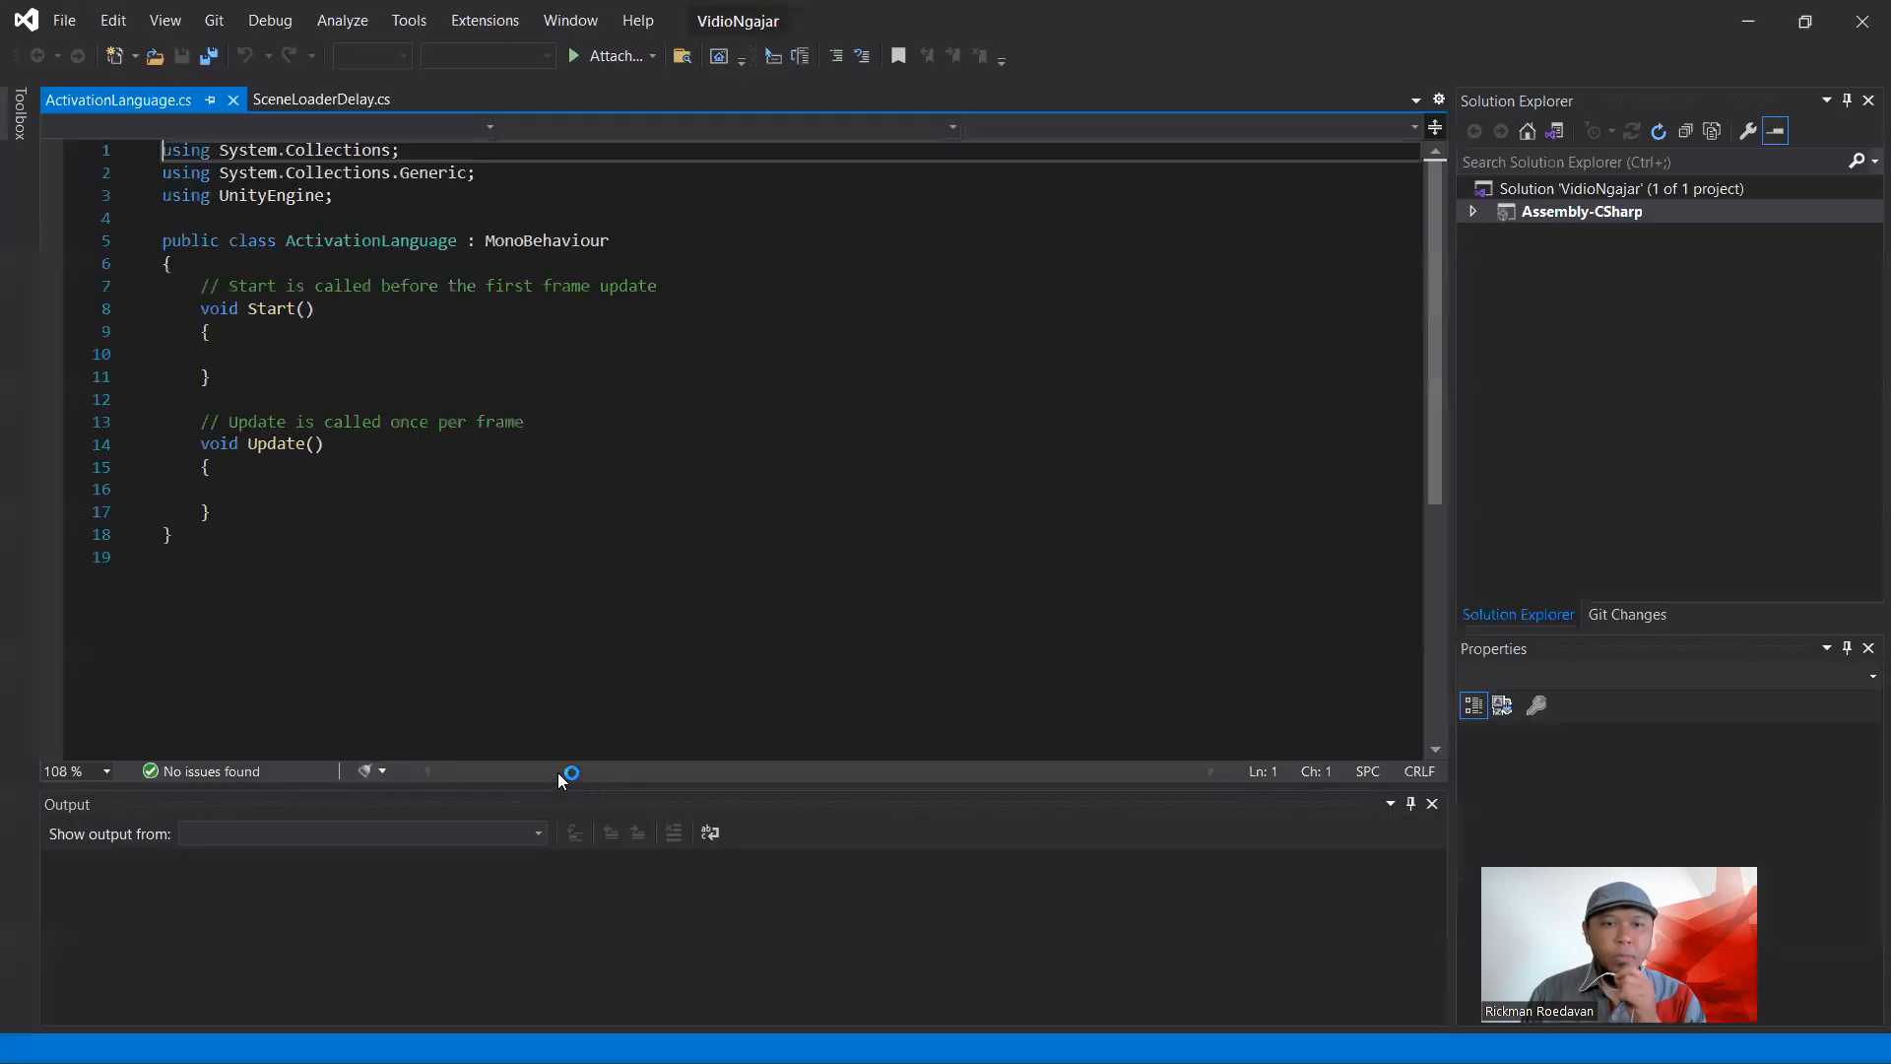
Return to the Zetcil 101 document in Edge and copy the complete section 2.6 ActivationLanguage code
{"action": "mouse_move", "coordinate": [1135, 1034]}
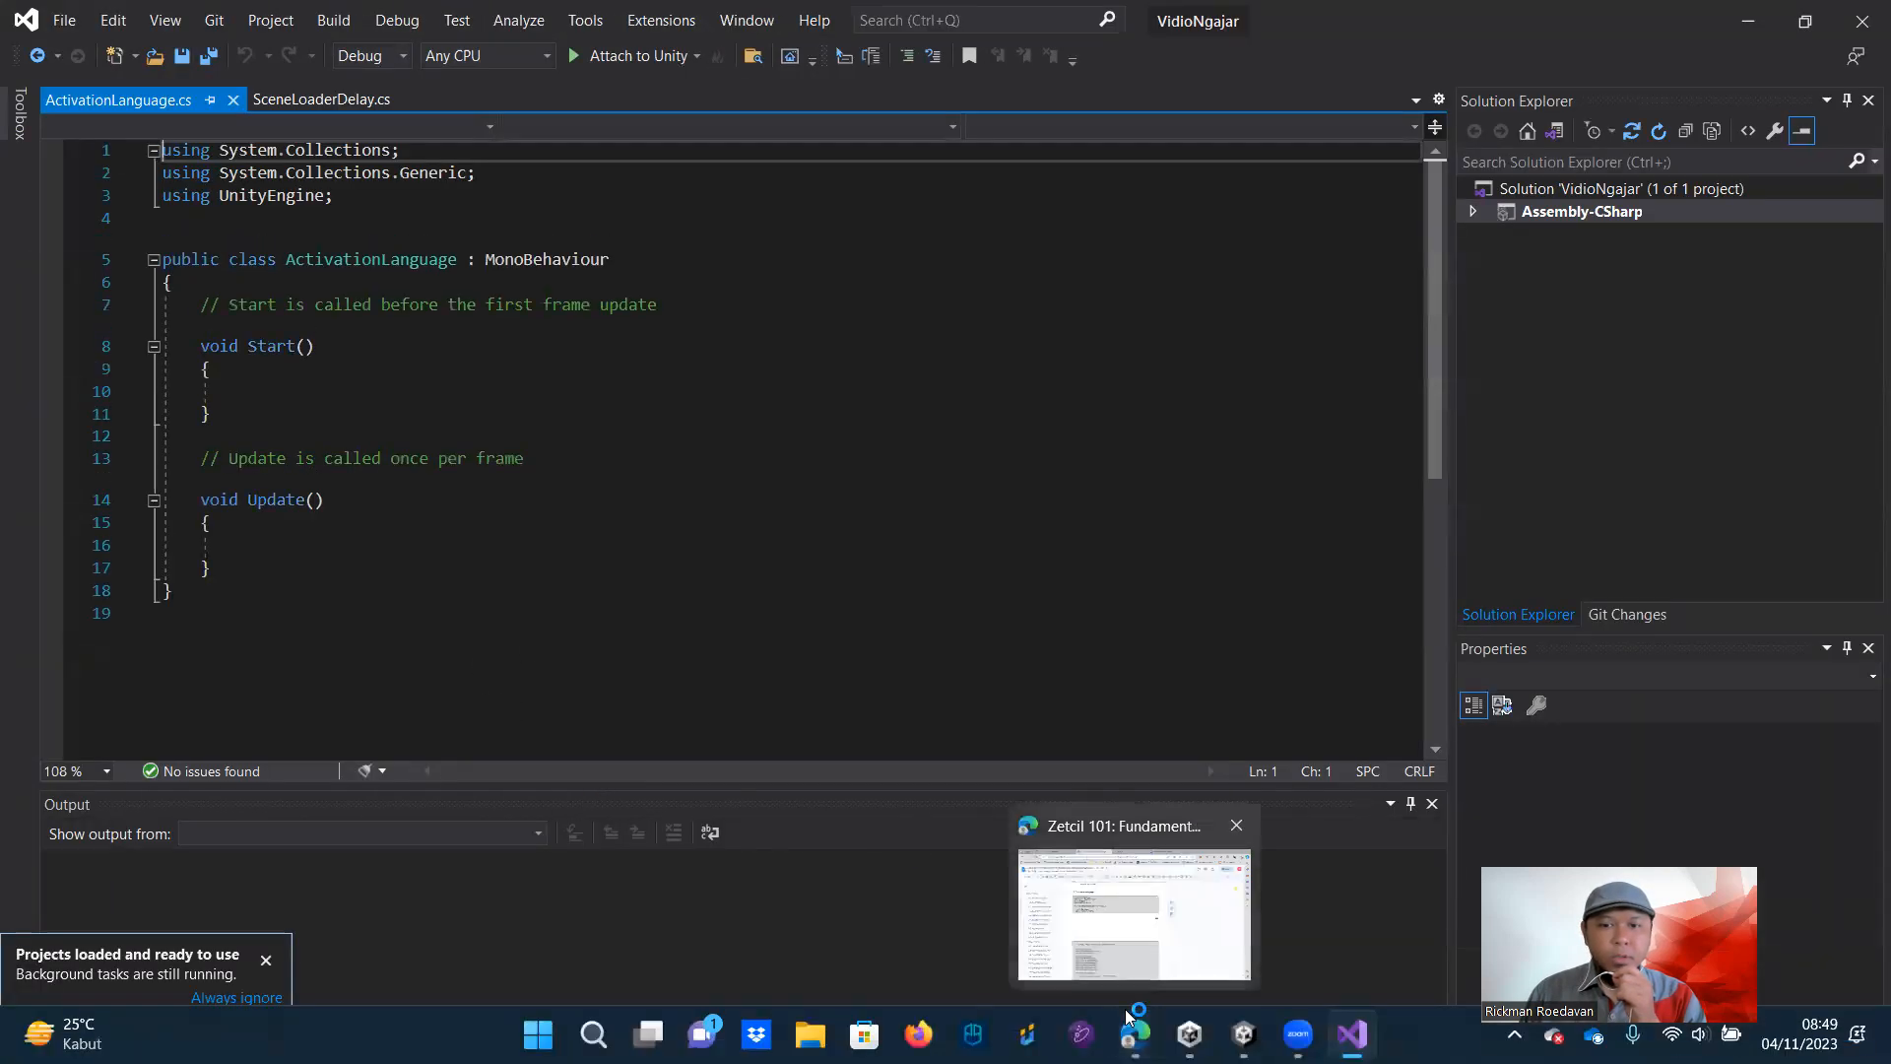
{"action": "left_click", "coordinate": [1038, 896]}
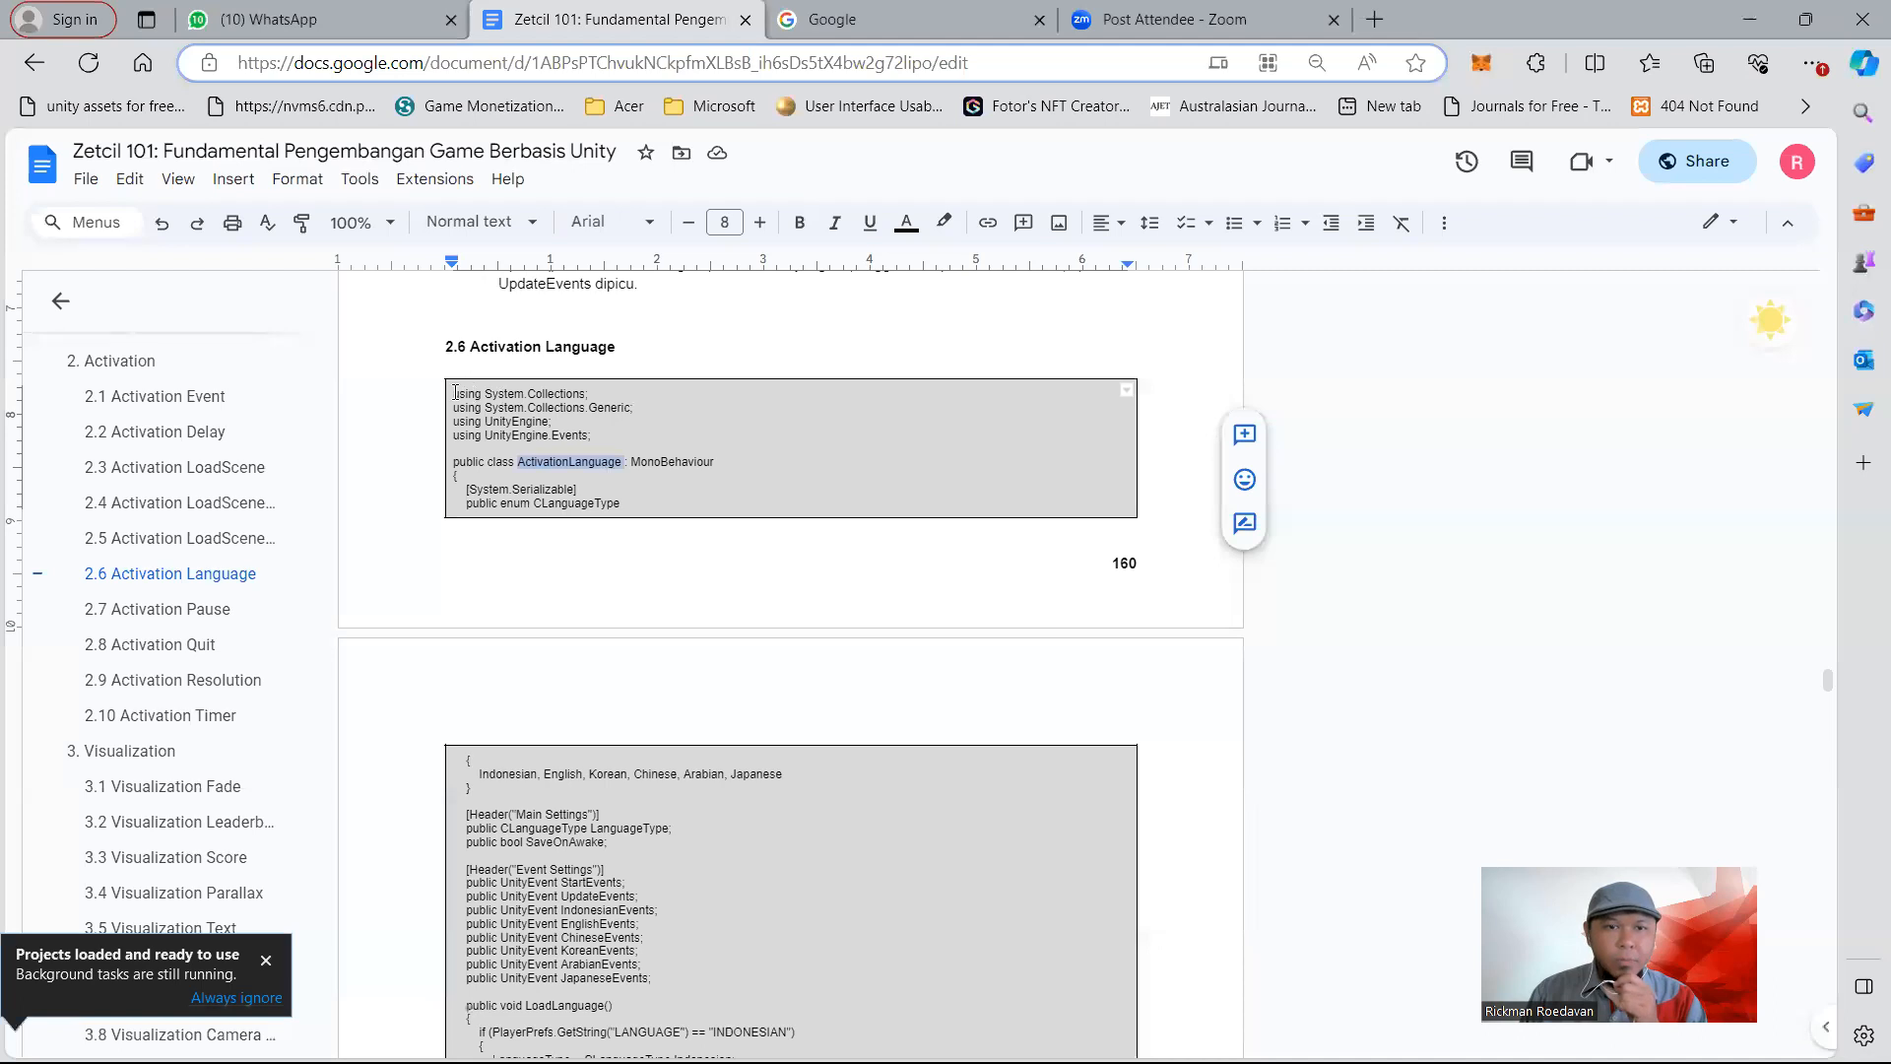
{"action": "left_click_drag", "start_coordinate": [455, 392], "coordinate": [591, 435]}
{"action": "scroll", "coordinate": [566, 595], "scroll_direction": "down", "scroll_amount": 6}
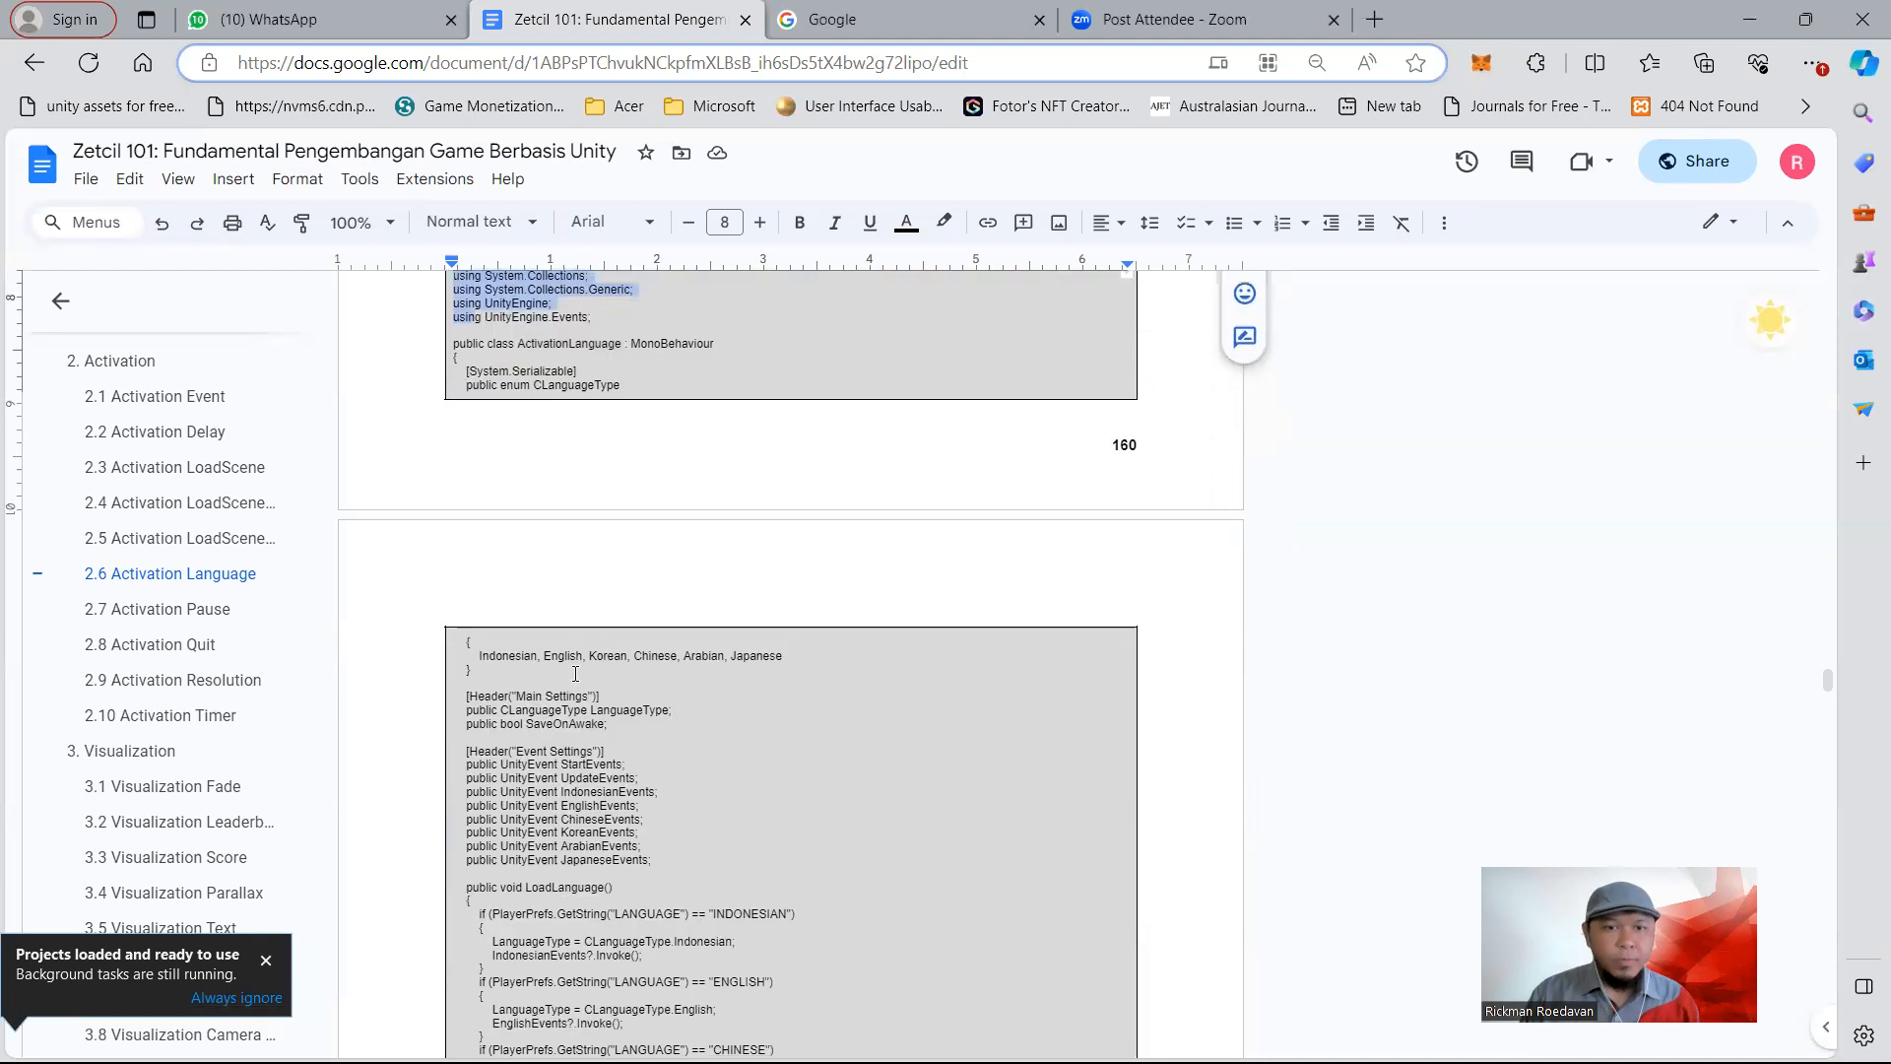
{"action": "scroll", "coordinate": [575, 676], "scroll_direction": "down", "scroll_amount": 10}
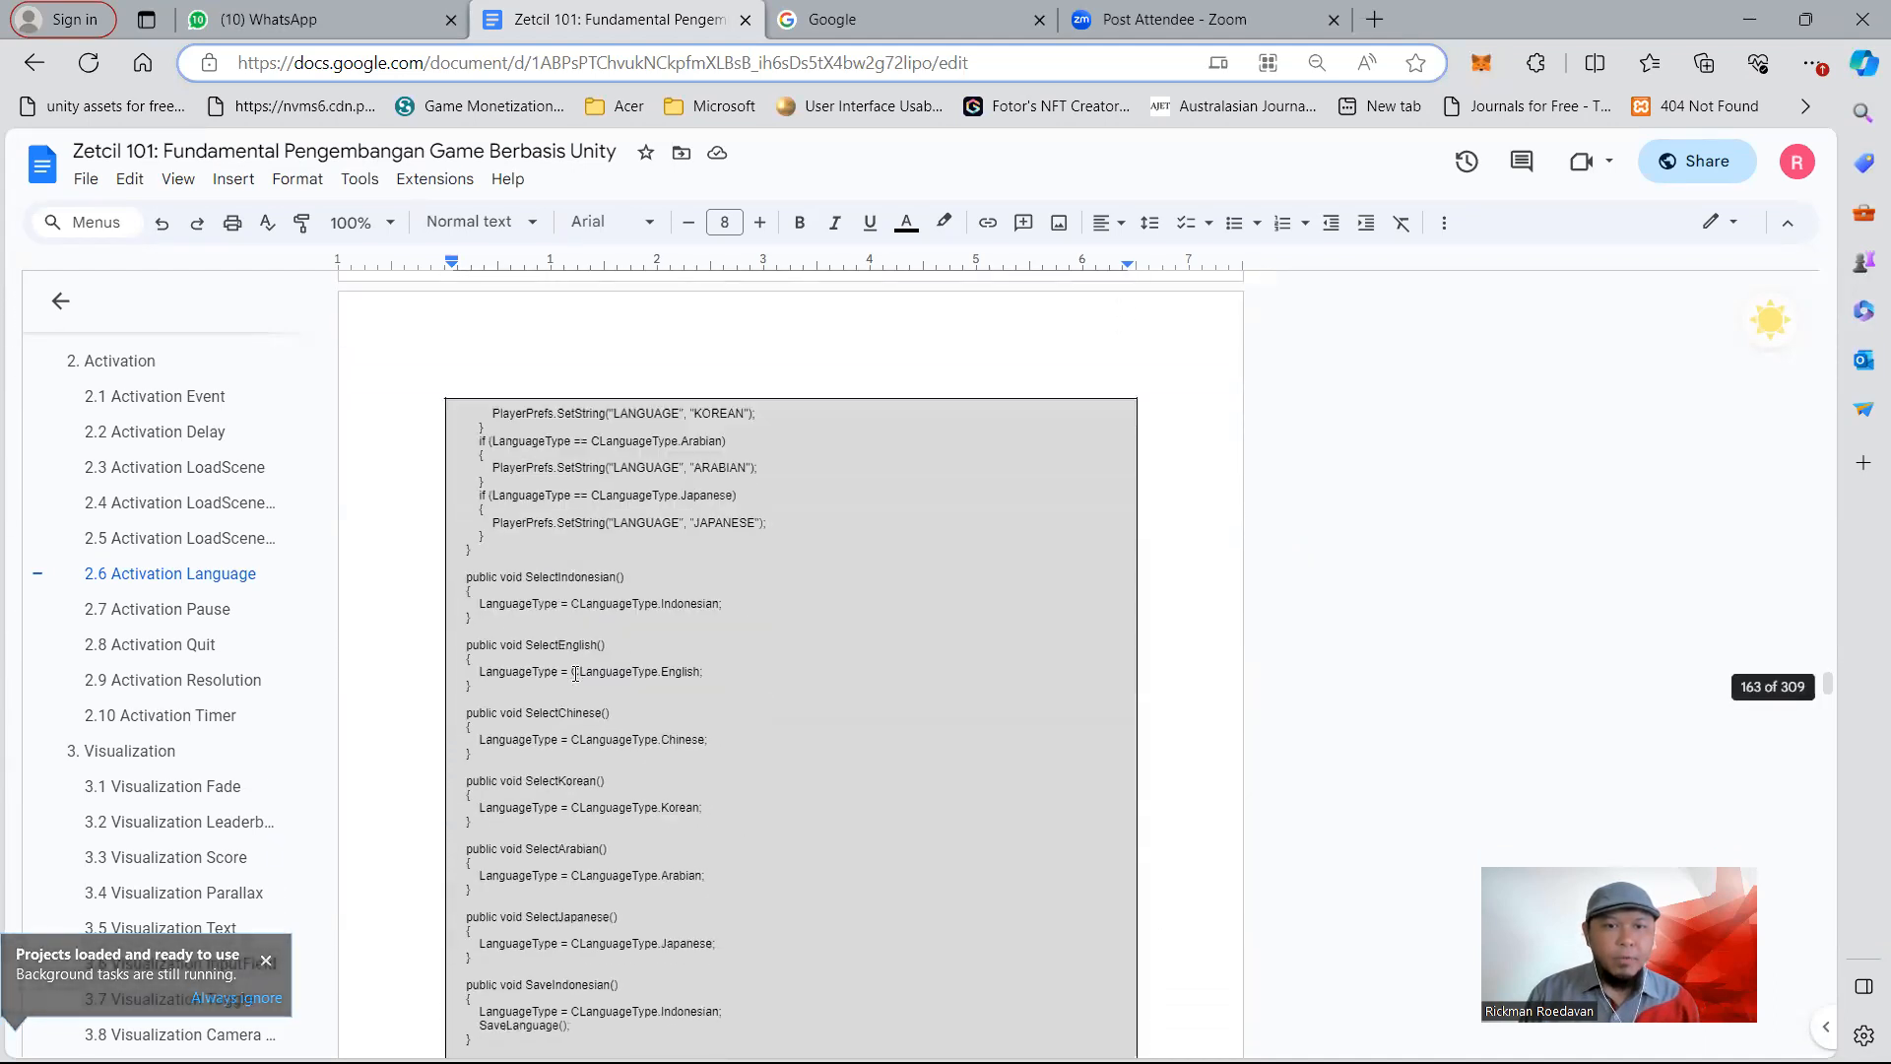
{"action": "scroll", "coordinate": [575, 675], "scroll_direction": "down", "scroll_amount": 10}
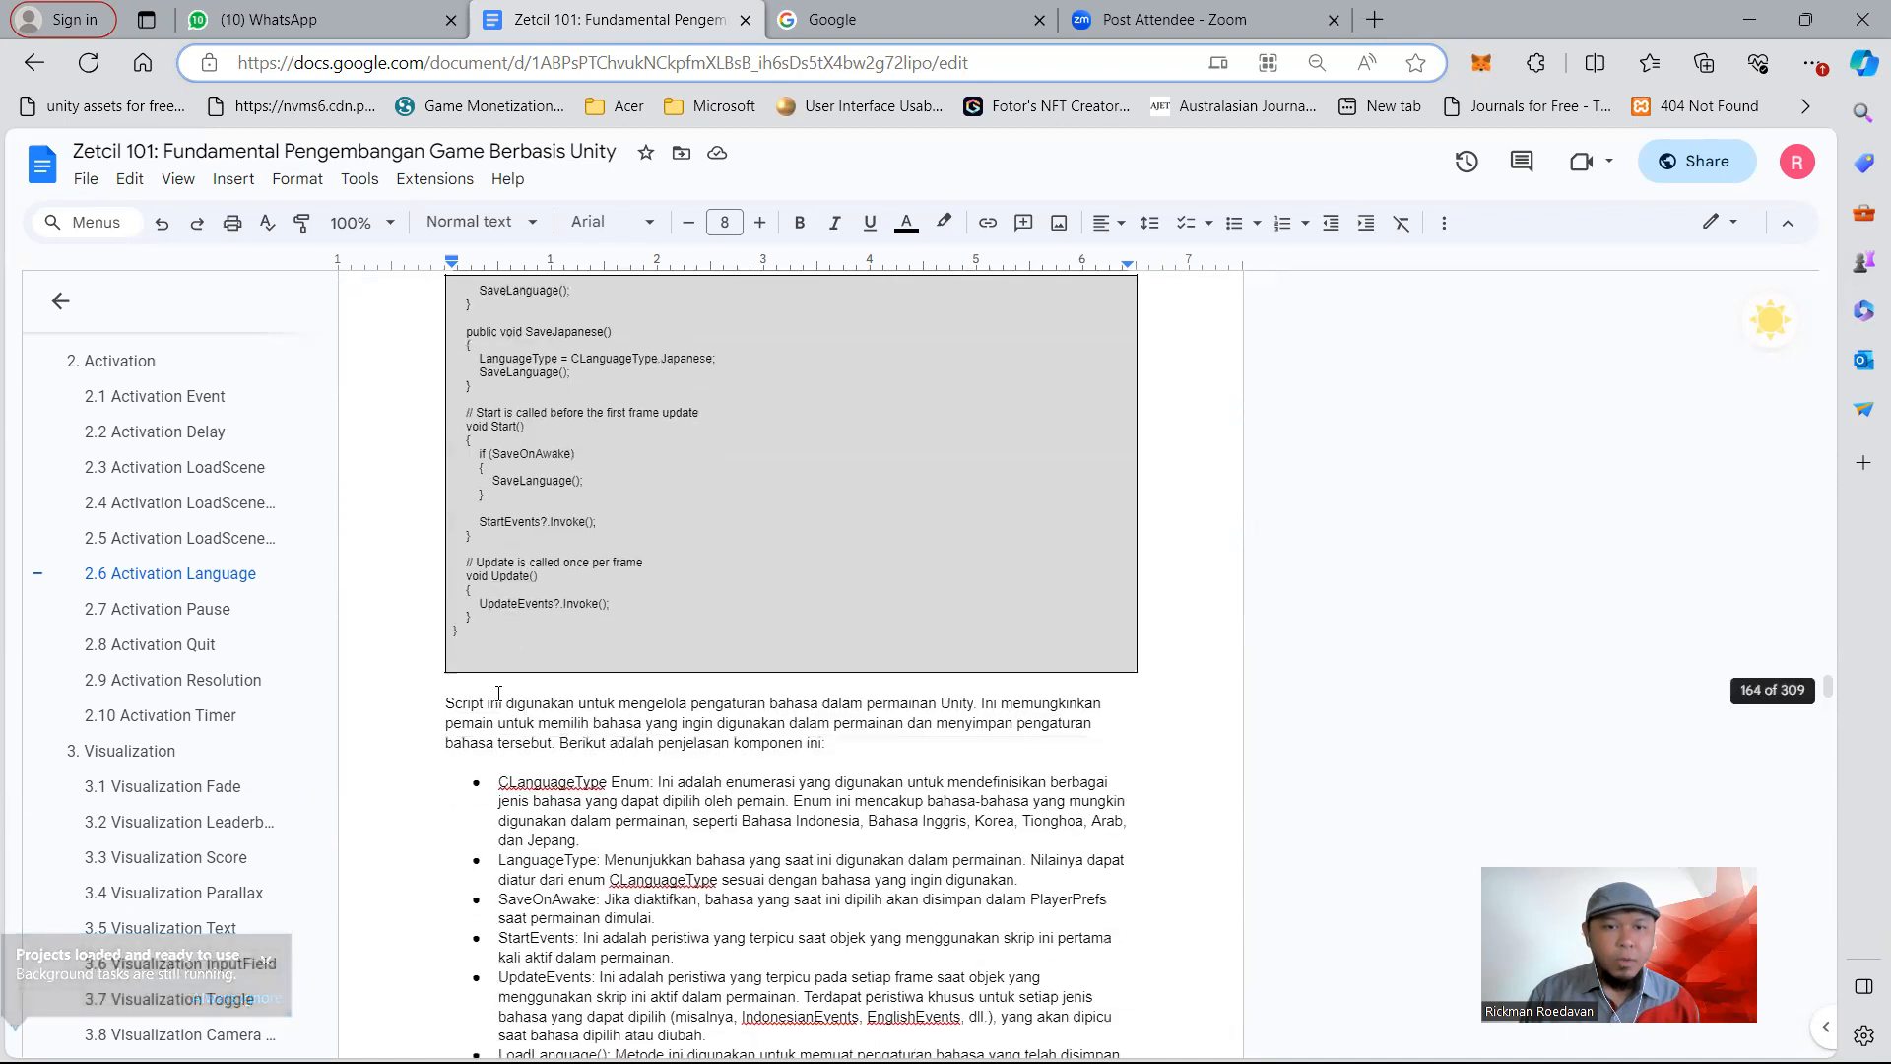
{"action": "left_click", "coordinate": [482, 638], "text": "shift"}
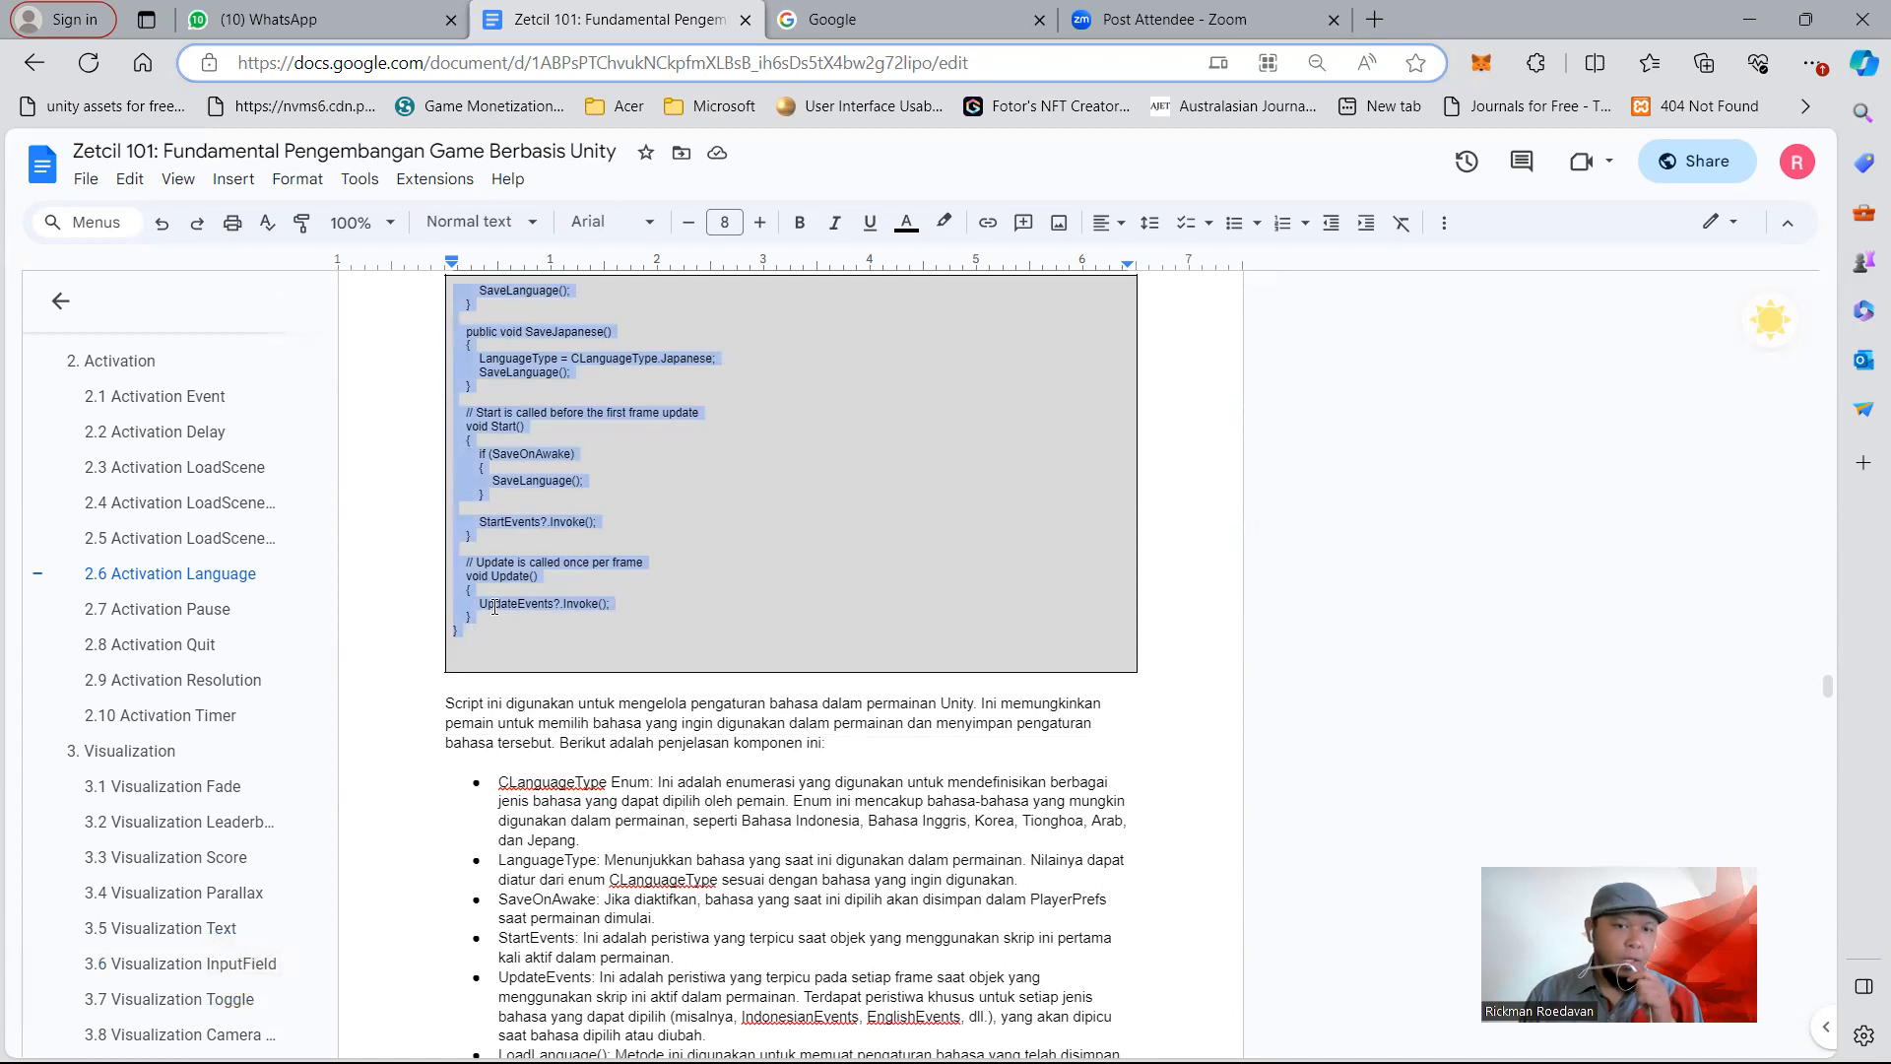
{"action": "right_click", "coordinate": [494, 615]}
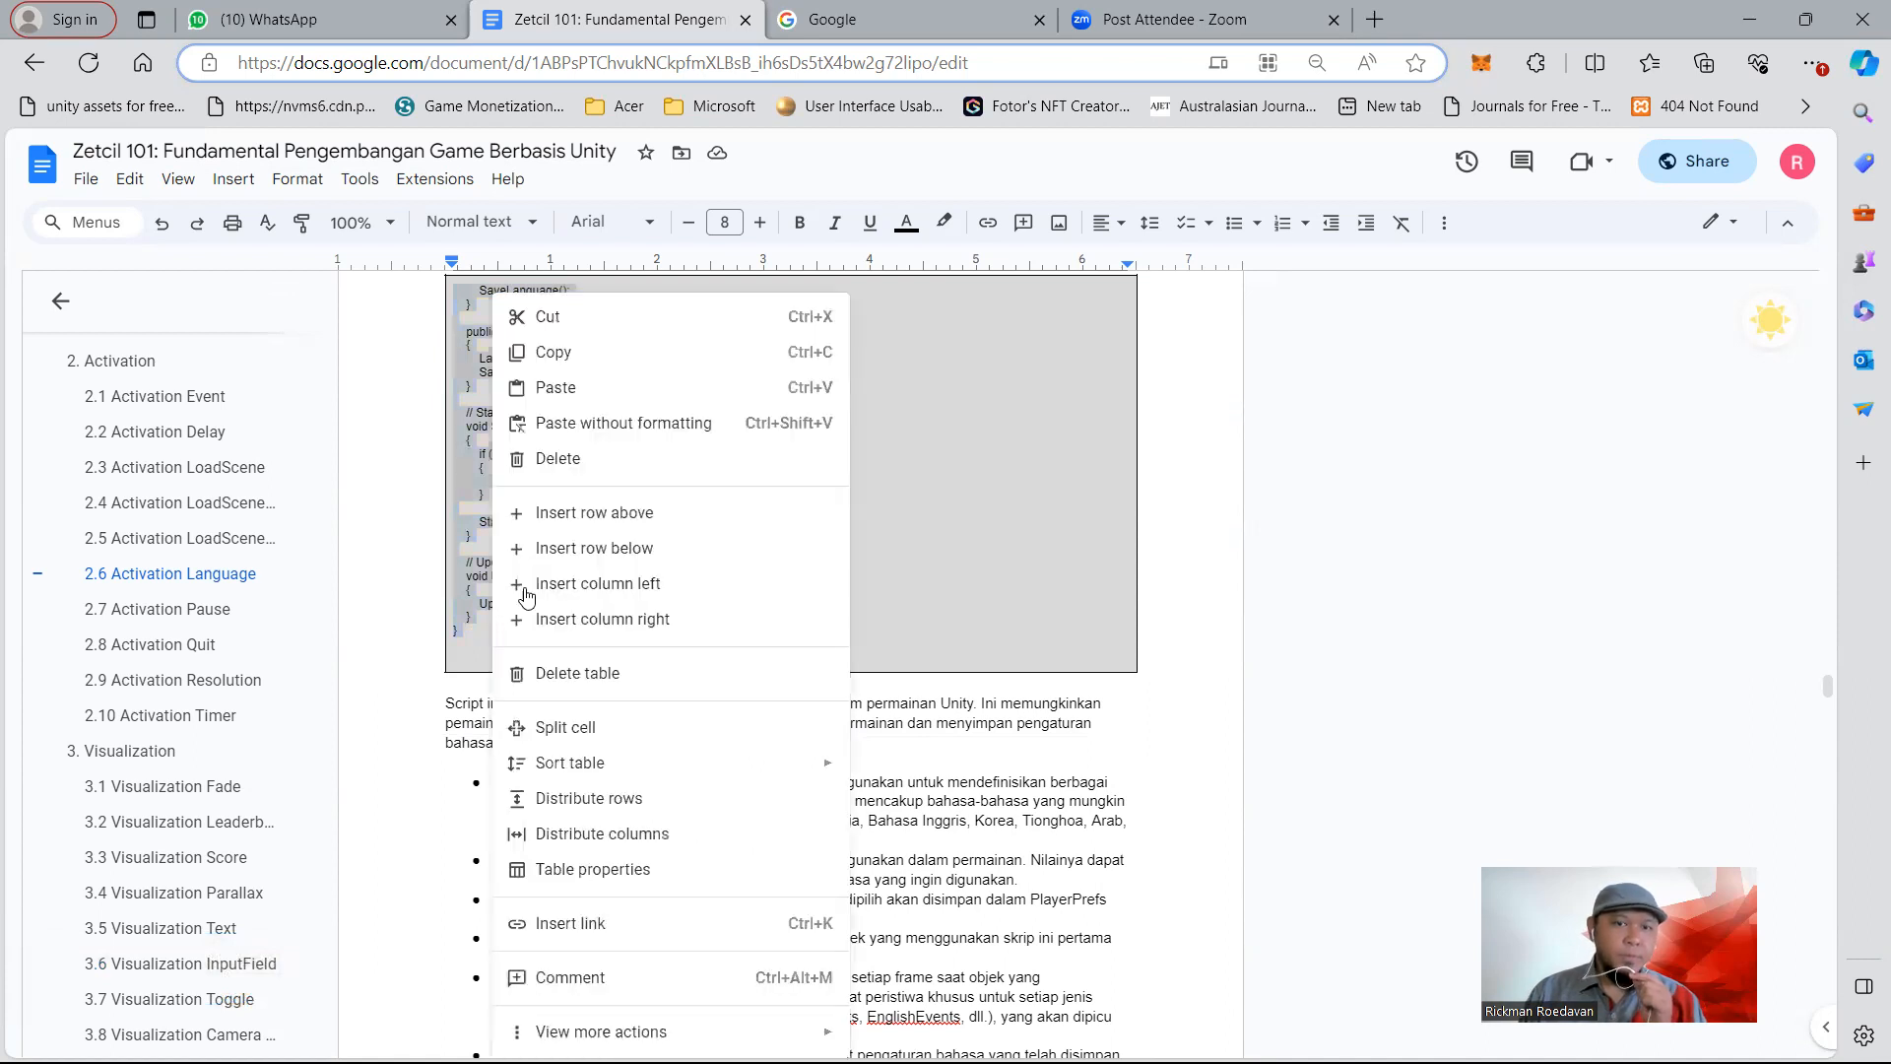
{"action": "left_click", "coordinate": [578, 355]}
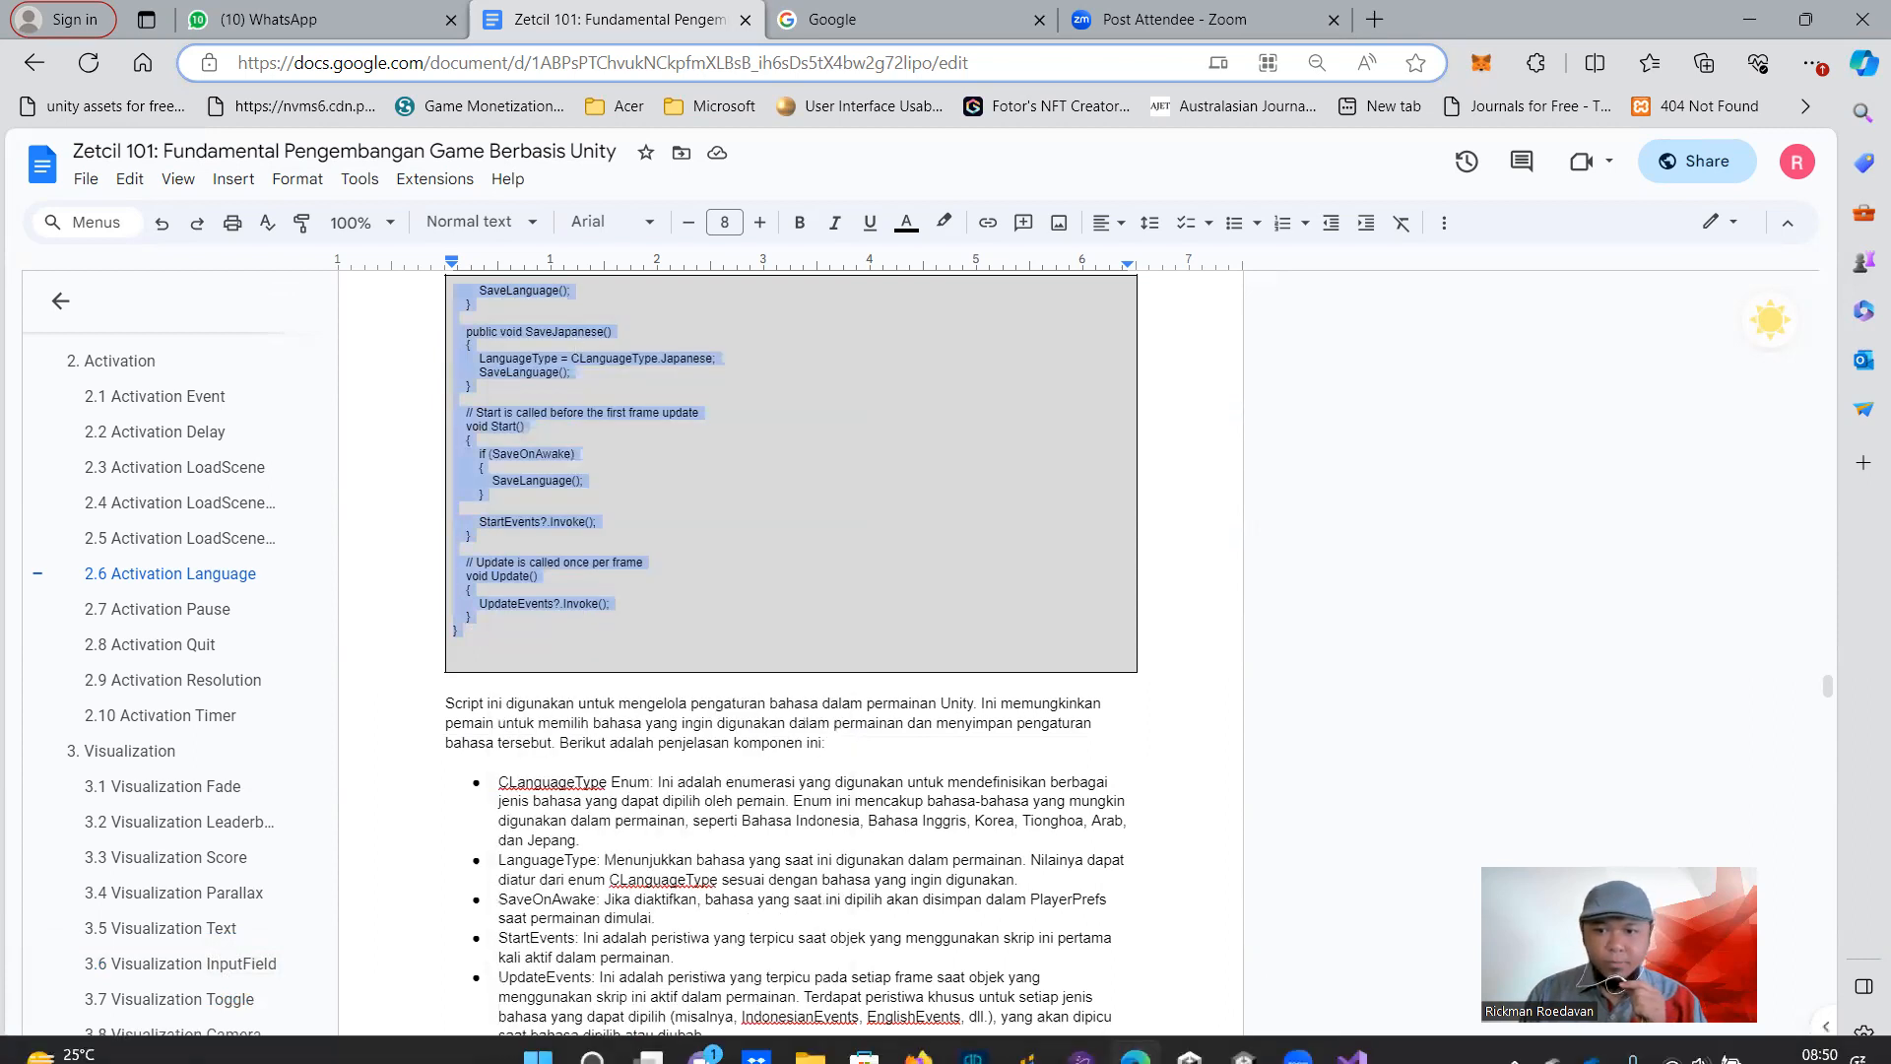
In Visual Studio, replace the entire default content of ActivationLanguage.cs with the copied code and save the file
{"action": "left_click", "coordinate": [1352, 1044]}
{"action": "left_click_drag", "start_coordinate": [228, 611], "coordinate": [89, 148]}
{"action": "right_click", "coordinate": [254, 169]}
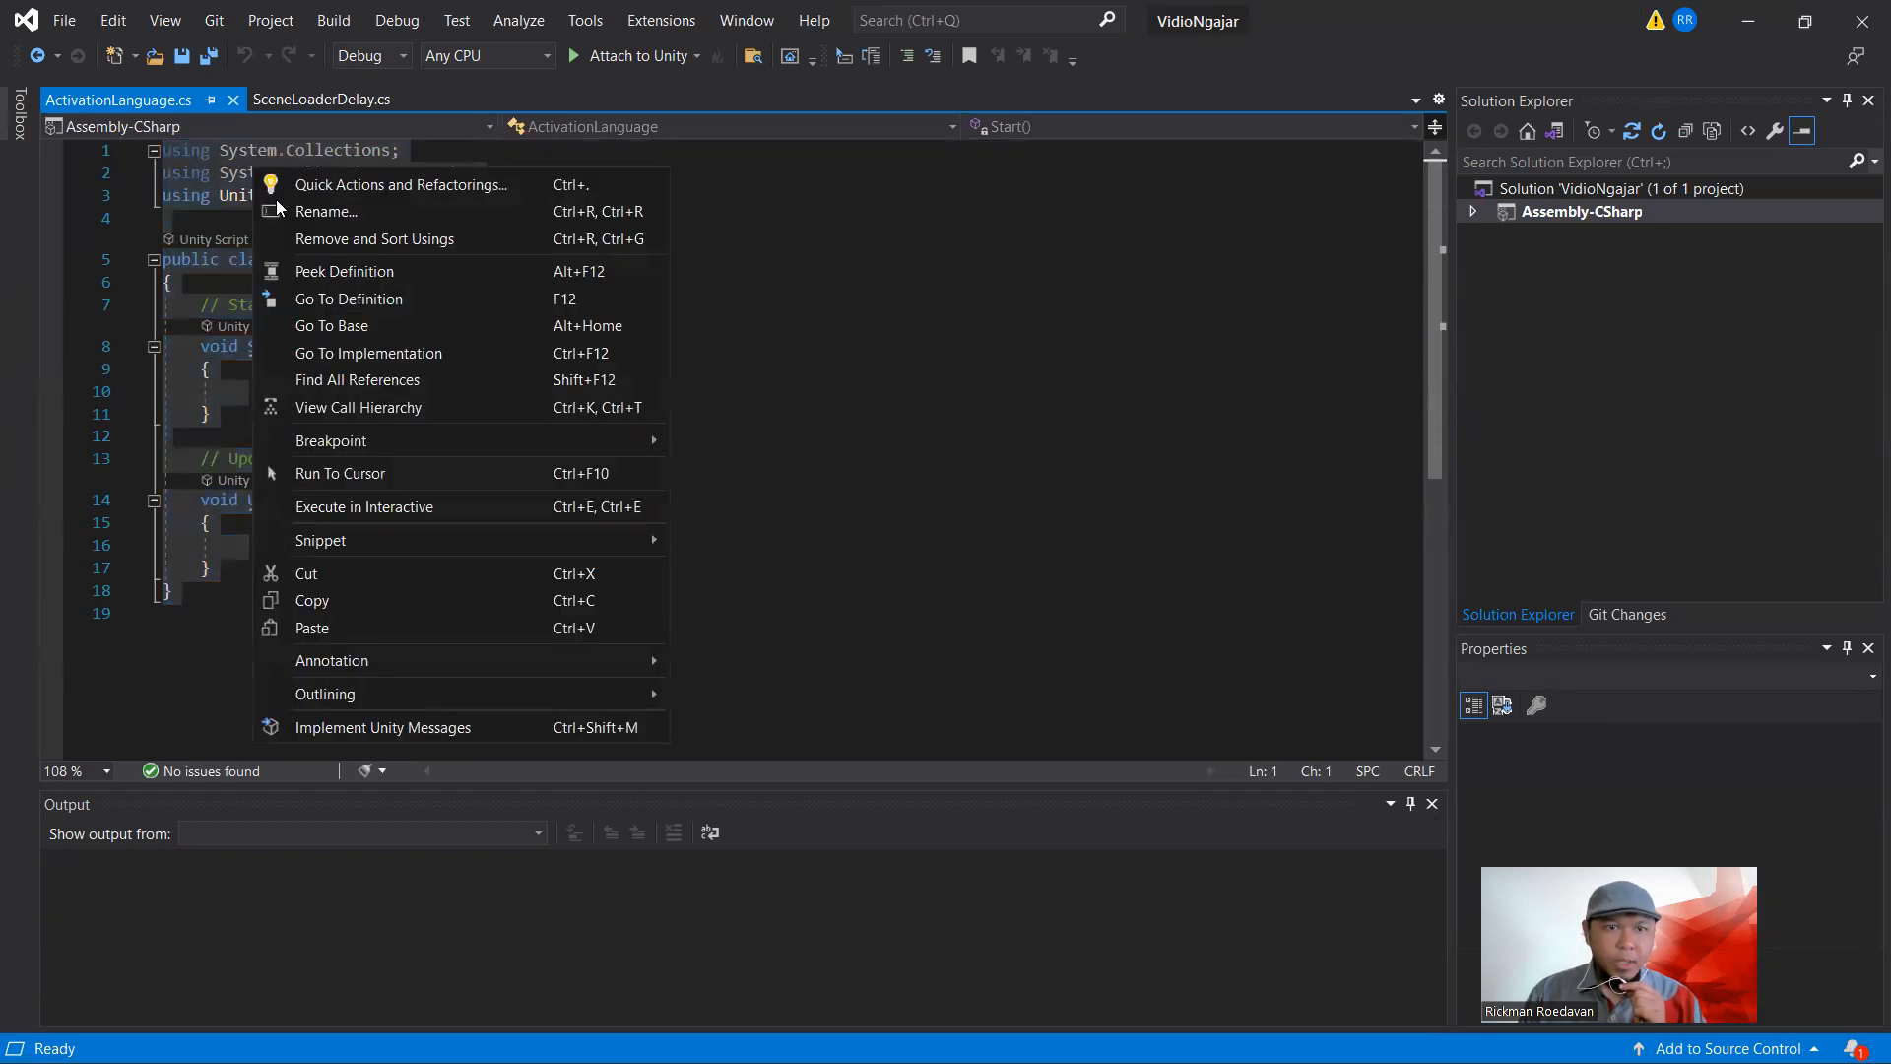
{"action": "left_click", "coordinate": [317, 628]}
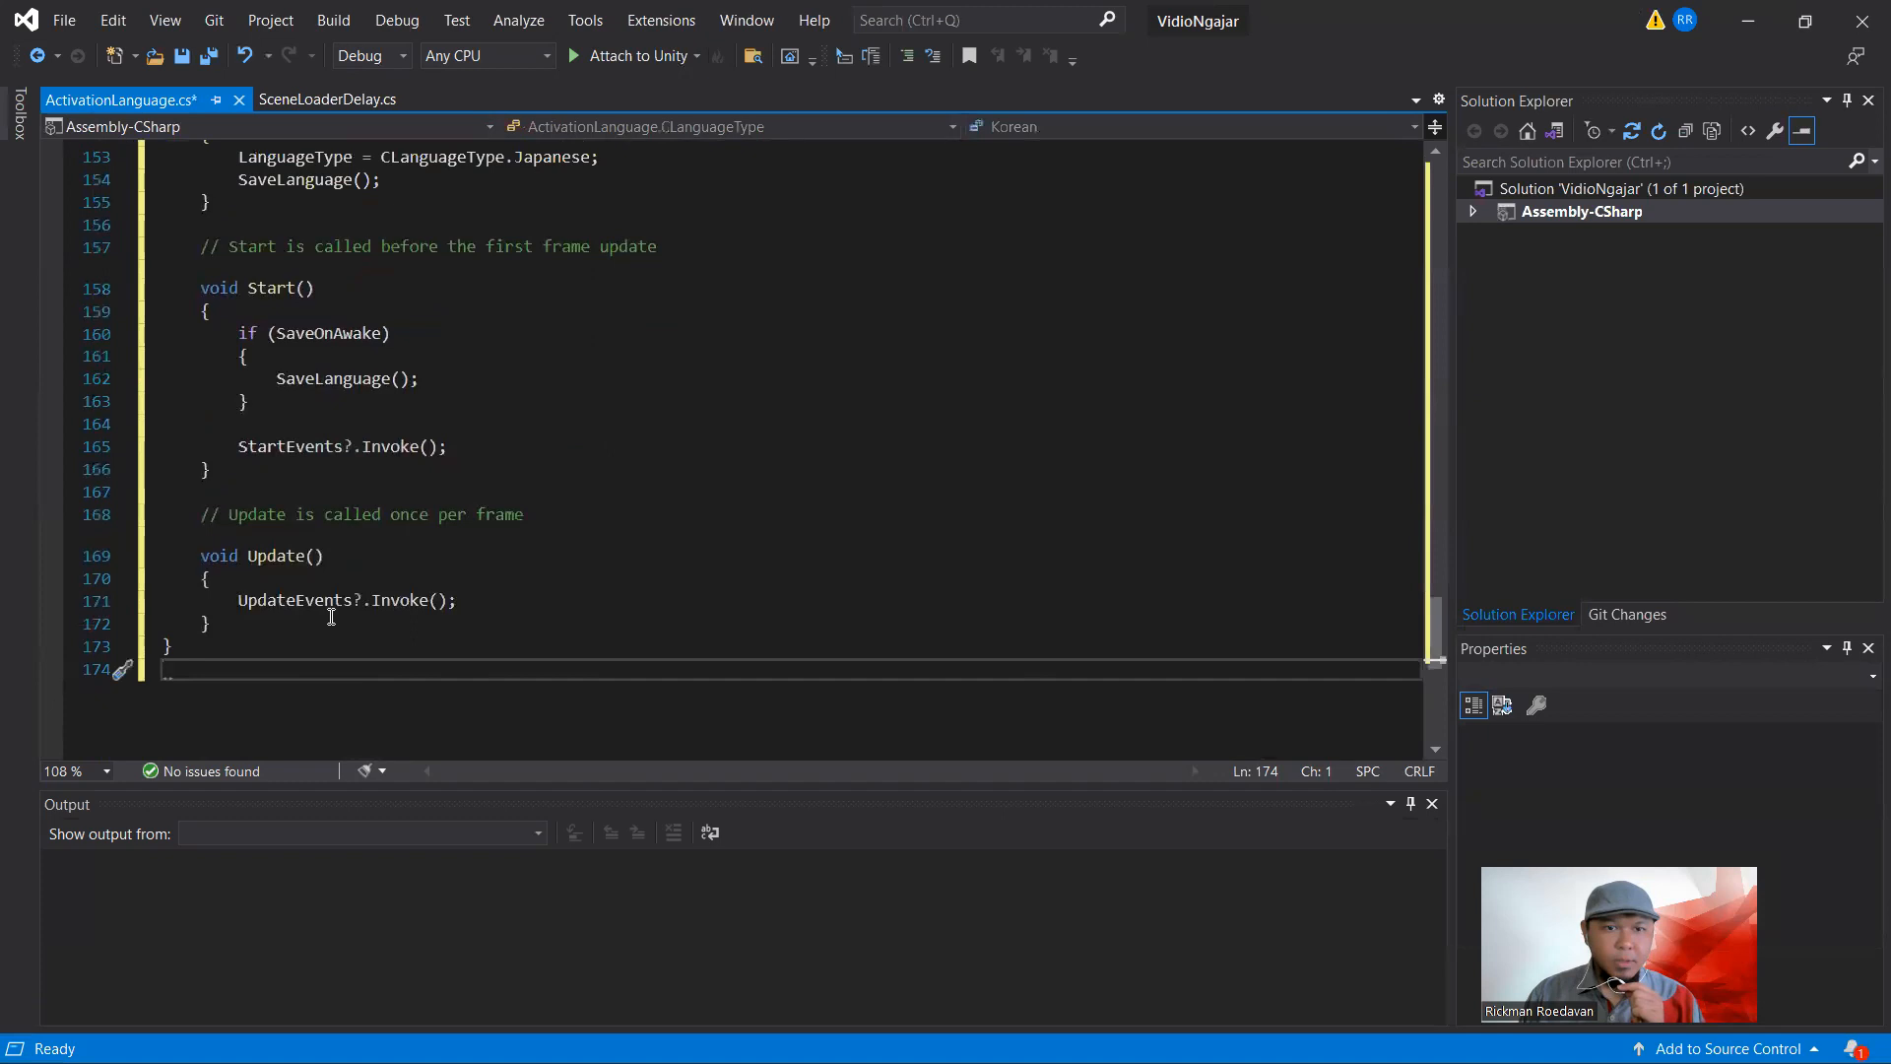
{"action": "scroll", "coordinate": [331, 616], "scroll_direction": "up", "scroll_amount": 4}
{"action": "left_click", "coordinate": [64, 19]}
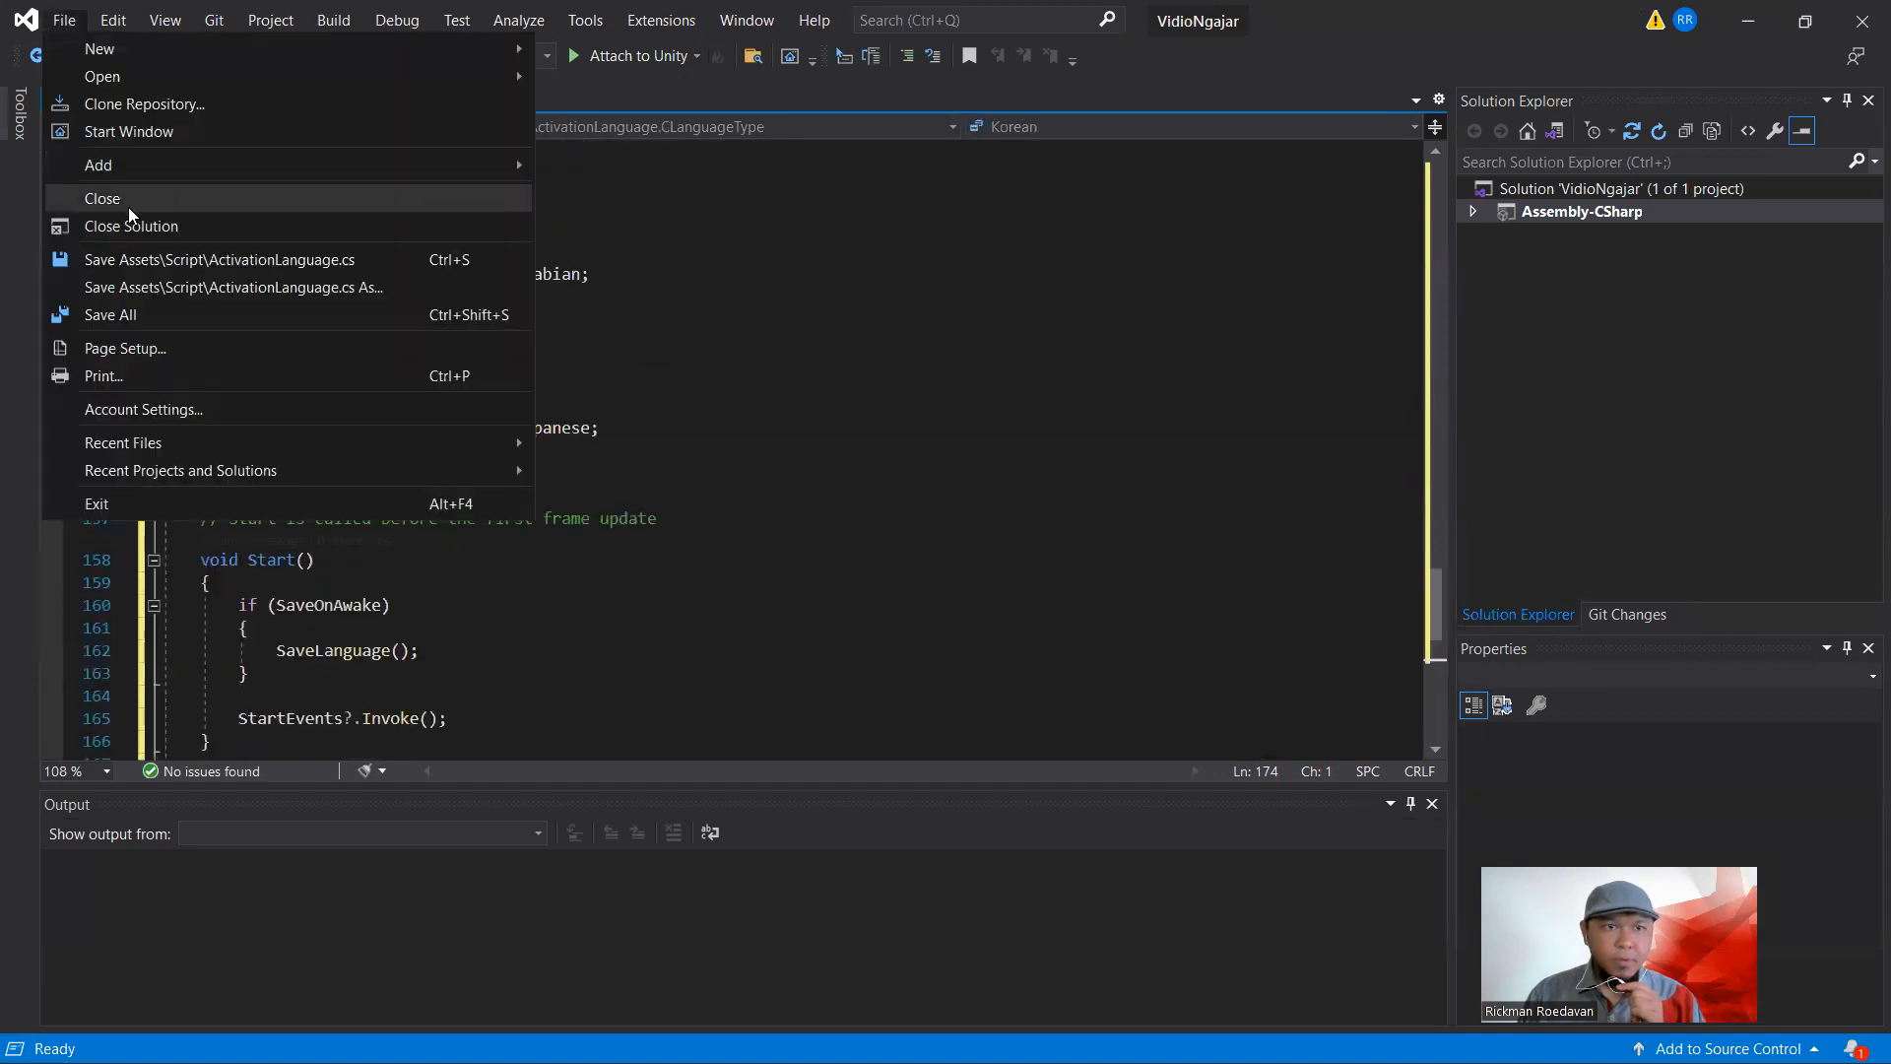
{"action": "left_click", "coordinate": [133, 260]}
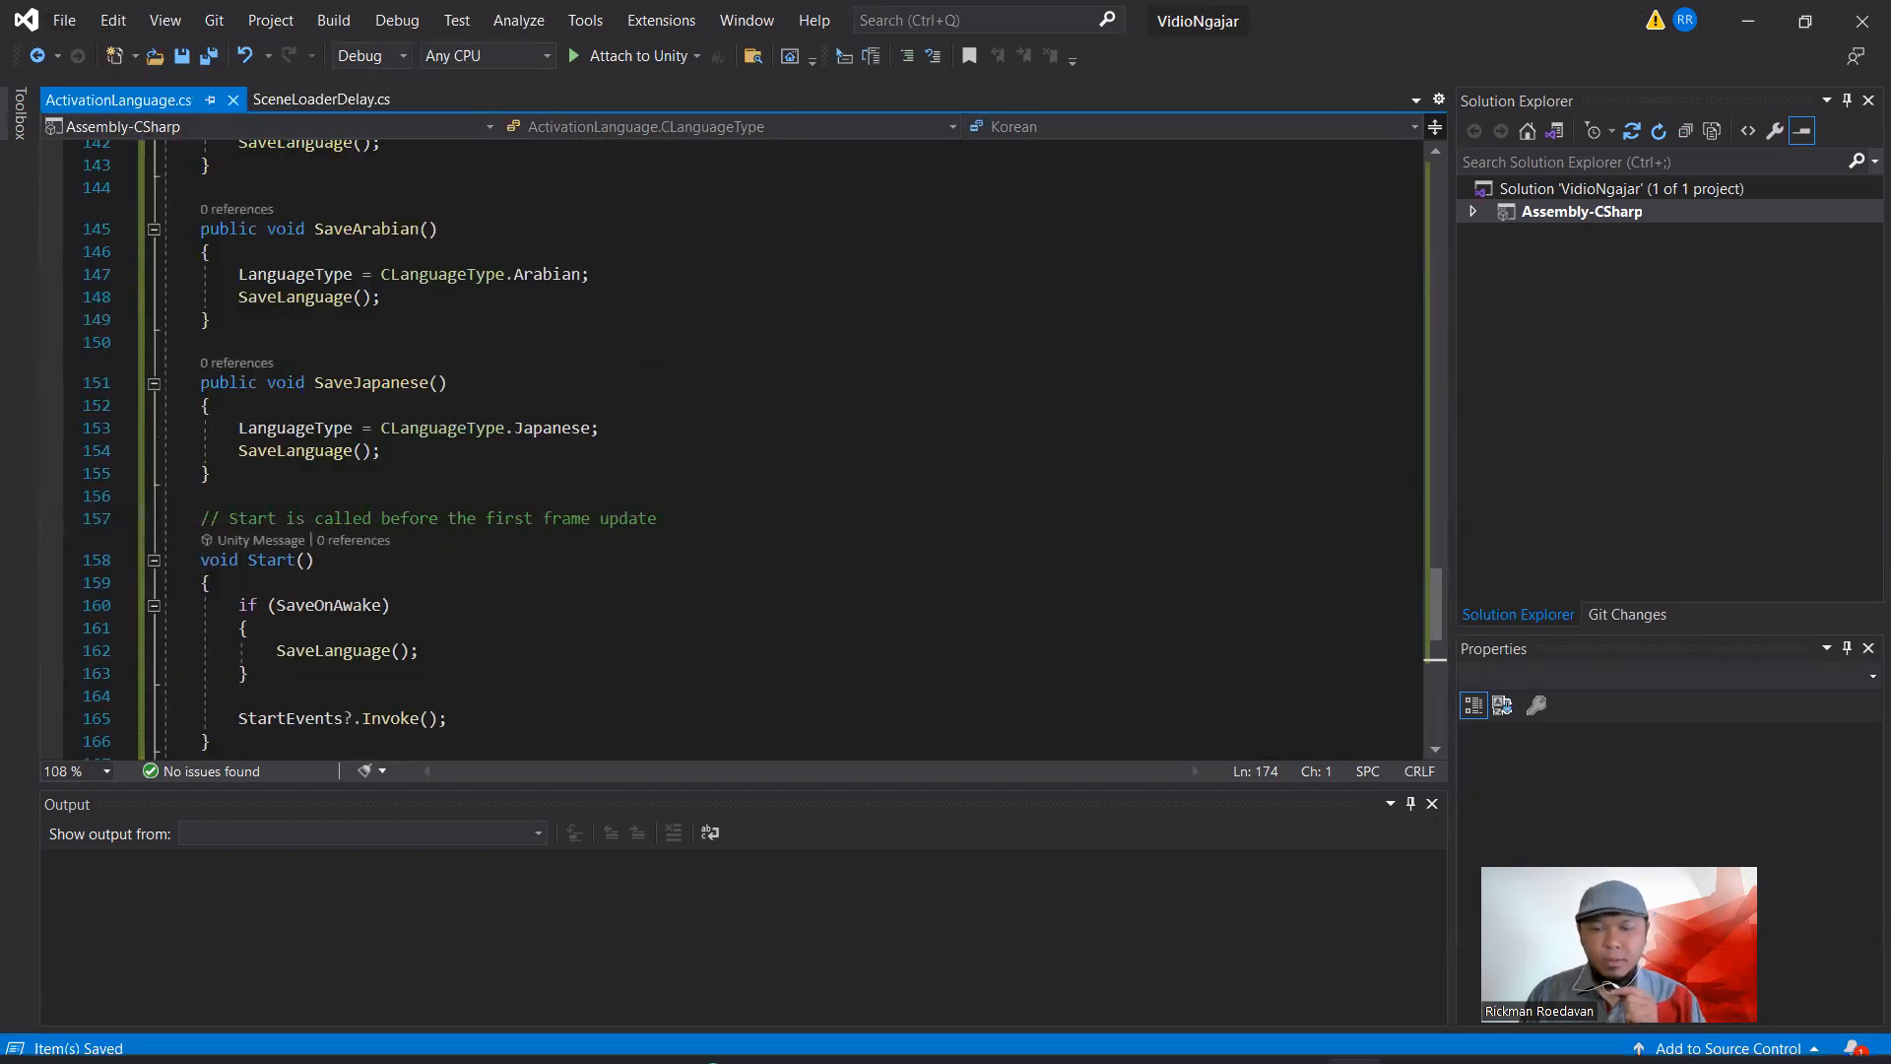
{"action": "mouse_move", "coordinate": [1280, 1060]}
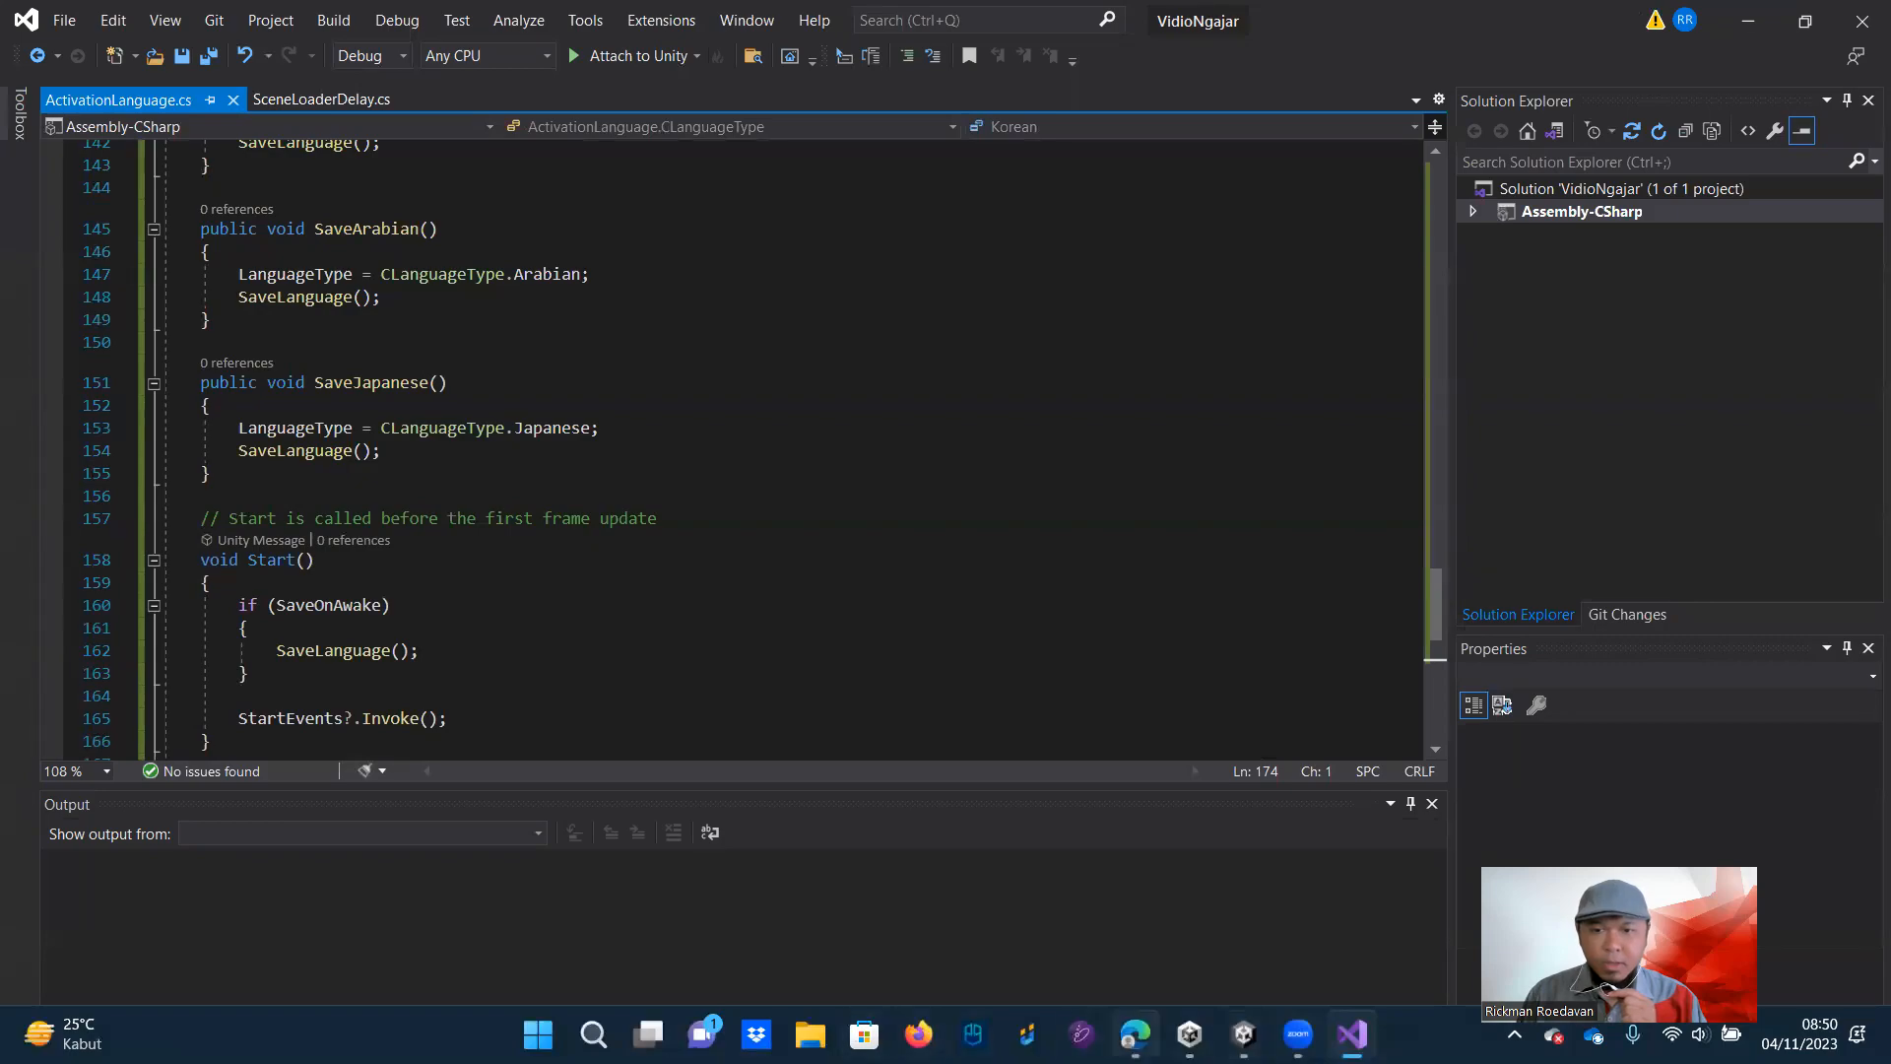
Switch back to the document in Edge and copy the class name VisualizationText from section 3.5 Visualization Text
{"action": "left_click", "coordinate": [1134, 1035]}
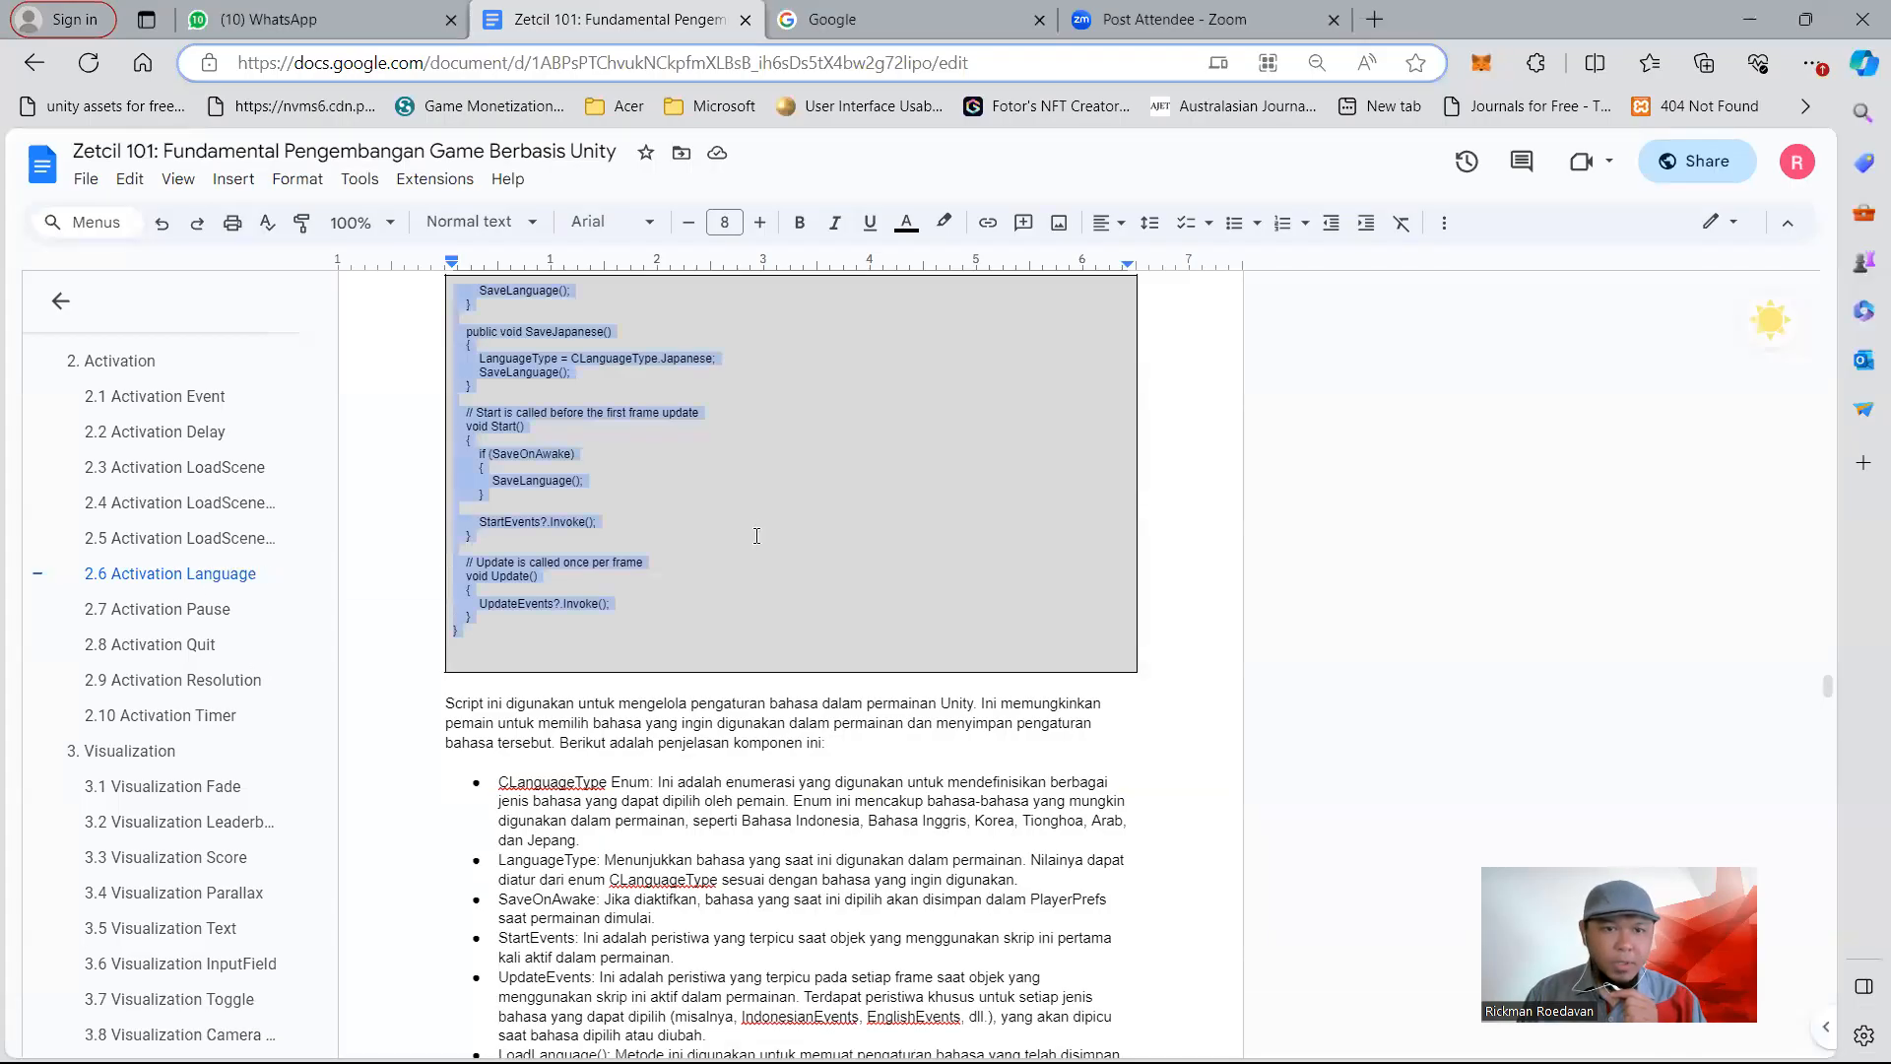
{"action": "scroll", "coordinate": [189, 690], "scroll_direction": "down", "scroll_amount": 1}
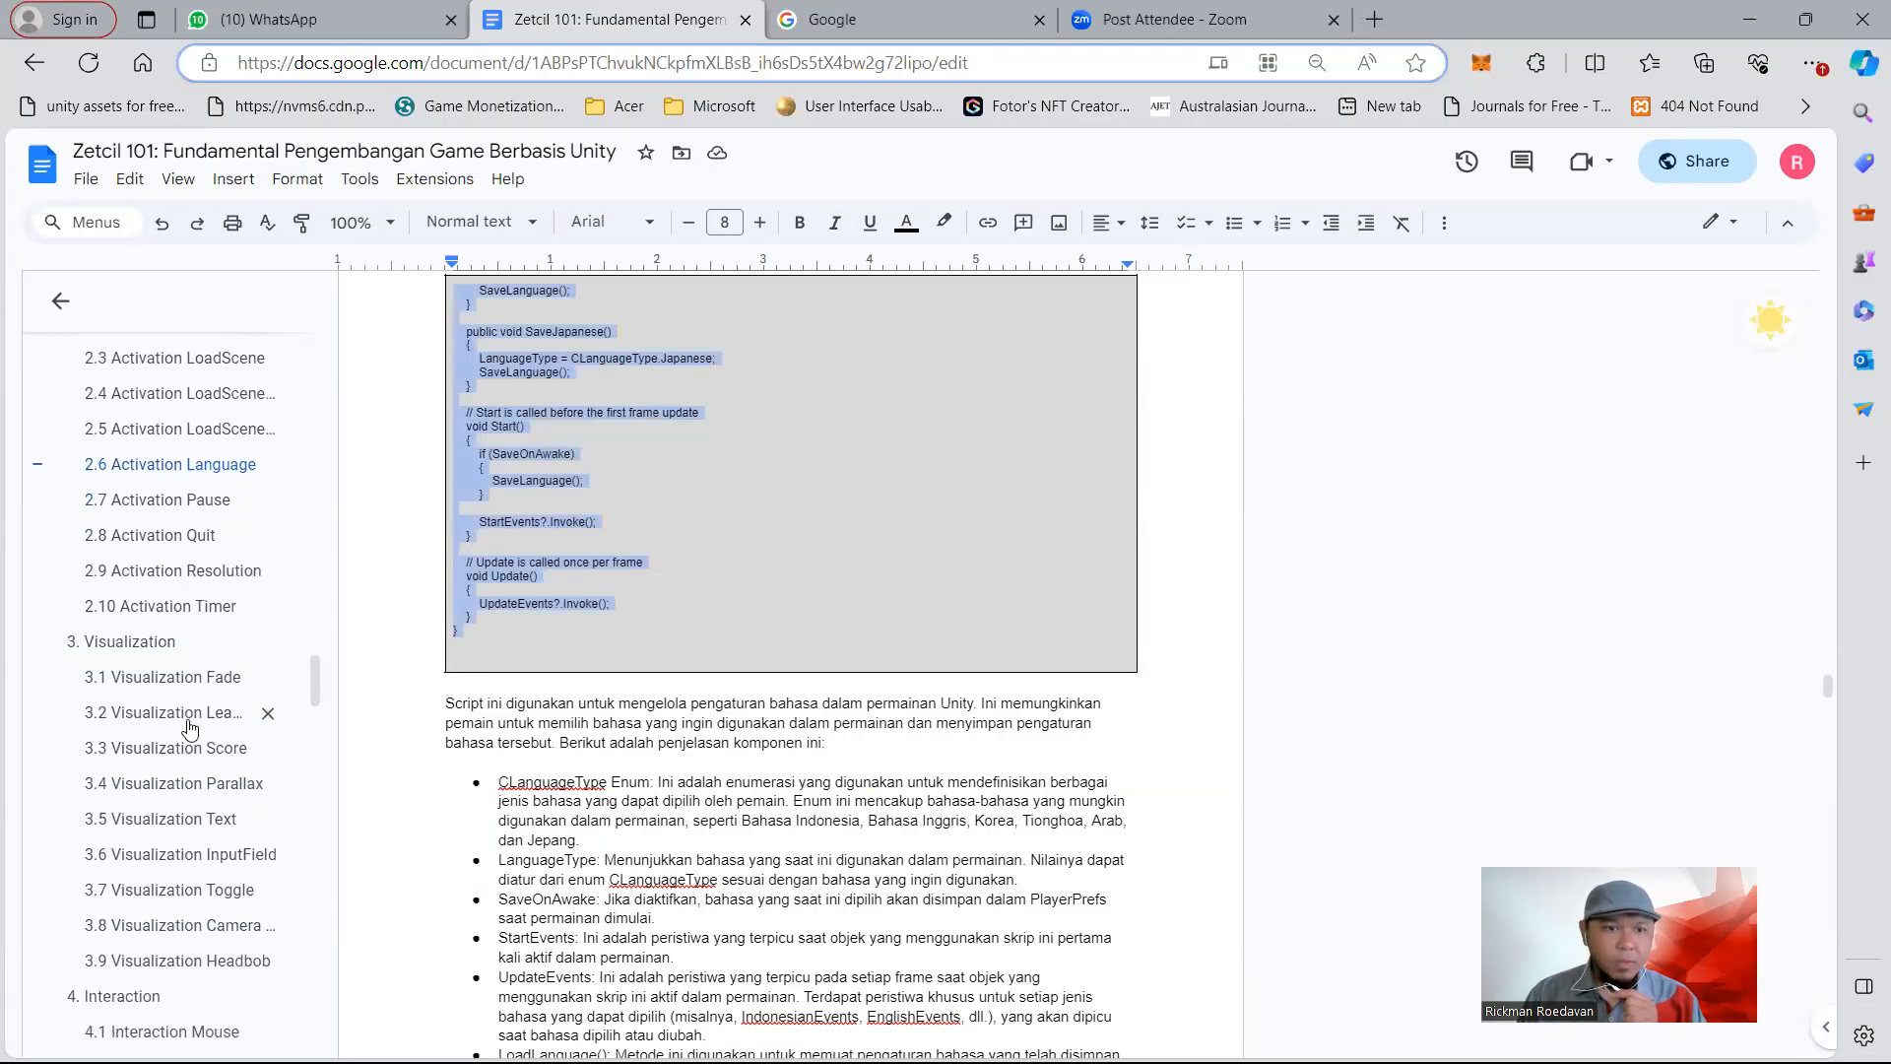
{"action": "left_click", "coordinate": [160, 818]}
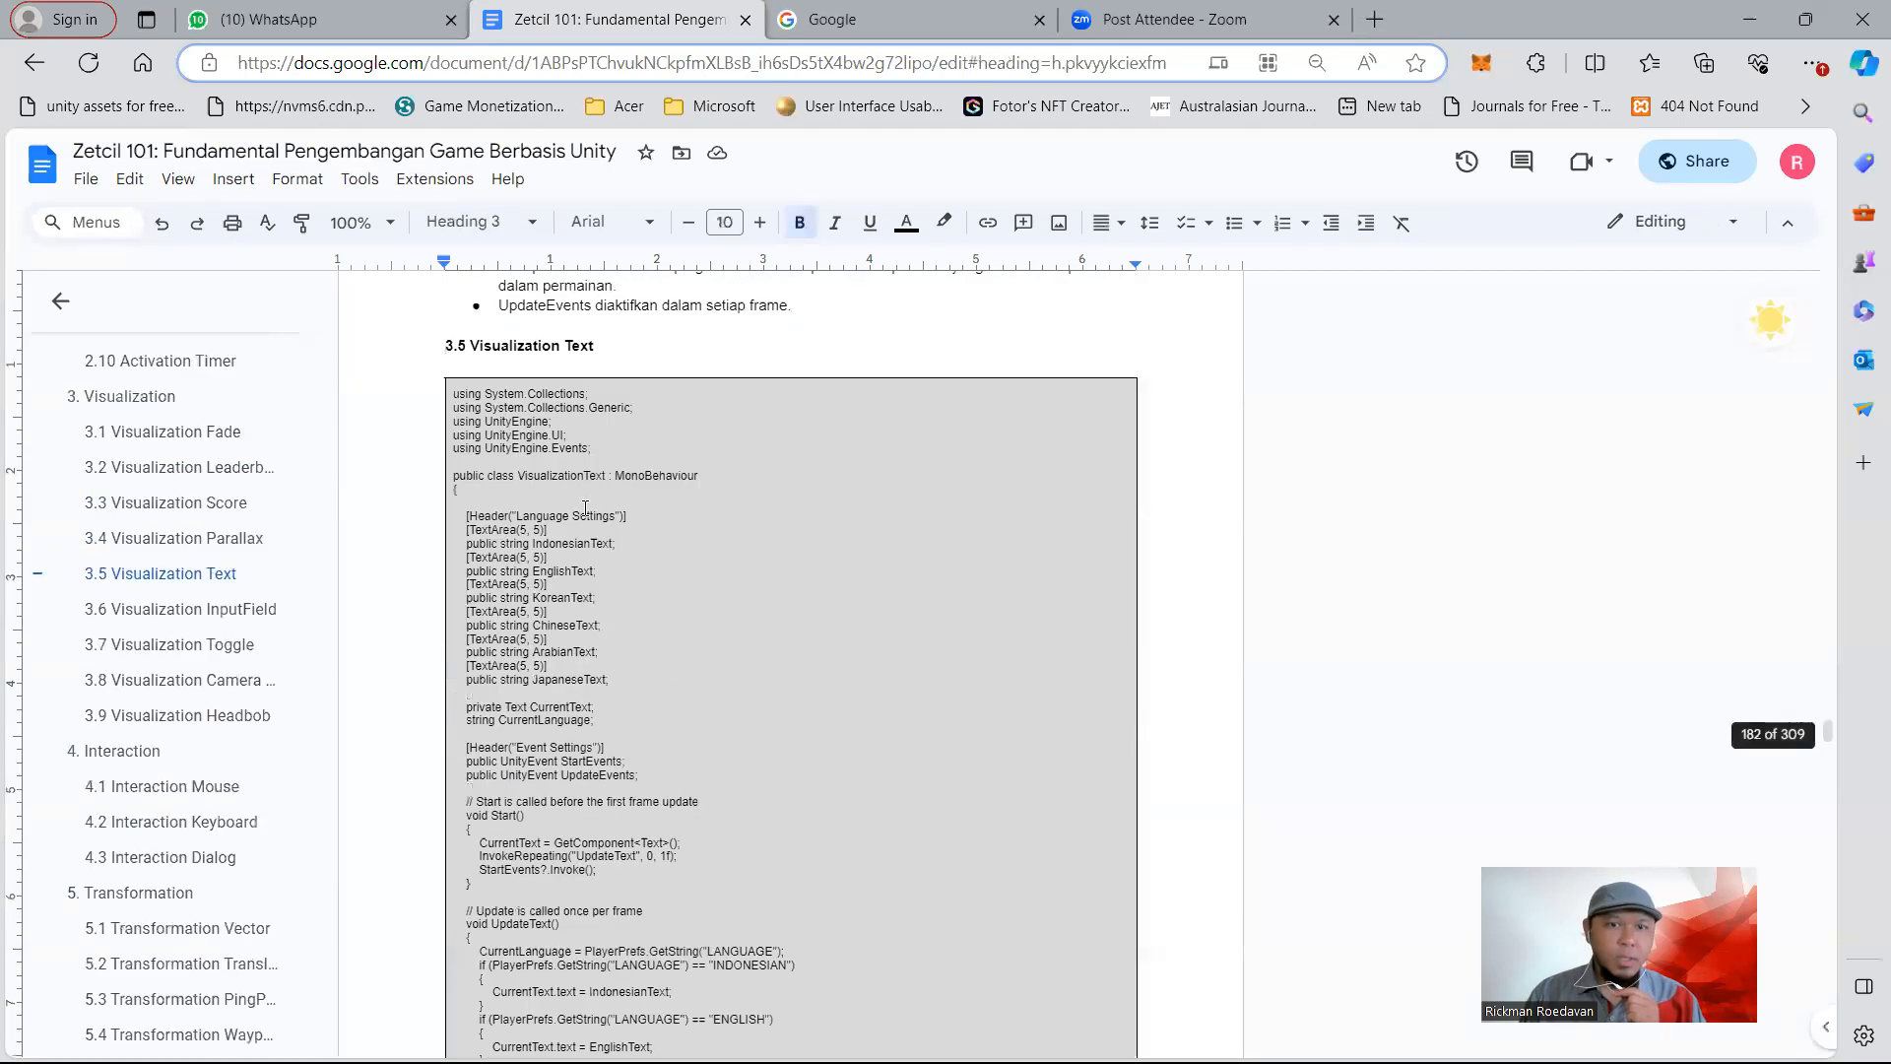
{"action": "double_click", "coordinate": [555, 477]}
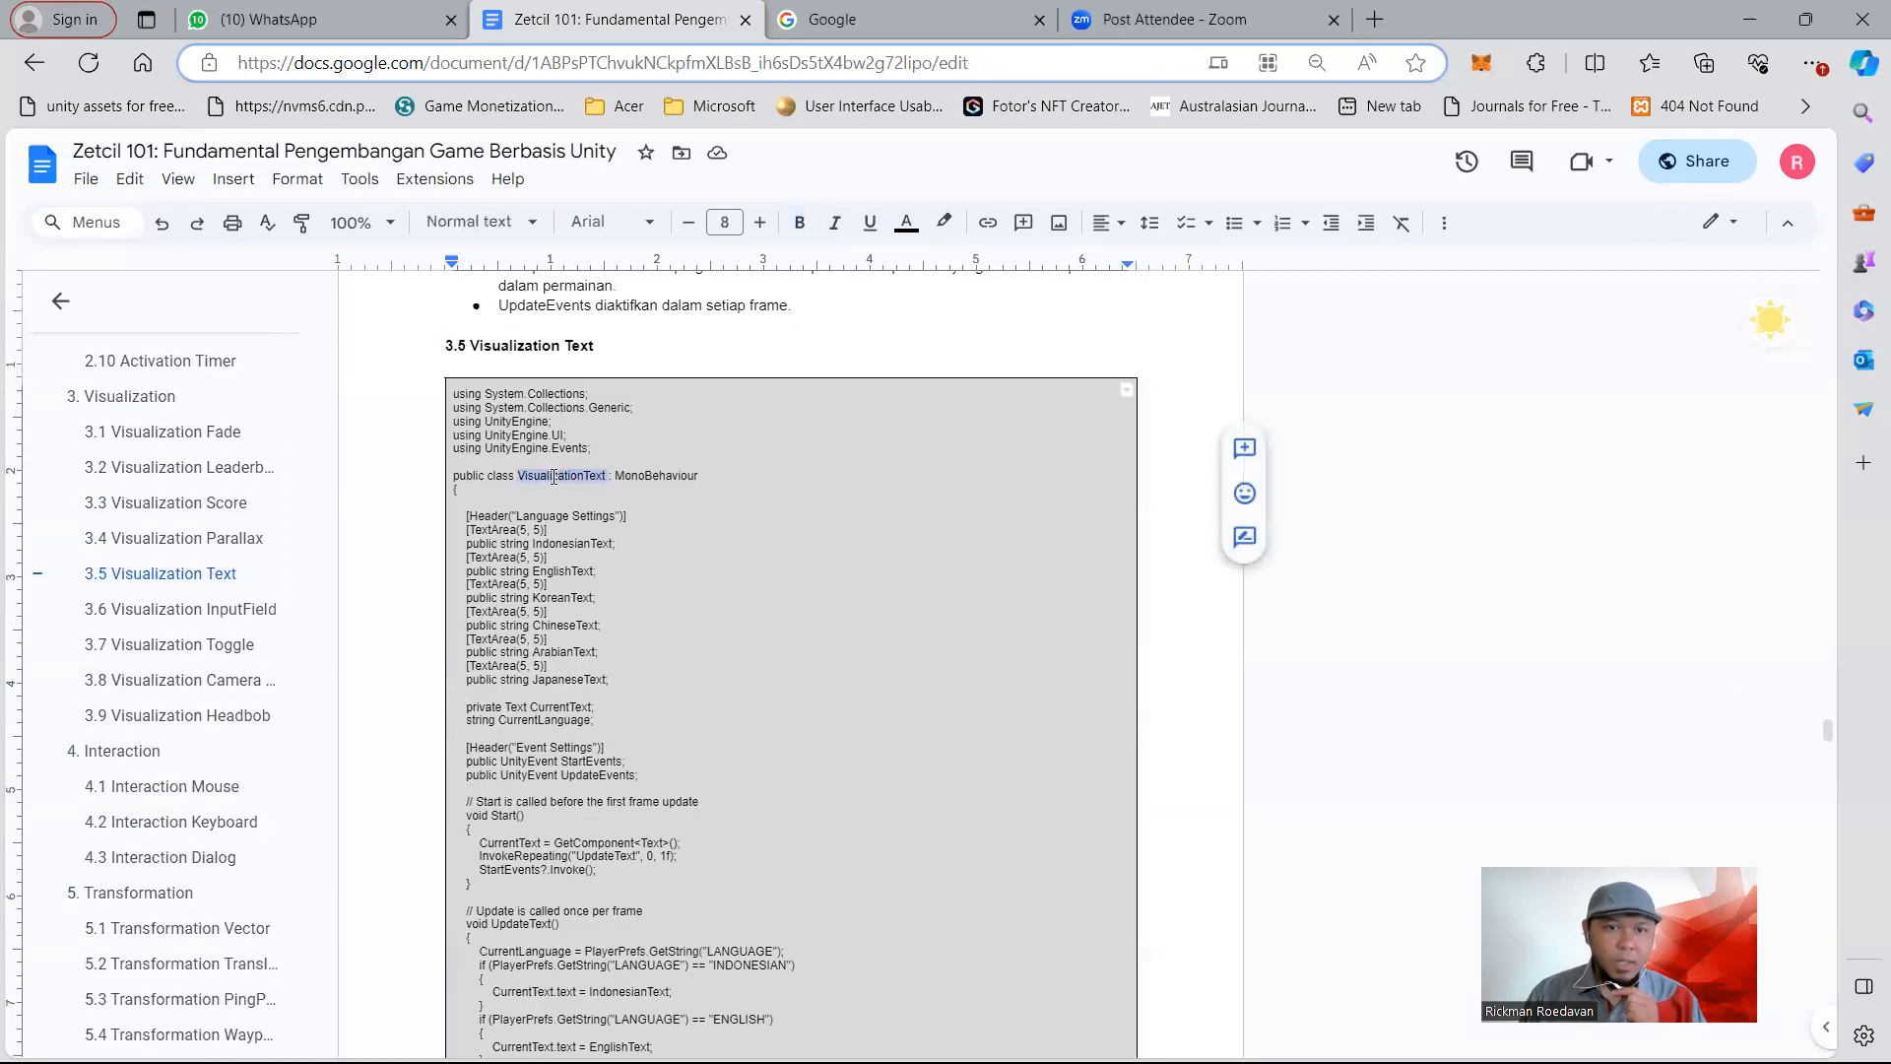
{"action": "right_click", "coordinate": [555, 477]}
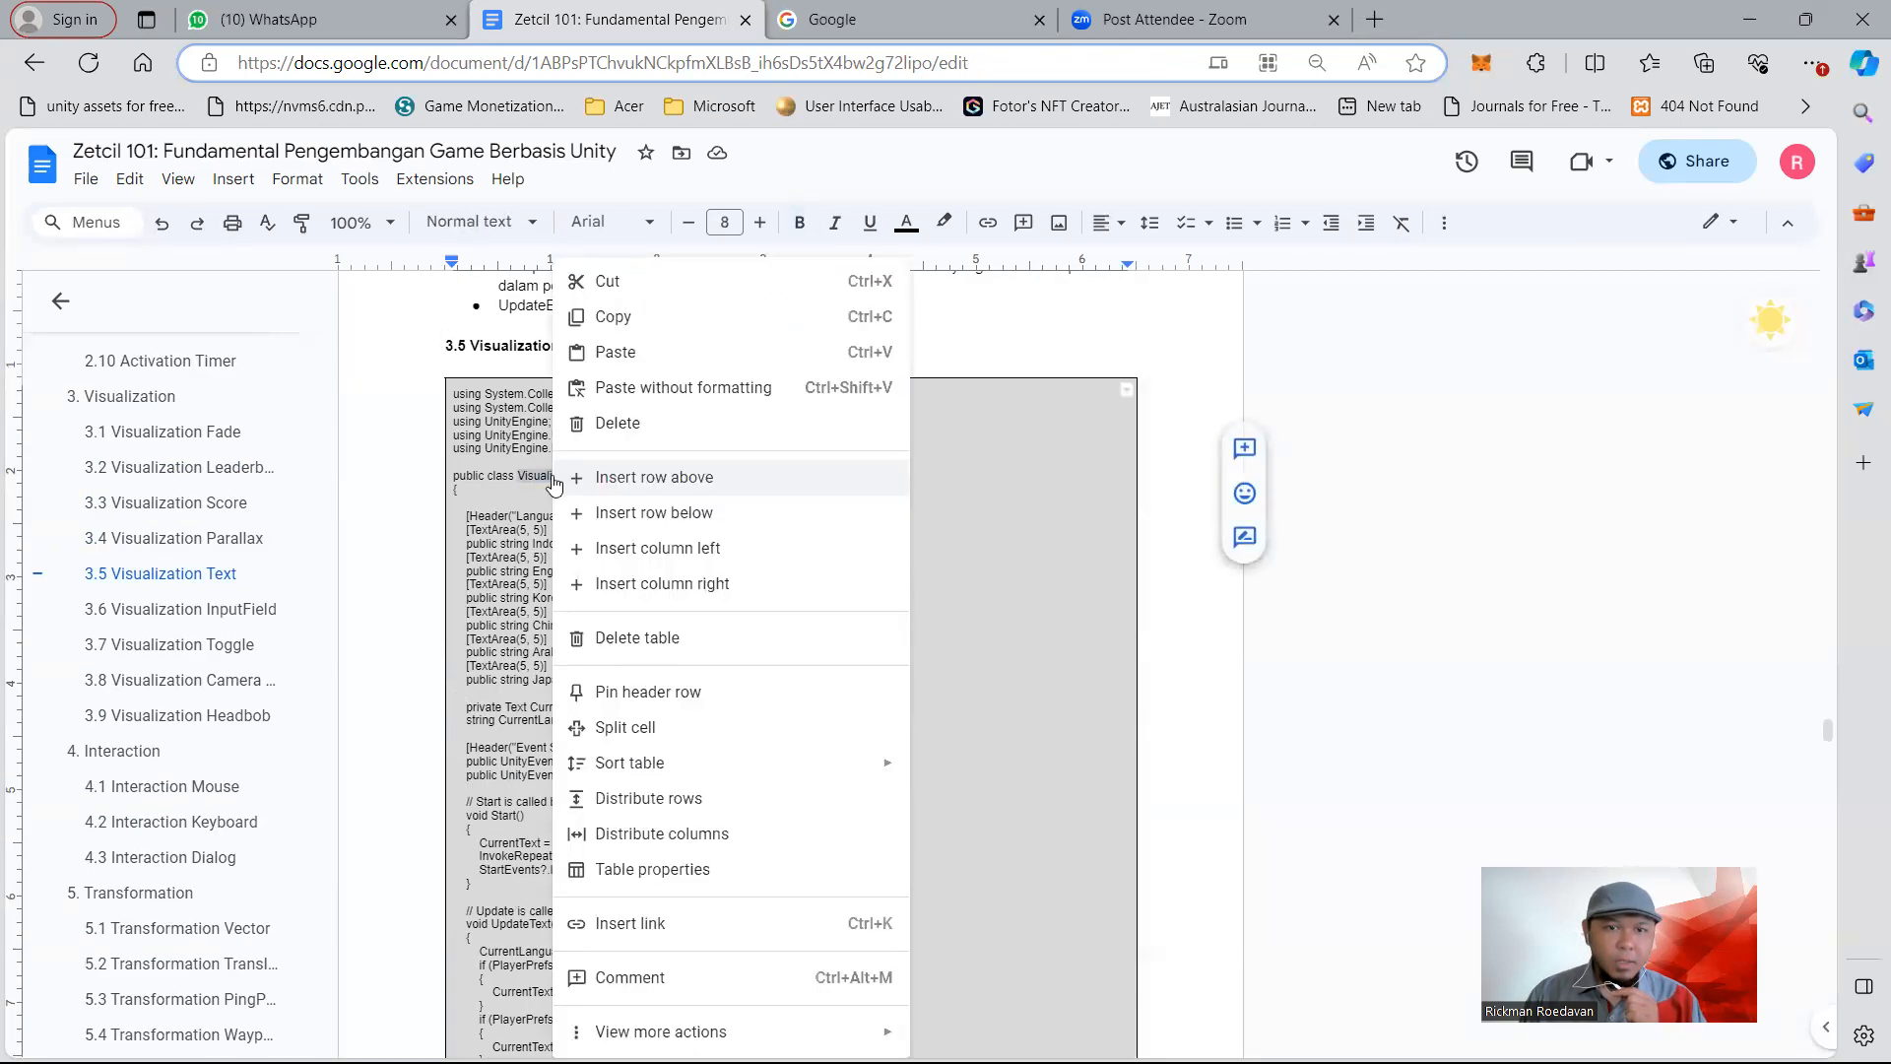
{"action": "left_click", "coordinate": [628, 316]}
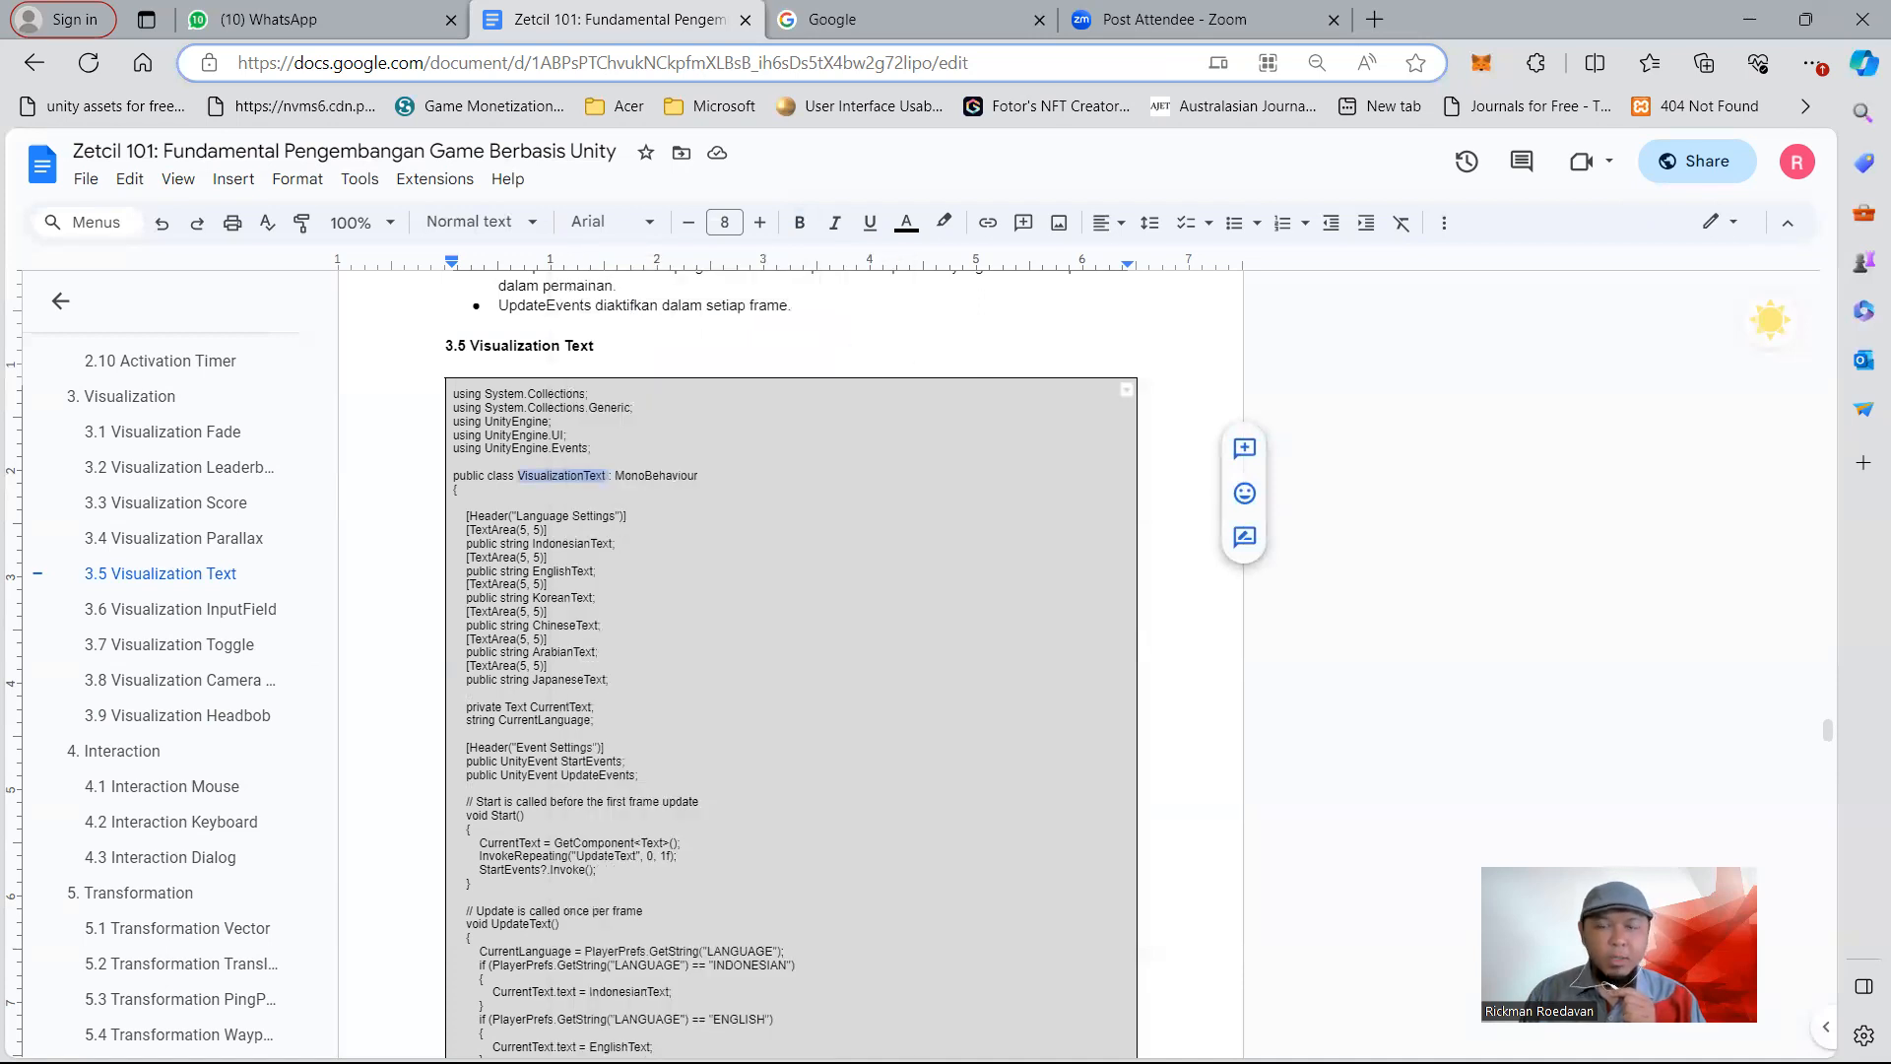
Switch to Unity, create a C# script named VisualizationText in the Script folder, and open it in Visual Studio
{"action": "left_click", "coordinate": [1352, 1035]}
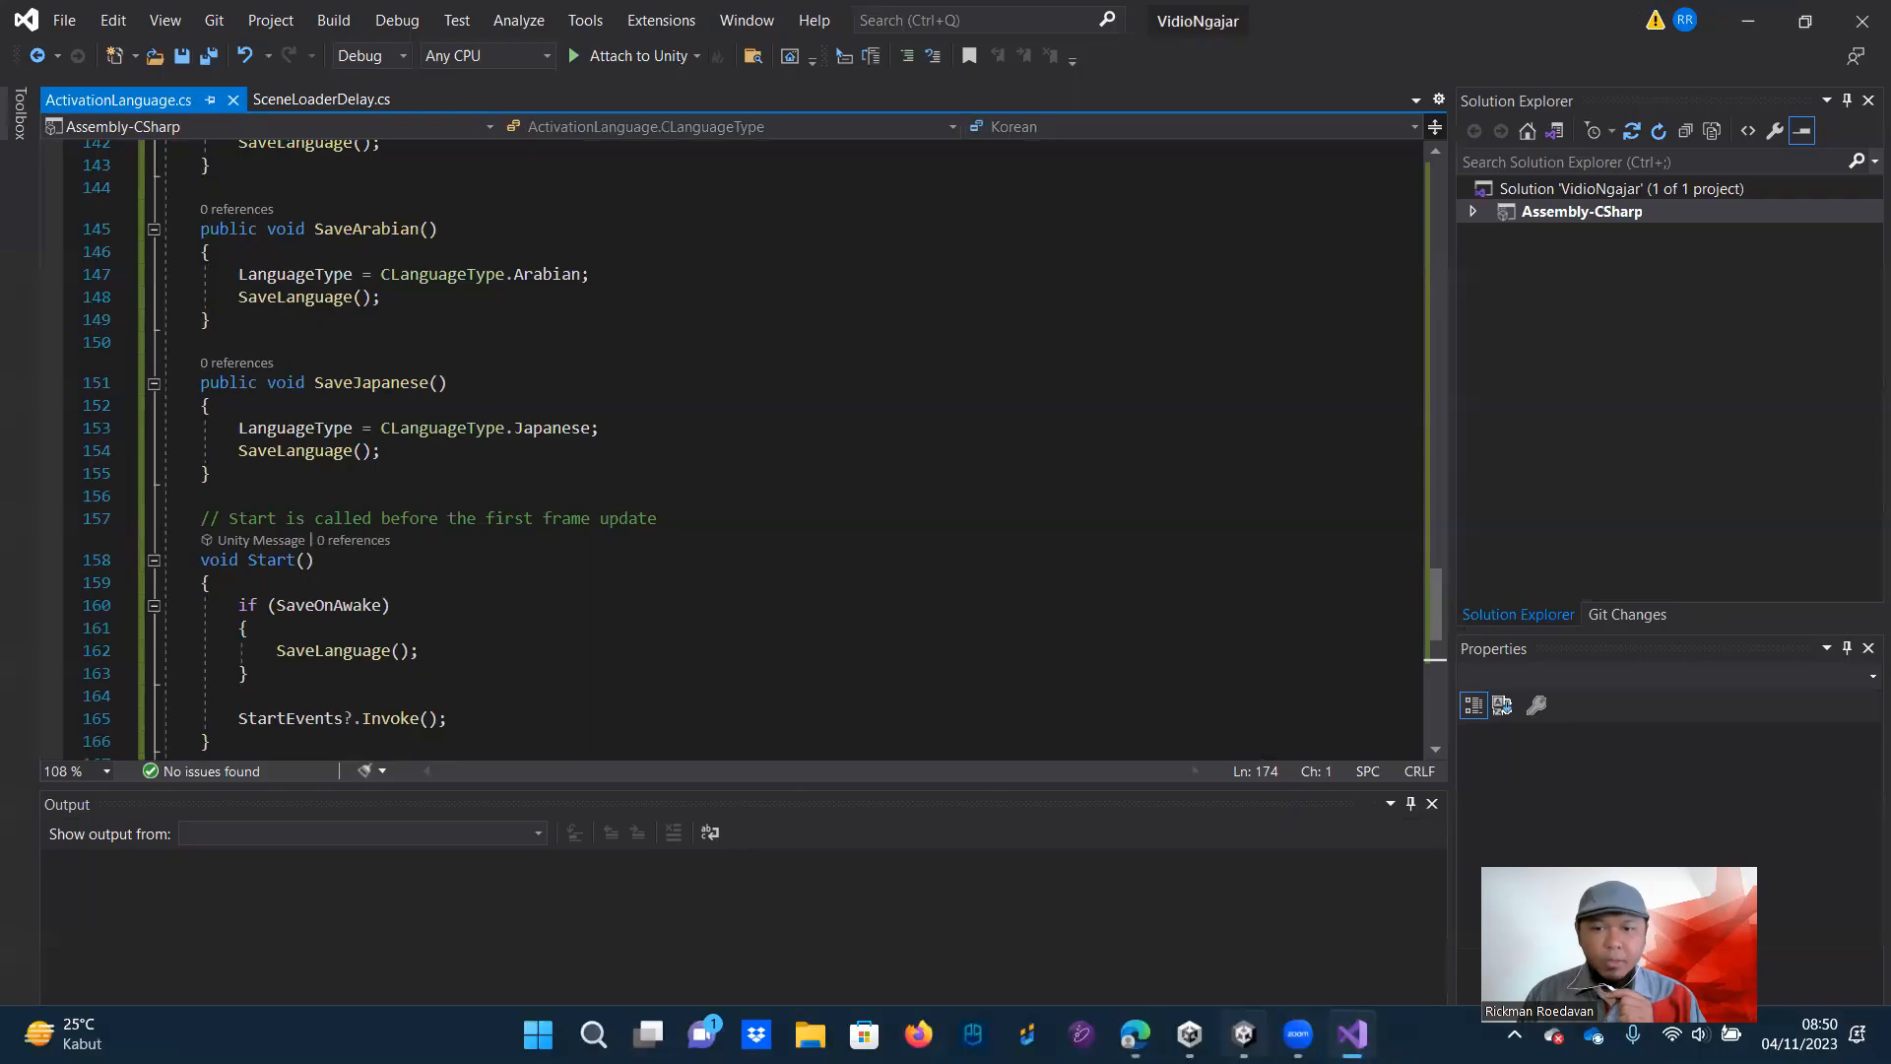
{"action": "left_click", "coordinate": [1243, 1032]}
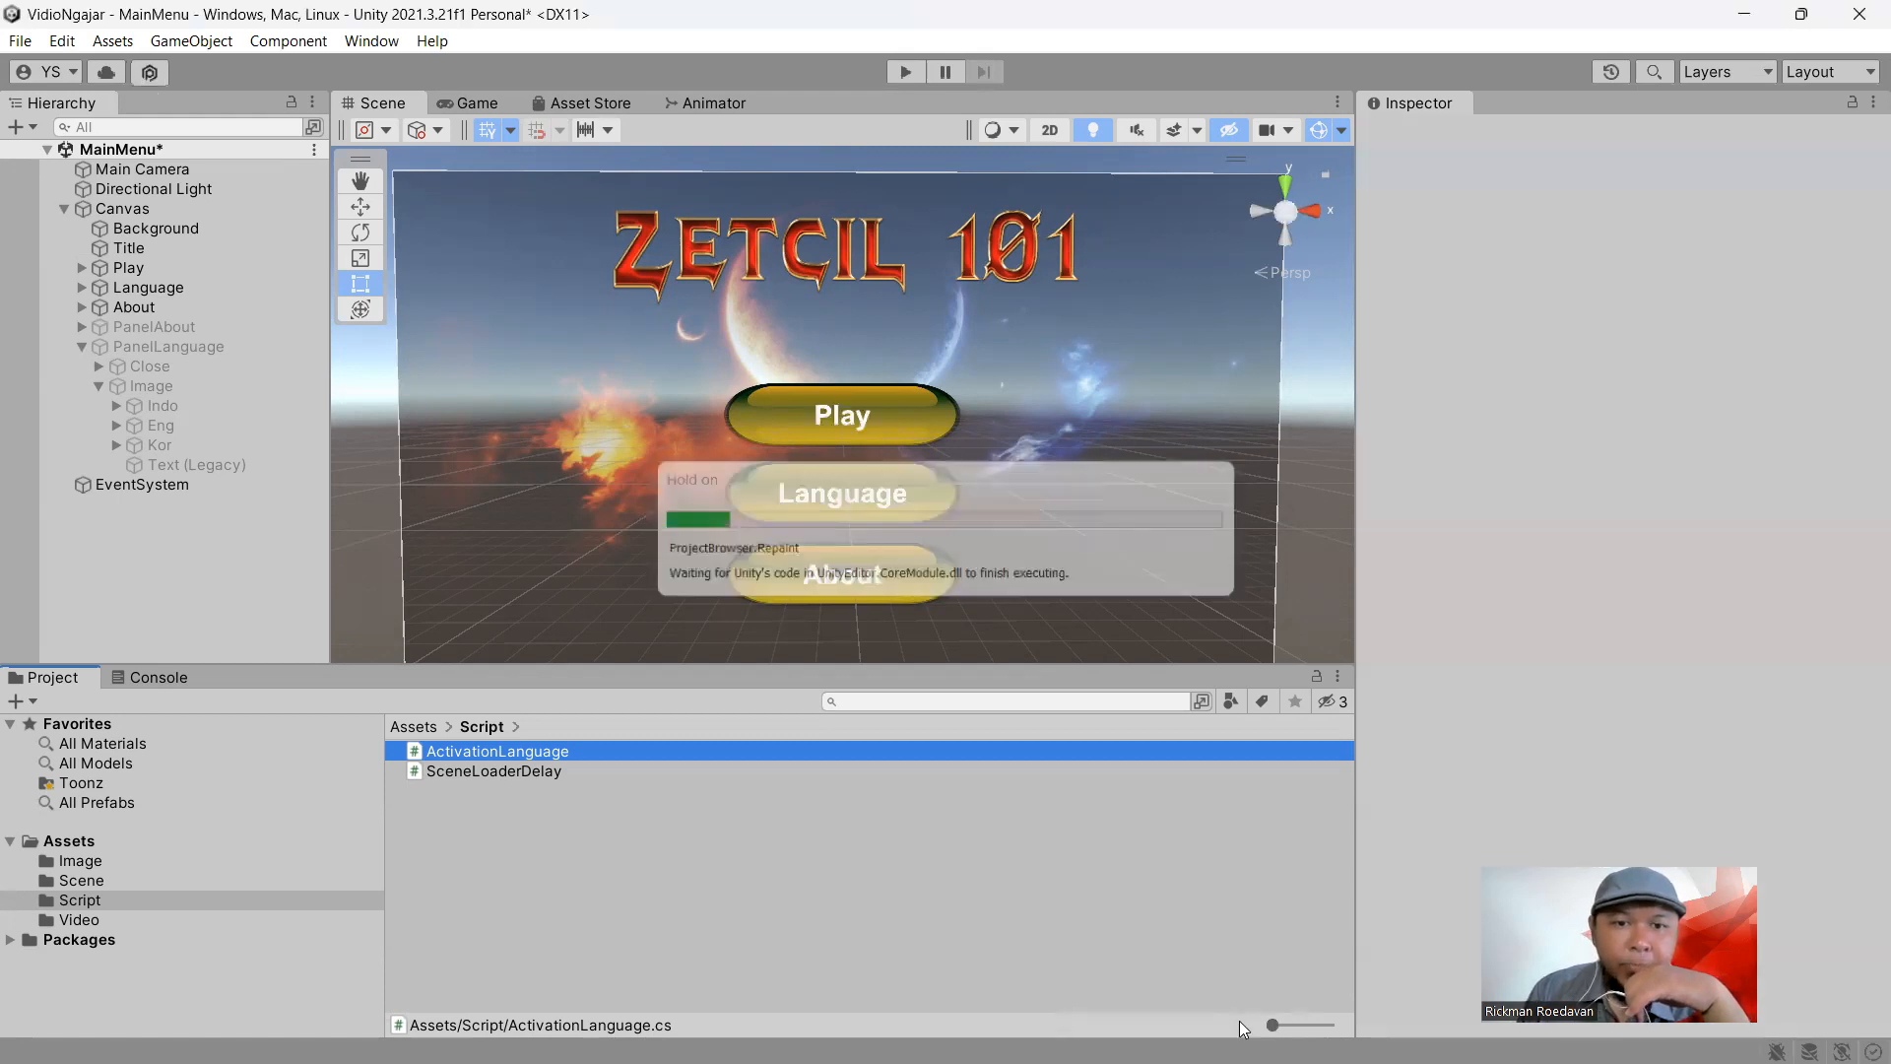
{"action": "right_click", "coordinate": [522, 929]}
{"action": "mouse_move", "coordinate": [654, 312]}
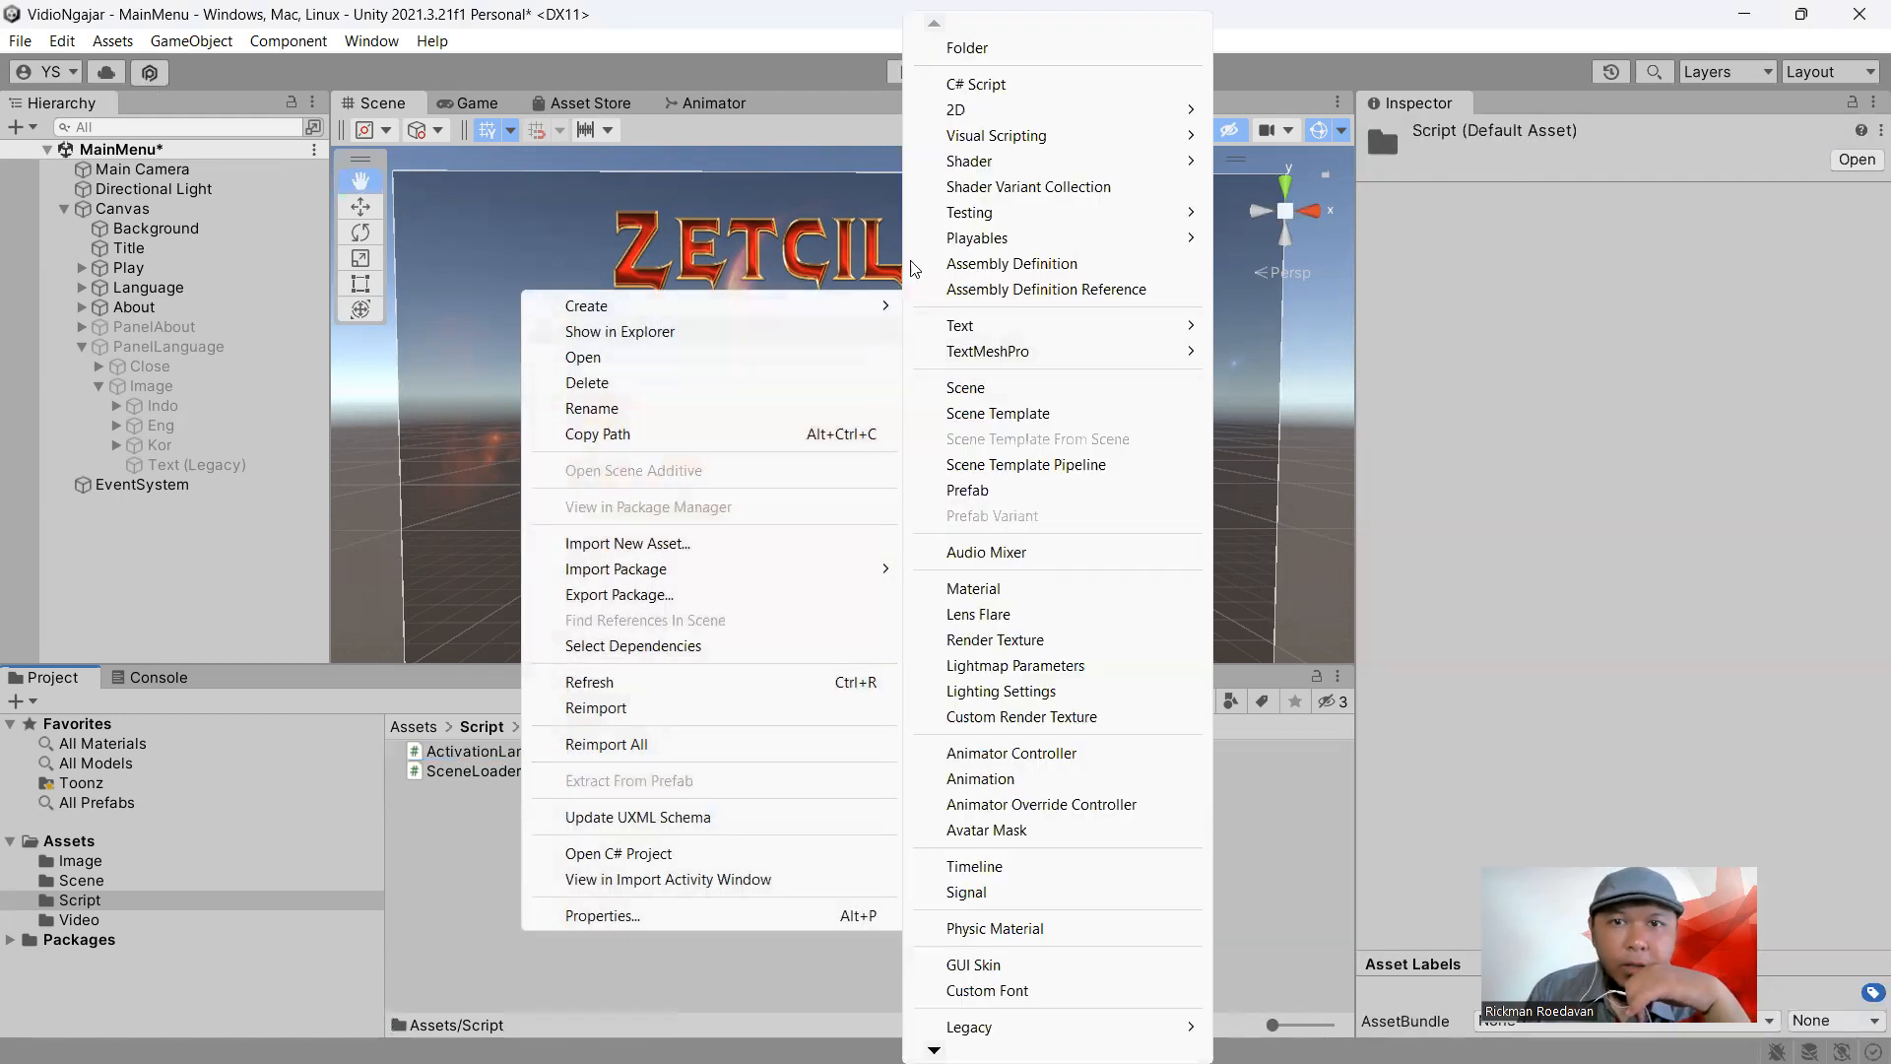
{"action": "left_click", "coordinate": [967, 86]}
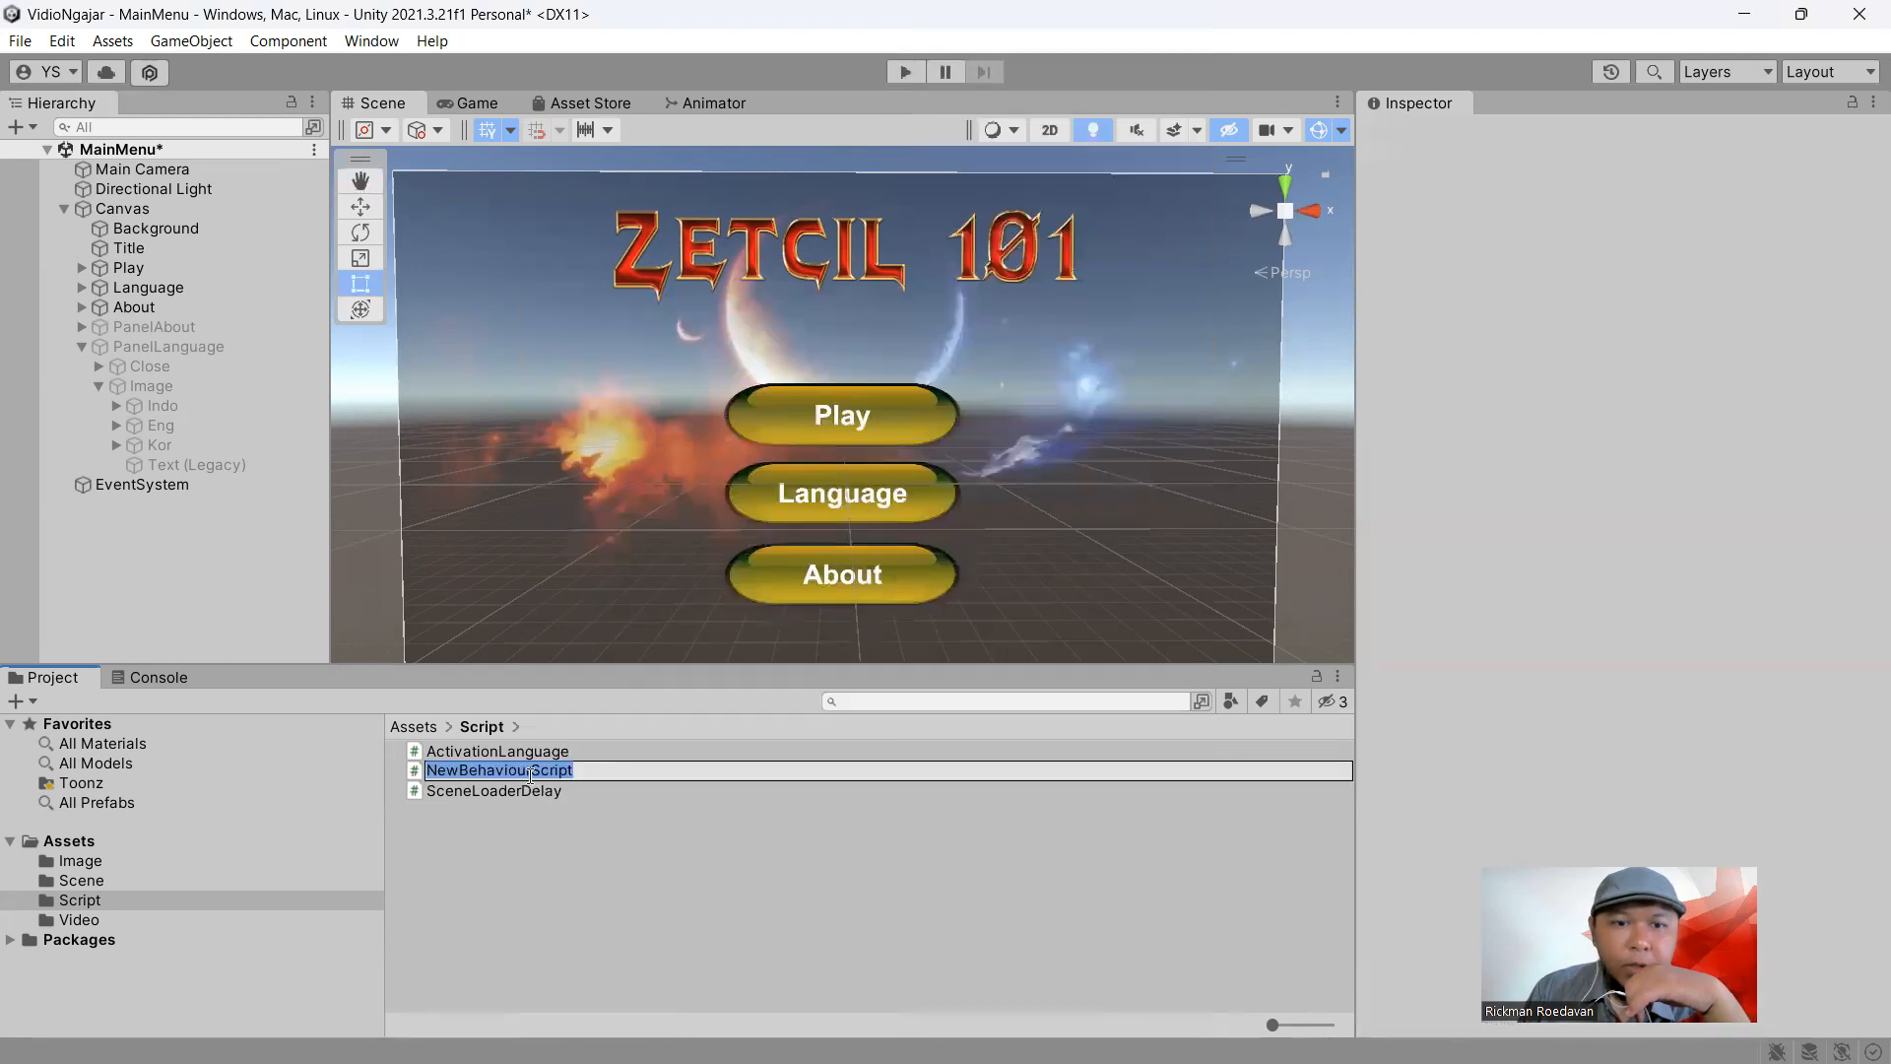
{"action": "right_click", "coordinate": [530, 772]}
{"action": "left_click", "coordinate": [587, 835]}
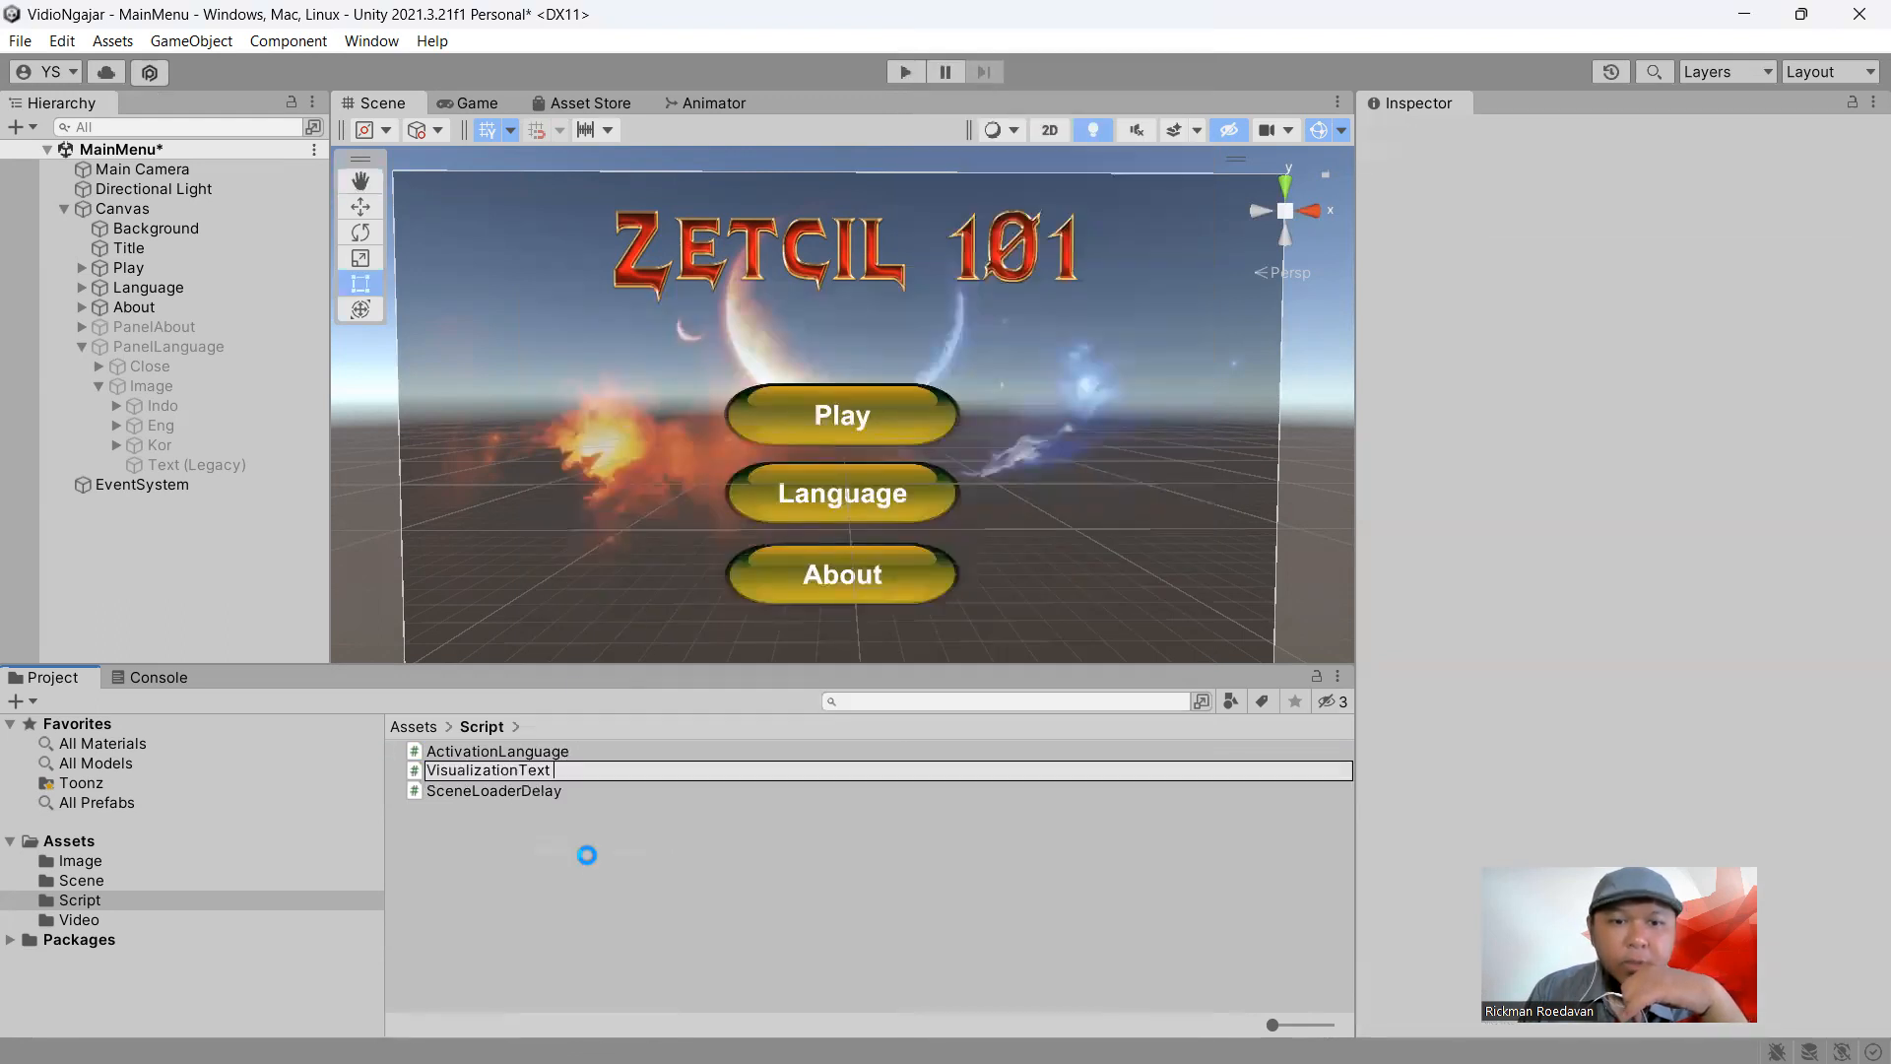
{"action": "key", "text": "Return"}
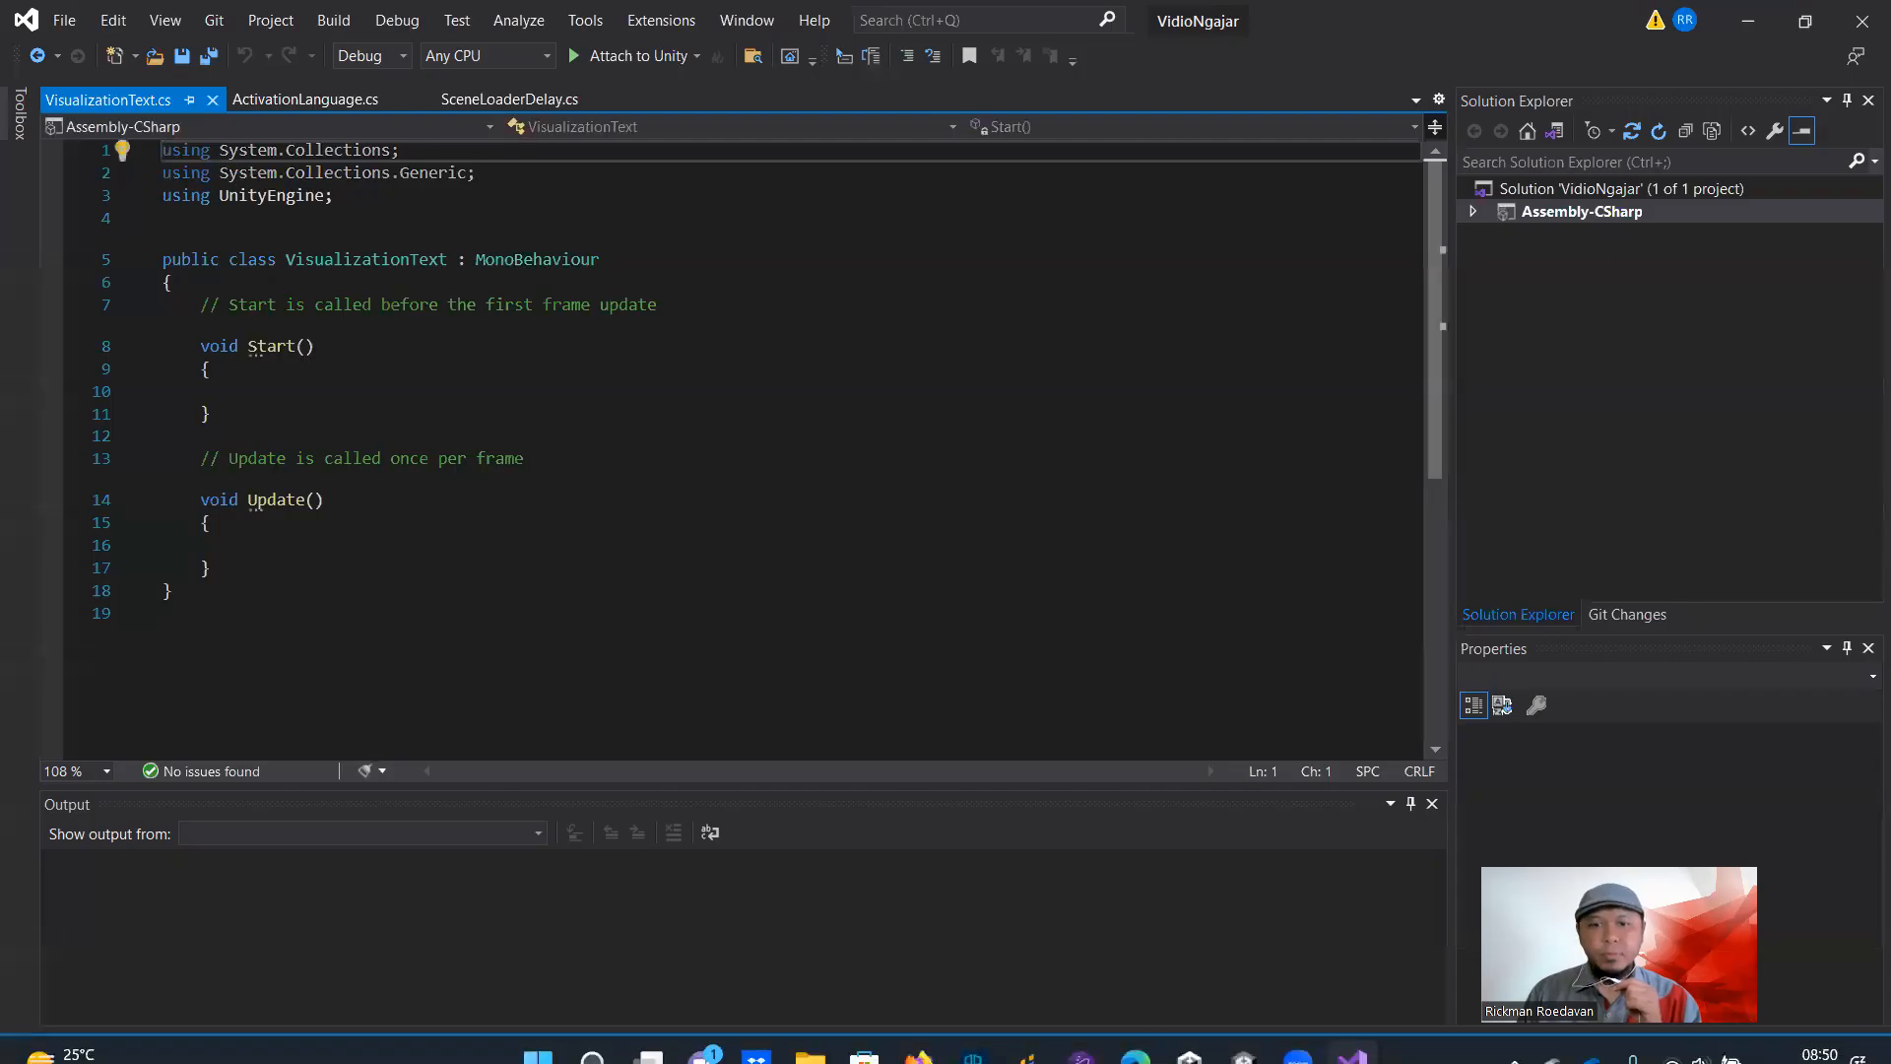
Return to the document in Edge and copy the complete VisualizationText class code from section 3.5
{"action": "left_click", "coordinate": [1135, 1035]}
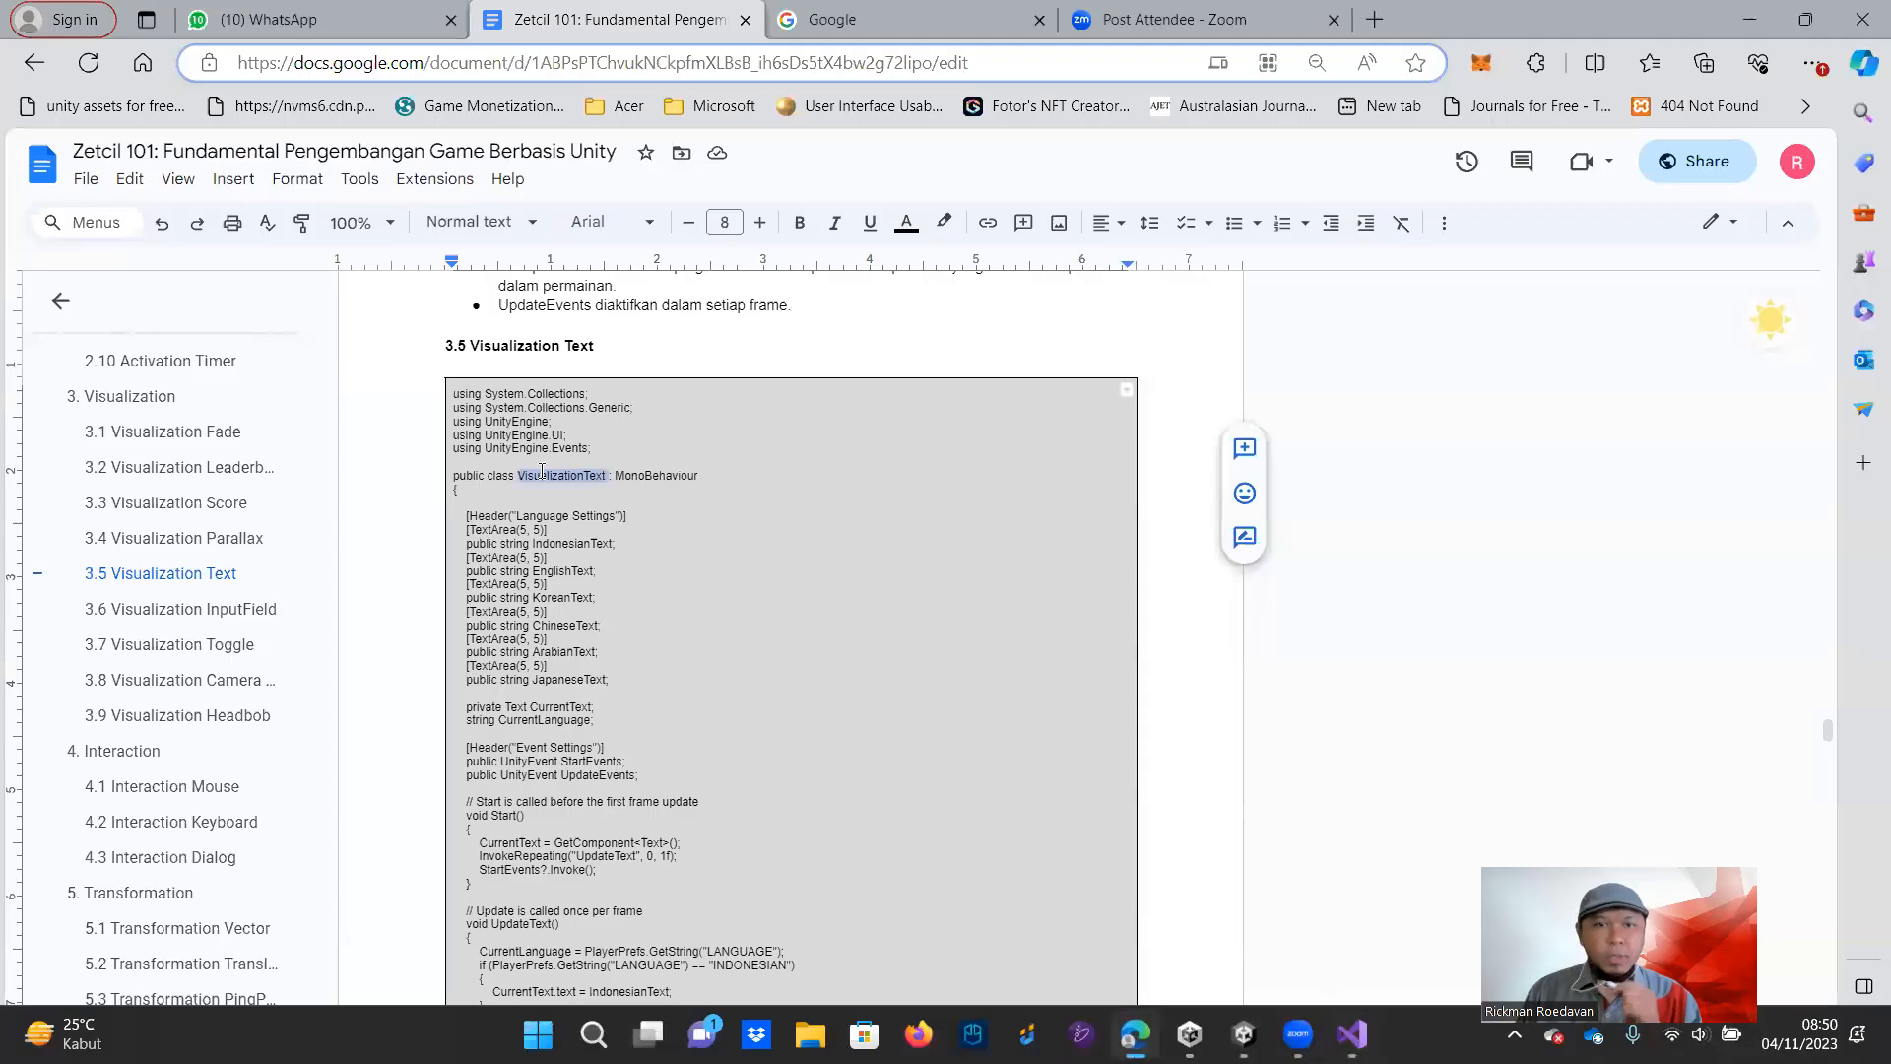
{"action": "left_click", "coordinate": [456, 394]}
{"action": "scroll", "coordinate": [456, 394], "scroll_direction": "down", "scroll_amount": 15}
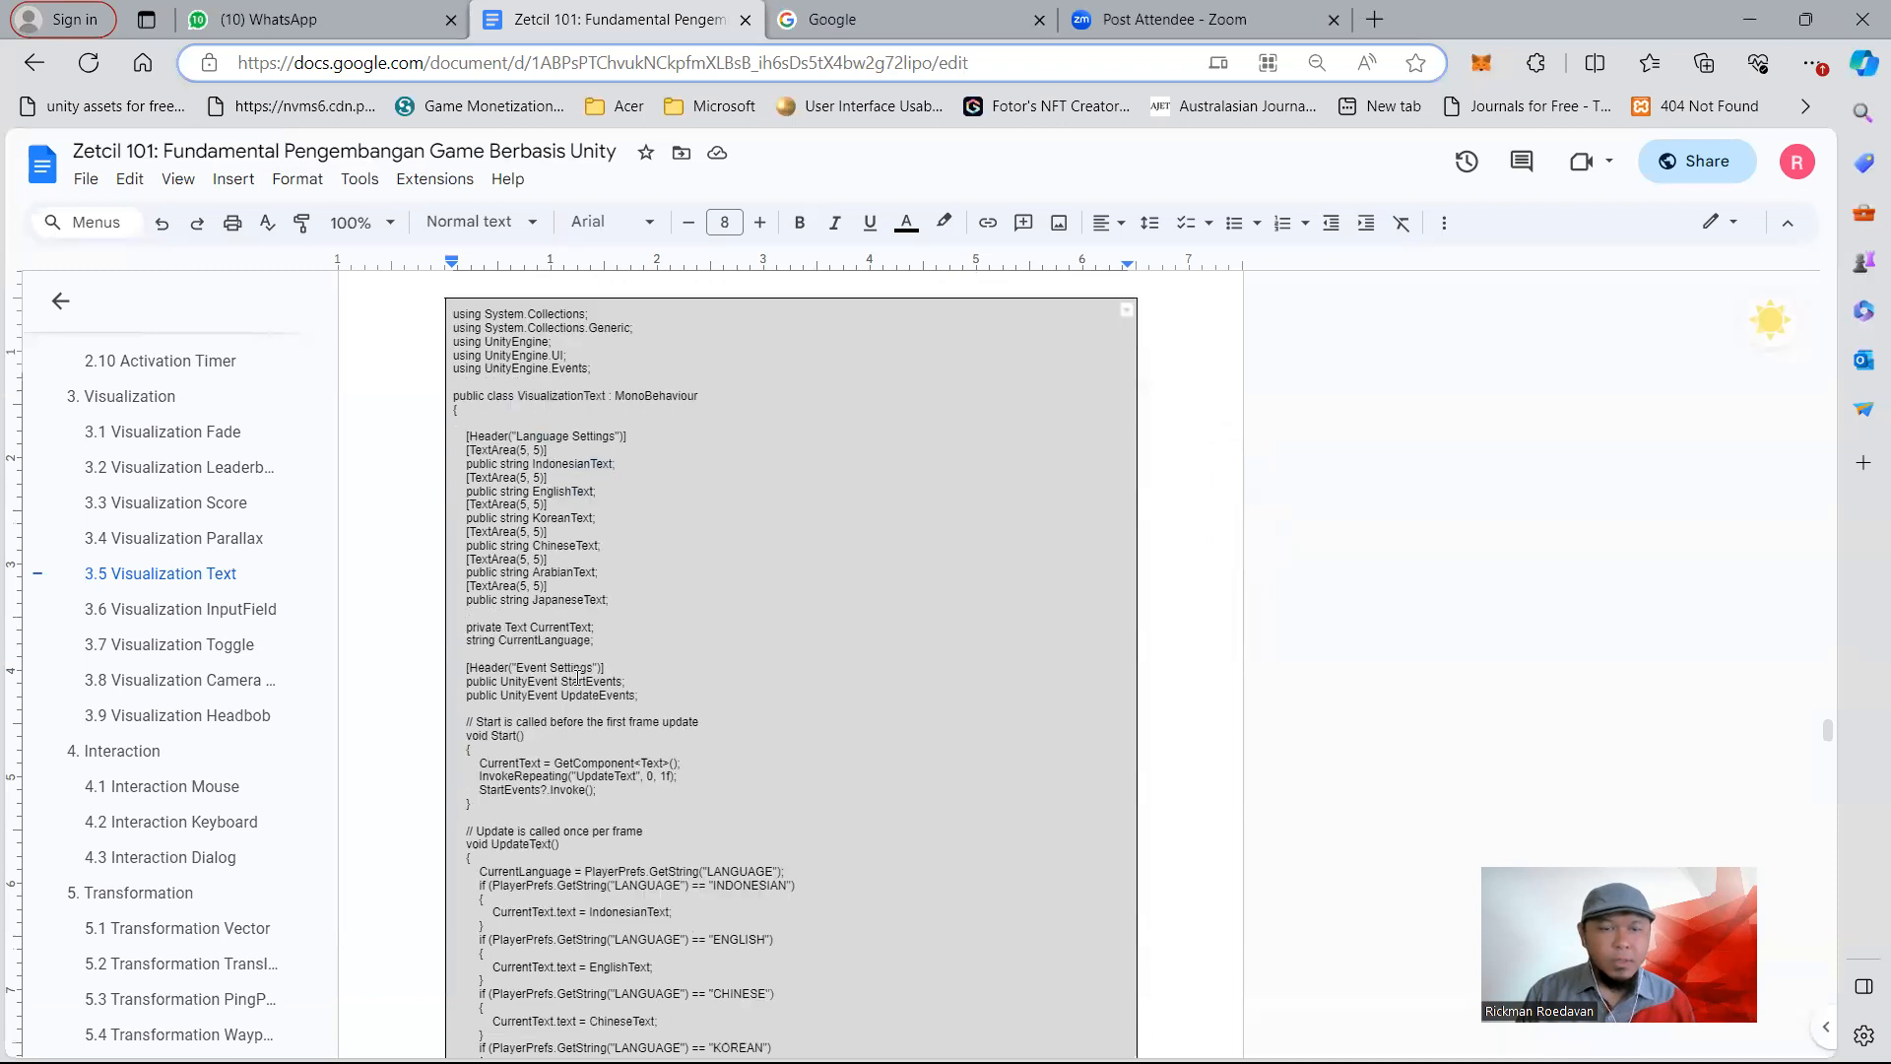
{"action": "scroll", "coordinate": [539, 479], "scroll_direction": "up", "scroll_amount": 4}
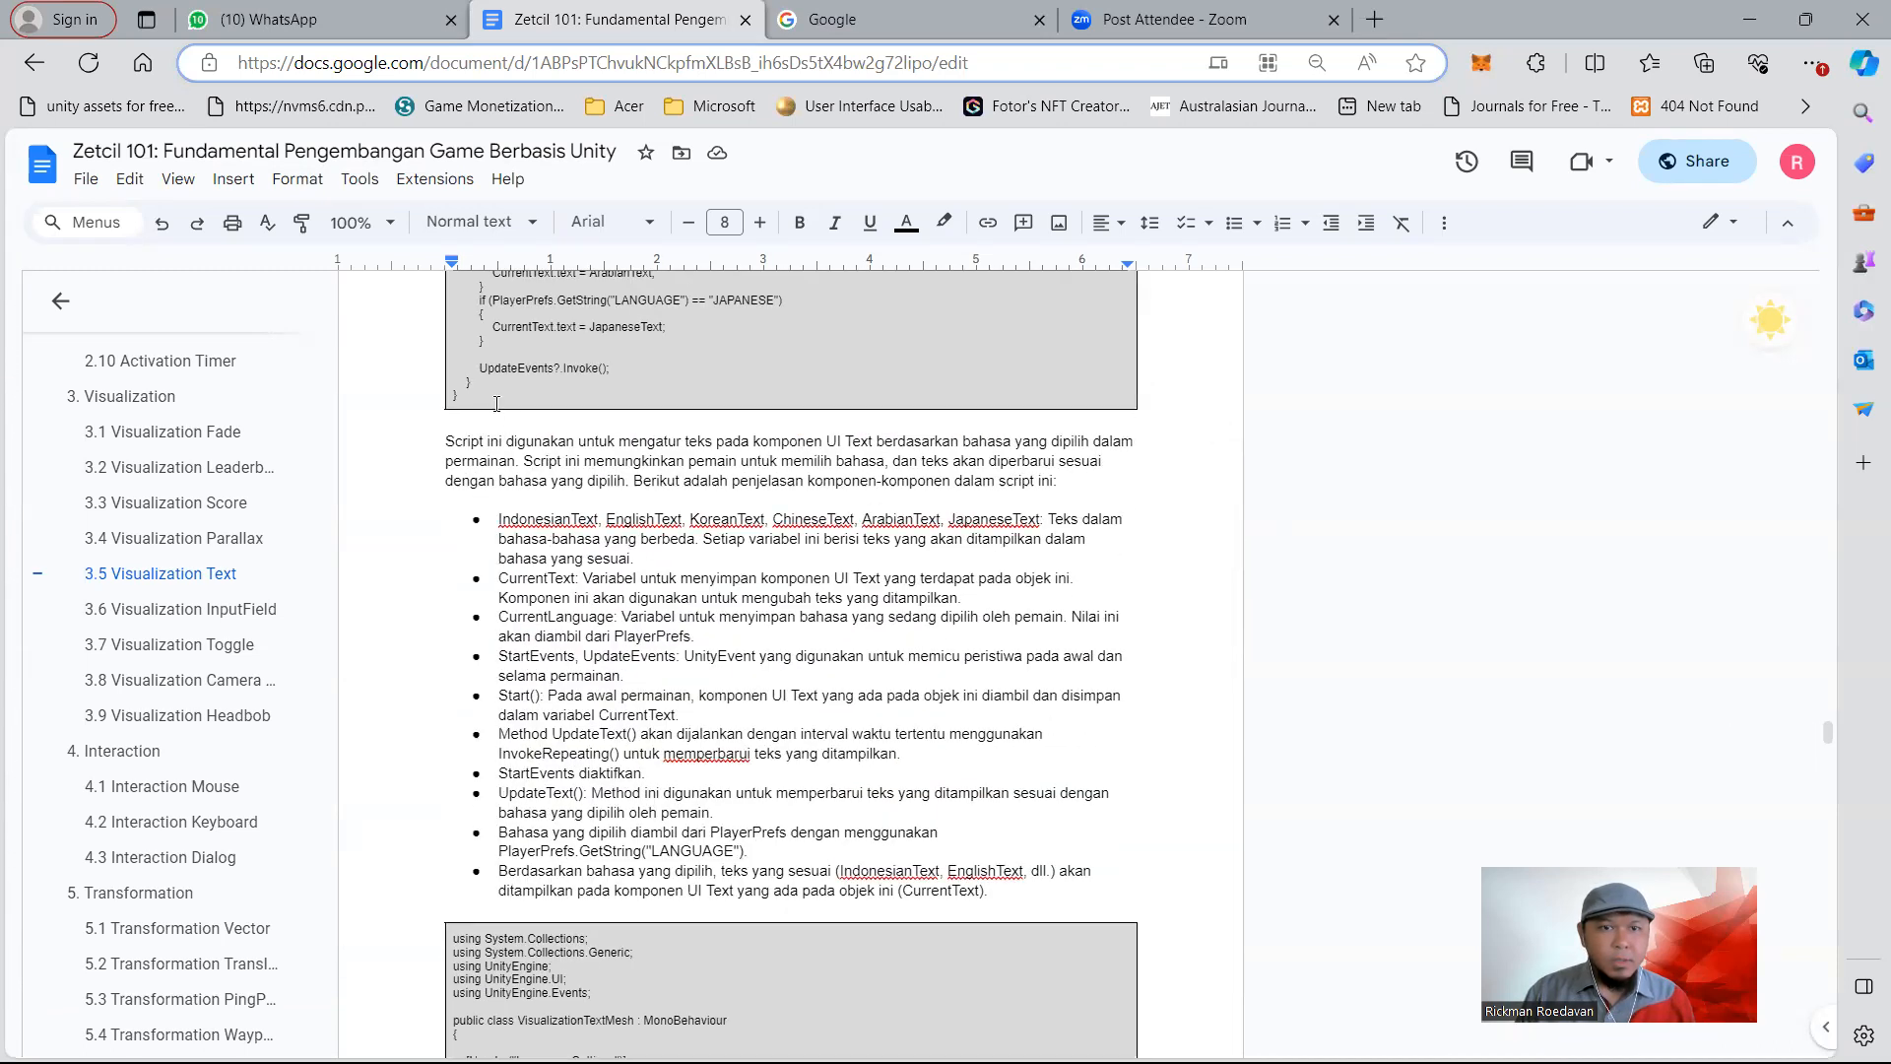
{"action": "scroll", "coordinate": [562, 523], "scroll_direction": "up", "scroll_amount": 10}
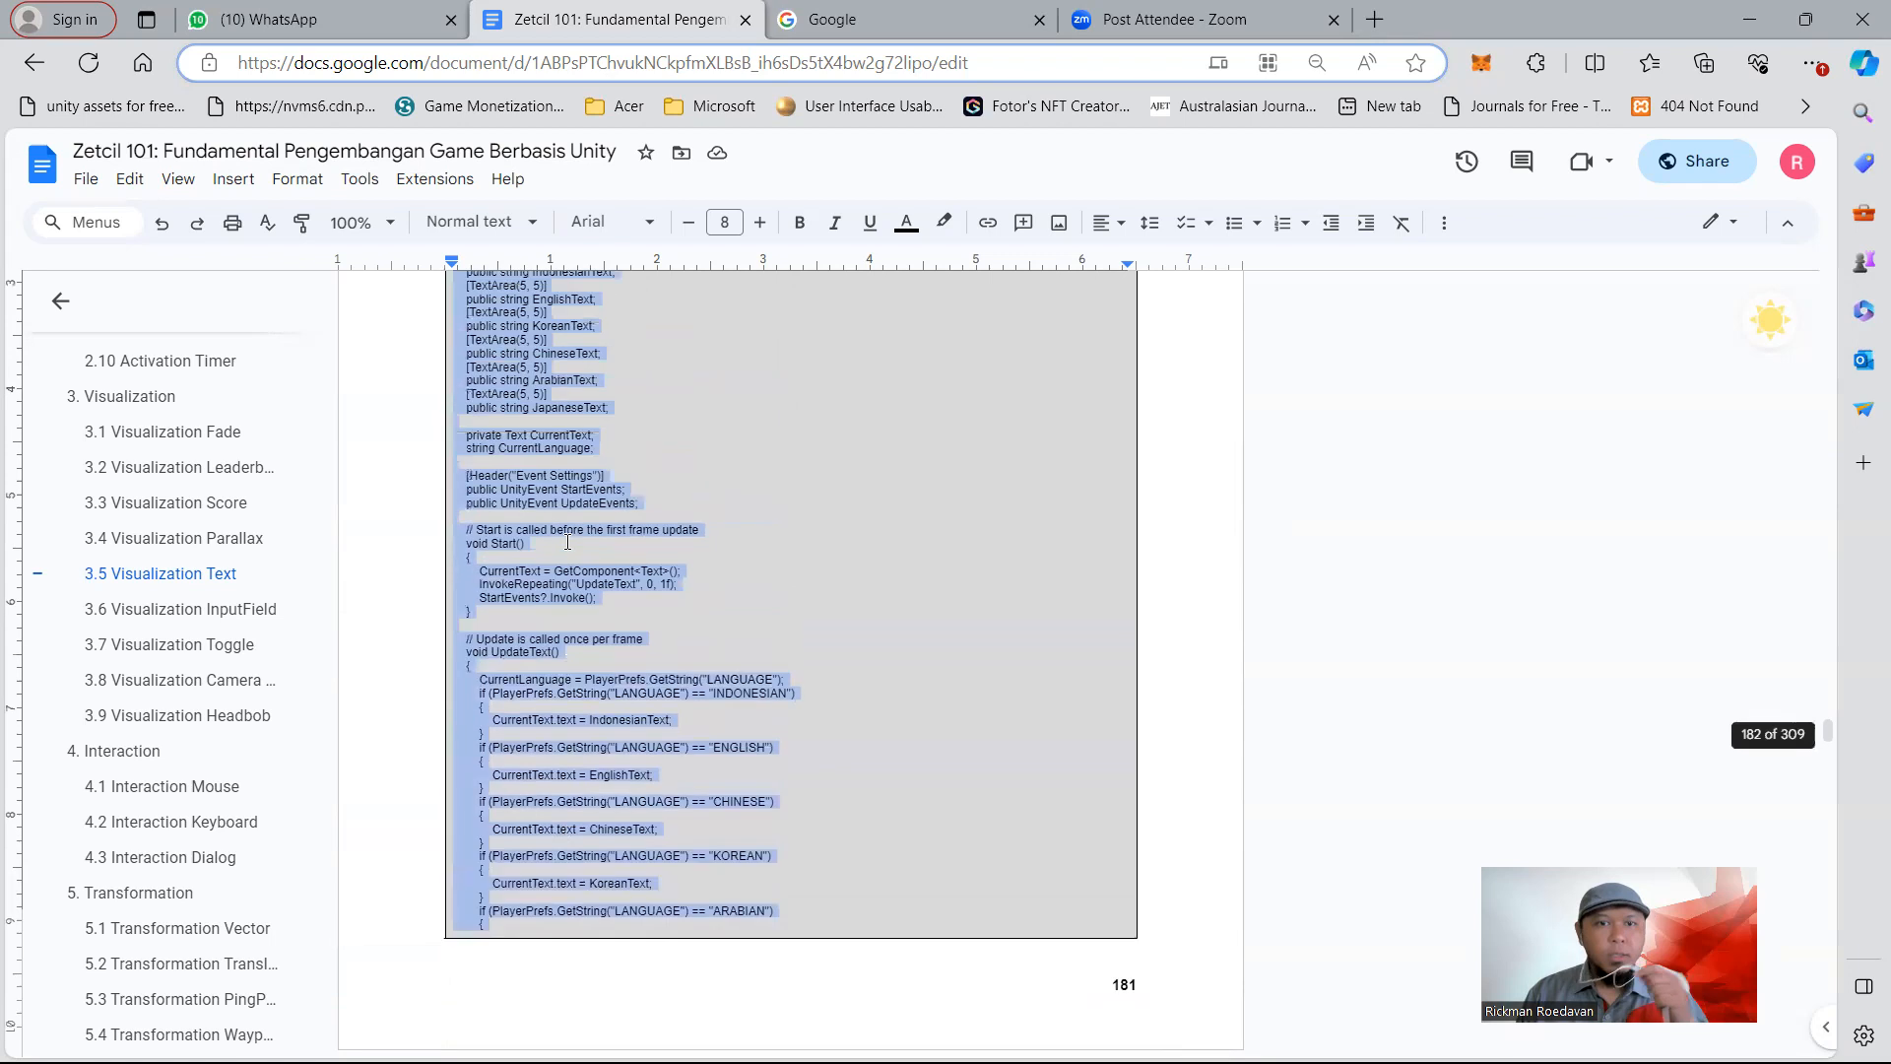
{"action": "right_click", "coordinate": [529, 455]}
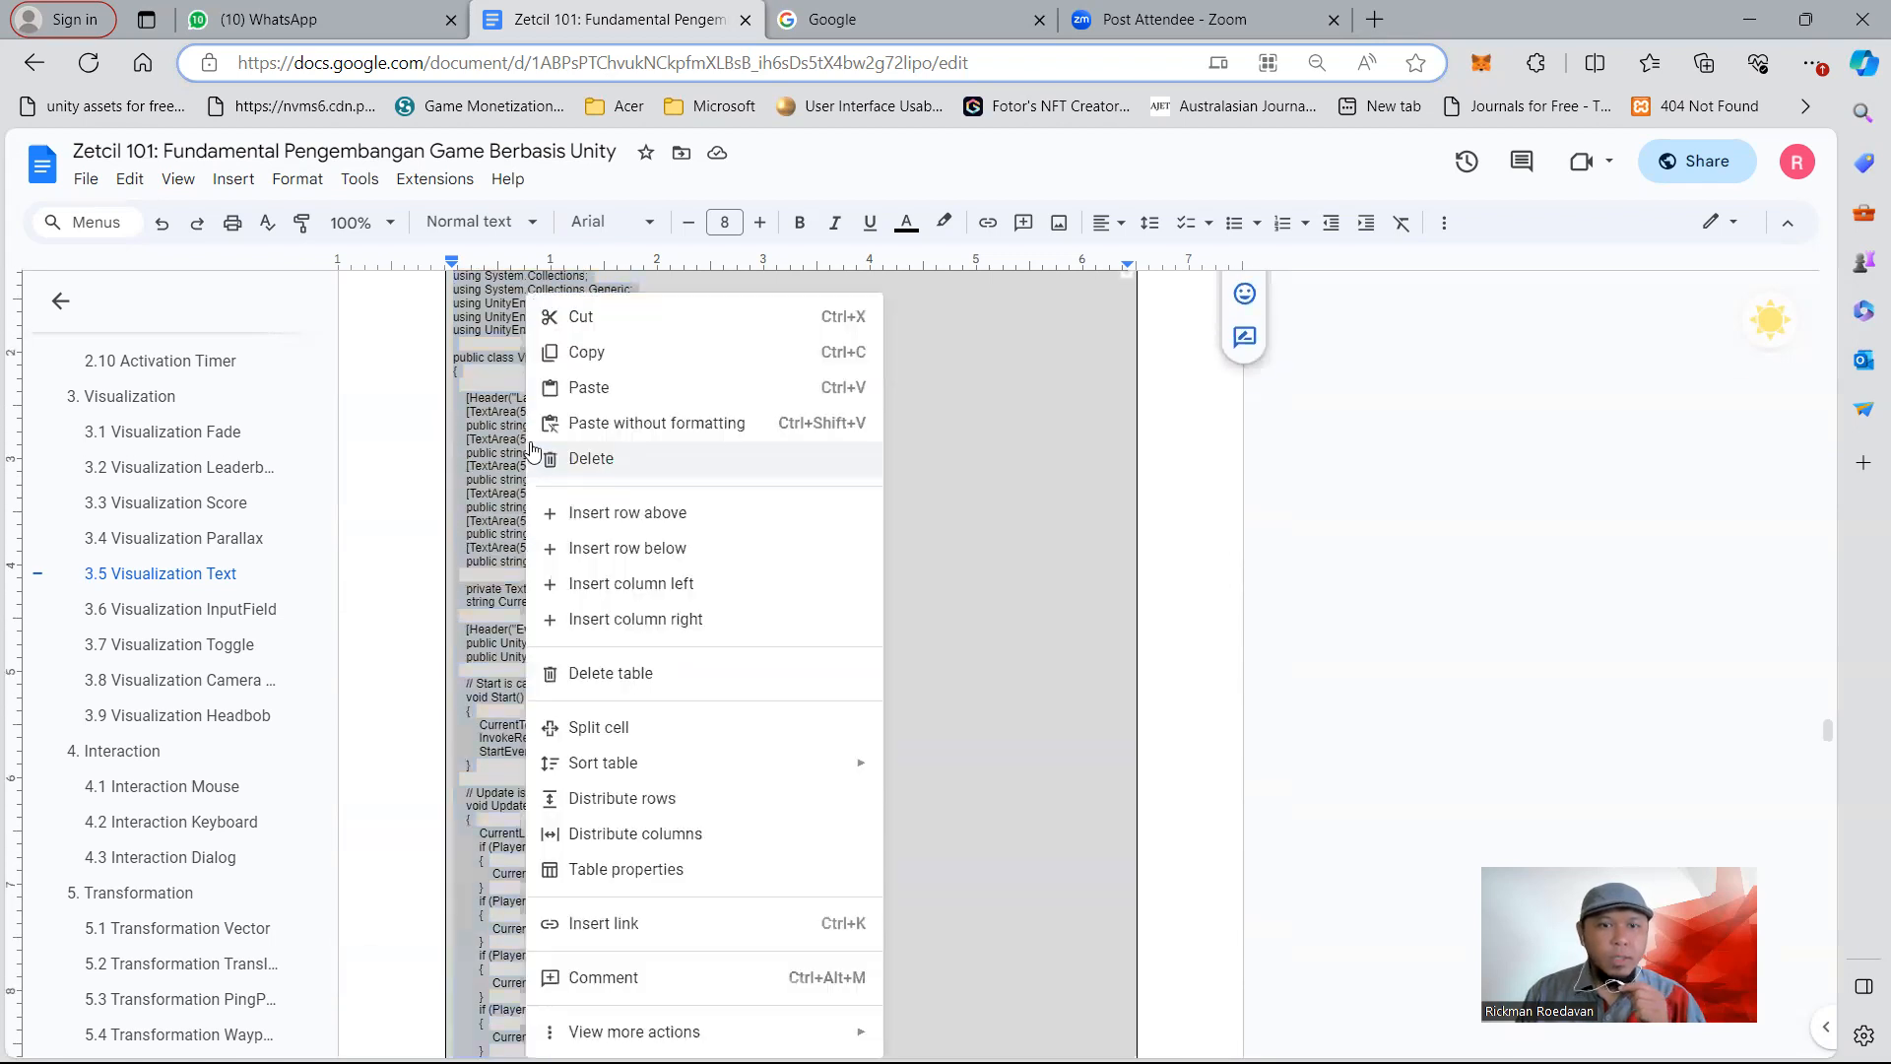
{"action": "left_click", "coordinate": [610, 353]}
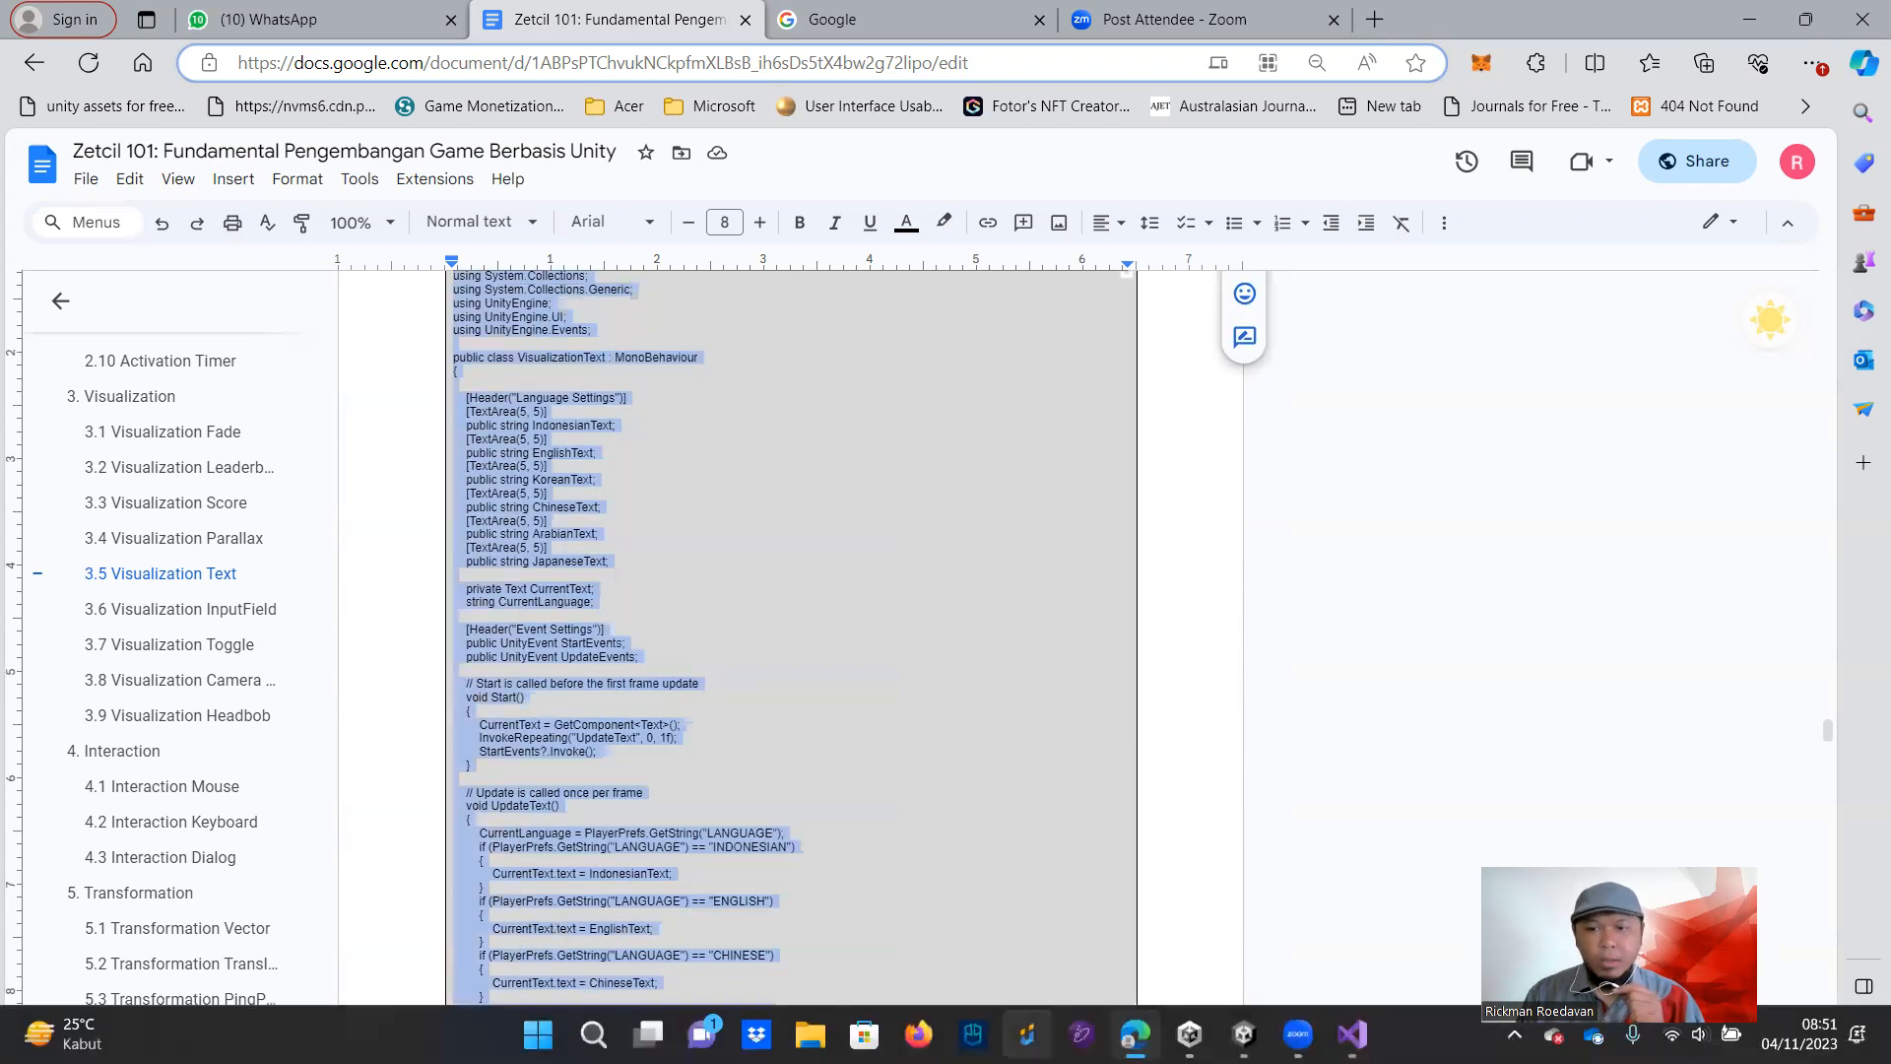
In Visual Studio, replace the entire default content of VisualizationText.cs with the copied class code and save the file
{"action": "left_click", "coordinate": [1353, 1035]}
{"action": "left_click_drag", "start_coordinate": [220, 610], "coordinate": [116, 116]}
{"action": "right_click", "coordinate": [315, 168]}
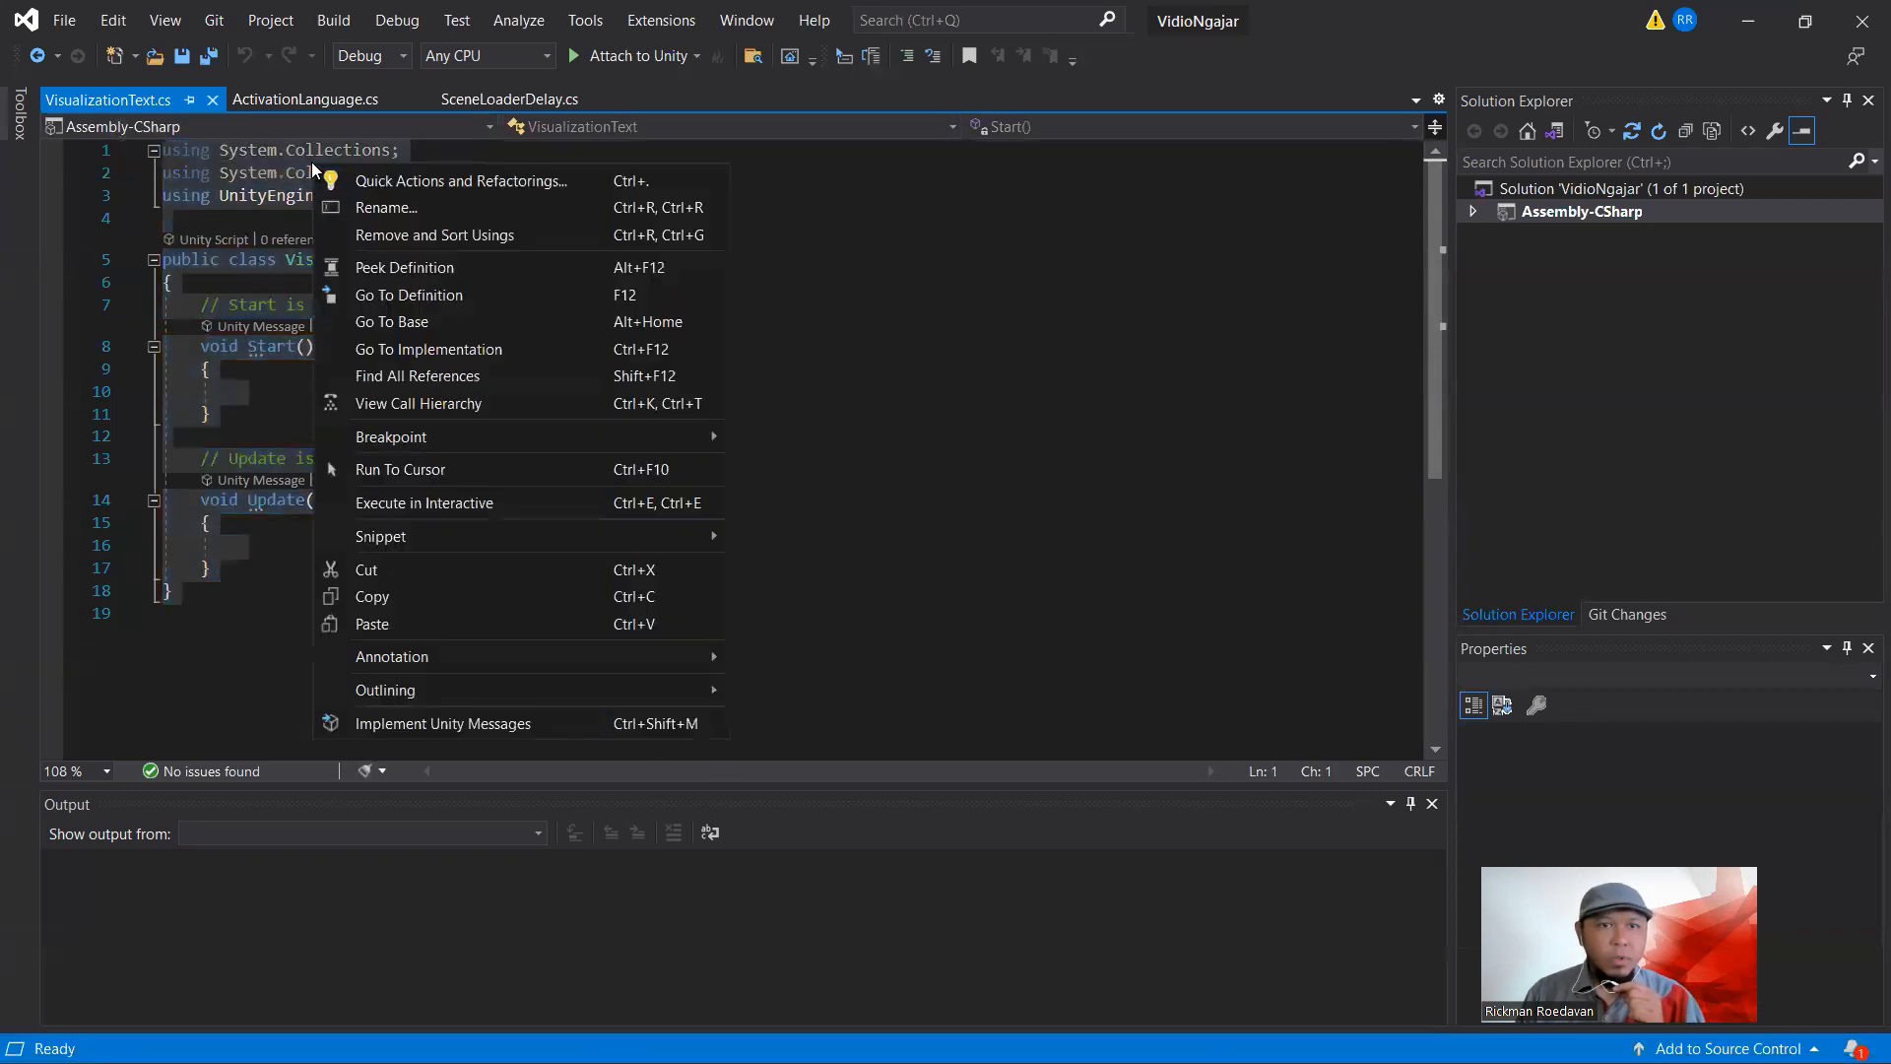
{"action": "left_click", "coordinate": [423, 623]}
{"action": "scroll", "coordinate": [222, 338], "scroll_direction": "up", "scroll_amount": 15}
{"action": "scroll", "coordinate": [222, 337], "scroll_direction": "up", "scroll_amount": 3}
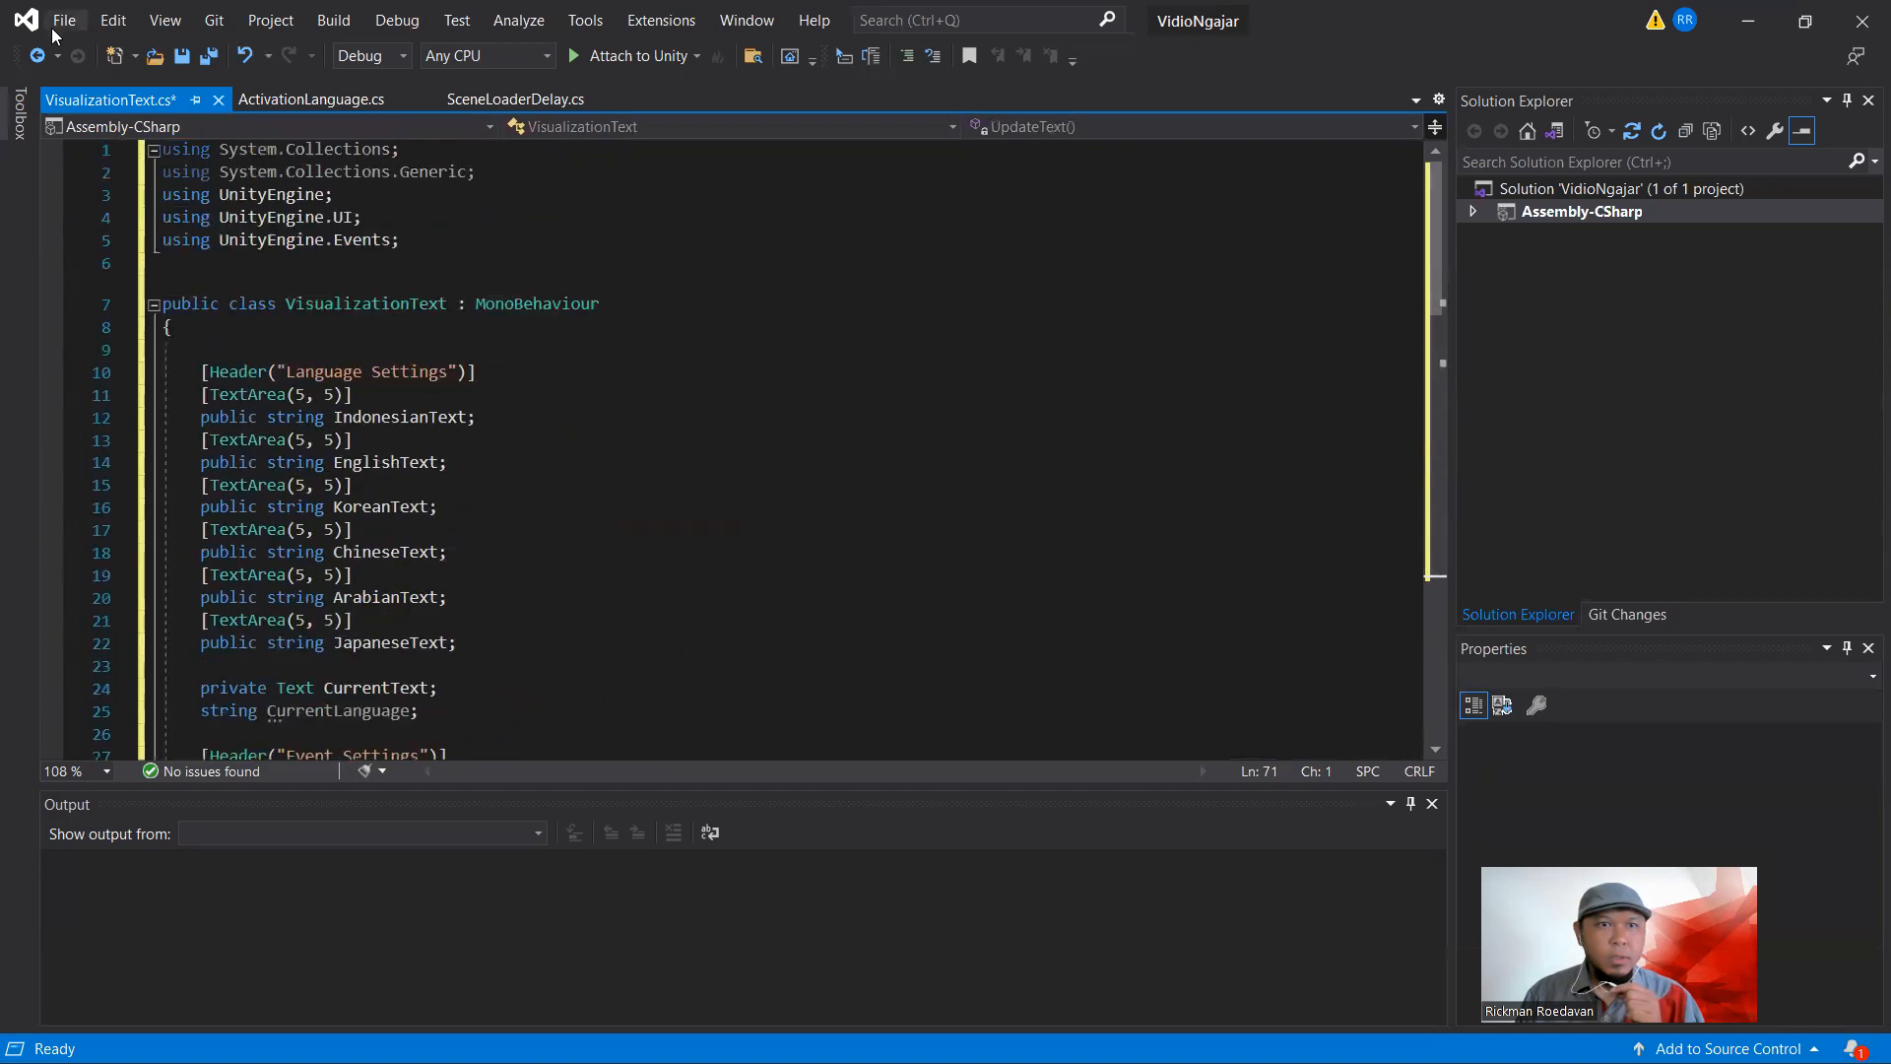
{"action": "left_click", "coordinate": [64, 20]}
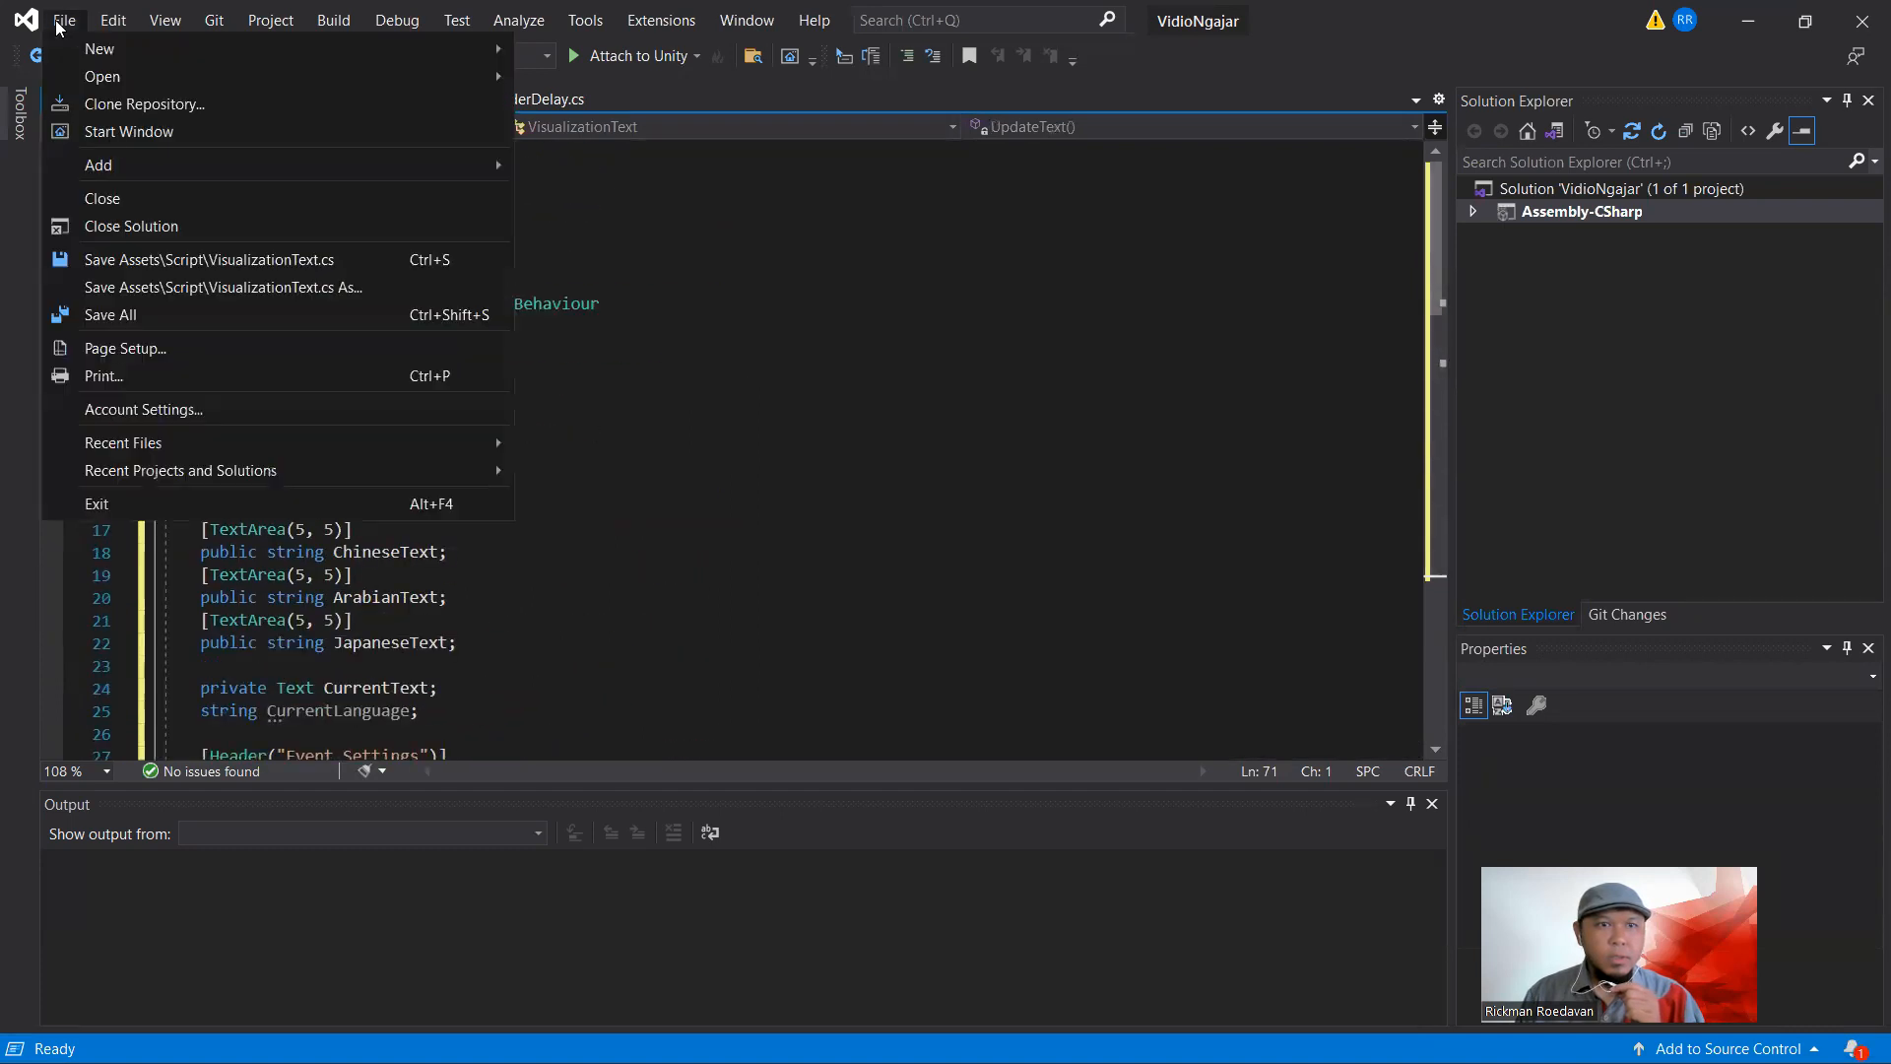
{"action": "left_click", "coordinate": [141, 261]}
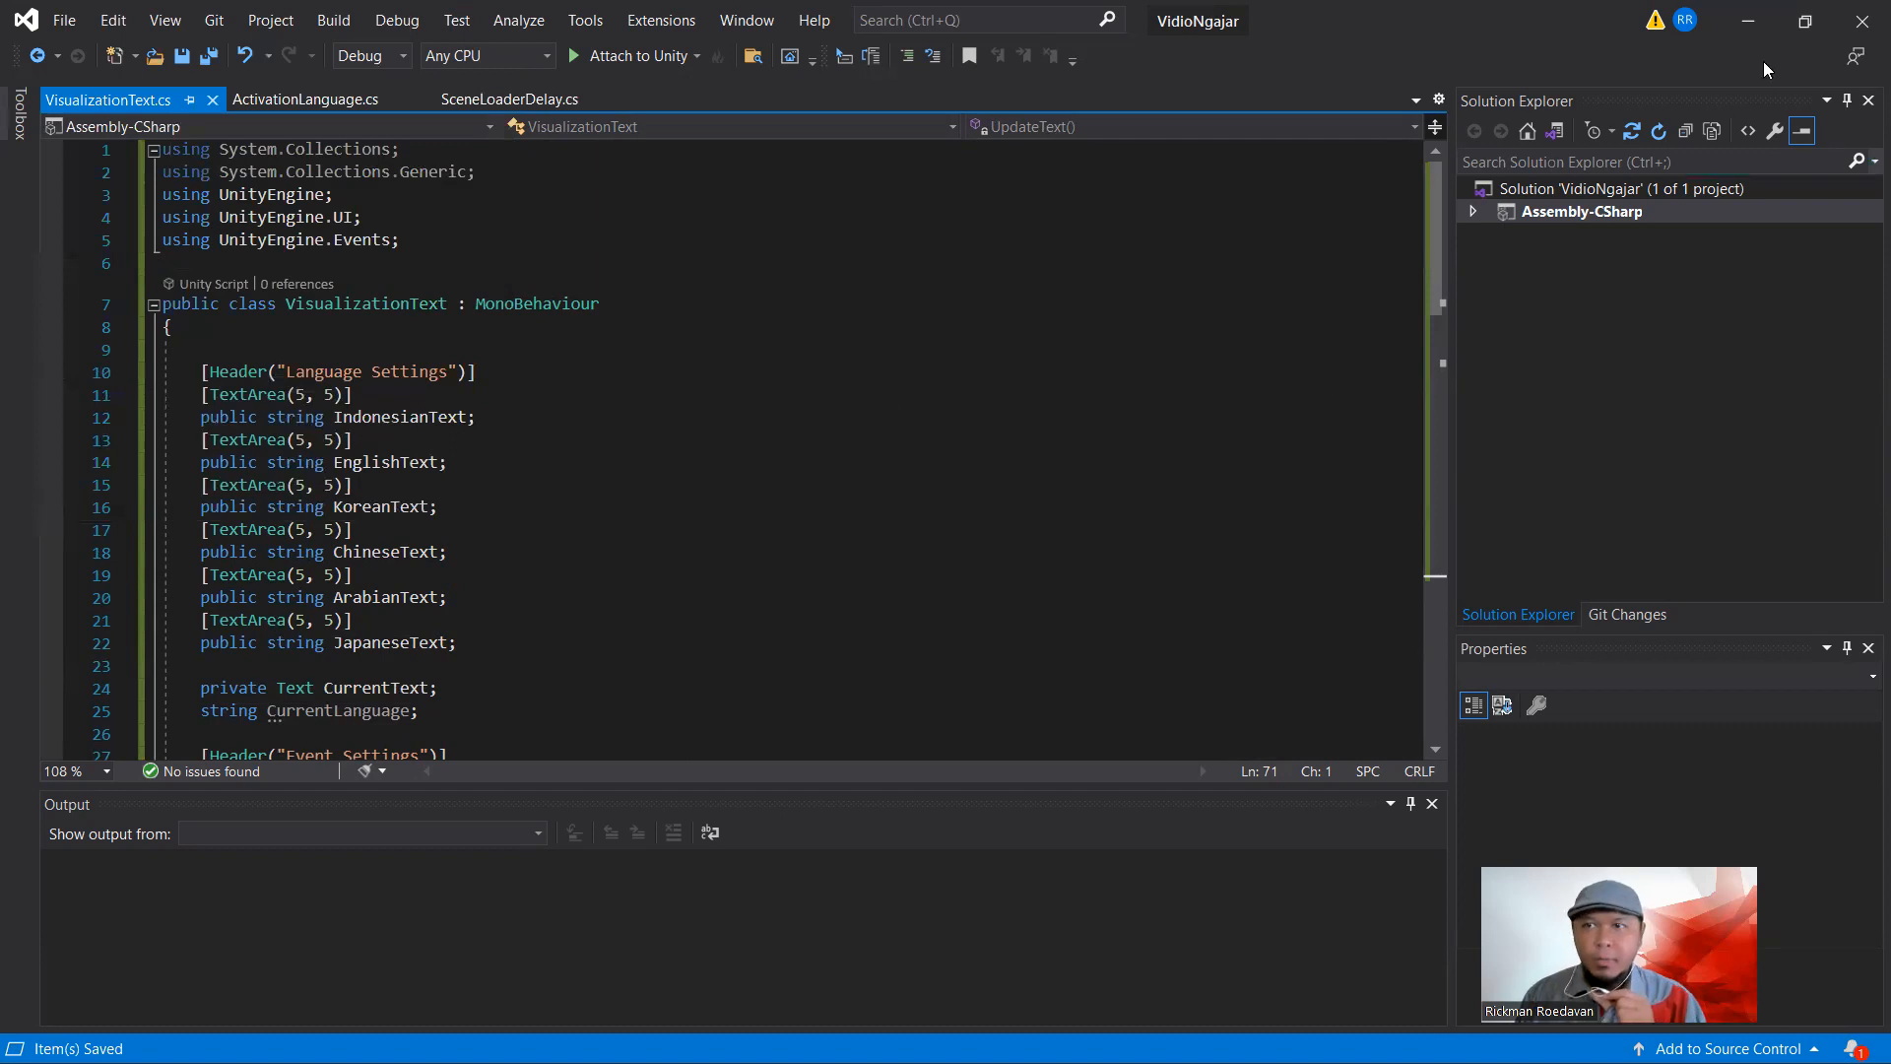
Return to Unity, activate the PanelLanguage object, and attach the ActivationLanguage script to it
{"action": "left_click", "coordinate": [1748, 20]}
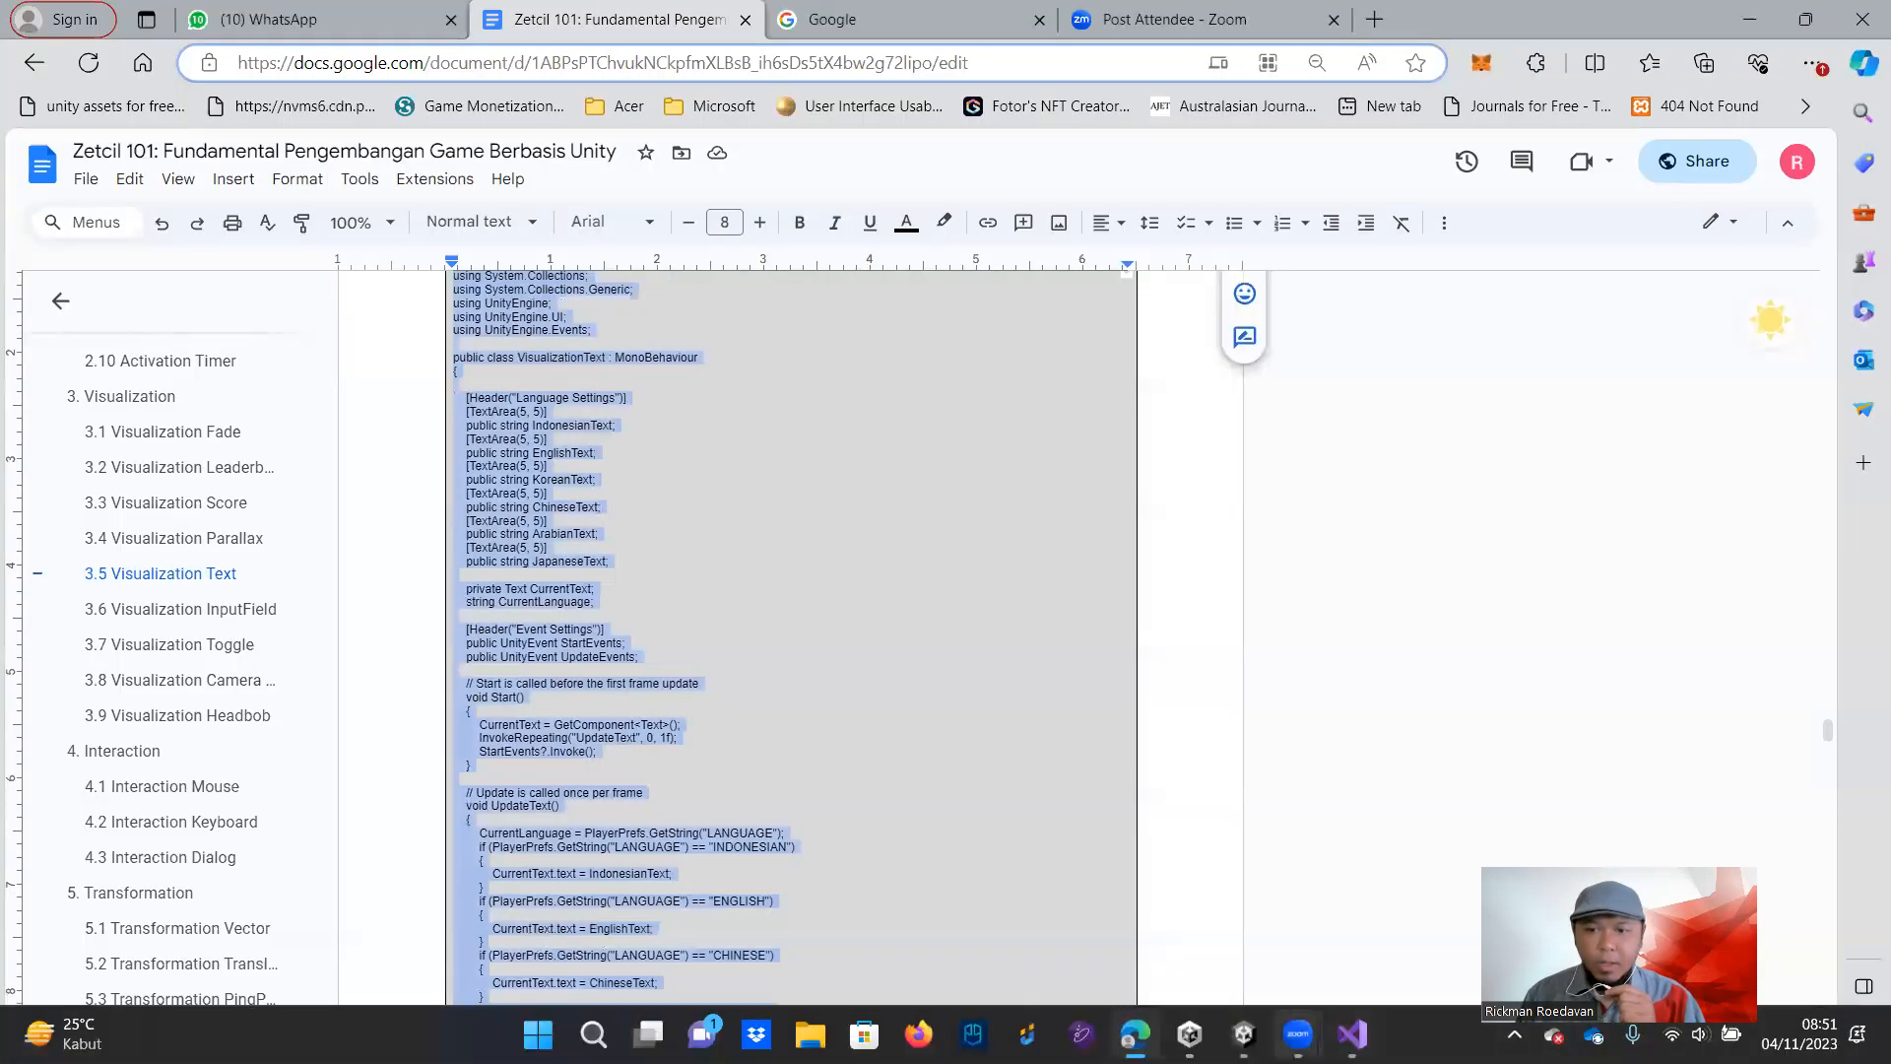
{"action": "mouse_move", "coordinate": [1298, 1034]}
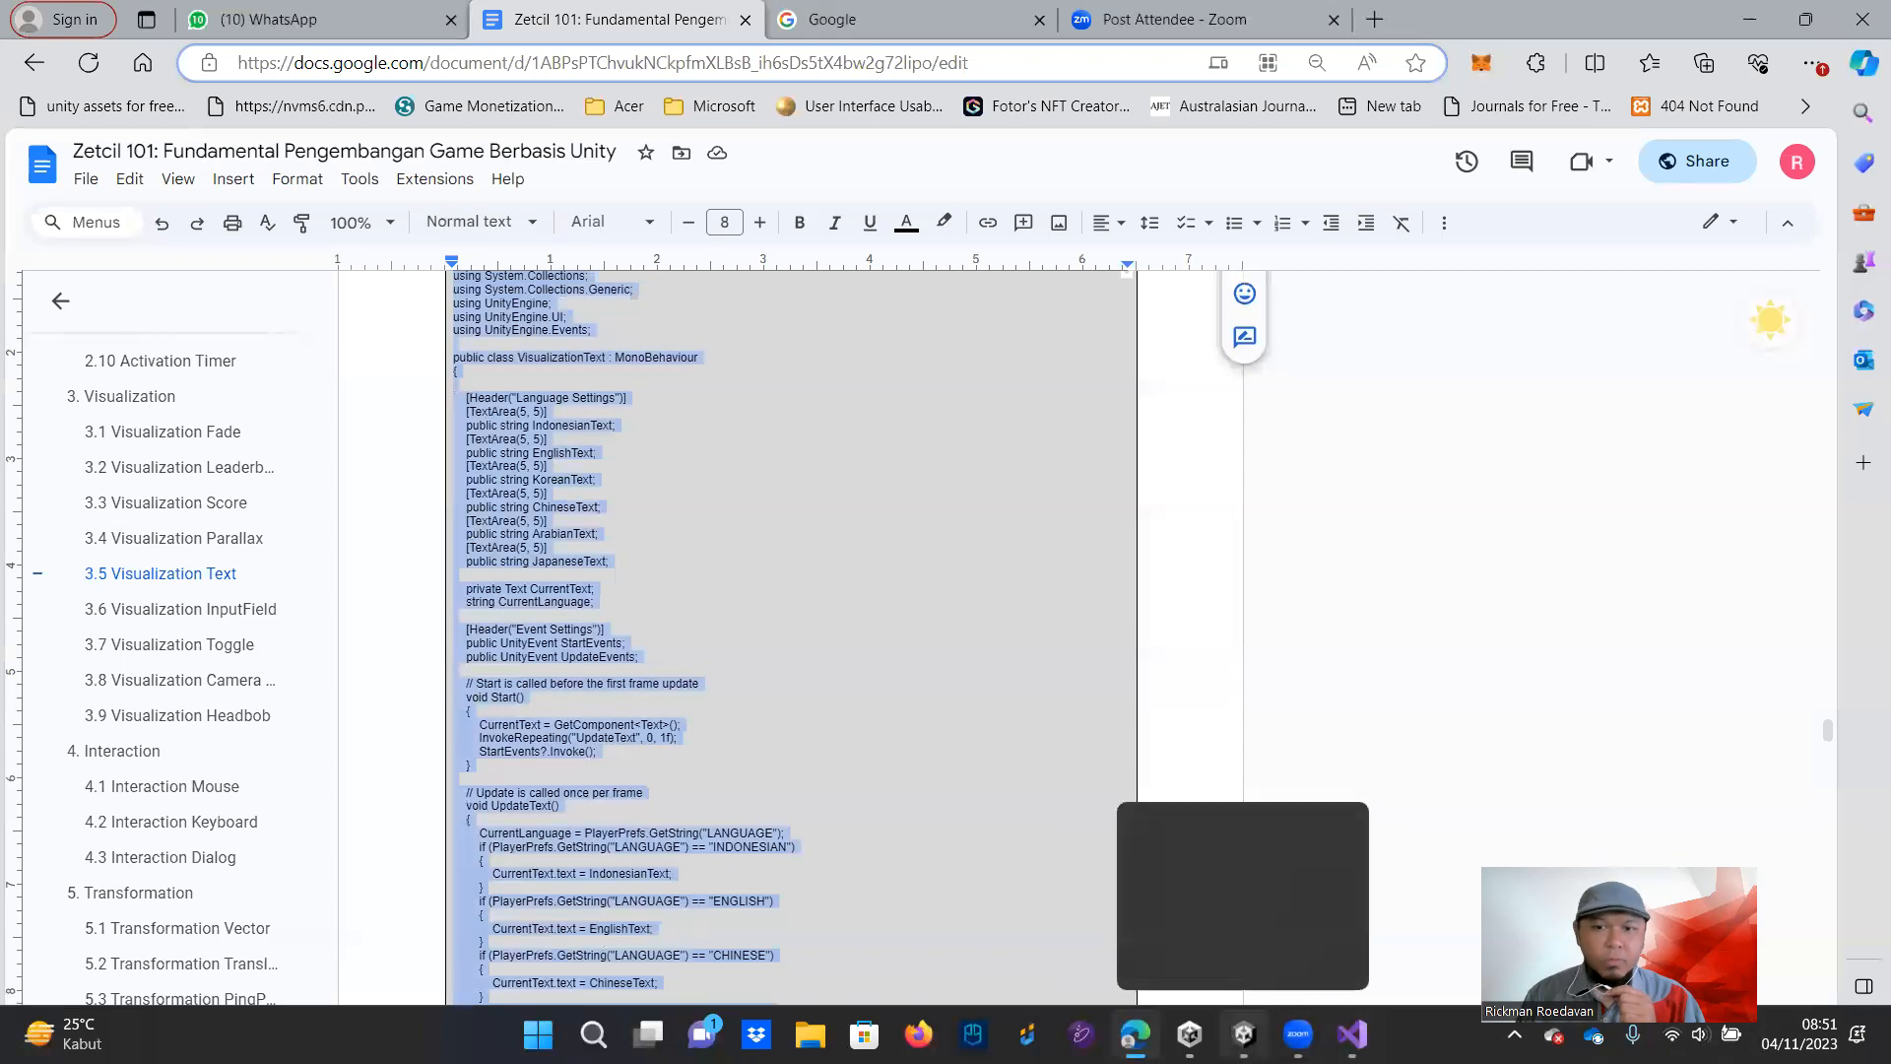
{"action": "left_click", "coordinate": [1162, 911]}
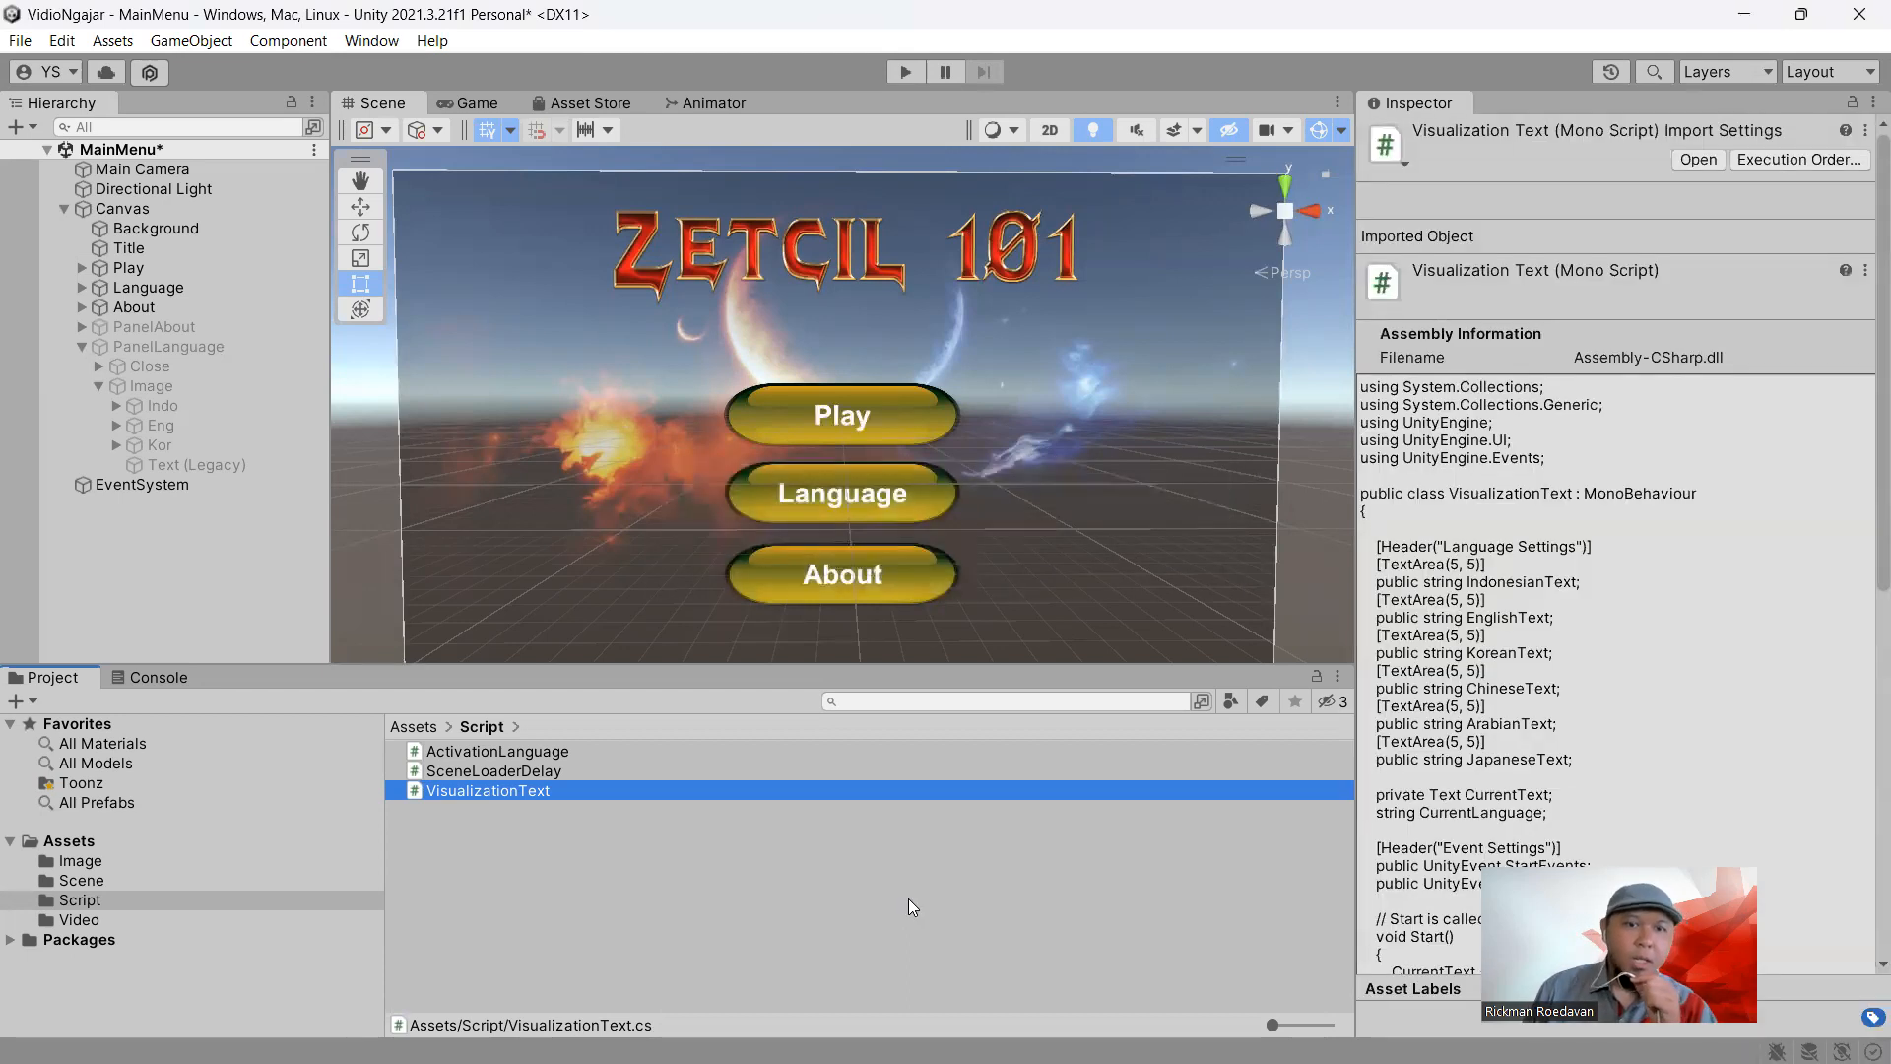
{"action": "left_click", "coordinate": [195, 347]}
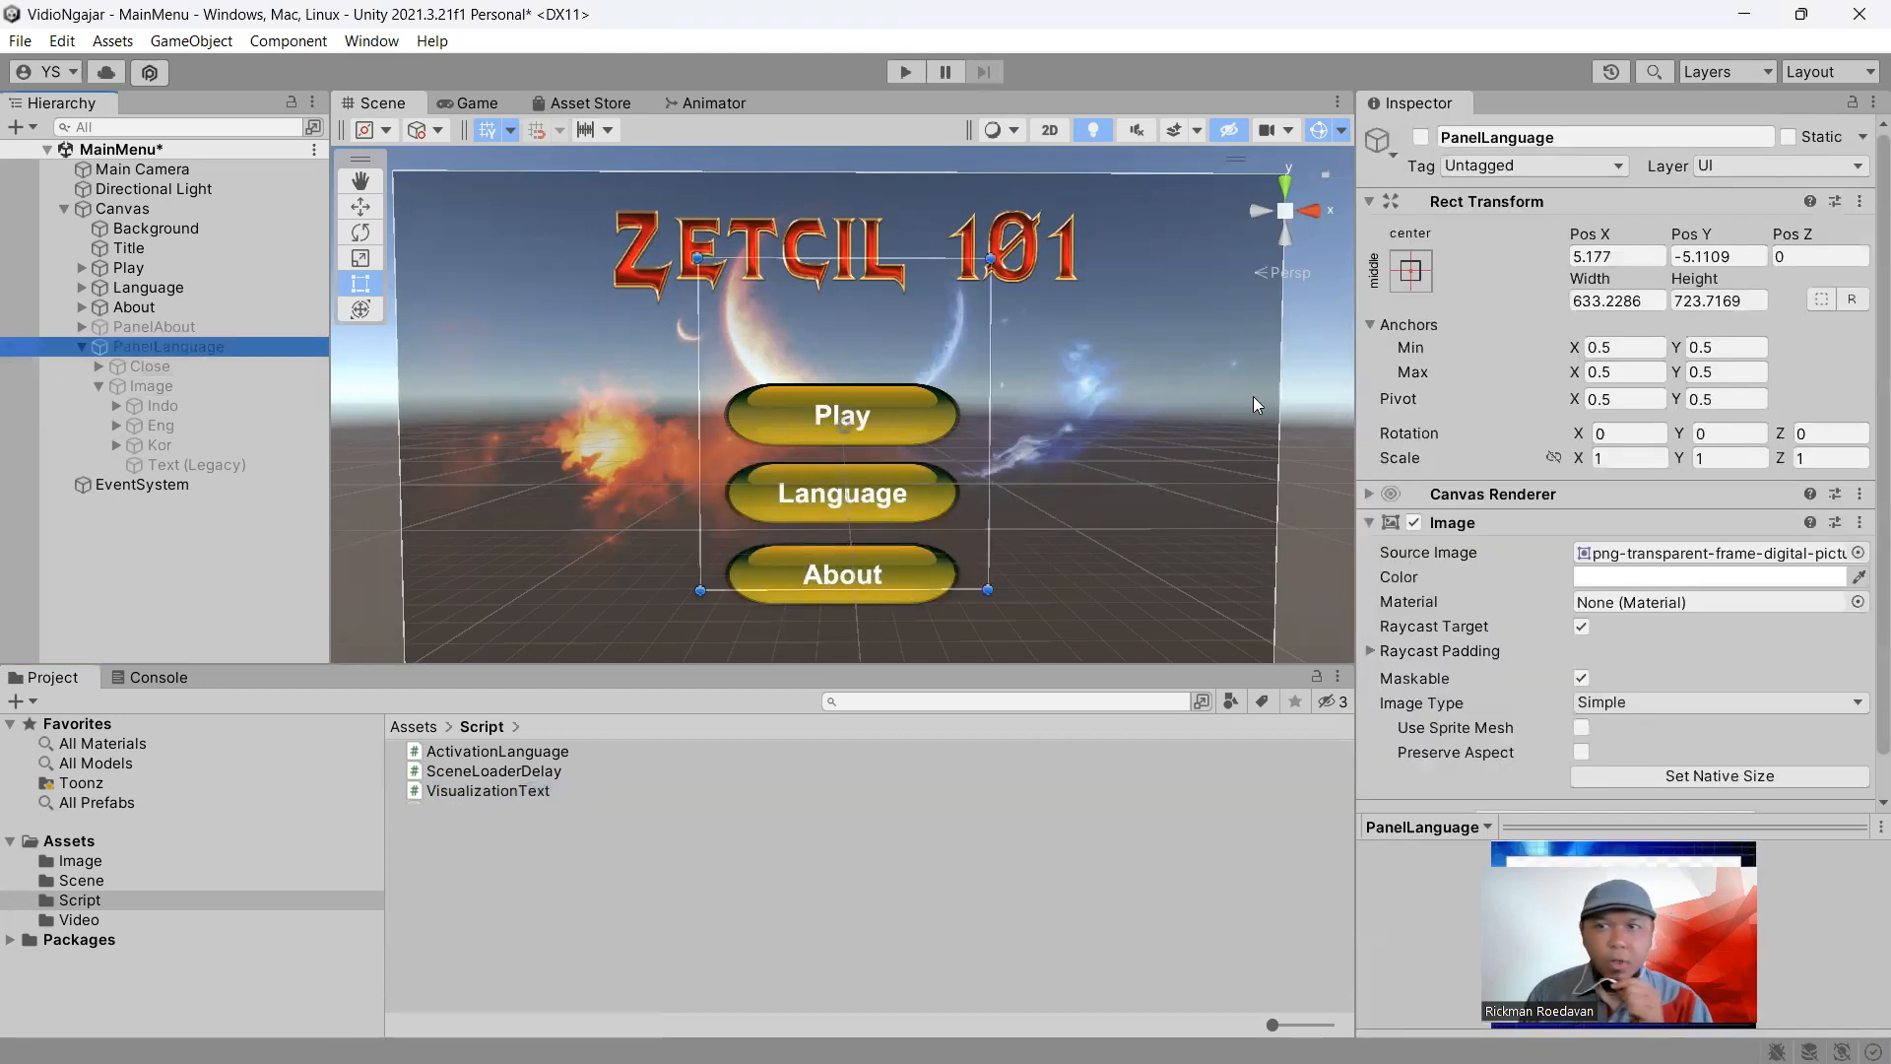
{"action": "left_click", "coordinate": [1421, 137]}
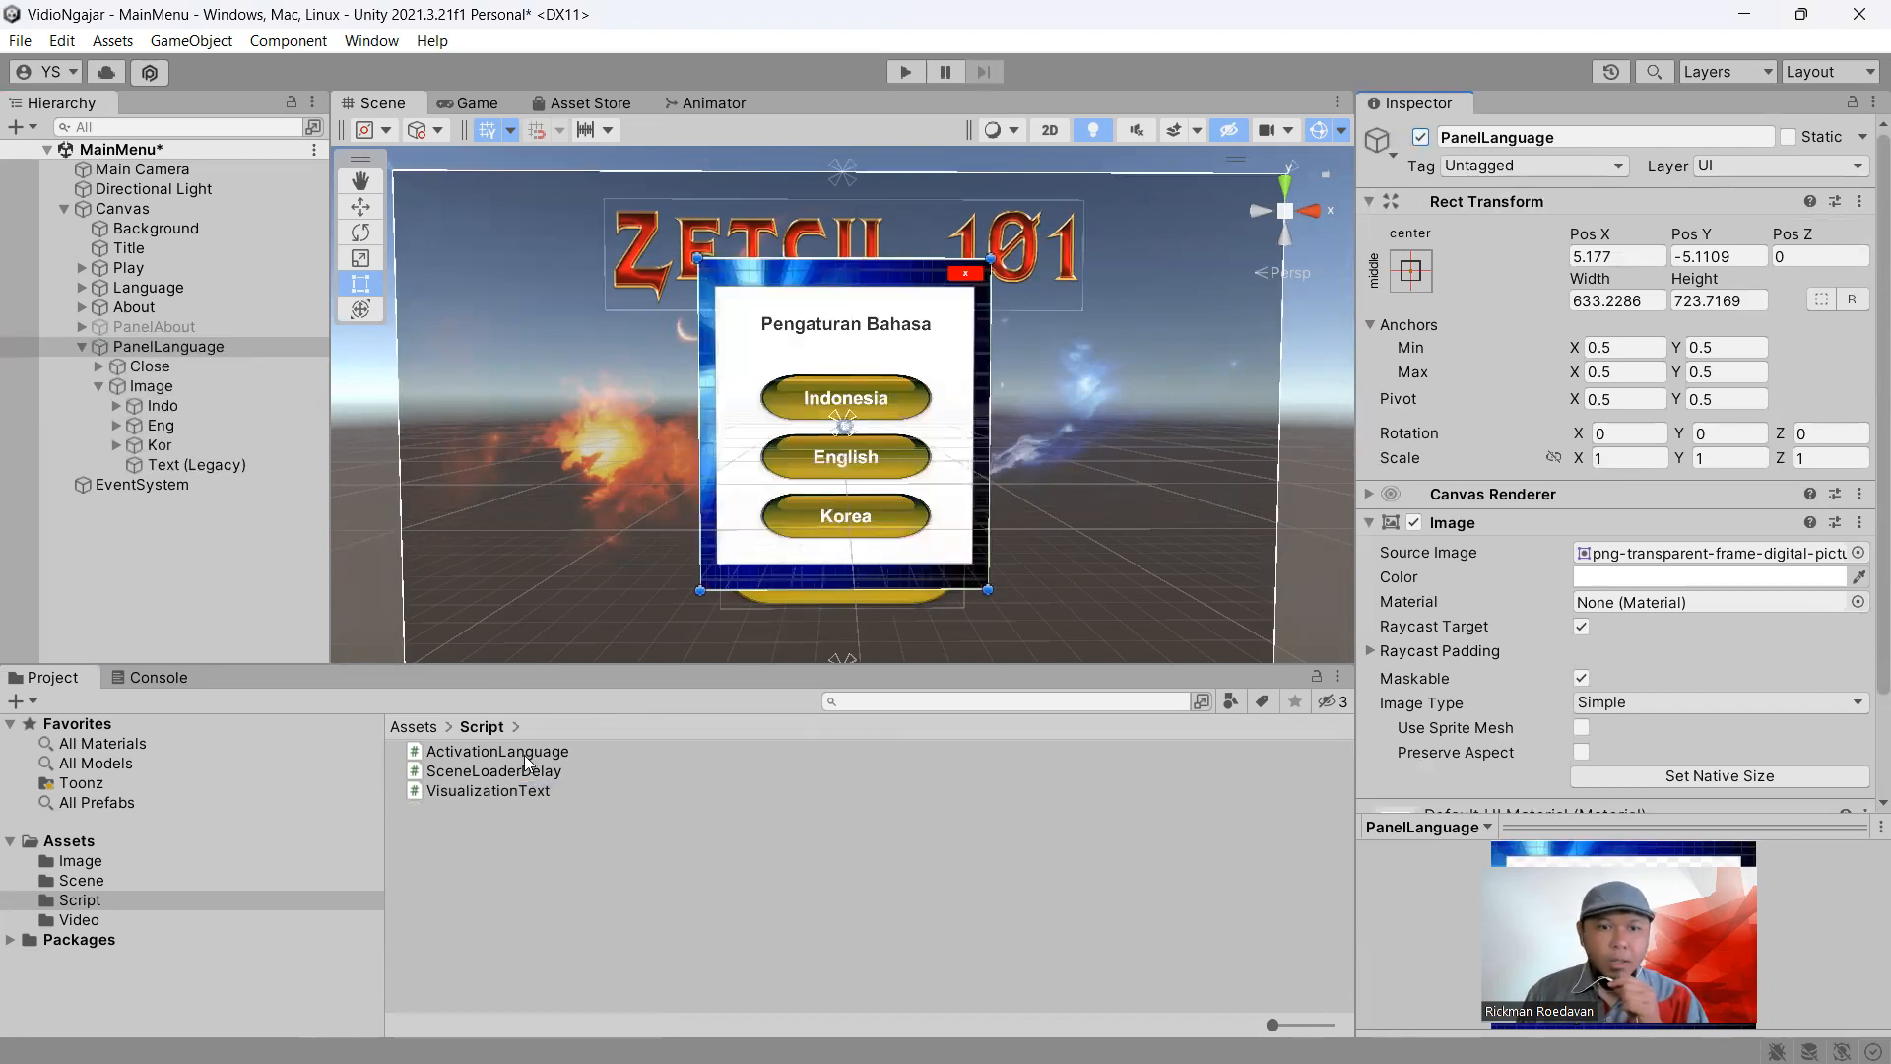
{"action": "left_click_drag", "start_coordinate": [532, 753], "coordinate": [205, 347]}
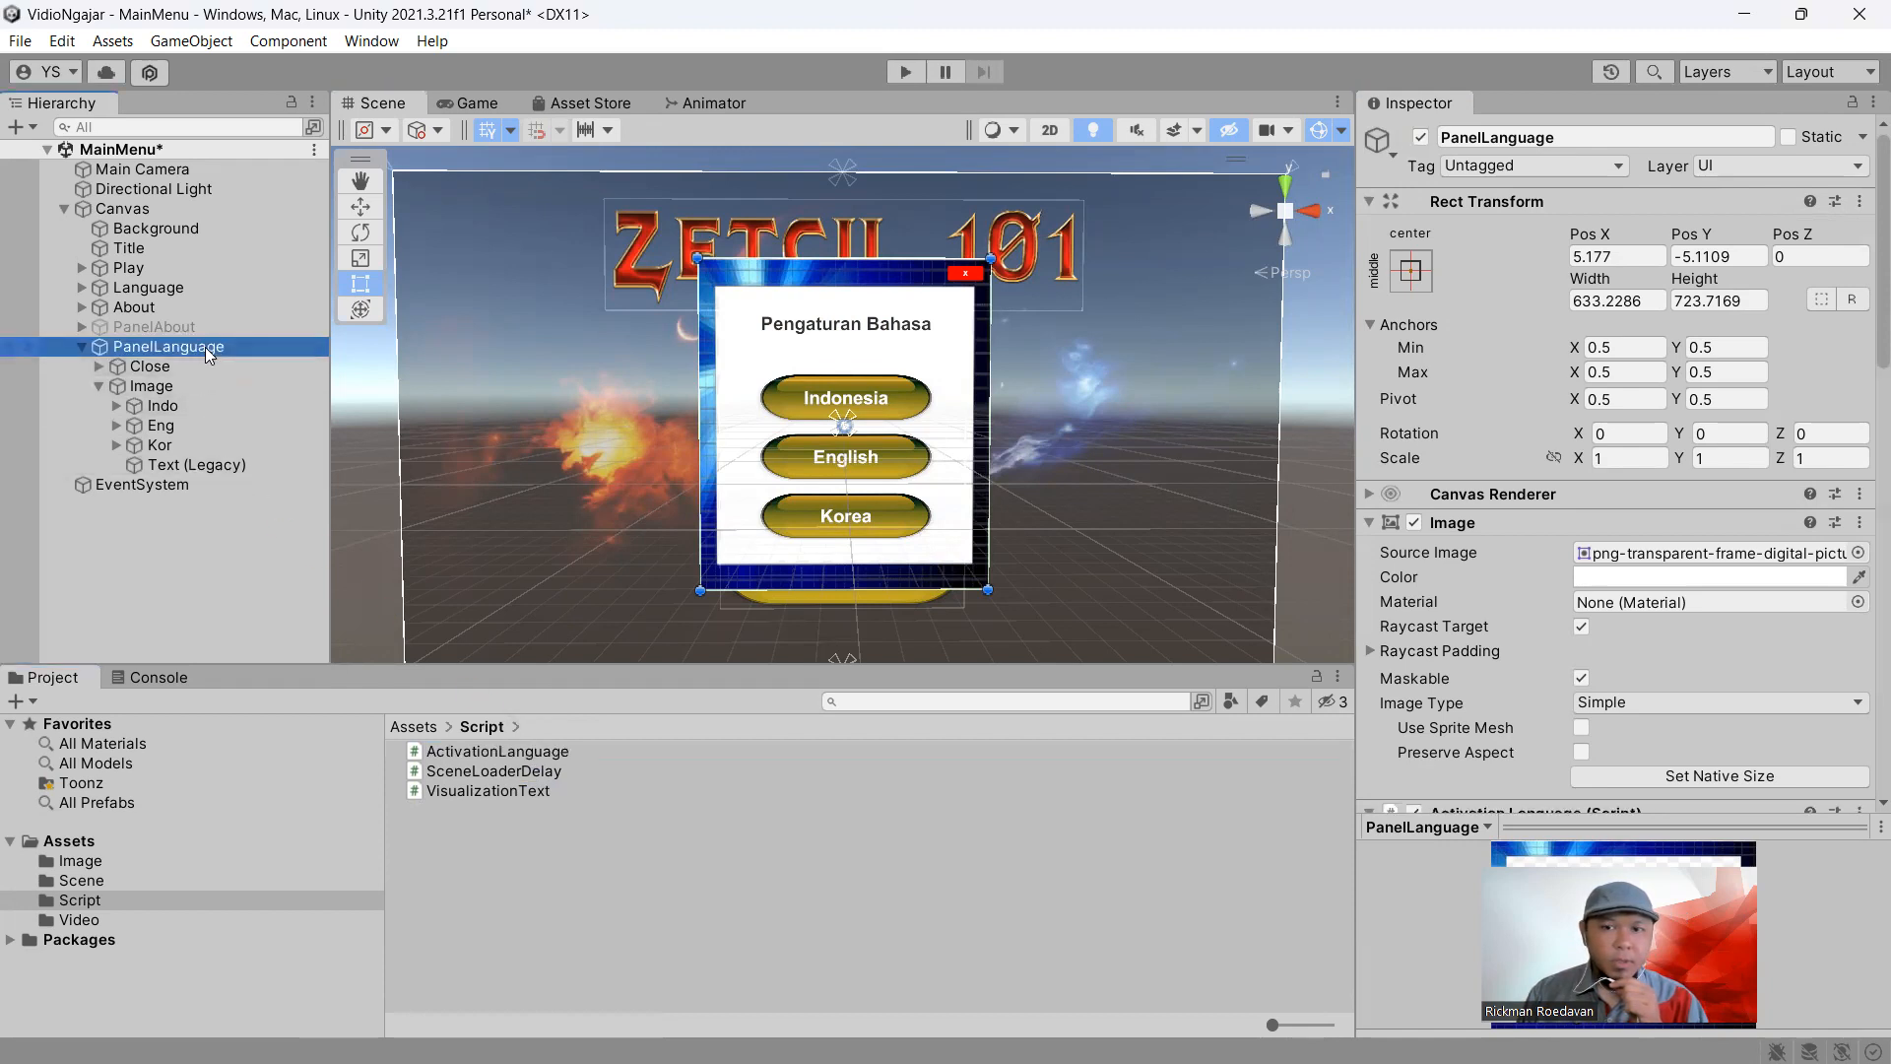
Collapse PanelLanguage's other components and review the Language Type options of the Activation Language script
{"action": "left_click", "coordinate": [1369, 201]}
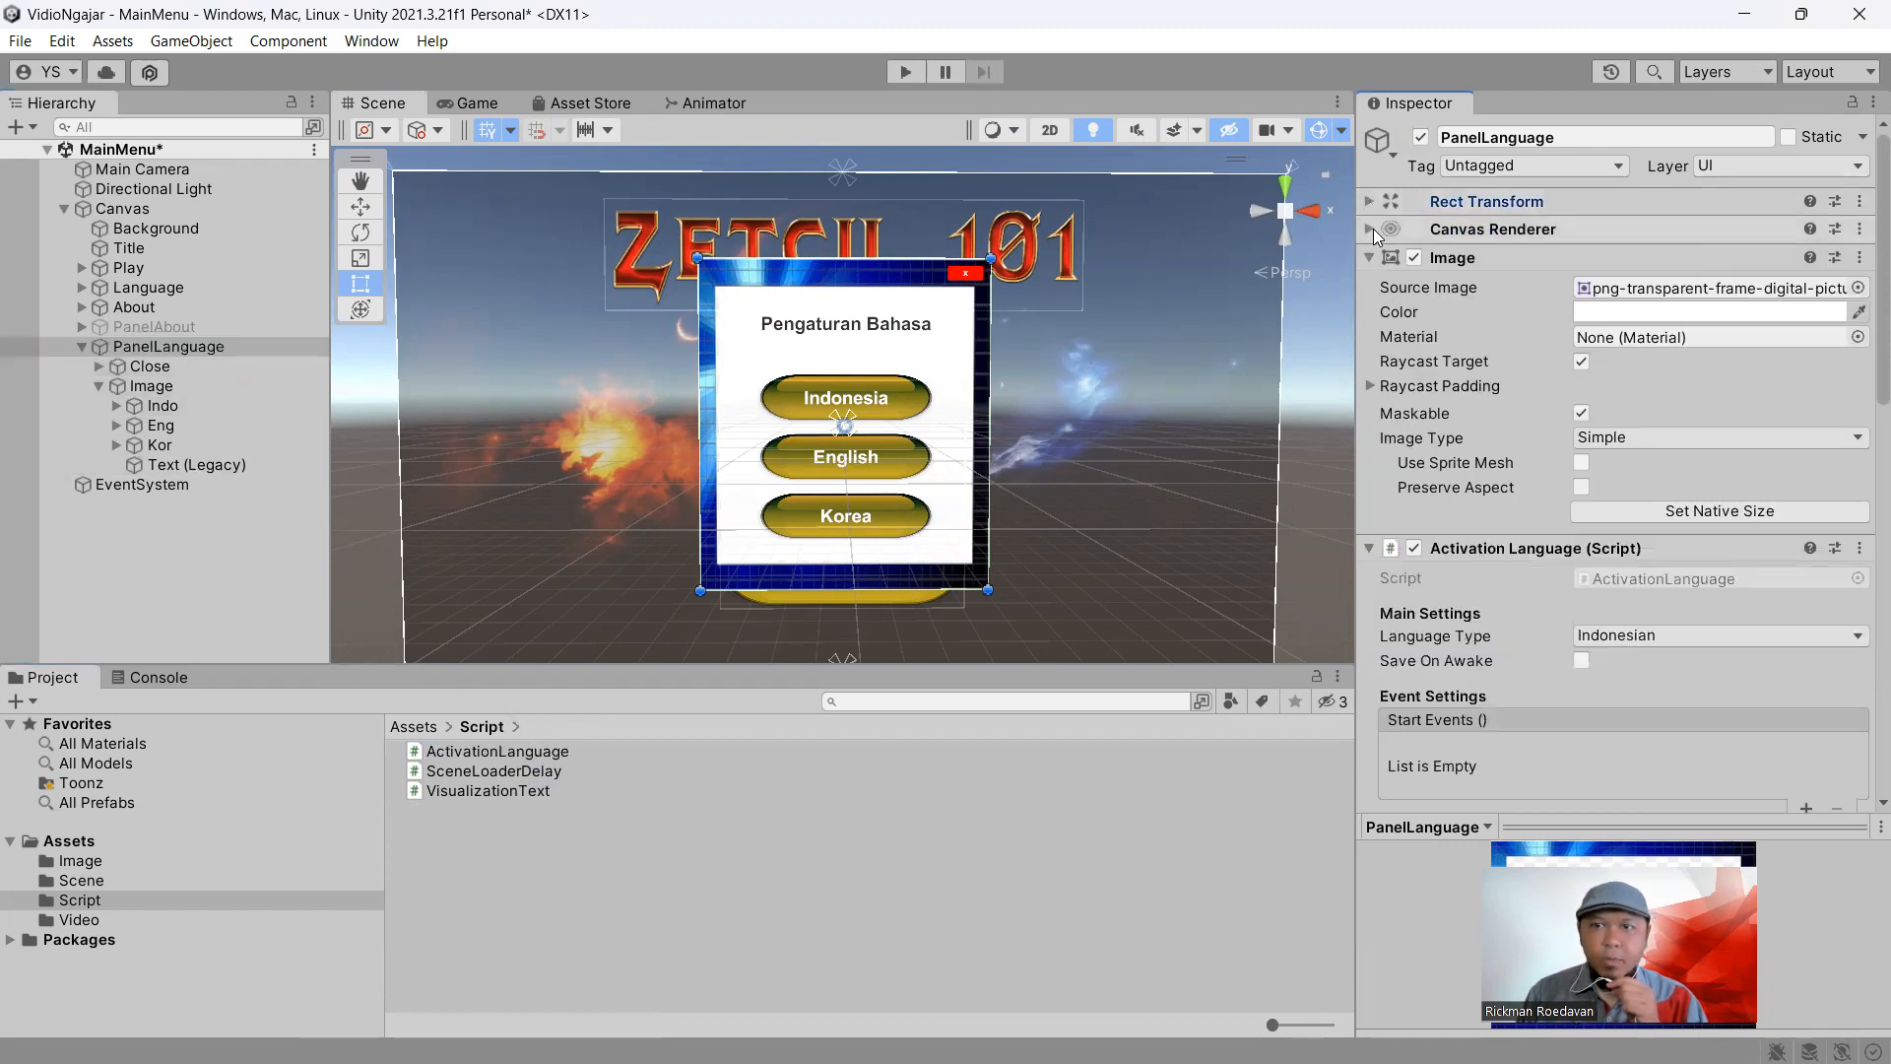
{"action": "left_click", "coordinate": [1369, 257]}
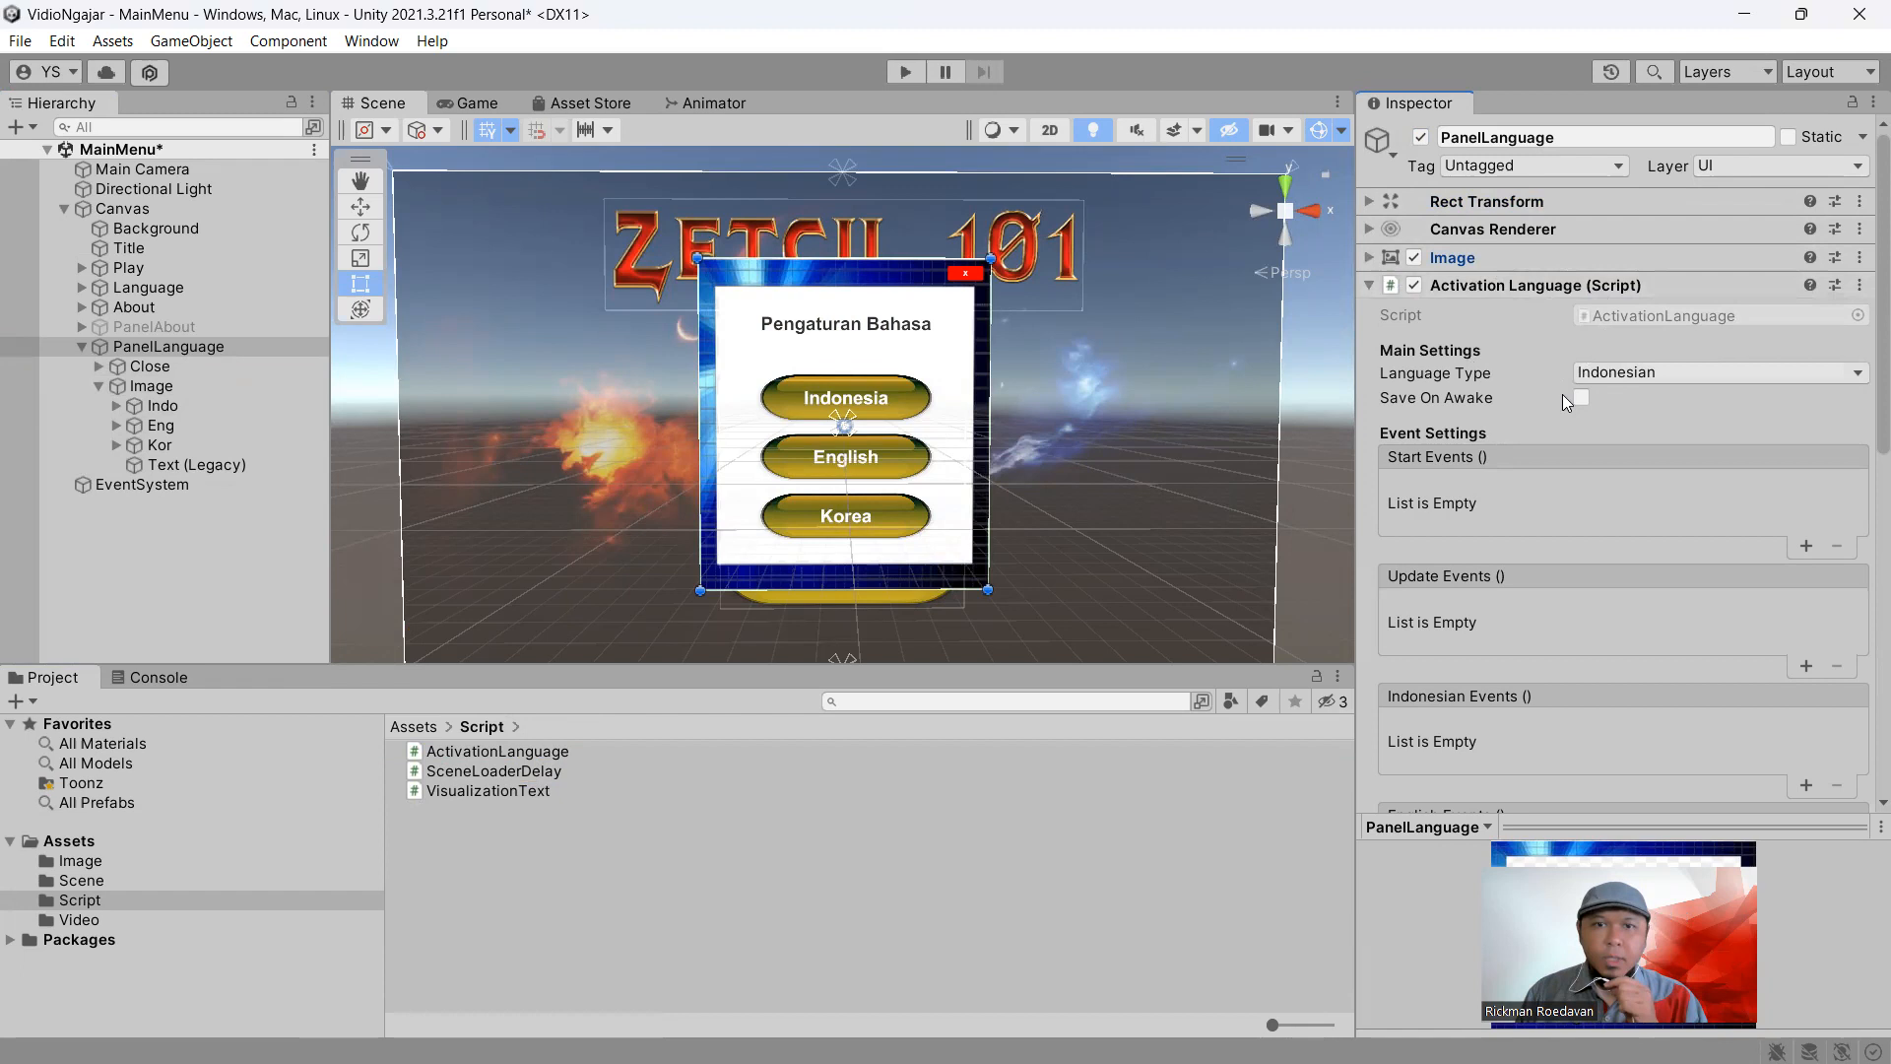
{"action": "left_click", "coordinate": [1625, 372]}
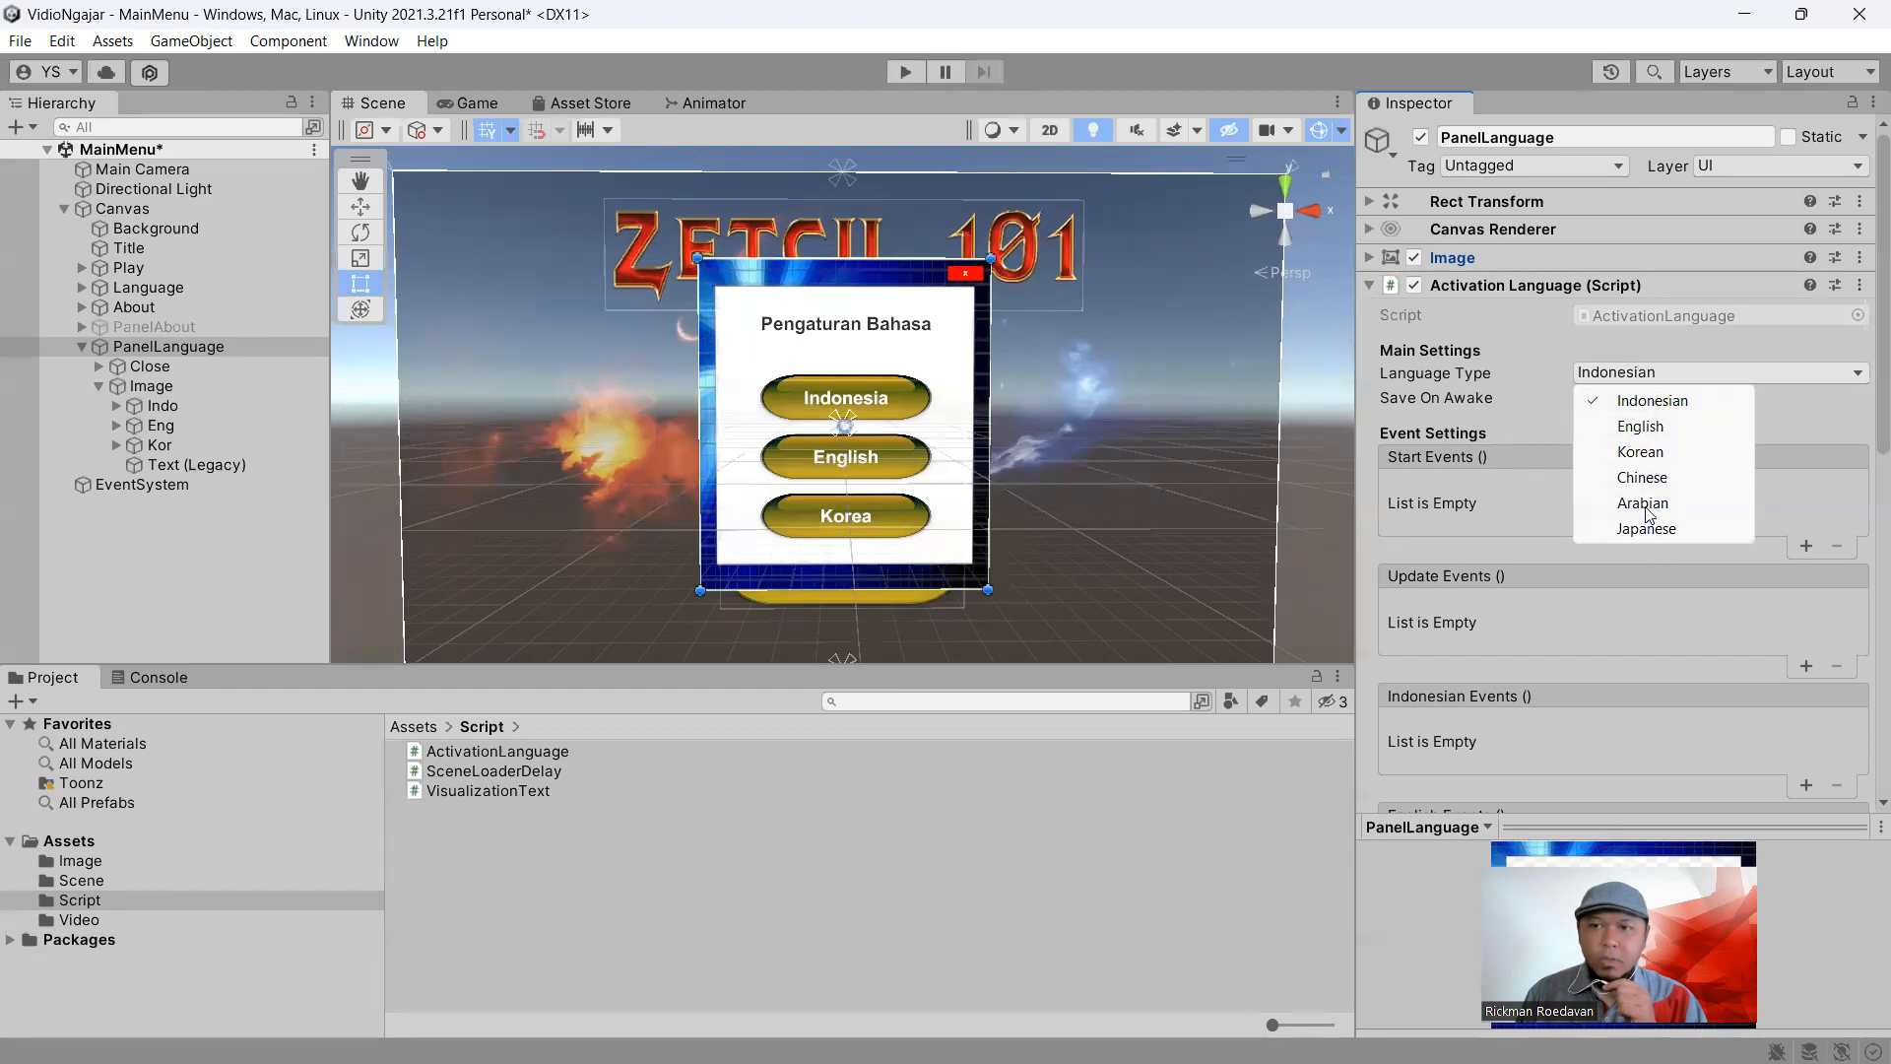
{"action": "left_click", "coordinate": [1641, 333]}
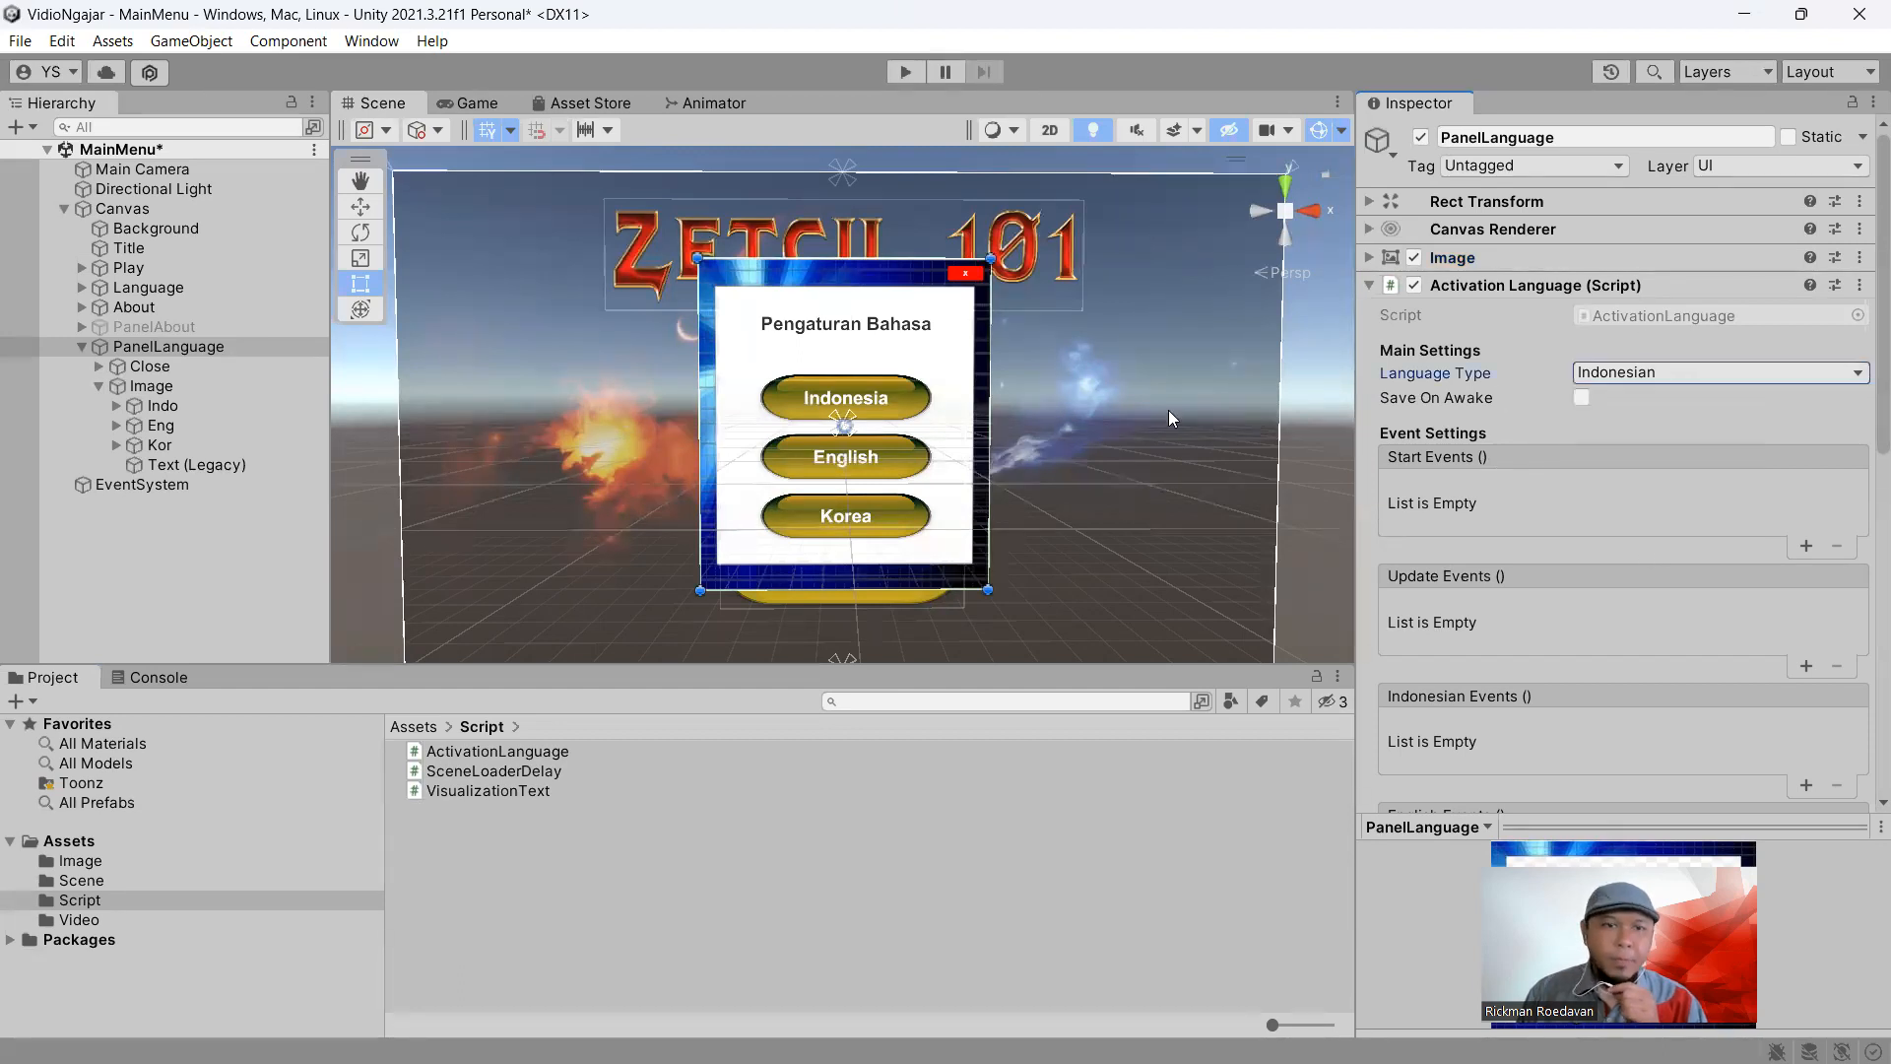
Add an On Click event to the Indo button that targets PanelLanguage and calls ActivationLanguage.SaveIndonesian
{"action": "left_click", "coordinate": [234, 406]}
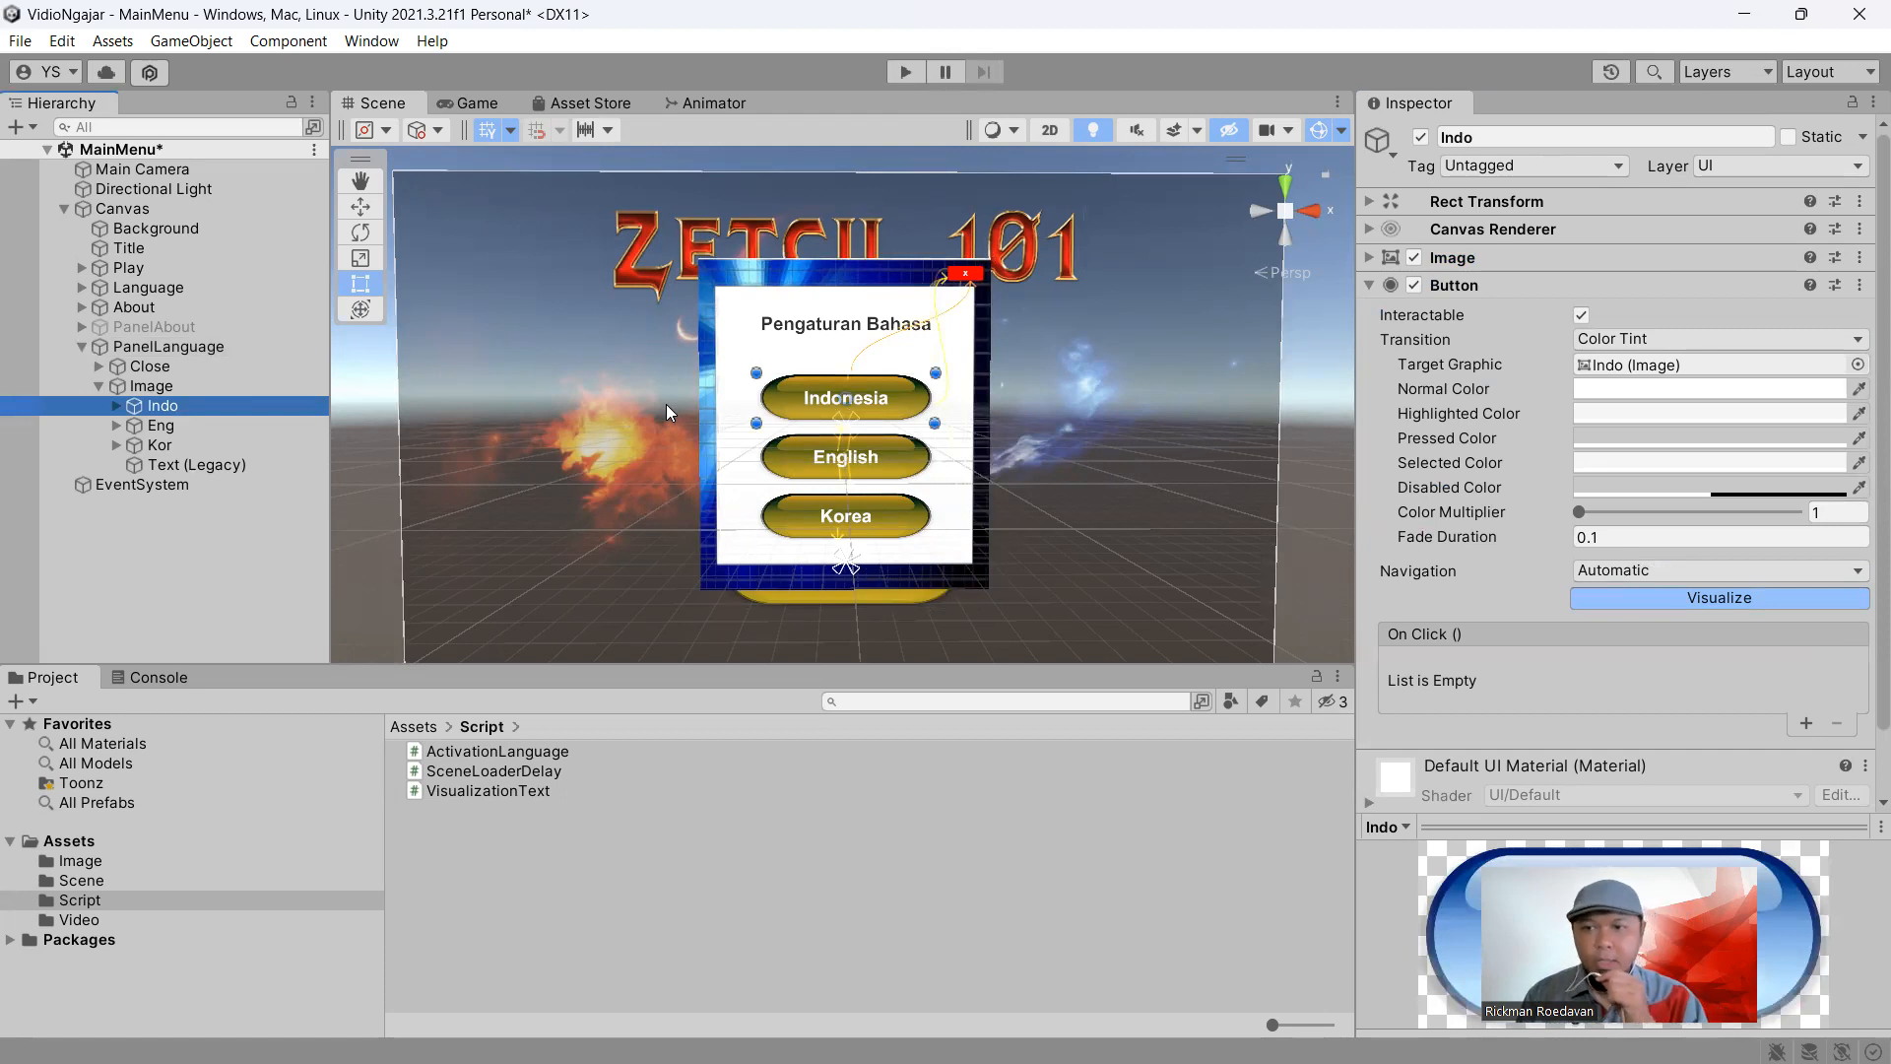
{"action": "left_click", "coordinate": [1803, 725]}
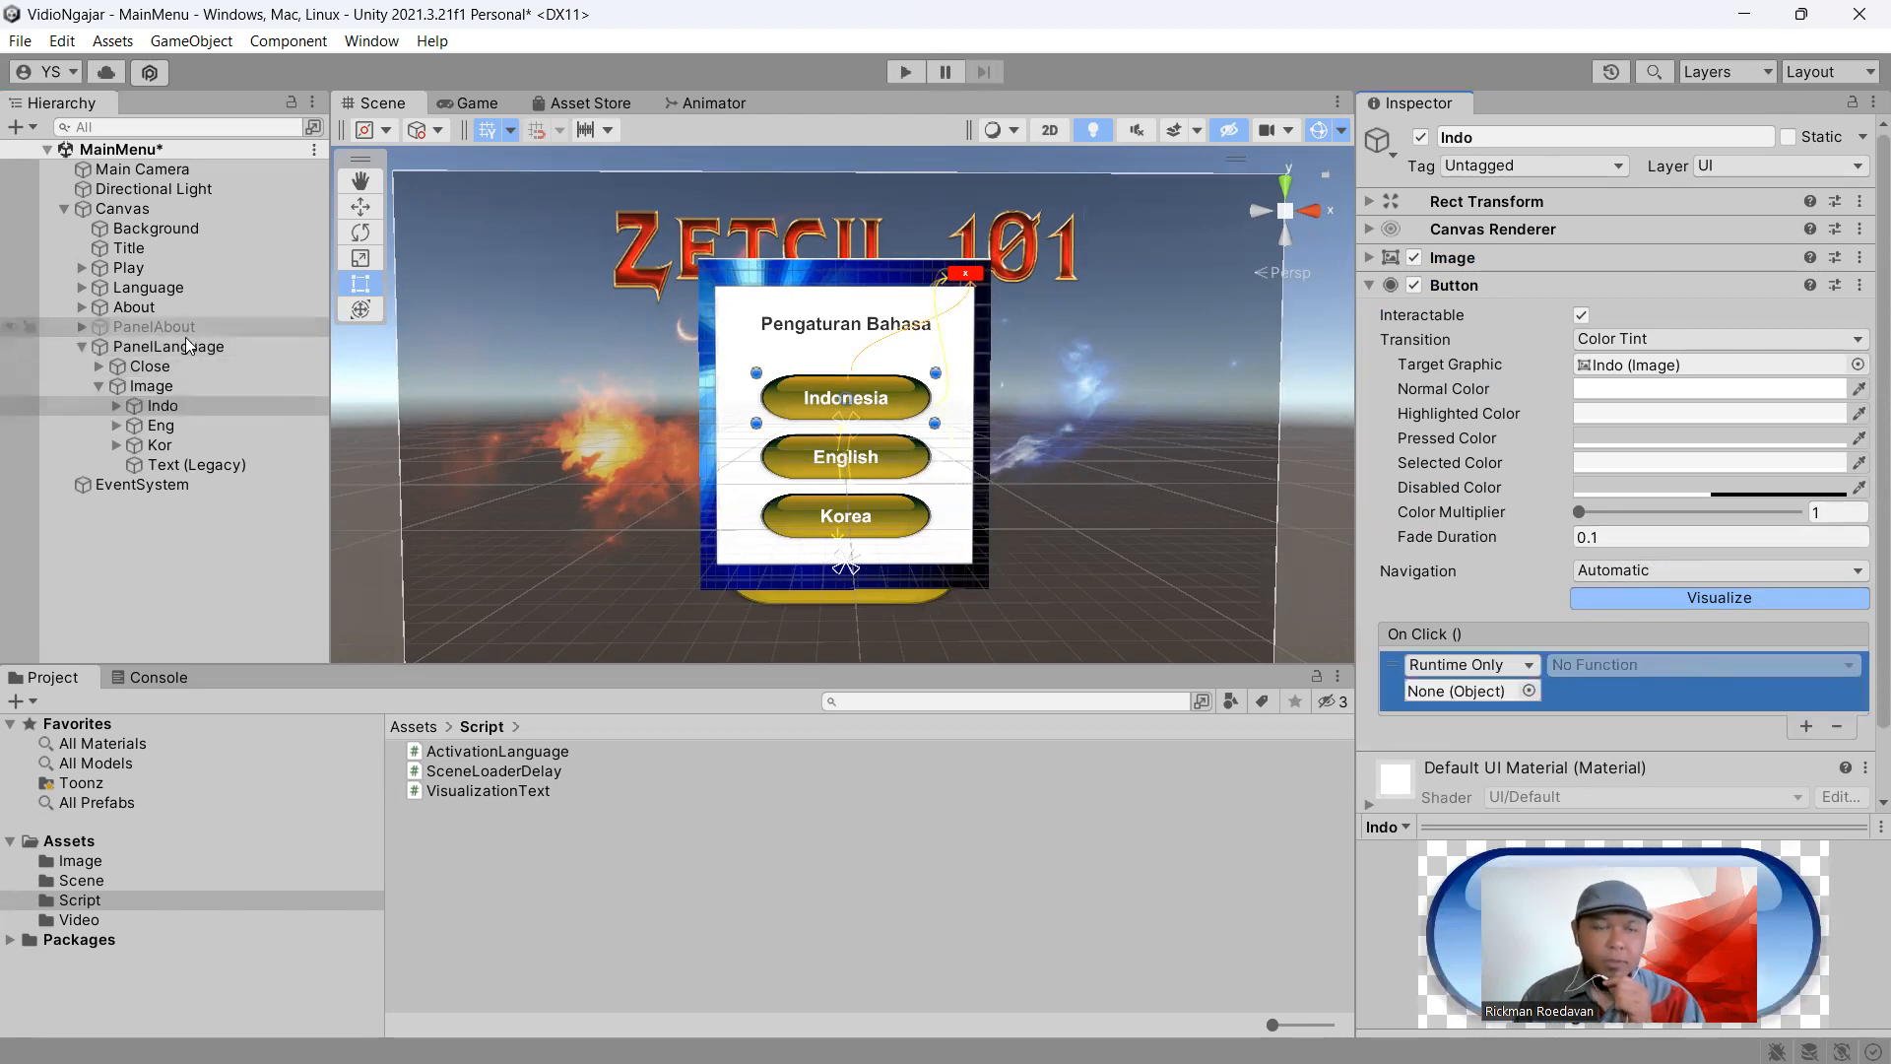
{"action": "left_click_drag", "start_coordinate": [157, 347], "coordinate": [1446, 693]}
{"action": "left_click", "coordinate": [1577, 666]}
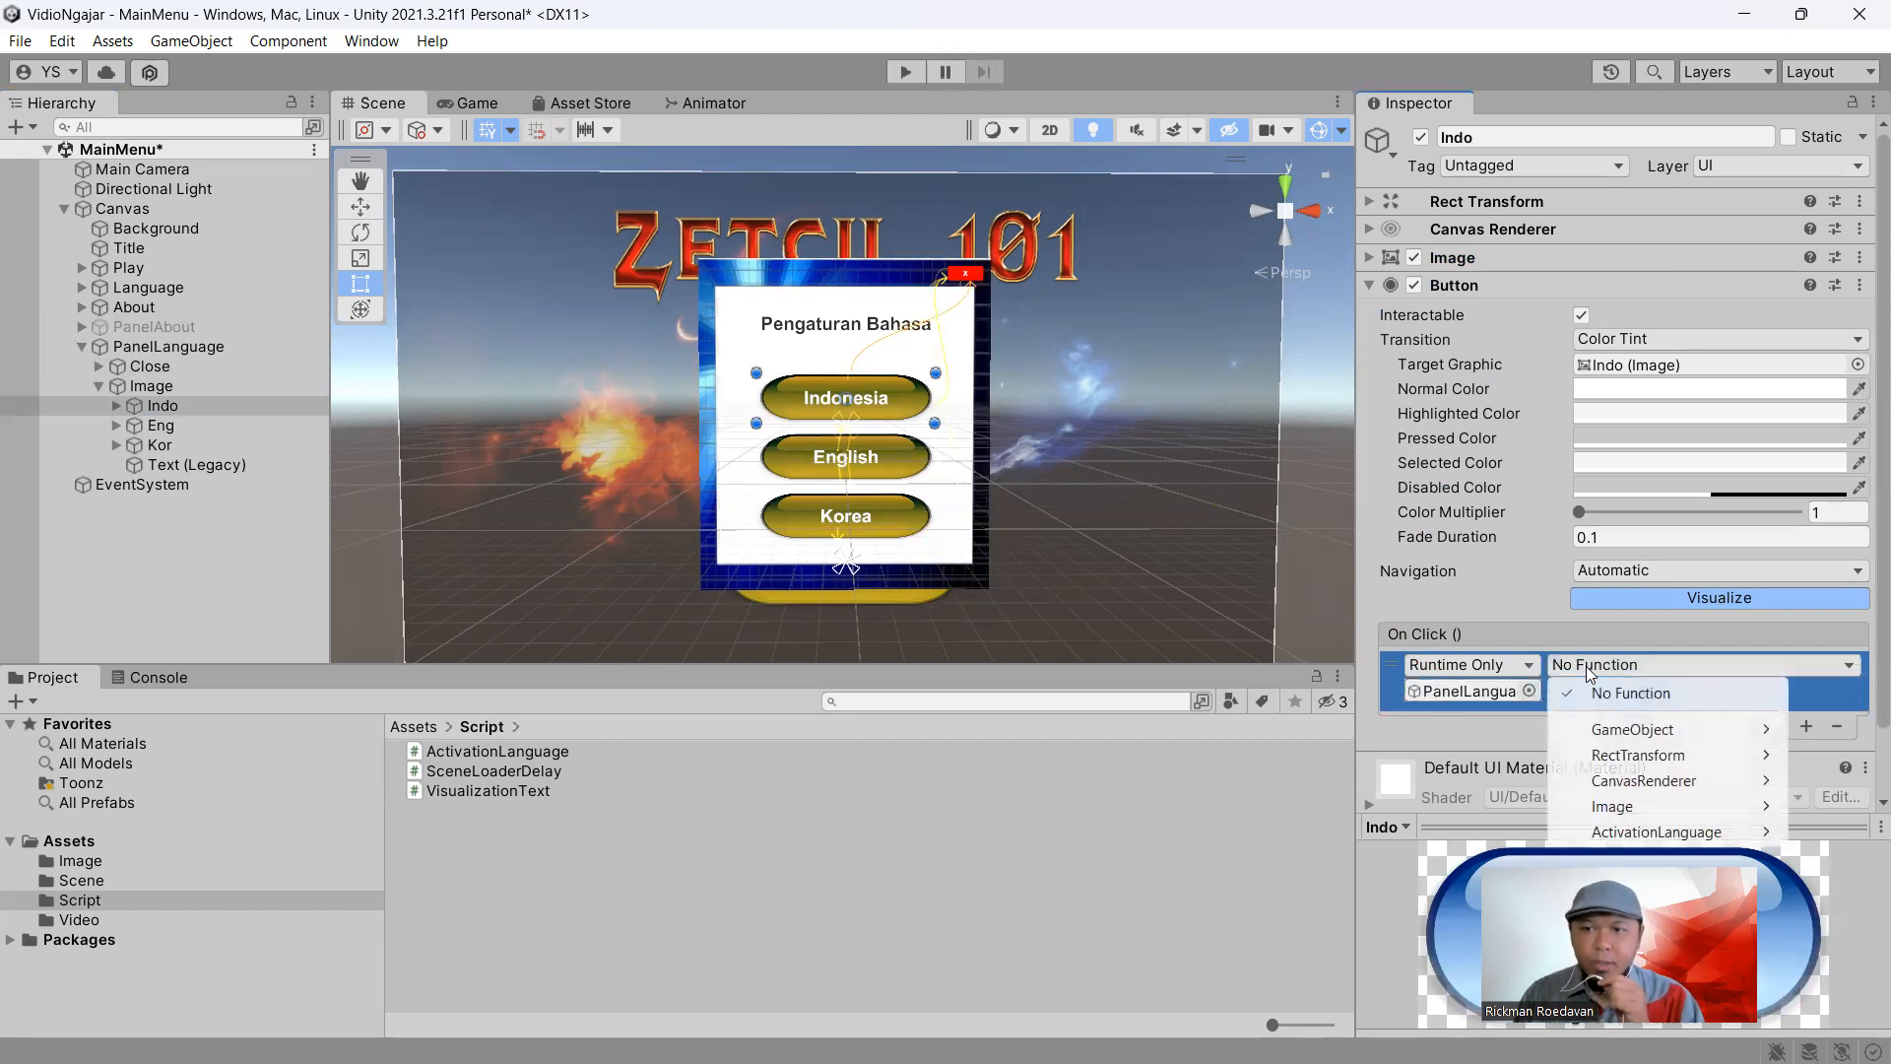
{"action": "mouse_move", "coordinate": [1606, 835]}
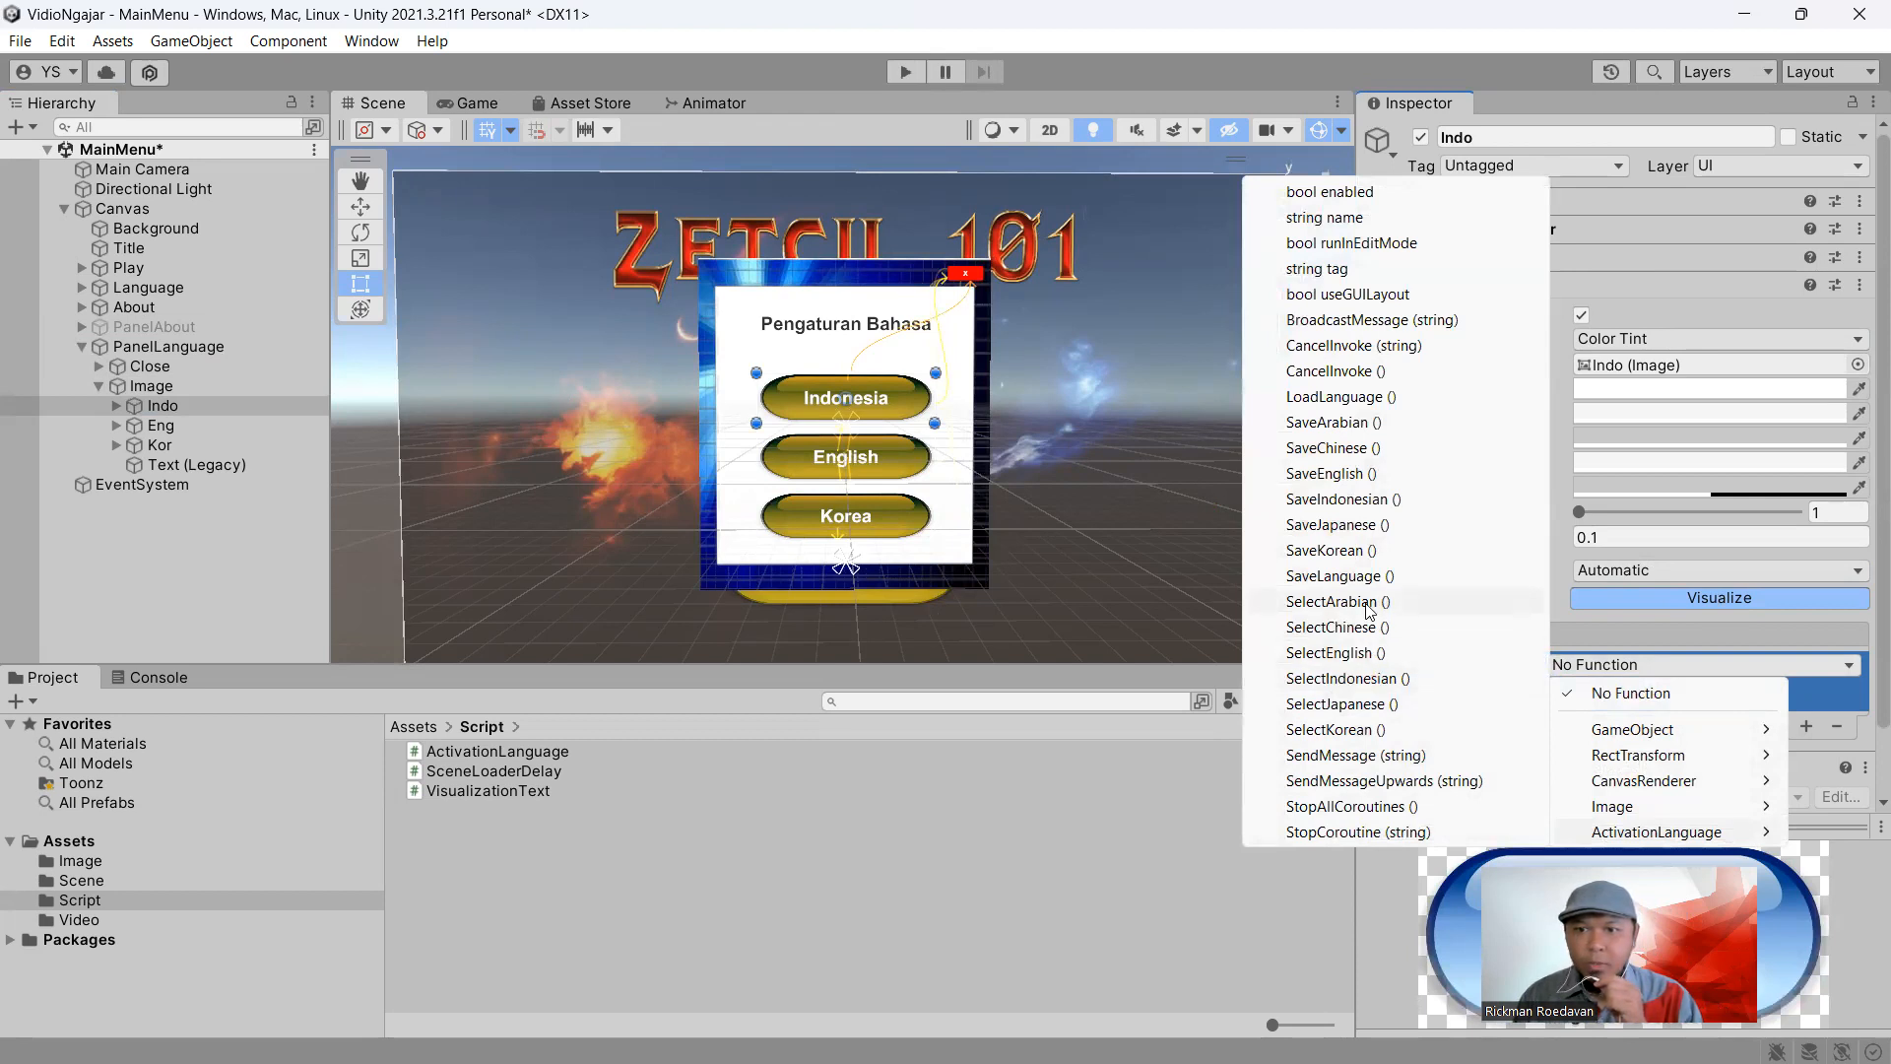
{"action": "left_click", "coordinate": [1347, 500]}
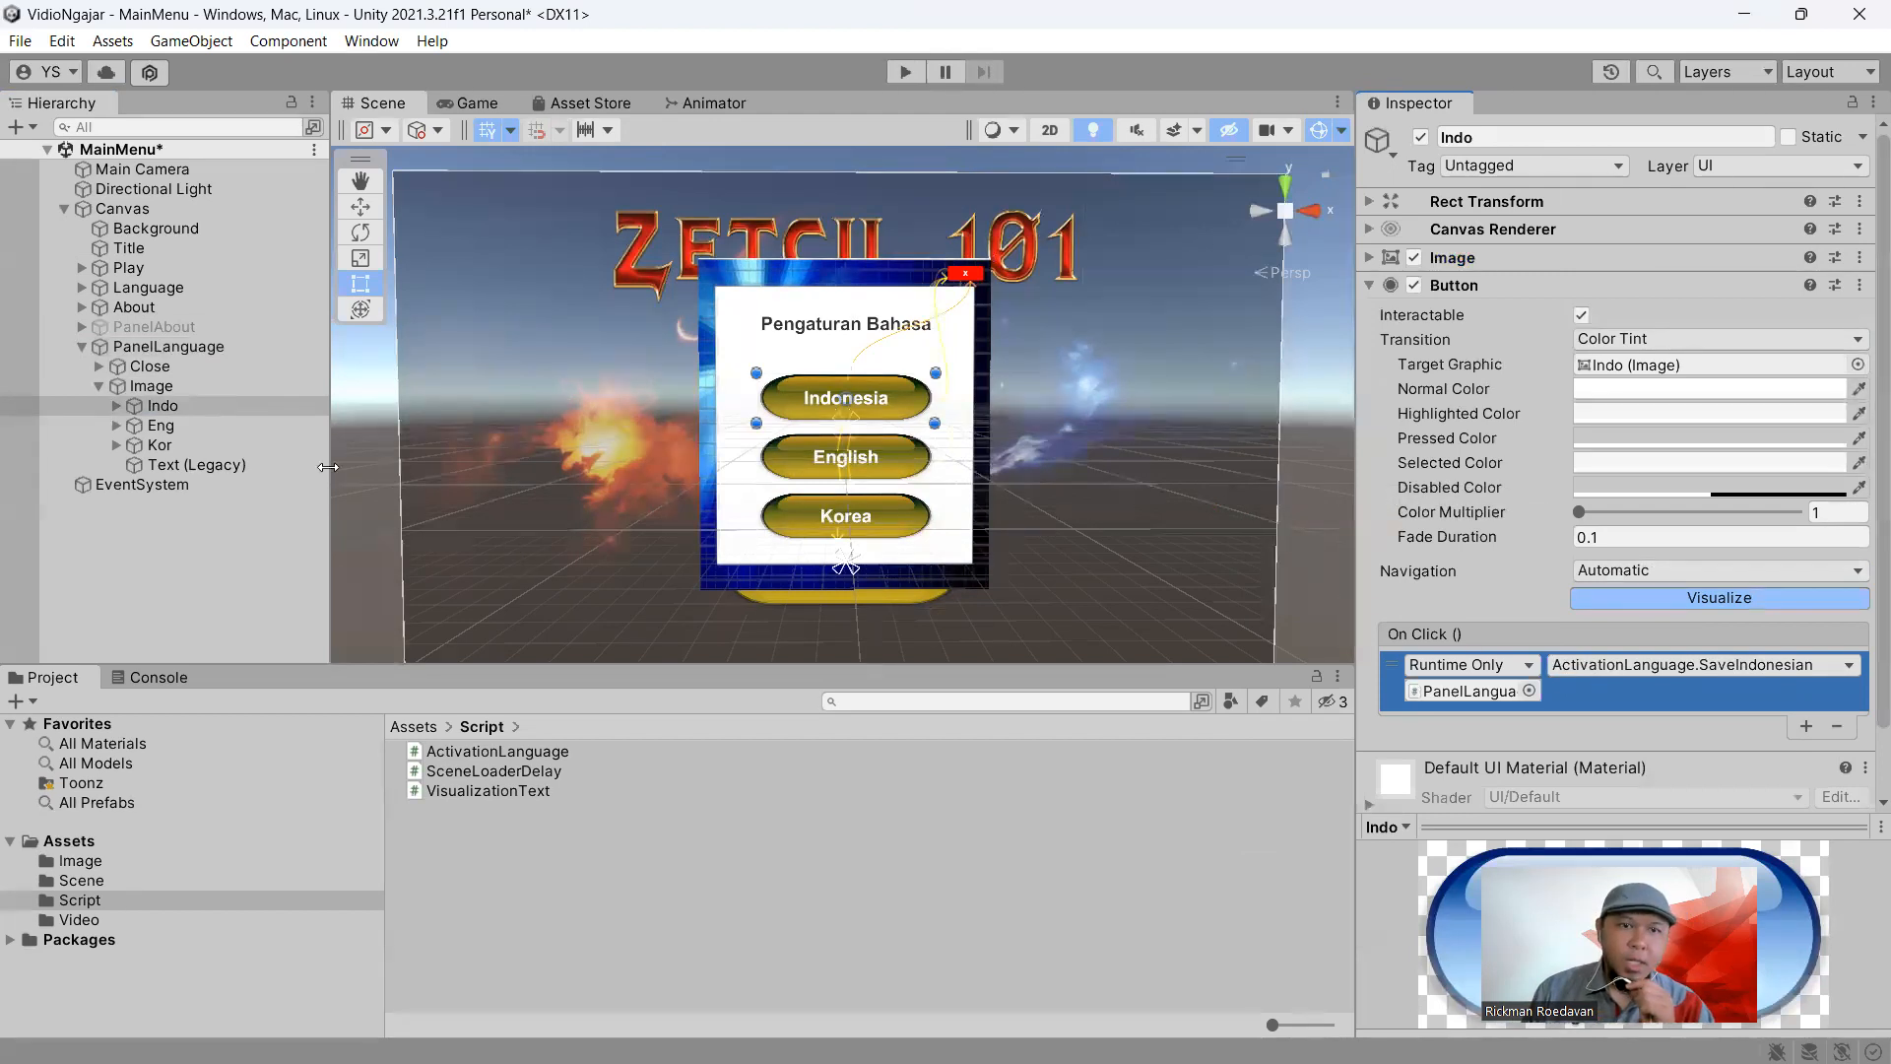
Add an On Click event to the Eng button that targets PanelLanguage and calls ActivationLanguage.SaveEnglish
{"action": "left_click", "coordinate": [197, 431]}
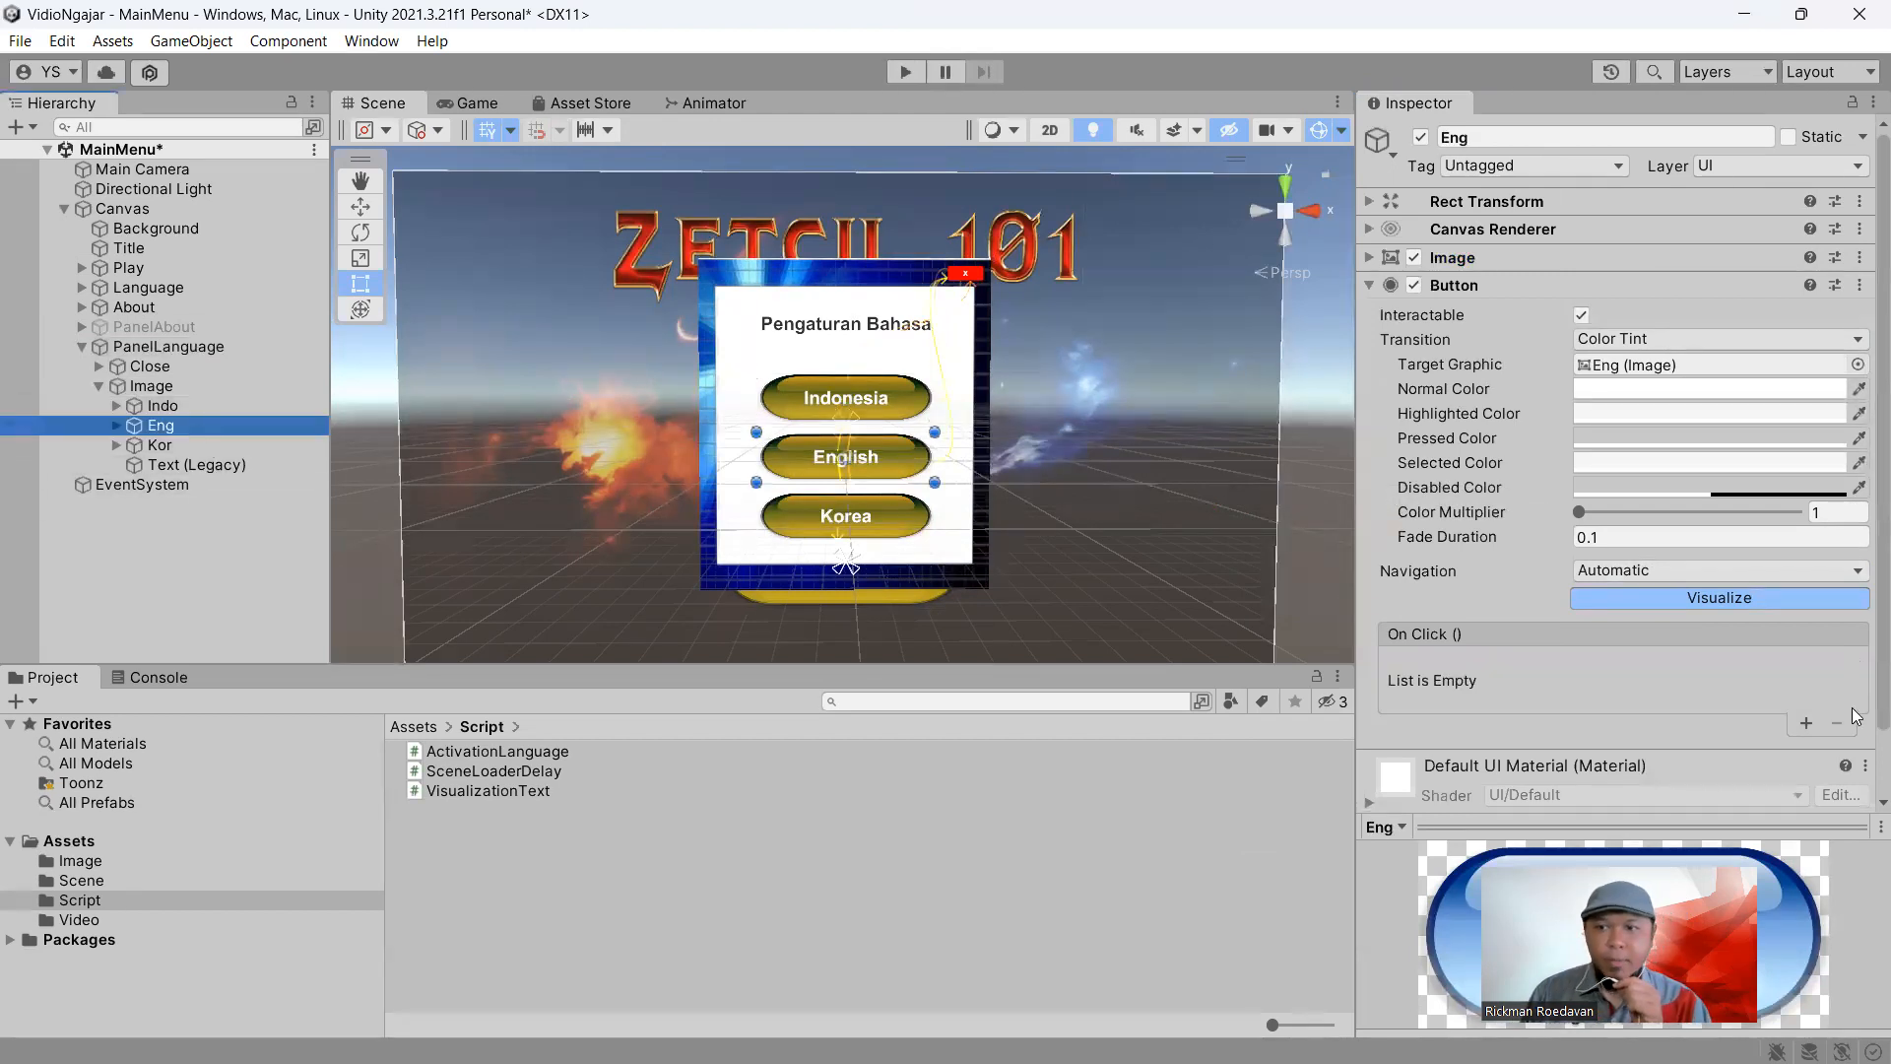
{"action": "left_click", "coordinate": [1807, 725]}
{"action": "left_click_drag", "start_coordinate": [1393, 678], "coordinate": [1450, 689]}
{"action": "left_click", "coordinate": [1610, 664]}
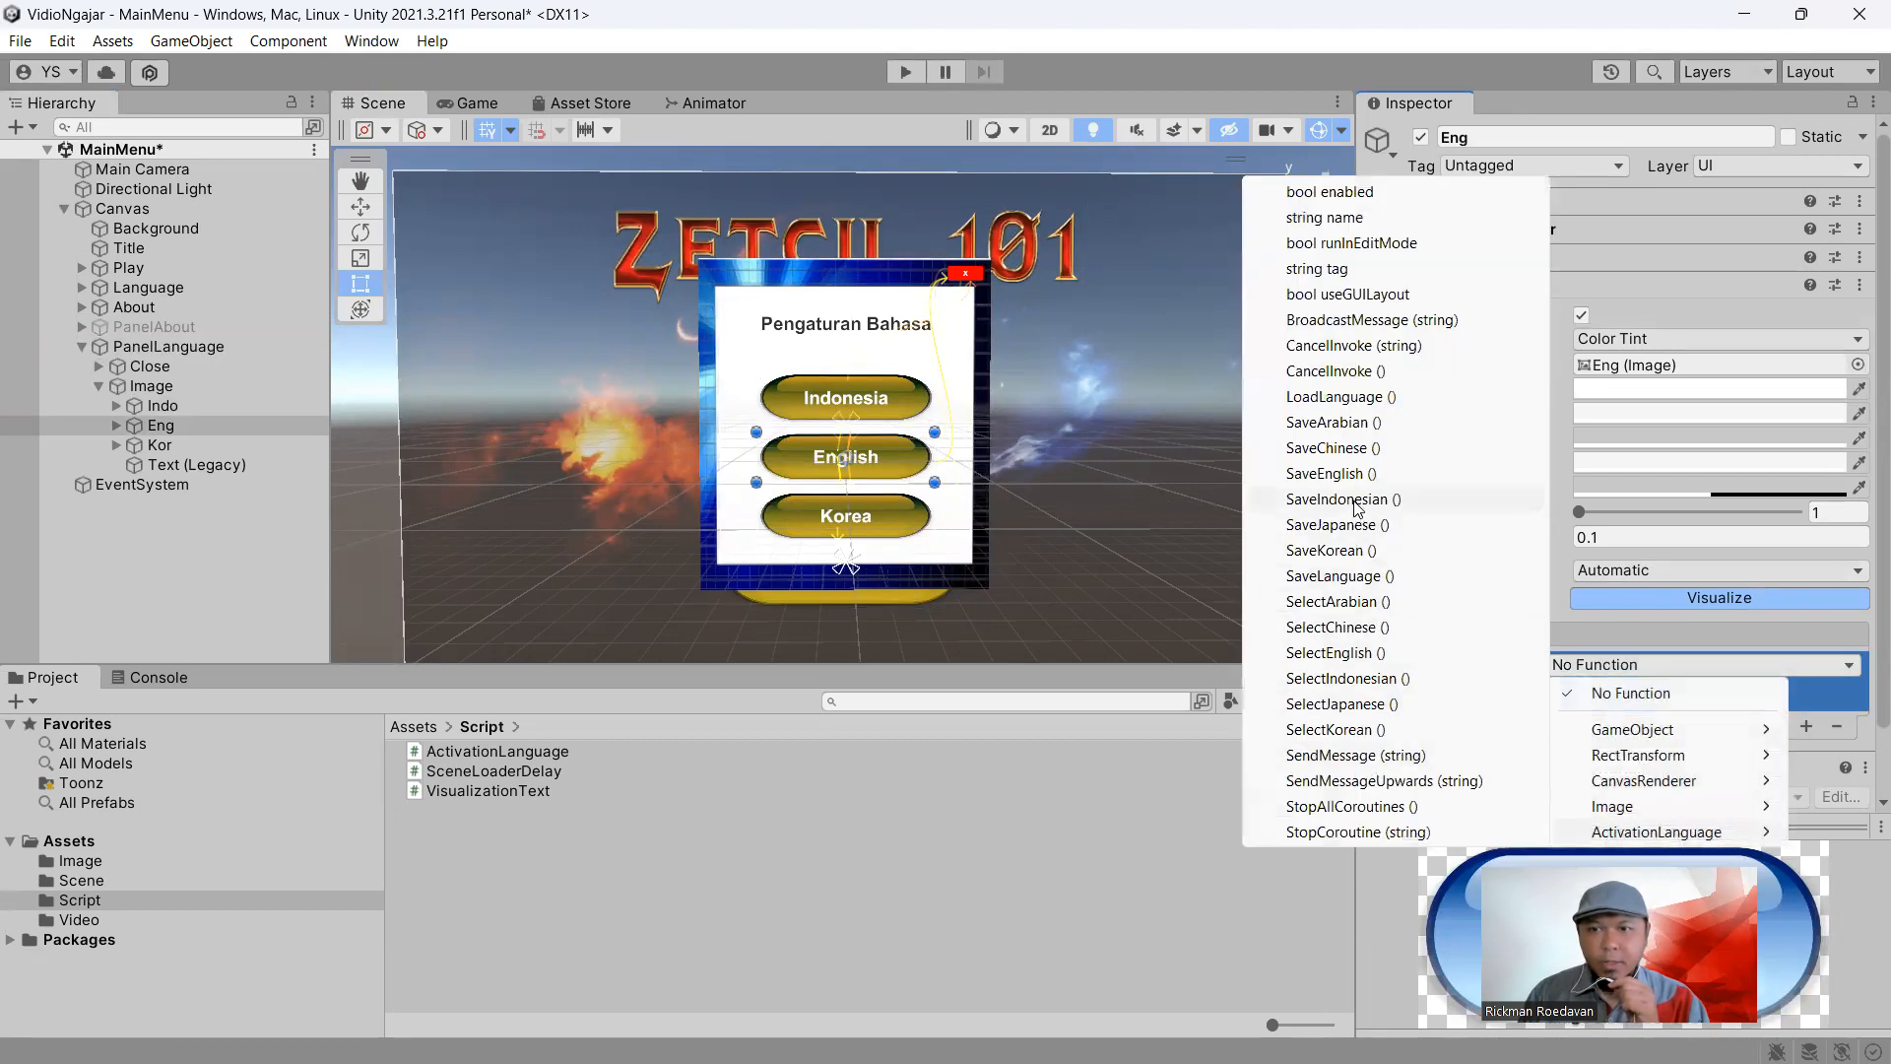
{"action": "left_click", "coordinate": [1350, 476]}
Add an On Click event to the Kor button that targets PanelLanguage and calls ActivationLanguage.SaveKorean
{"action": "left_click", "coordinate": [843, 527]}
{"action": "left_click", "coordinate": [842, 527]}
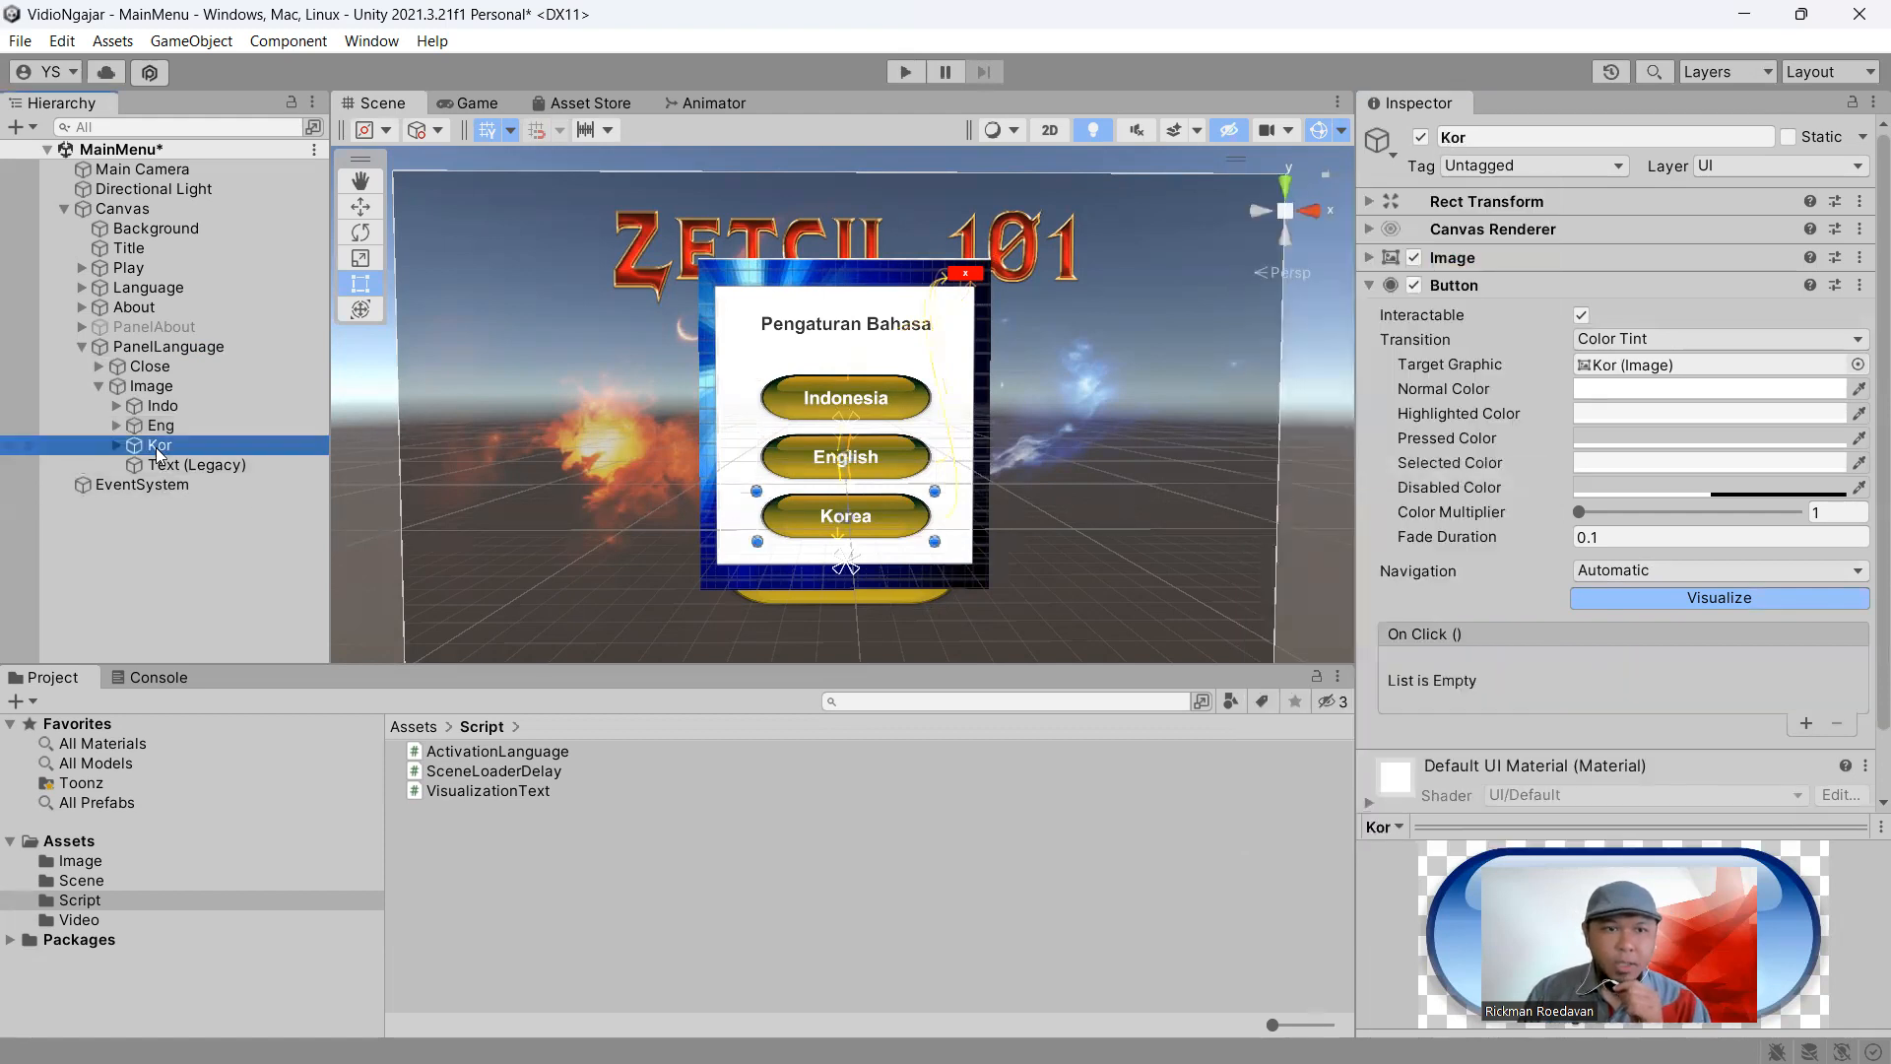
{"action": "left_click", "coordinate": [1806, 724]}
{"action": "left_click_drag", "start_coordinate": [209, 349], "coordinate": [1441, 690]}
{"action": "left_click", "coordinate": [1608, 668]}
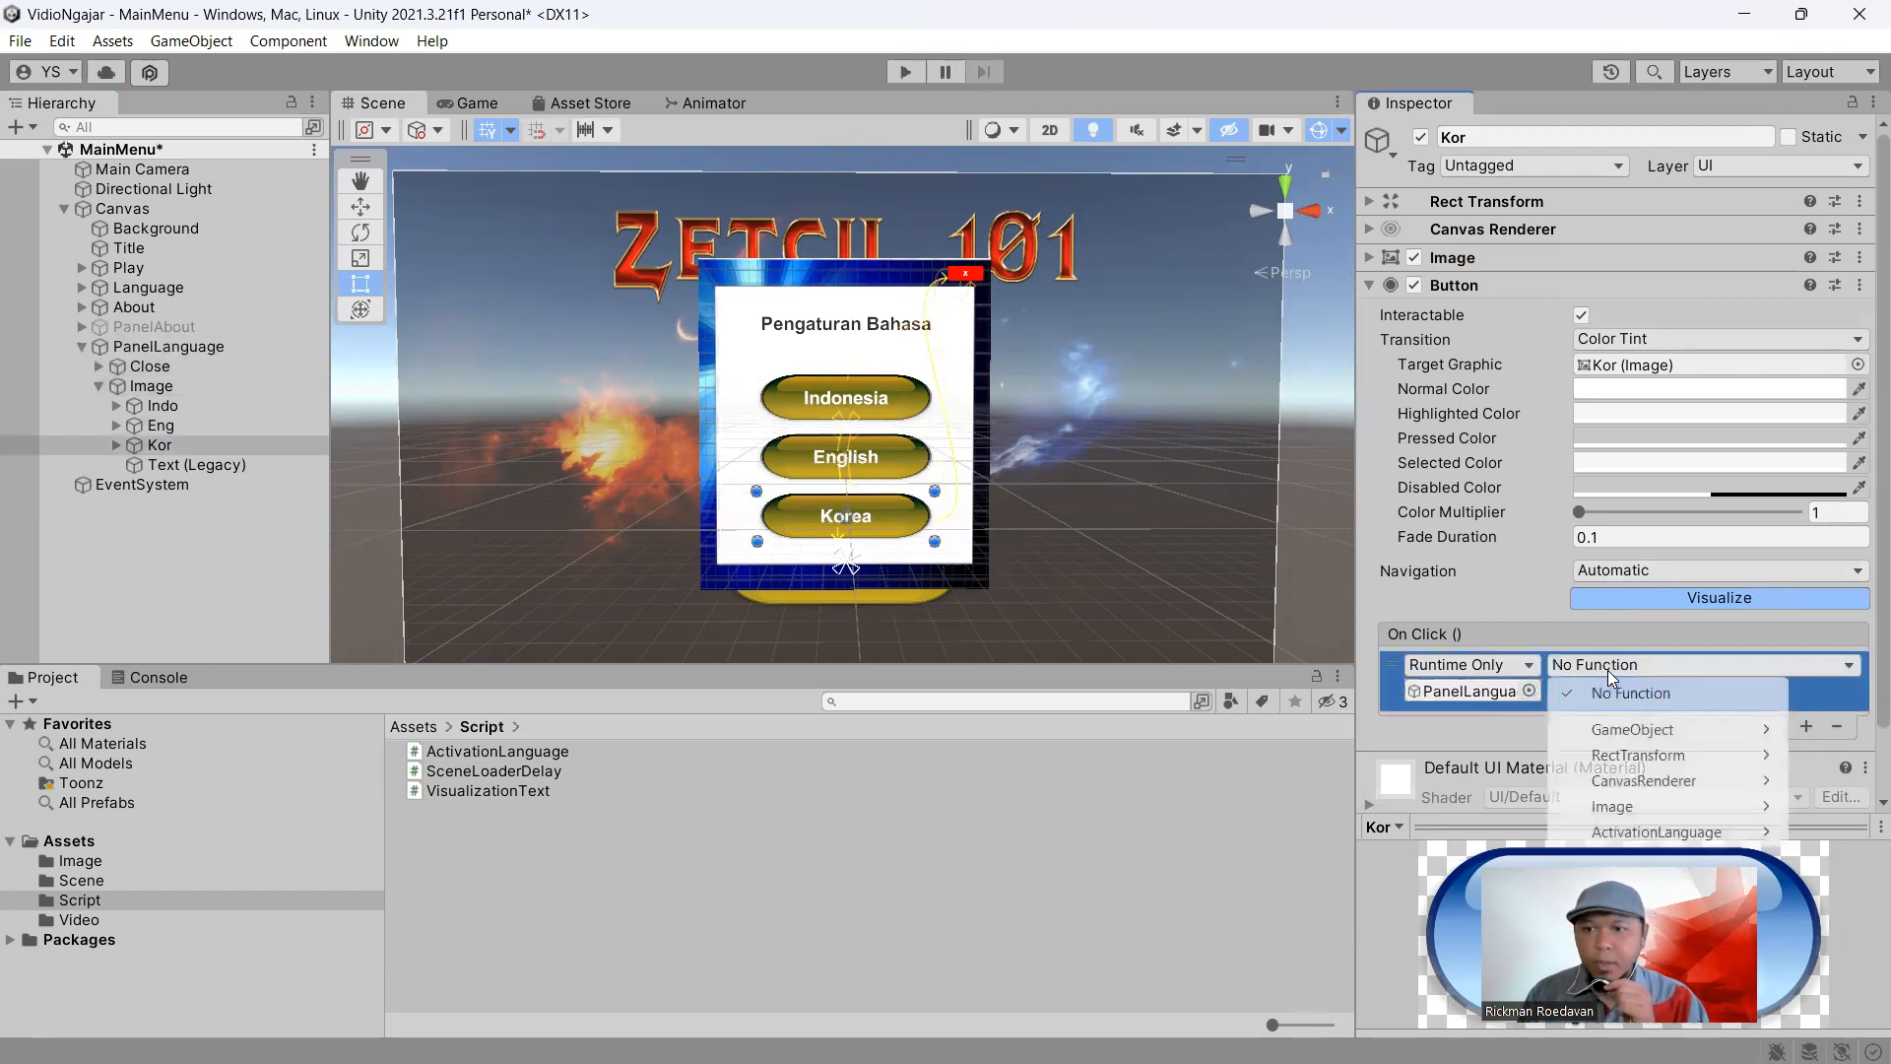
{"action": "mouse_move", "coordinate": [1628, 839]}
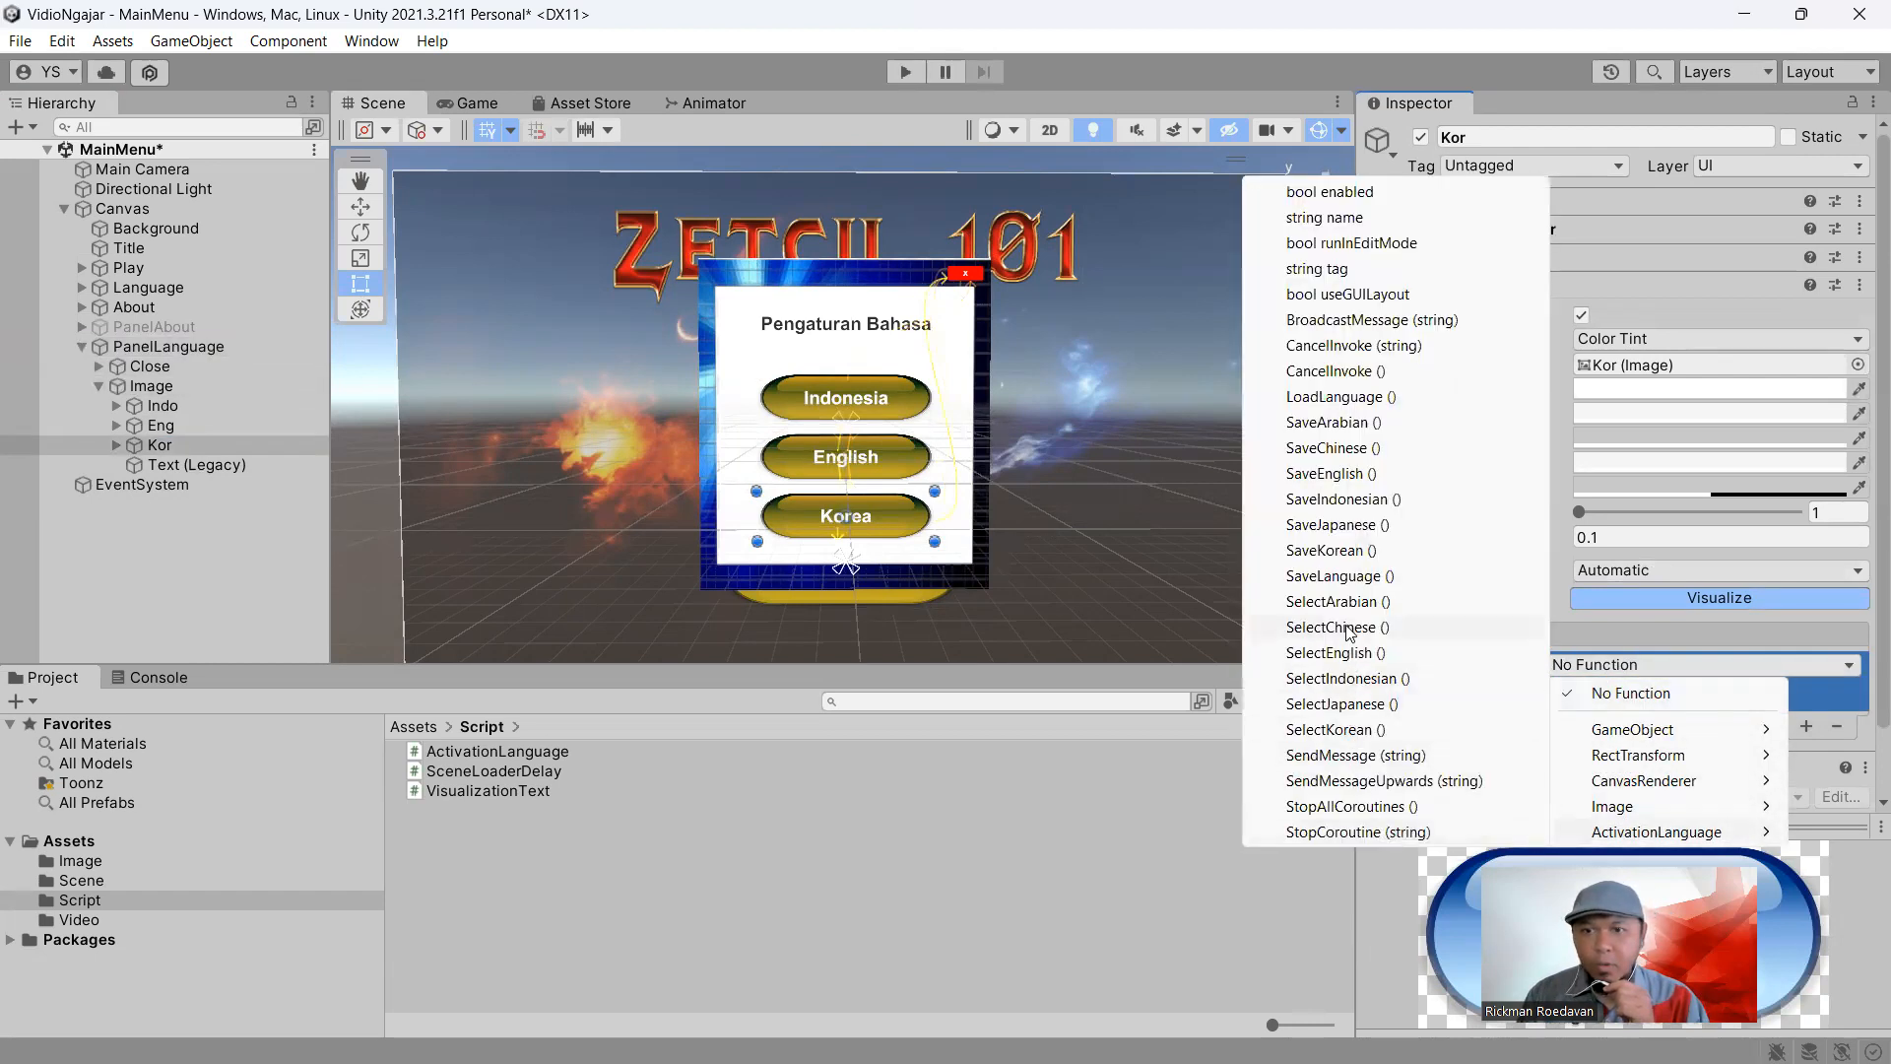
{"action": "left_click", "coordinate": [1343, 558]}
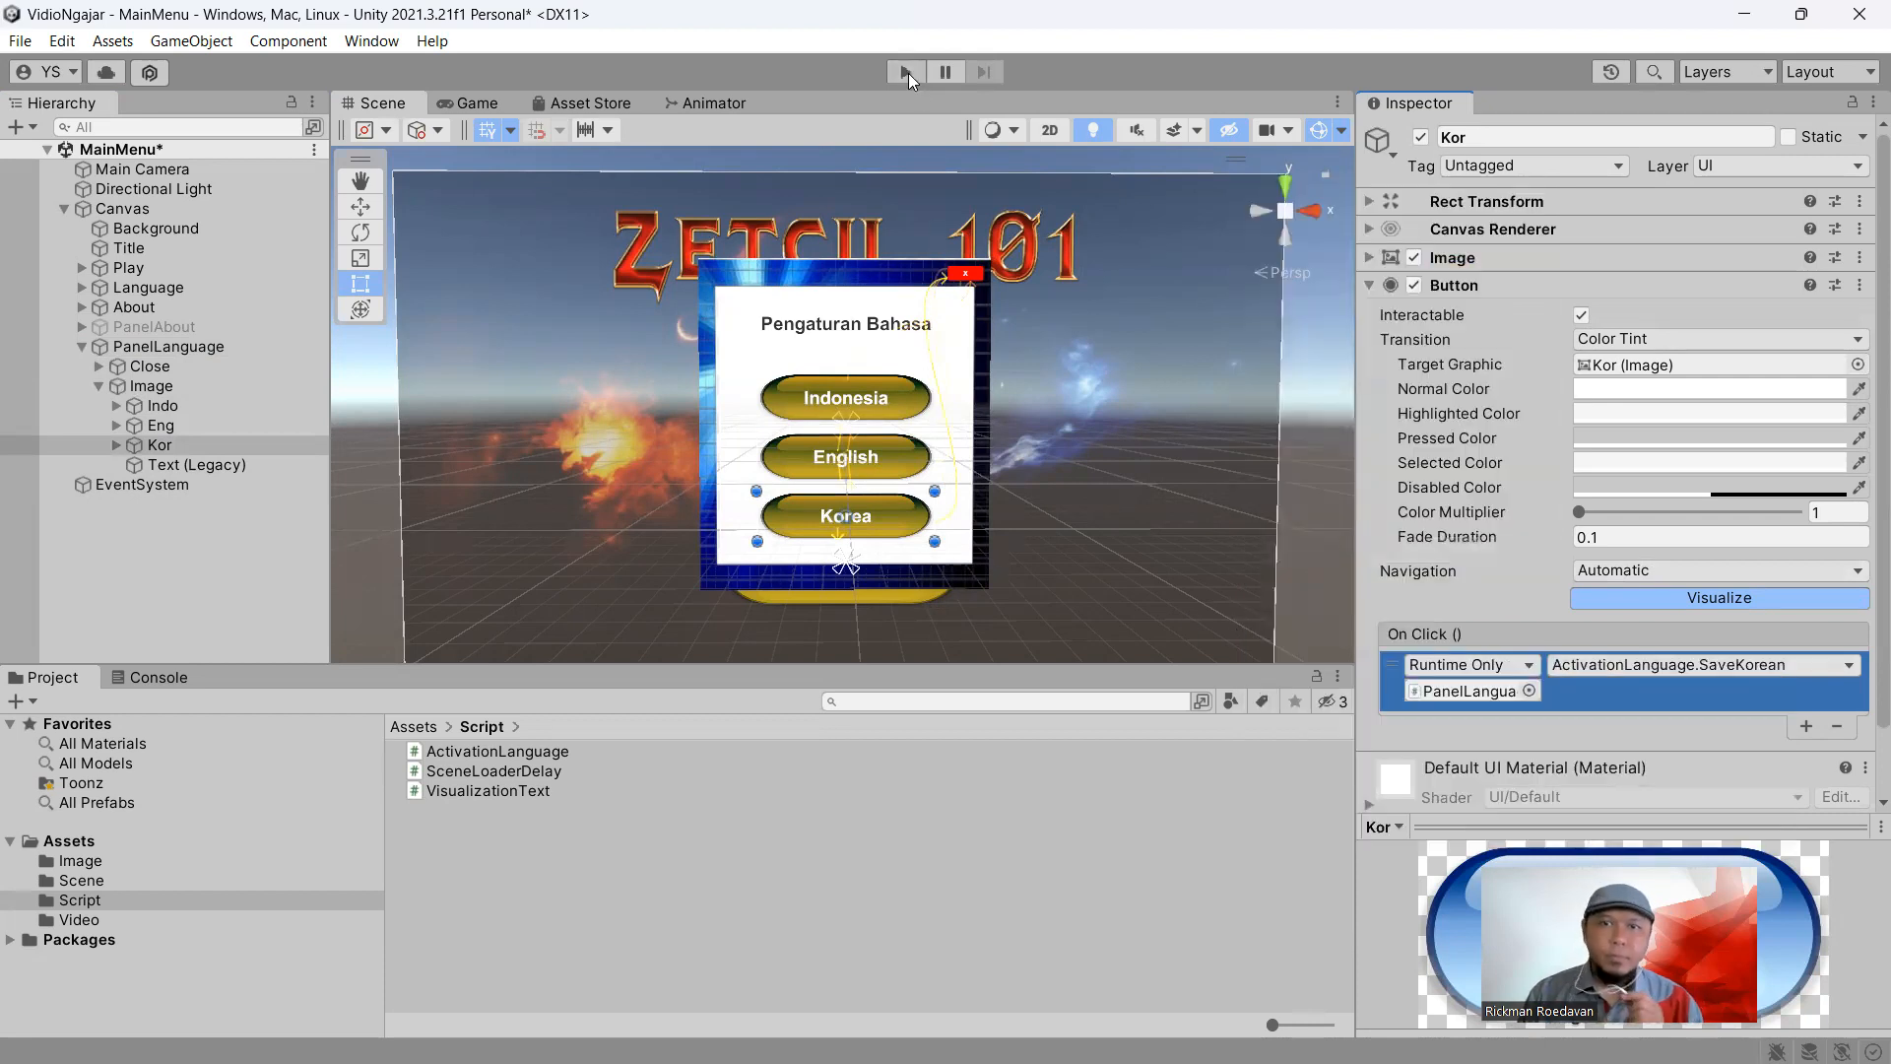
Deactivate PanelLanguage, run the game to test the Korea, English and Indonesia buttons in the language popup, and stop play mode
{"action": "left_click", "coordinate": [308, 341]}
{"action": "left_click", "coordinate": [1421, 138]}
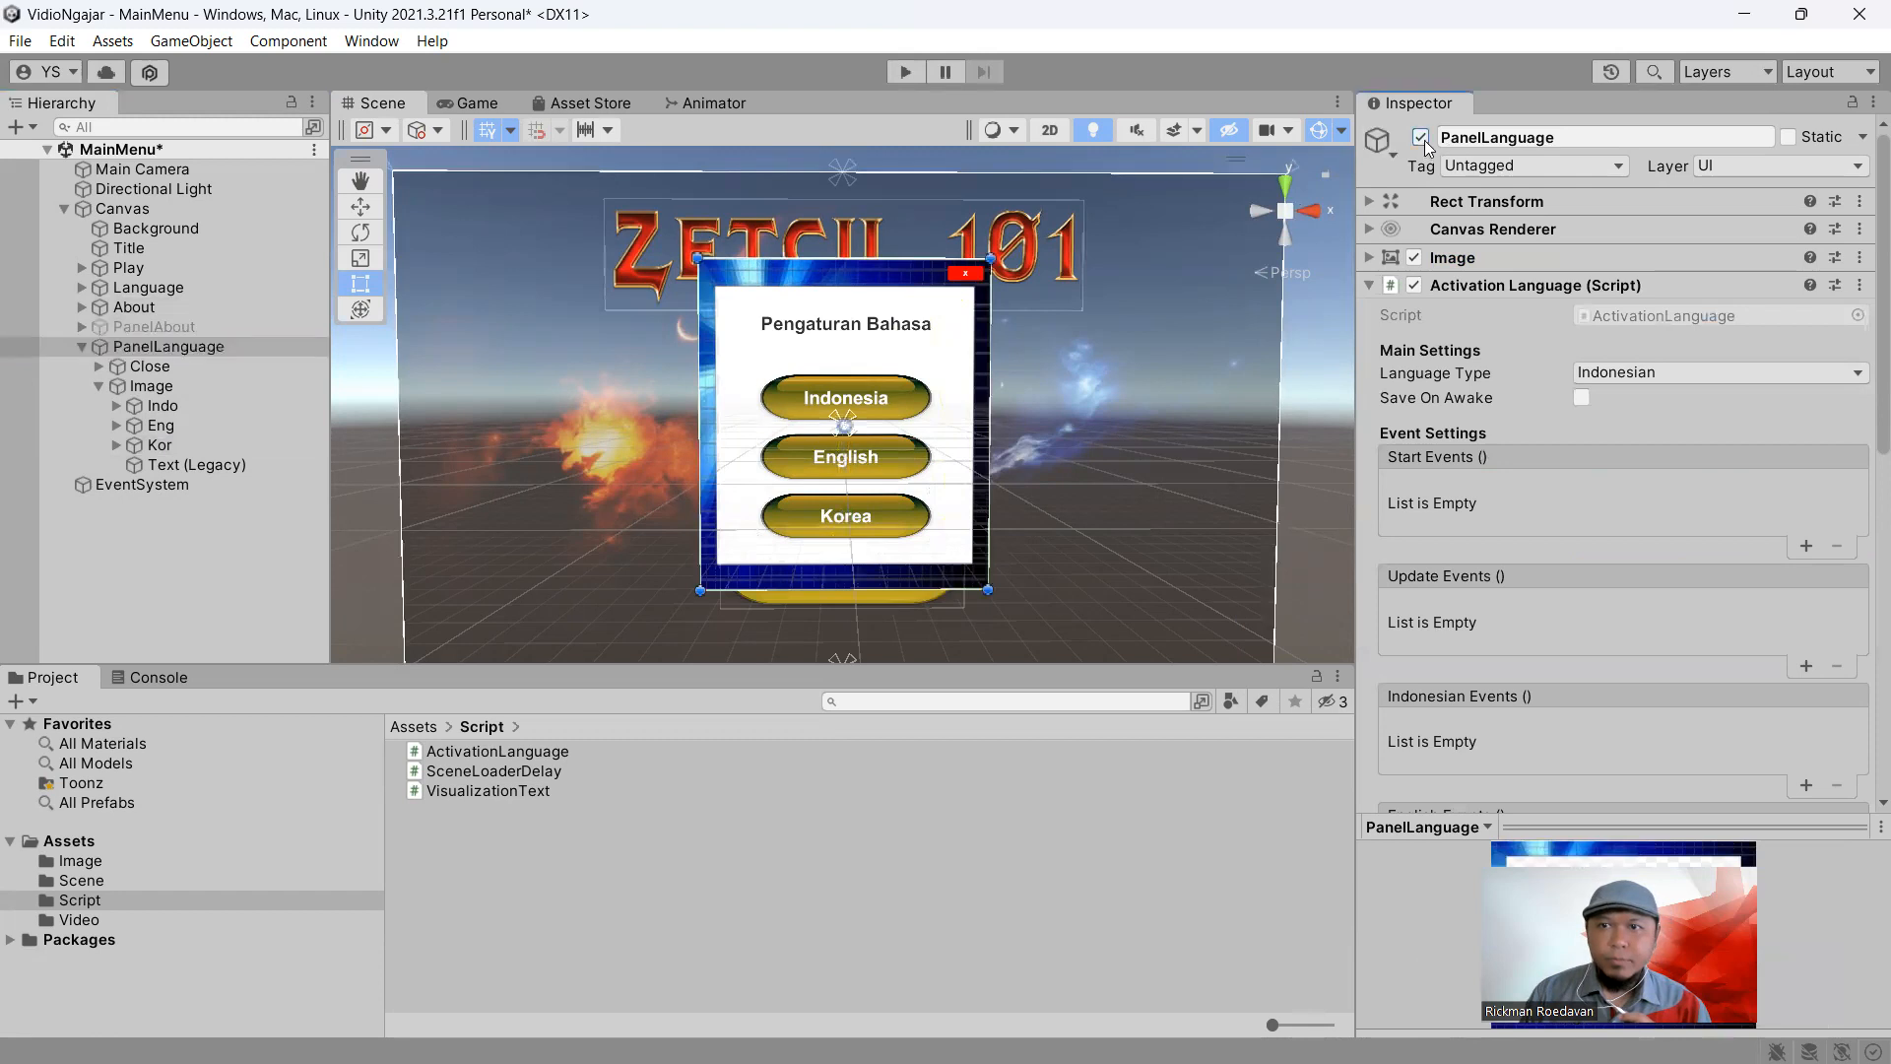
{"action": "left_click", "coordinate": [901, 73]}
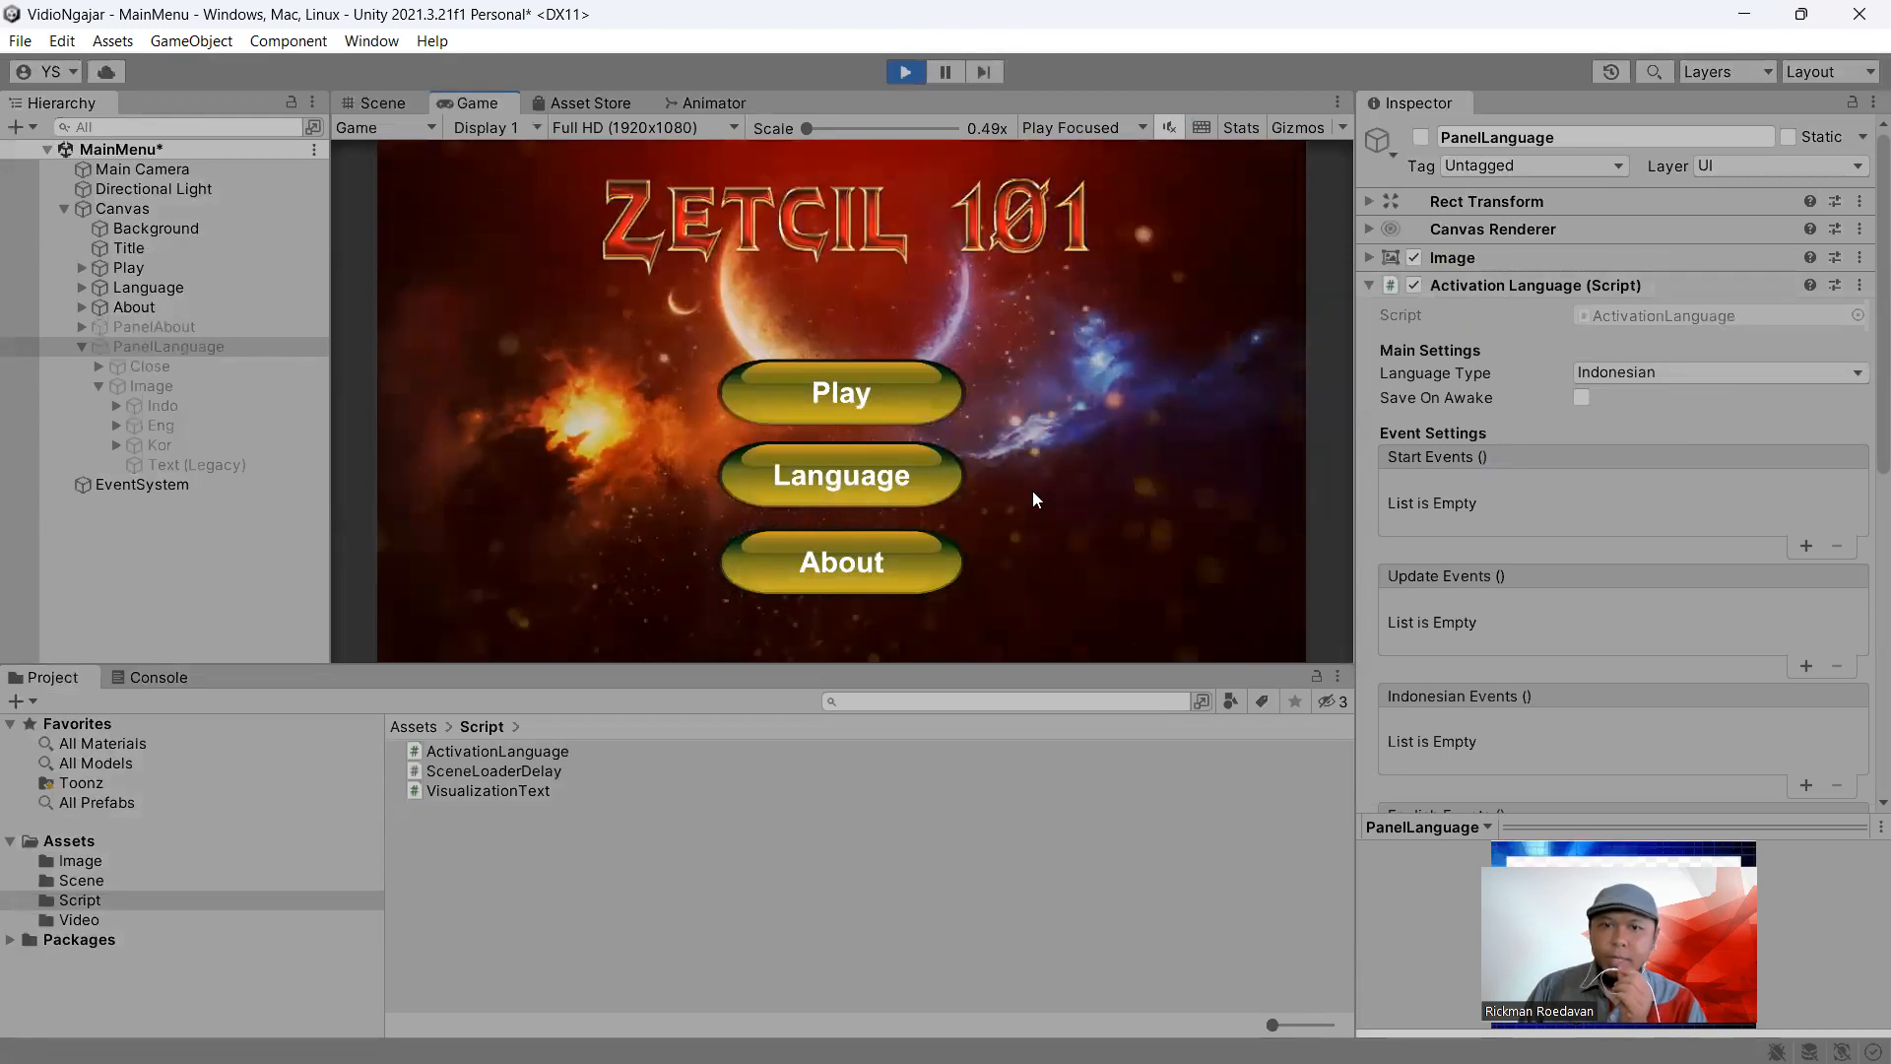
{"action": "left_click", "coordinate": [890, 493]}
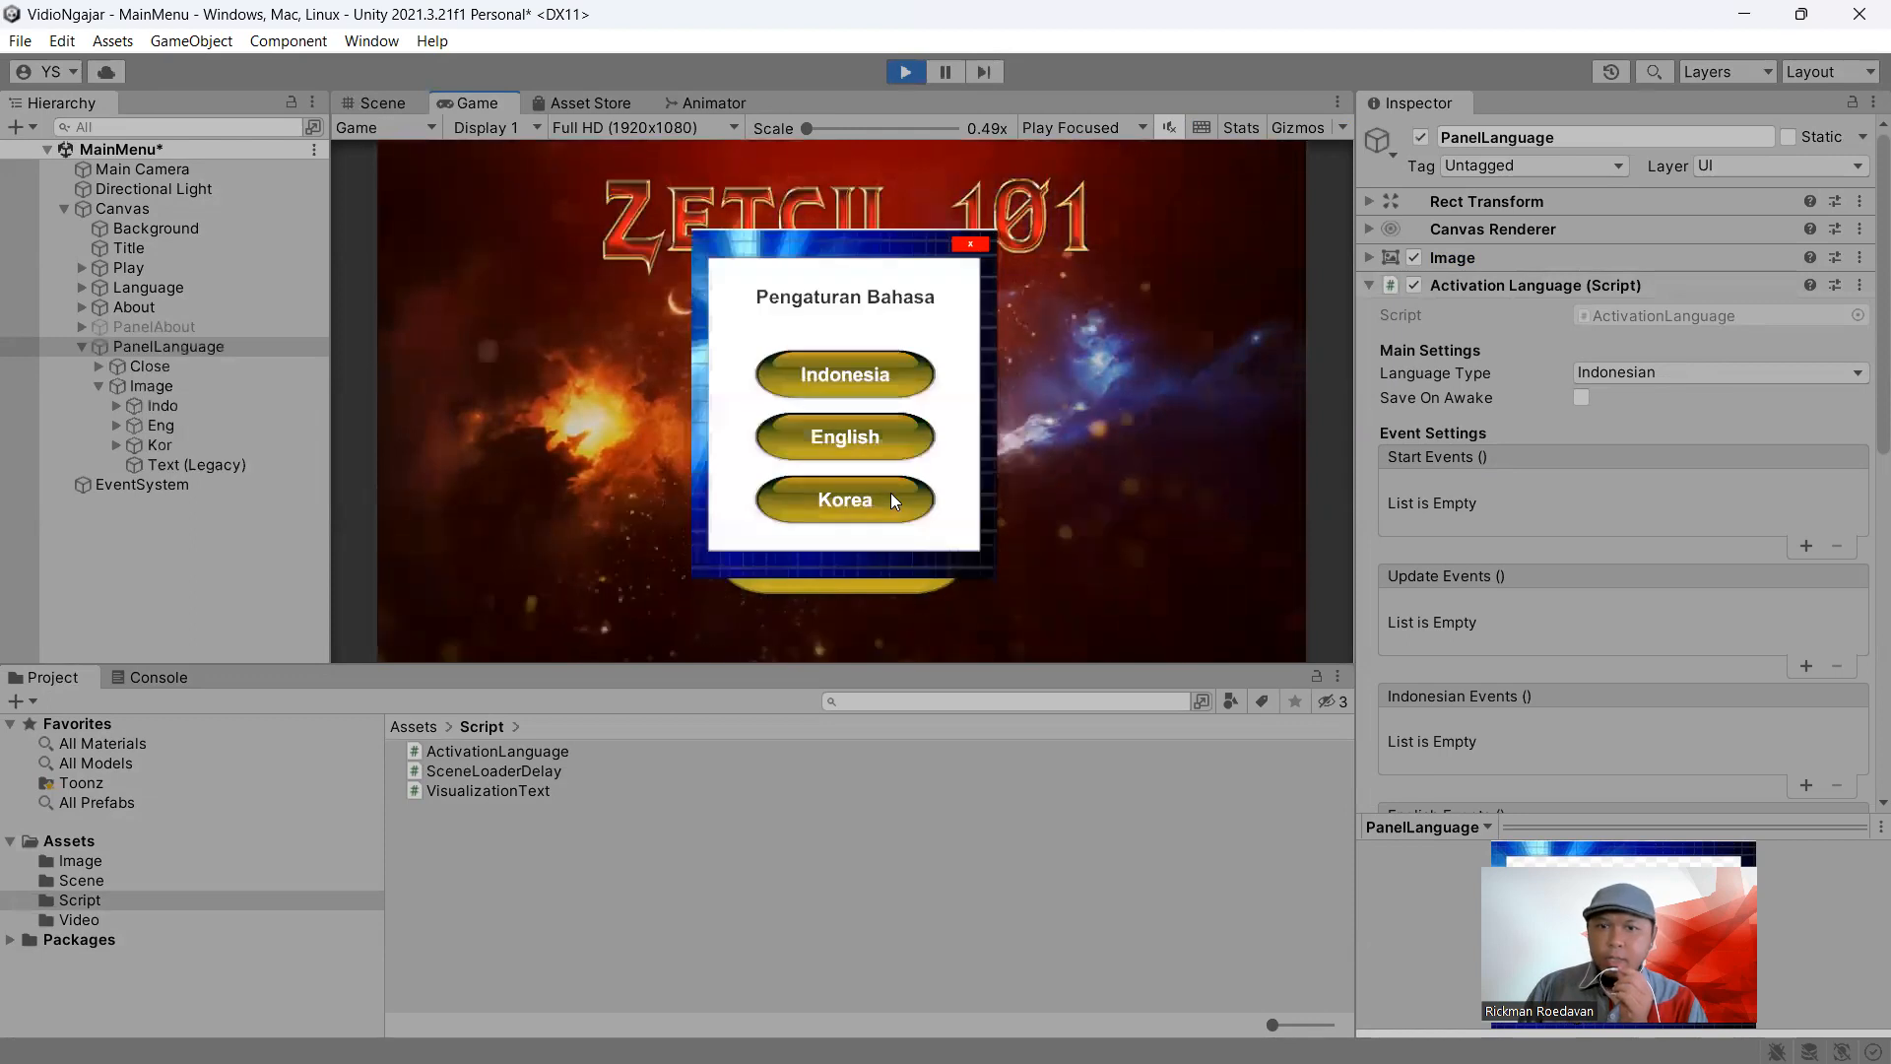
{"action": "left_click", "coordinate": [880, 501]}
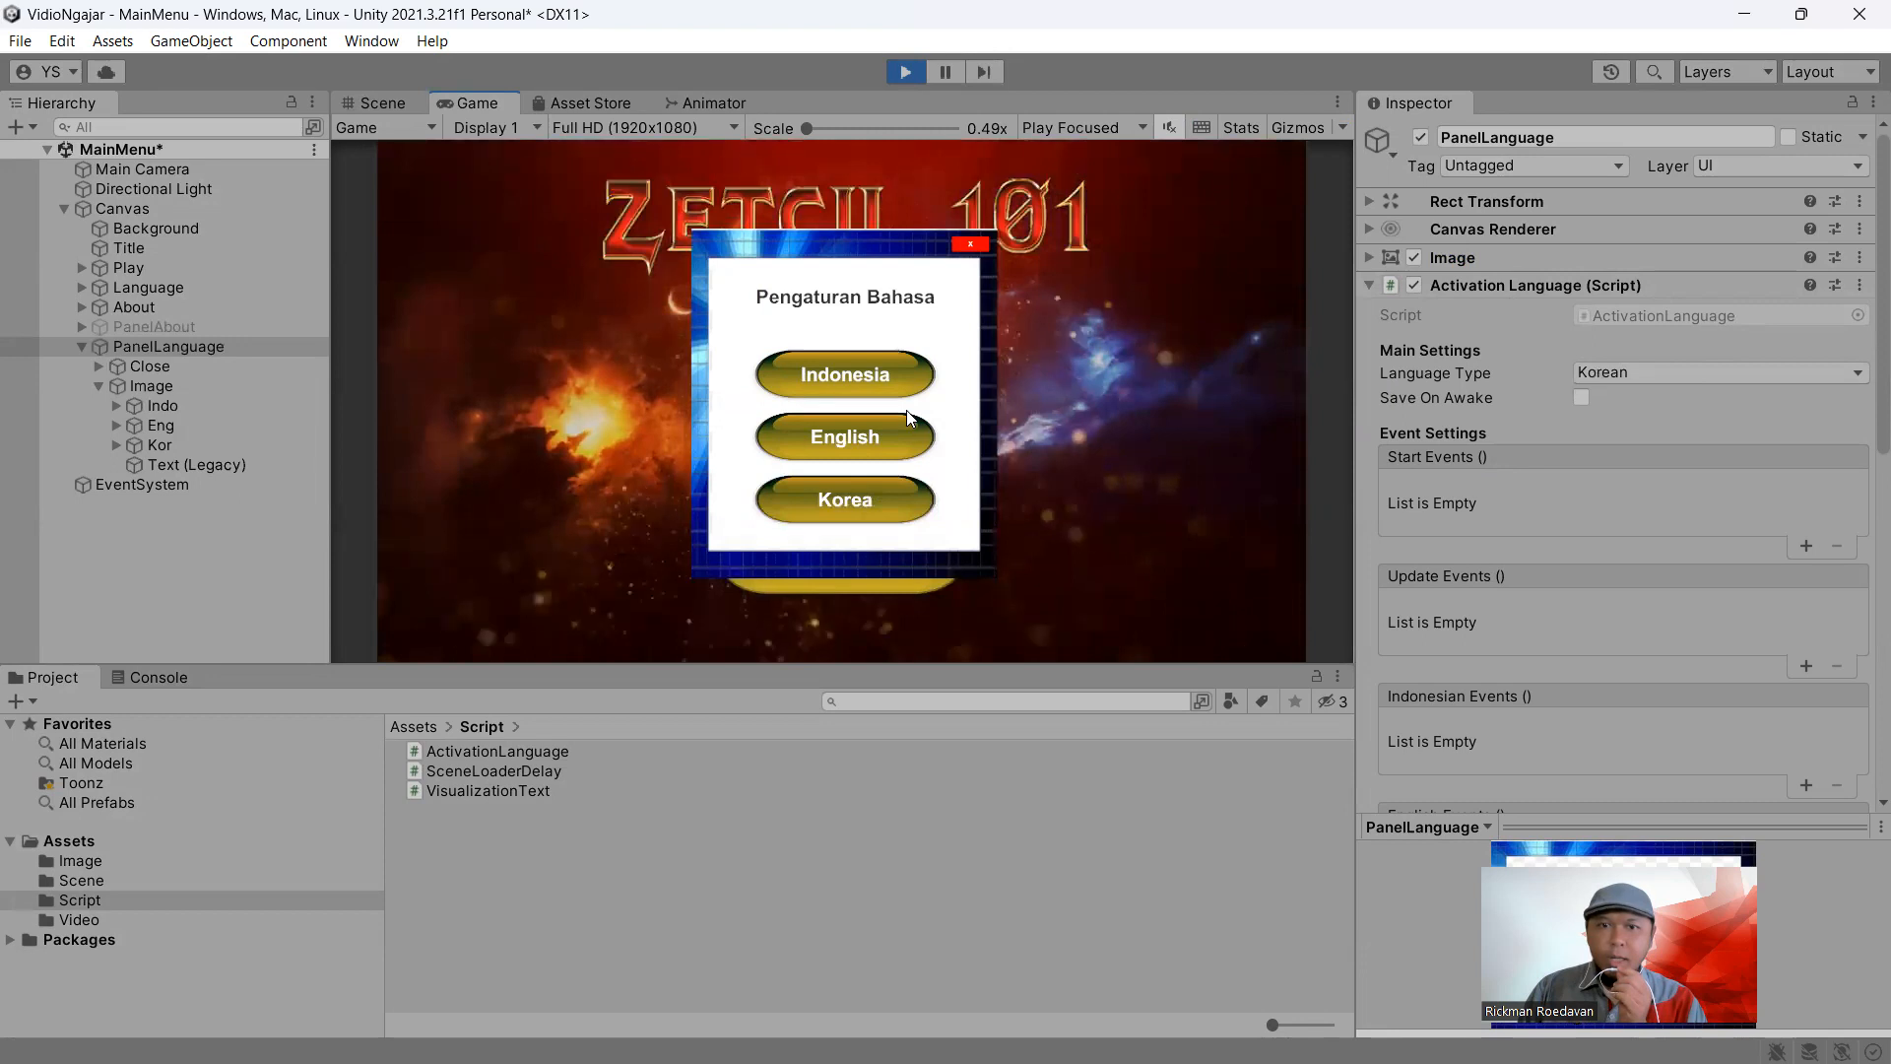
{"action": "left_click", "coordinate": [881, 433]}
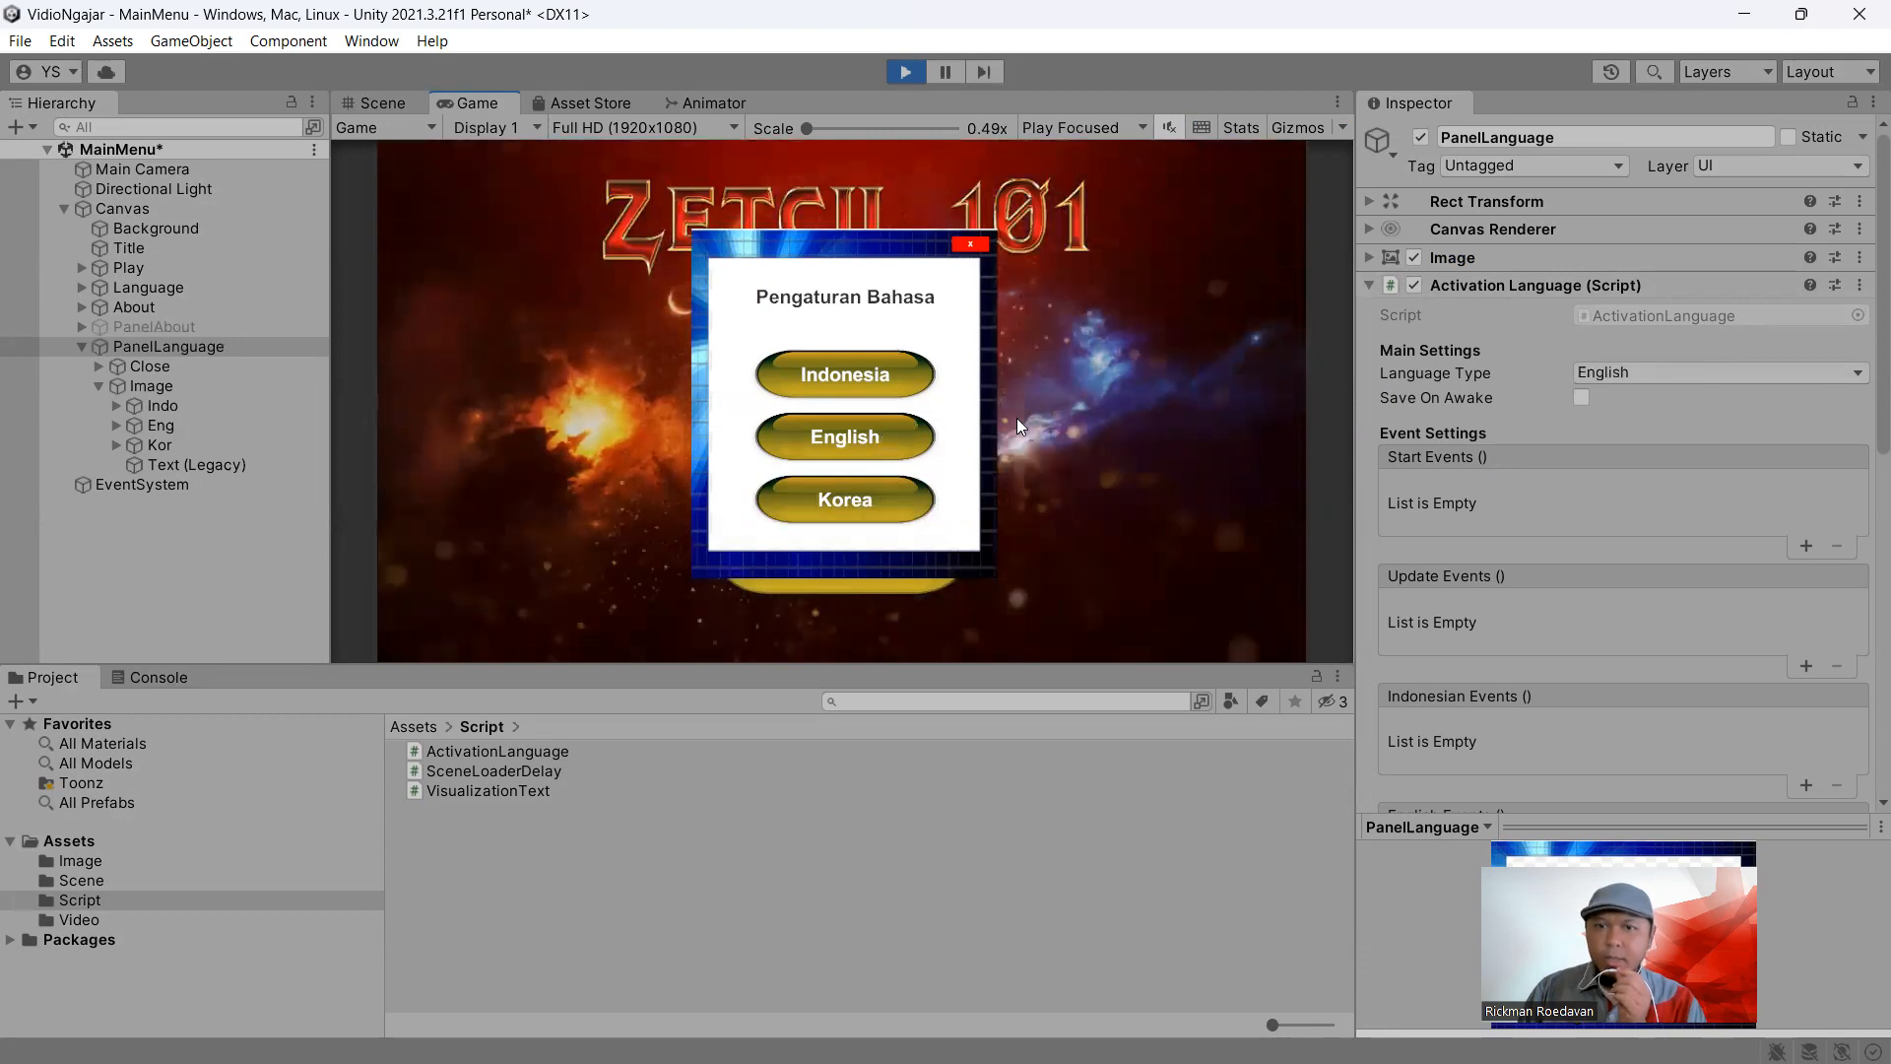
{"action": "left_click", "coordinate": [826, 369]}
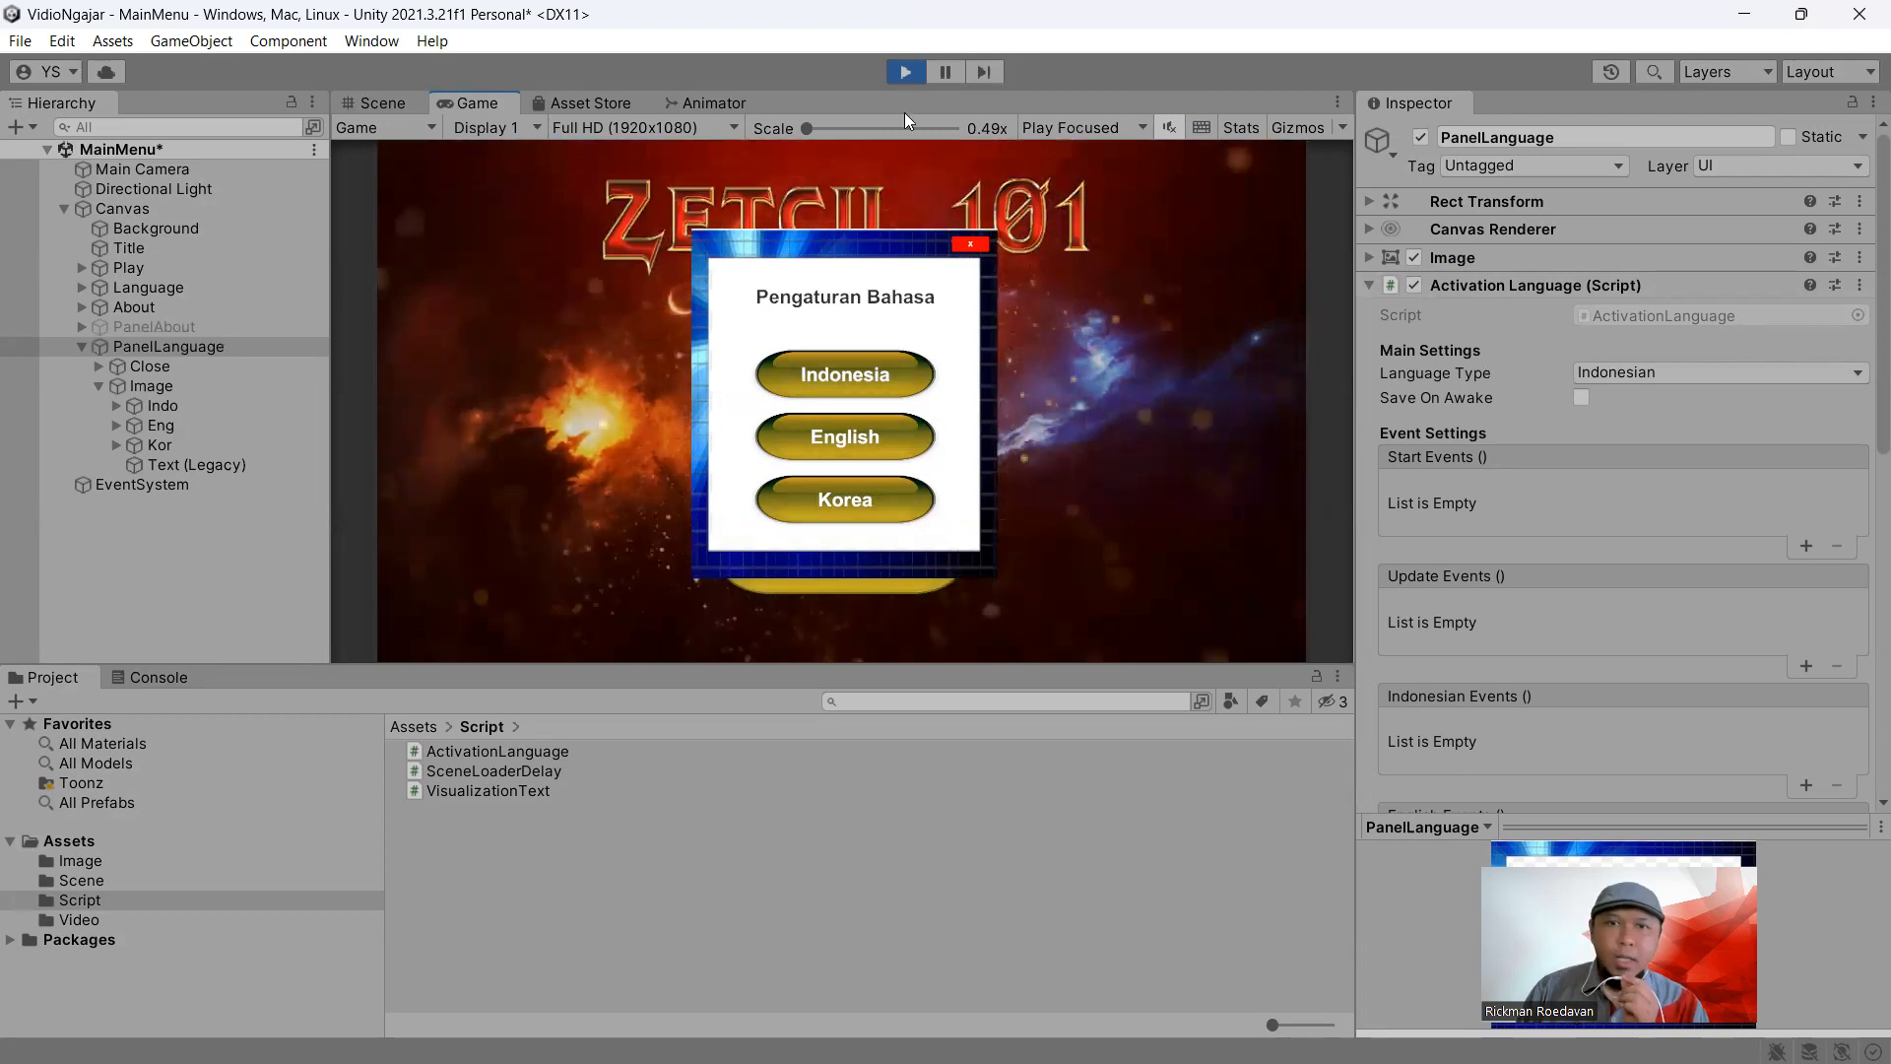
{"action": "left_click", "coordinate": [904, 71]}
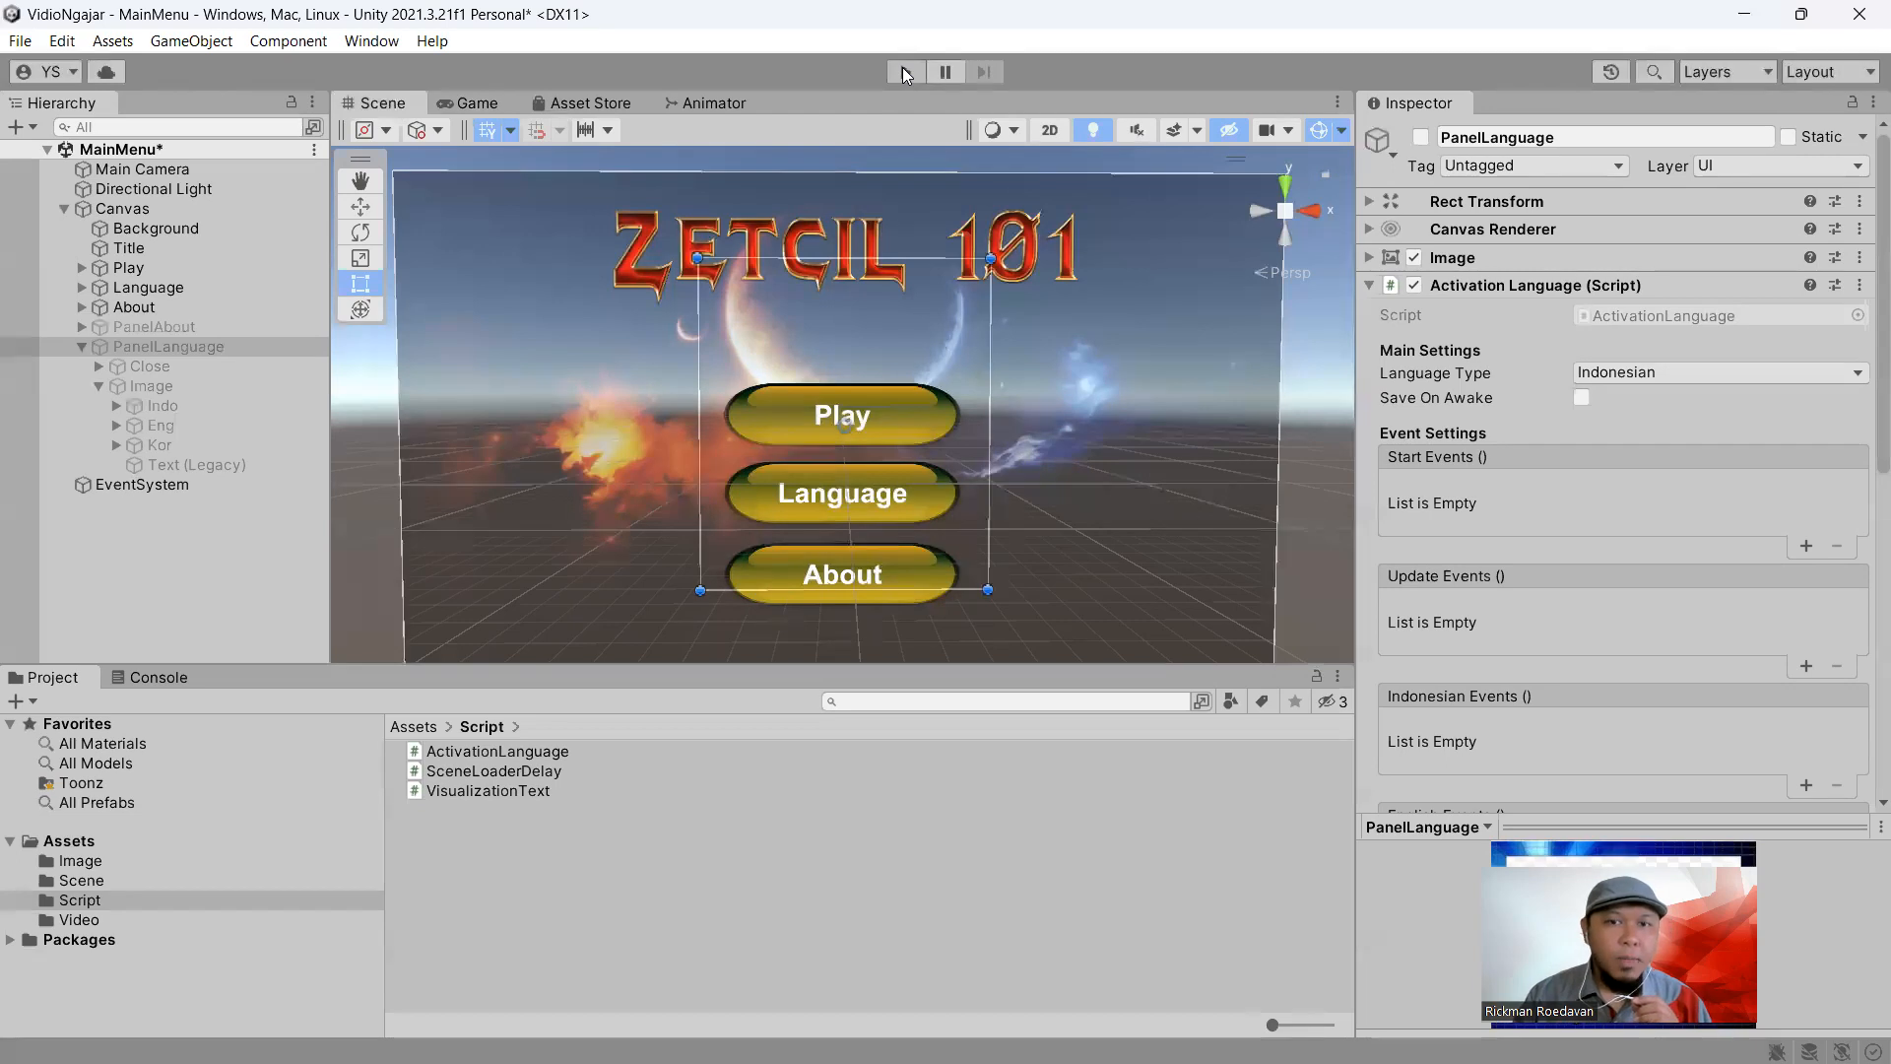
Activate PanelLanguage and attach the VisualizationText script to its "Pengaturan Bahasa" heading text
{"action": "left_click", "coordinate": [1420, 138]}
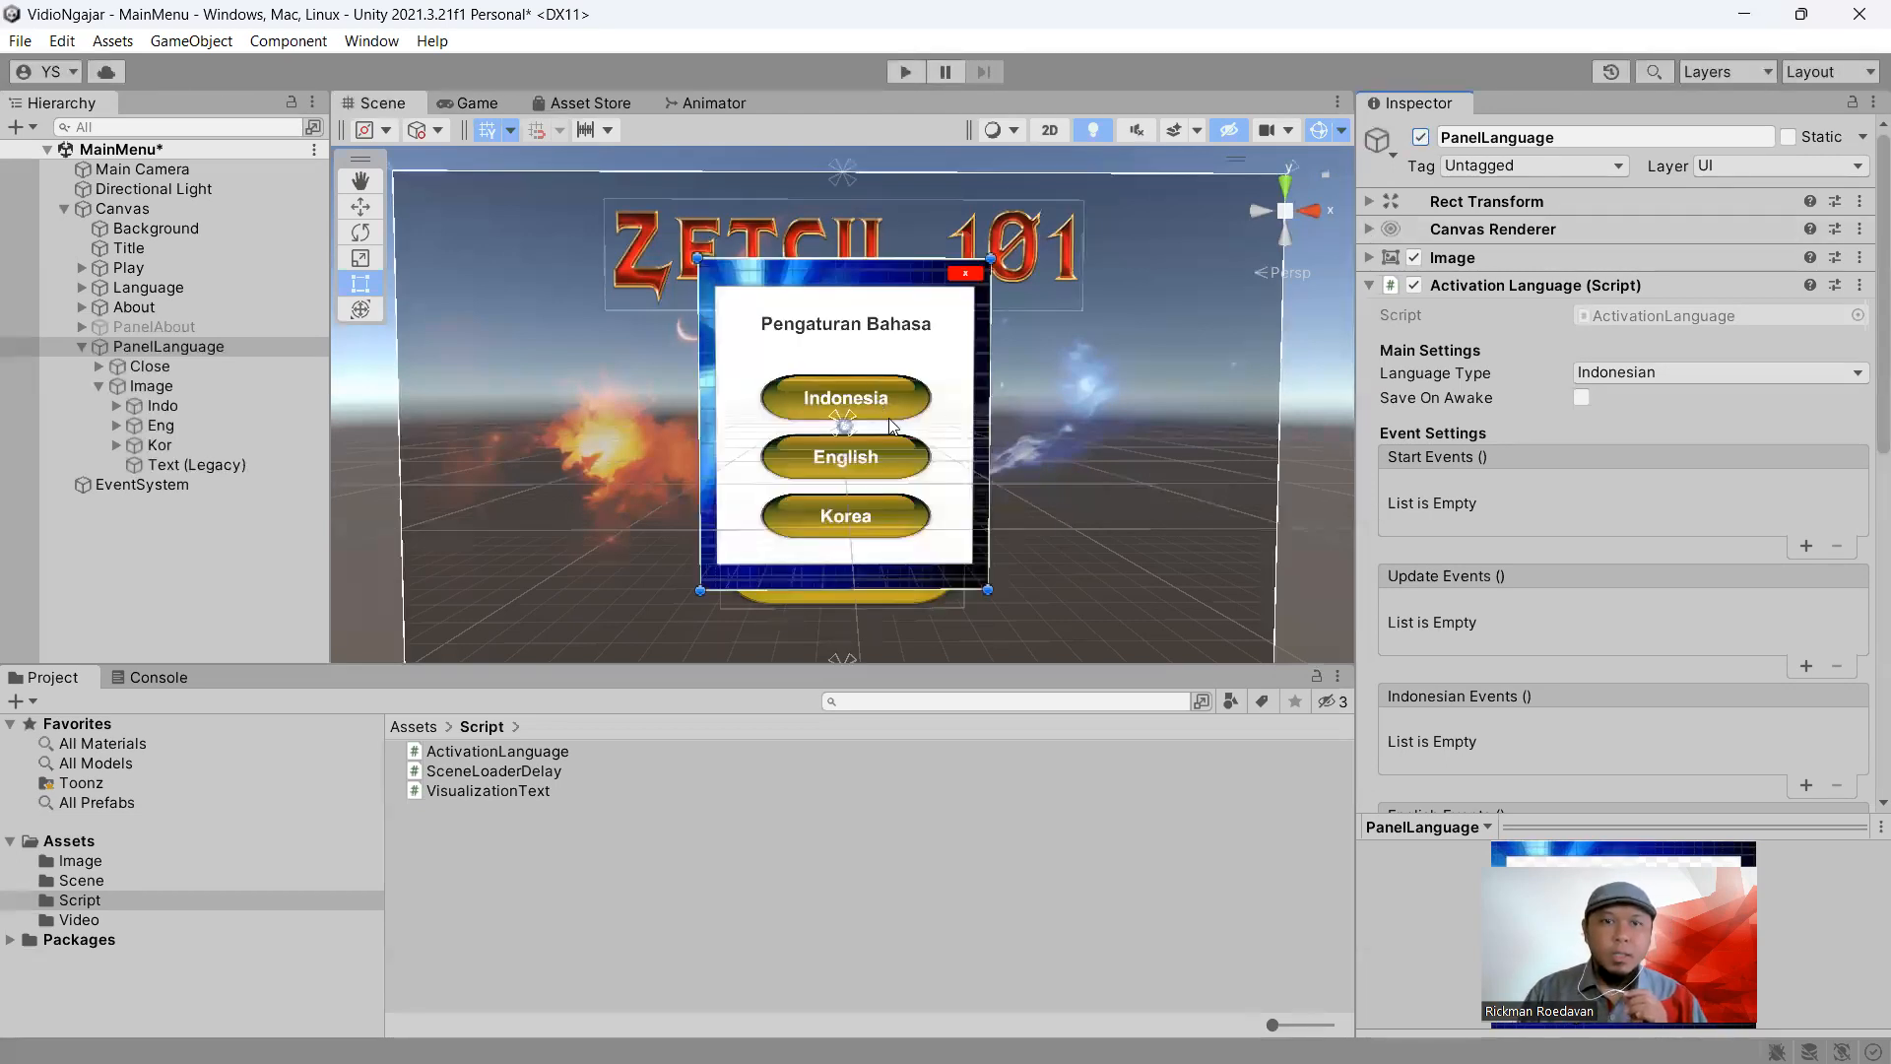
{"action": "scroll", "coordinate": [895, 422], "scroll_direction": "up", "scroll_amount": 1}
{"action": "scroll", "coordinate": [914, 408], "scroll_direction": "up", "scroll_amount": 1}
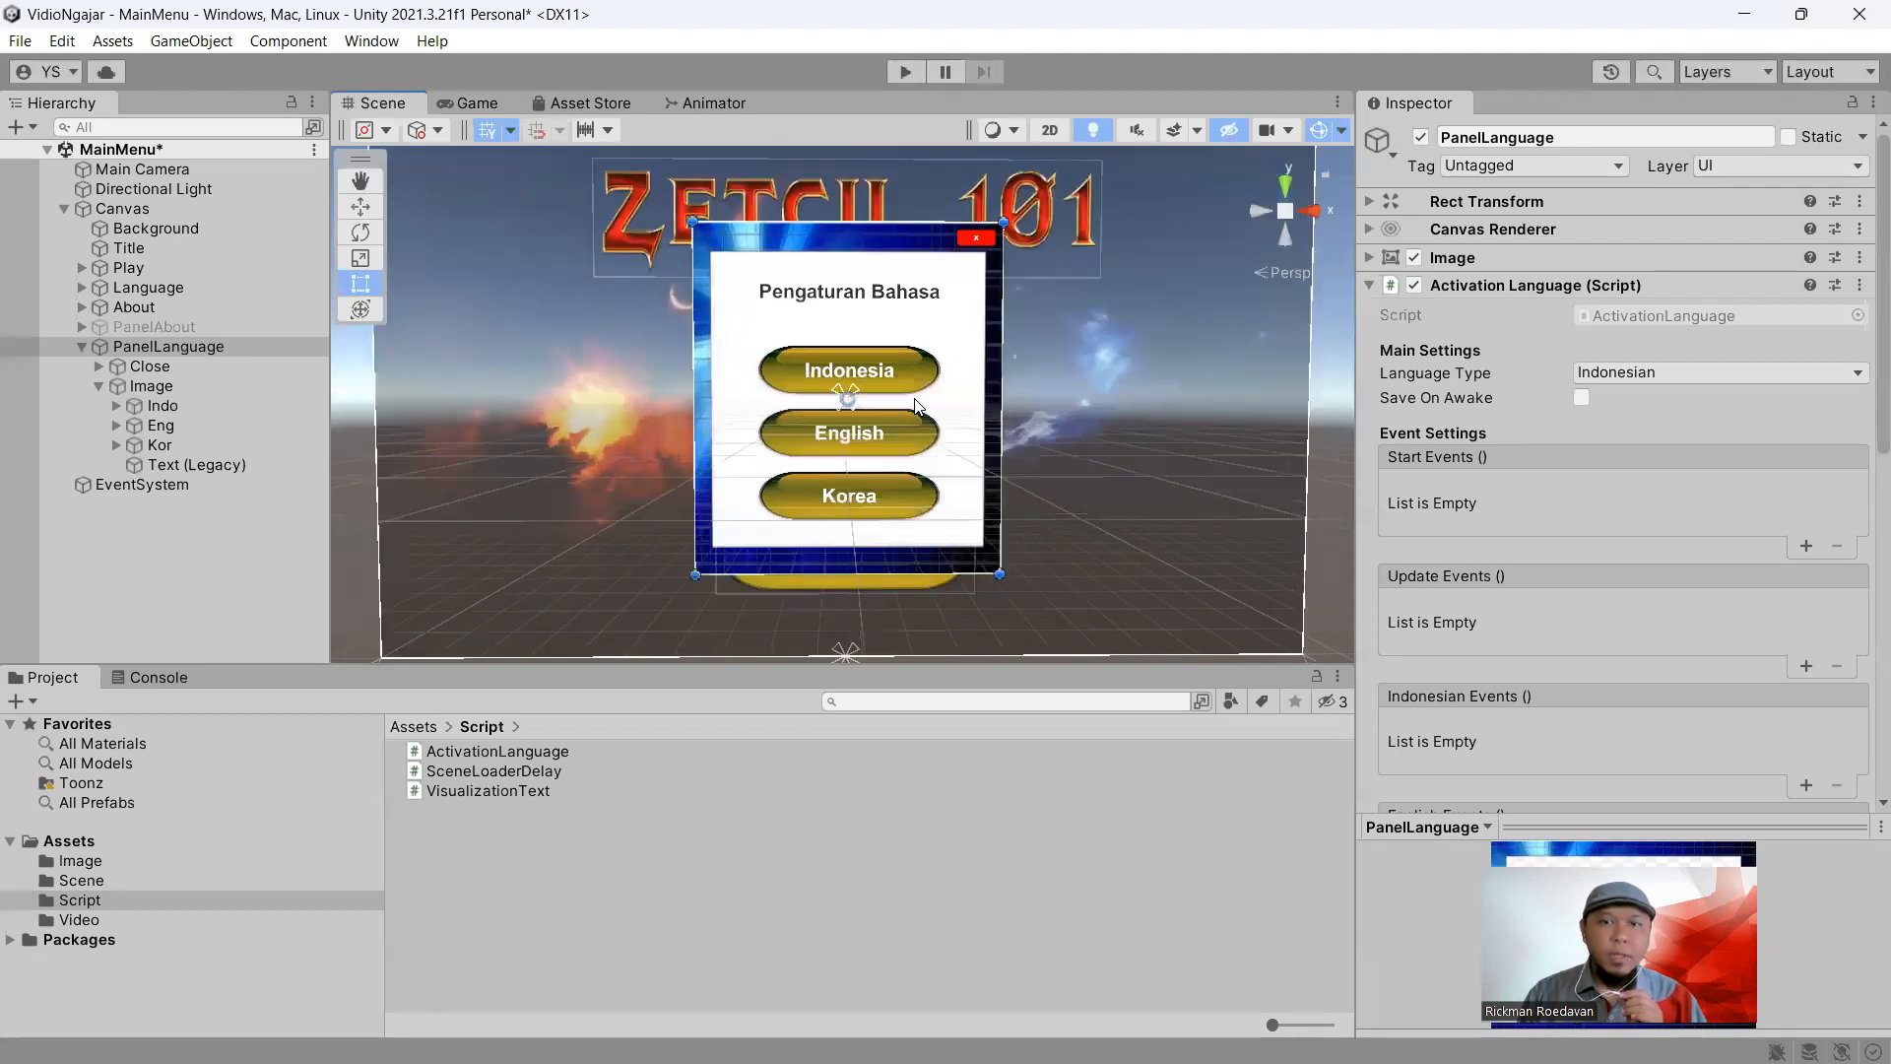
{"action": "scroll", "coordinate": [914, 405], "scroll_direction": "up", "scroll_amount": 3}
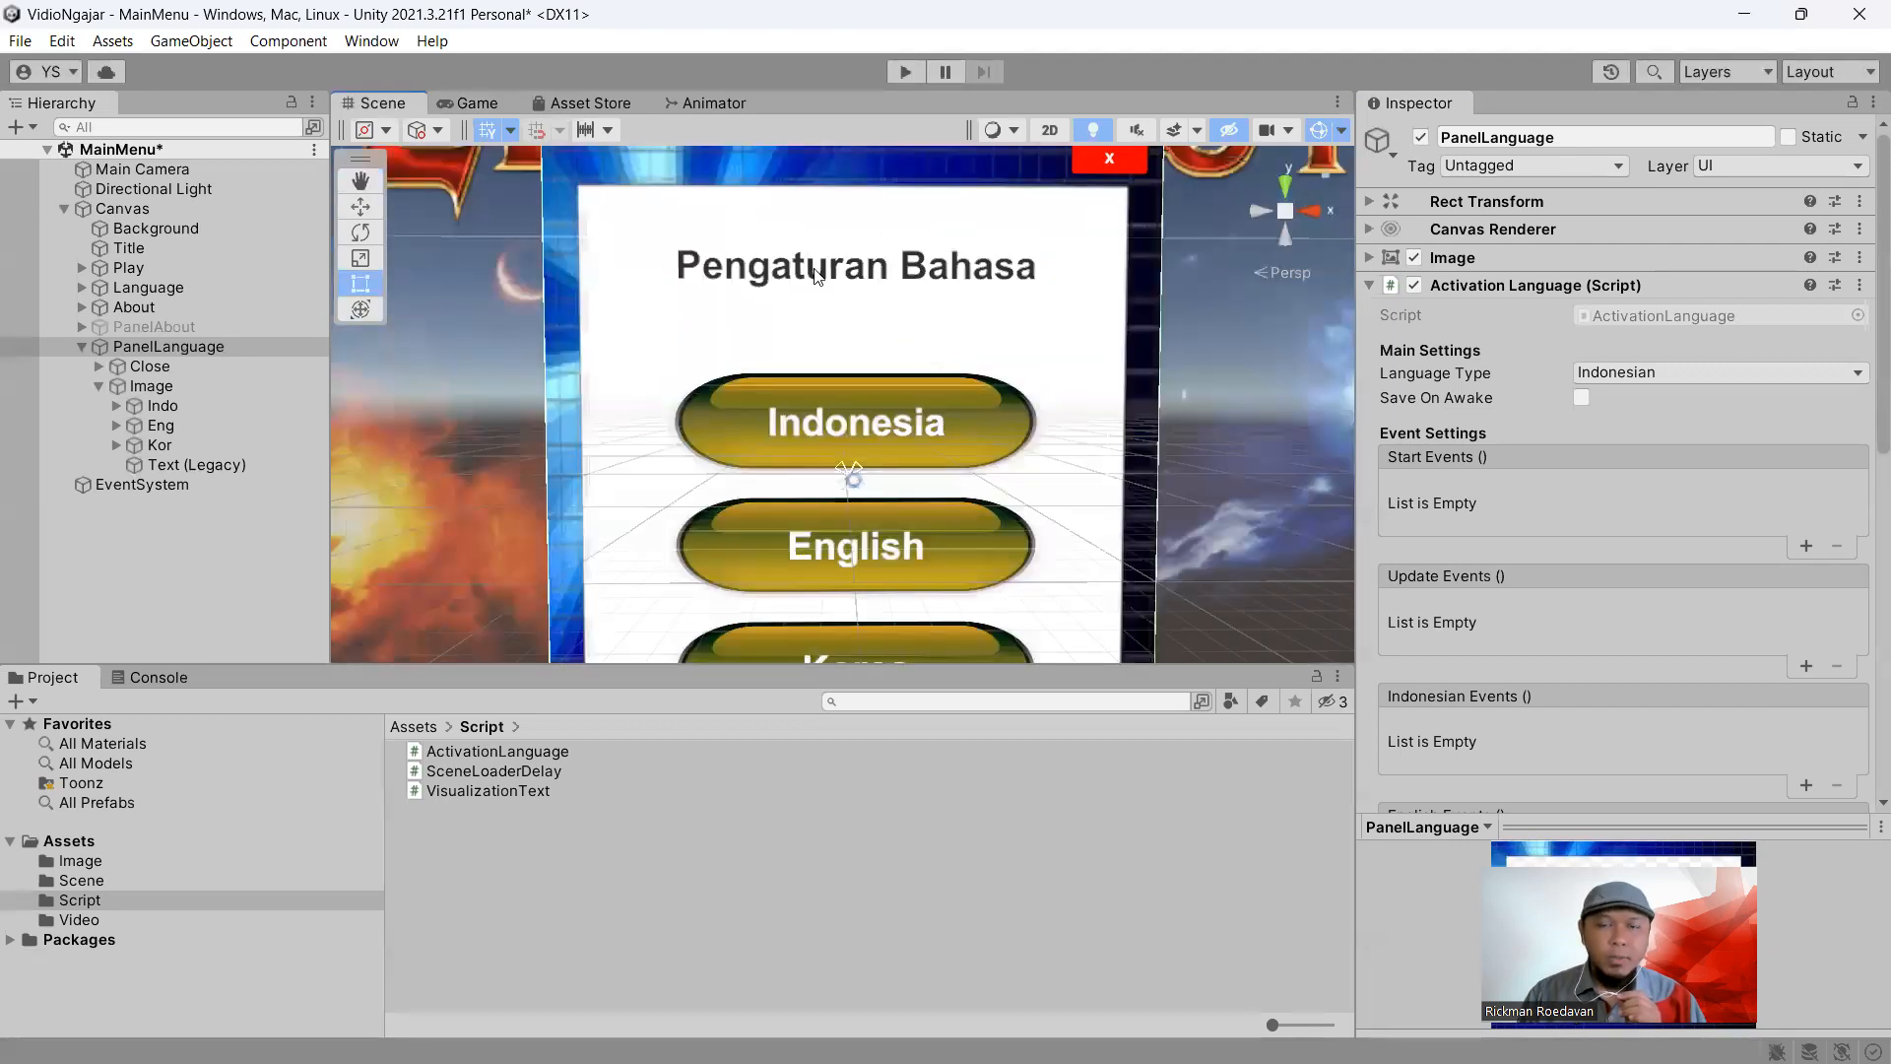
{"action": "left_click", "coordinate": [816, 277]}
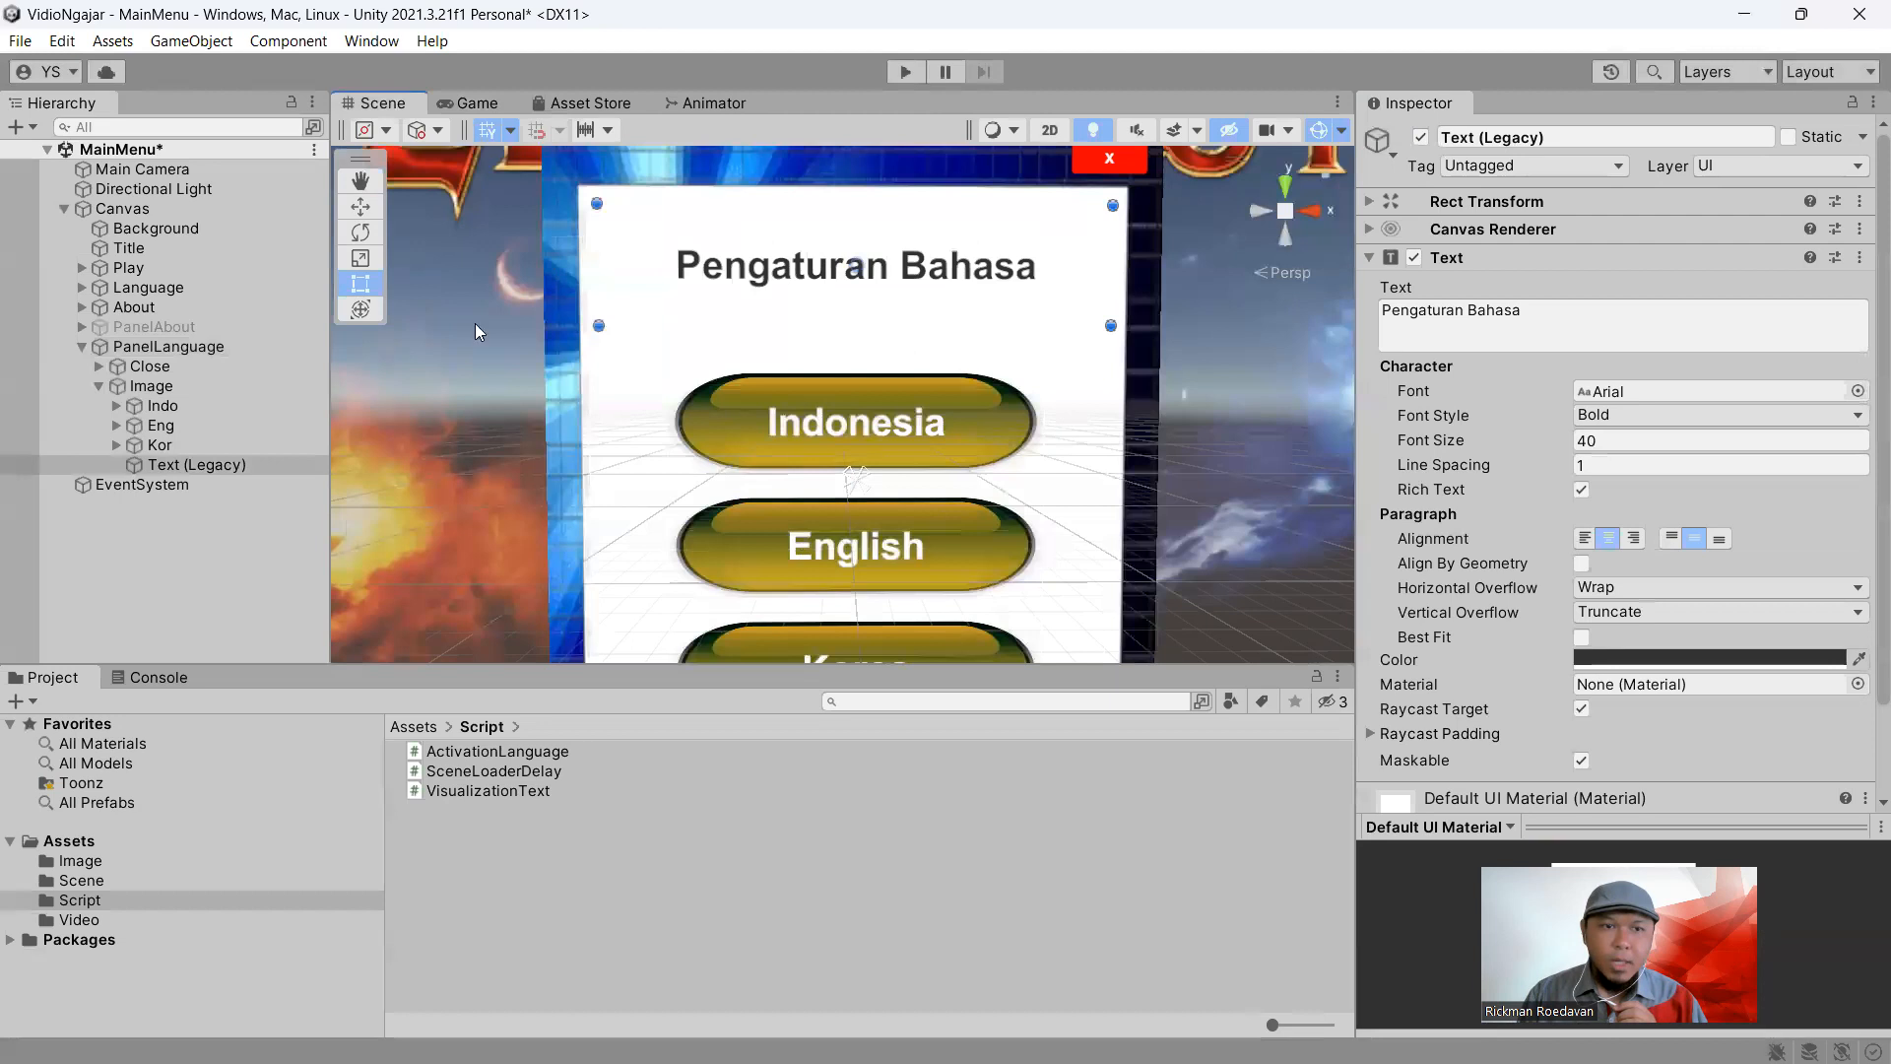
{"action": "left_click_drag", "start_coordinate": [492, 798], "coordinate": [180, 470]}
Examine the Visualization Text component's per-language text fields and event settings on the heading text
{"action": "scroll", "coordinate": [1537, 549], "scroll_direction": "down", "scroll_amount": 8}
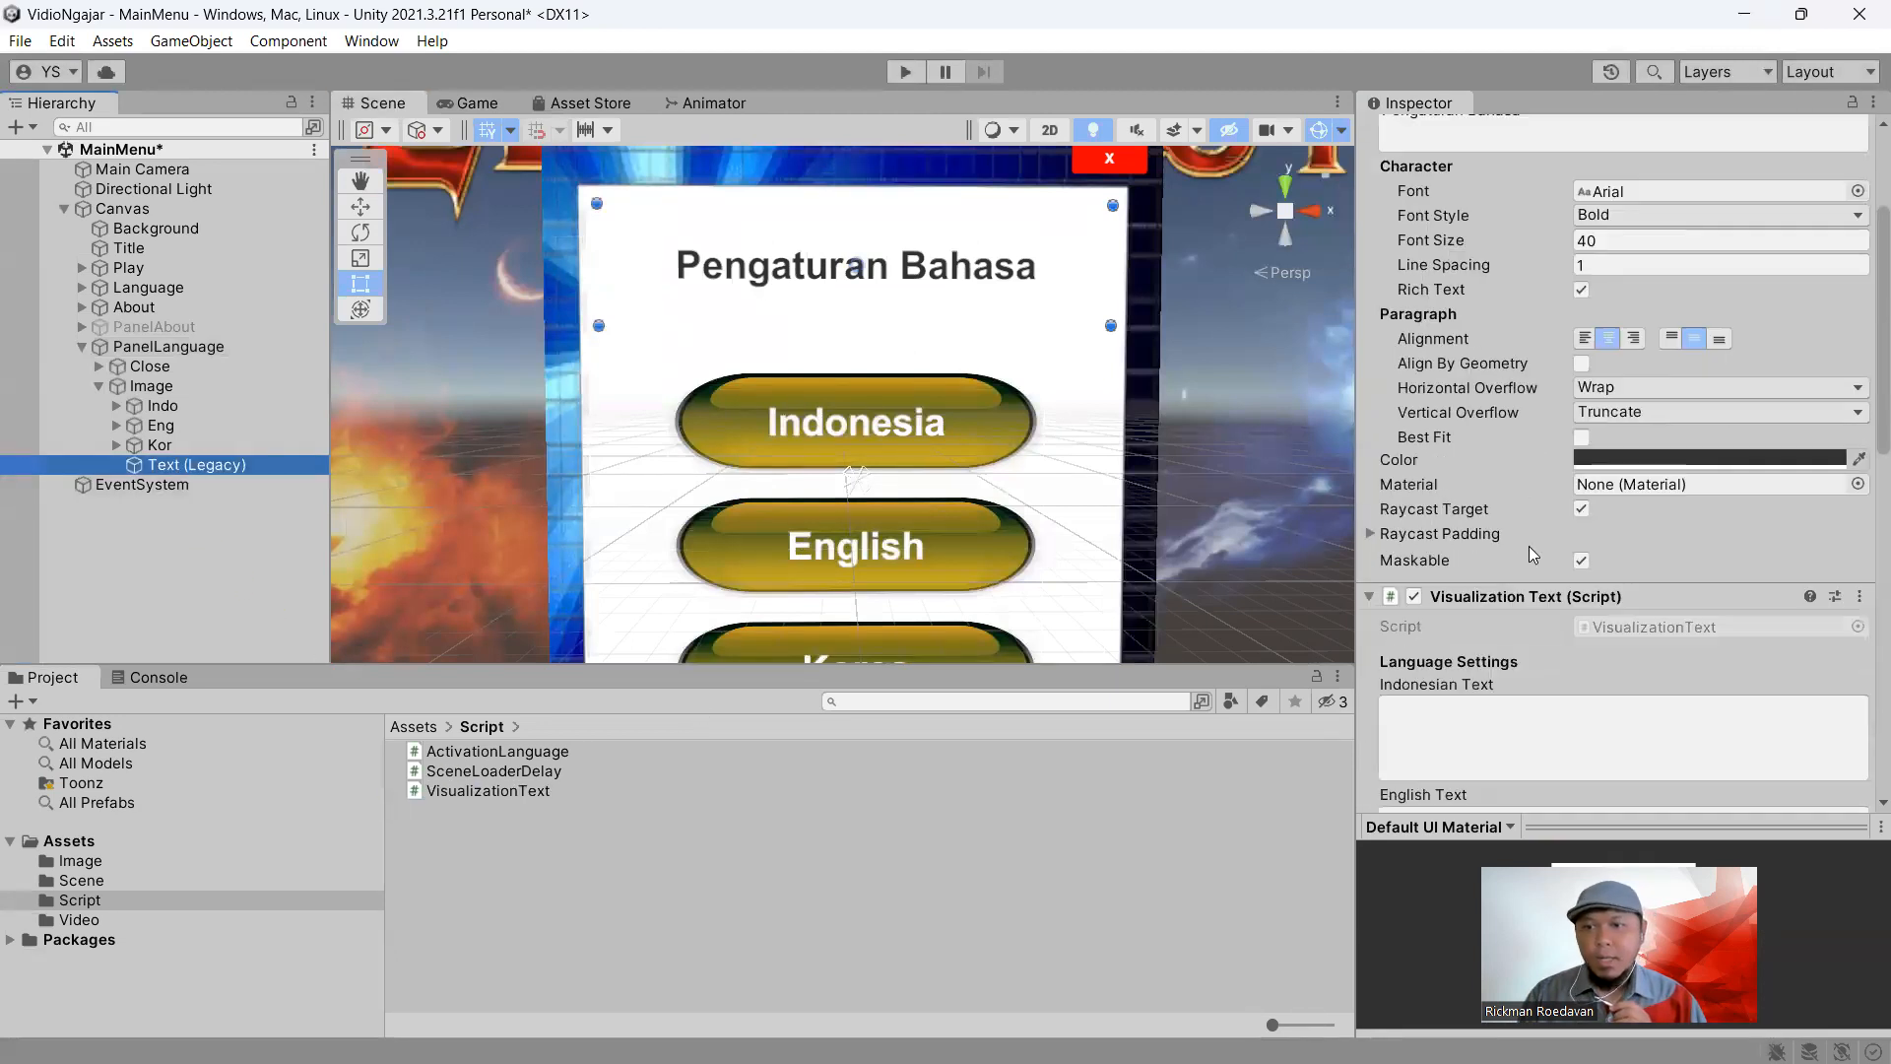
{"action": "scroll", "coordinate": [1497, 455], "scroll_direction": "down", "scroll_amount": 2}
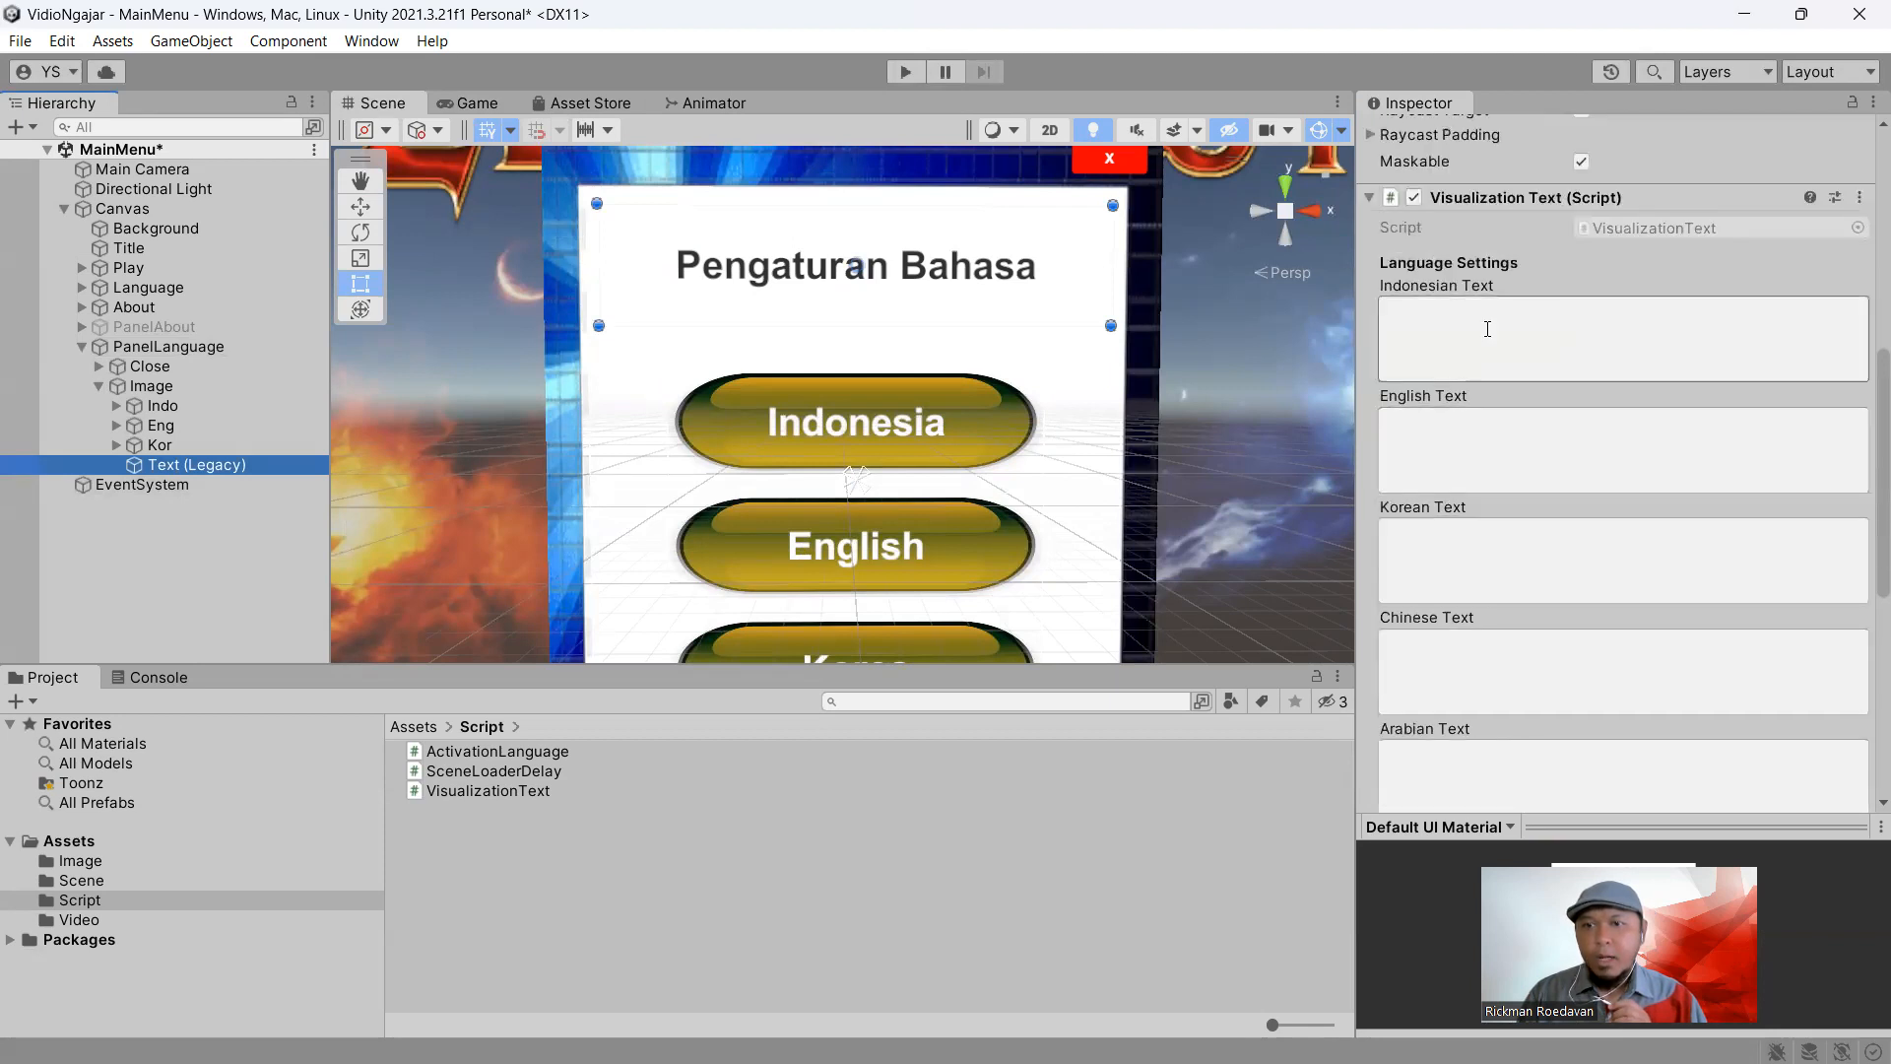
{"action": "scroll", "coordinate": [1473, 413], "scroll_direction": "down", "scroll_amount": 2}
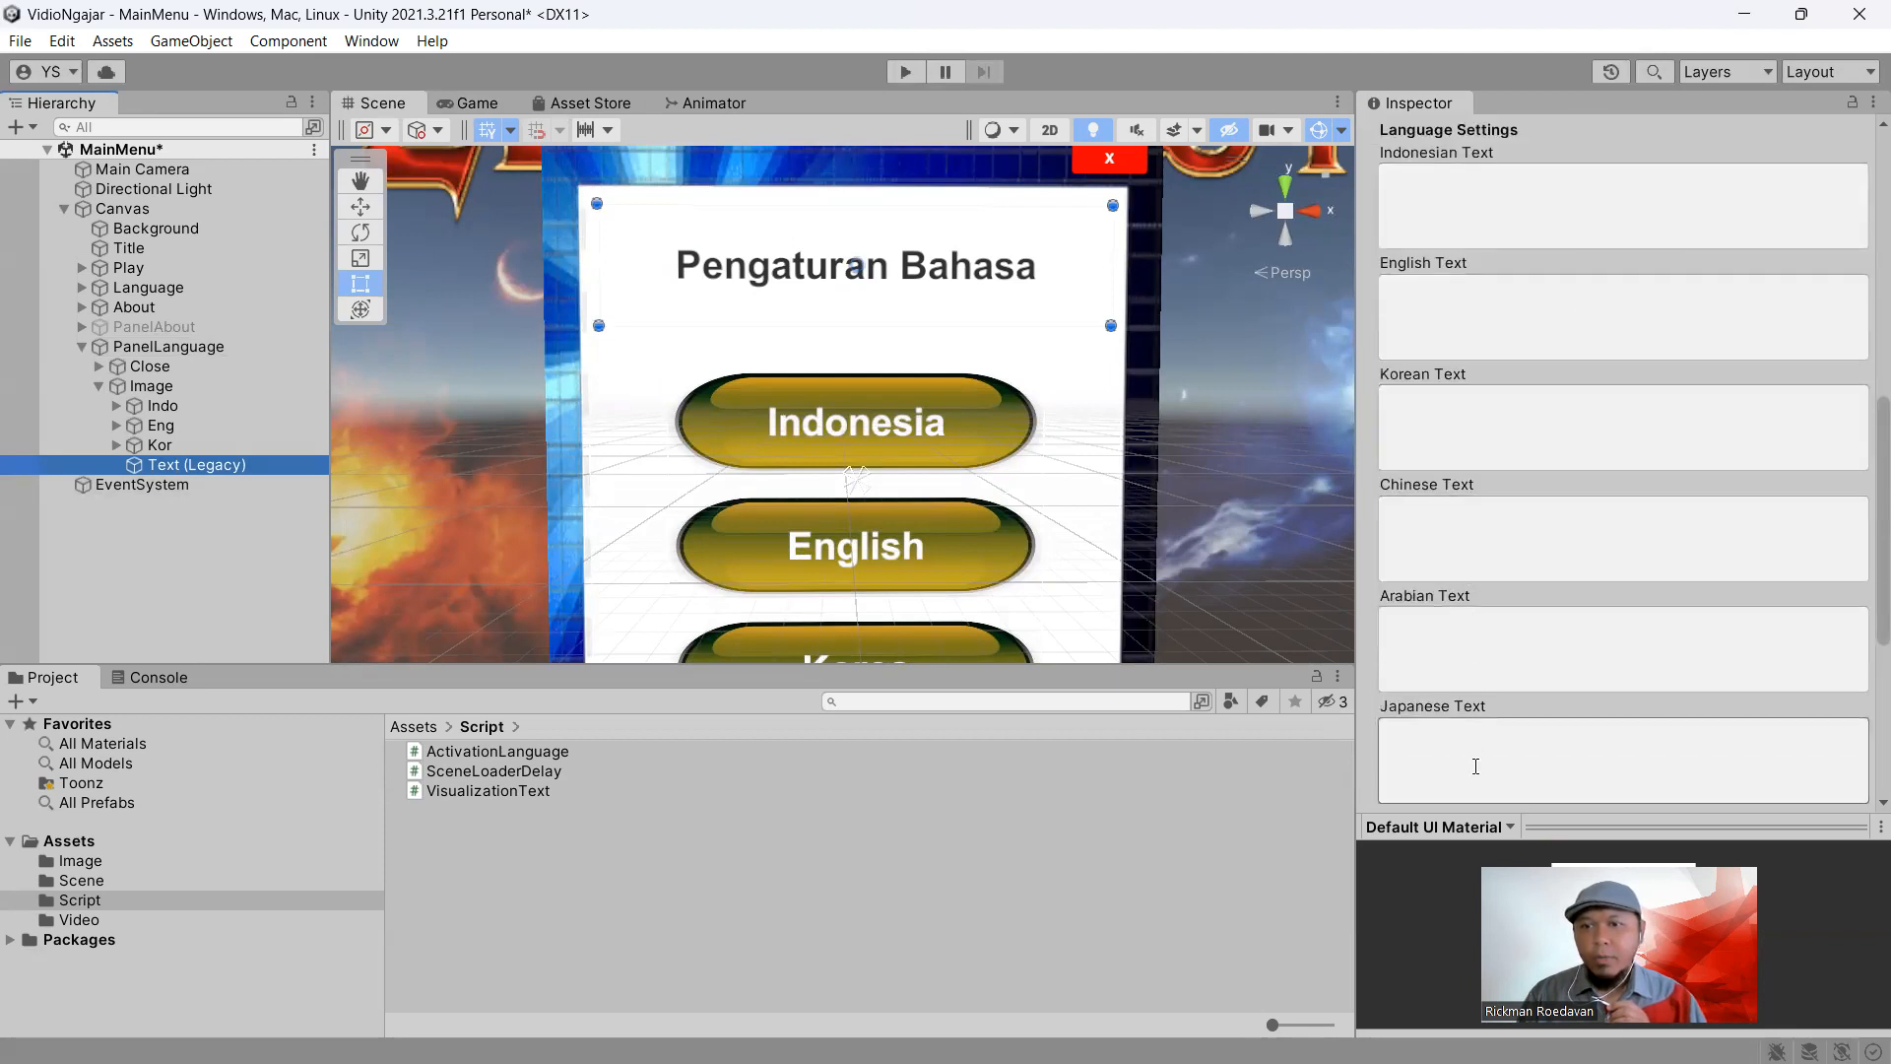
{"action": "left_click", "coordinate": [1477, 660]}
{"action": "scroll", "coordinate": [1505, 411], "scroll_direction": "up", "scroll_amount": 3}
{"action": "scroll", "coordinate": [1505, 412], "scroll_direction": "down", "scroll_amount": 8}
{"action": "left_click", "coordinate": [1504, 428]}
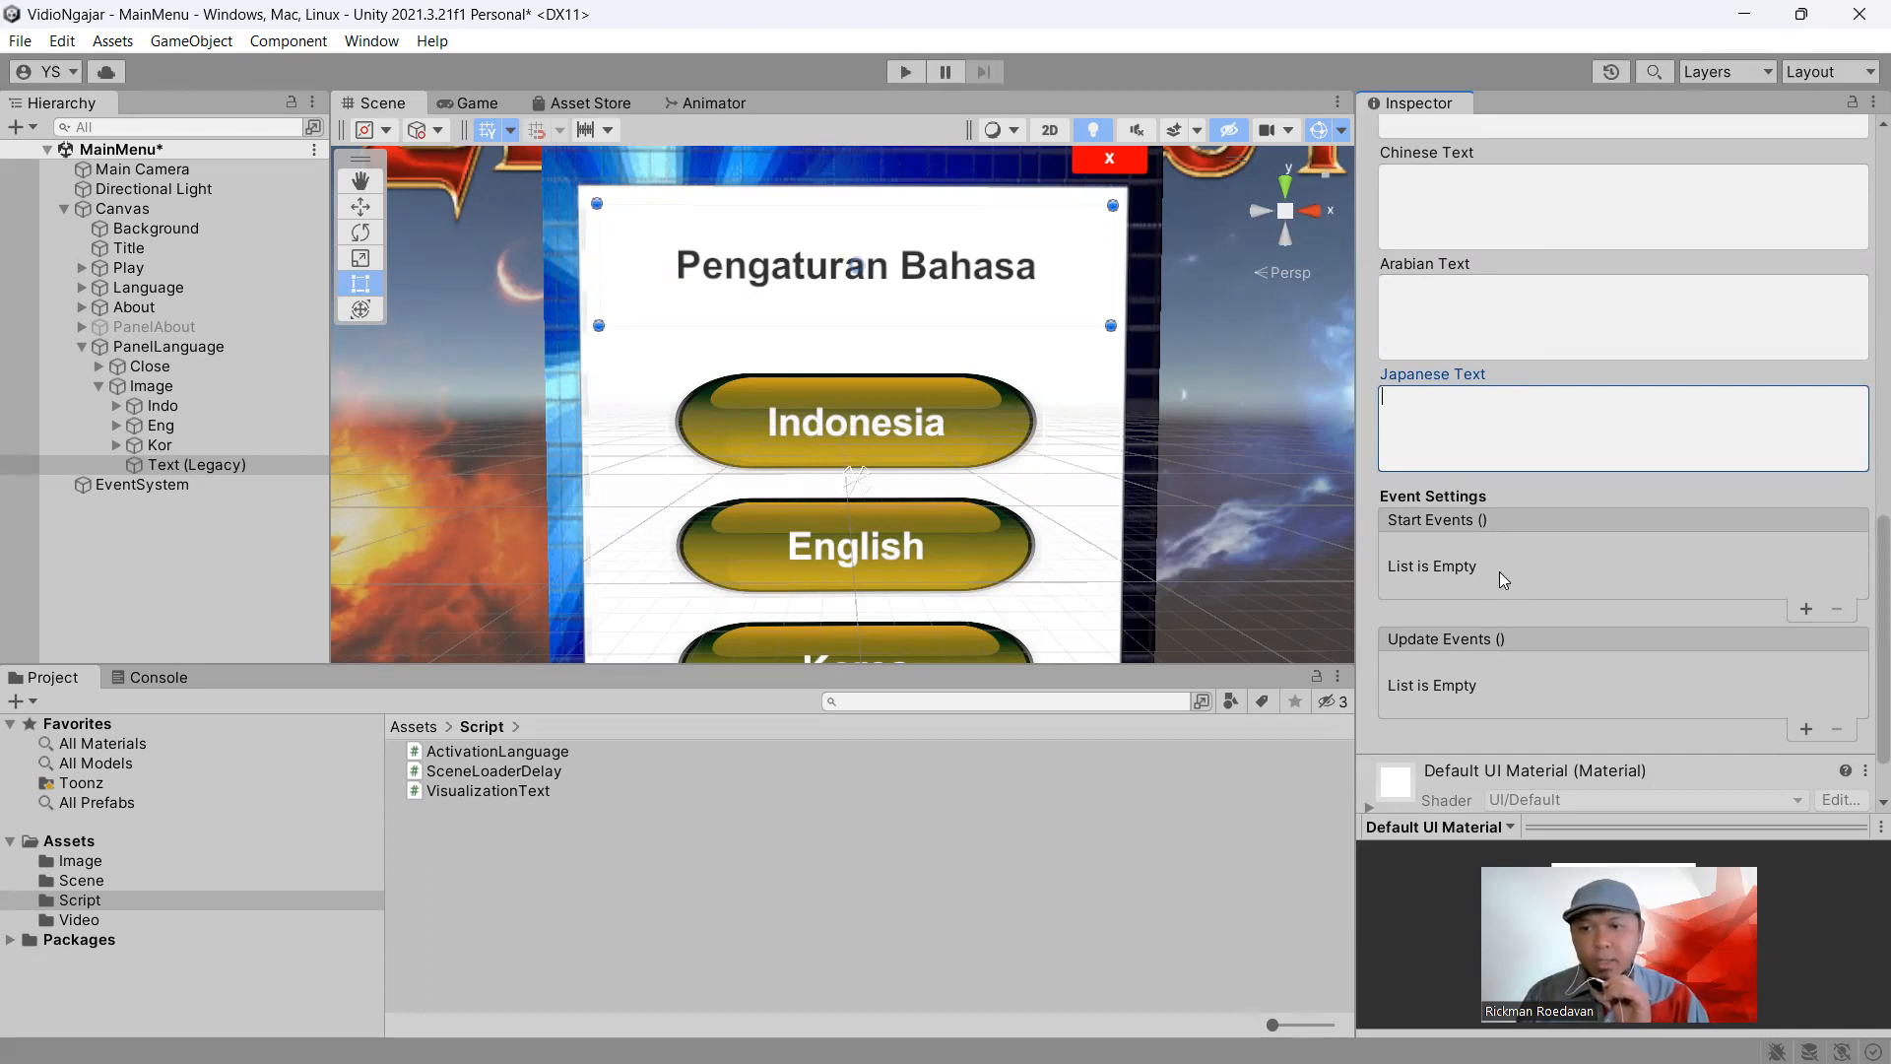
{"action": "scroll", "coordinate": [1499, 572], "scroll_direction": "up", "scroll_amount": 10}
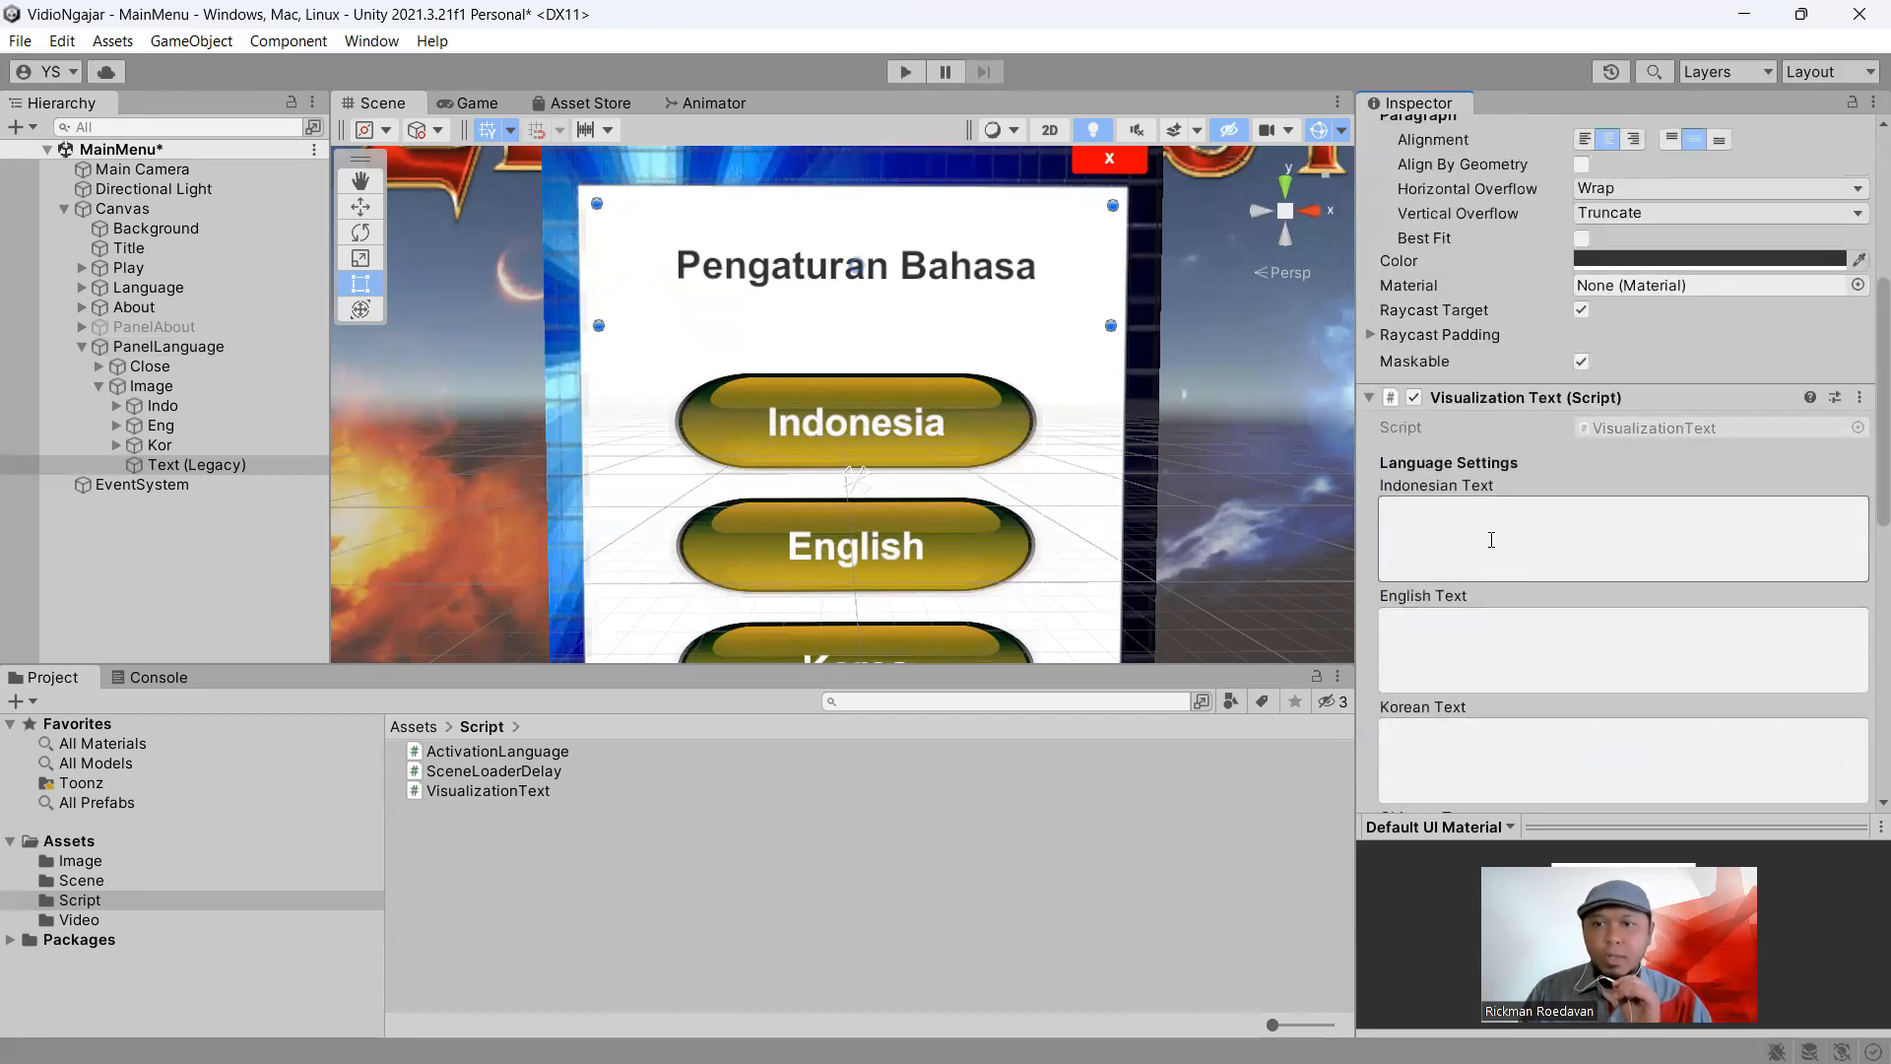
{"action": "scroll", "coordinate": [1492, 539], "scroll_direction": "up", "scroll_amount": 4}
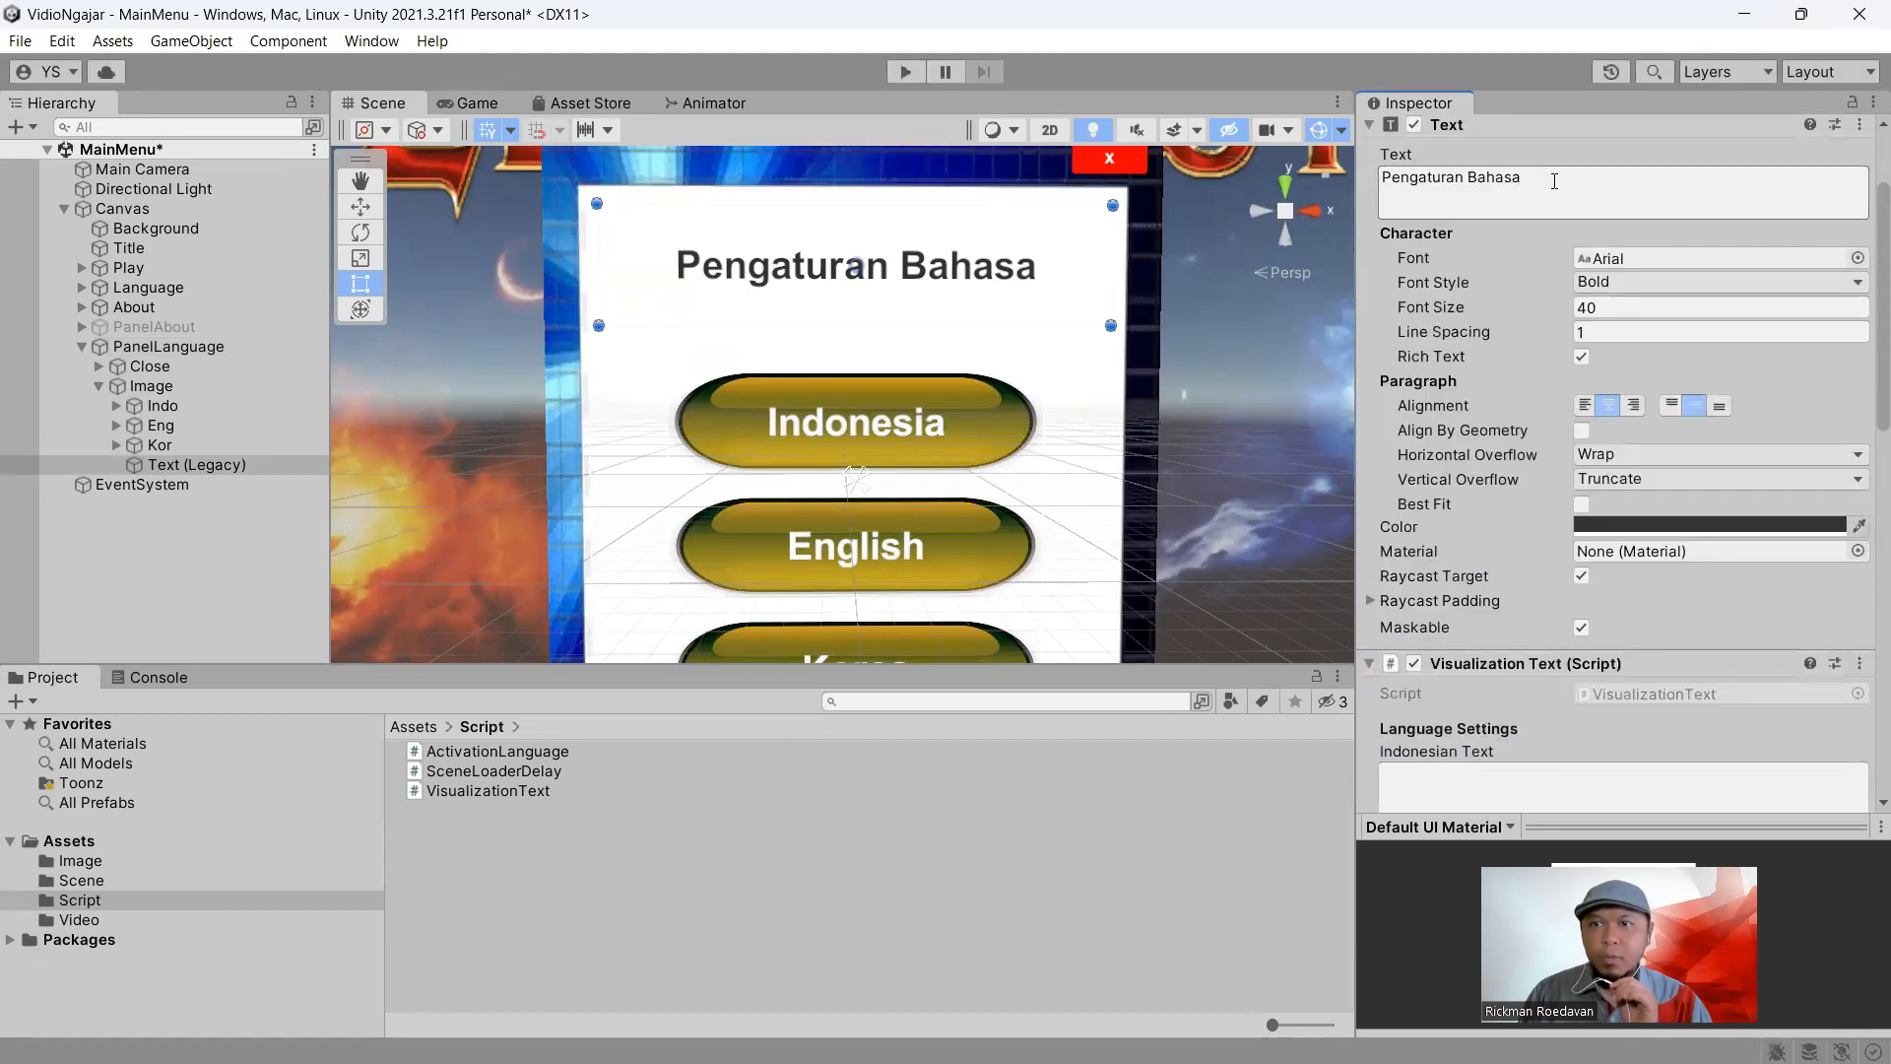
Set the heading's Indonesian Text to "Pengaturan Bahasa" and its English Text to "Language Settings"
{"action": "scroll", "coordinate": [1478, 591], "scroll_direction": "down", "scroll_amount": 1}
{"action": "left_click", "coordinate": [1448, 719]}
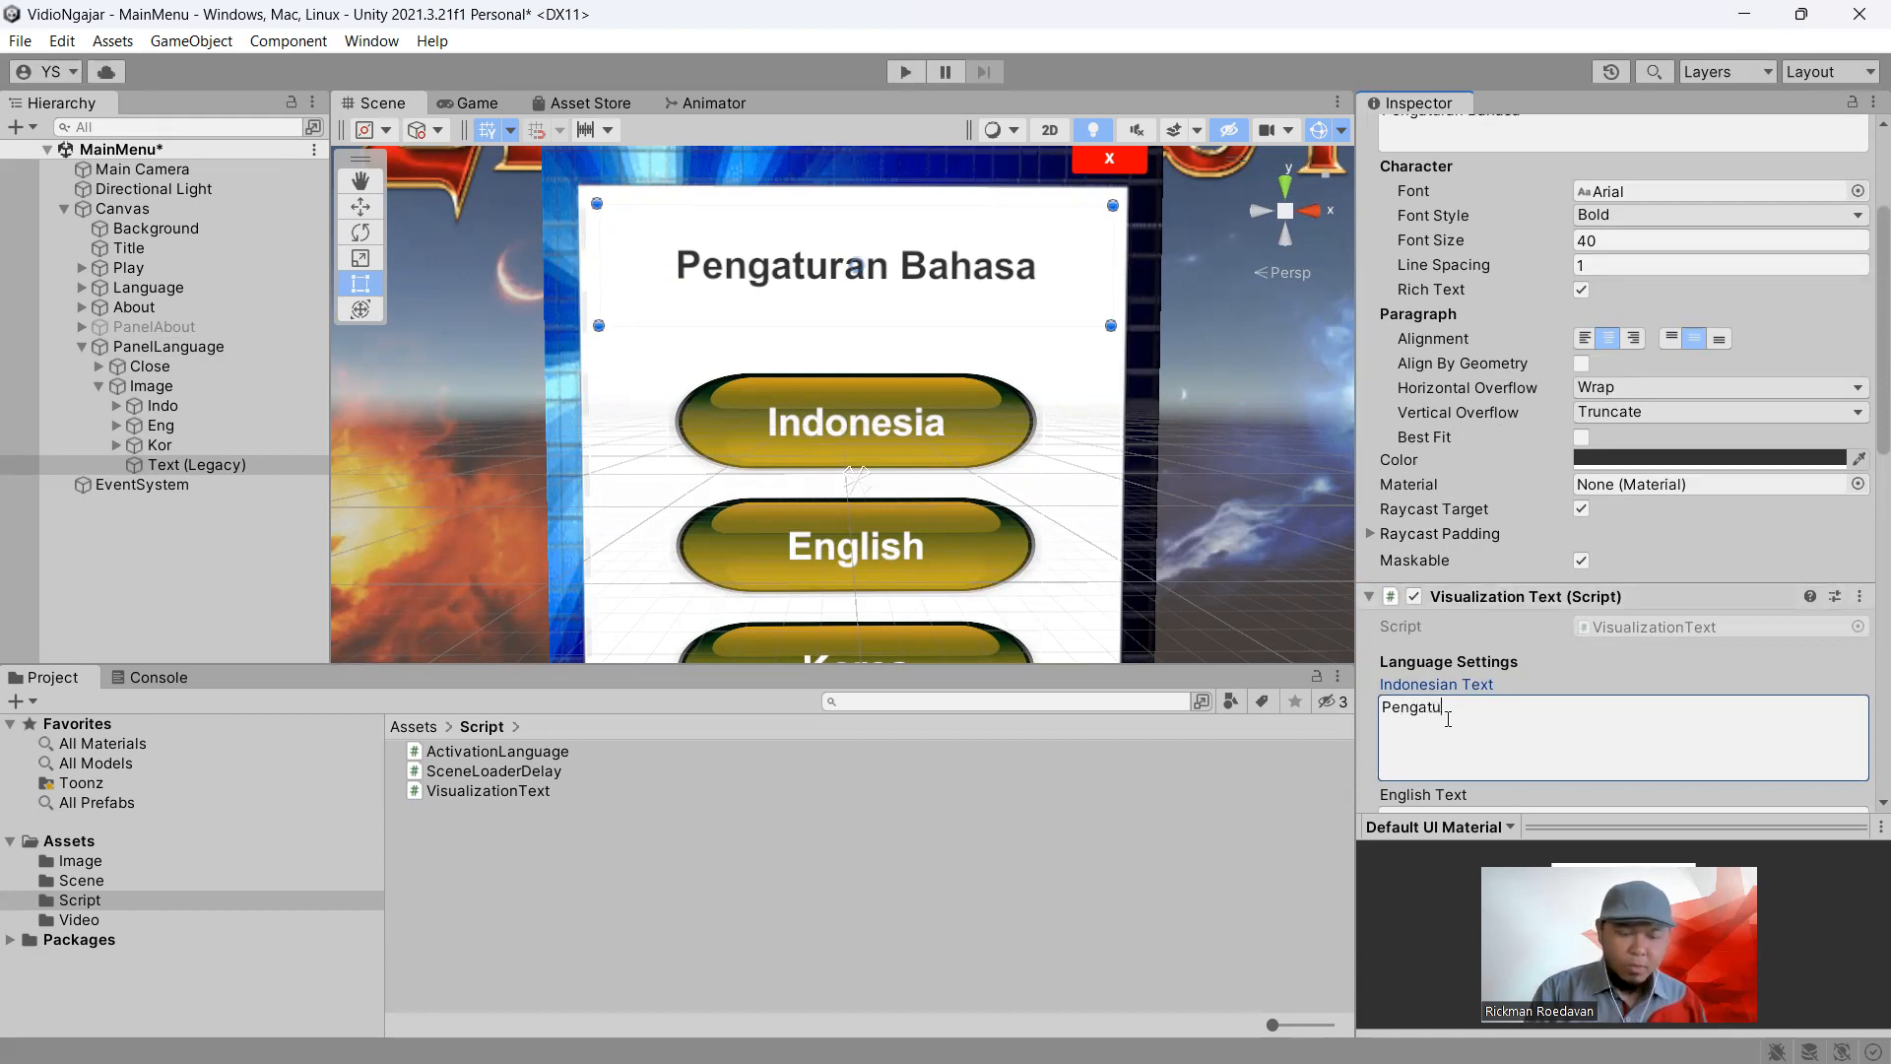
{"action": "scroll", "coordinate": [1450, 718], "scroll_direction": "down", "scroll_amount": 2}
{"action": "left_click", "coordinate": [1465, 715]}
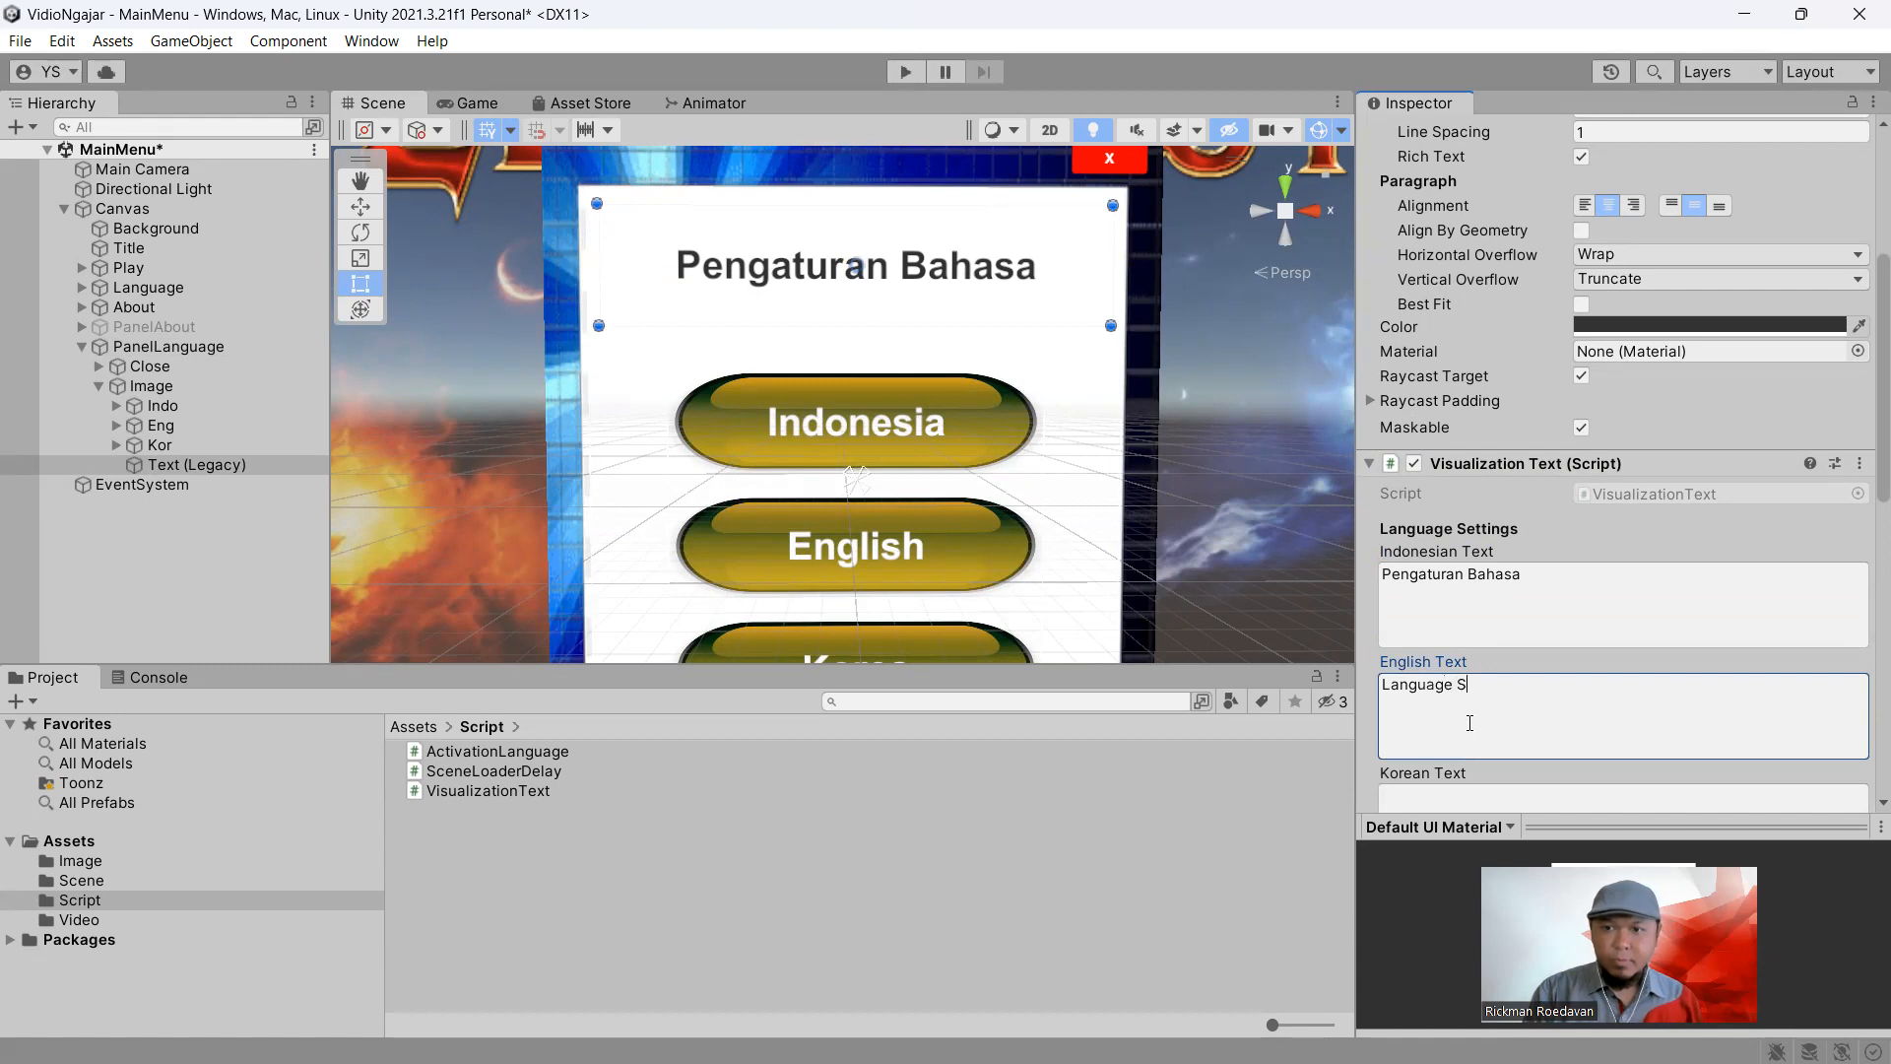
{"action": "scroll", "coordinate": [1469, 723], "scroll_direction": "down", "scroll_amount": 2}
{"action": "left_click", "coordinate": [1517, 661]}
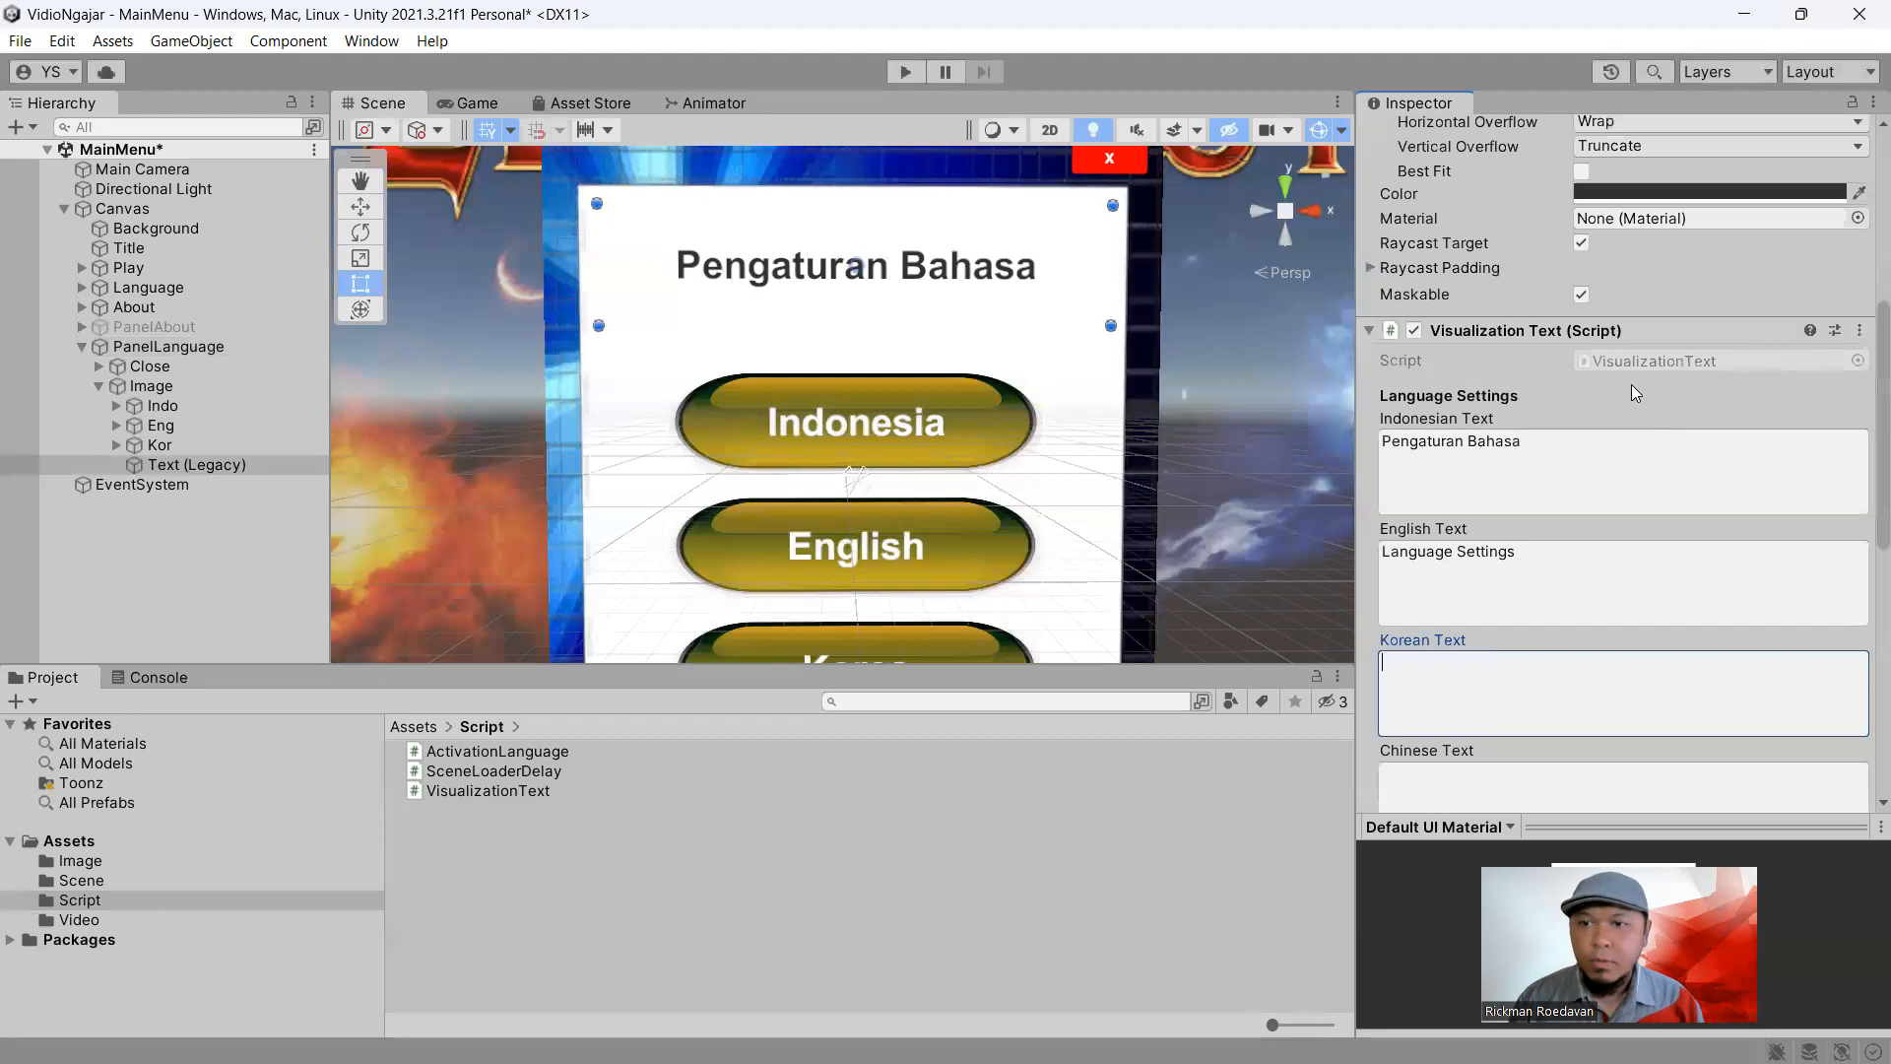
Copy the heading's Indonesian text, switch to the browser and open Google Translate at translate.google.com
{"action": "left_click", "coordinate": [1427, 445]}
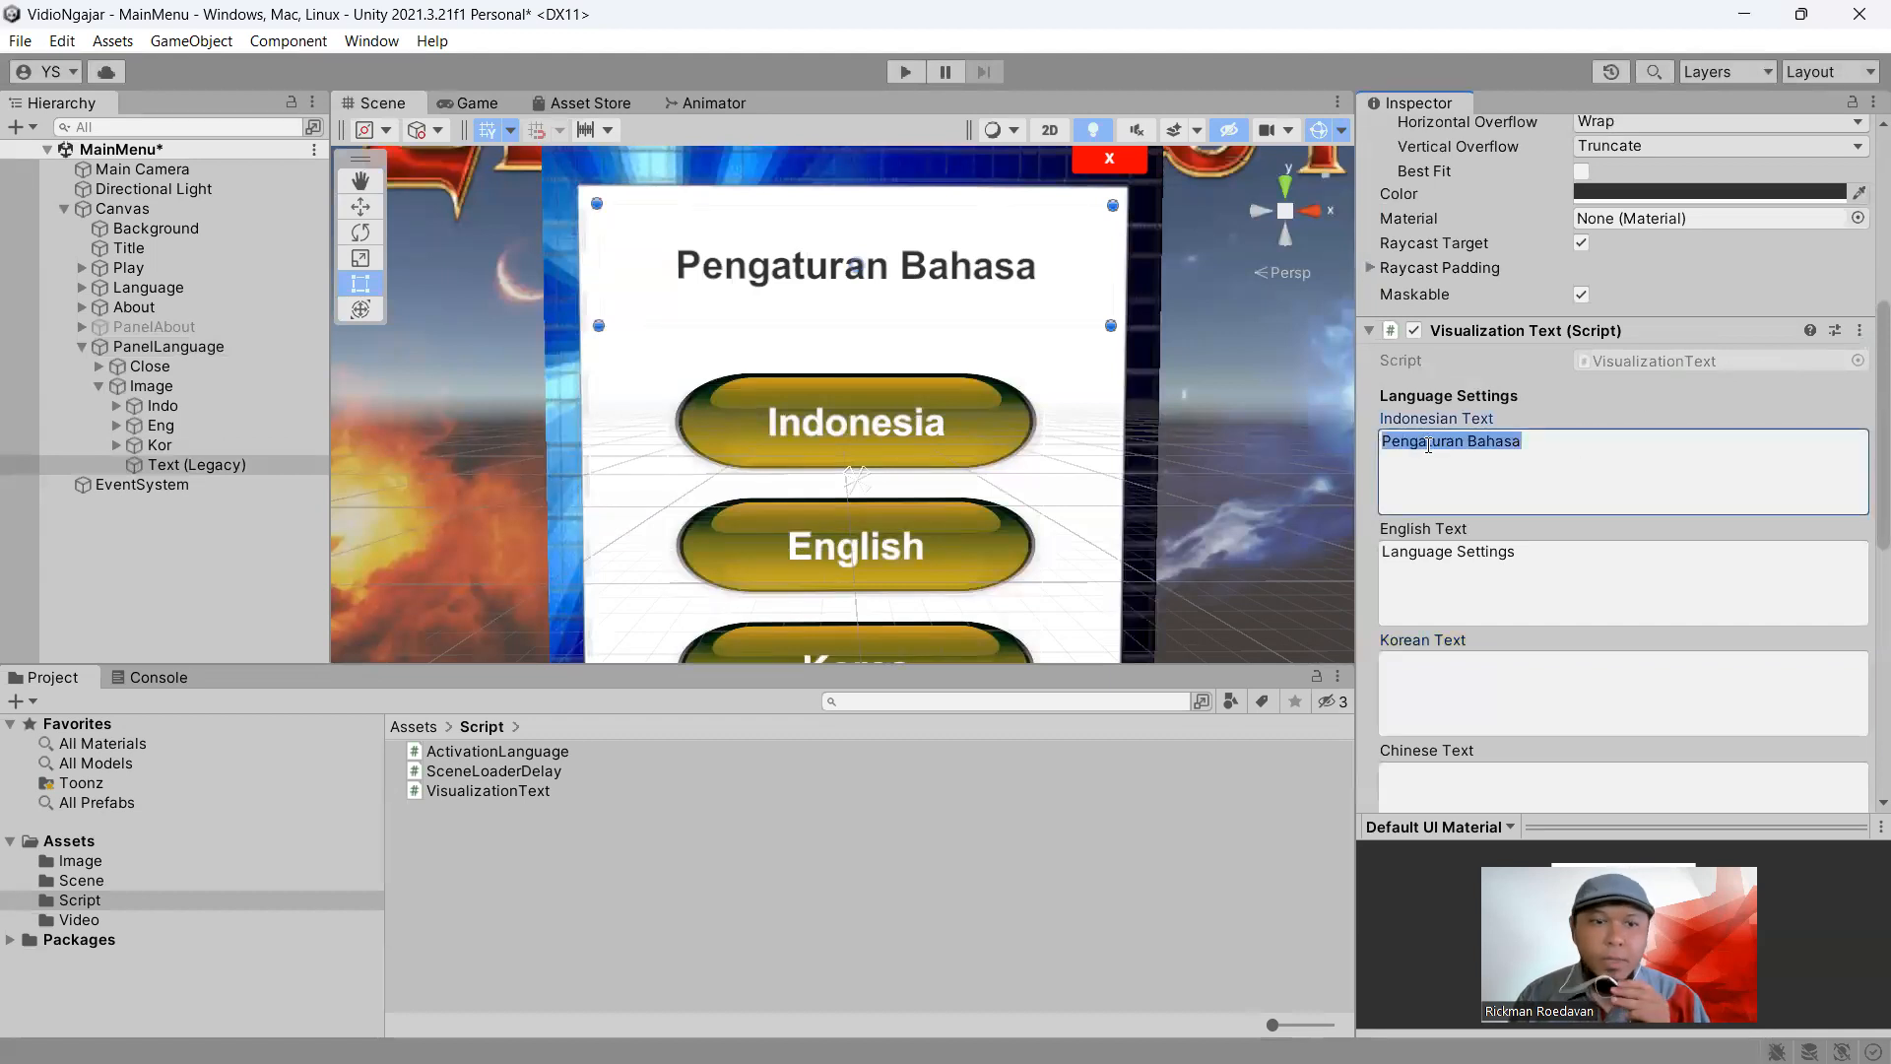
{"action": "right_click", "coordinate": [1428, 445]}
{"action": "left_click", "coordinate": [1486, 487]}
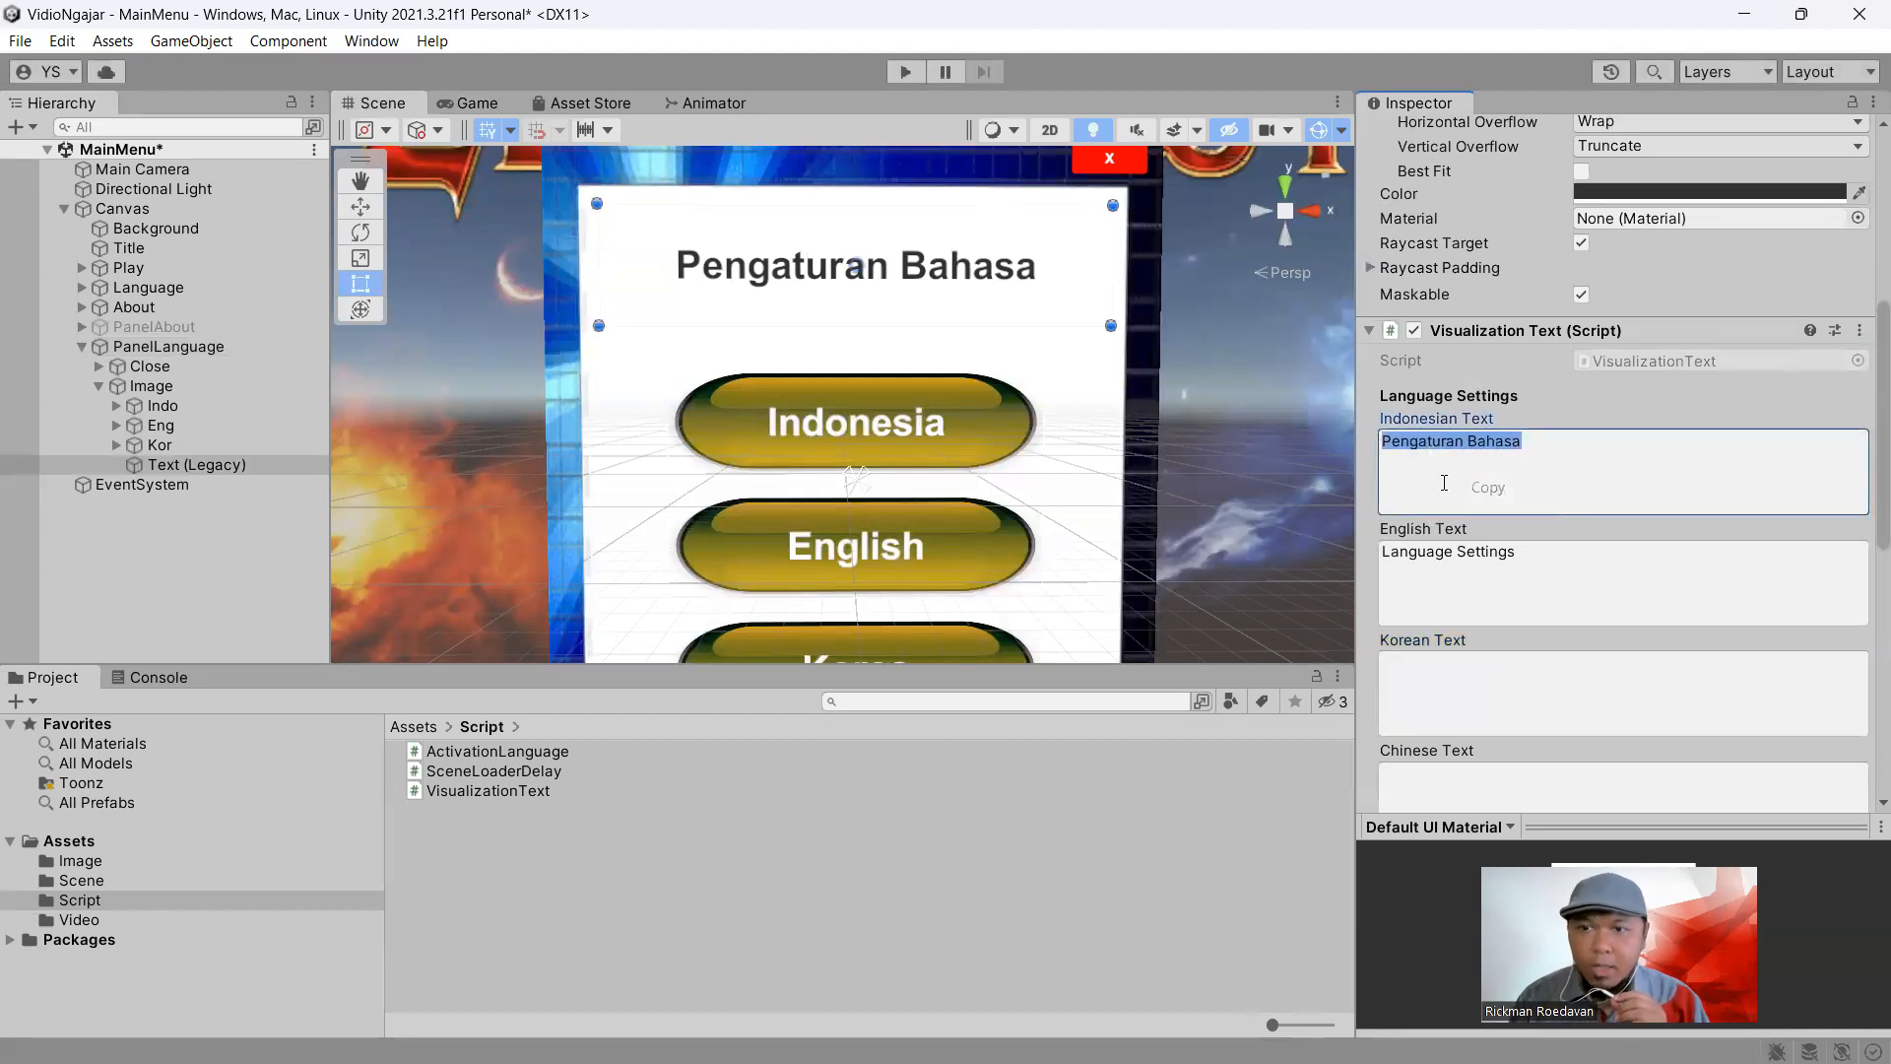
{"action": "left_click", "coordinate": [1141, 1032]}
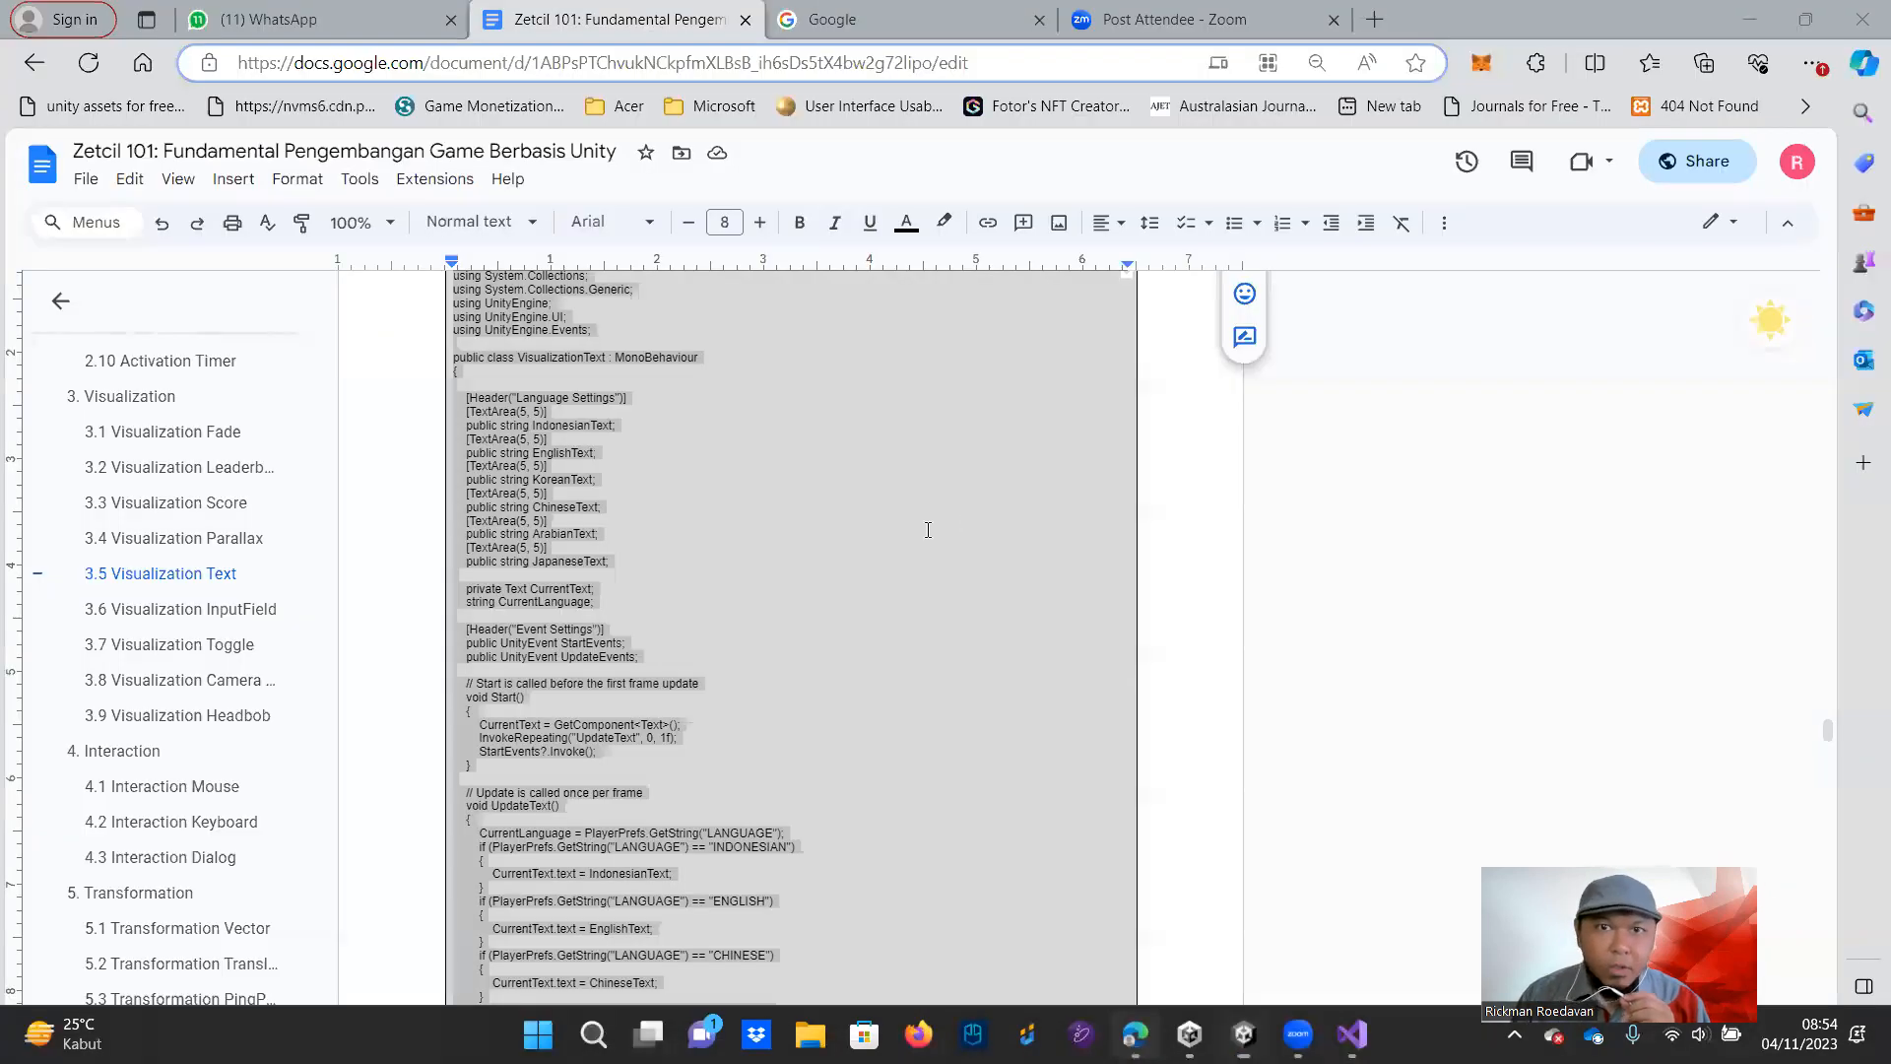
{"action": "left_click", "coordinate": [798, 20]}
{"action": "left_click", "coordinate": [784, 55]}
{"action": "type", "text": "t"}
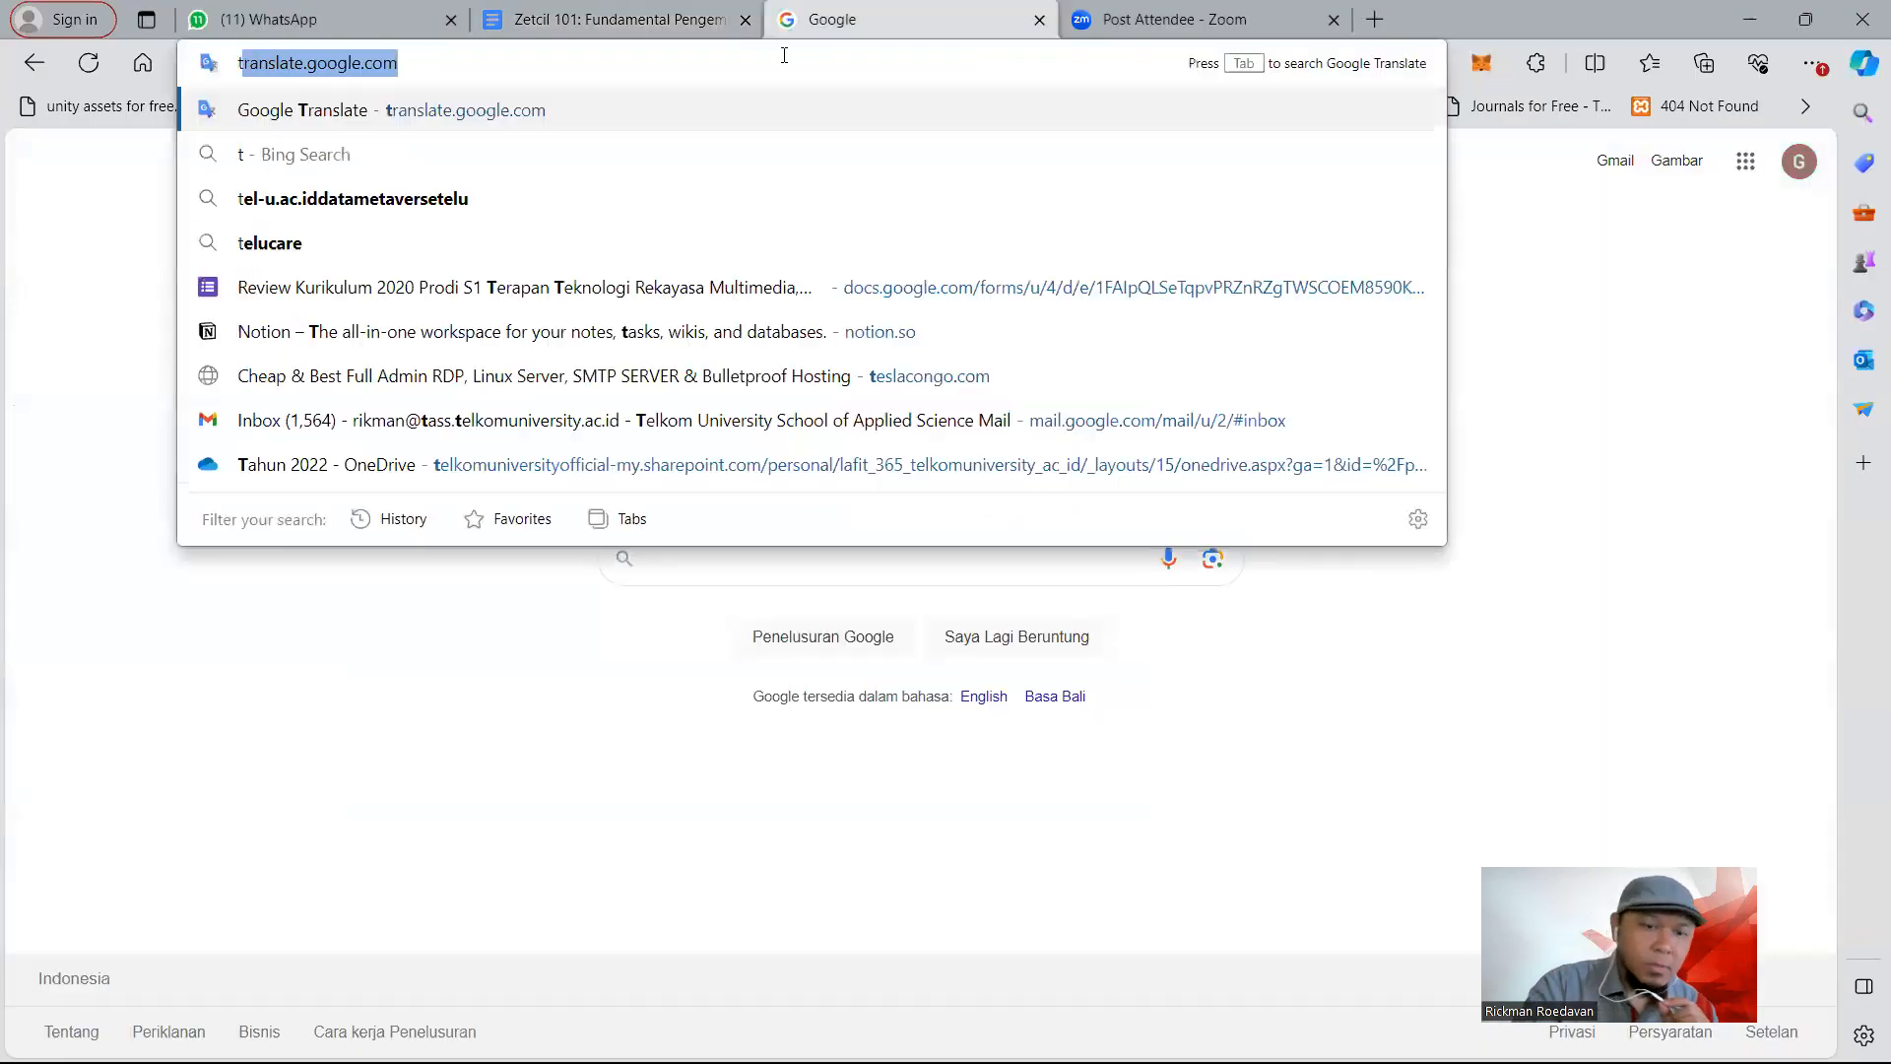
{"action": "type", "text": "r"}
{"action": "key", "text": "Return"}
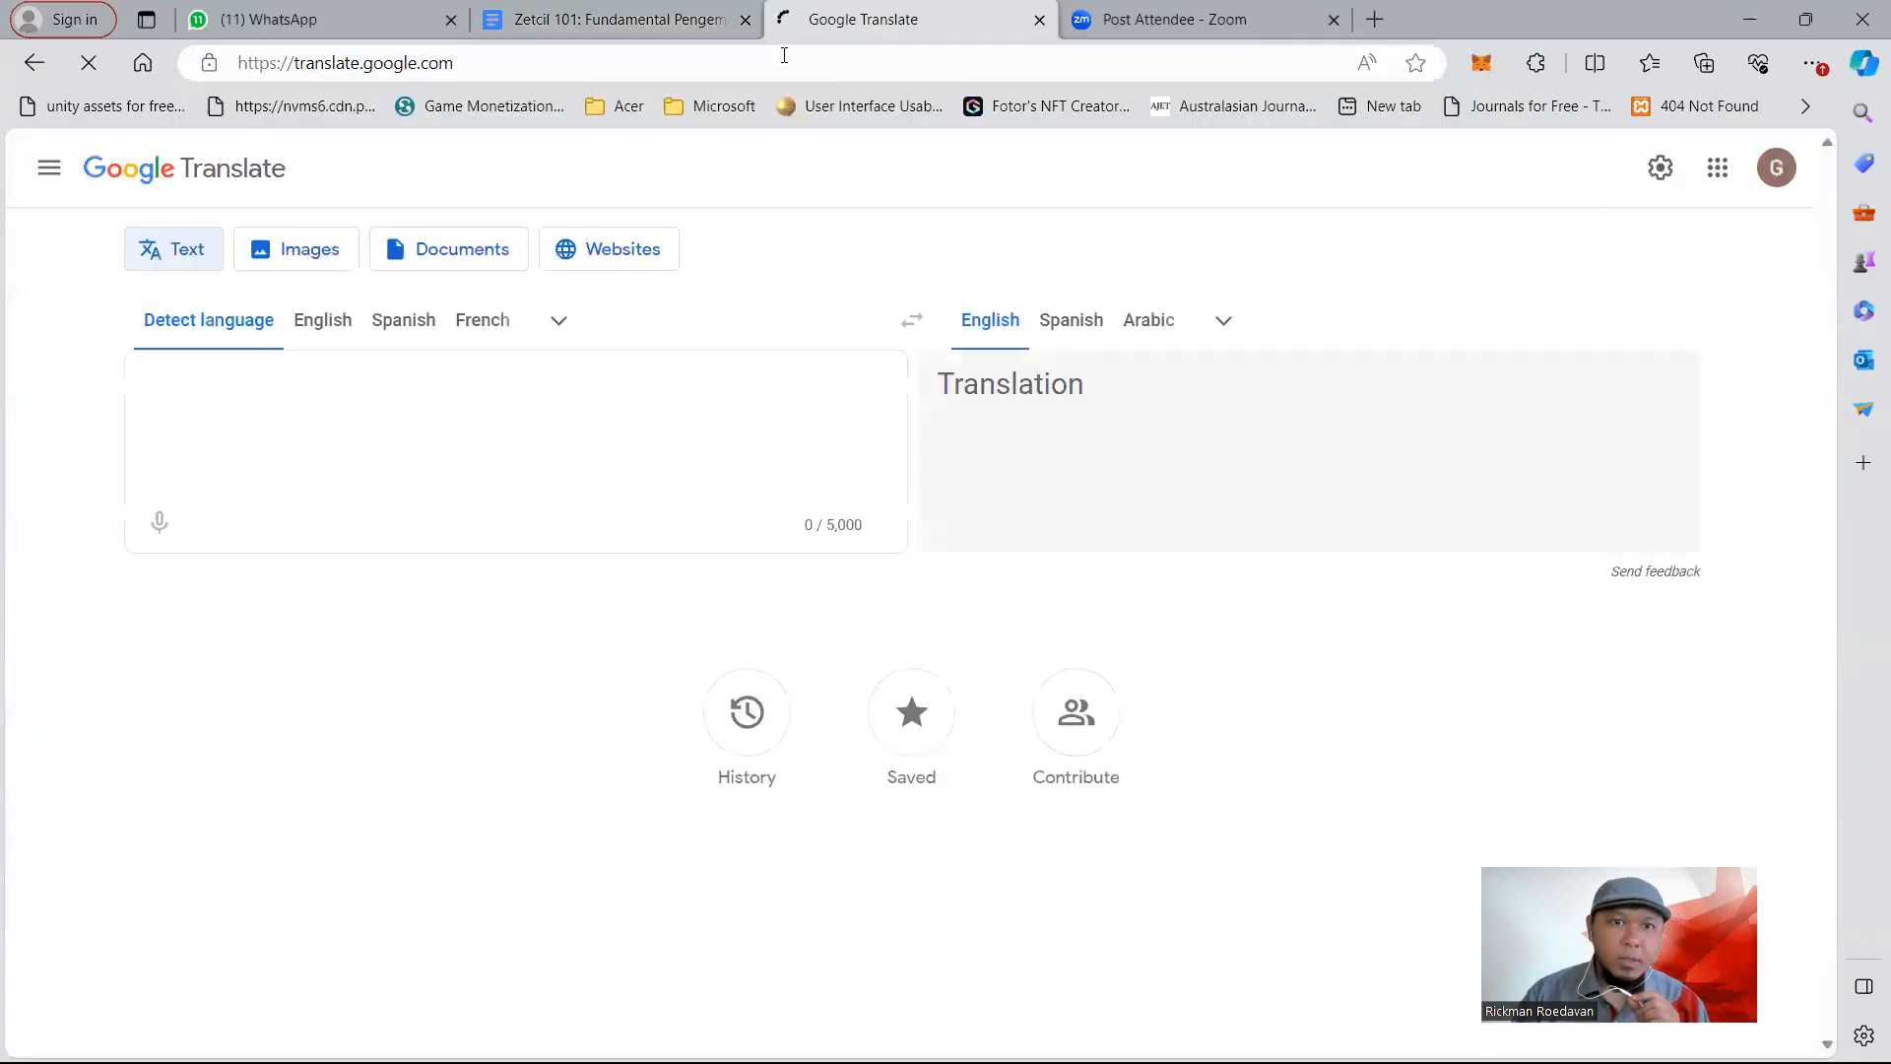
Paste "Pengaturan Bahasa" as the source text and translate it into Korean
{"action": "right_click", "coordinate": [459, 423]}
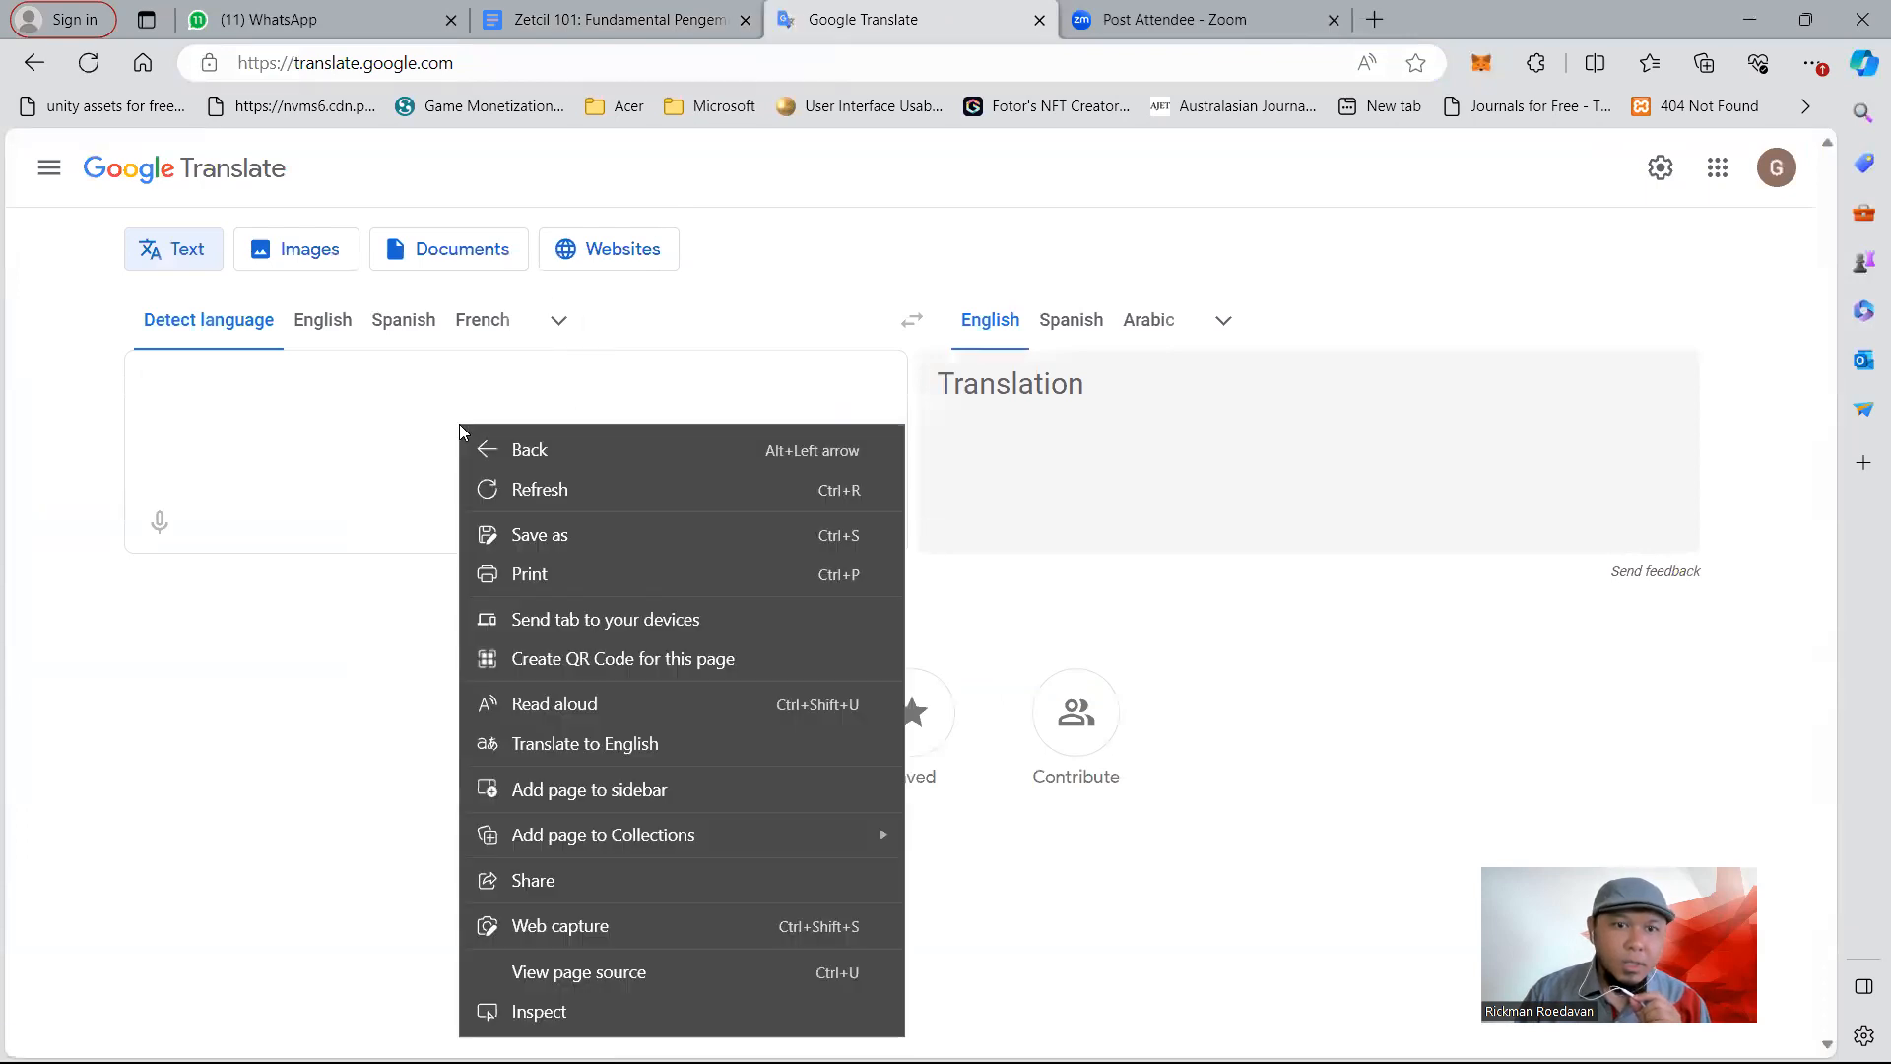
{"action": "left_click", "coordinate": [389, 396]}
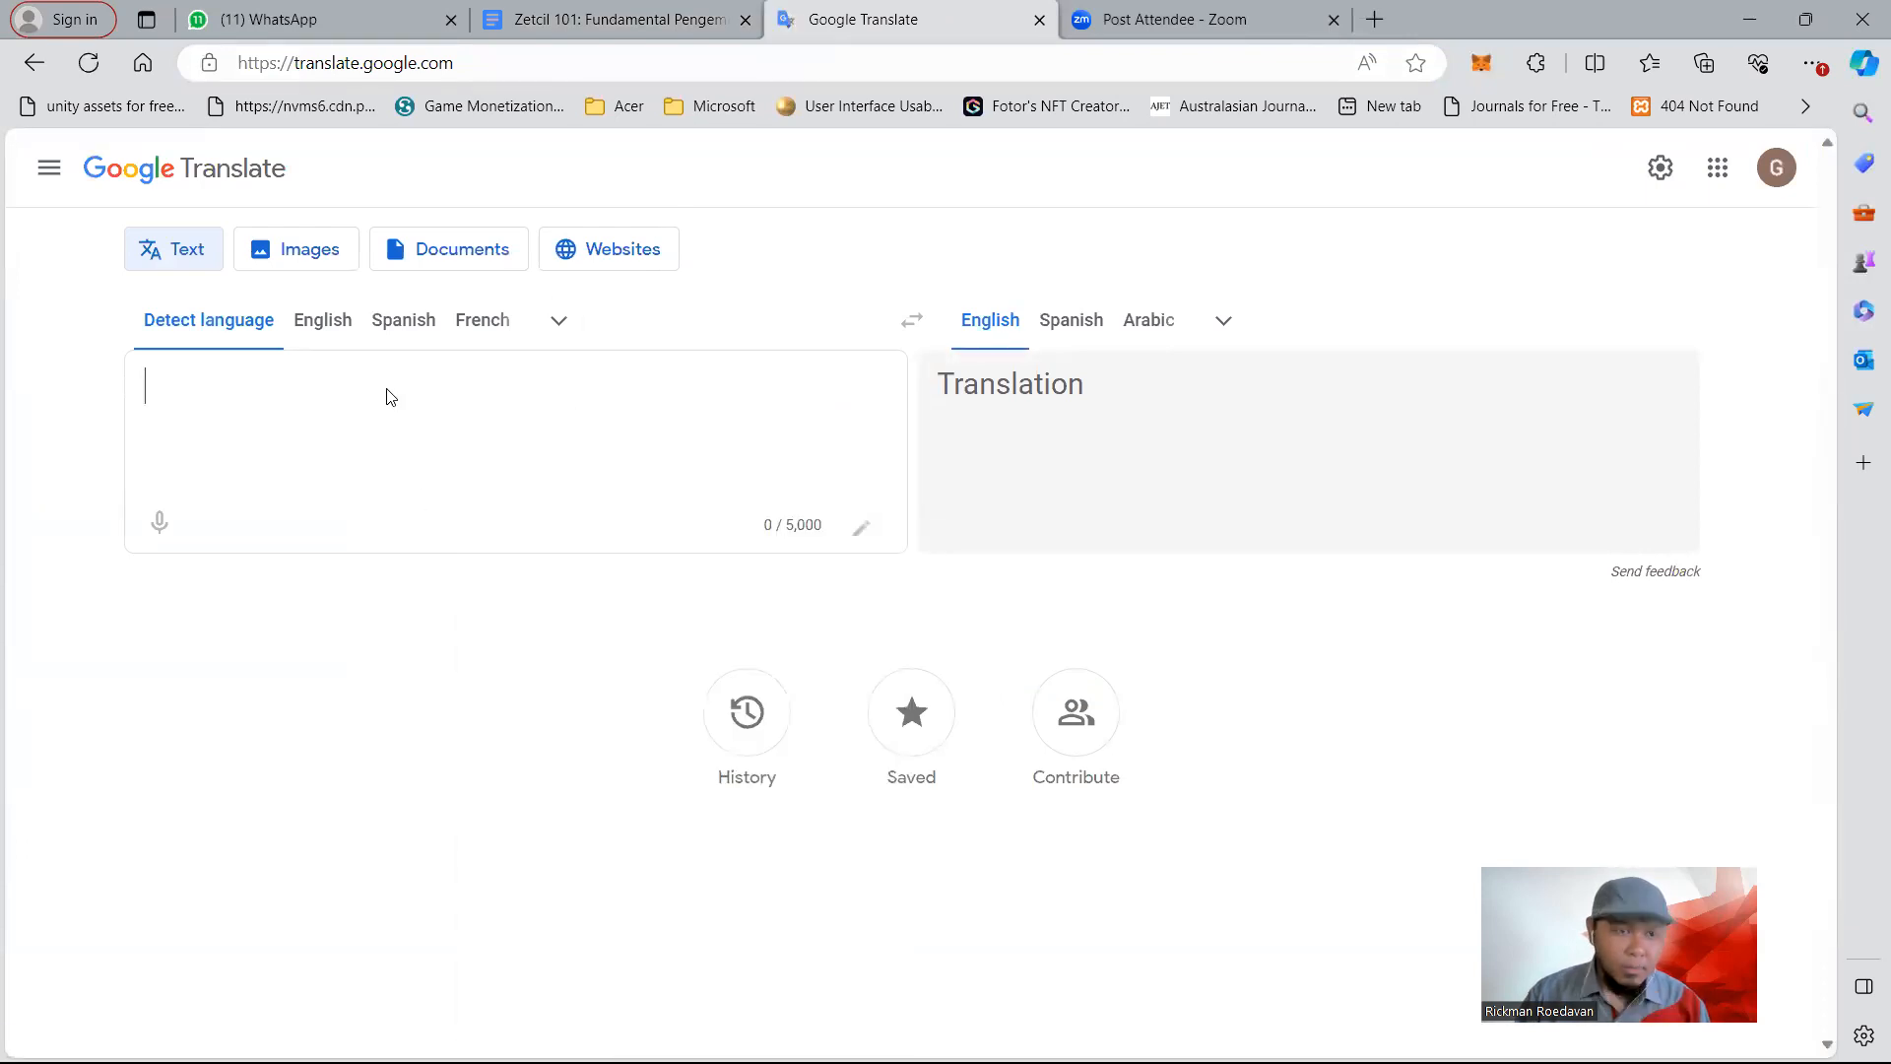
{"action": "key", "text": "ctrl+v"}
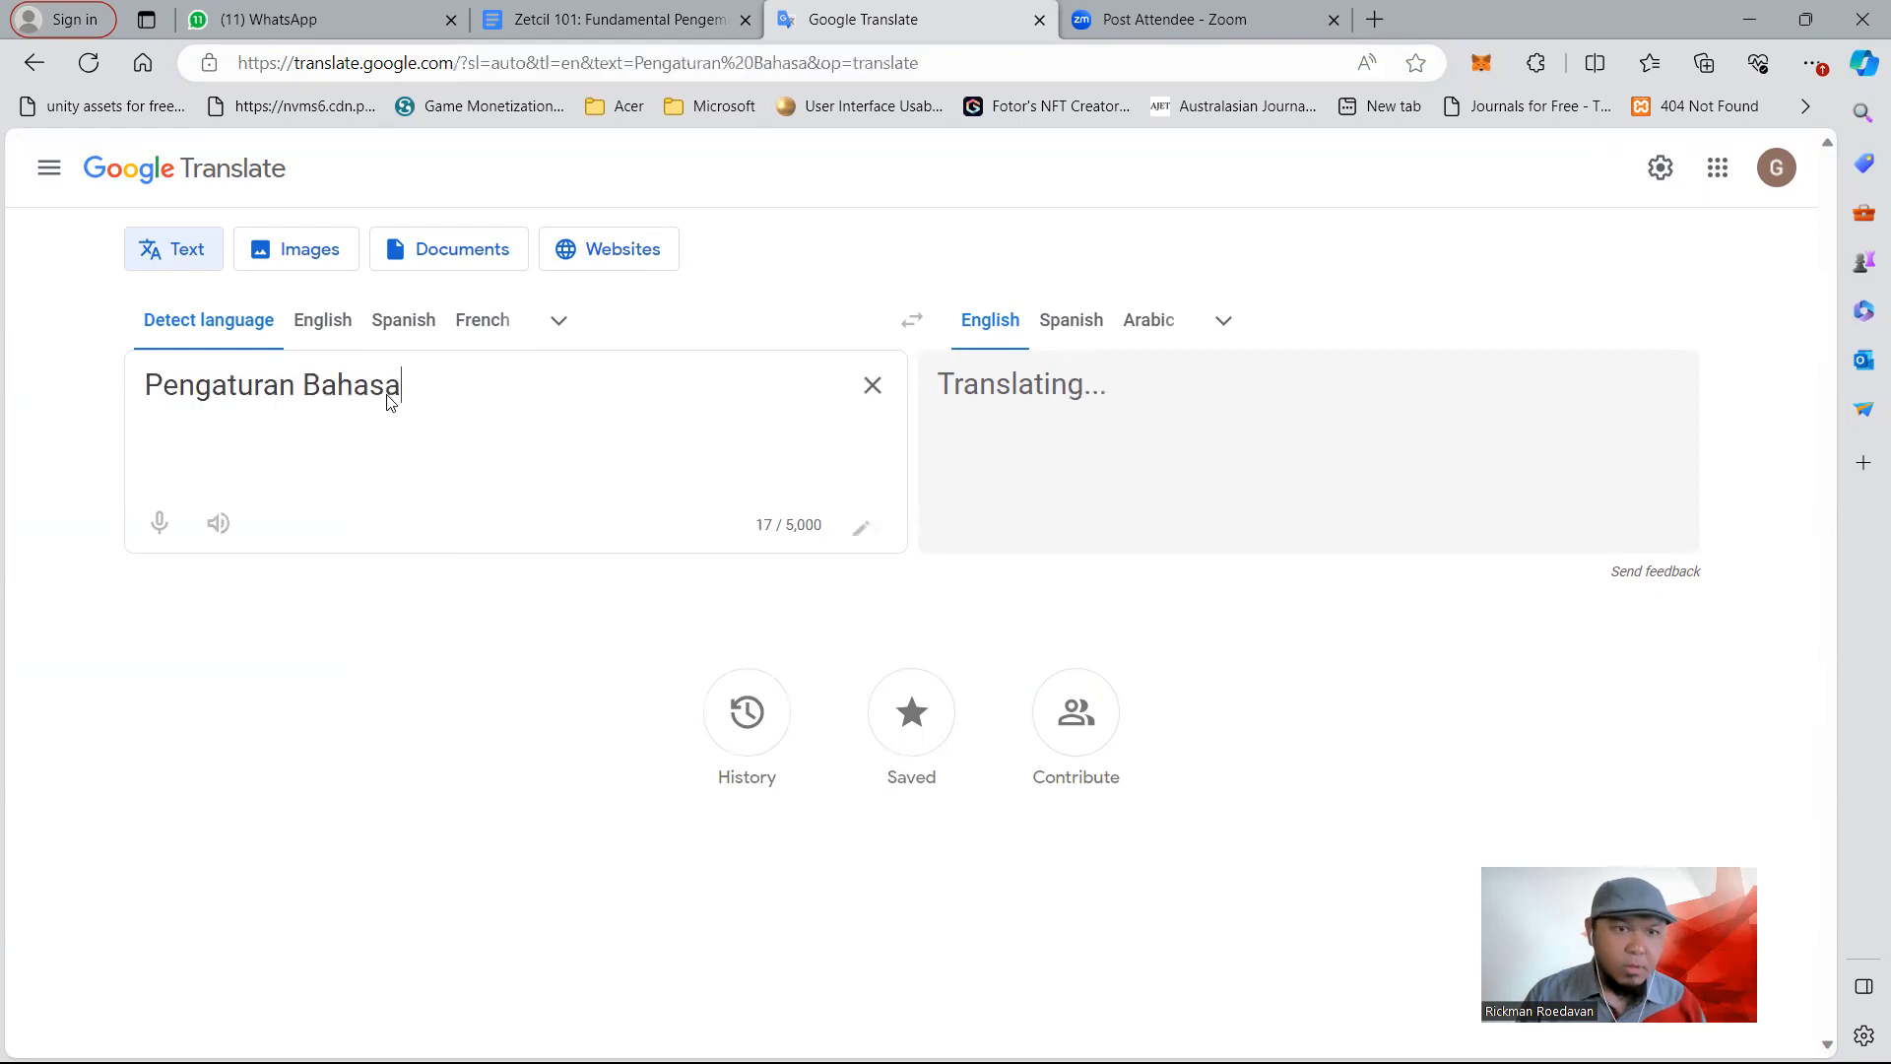
{"action": "left_click", "coordinate": [1224, 320]}
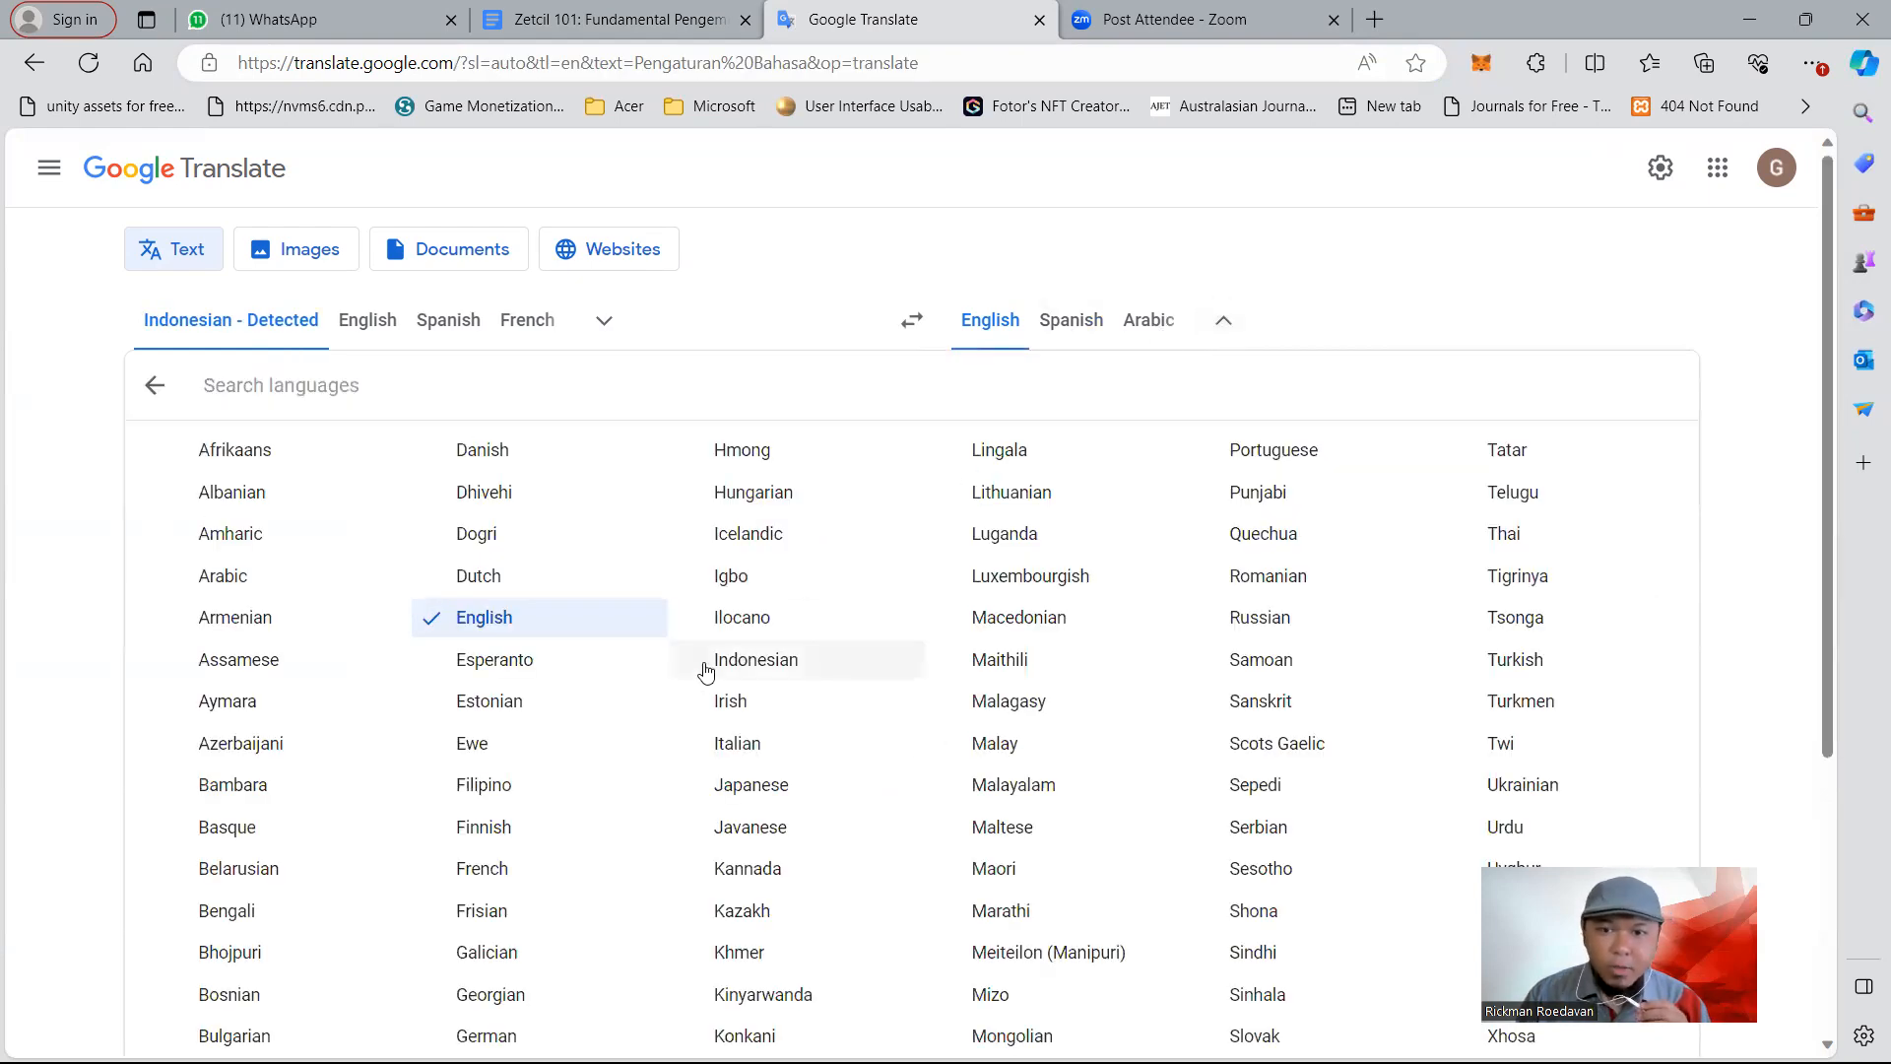
{"action": "scroll", "coordinate": [713, 692], "scroll_direction": "down", "scroll_amount": 2}
{"action": "scroll", "coordinate": [749, 726], "scroll_direction": "up", "scroll_amount": 1}
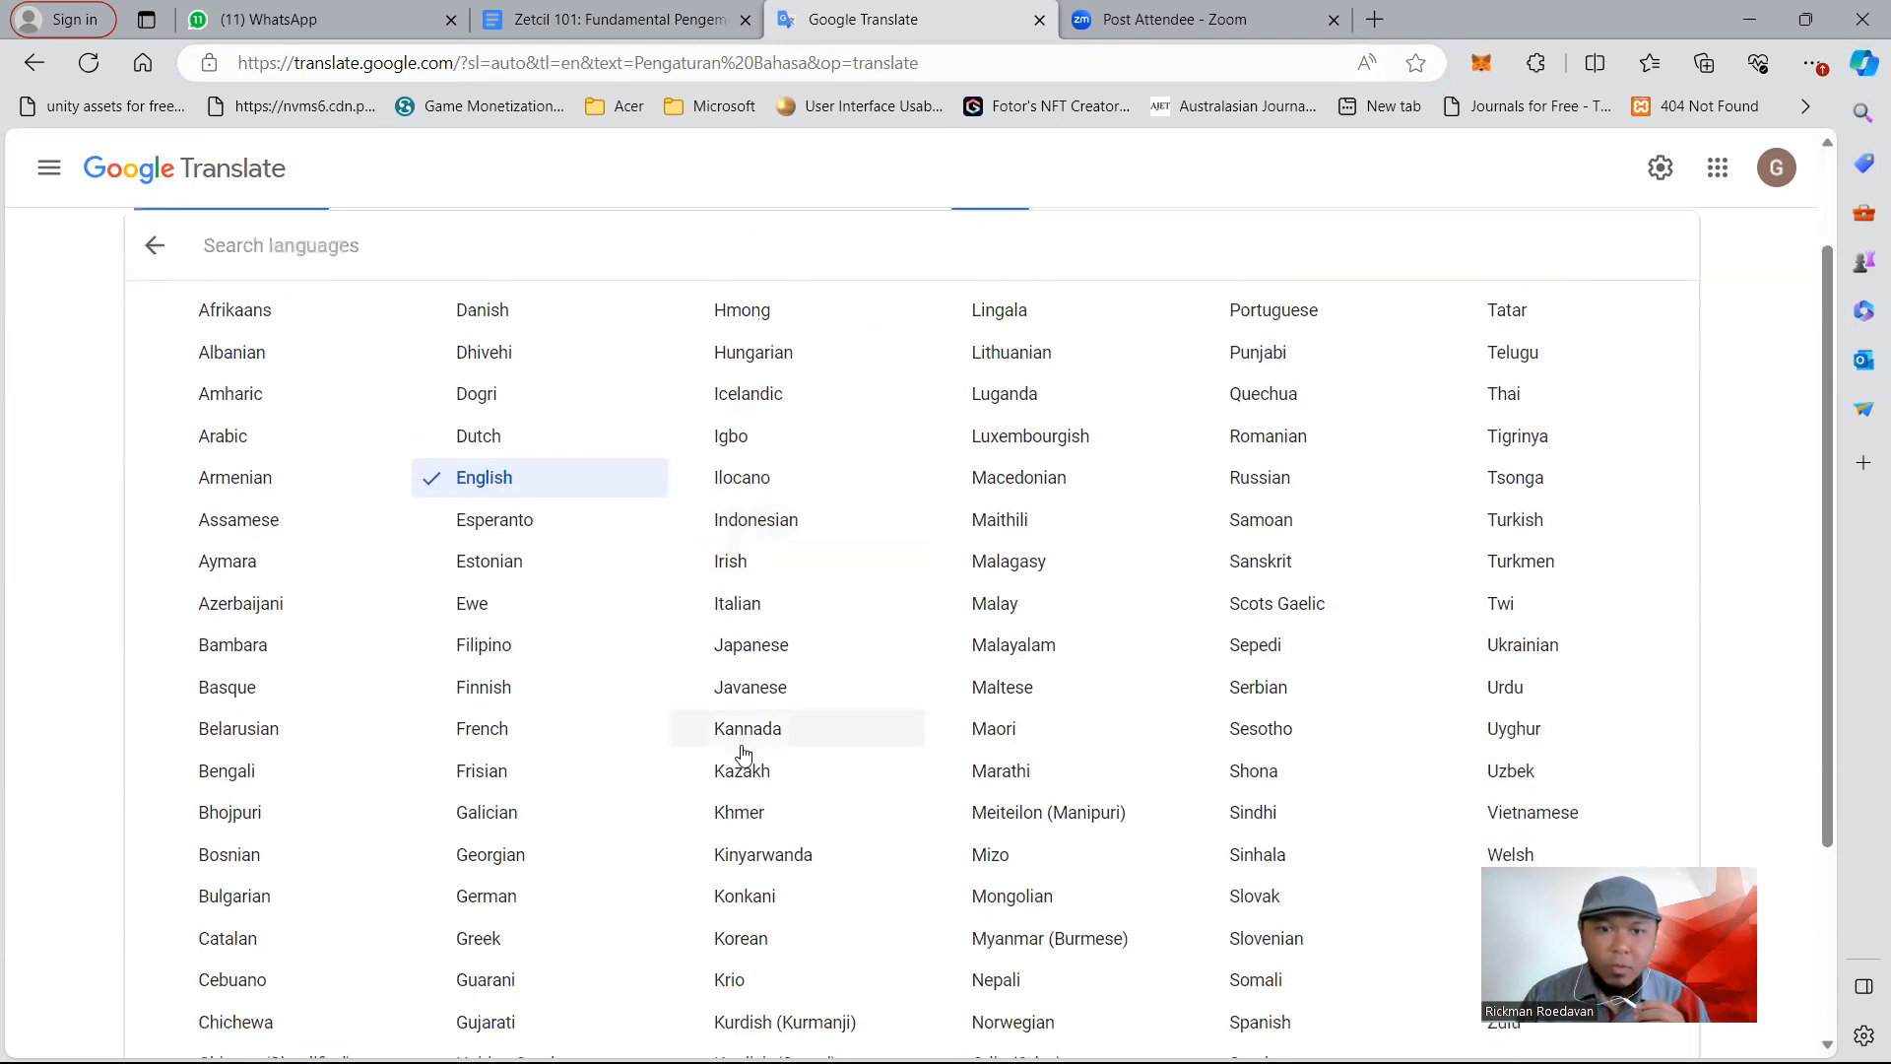
{"action": "scroll", "coordinate": [739, 759], "scroll_direction": "down", "scroll_amount": 3}
{"action": "left_click", "coordinate": [759, 671]}
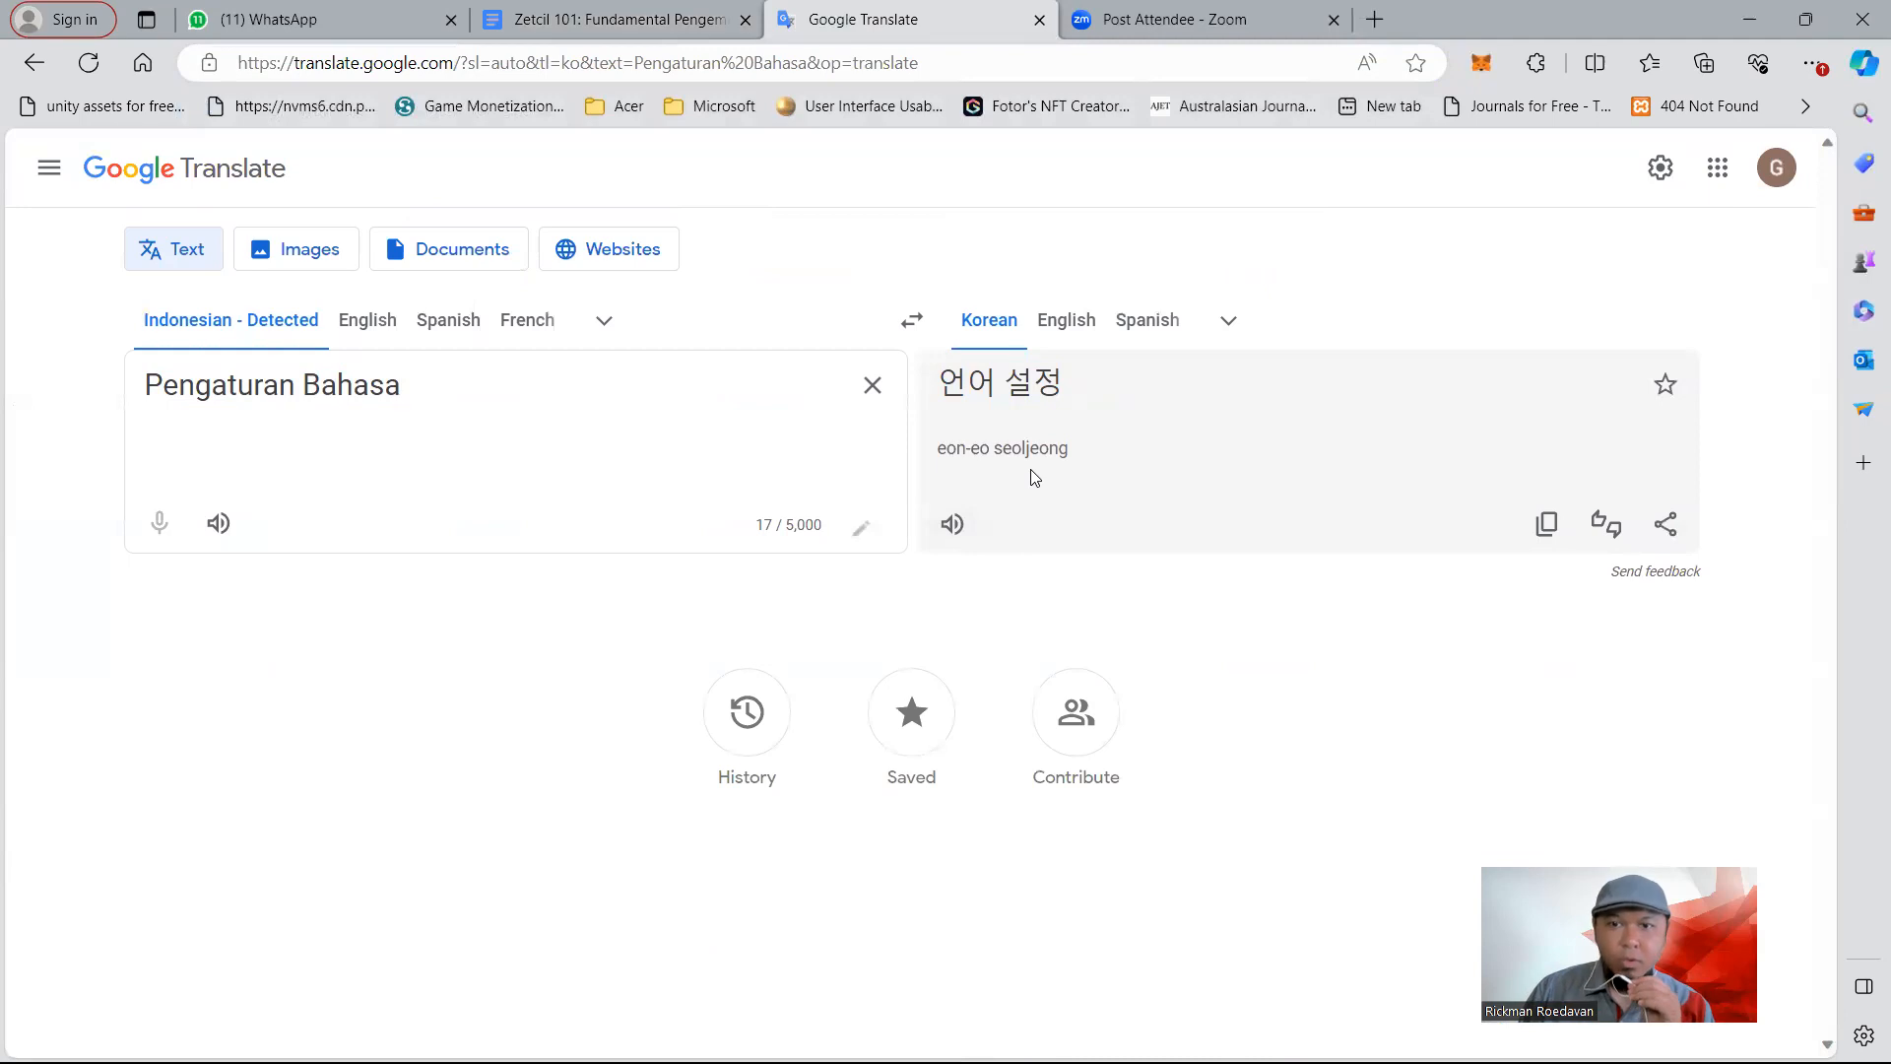
Copy the Korean translation "언어 설정", switch back to Unity and paste it as the heading's Korean Text
{"action": "triple_click", "coordinate": [1054, 394]}
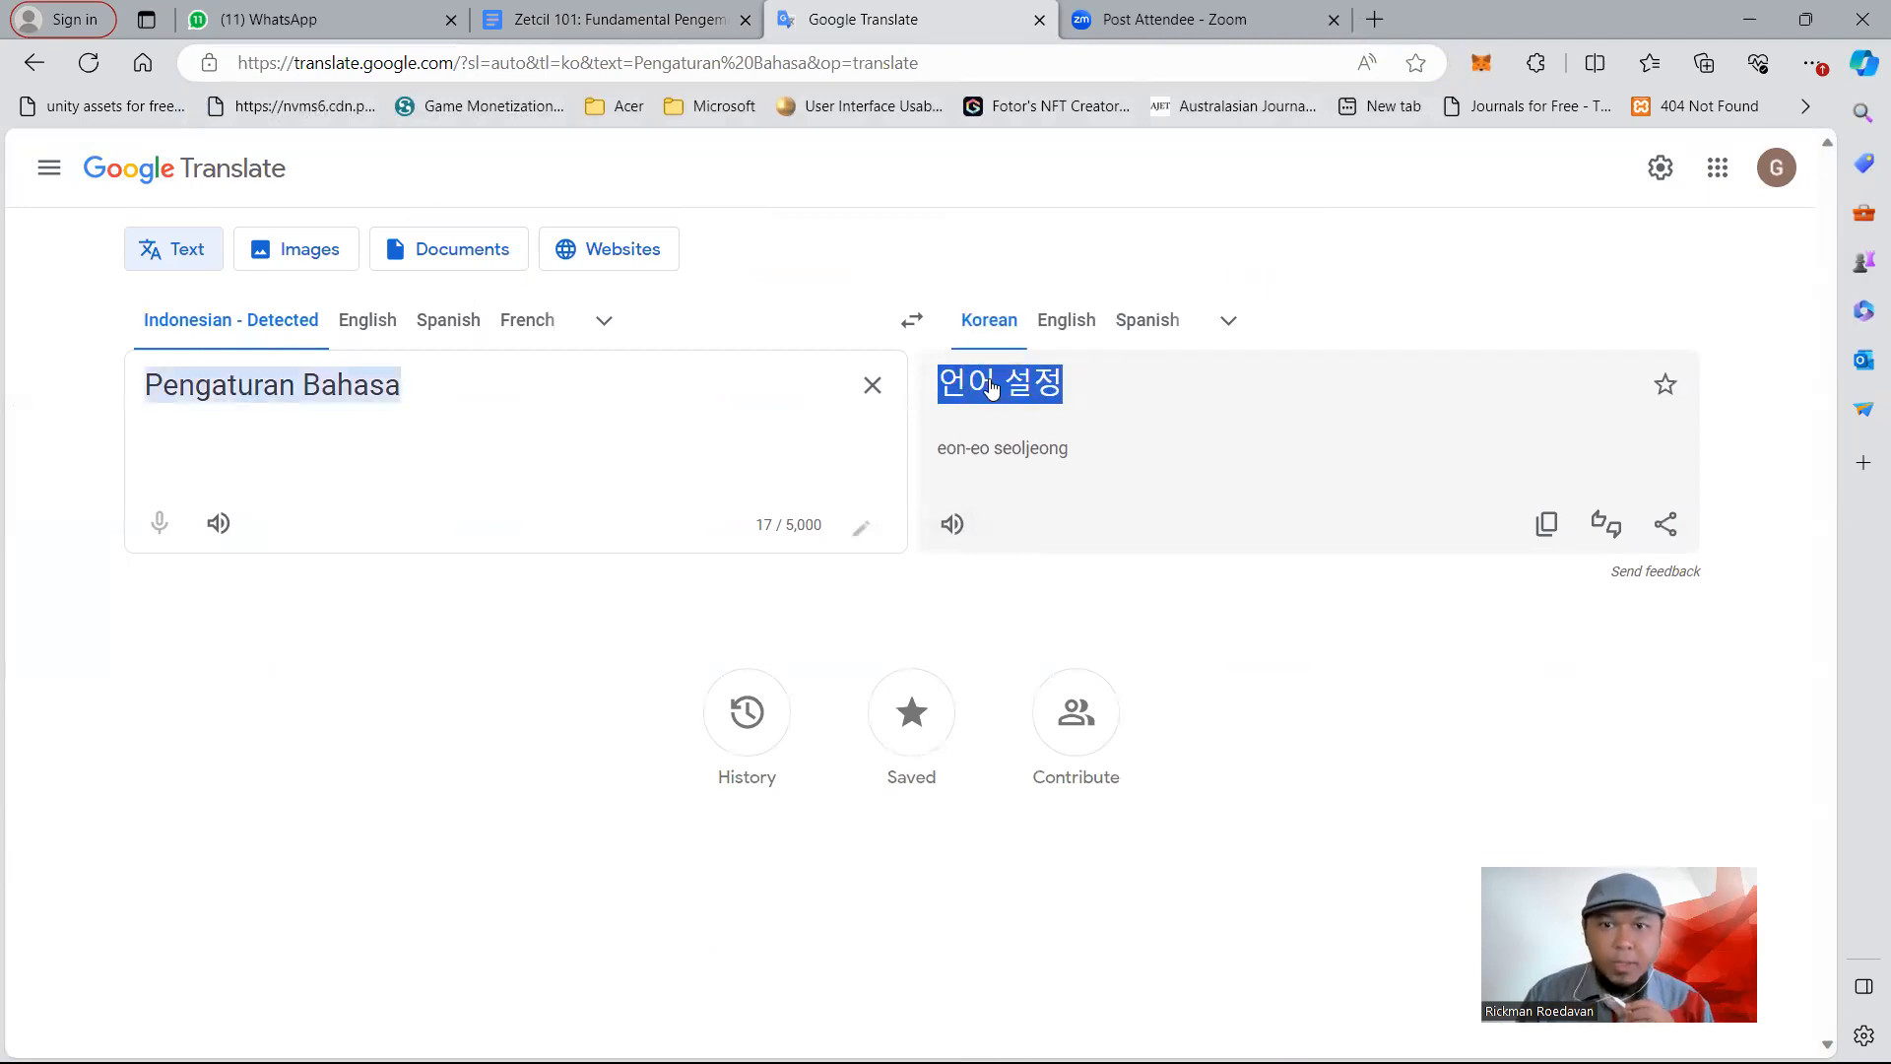
{"action": "right_click", "coordinate": [991, 382]}
{"action": "left_click", "coordinate": [1062, 406]}
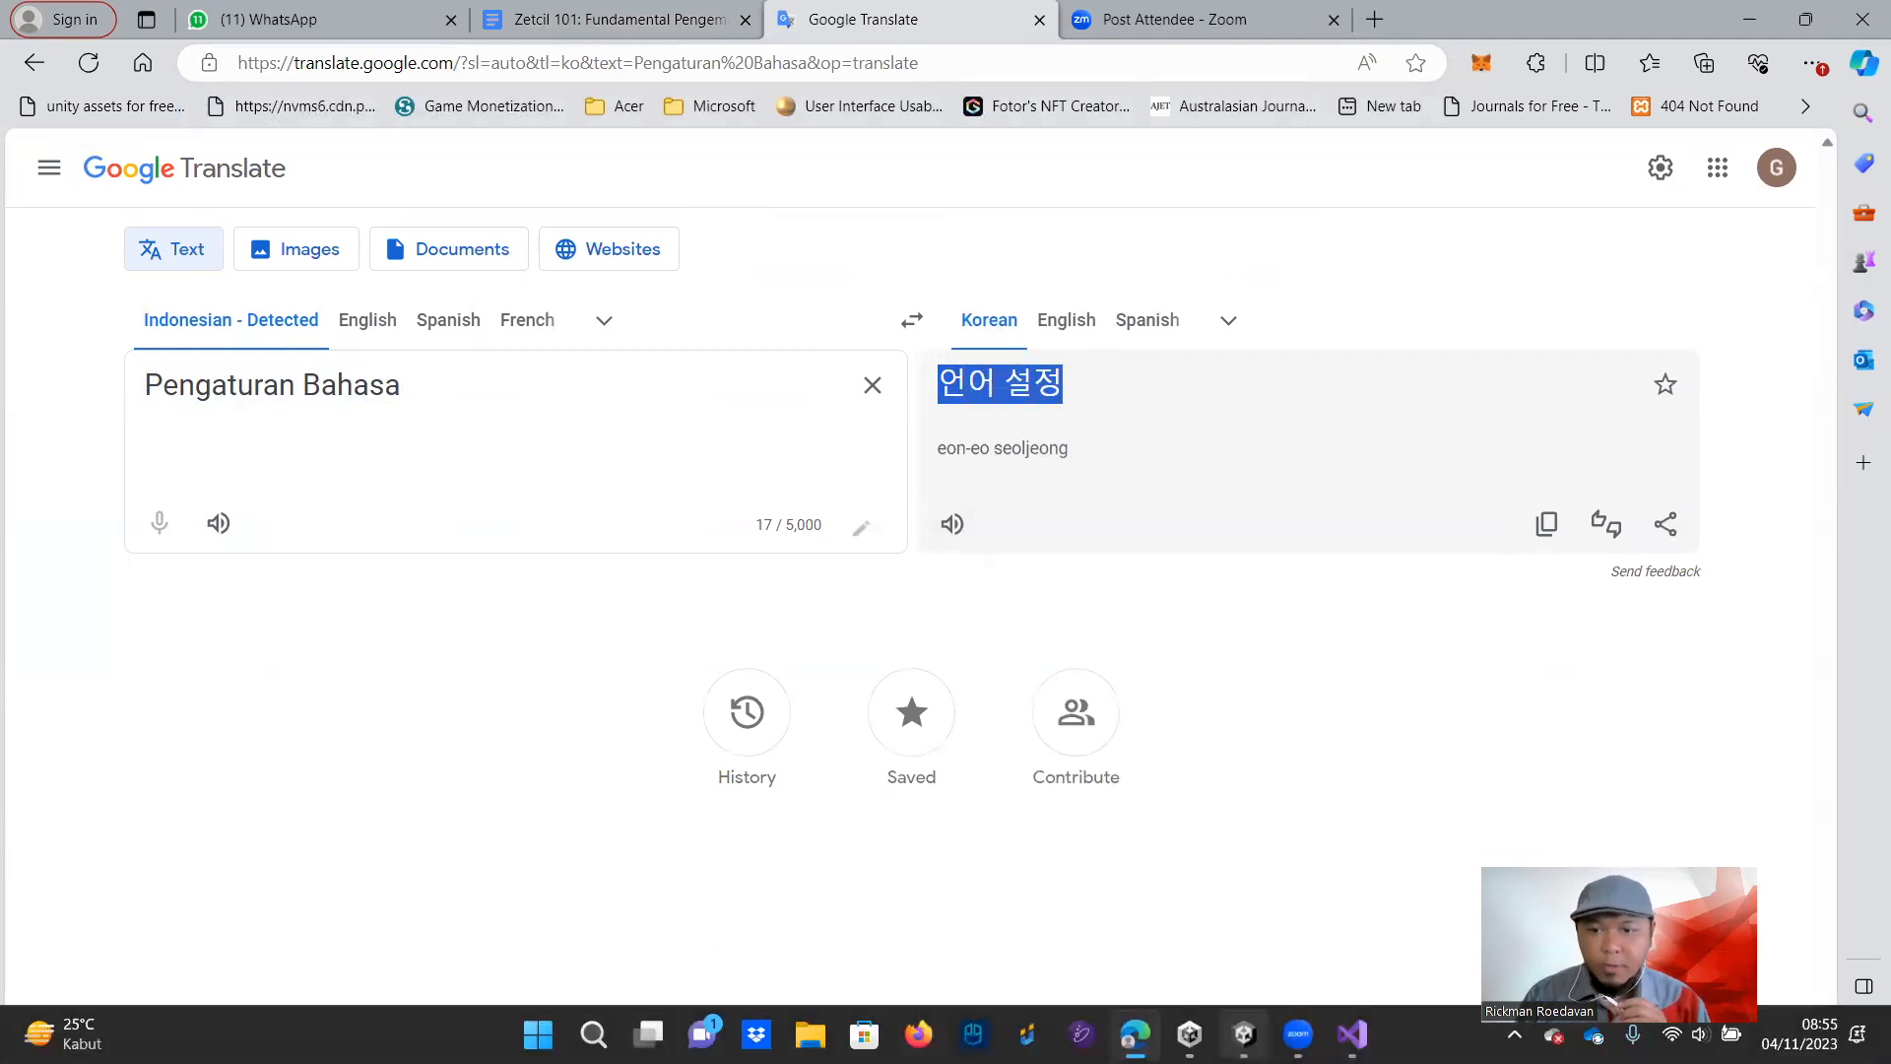
{"action": "mouse_move", "coordinate": [1352, 1034]}
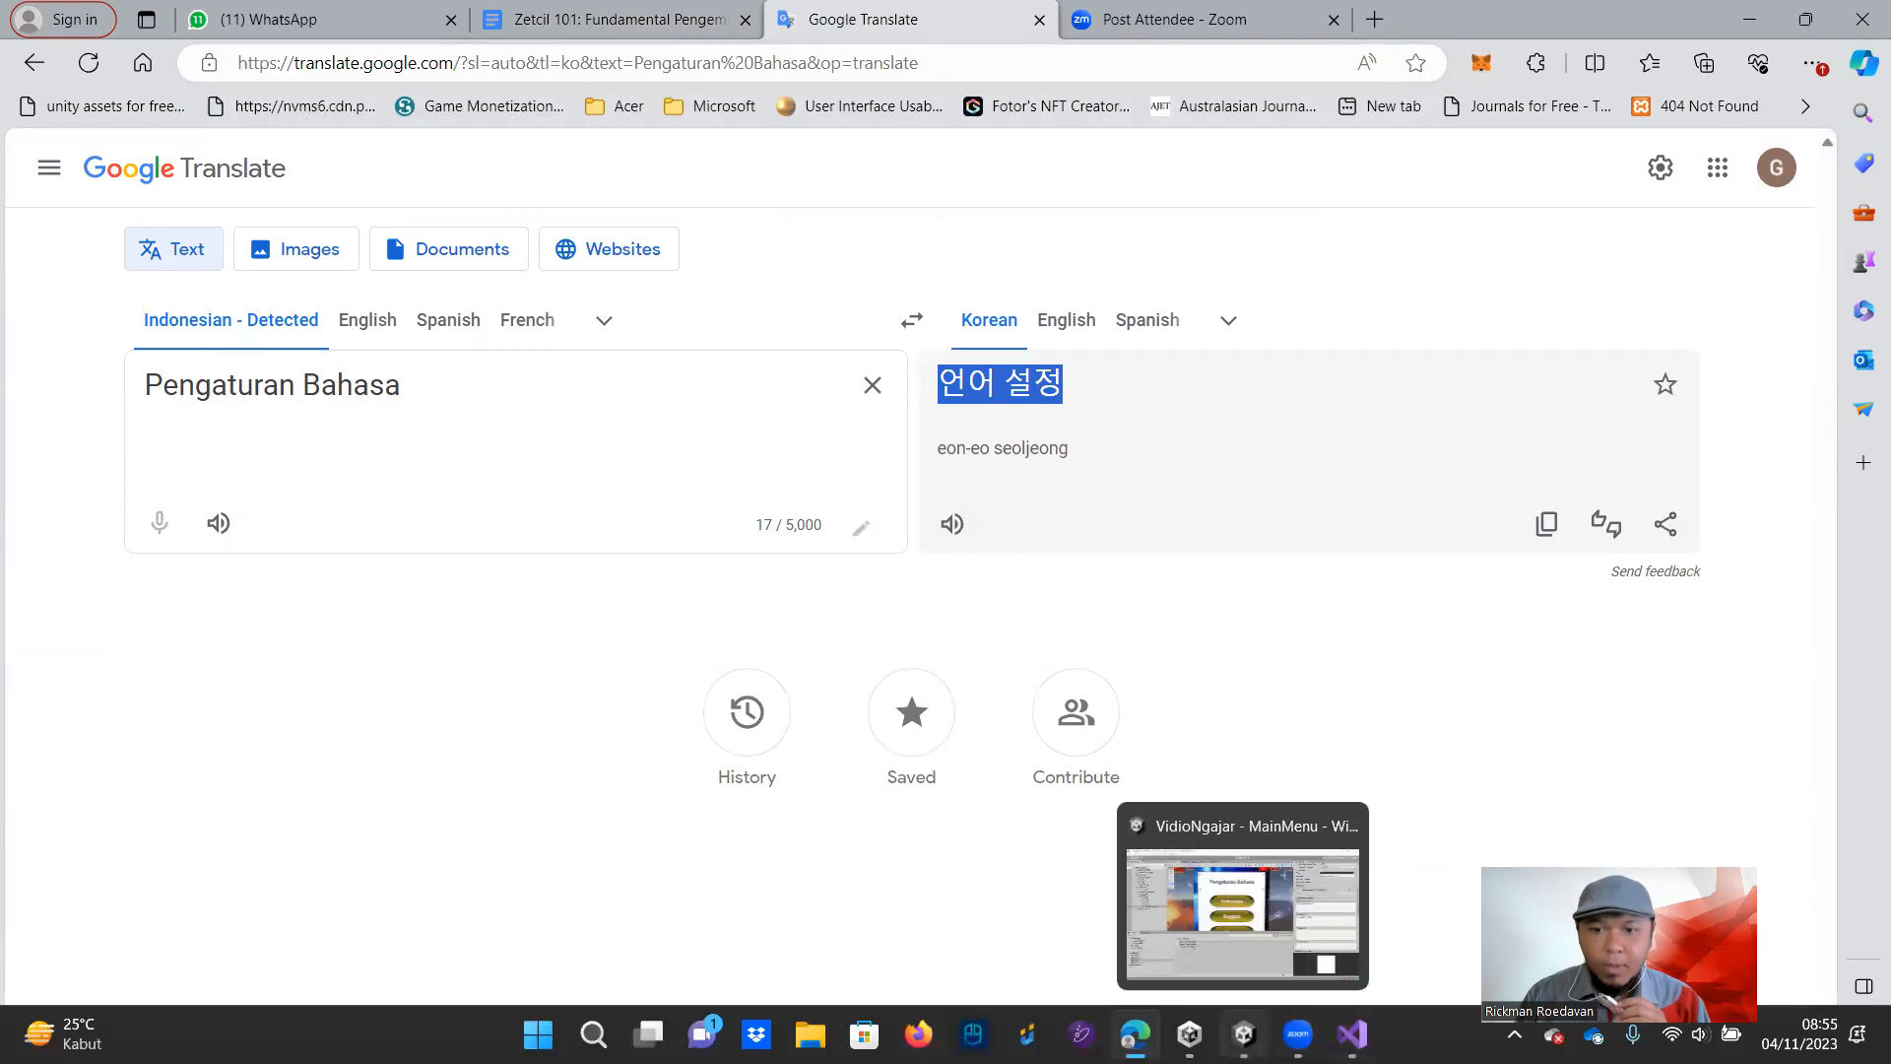
{"action": "left_click", "coordinate": [1243, 1034]}
{"action": "left_click", "coordinate": [1551, 697]}
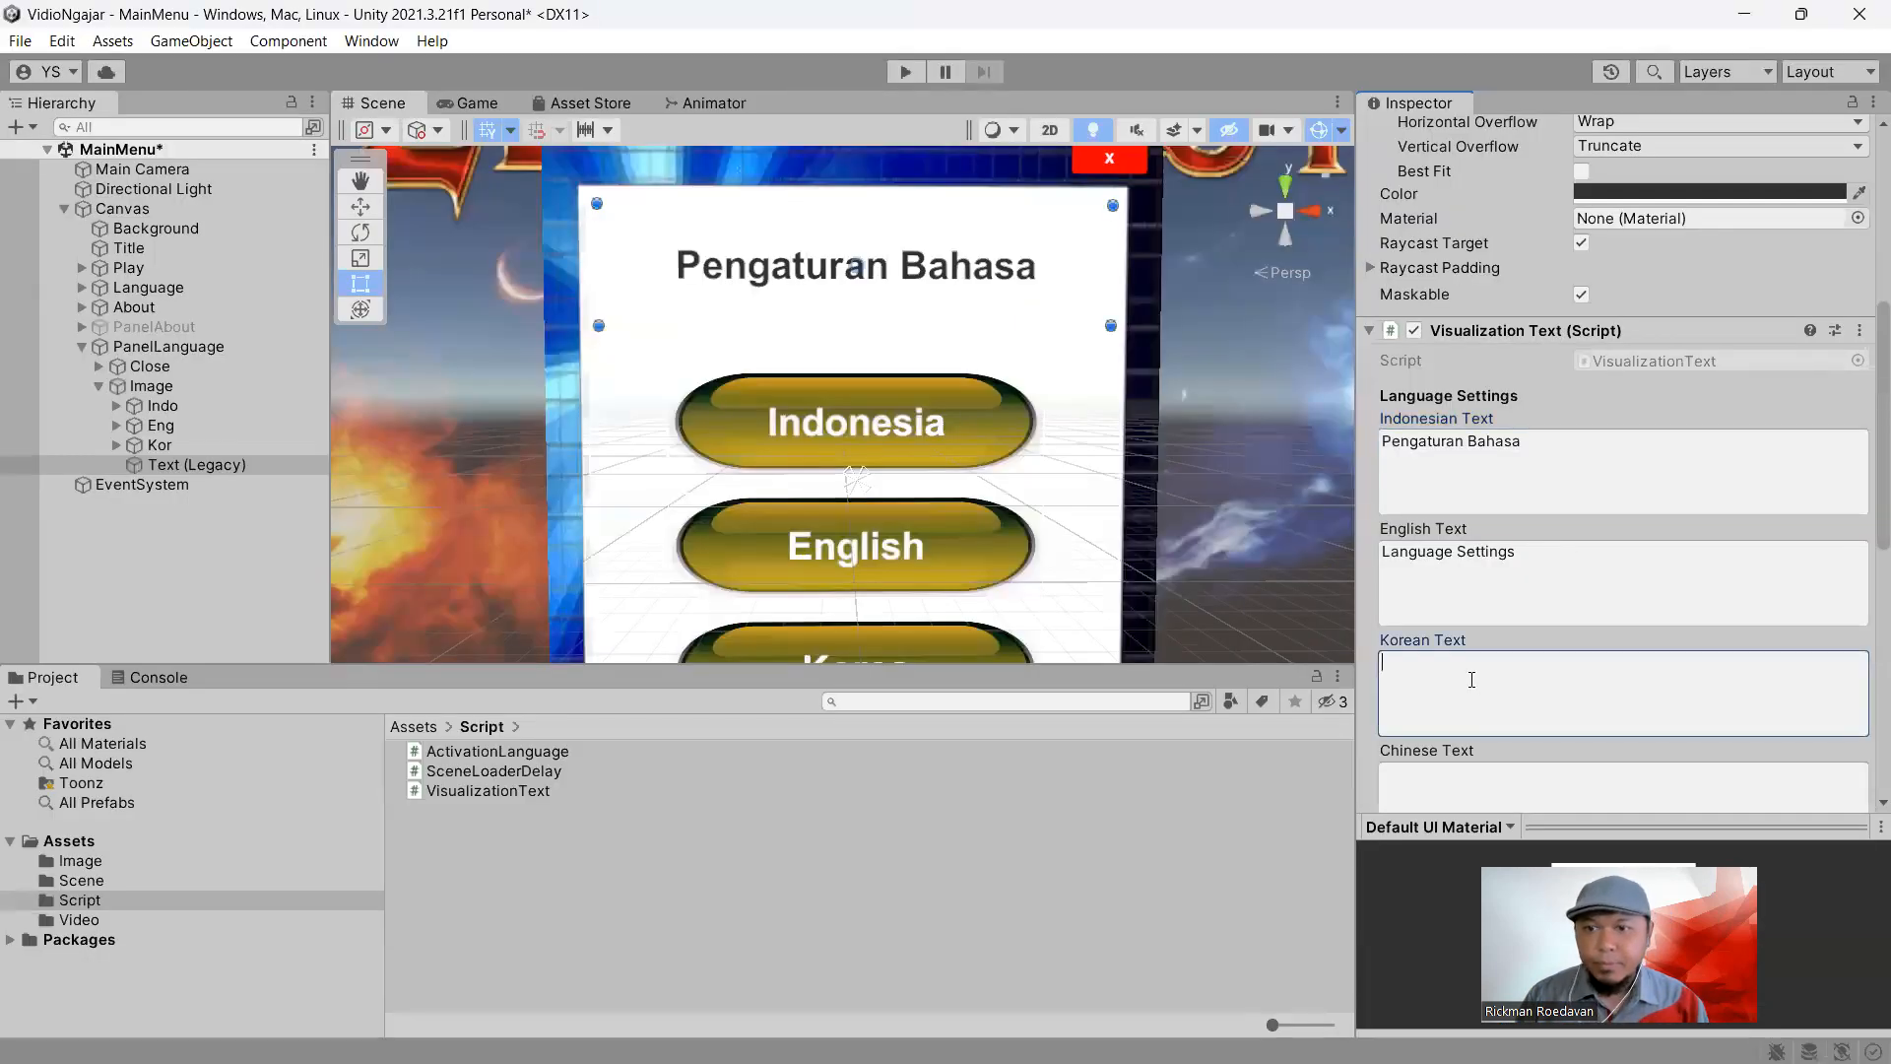
{"action": "right_click", "coordinate": [1503, 710]}
{"action": "left_click", "coordinate": [1531, 748]}
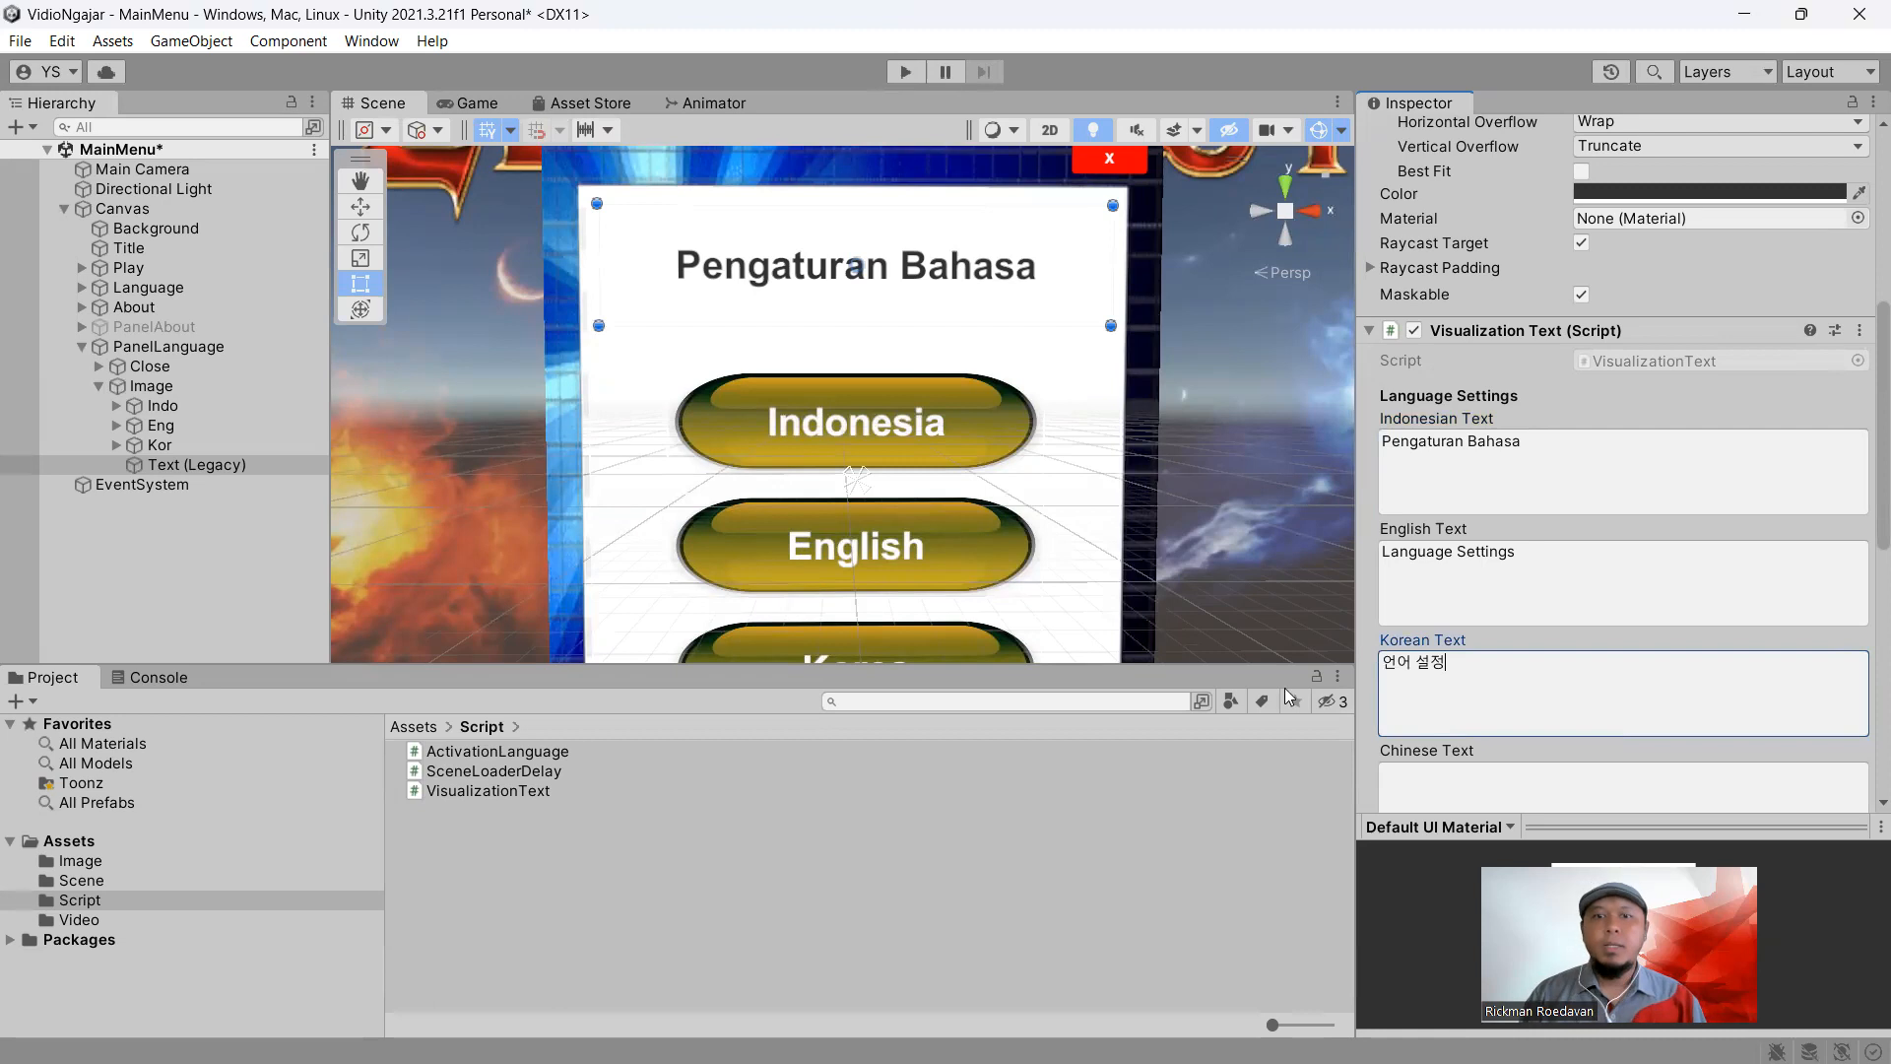
Select PanelLanguage and deactivate it so the popup starts hidden
{"action": "scroll", "coordinate": [1151, 450], "scroll_direction": "down", "scroll_amount": 5}
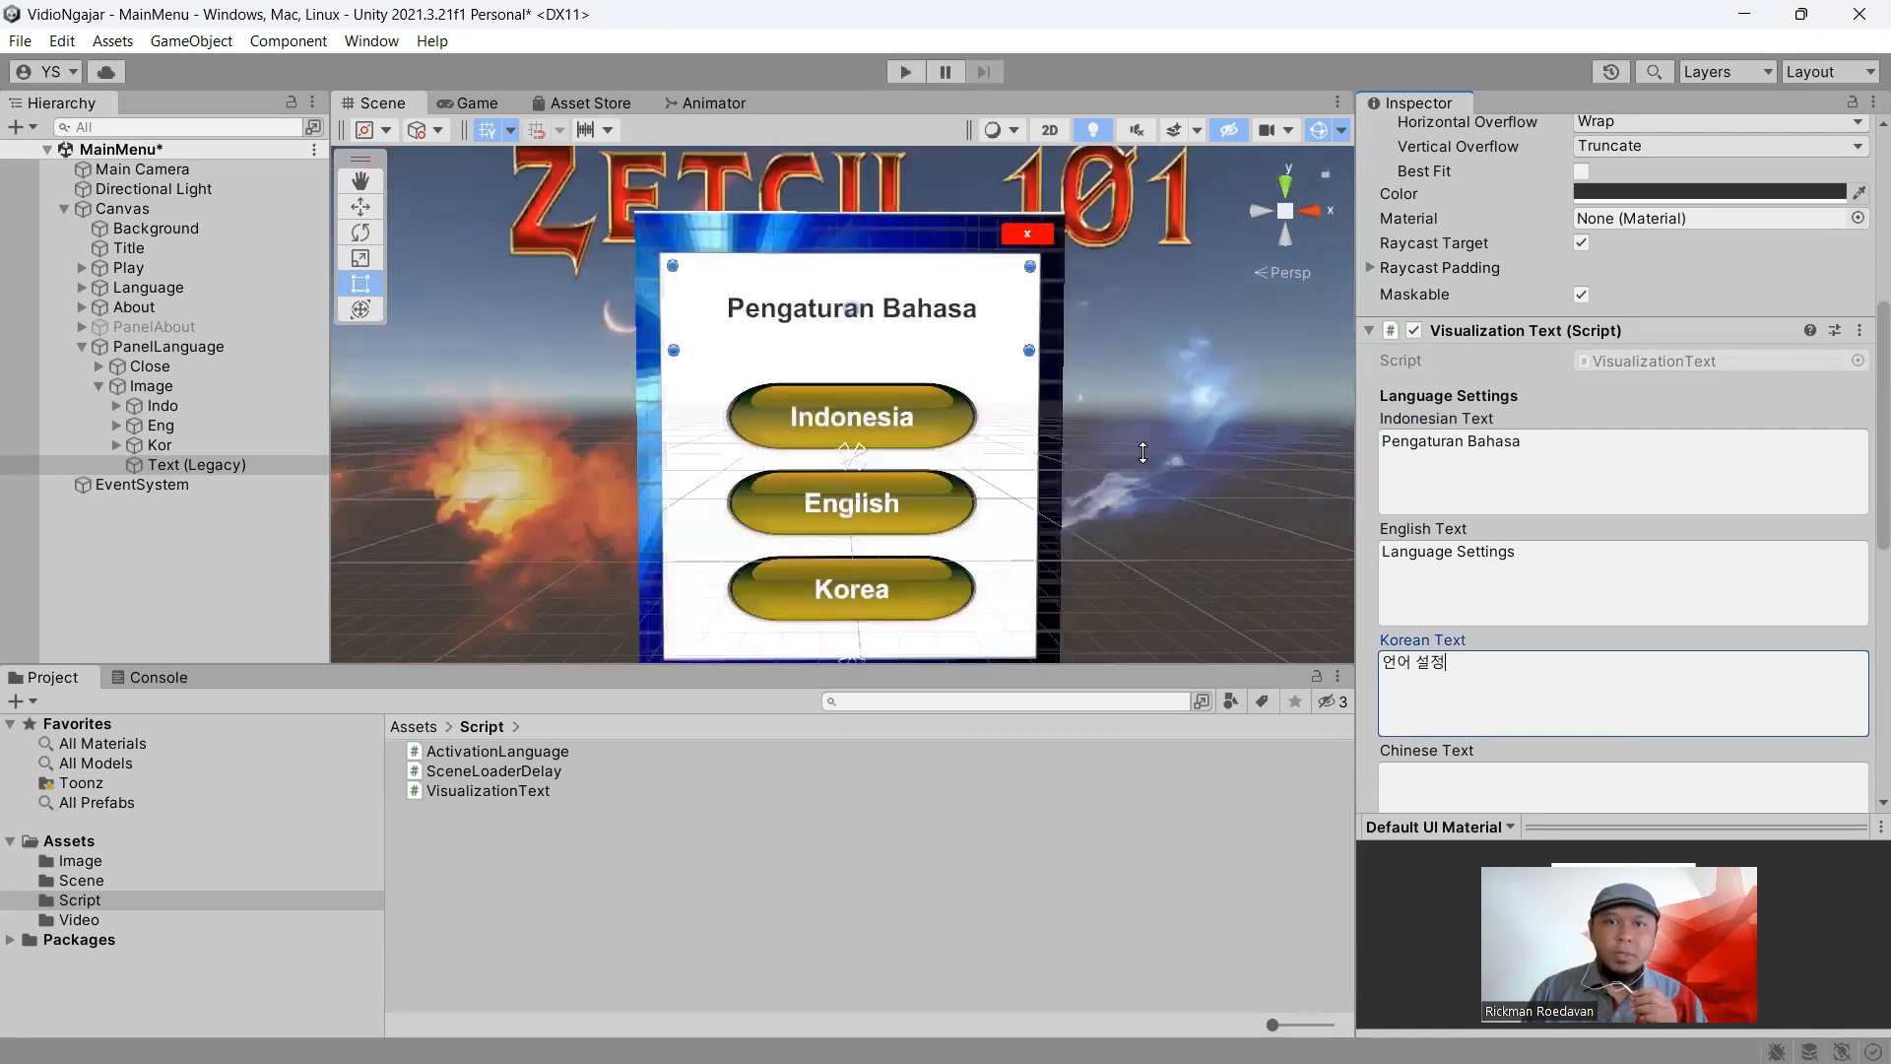
{"action": "left_click", "coordinate": [168, 346]}
{"action": "scroll", "coordinate": [1454, 221], "scroll_direction": "up", "scroll_amount": 2}
{"action": "scroll", "coordinate": [1454, 221], "scroll_direction": "up", "scroll_amount": 6}
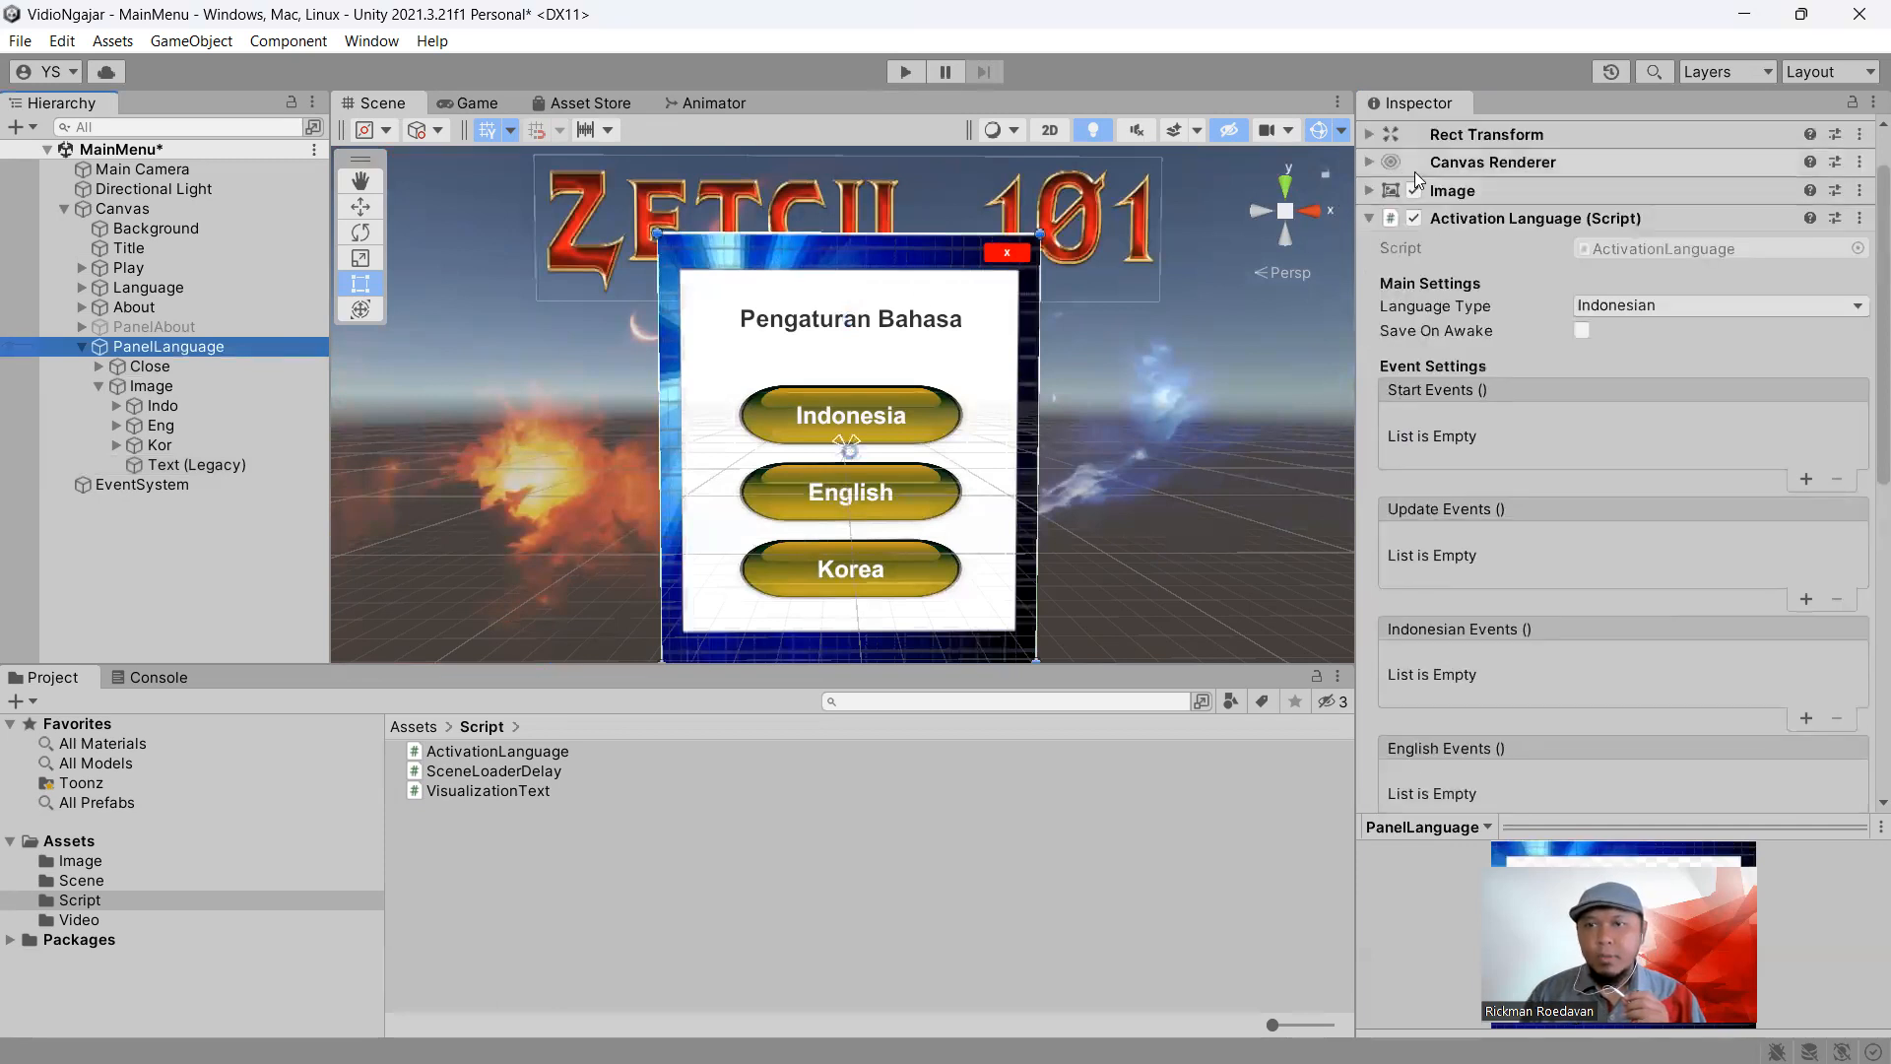
{"action": "left_click", "coordinate": [1420, 137]}
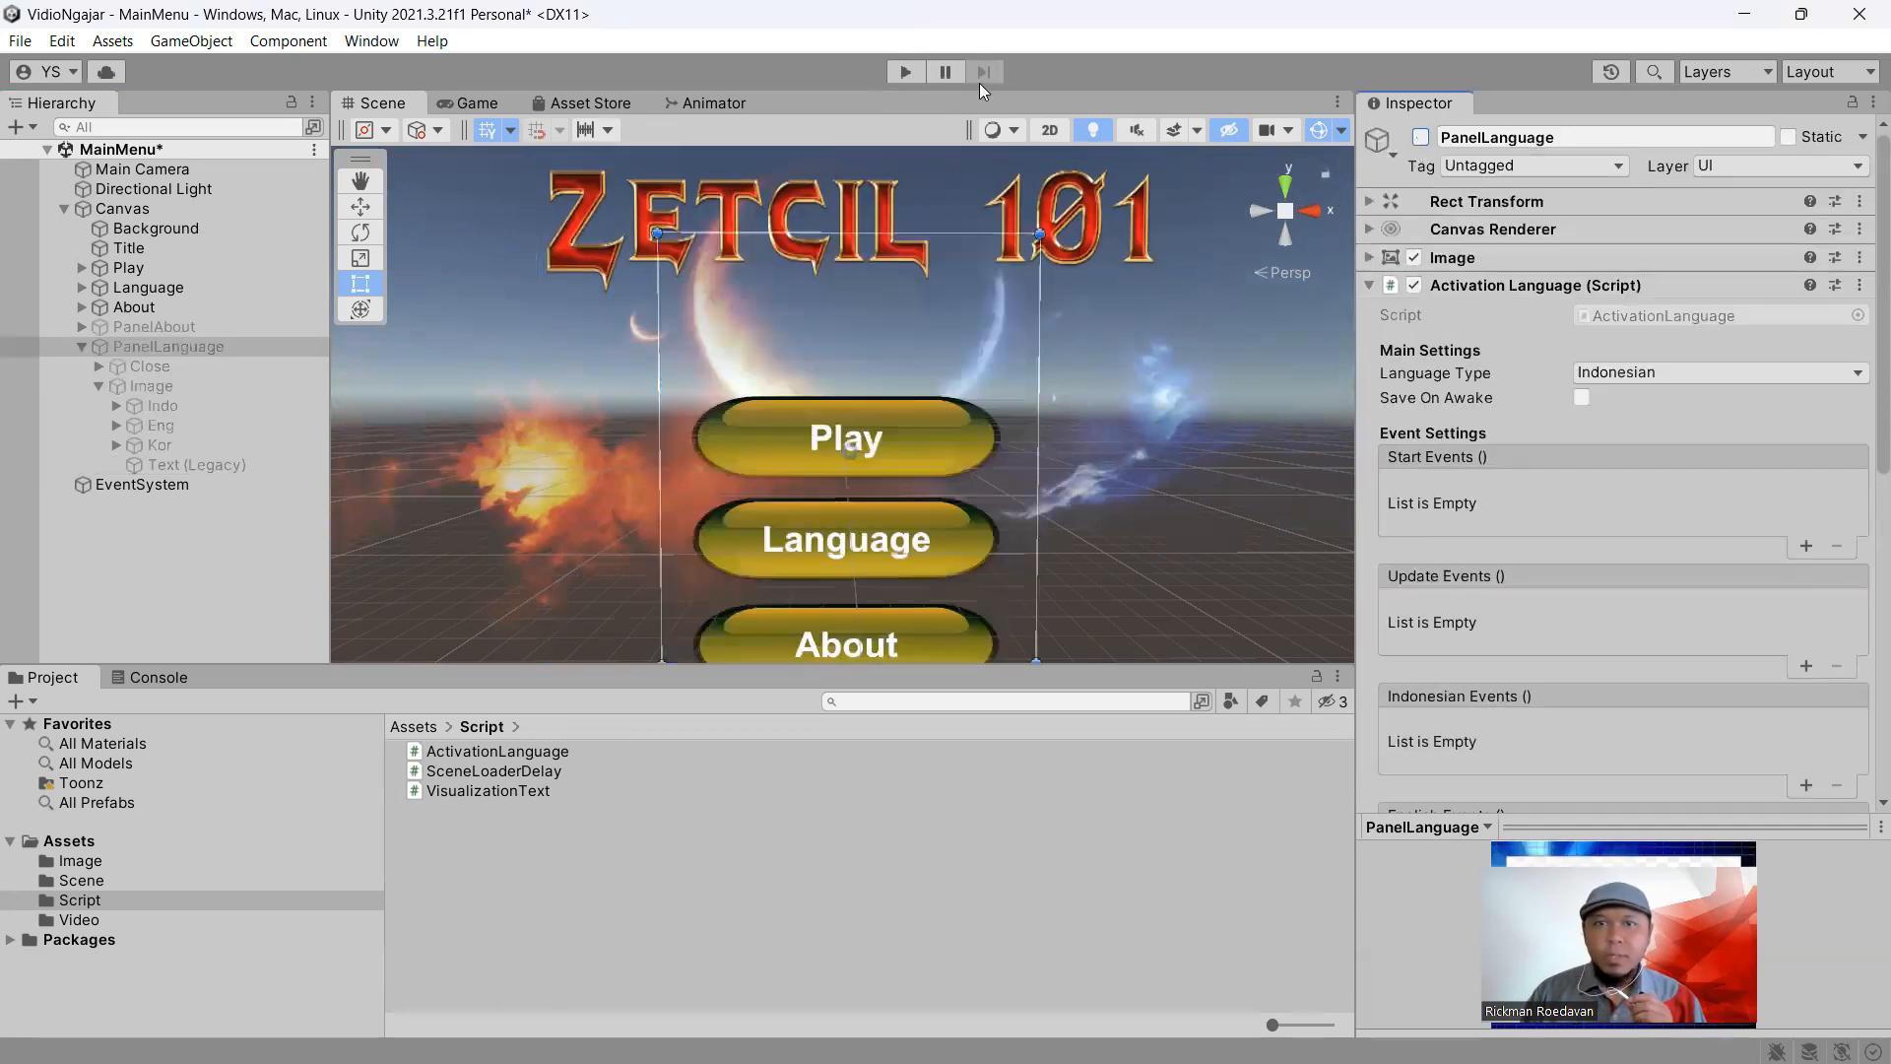
Run the game, open the language popup and test the heading's text switching with the Korea button
{"action": "left_click", "coordinate": [903, 74]}
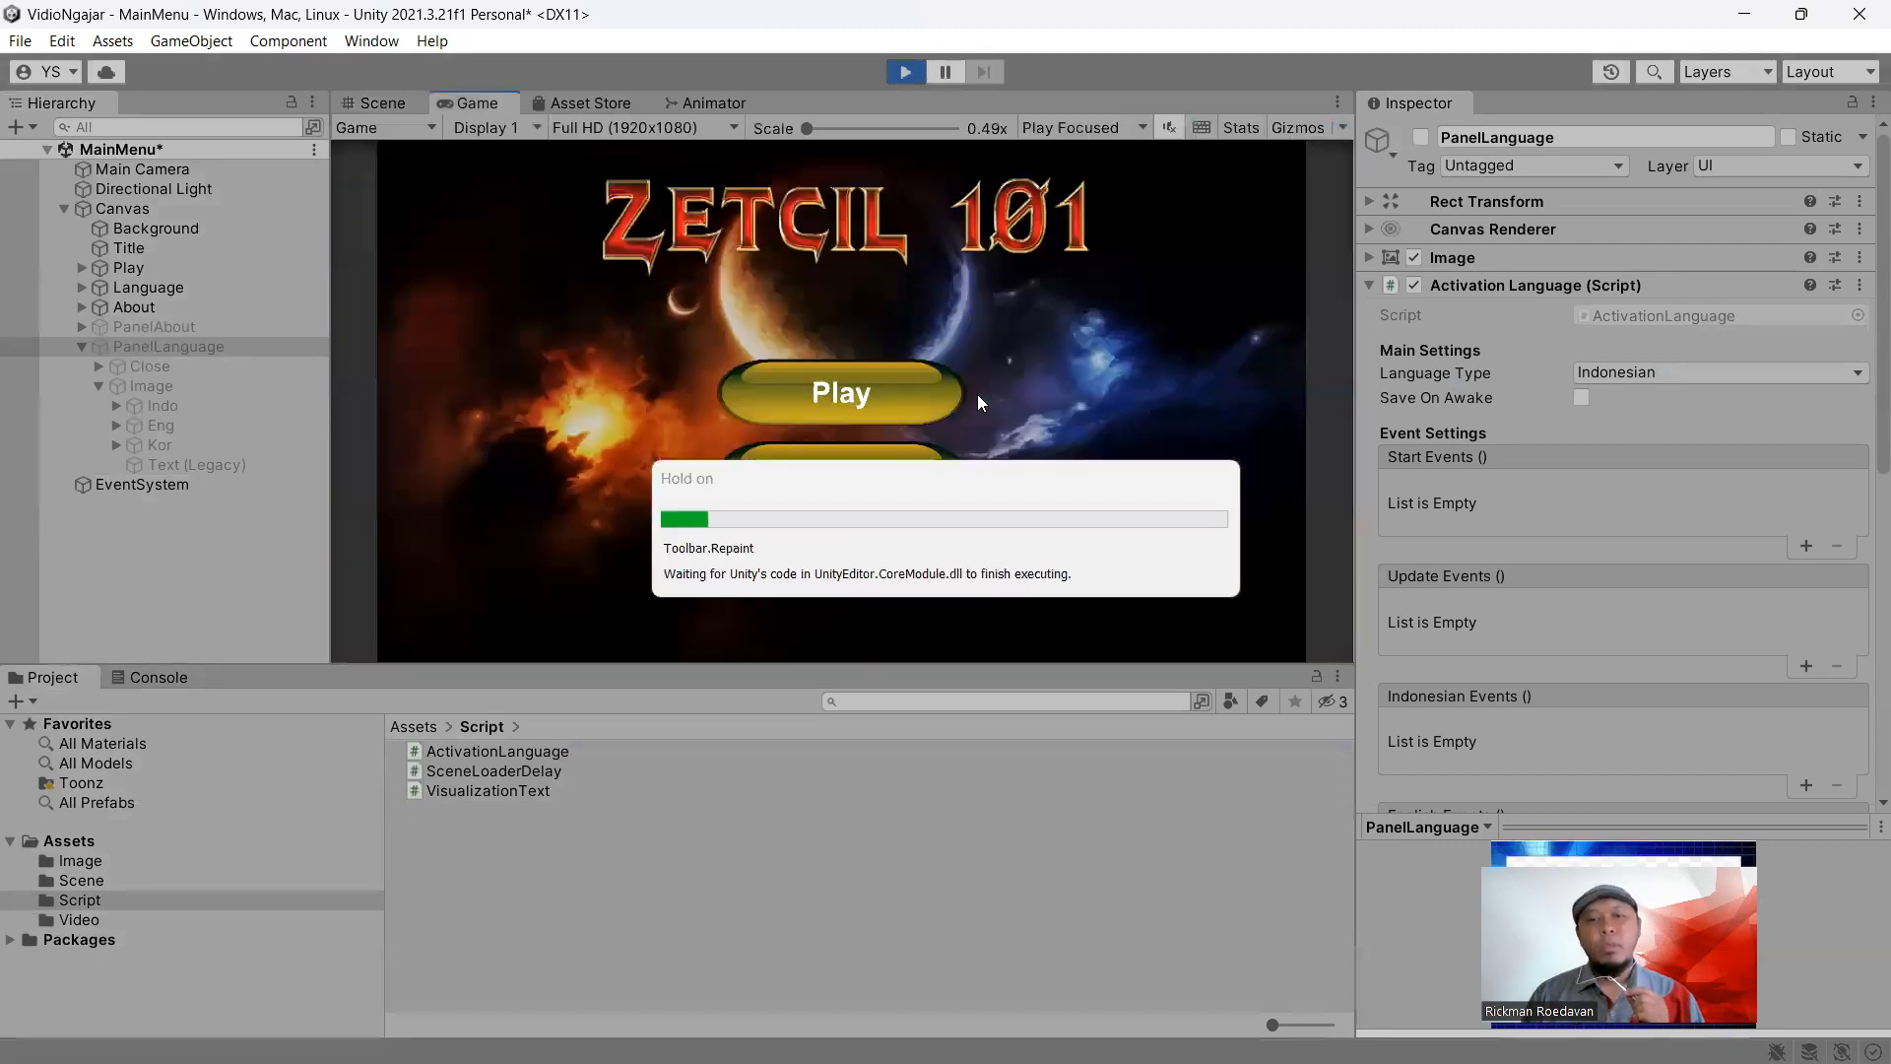
{"action": "left_click", "coordinate": [916, 474]}
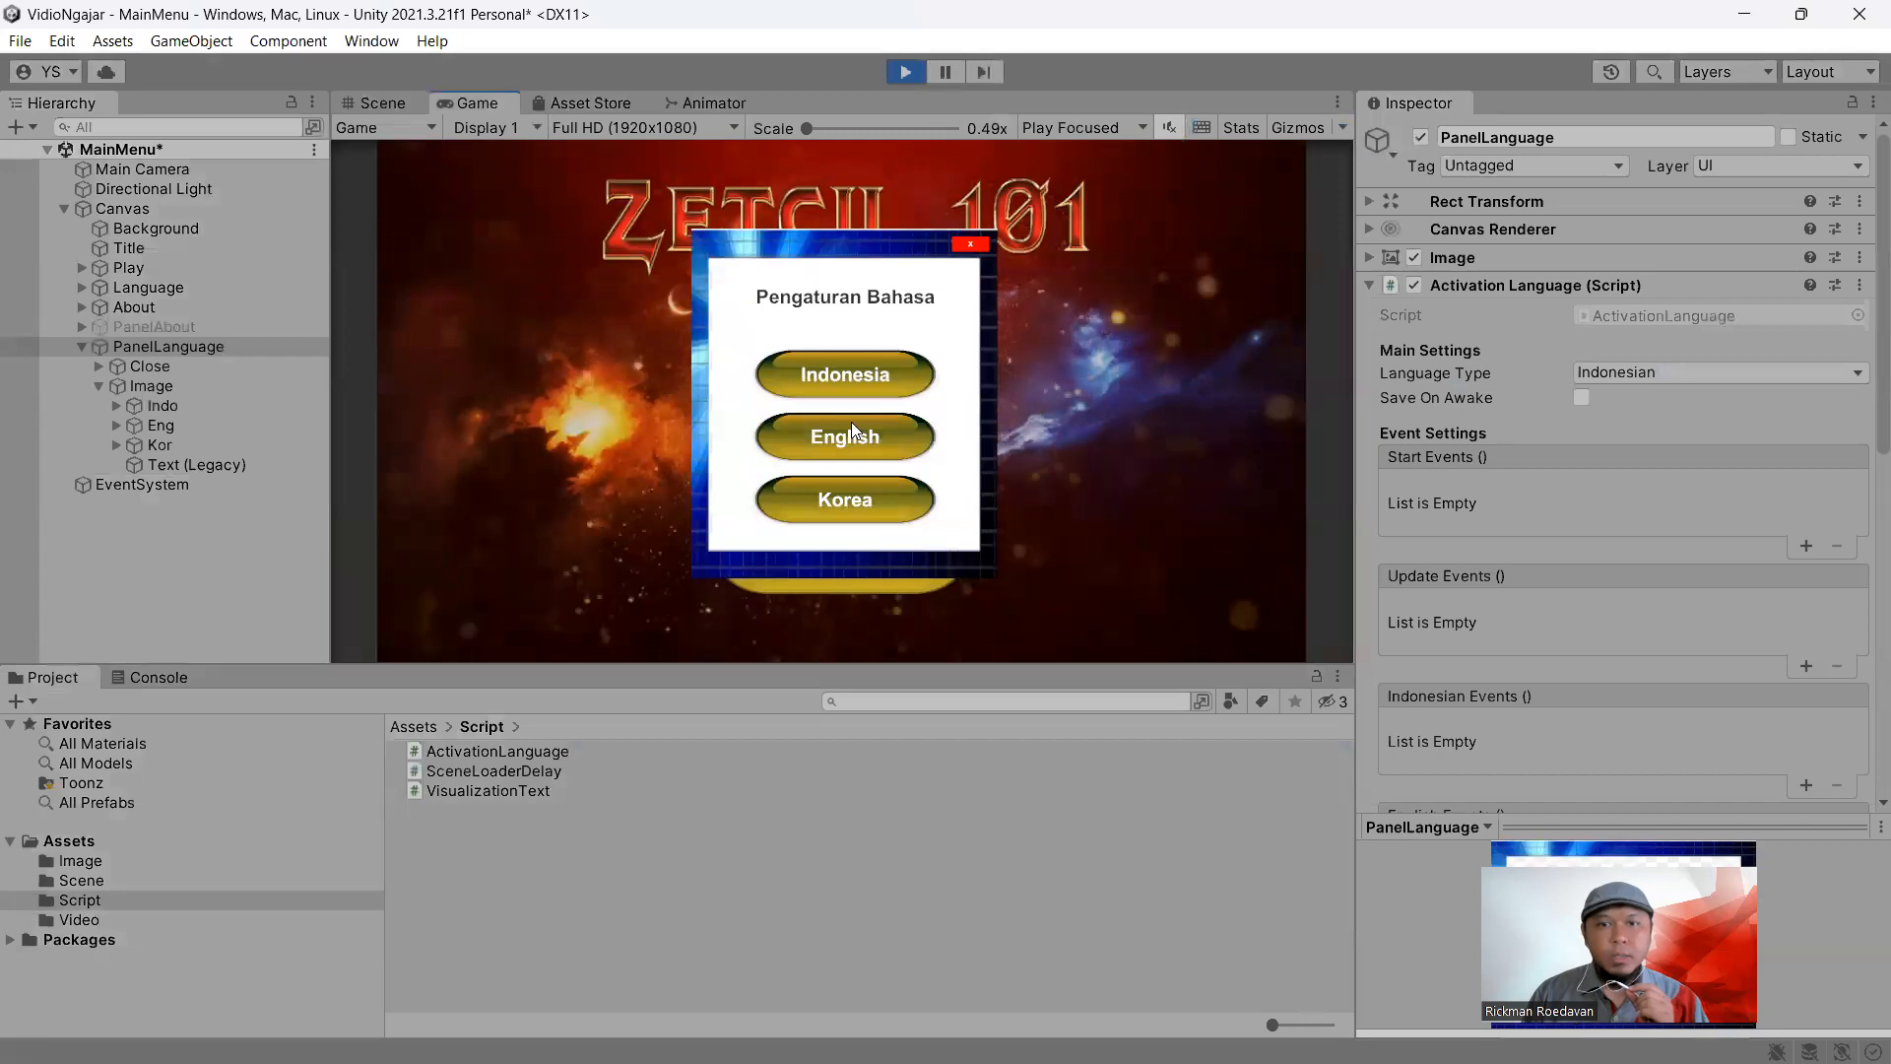
{"action": "left_click", "coordinate": [877, 502]}
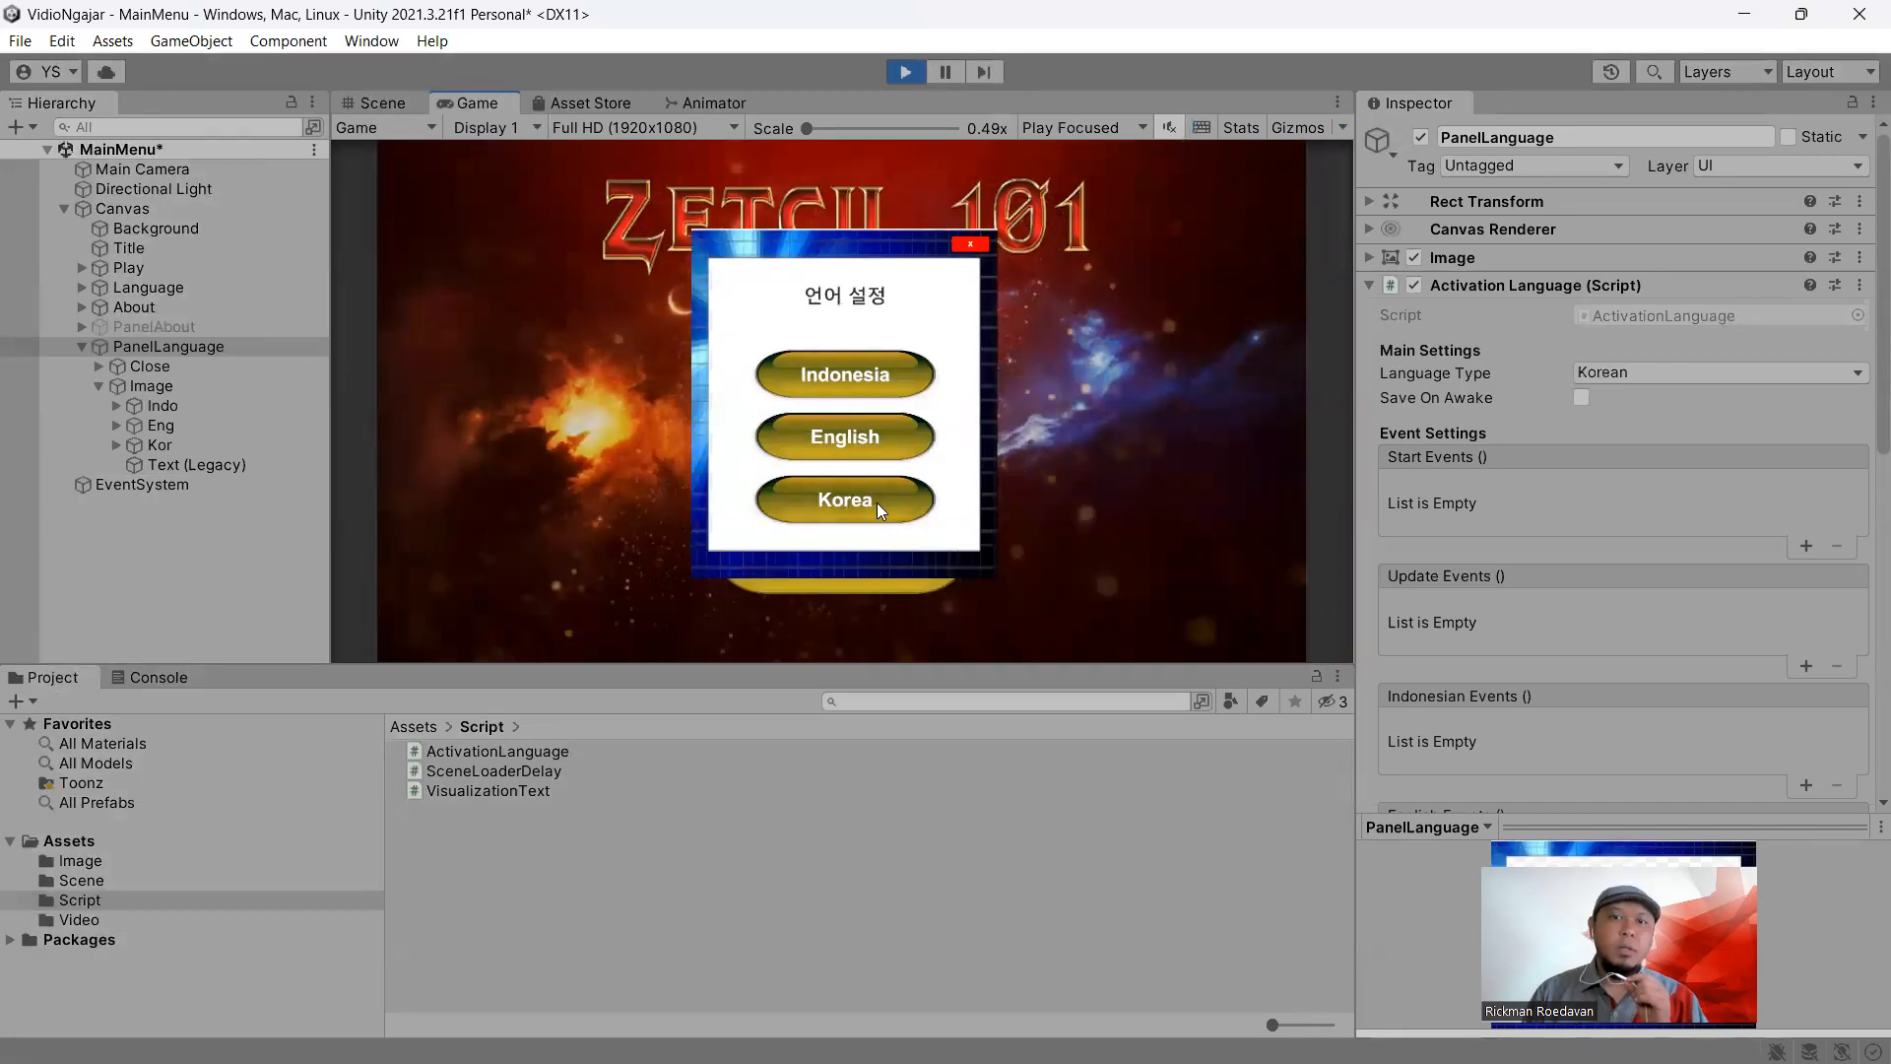
Test the popup heading's text switching with the English, Indonesia and Korea buttons, close the popup and stop the game
{"action": "left_click", "coordinate": [884, 434]}
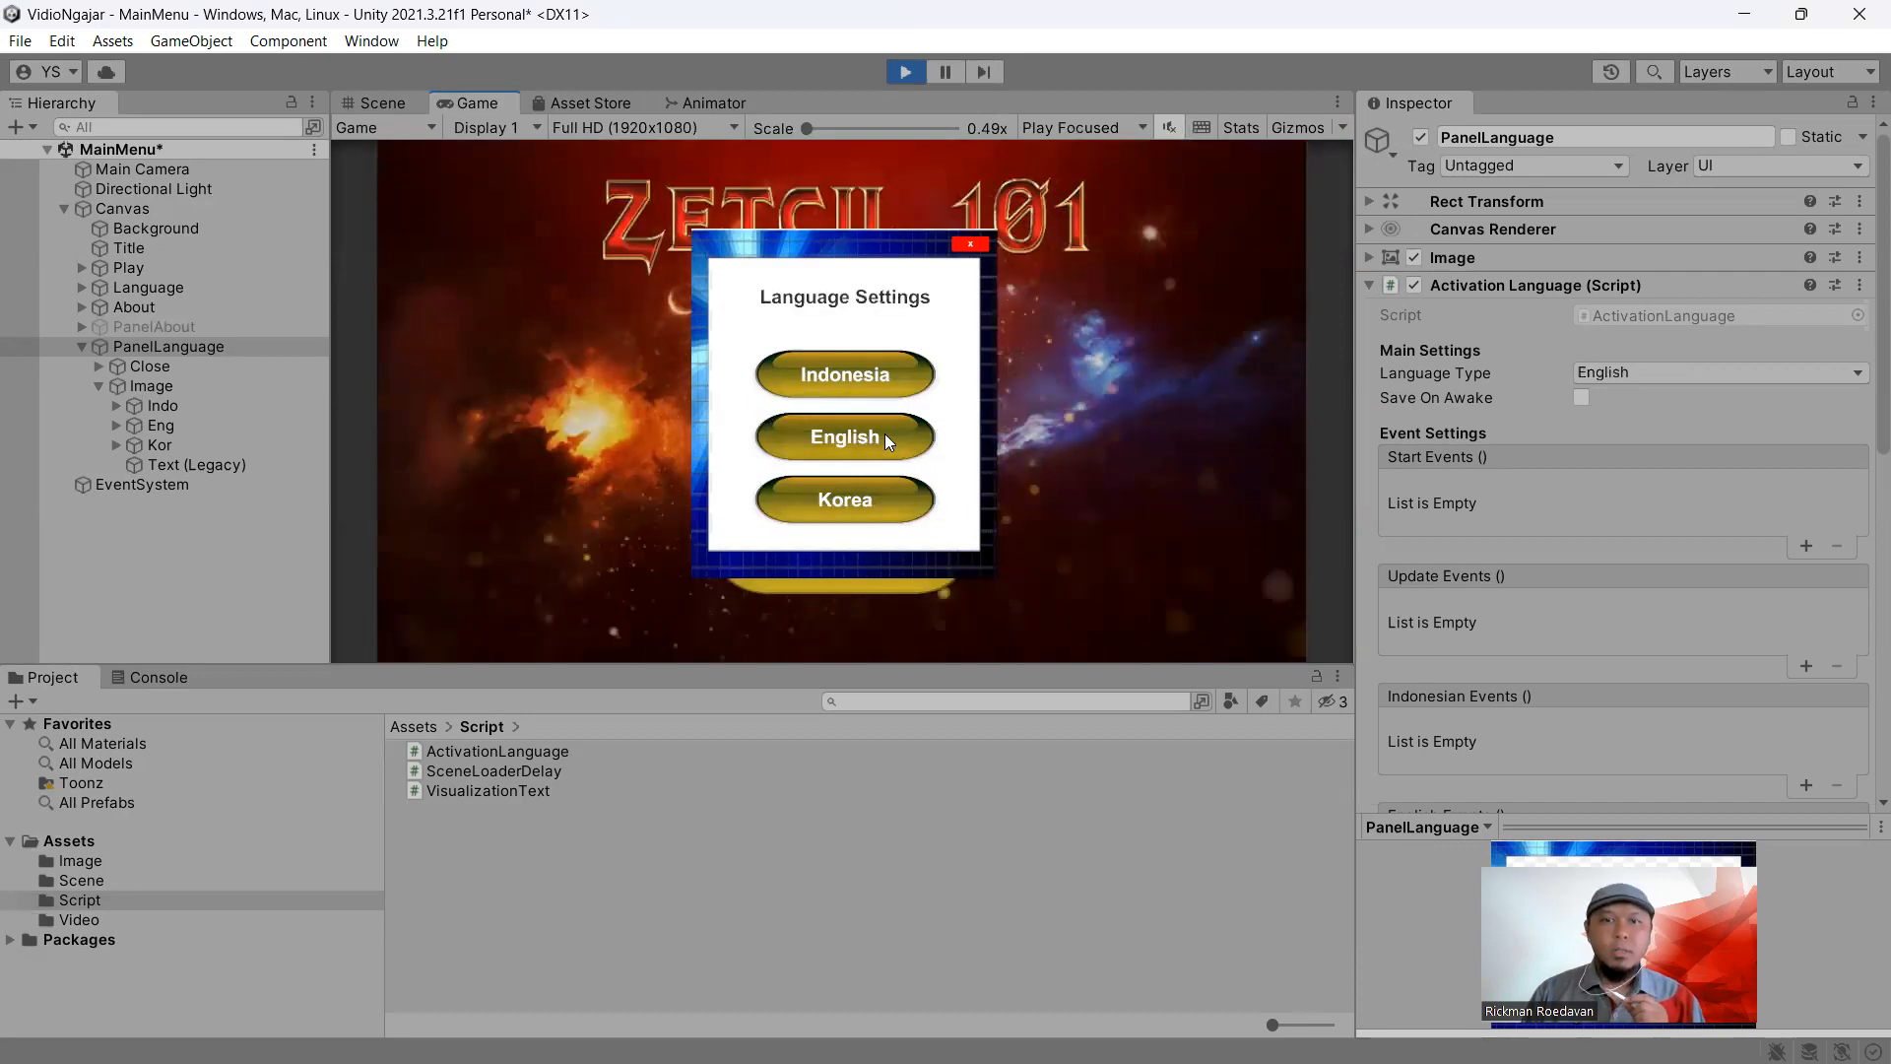
{"action": "left_click", "coordinate": [897, 360]}
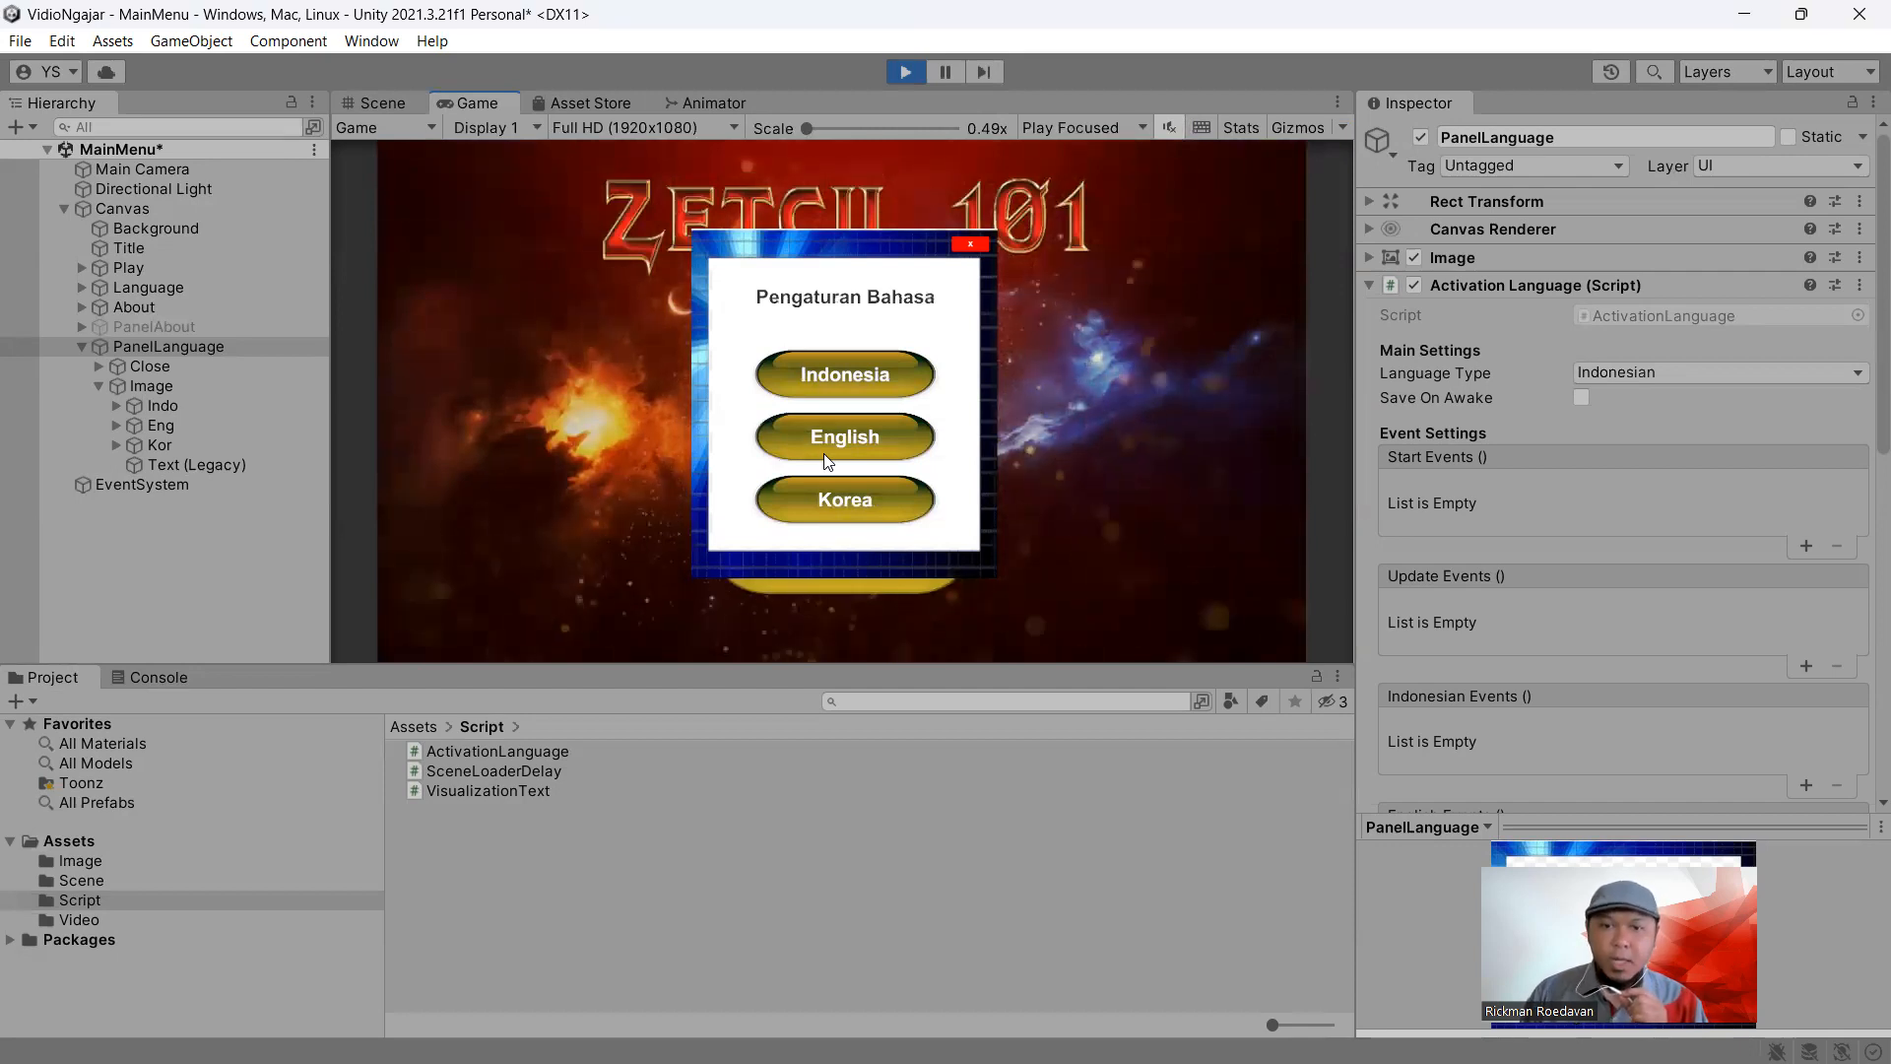
{"action": "left_click", "coordinate": [859, 501]}
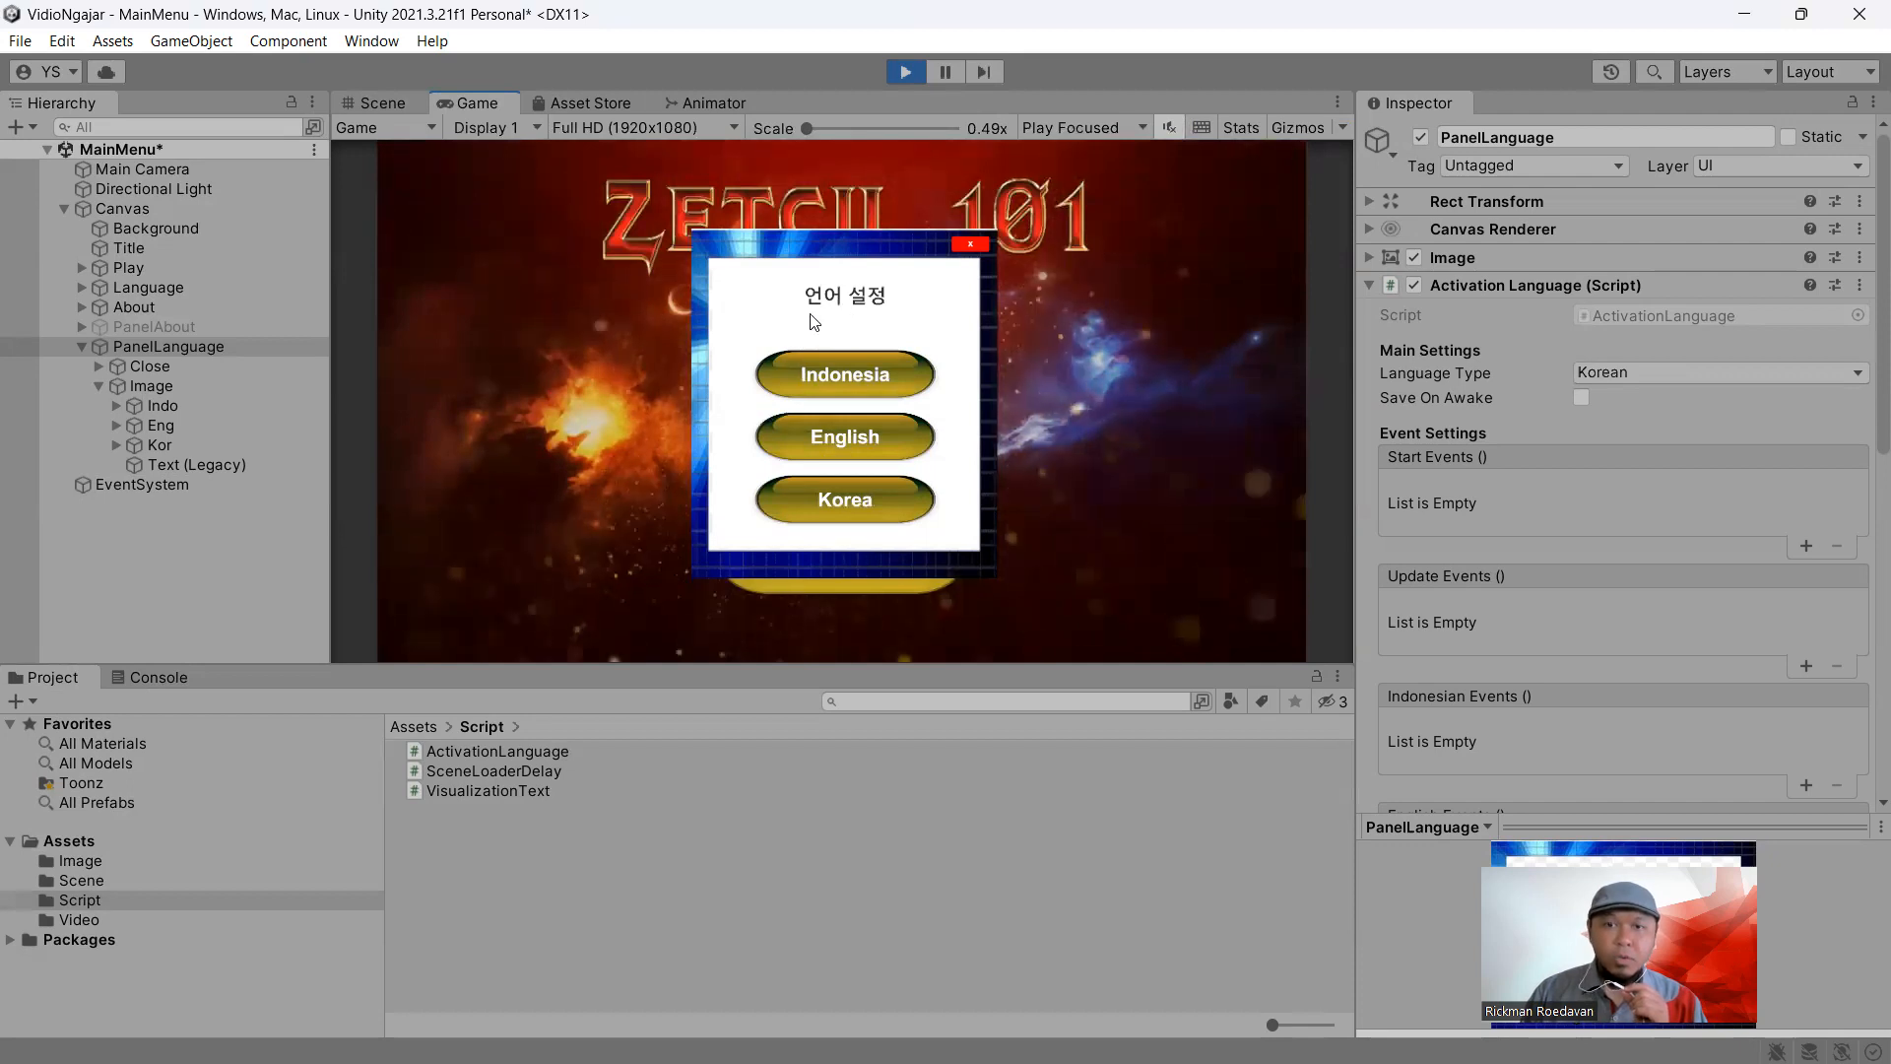
{"action": "left_click", "coordinate": [970, 243]}
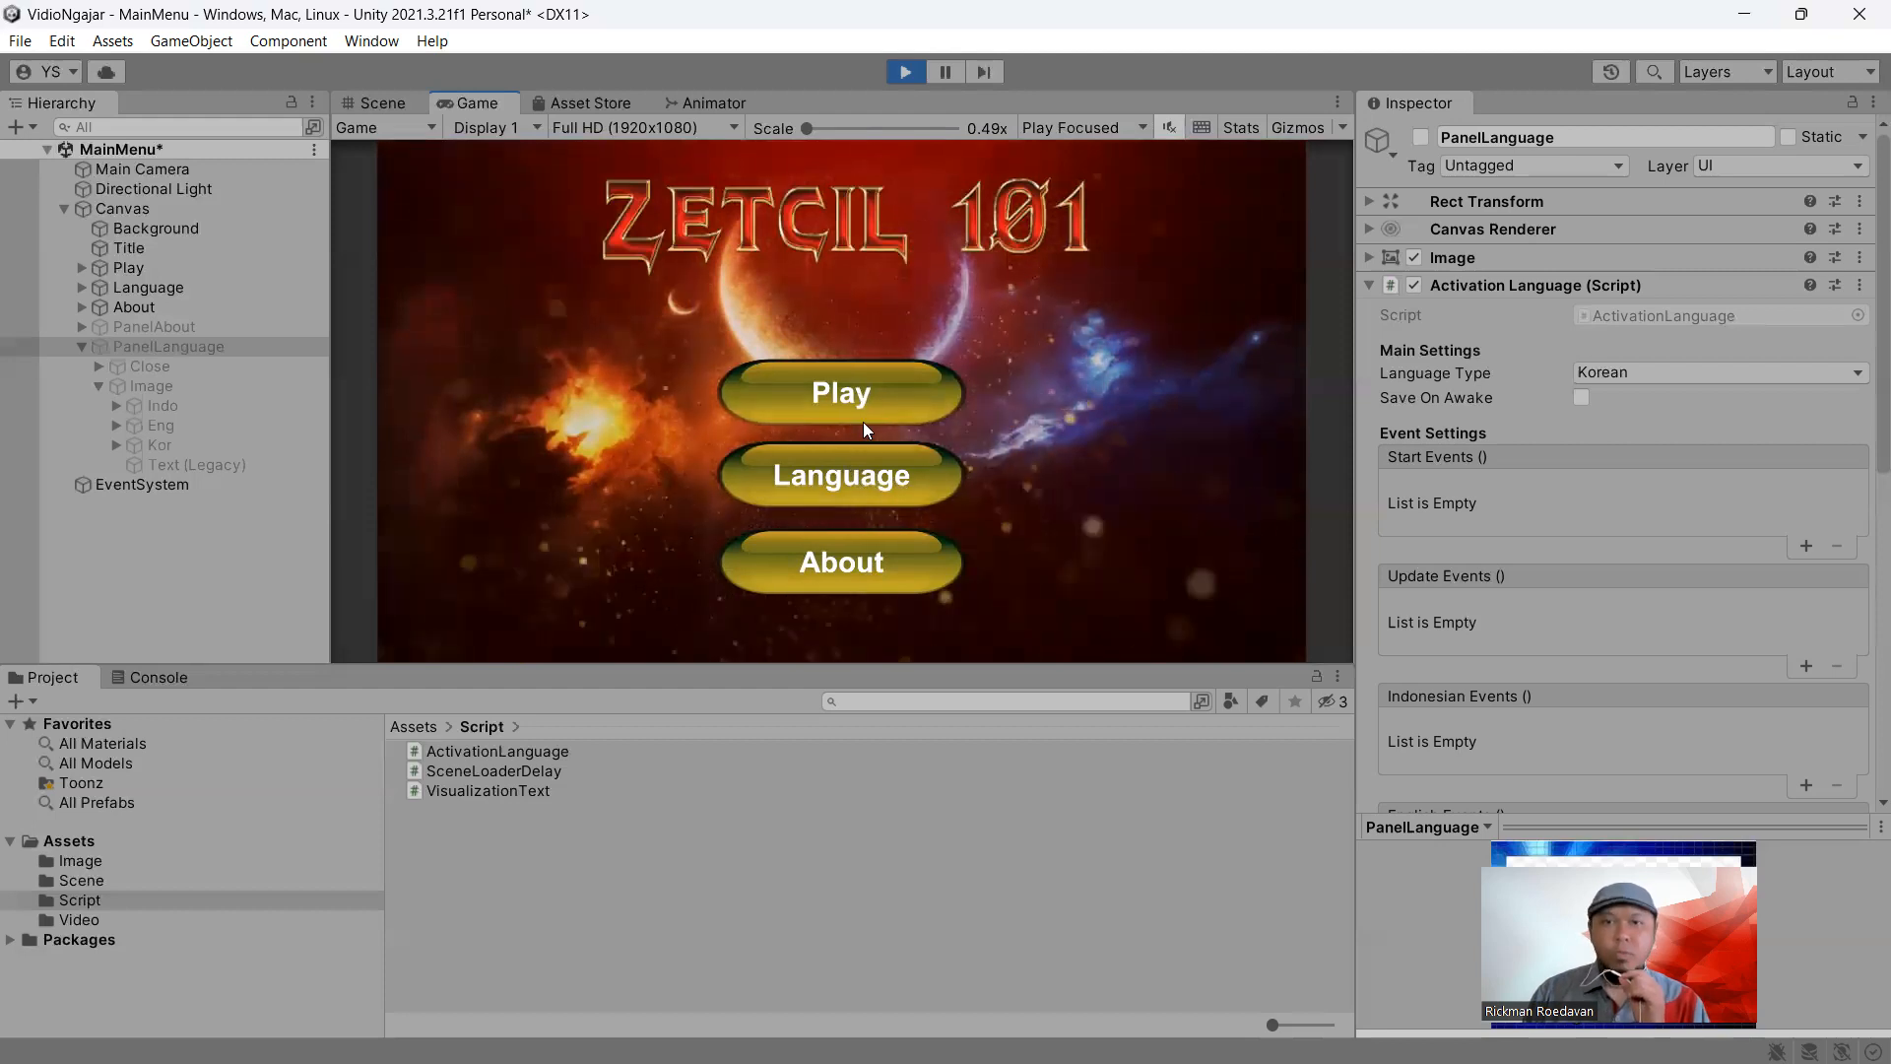
{"action": "left_click", "coordinate": [905, 71]}
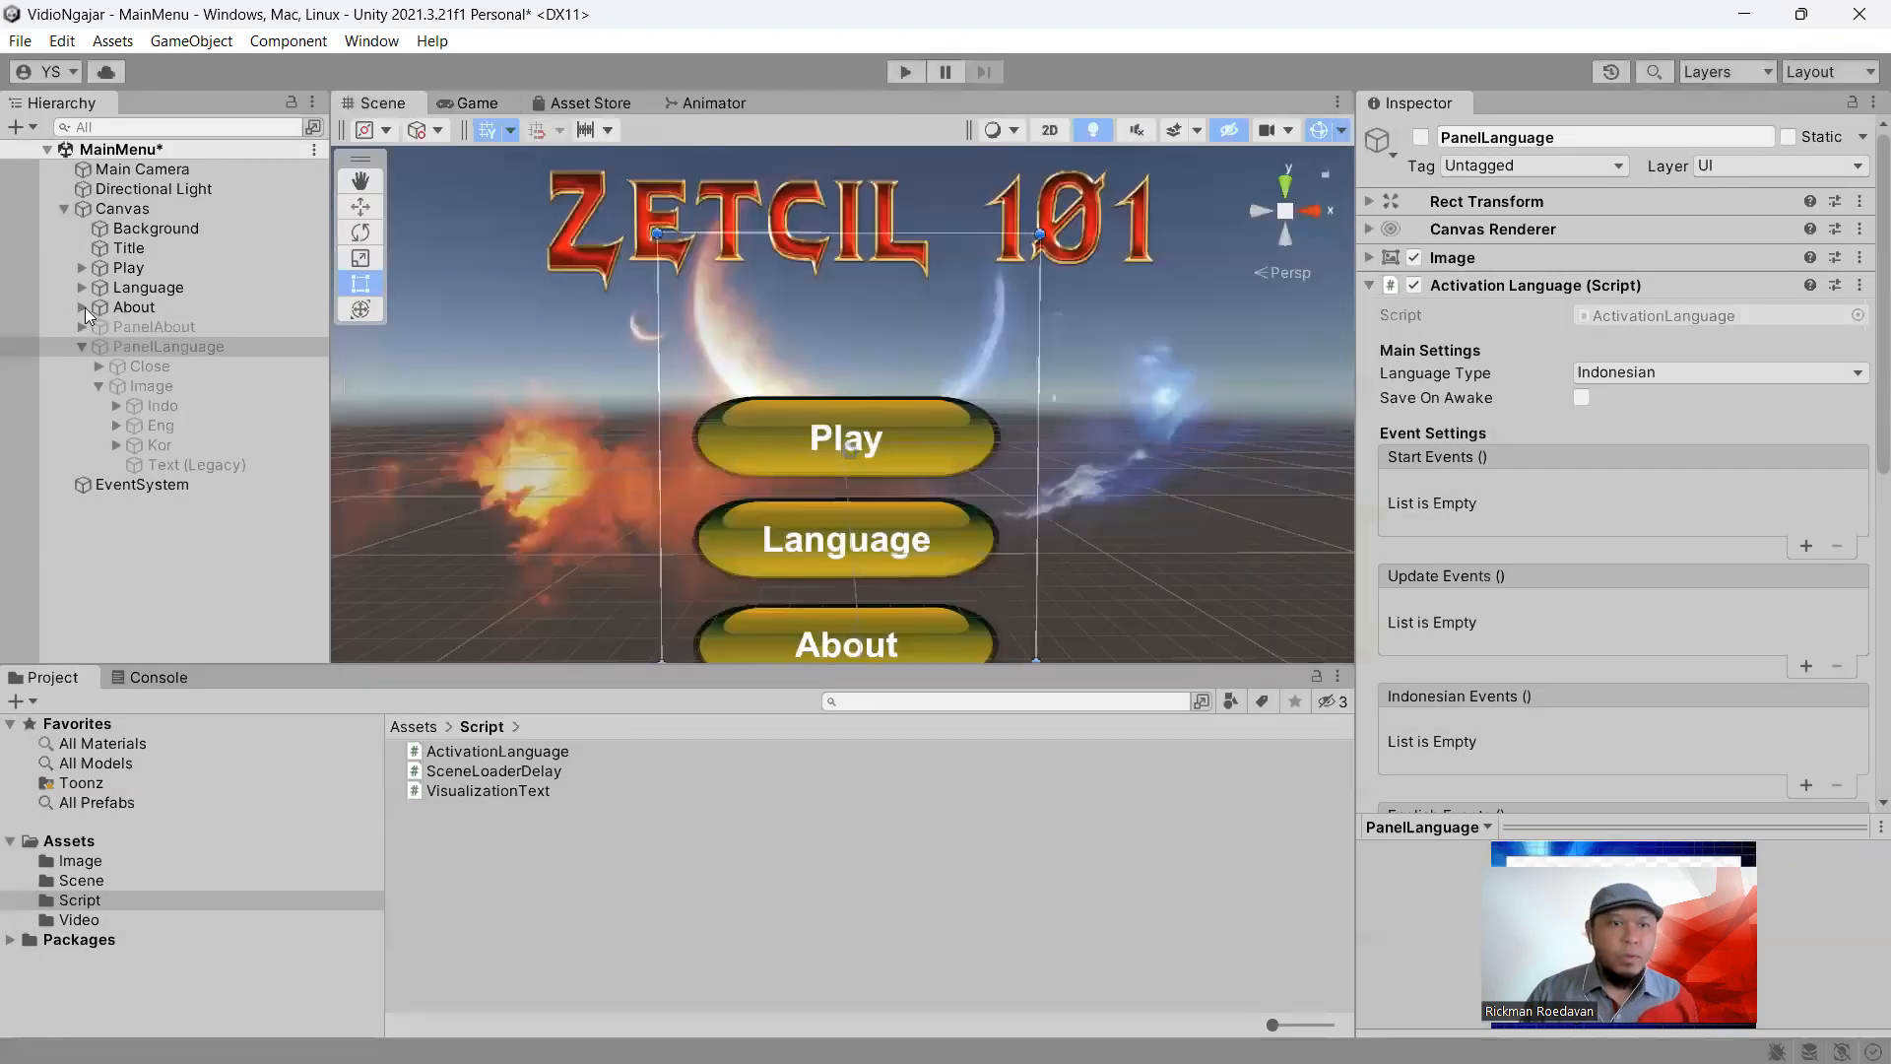
Attach the VisualizationText script to the Play button's text and set its Indonesian Text to Main and English Text to Play
{"action": "left_click", "coordinate": [81, 268]}
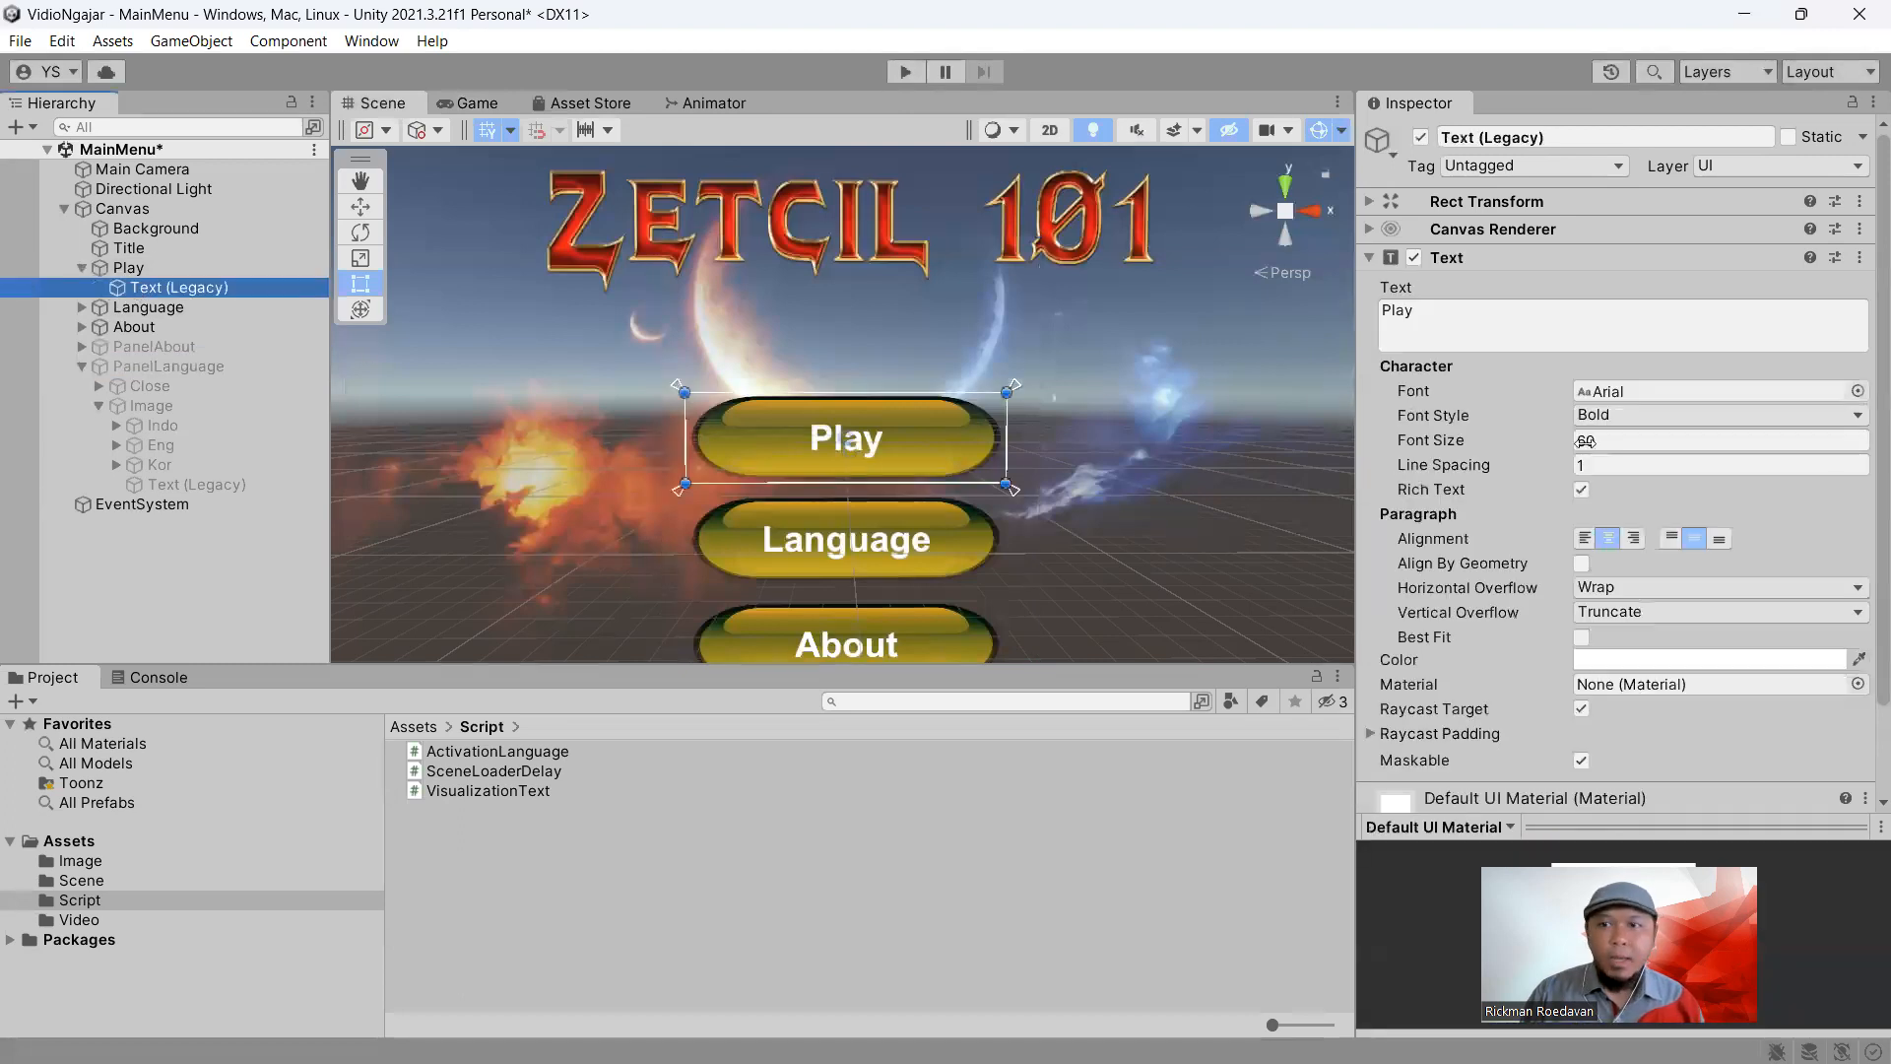
{"action": "scroll", "coordinate": [1625, 540], "scroll_direction": "down", "scroll_amount": 3}
{"action": "left_click_drag", "start_coordinate": [500, 788], "coordinate": [242, 287]}
{"action": "scroll", "coordinate": [1625, 440], "scroll_direction": "down", "scroll_amount": 2}
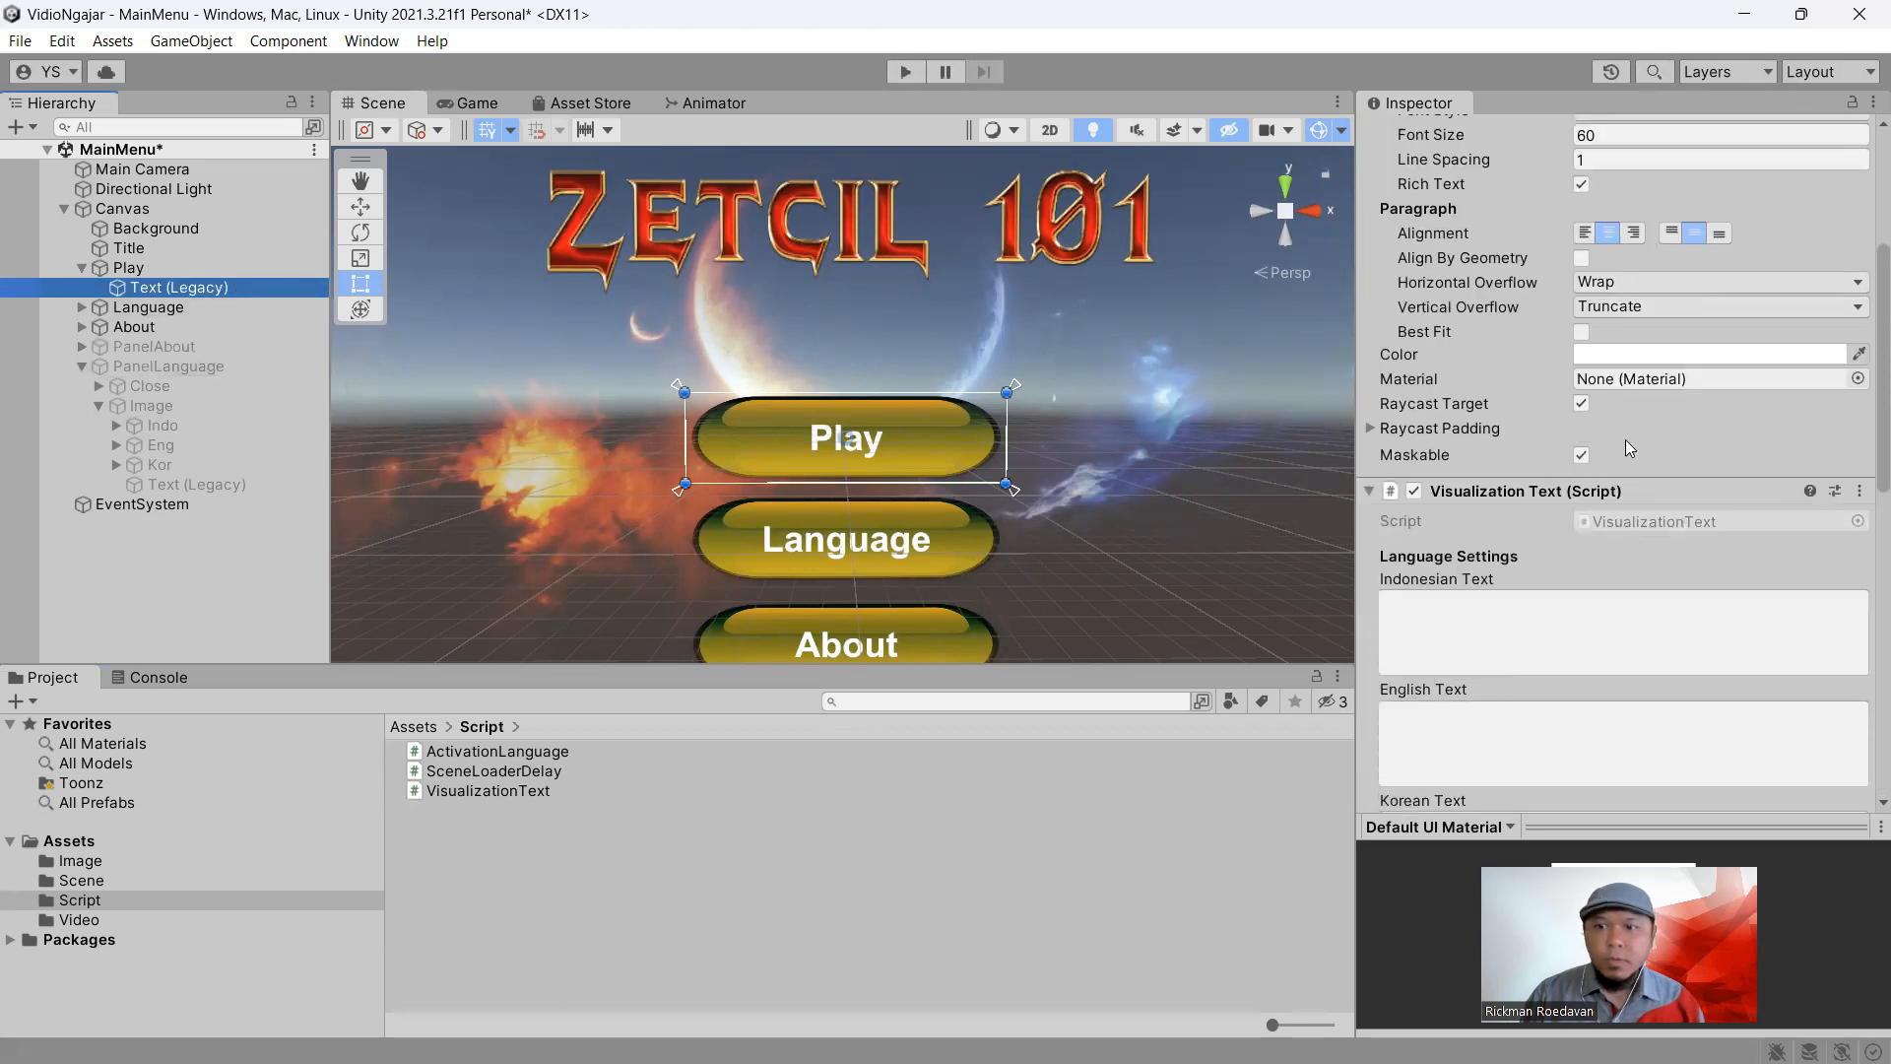
{"action": "left_click", "coordinate": [1545, 615]}
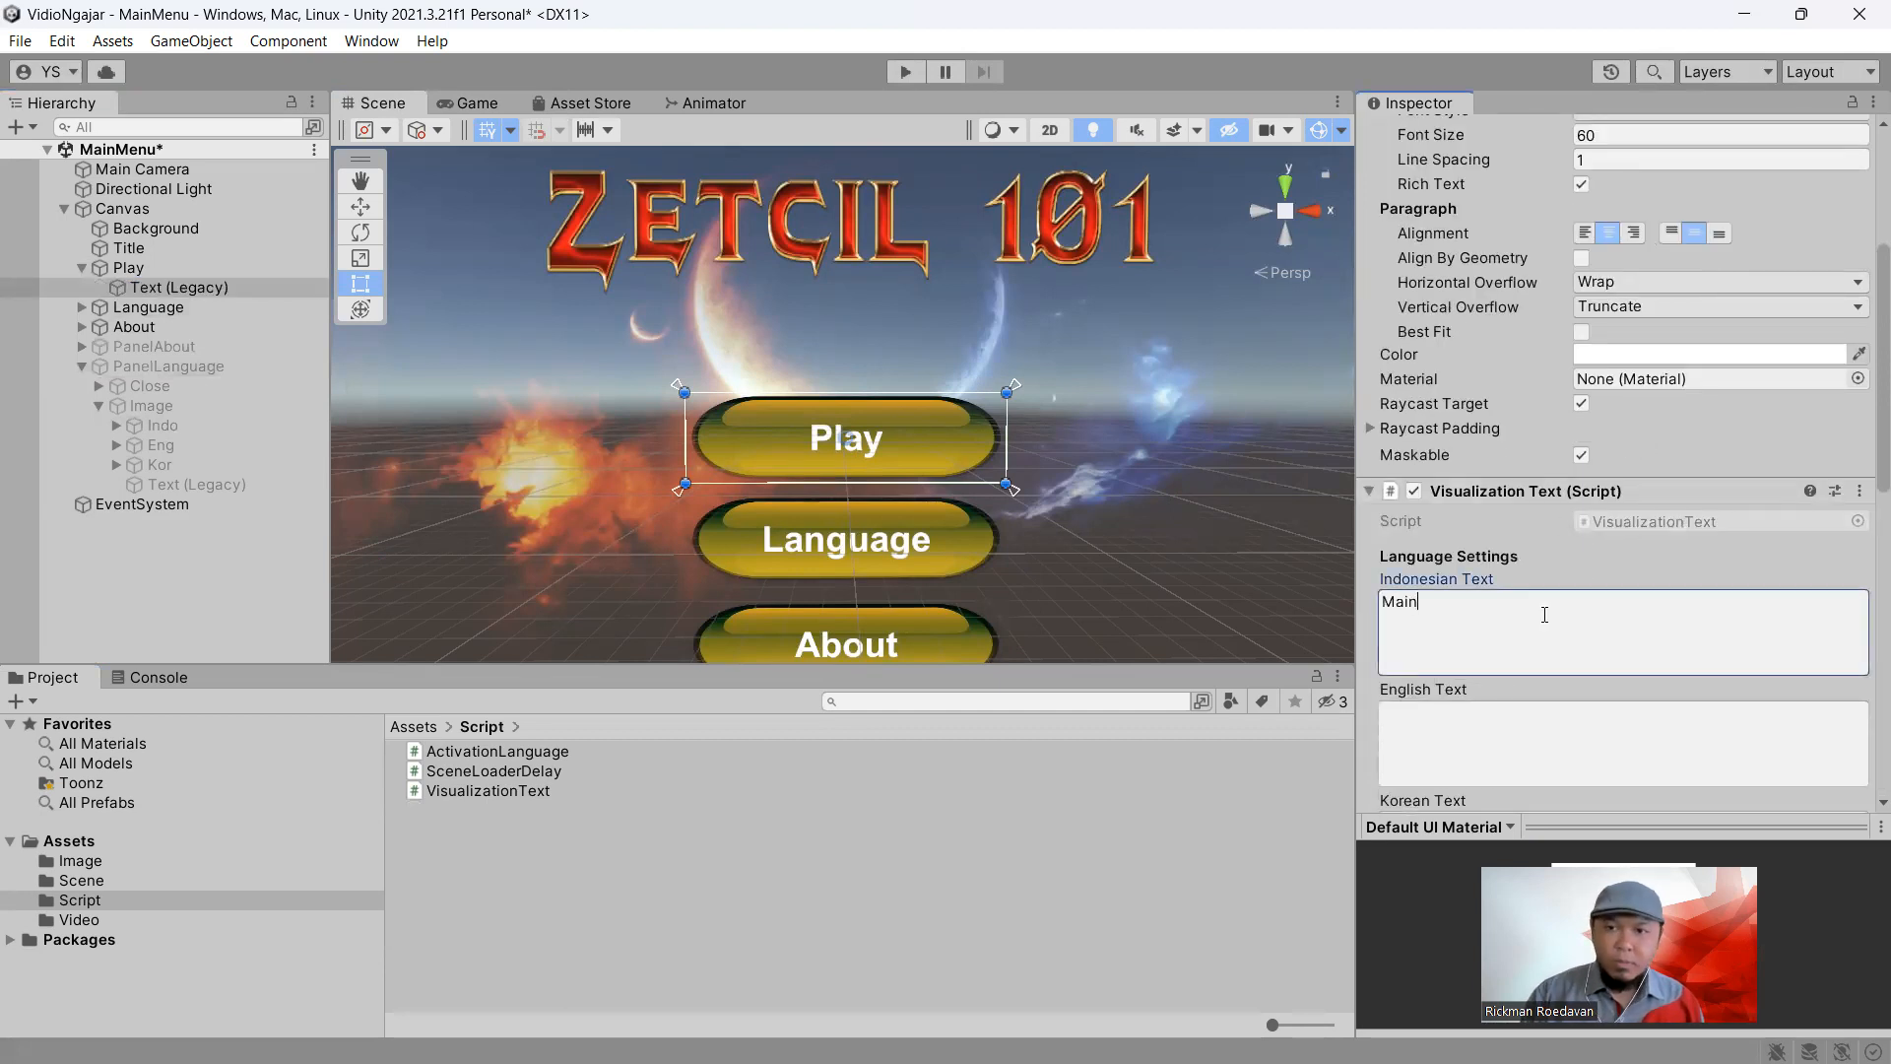
{"action": "type", "text": "Main"}
{"action": "scroll", "coordinate": [1545, 615], "scroll_direction": "down", "scroll_amount": 3}
{"action": "left_click", "coordinate": [1537, 635]}
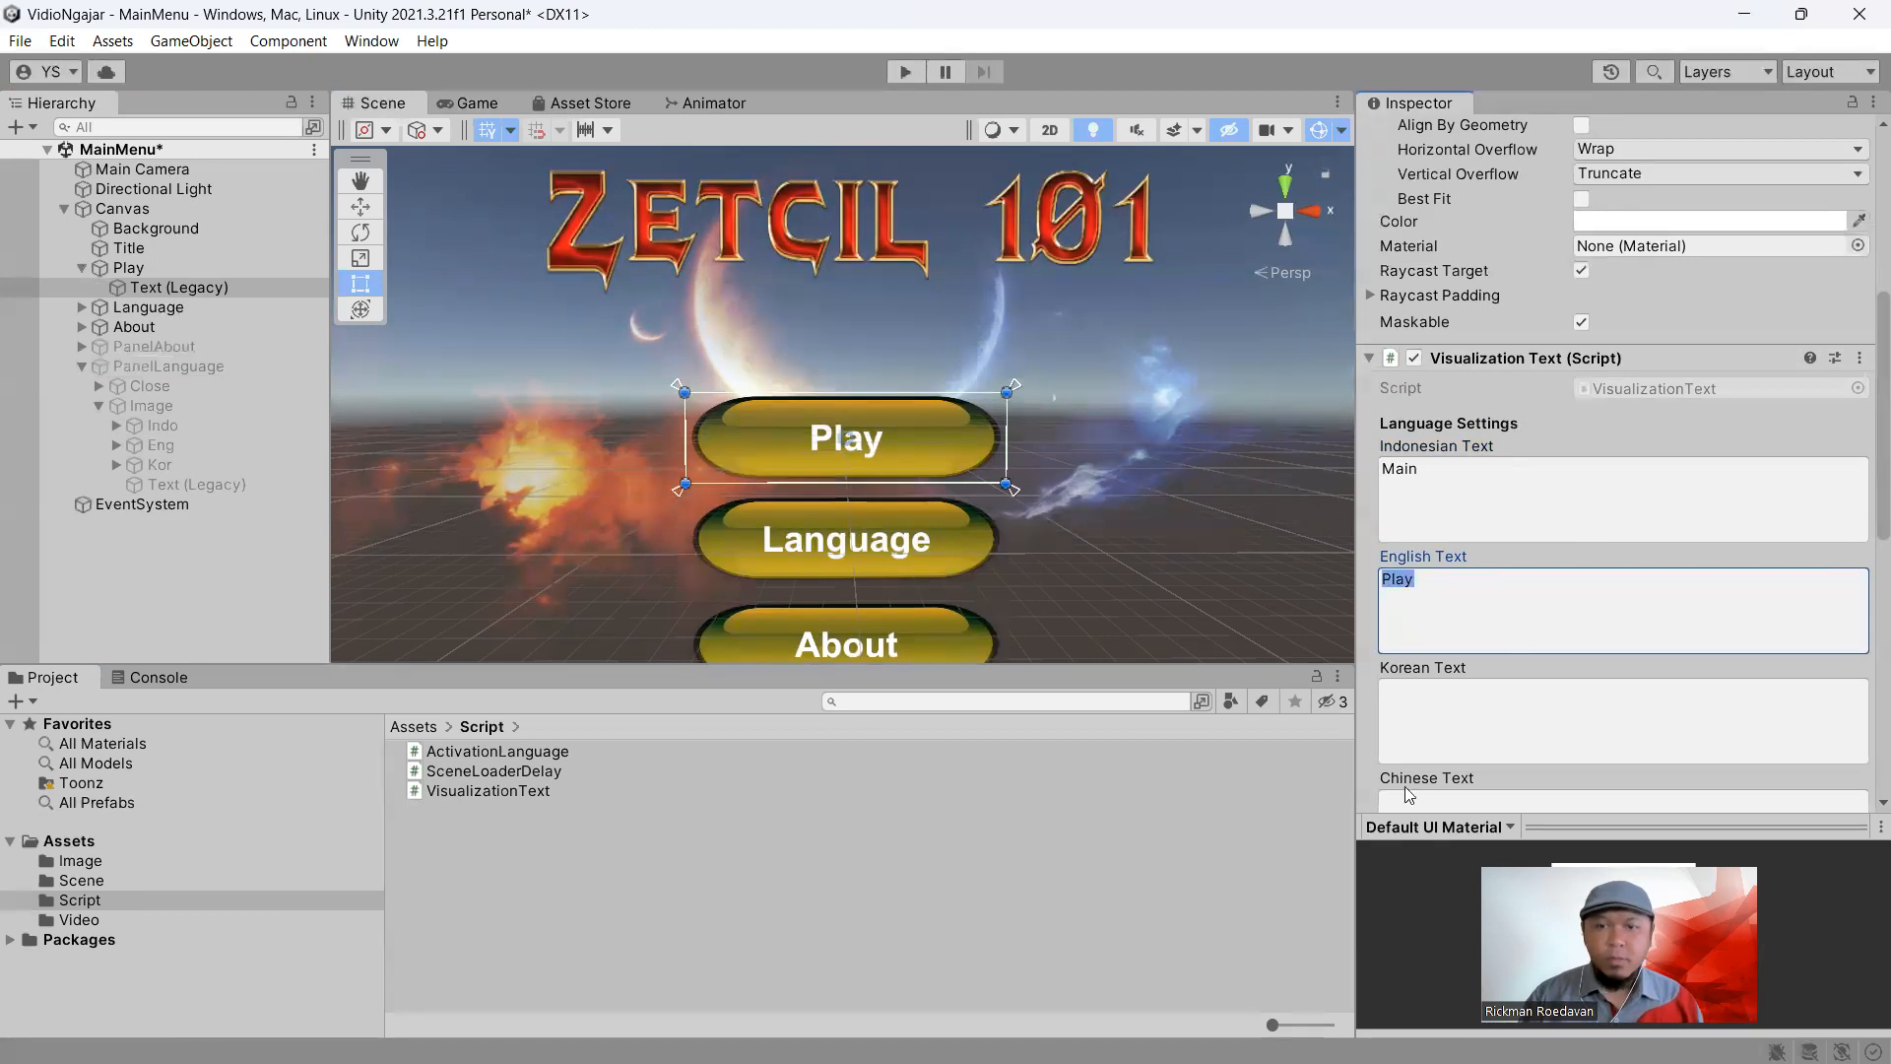
Switch to Google Translate in the browser and translate "Play" into Korean in place of the previous source text
{"action": "left_click", "coordinate": [1135, 1034]}
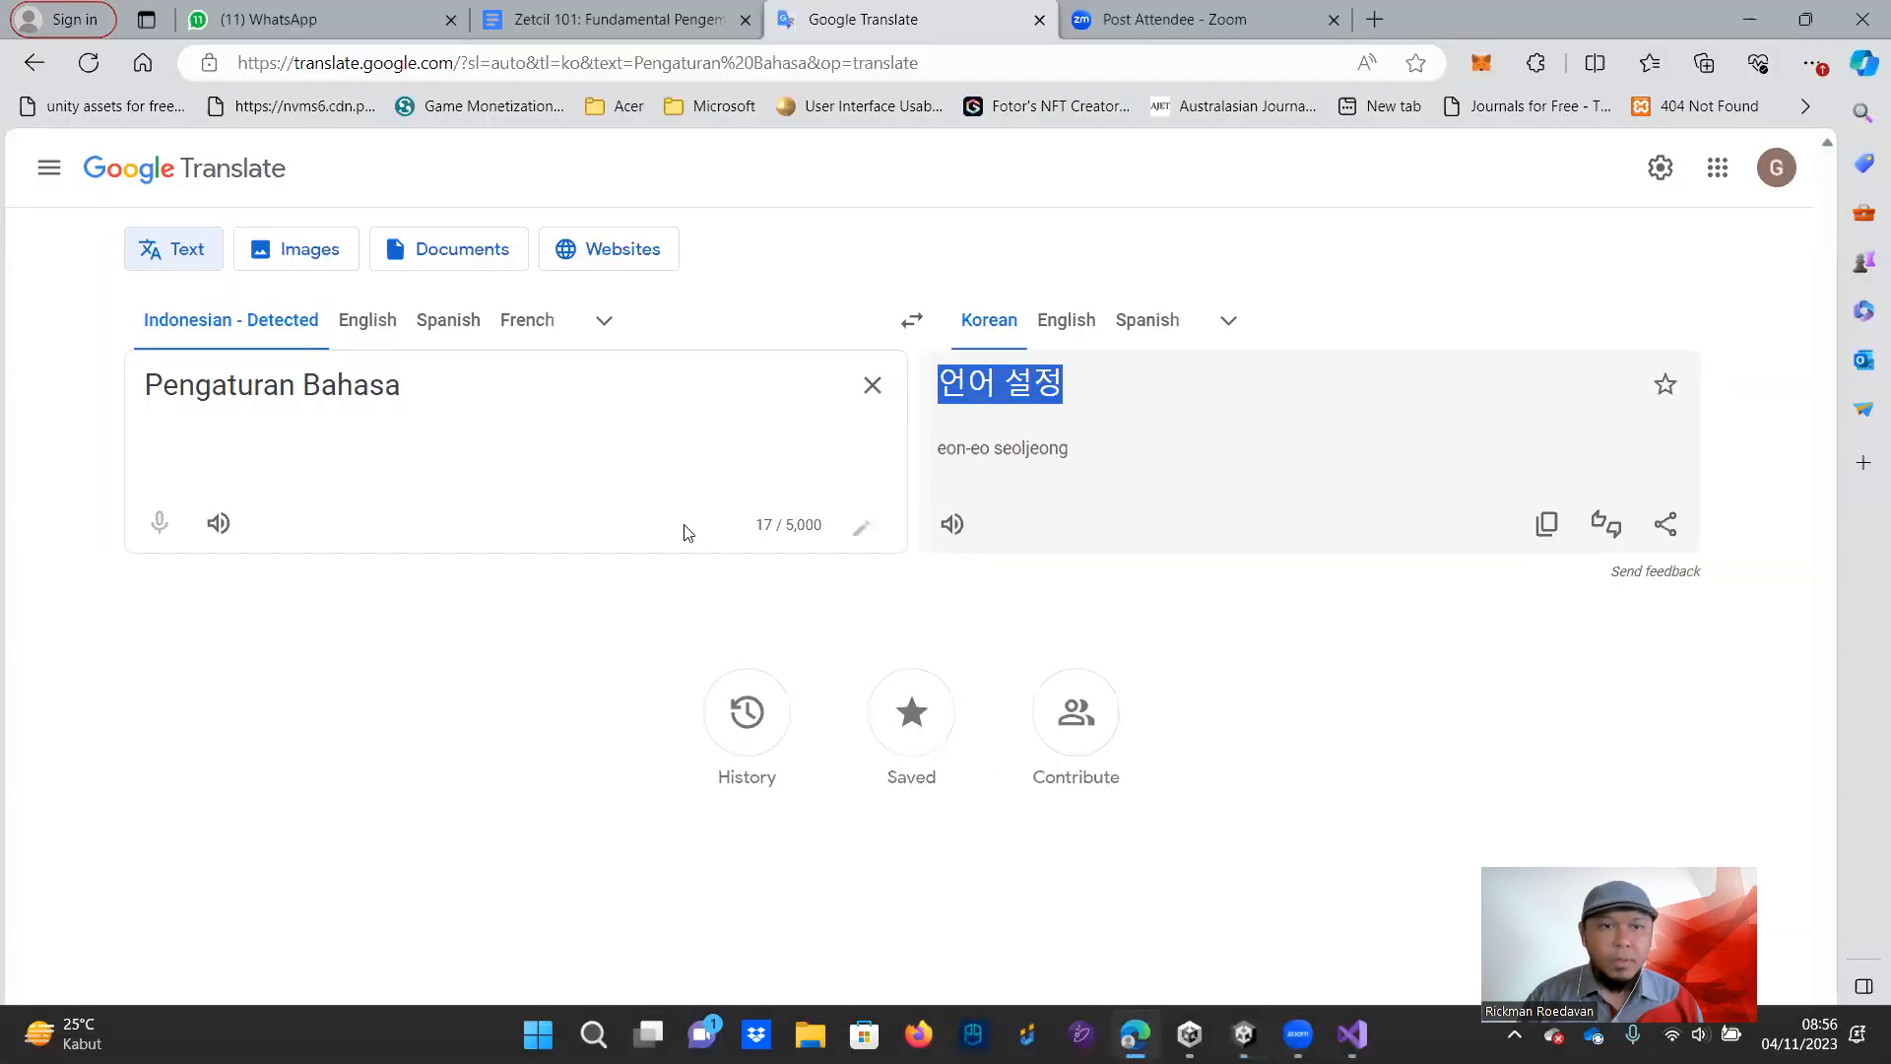
{"action": "left_click", "coordinate": [601, 425]}
{"action": "key", "text": "ctrl+a"}
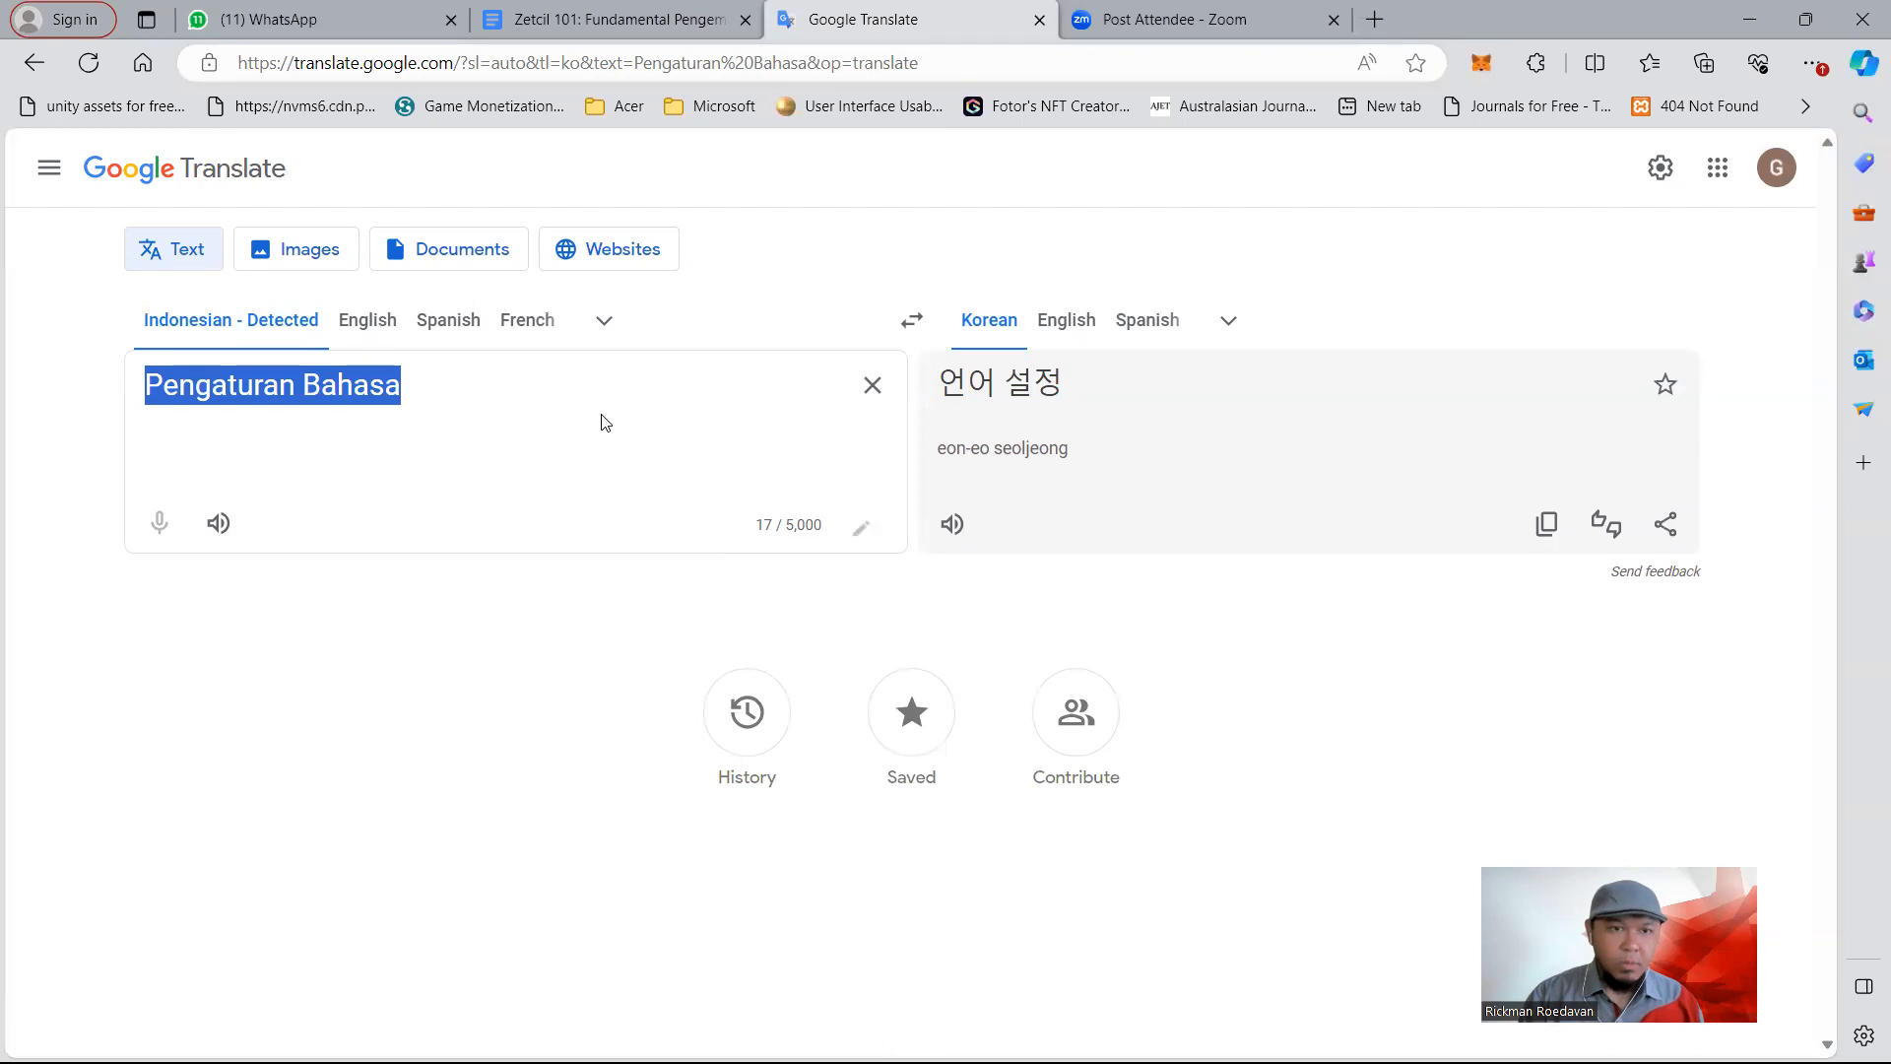
{"action": "type", "text": "Play"}
Copy the Korean translation "놀다", switch back to Unity and paste it as the Play text's Korean Text
{"action": "left_click_drag", "start_coordinate": [1048, 387], "coordinate": [973, 399]}
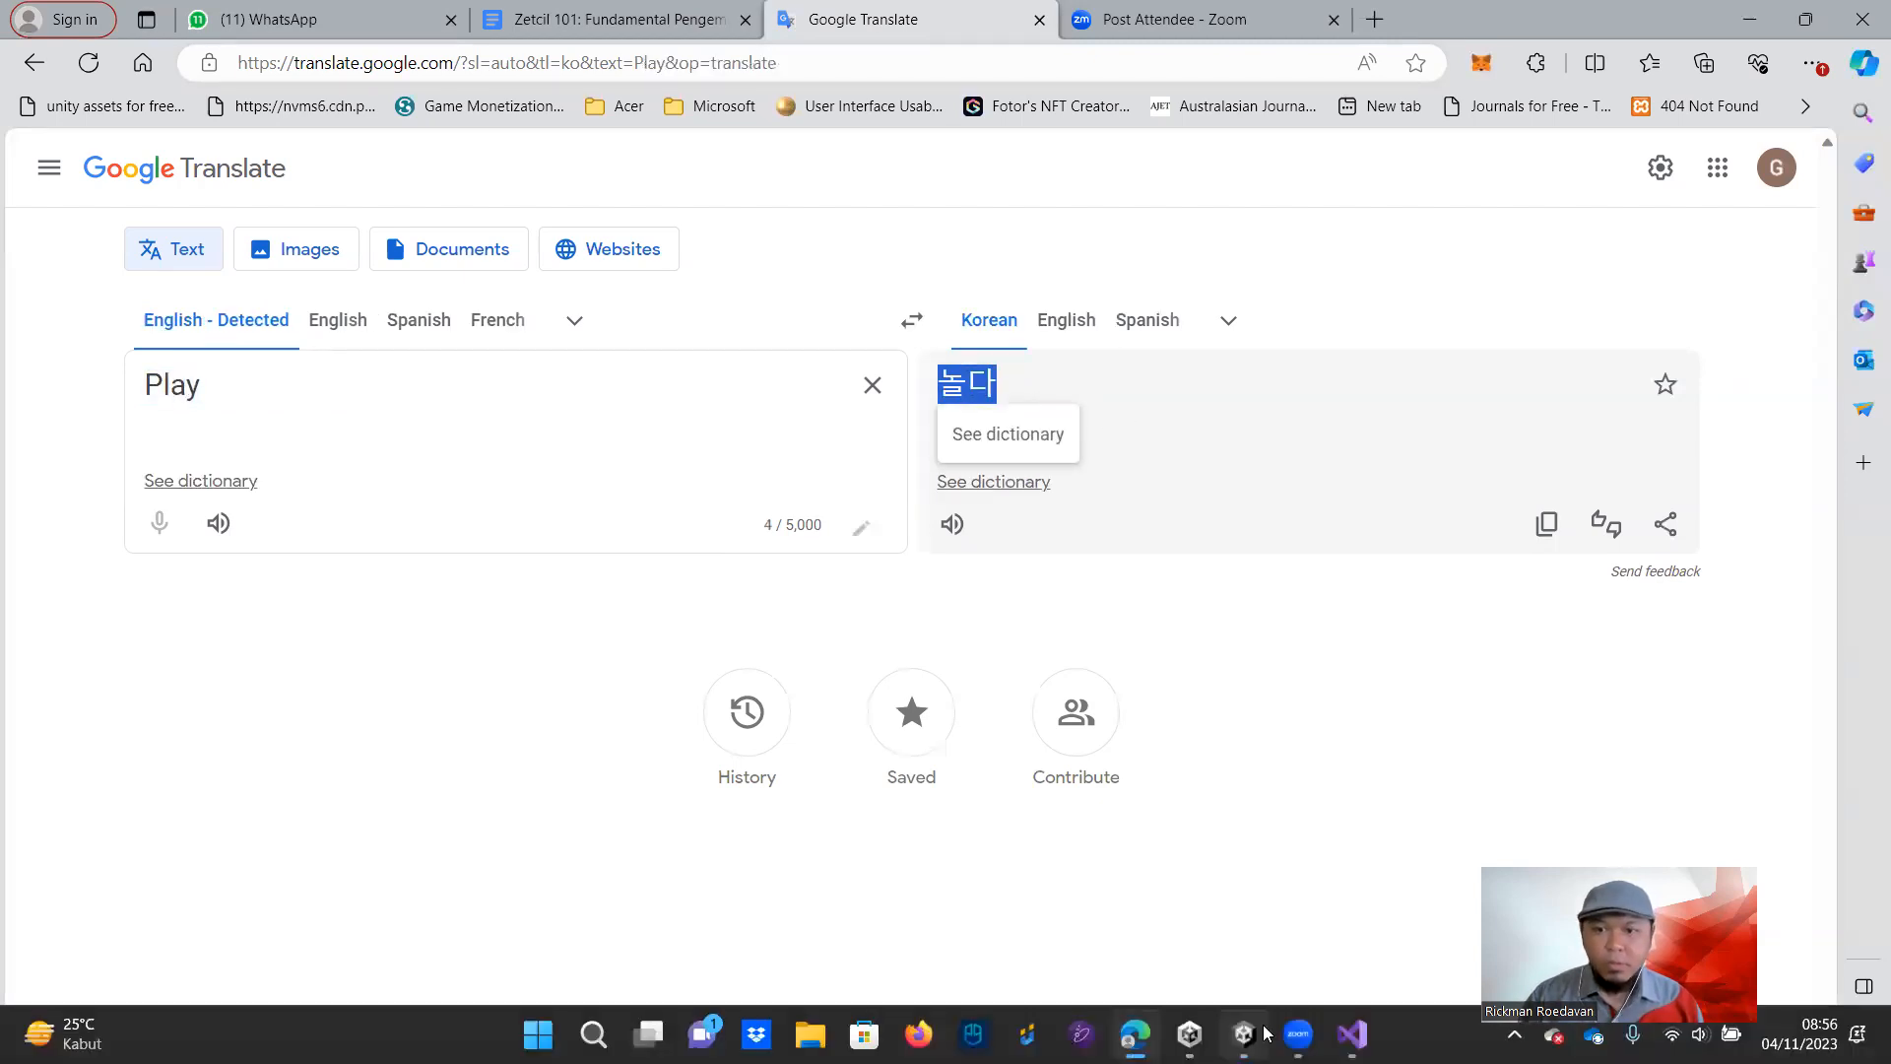
{"action": "left_click", "coordinate": [1245, 1034]}
{"action": "left_click", "coordinate": [1423, 702]}
{"action": "type", "text": "놀다"}
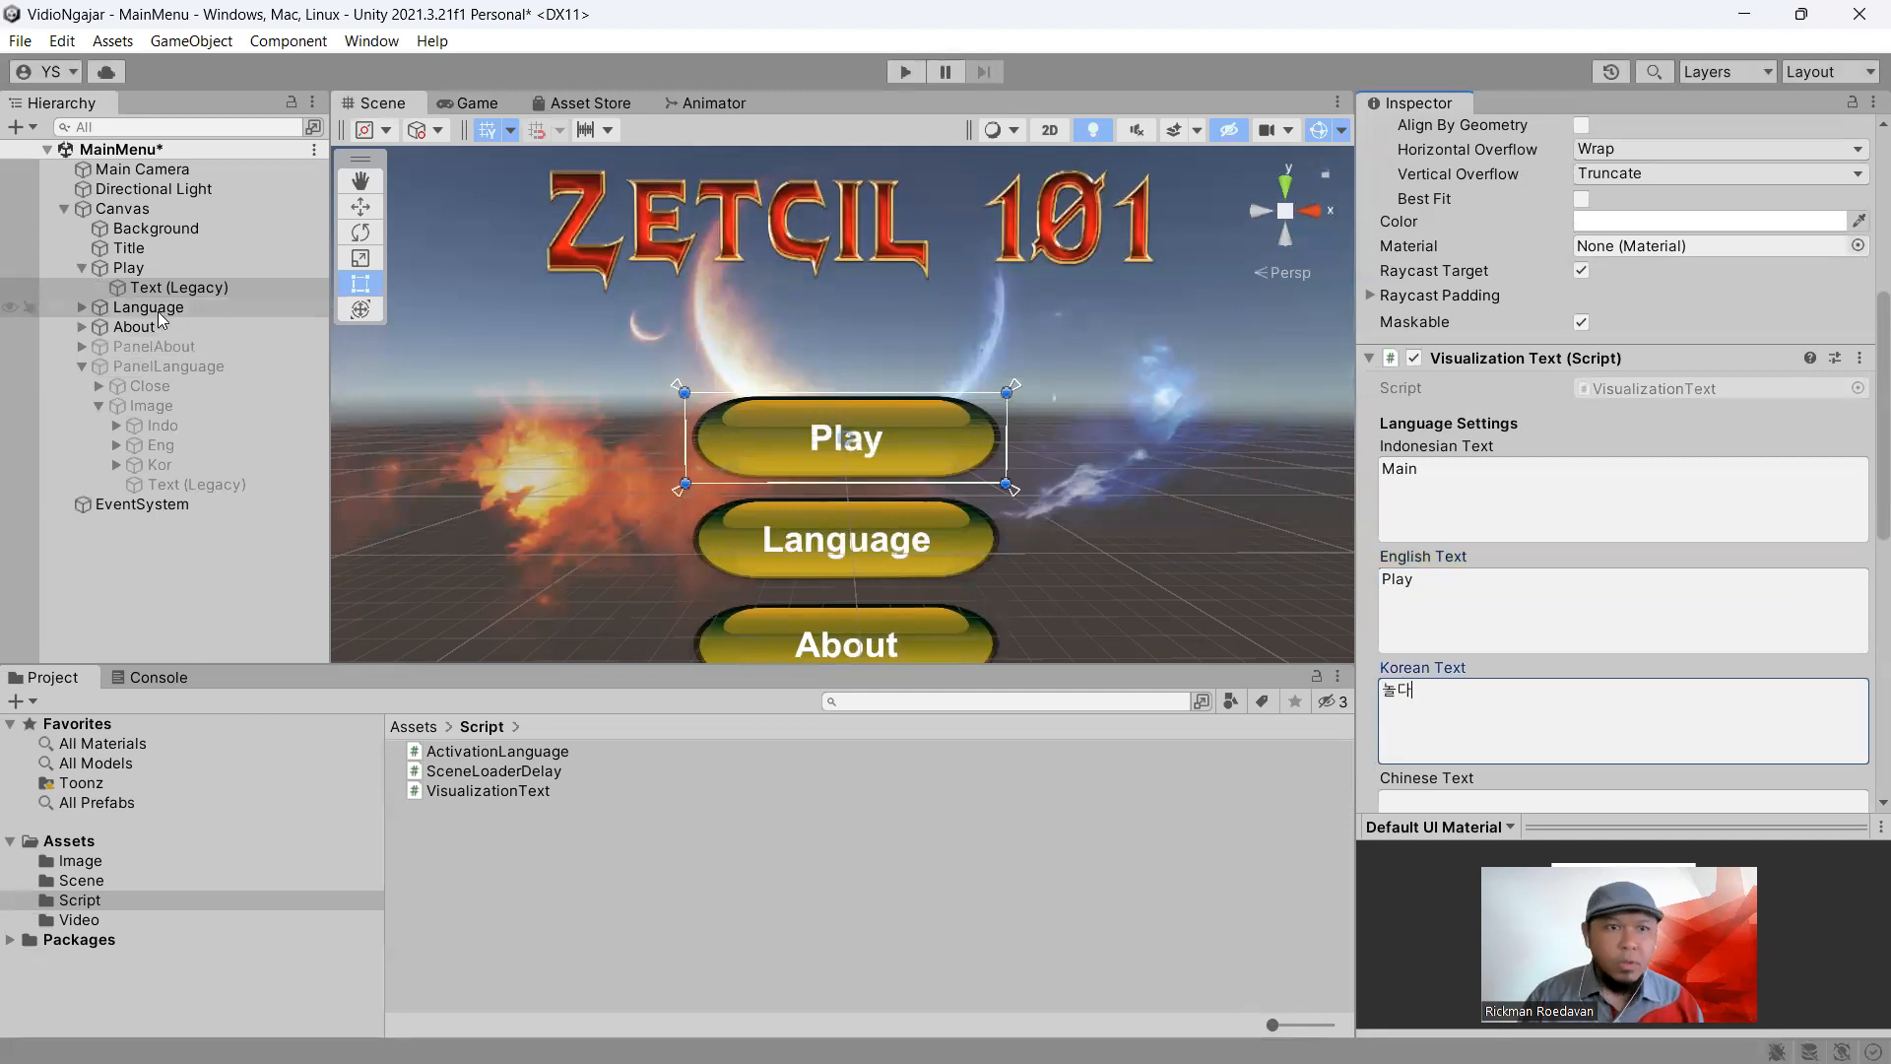
Attach VisualizationText to the Language button's text and set its Indonesian Text to Bahasa and English Text to Language
{"action": "left_click", "coordinate": [81, 306]}
{"action": "left_click", "coordinate": [177, 326]}
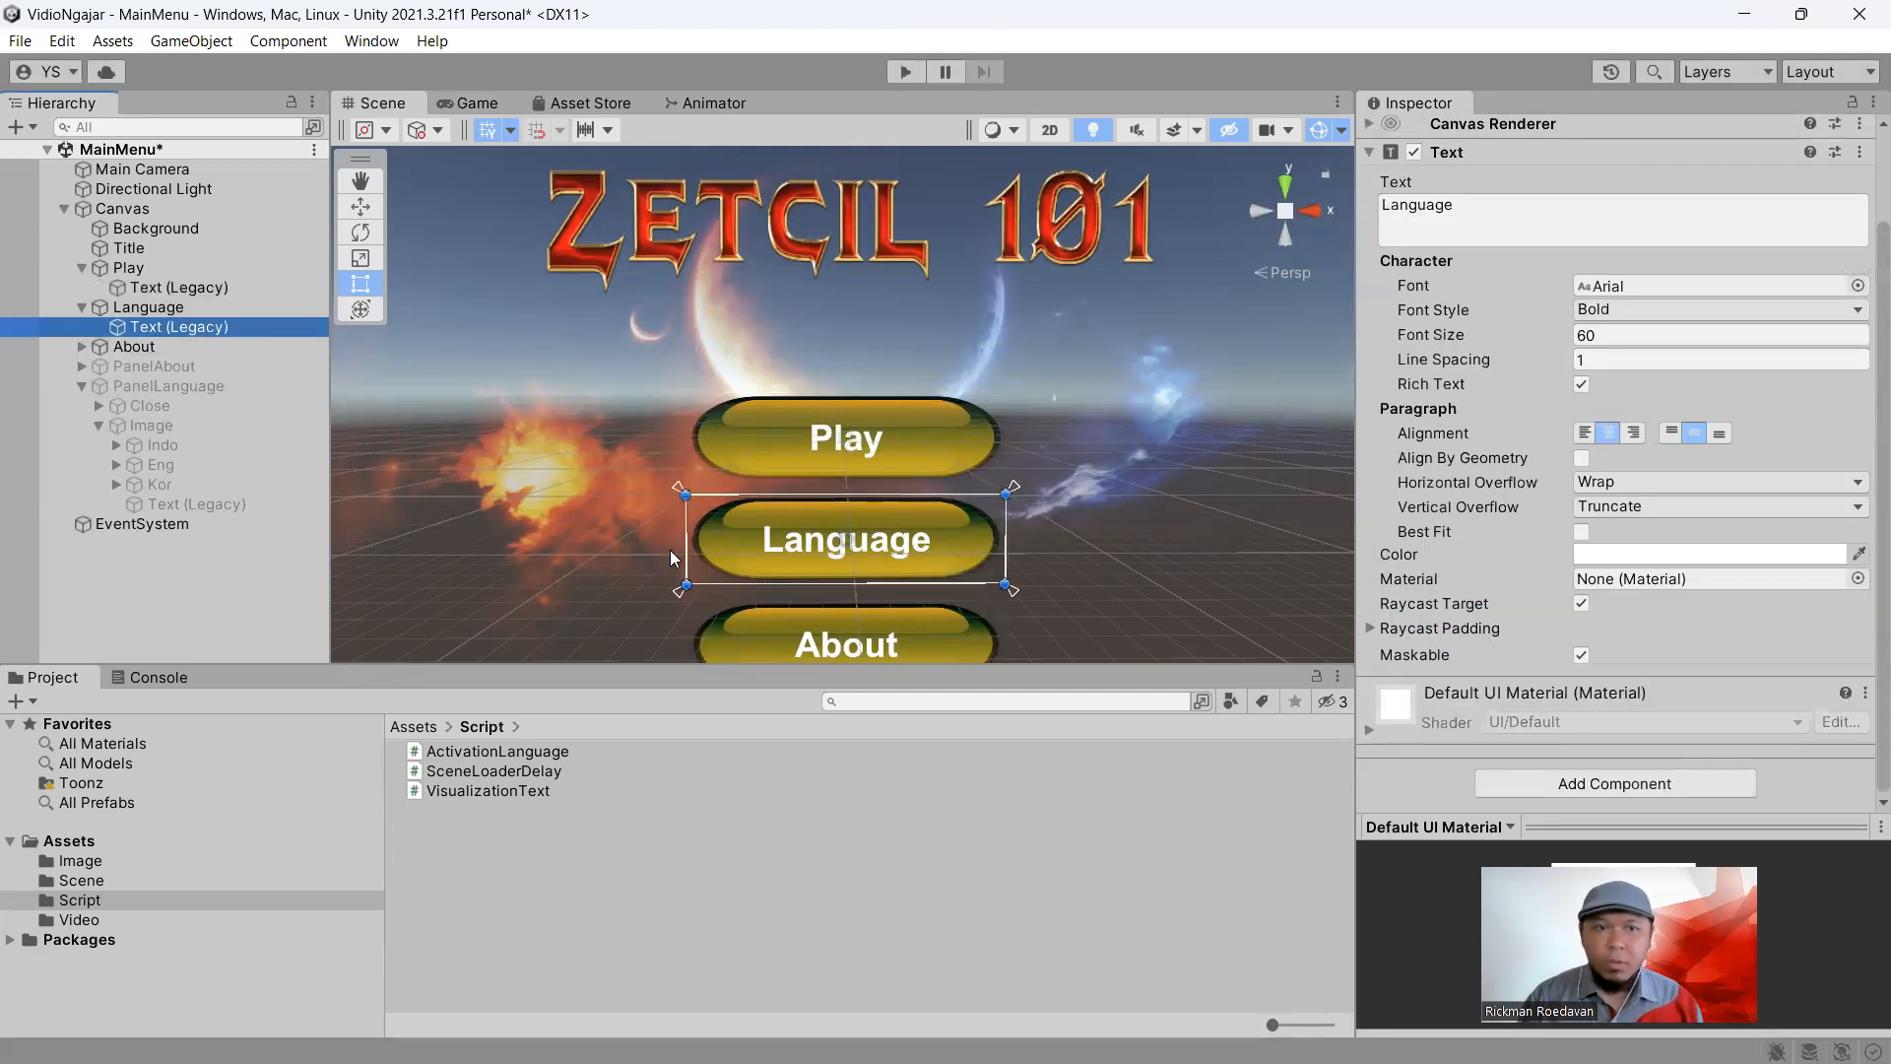
{"action": "left_click_drag", "start_coordinate": [518, 788], "coordinate": [219, 335]}
{"action": "scroll", "coordinate": [1682, 582], "scroll_direction": "down", "scroll_amount": 5}
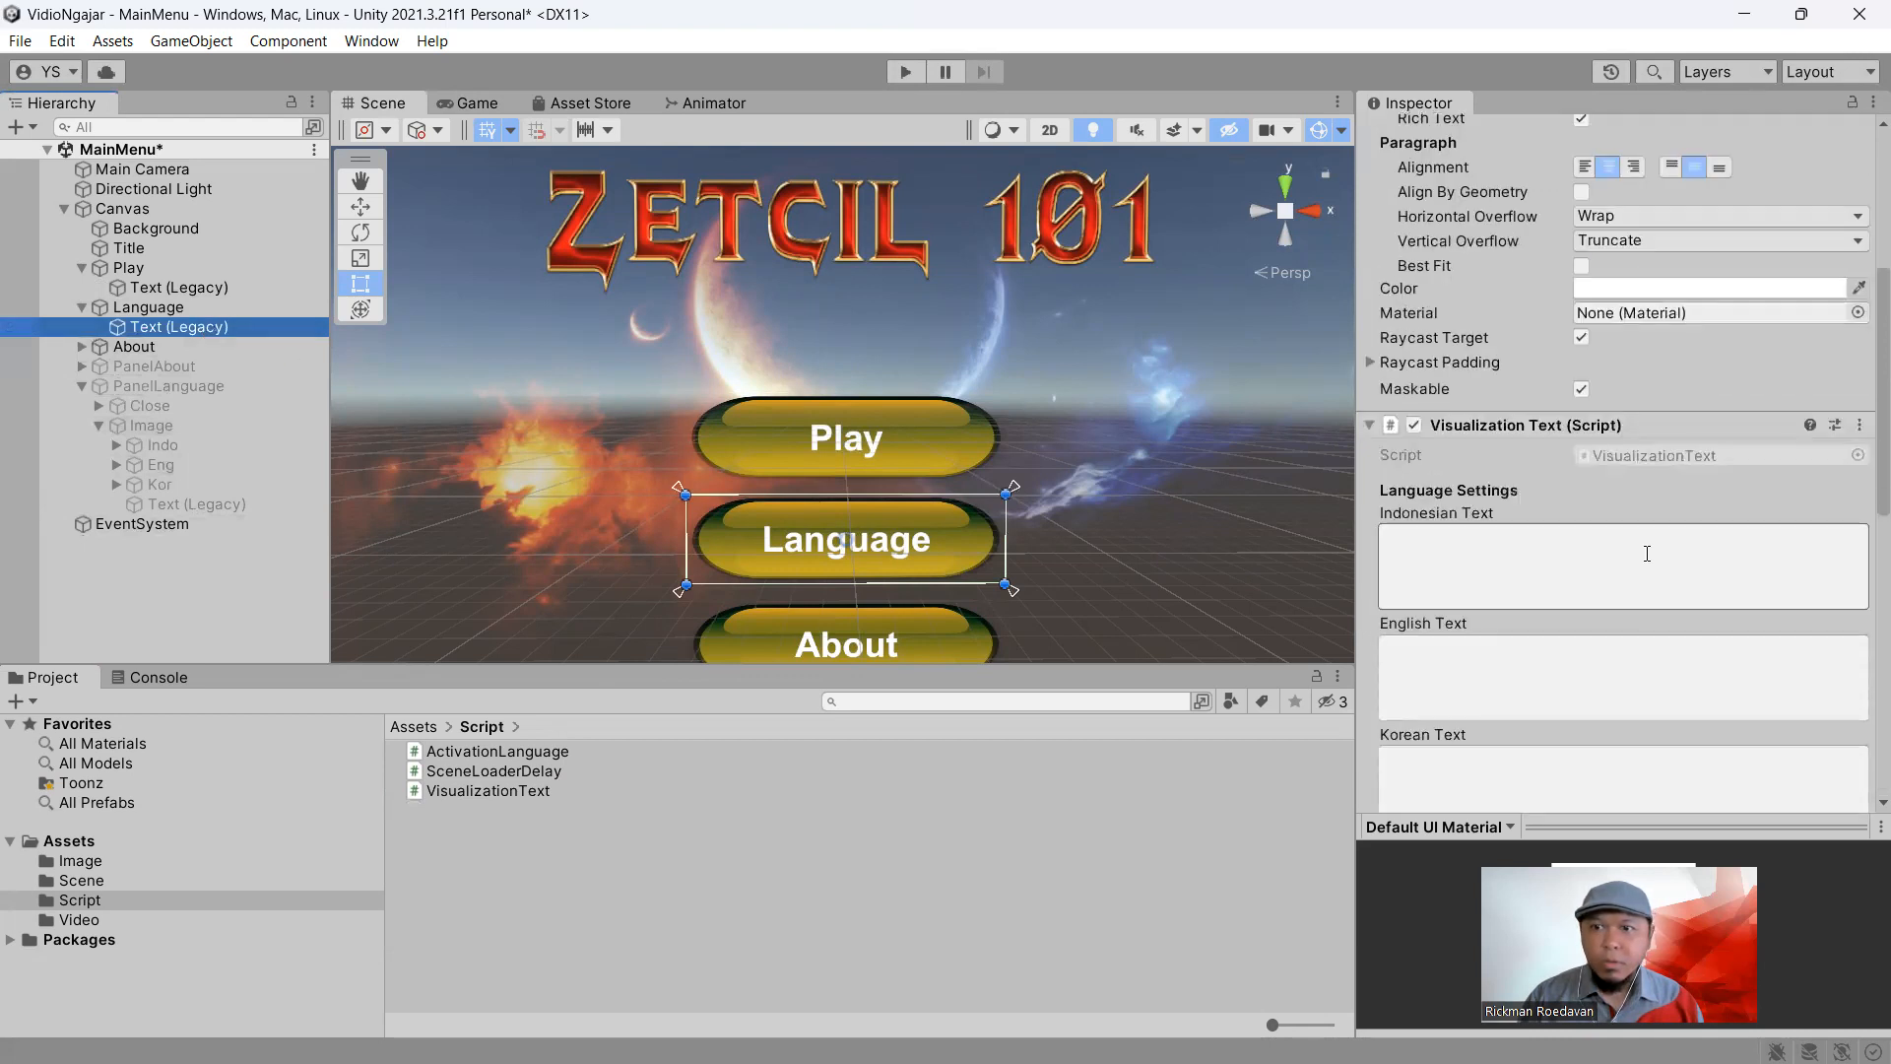
{"action": "left_click", "coordinate": [1647, 553]}
{"action": "left_click", "coordinate": [1592, 701]}
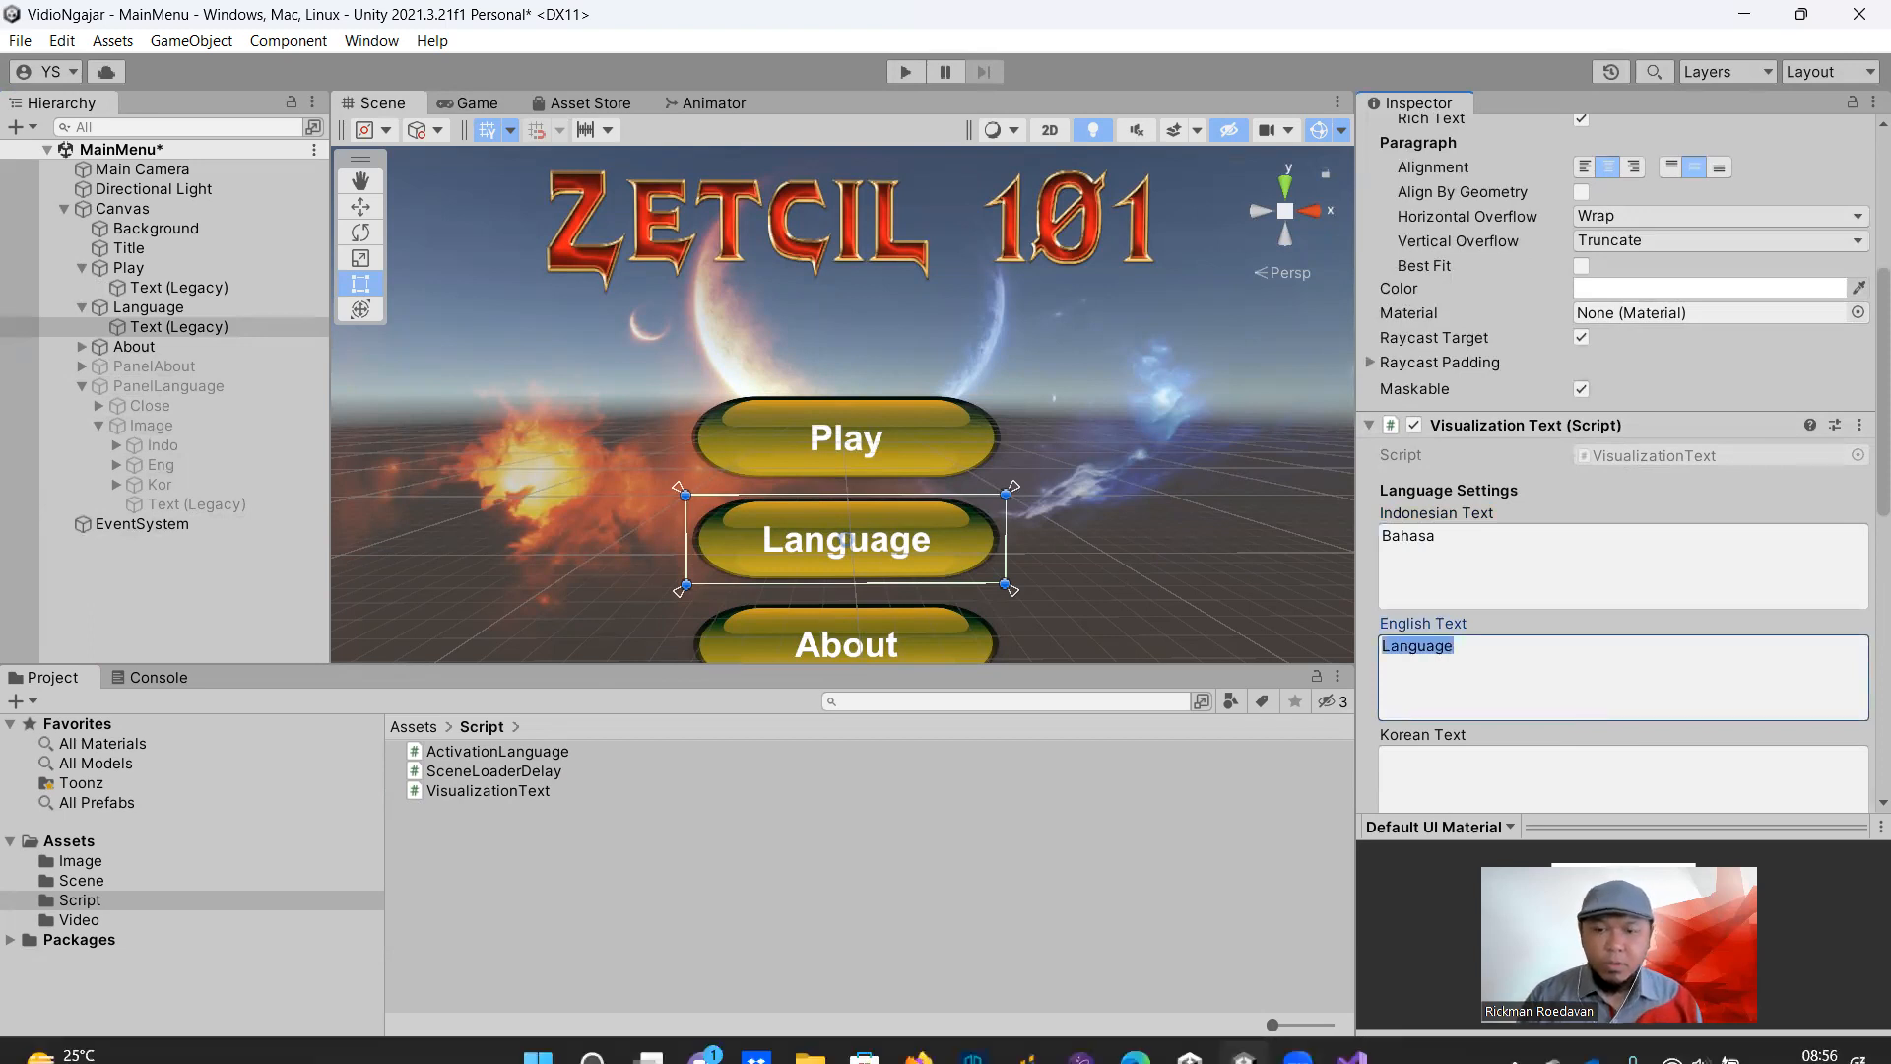
Switch to Google Translate and replace the source text with "Language" to translate it into Korean
{"action": "mouse_move", "coordinate": [1243, 1034]}
{"action": "left_click", "coordinate": [1135, 1034]}
{"action": "left_click", "coordinate": [654, 434]}
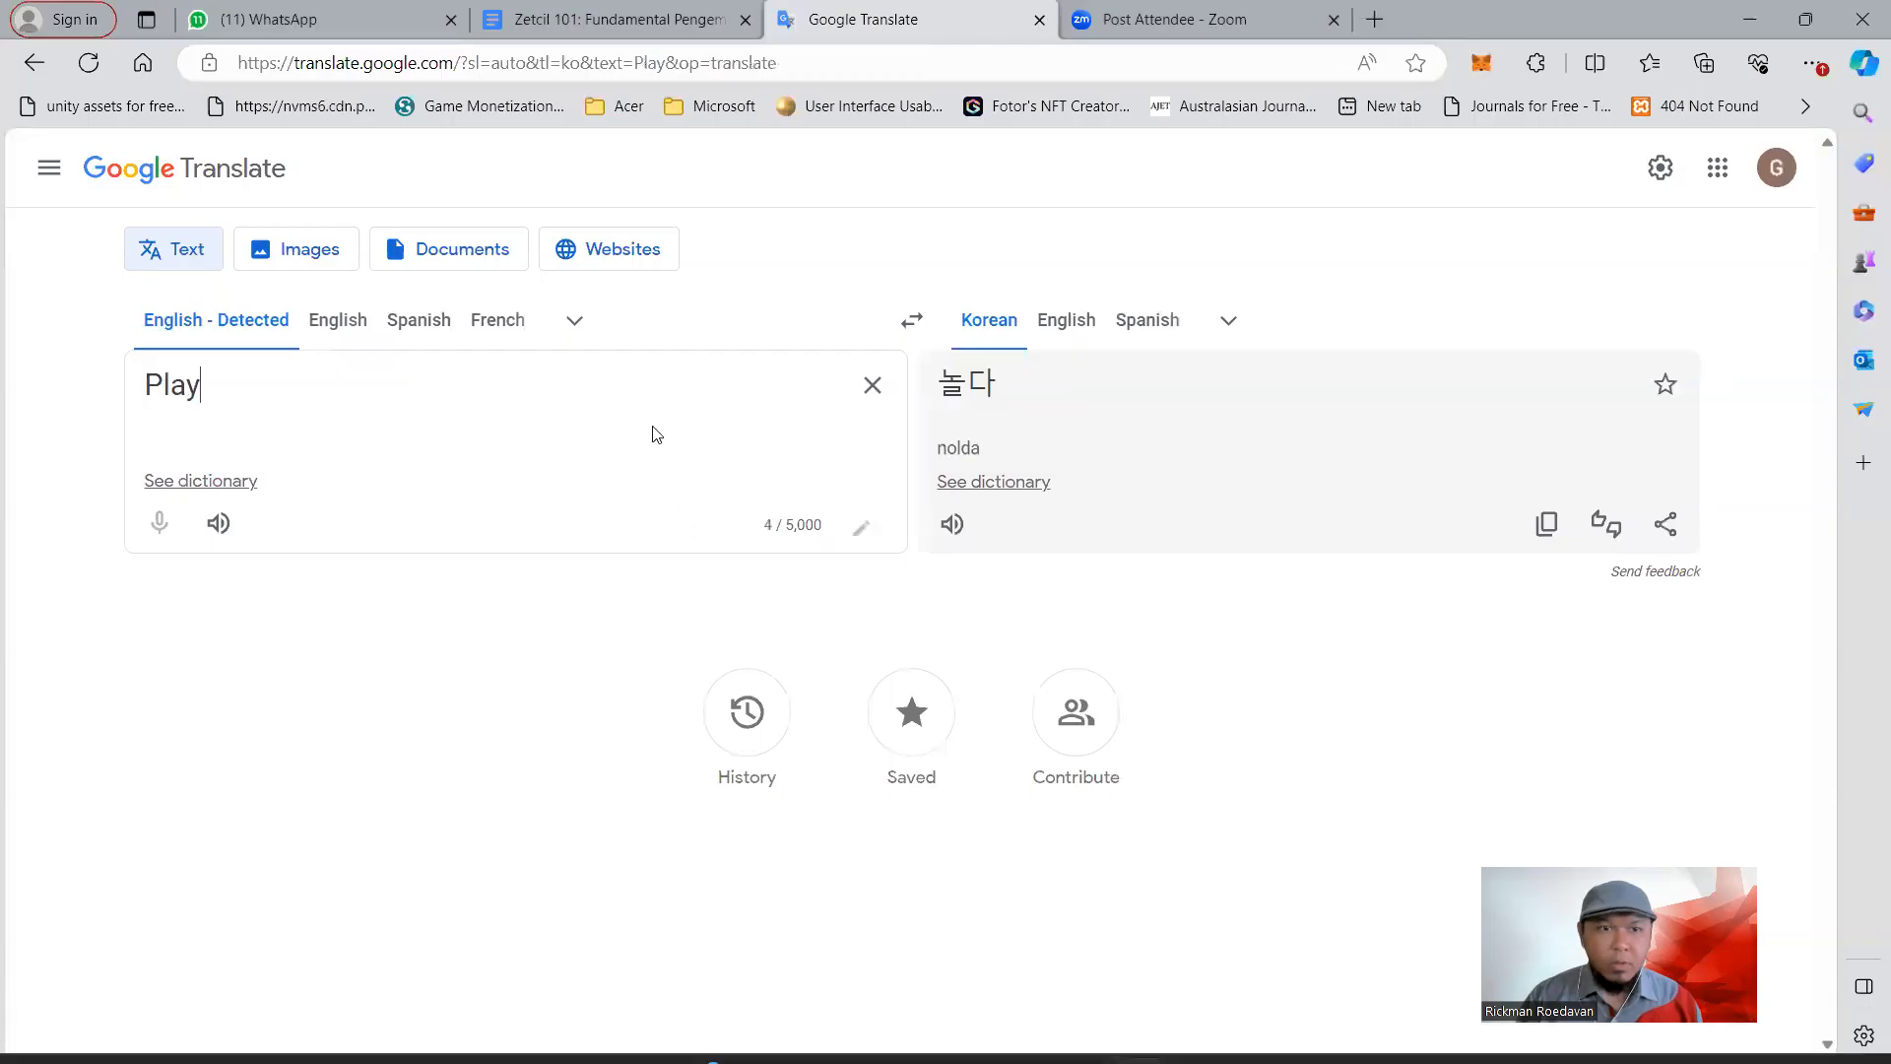
{"action": "key", "text": "ctrl+a"}
{"action": "type", "text": "Language"}
Copy the Korean translation "언어", switch back to Unity and paste it as the Language text's Korean Text
{"action": "left_click_drag", "start_coordinate": [1001, 393], "coordinate": [936, 385]}
{"action": "key", "text": "ctrl+c"}
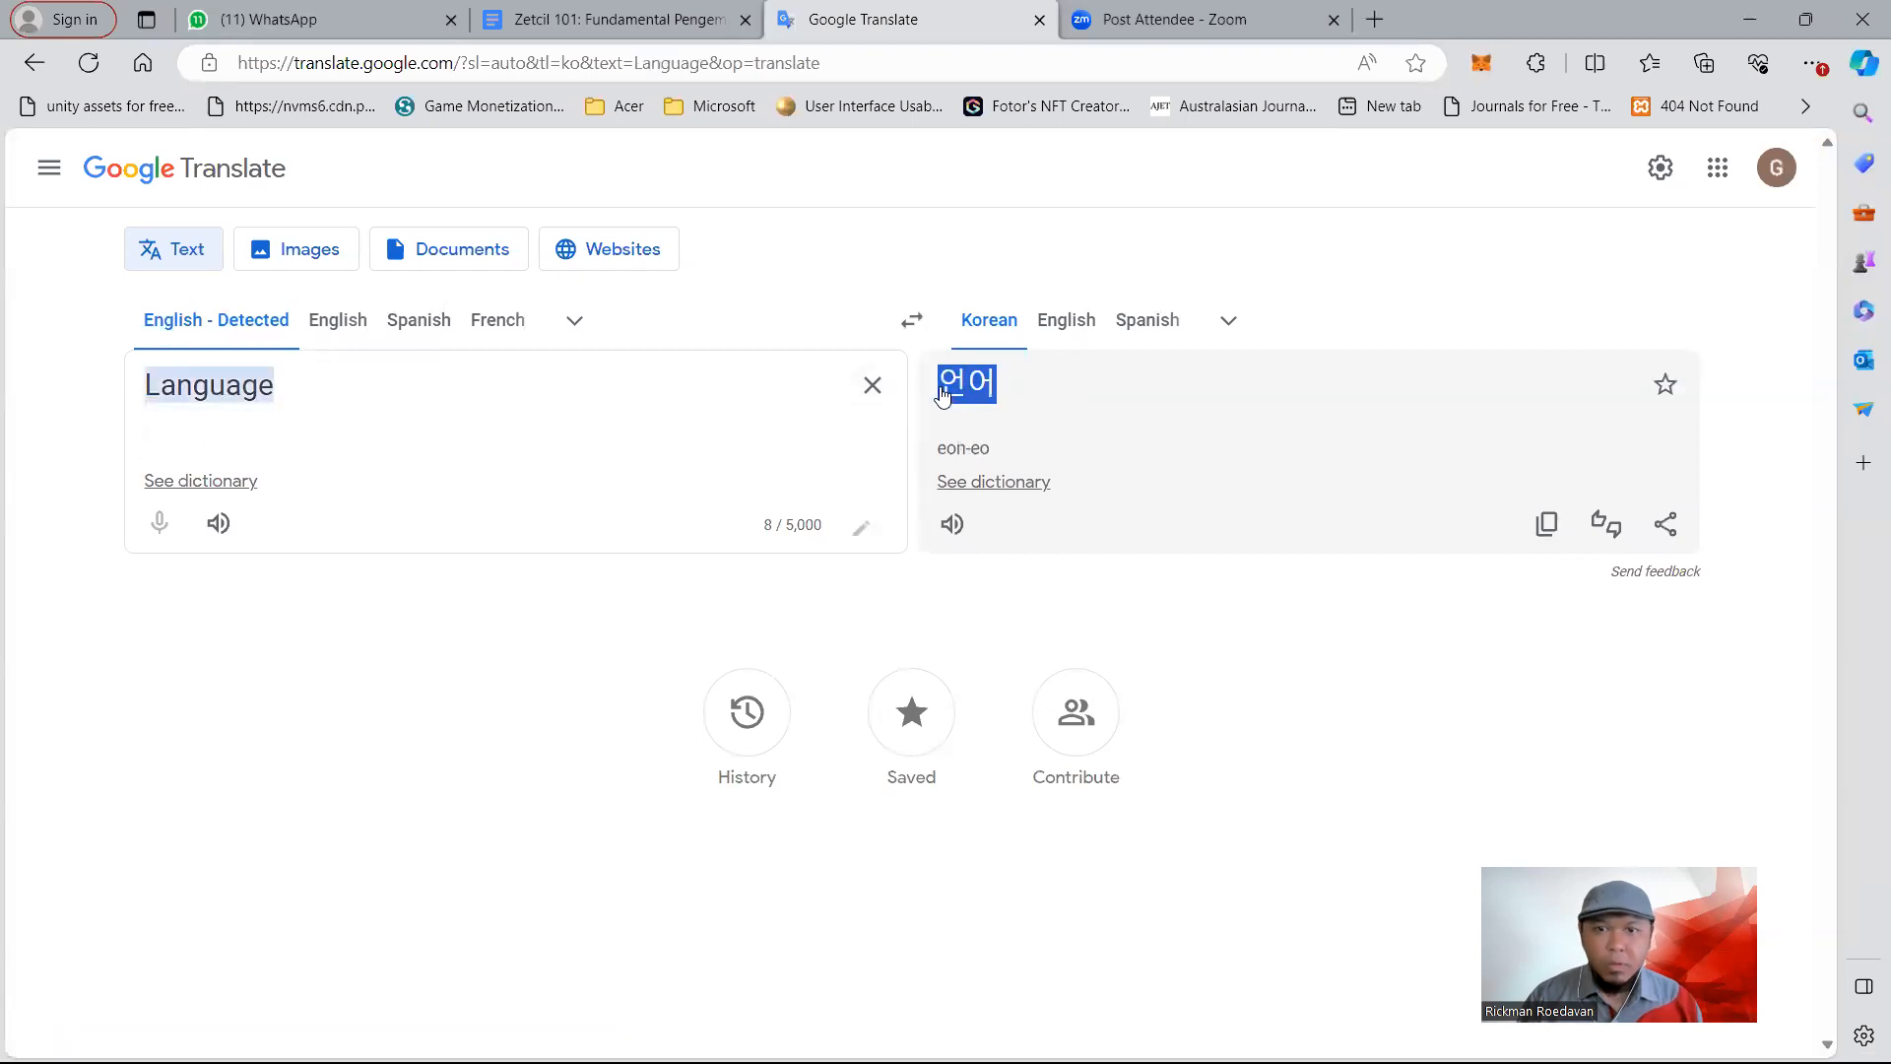
{"action": "left_click", "coordinate": [1243, 1034]}
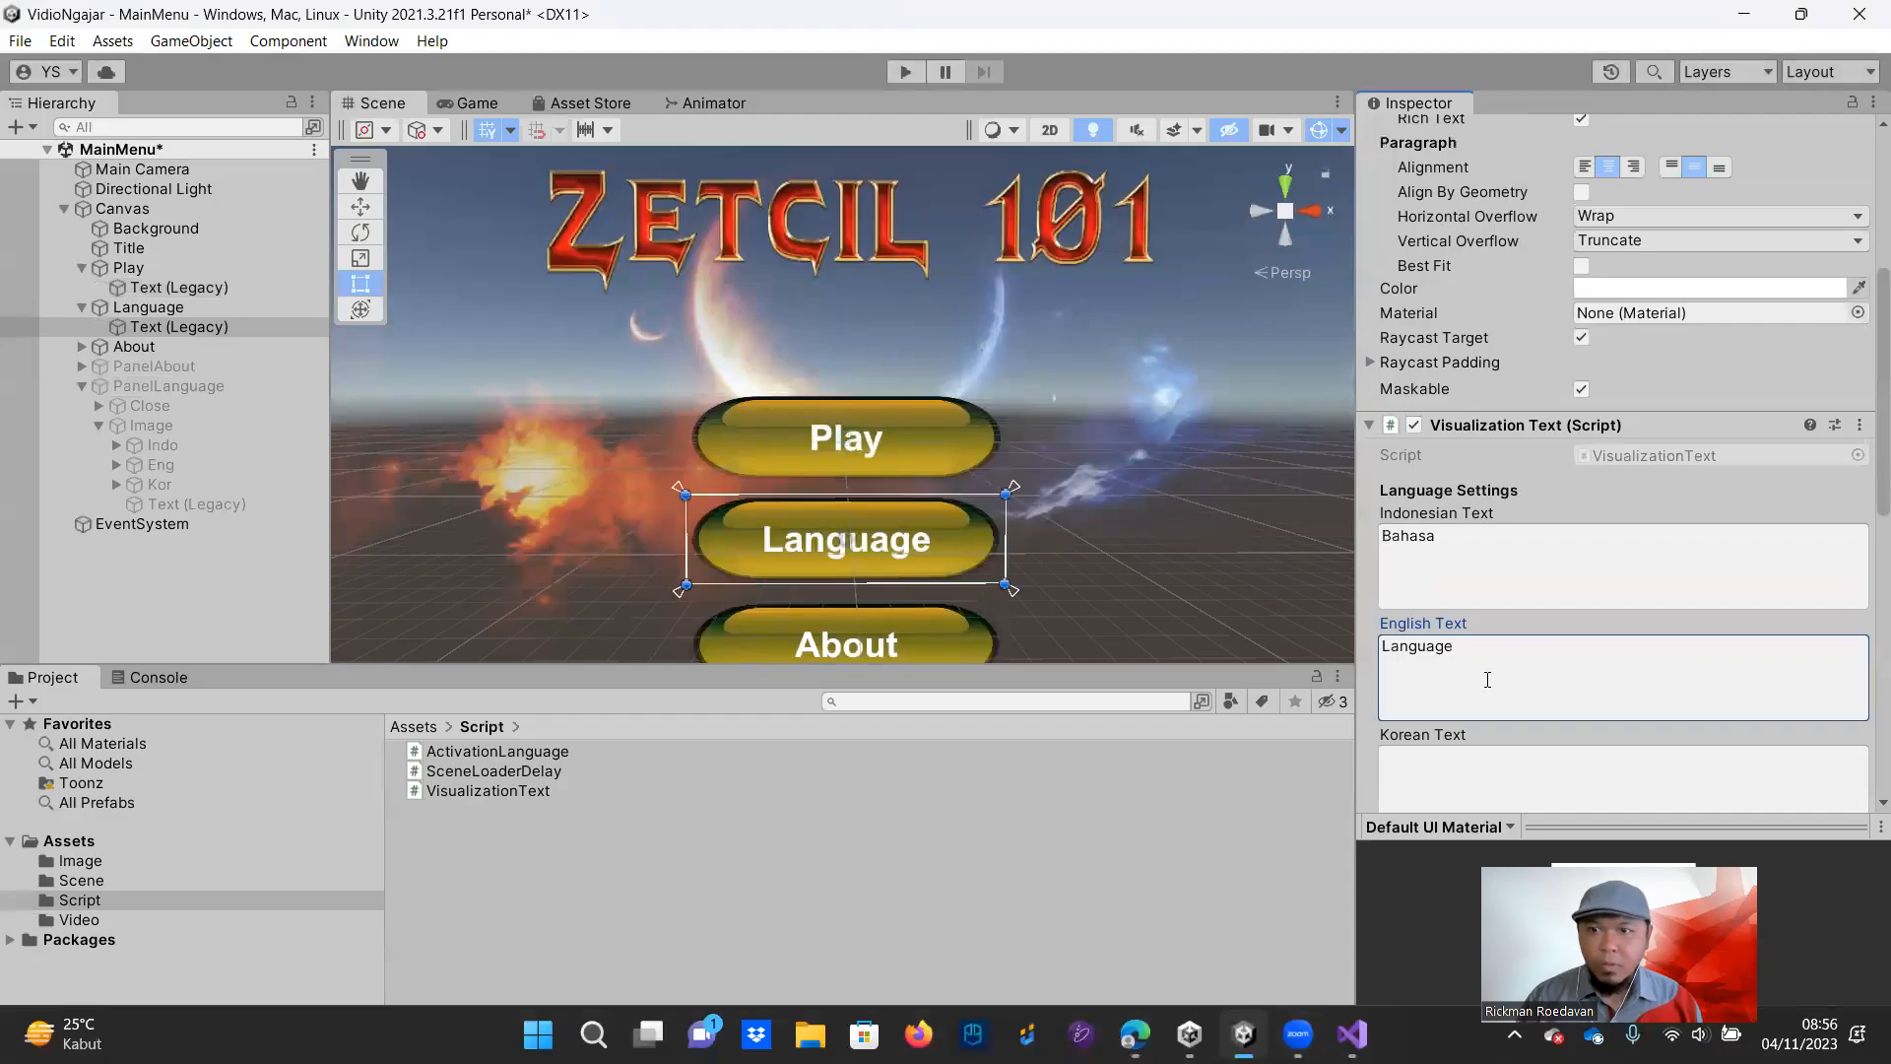
{"action": "left_click", "coordinate": [1482, 761]}
{"action": "key", "text": "ctrl+v"}
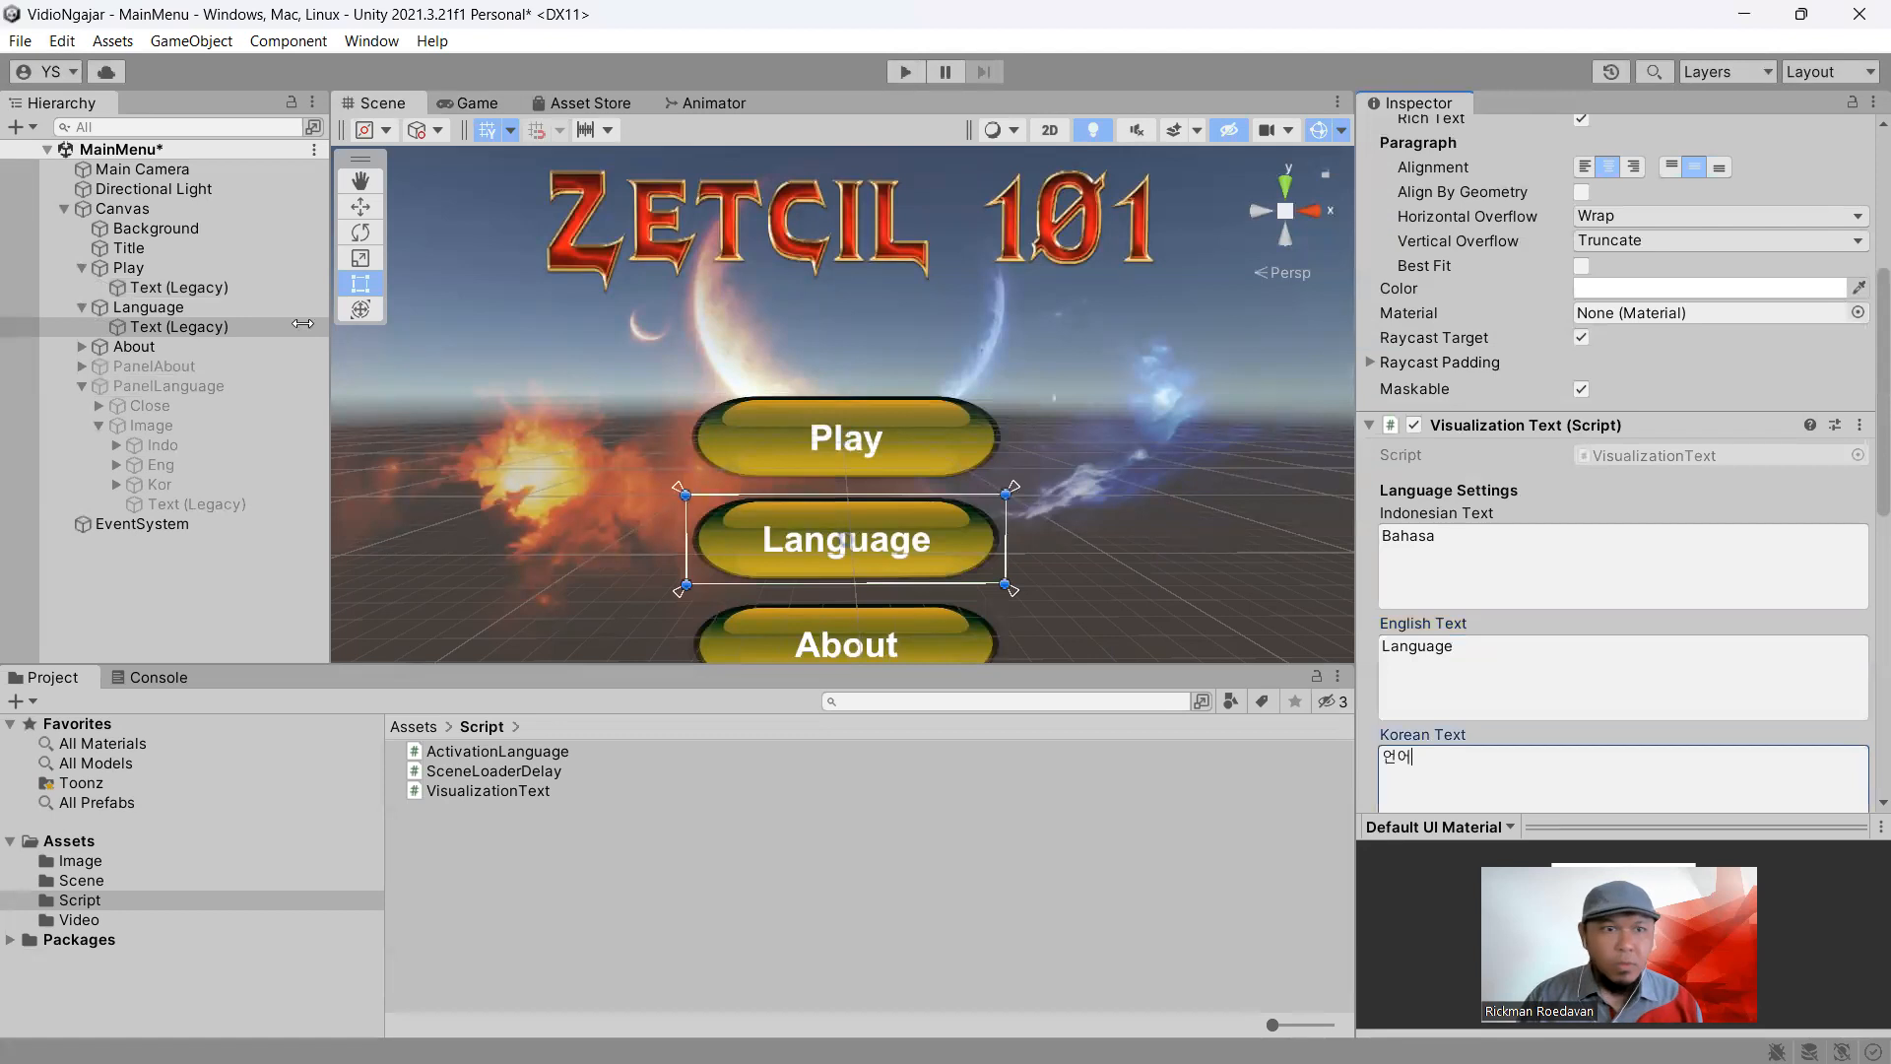
Attach VisualizationText to the About button's text, set Indonesian Text to Tentang and English Text to About, and copy the English text
{"action": "left_click", "coordinate": [81, 346]}
{"action": "left_click", "coordinate": [148, 367]}
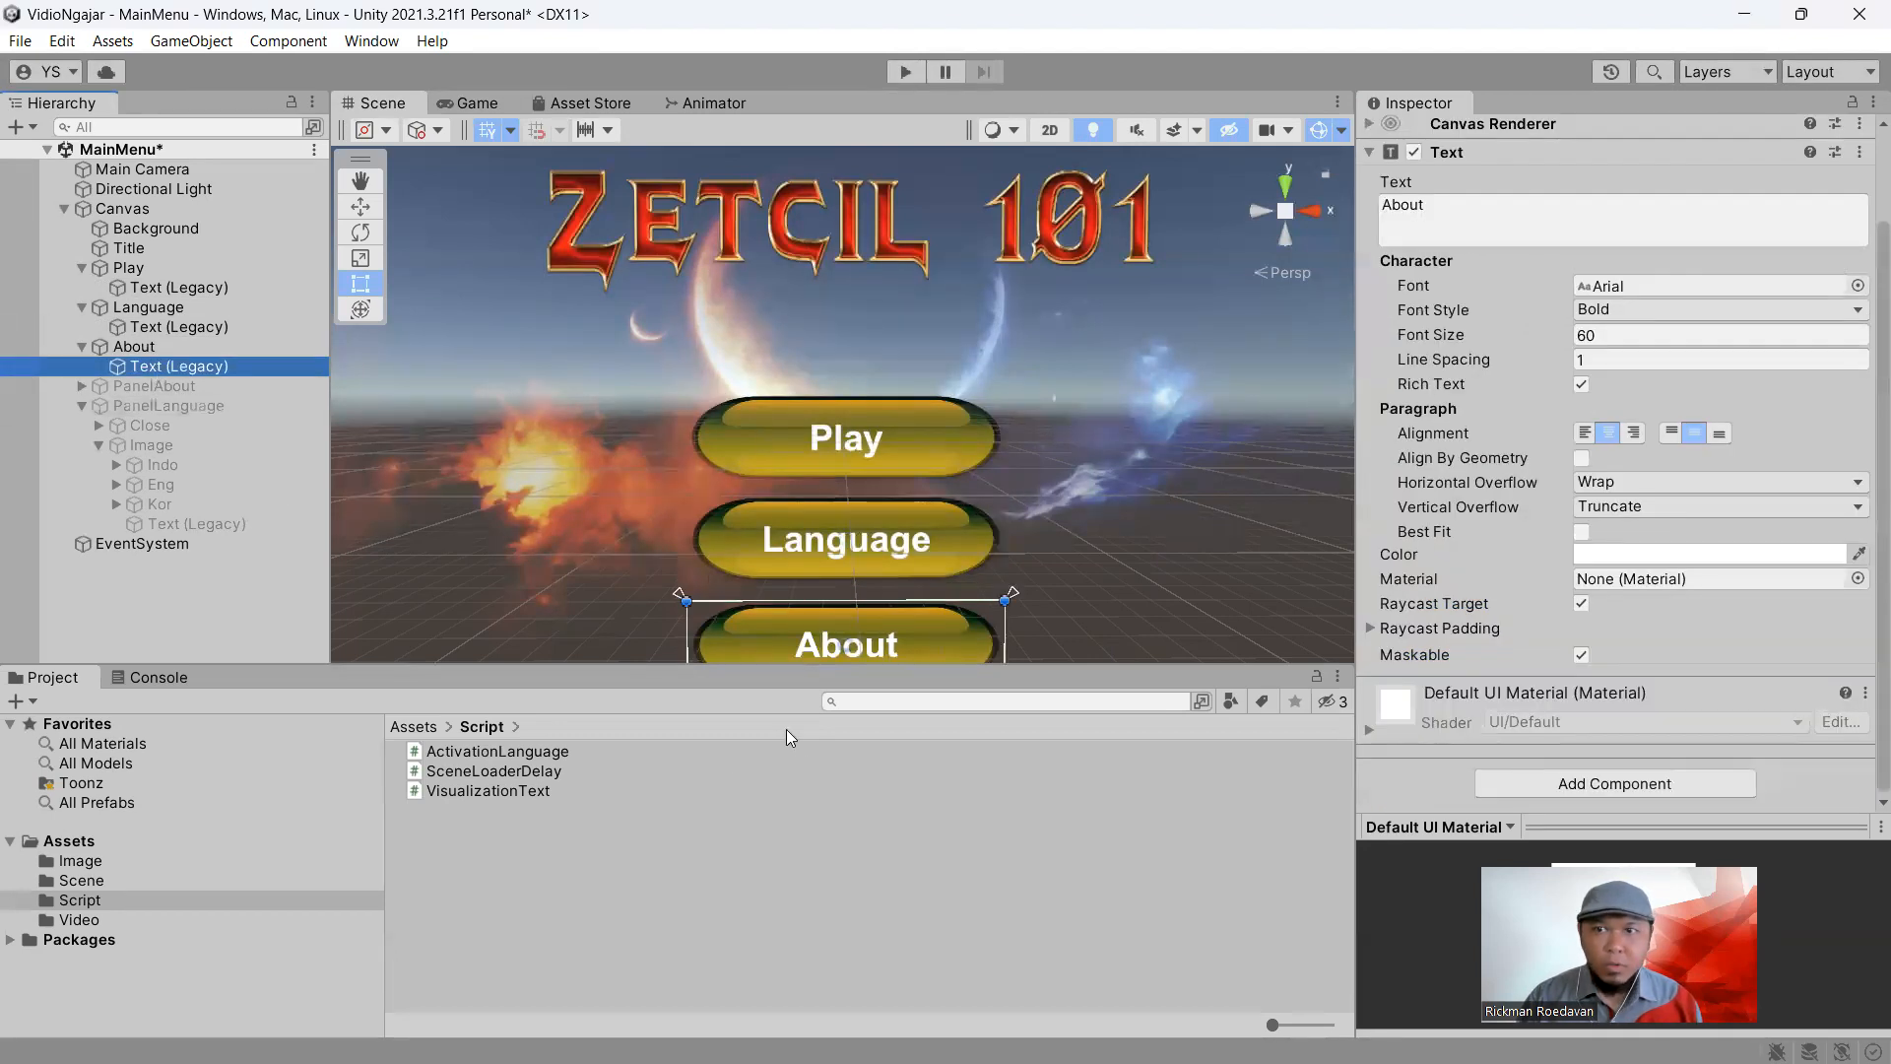
{"action": "left_click_drag", "start_coordinate": [495, 794], "coordinate": [198, 367]}
{"action": "scroll", "coordinate": [1651, 615], "scroll_direction": "down", "scroll_amount": 3}
{"action": "left_click", "coordinate": [1632, 699]}
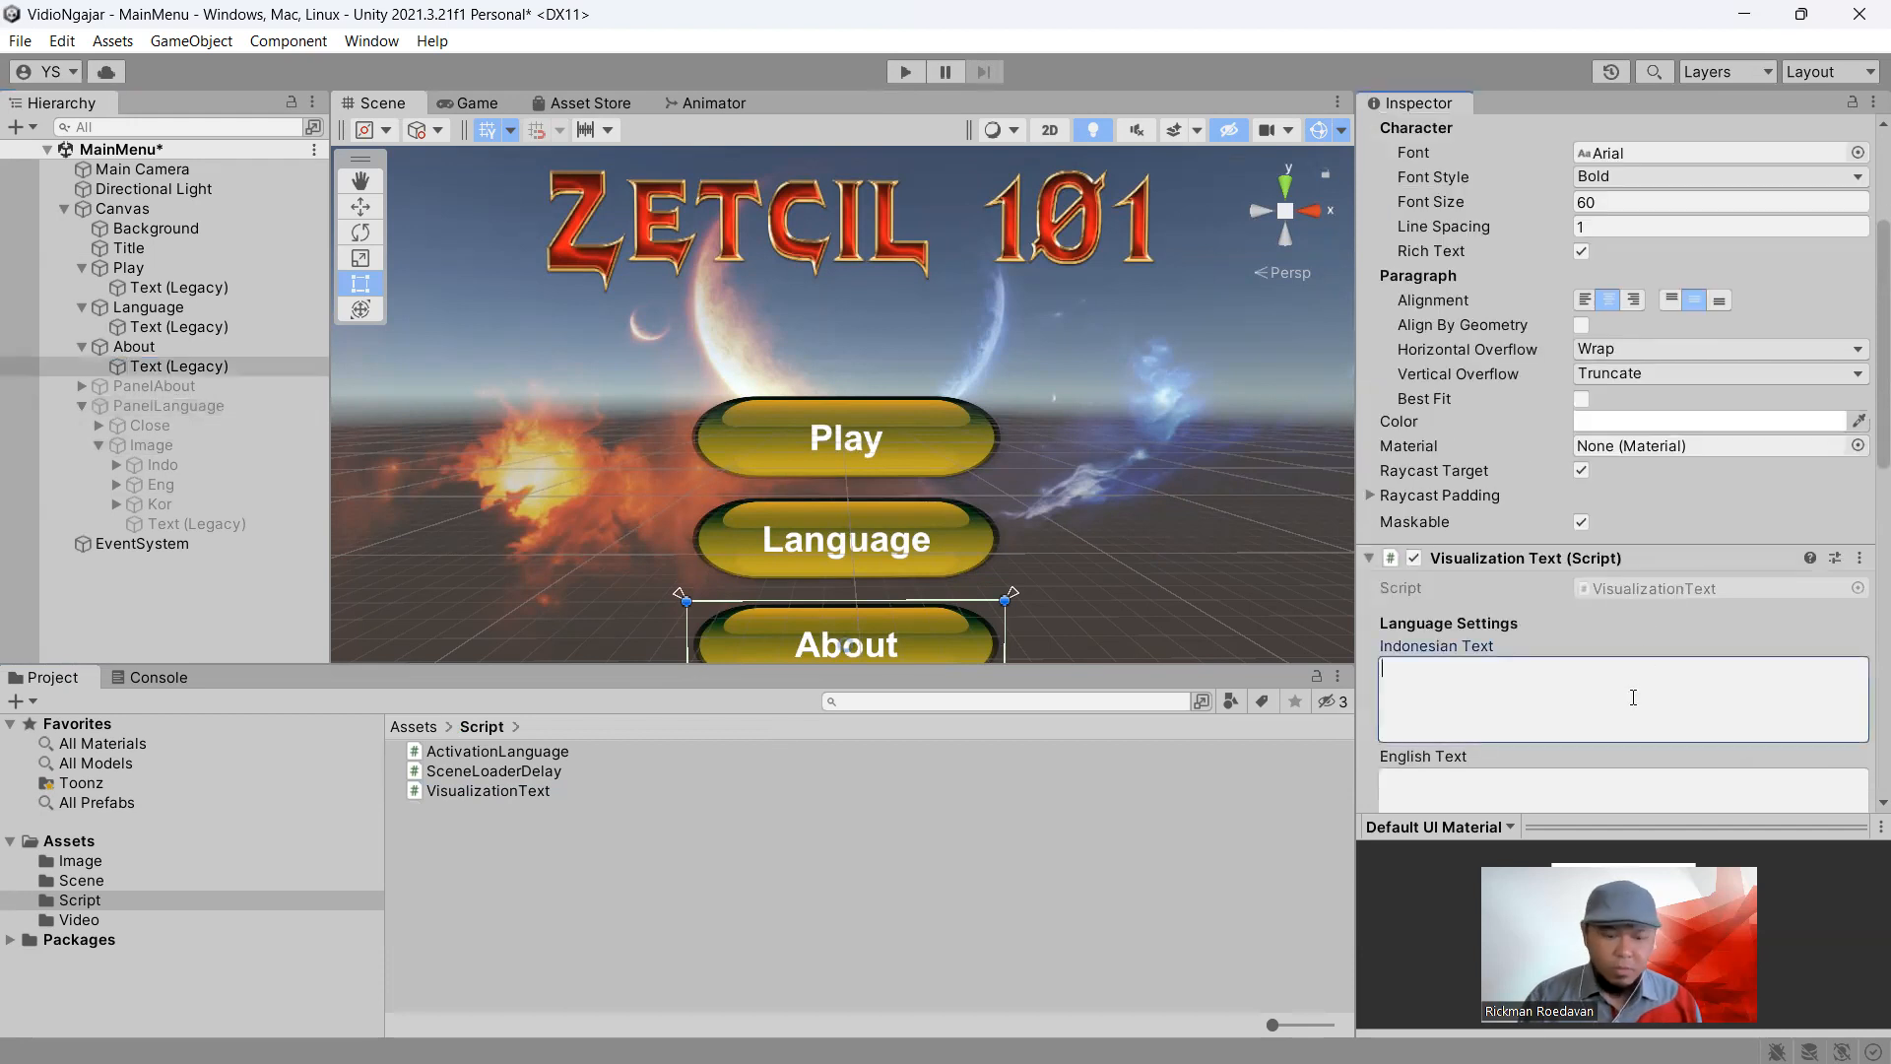
{"action": "scroll", "coordinate": [1633, 697], "scroll_direction": "down", "scroll_amount": 3}
{"action": "left_click", "coordinate": [1633, 687]}
{"action": "type", "text": "About"}
{"action": "key", "text": "ctrl+a"}
{"action": "key", "text": "ctrl+c"}
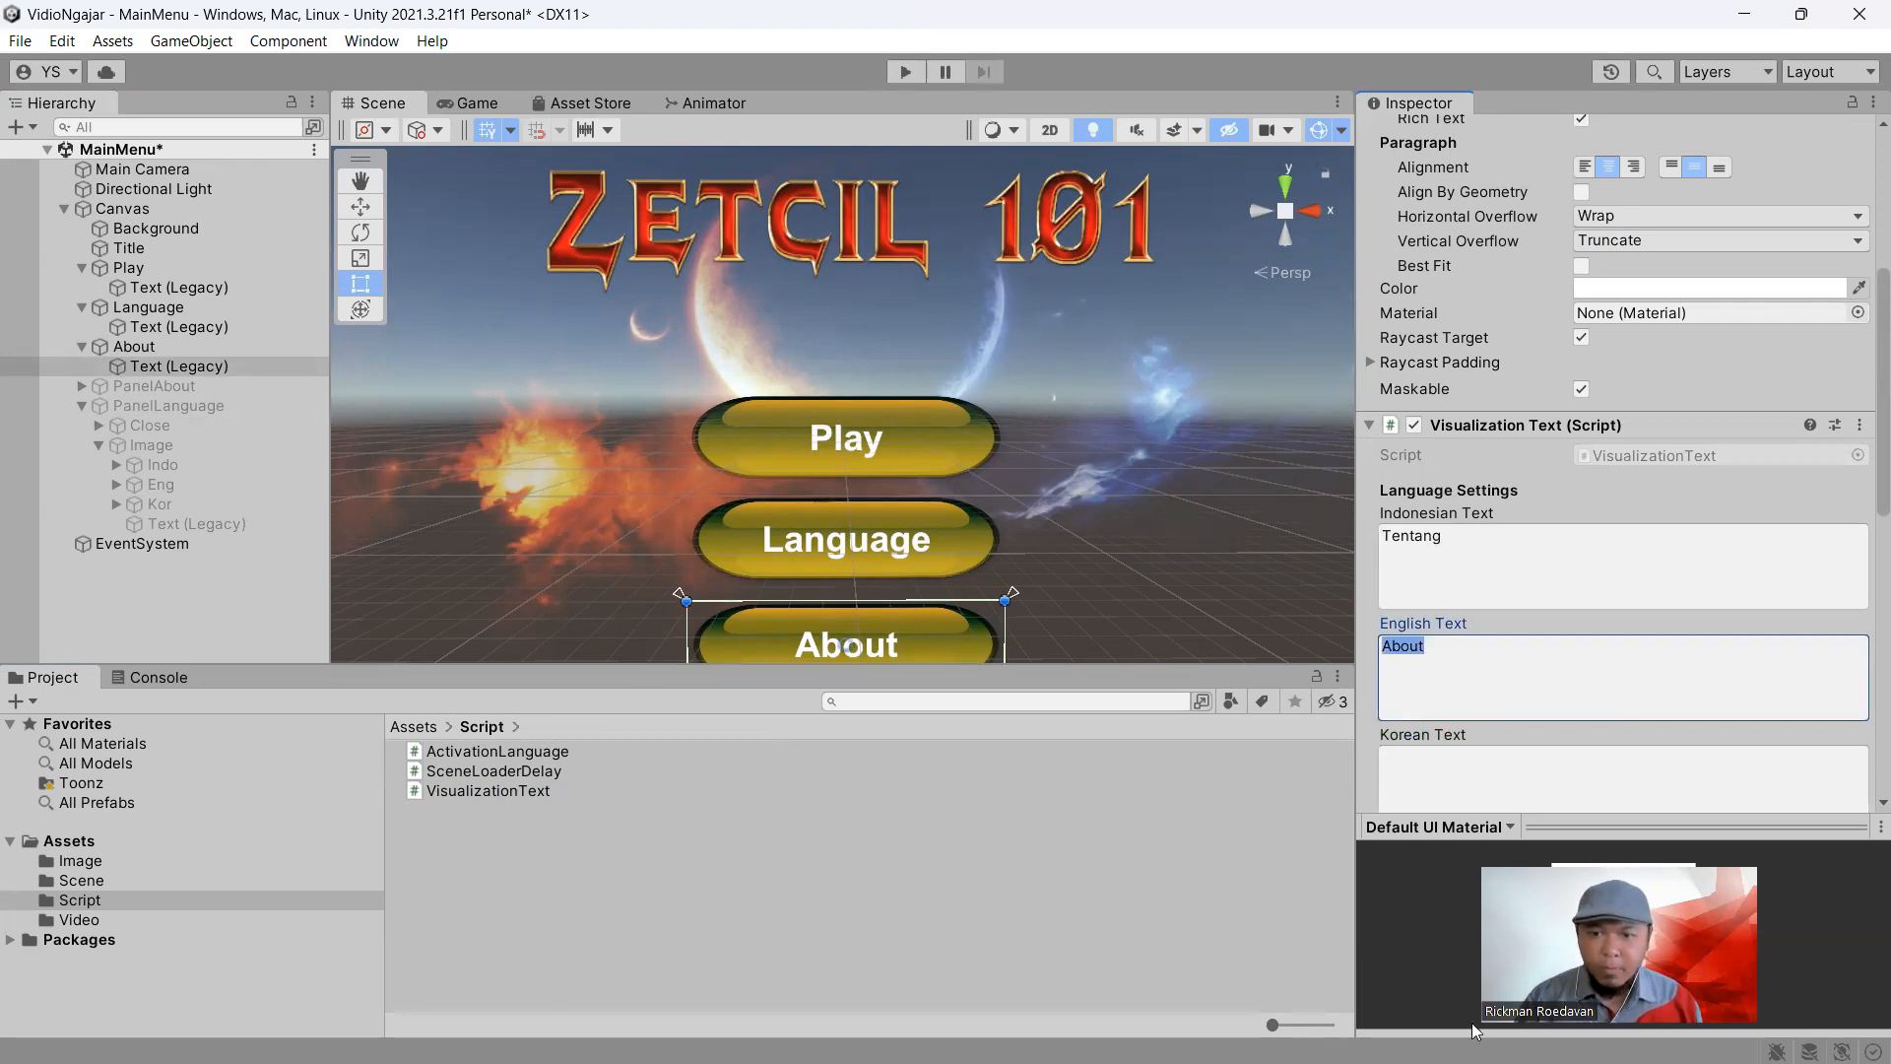
Switch to Google Translate and paste "About" over the source text to translate it into Korean
{"action": "left_click", "coordinate": [1135, 1035]}
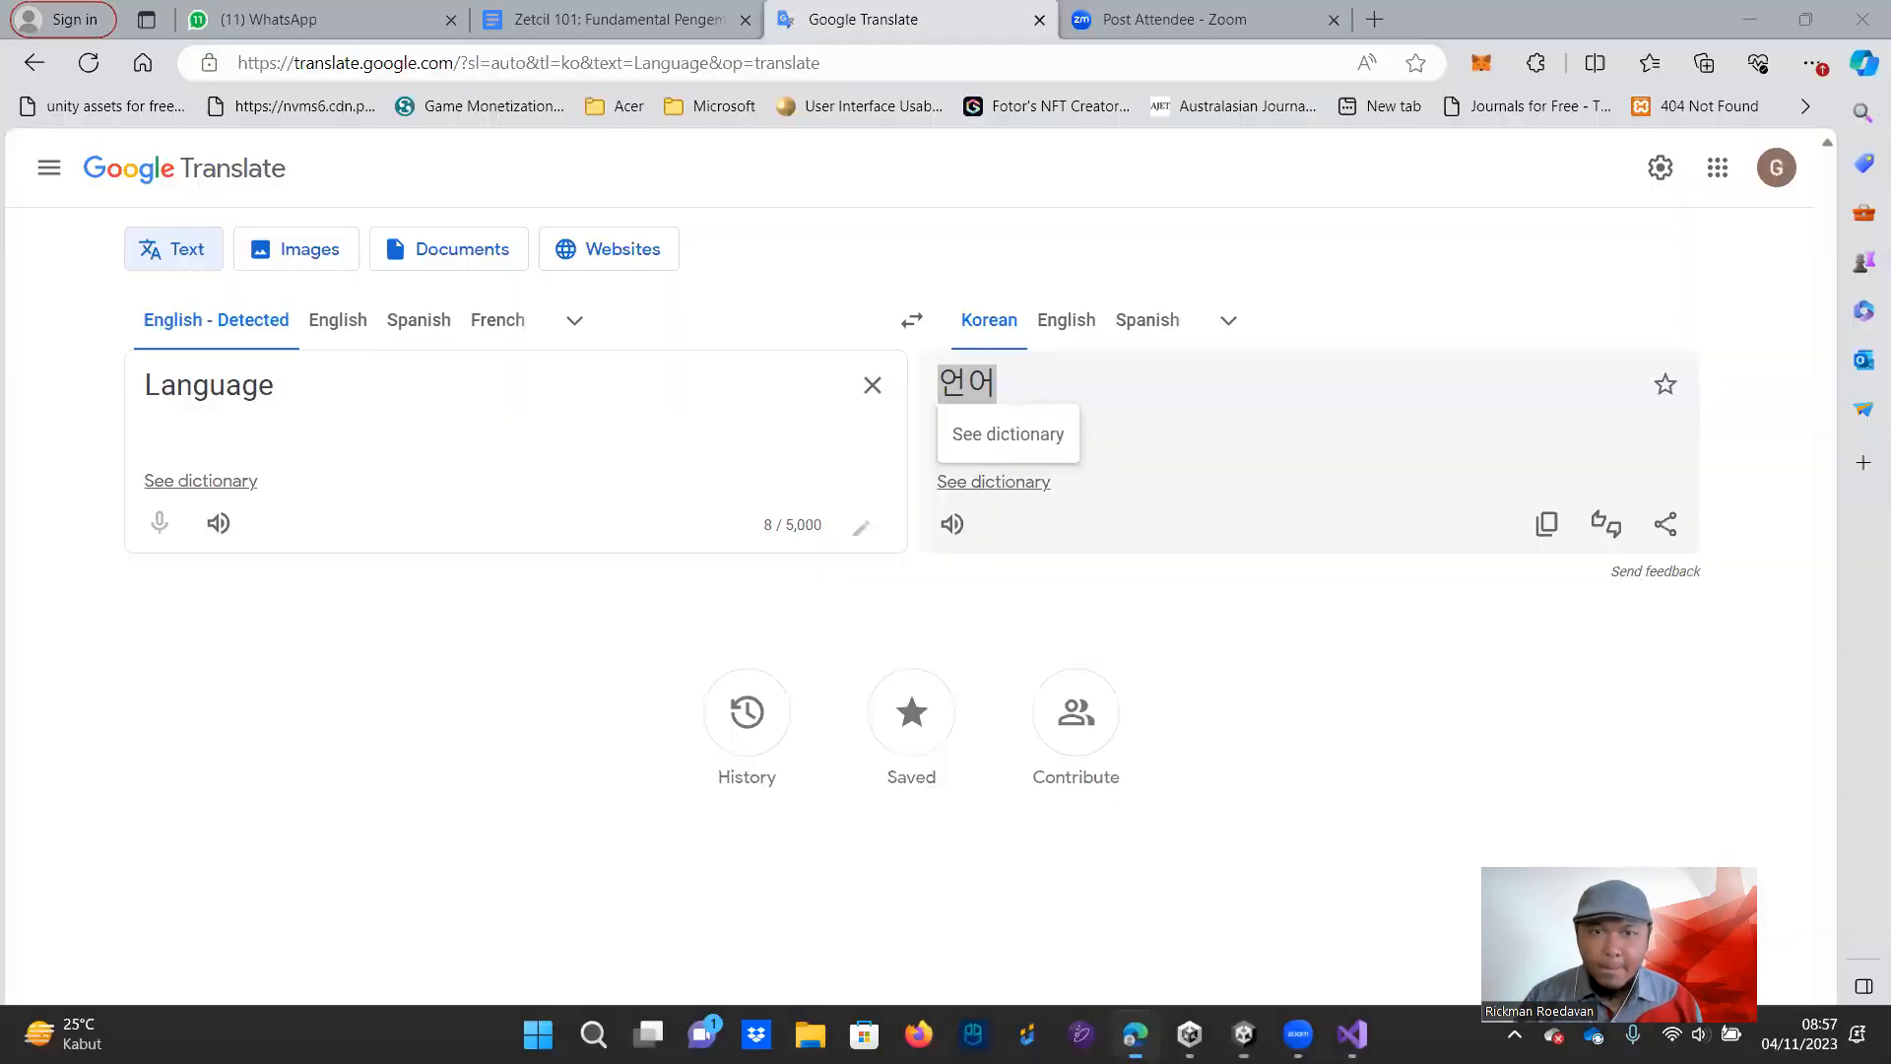
{"action": "left_click", "coordinate": [565, 414]}
{"action": "key", "text": "ctrl+a"}
{"action": "key", "text": "ctrl+v"}
Copy the Korean translation "에 대한", switch back to Unity and paste it as the About text's Korean Text
{"action": "left_click_drag", "start_coordinate": [1050, 392], "coordinate": [970, 391]}
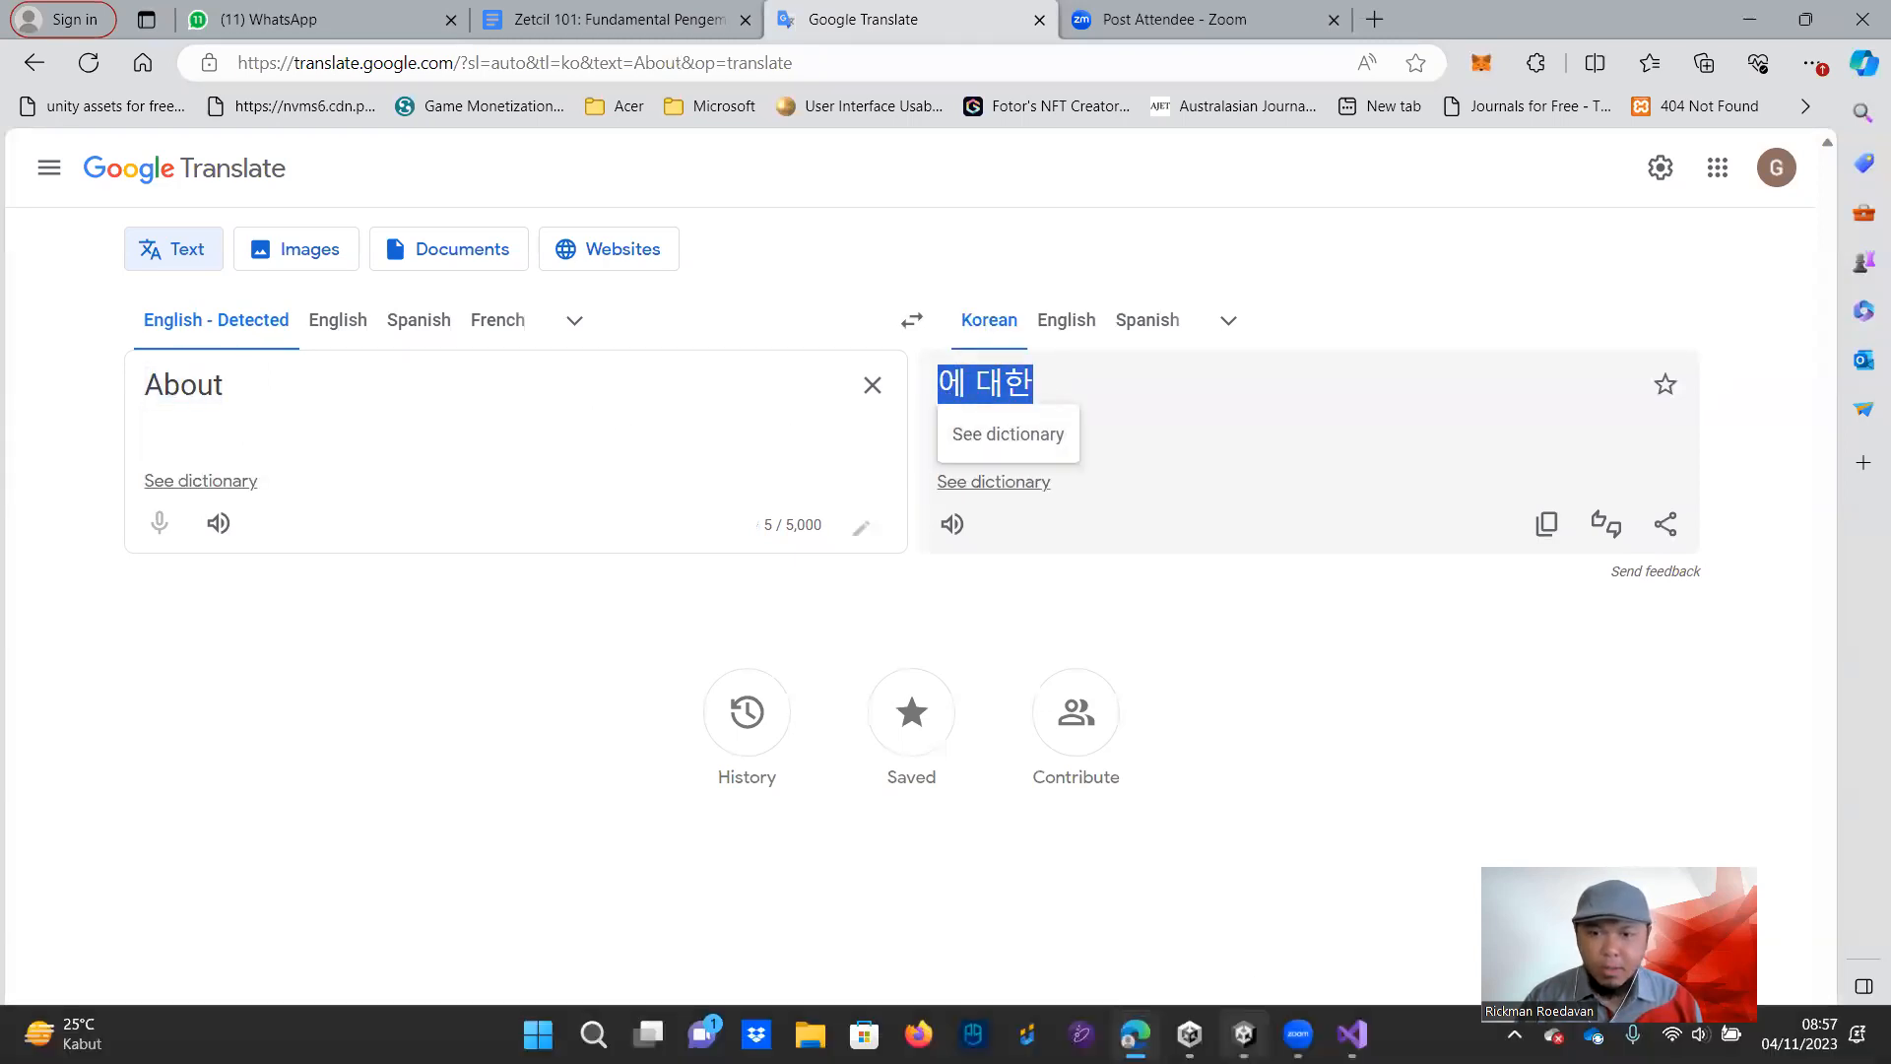
{"action": "mouse_move", "coordinate": [1189, 1035]}
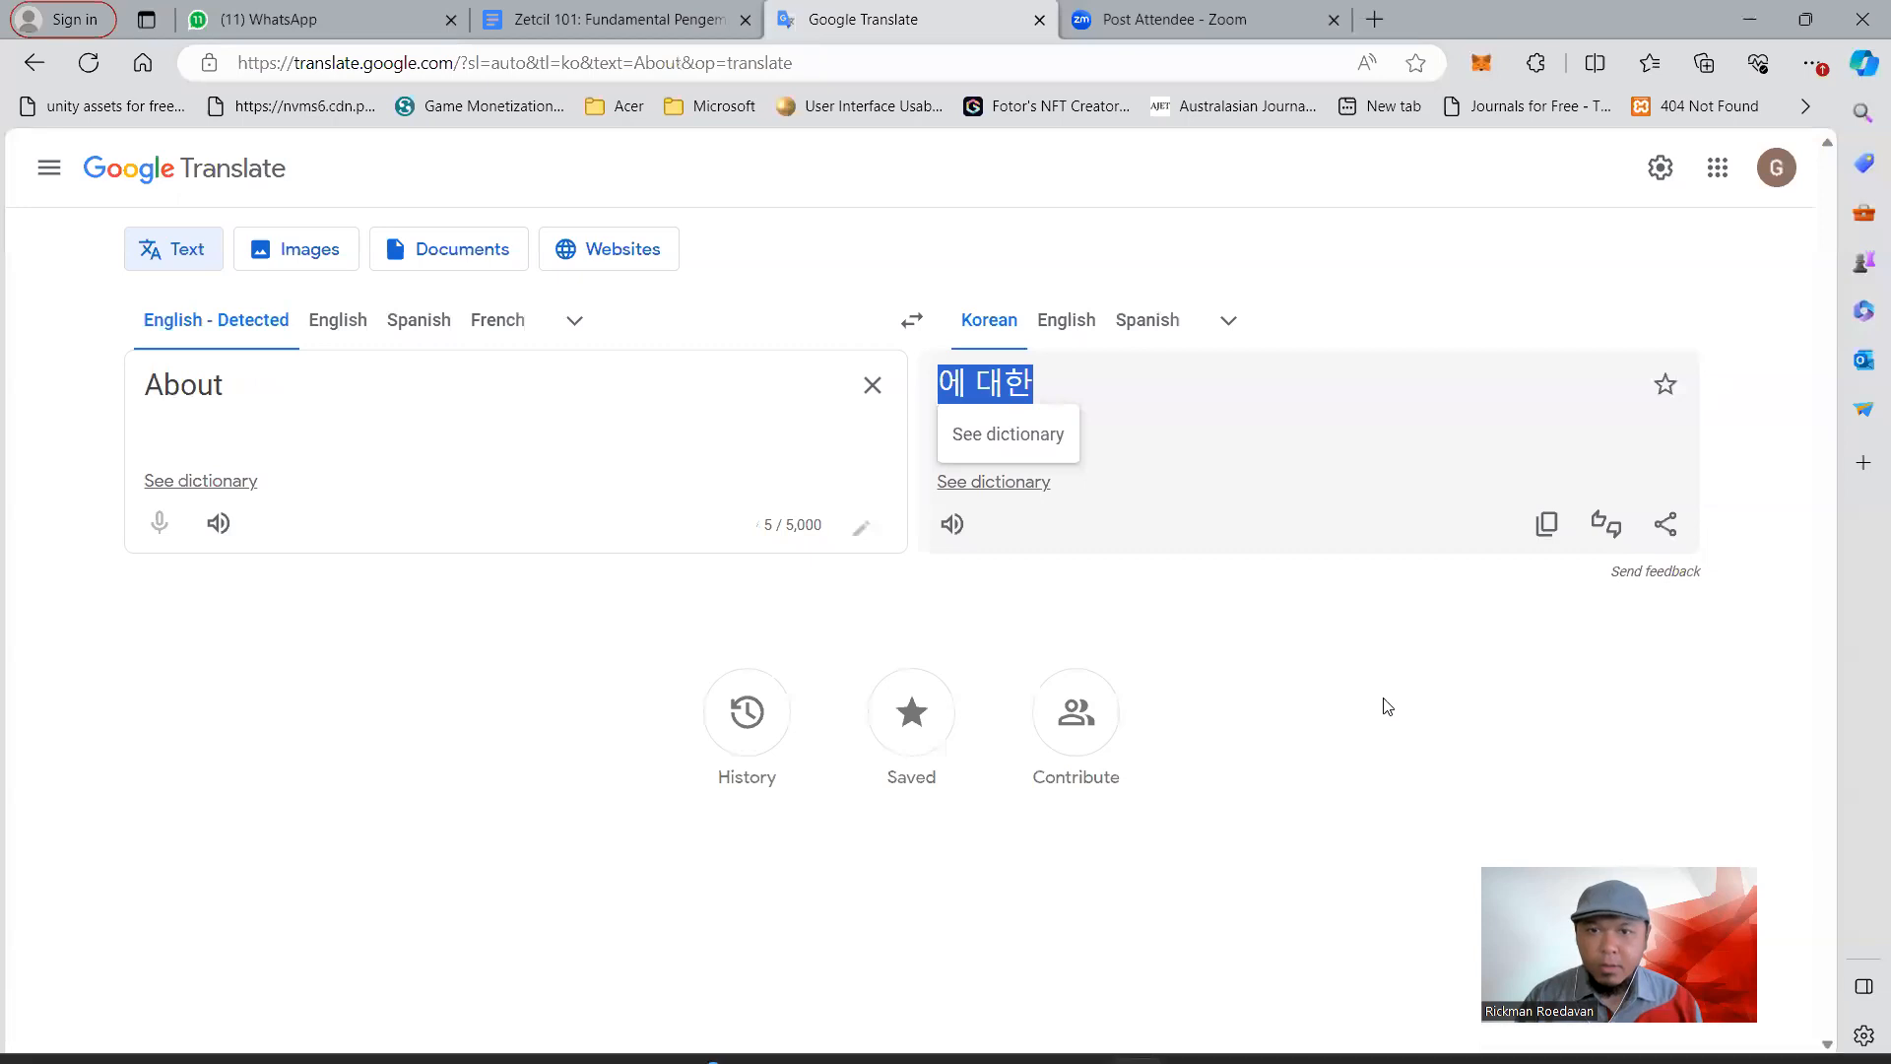
{"action": "left_click", "coordinate": [1243, 1035]}
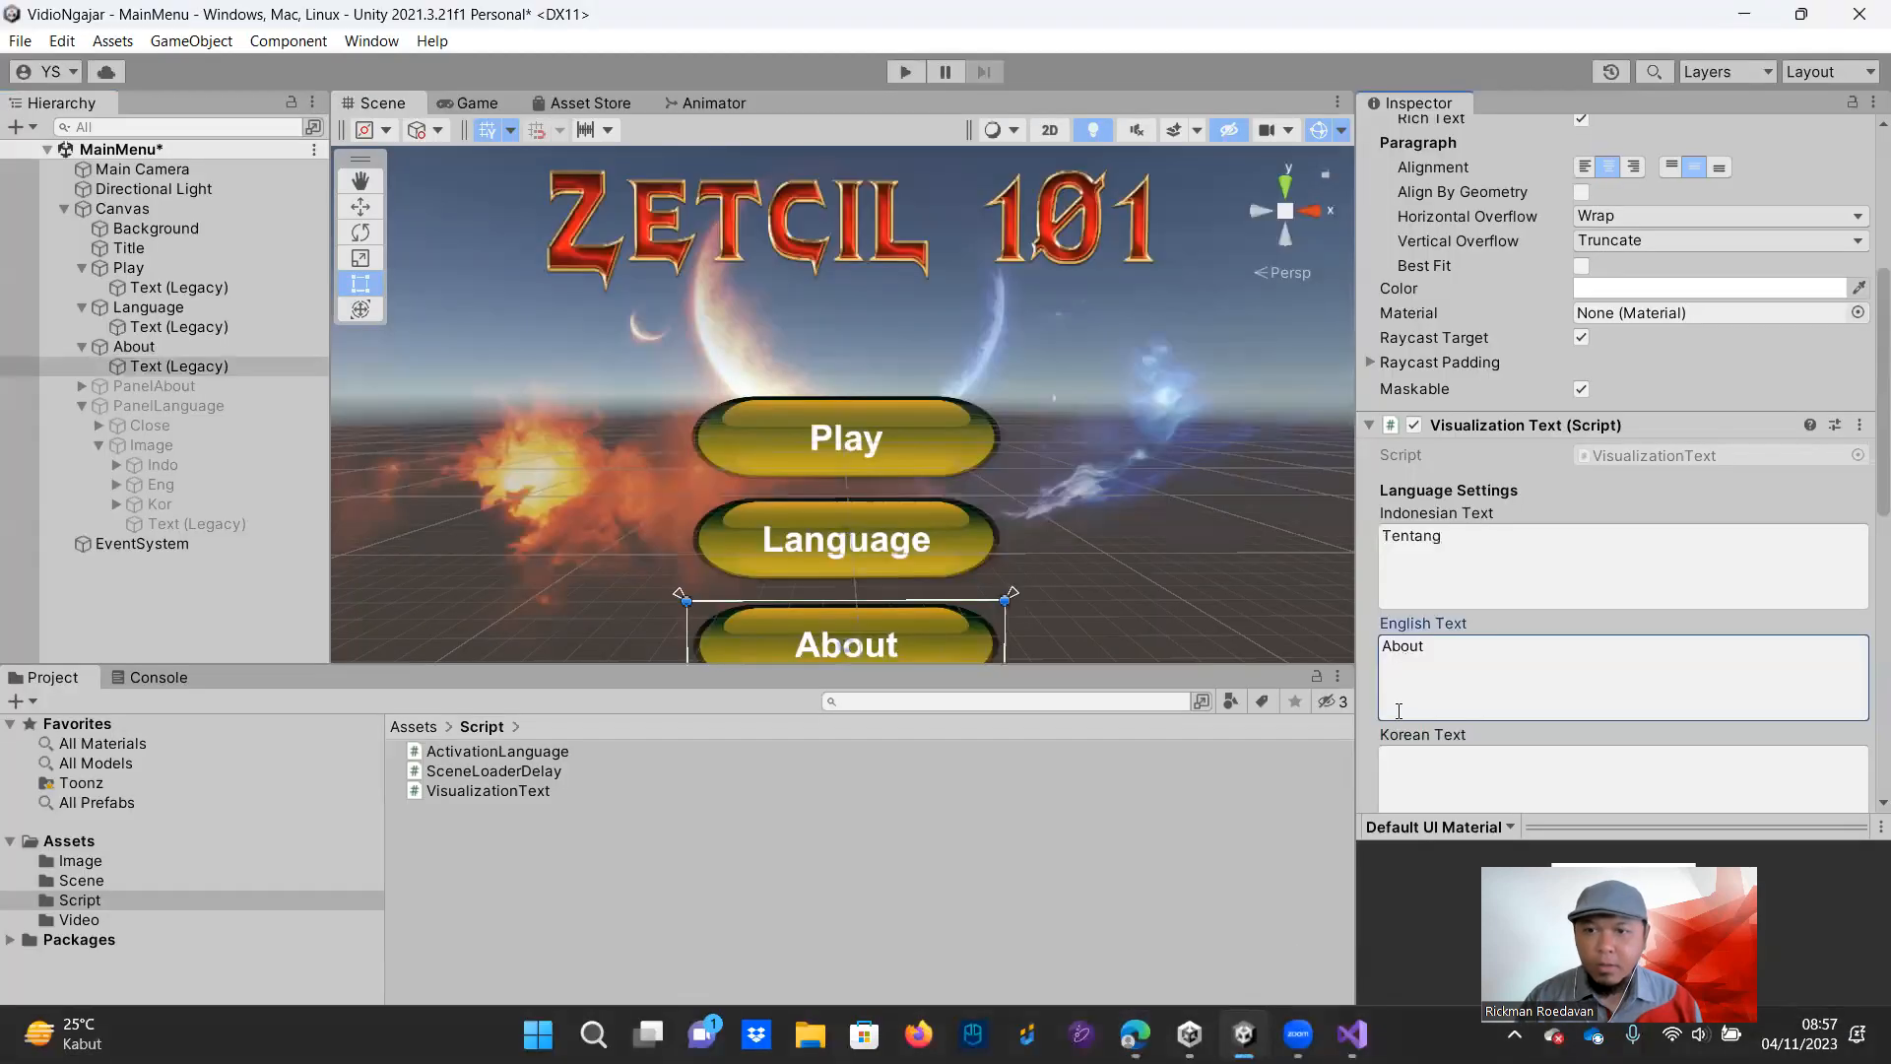
{"action": "left_click", "coordinate": [1423, 780]}
{"action": "type", "text": "에 대한"}
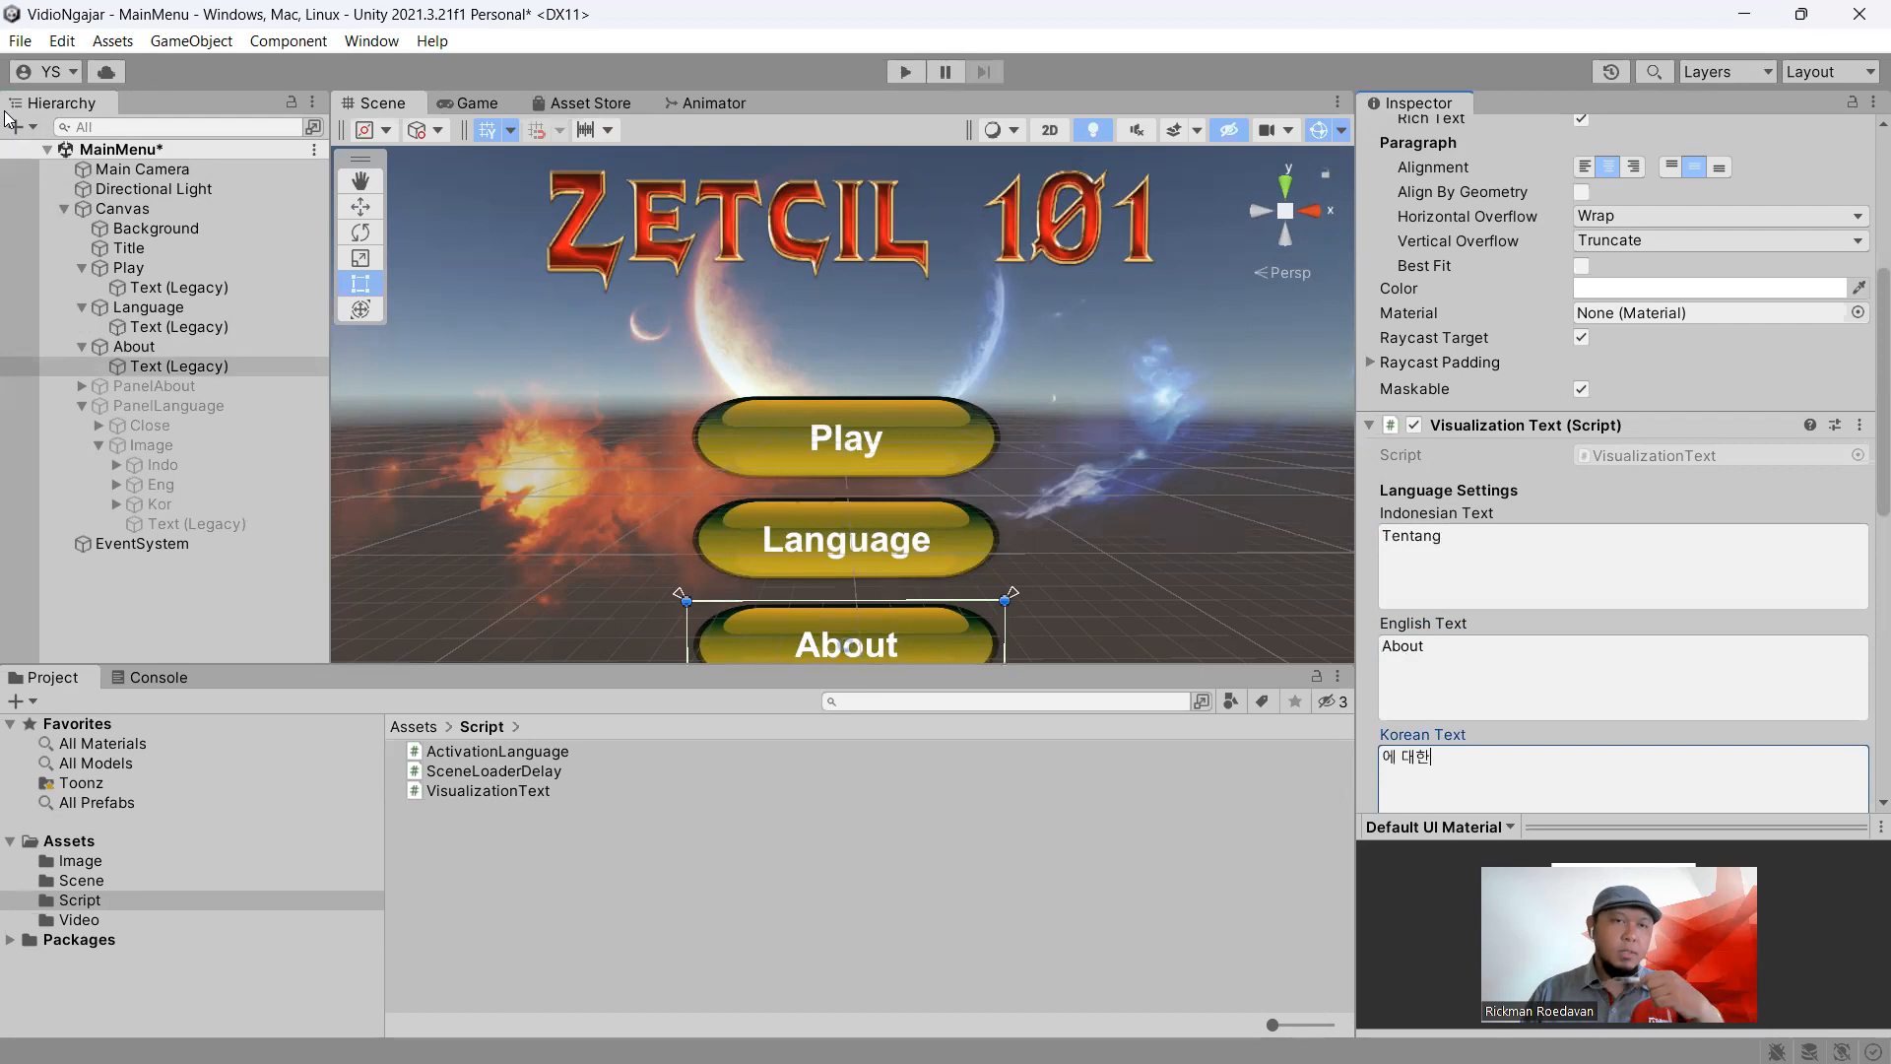
Save the MainMenu scene and collapse the Play, Language and About objects in the hierarchy
{"action": "left_click", "coordinate": [20, 41]}
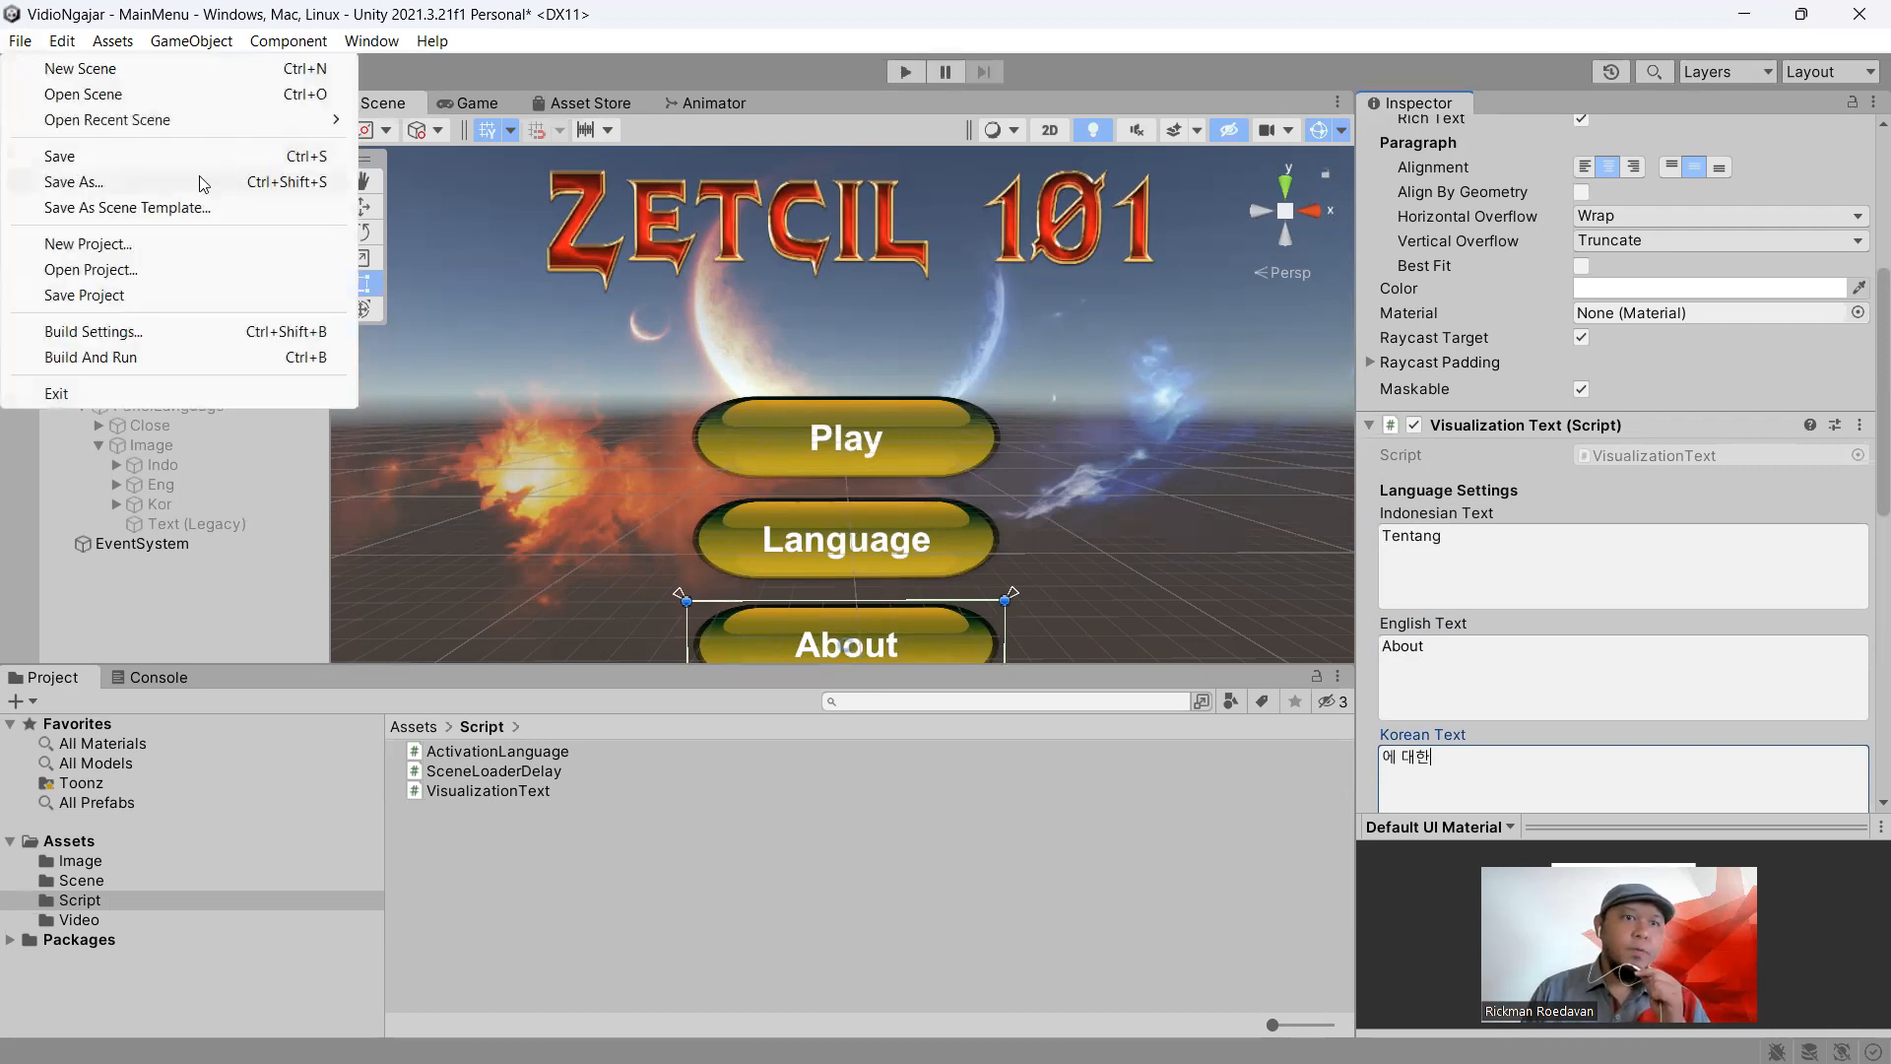
{"action": "left_click", "coordinate": [190, 158]}
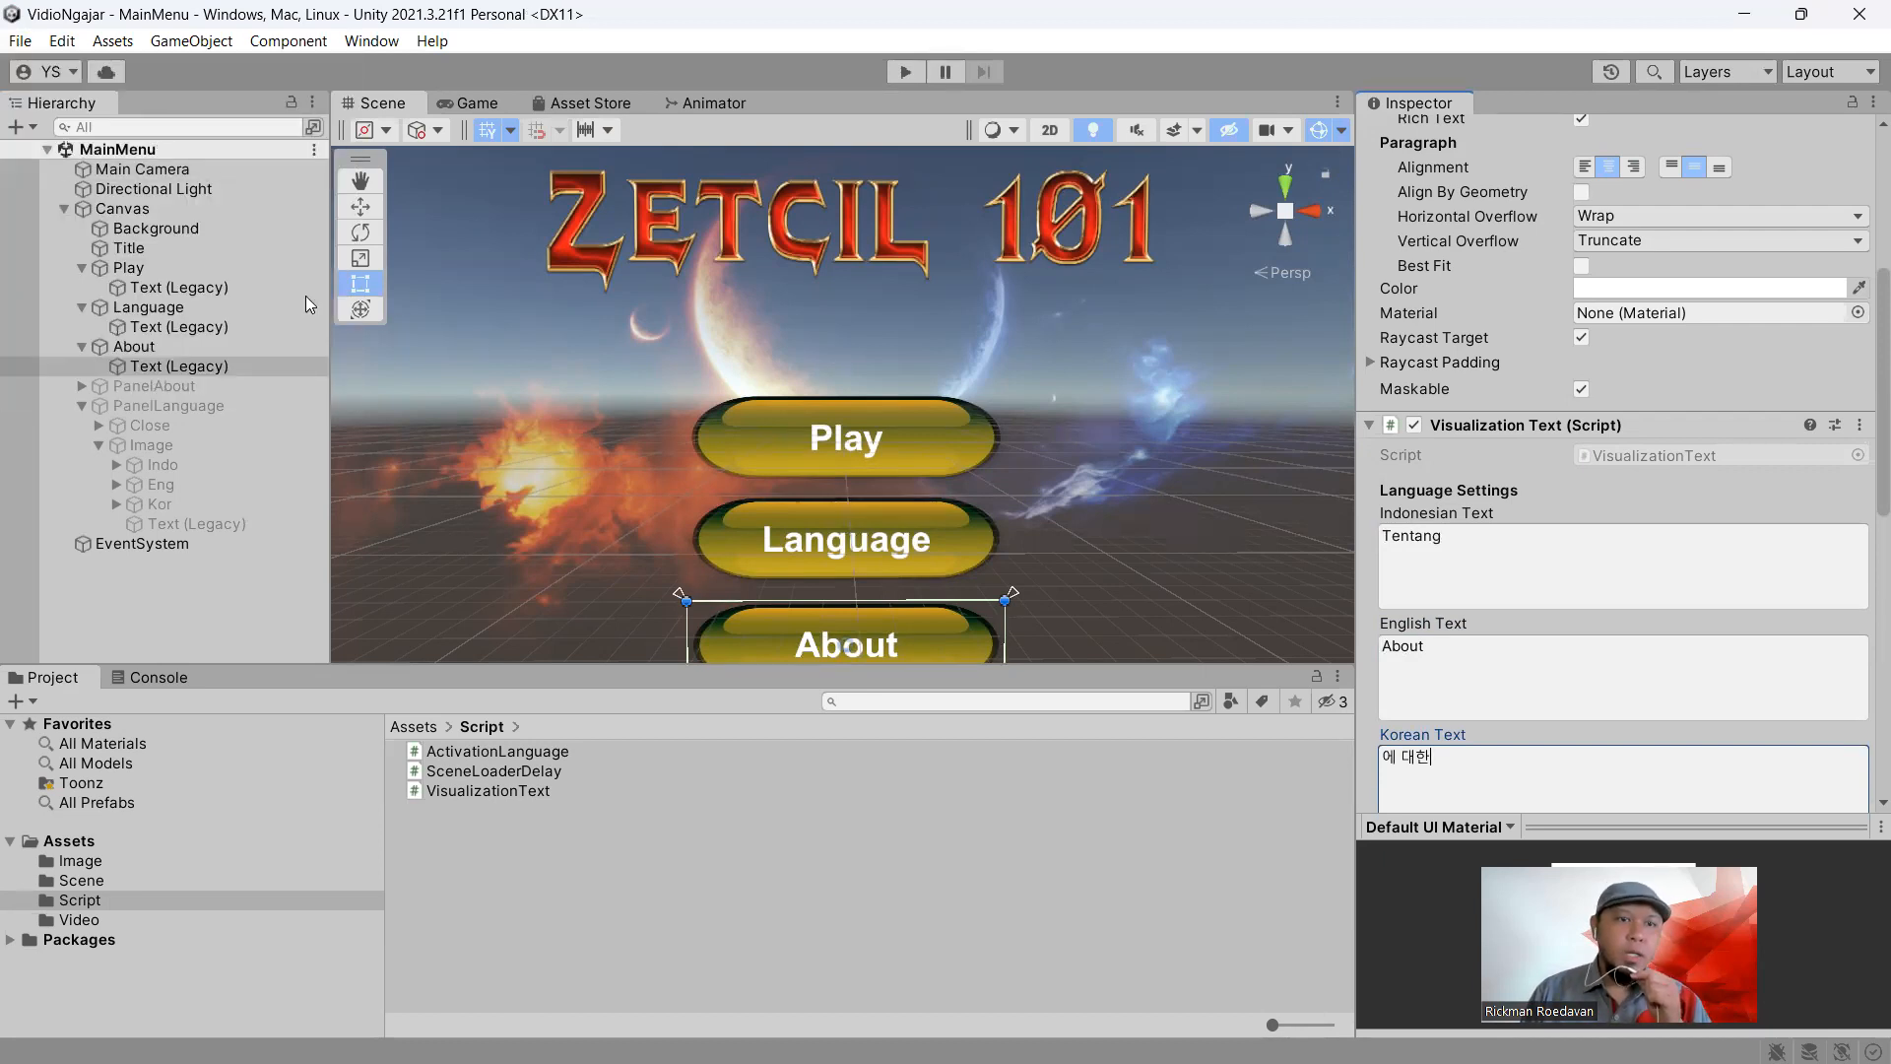
{"action": "left_click", "coordinate": [82, 267]}
{"action": "left_click", "coordinate": [82, 287]}
{"action": "left_click", "coordinate": [82, 307]}
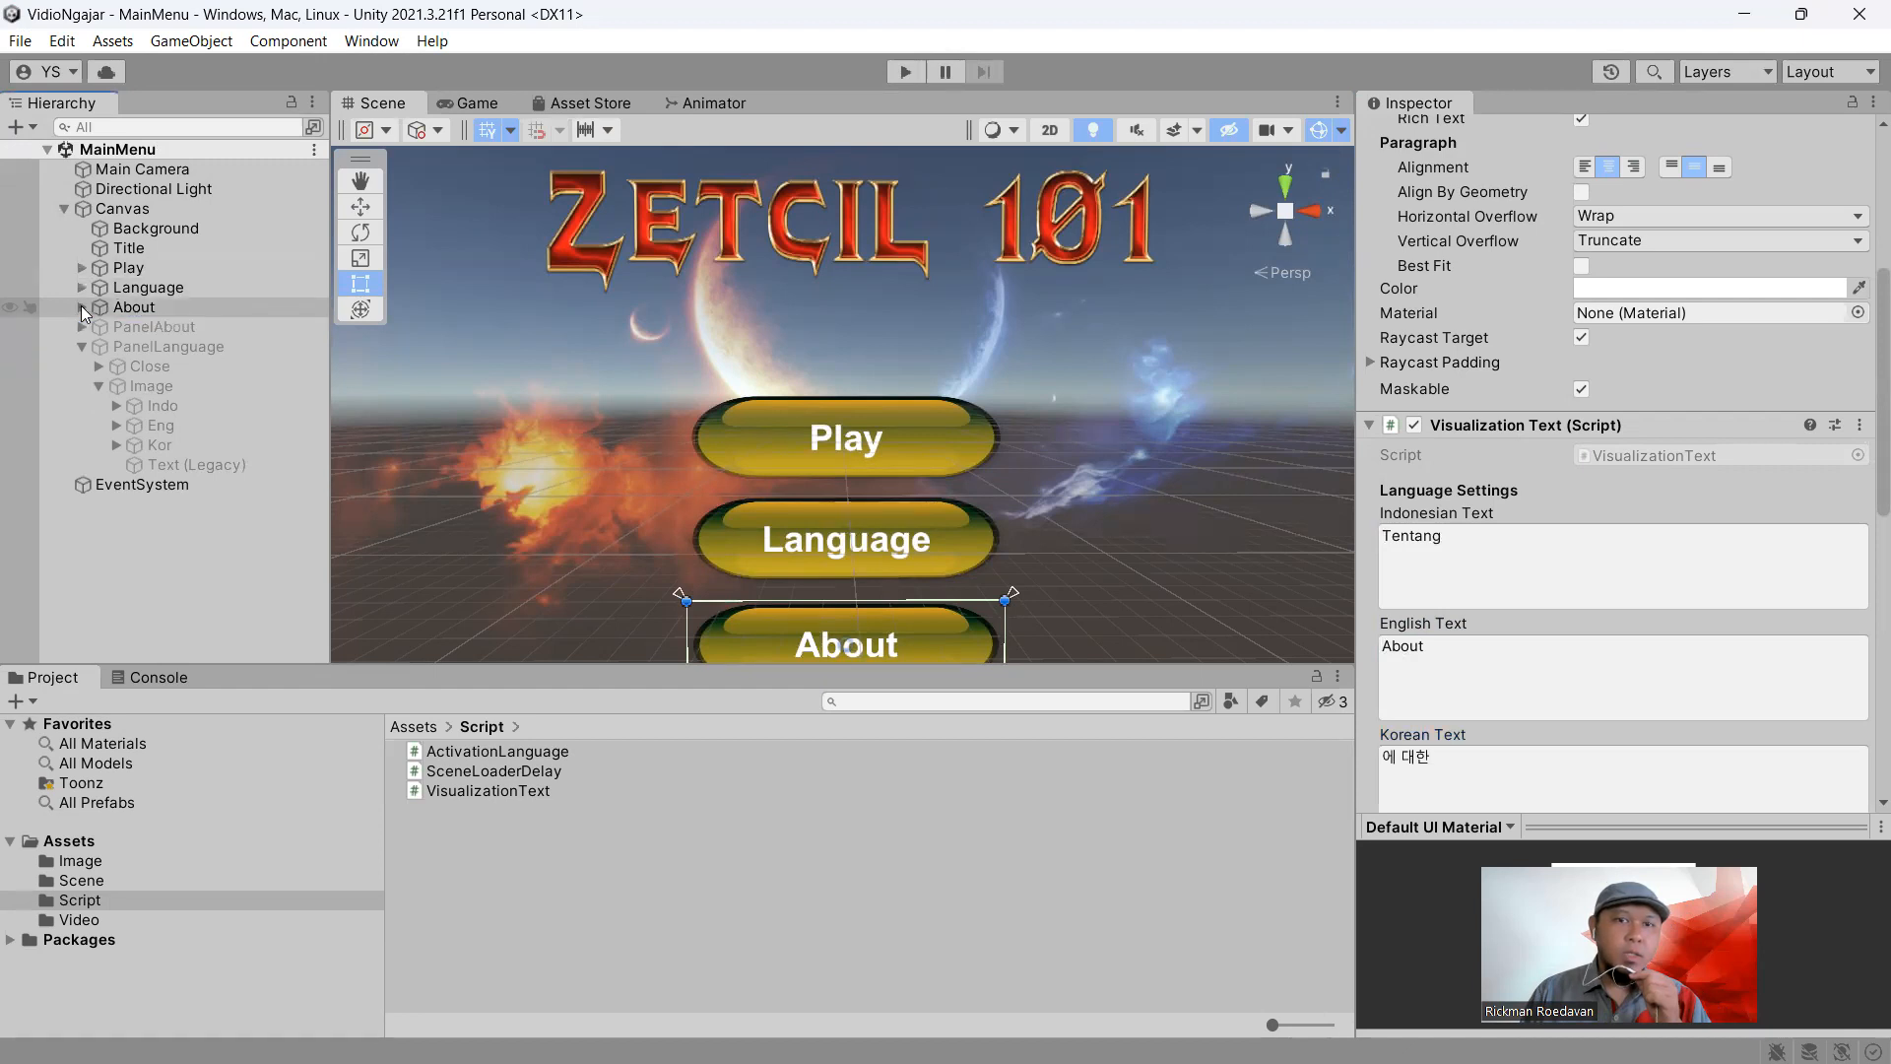
Run the MainMenu scene in play mode, then open and close the About popup to test it
{"action": "left_click", "coordinate": [902, 73]}
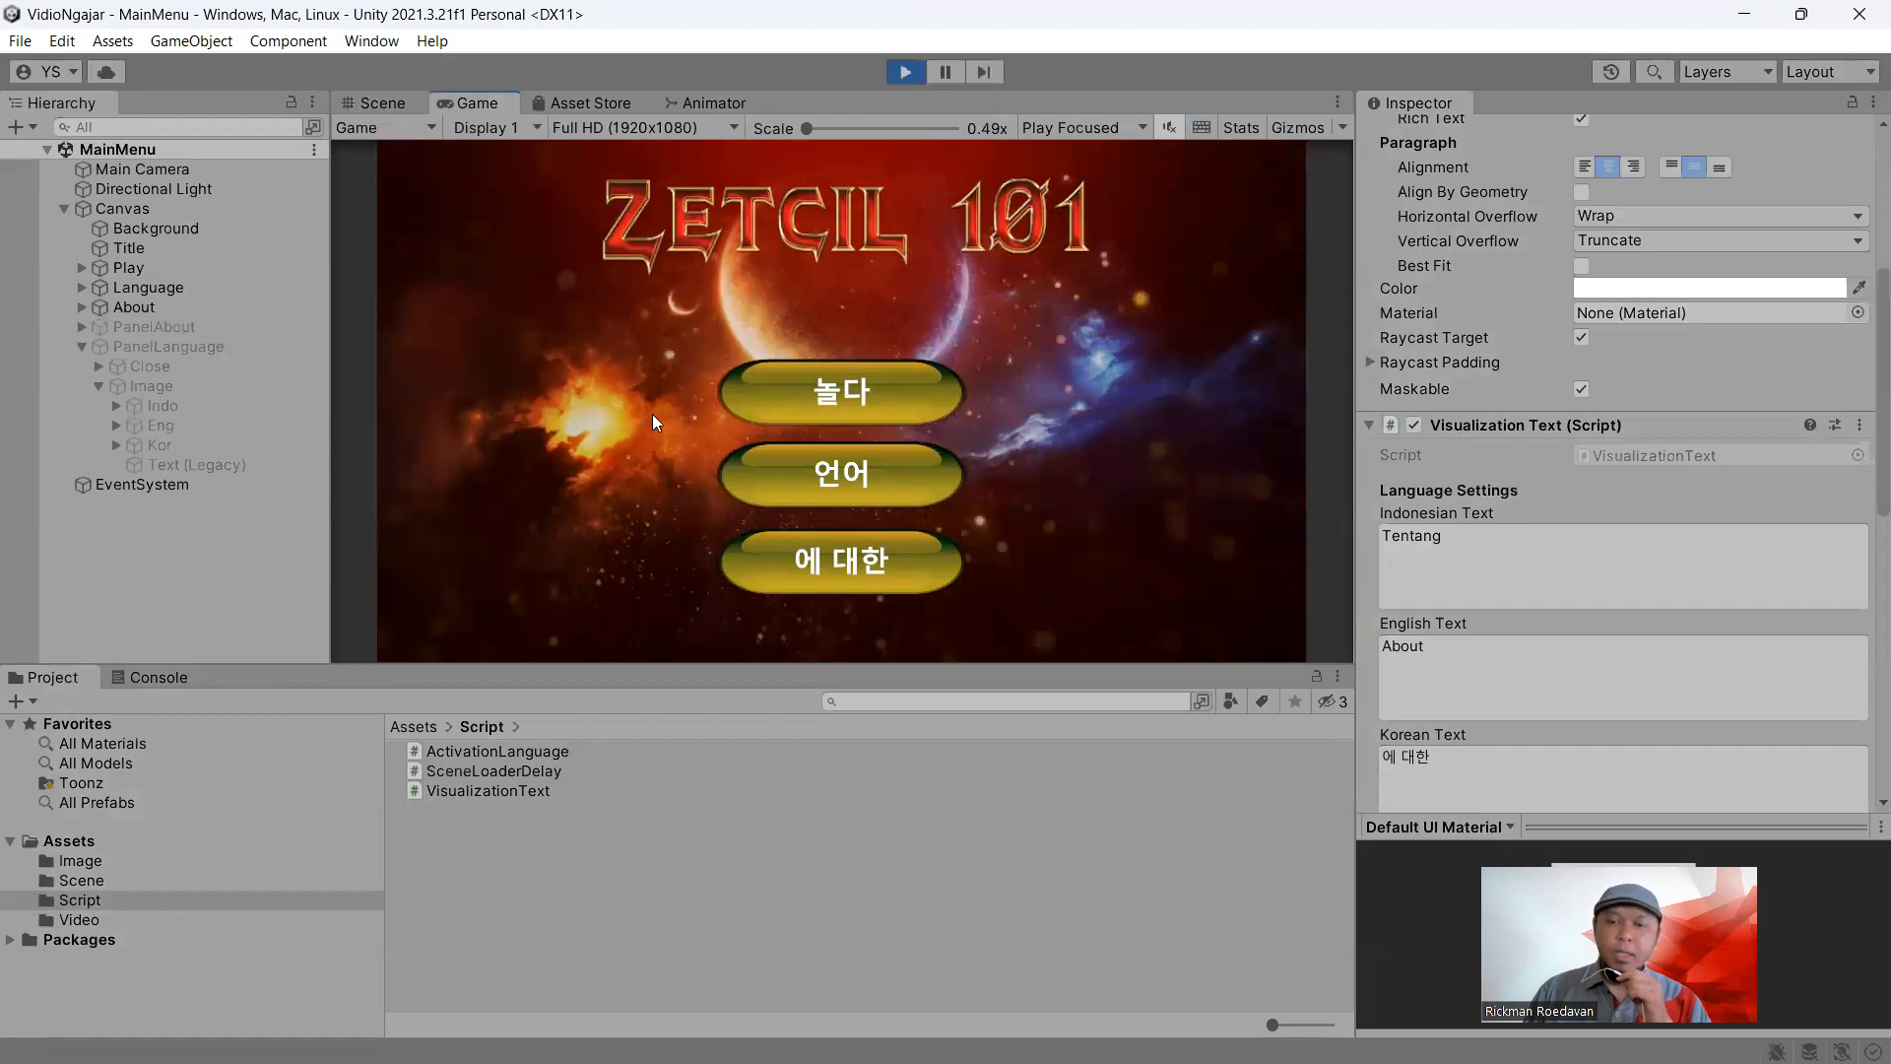
{"action": "left_click", "coordinate": [828, 564]}
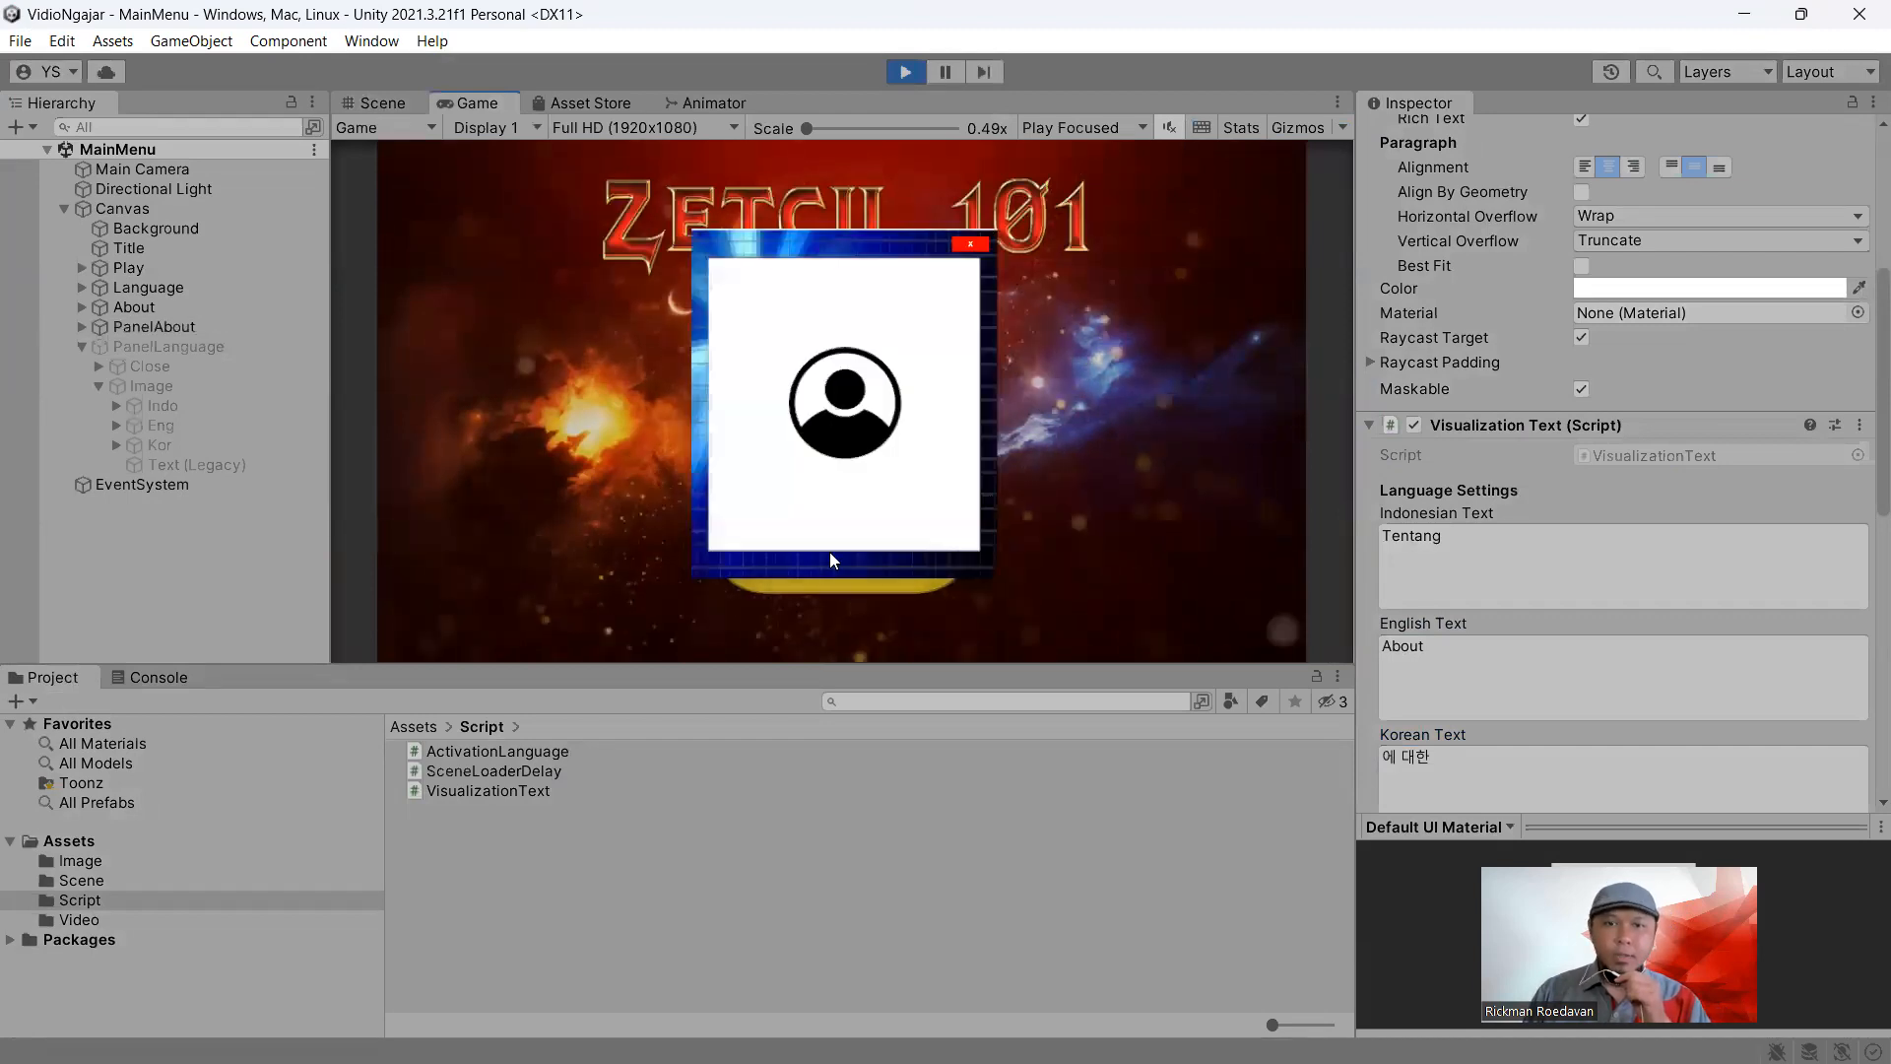
{"action": "left_click", "coordinate": [971, 243]}
Open the language popup in the running game, switch to Indonesia and close it to check the menu button texts
{"action": "left_click", "coordinate": [868, 481]}
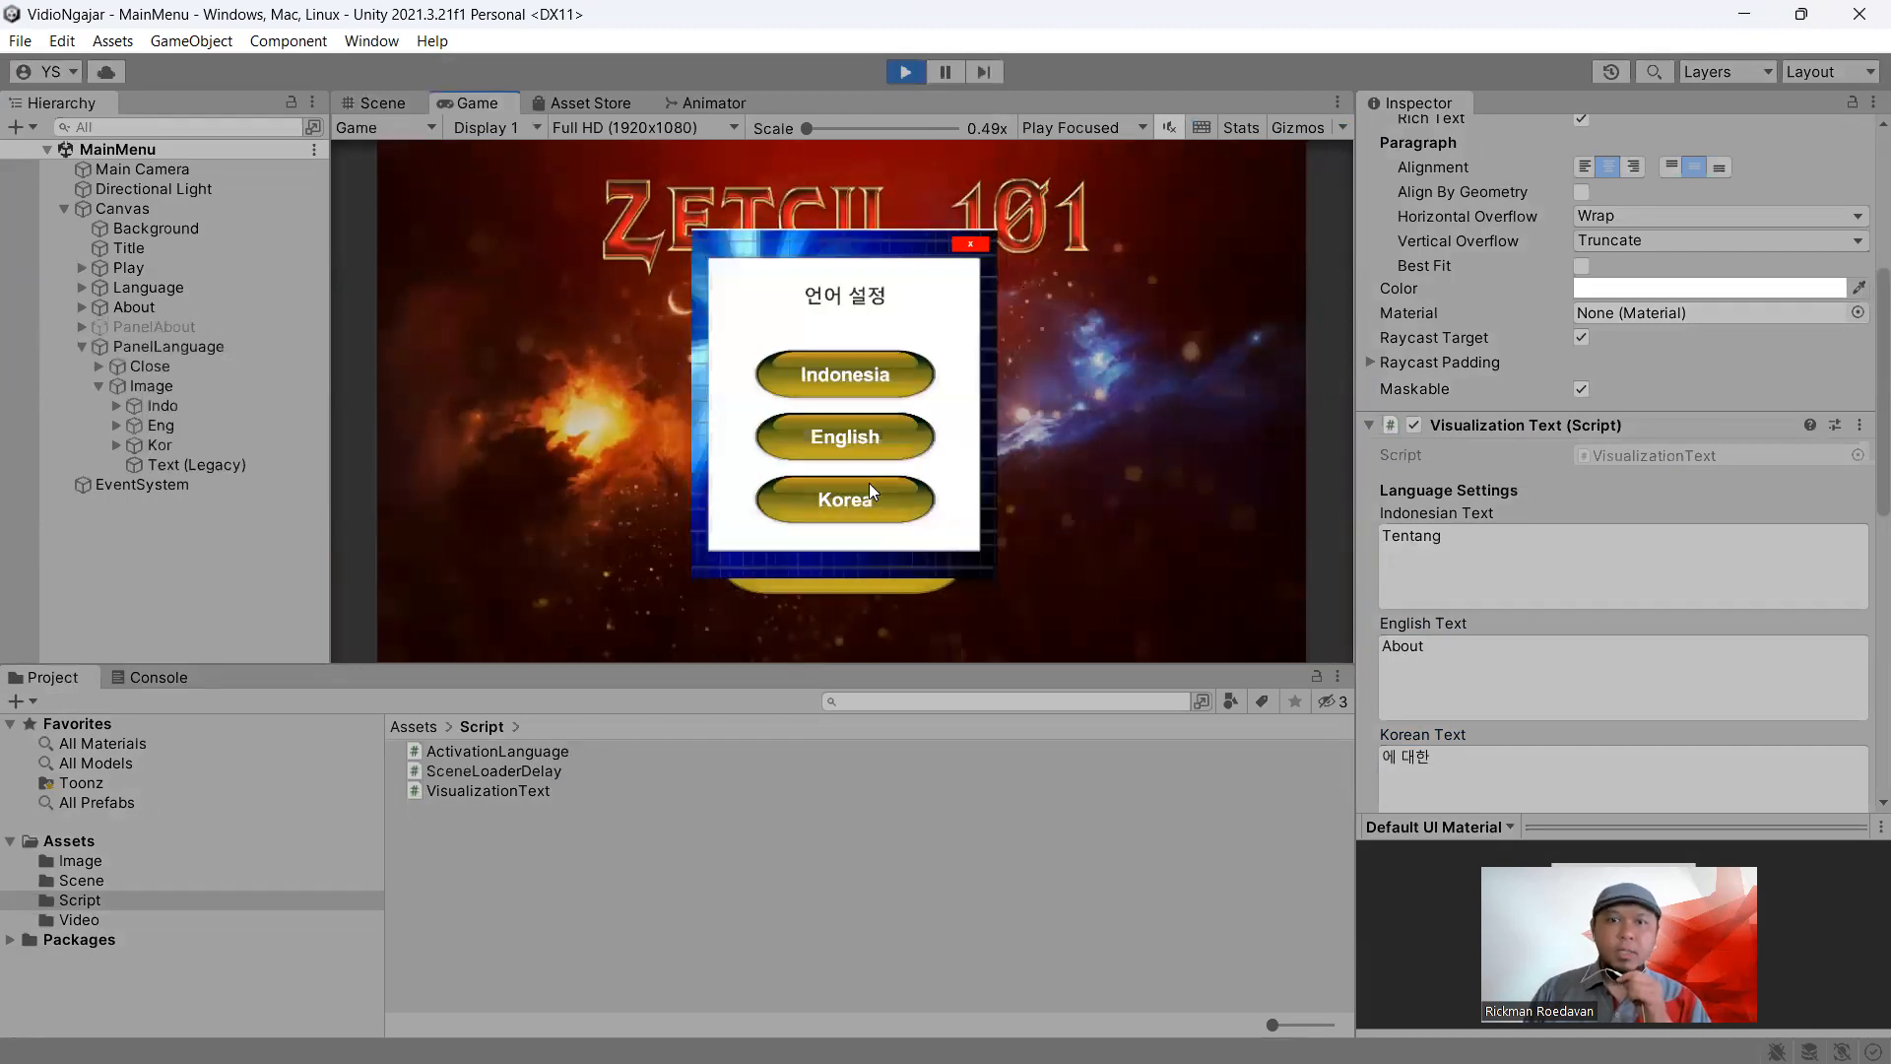
{"action": "left_click", "coordinate": [849, 372]}
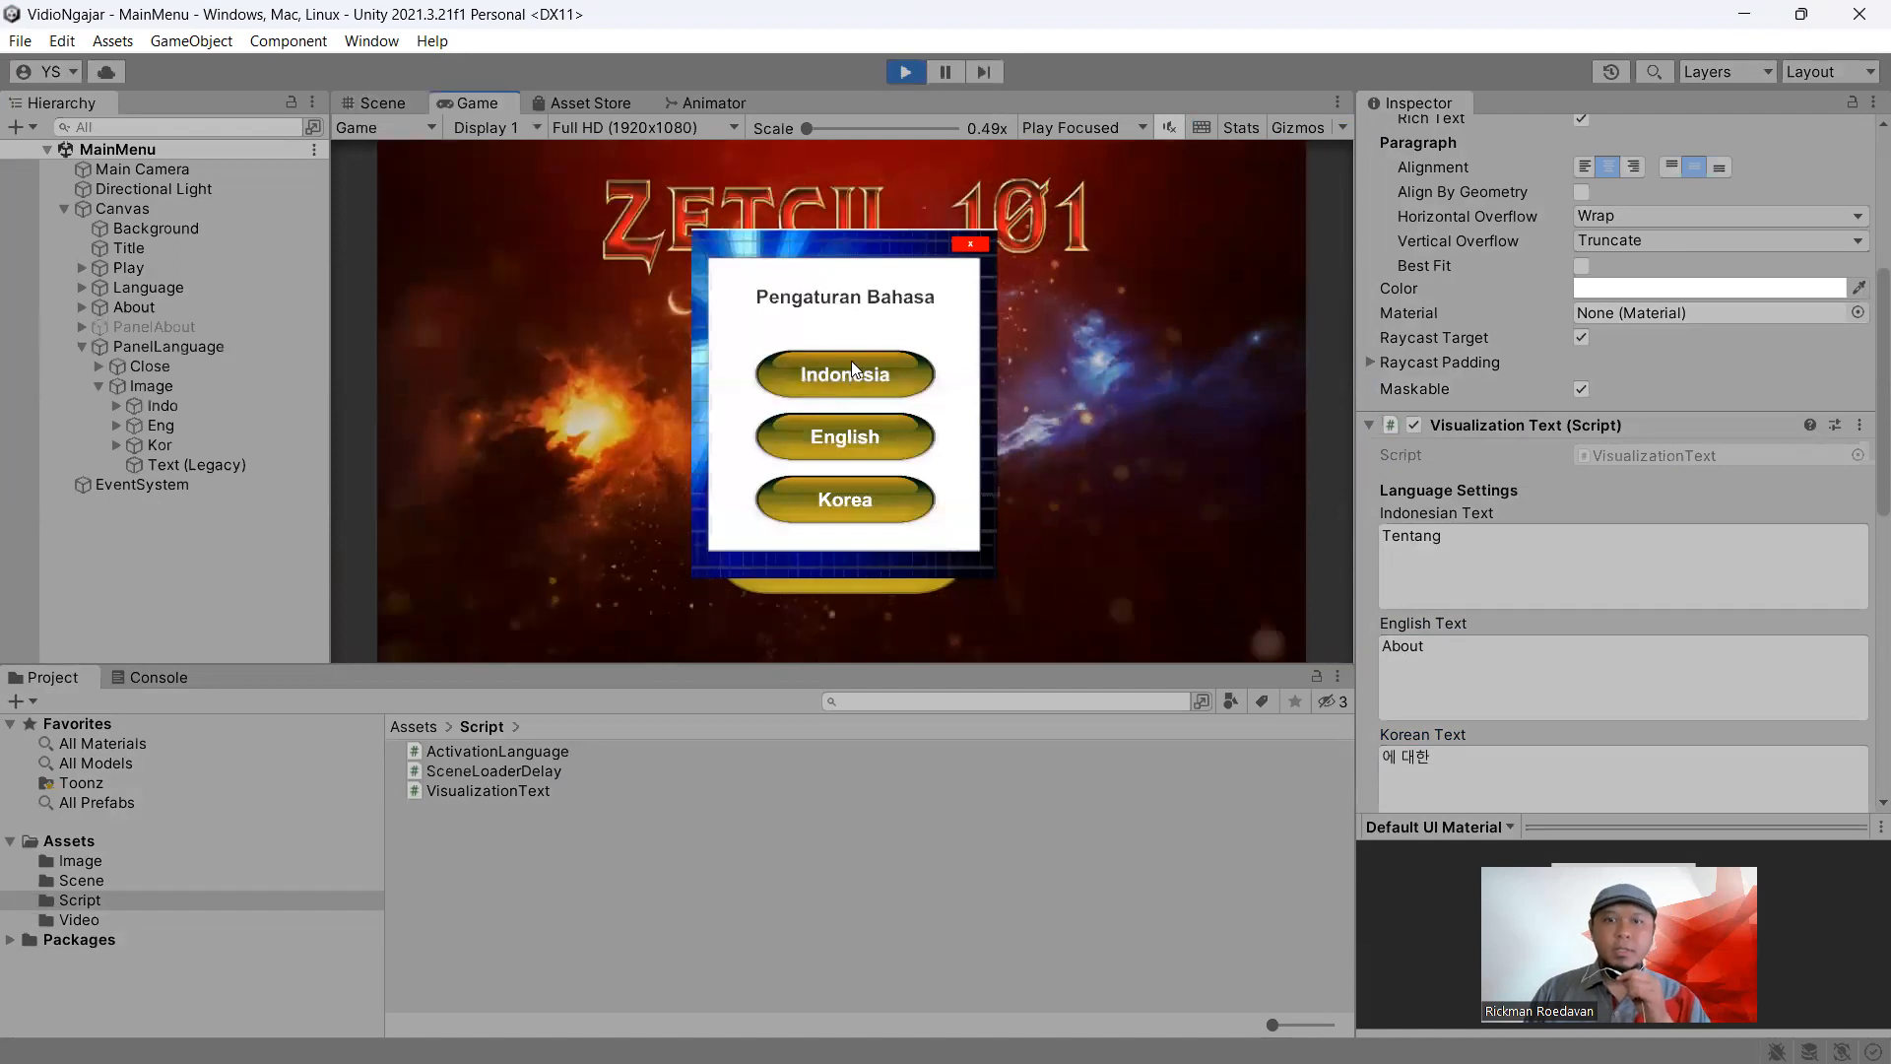
{"action": "left_click", "coordinate": [971, 244]}
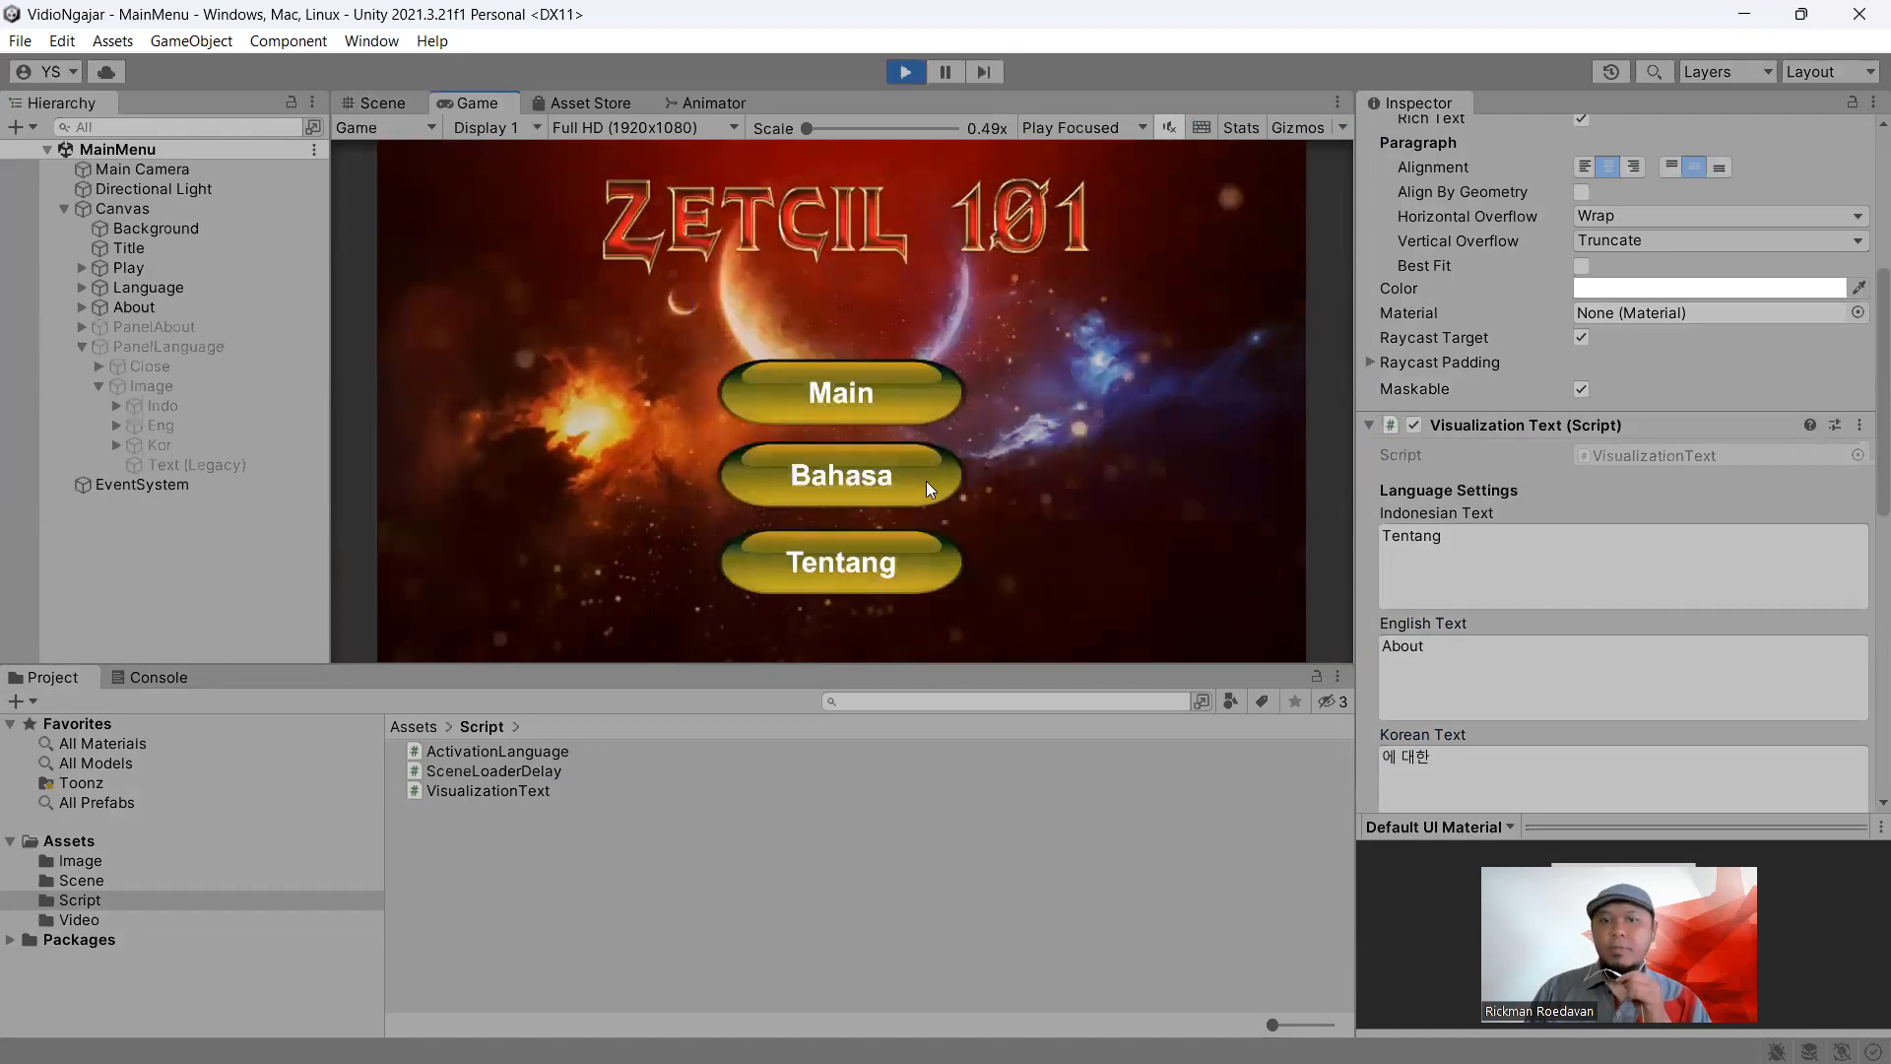
Reopen the language popup, switch the menu to English, close the popup and stop play mode
{"action": "left_click", "coordinate": [849, 479]}
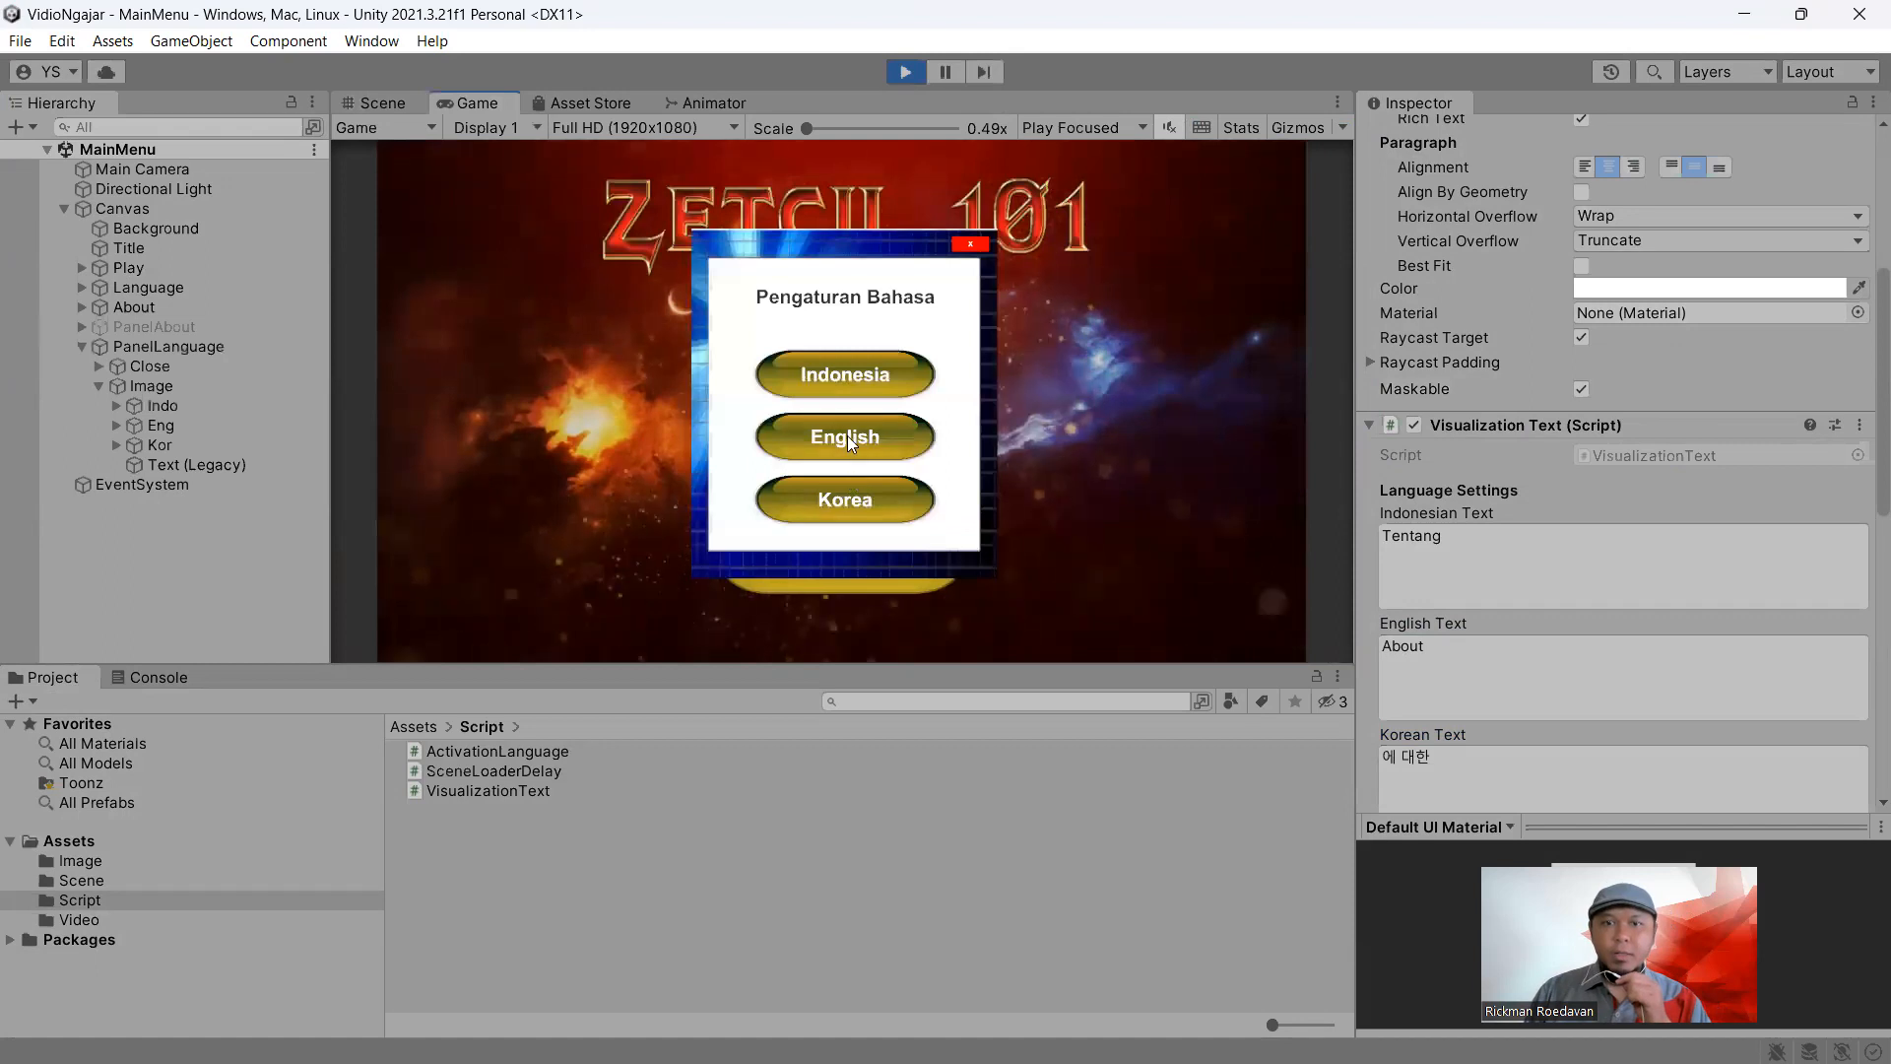
{"action": "left_click", "coordinate": [845, 436]}
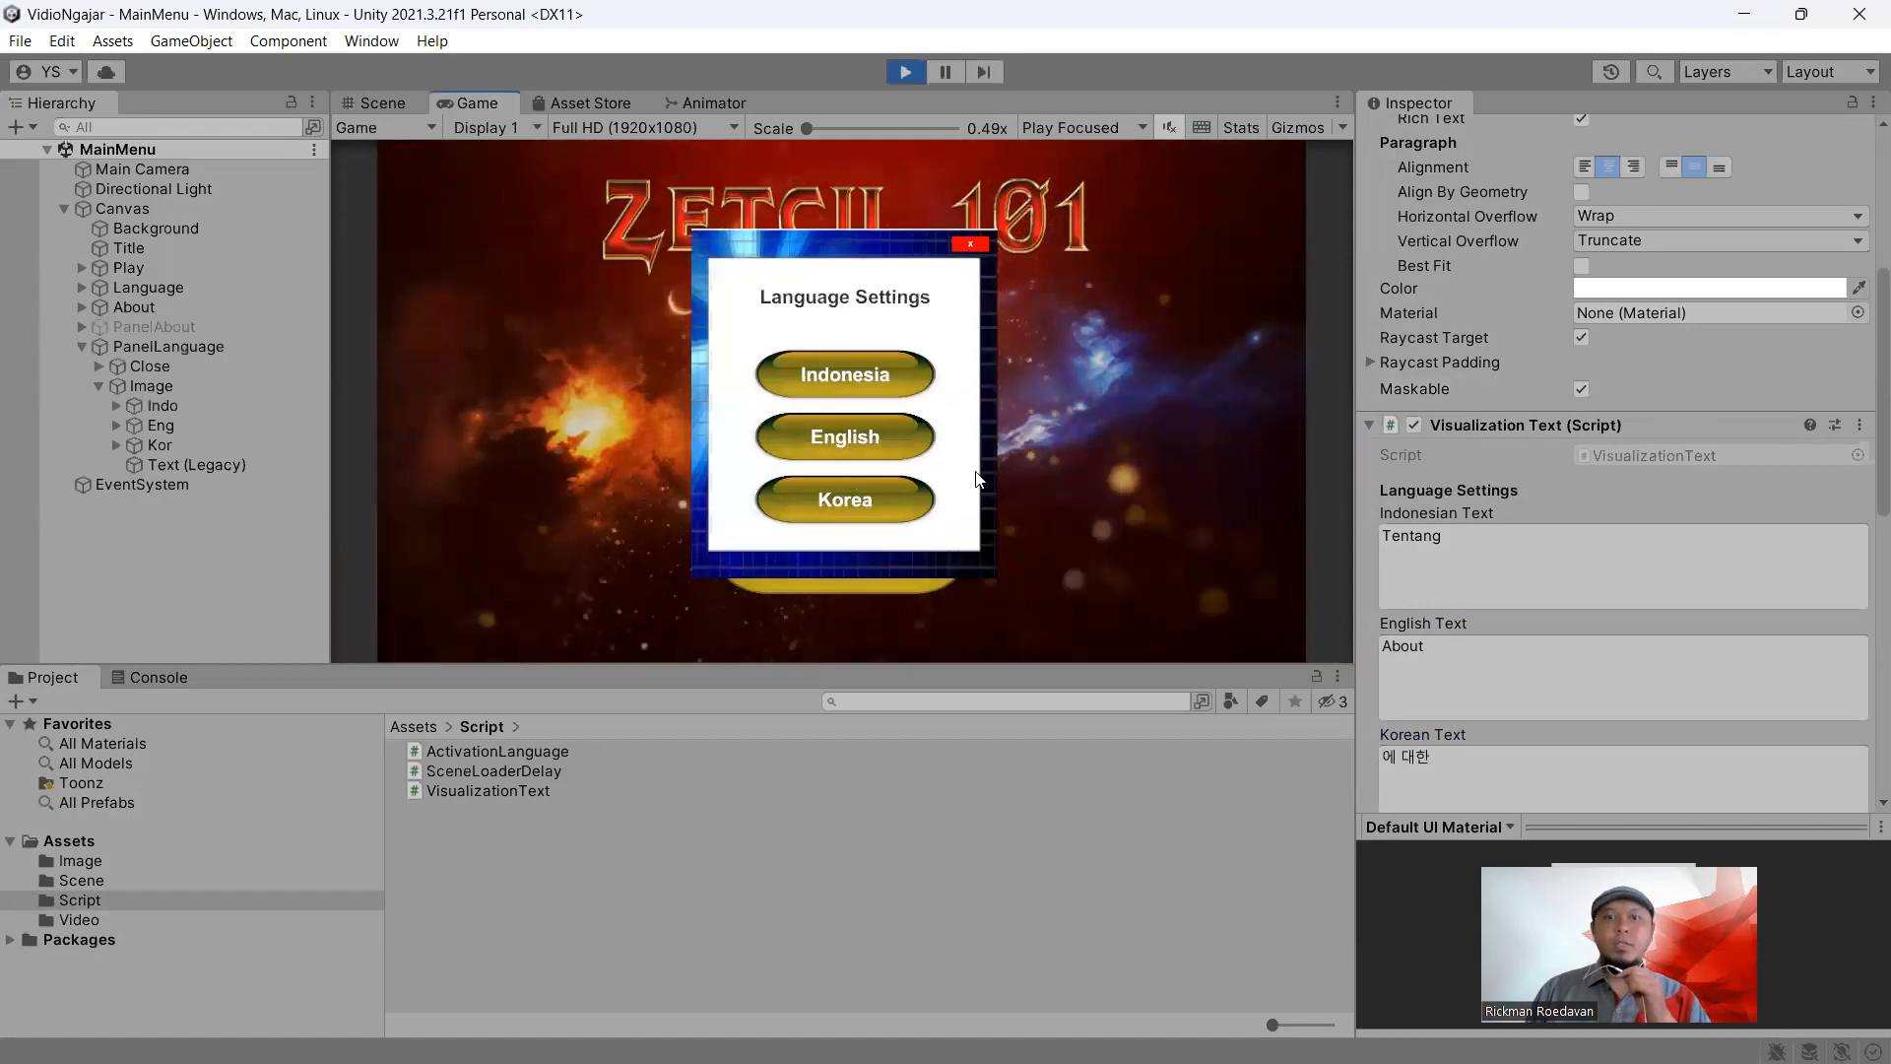
{"action": "left_click", "coordinate": [970, 244]}
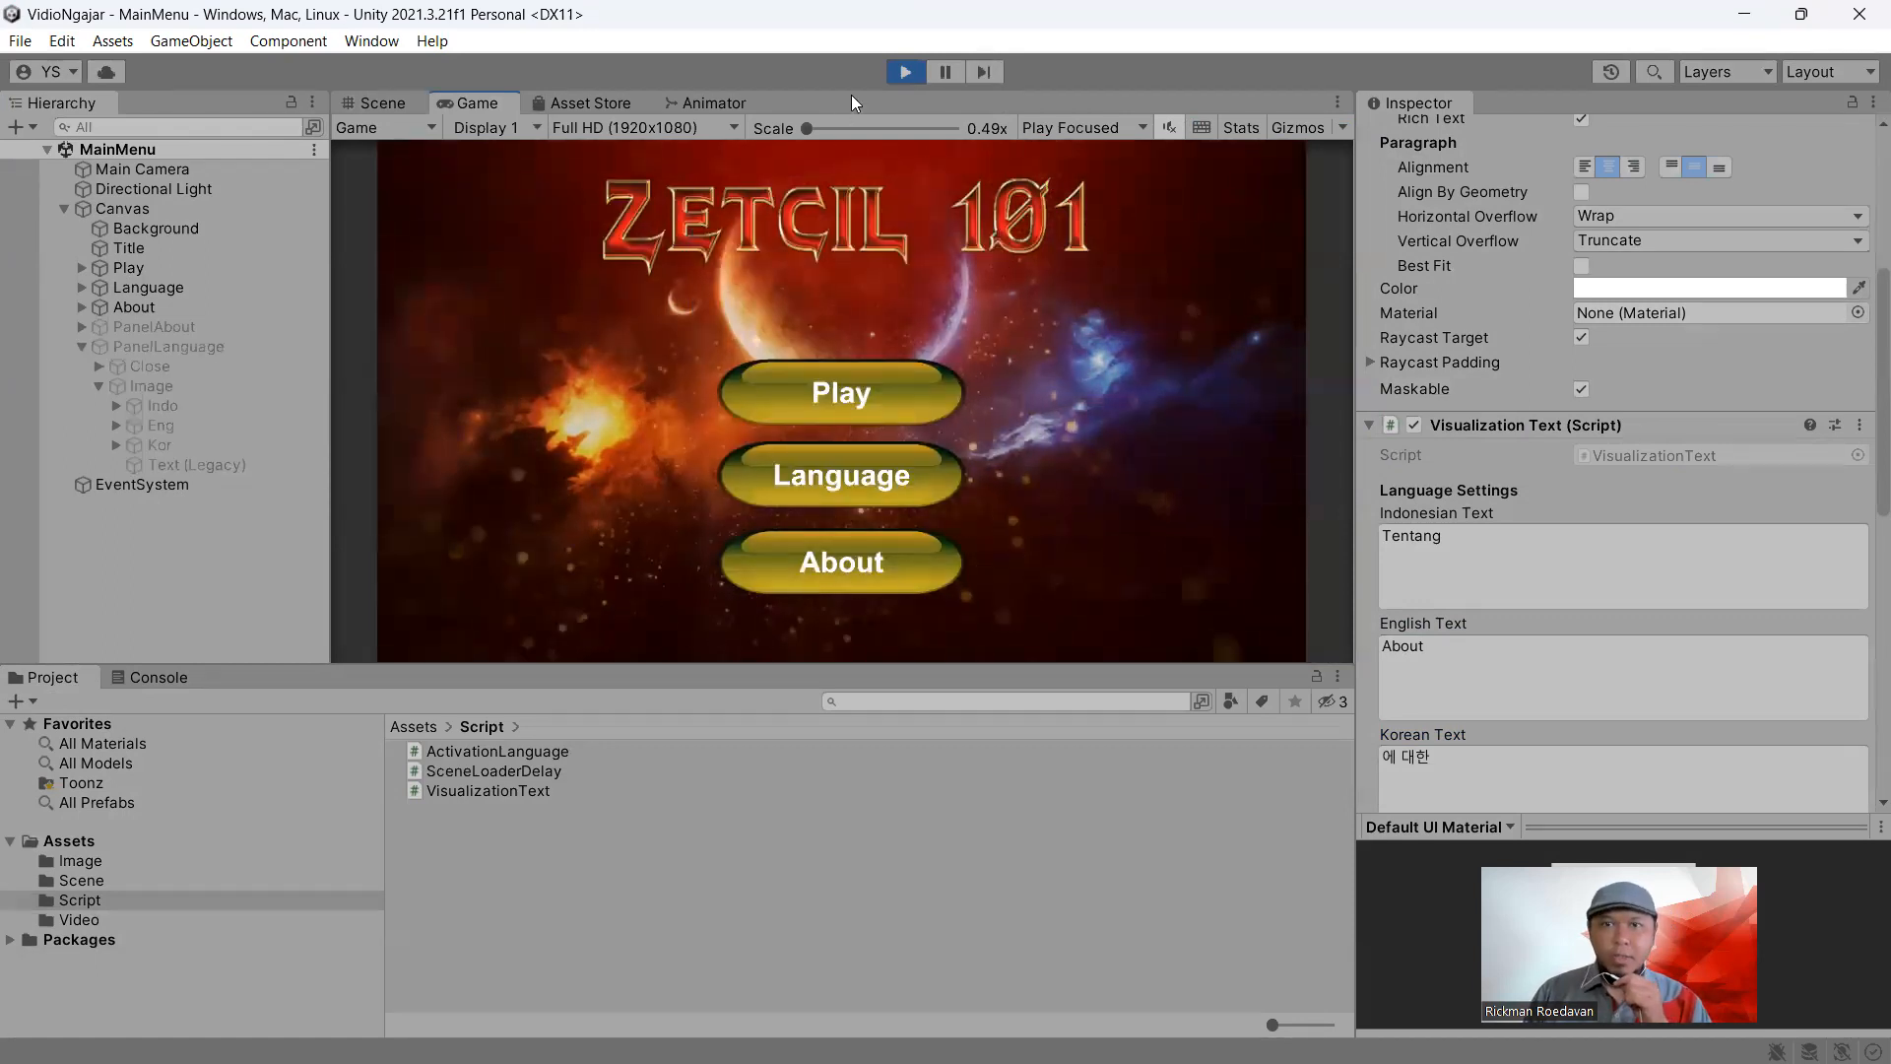
{"action": "left_click", "coordinate": [905, 72]}
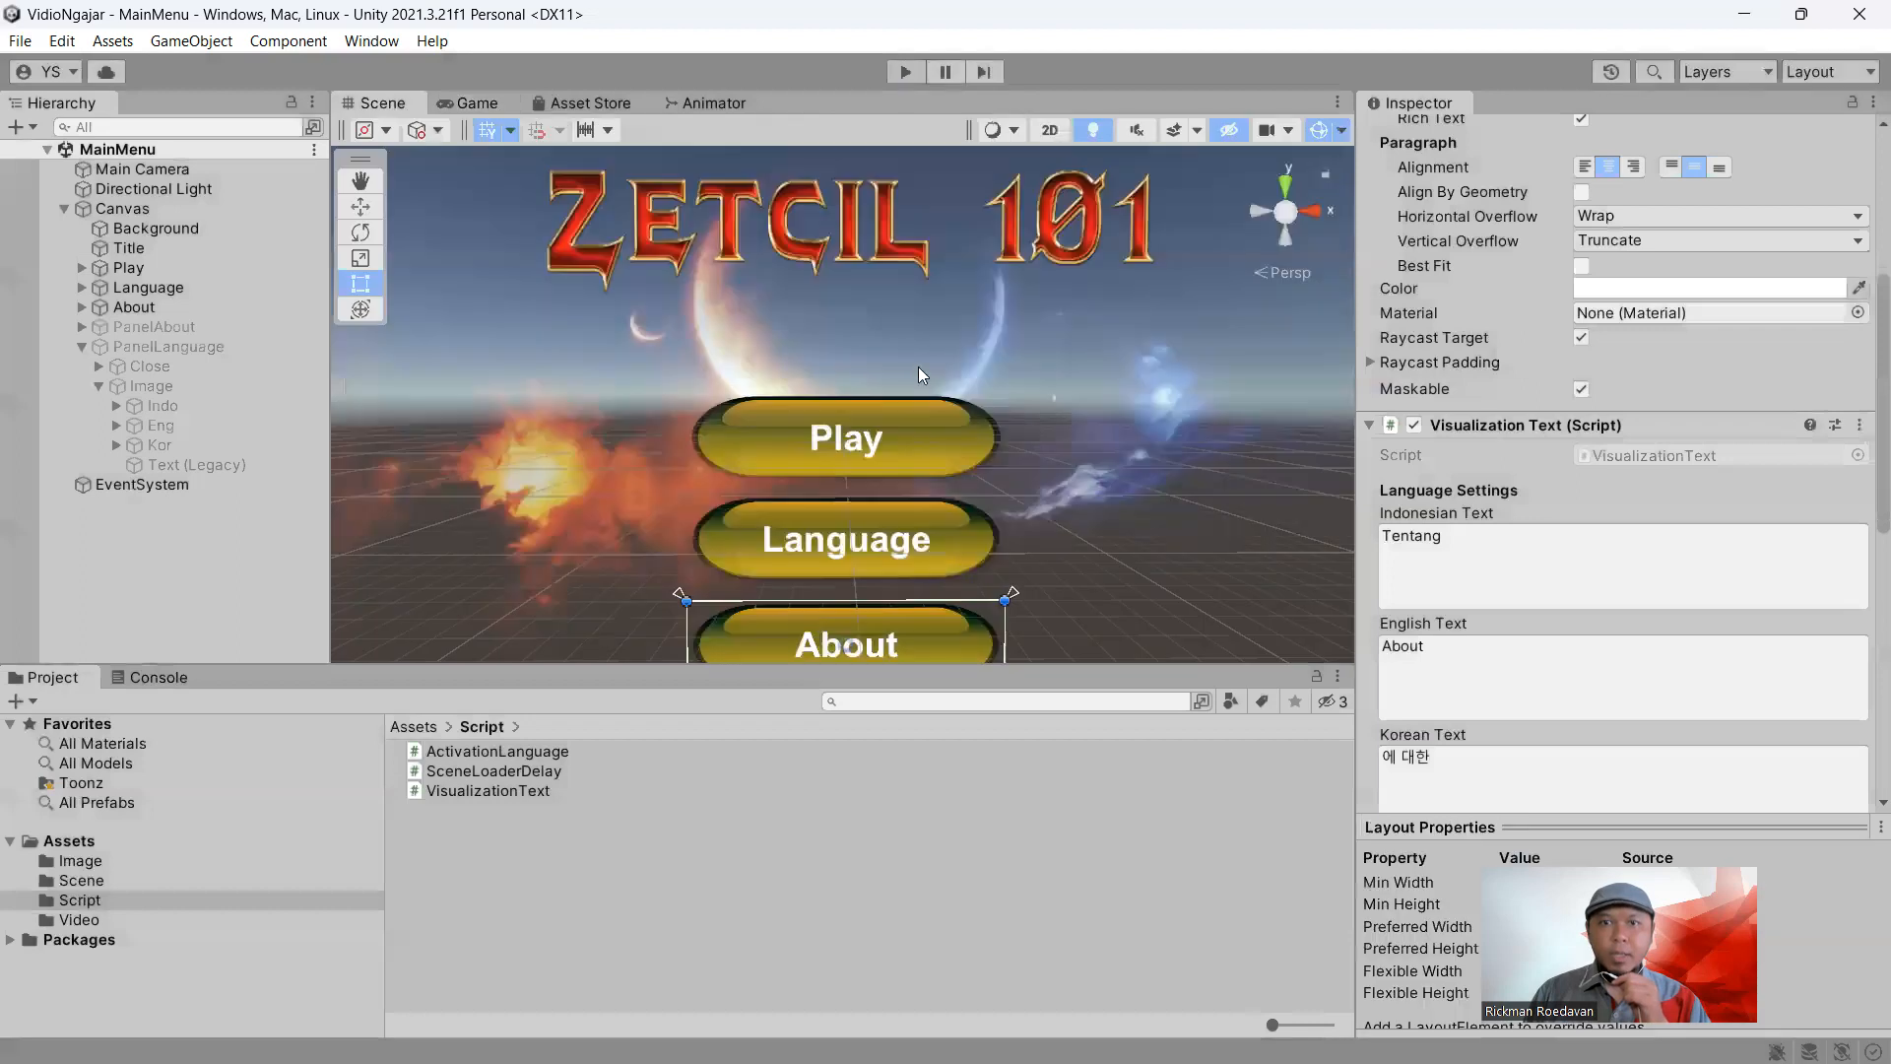
Rerun the game to check the retained language, choose Indonesia in the language popup, close it and stop play mode
{"action": "left_click", "coordinate": [904, 72]}
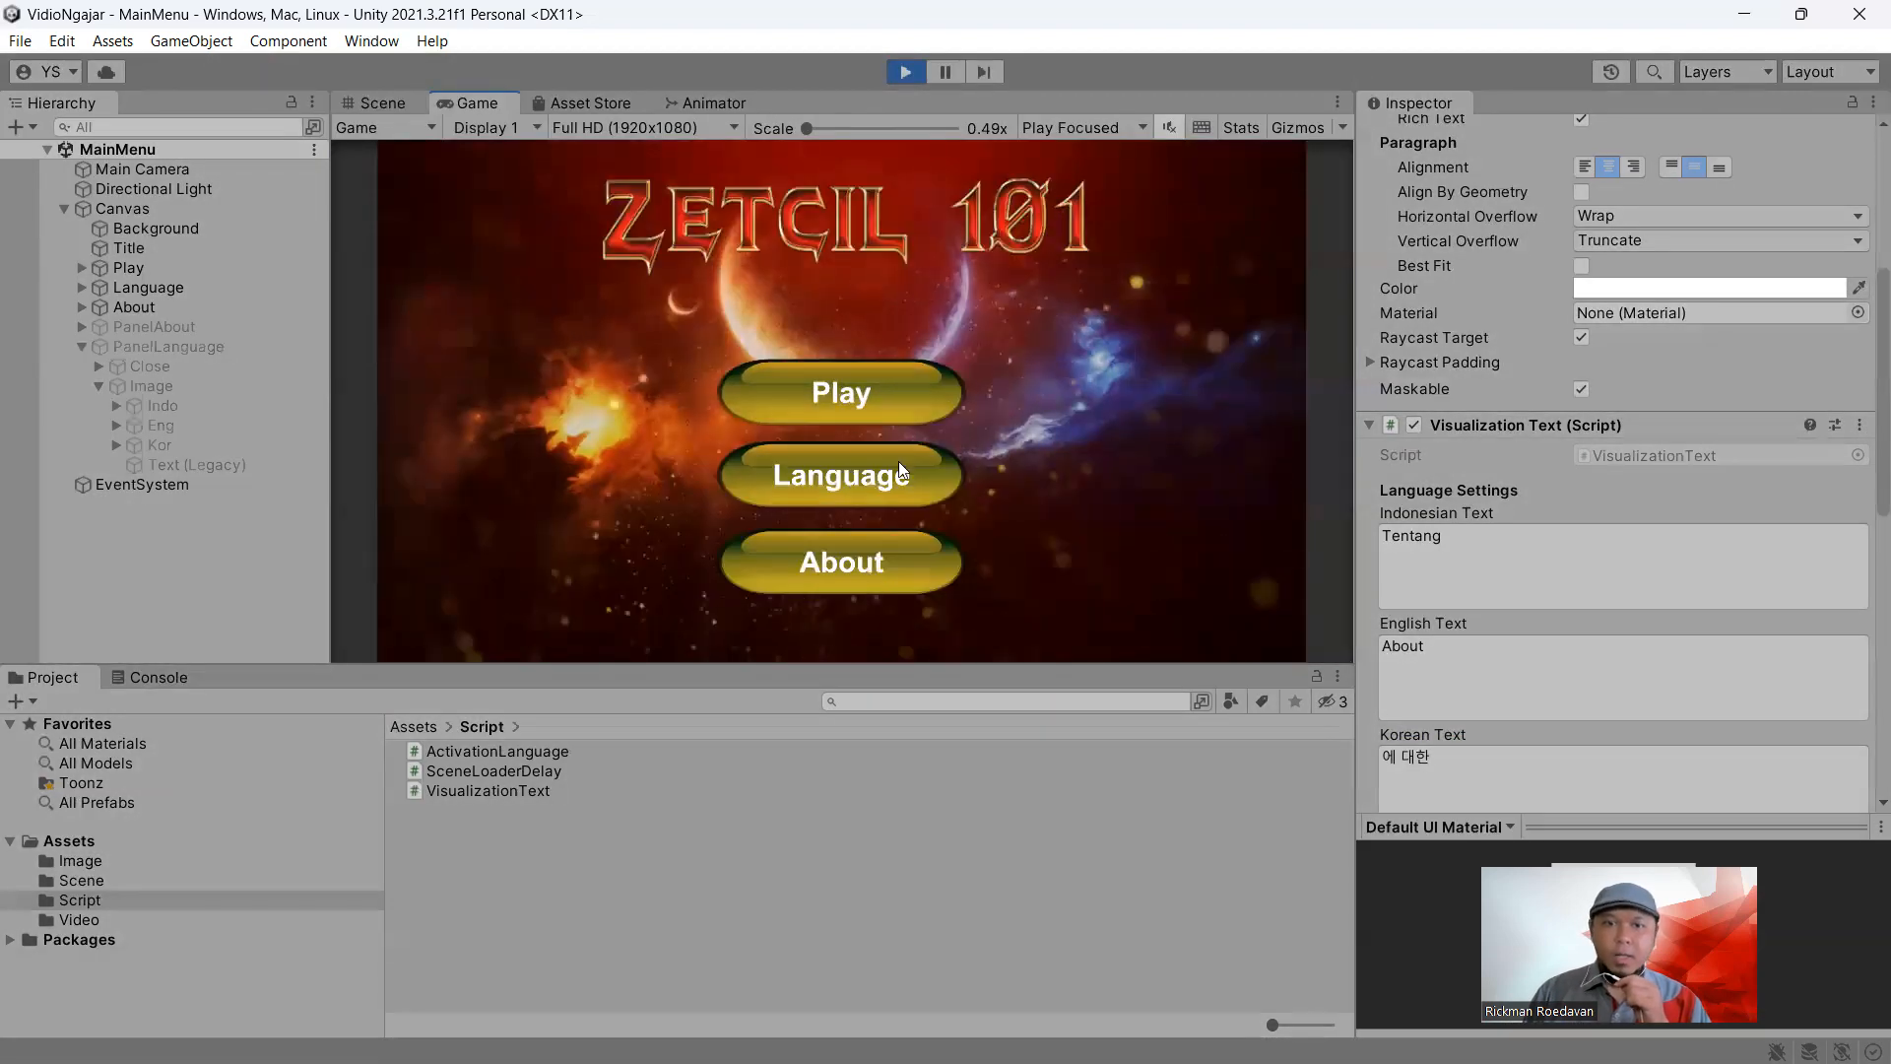
{"action": "left_click", "coordinate": [899, 463]}
{"action": "left_click", "coordinate": [835, 375]}
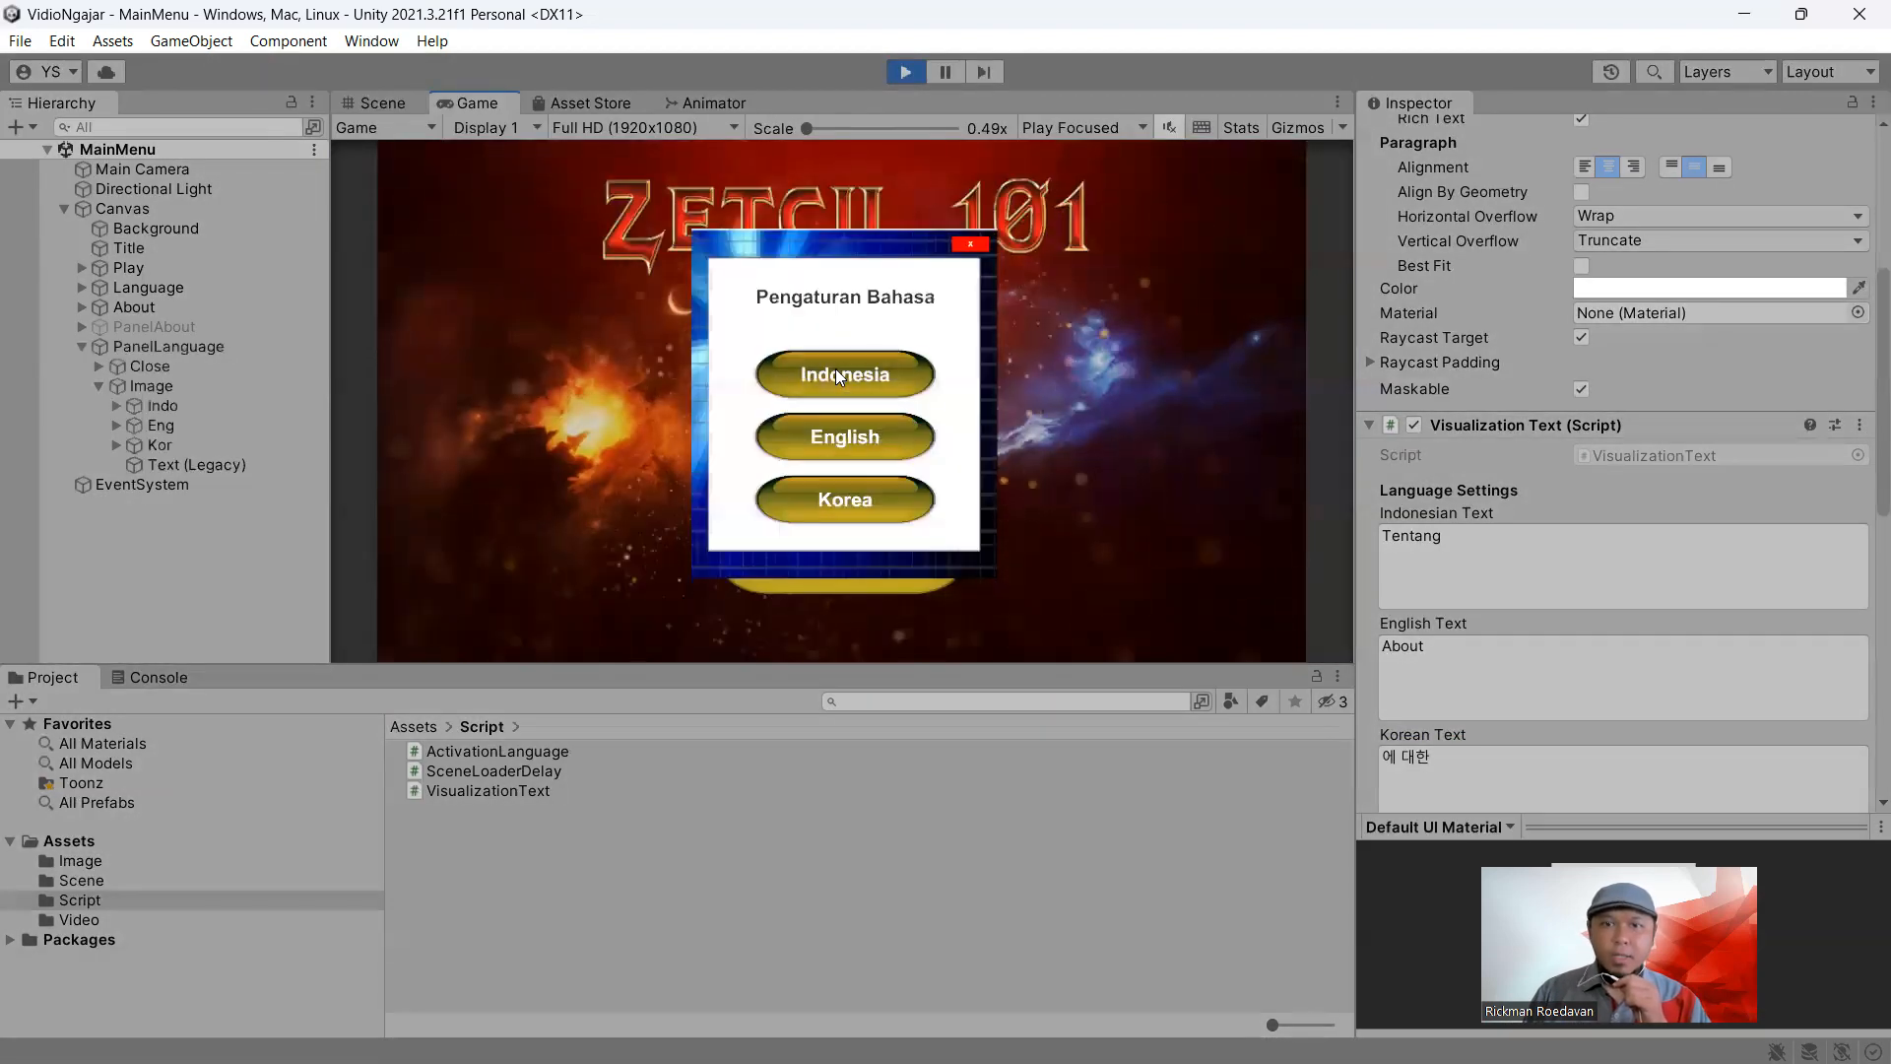
{"action": "left_click", "coordinate": [970, 244]}
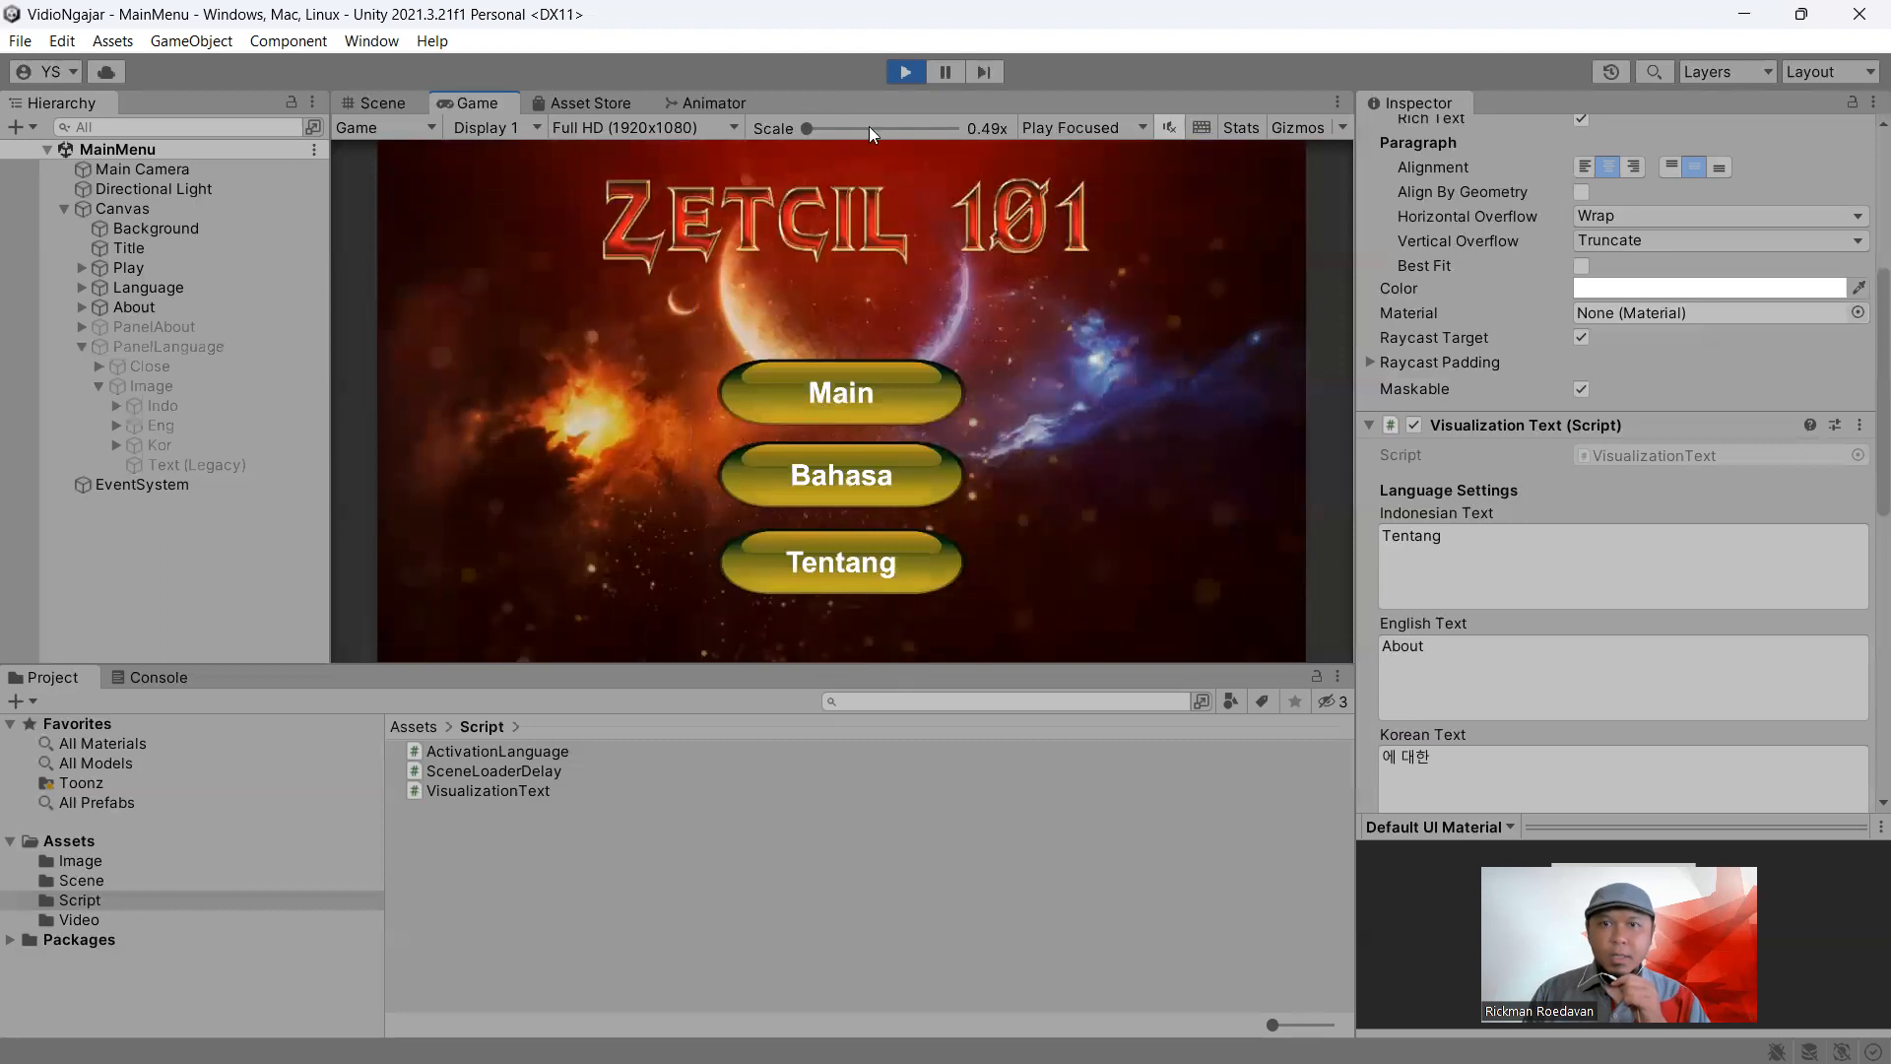
{"action": "left_click", "coordinate": [897, 74]}
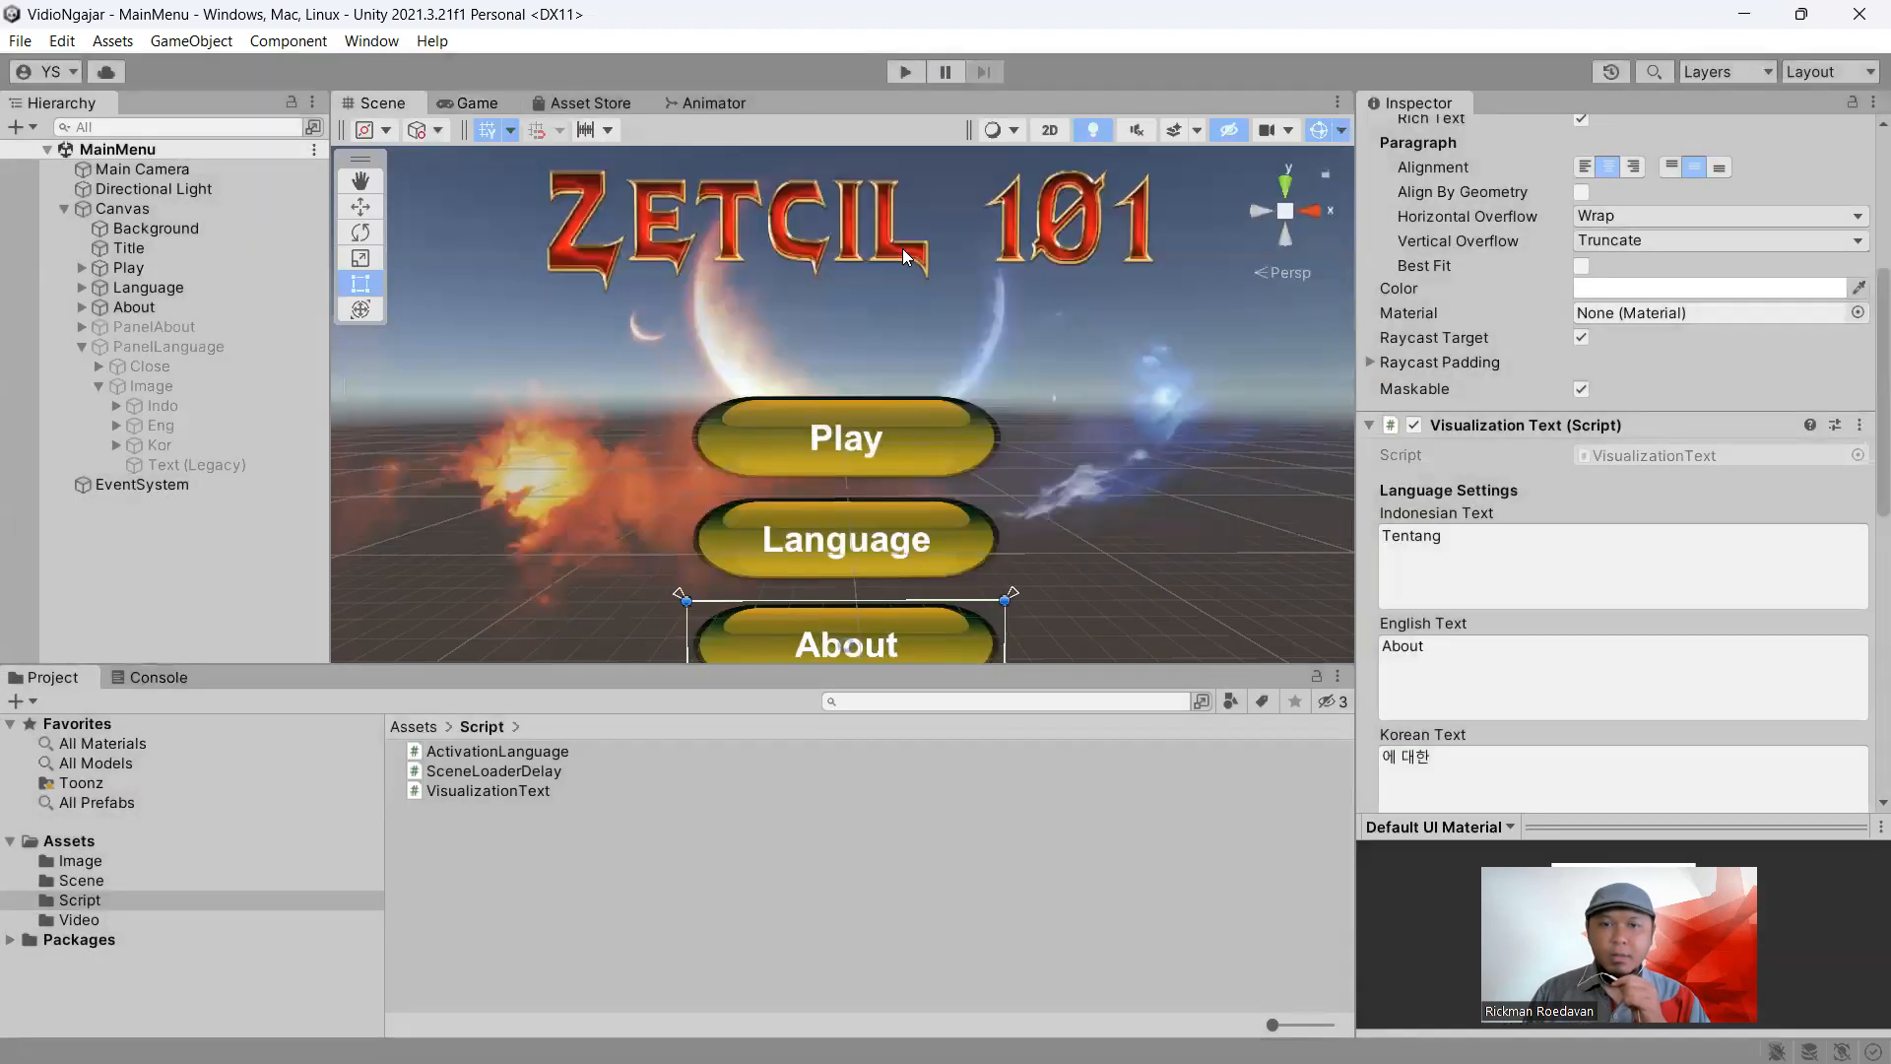
Run the game again, switch the language to Korea in the popup, close it and stop play mode
{"action": "left_click", "coordinate": [914, 65]}
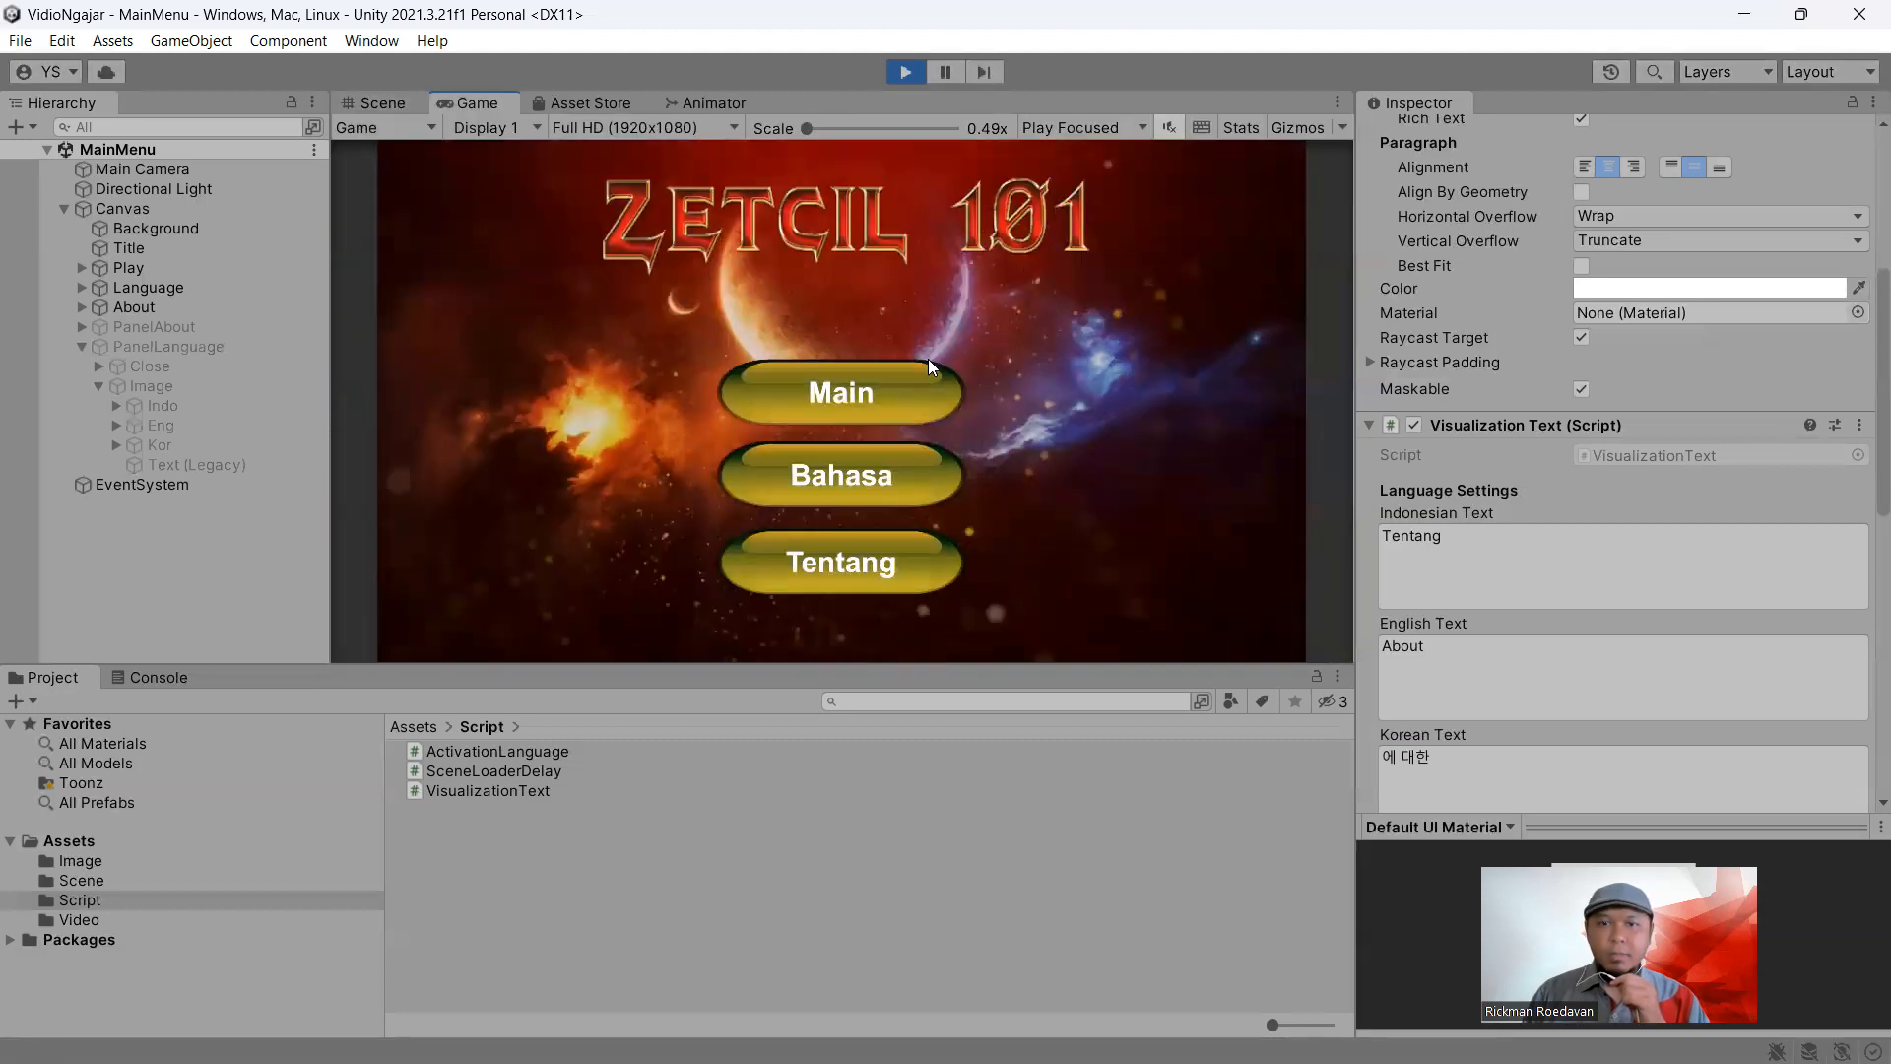
{"action": "left_click", "coordinate": [906, 479]}
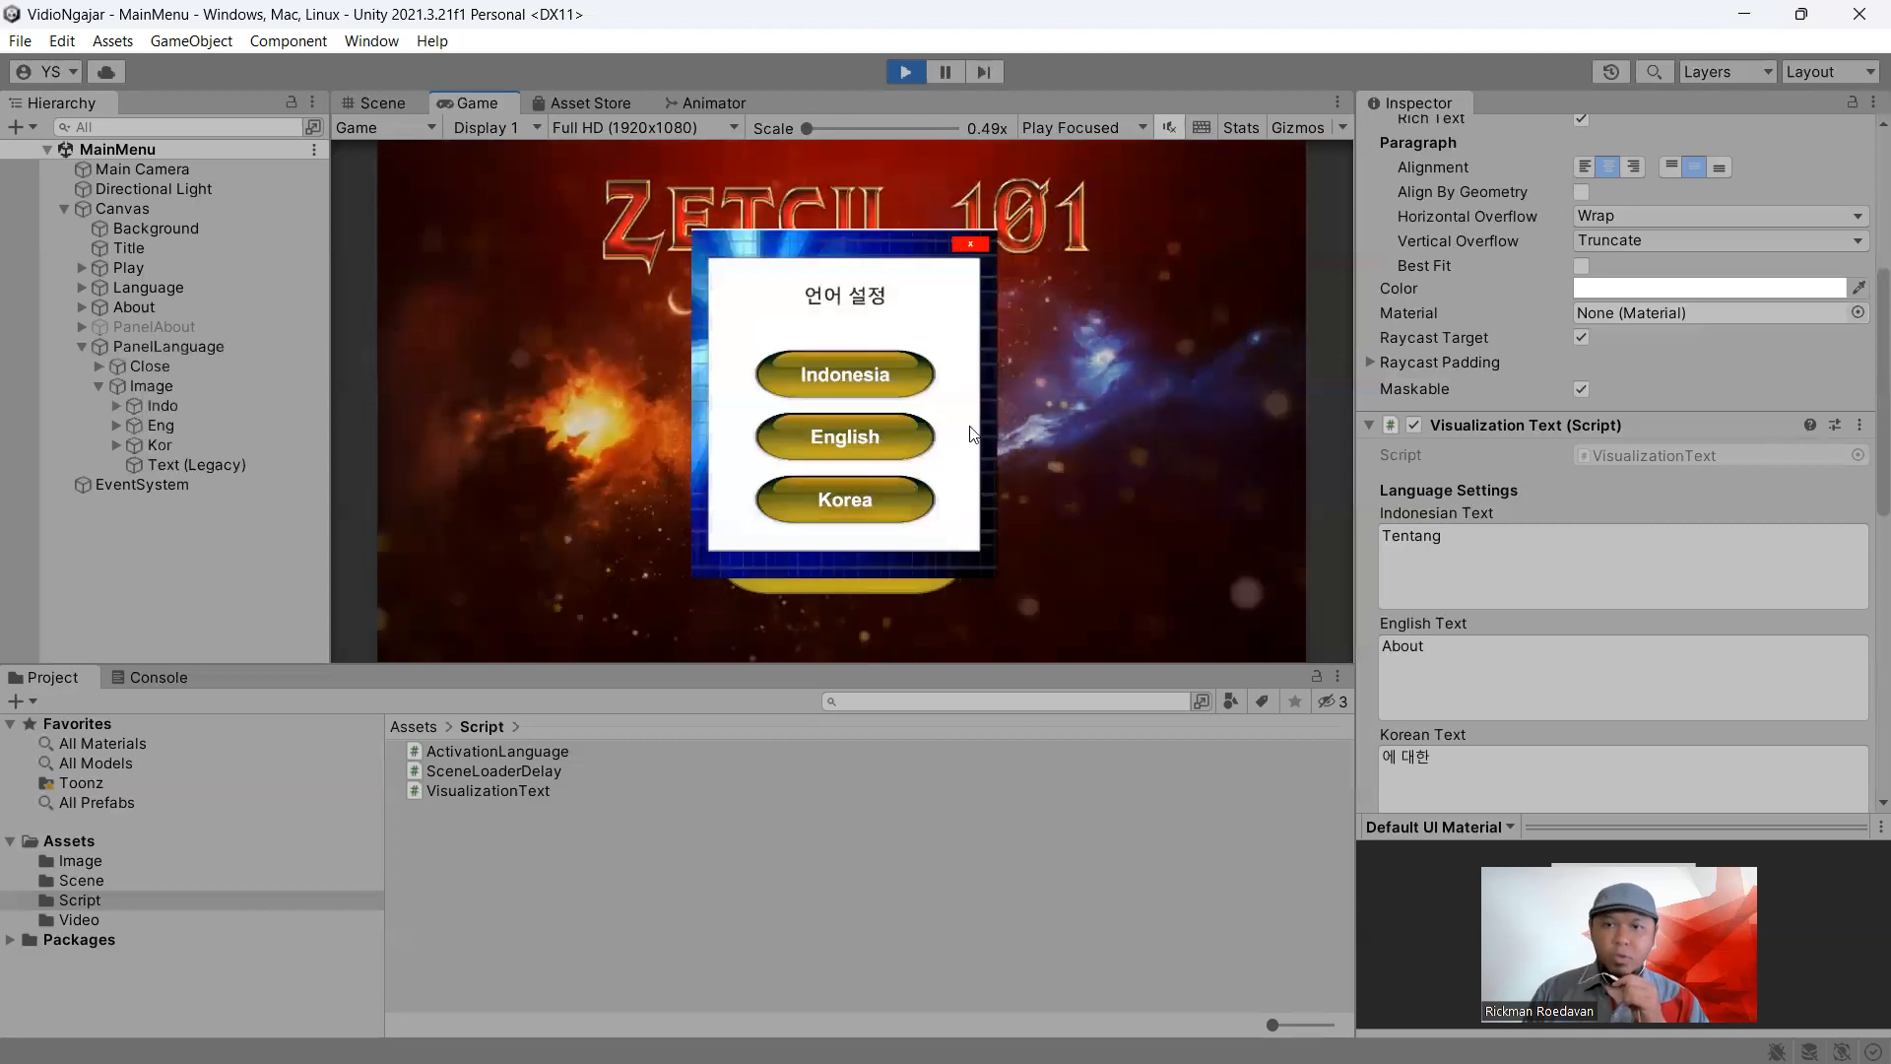
{"action": "left_click", "coordinate": [969, 248]}
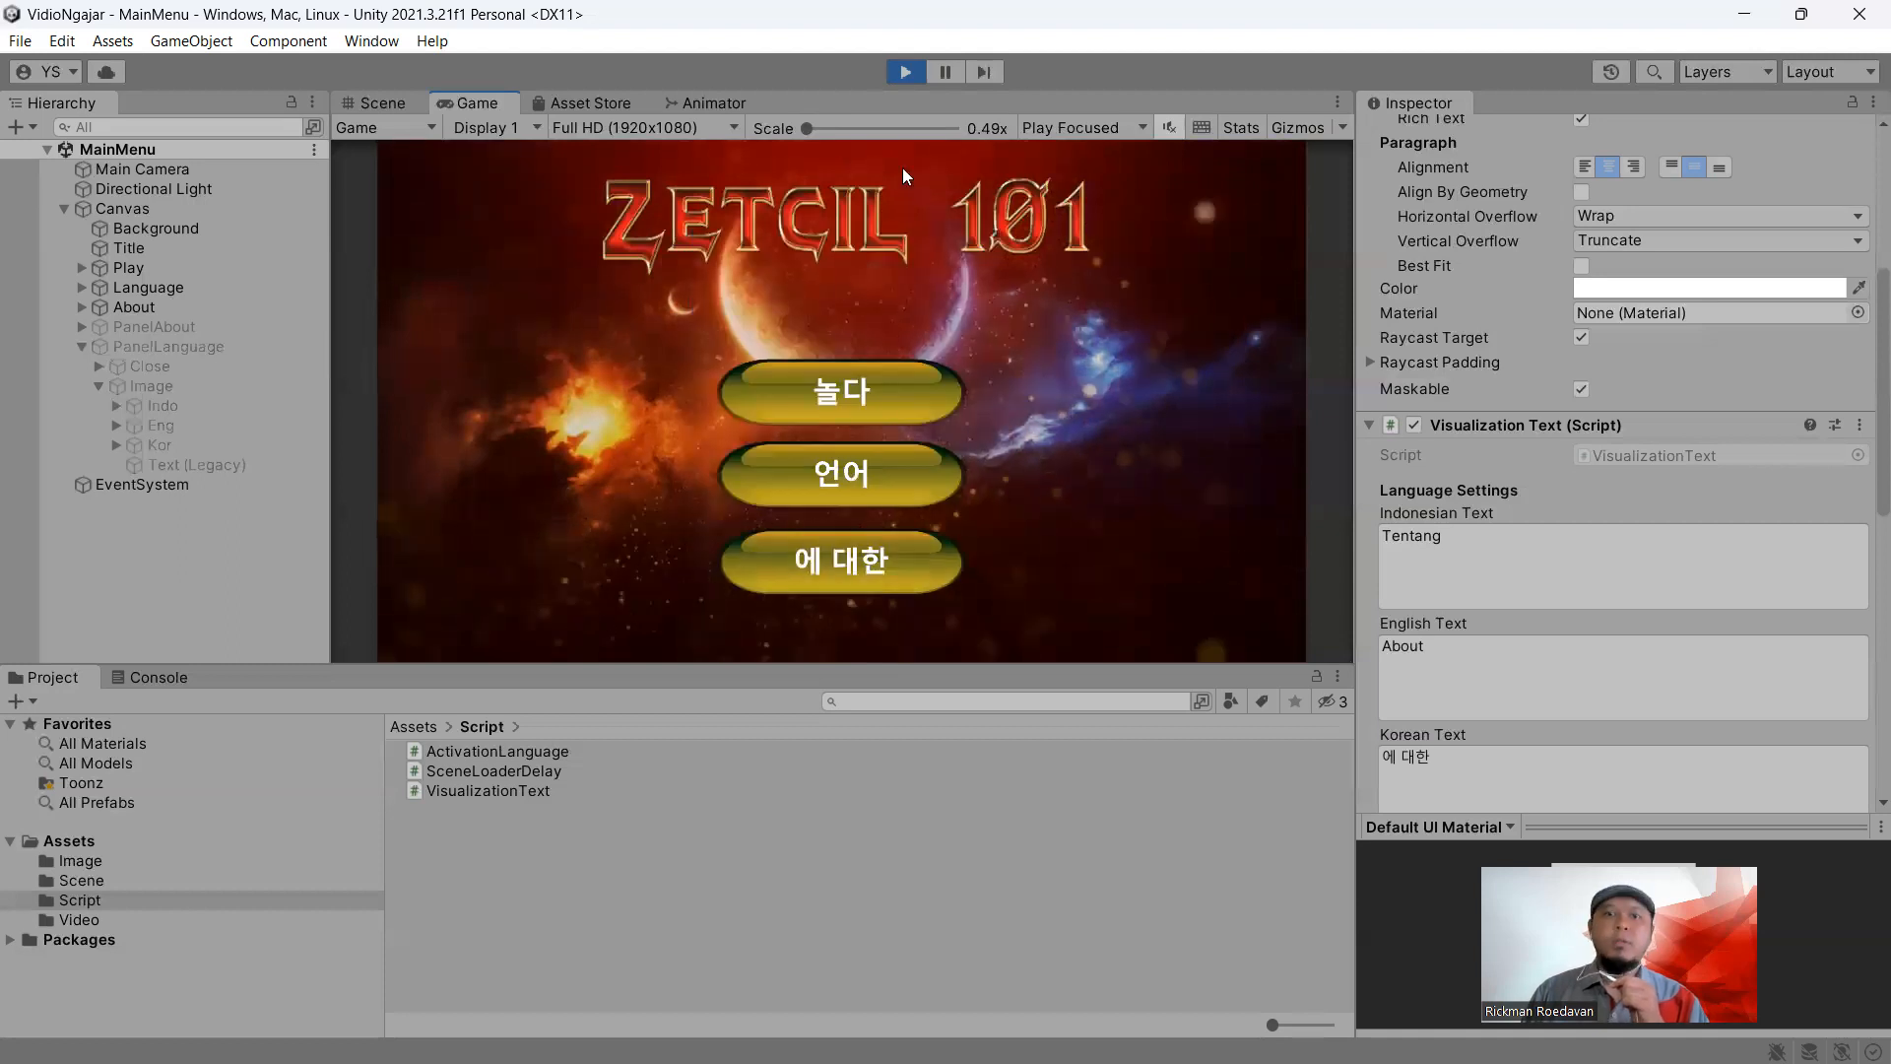
{"action": "left_click", "coordinate": [903, 74]}
Restart the game to check that the Korean choice persists, then switch to English and close the language popup
{"action": "left_click", "coordinate": [902, 75]}
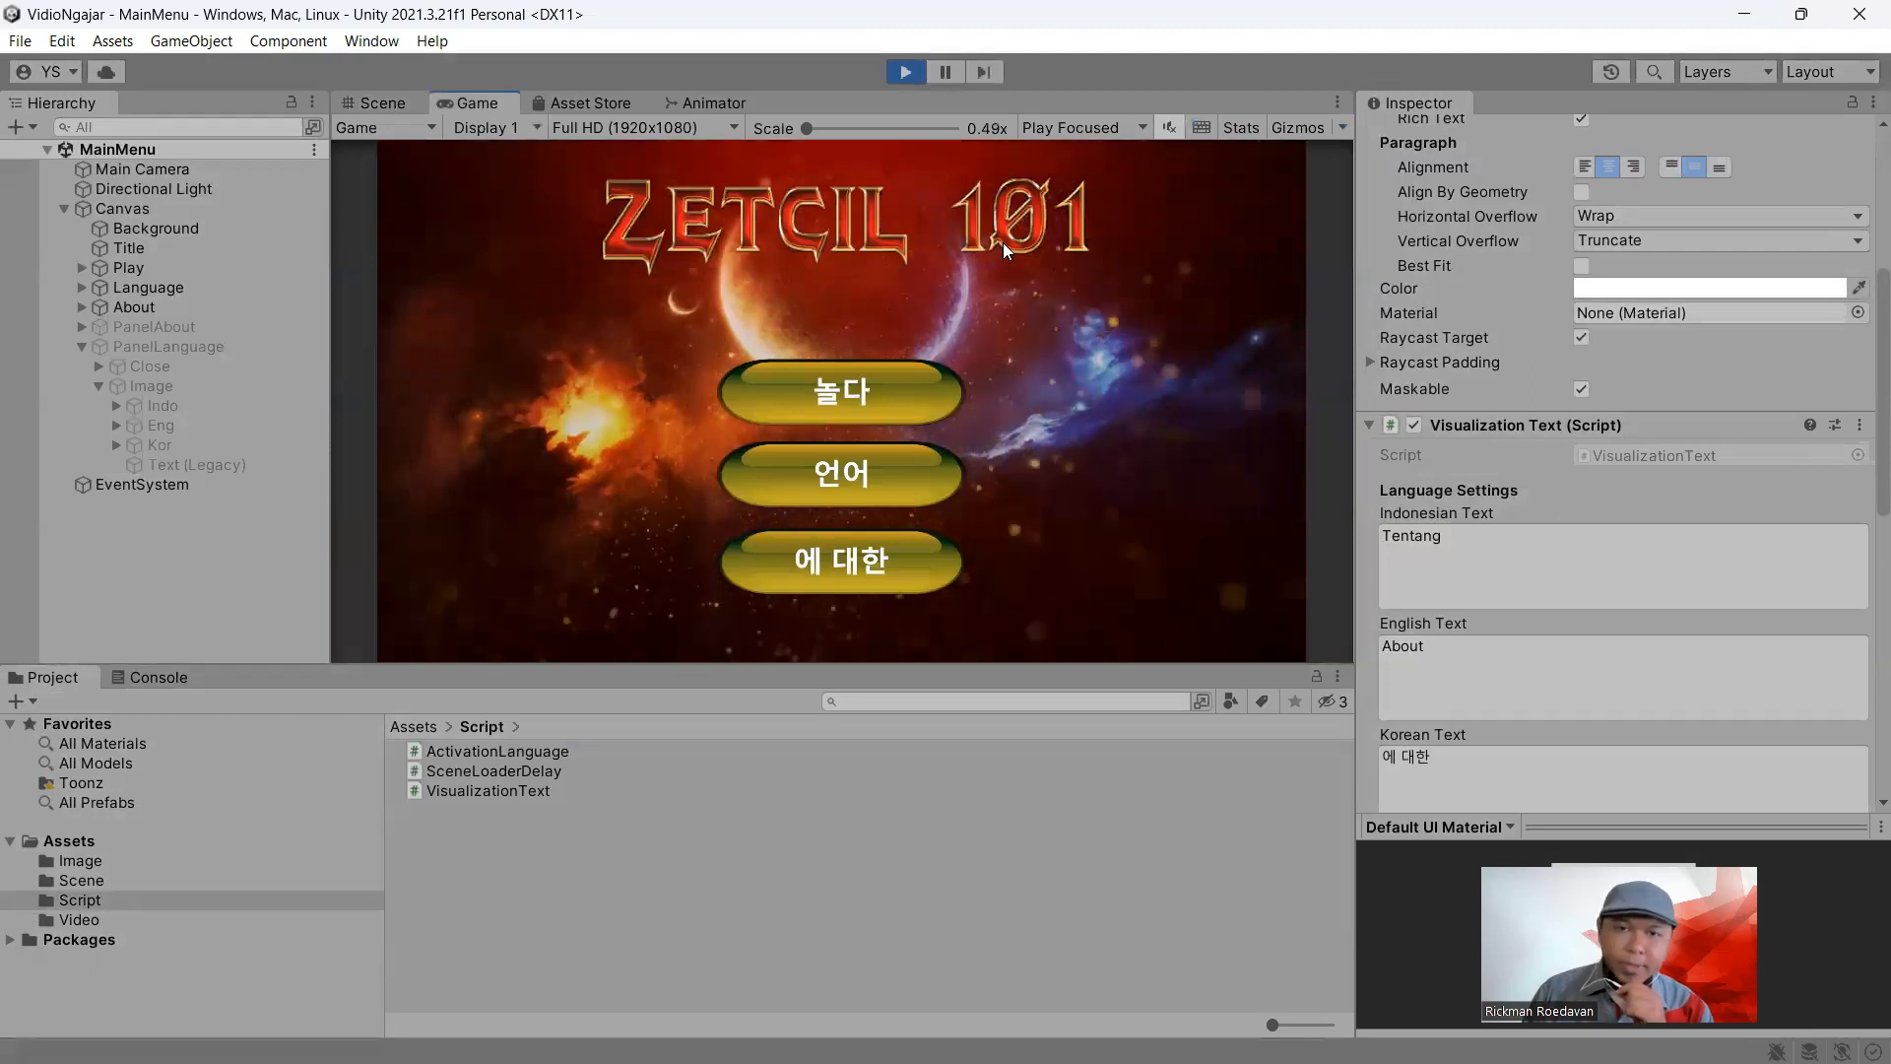
{"action": "left_click", "coordinate": [894, 465]}
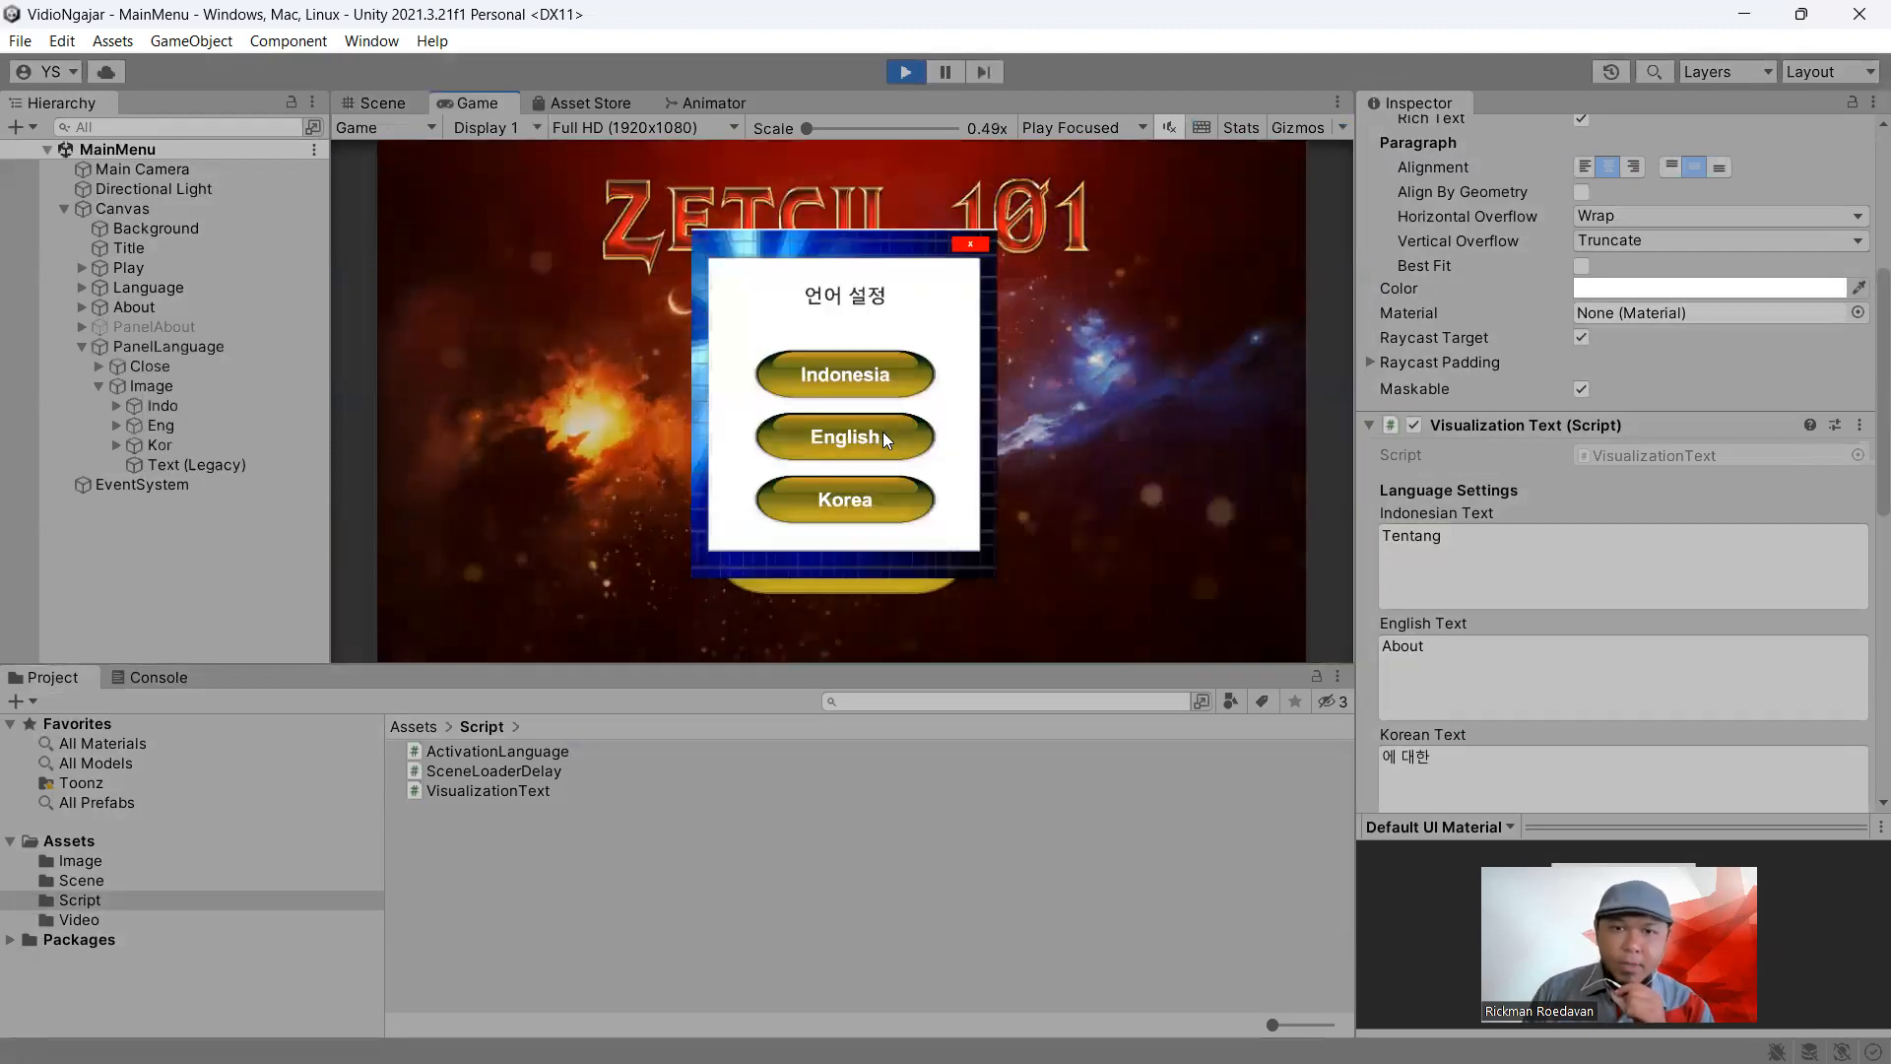
{"action": "left_click", "coordinate": [884, 435]}
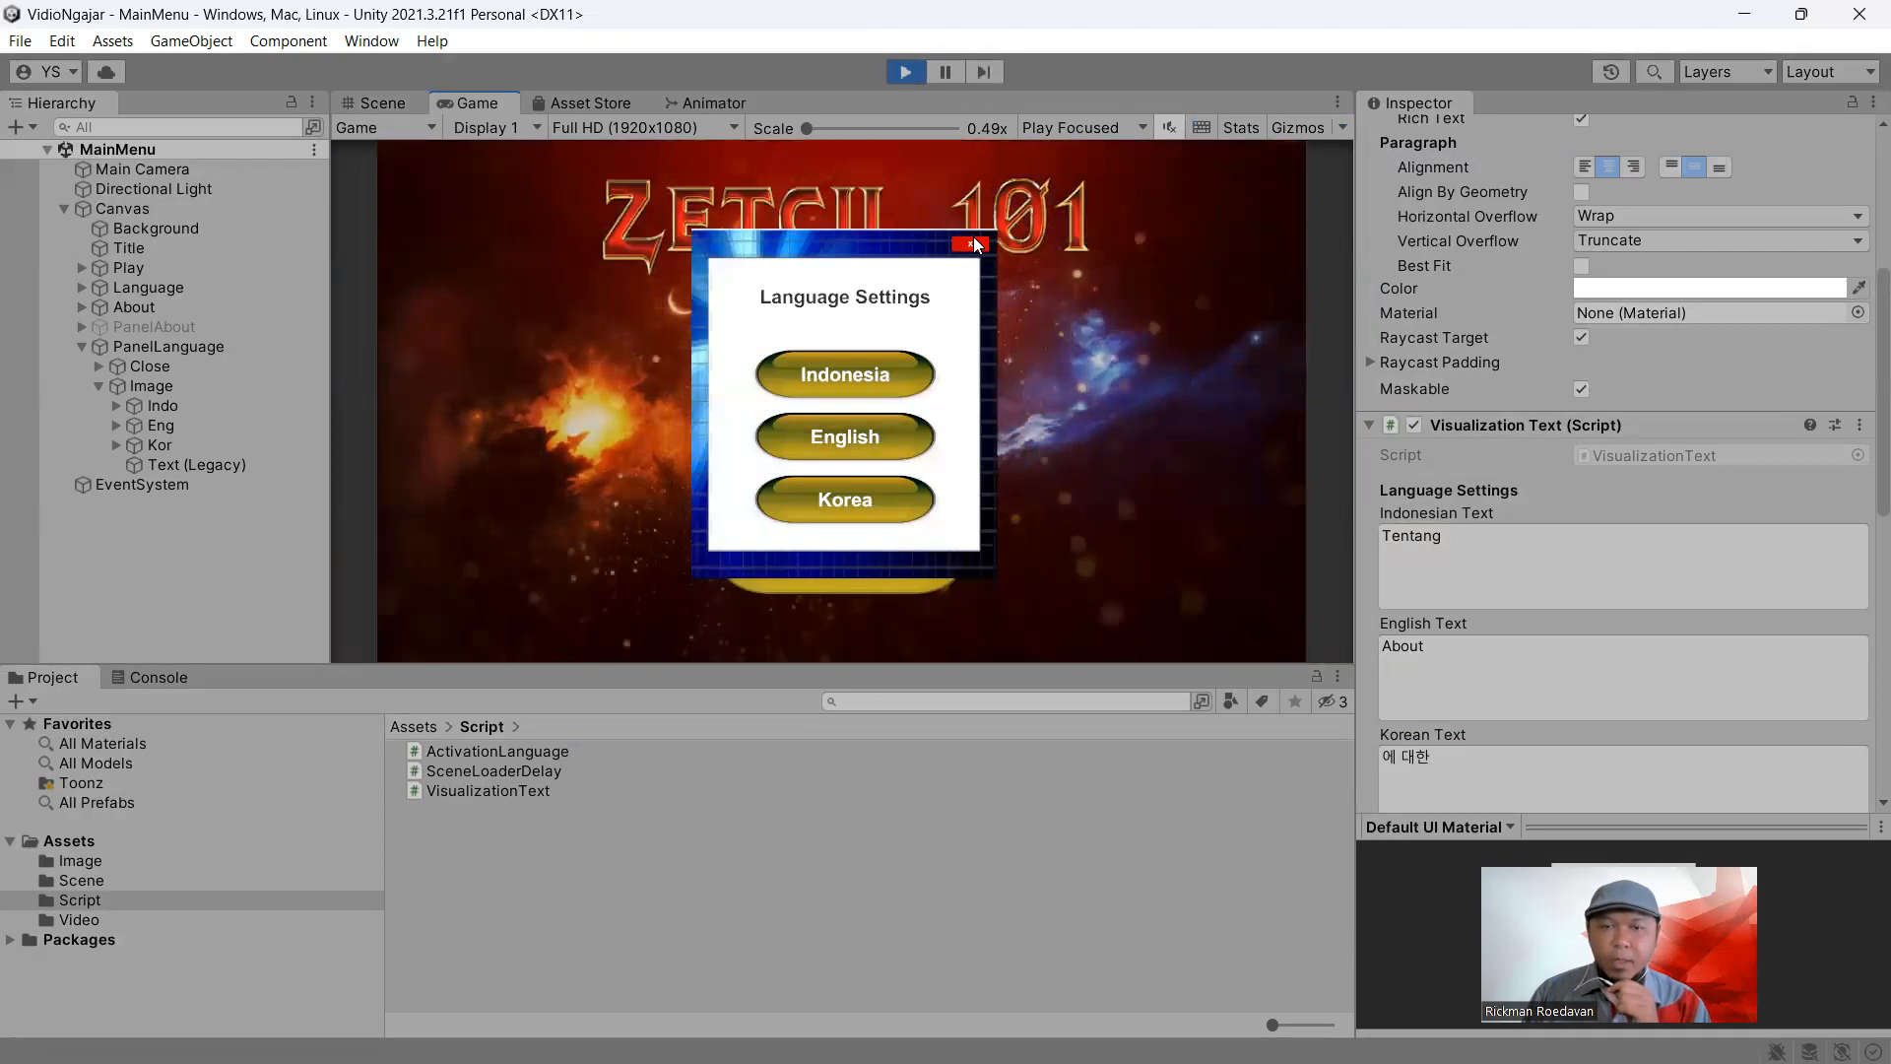
{"action": "left_click", "coordinate": [974, 243]}
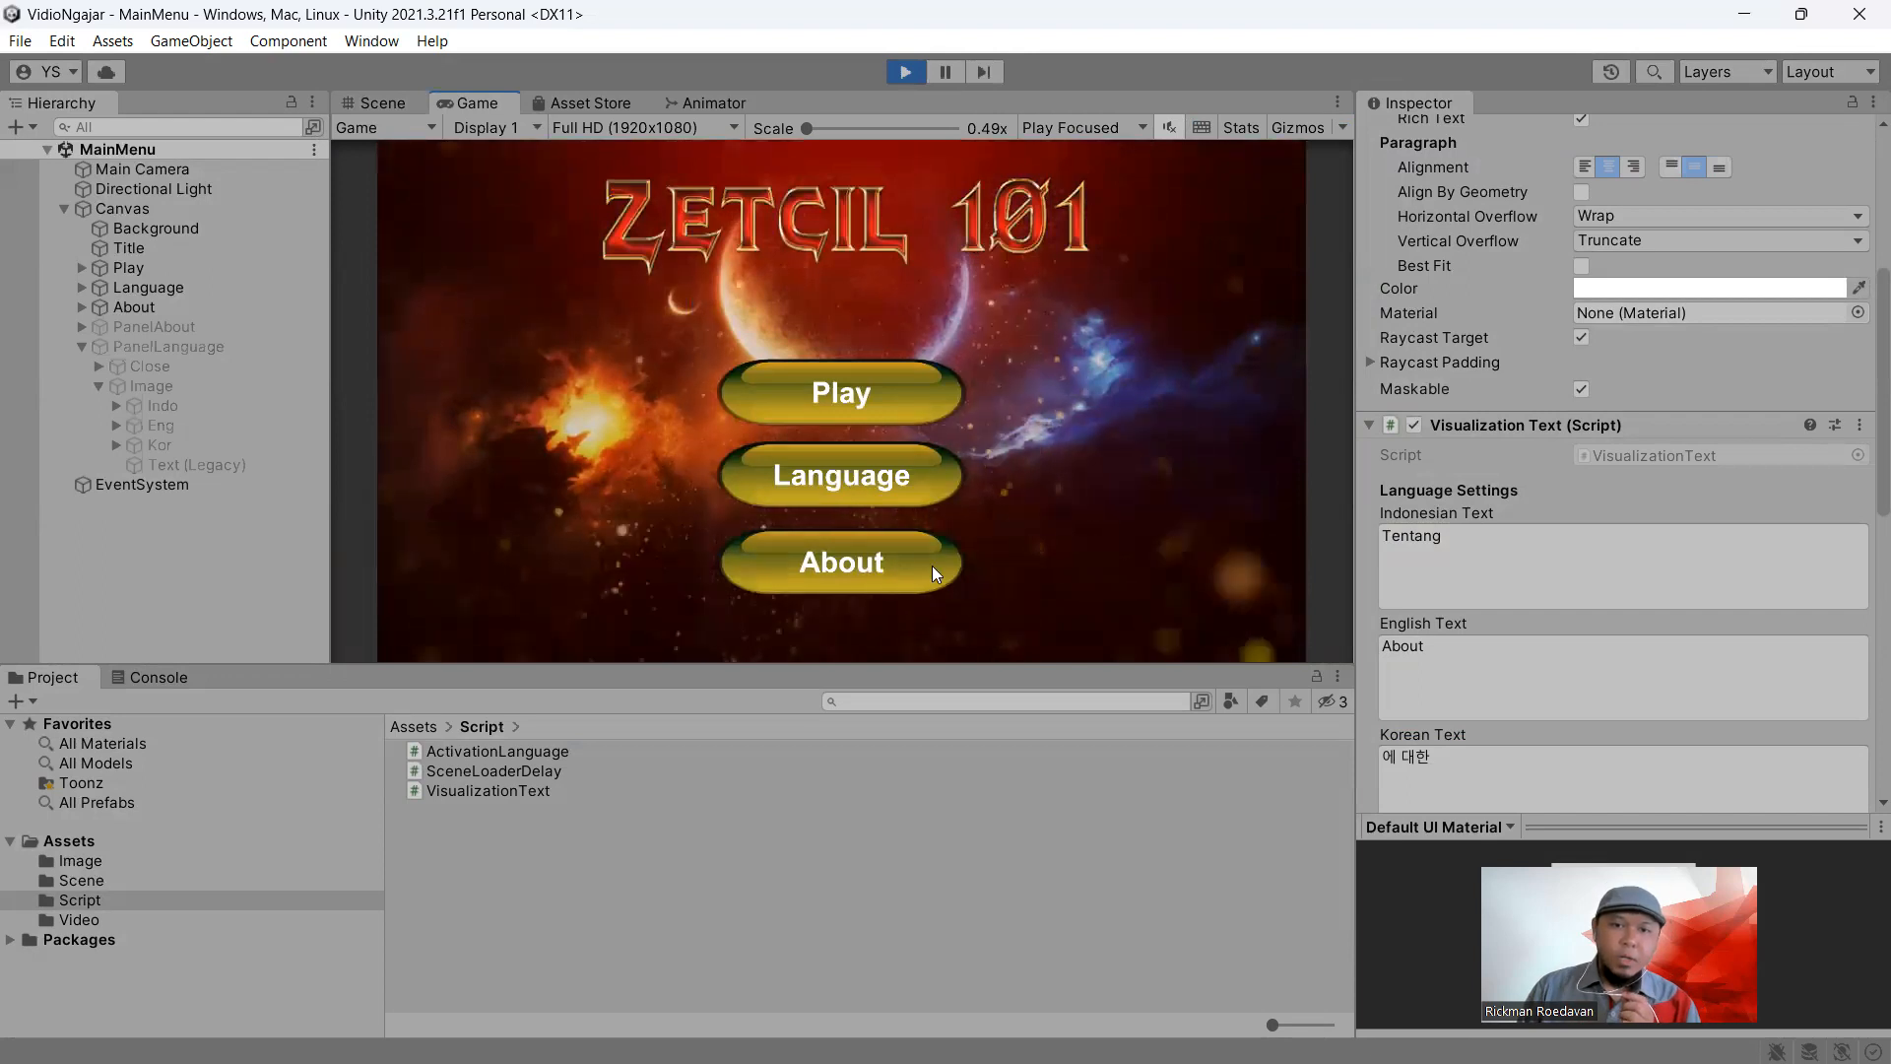
Open and close the About popup with the English menu active, then open the language popup again
{"action": "left_click", "coordinate": [932, 565]}
{"action": "left_click", "coordinate": [970, 244]}
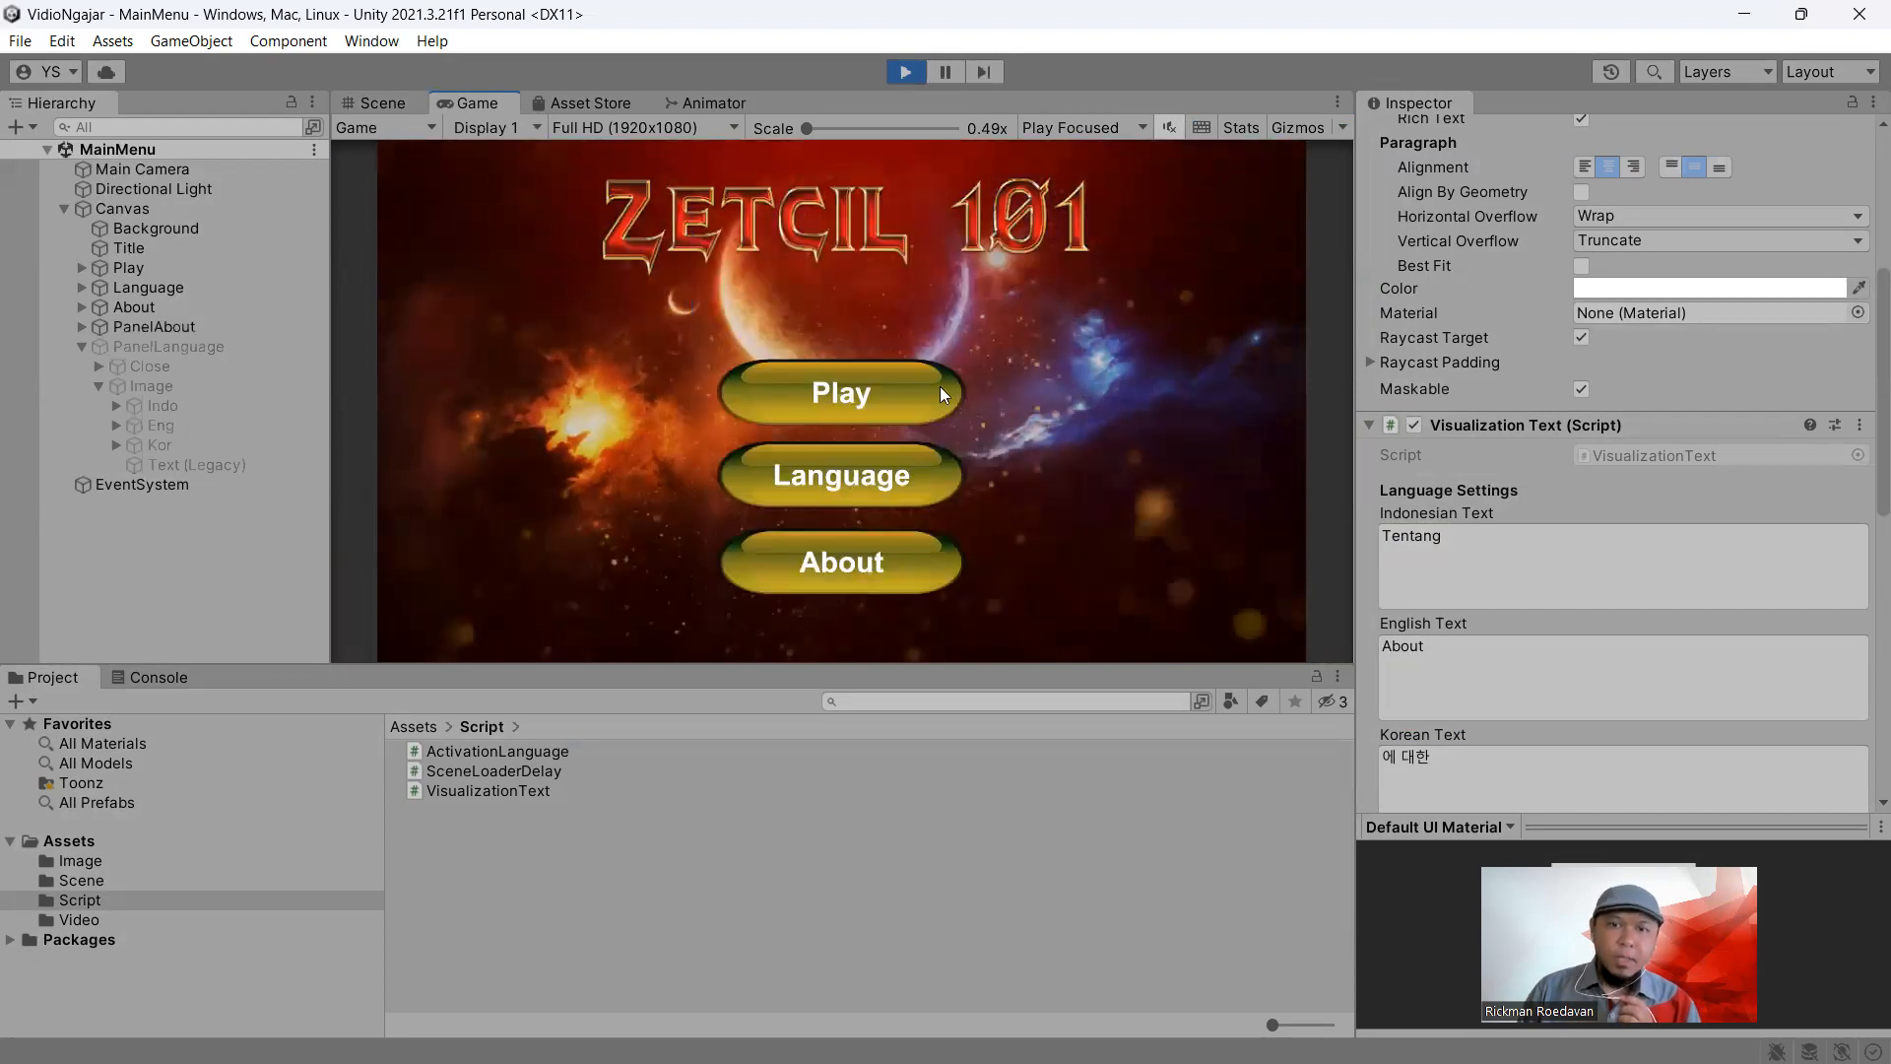
{"action": "left_click", "coordinate": [918, 483]}
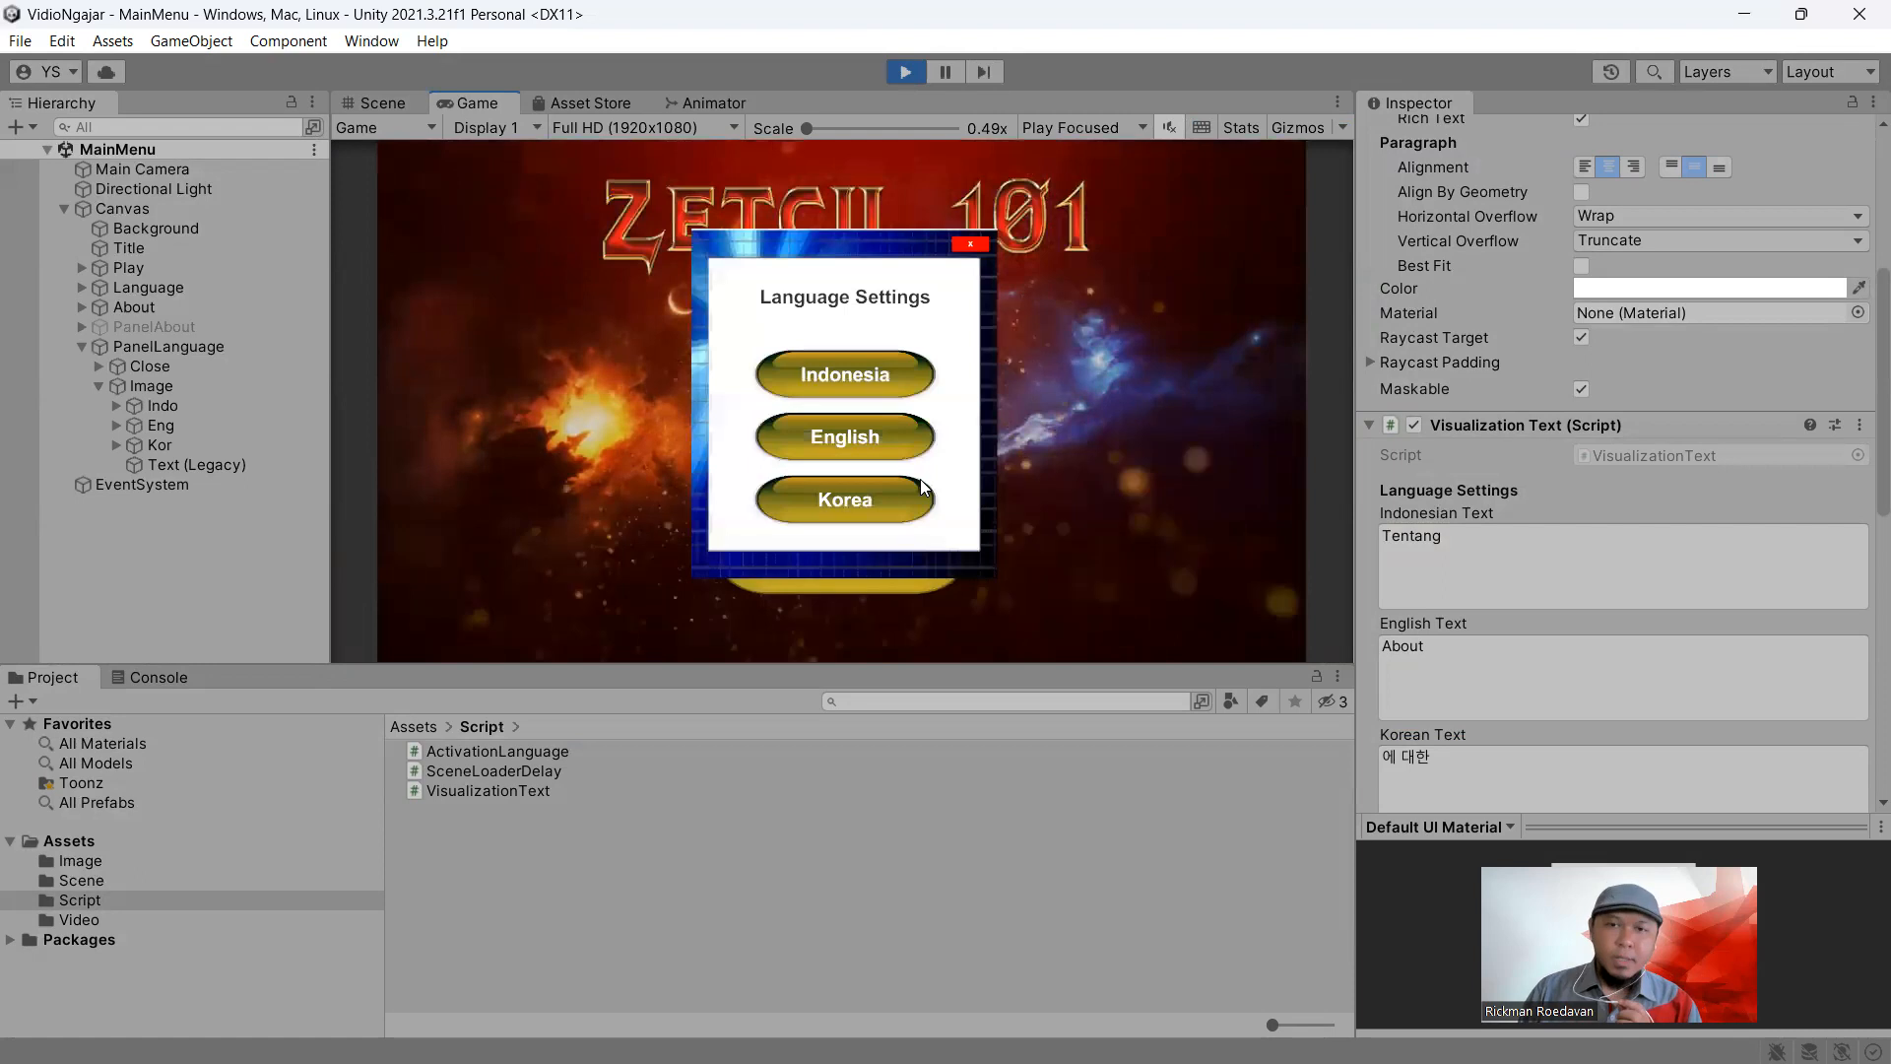
Close the Language Settings panel in the running game, test the Play button, and exit play mode
{"action": "left_click", "coordinate": [981, 240]}
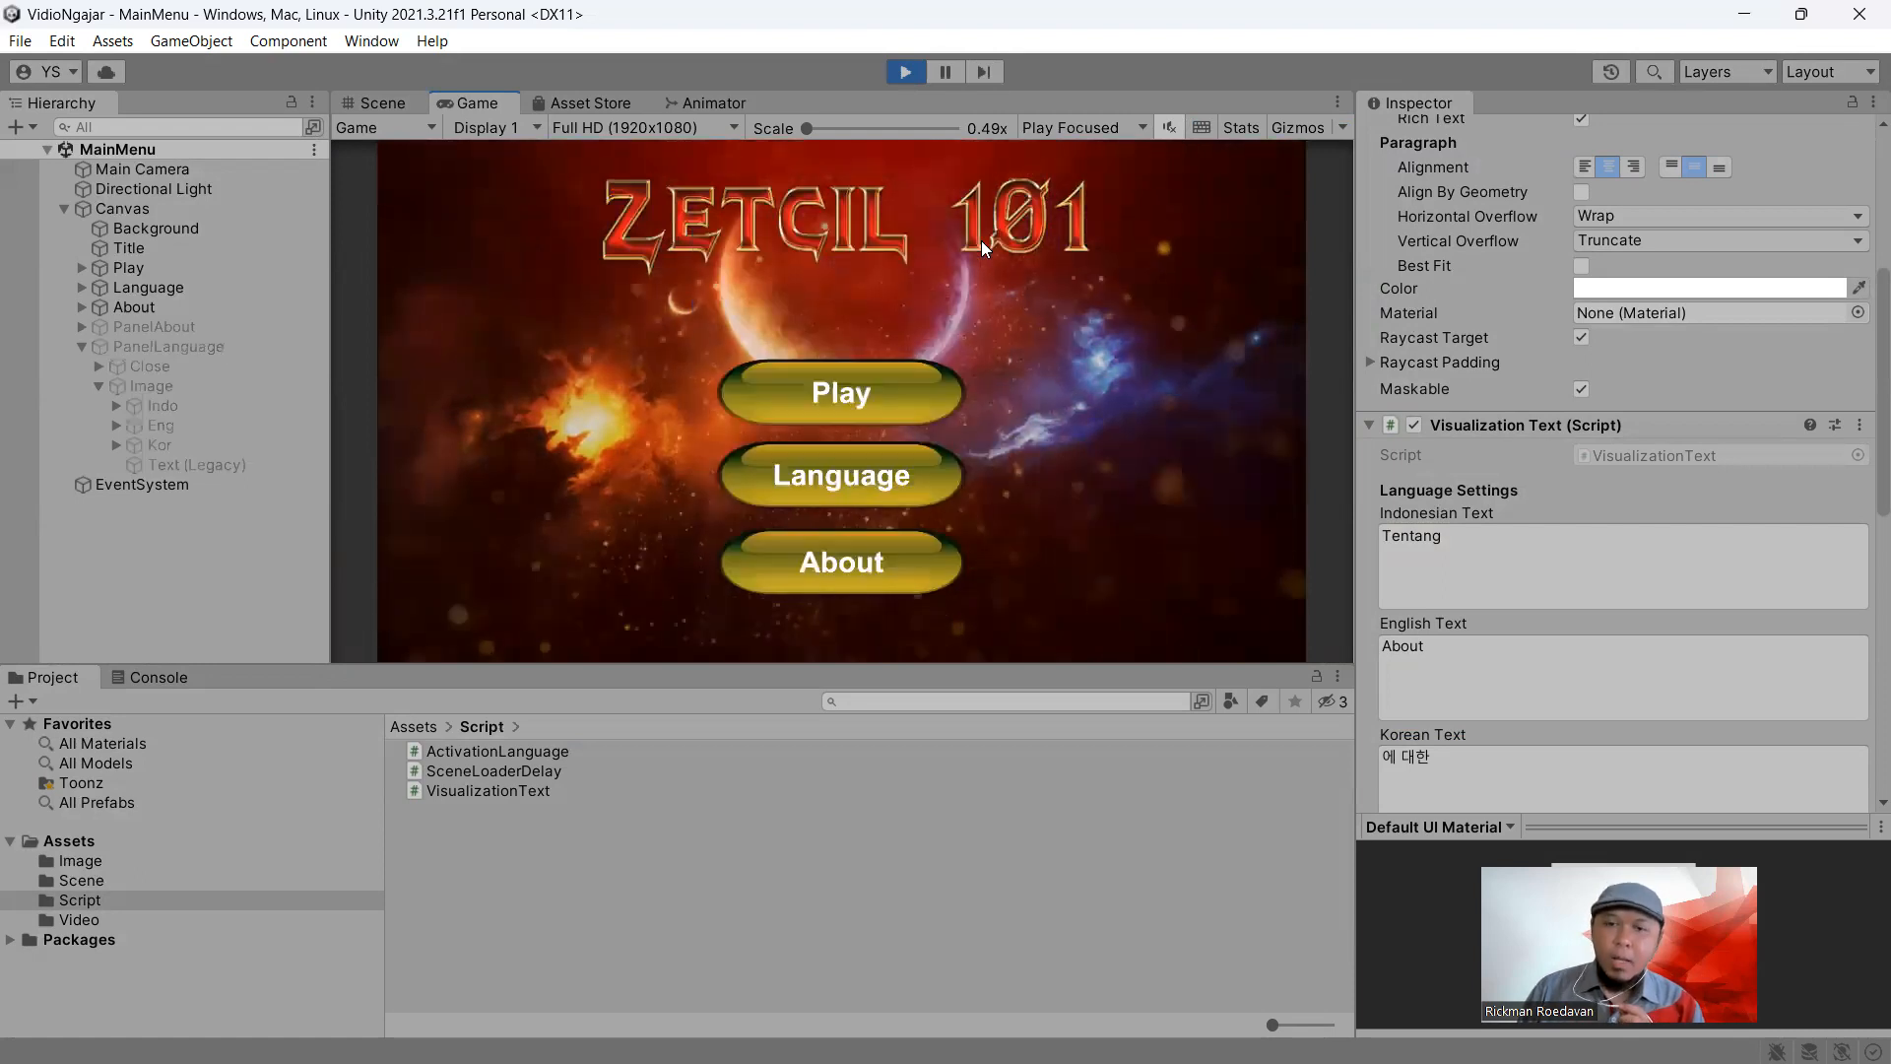
{"action": "left_click", "coordinate": [898, 398]}
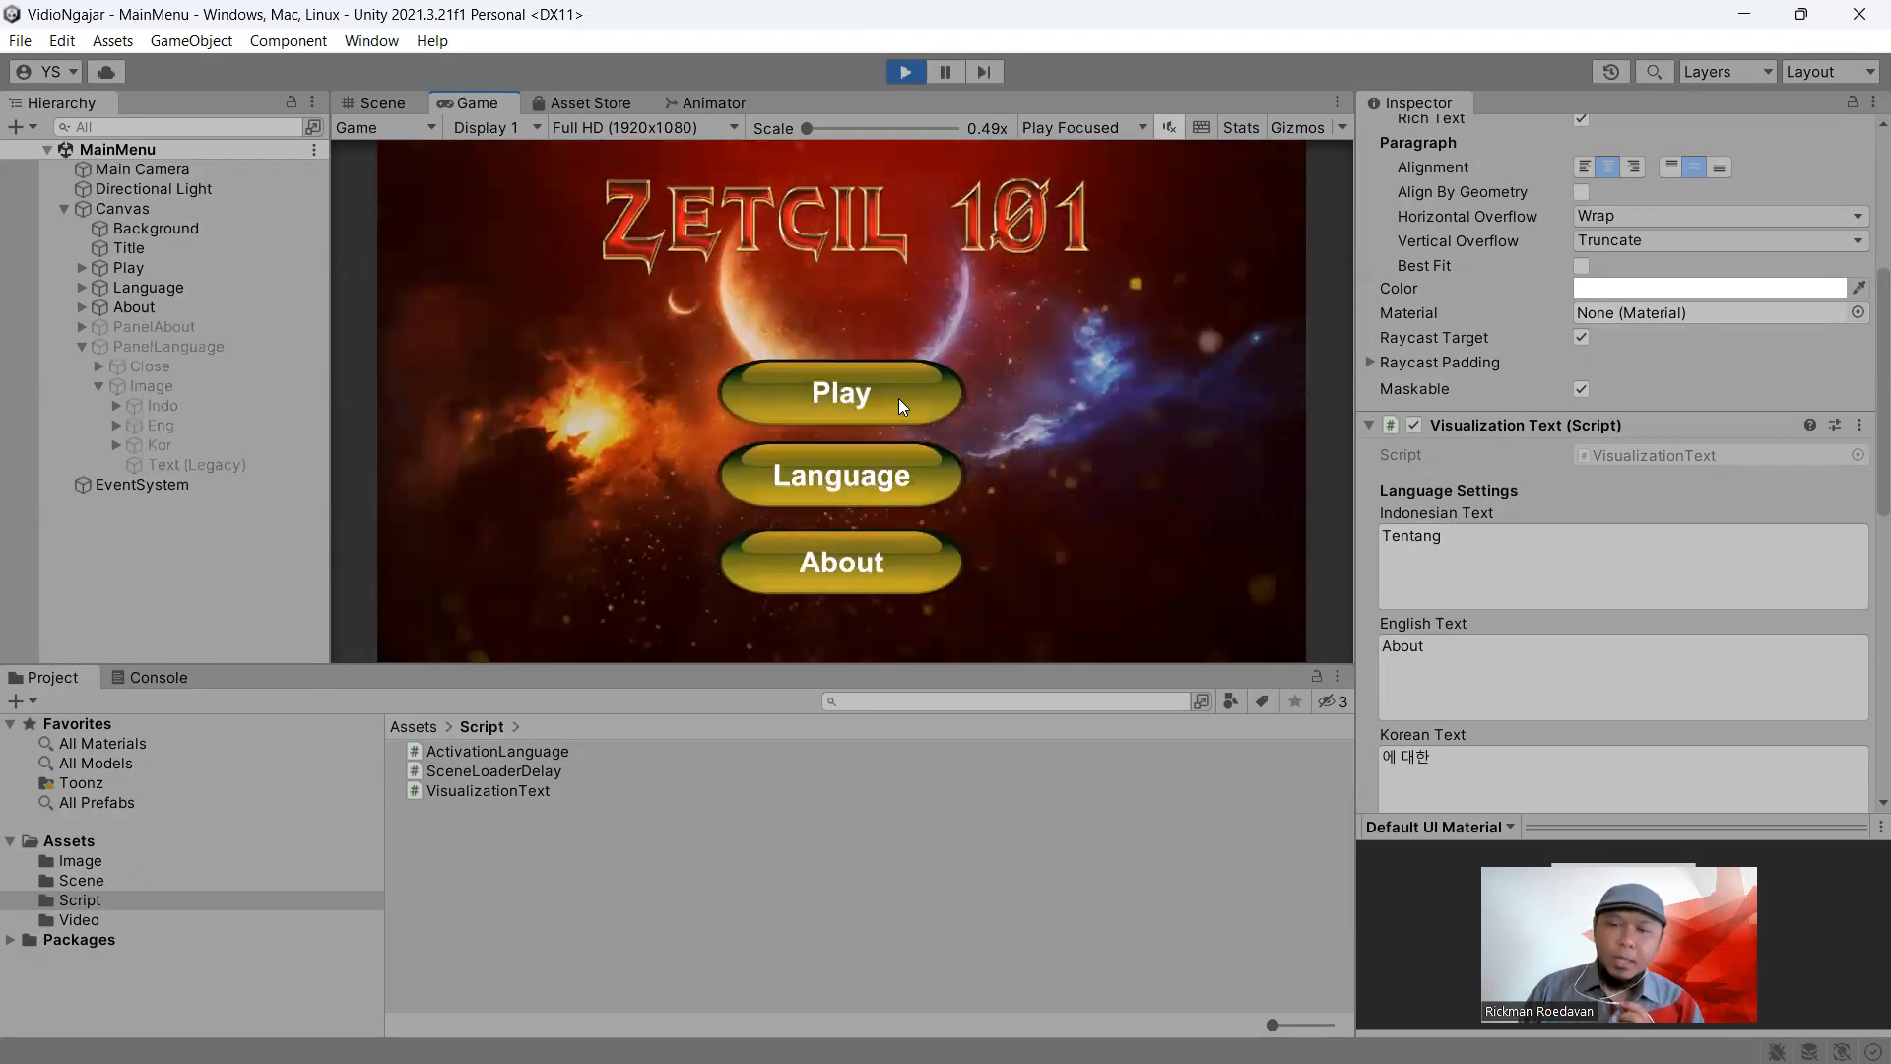
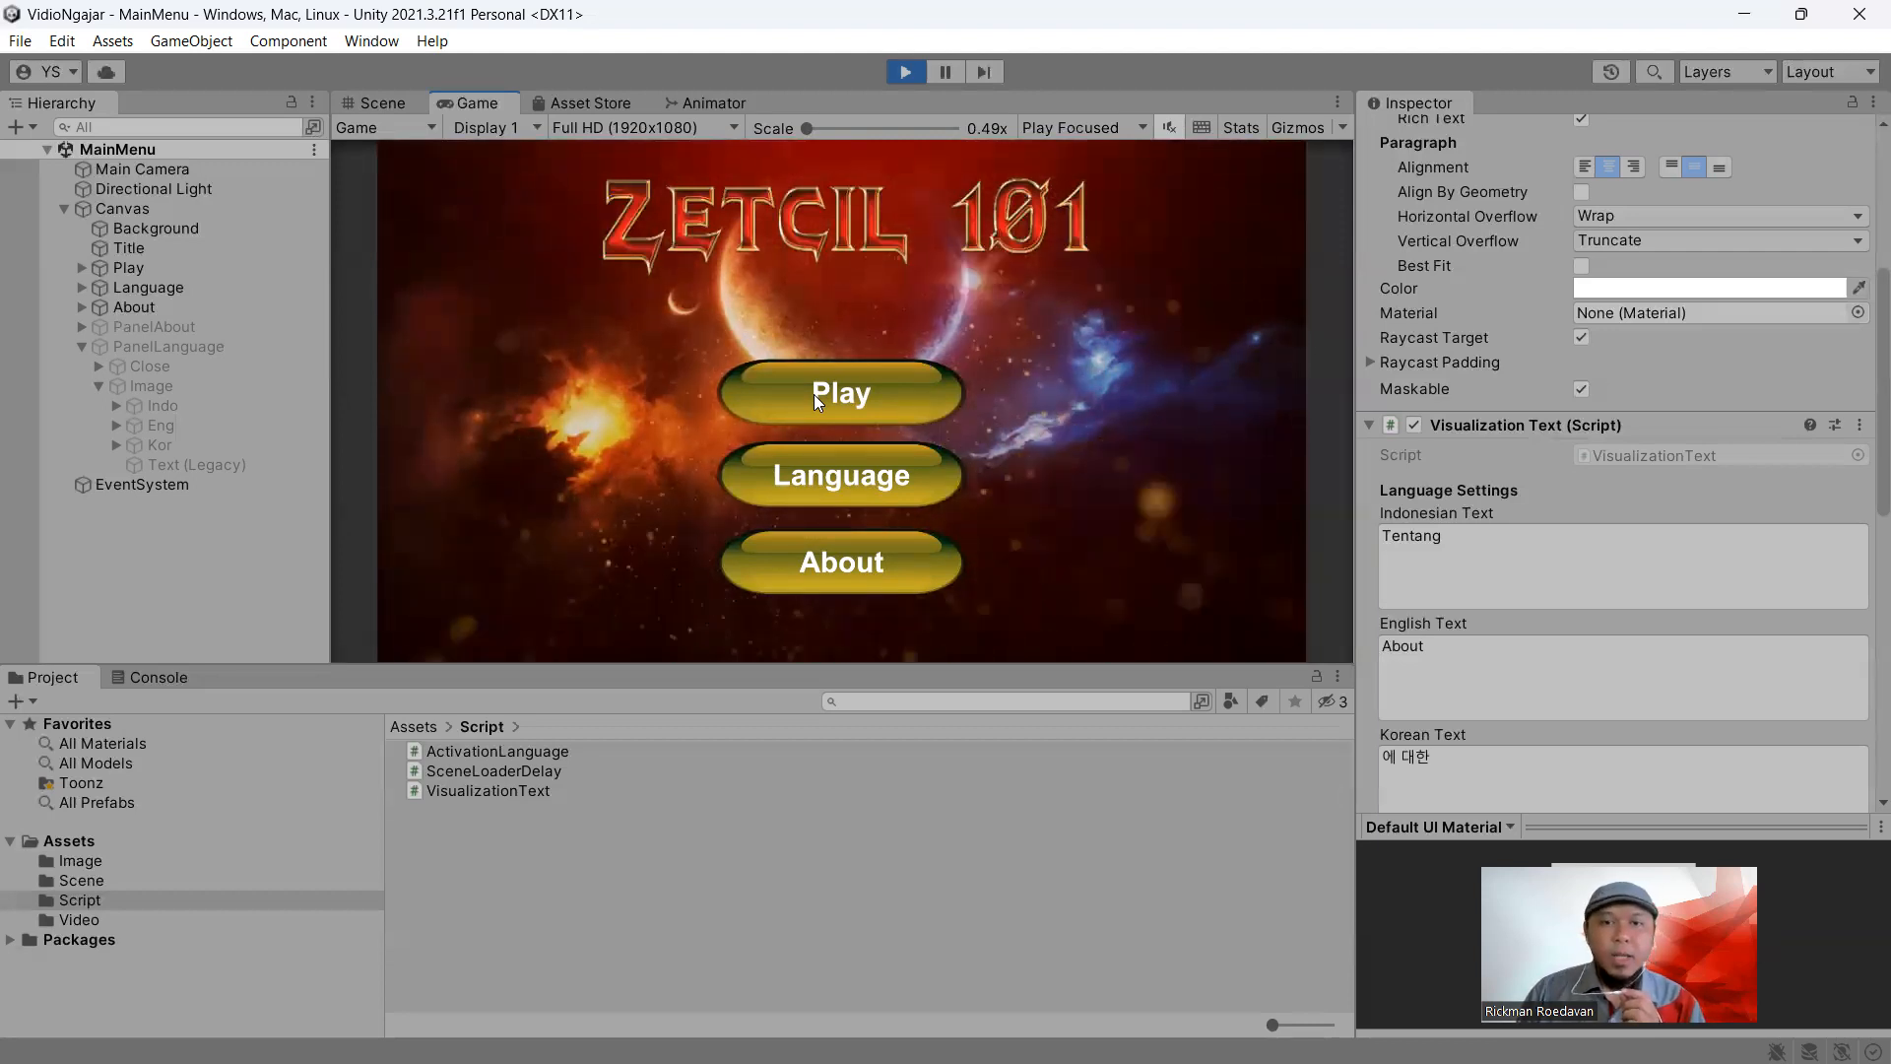
{"action": "left_click", "coordinate": [906, 73]}
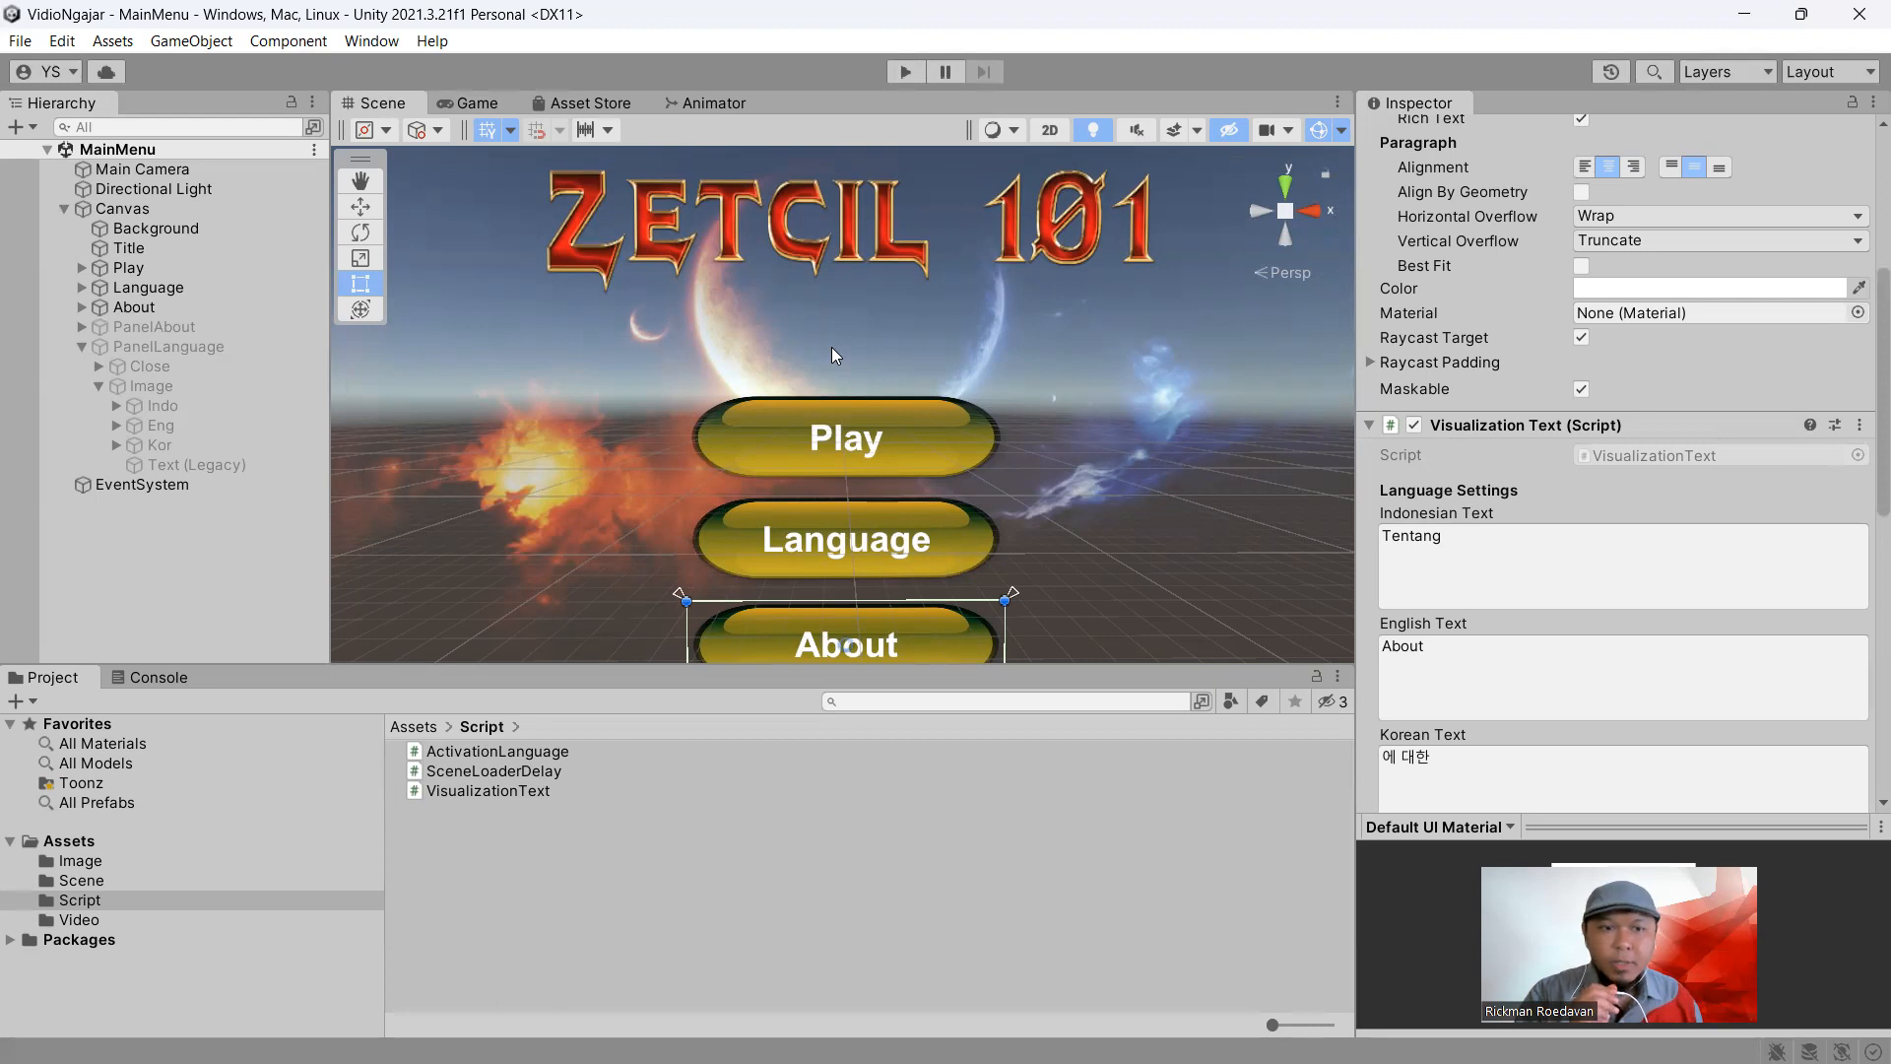
Show the Scene folder's assets and create a new scene containing the default camera and directional light
{"action": "left_click", "coordinate": [138, 882]}
{"action": "left_click", "coordinate": [19, 40]}
{"action": "left_click", "coordinate": [44, 67]}
{"action": "left_click", "coordinate": [880, 776]}
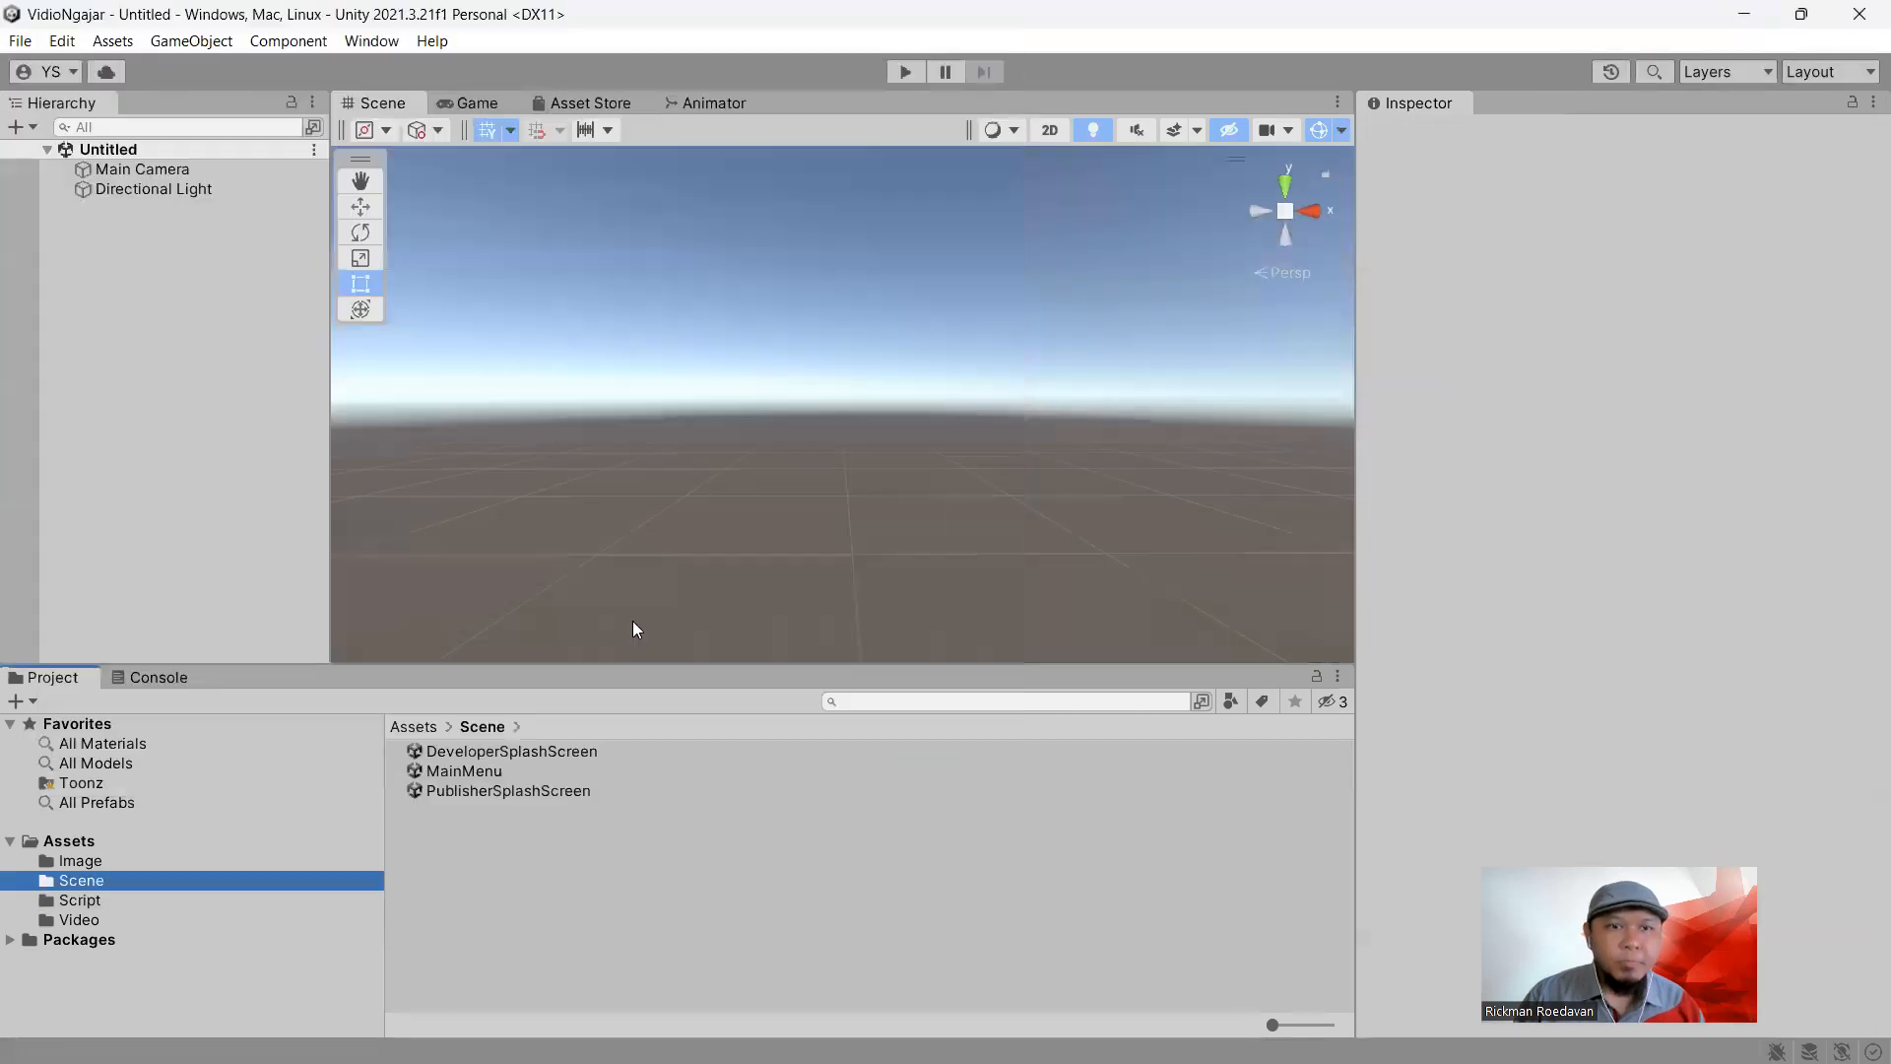
Save the new untitled scene as Cutscene in the project's Scene folder
{"action": "left_click", "coordinate": [19, 40]}
{"action": "left_click", "coordinate": [94, 183]}
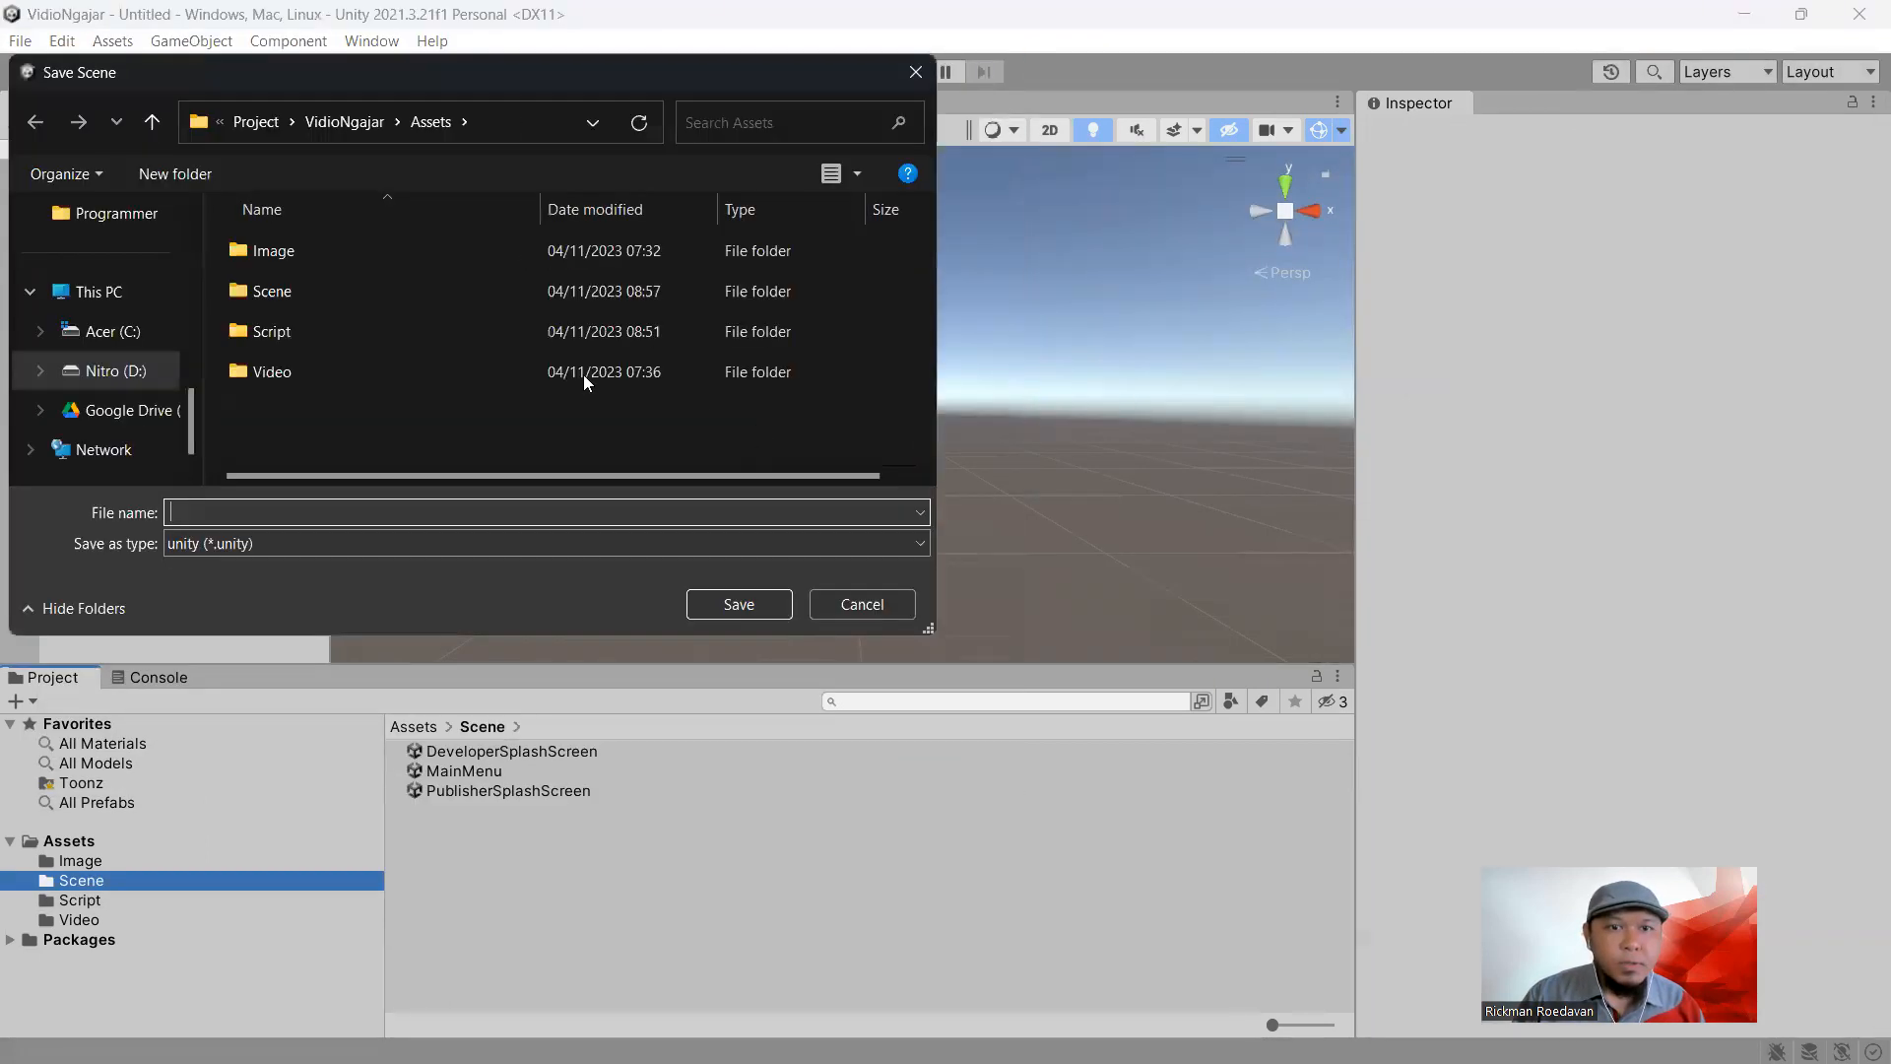
{"action": "double_click", "coordinate": [313, 293]}
{"action": "left_click", "coordinate": [352, 513]}
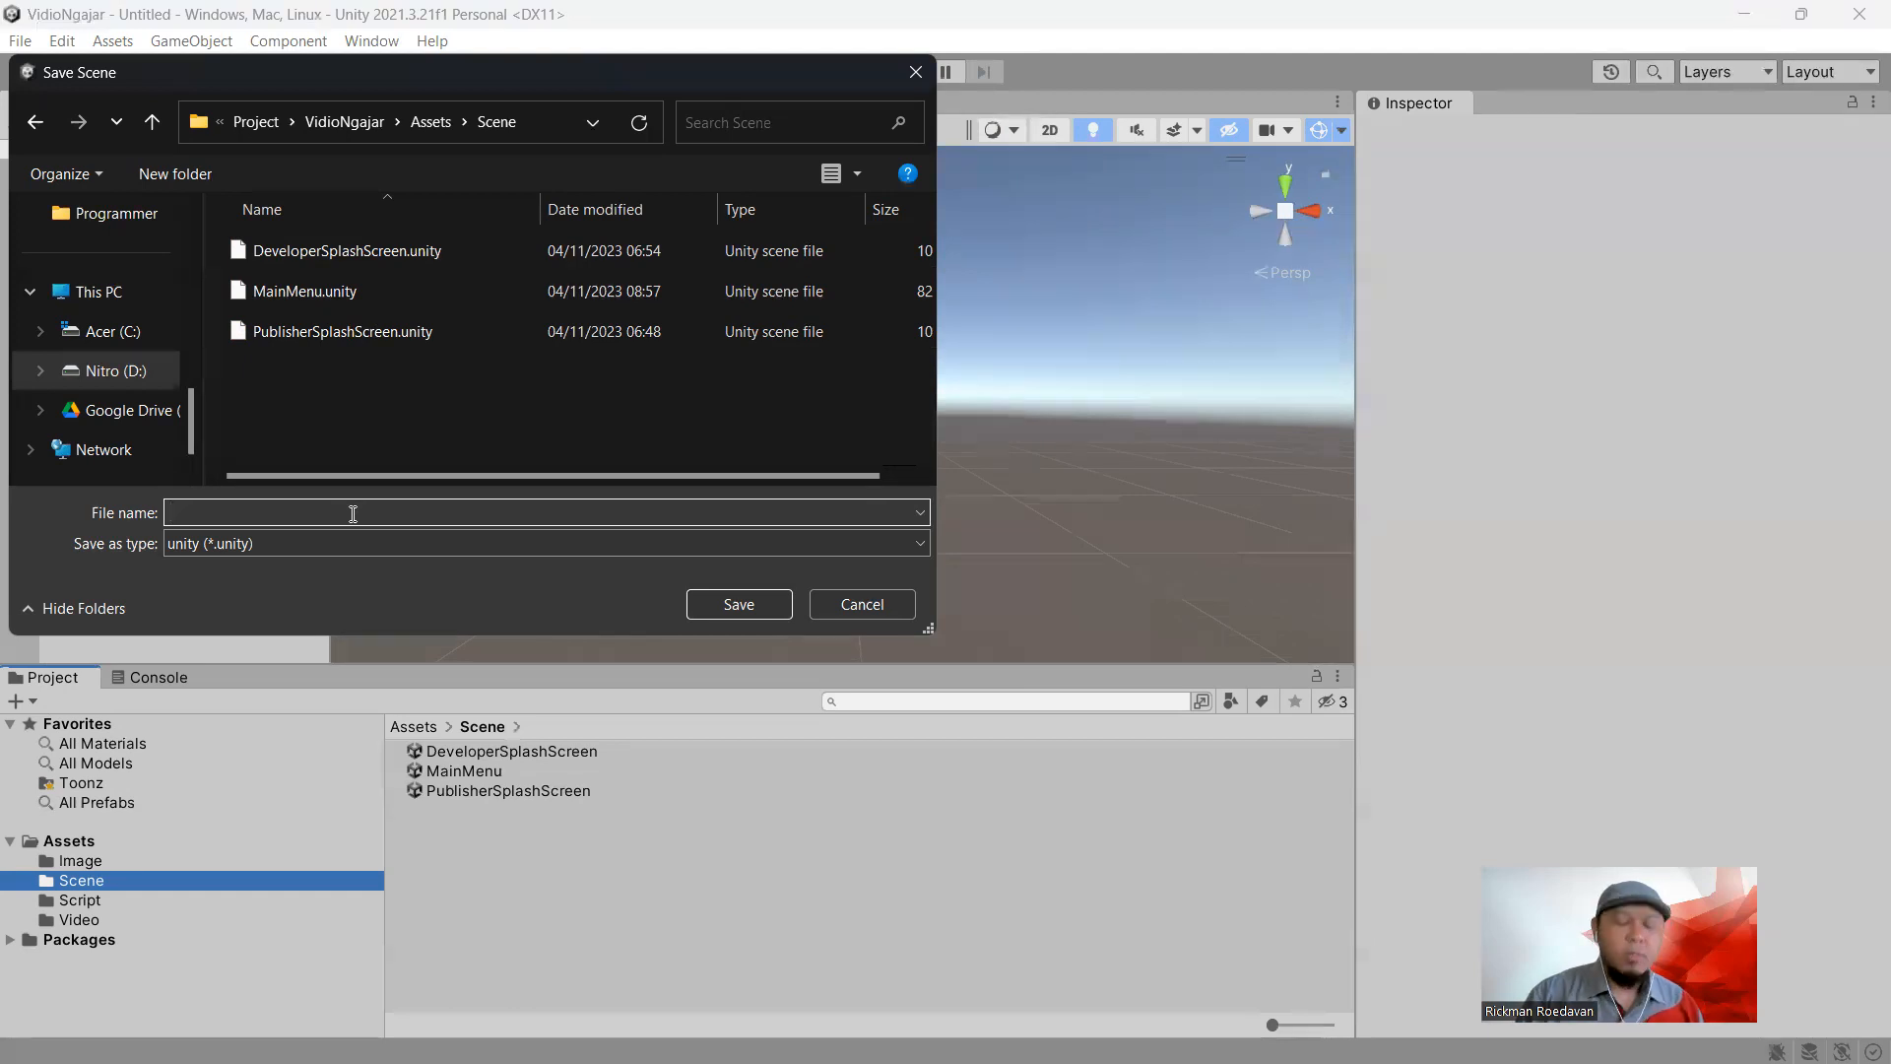
{"action": "type", "text": "Cutscene"}
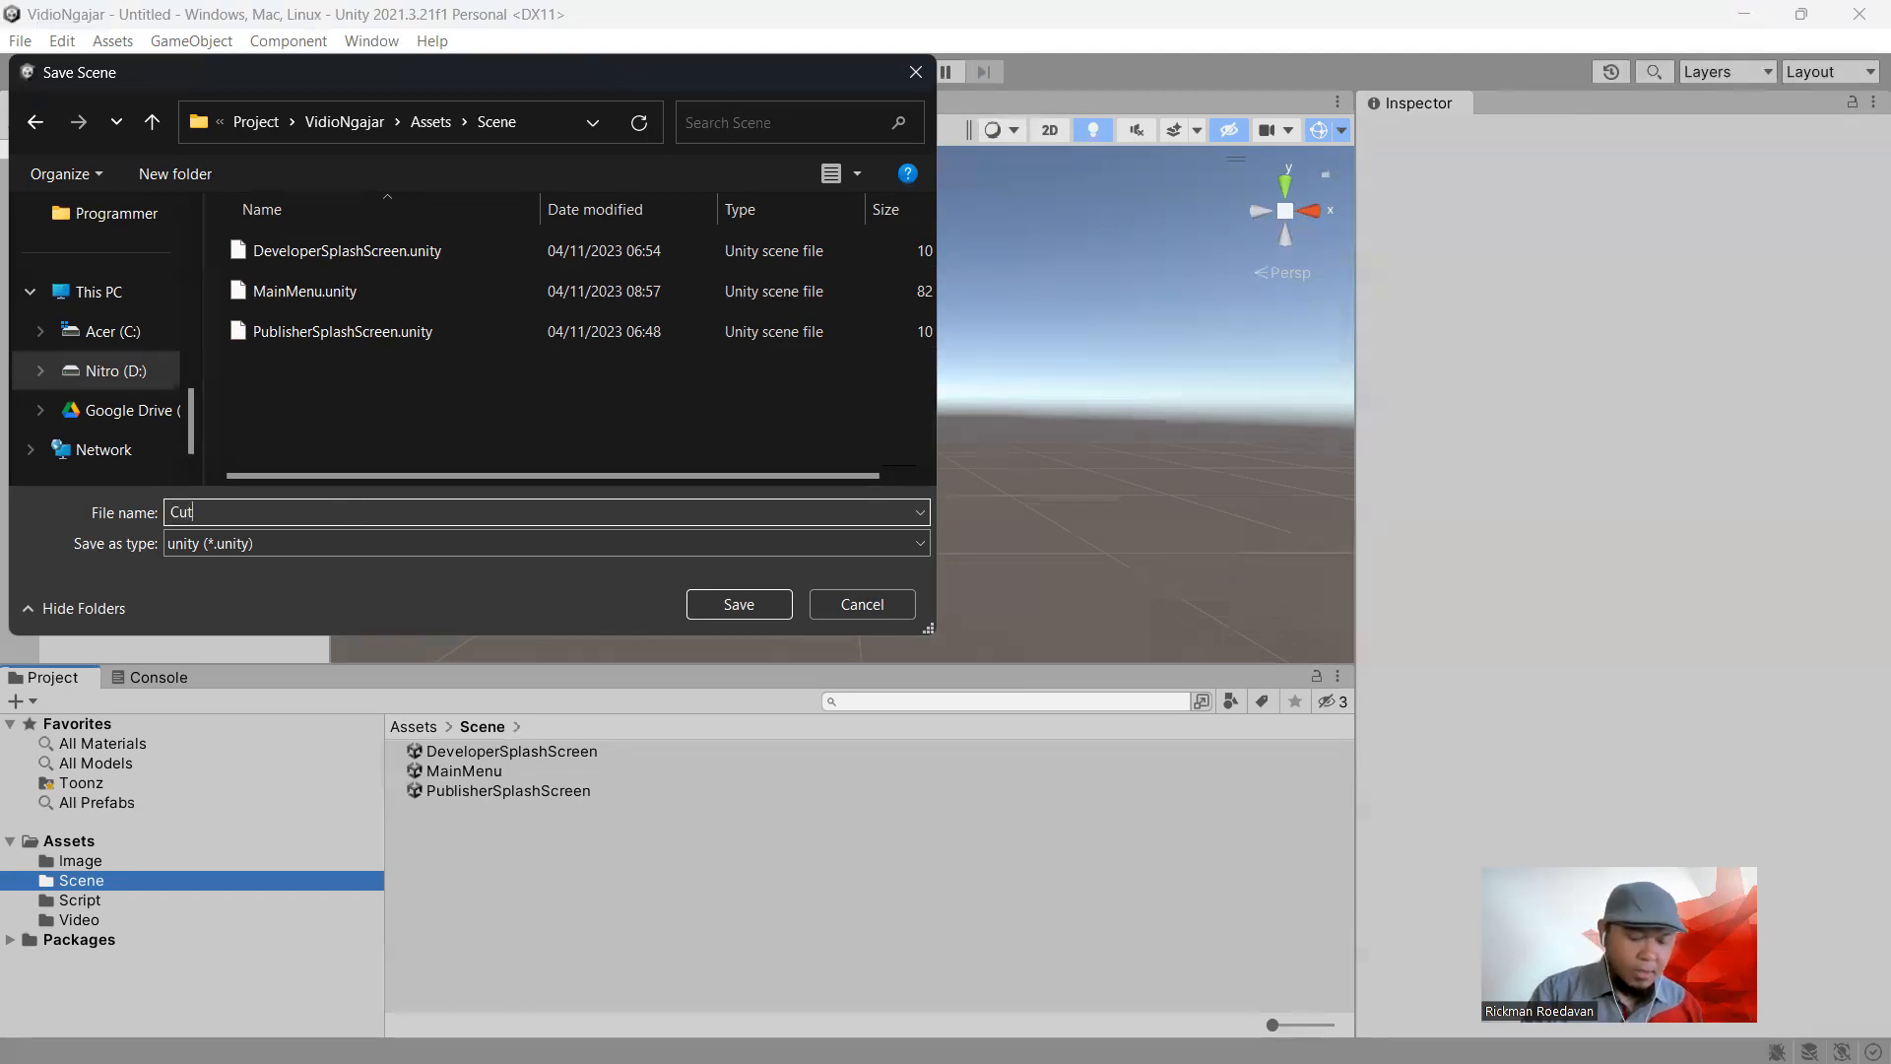
{"action": "key", "text": "Return"}
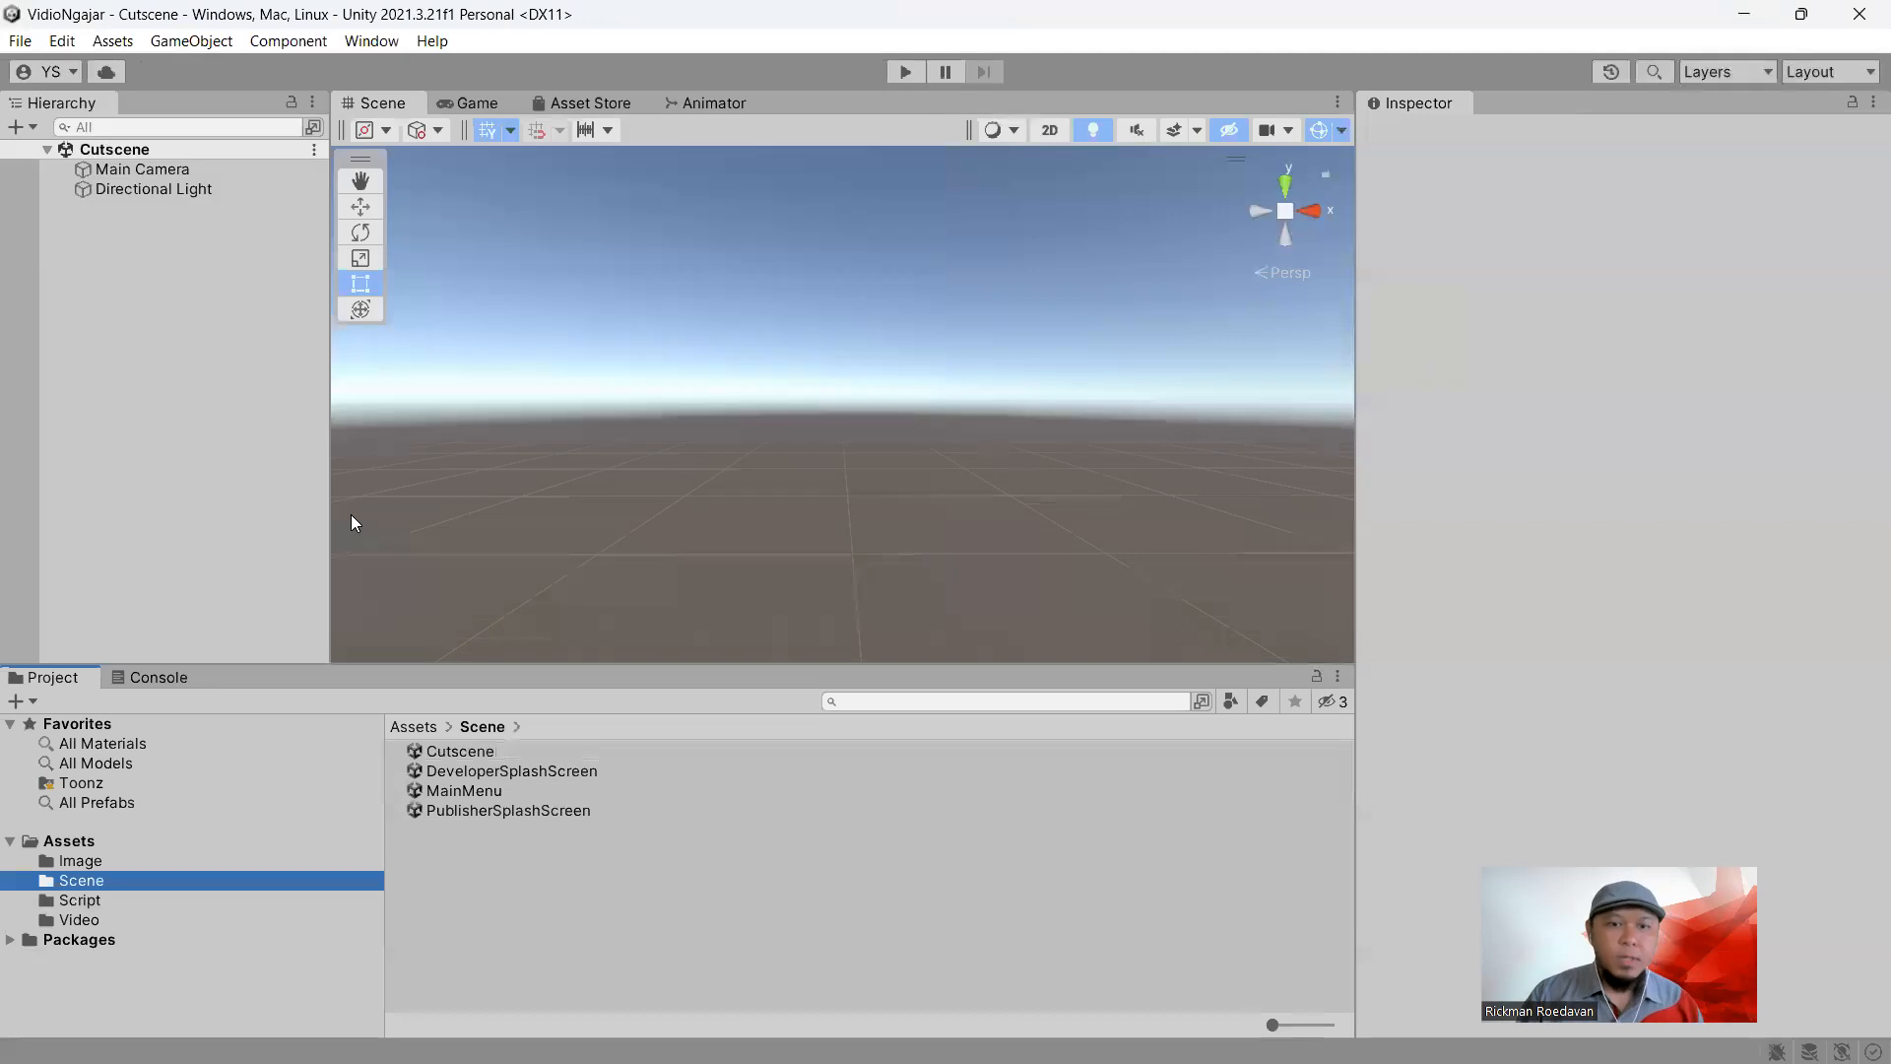
Save a copy of the open scene as GamePlay in the Scene folder
{"action": "left_click", "coordinate": [20, 48]}
{"action": "left_click", "coordinate": [79, 183]}
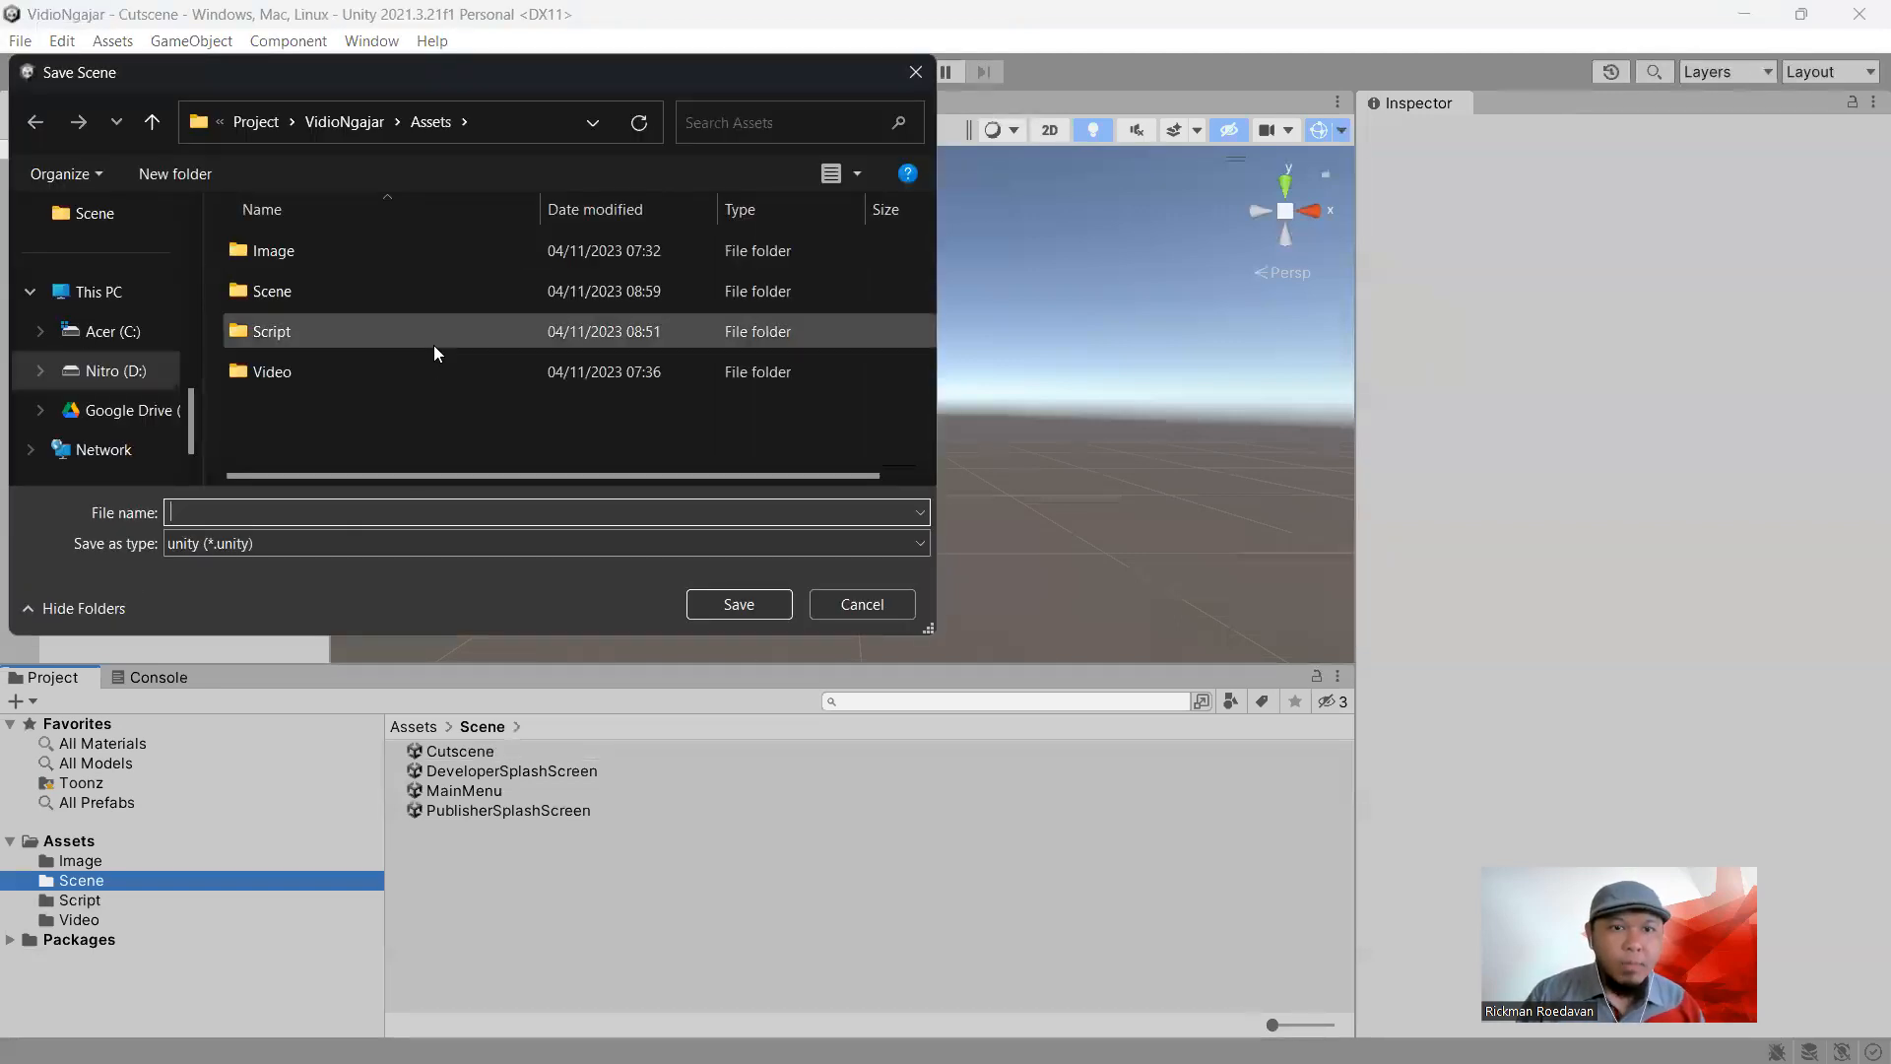
{"action": "left_click", "coordinate": [307, 290]}
{"action": "double_click", "coordinate": [308, 289]}
{"action": "left_click", "coordinate": [329, 512]}
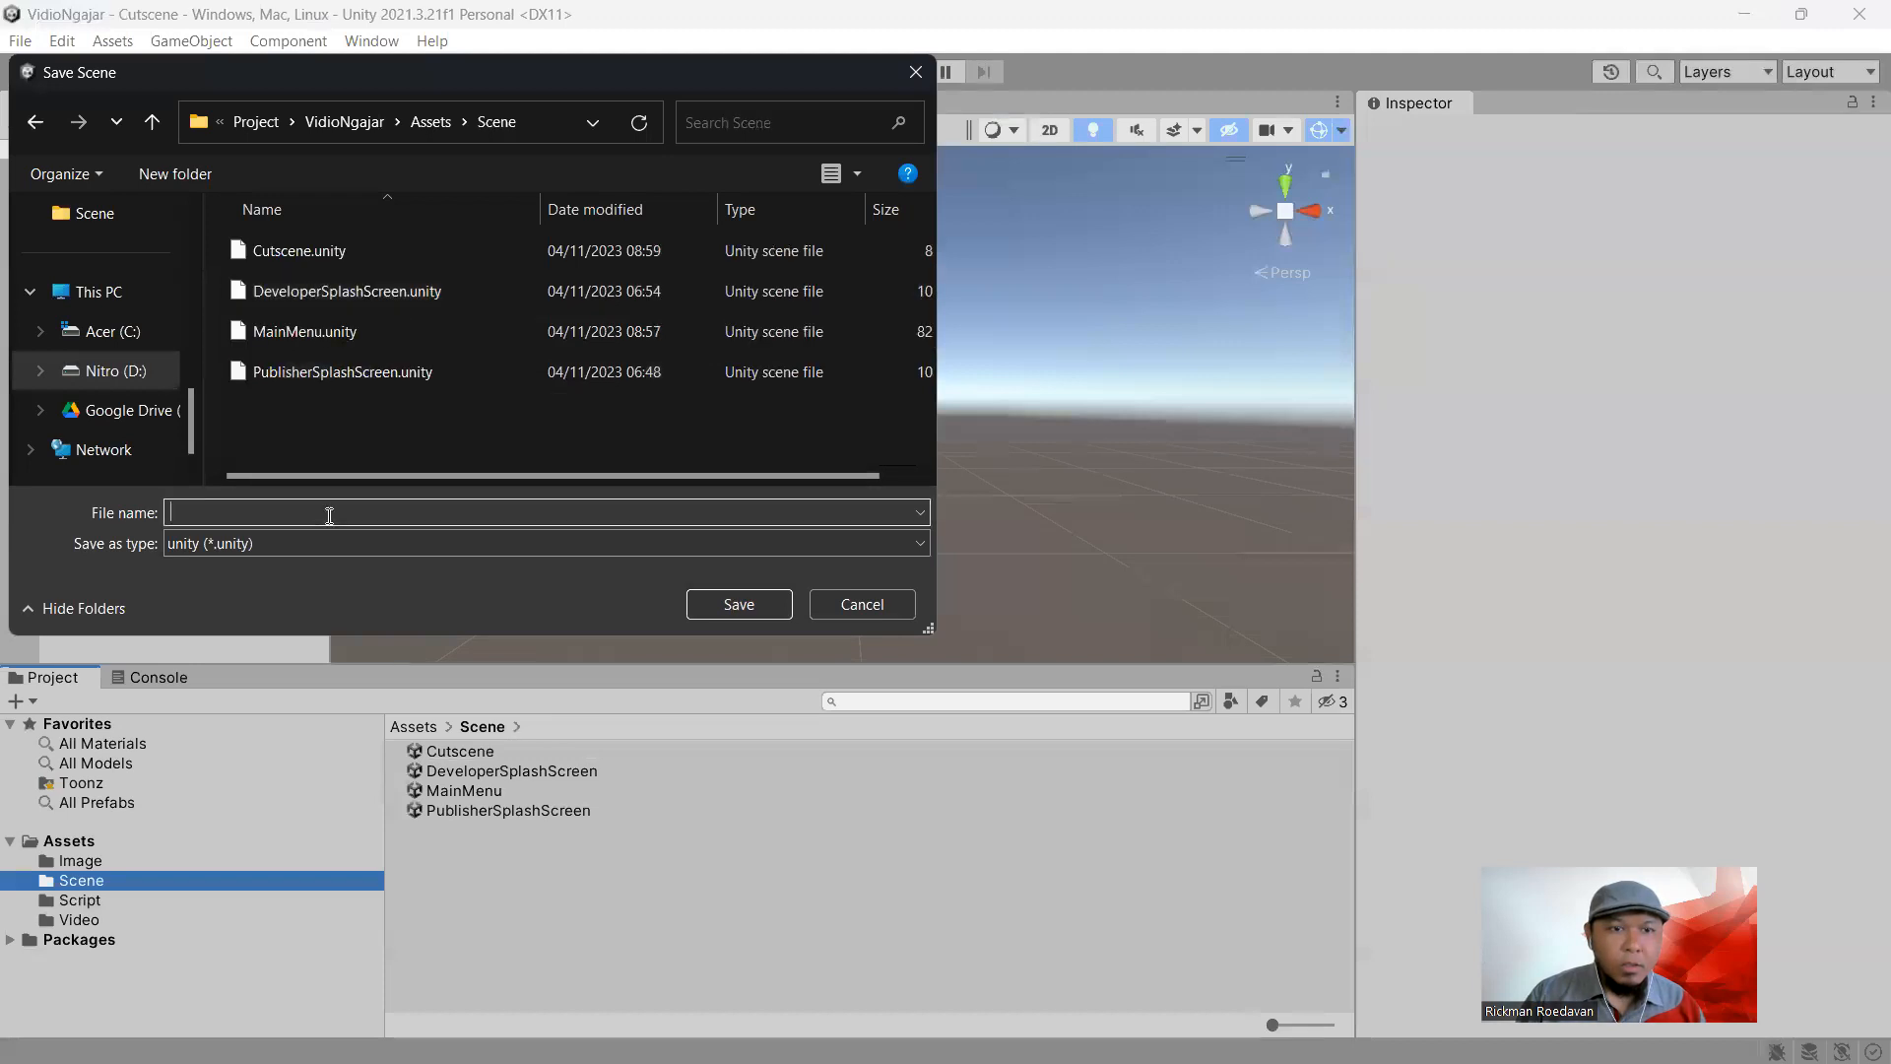
{"action": "type", "text": "GamePlay"}
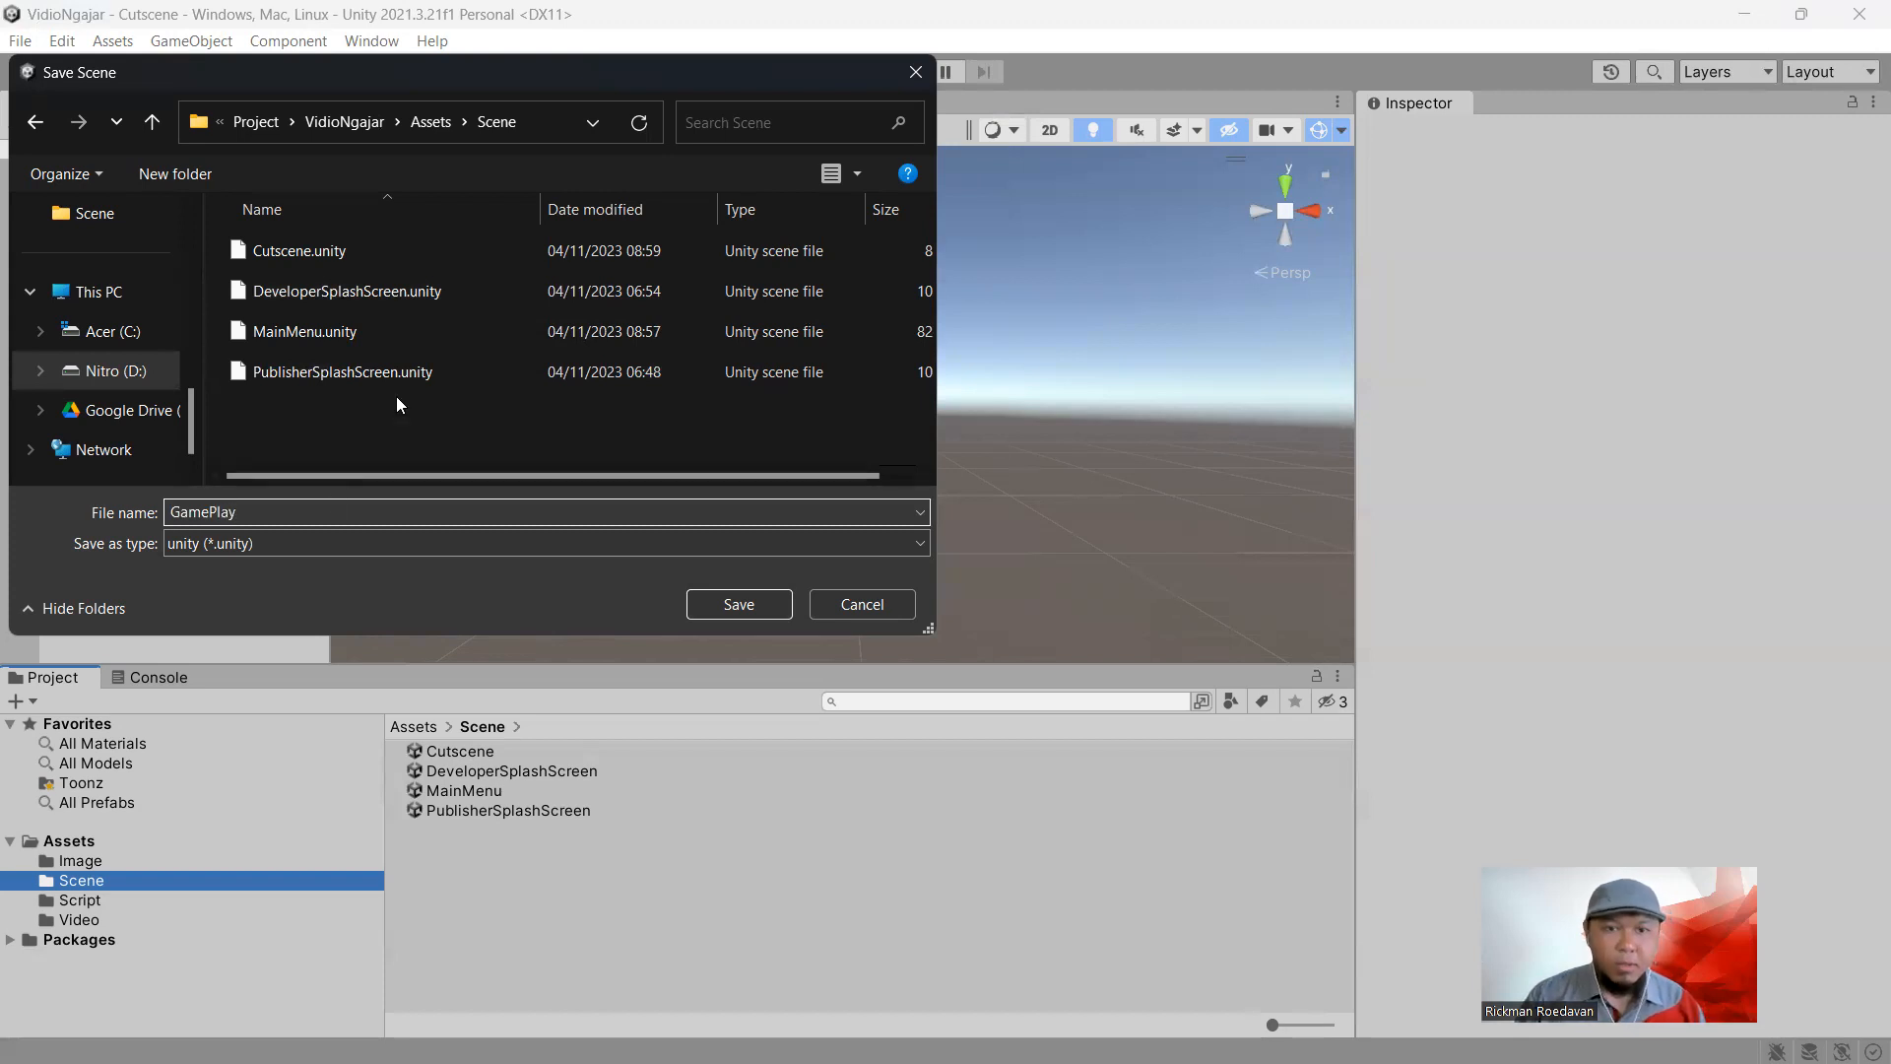
{"action": "left_click", "coordinate": [729, 601]}
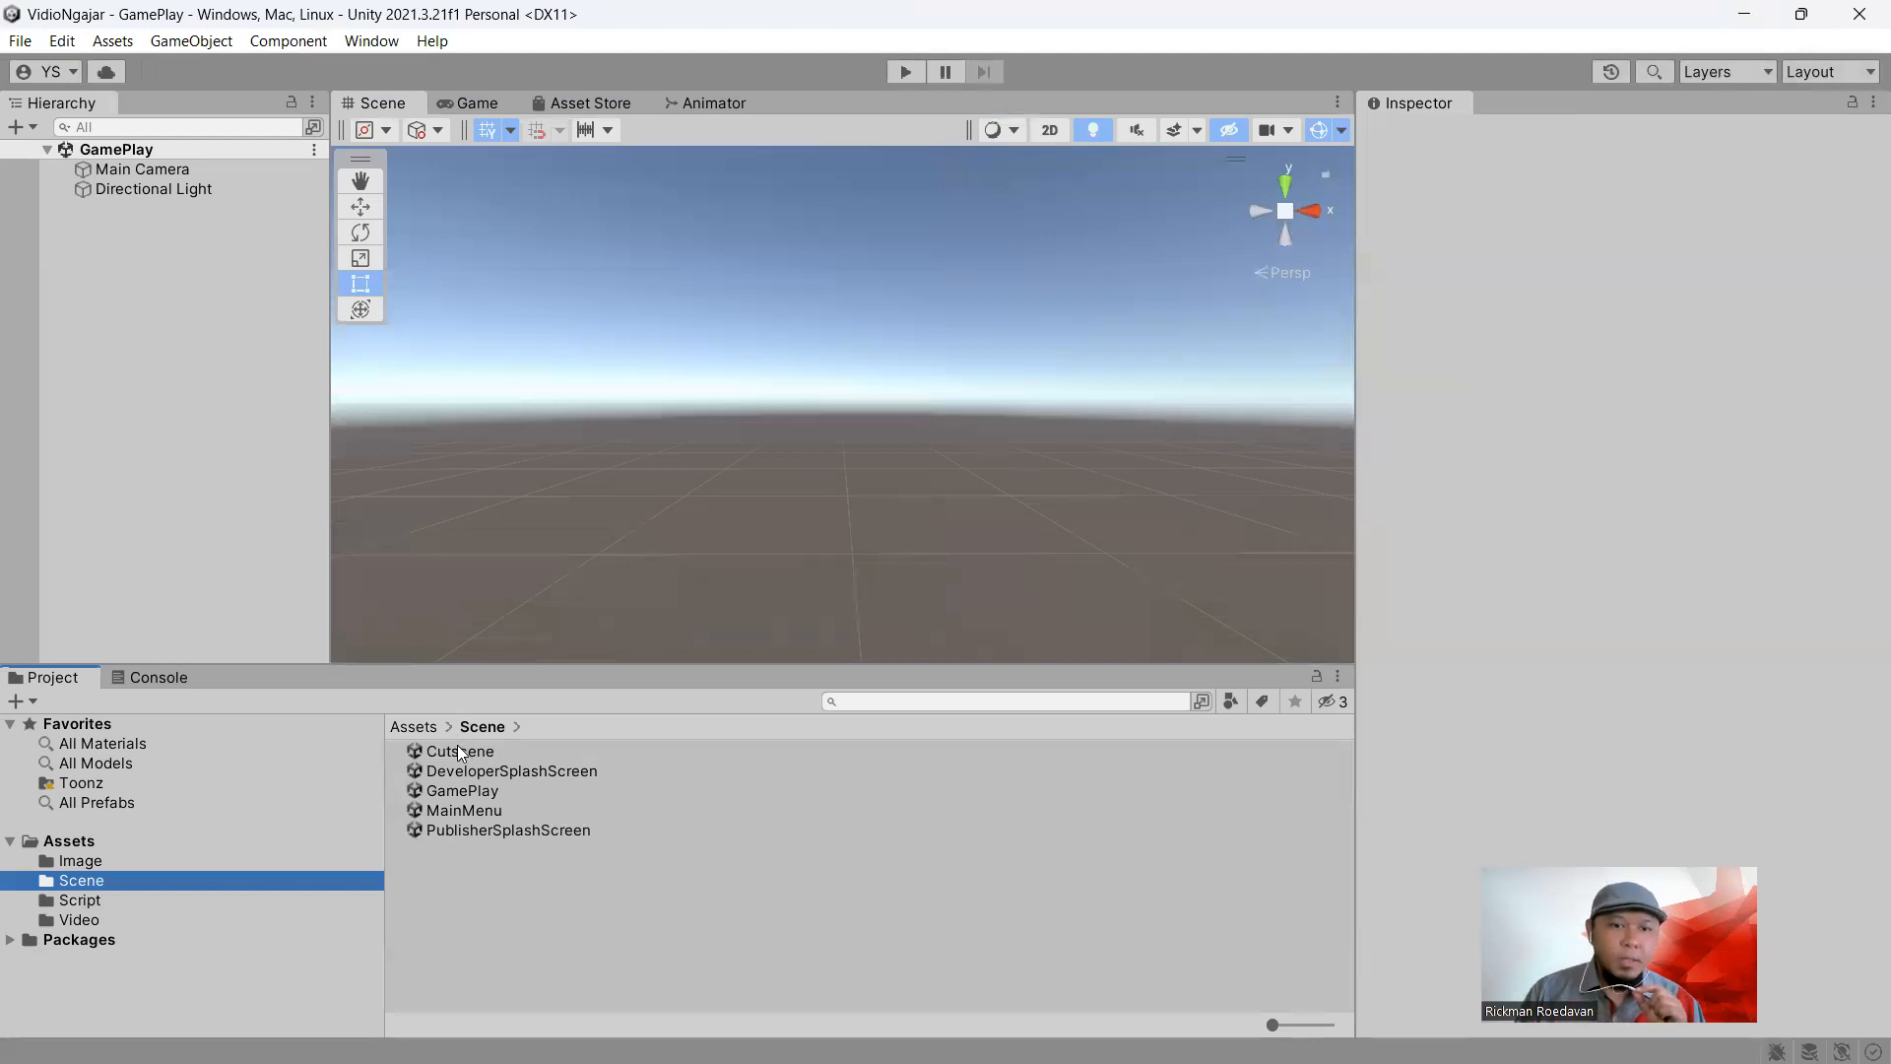
Reopen the MainMenu scene and add the Cutscene and GamePlay scenes, in that order, to the end of the build's scene list
{"action": "double_click", "coordinate": [471, 808]}
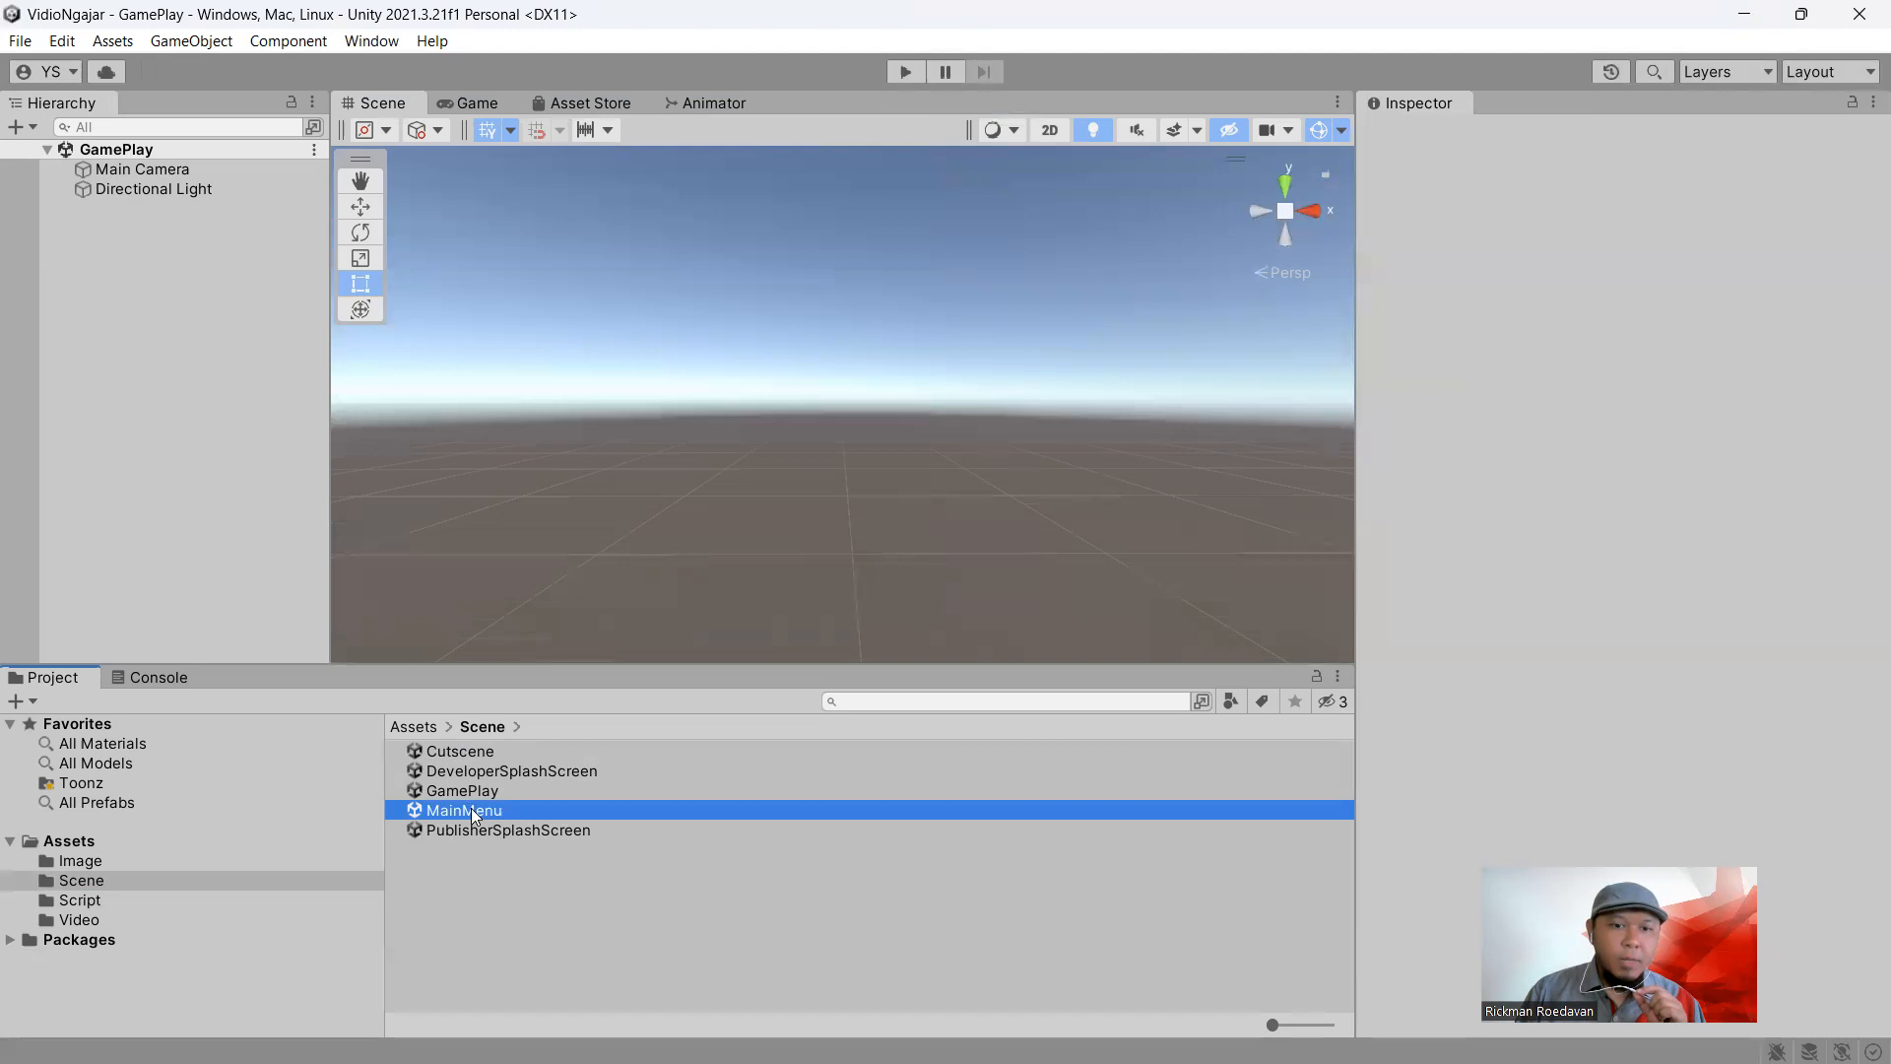
{"action": "scroll", "coordinate": [748, 592], "scroll_direction": "down", "scroll_amount": 4}
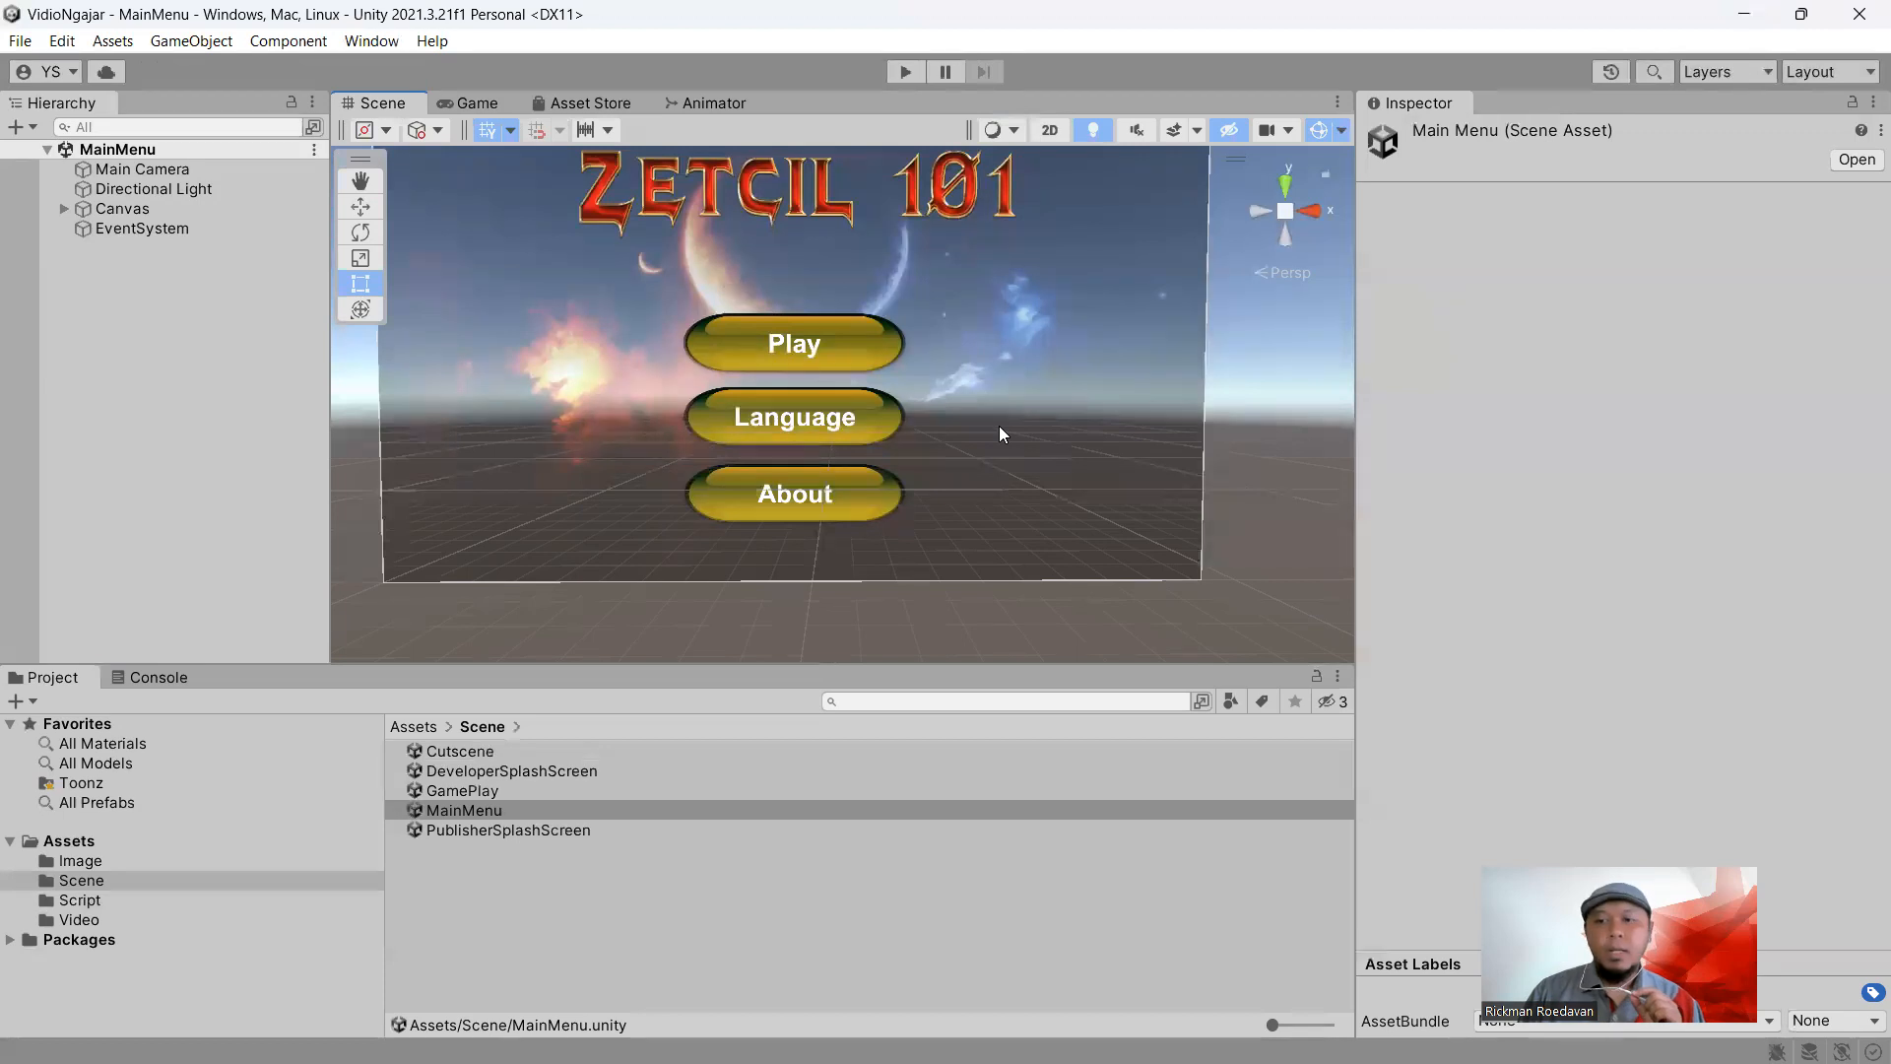
{"action": "left_click", "coordinate": [21, 40]}
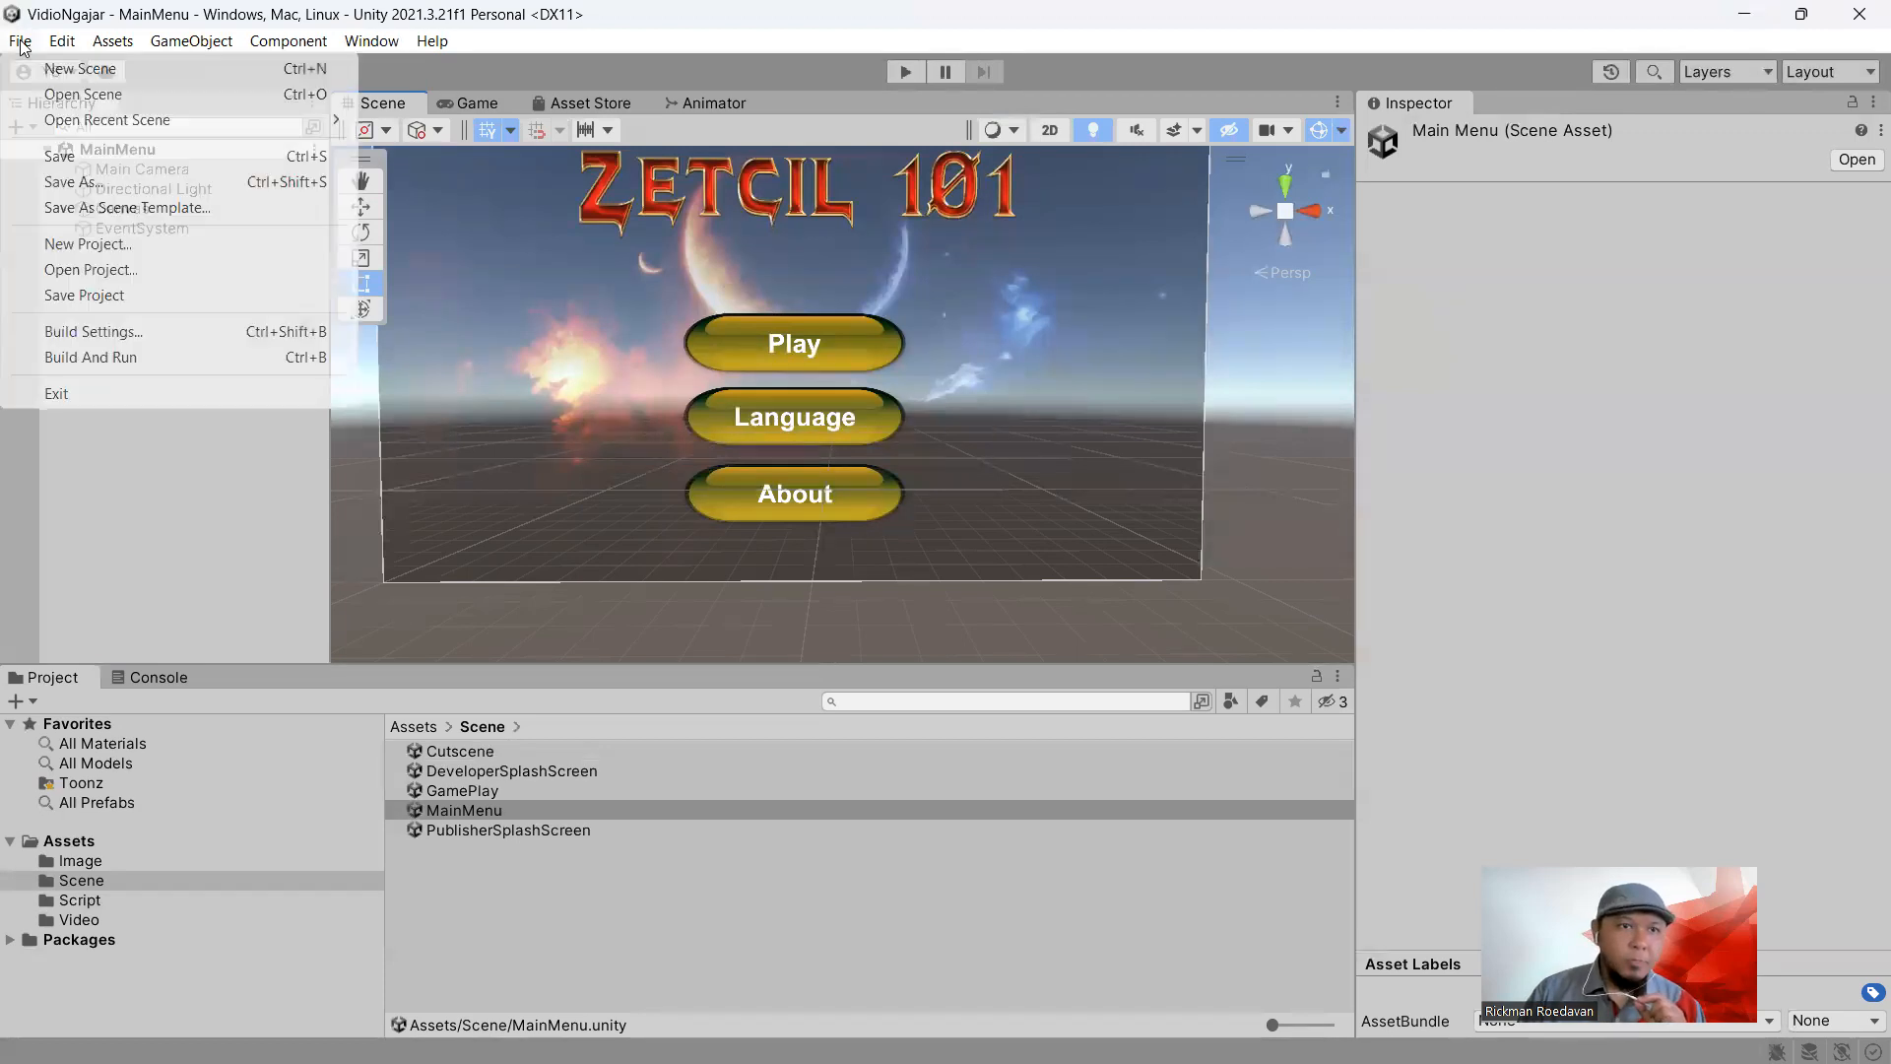
{"action": "left_click", "coordinate": [126, 333]}
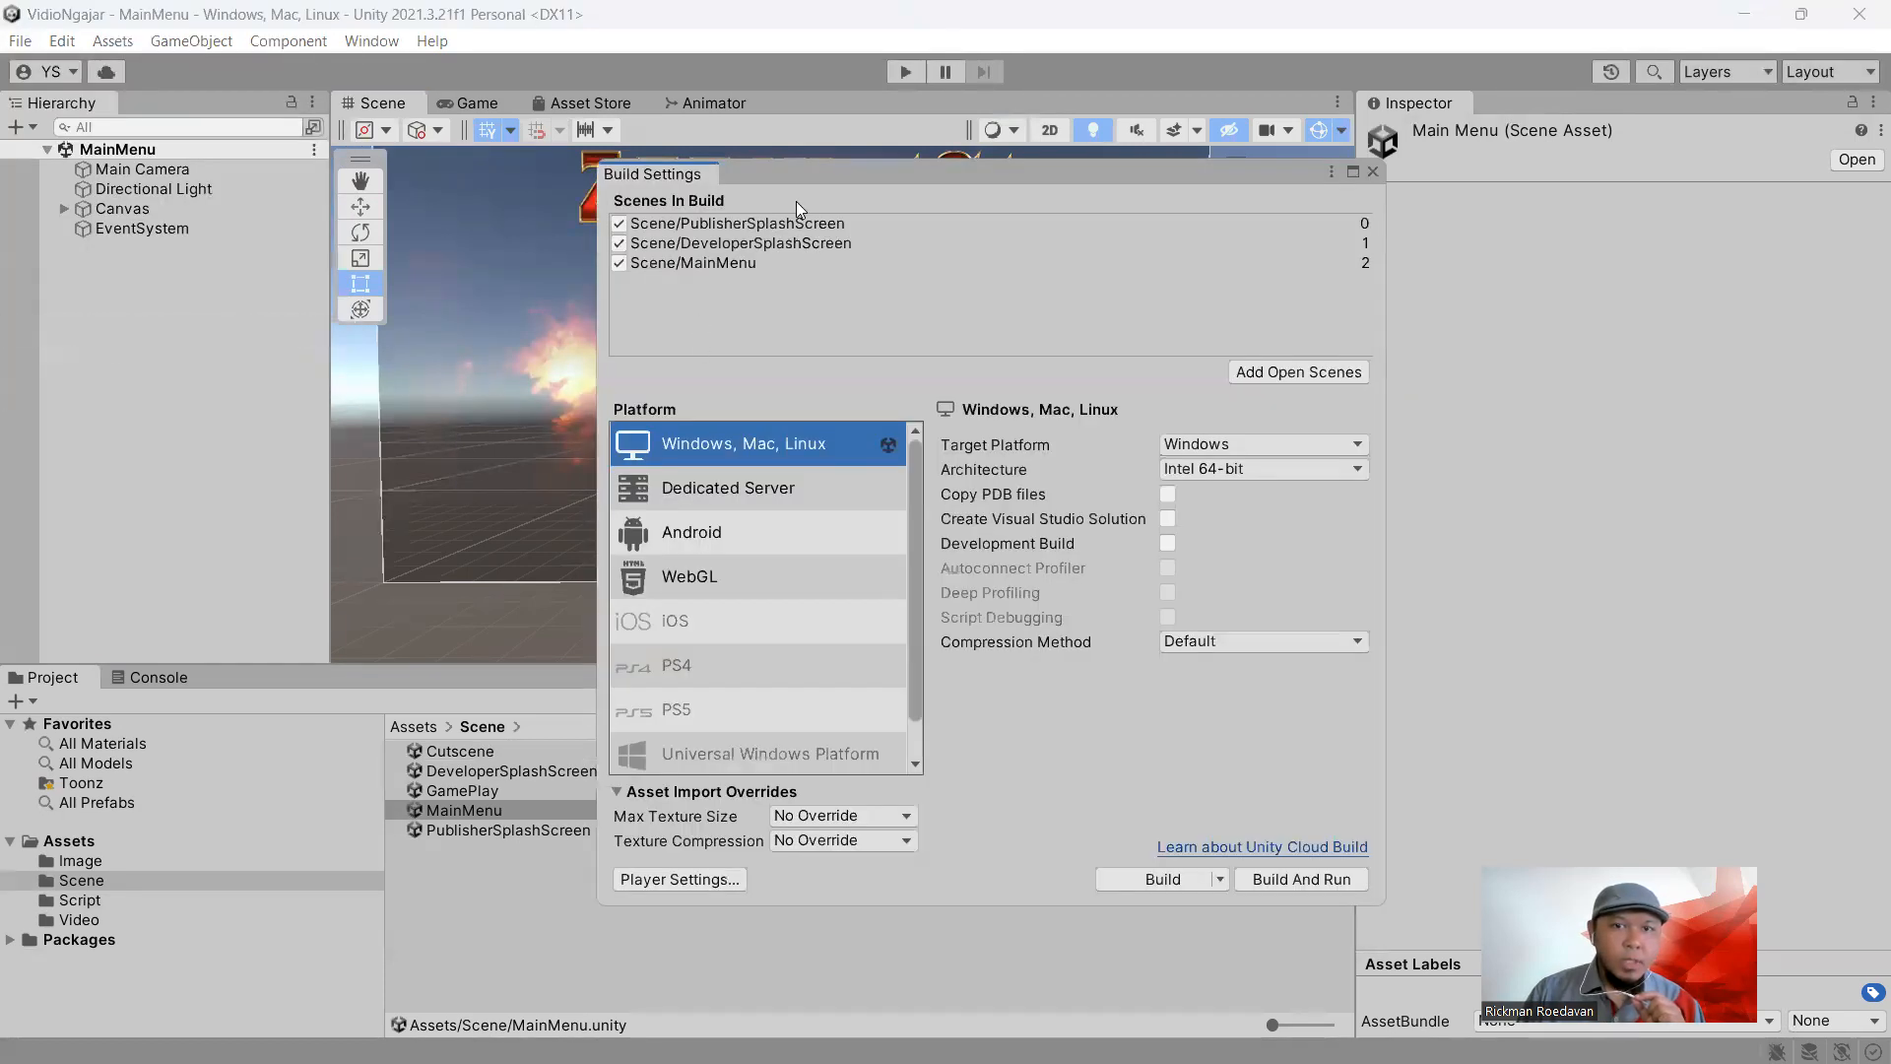
{"action": "left_click_drag", "start_coordinate": [830, 171], "coordinate": [939, 178]}
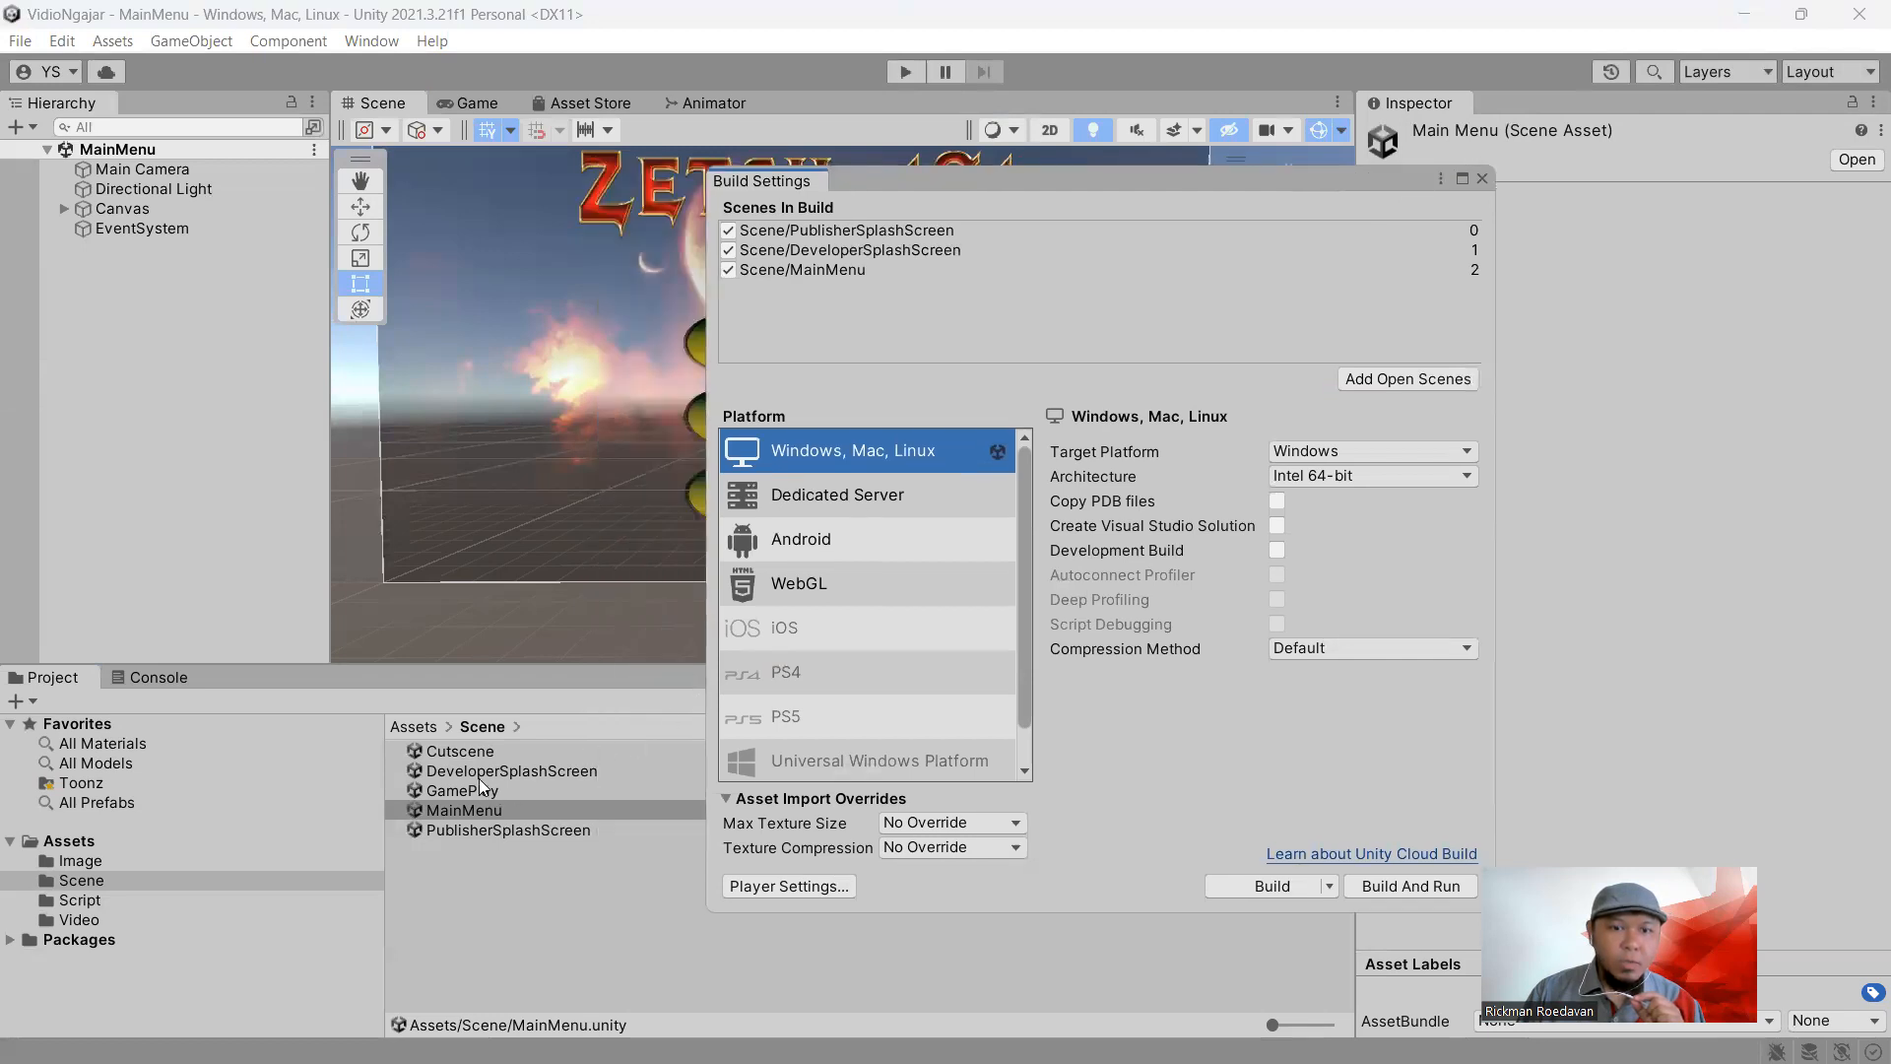
{"action": "left_click_drag", "start_coordinate": [473, 750], "coordinate": [821, 340]}
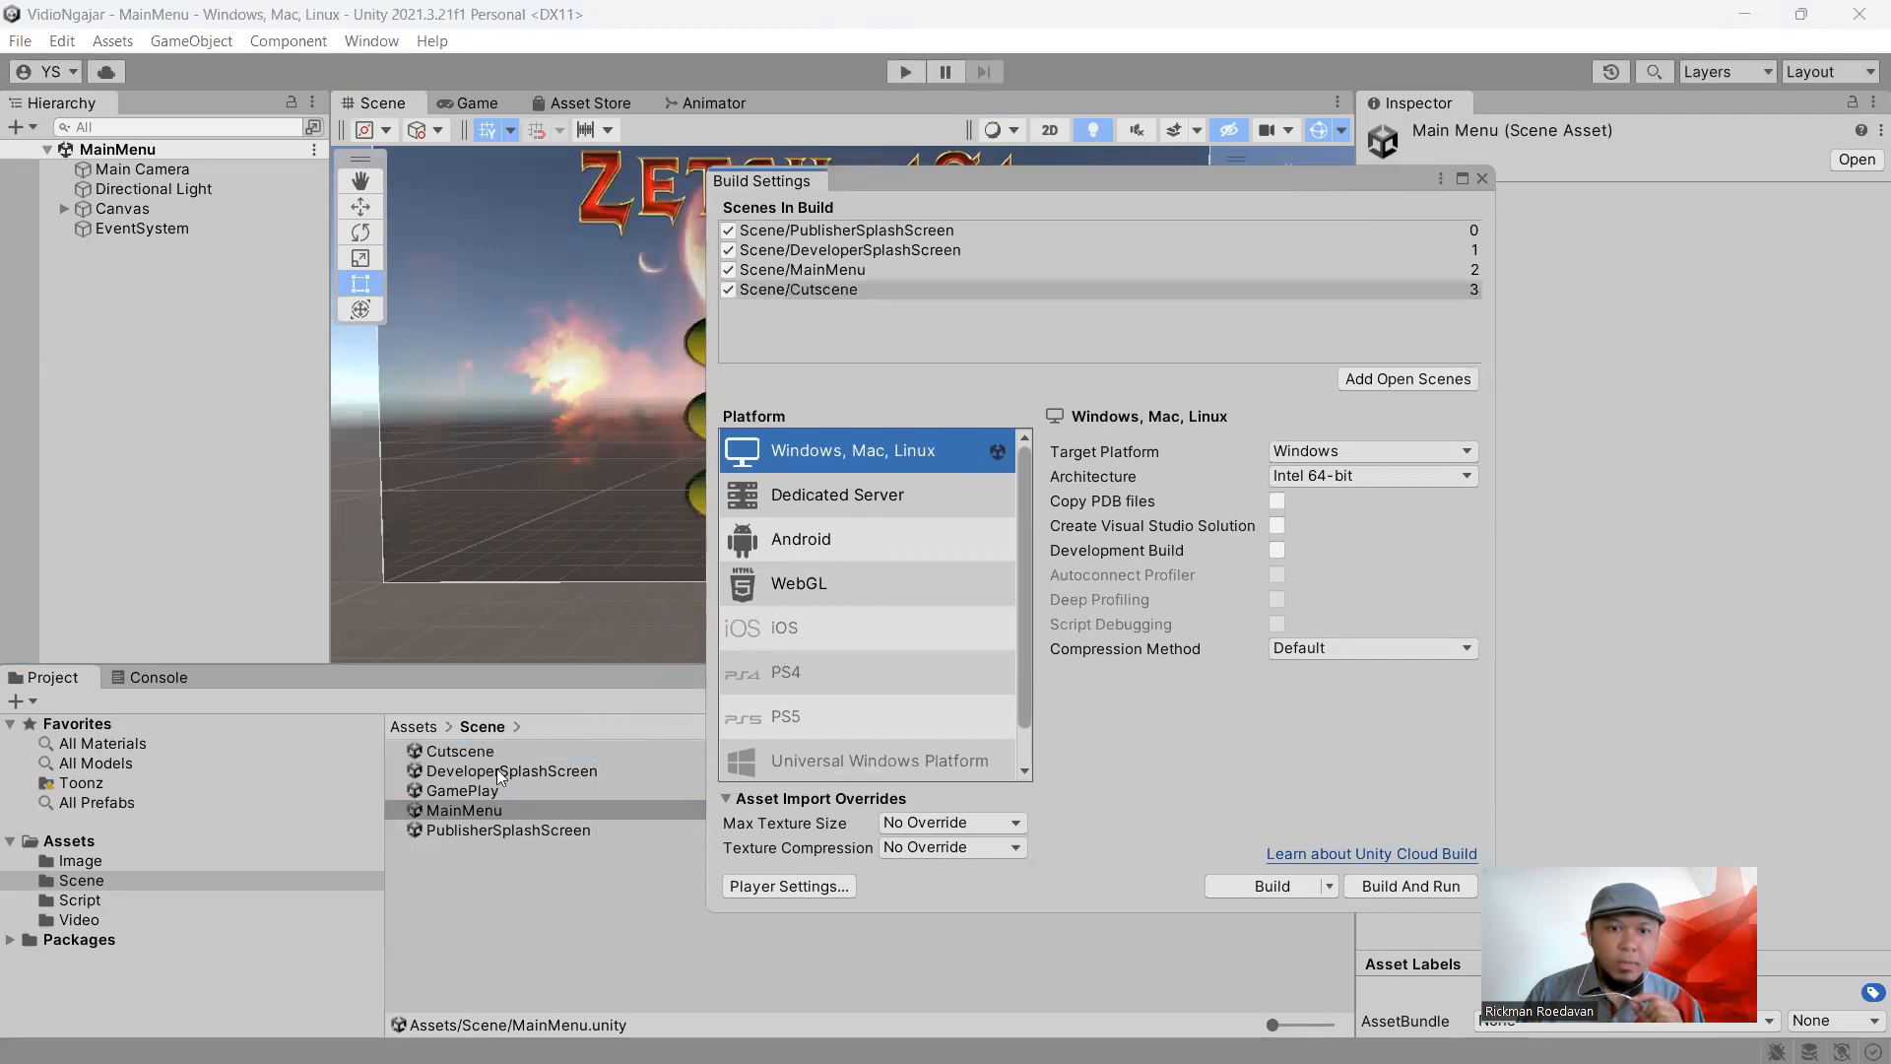
{"action": "left_click_drag", "start_coordinate": [473, 790], "coordinate": [889, 330]}
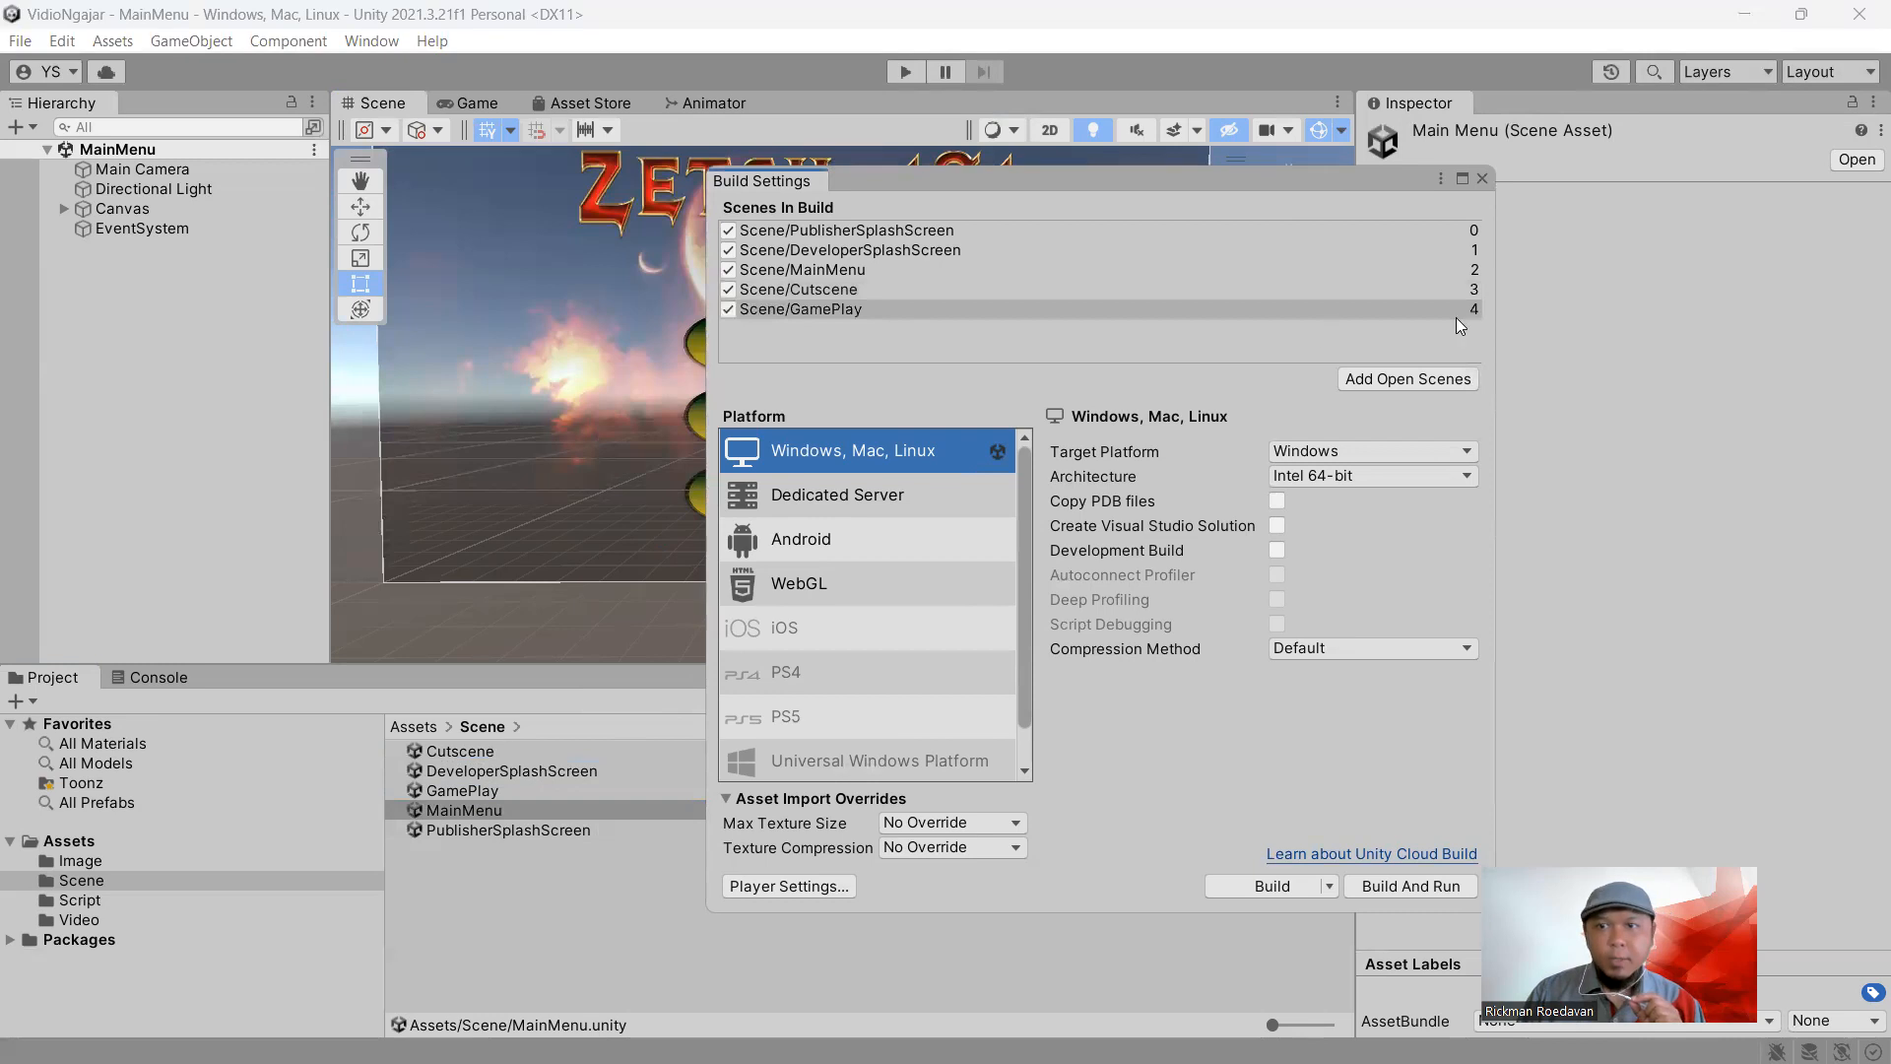
{"action": "left_click", "coordinate": [1482, 178]}
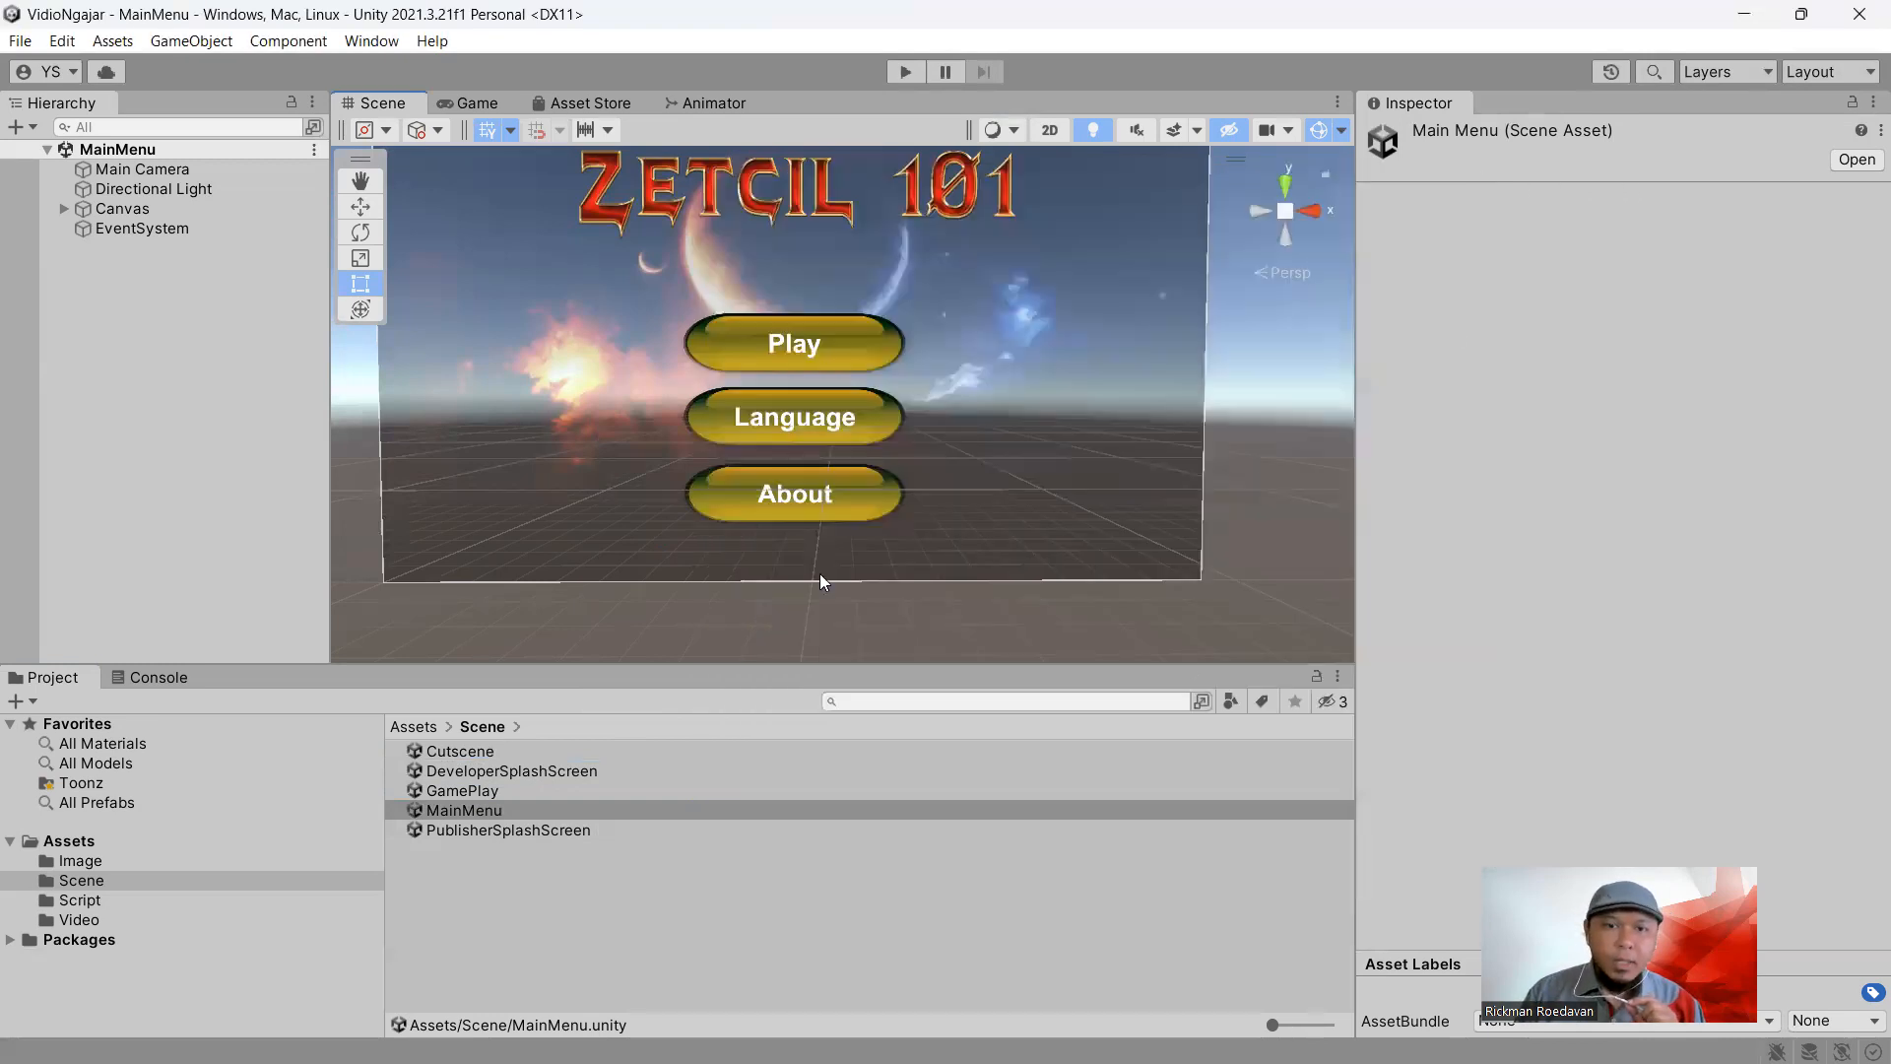
Switch to the Zetcil 101 document in the browser and find section 7.1 Scene Loader (via Click)
{"action": "middle_click_drag", "start_coordinate": [876, 491], "coordinate": [937, 523]}
{"action": "right_click_drag", "start_coordinate": [937, 523], "coordinate": [829, 414]}
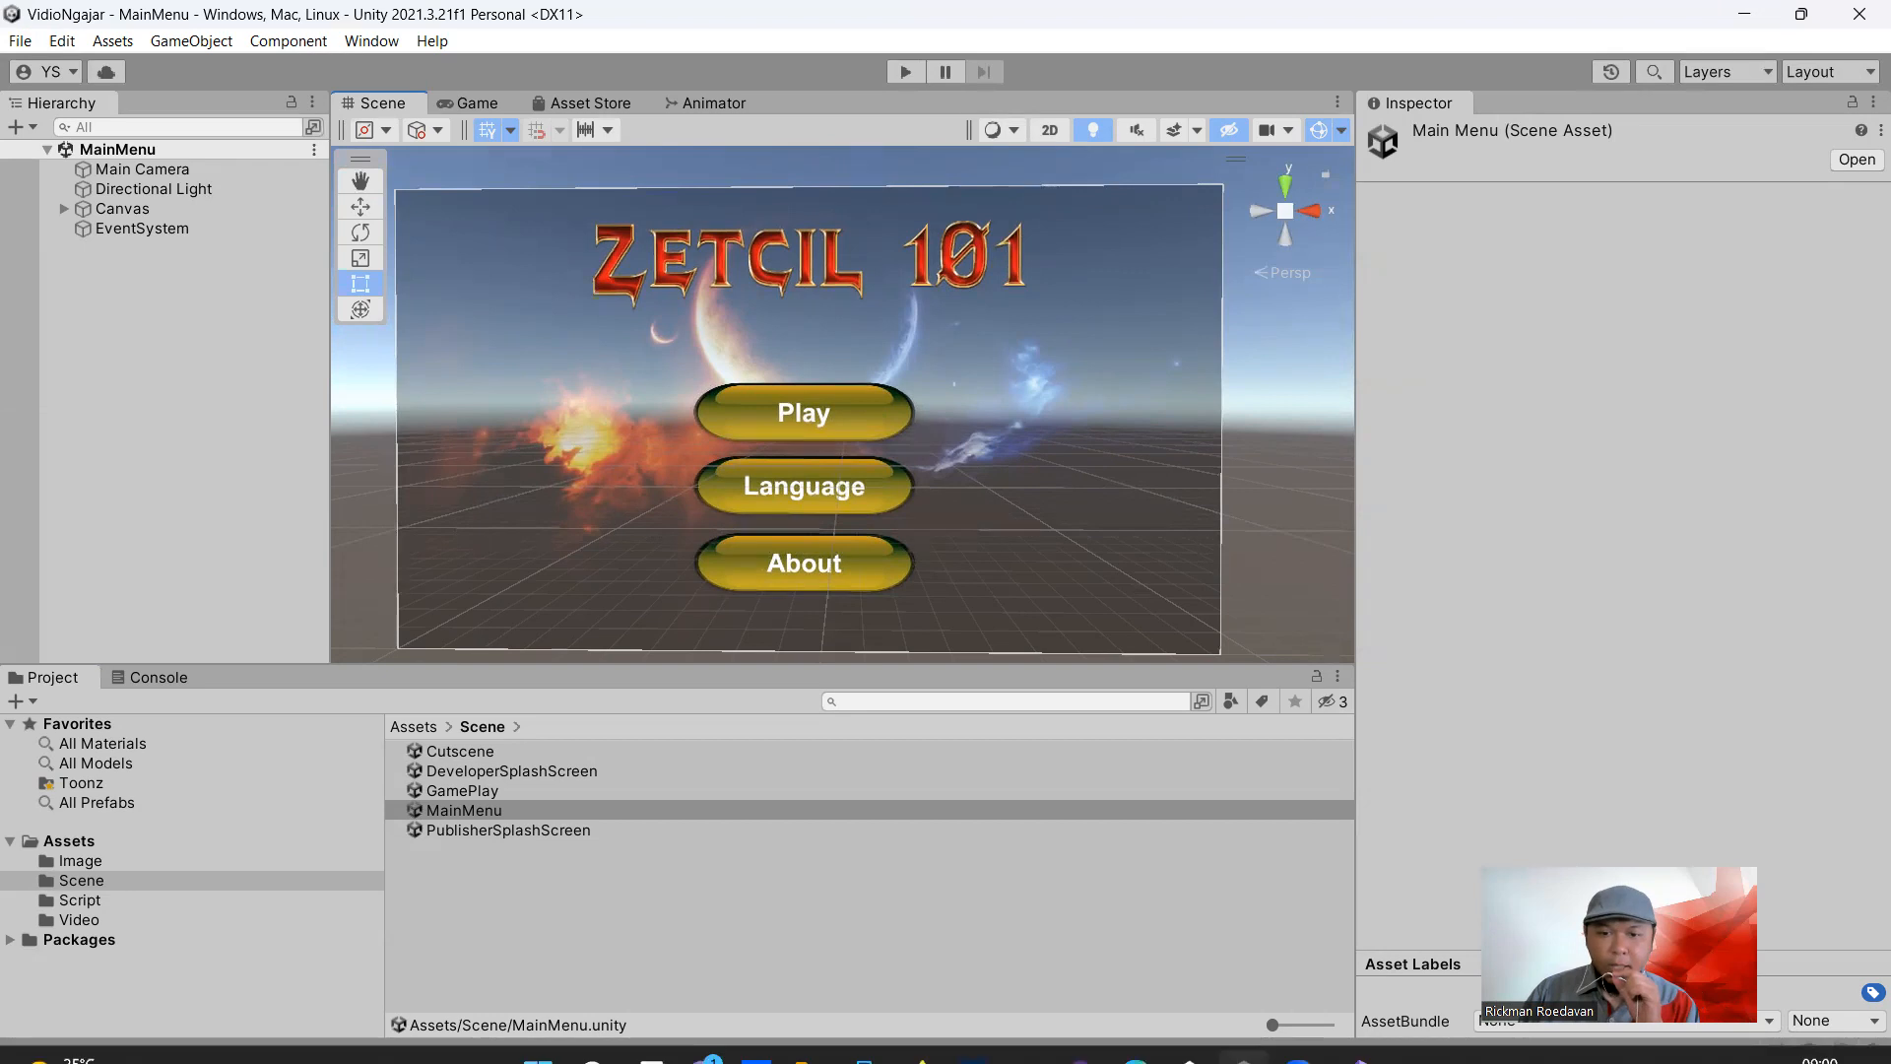
{"action": "left_click", "coordinate": [1135, 1034]}
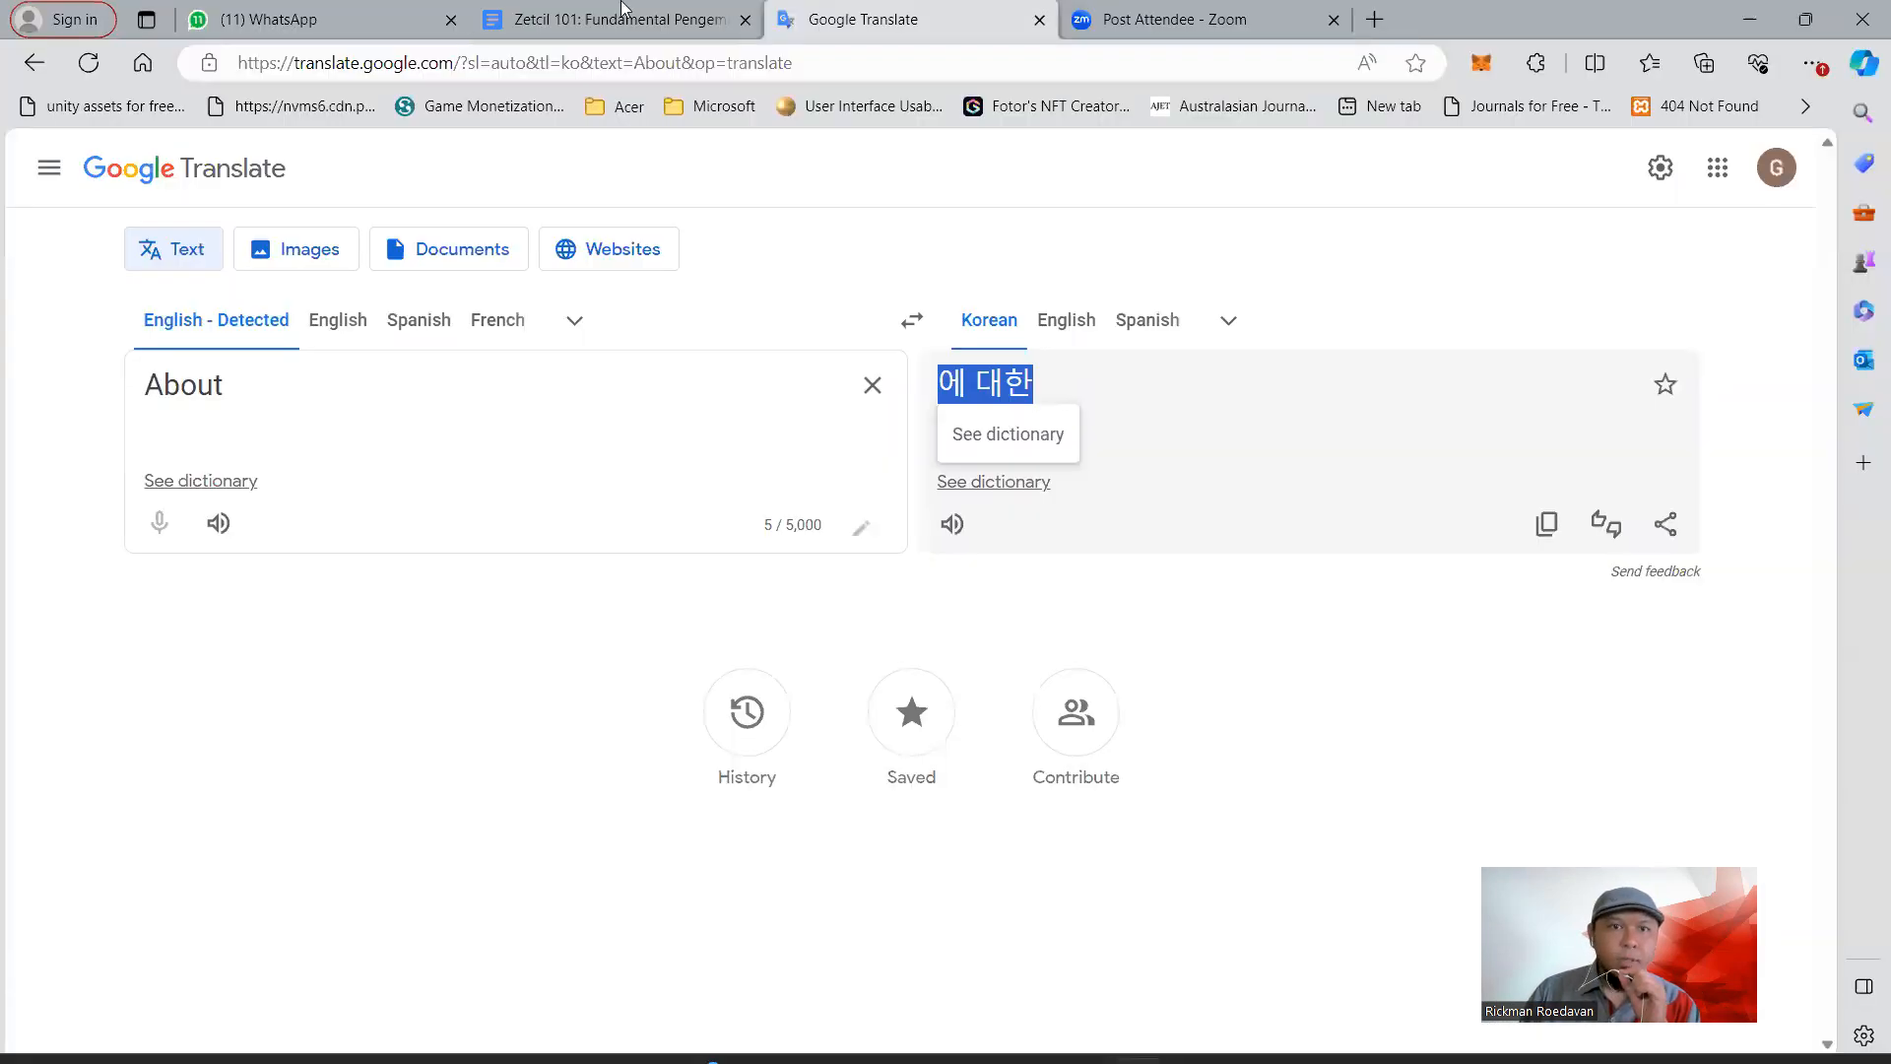
{"action": "left_click", "coordinate": [611, 19]}
{"action": "scroll", "coordinate": [236, 712], "scroll_direction": "up", "scroll_amount": 6}
{"action": "scroll", "coordinate": [178, 709], "scroll_direction": "up", "scroll_amount": 3}
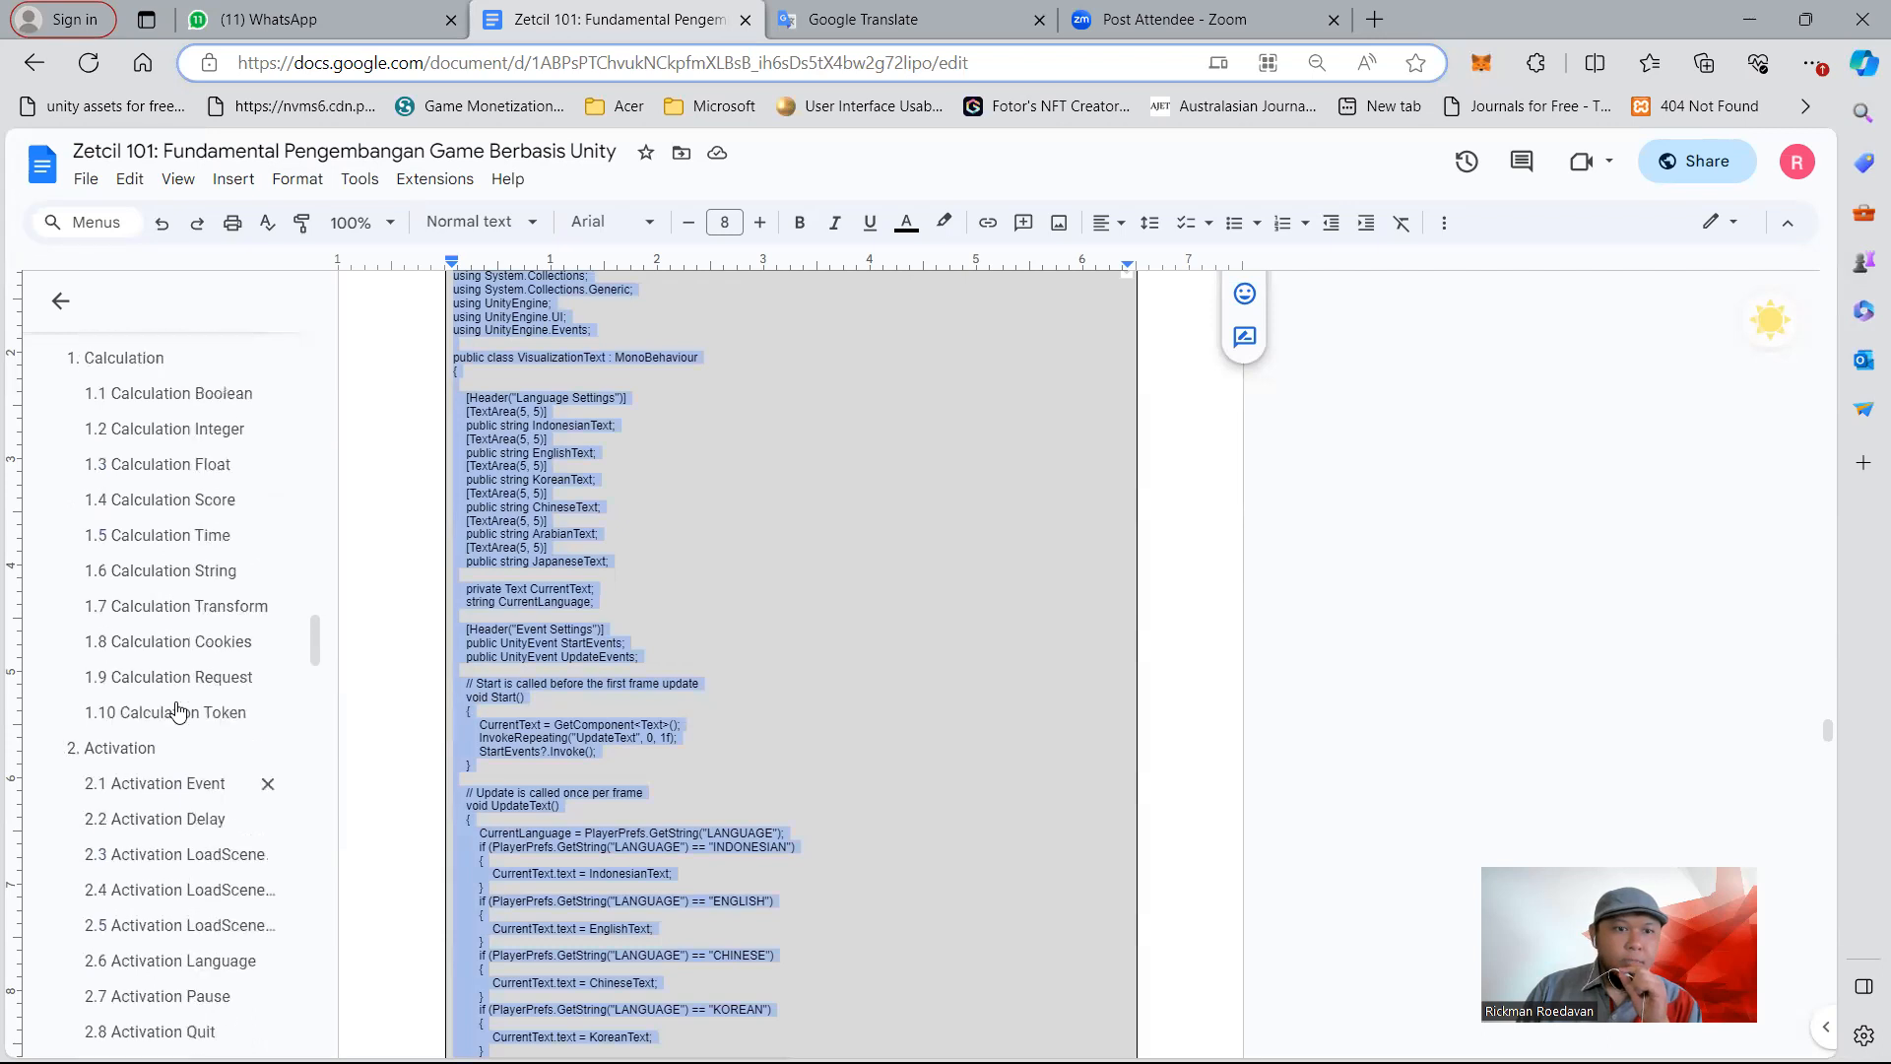
{"action": "scroll", "coordinate": [194, 603], "scroll_direction": "down", "scroll_amount": 4}
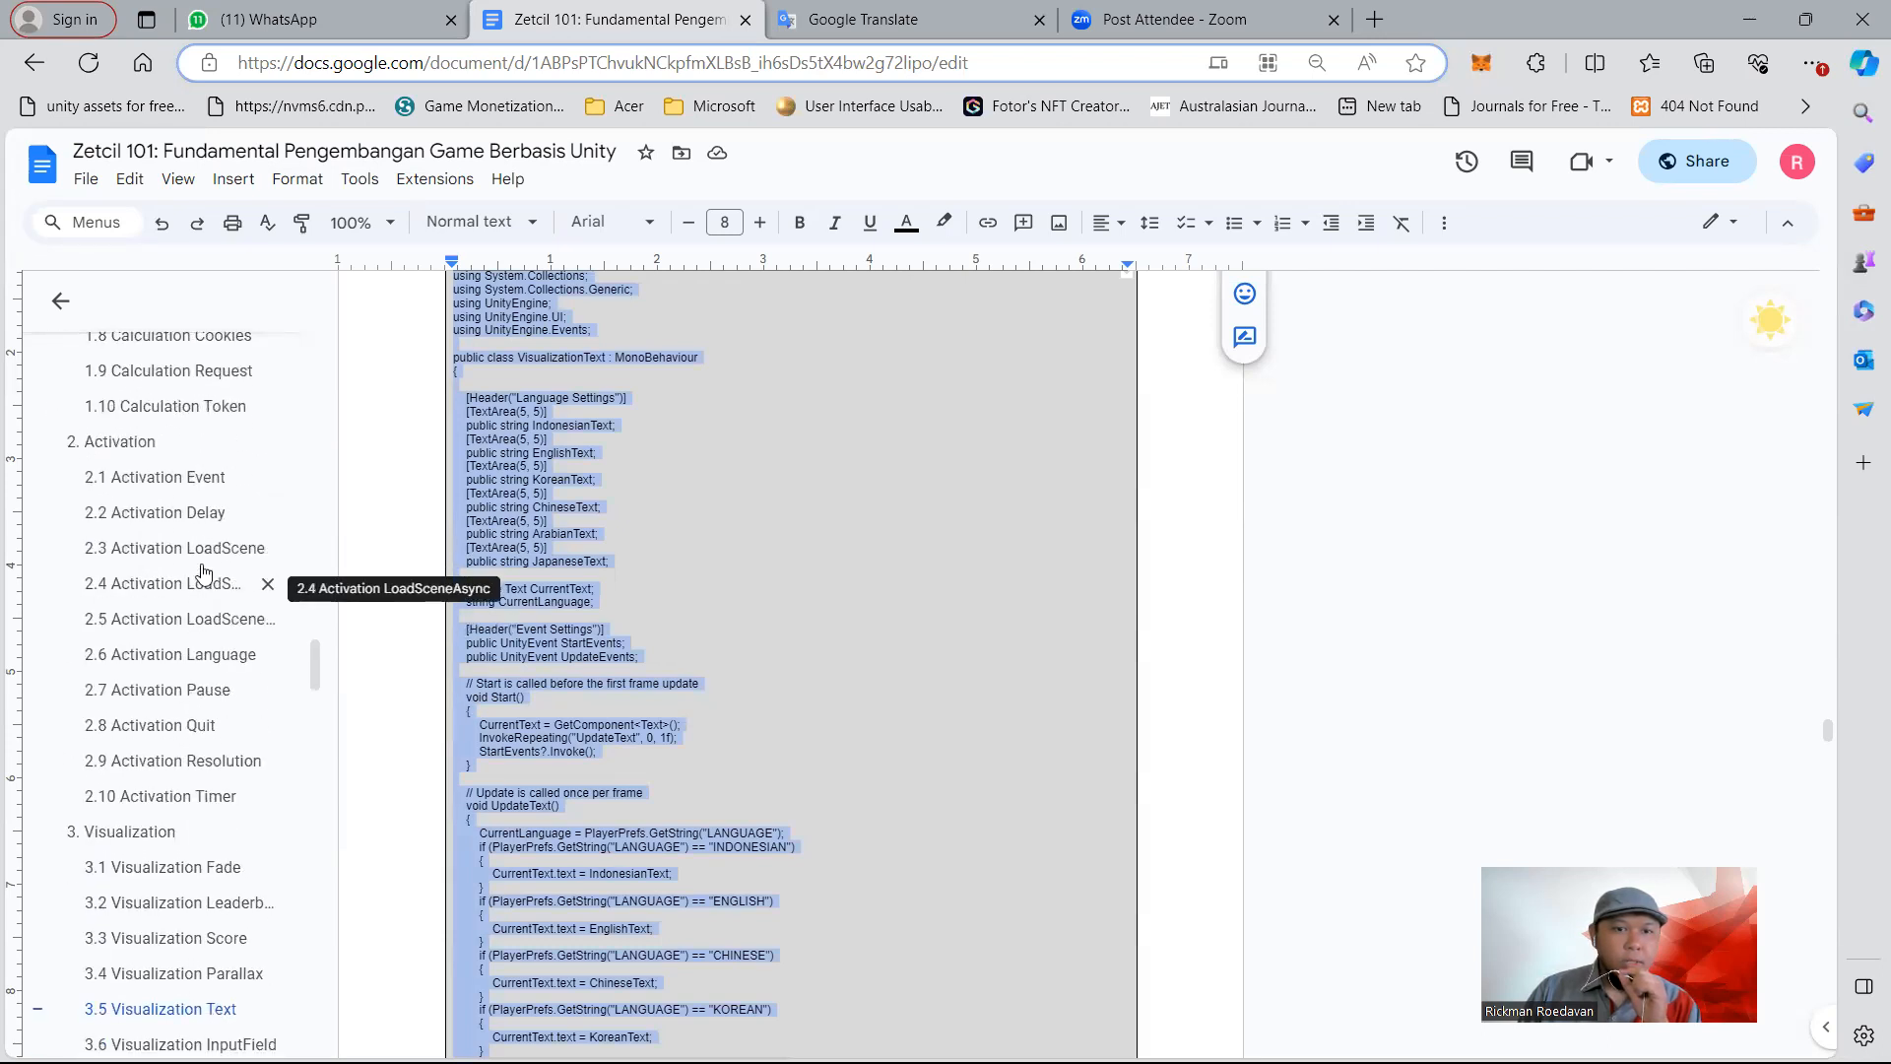
{"action": "scroll", "coordinate": [197, 621], "scroll_direction": "up", "scroll_amount": 15}
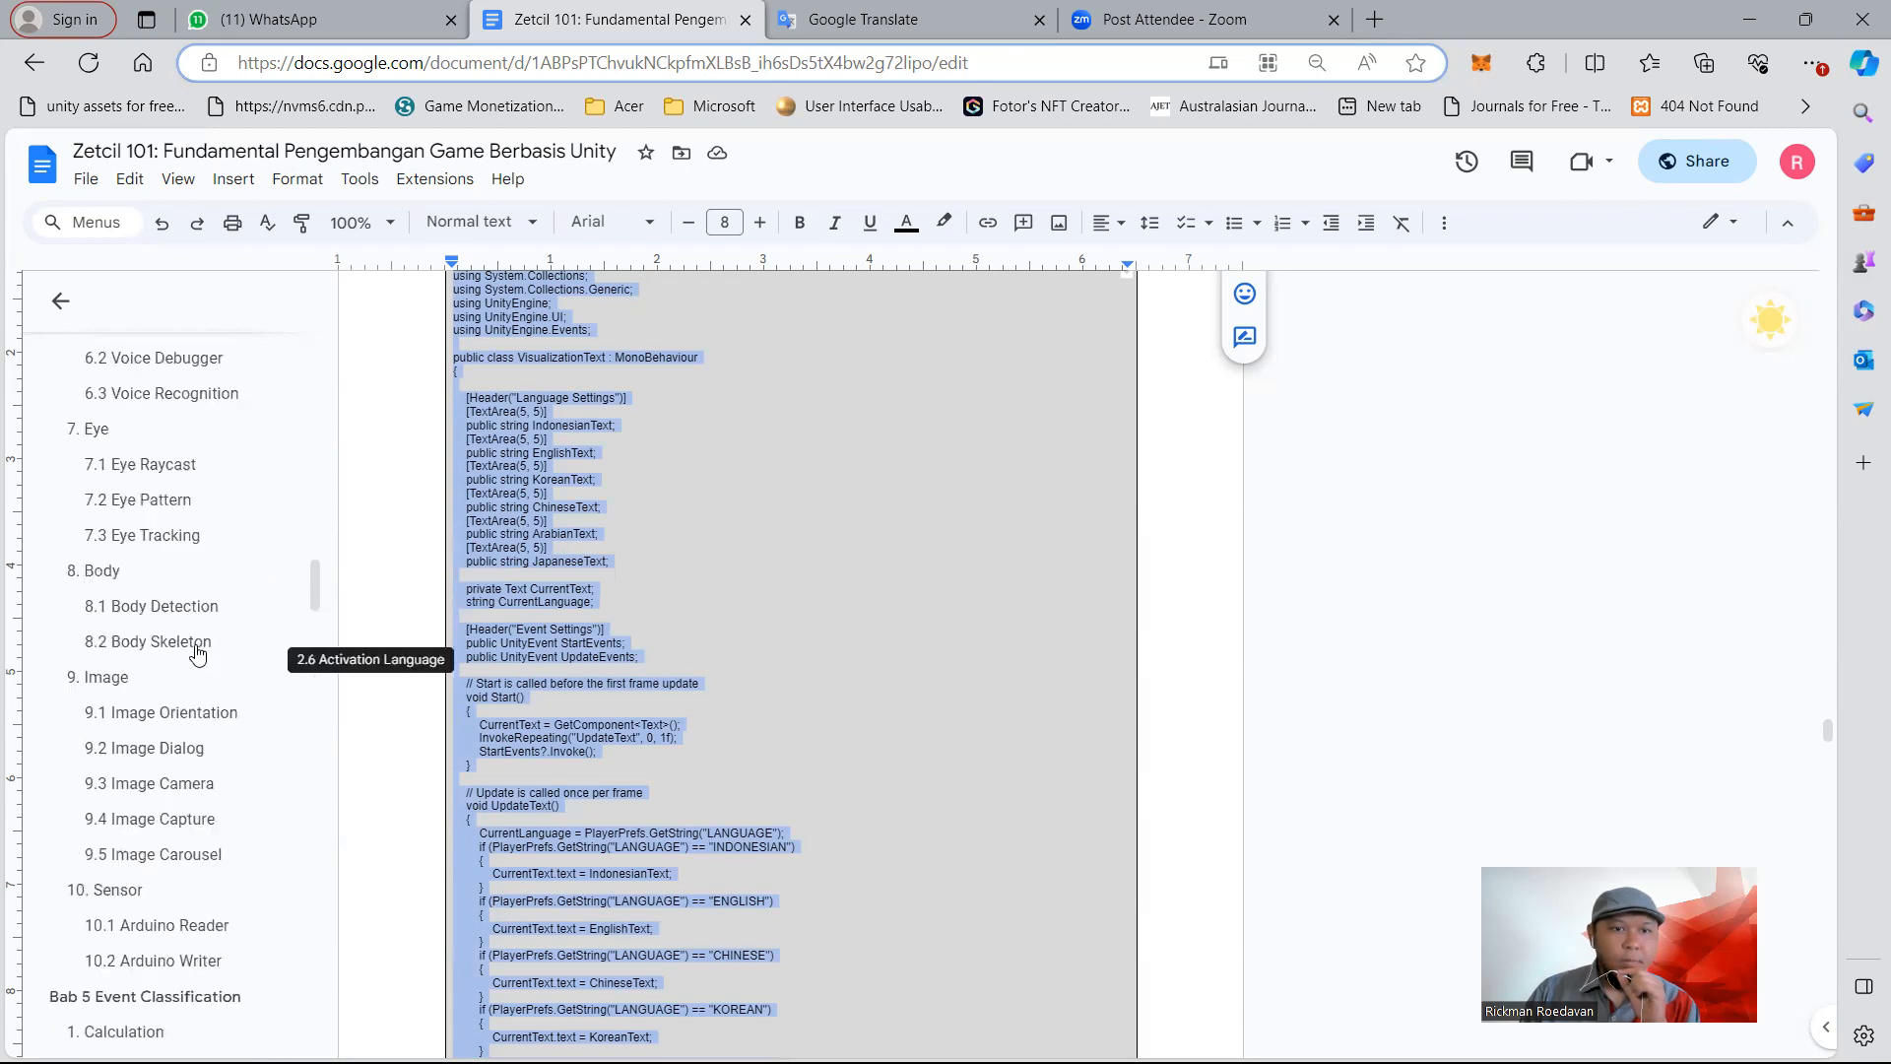
{"action": "scroll", "coordinate": [197, 650], "scroll_direction": "up", "scroll_amount": 8}
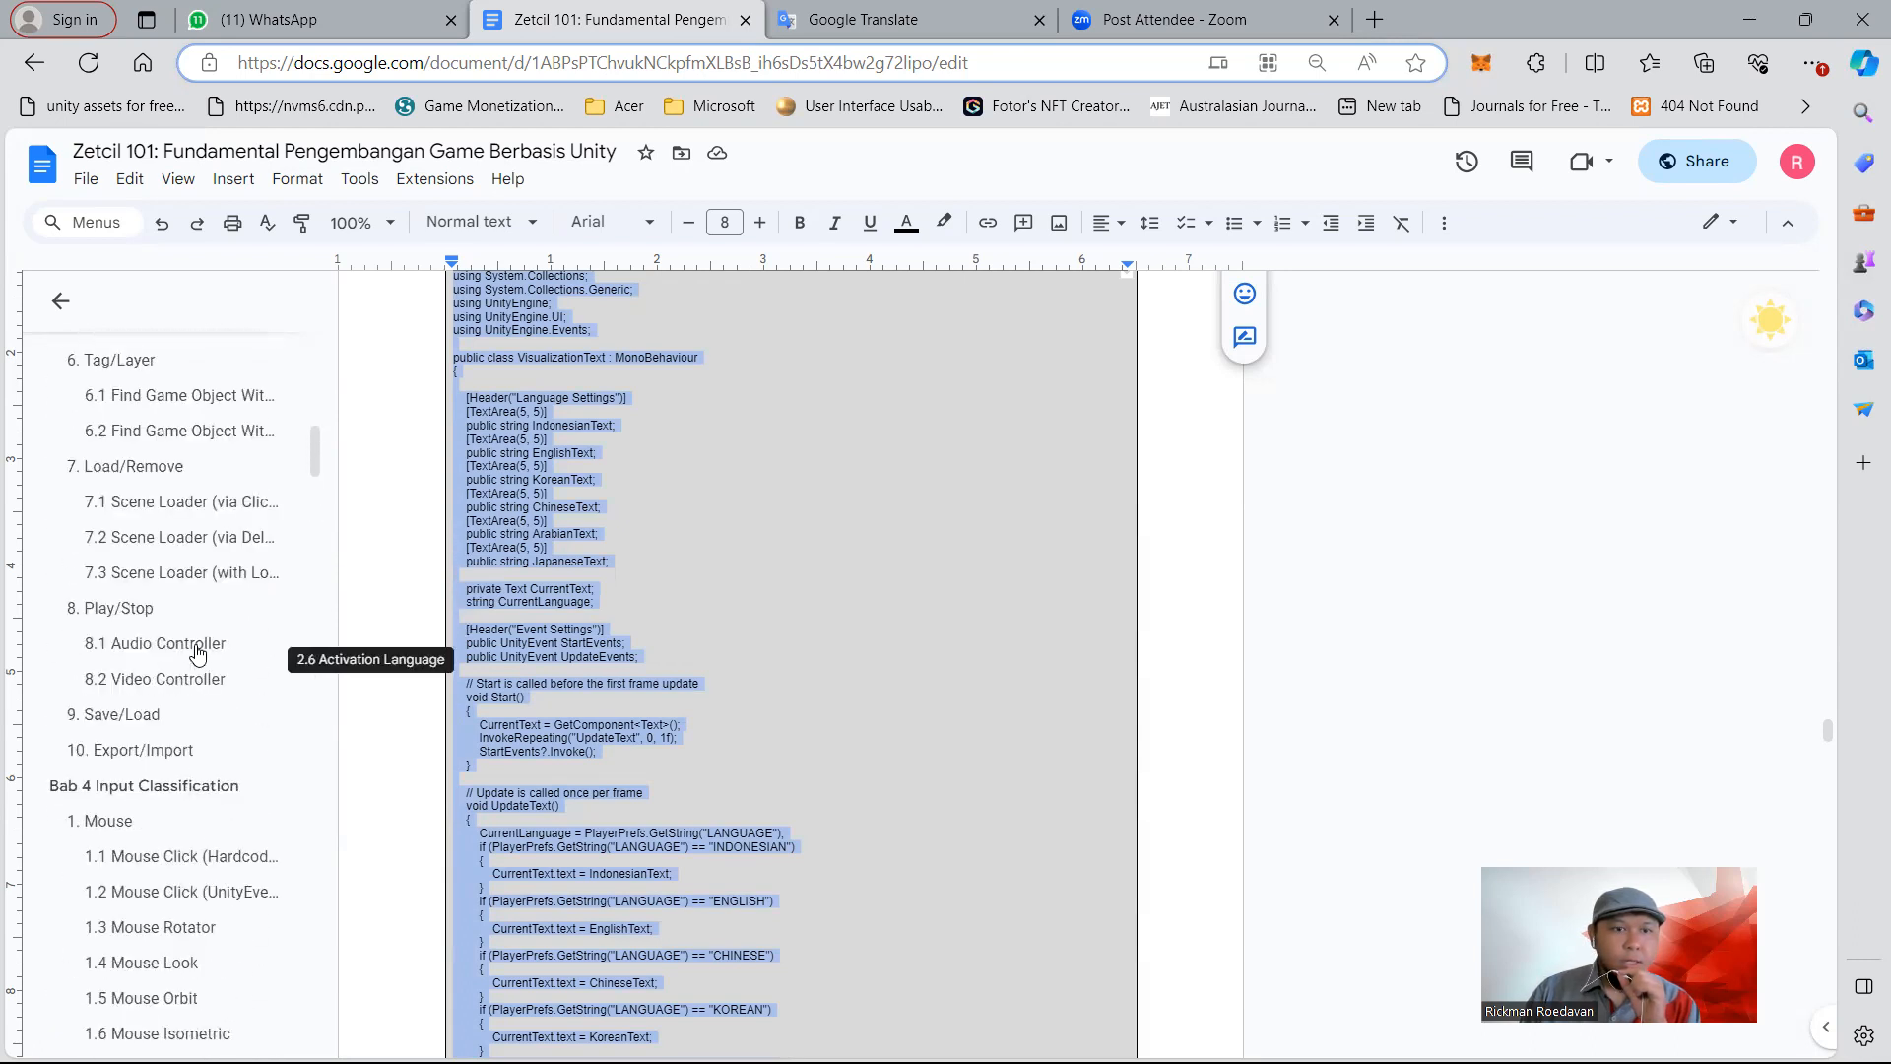
{"action": "left_click", "coordinate": [209, 504]}
{"action": "scroll", "coordinate": [210, 498], "scroll_direction": "up", "scroll_amount": 1}
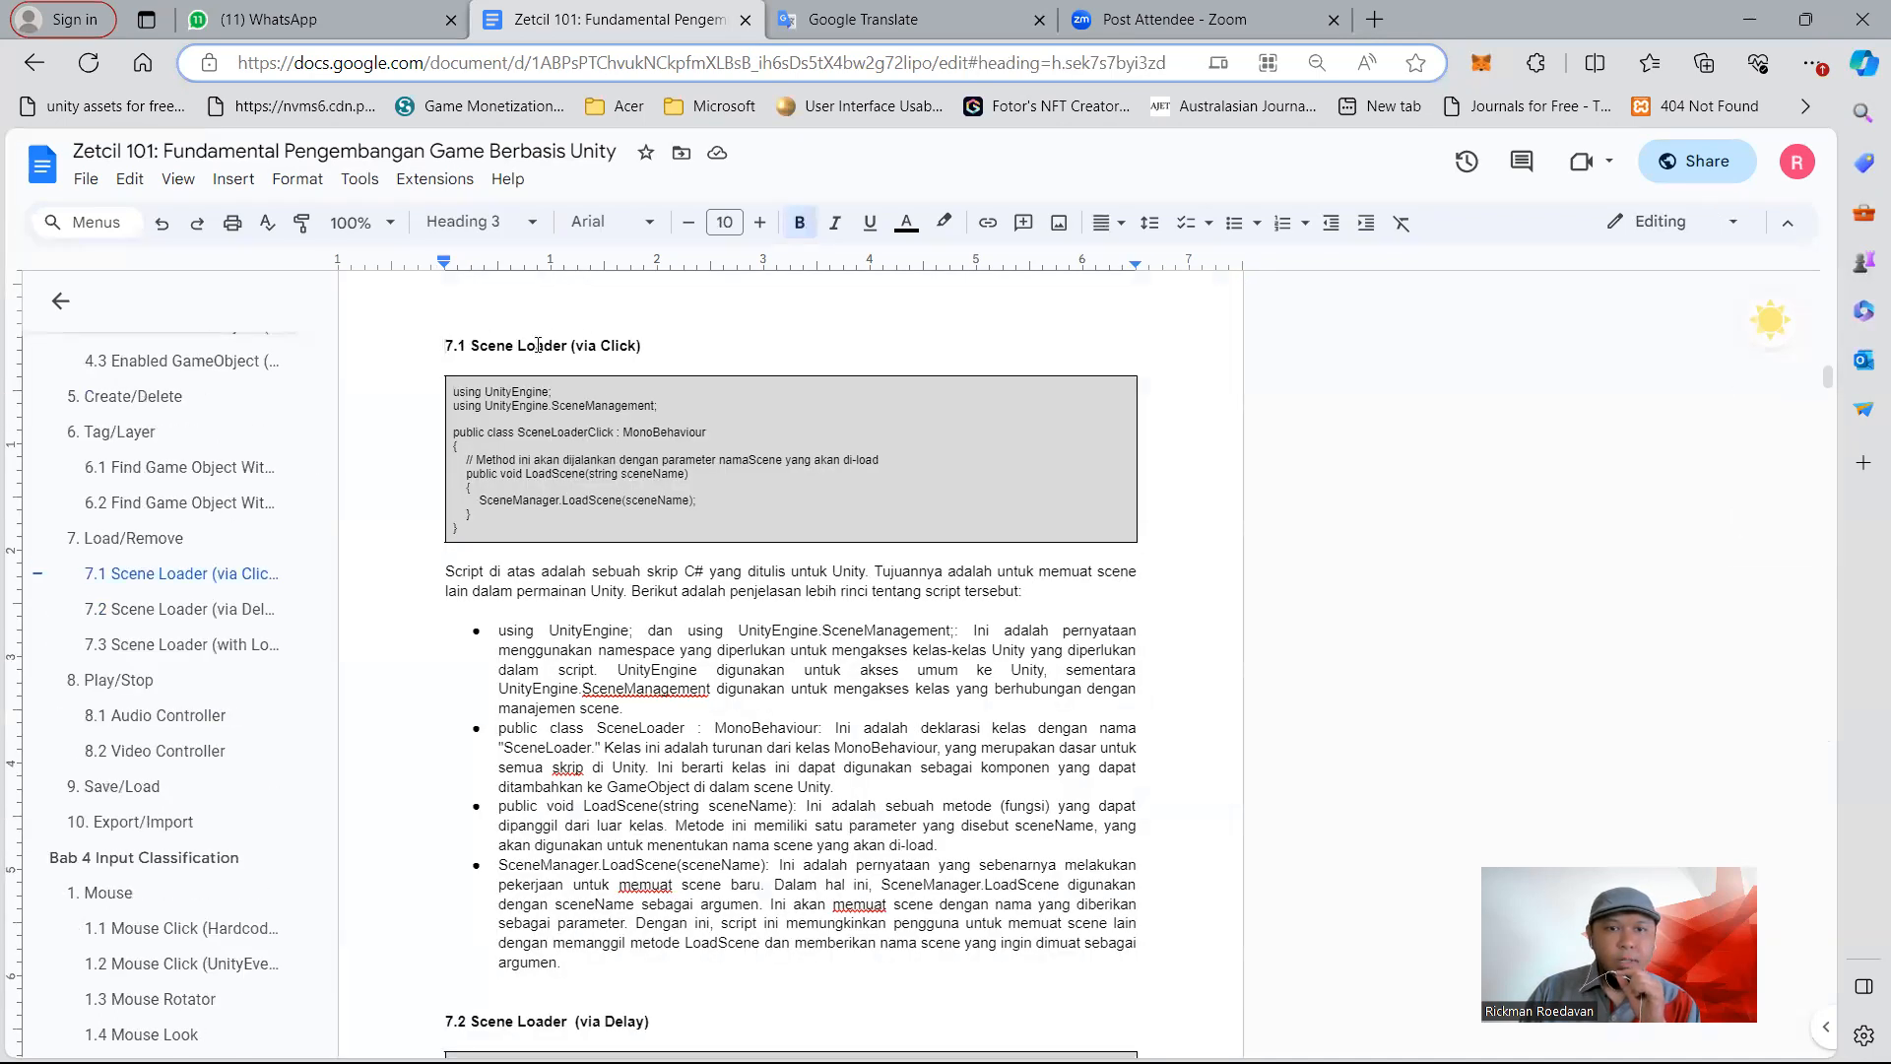
Copy the class name SceneLoaderClick from the code block of section 7.1
{"action": "double_click", "coordinate": [540, 433]}
{"action": "right_click", "coordinate": [540, 438]}
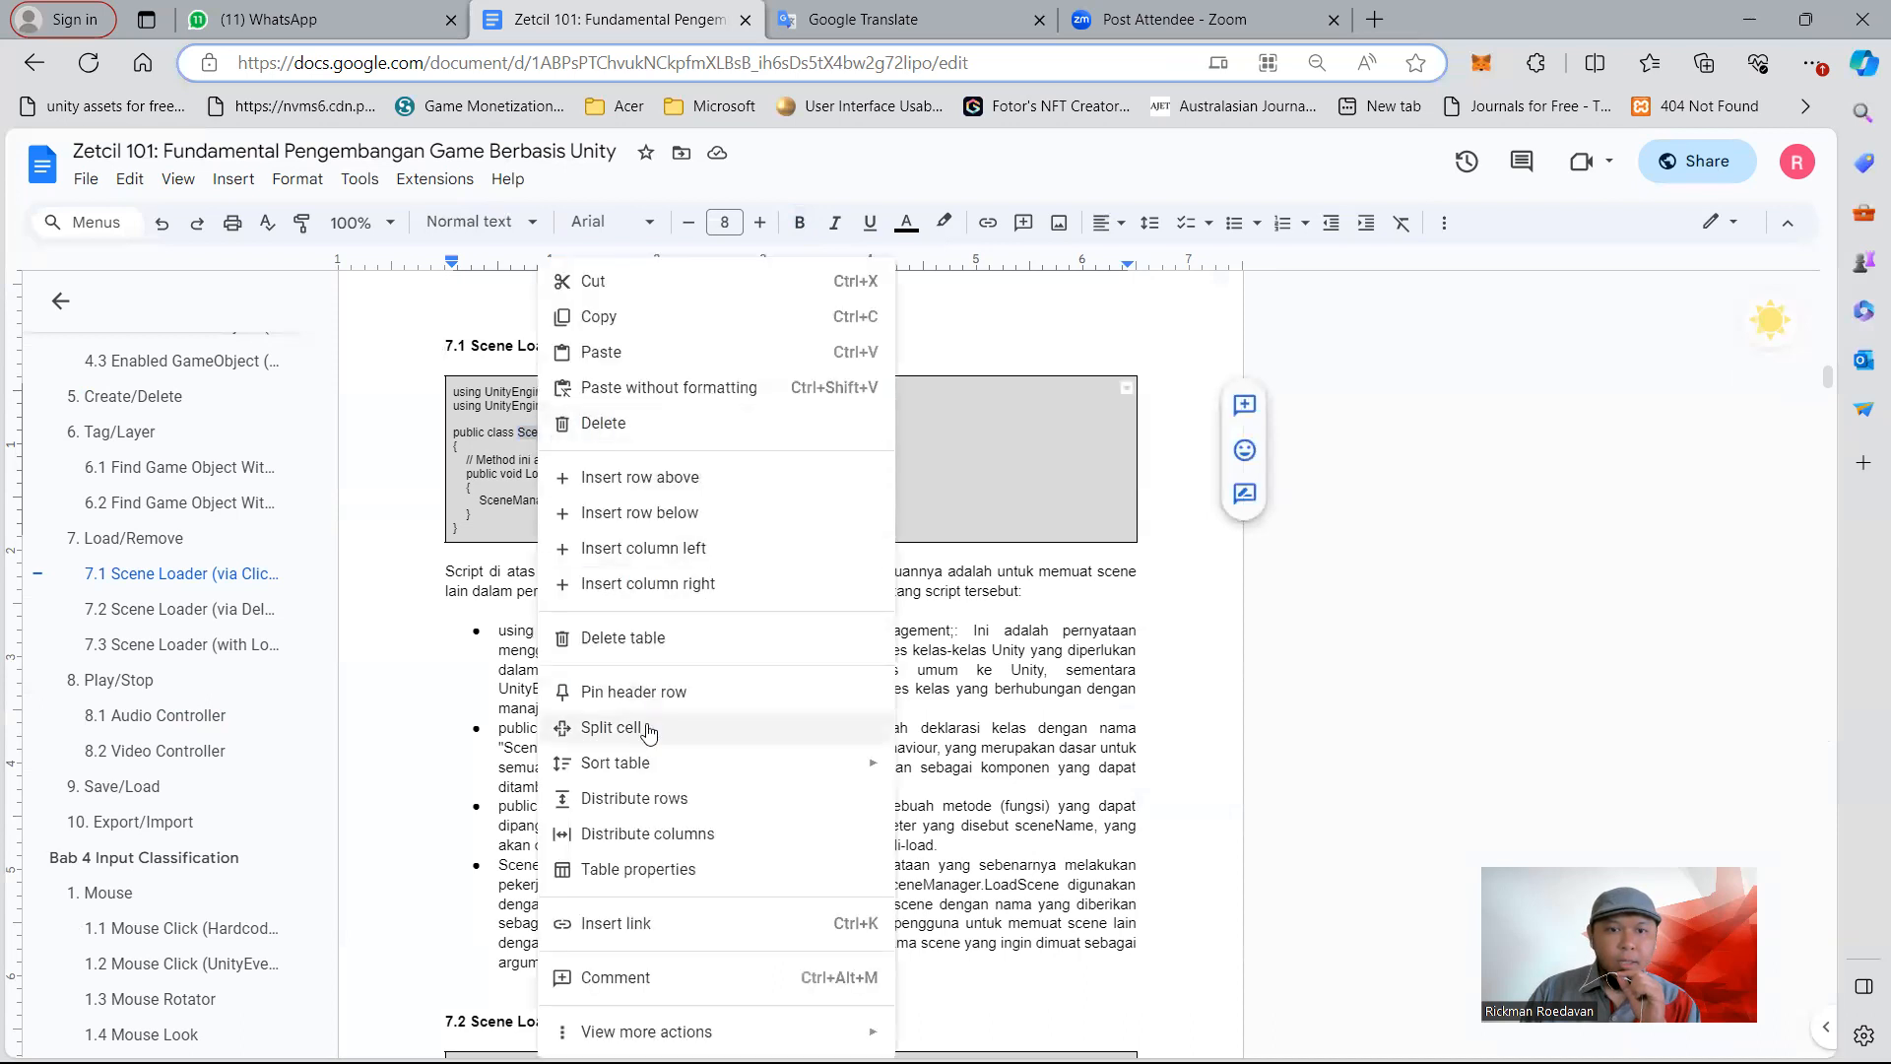
{"action": "left_click", "coordinate": [605, 318]}
Switch back to Unity and create a C# script in the Script folder, naming it with the copied SceneLoaderClick
{"action": "left_click", "coordinate": [1244, 1035]}
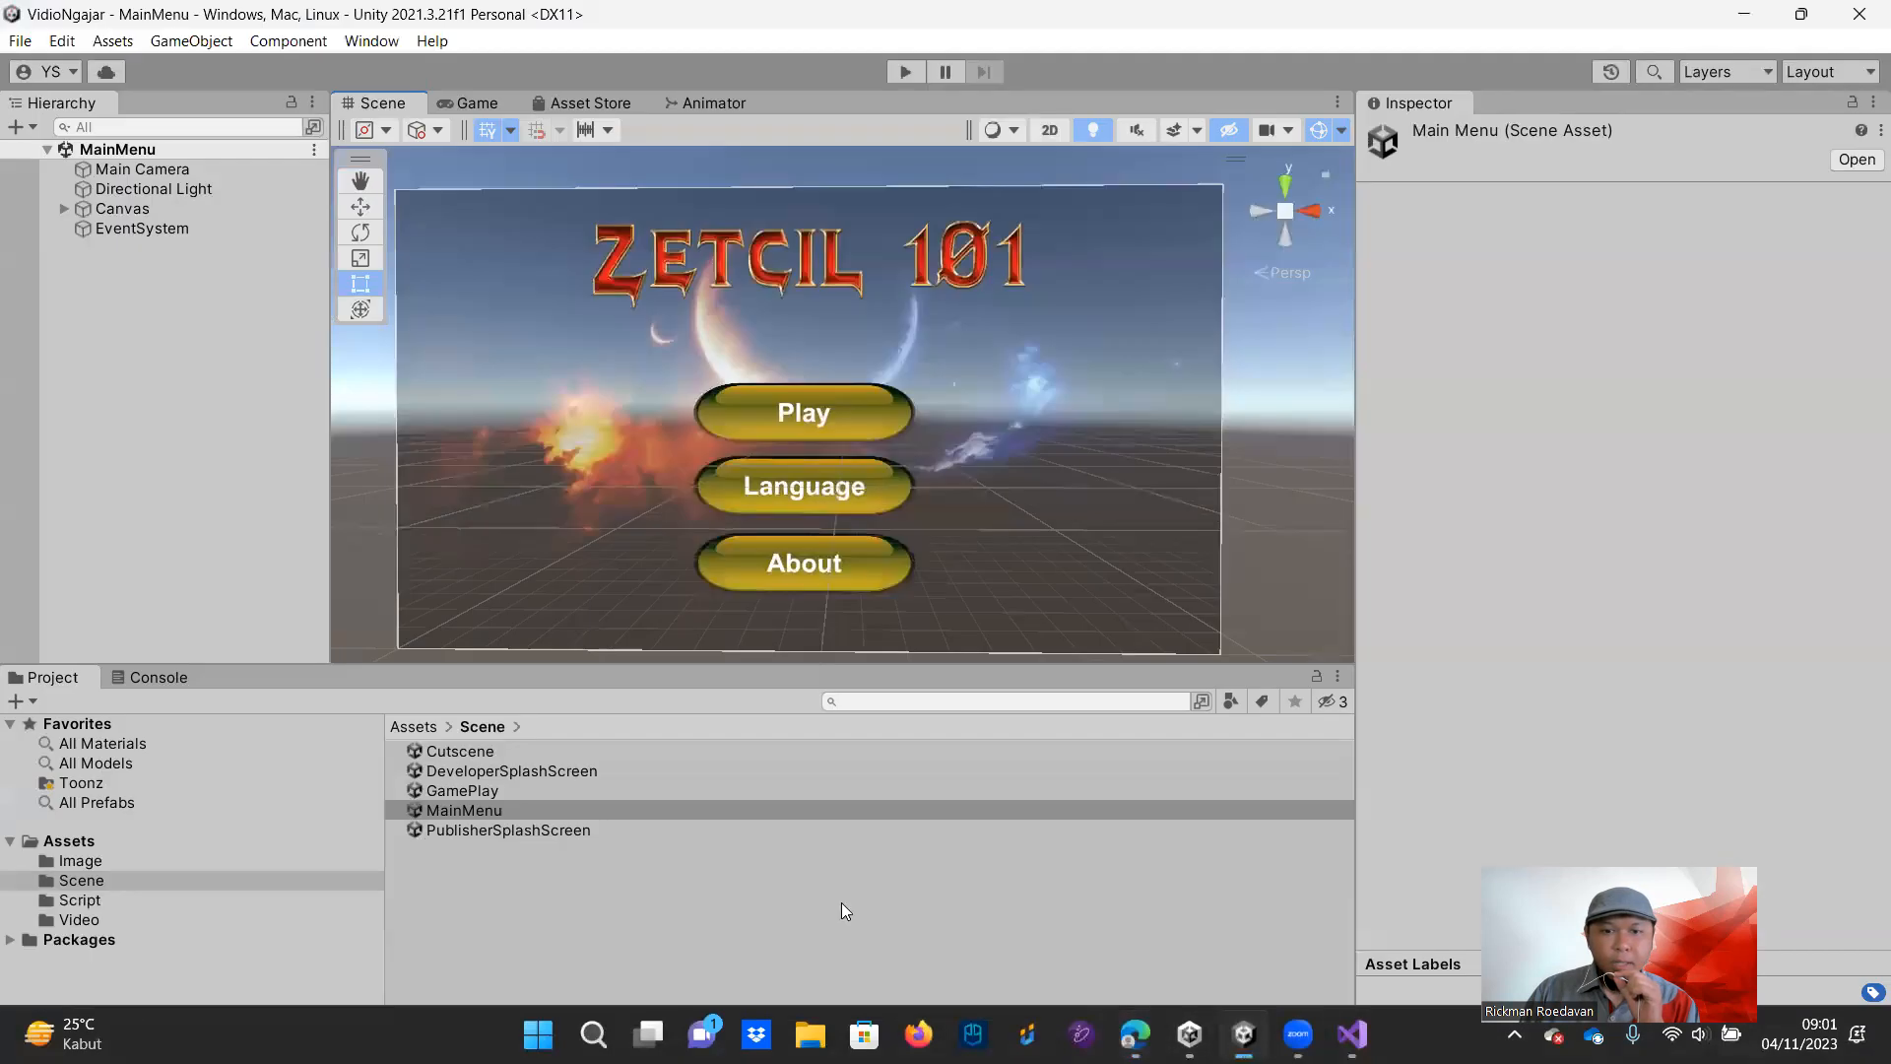
{"action": "left_click", "coordinate": [89, 898]}
{"action": "right_click", "coordinate": [458, 887]}
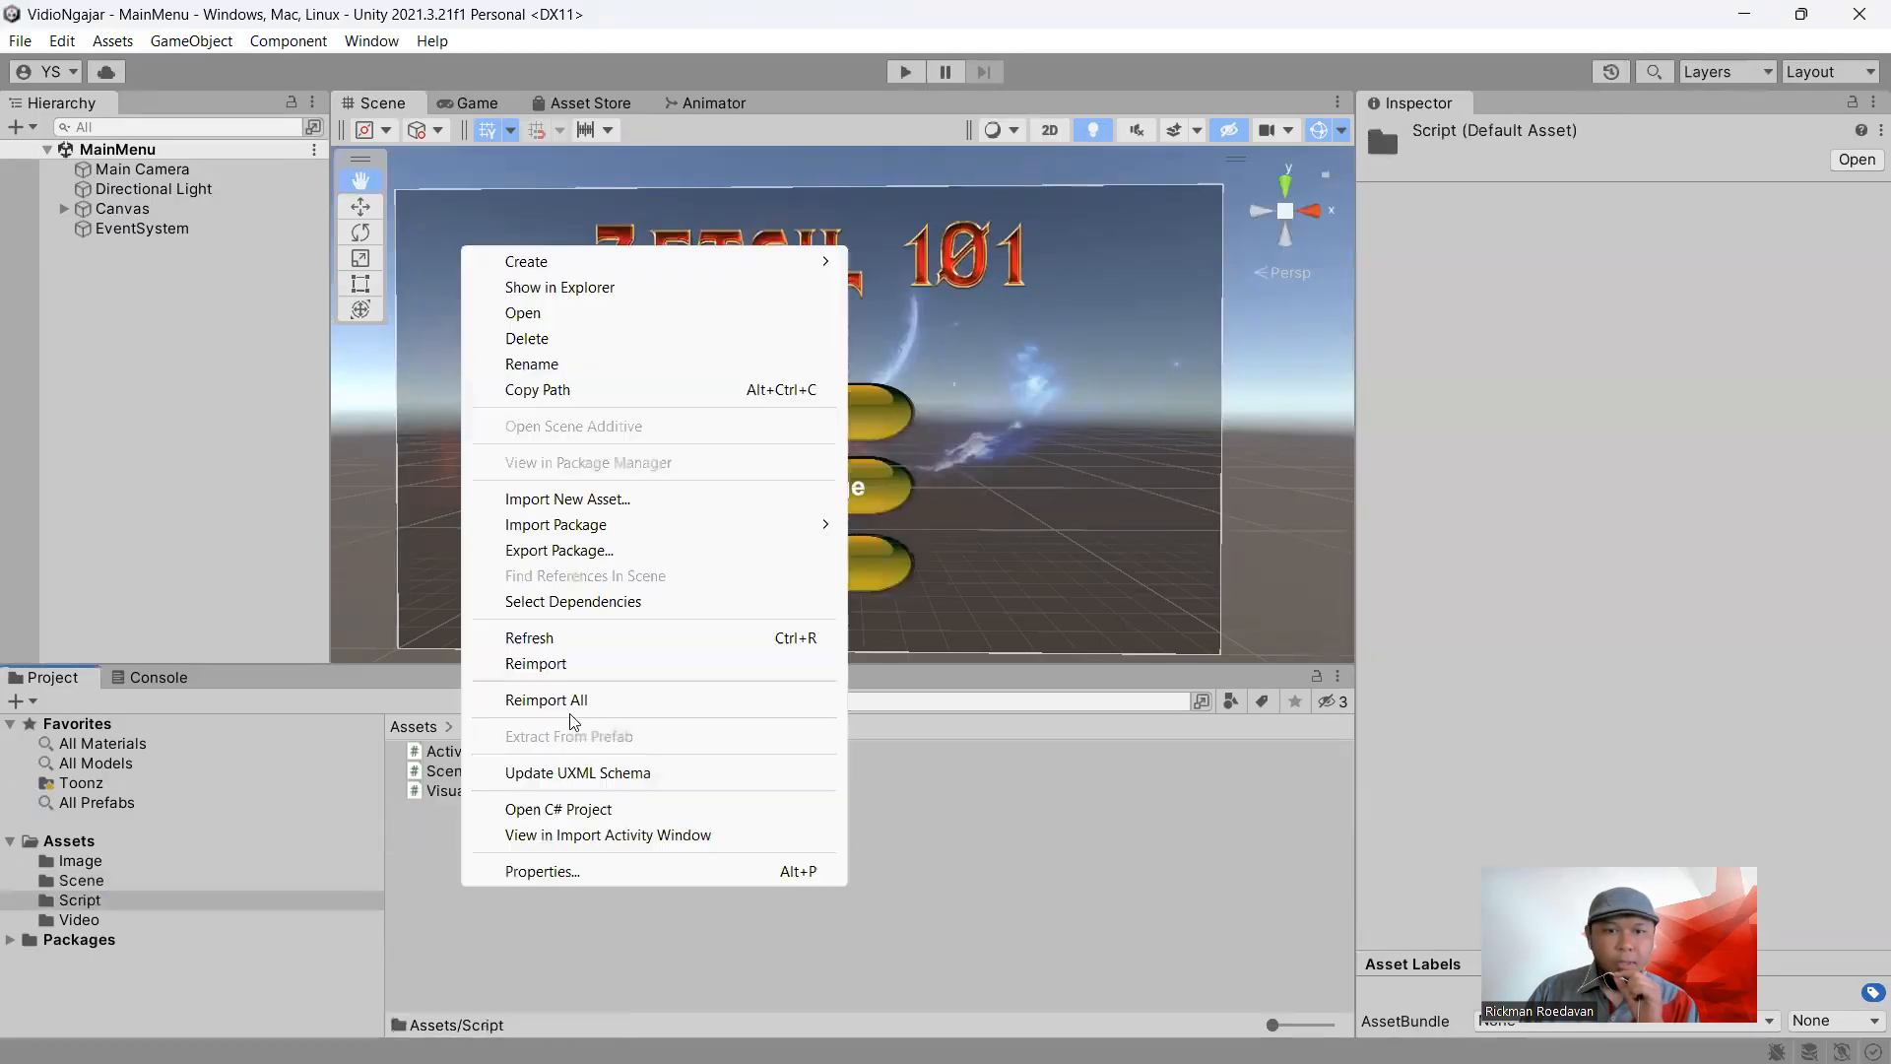
{"action": "mouse_move", "coordinate": [626, 261]}
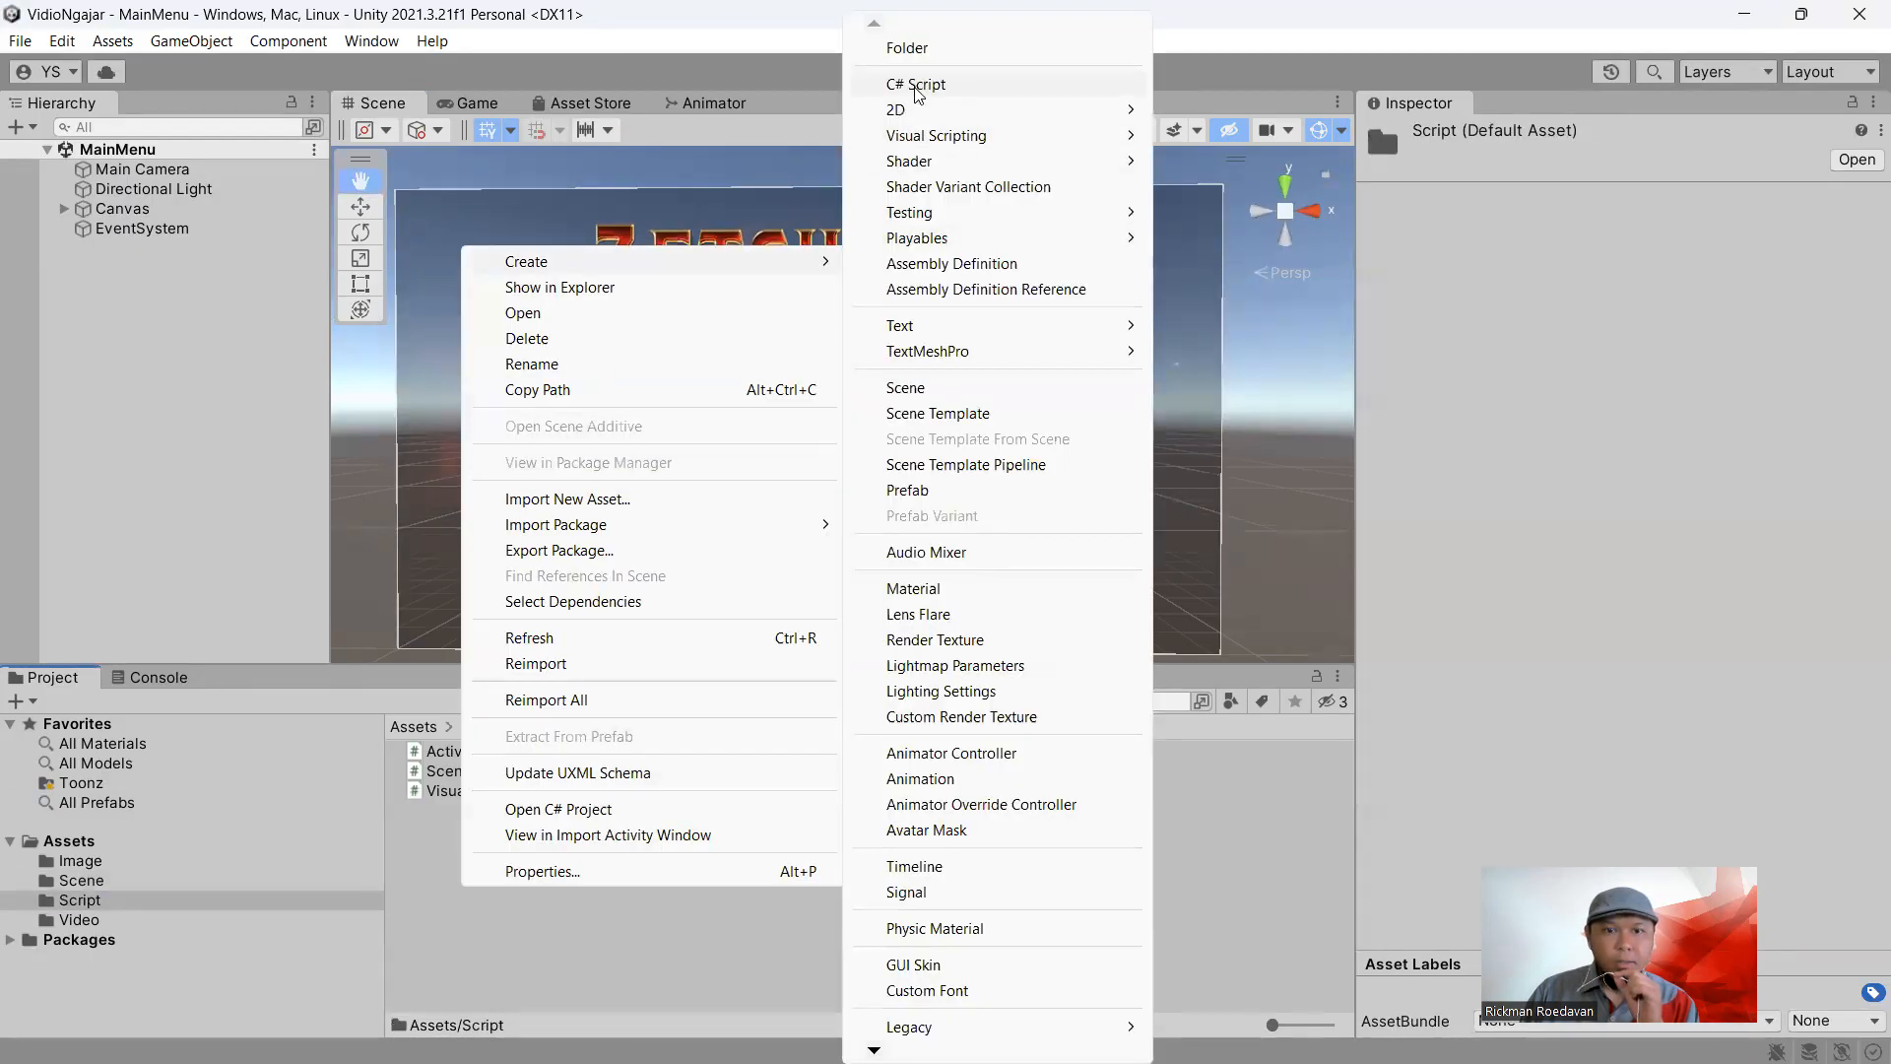
{"action": "left_click", "coordinate": [916, 87]}
{"action": "right_click", "coordinate": [537, 770]}
{"action": "left_click", "coordinate": [585, 835]}
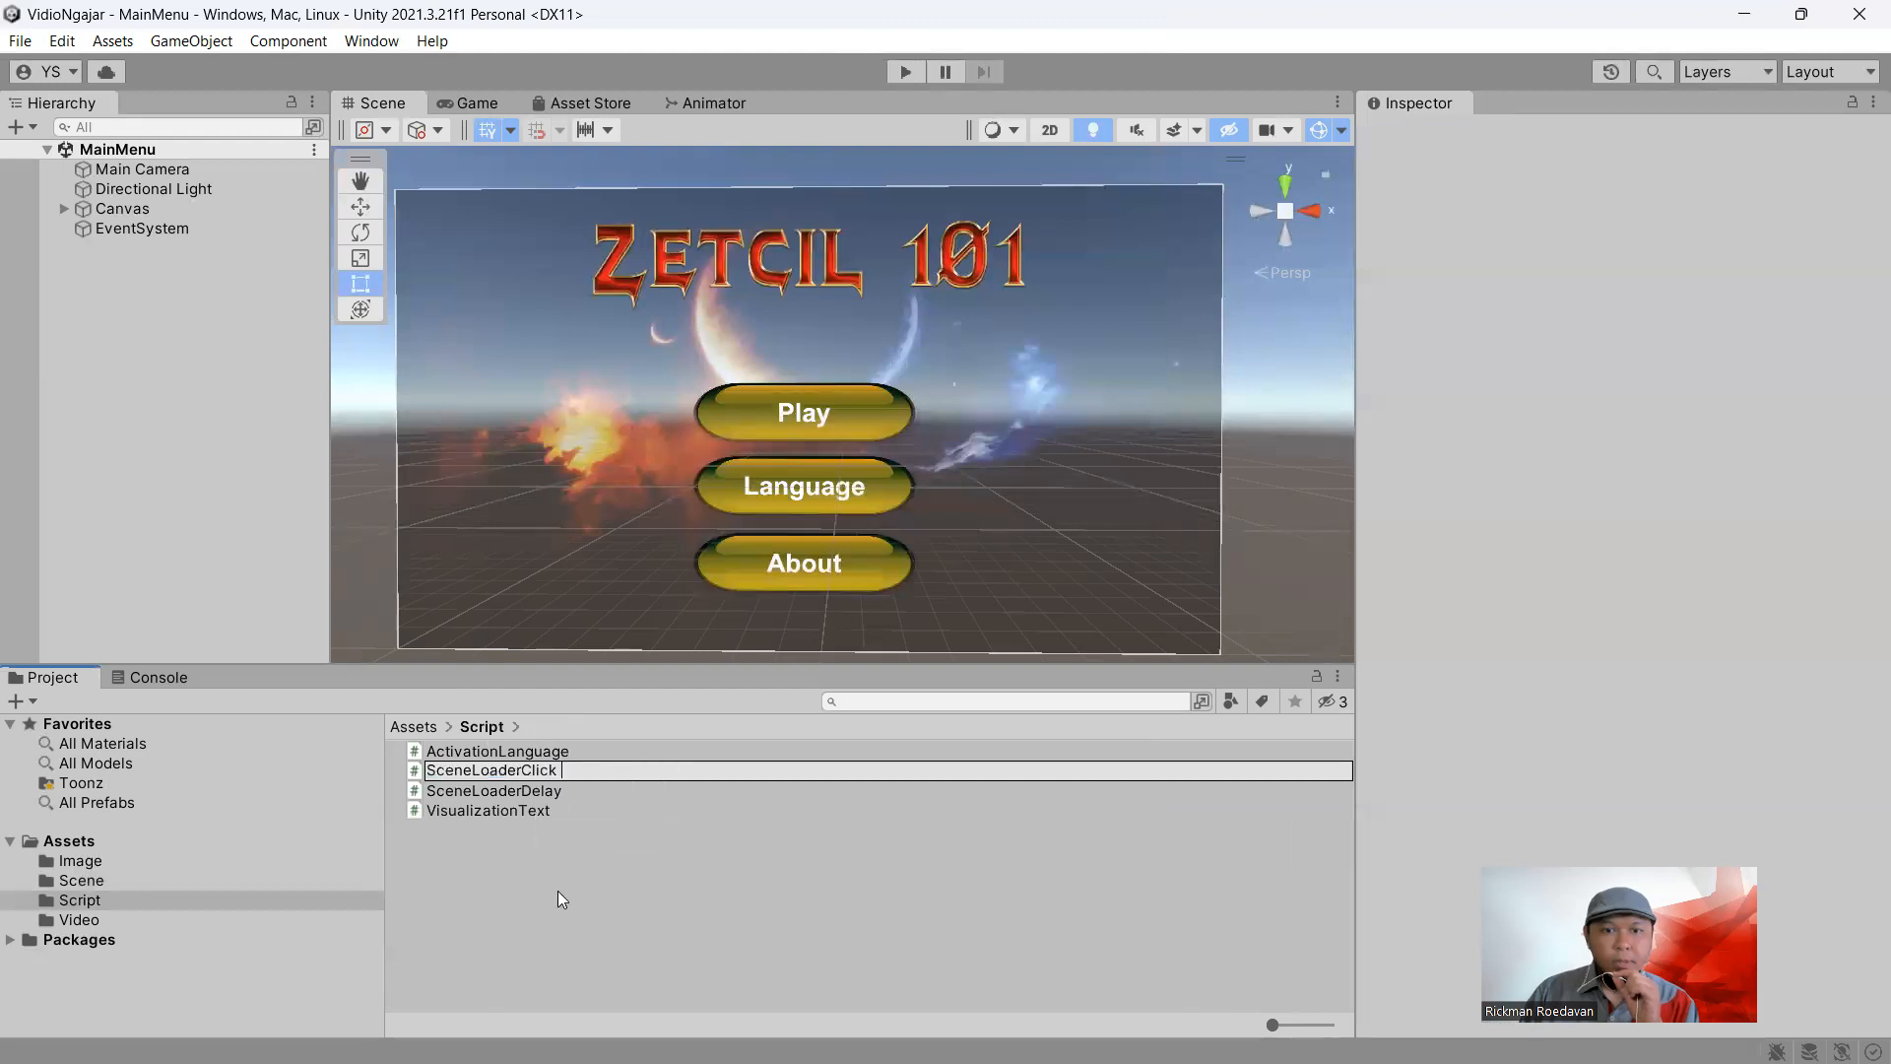
Open the new SceneLoaderClick script from the Script folder in Visual Studio
{"action": "double_click", "coordinate": [513, 778]}
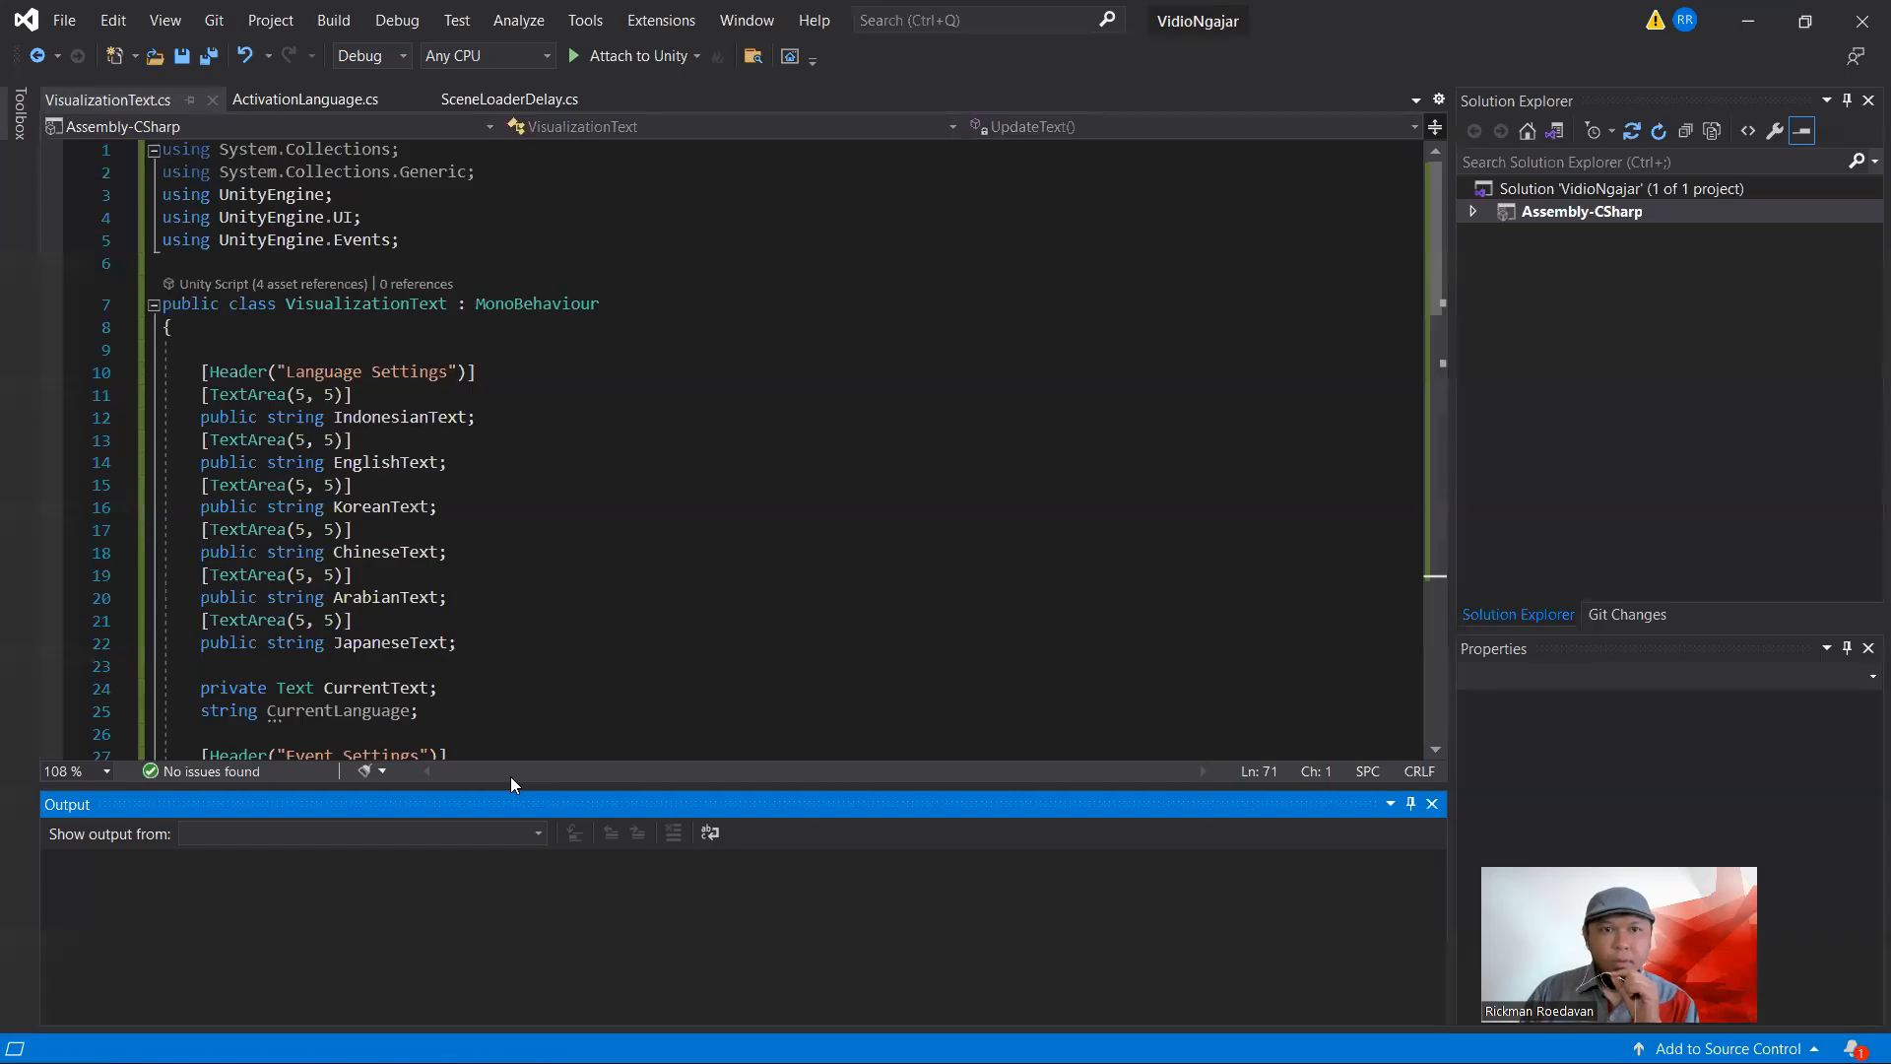
{"action": "mouse_move", "coordinate": [1134, 1034]}
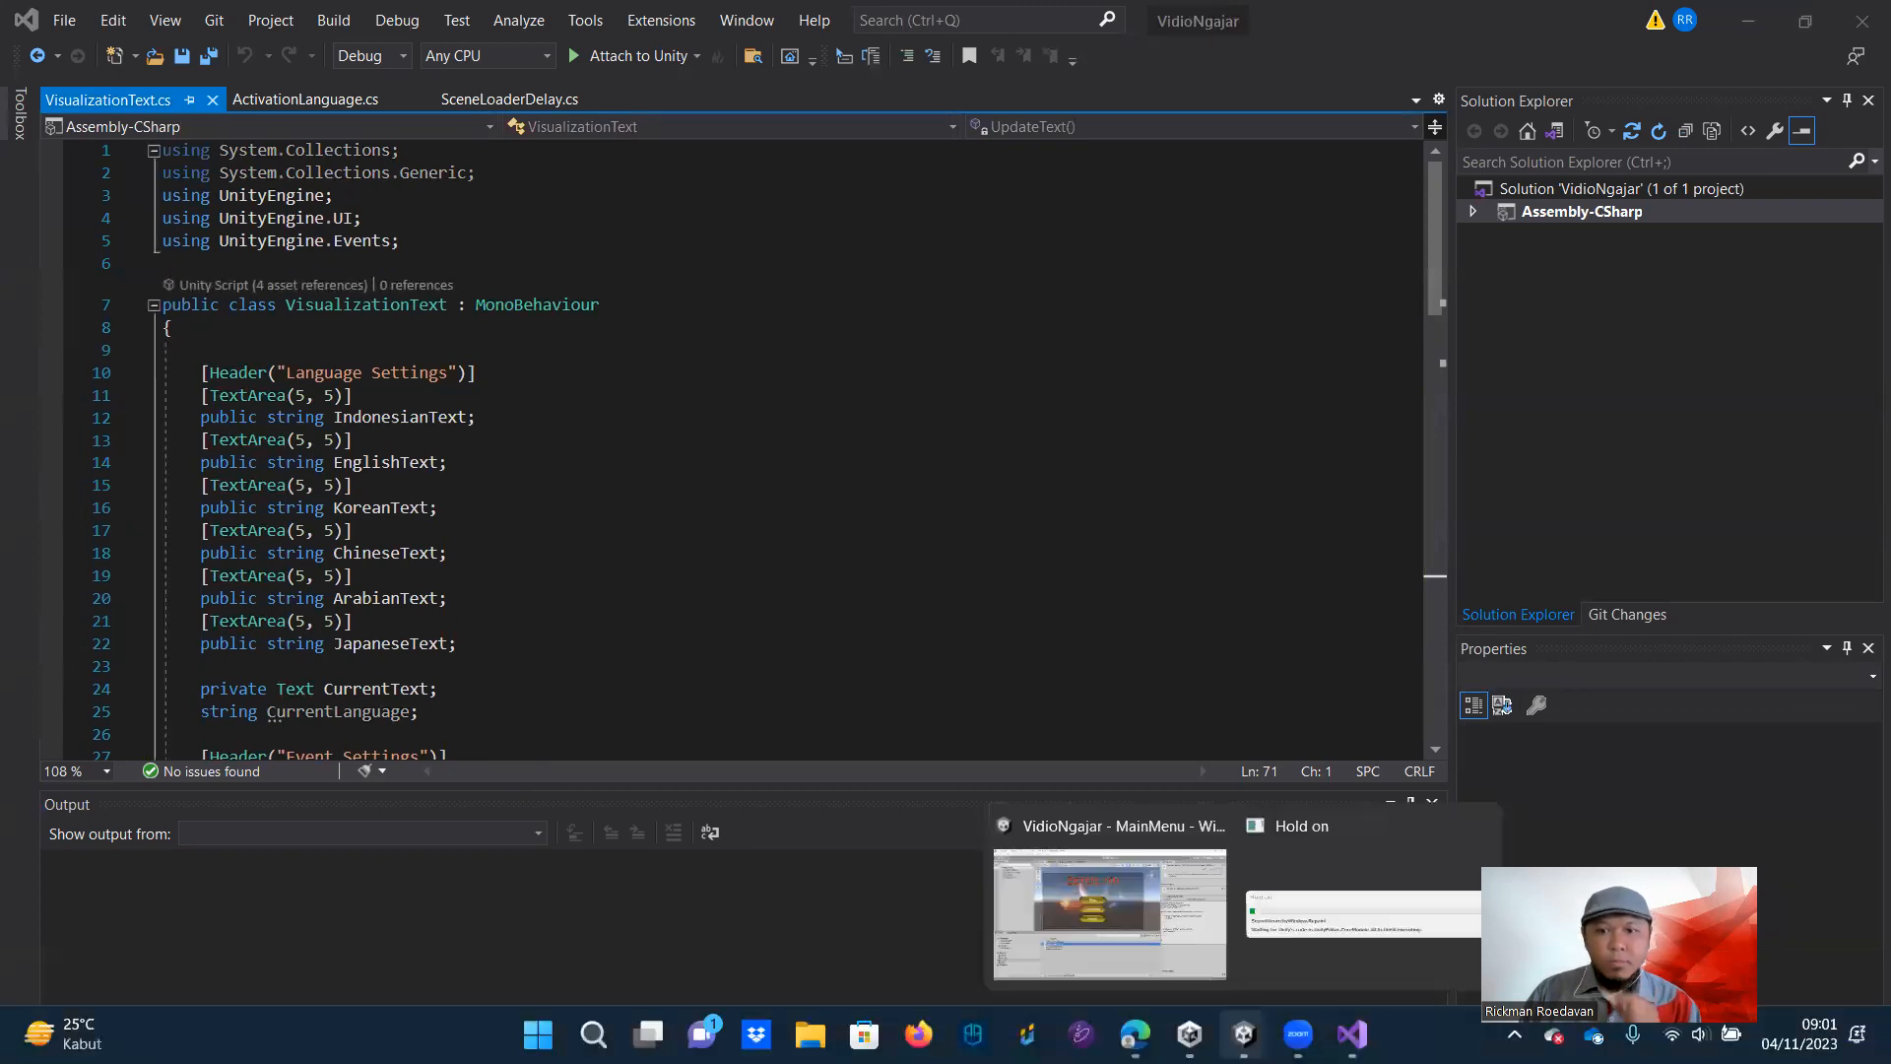
{"action": "left_click", "coordinate": [1289, 922]}
{"action": "left_click", "coordinate": [507, 773]}
{"action": "double_click", "coordinate": [506, 772]}
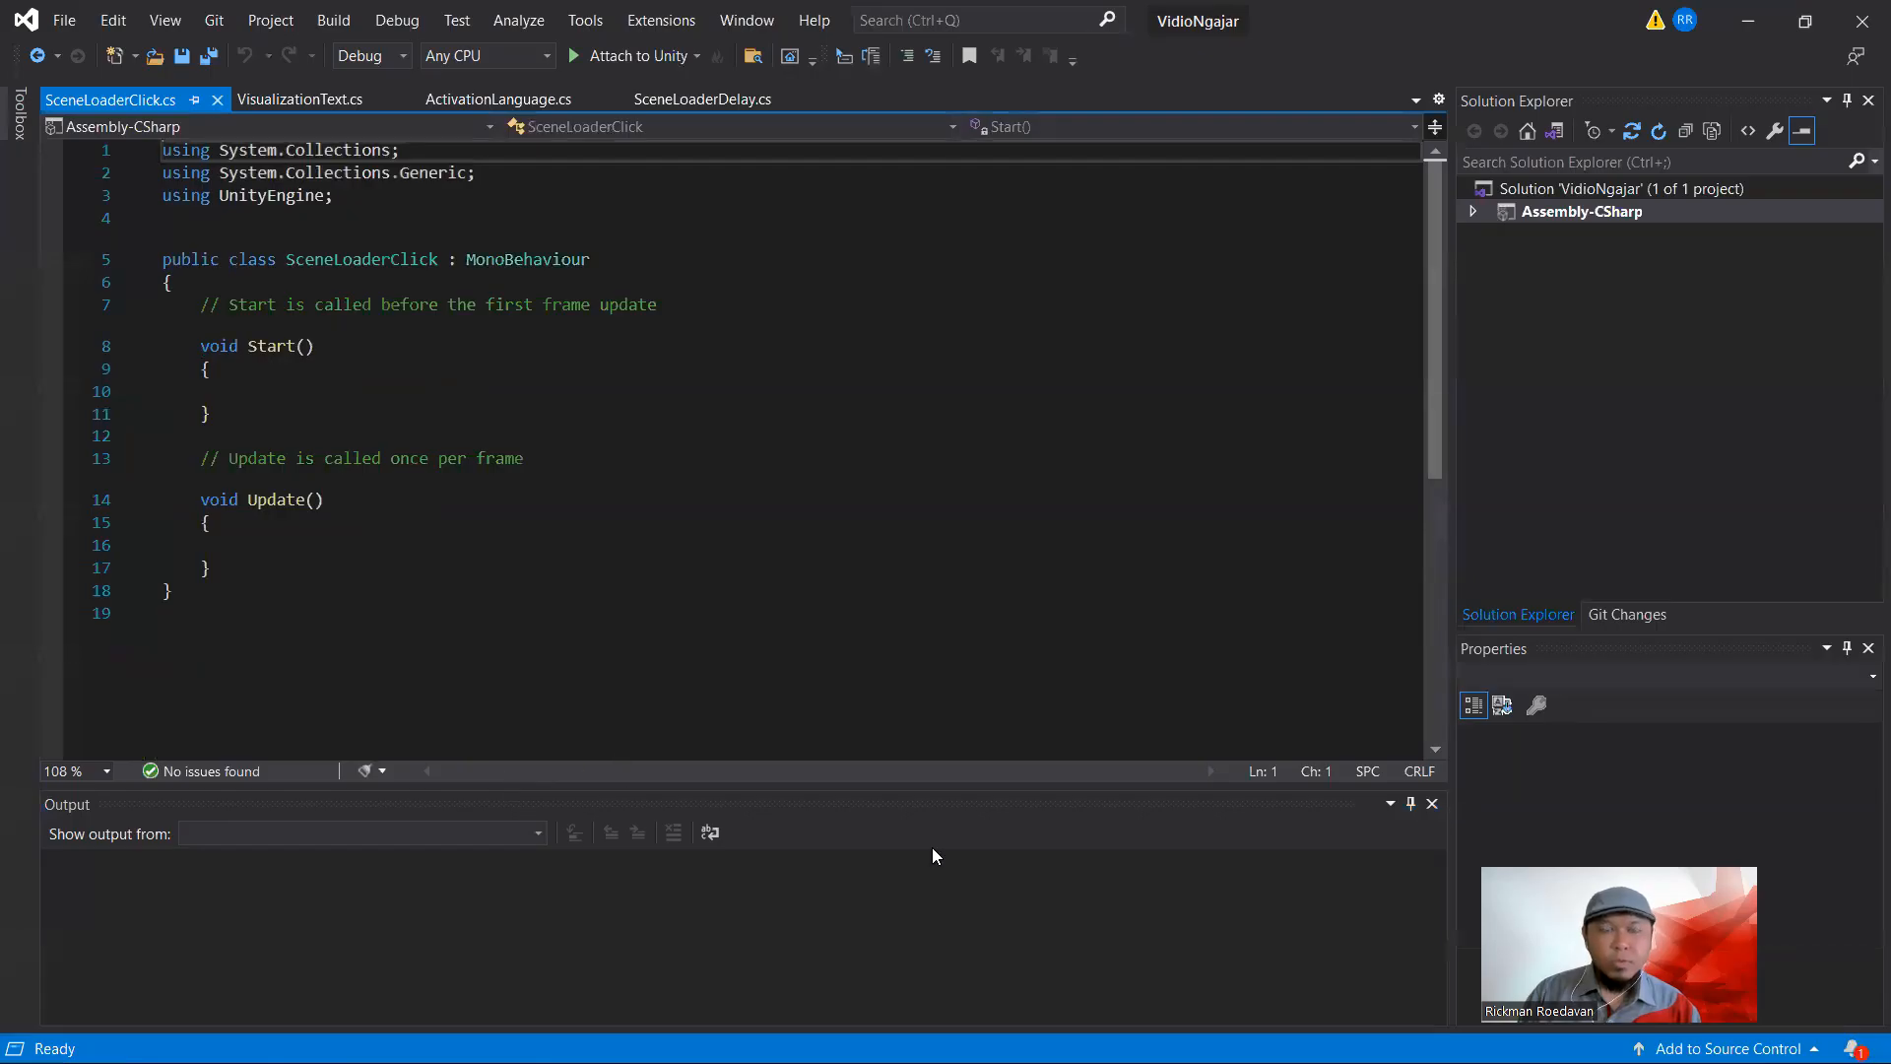
Switch to the Zetcil 101 document in the browser and copy the whole code block of section 7.1 Scene Loader (via Click)
{"action": "mouse_move", "coordinate": [1243, 1035]}
{"action": "left_click", "coordinate": [1135, 1035]}
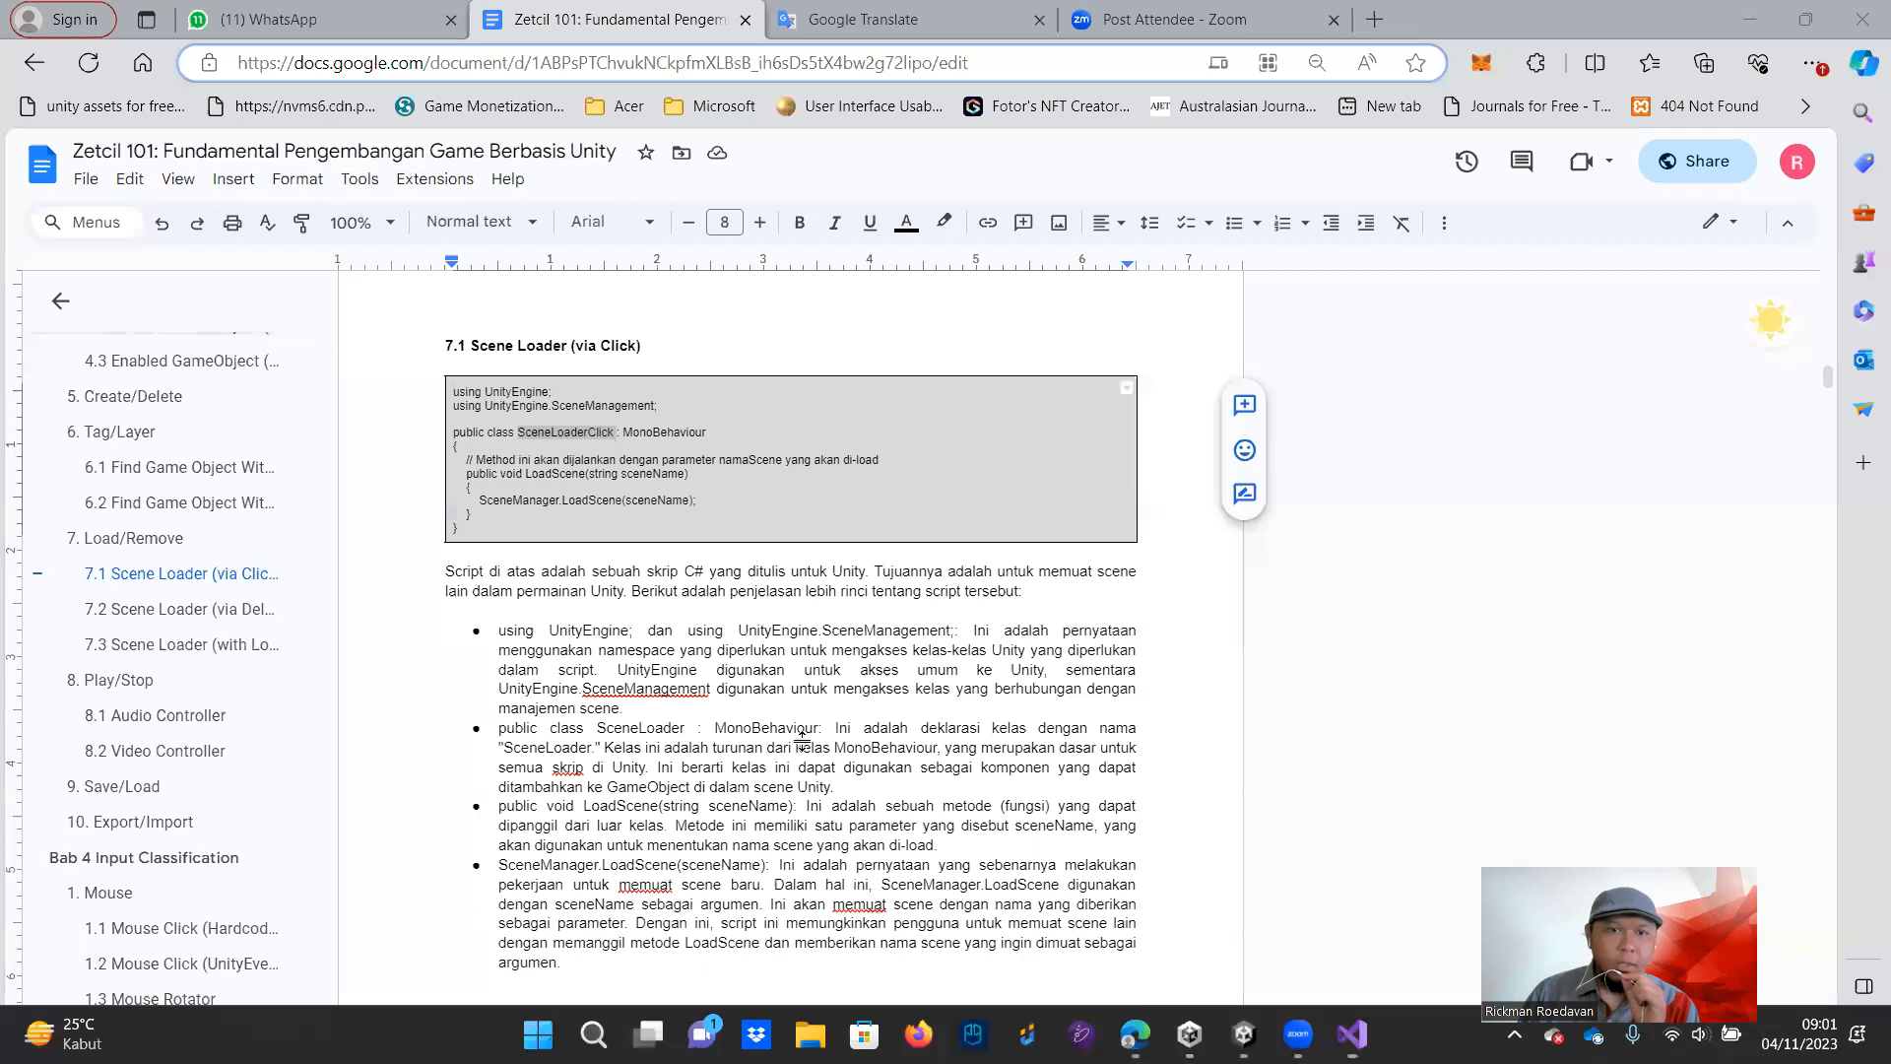
{"action": "left_click_drag", "start_coordinate": [459, 523], "coordinate": [499, 406]}
{"action": "right_click", "coordinate": [500, 406]}
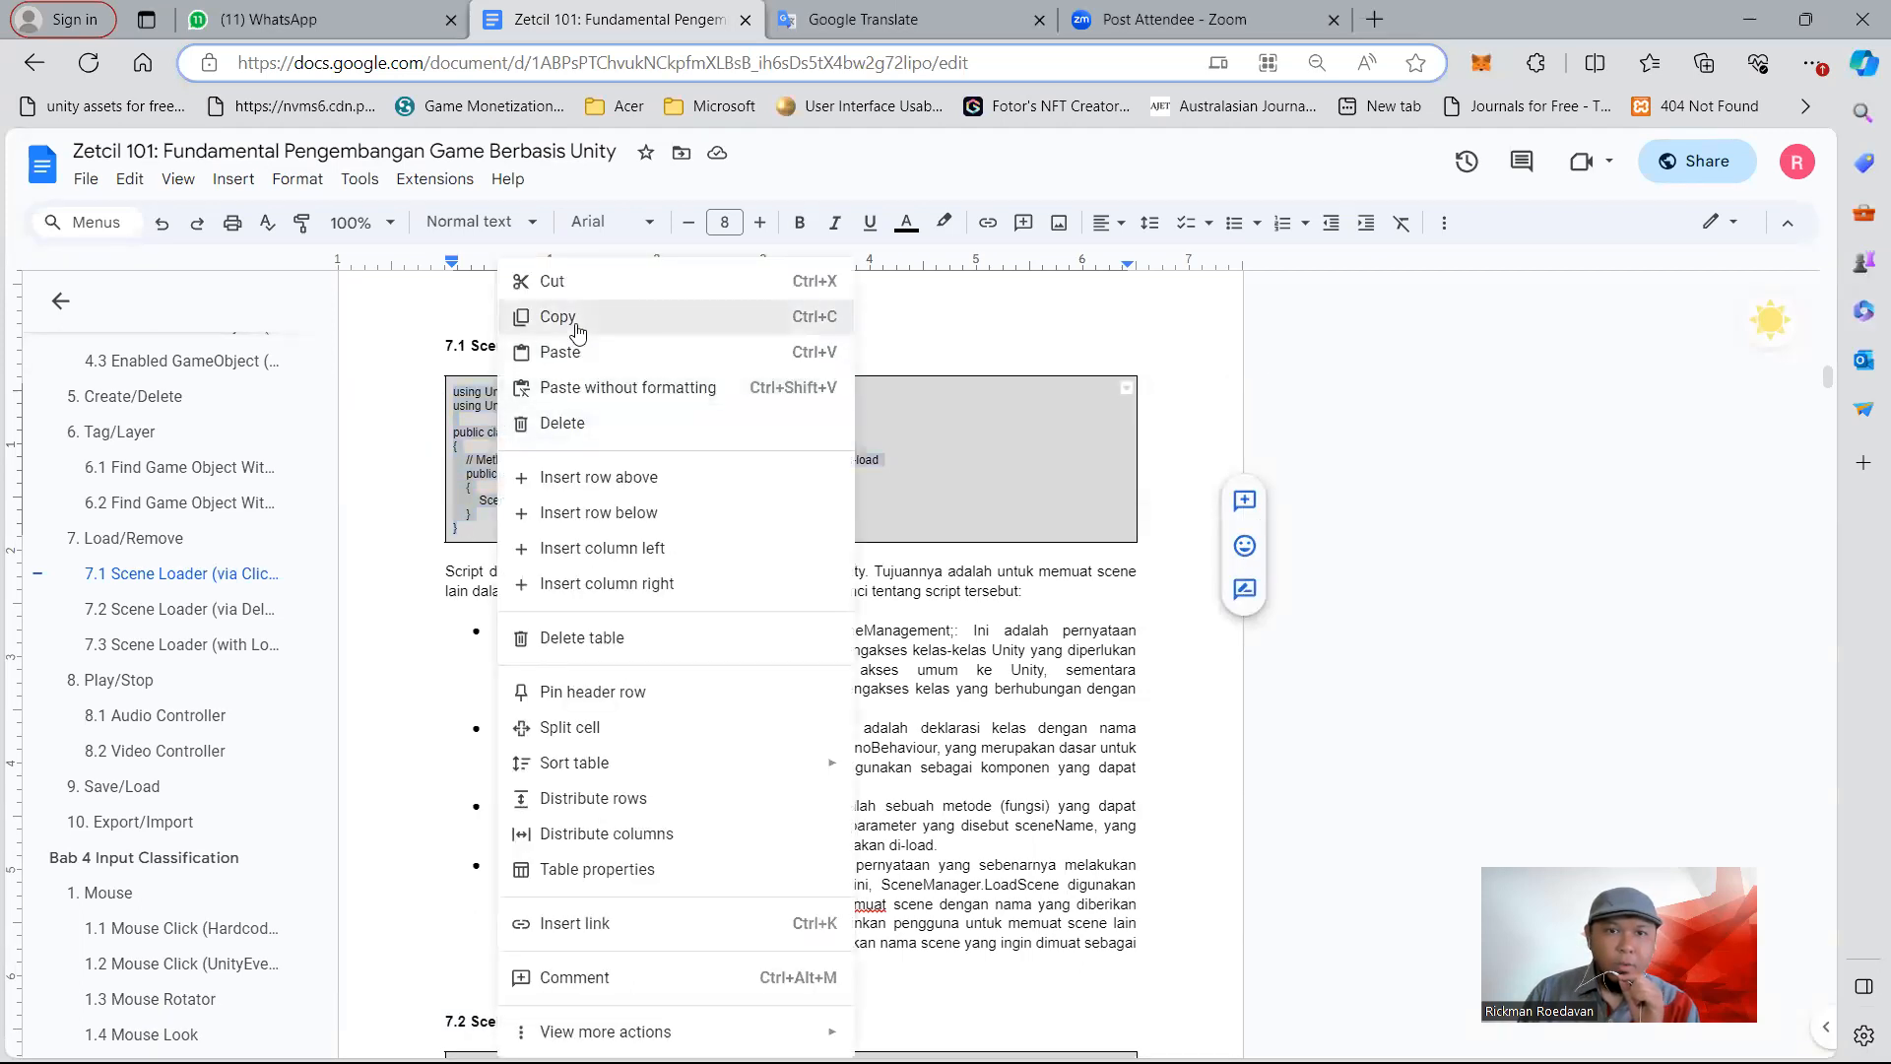
{"action": "left_click", "coordinate": [633, 315]}
Return to the SceneLoaderClick script through Unity, replace all of its default code with the copied code and save the file
{"action": "mouse_move", "coordinate": [1243, 1034]}
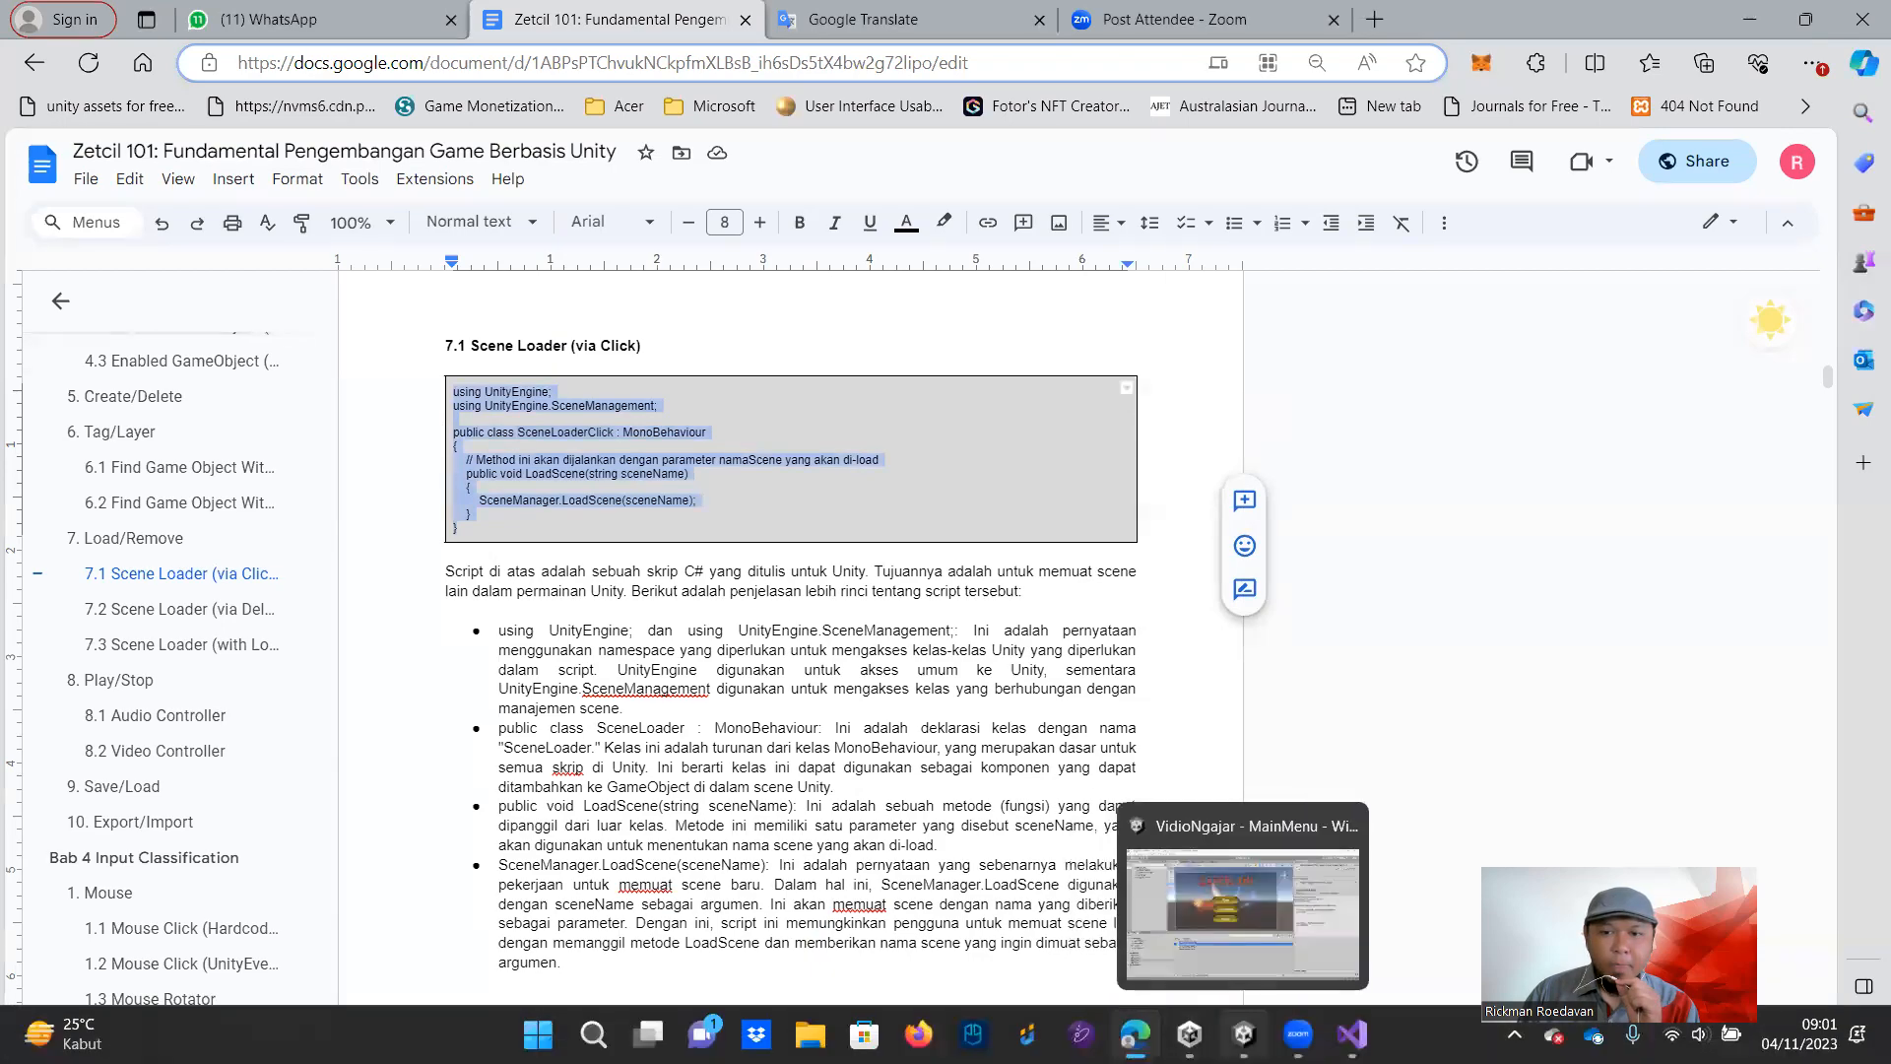
{"action": "left_click", "coordinate": [1251, 903]}
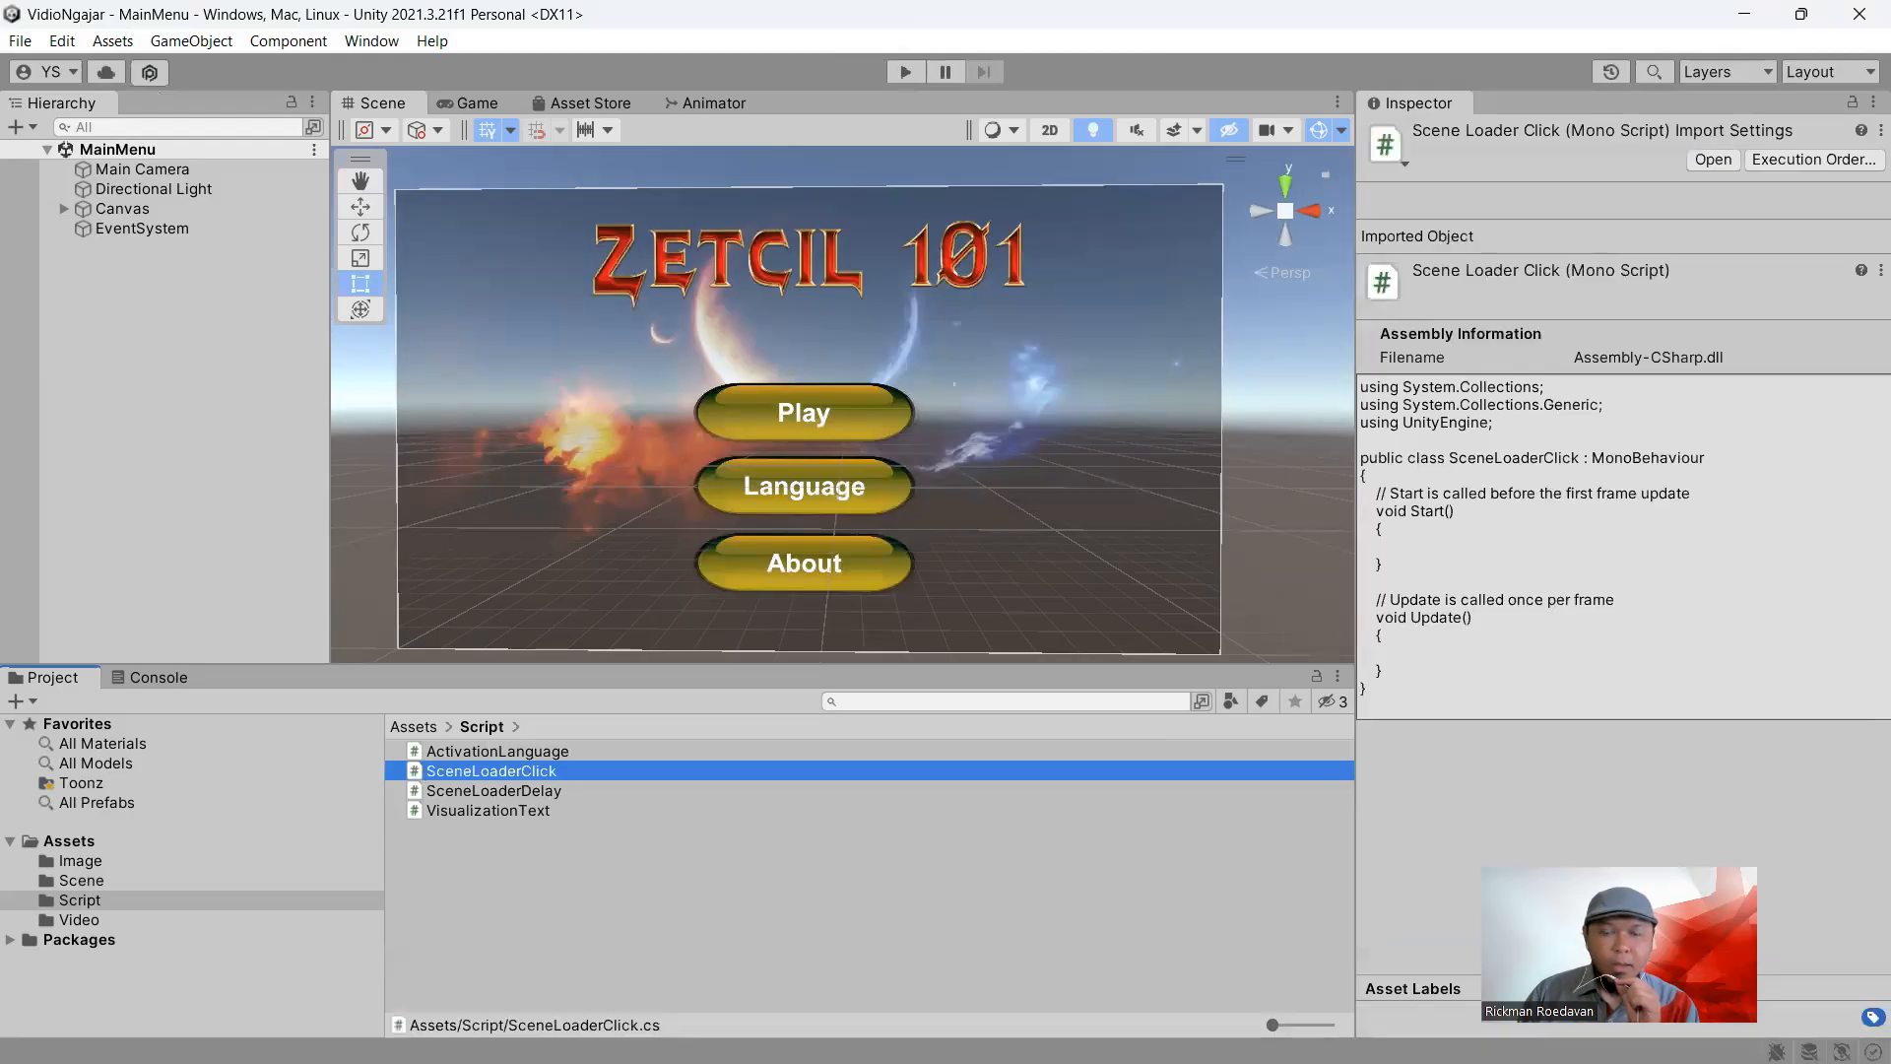
{"action": "double_click", "coordinate": [503, 772]}
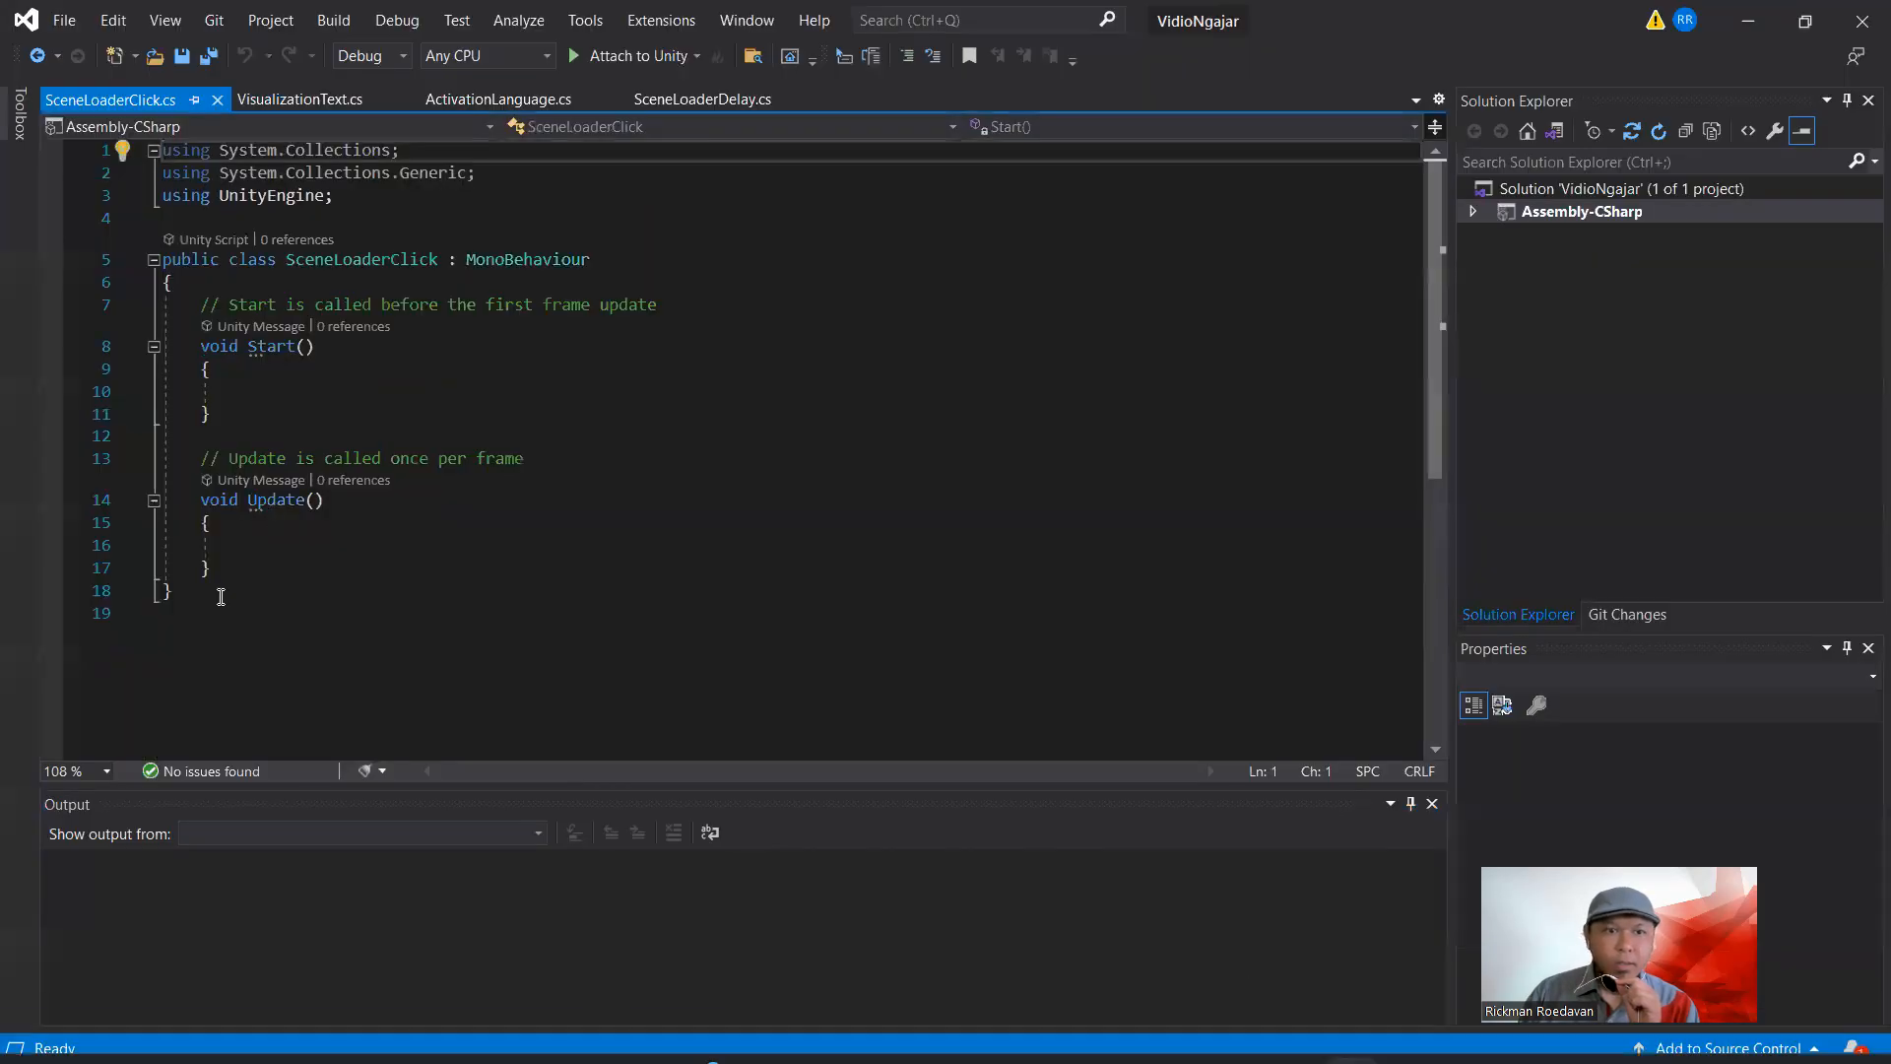
{"action": "key", "text": "ctrl+a"}
{"action": "right_click", "coordinate": [276, 182]}
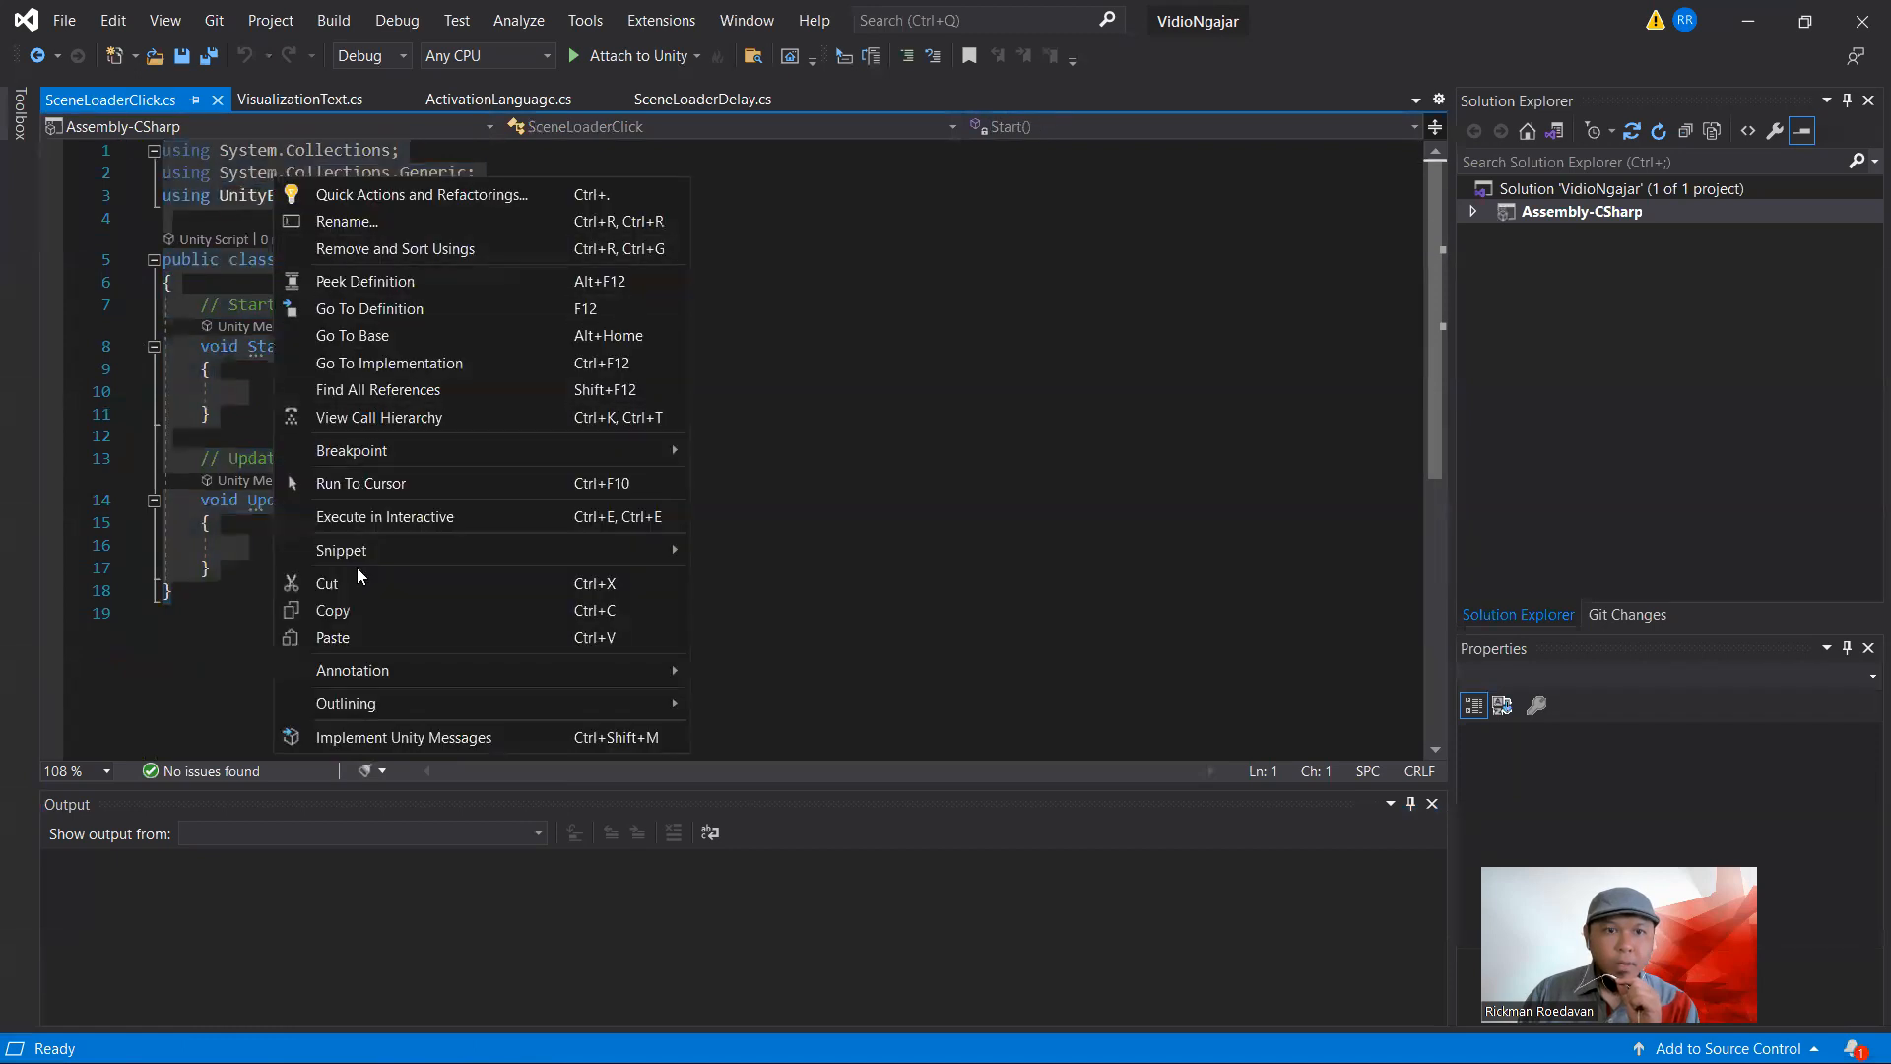
{"action": "left_click", "coordinate": [363, 638]}
{"action": "left_click", "coordinate": [64, 19]}
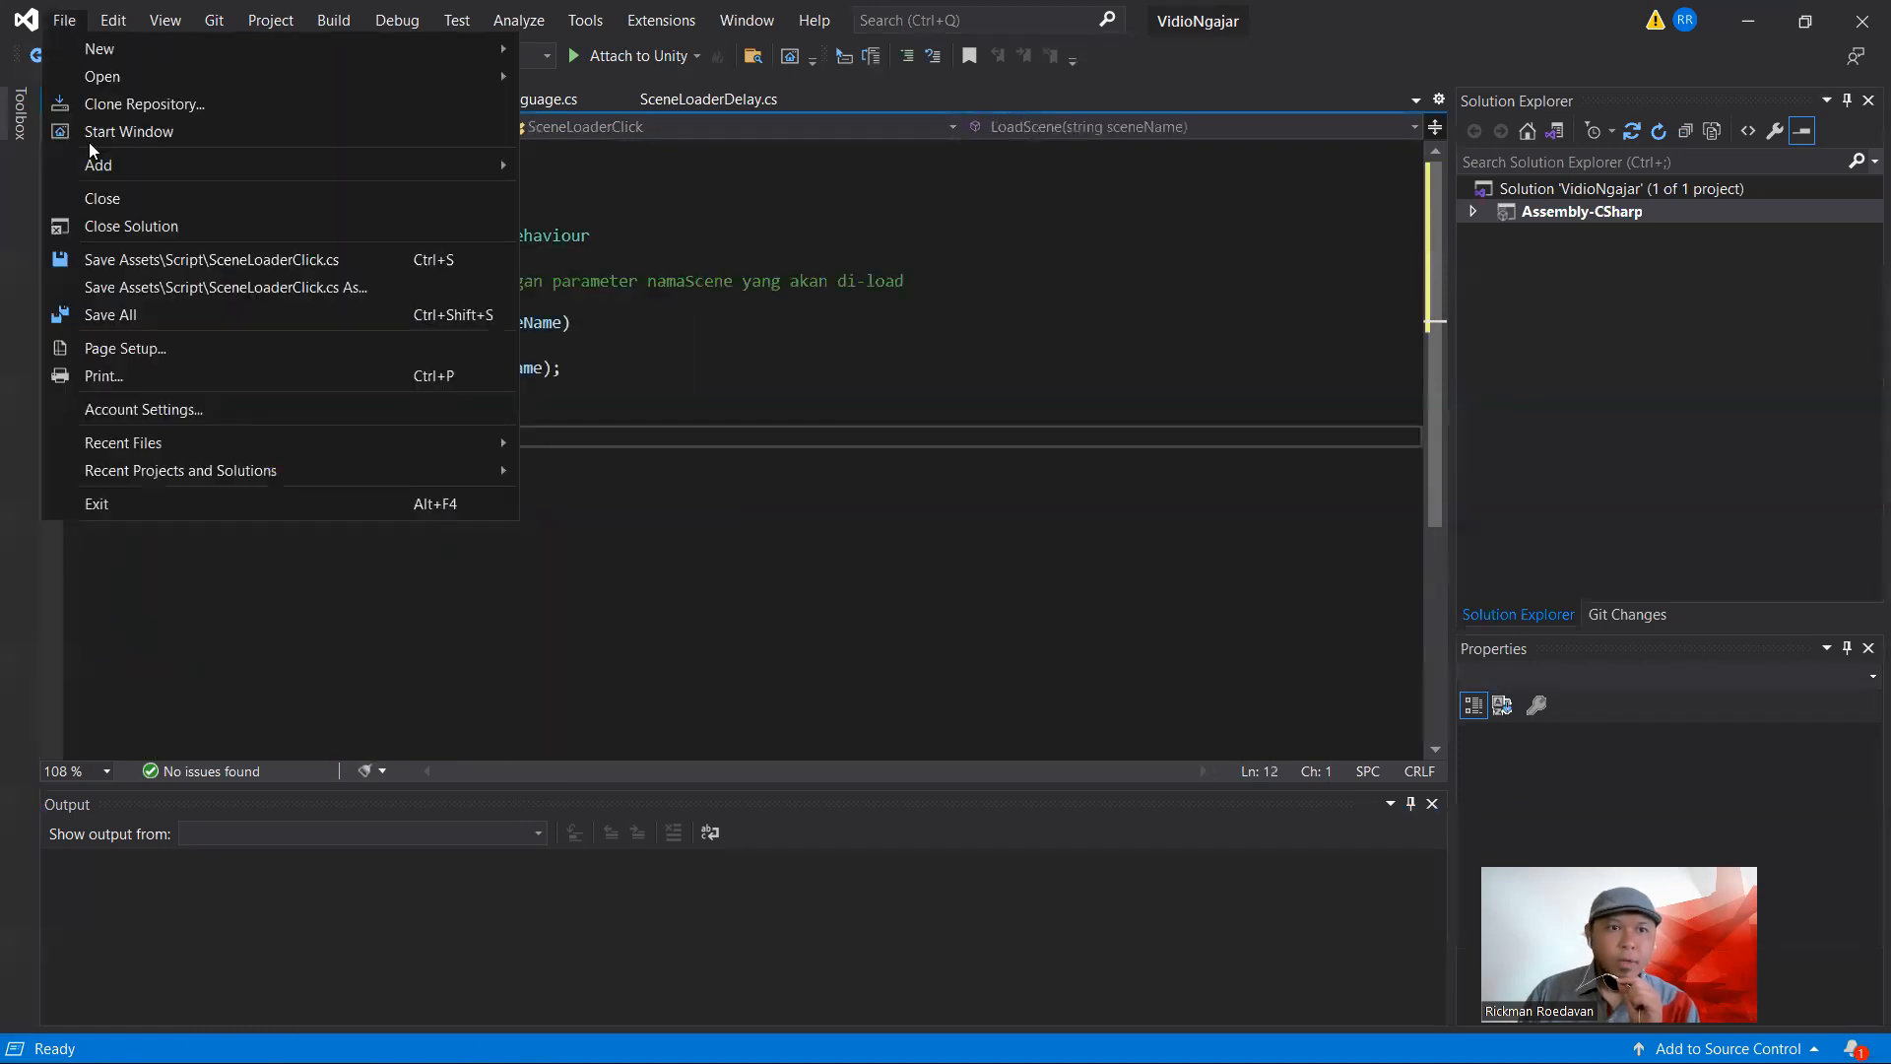
{"action": "left_click", "coordinate": [211, 259]}
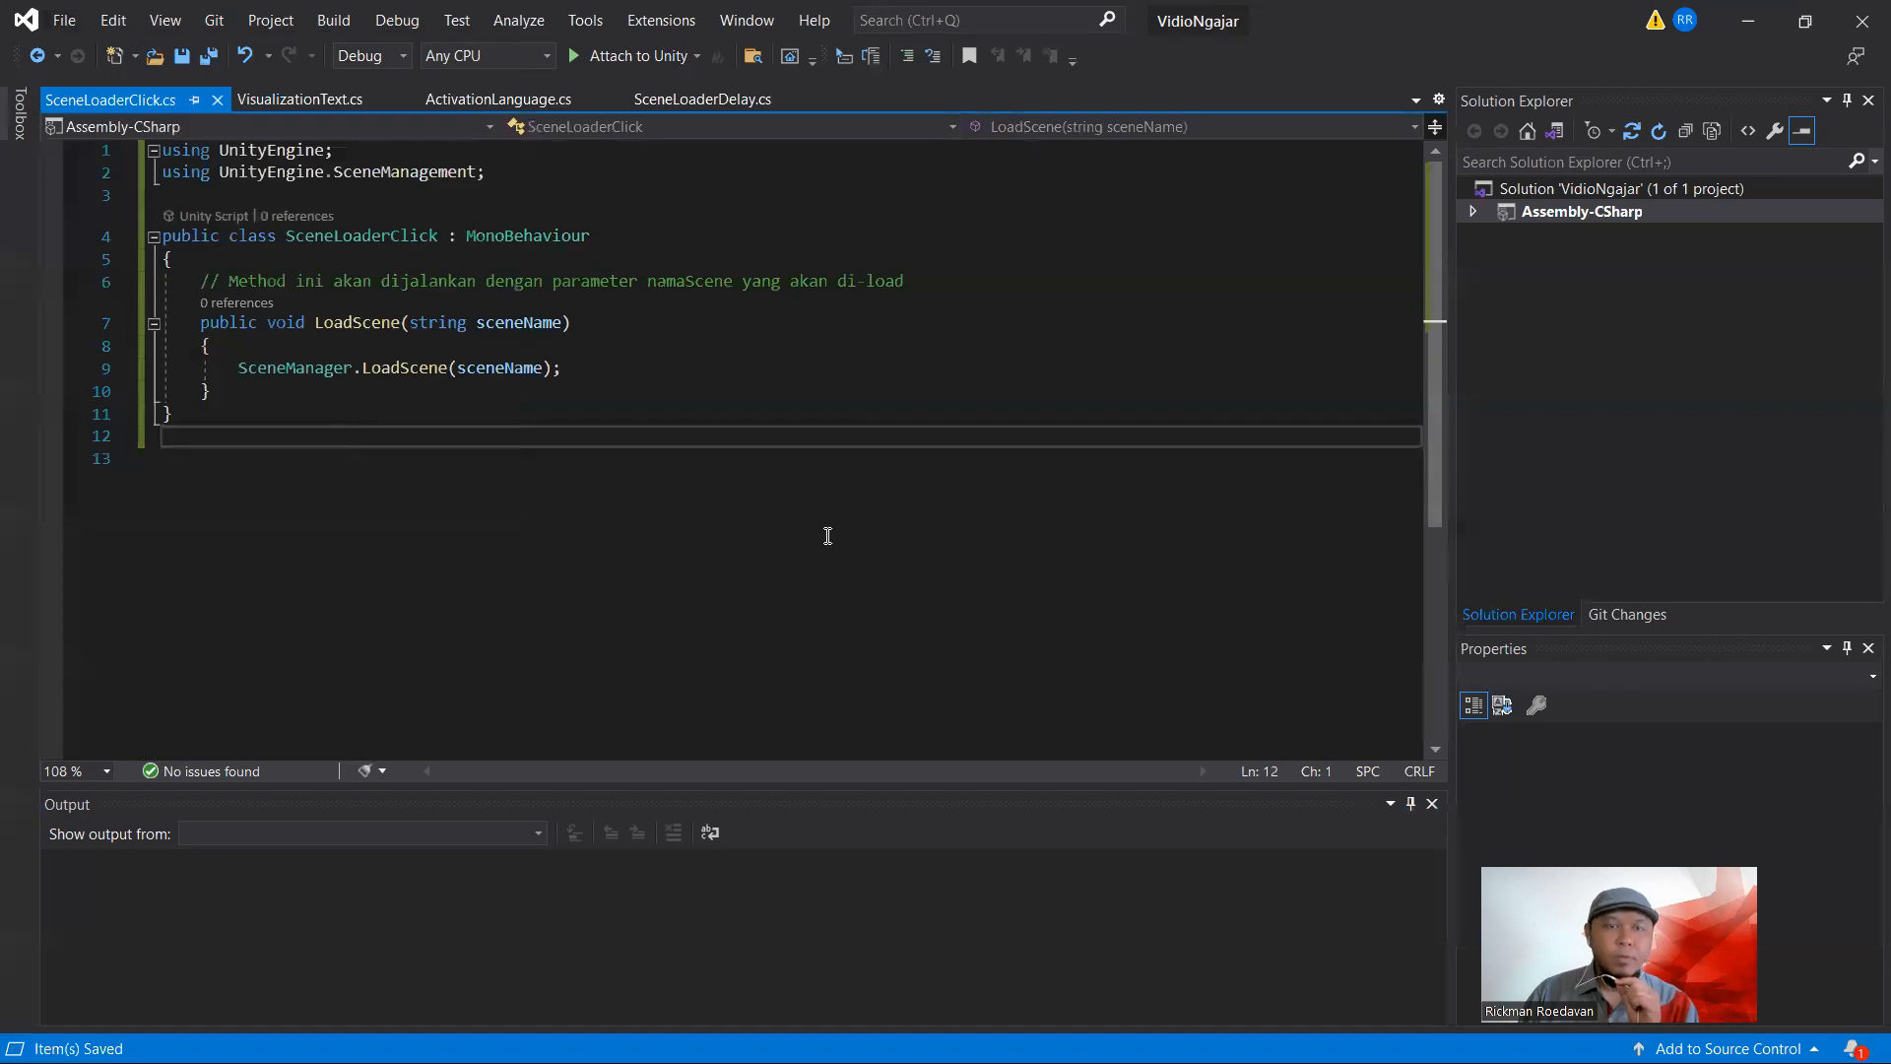
Switch back to Unity, create an empty game object named Loader and attach the SceneLoaderClick script to it
{"action": "left_click", "coordinate": [1244, 1035]}
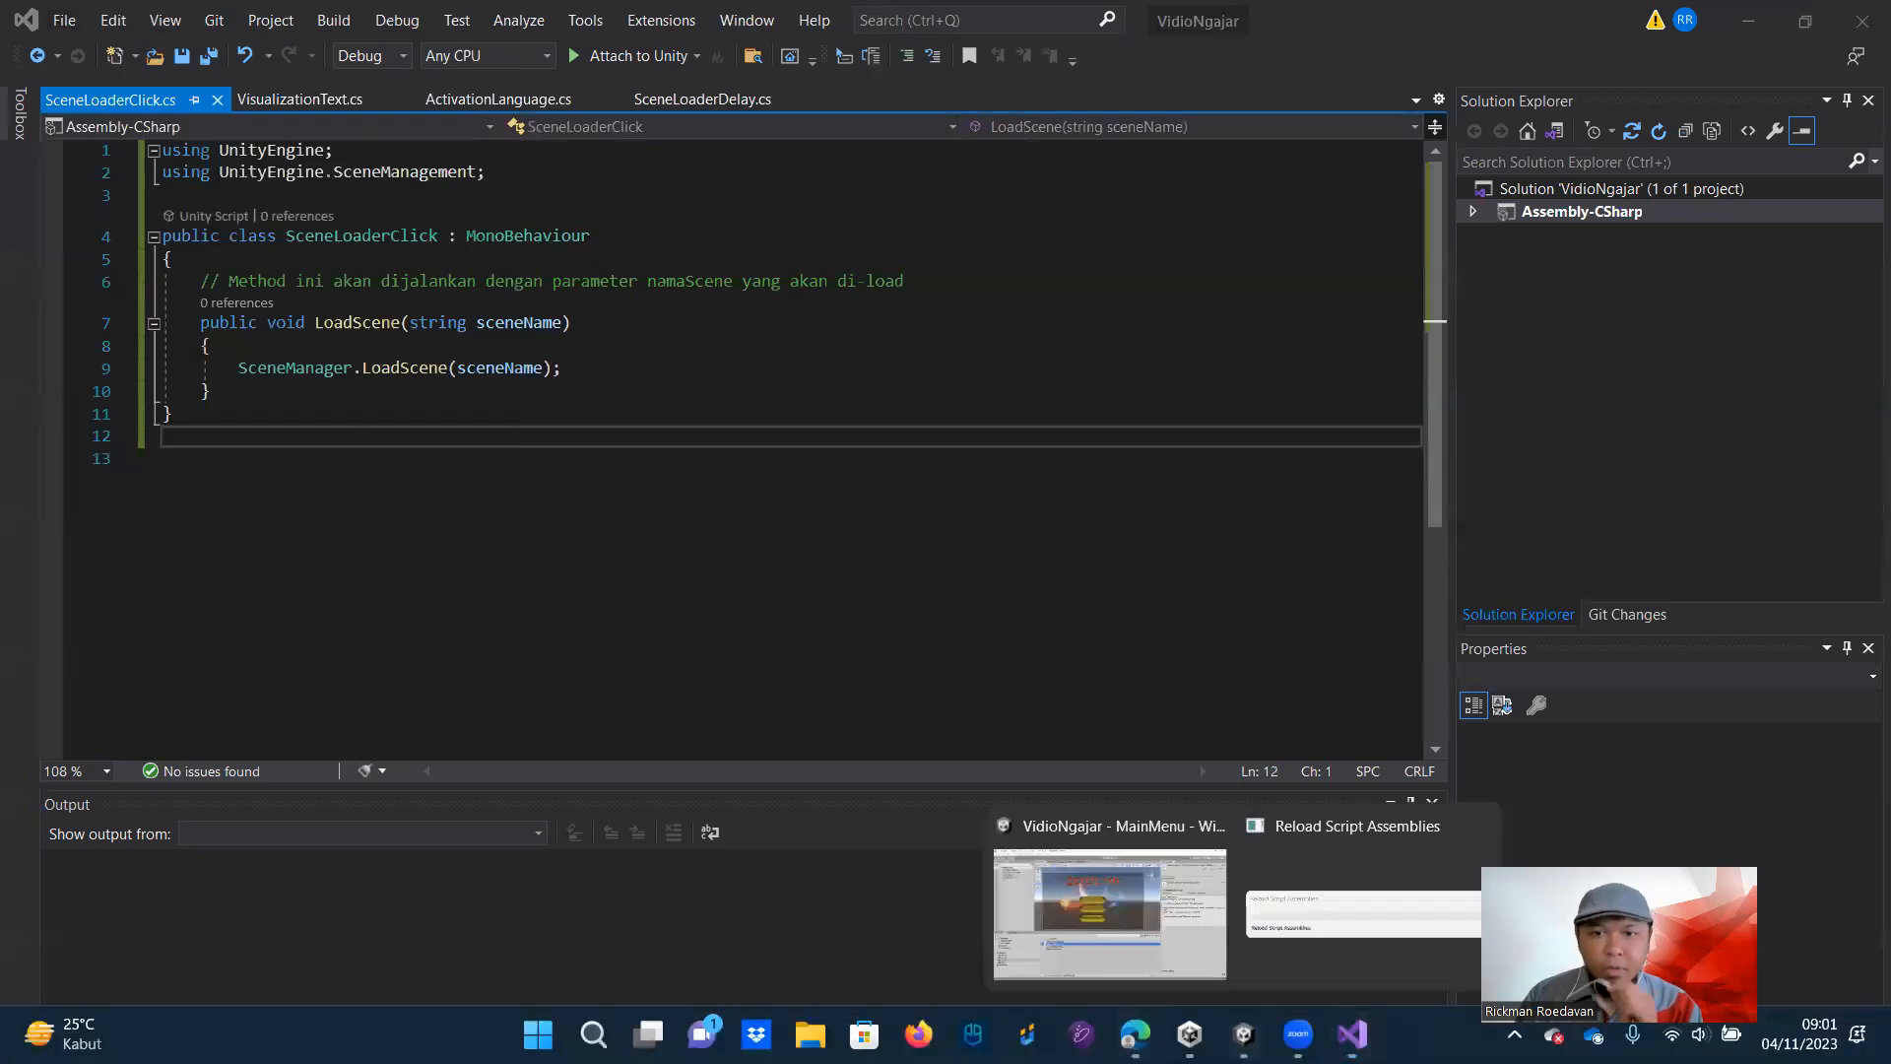
{"action": "left_click", "coordinate": [1193, 949]}
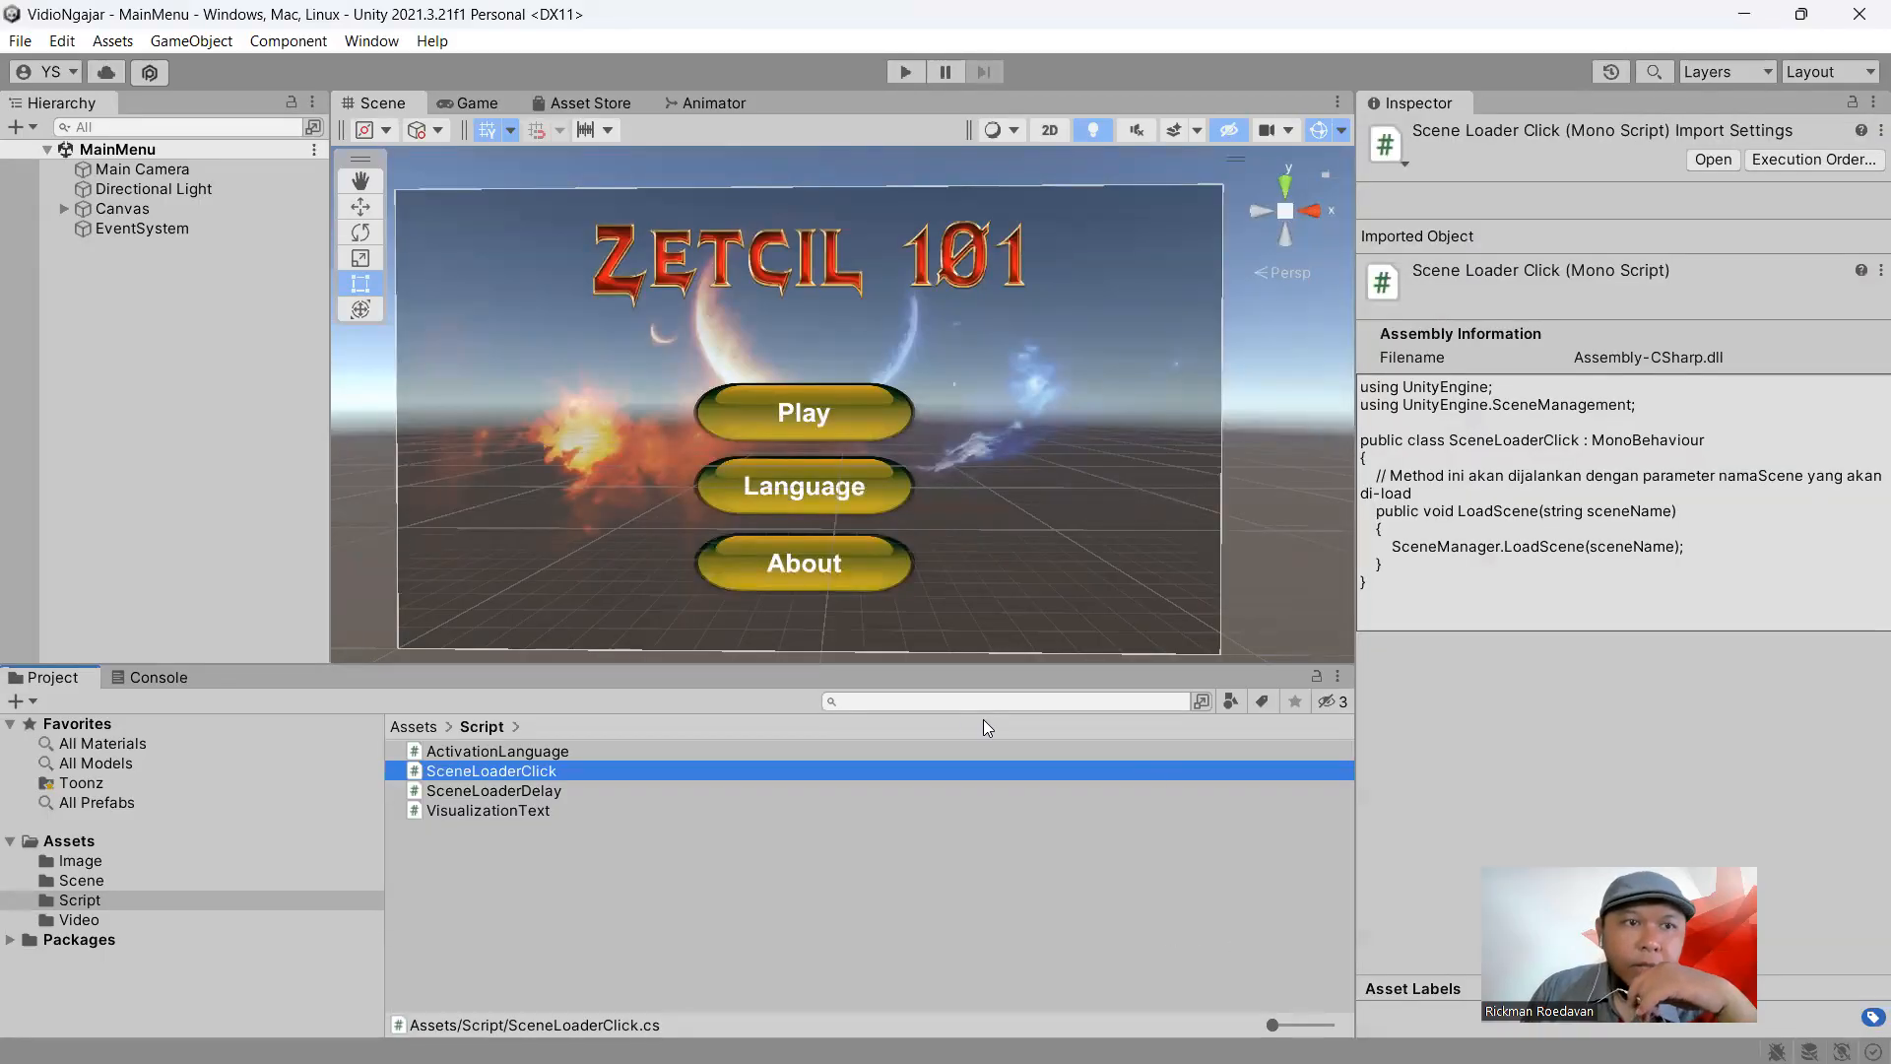
{"action": "left_click", "coordinate": [755, 425]}
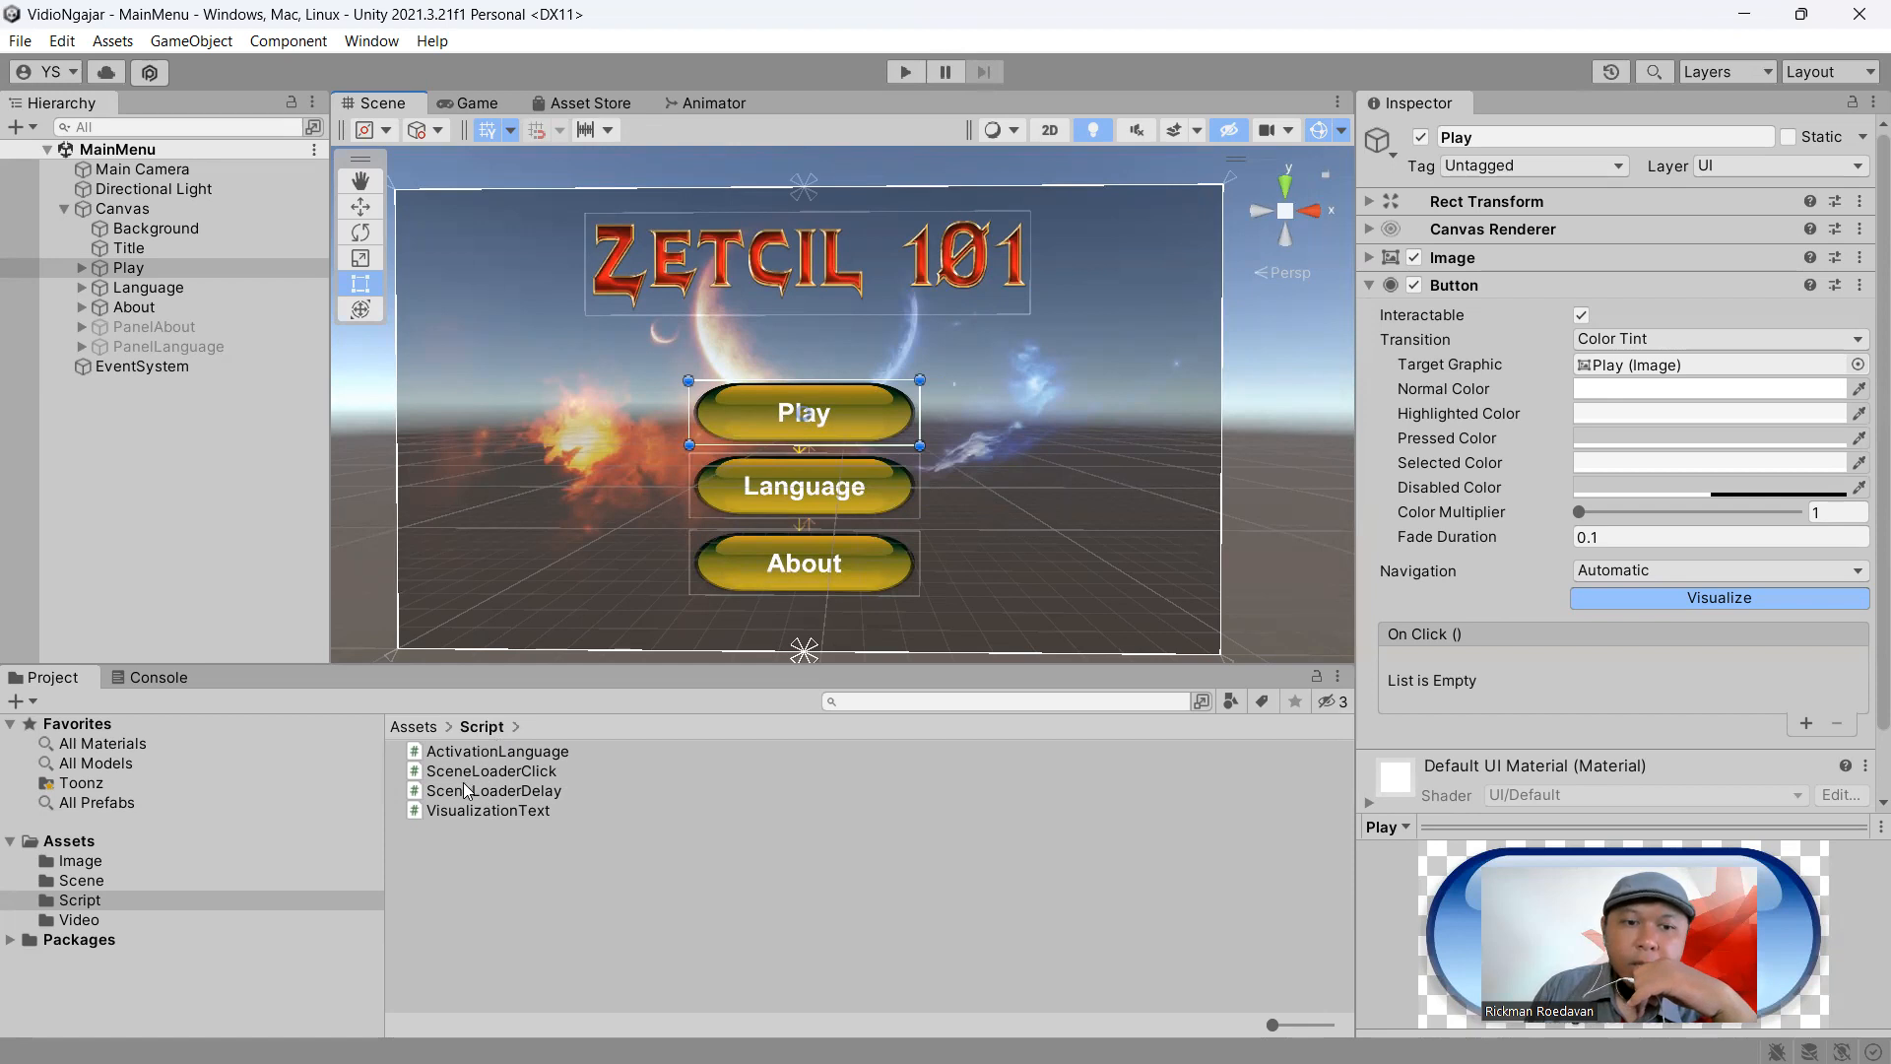
{"action": "left_click", "coordinate": [181, 43]}
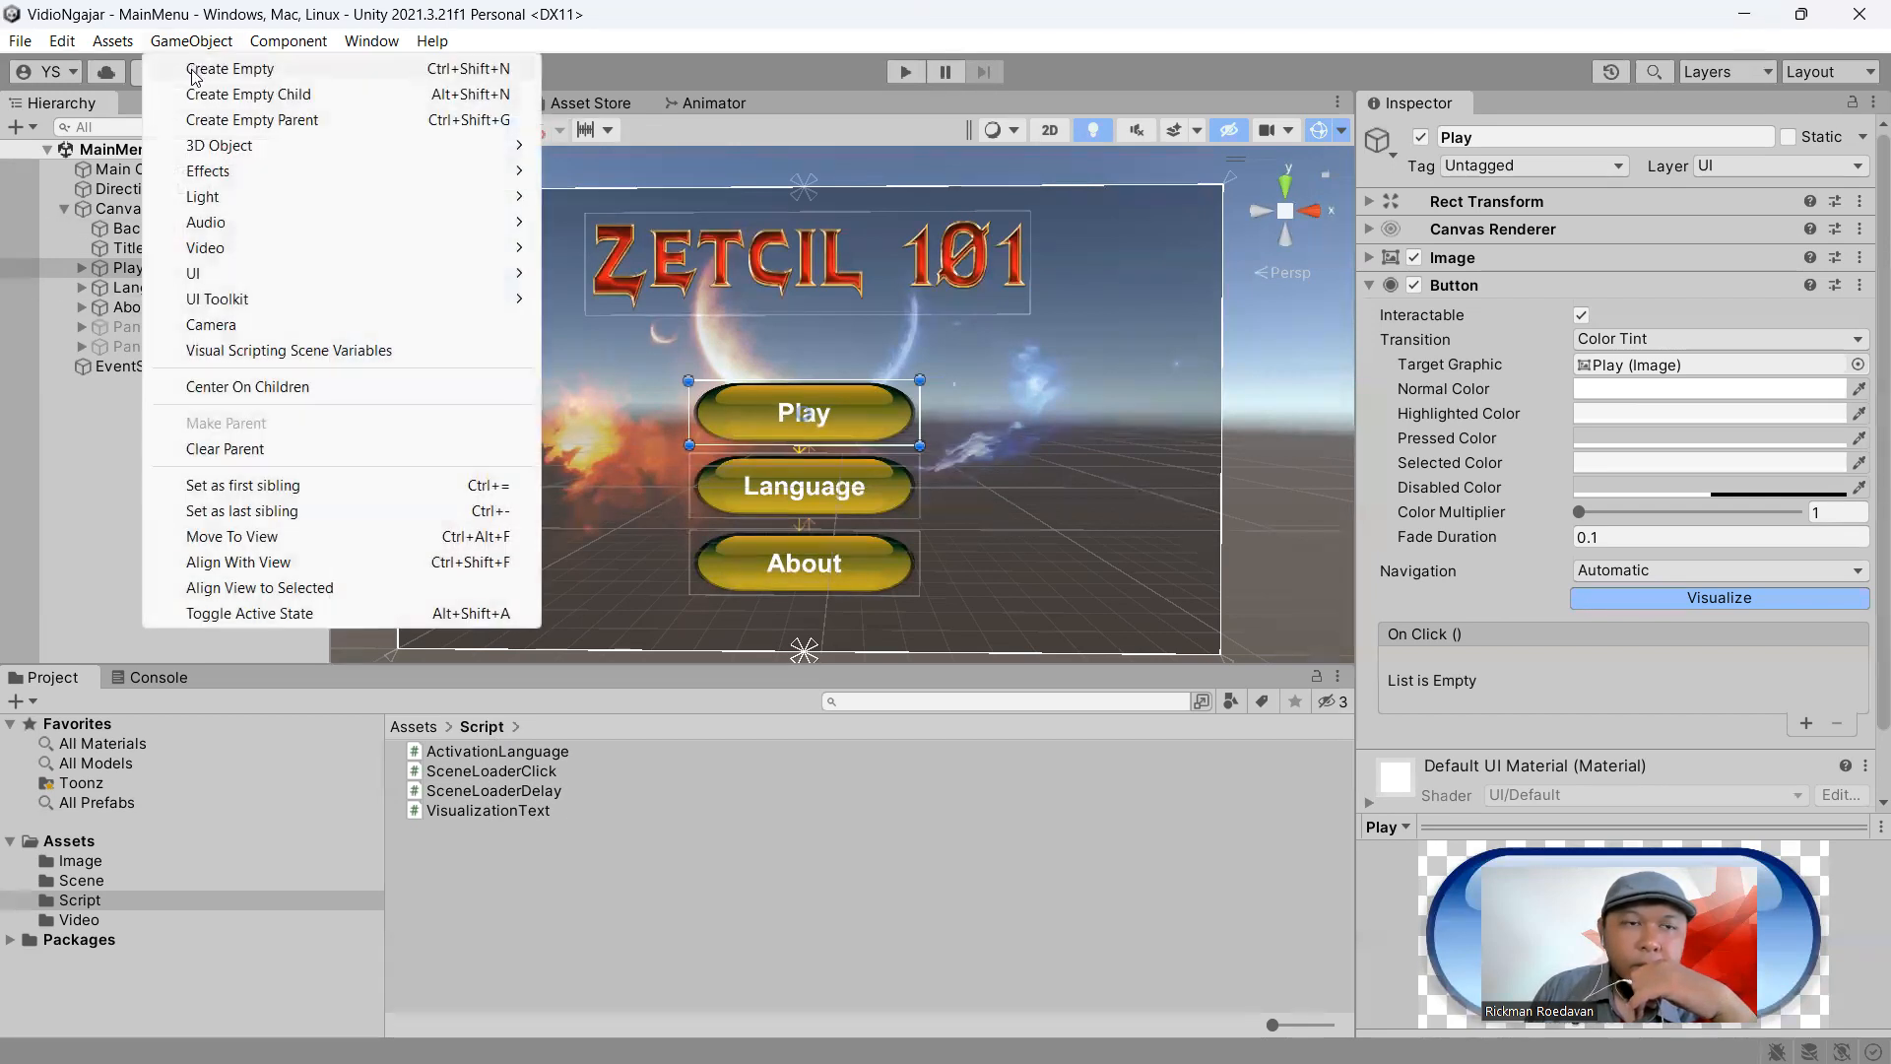
{"action": "left_click", "coordinate": [192, 71]}
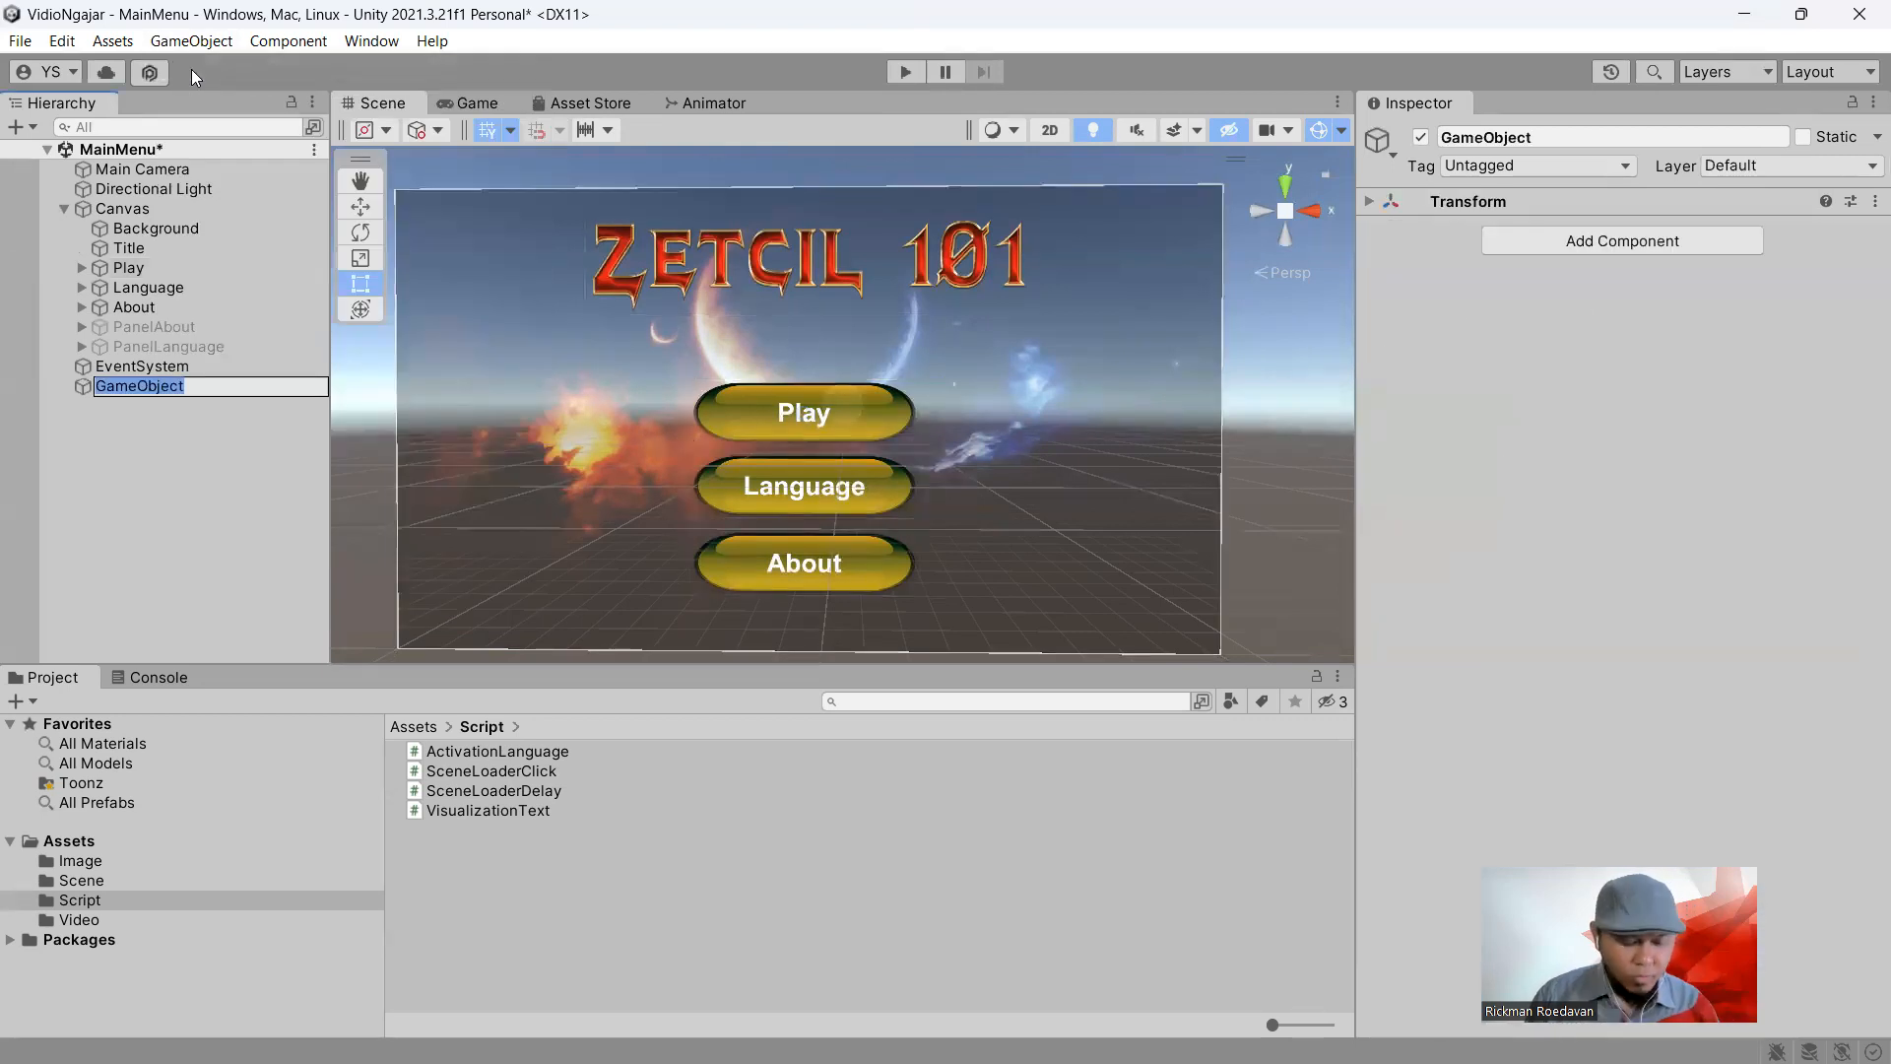
{"action": "type", "text": "Loader"}
{"action": "key", "text": "Return"}
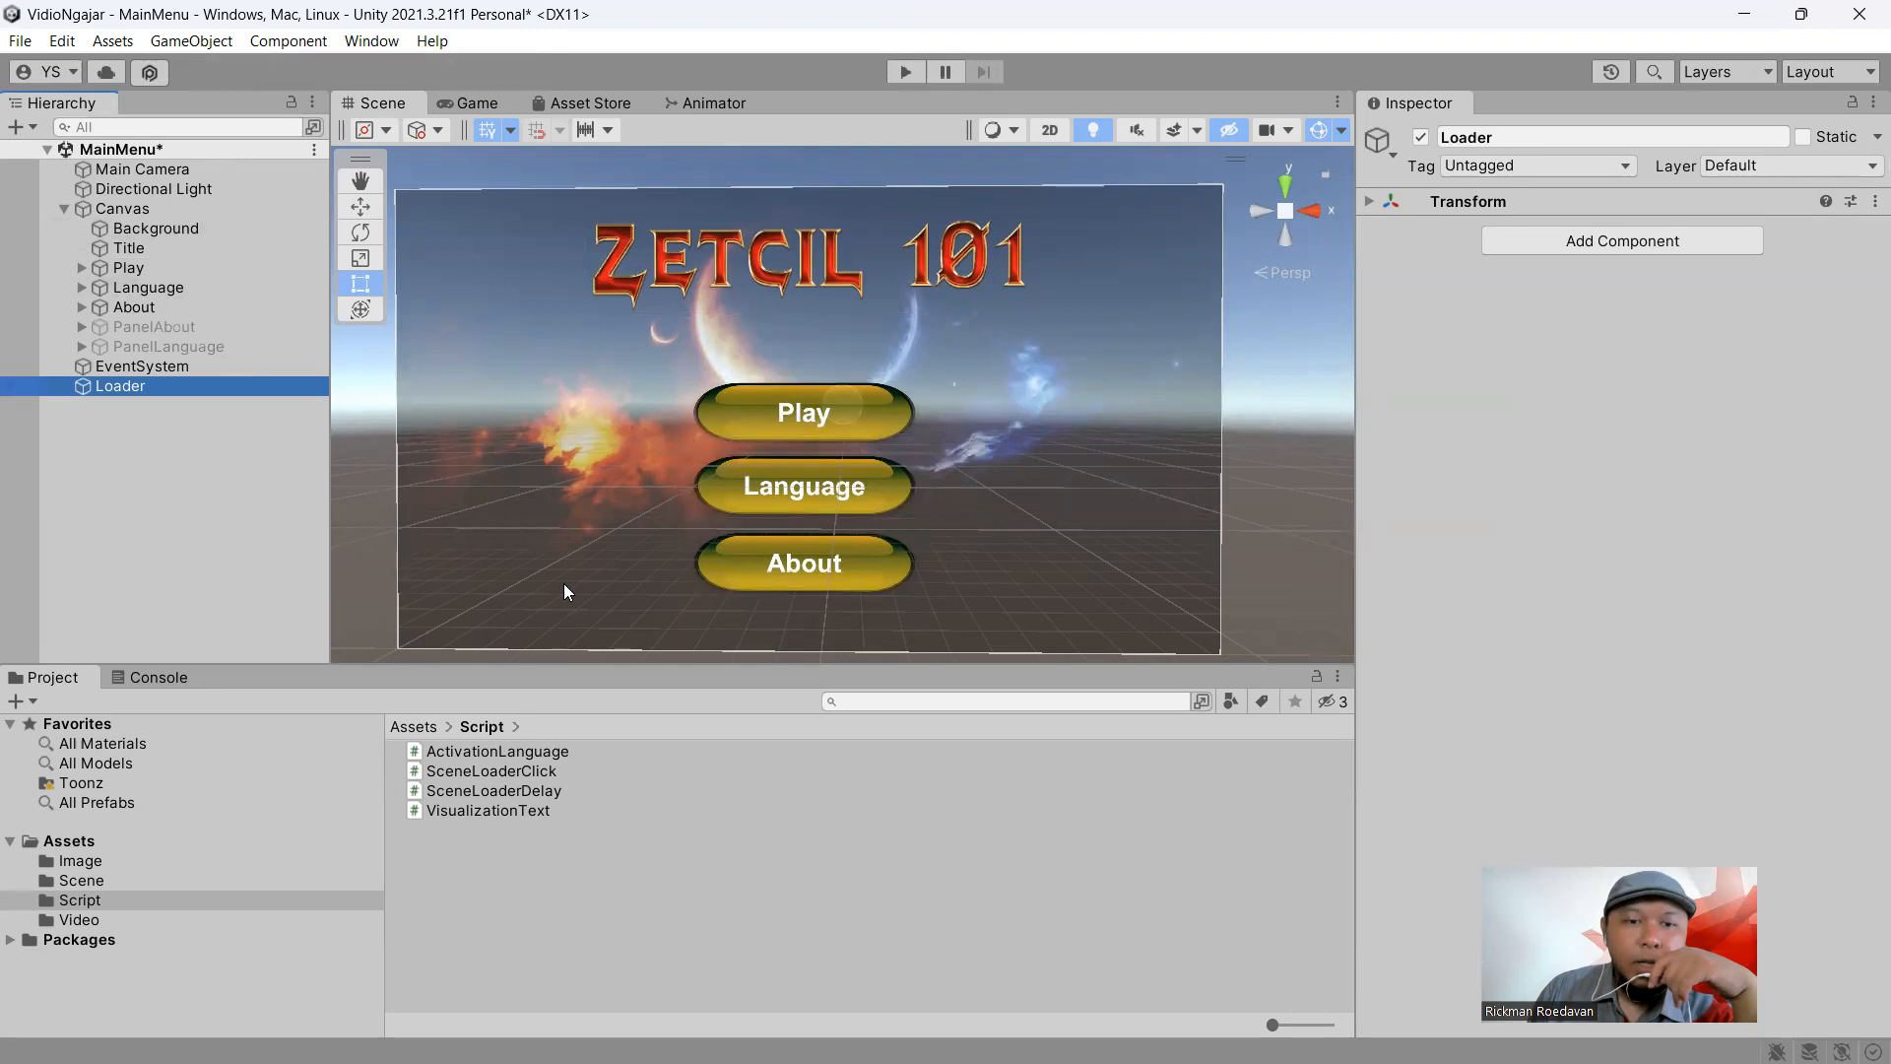
{"action": "left_click_drag", "start_coordinate": [524, 770], "coordinate": [1515, 508]}
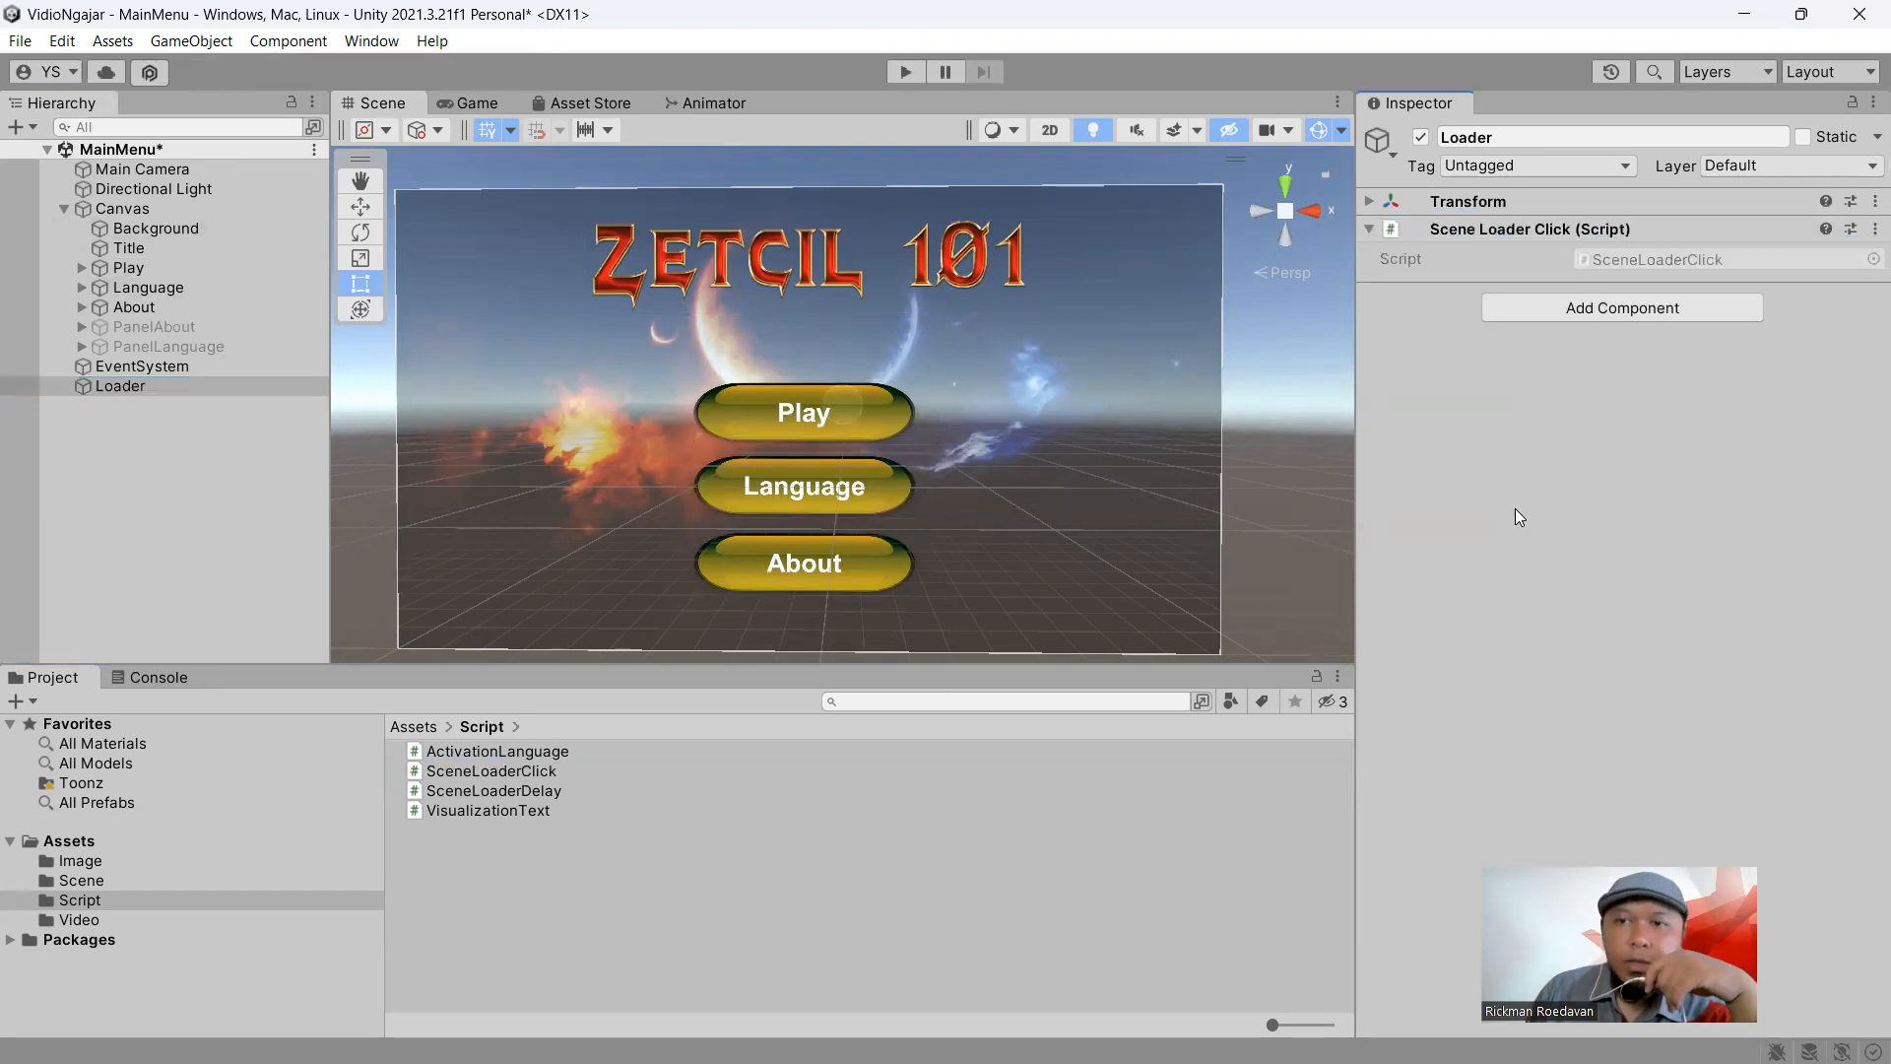
Add an On Click event to the Play button that targets the Loader object and calls SceneLoaderClick.LoadScene
{"action": "left_click", "coordinate": [153, 267]}
{"action": "scroll", "coordinate": [1485, 533], "scroll_direction": "down", "scroll_amount": 2}
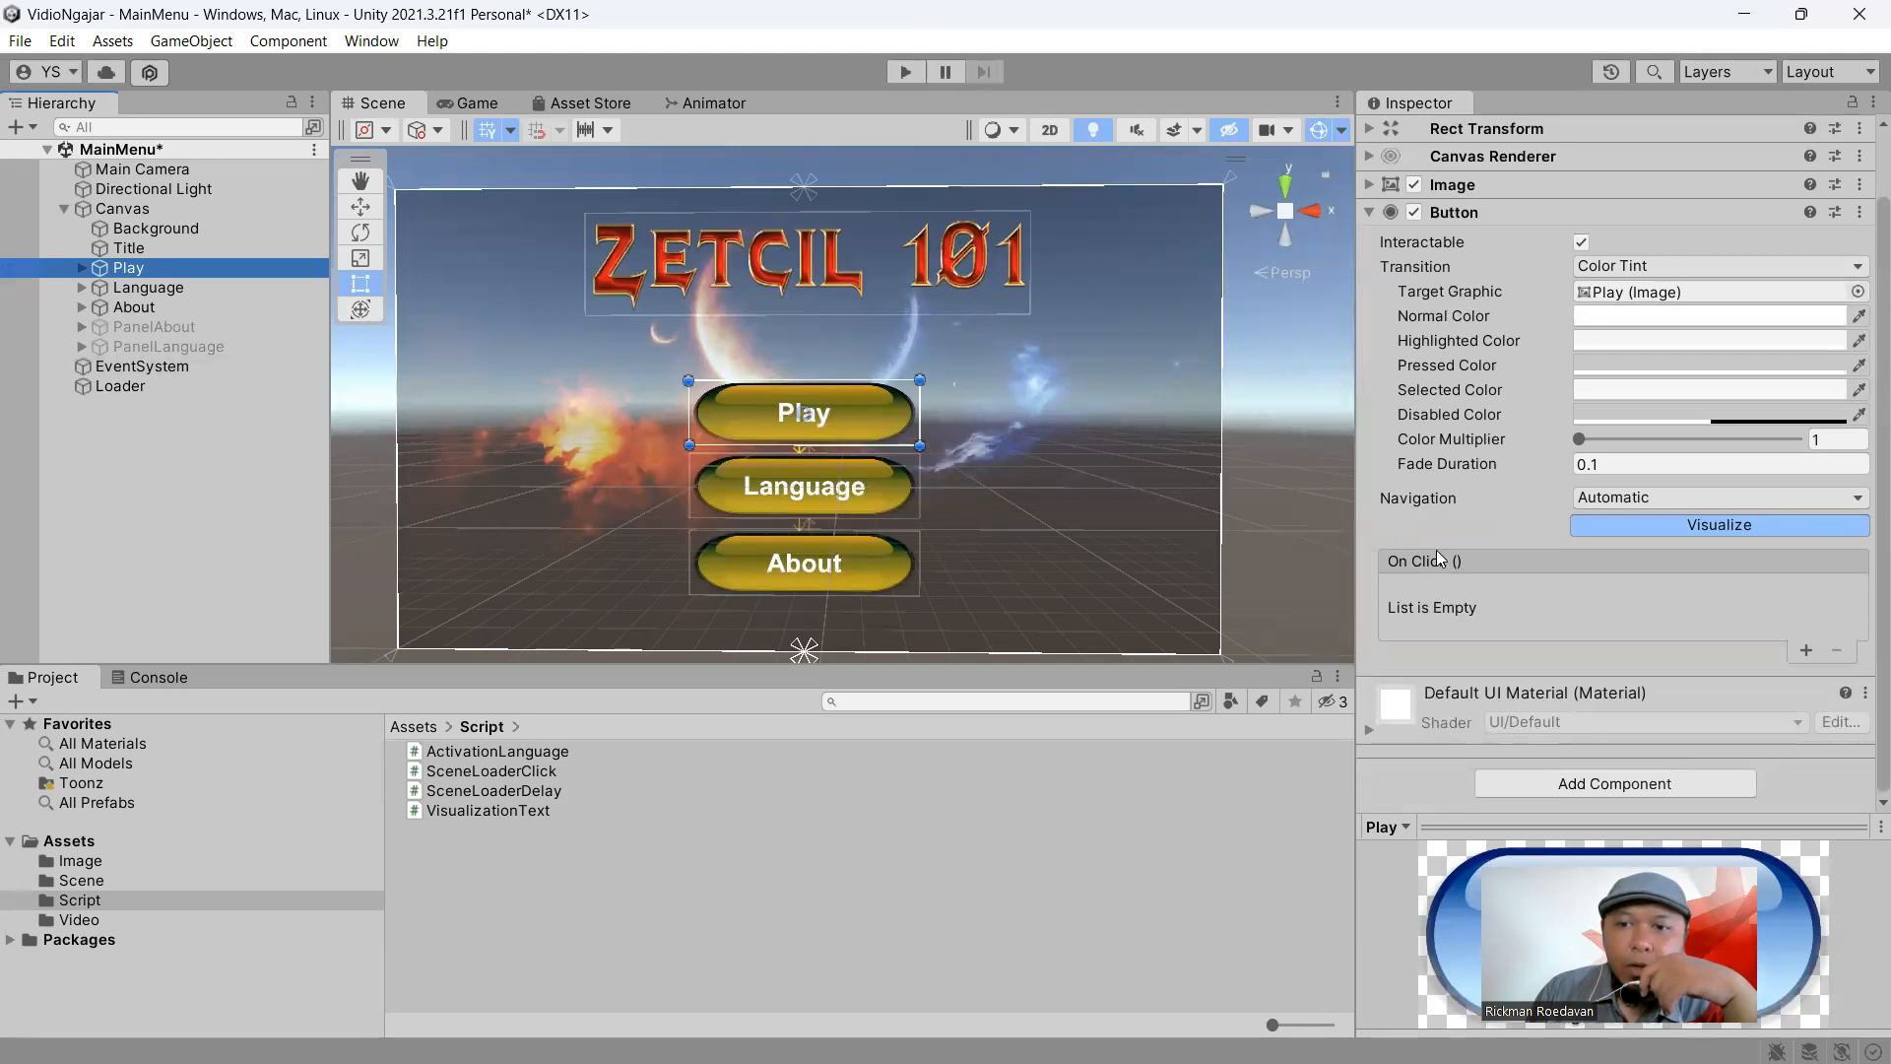
{"action": "left_click", "coordinate": [1802, 651]}
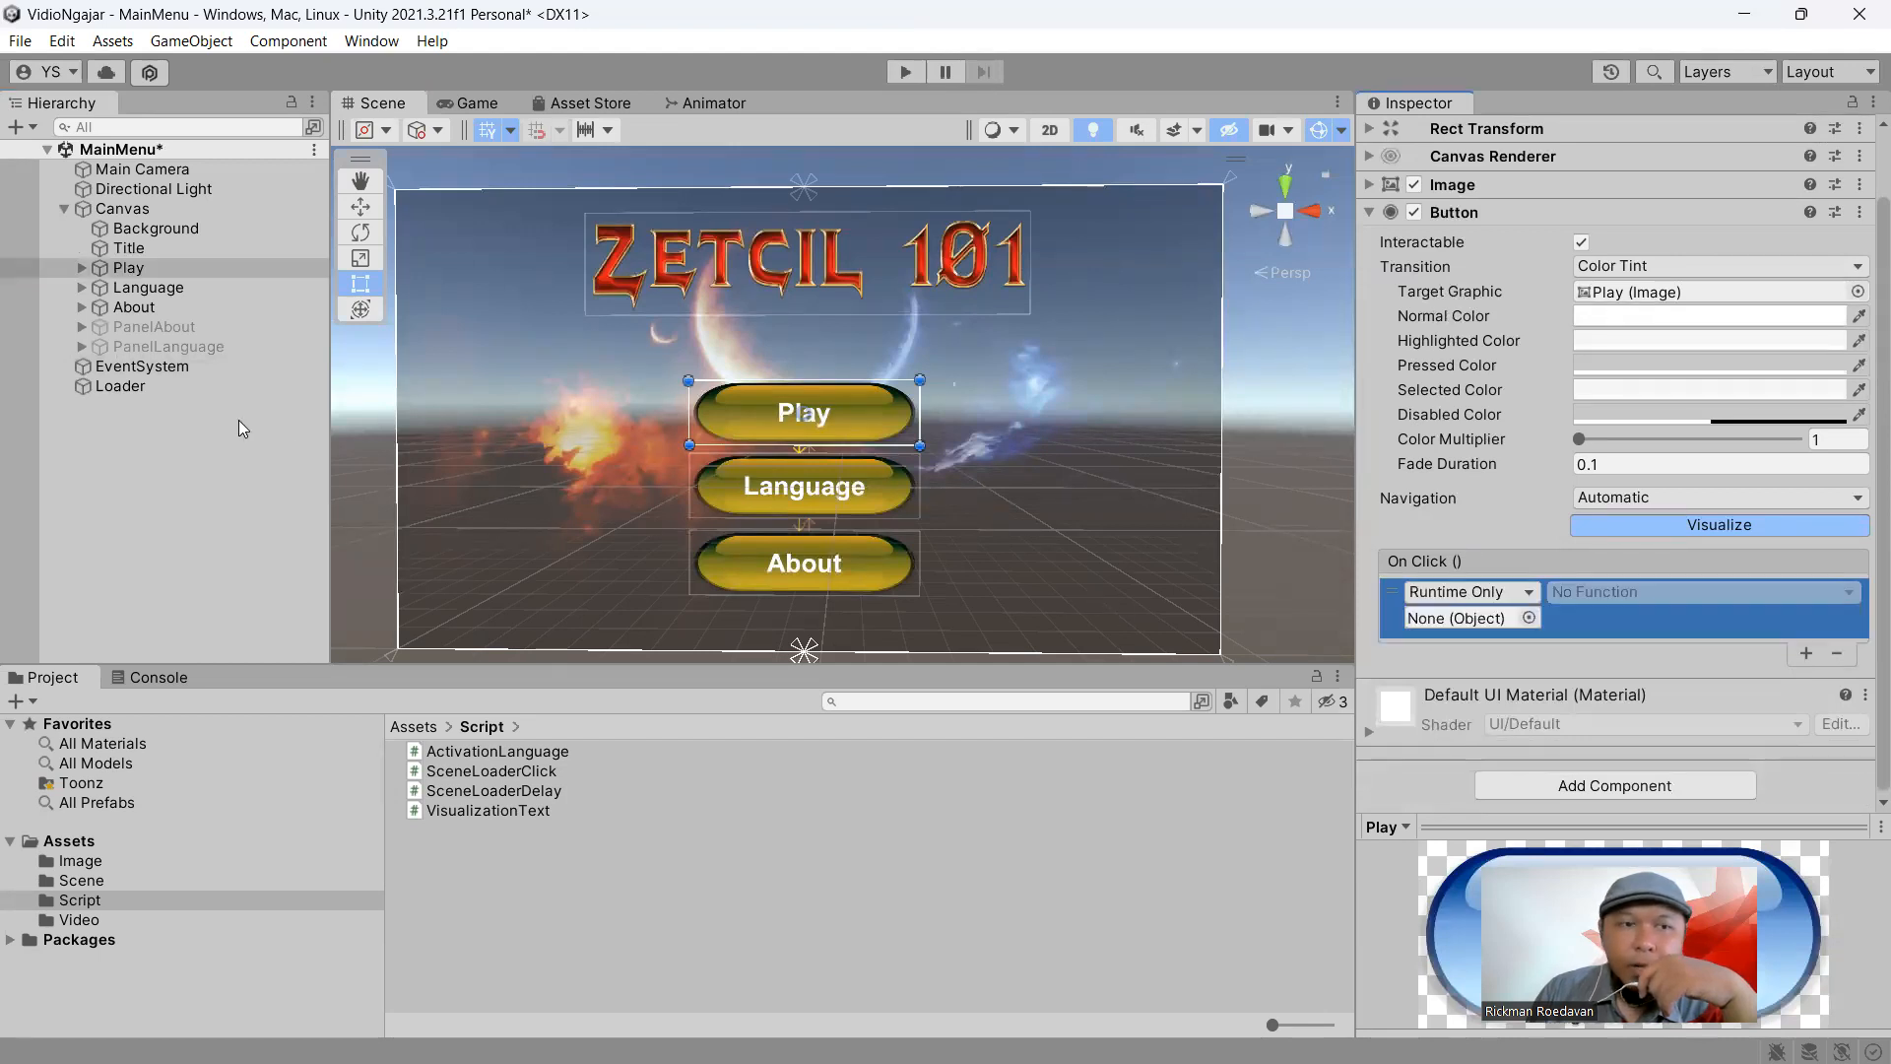
{"action": "left_click_drag", "start_coordinate": [132, 384], "coordinate": [1502, 630]}
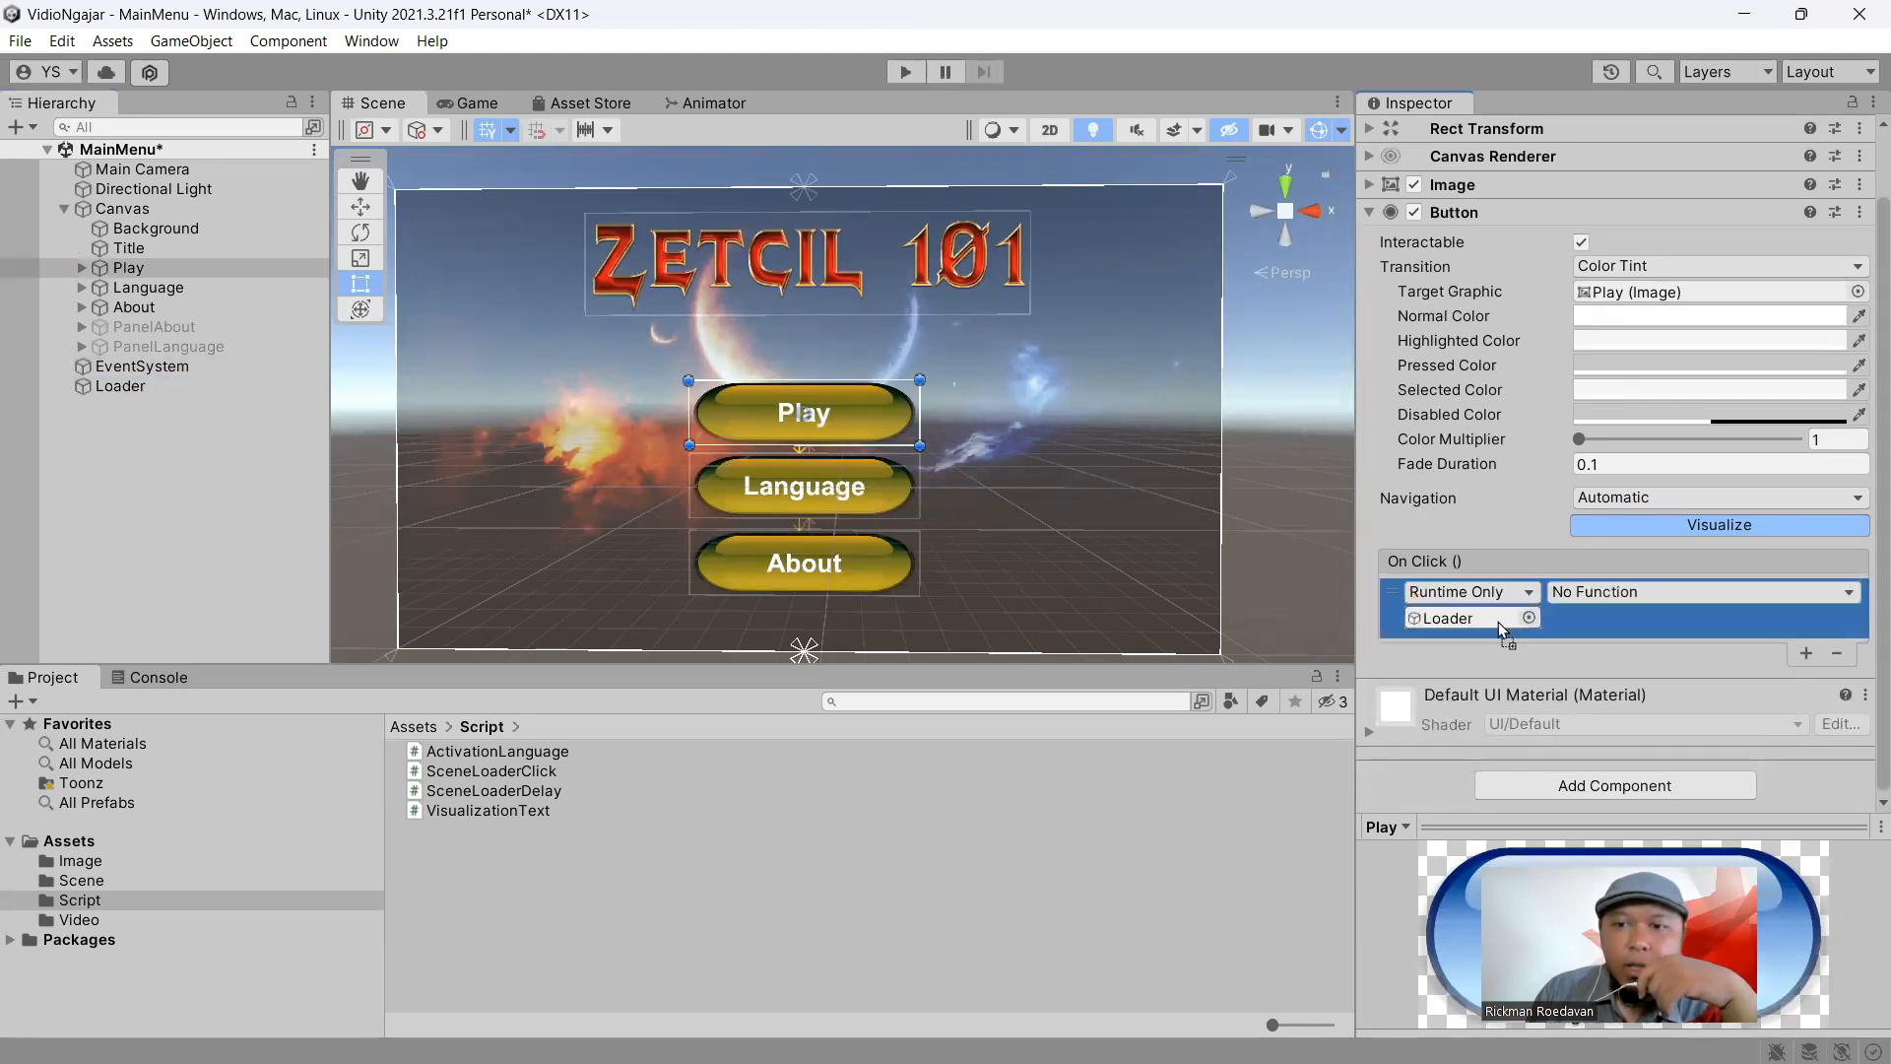
{"action": "left_click", "coordinate": [1637, 593]}
{"action": "mouse_move", "coordinate": [1637, 709]}
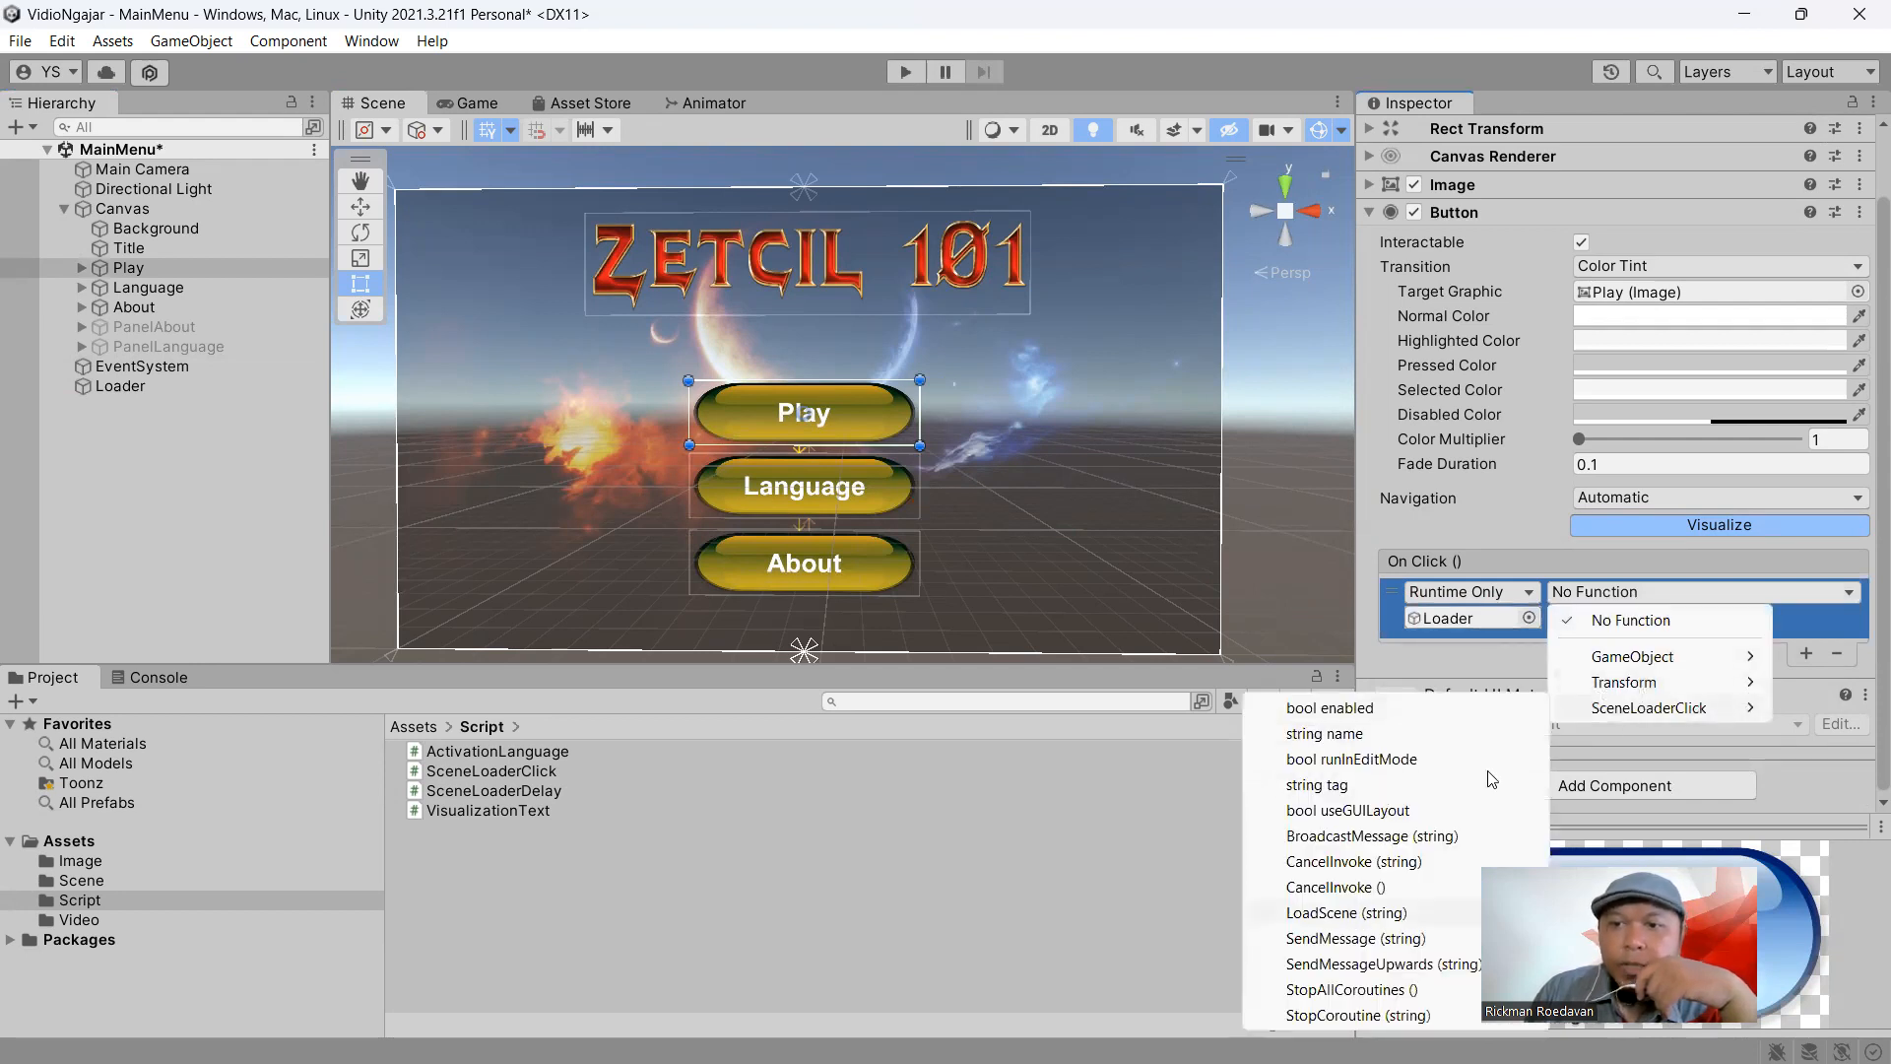
{"action": "left_click", "coordinate": [1346, 914]}
Set the scene name passed by the Play button's click event to Cutscene and save the MainMenu scene
{"action": "left_click", "coordinate": [1582, 621]}
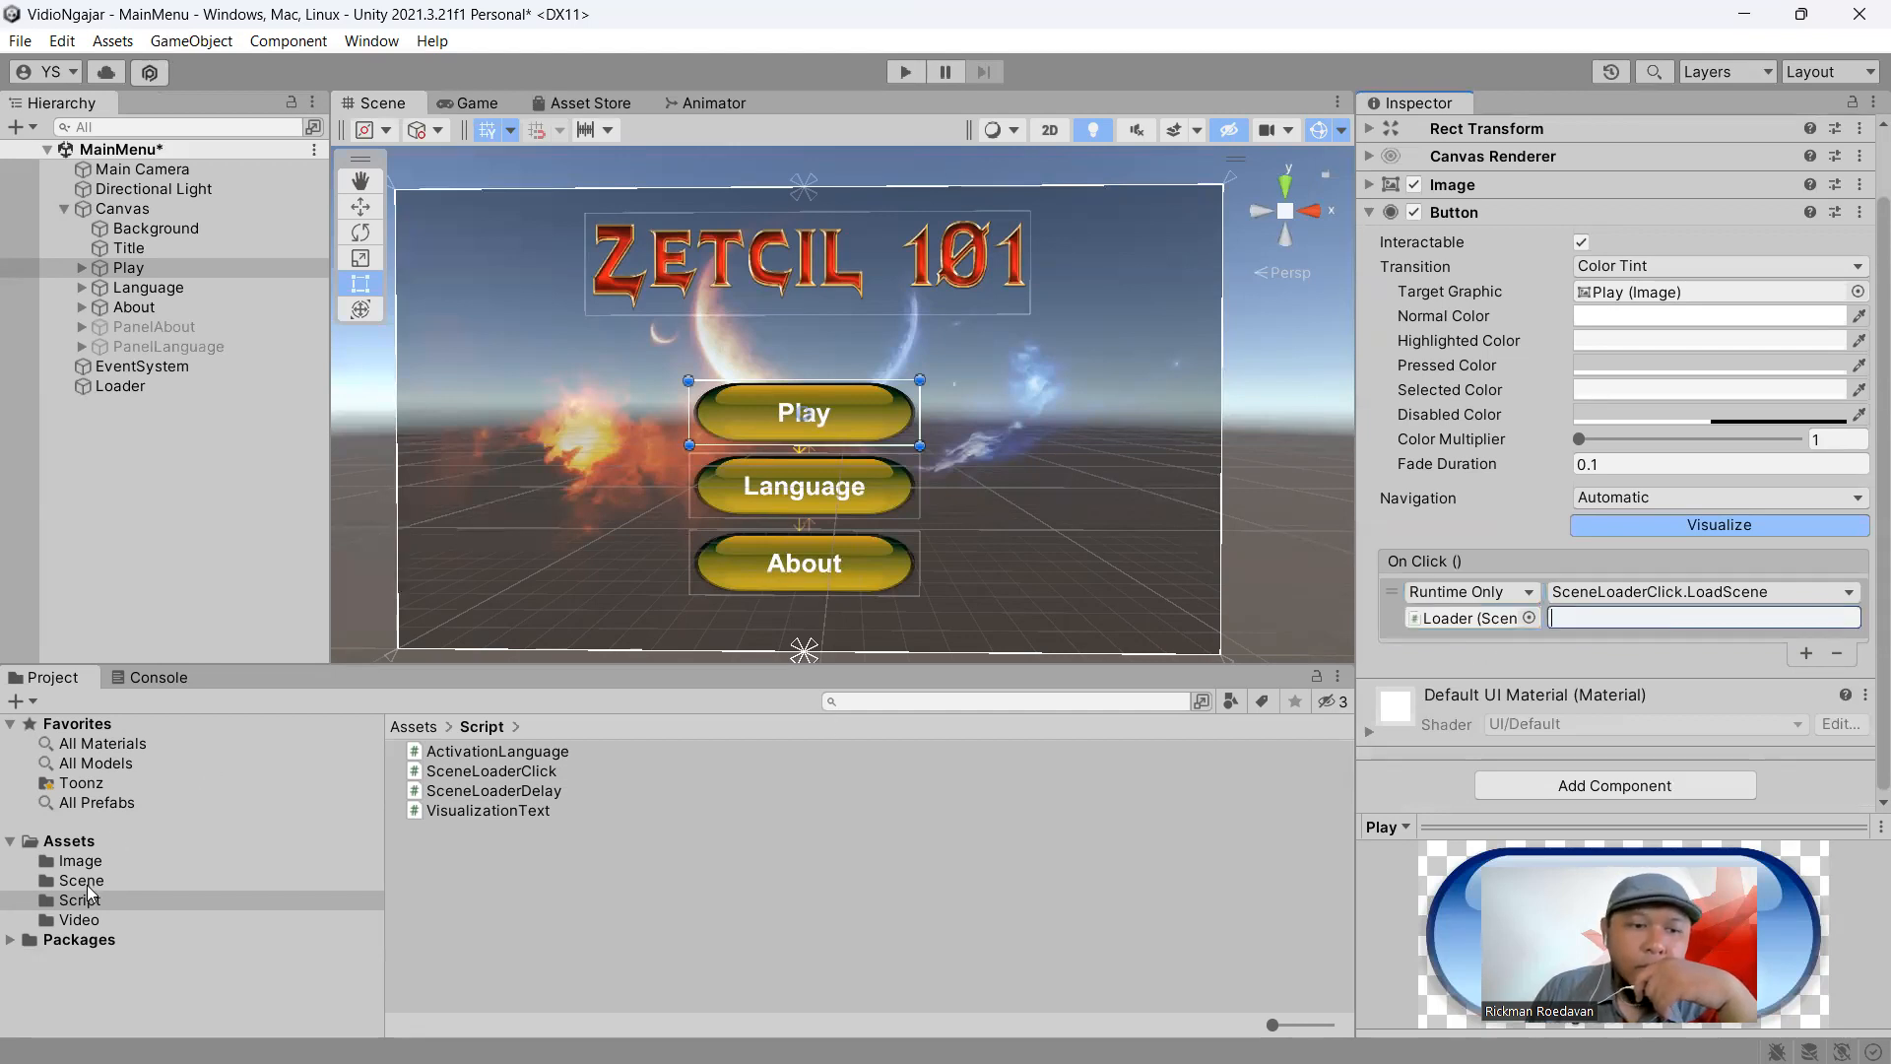
{"action": "left_click", "coordinate": [94, 882]}
{"action": "left_click", "coordinate": [1615, 618]}
{"action": "type", "text": "Cutscene"}
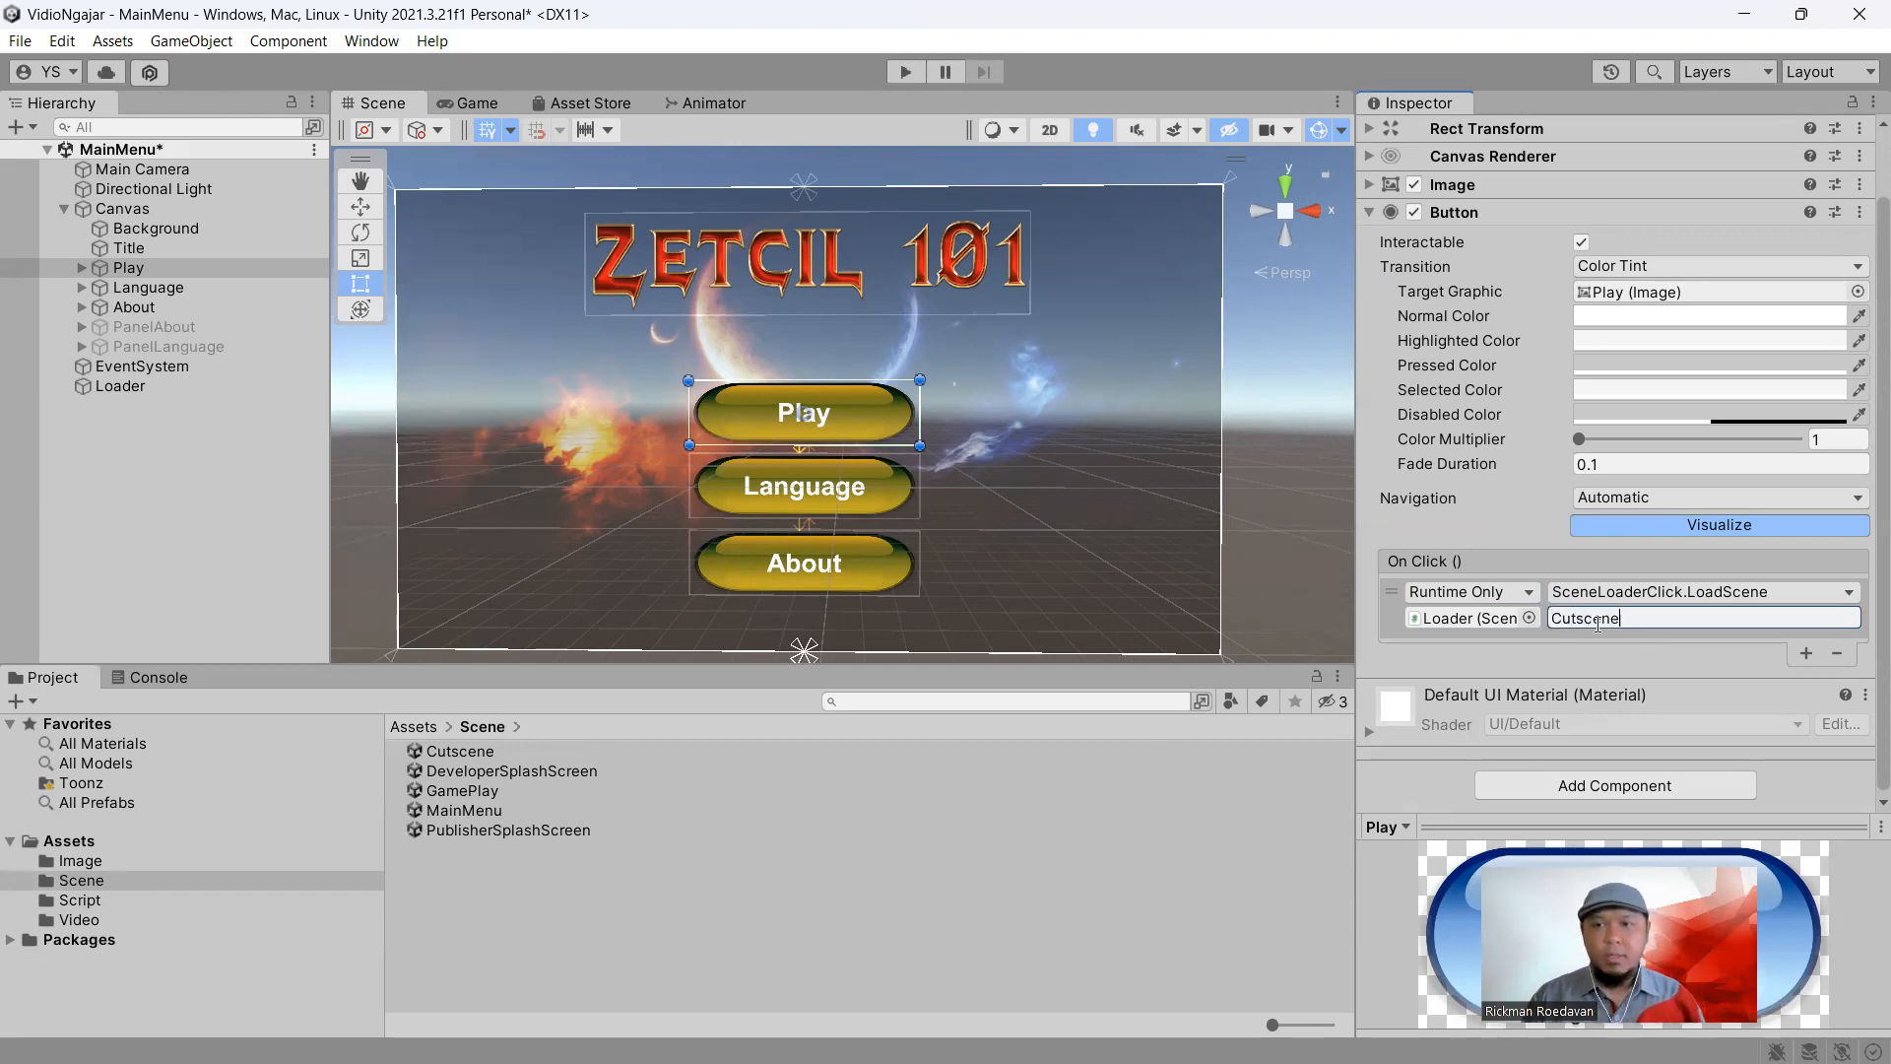
{"action": "left_click", "coordinate": [20, 40]}
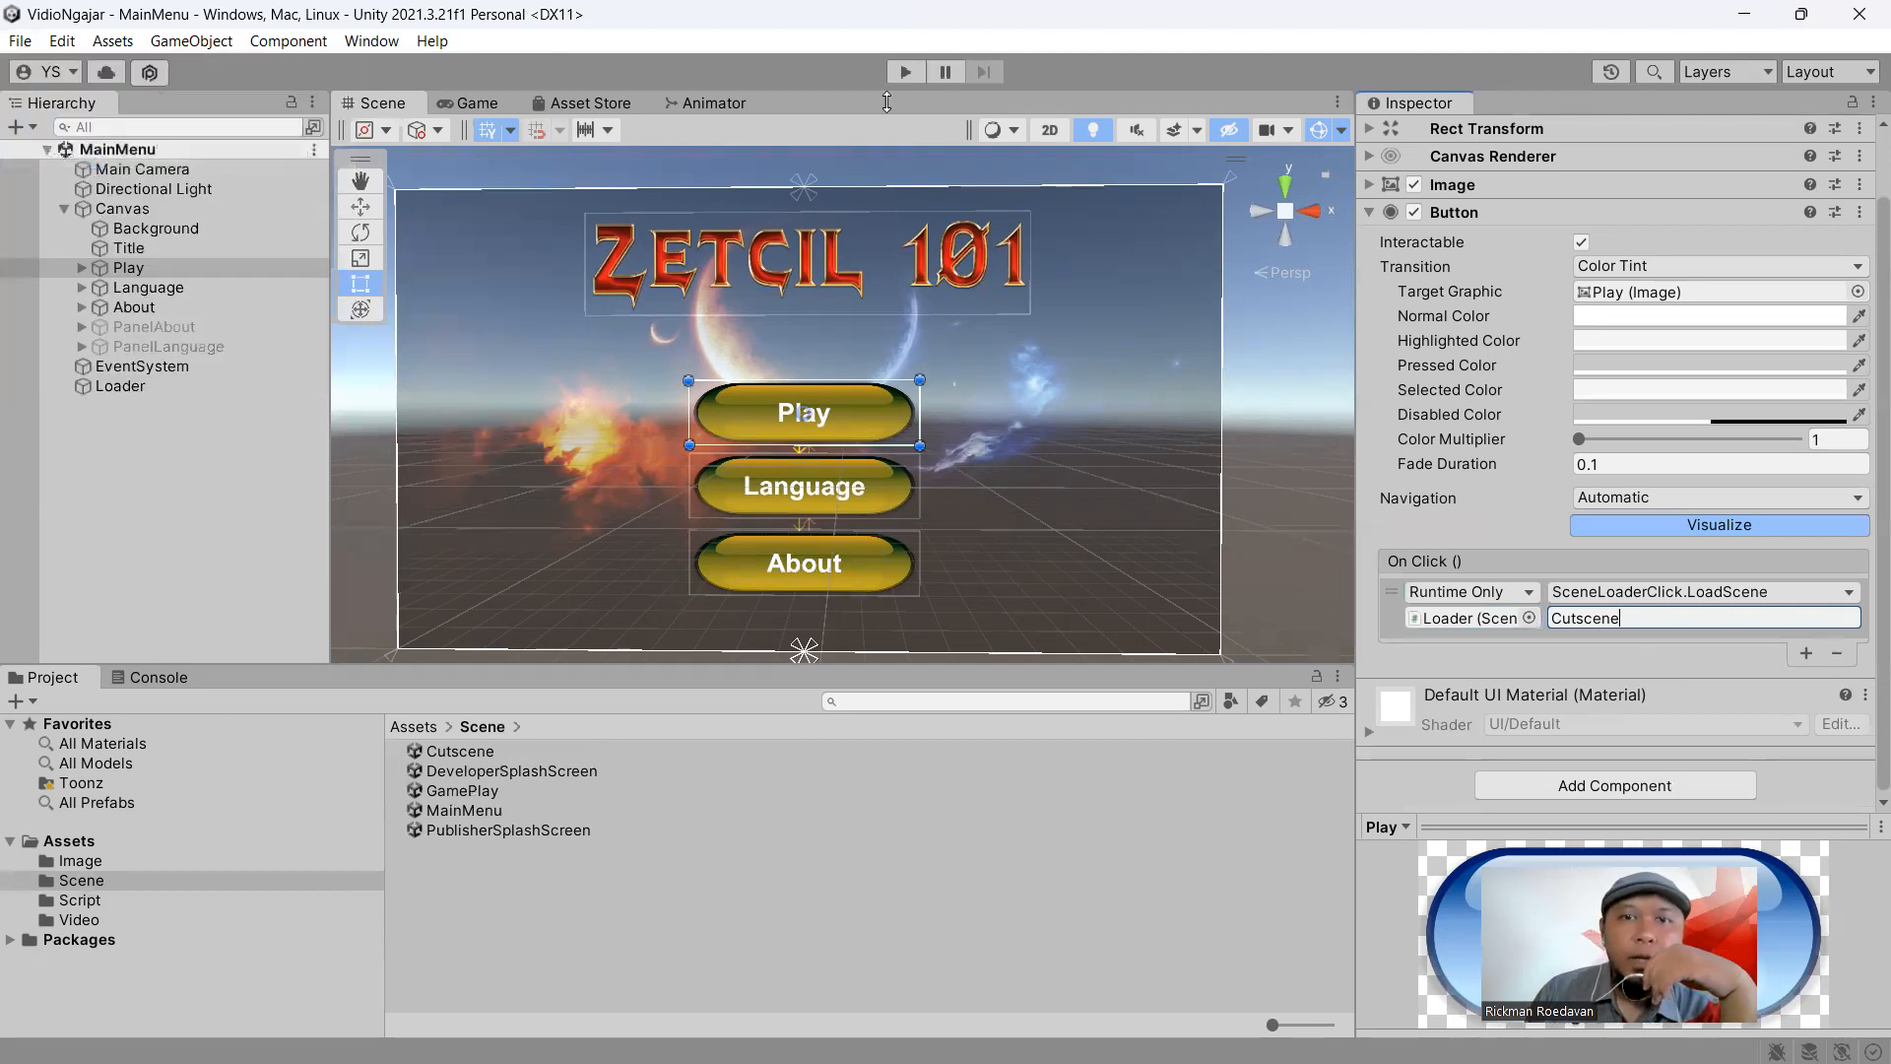
Run the game, test the main menu's Play button, inspect the loaded scene's objects and stop the game
{"action": "left_click", "coordinate": [905, 72]}
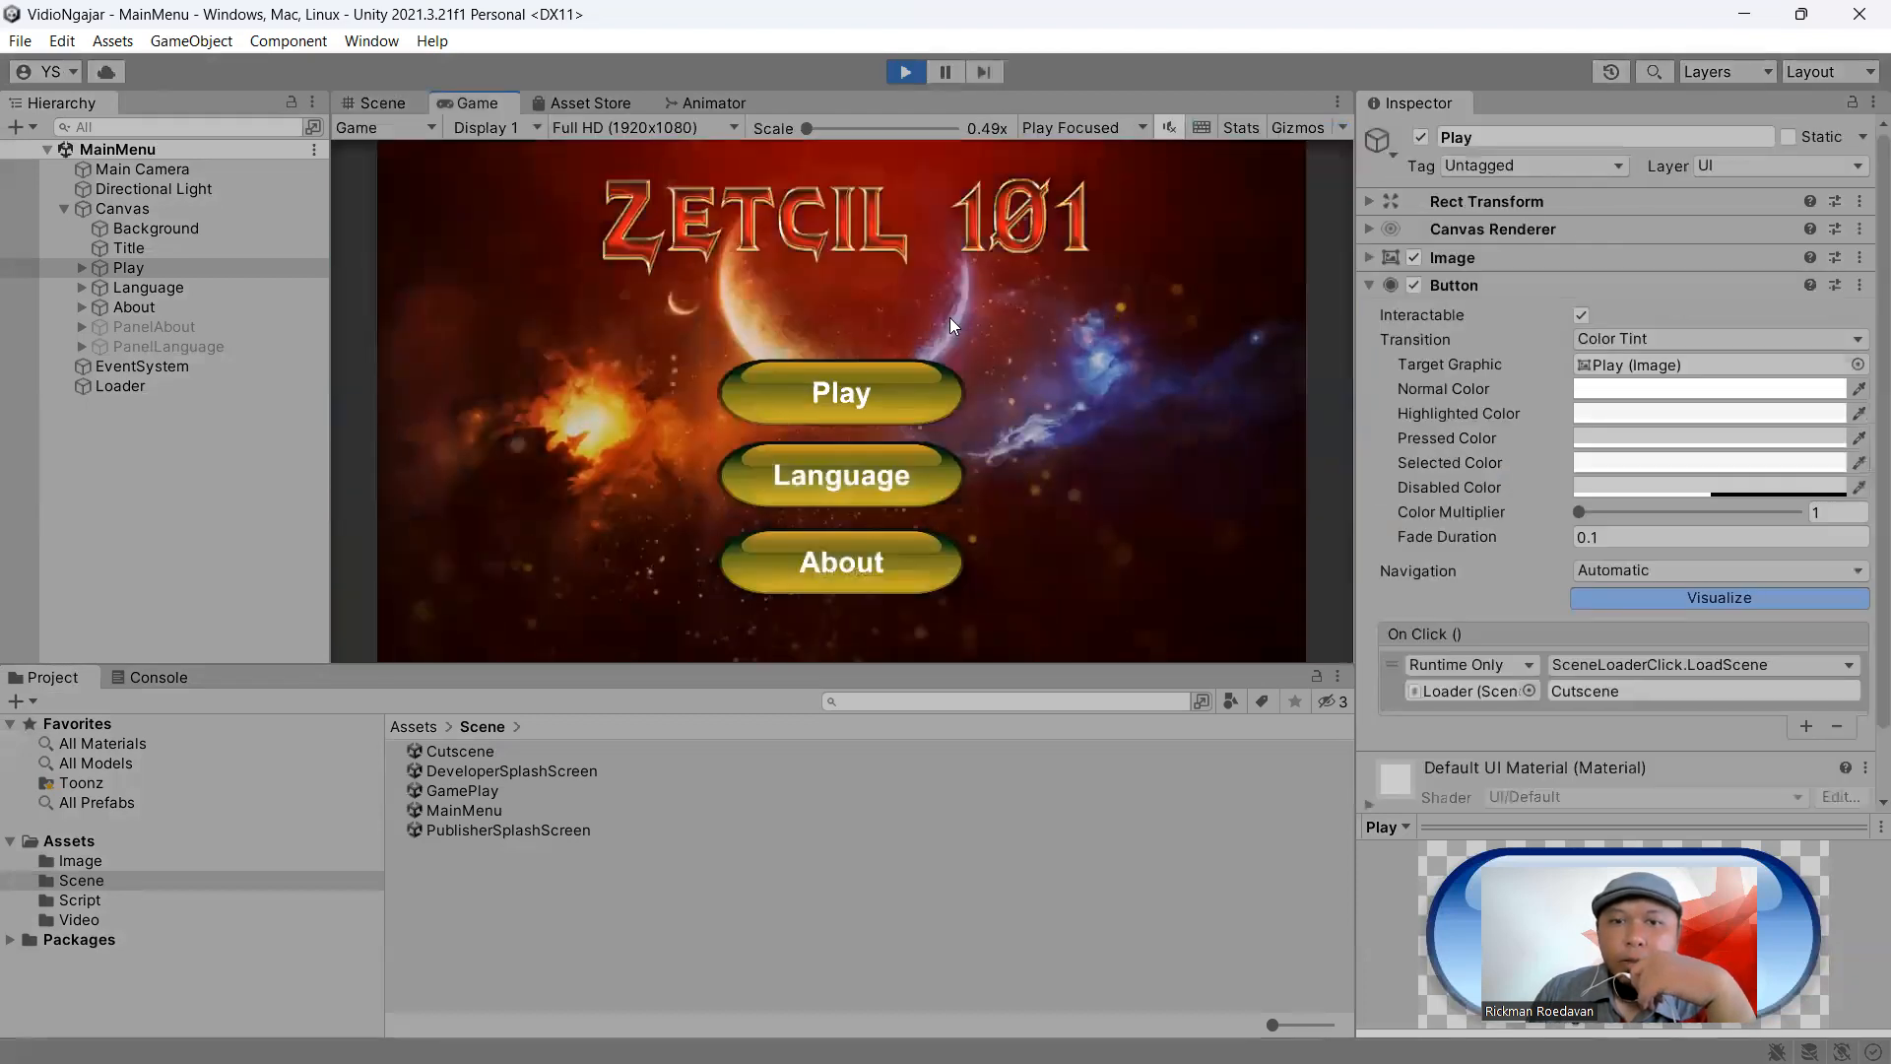
{"action": "left_click", "coordinate": [880, 394]}
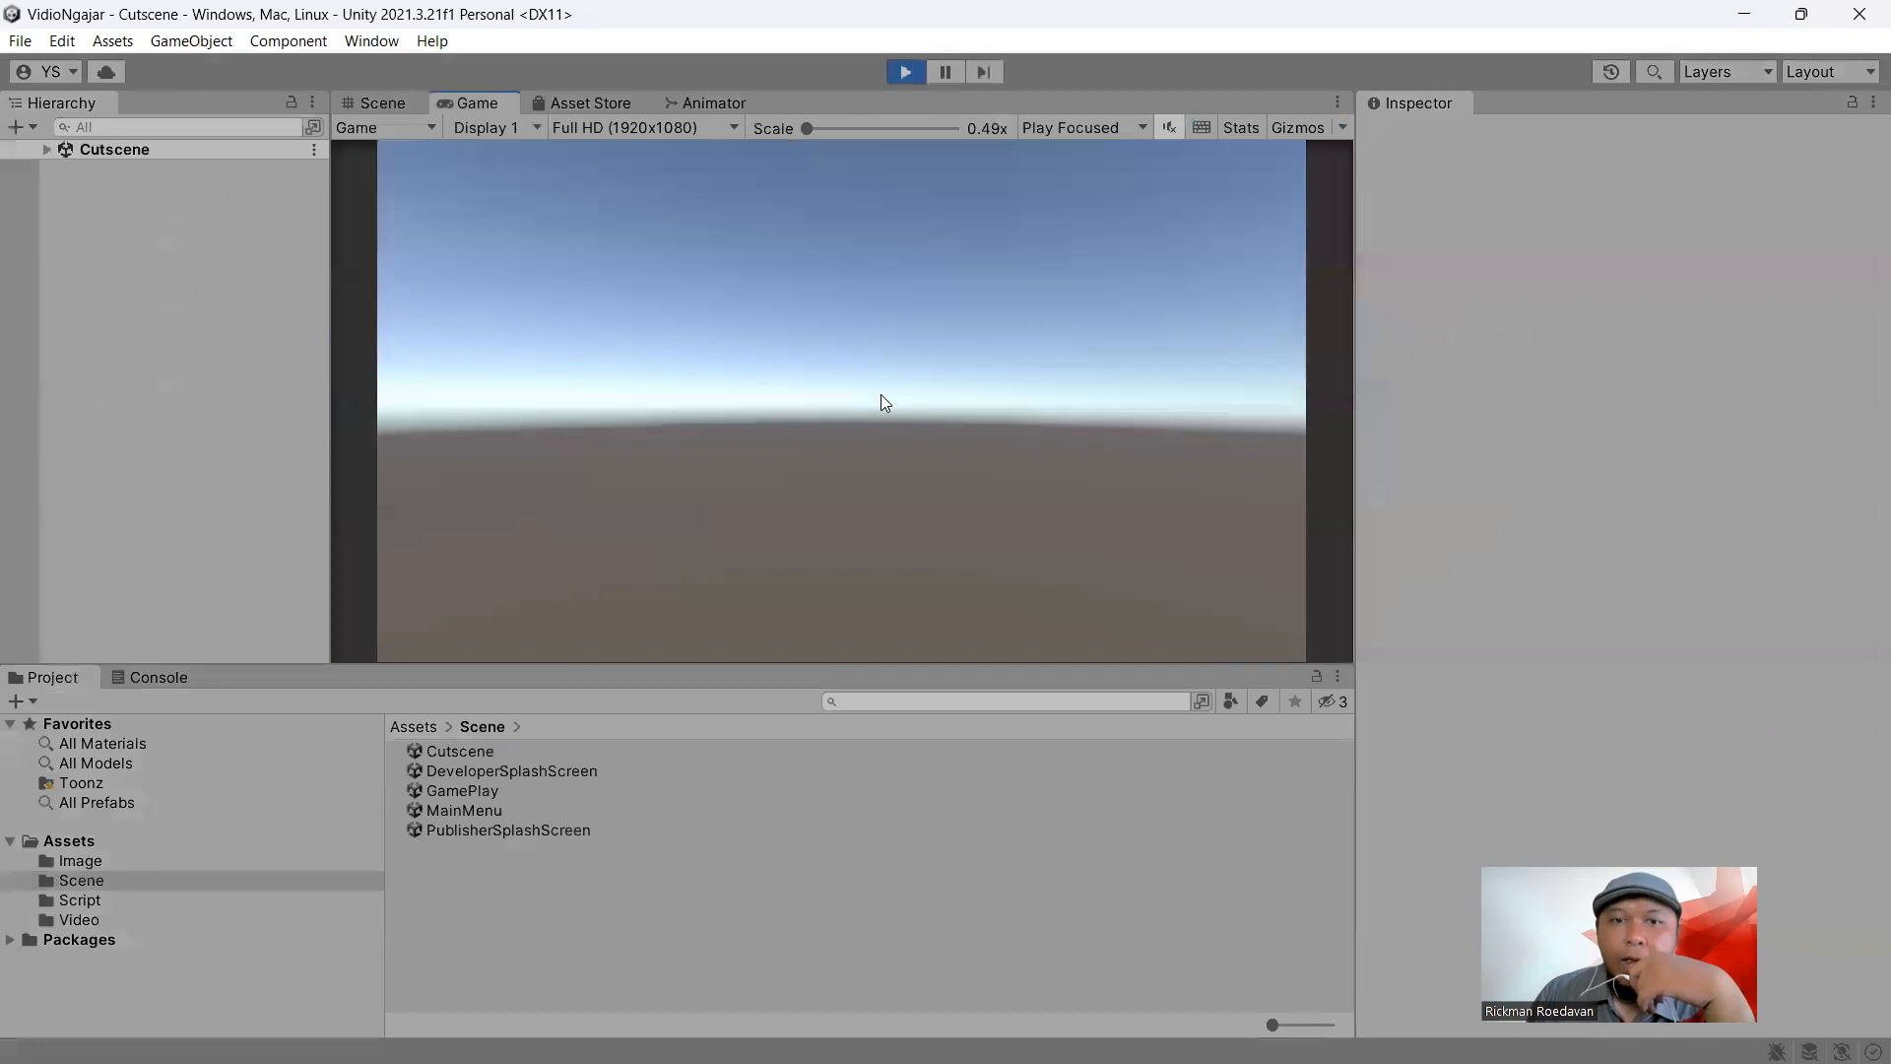
{"action": "left_click", "coordinate": [46, 149]}
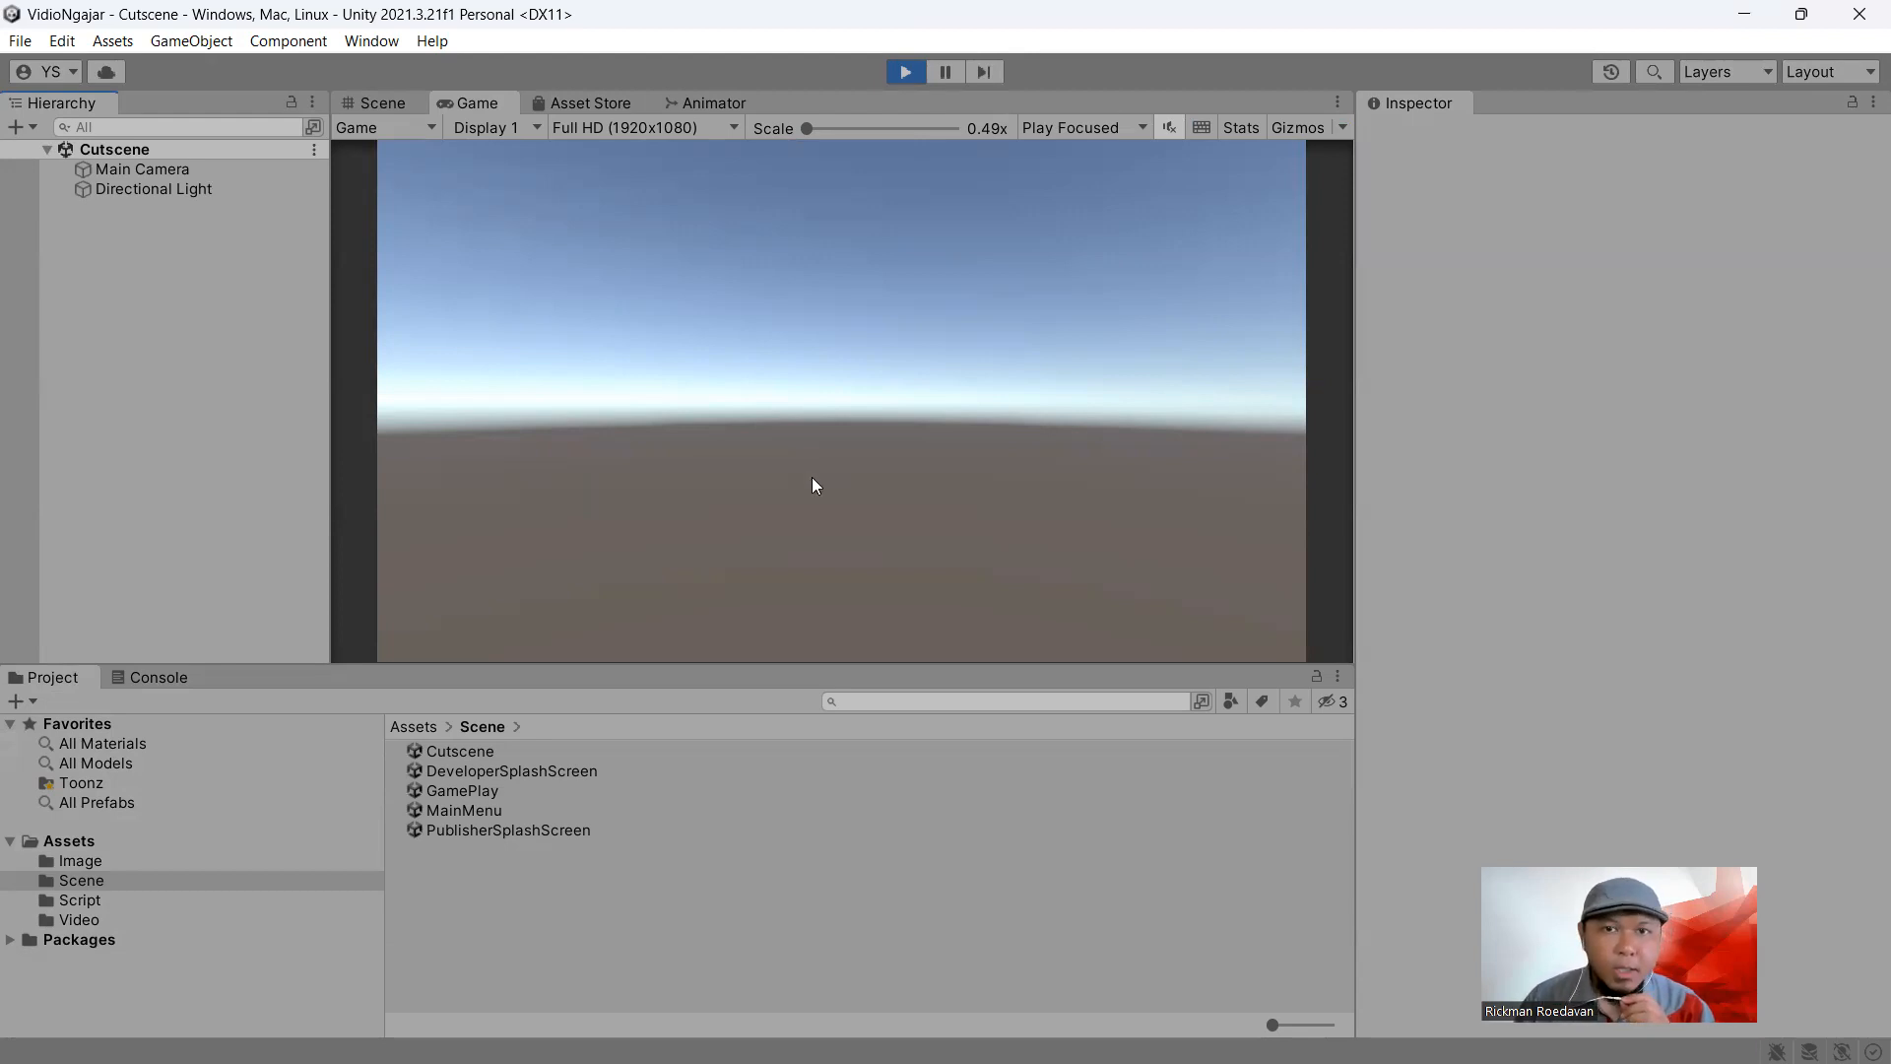
{"action": "left_click", "coordinate": [907, 72]}
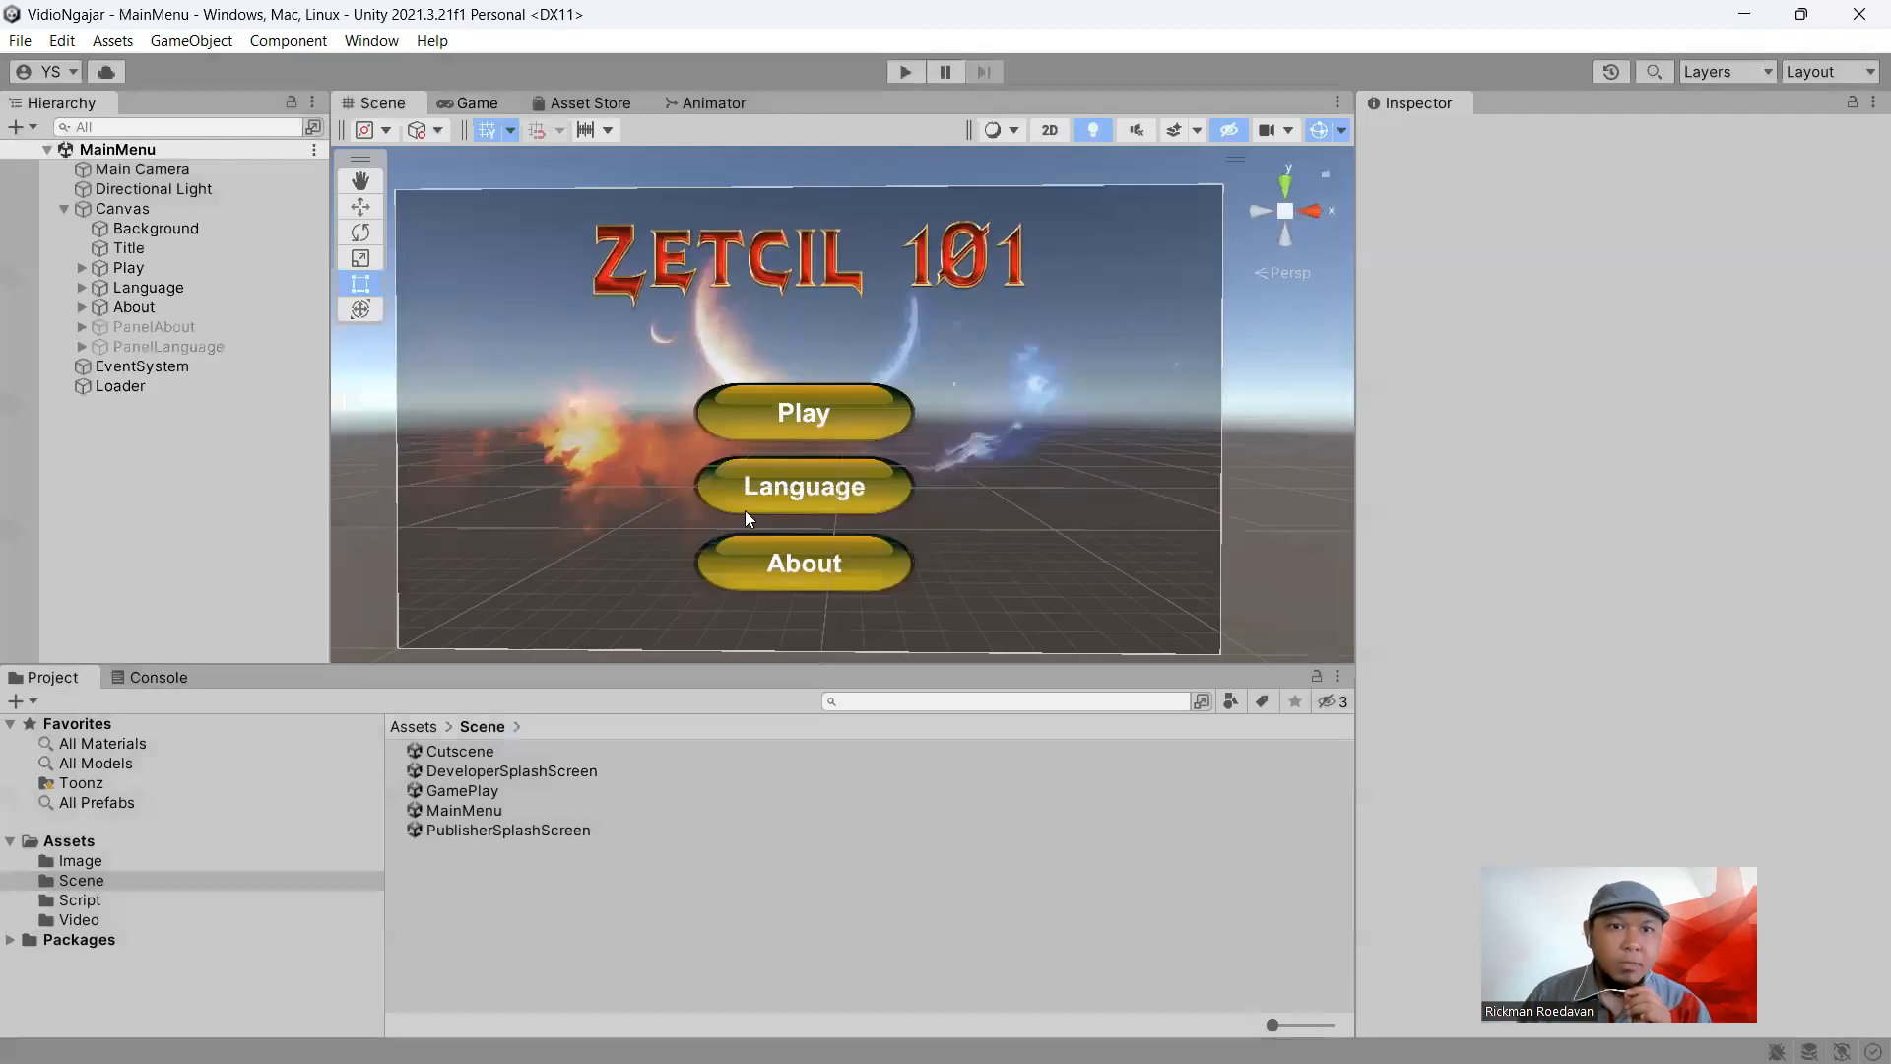
Switch to the Zetcil 101 document in the browser and go to section 1.1 Splash Screen of Bab 6 Mechanic Classification
{"action": "mouse_move", "coordinate": [1046, 1059]}
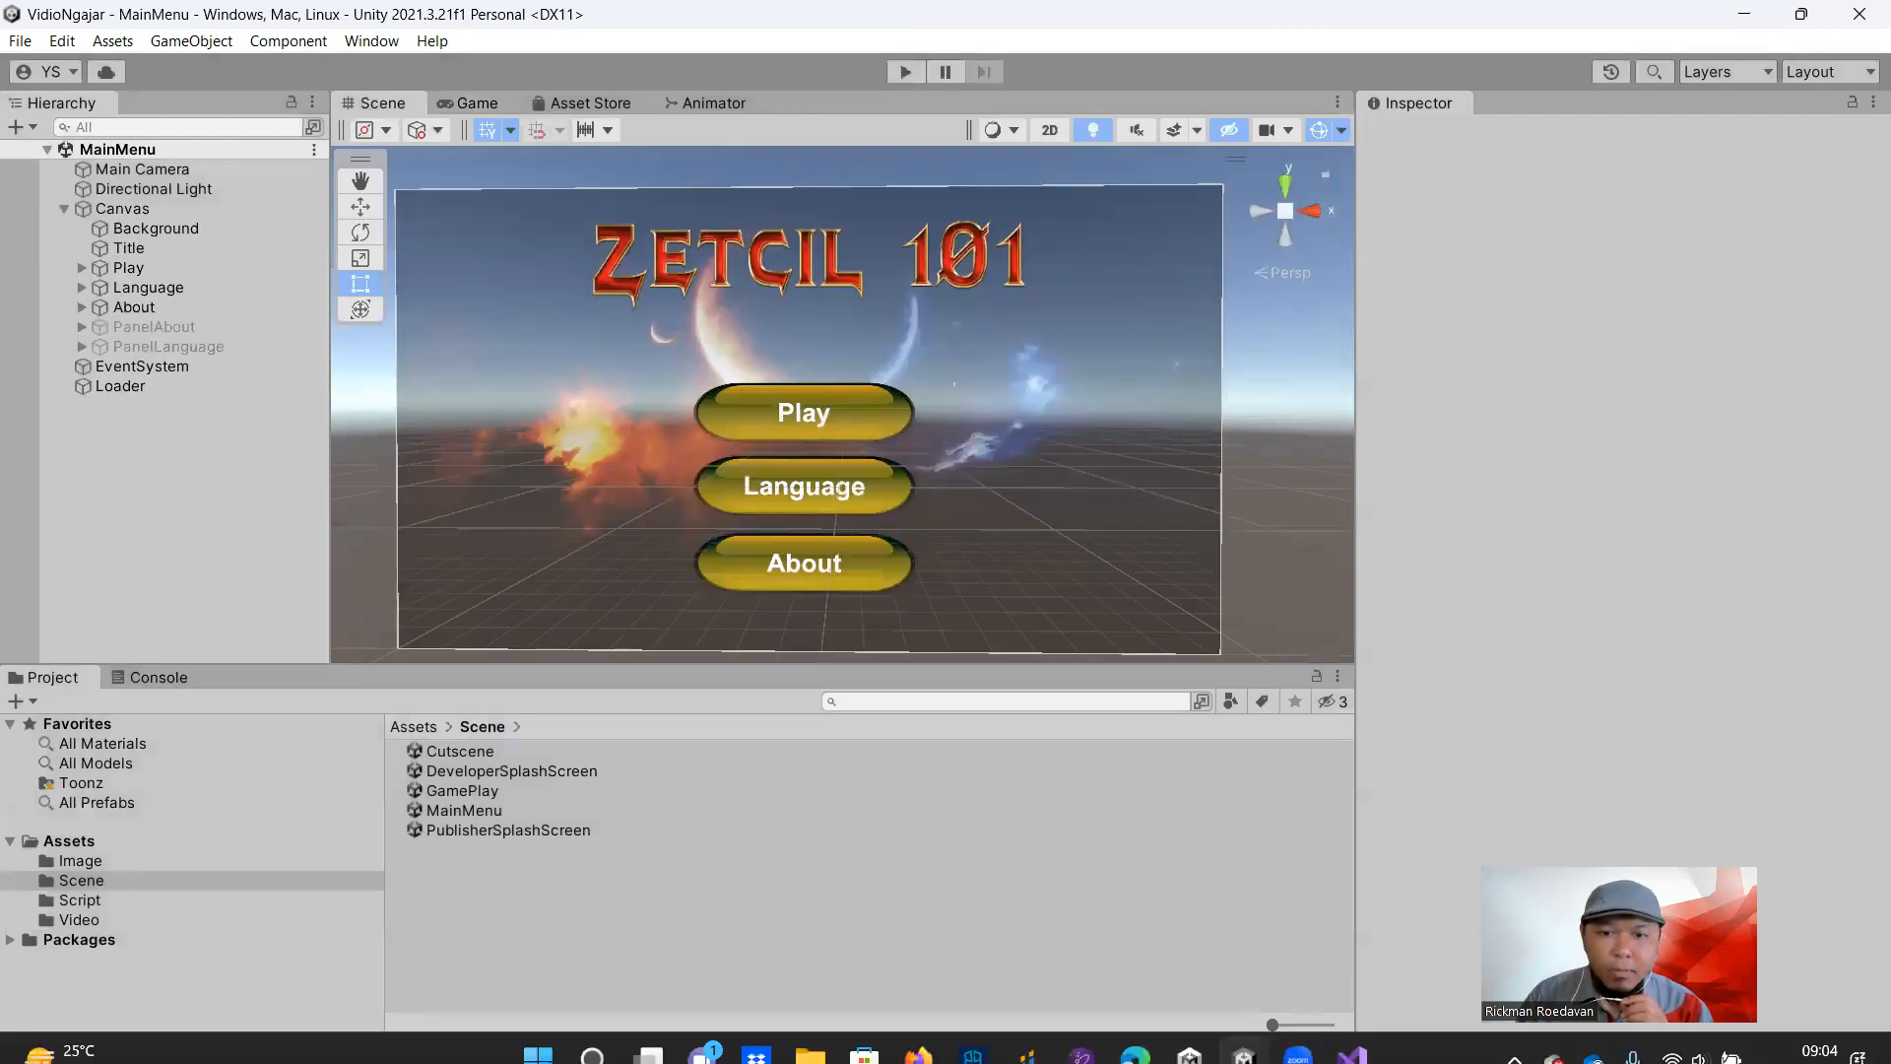
{"action": "left_click", "coordinate": [1135, 1035]}
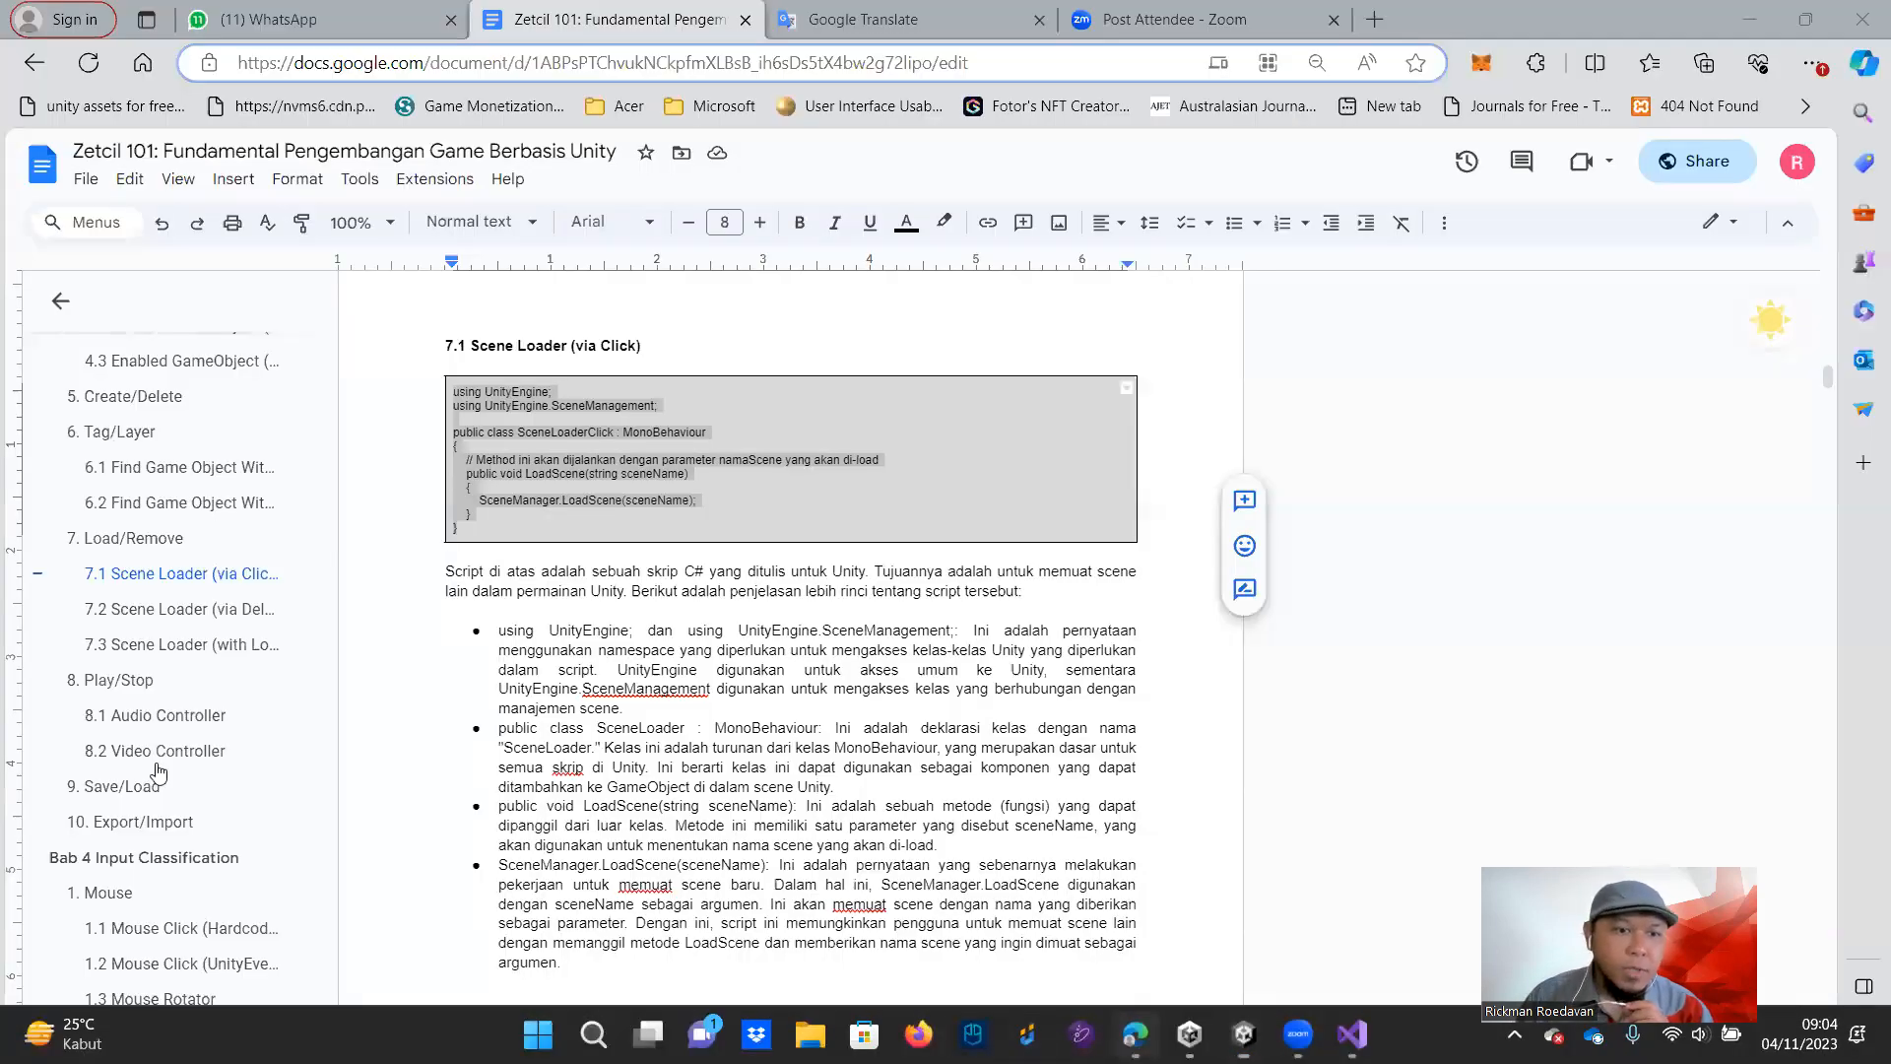
{"action": "scroll", "coordinate": [148, 860], "scroll_direction": "down", "scroll_amount": 3}
{"action": "scroll", "coordinate": [146, 859], "scroll_direction": "down", "scroll_amount": 9}
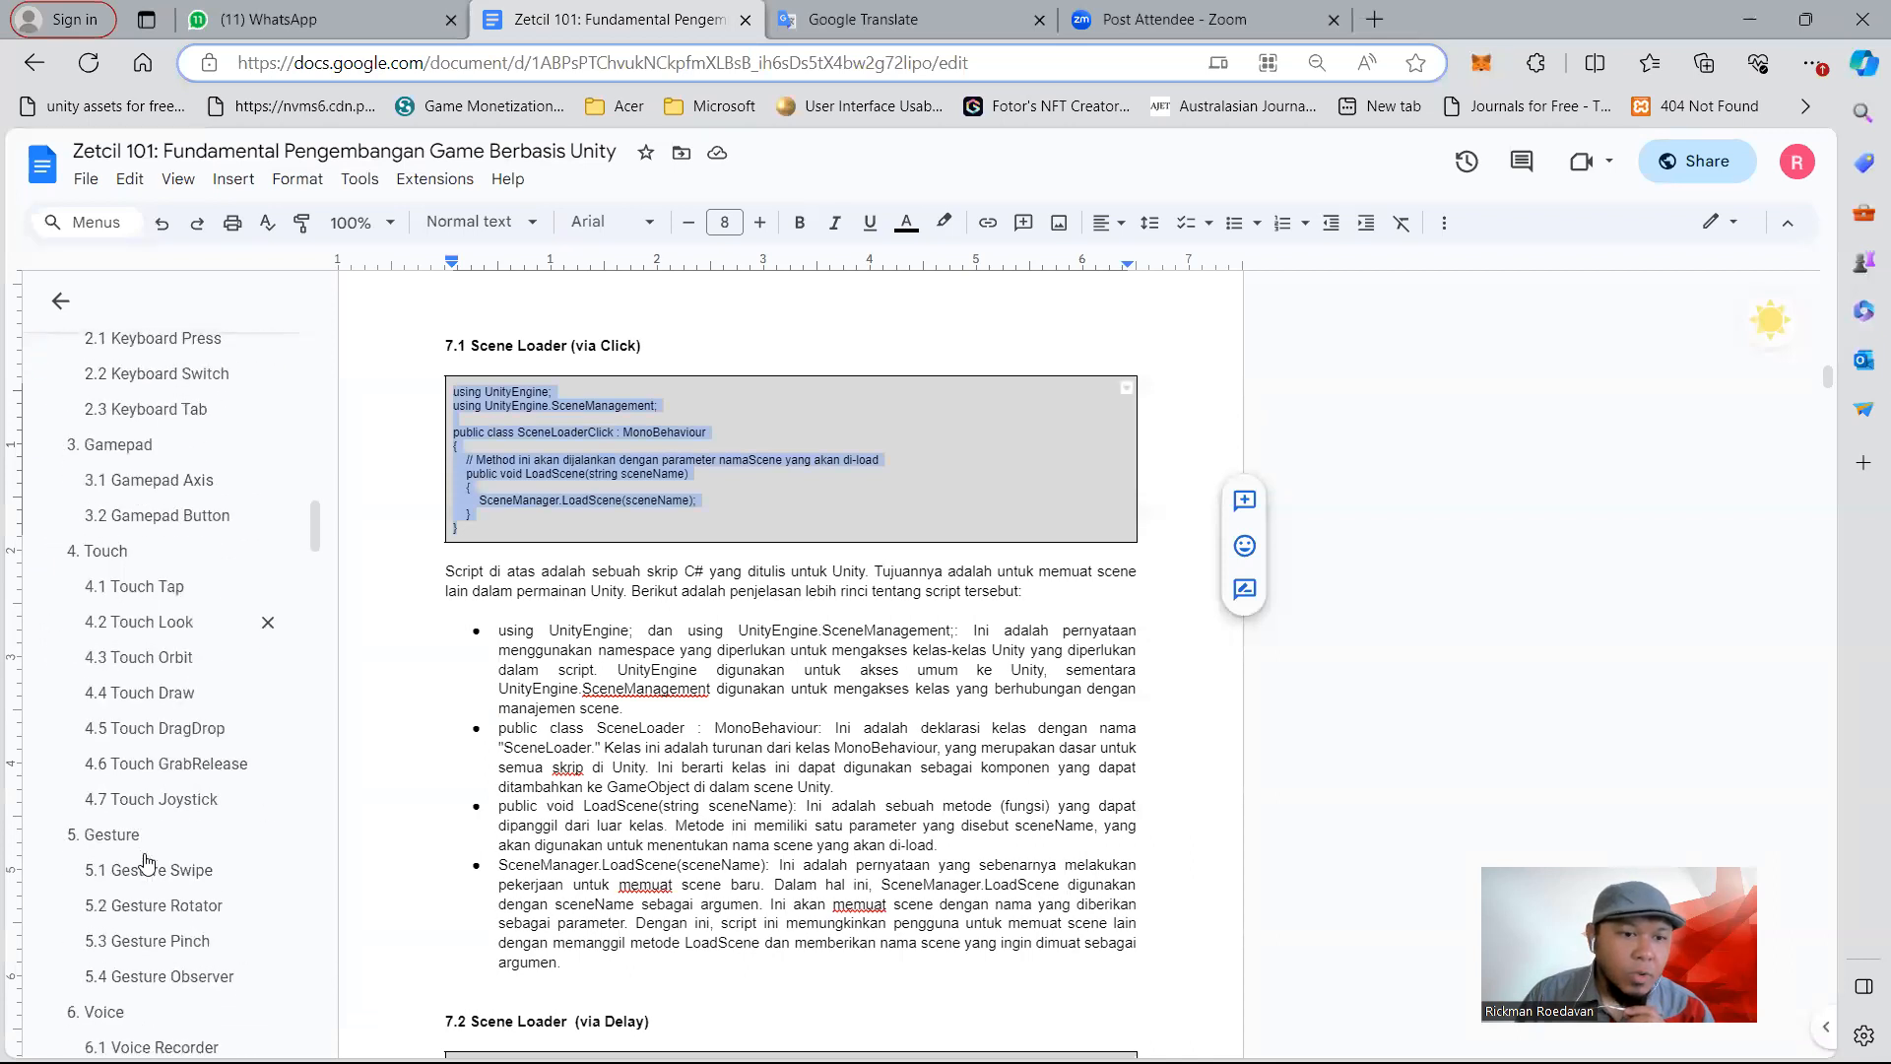
{"action": "scroll", "coordinate": [144, 863], "scroll_direction": "down", "scroll_amount": 10}
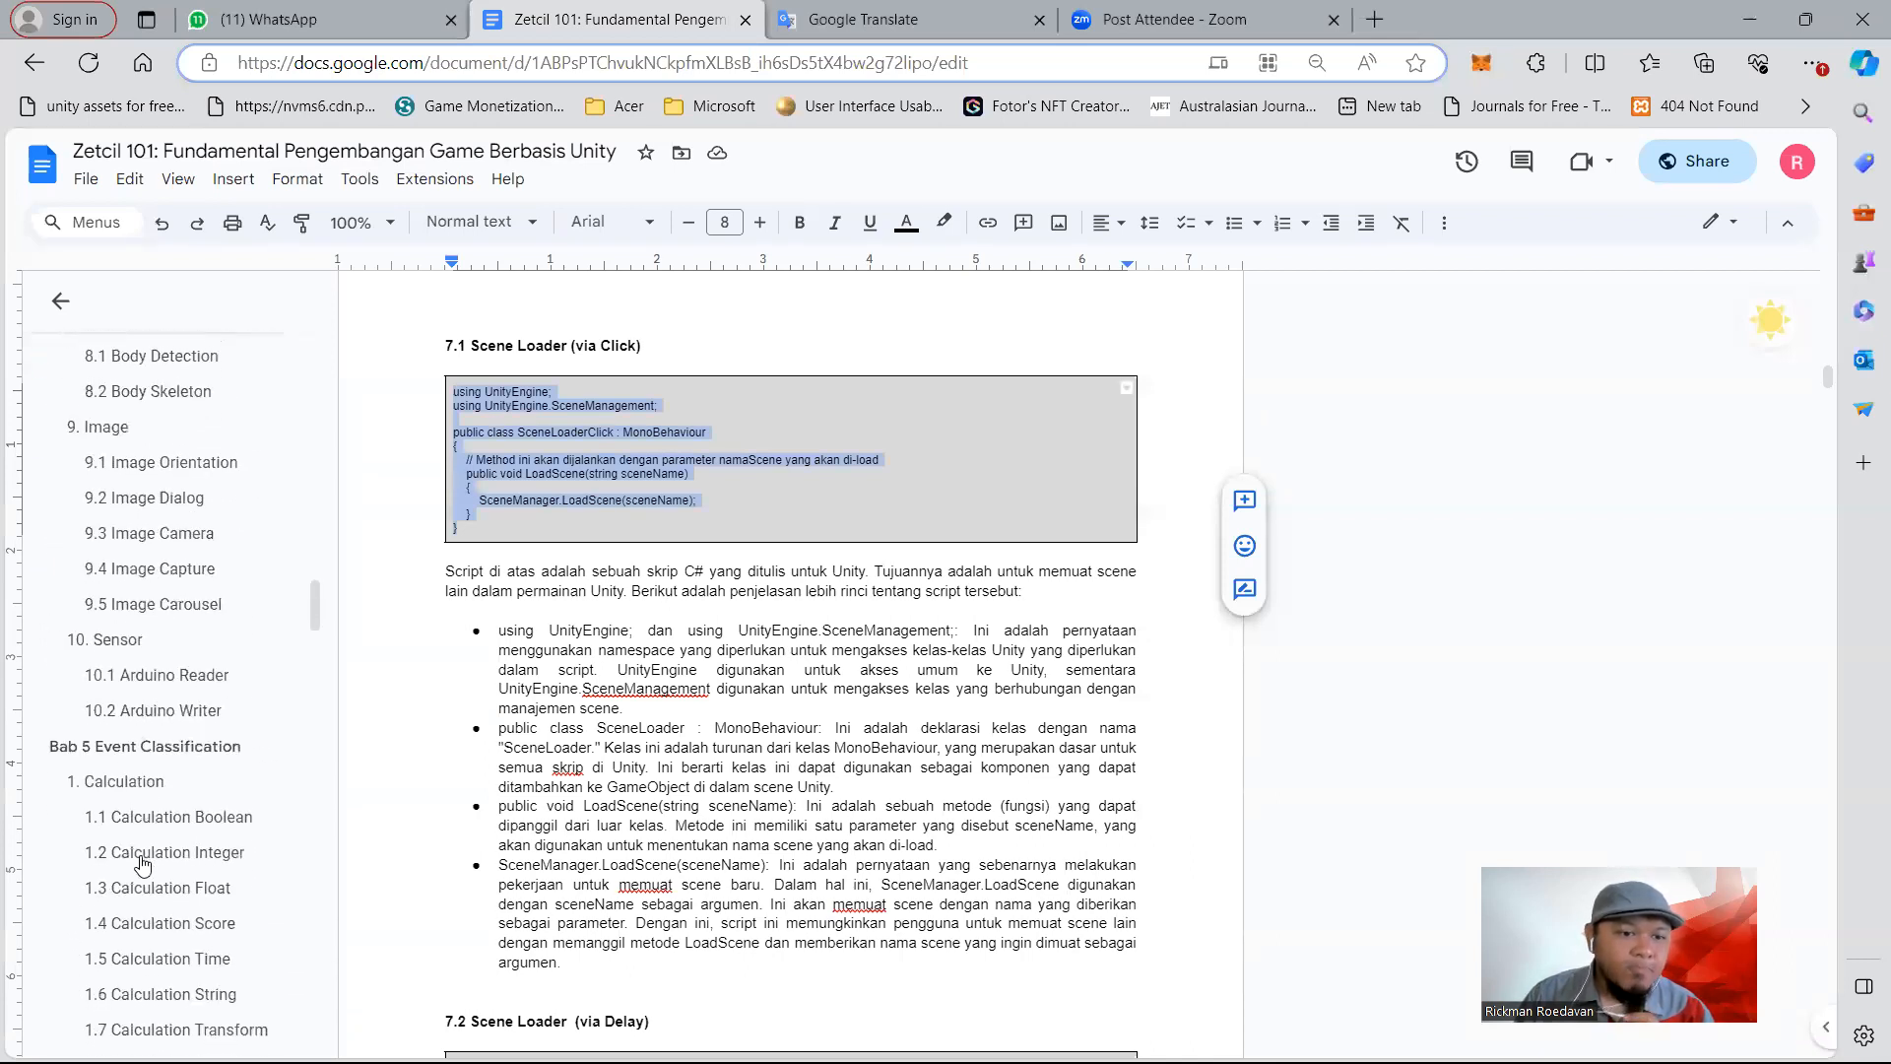
{"action": "scroll", "coordinate": [144, 864], "scroll_direction": "down", "scroll_amount": 5}
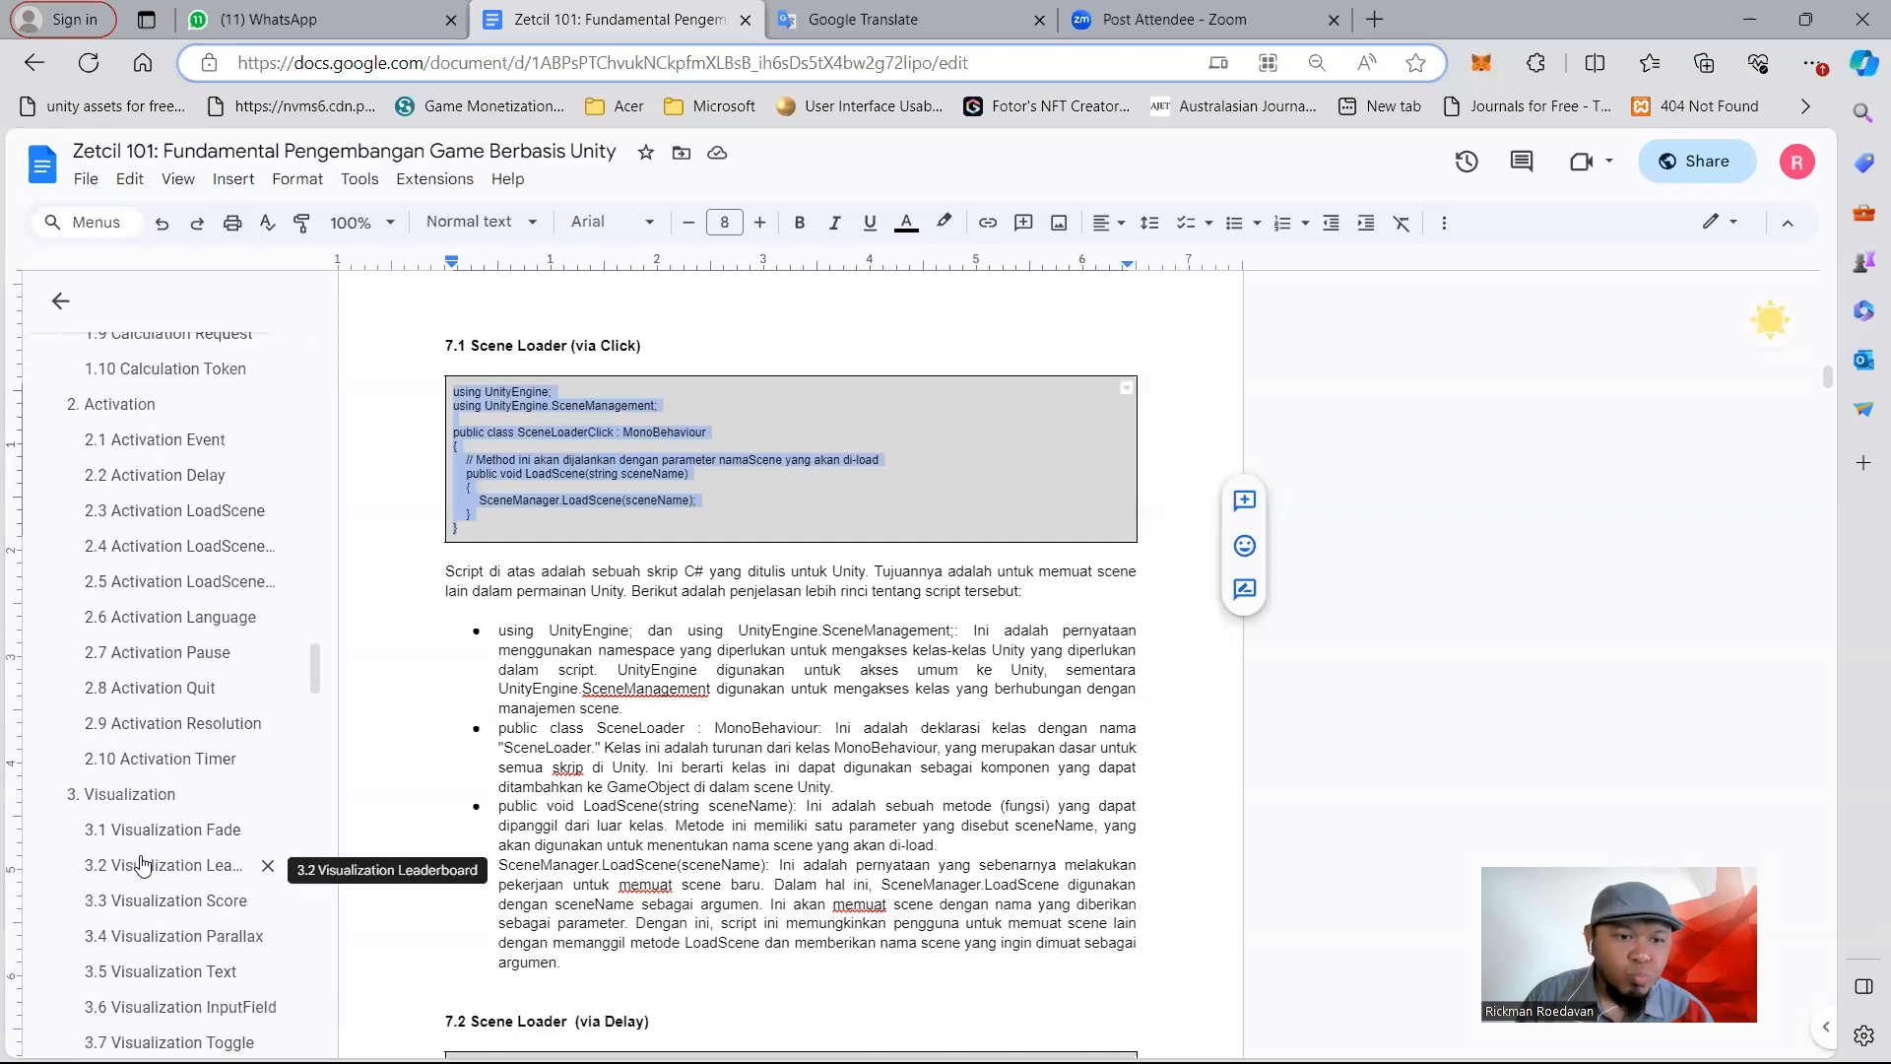
{"action": "scroll", "coordinate": [144, 864], "scroll_direction": "up", "scroll_amount": 14}
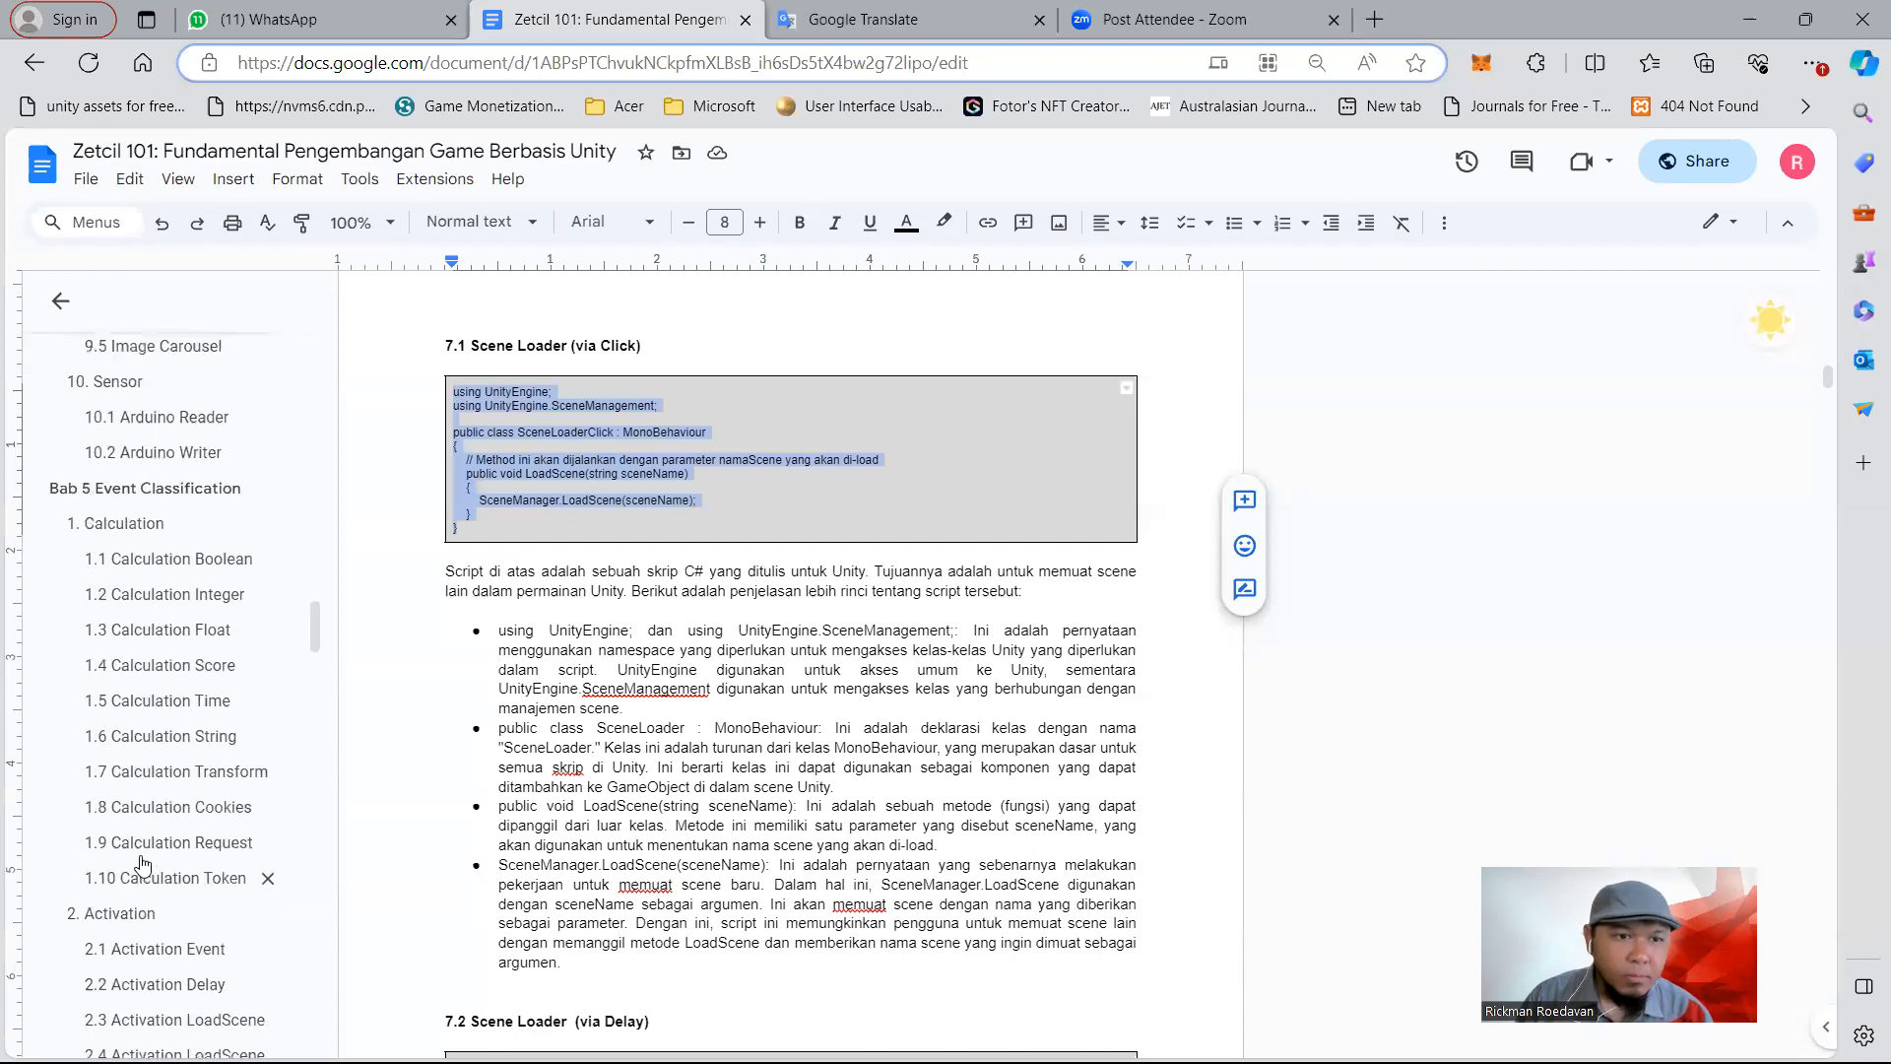
{"action": "scroll", "coordinate": [143, 863], "scroll_direction": "up", "scroll_amount": 6}
{"action": "scroll", "coordinate": [144, 863], "scroll_direction": "down", "scroll_amount": 9}
{"action": "scroll", "coordinate": [143, 864], "scroll_direction": "down", "scroll_amount": 20}
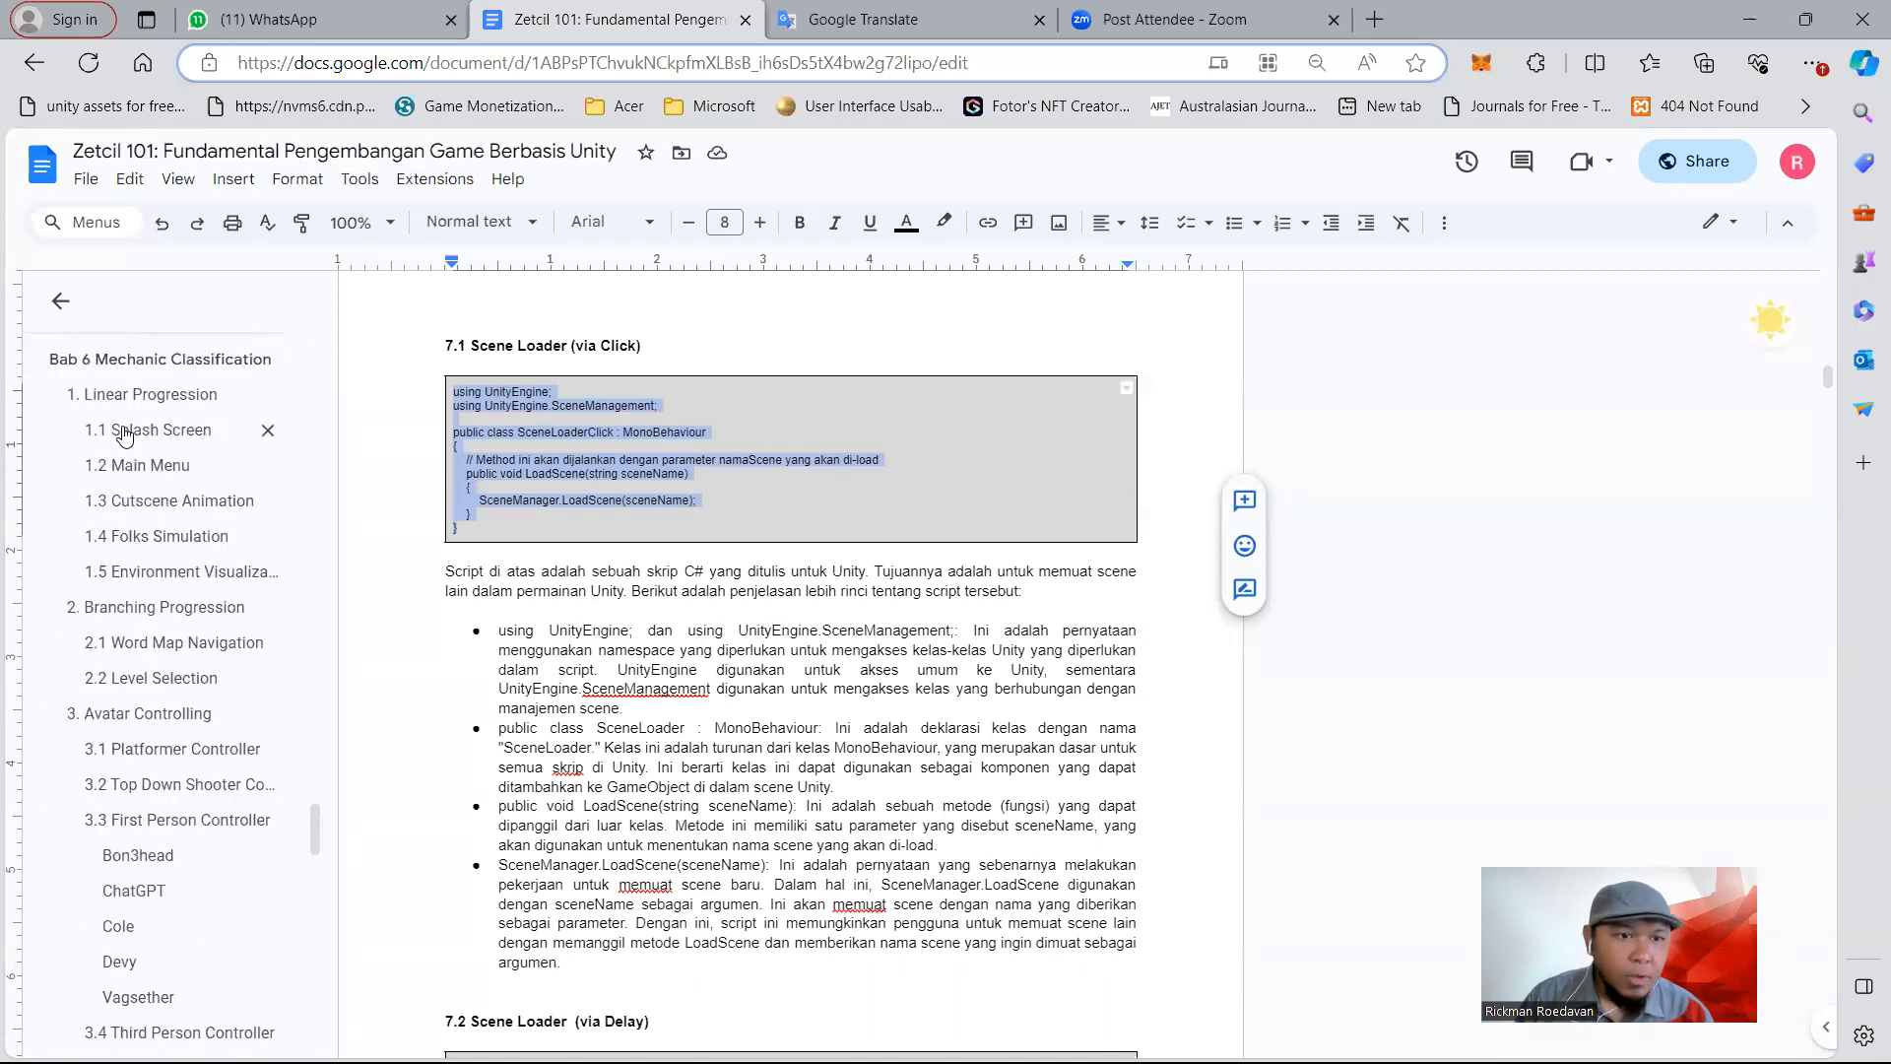
{"action": "left_click", "coordinate": [136, 434]}
Open the linked Video Splash Screen folder in Google Drive and download TelkomUniversity - Fantasy.avi
{"action": "mouse_move", "coordinate": [679, 559]}
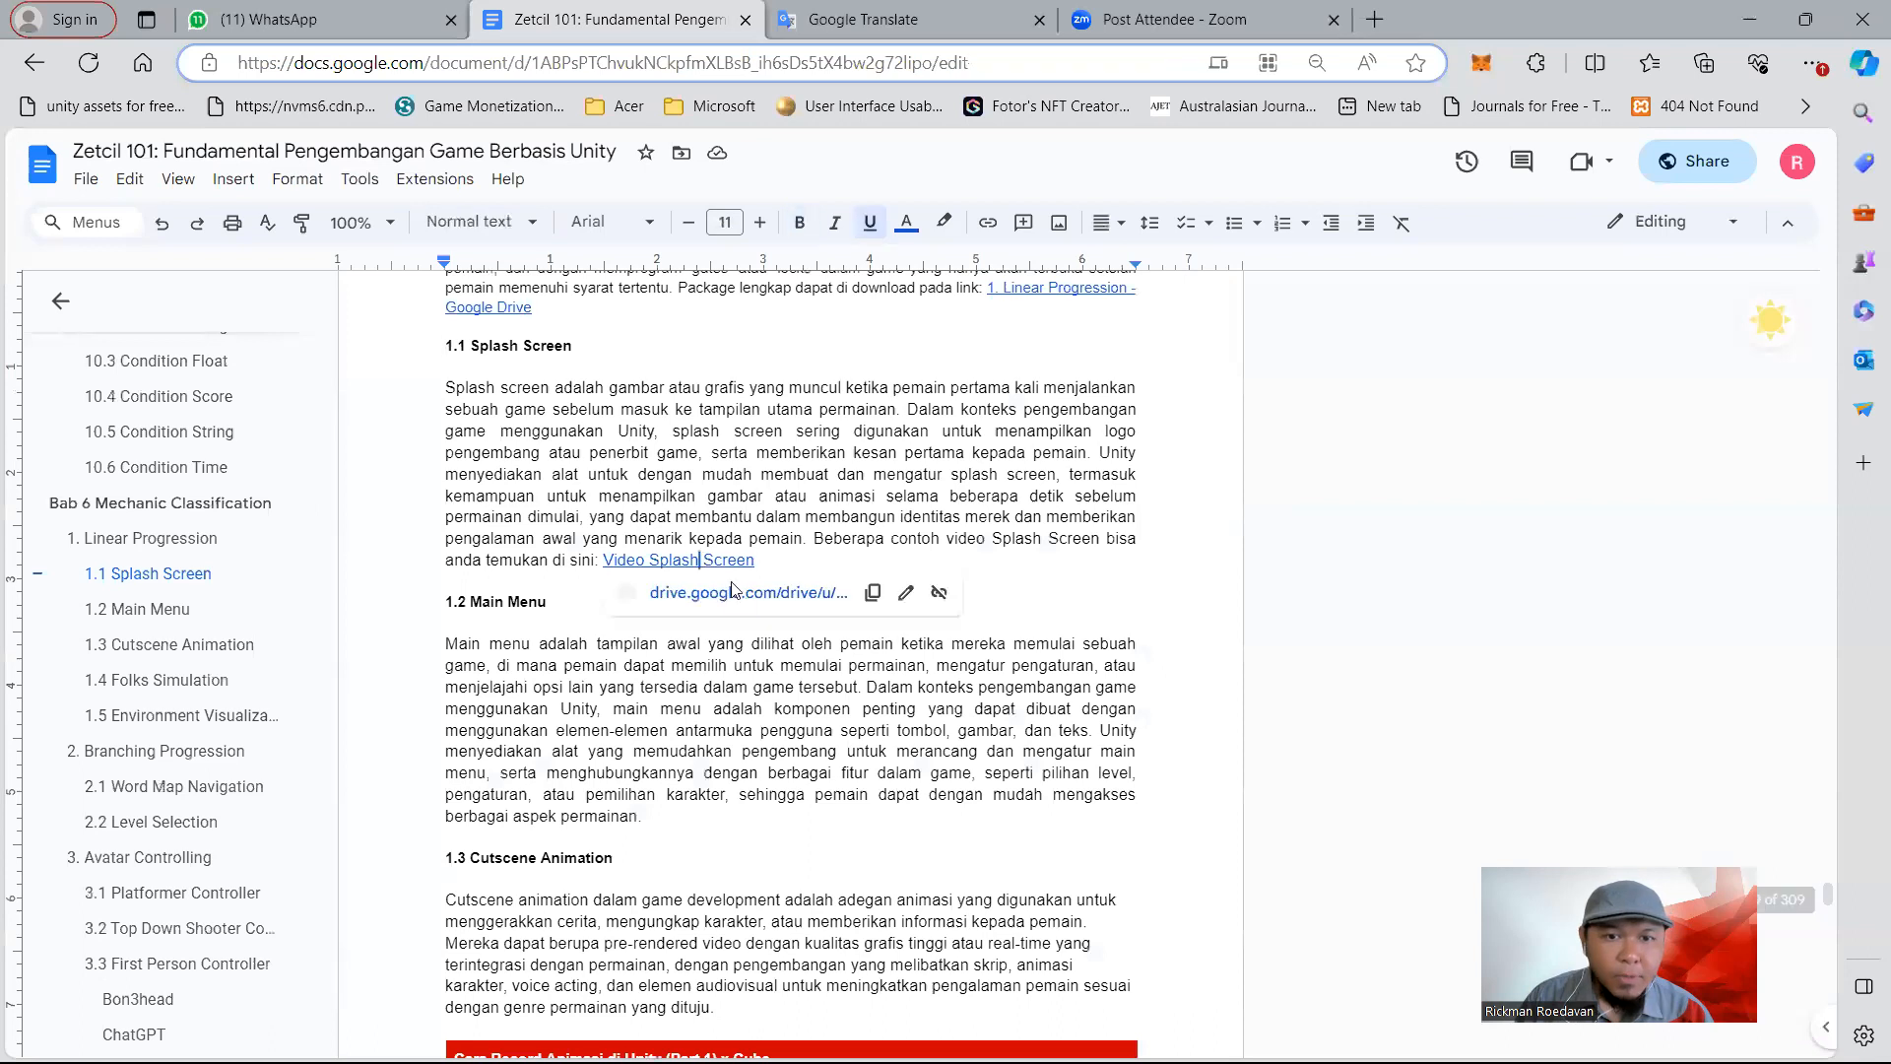
{"action": "left_click", "coordinate": [741, 600]}
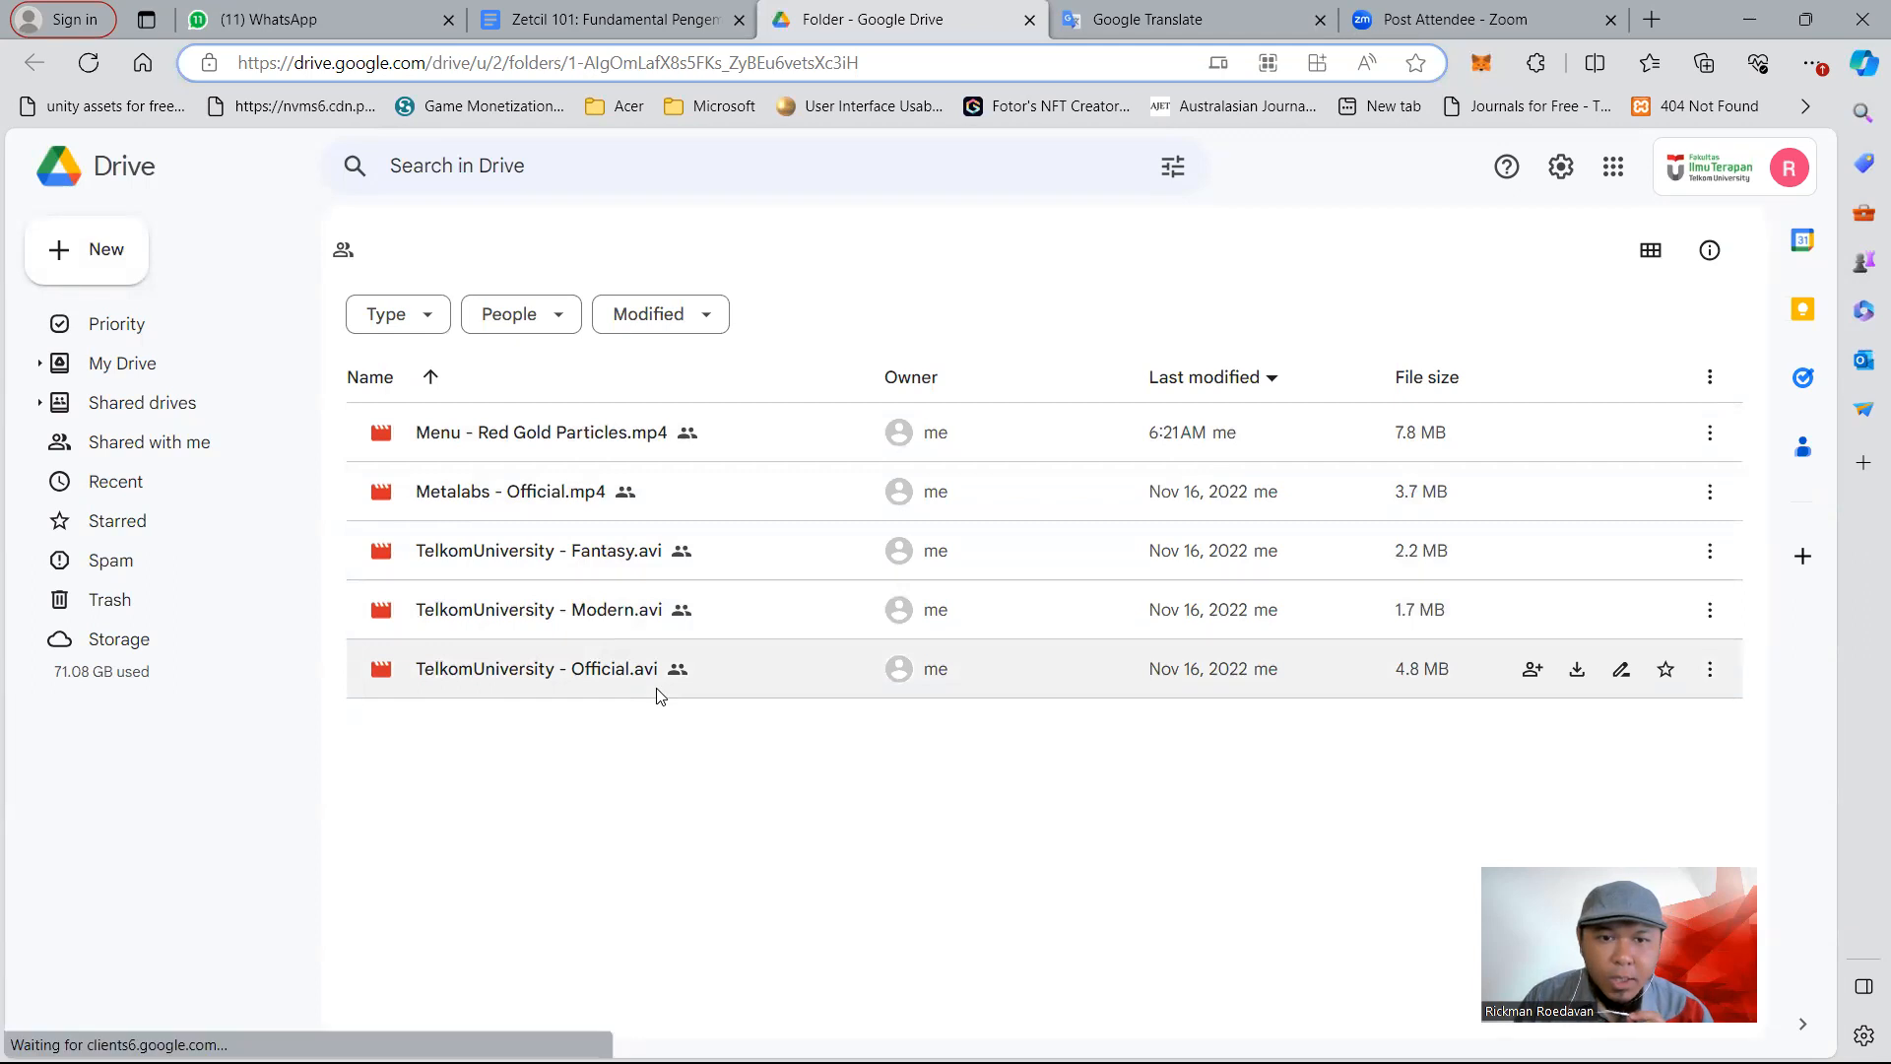
{"action": "left_click", "coordinate": [532, 553]}
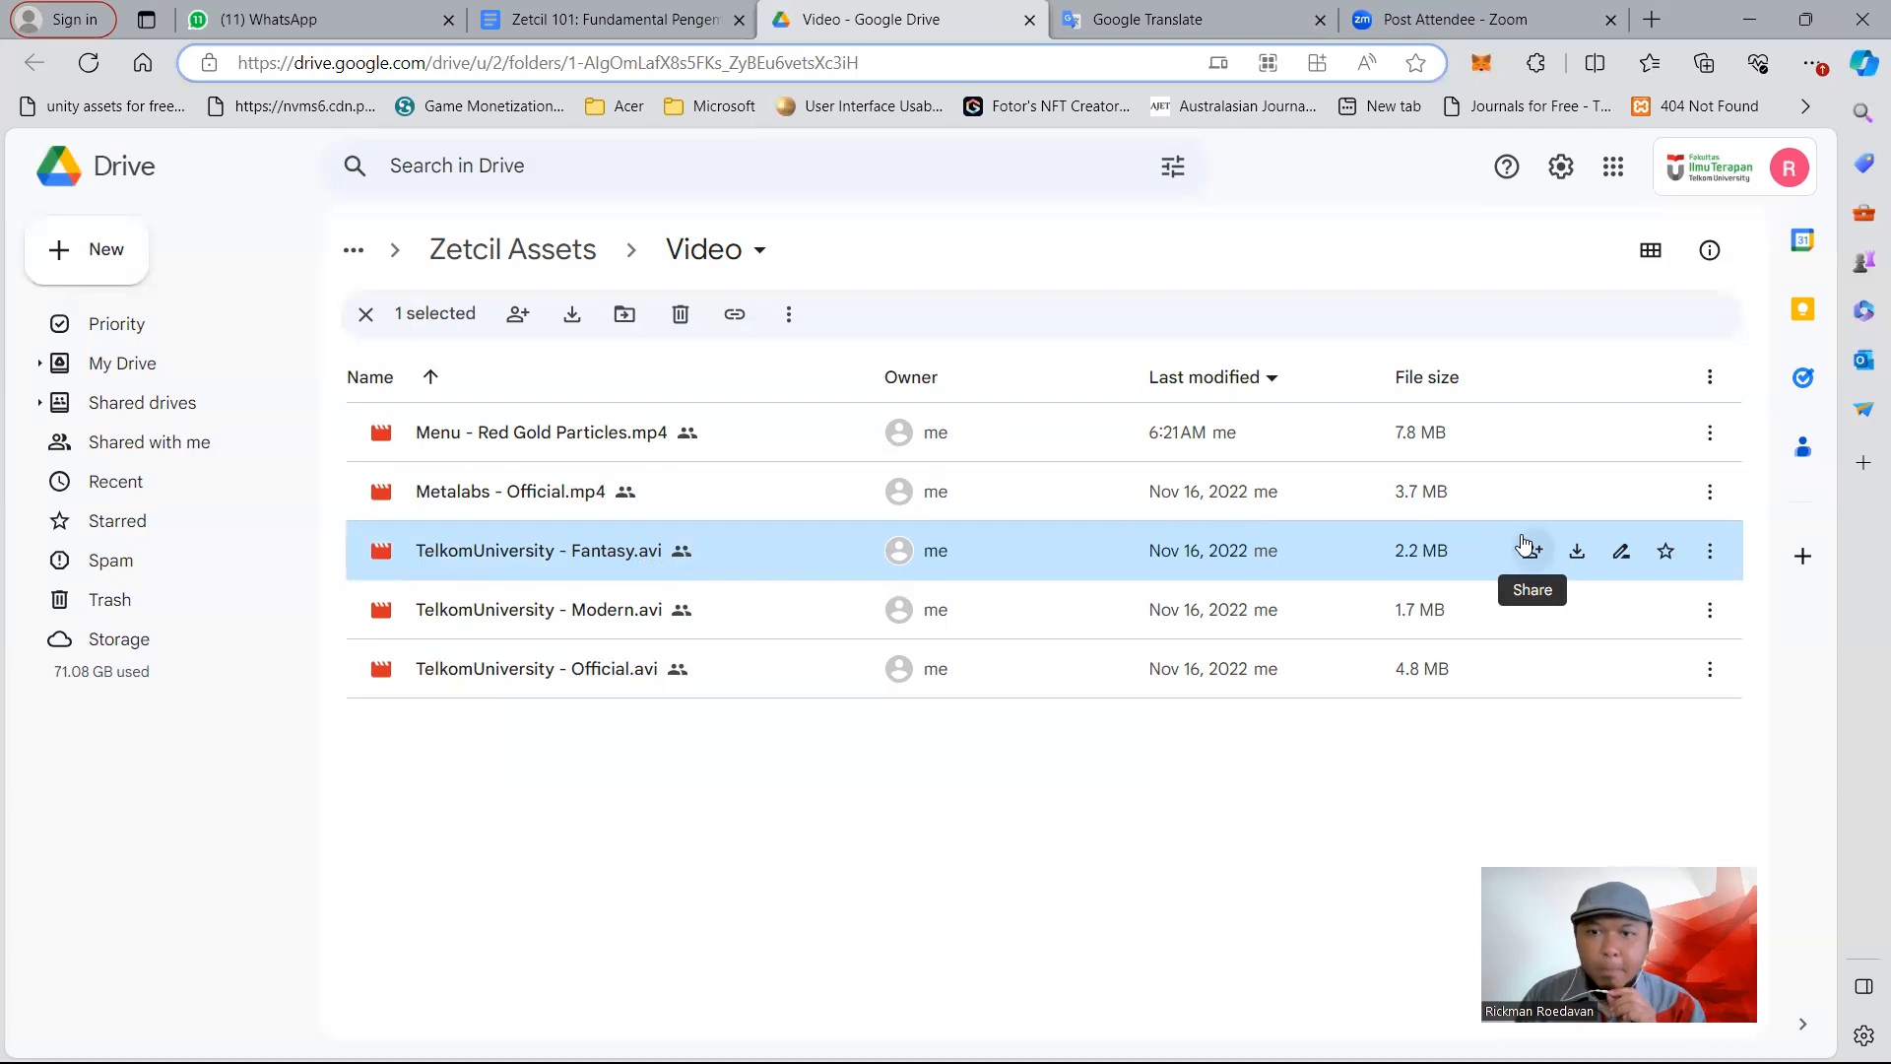
{"action": "left_click", "coordinate": [1579, 552]}
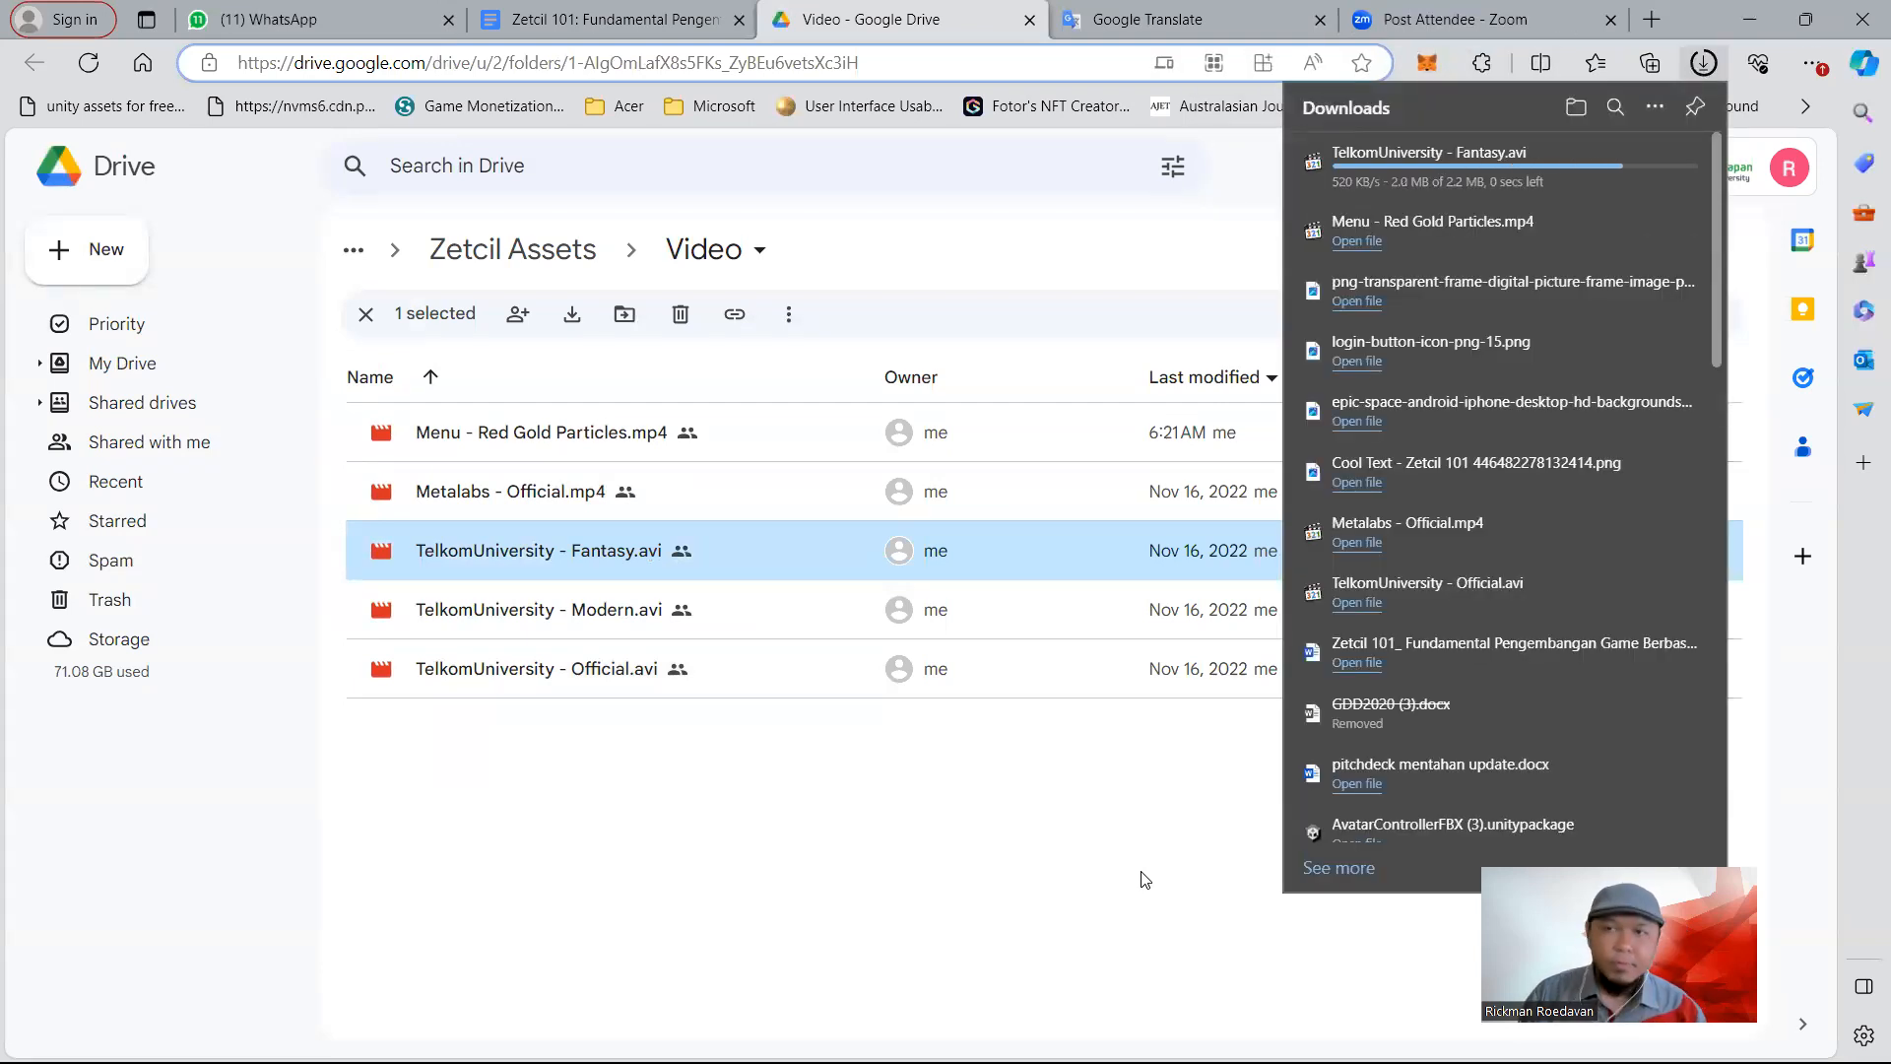
Import the downloaded TelkomUniversity - Fantasy.avi into the Video folder of the Unity project
{"action": "left_click_drag", "start_coordinate": [1525, 160], "coordinate": [967, 831]}
{"action": "key", "text": "alt+Tab"}
{"action": "key", "text": "alt+Tab"}
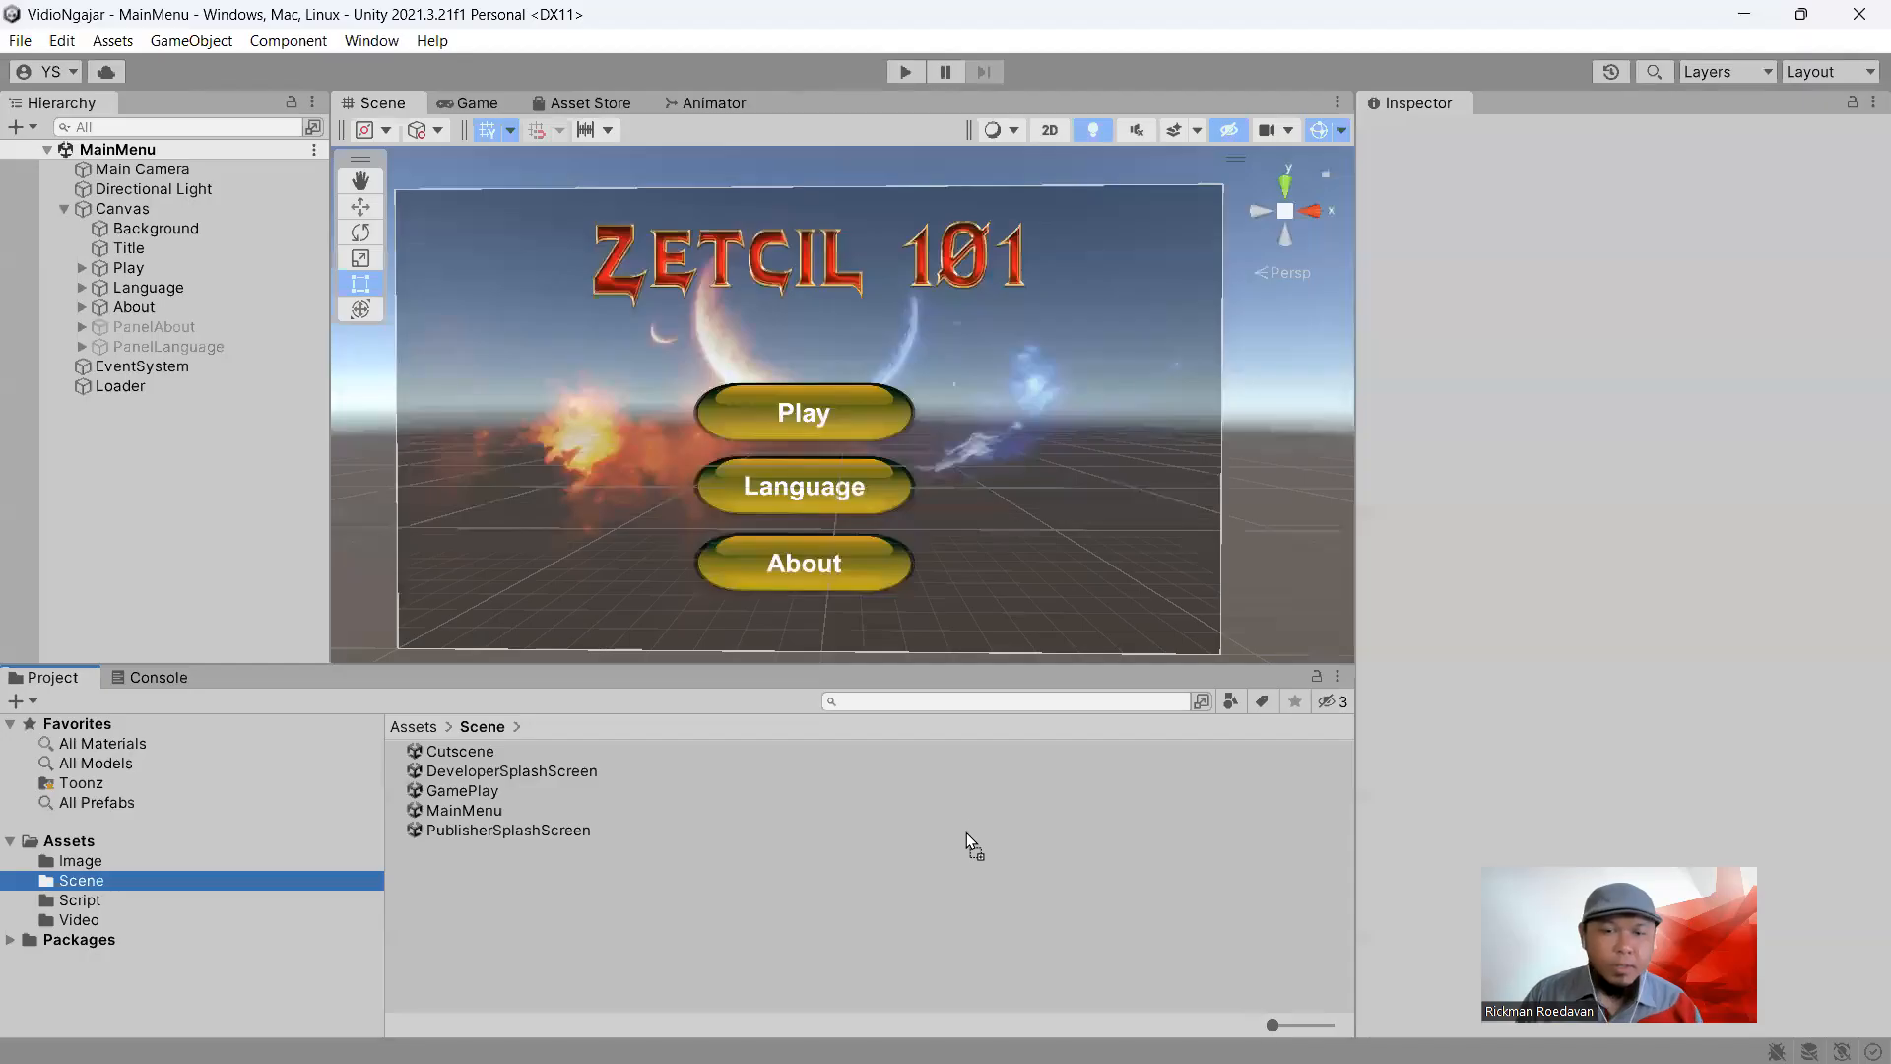
{"action": "left_click_drag", "start_coordinate": [1061, 775], "coordinate": [109, 908]}
{"action": "left_click", "coordinate": [110, 914]}
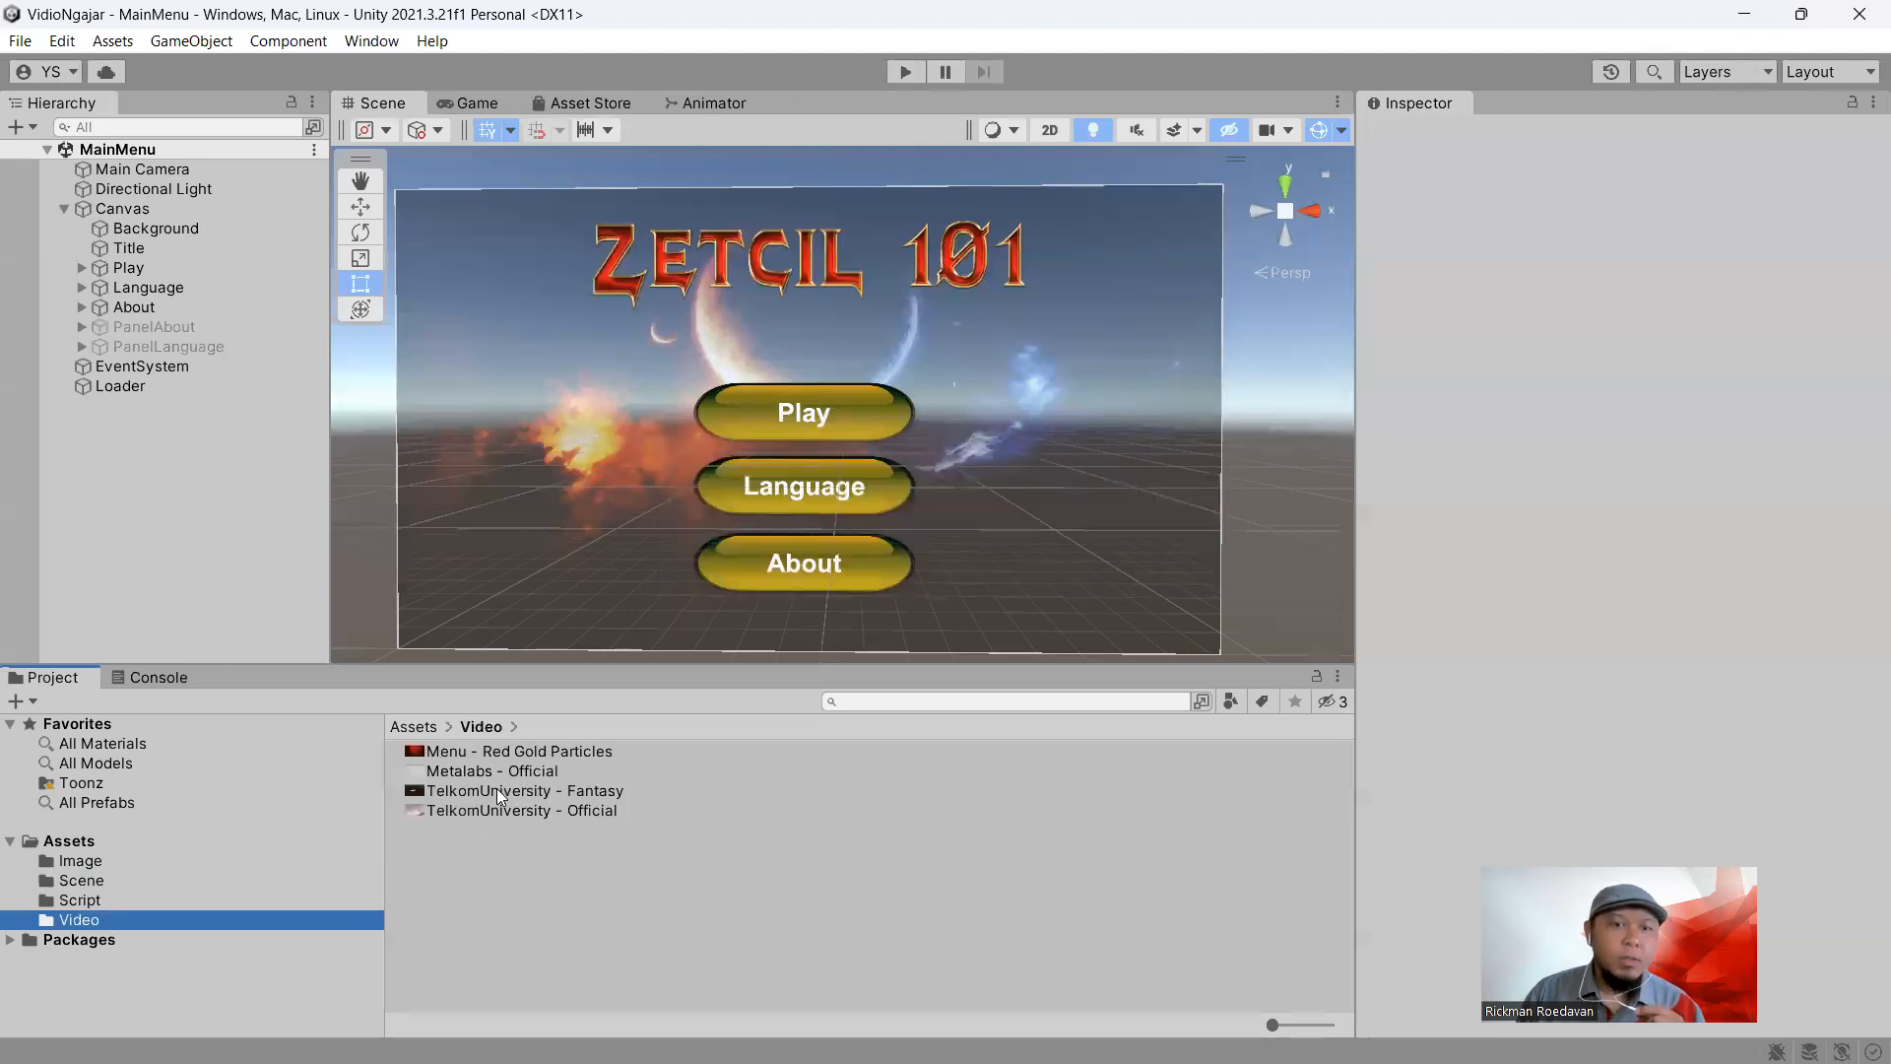
Open the Cutscene scene and set the Main Camera's Clear Flags to Solid Color with a black background, 000000
{"action": "left_click", "coordinate": [112, 882]}
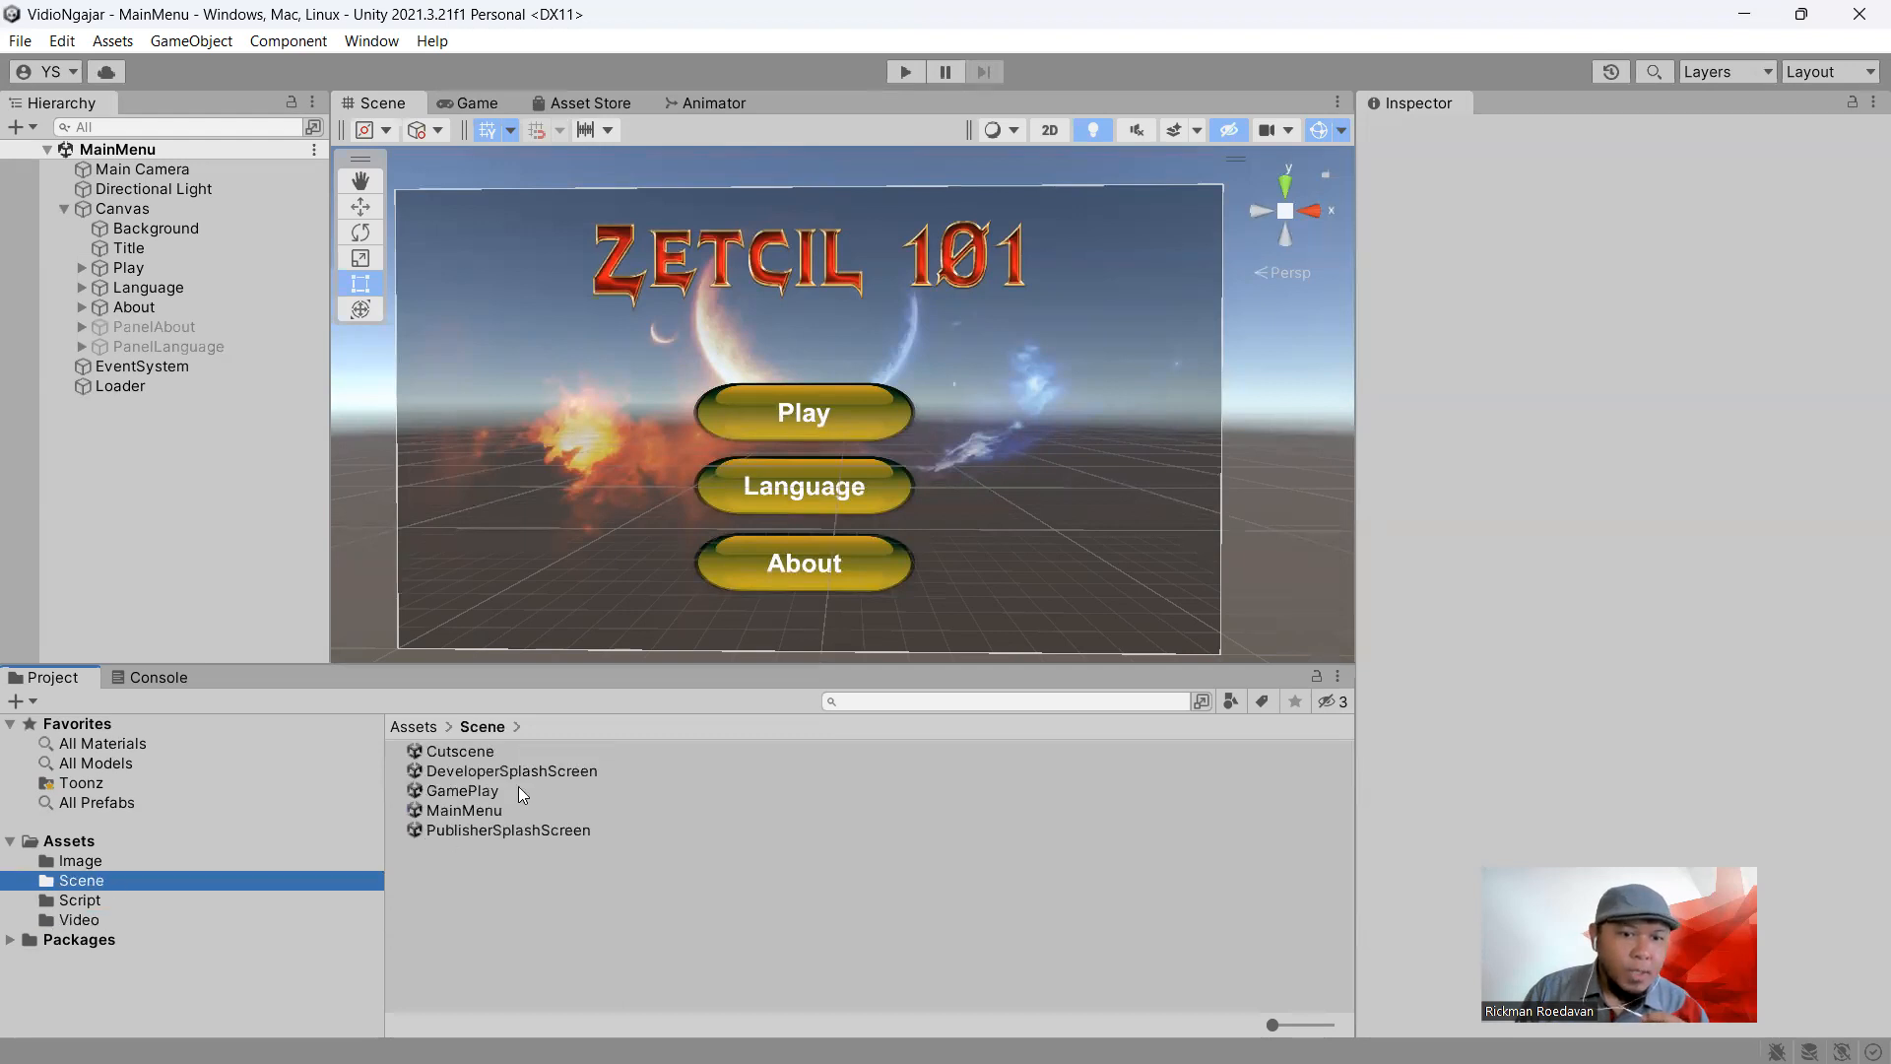
{"action": "double_click", "coordinate": [493, 753]}
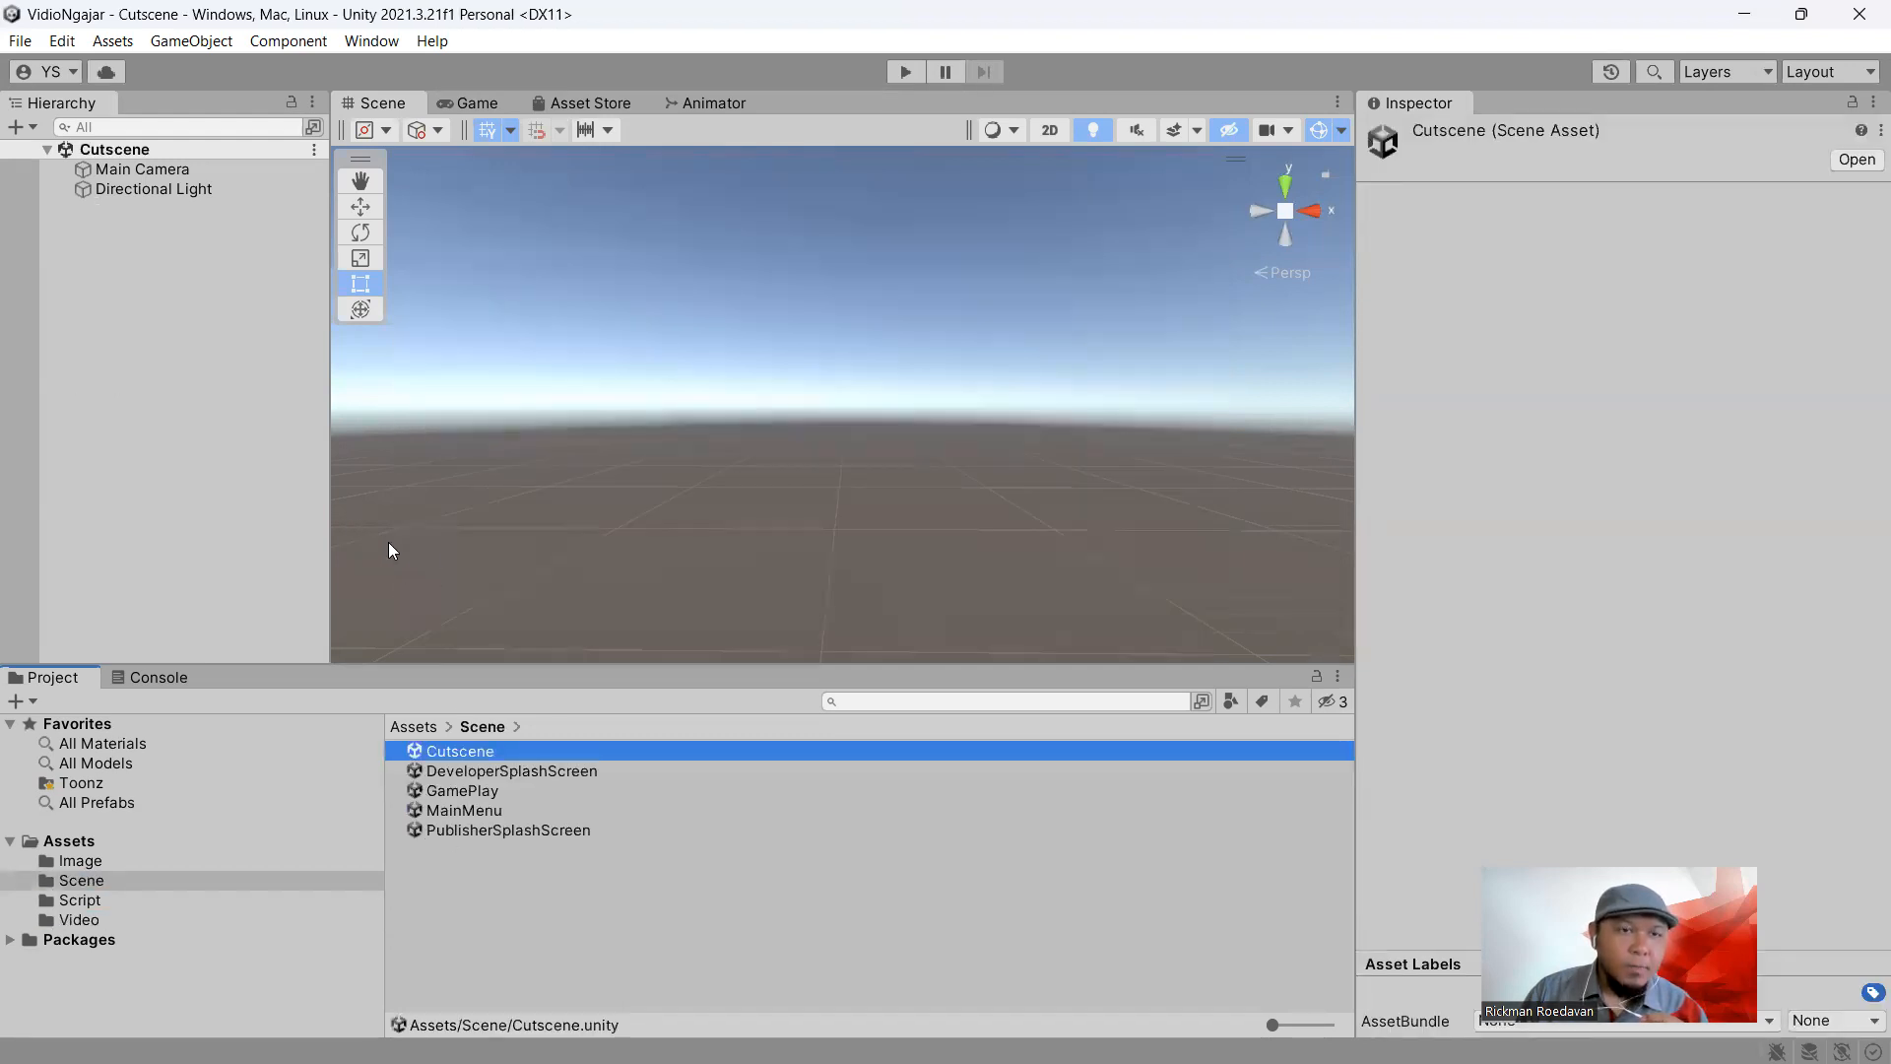
{"action": "left_click", "coordinate": [85, 918]}
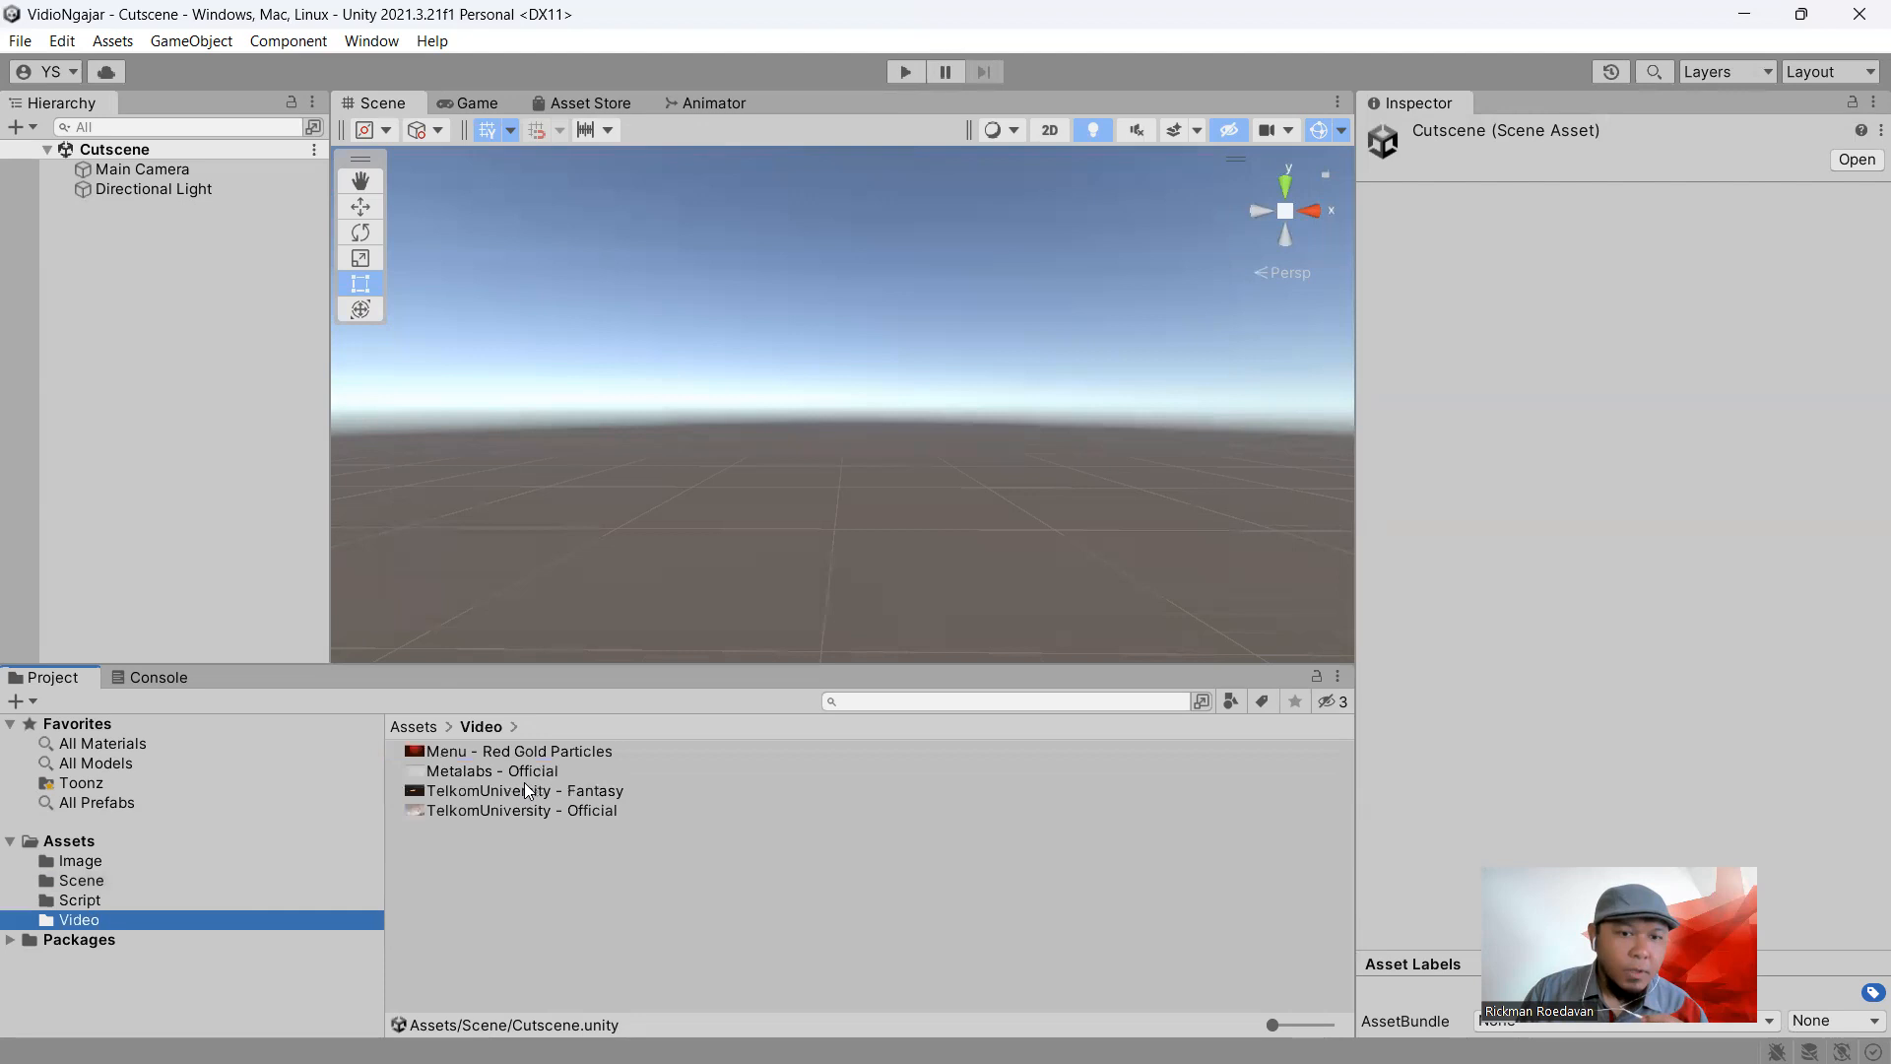
{"action": "left_click", "coordinate": [185, 163]}
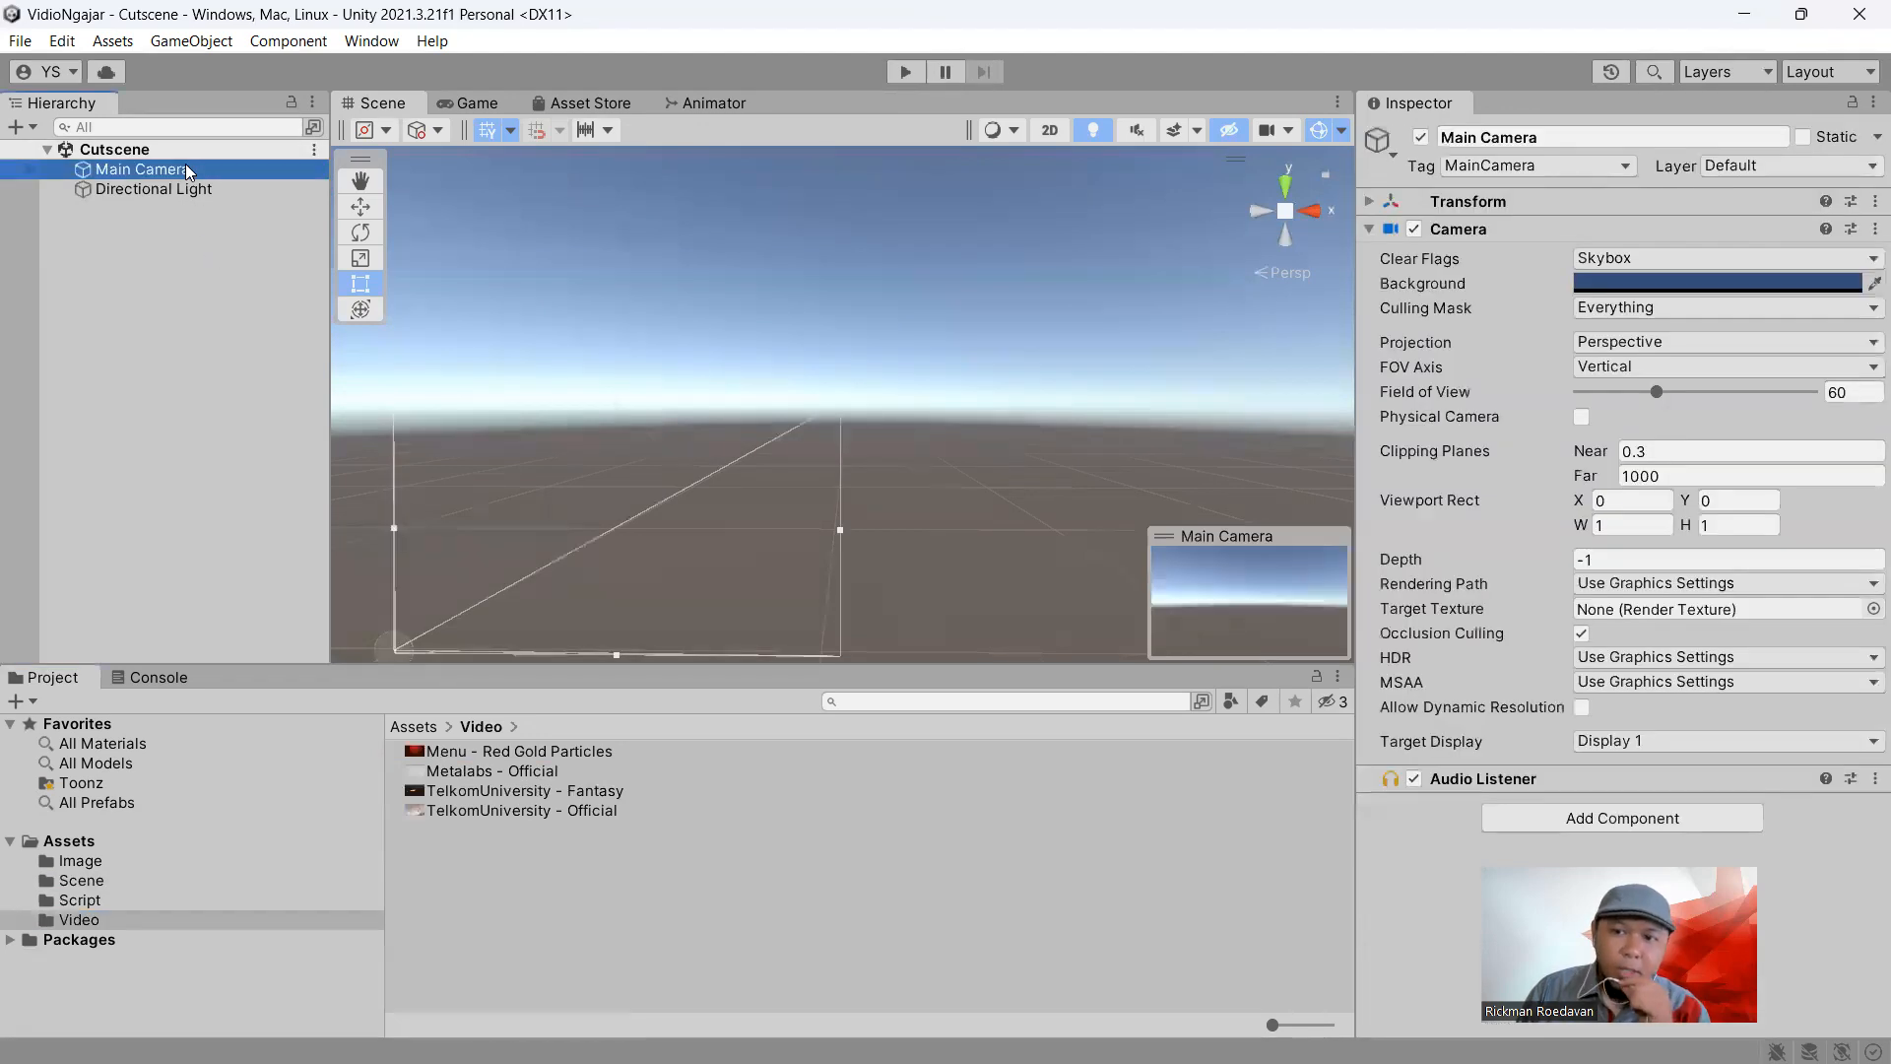
{"action": "left_click", "coordinate": [1594, 264]}
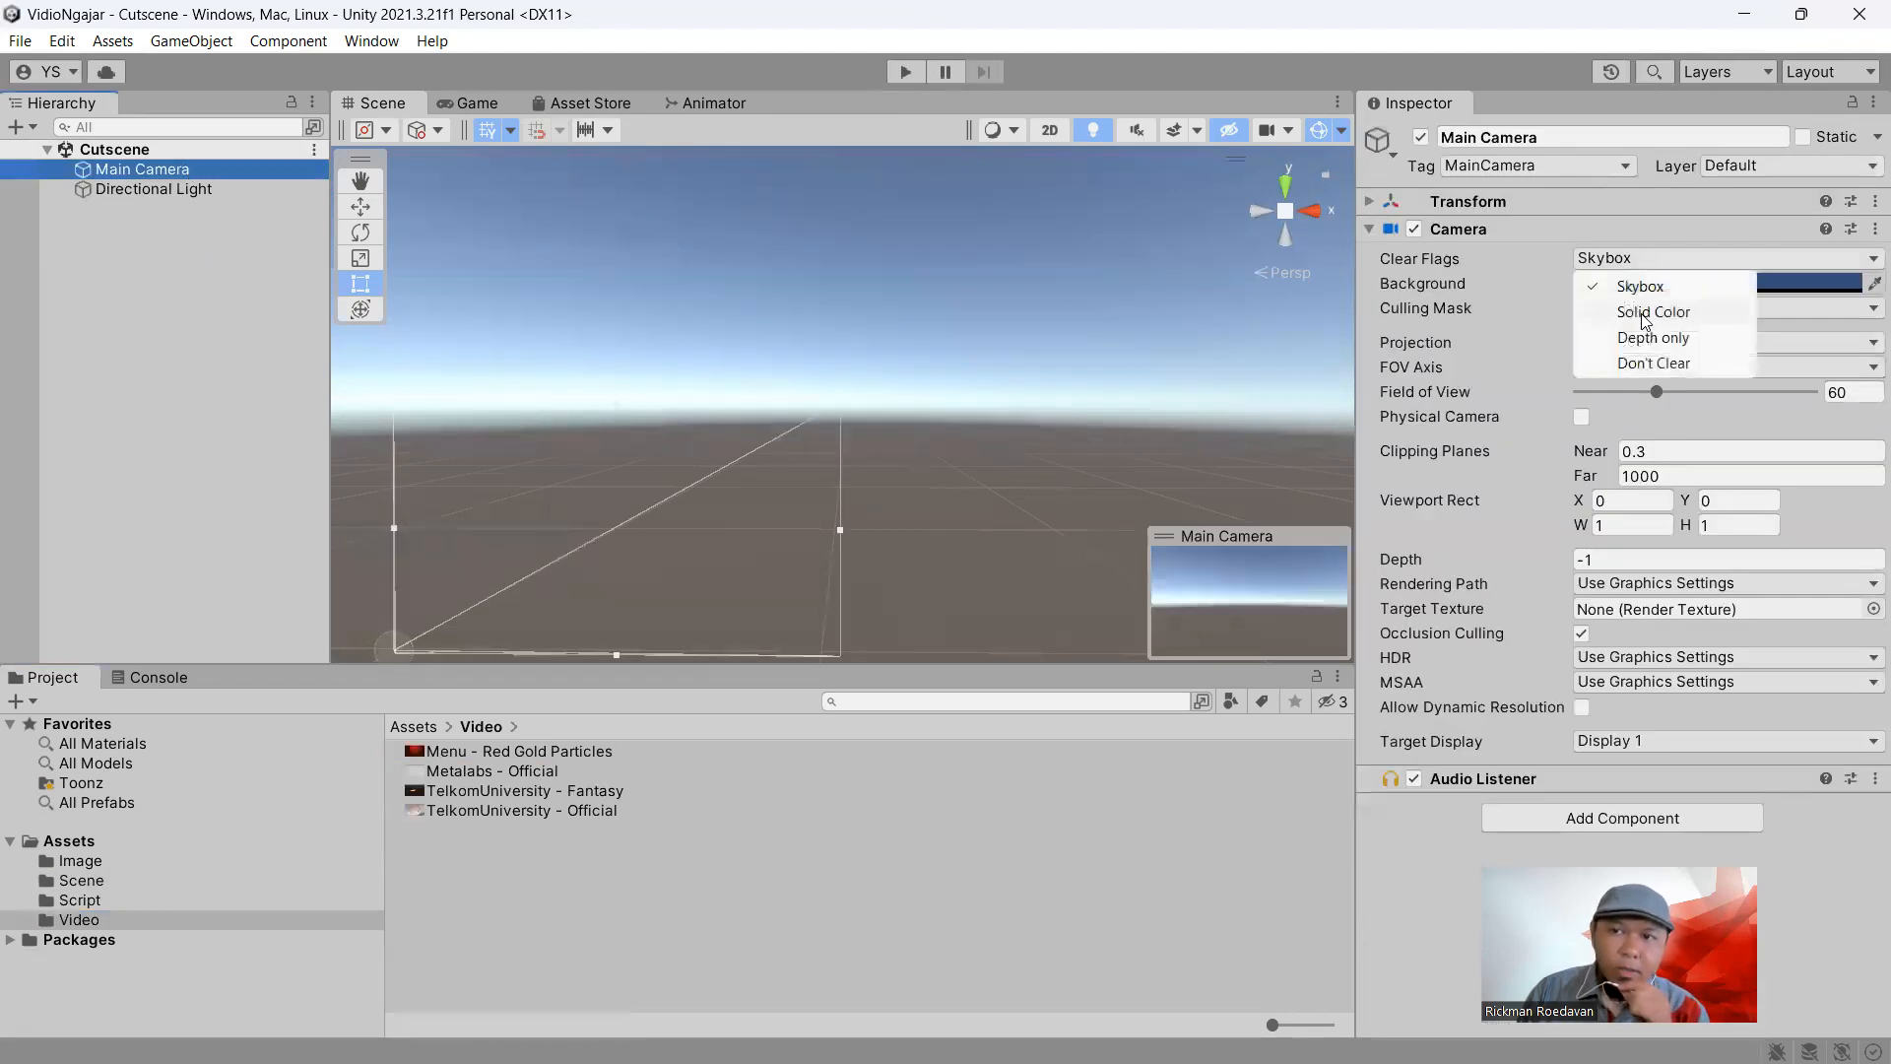
{"action": "left_click", "coordinate": [1647, 313]}
{"action": "left_click", "coordinate": [1675, 283]}
{"action": "left_click_drag", "start_coordinate": [1717, 502], "coordinate": [1722, 547]}
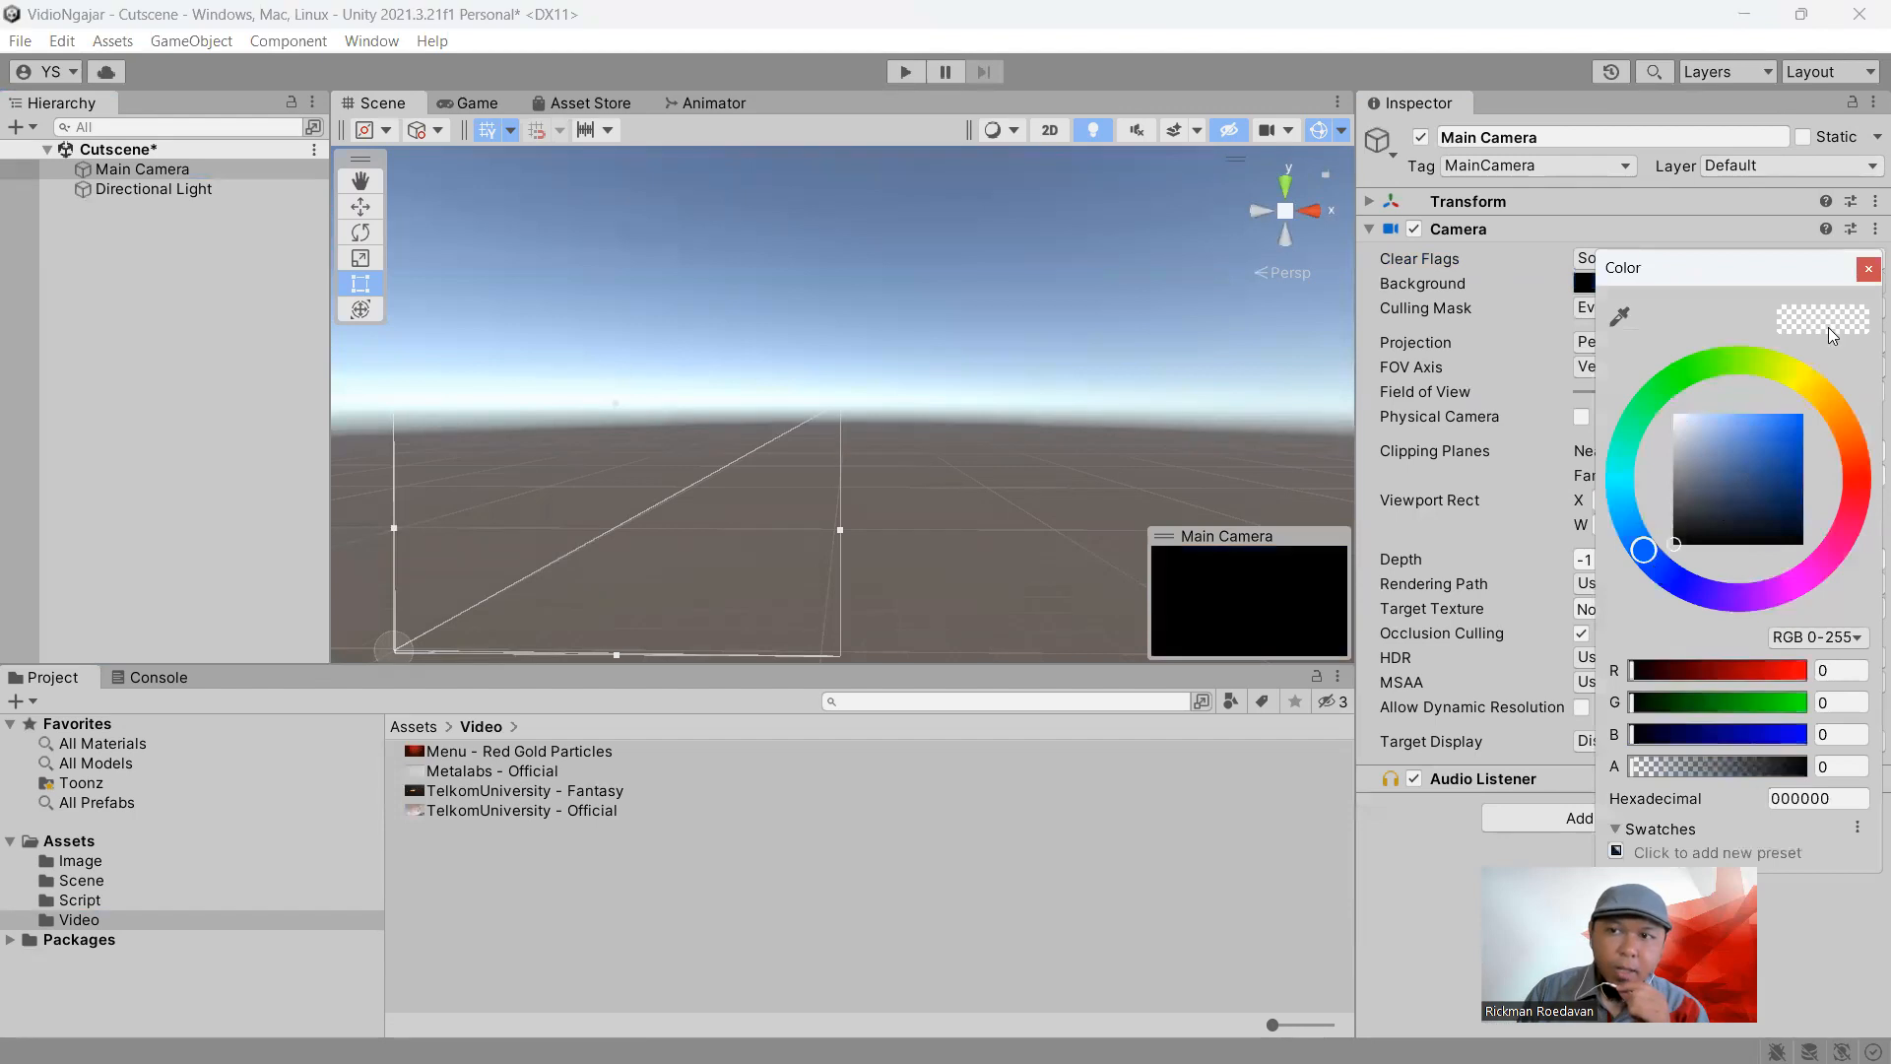
{"action": "left_click", "coordinate": [1869, 268]}
Attach the TelkomUniversity - Fantasy clip to the Main Camera, play-test the Cutscene scene and save it
{"action": "left_click_drag", "start_coordinate": [542, 808], "coordinate": [200, 166]}
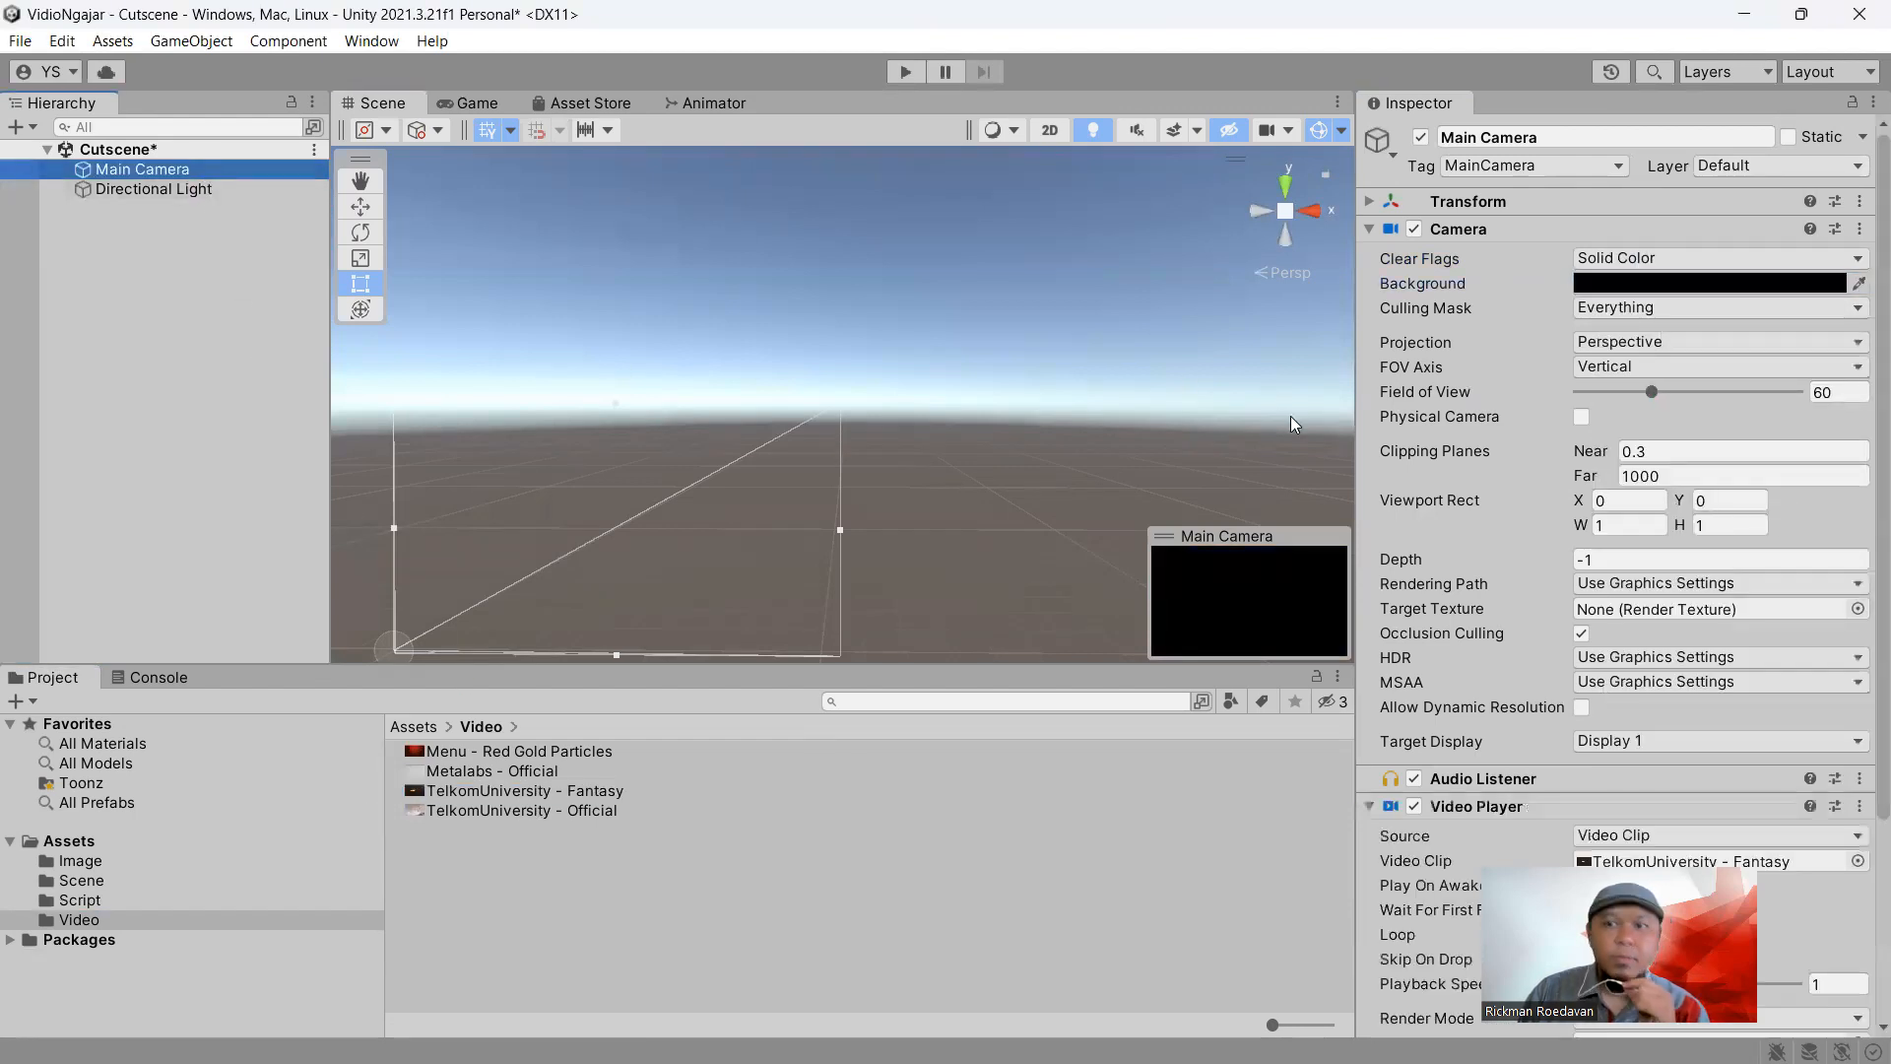
{"action": "left_click", "coordinate": [904, 73]}
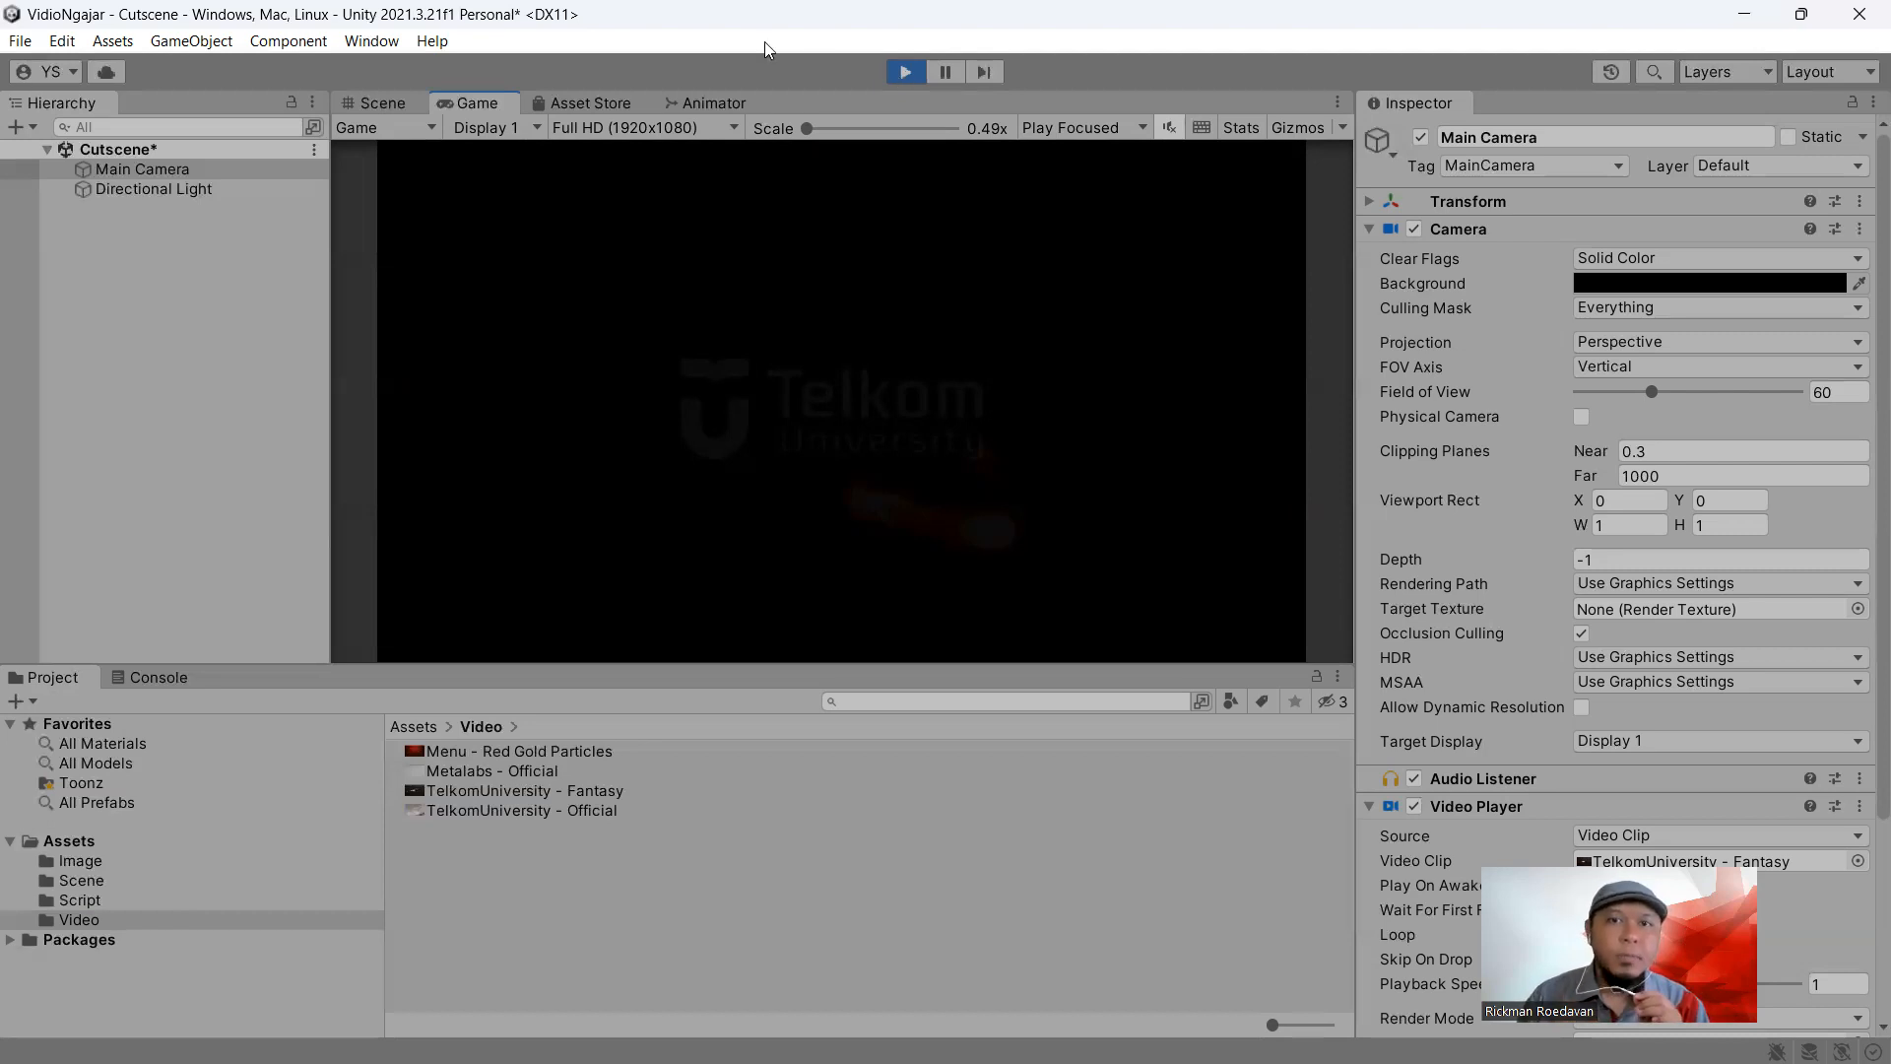
{"action": "left_click", "coordinate": [906, 72]}
{"action": "left_click", "coordinate": [19, 40]}
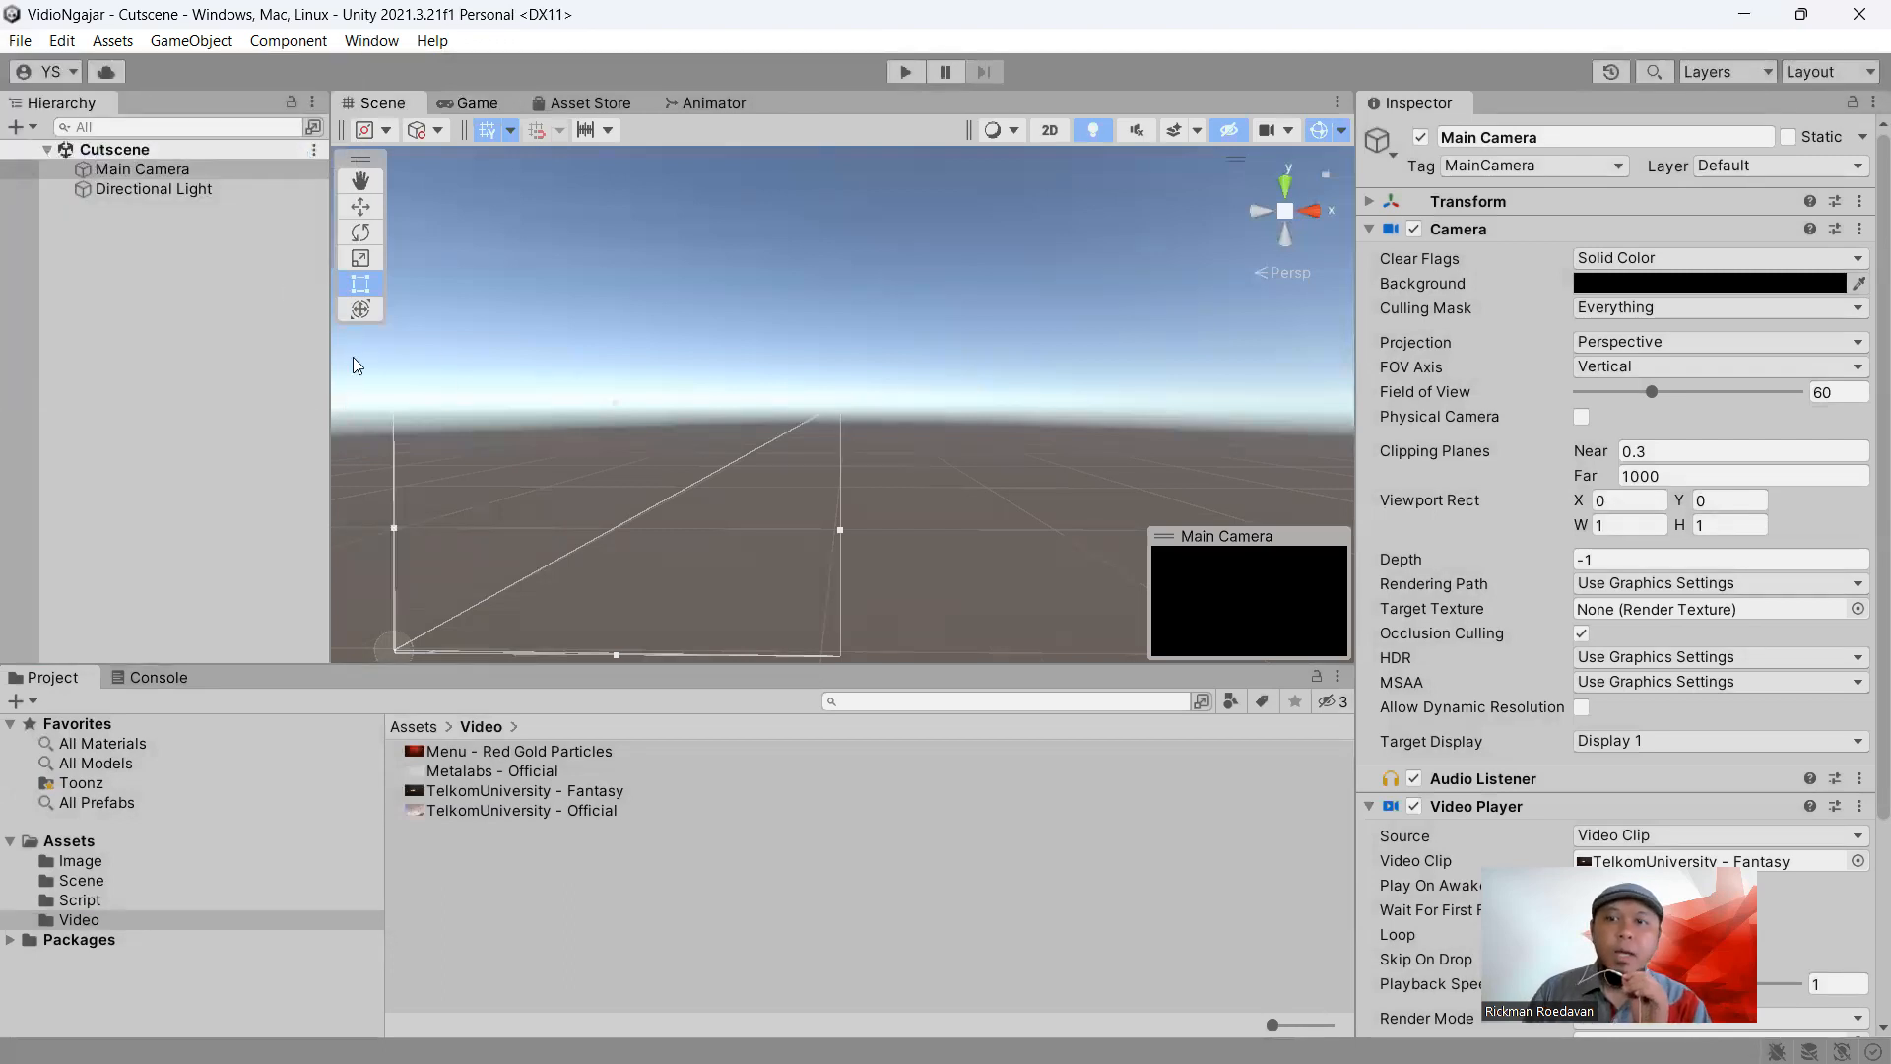
Show the TelkomUniversity - Fantasy clip in File Explorer to check its length and return to Unity
{"action": "left_click", "coordinate": [530, 788]}
{"action": "right_click", "coordinate": [530, 788]}
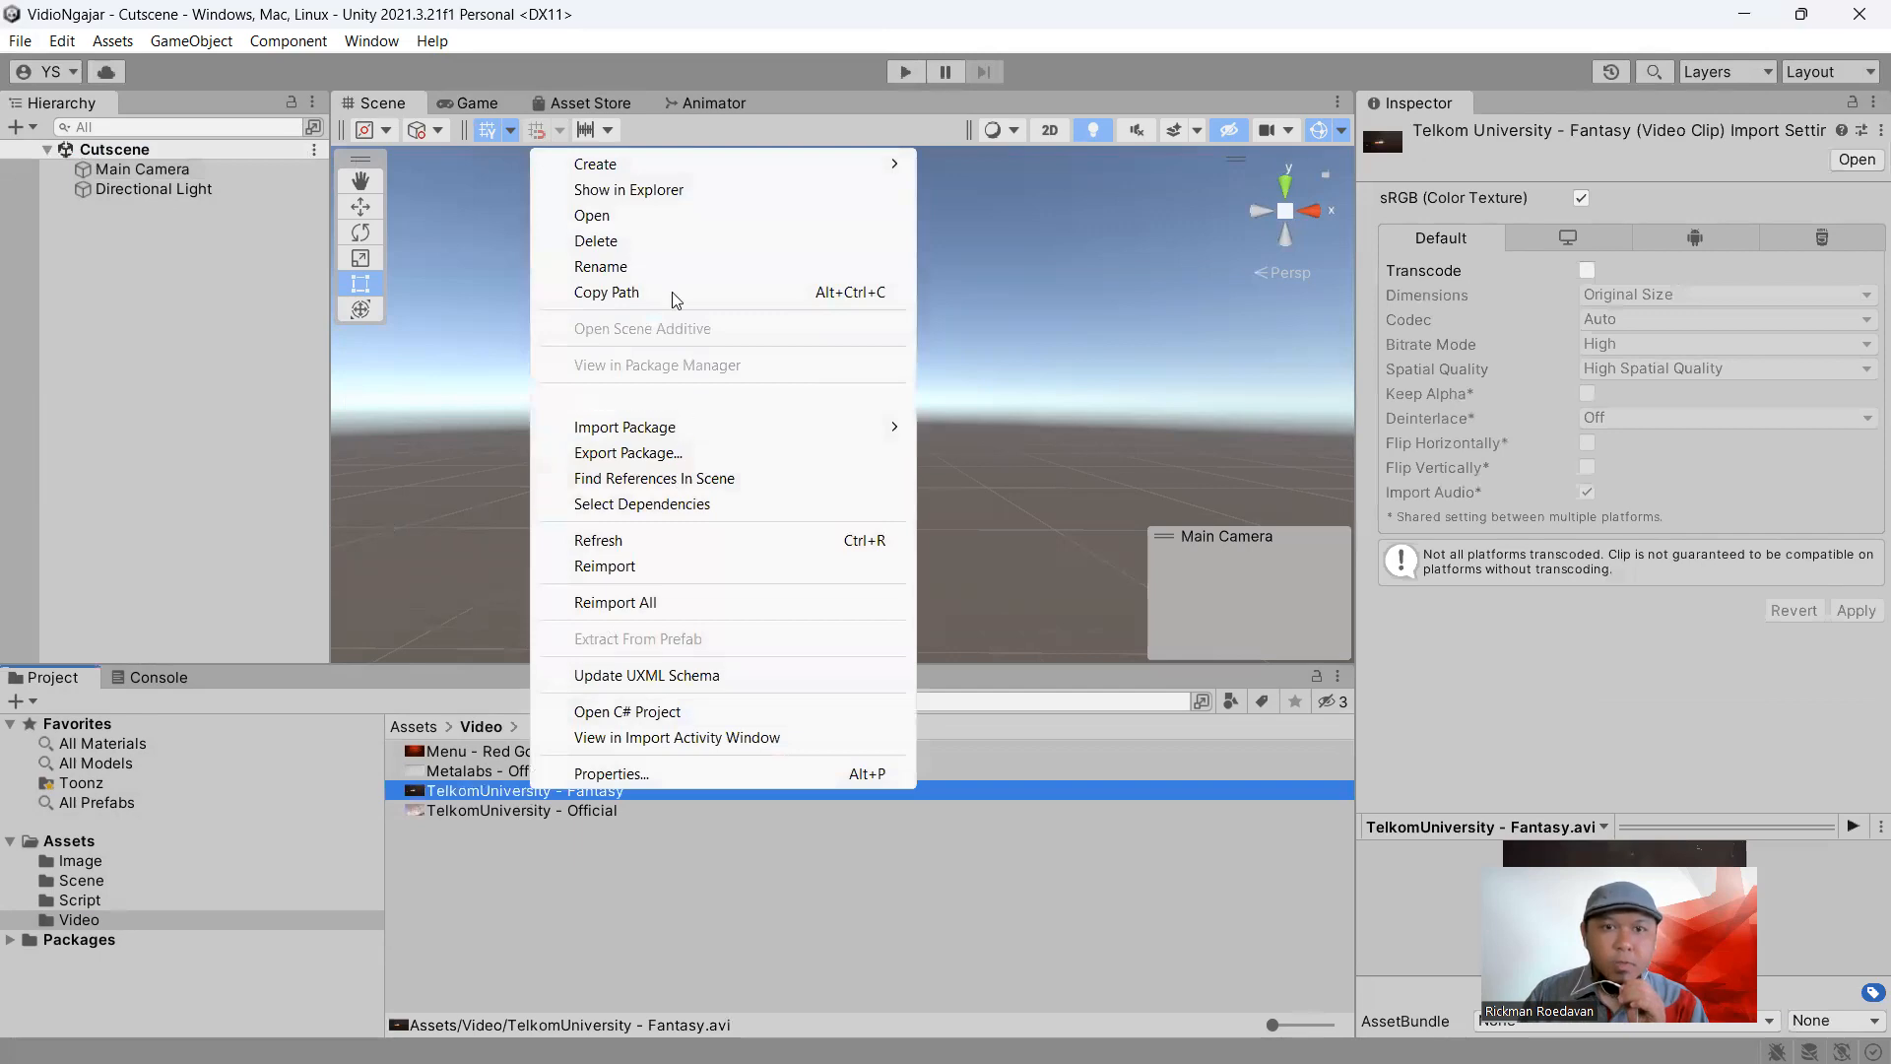
{"action": "left_click", "coordinate": [677, 195]}
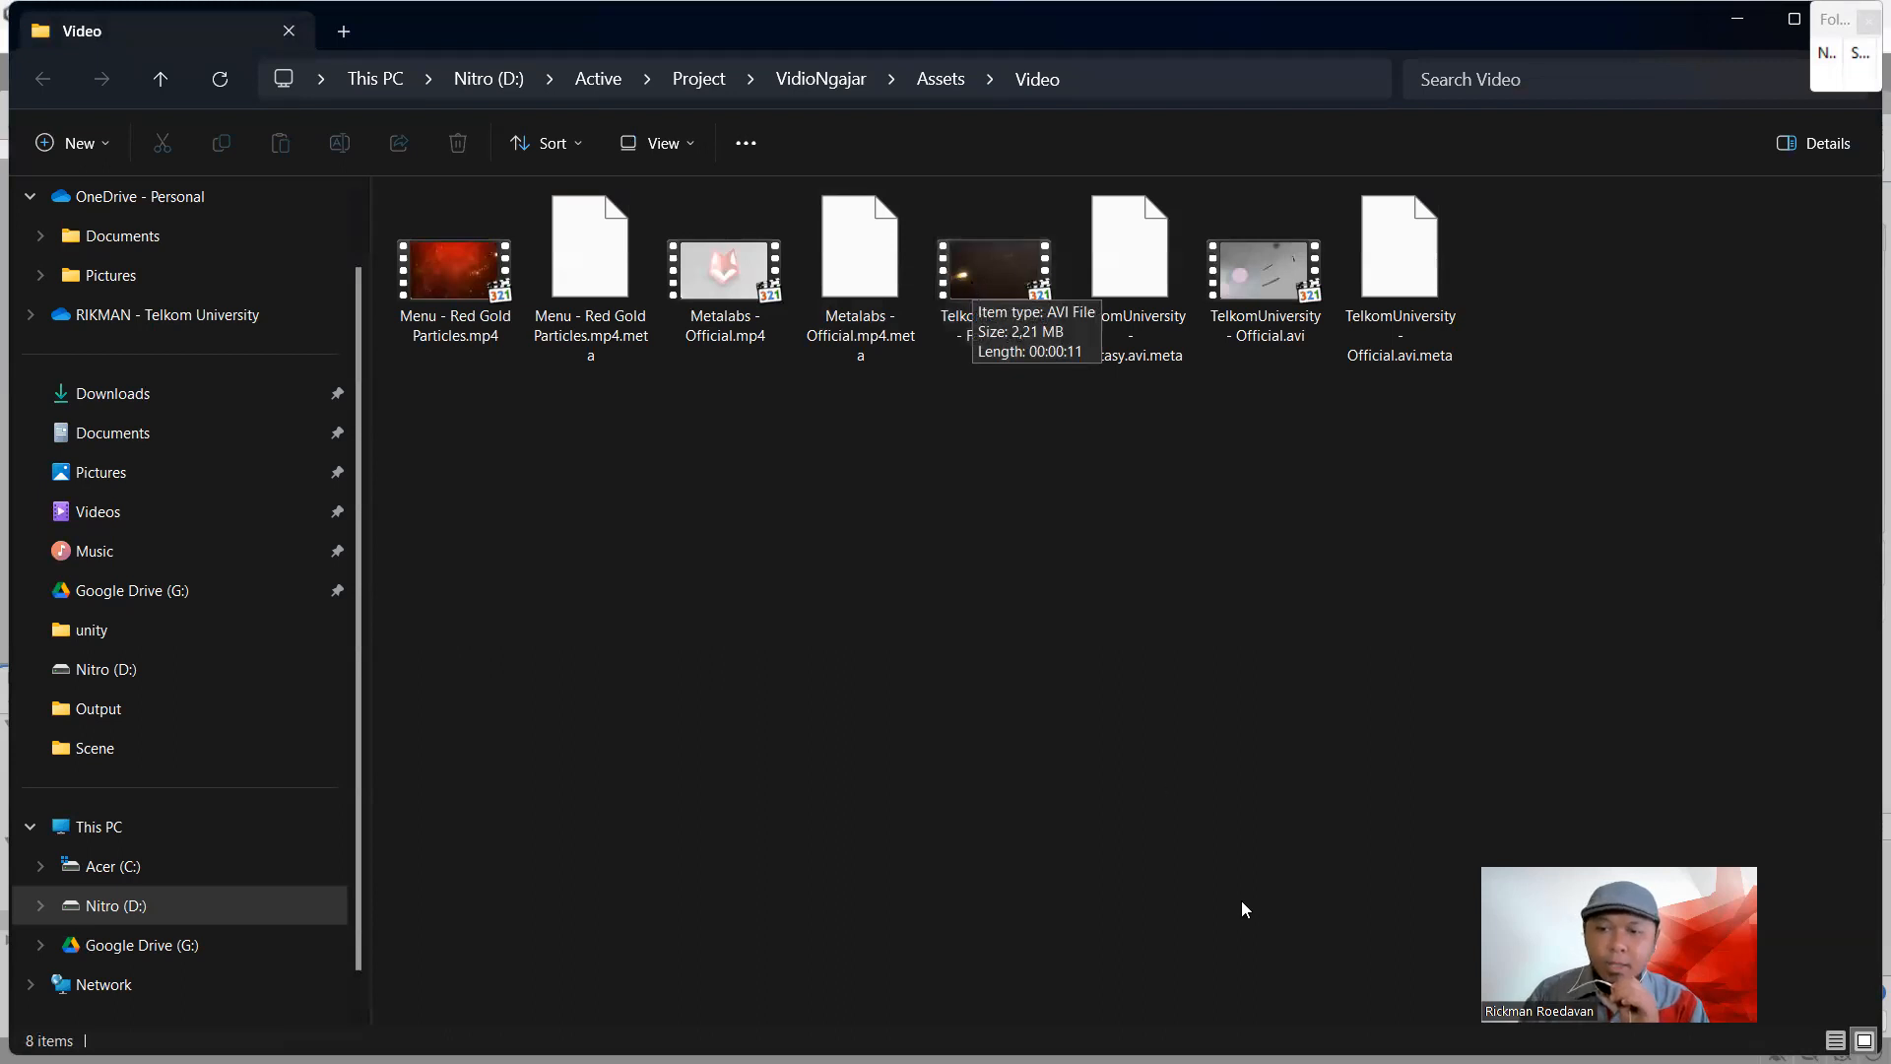
{"action": "left_click", "coordinate": [1243, 1034]}
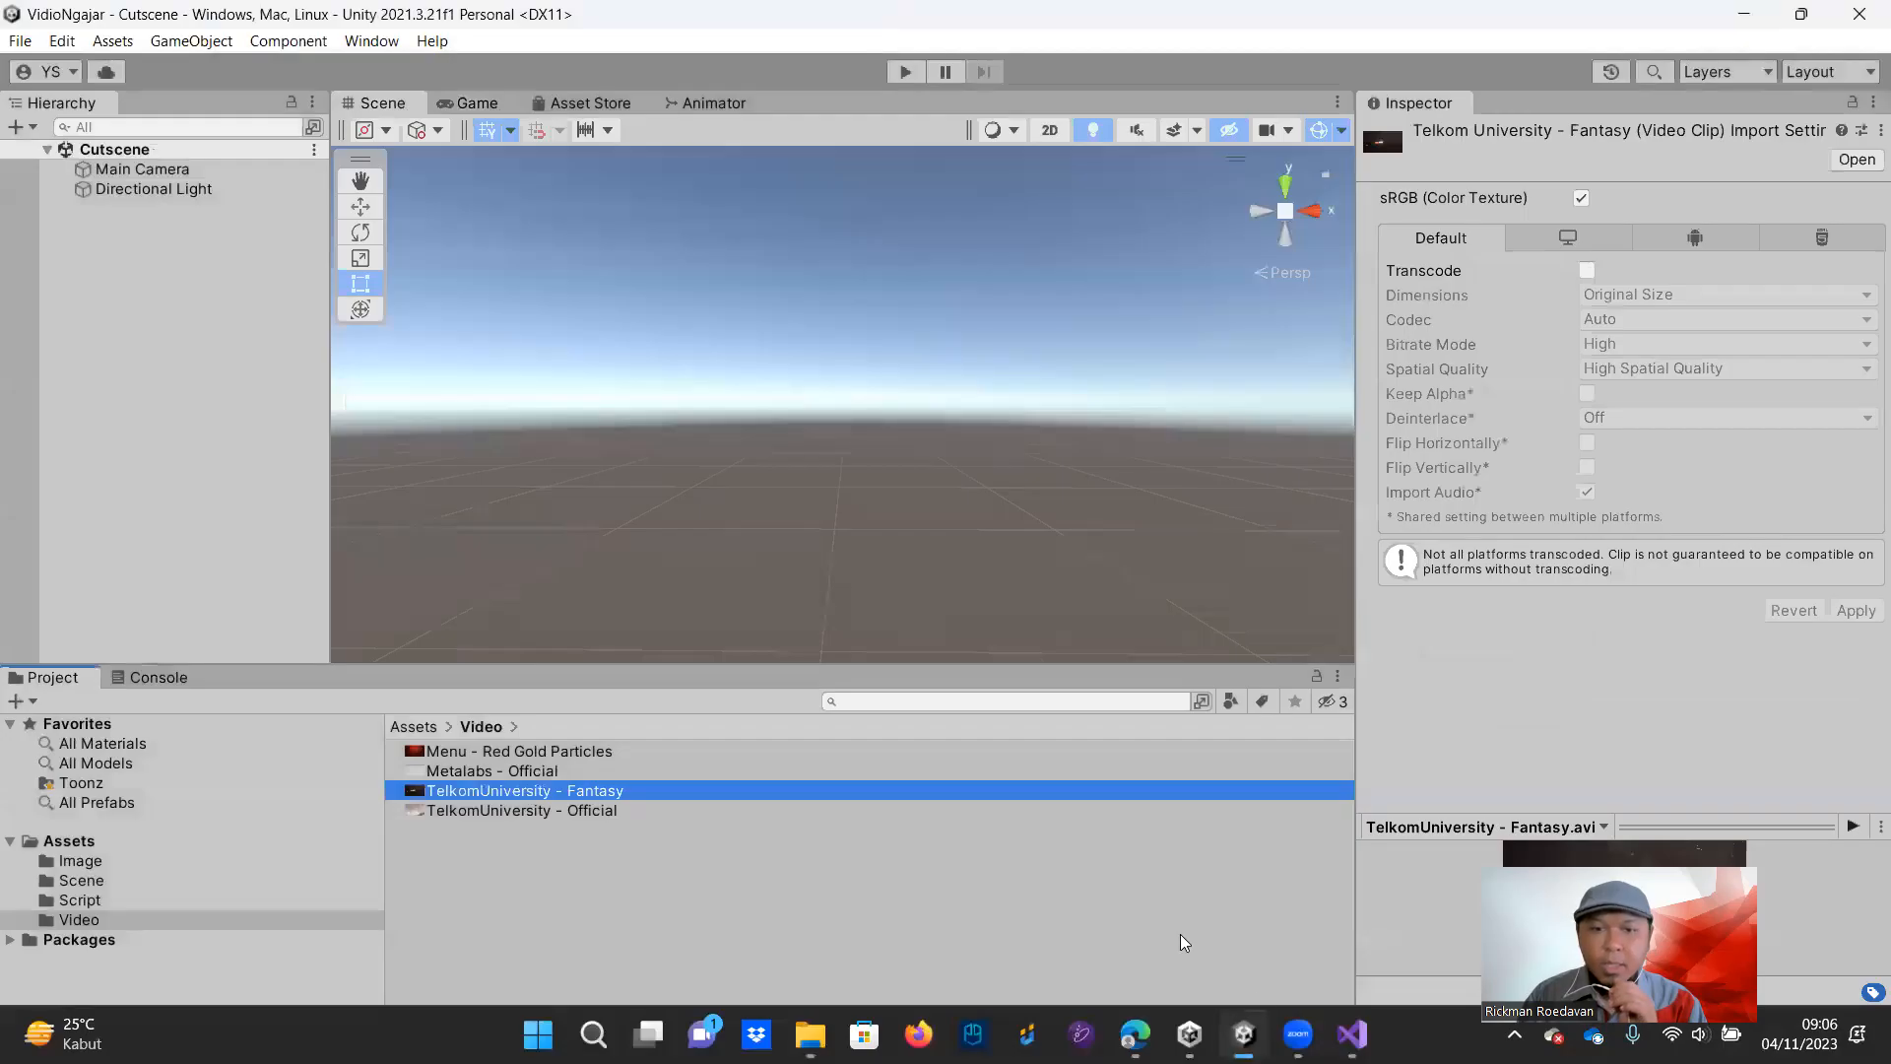
Create an empty game object named LoaderDelay in the Cutscene scene
{"action": "left_click", "coordinate": [193, 43]}
{"action": "left_click", "coordinate": [210, 71]}
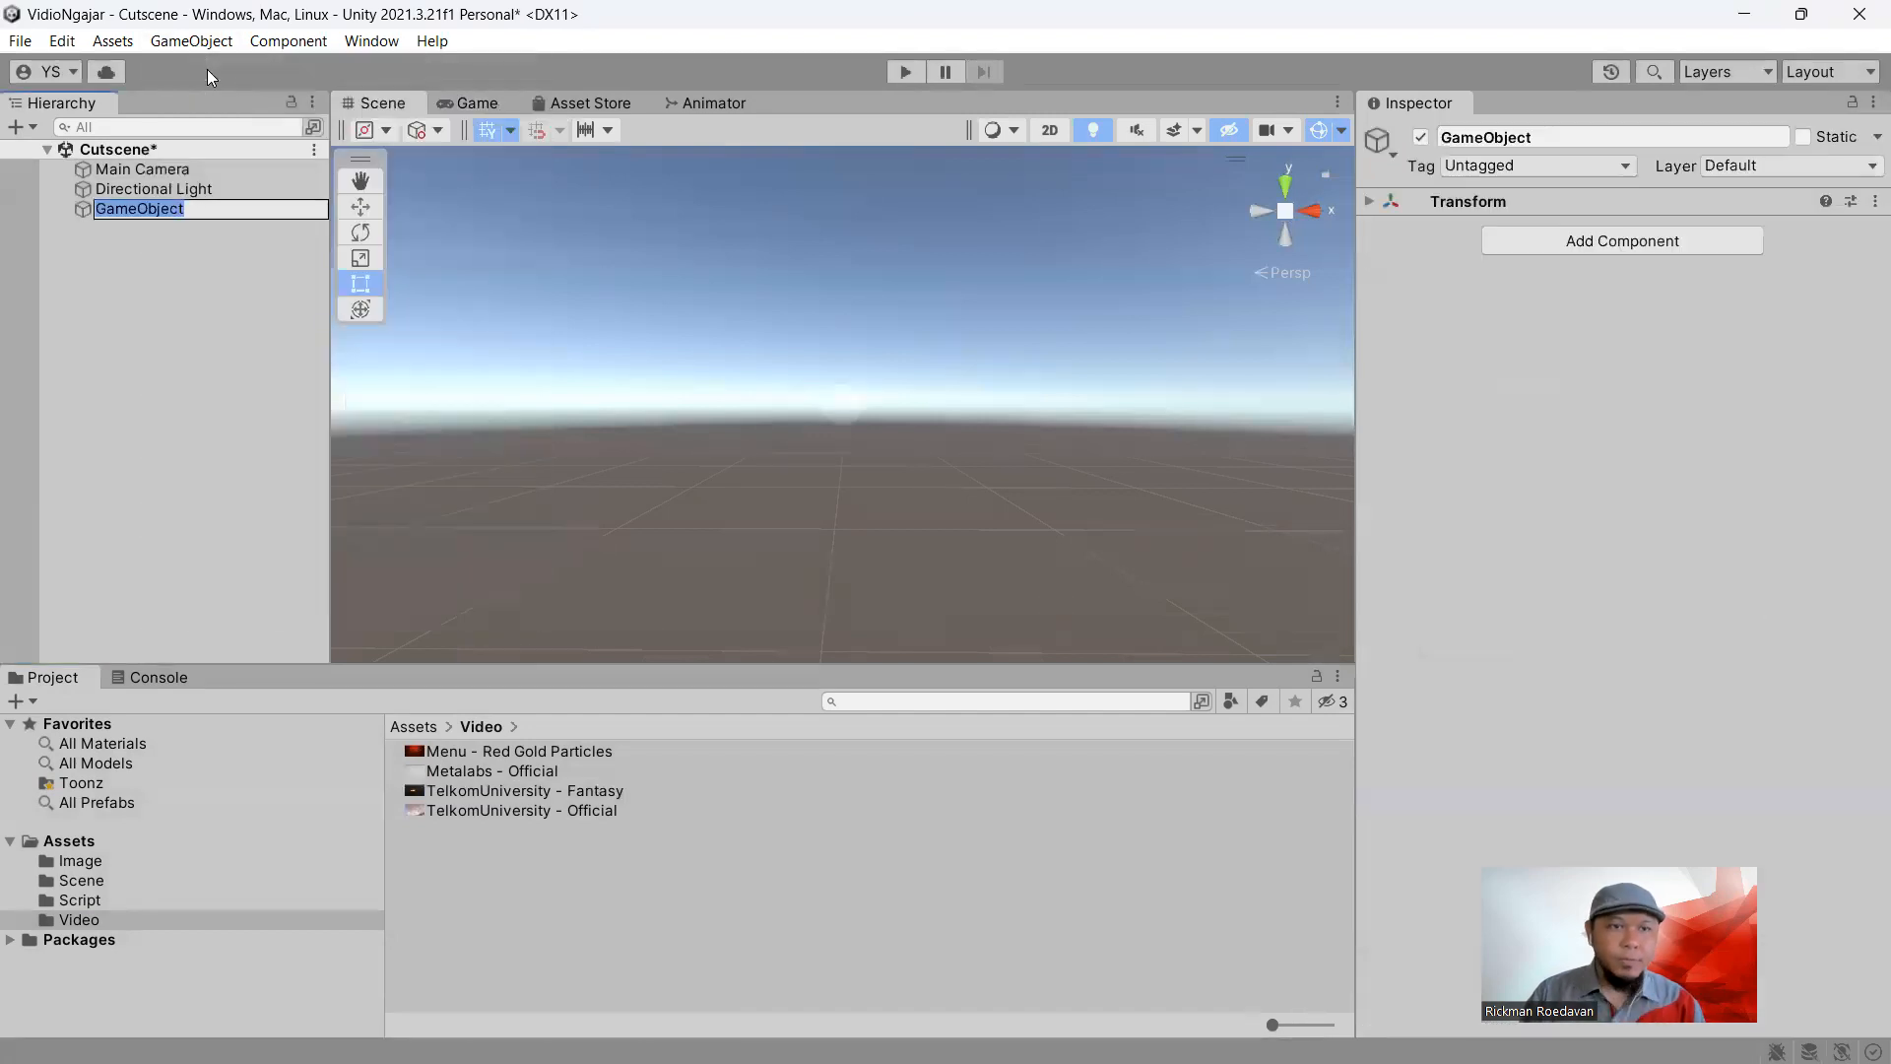
{"action": "type", "text": "Load"}
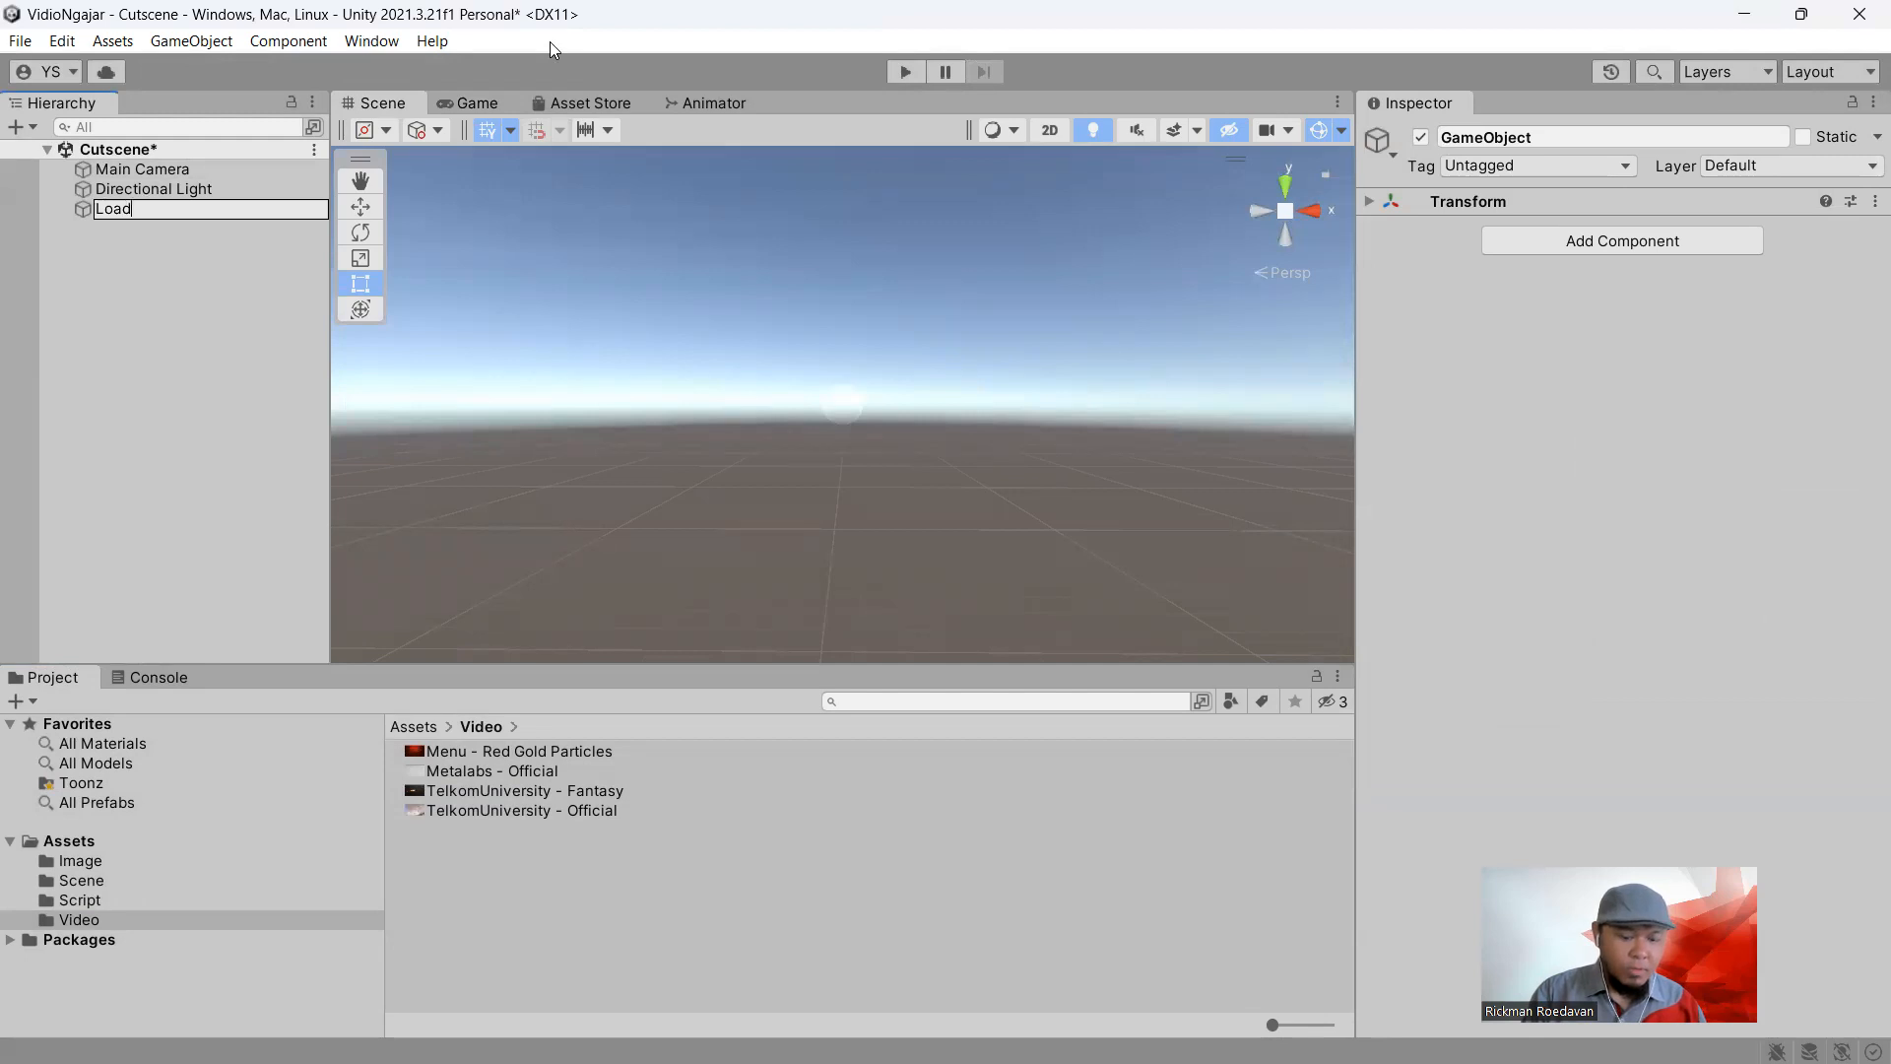
{"action": "type", "text": "erDelay"}
{"action": "key", "text": "Return"}
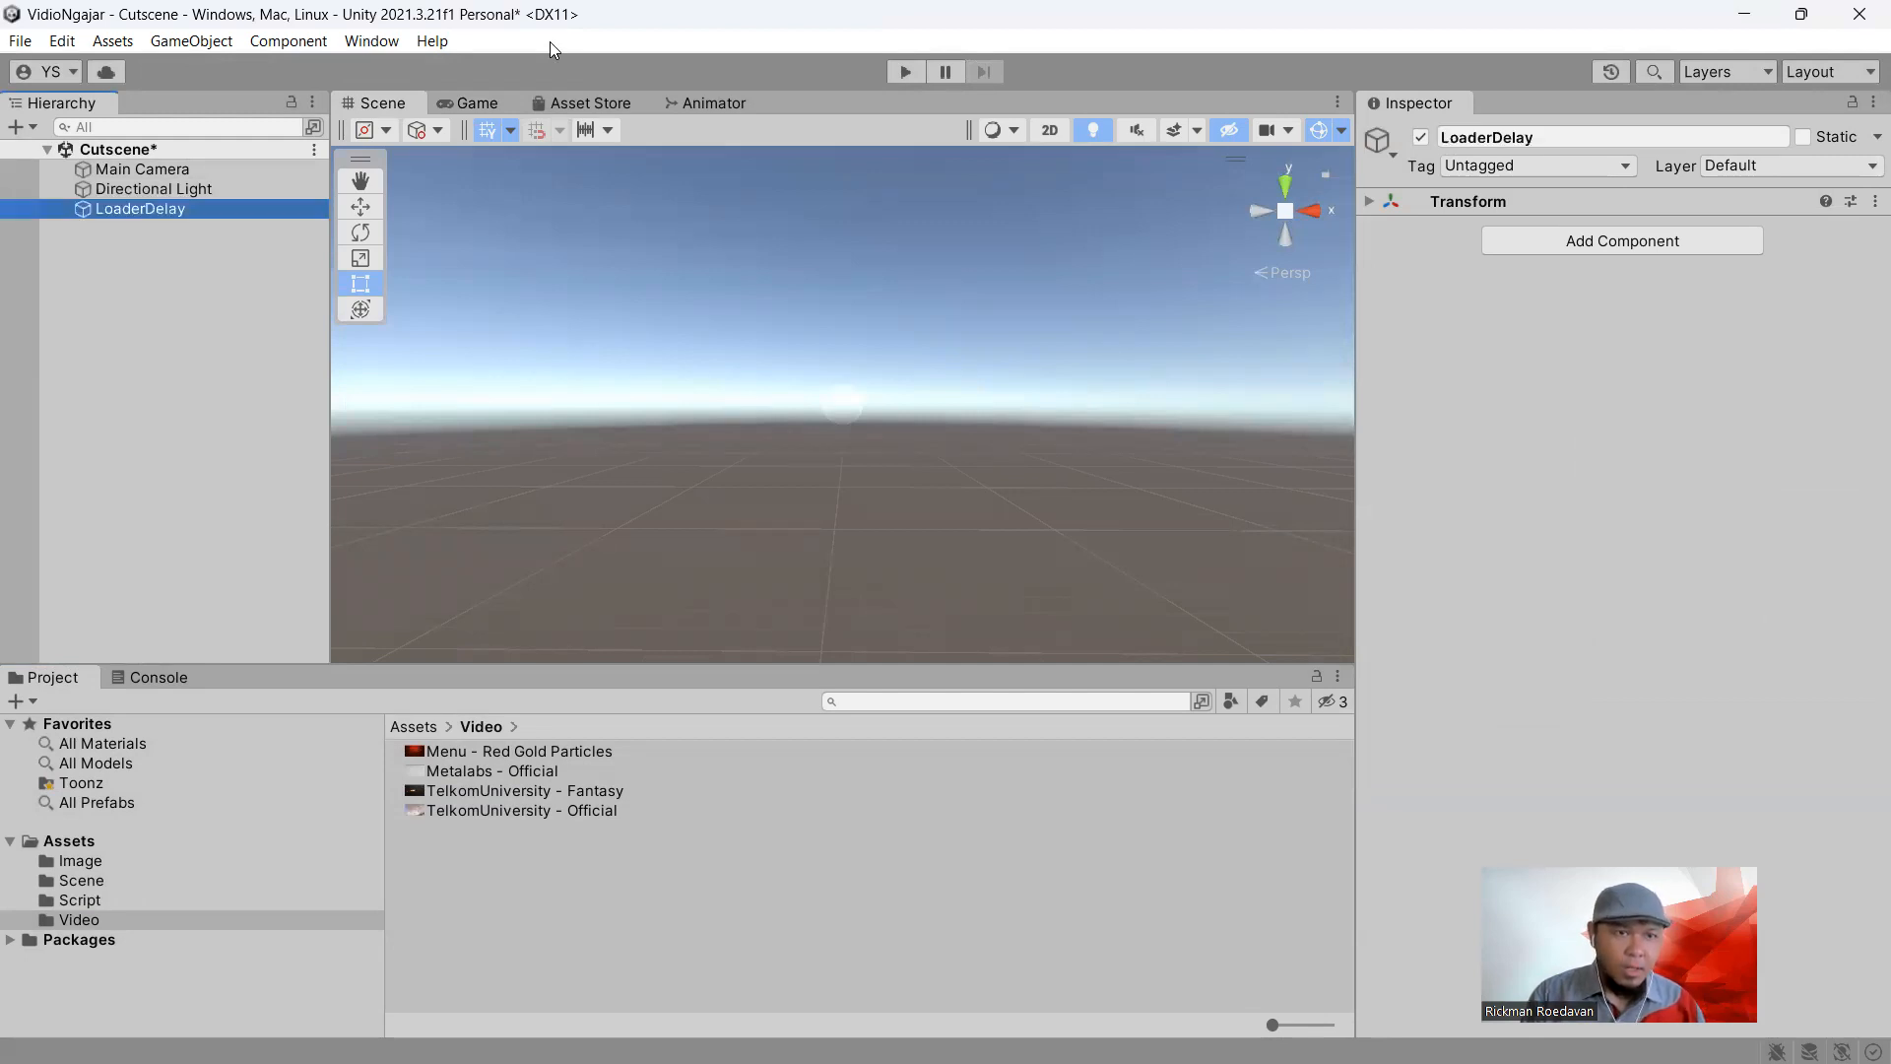
Add two more empty game objects to the Cutscene scene, named LoaderClick and LoaderPress
{"action": "left_click", "coordinate": [225, 42]}
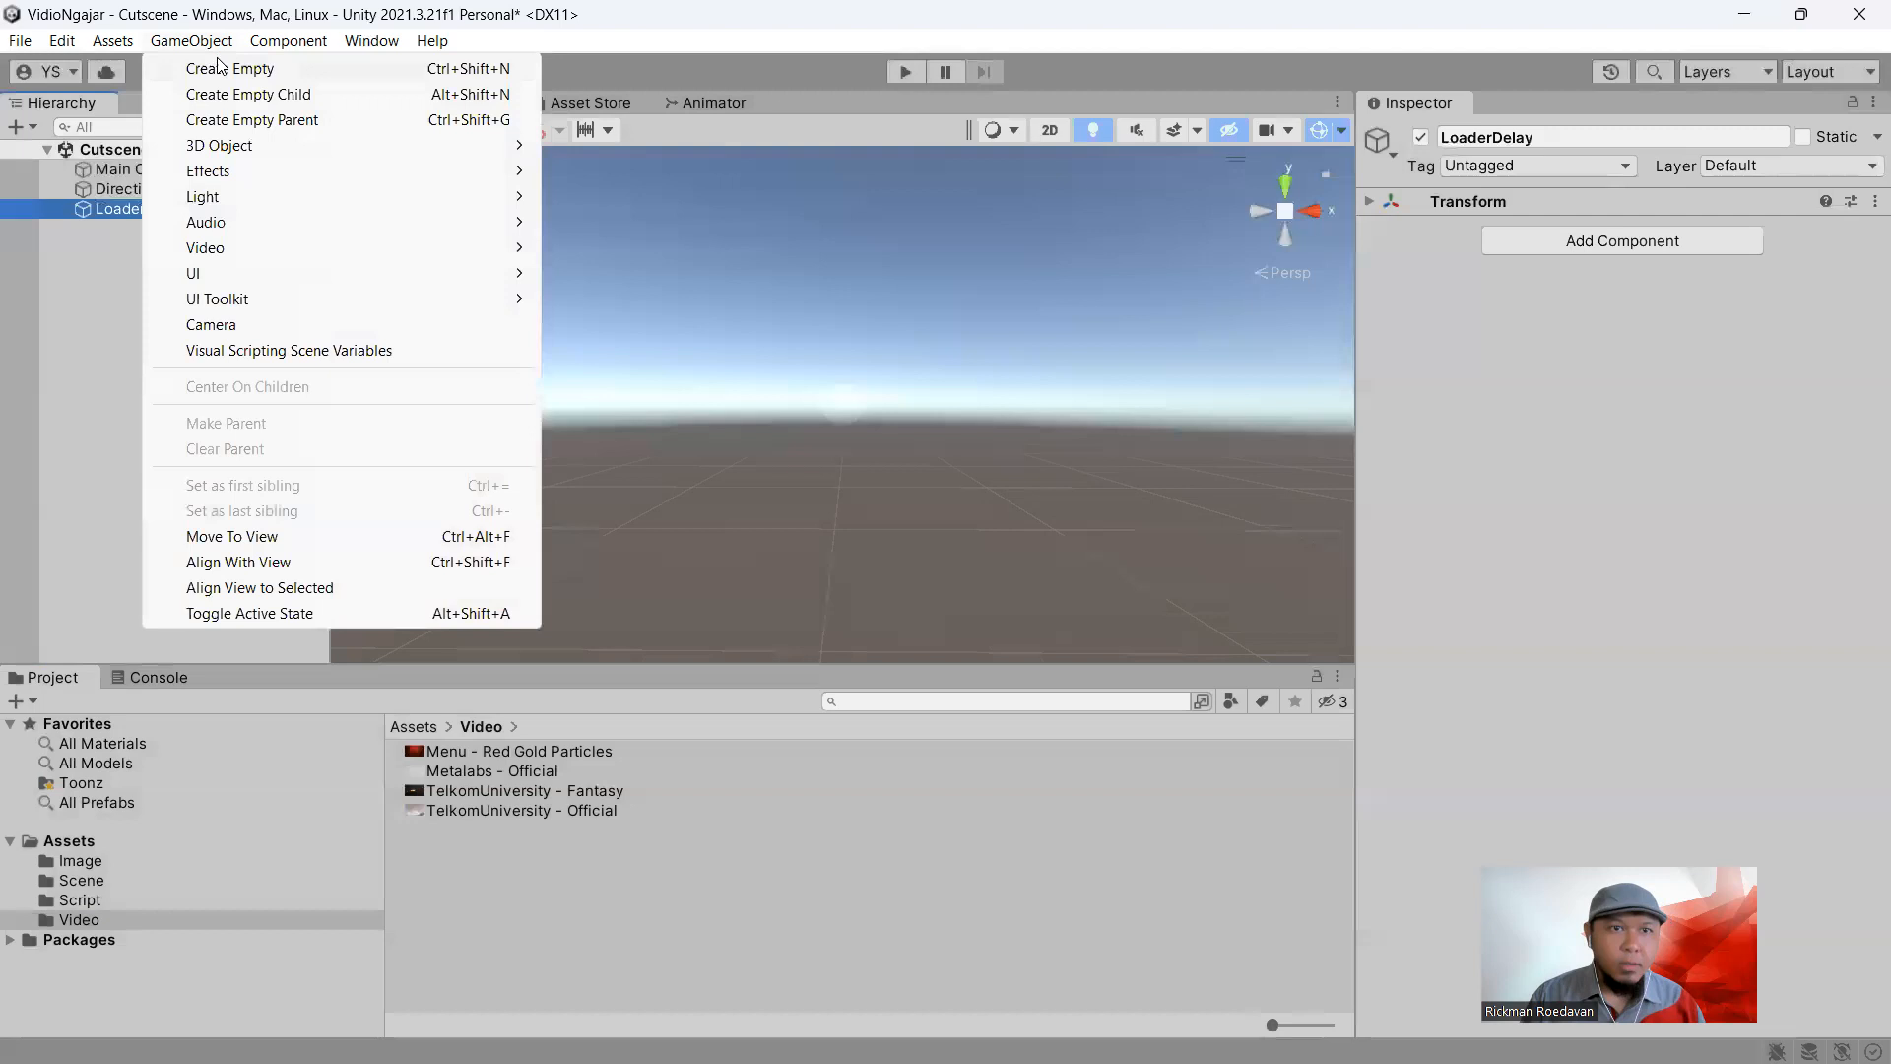
{"action": "left_click", "coordinate": [217, 65]}
{"action": "type", "text": "LoaderClick"}
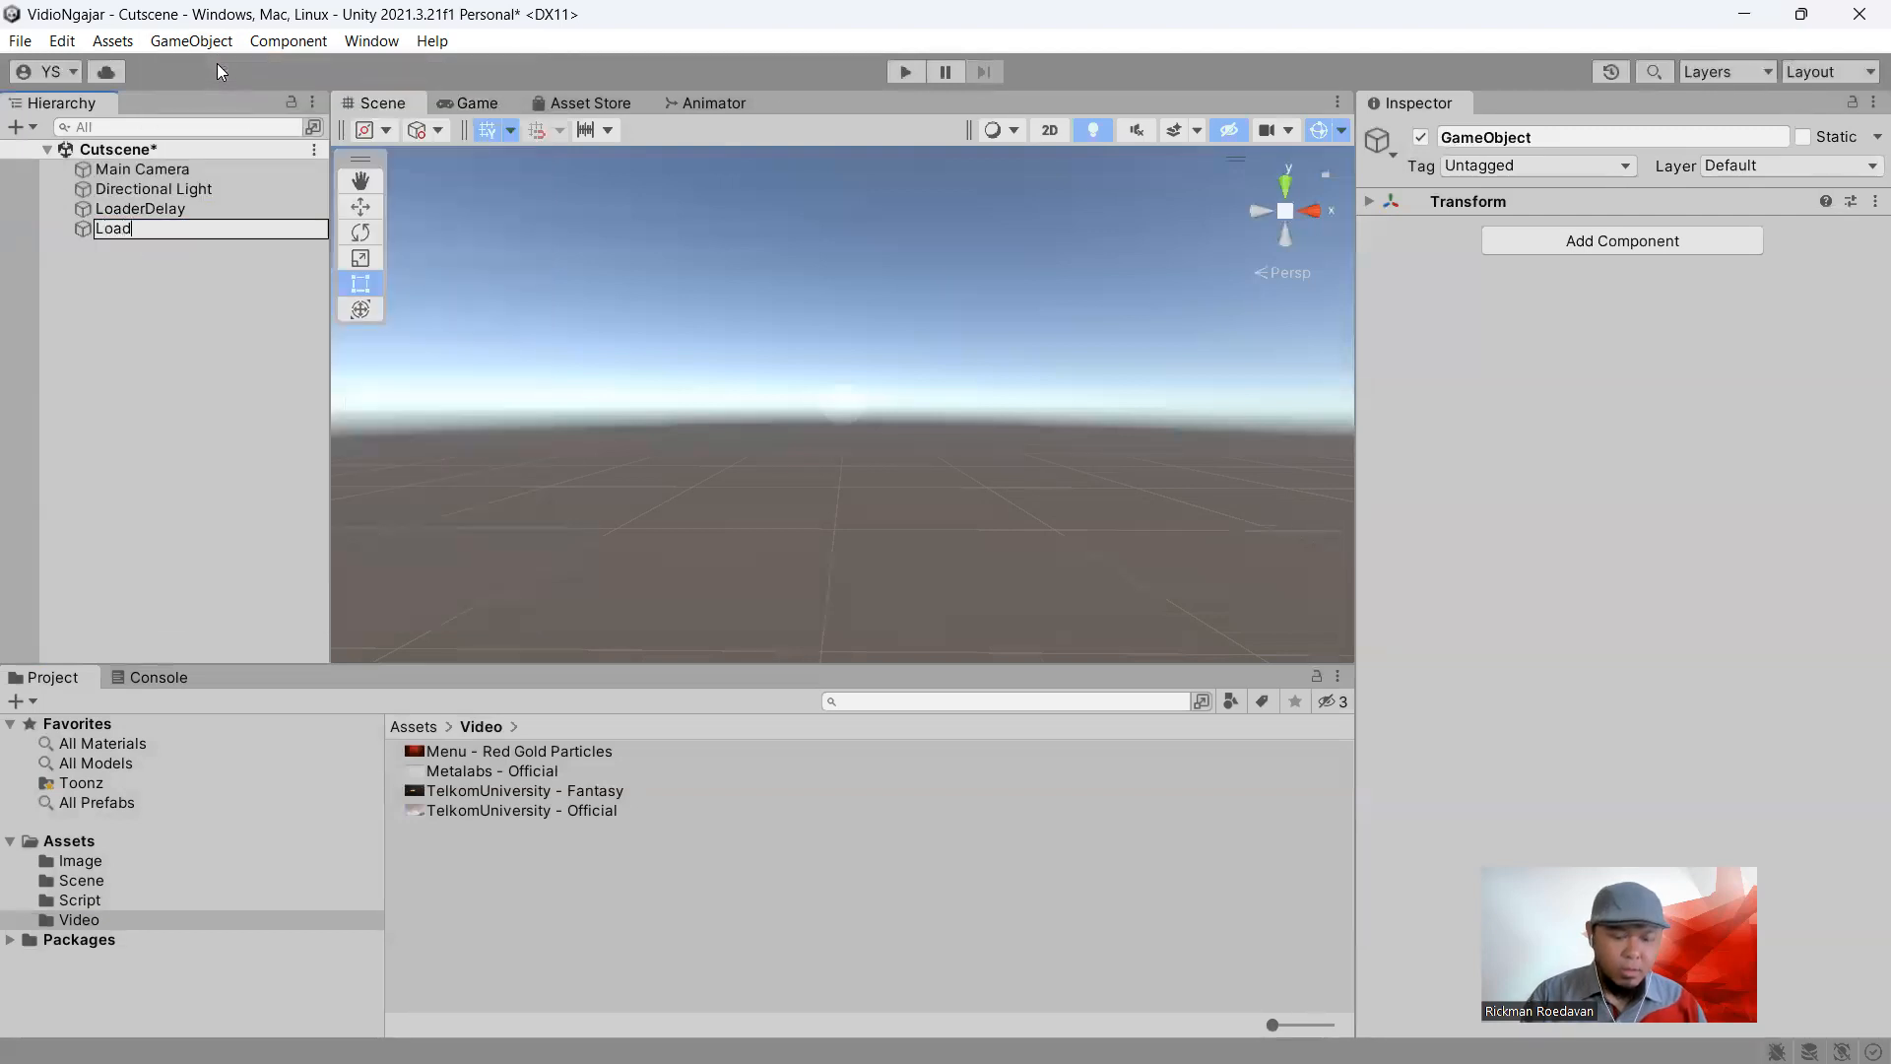
{"action": "key", "text": "Return"}
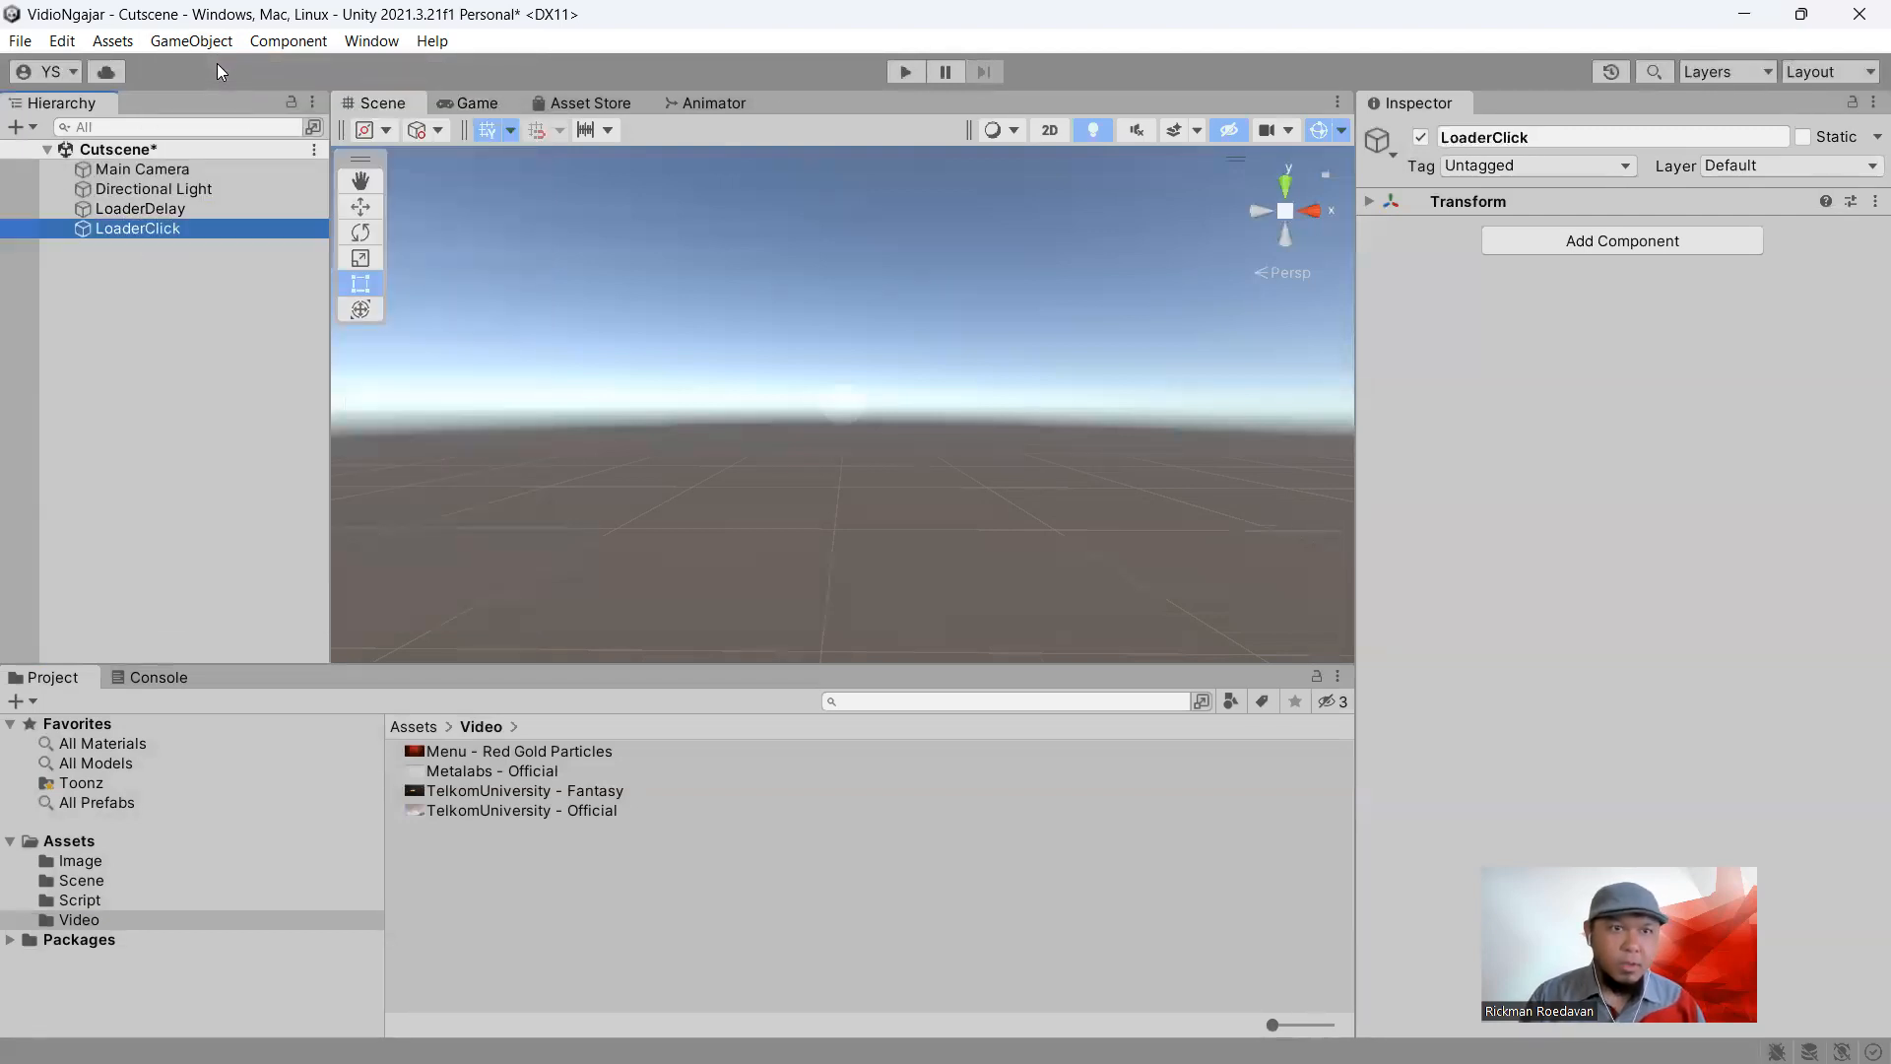
{"action": "left_click", "coordinate": [219, 41]}
{"action": "left_click", "coordinate": [236, 65]}
{"action": "type", "text": "LoaderPress"}
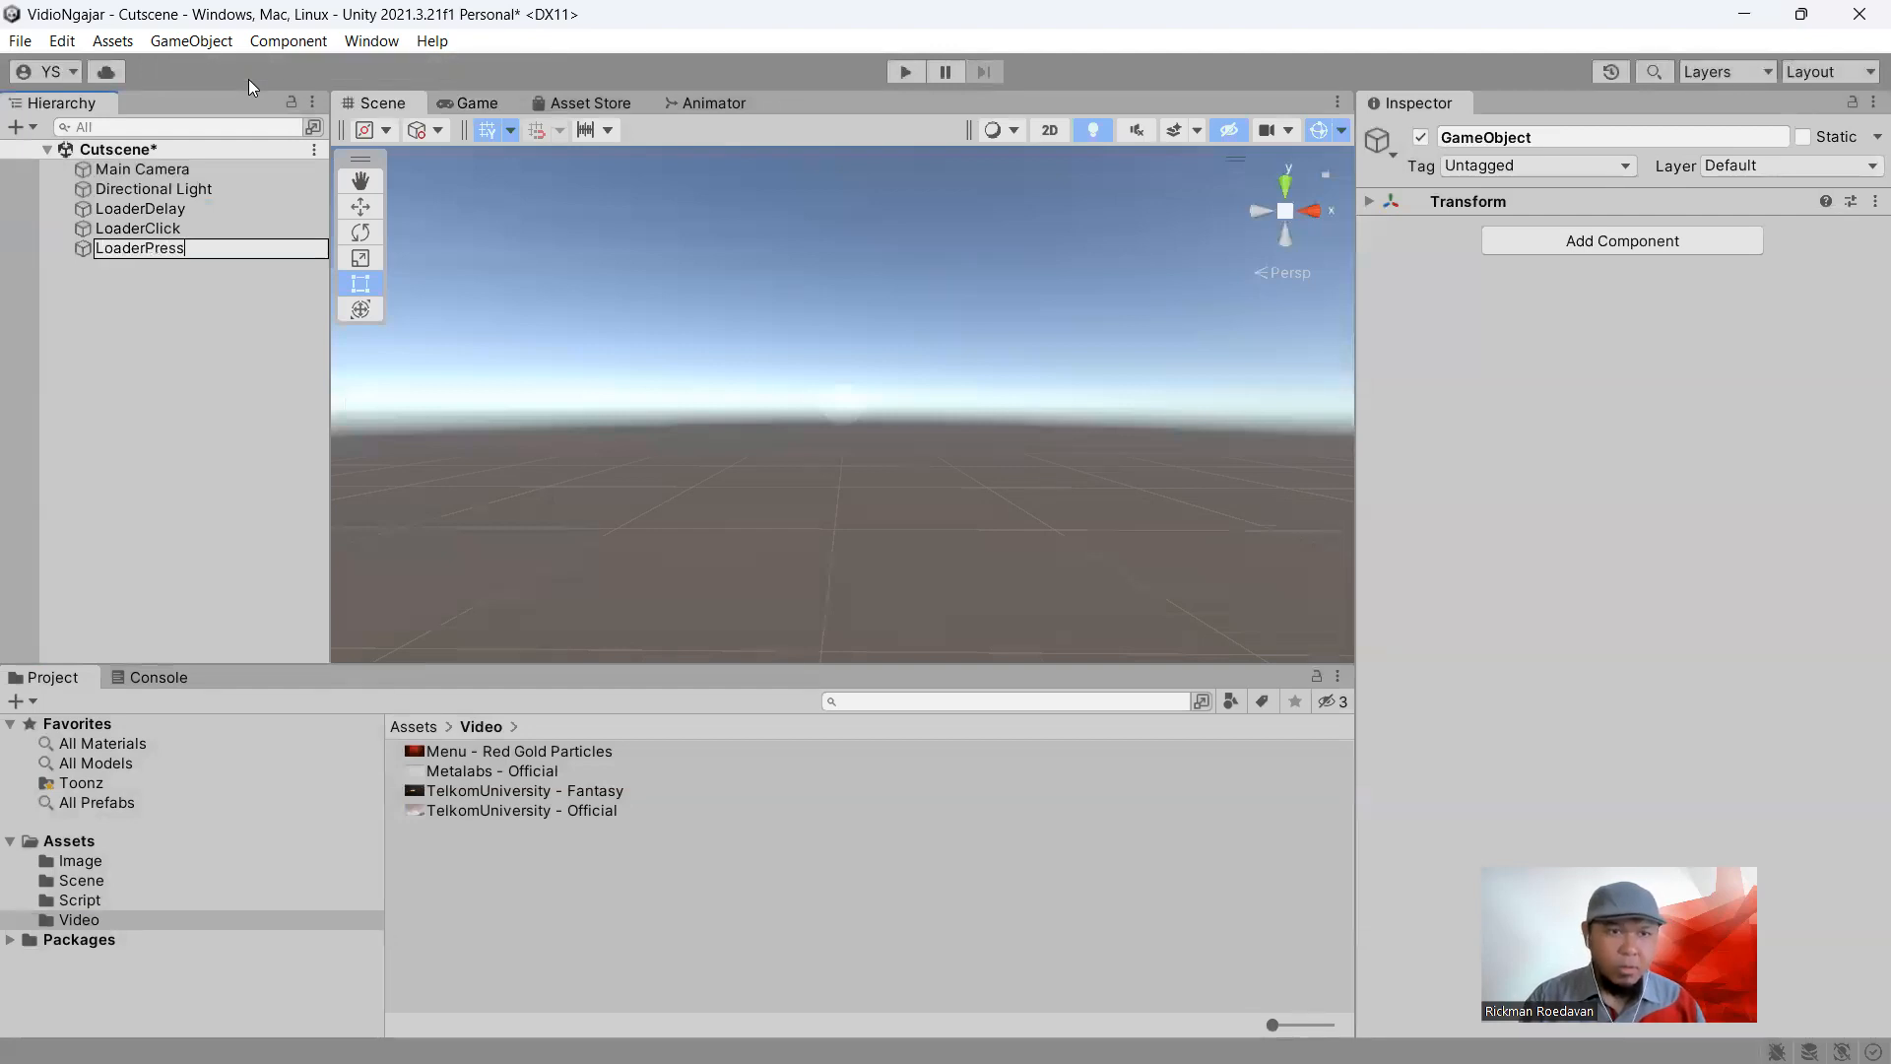
{"action": "key", "text": "Return"}
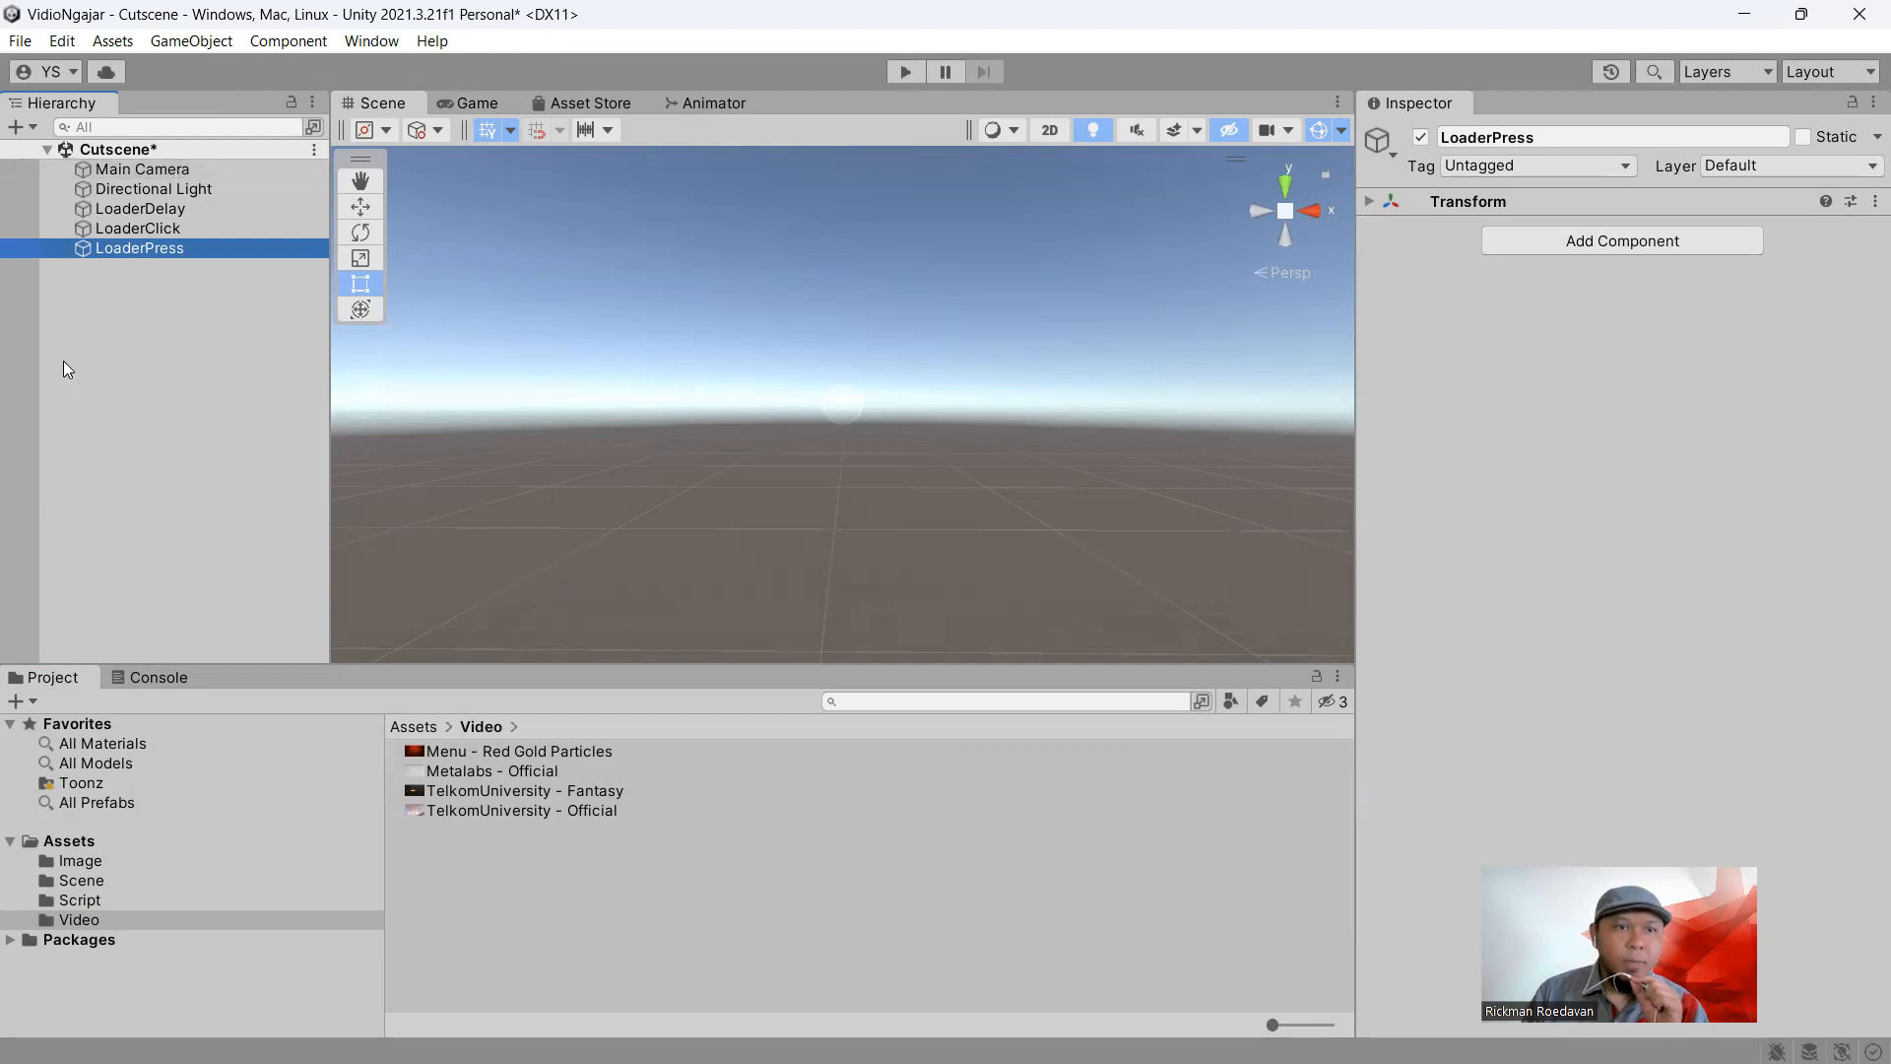
Attach the SceneLoaderDelay script to the LoaderDelay object
{"action": "left_click", "coordinate": [175, 210]}
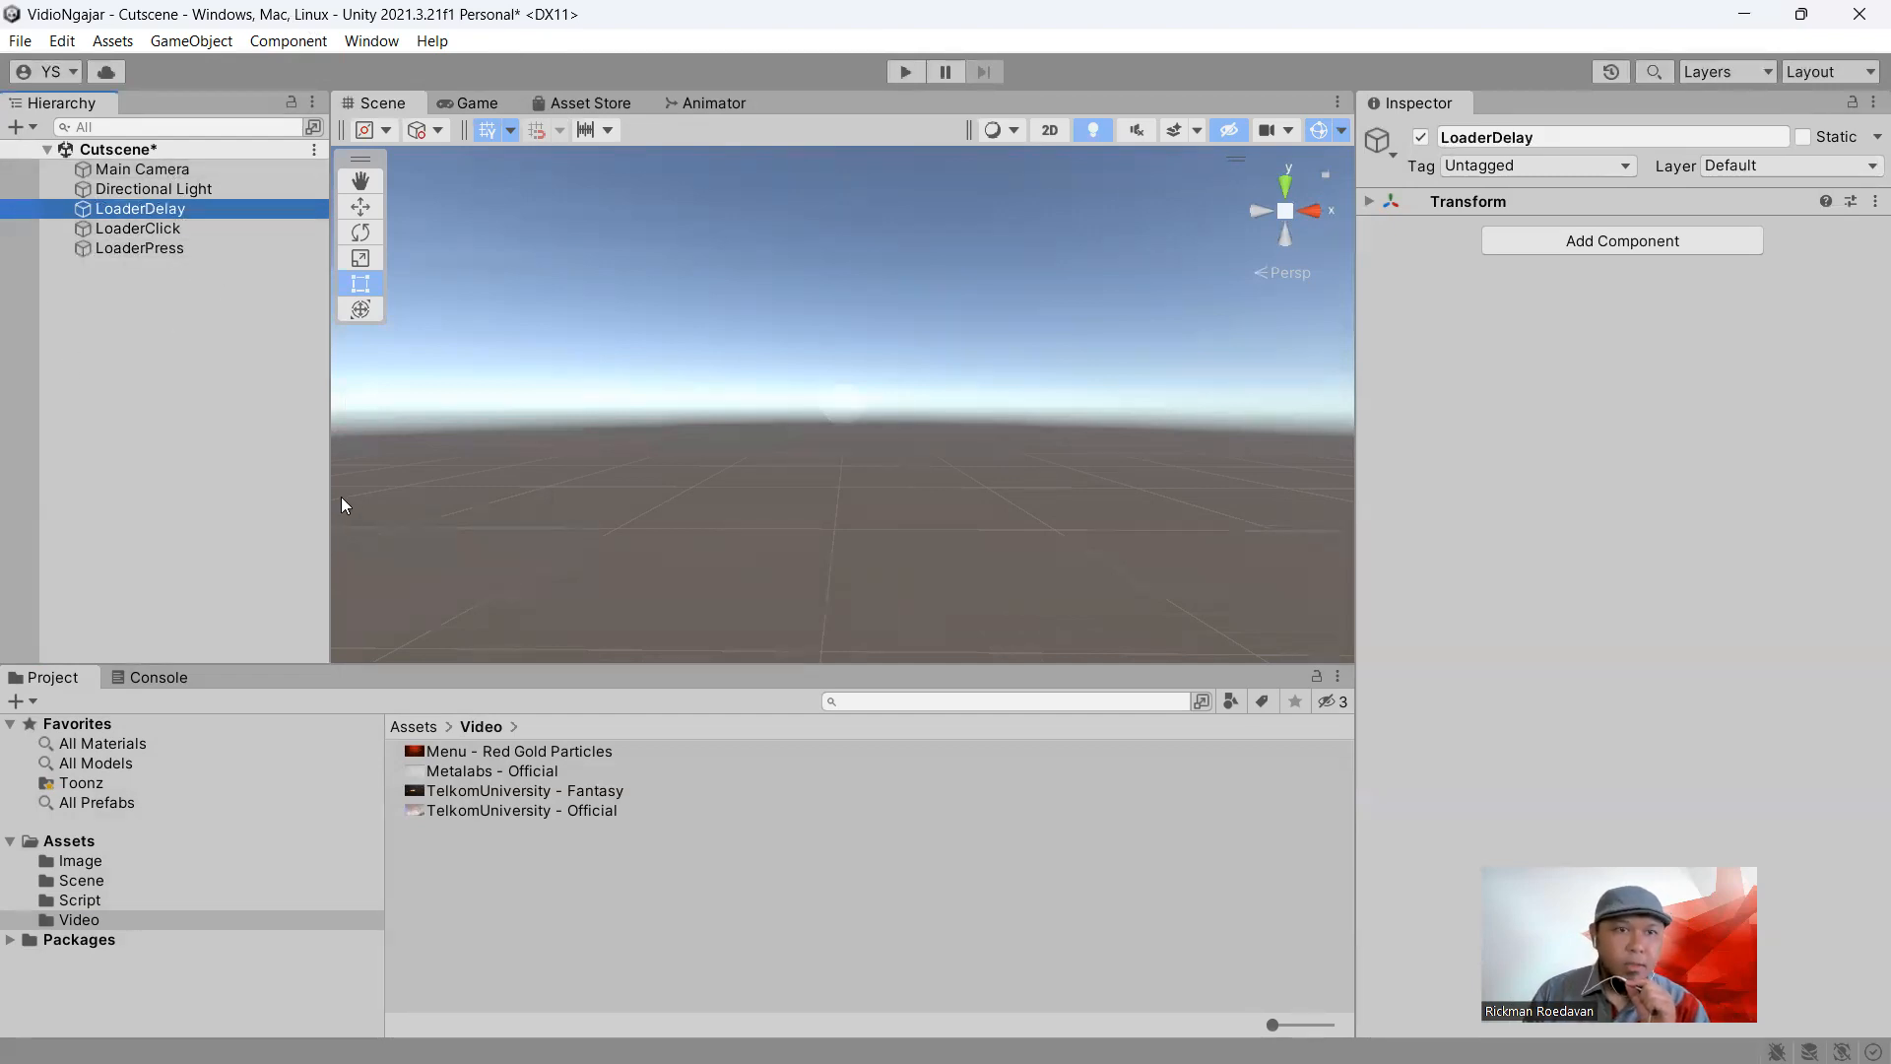
{"action": "left_click", "coordinate": [110, 901]}
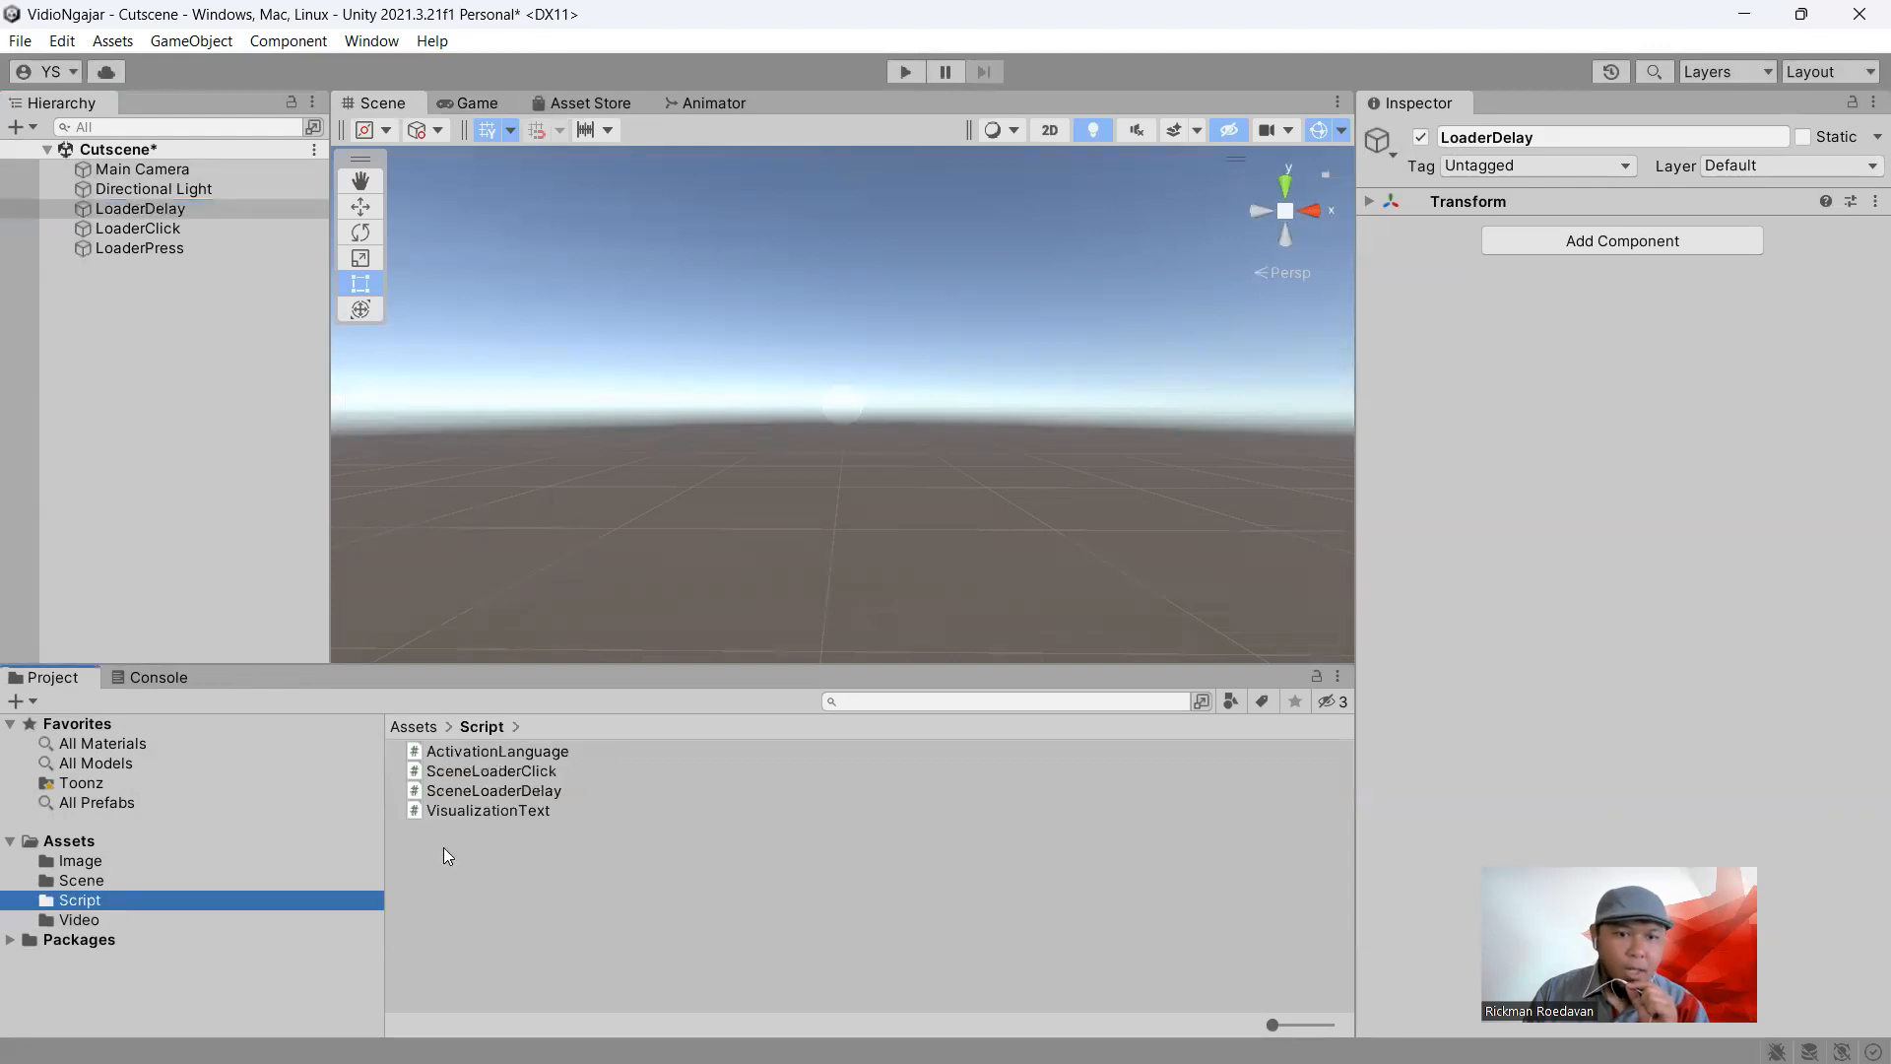
{"action": "left_click_drag", "start_coordinate": [536, 788], "coordinate": [1586, 537]}
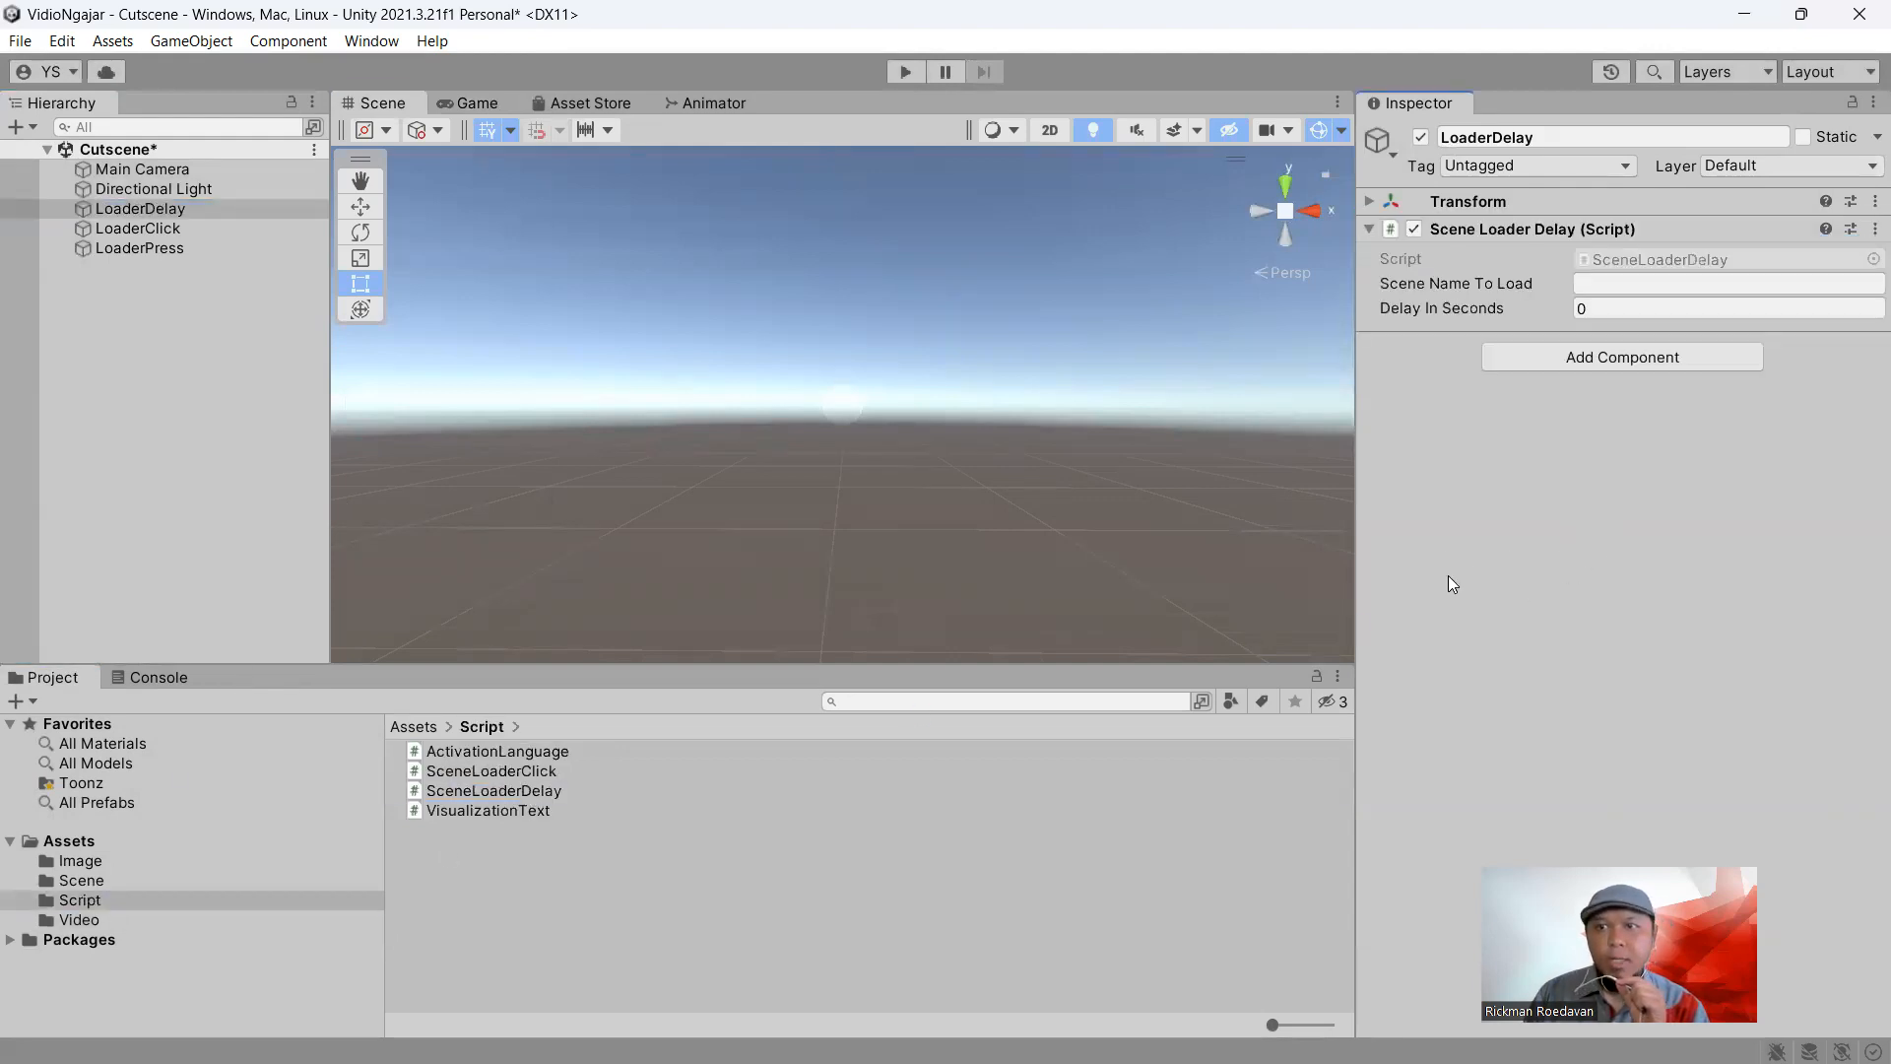
Set LoaderDelay's scene loader to load the GamePlay scene after a delay of 11 seconds
{"action": "left_click", "coordinate": [1580, 284]}
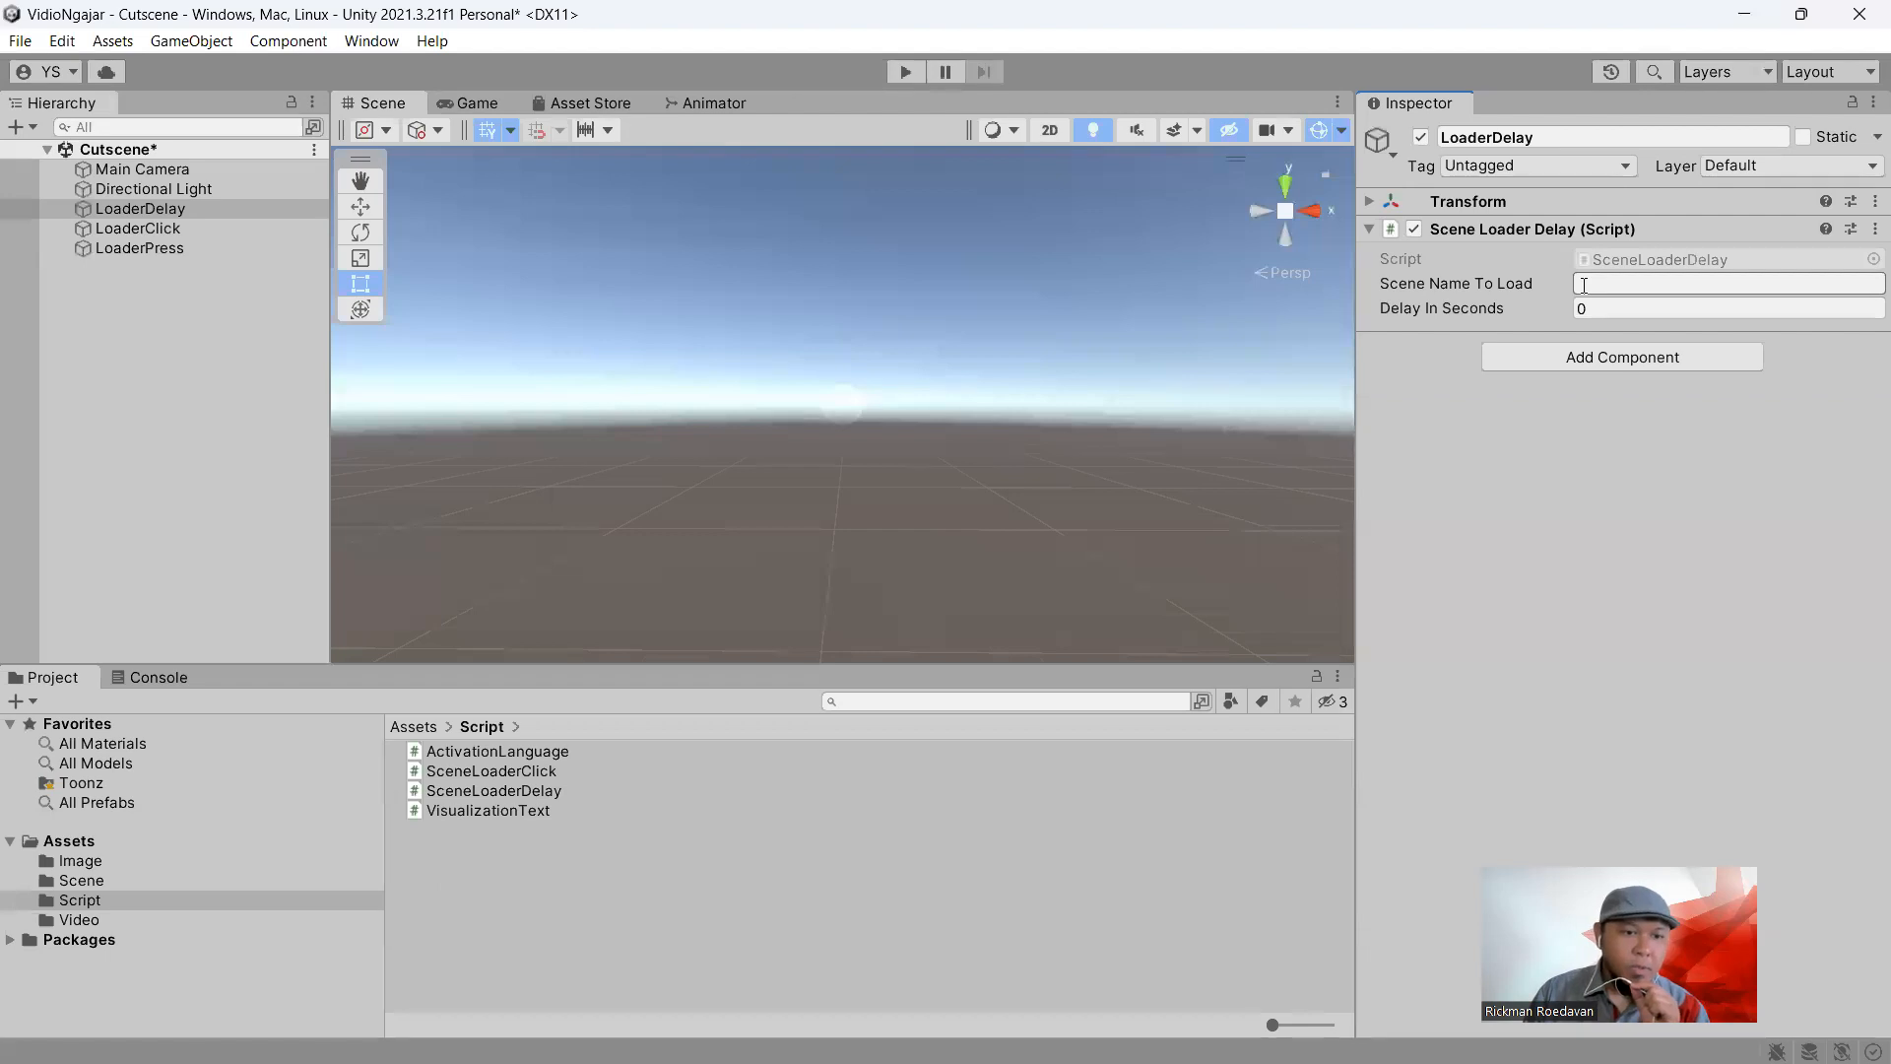
{"action": "left_click", "coordinate": [172, 879]}
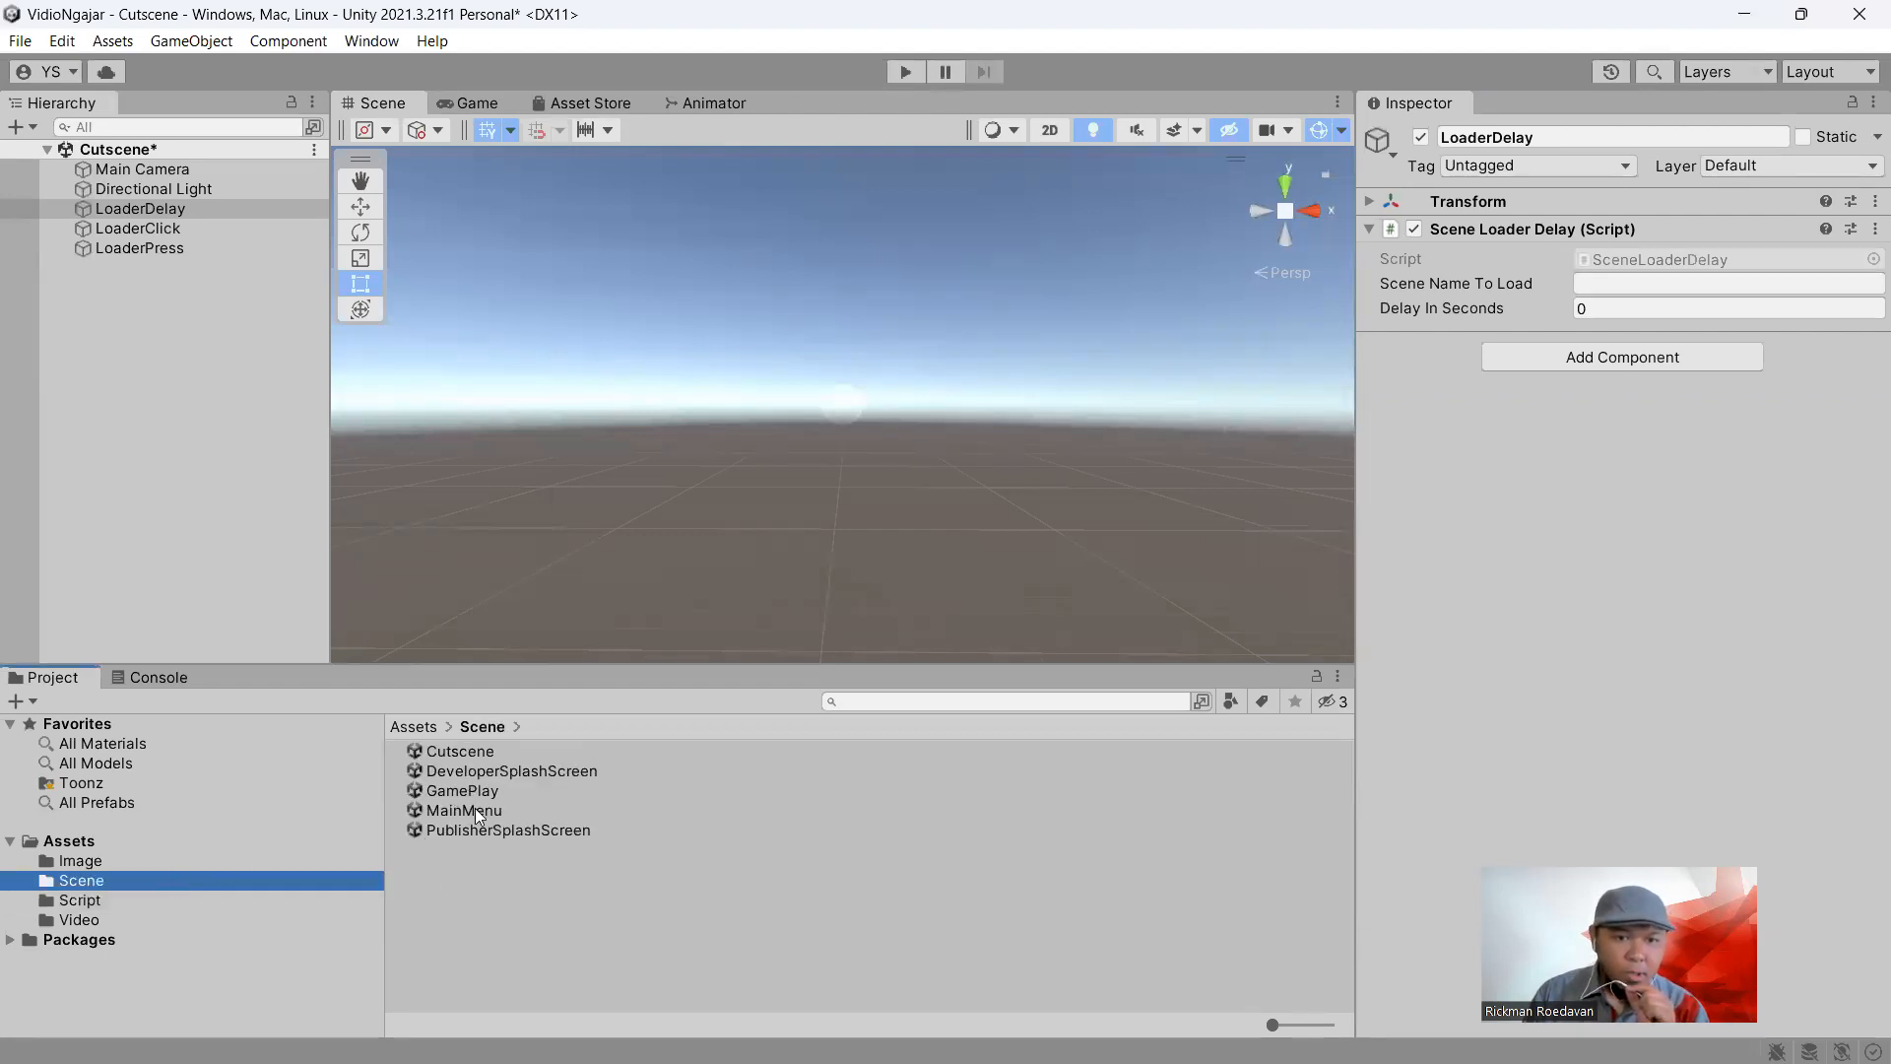
{"action": "left_click", "coordinate": [1679, 284]}
{"action": "type", "text": "G"}
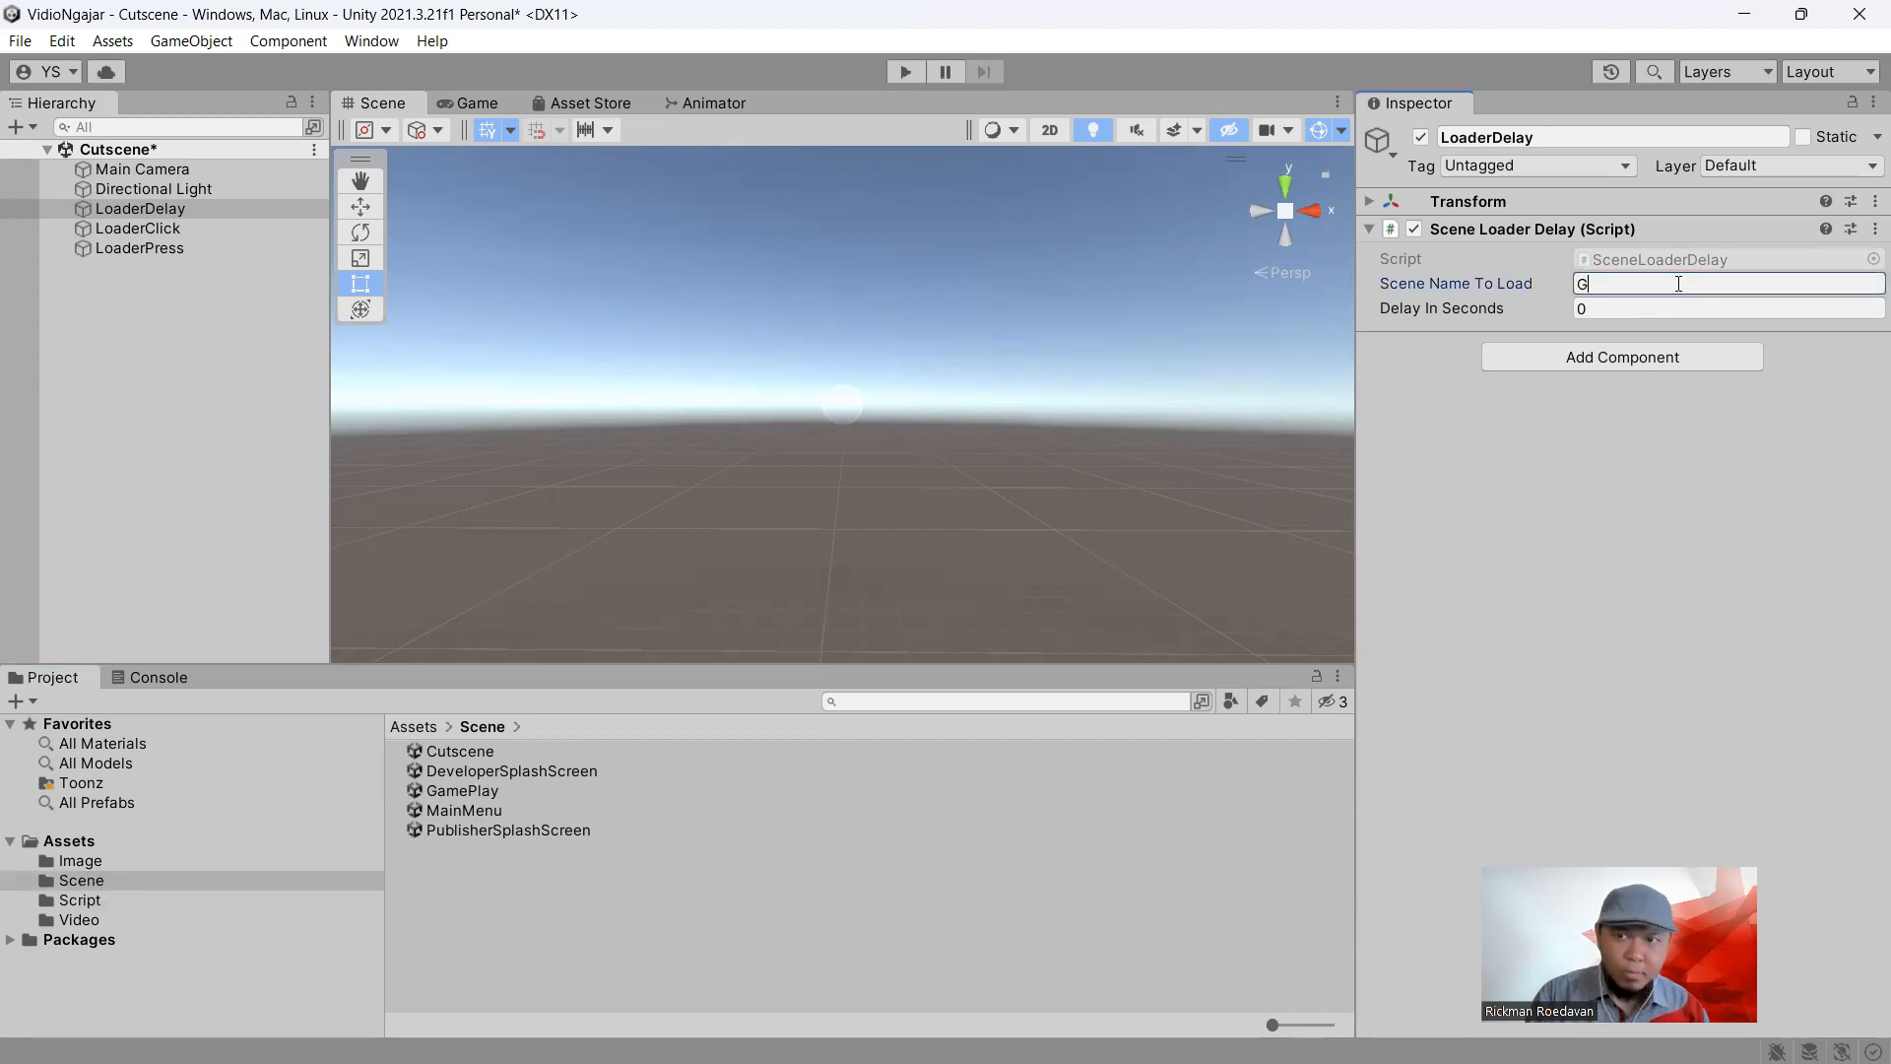
{"action": "type", "text": "amePlay"}
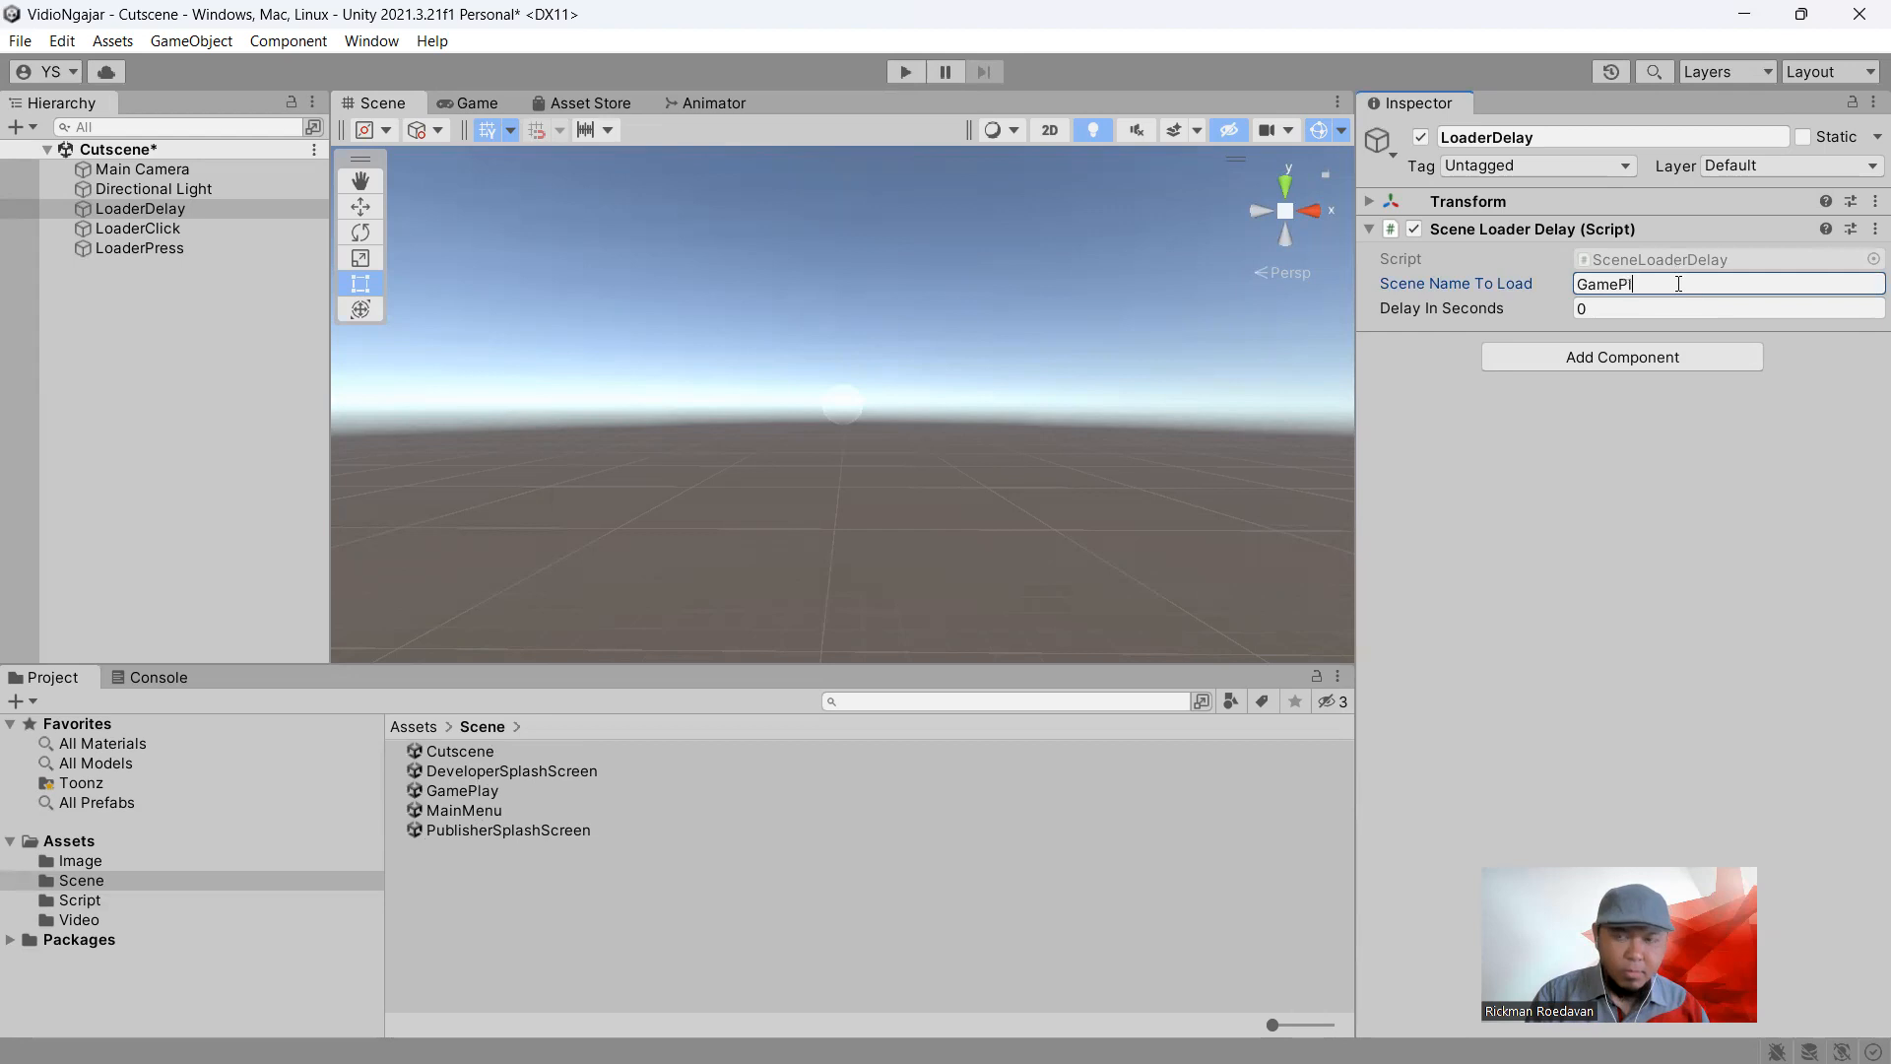
{"action": "left_click", "coordinate": [1659, 307]}
{"action": "type", "text": "11"}
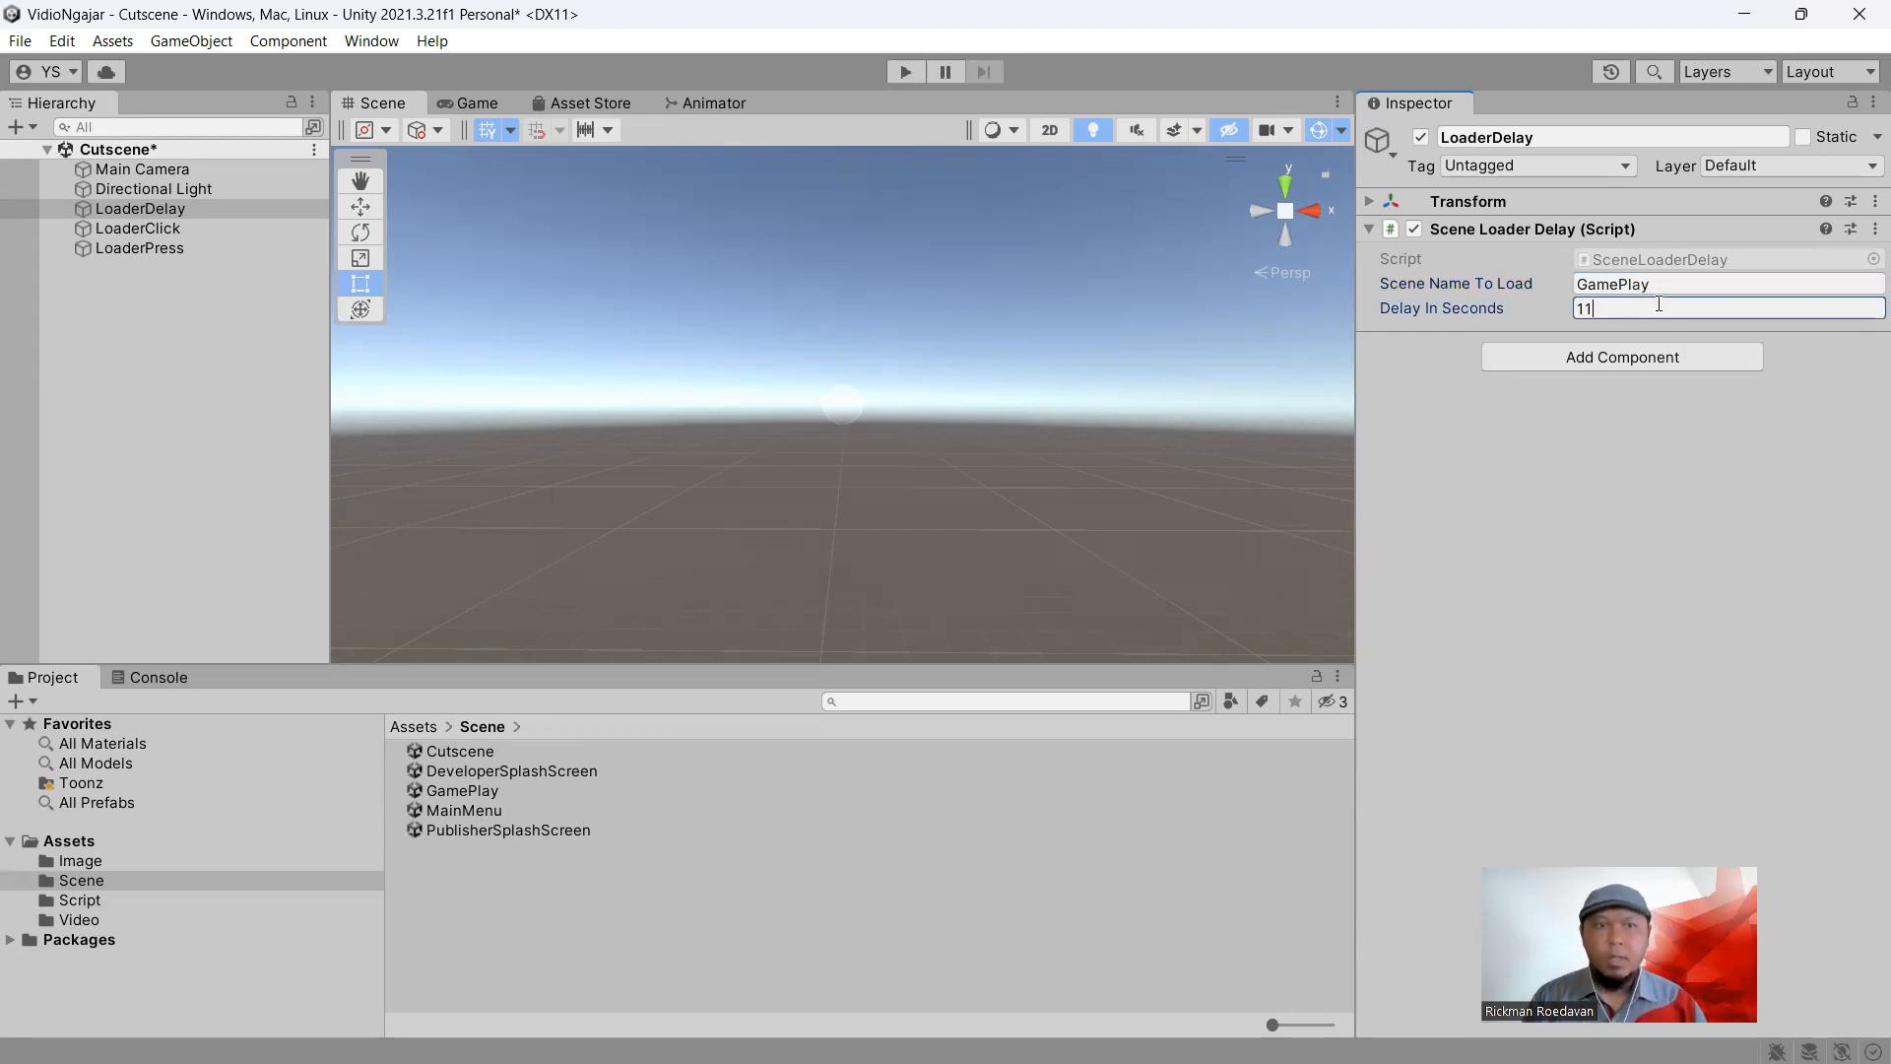
Play-test the Cutscene scene until it changes to GamePlay, stop the test and save the scene
{"action": "left_click", "coordinate": [904, 73]}
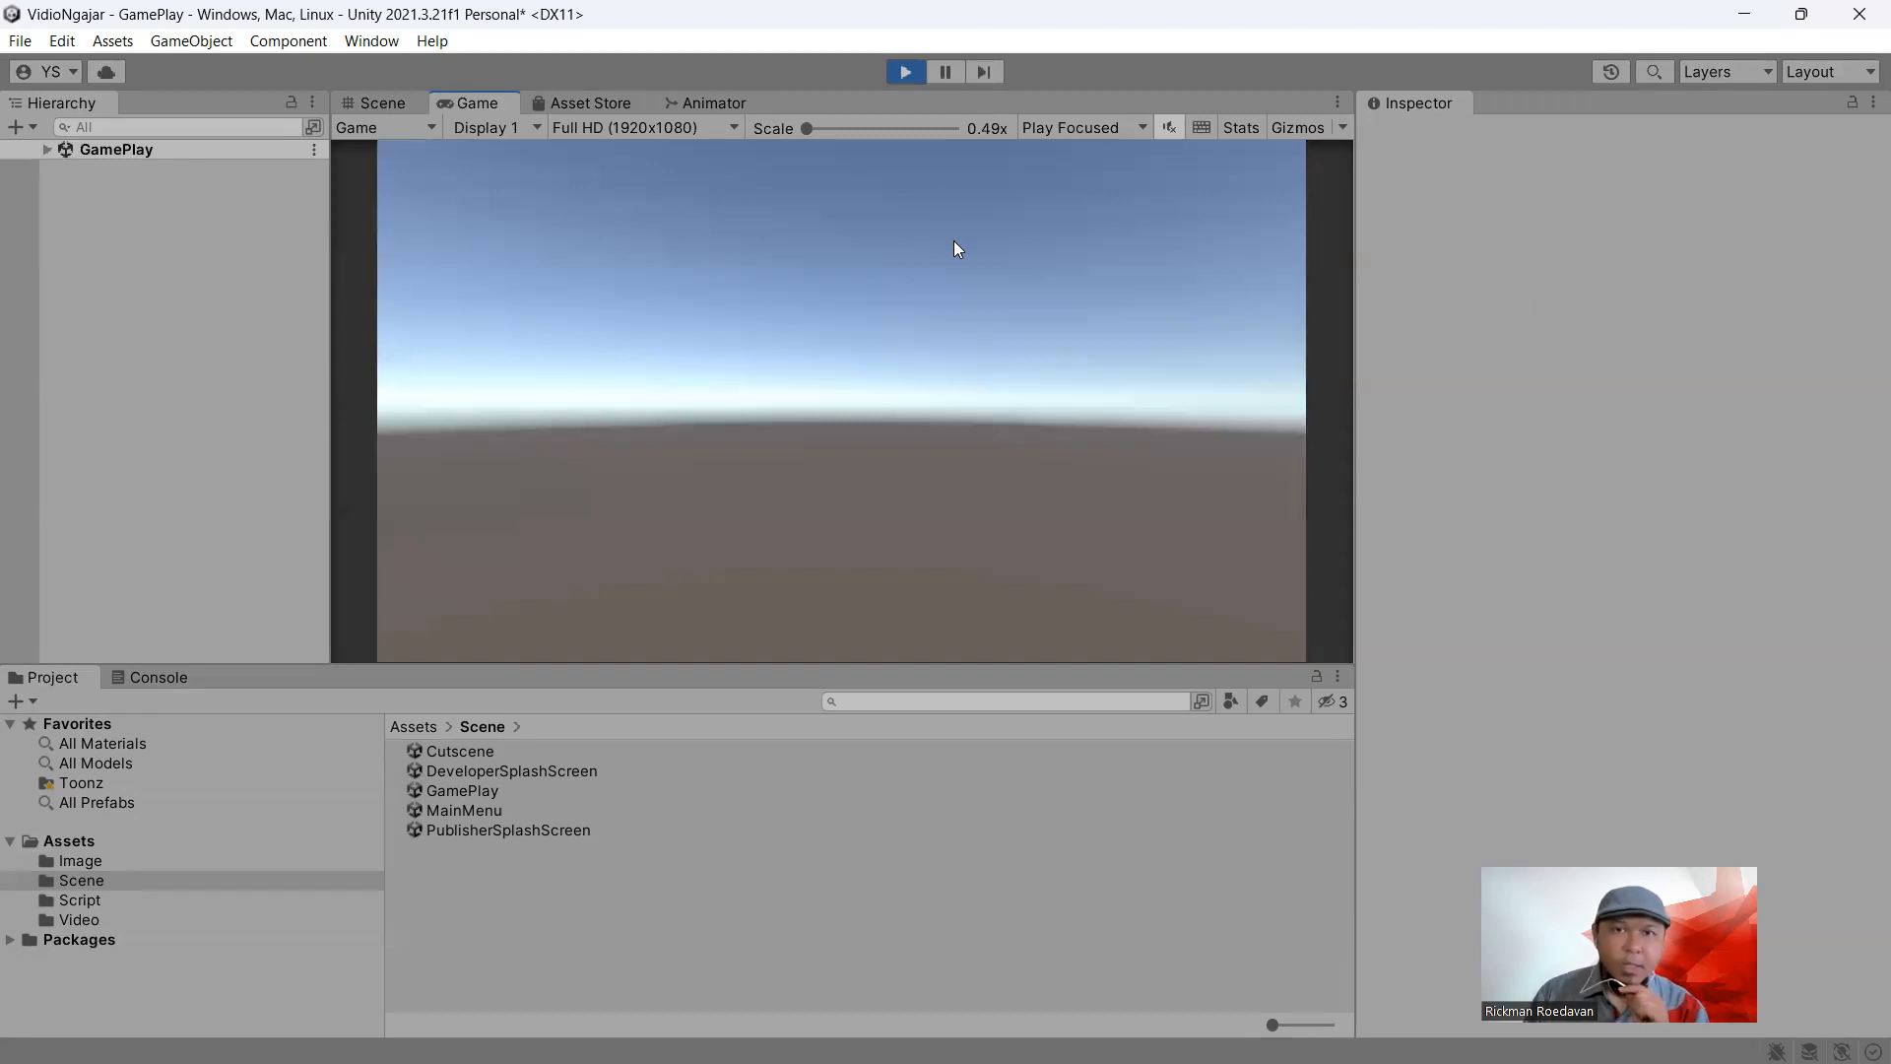
{"action": "left_click", "coordinate": [906, 73]}
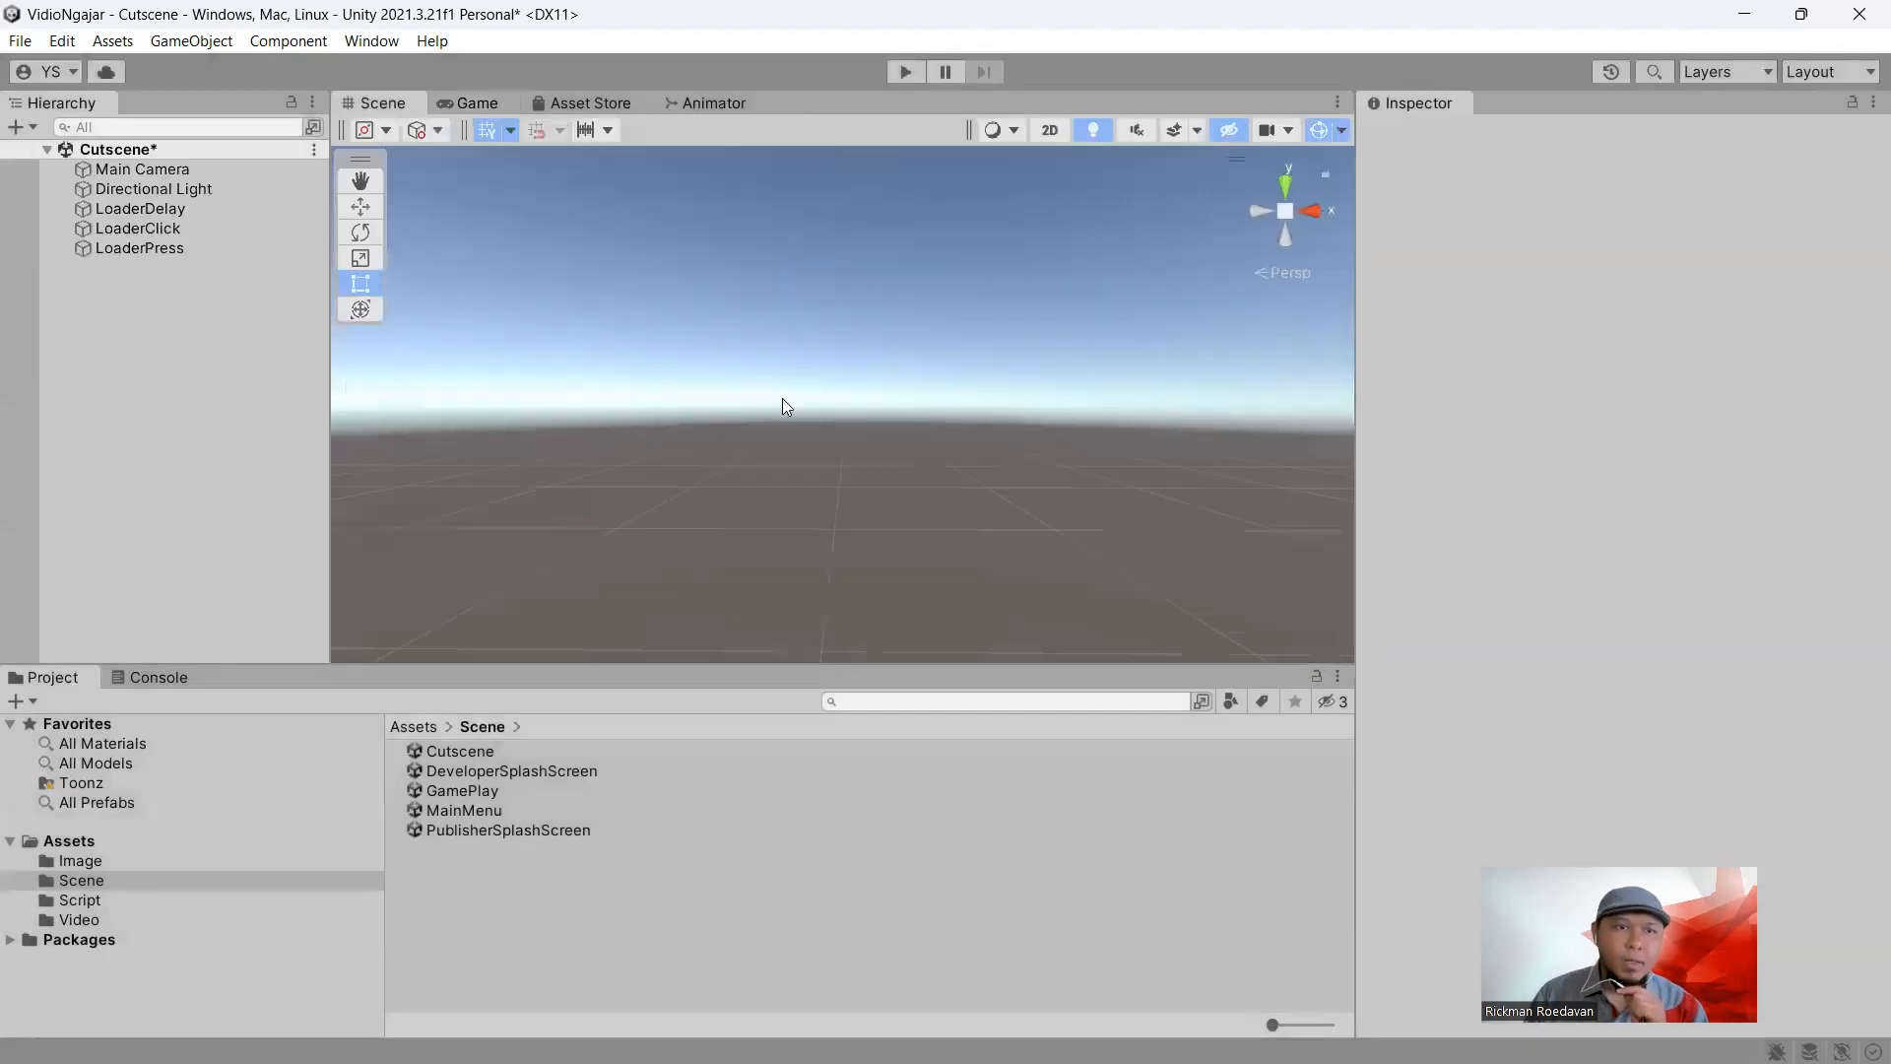
{"action": "left_click", "coordinate": [20, 40]}
{"action": "left_click", "coordinate": [70, 158]}
{"action": "left_click", "coordinate": [148, 213]}
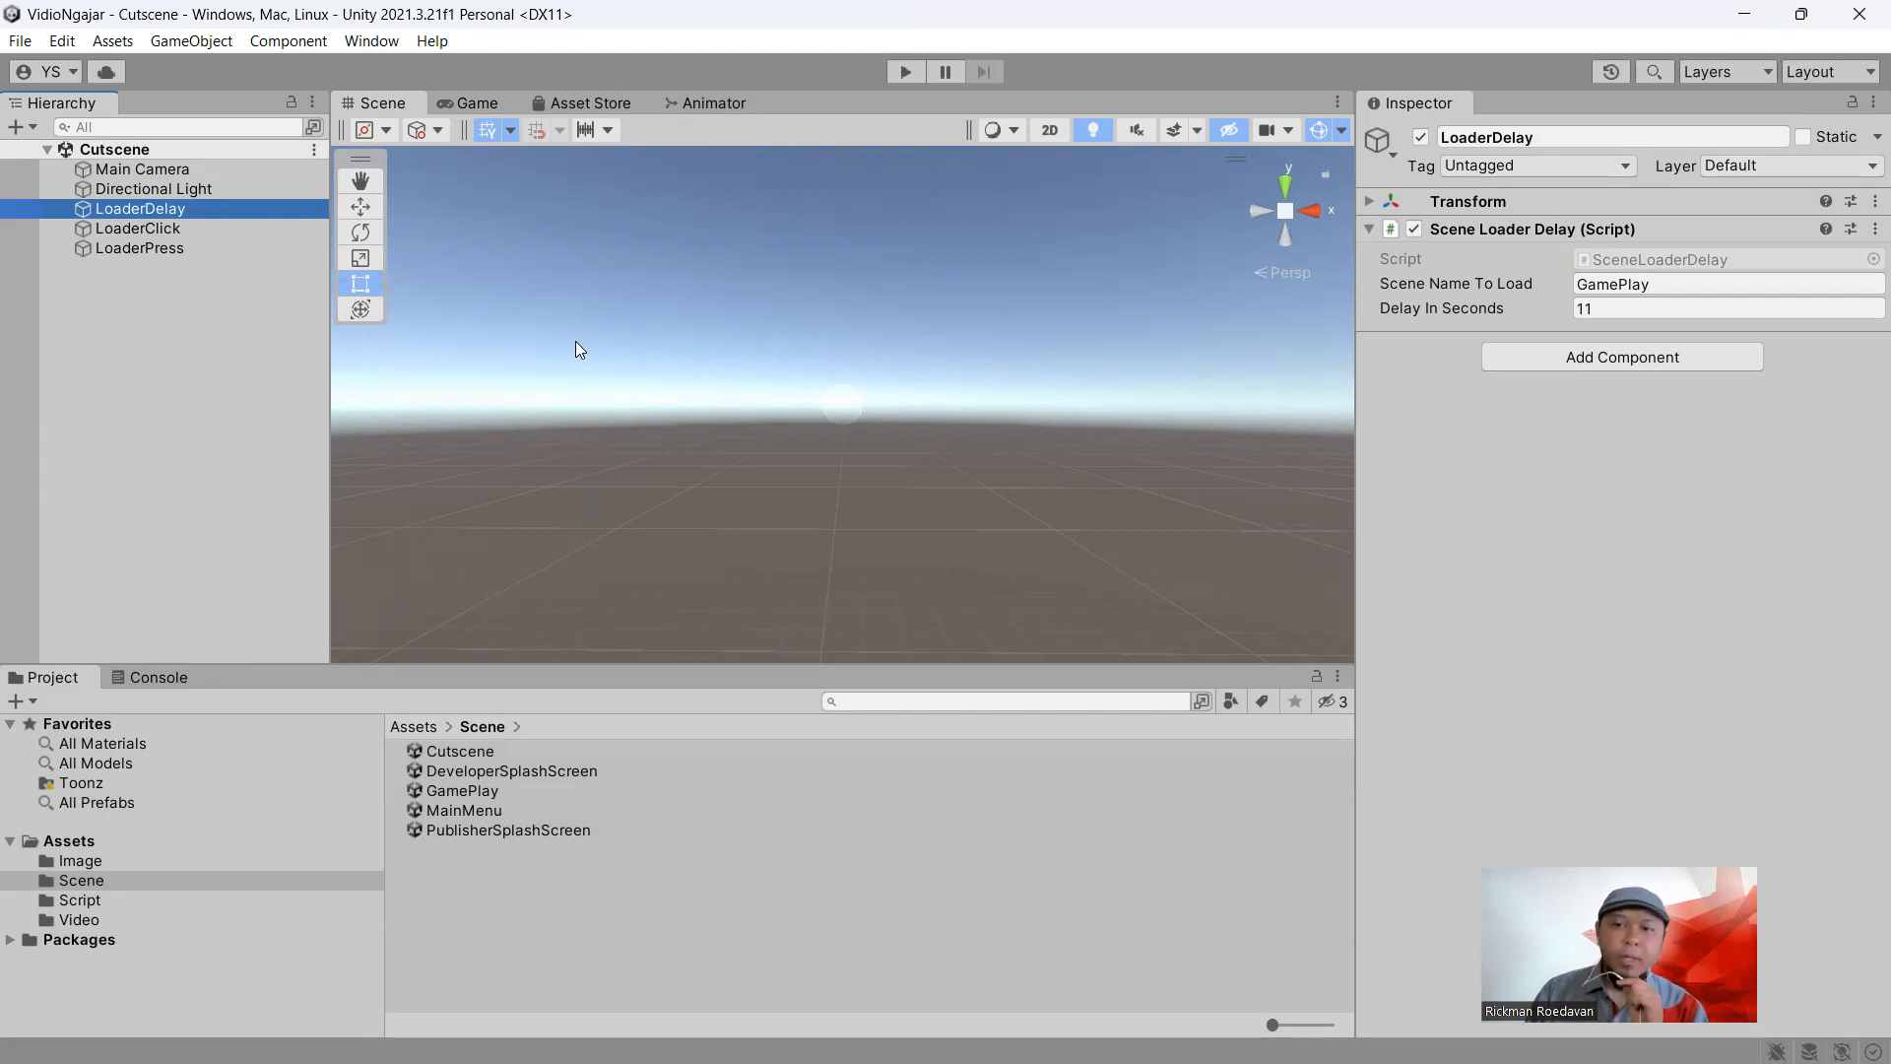
Add a UI Canvas to the Cutscene scene
{"action": "left_click", "coordinate": [156, 229]}
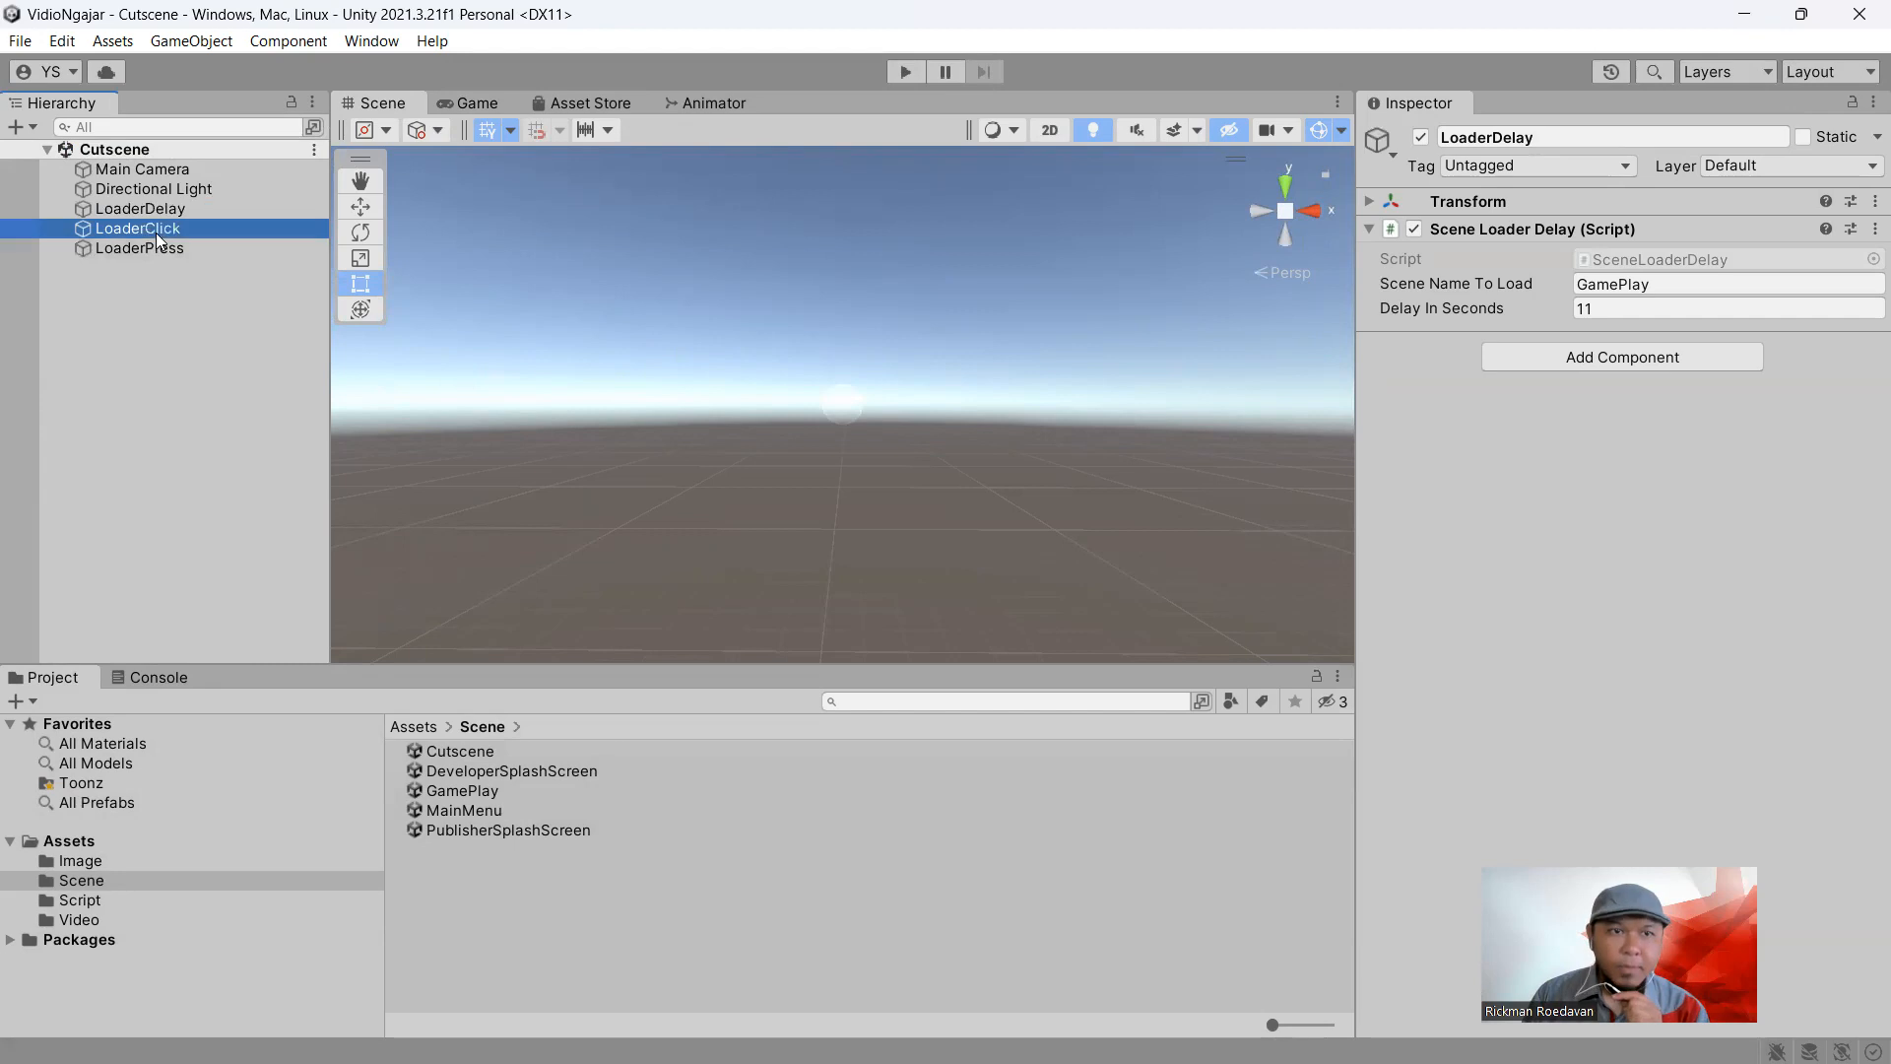
{"action": "left_click", "coordinate": [171, 46]}
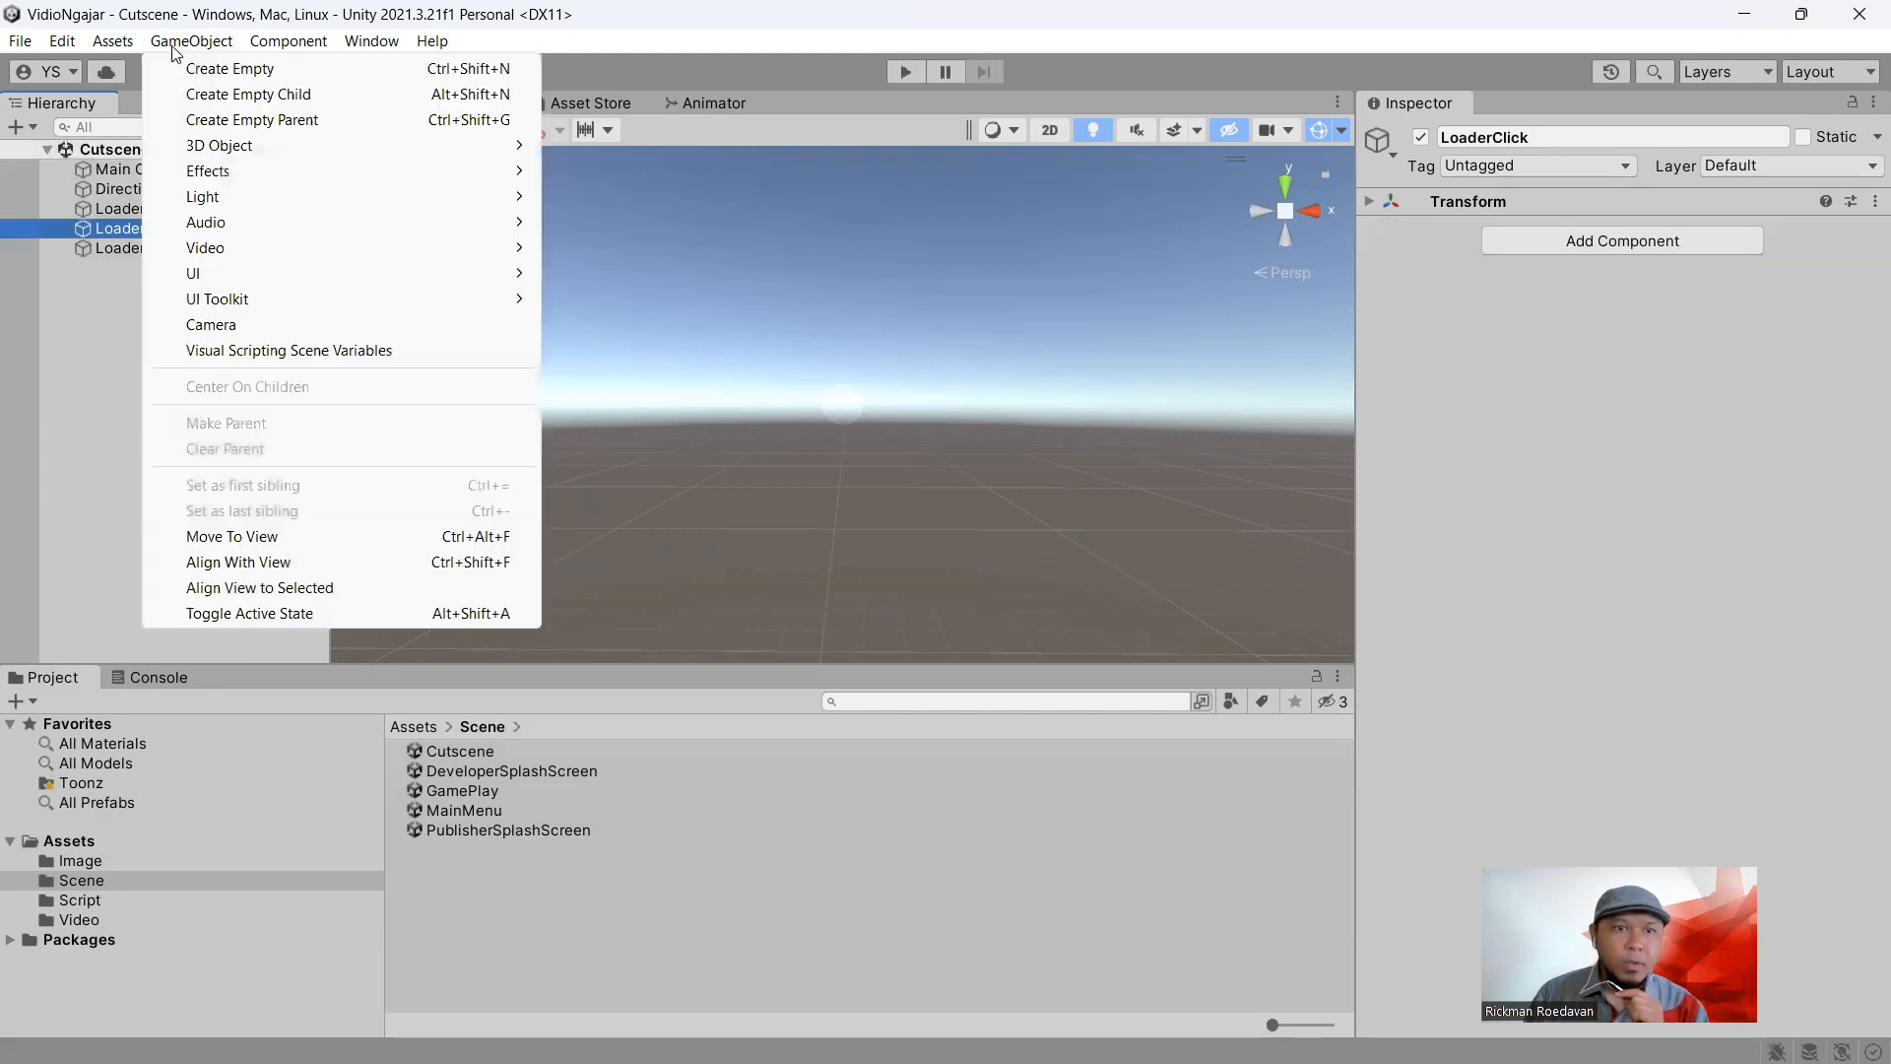
{"action": "mouse_move", "coordinate": [223, 283]}
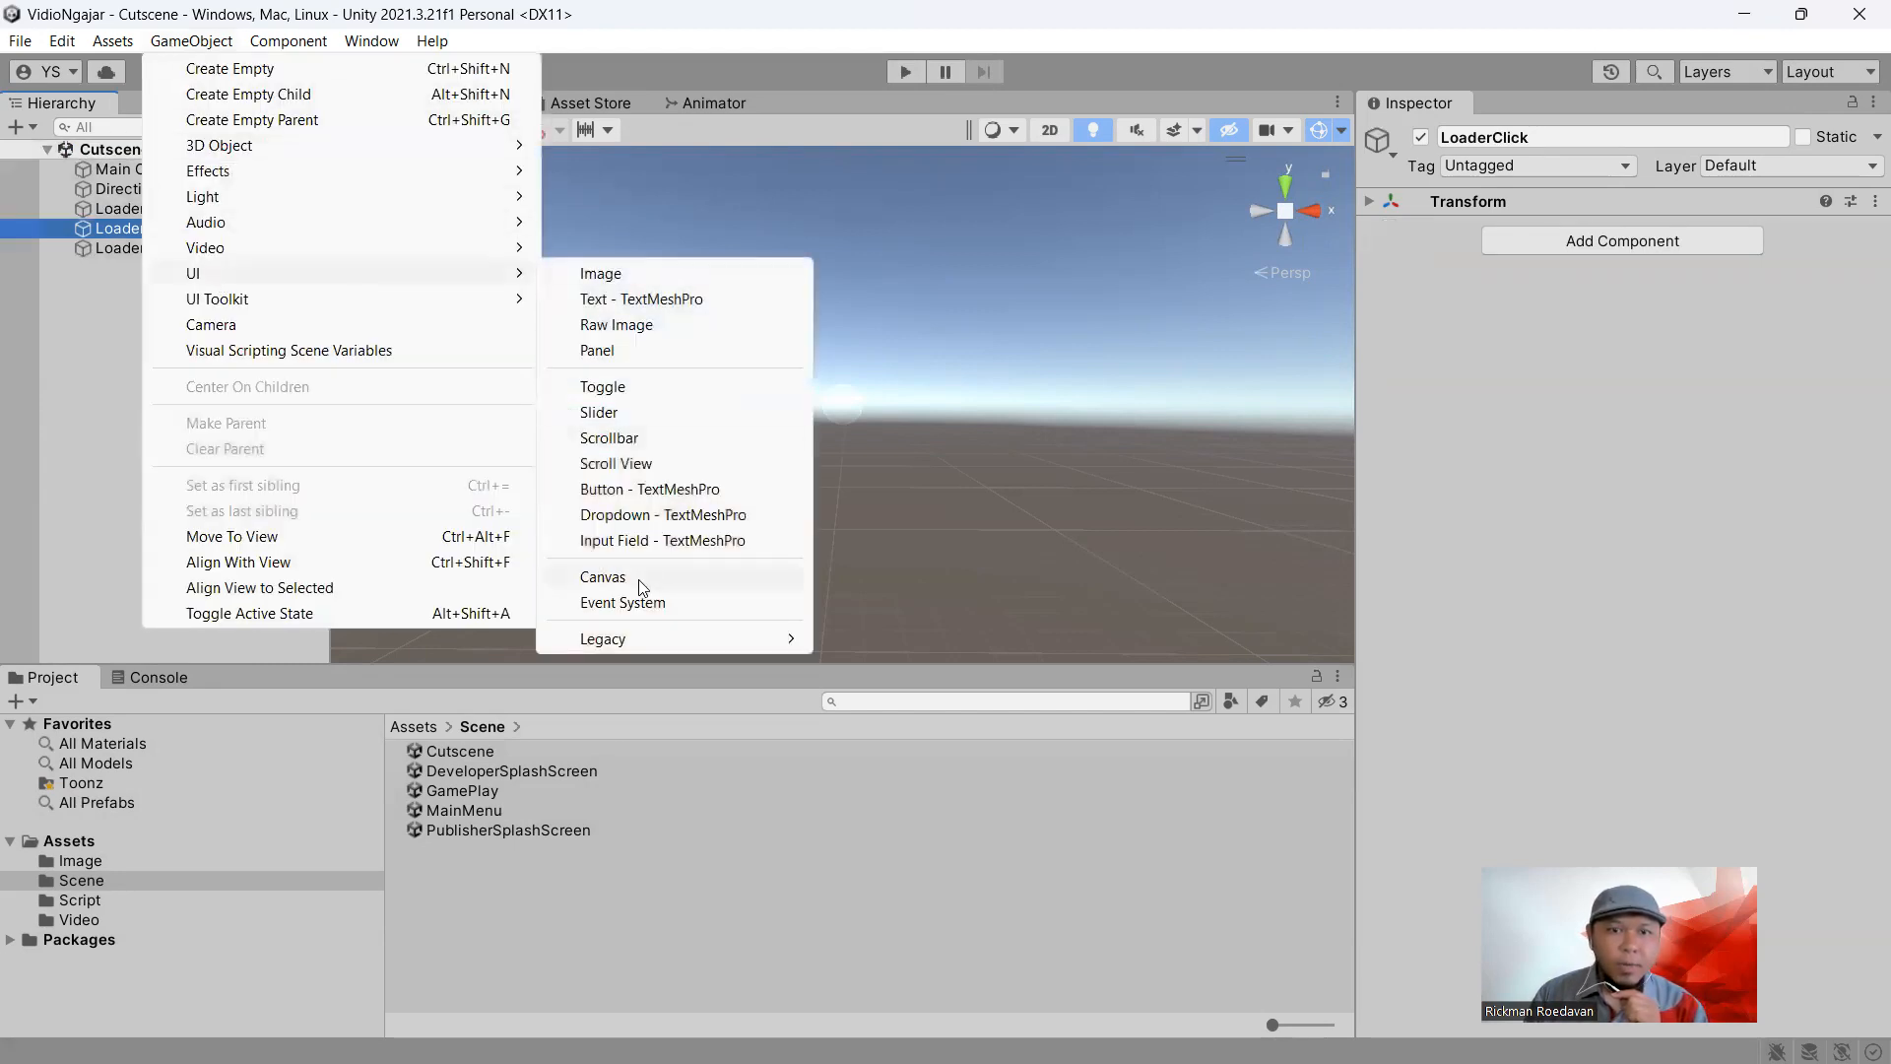
{"action": "left_click", "coordinate": [616, 577]}
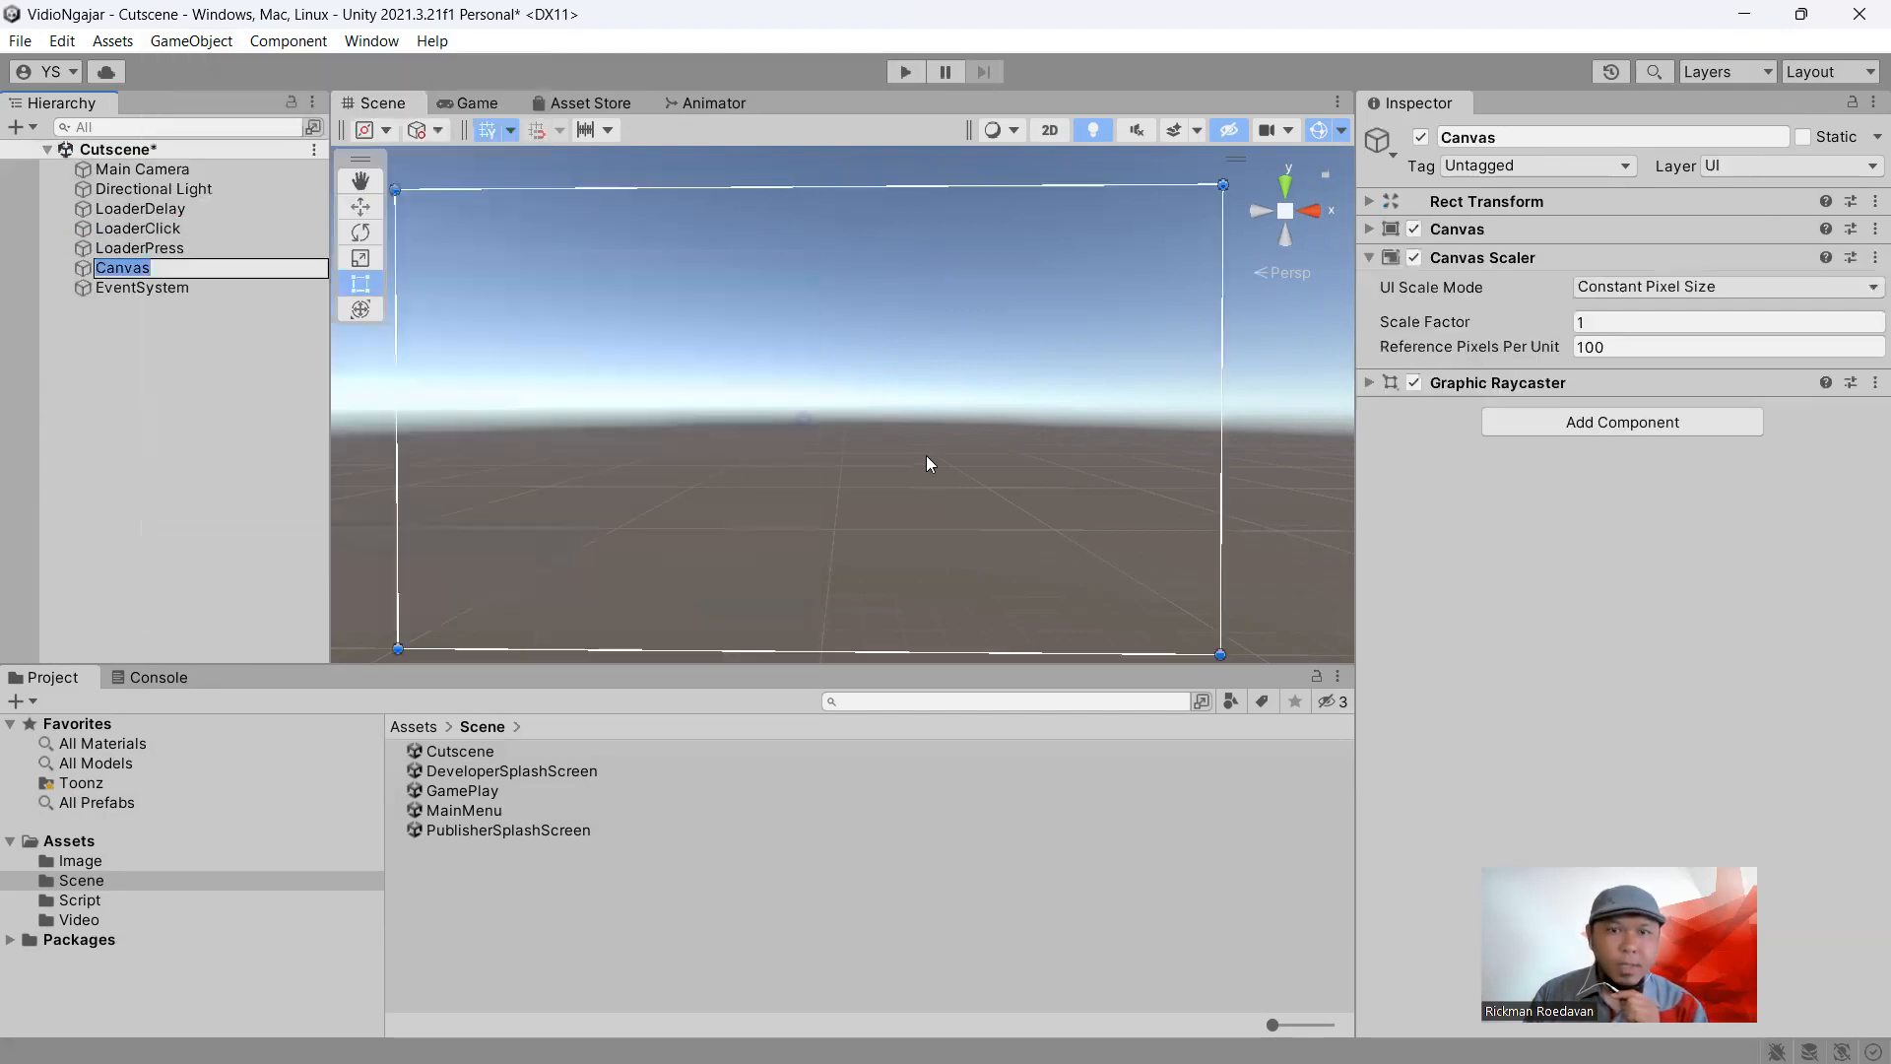
Set the Canvas Scaler to Scale With Screen Size with a 1920 x 1080 reference resolution and a match of 0.5
{"action": "left_click", "coordinate": [1684, 289]}
{"action": "left_click", "coordinate": [1663, 341]}
{"action": "left_click", "coordinate": [1639, 324]}
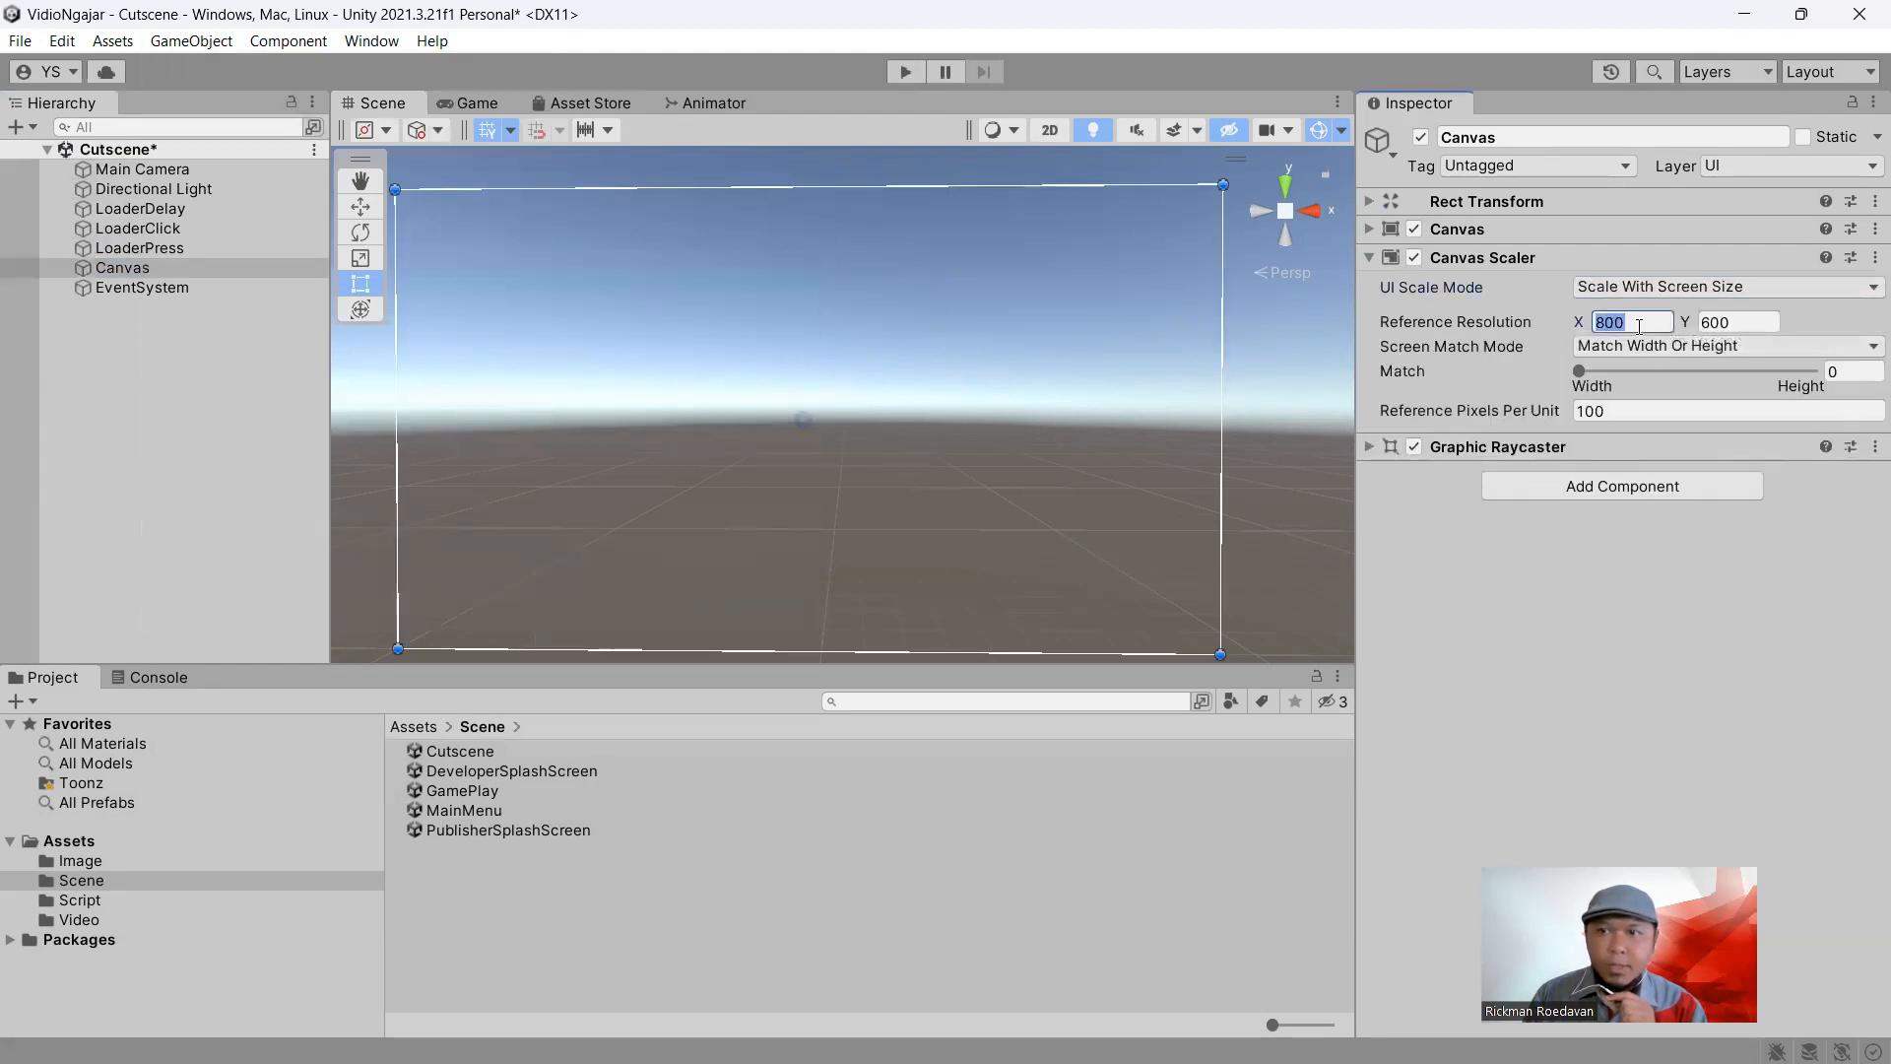
{"action": "type", "text": "1920"}
{"action": "key", "text": "Tab"}
{"action": "type", "text": "1080"}
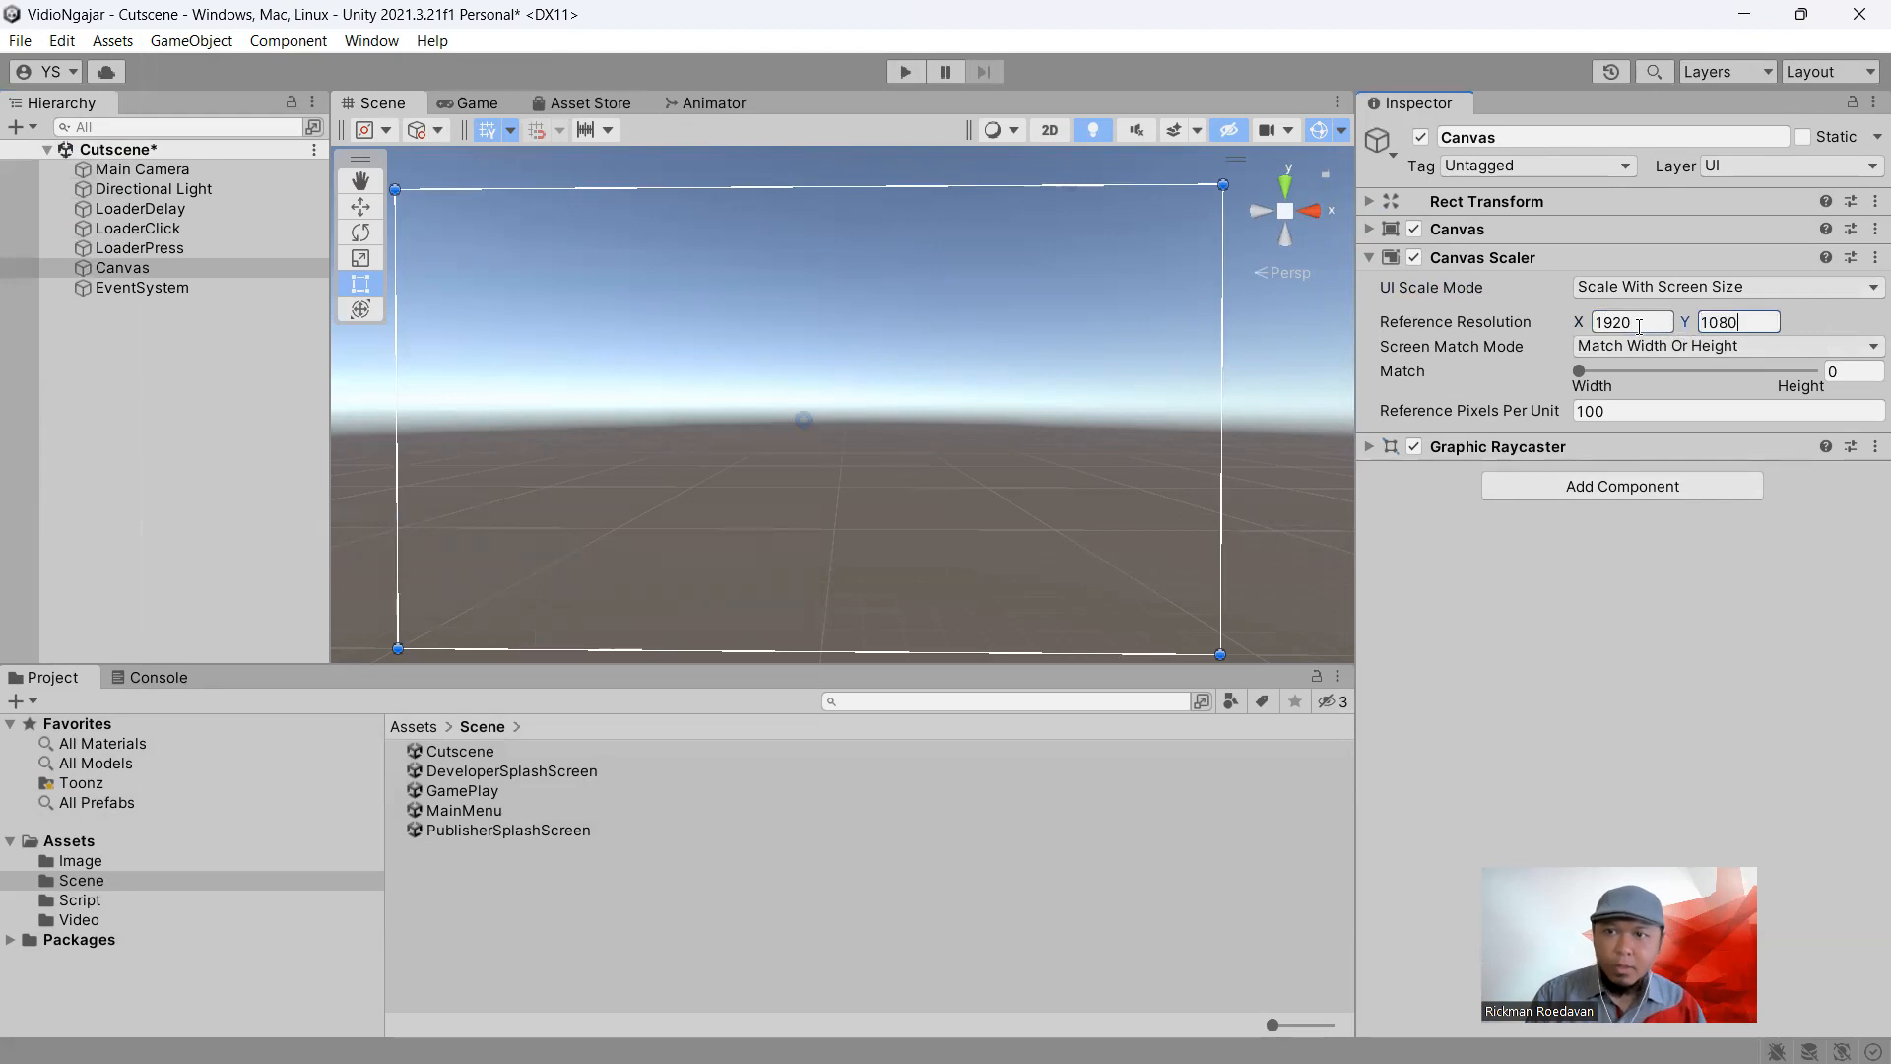
{"action": "left_click", "coordinate": [1855, 371]}
{"action": "type", "text": "0.5"}
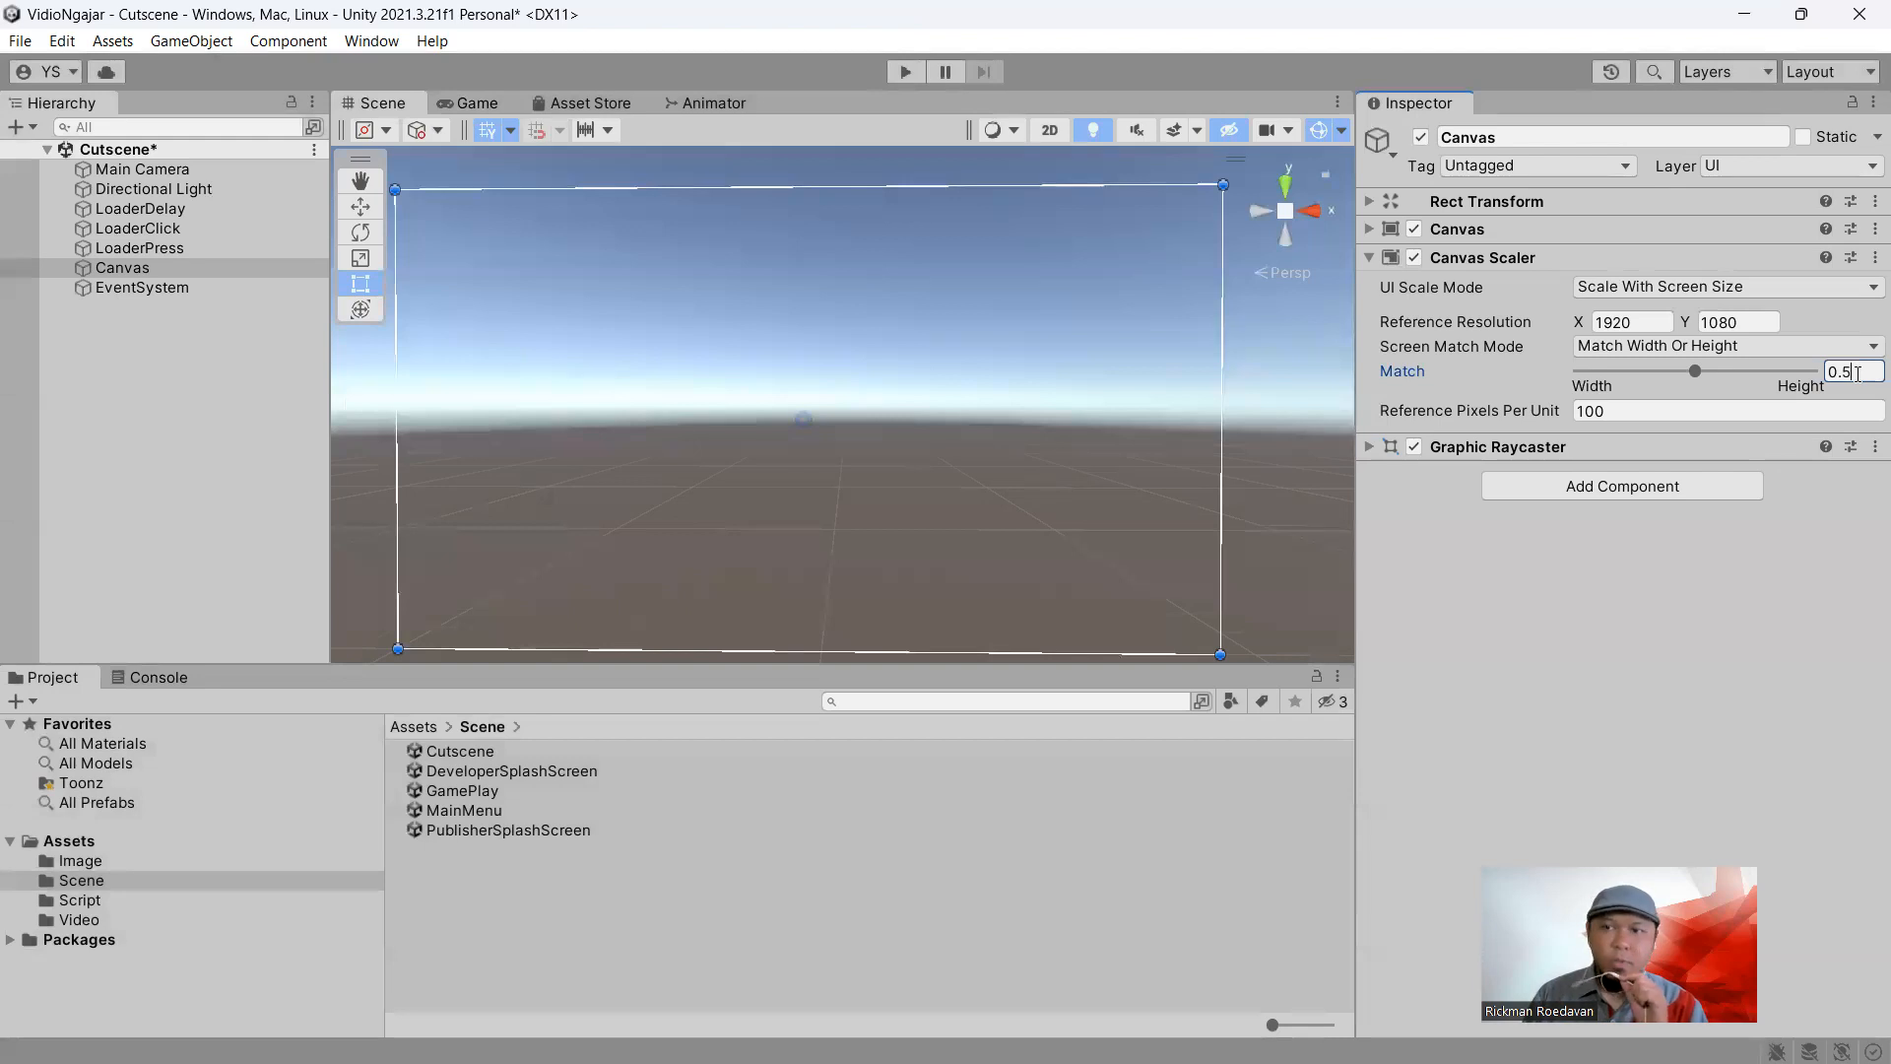
Add a legacy UI button as a child of the Canvas
{"action": "left_click", "coordinate": [139, 272]}
{"action": "right_click", "coordinate": [139, 276]}
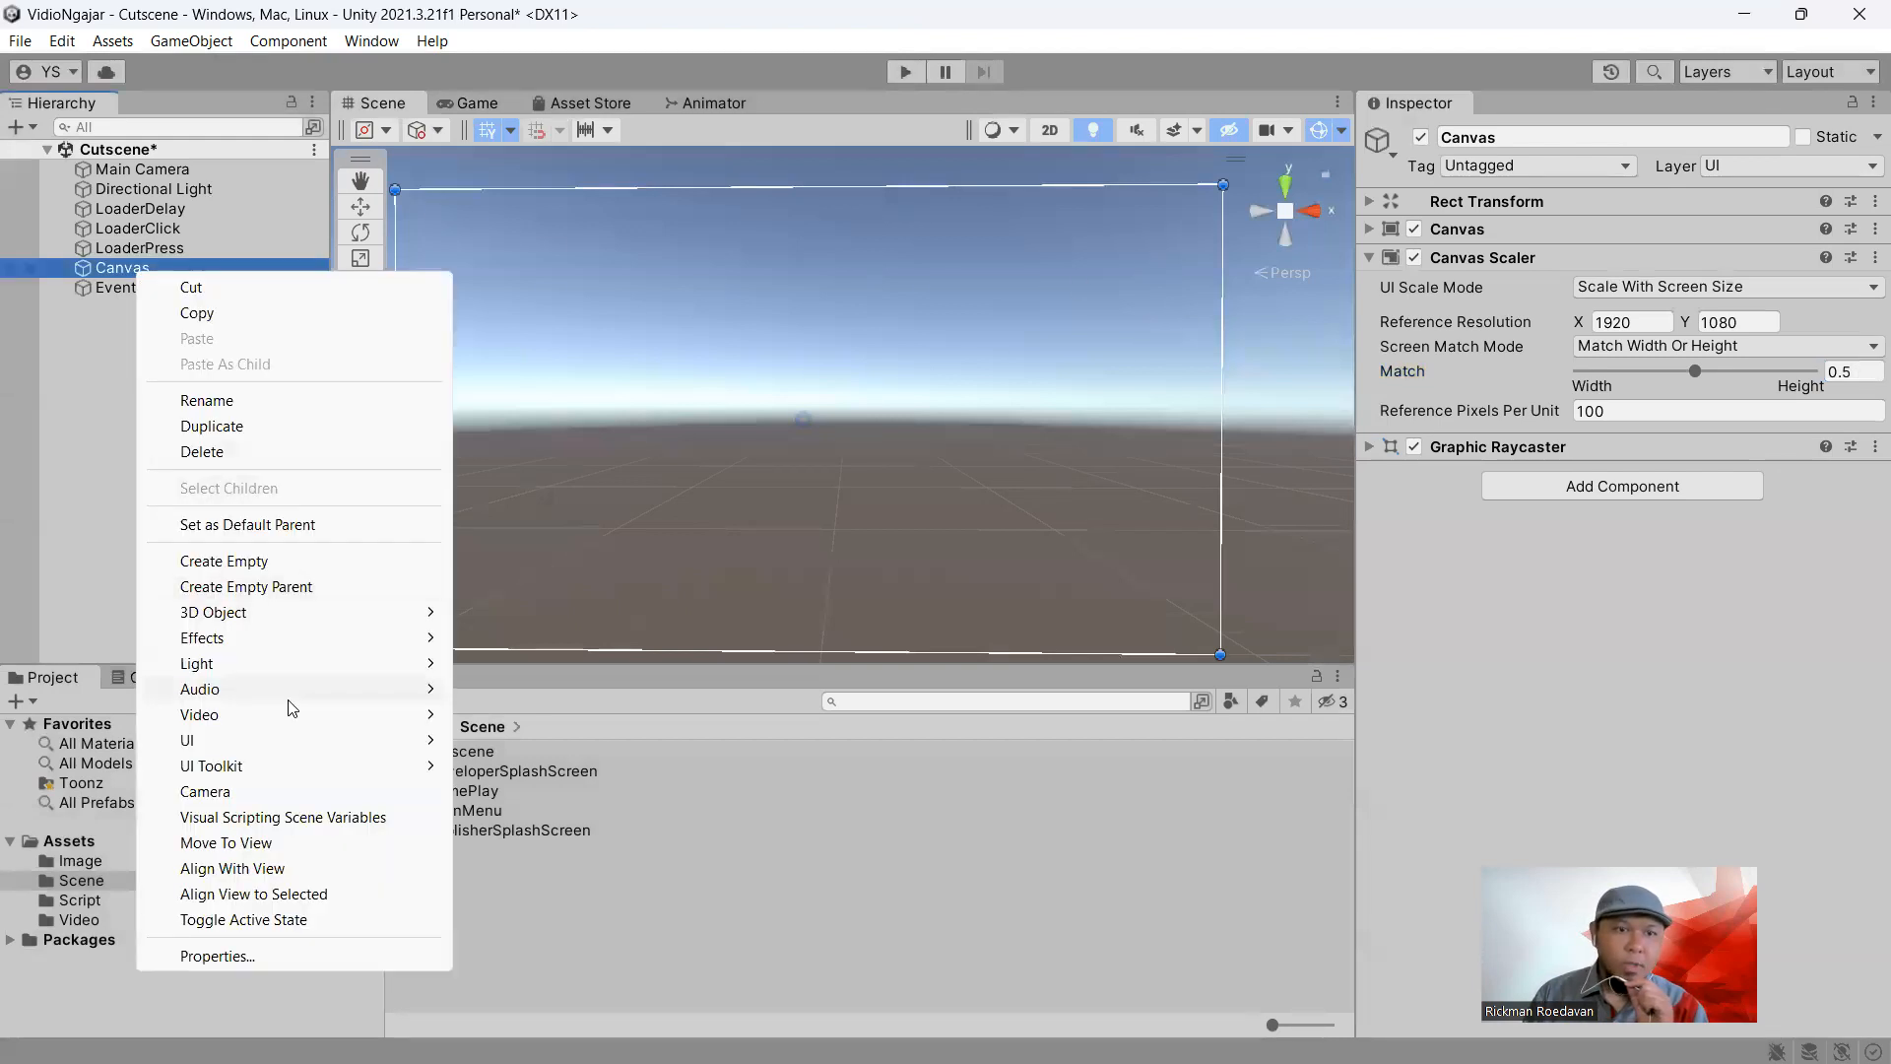
{"action": "mouse_move", "coordinate": [301, 740]}
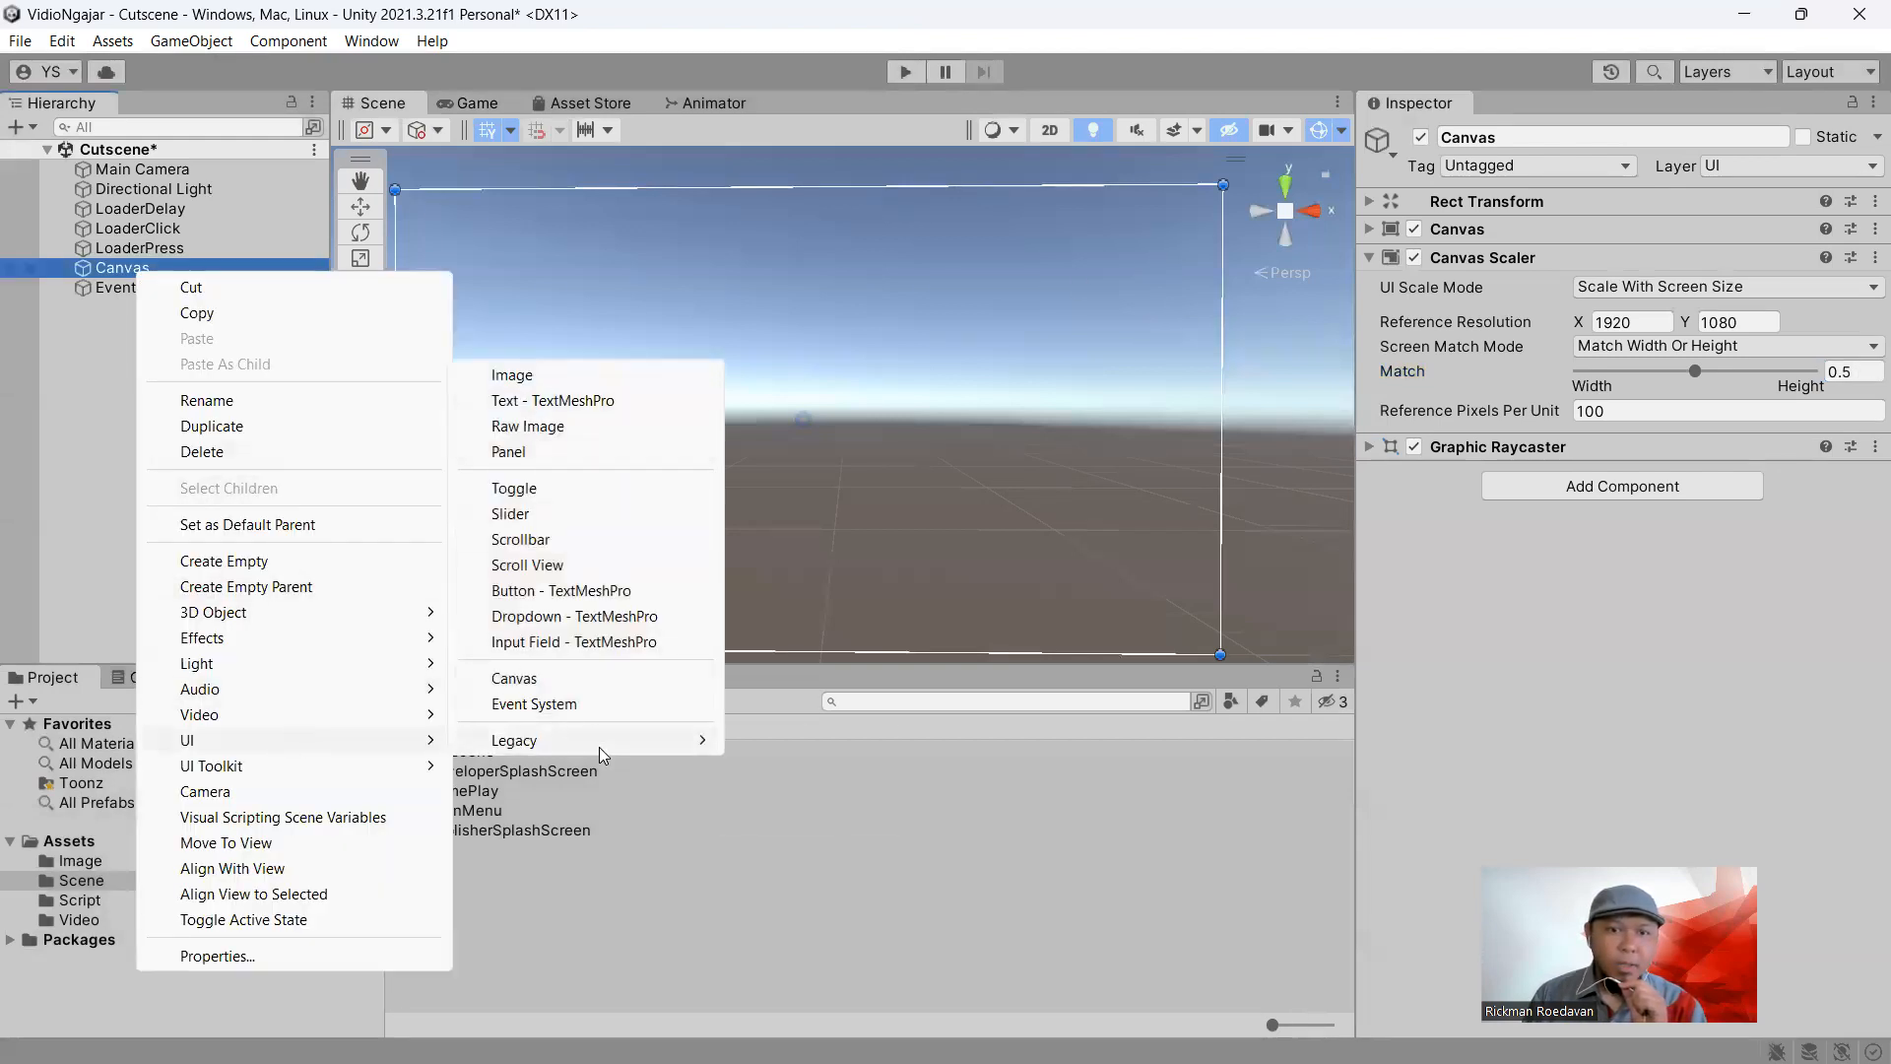
{"action": "mouse_move", "coordinate": [665, 739]}
{"action": "left_click", "coordinate": [791, 765]}
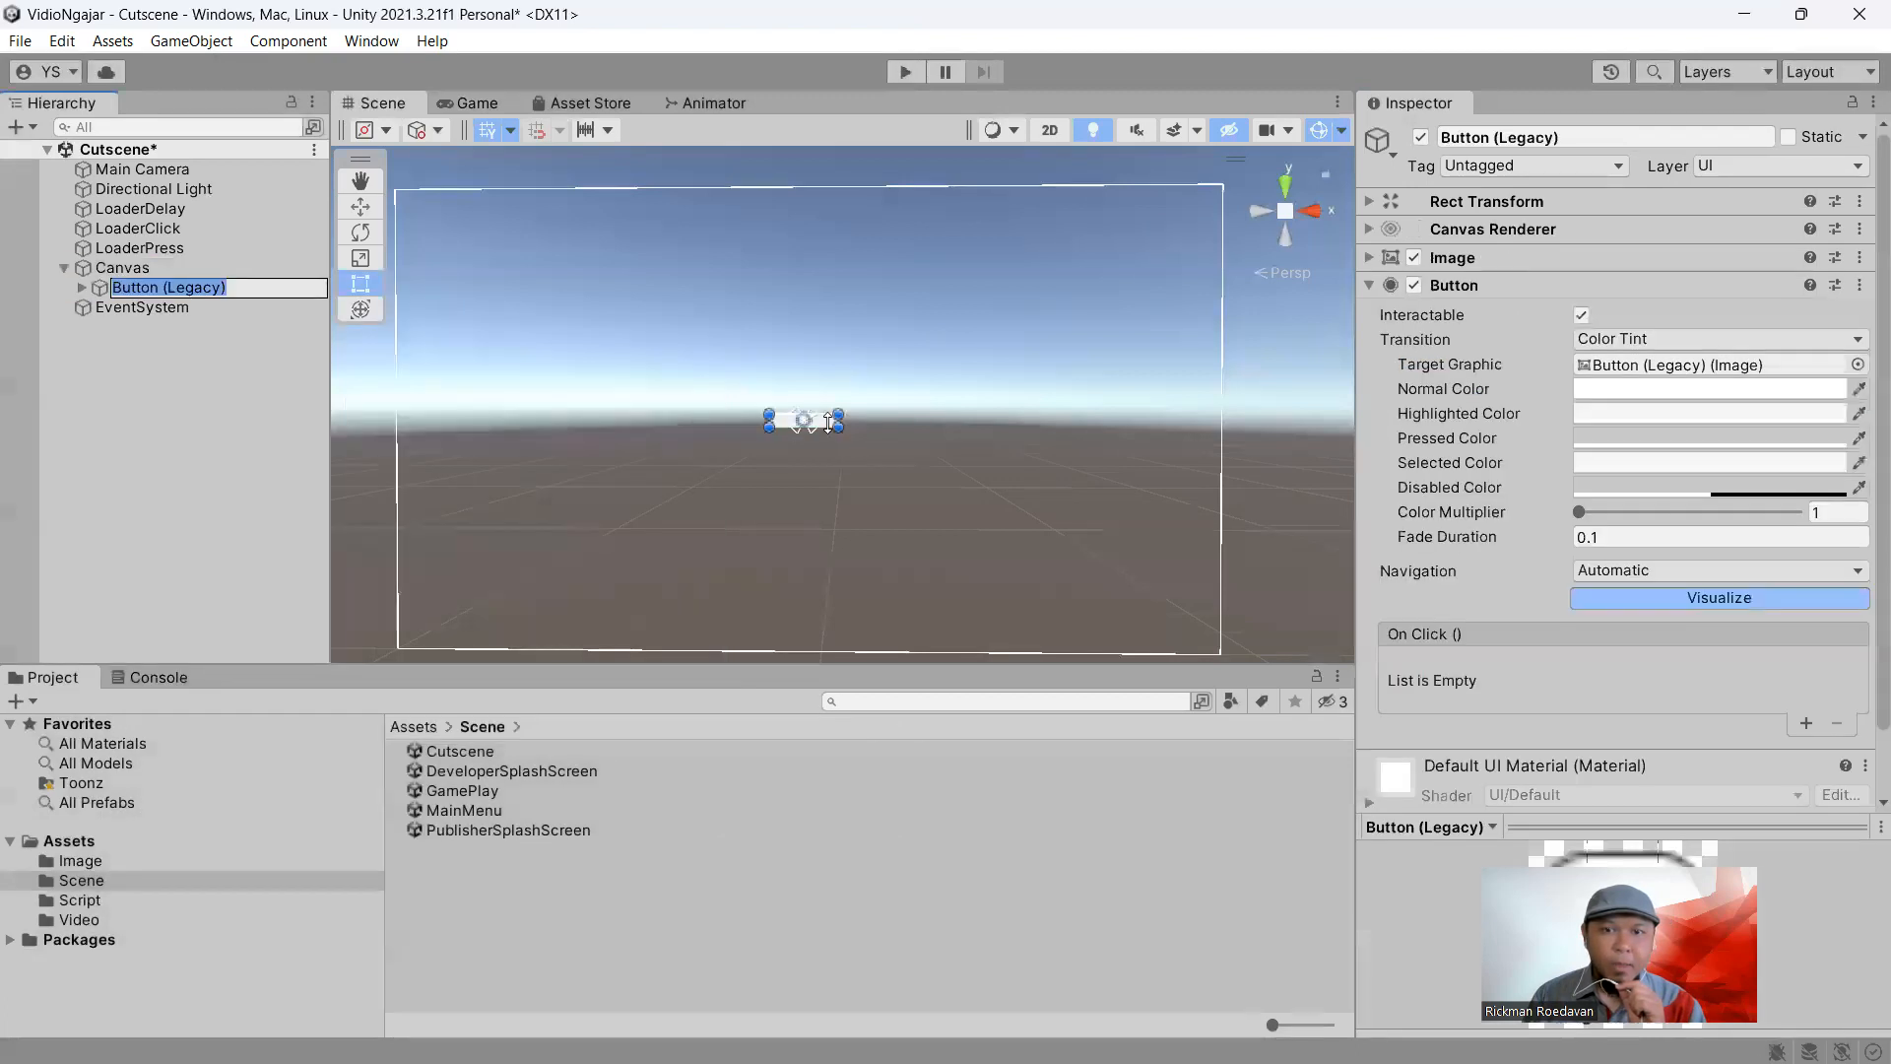
Move the legacy button into the upper-right corner of the Canvas
{"action": "middle_click_drag", "start_coordinate": [840, 389], "coordinate": [748, 475]}
{"action": "scroll", "coordinate": [748, 475], "scroll_direction": "up", "scroll_amount": 3}
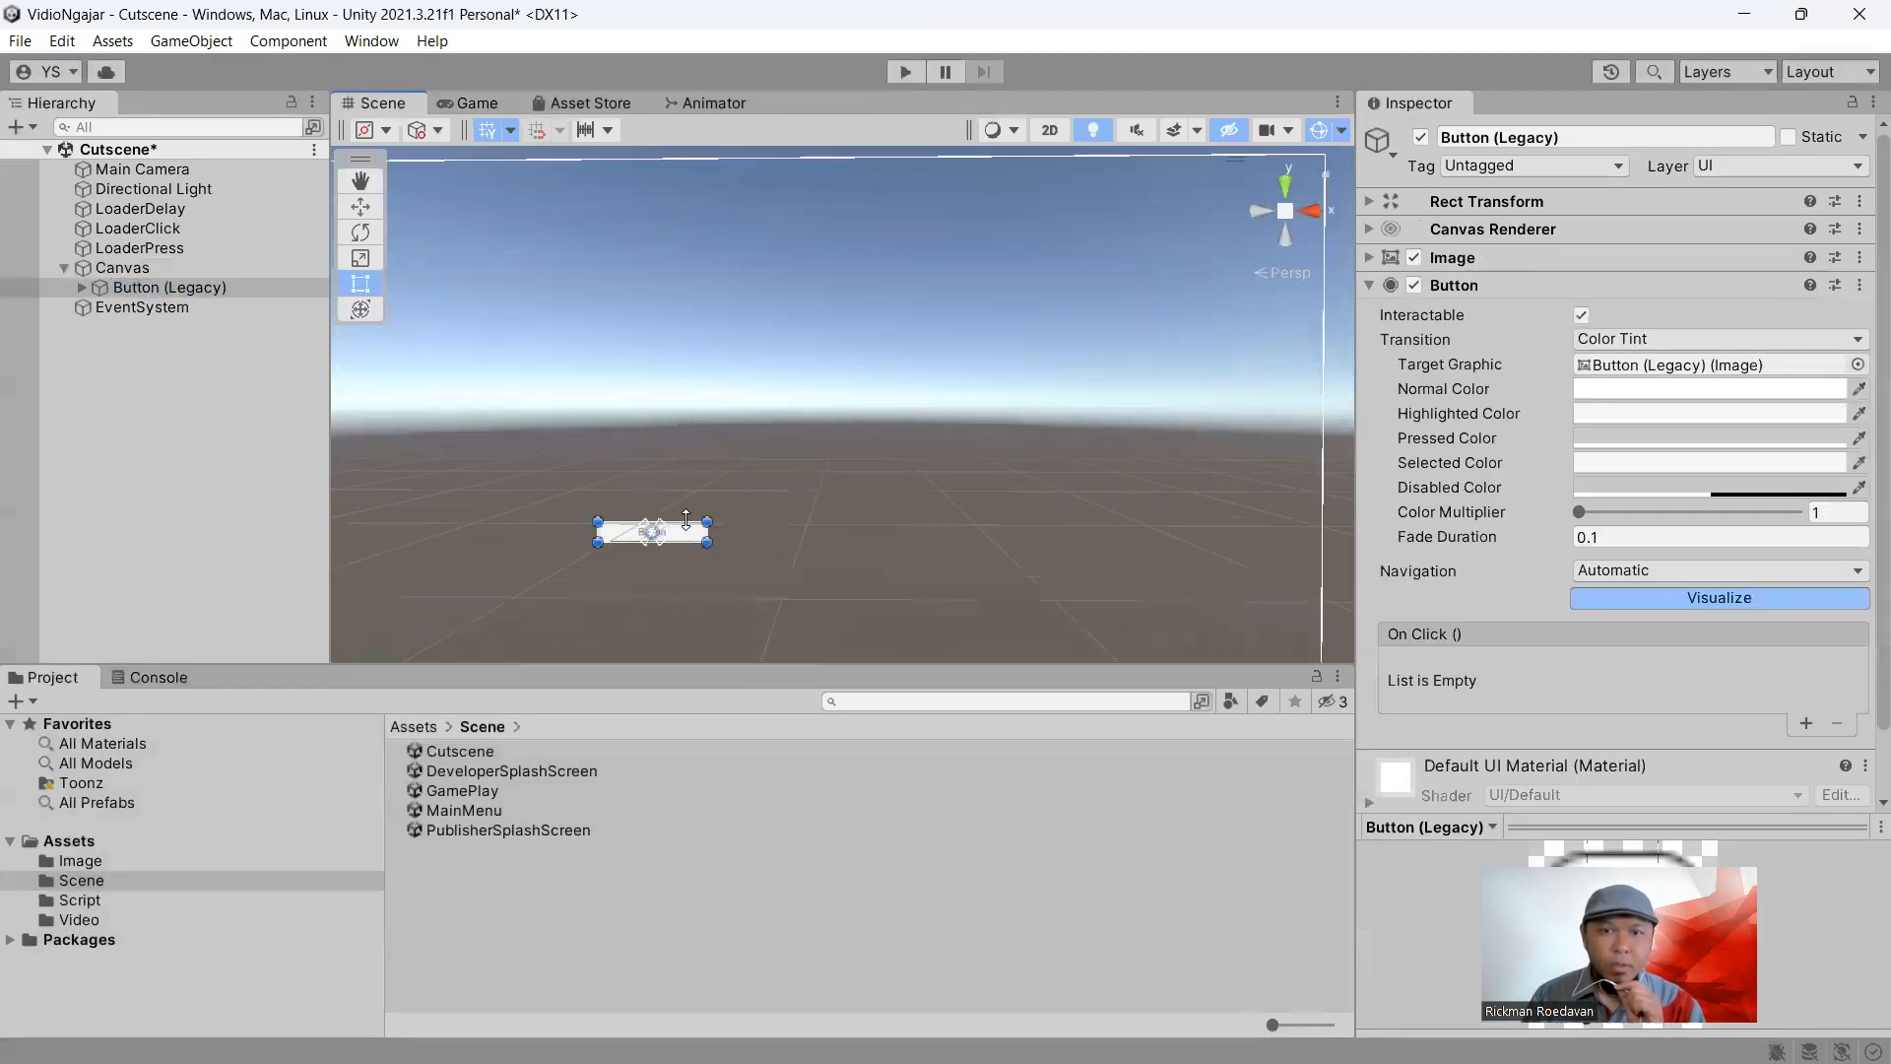
{"action": "left_click_drag", "start_coordinate": [689, 536], "coordinate": [1213, 236]}
{"action": "middle_click_drag", "start_coordinate": [1213, 236], "coordinate": [728, 460]}
{"action": "left_click_drag", "start_coordinate": [728, 460], "coordinate": [803, 415]}
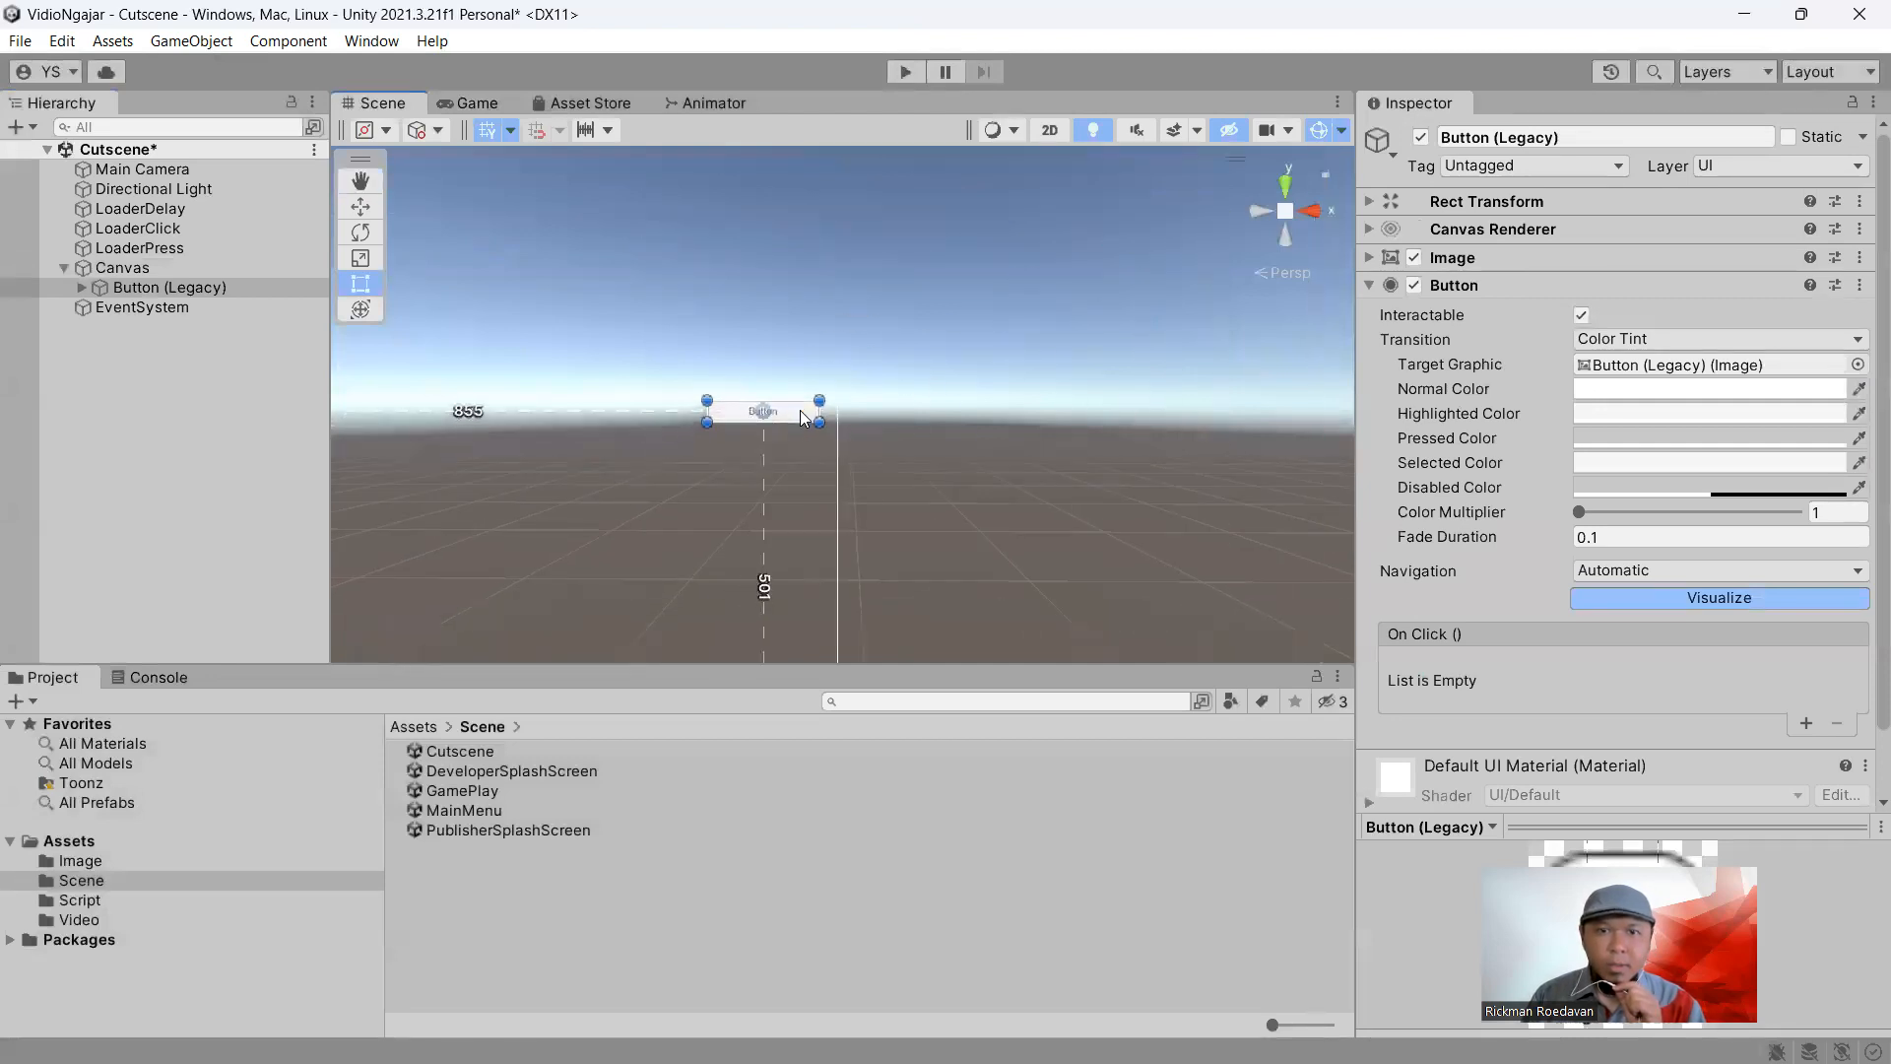
Change the legacy button's label text to SKIP
{"action": "left_click", "coordinate": [82, 287]}
{"action": "left_click", "coordinate": [133, 307]}
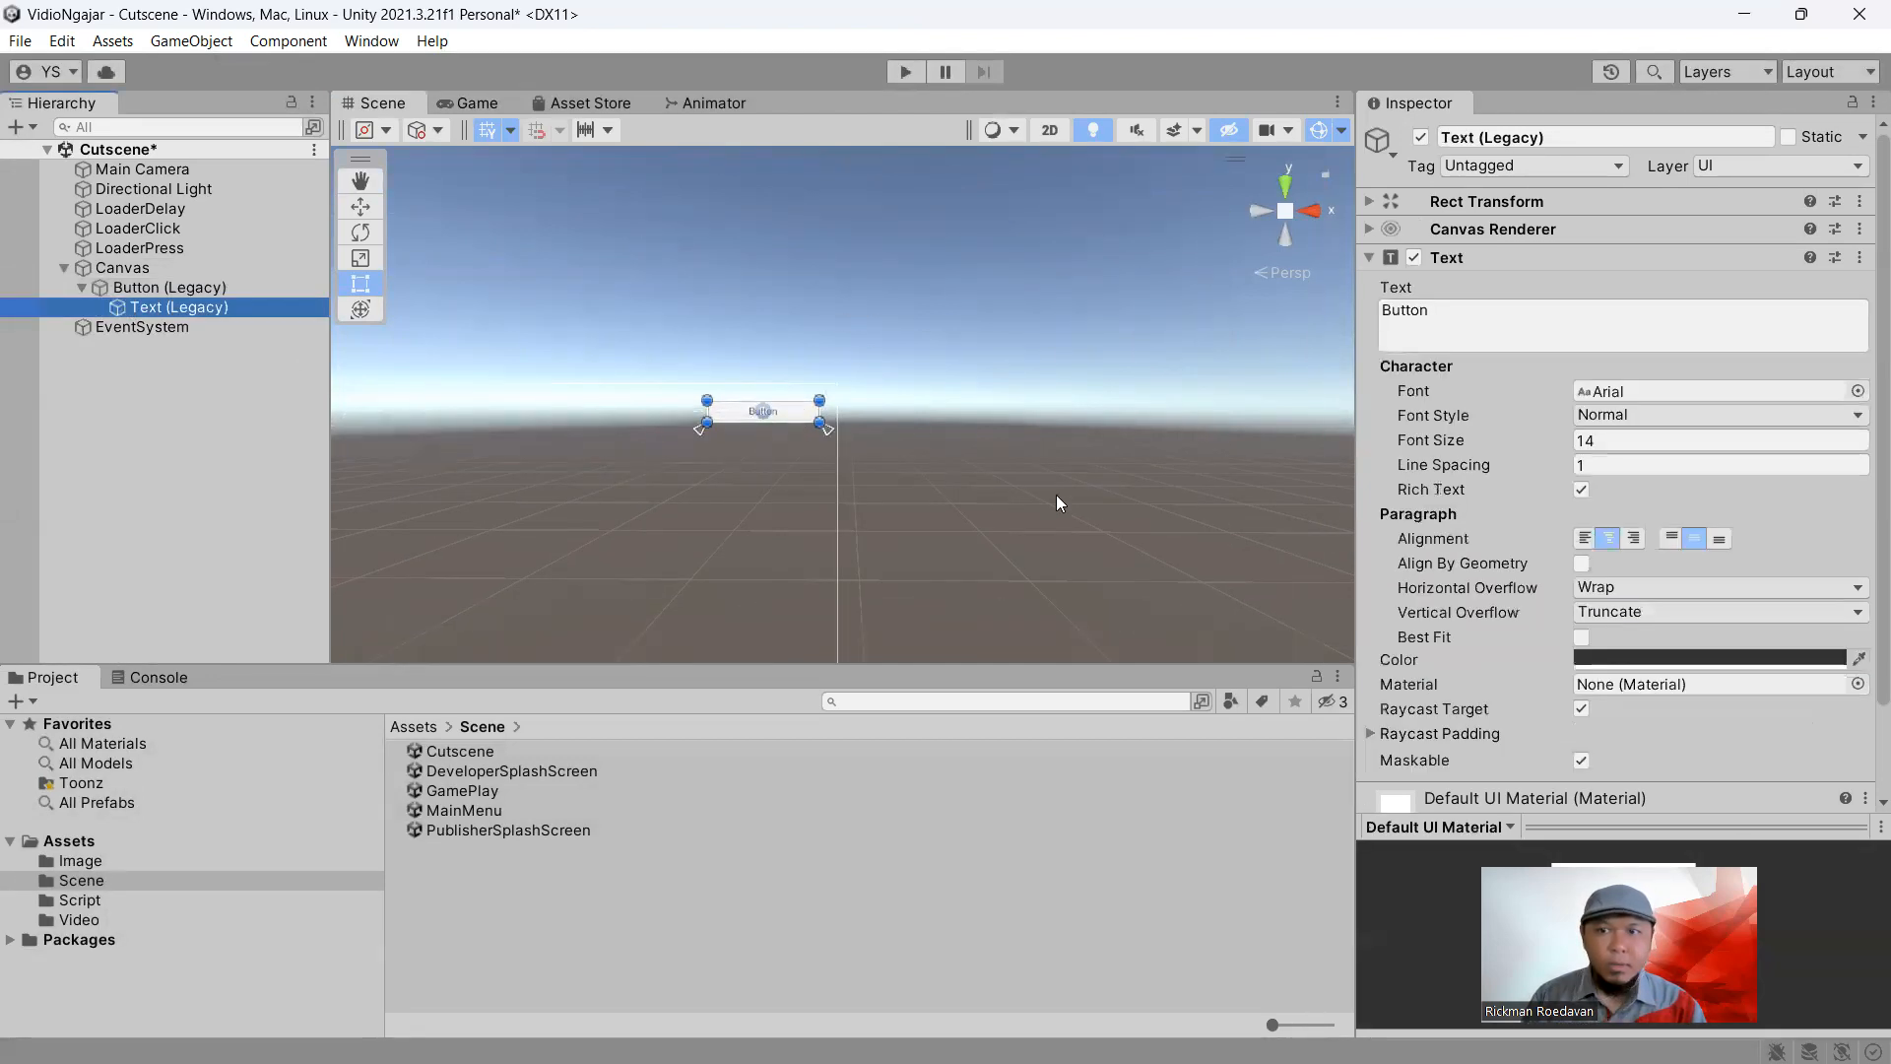
{"action": "left_click", "coordinate": [1456, 333]}
{"action": "type", "text": "SLK"}
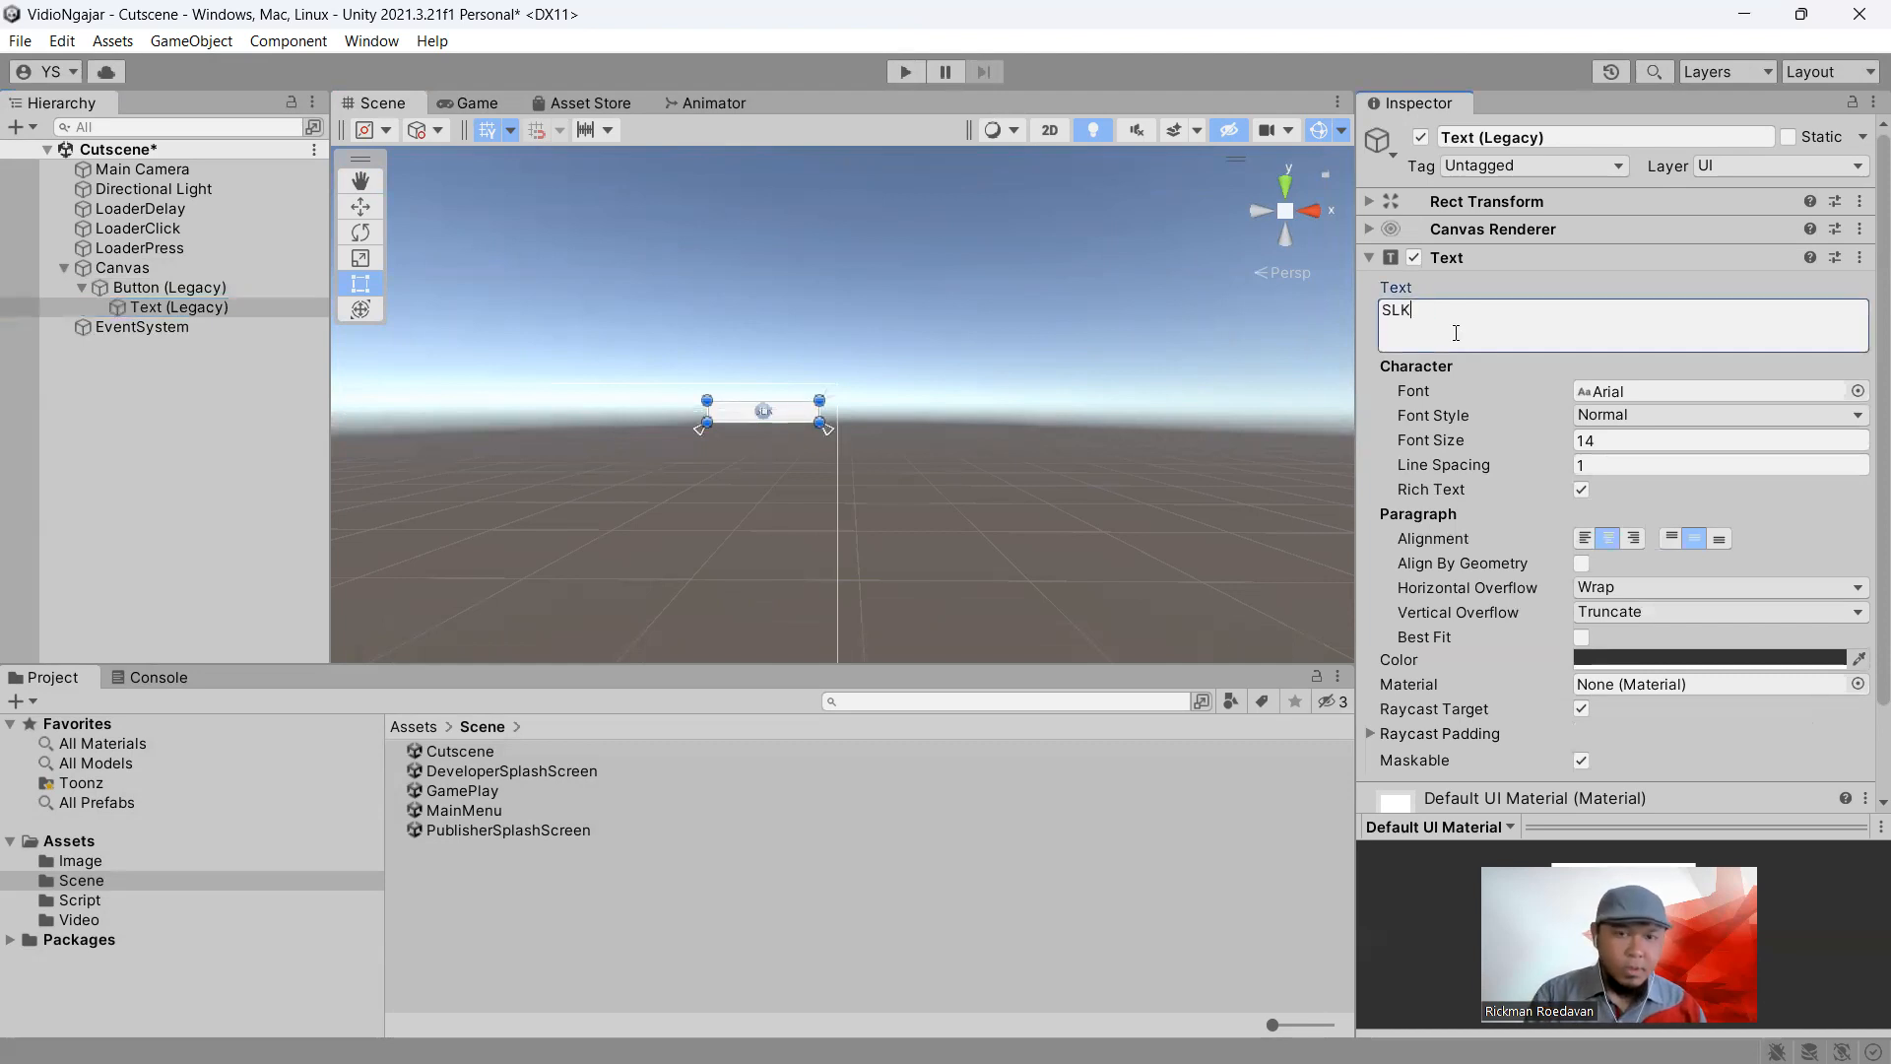
{"action": "key", "text": "BackSpace"}
{"action": "key", "text": "BackSpace"}
{"action": "type", "text": "KIP"}
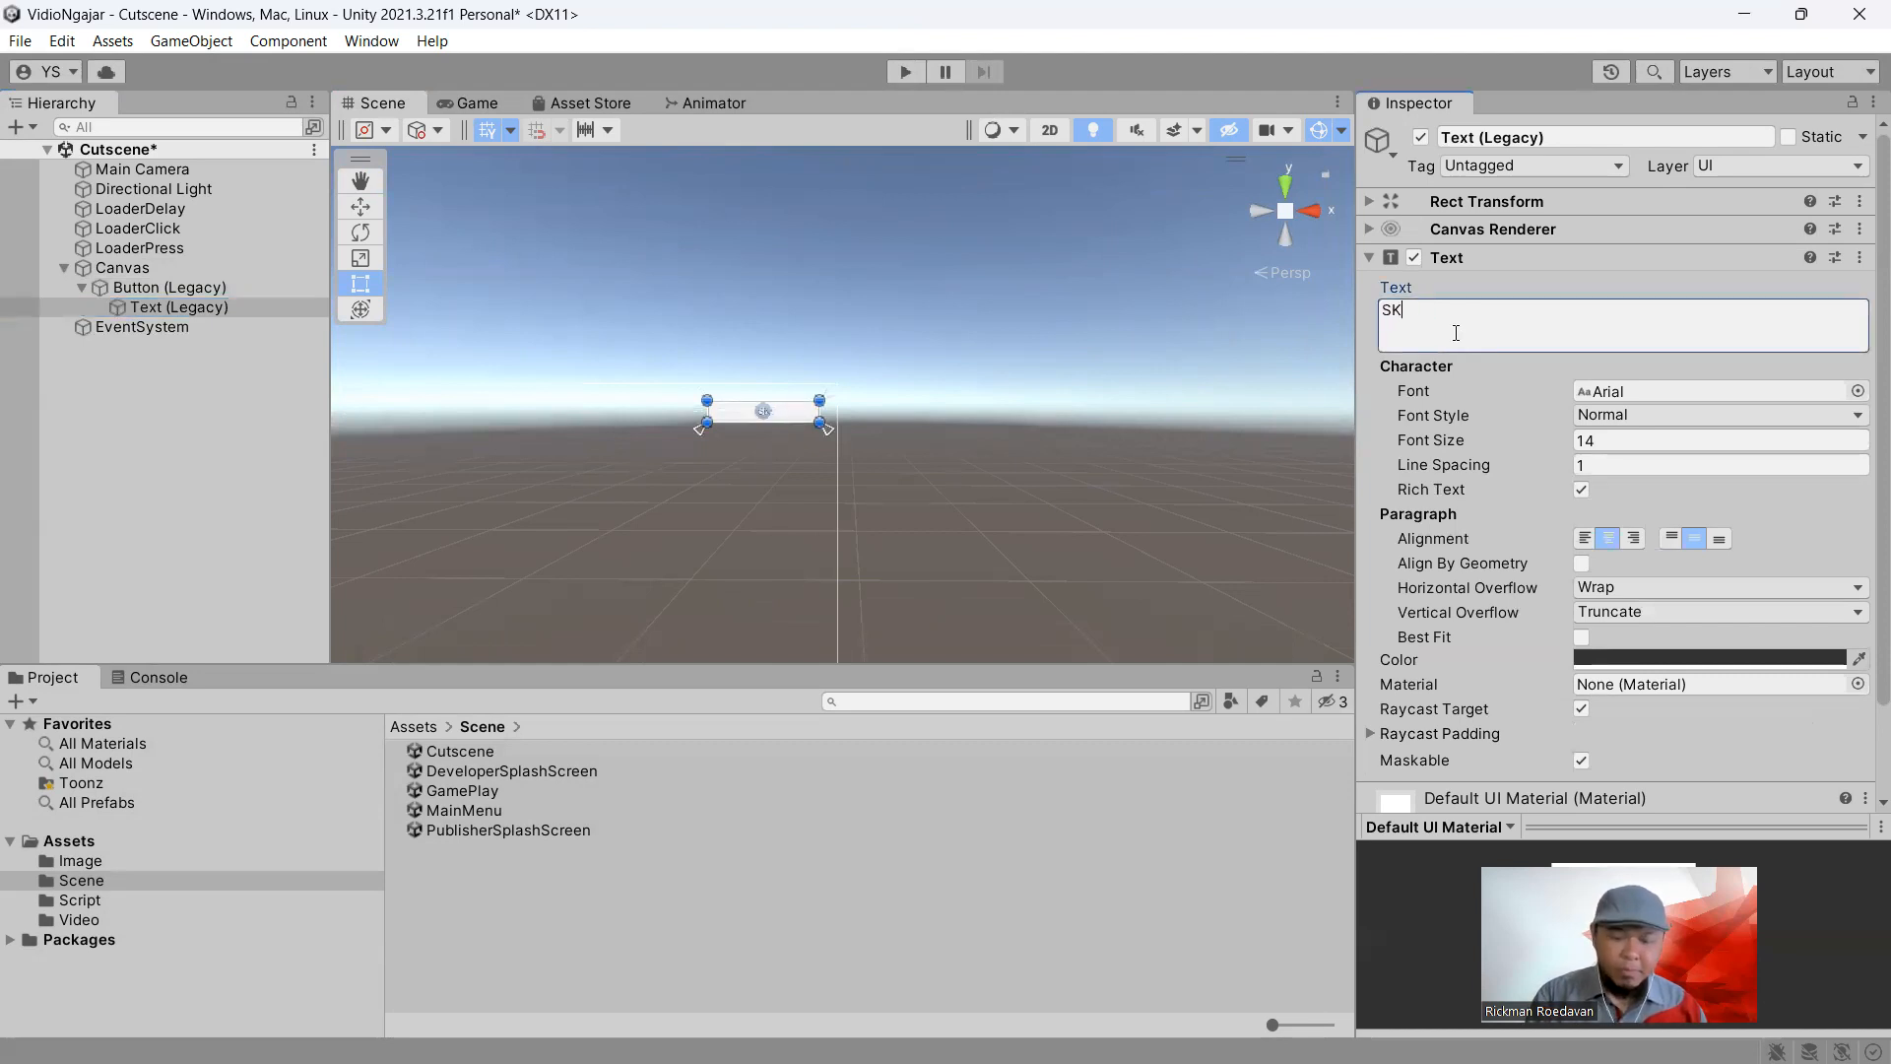
Make the SKIP label bold with a font size of 20
{"action": "left_click", "coordinate": [1668, 413]}
{"action": "left_click", "coordinate": [1655, 469]}
{"action": "left_click", "coordinate": [1631, 441]}
{"action": "type", "text": "2"}
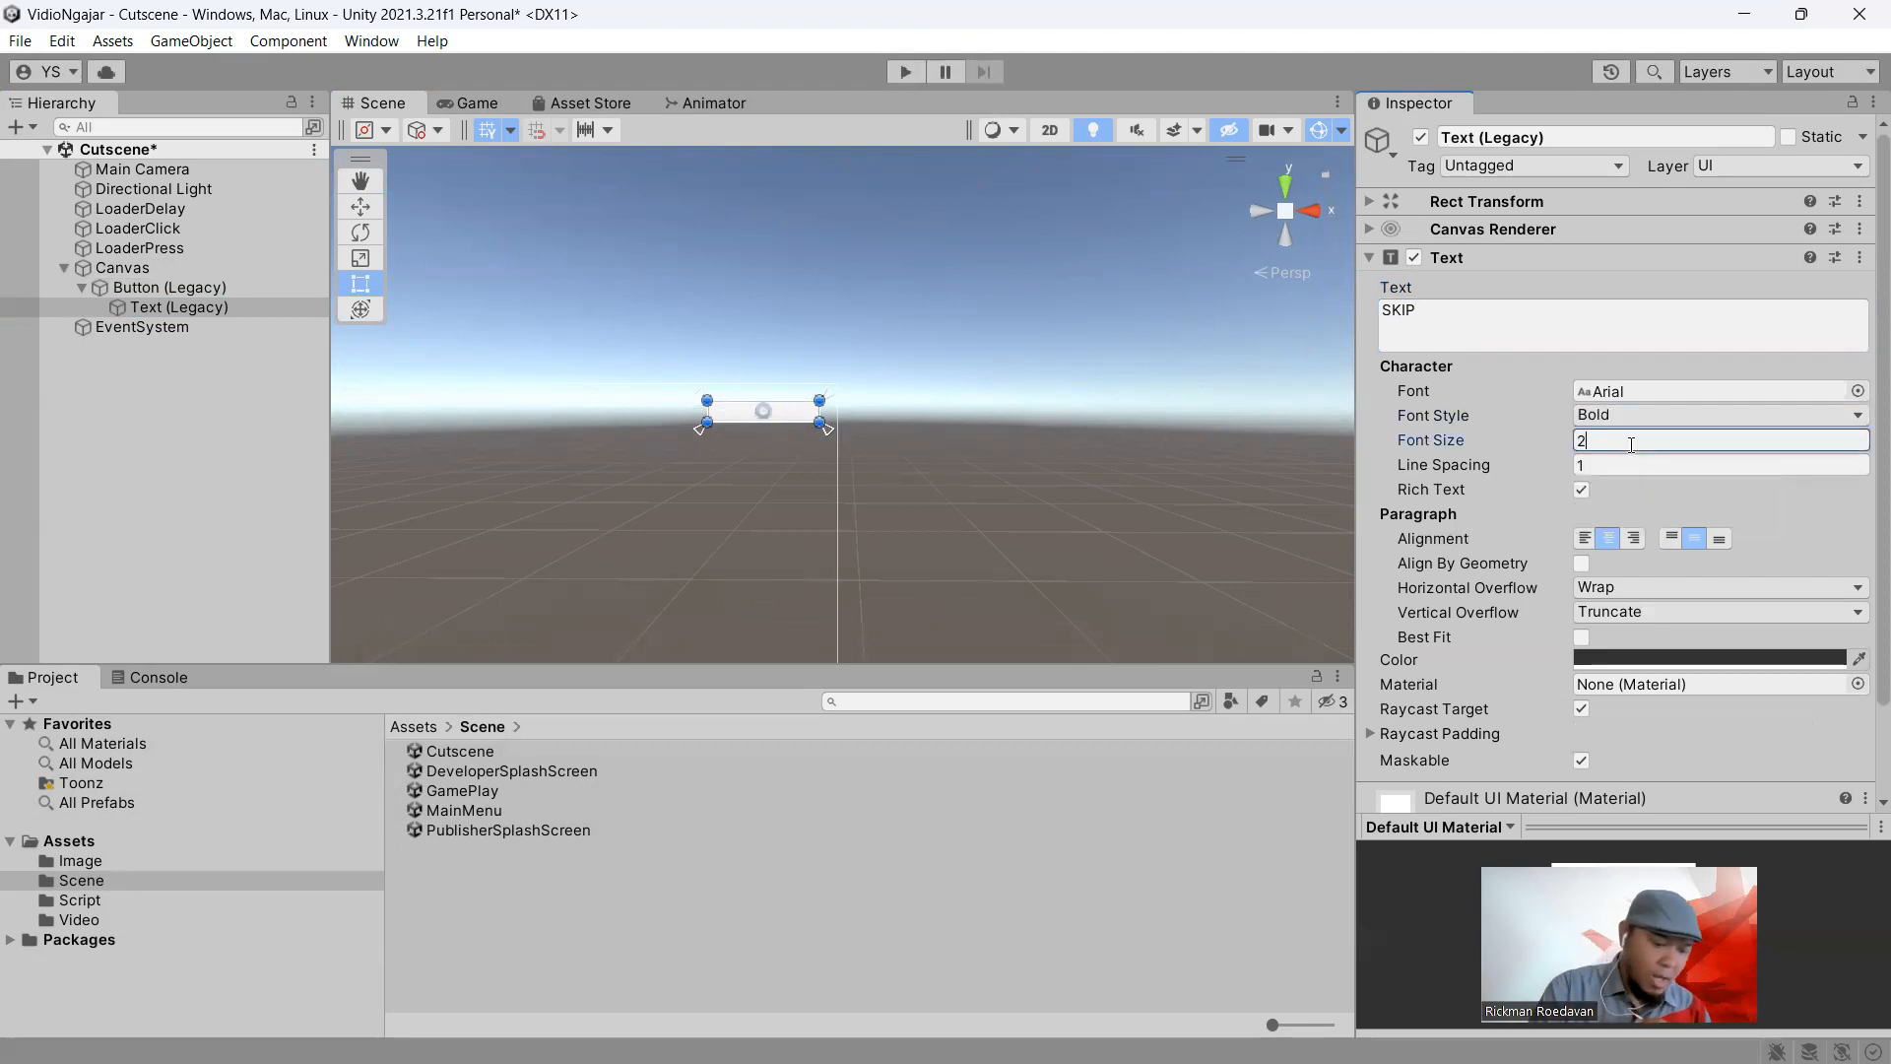
{"action": "type", "text": "8"}
{"action": "key", "text": "Return"}
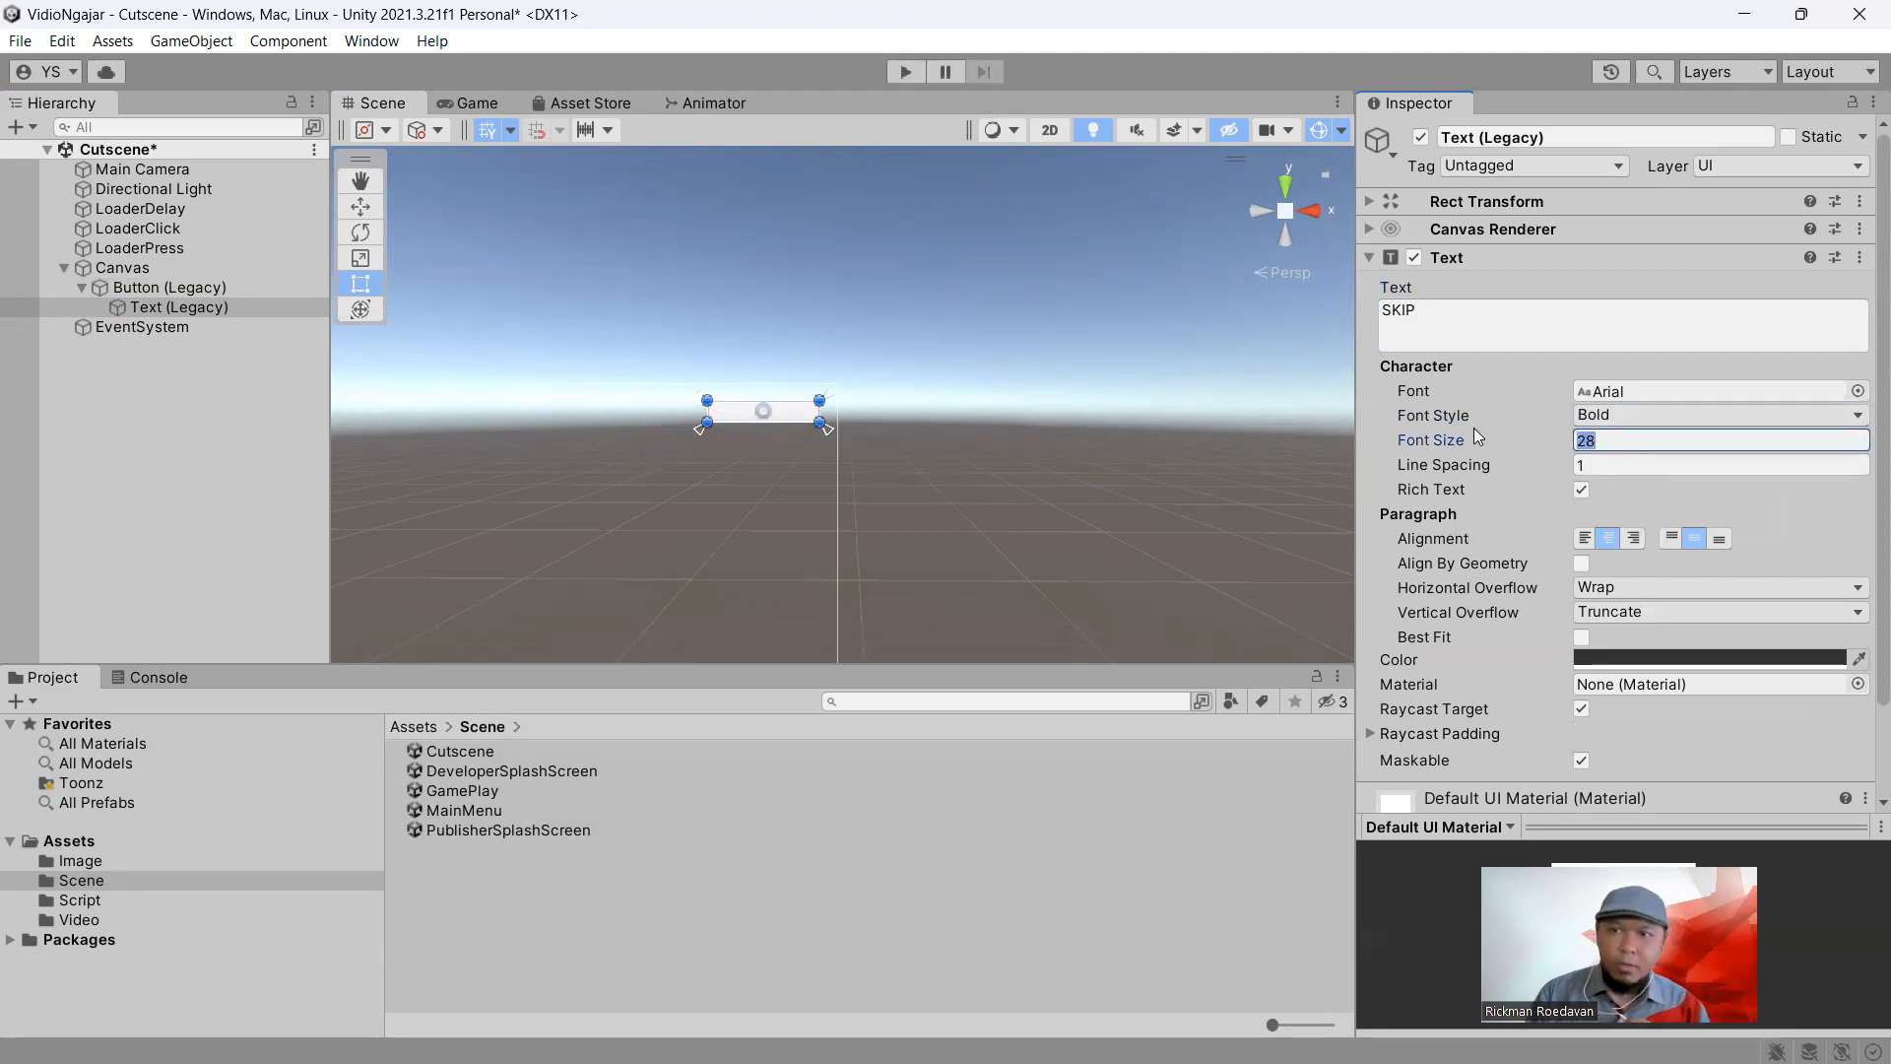
{"action": "type", "text": "20"}
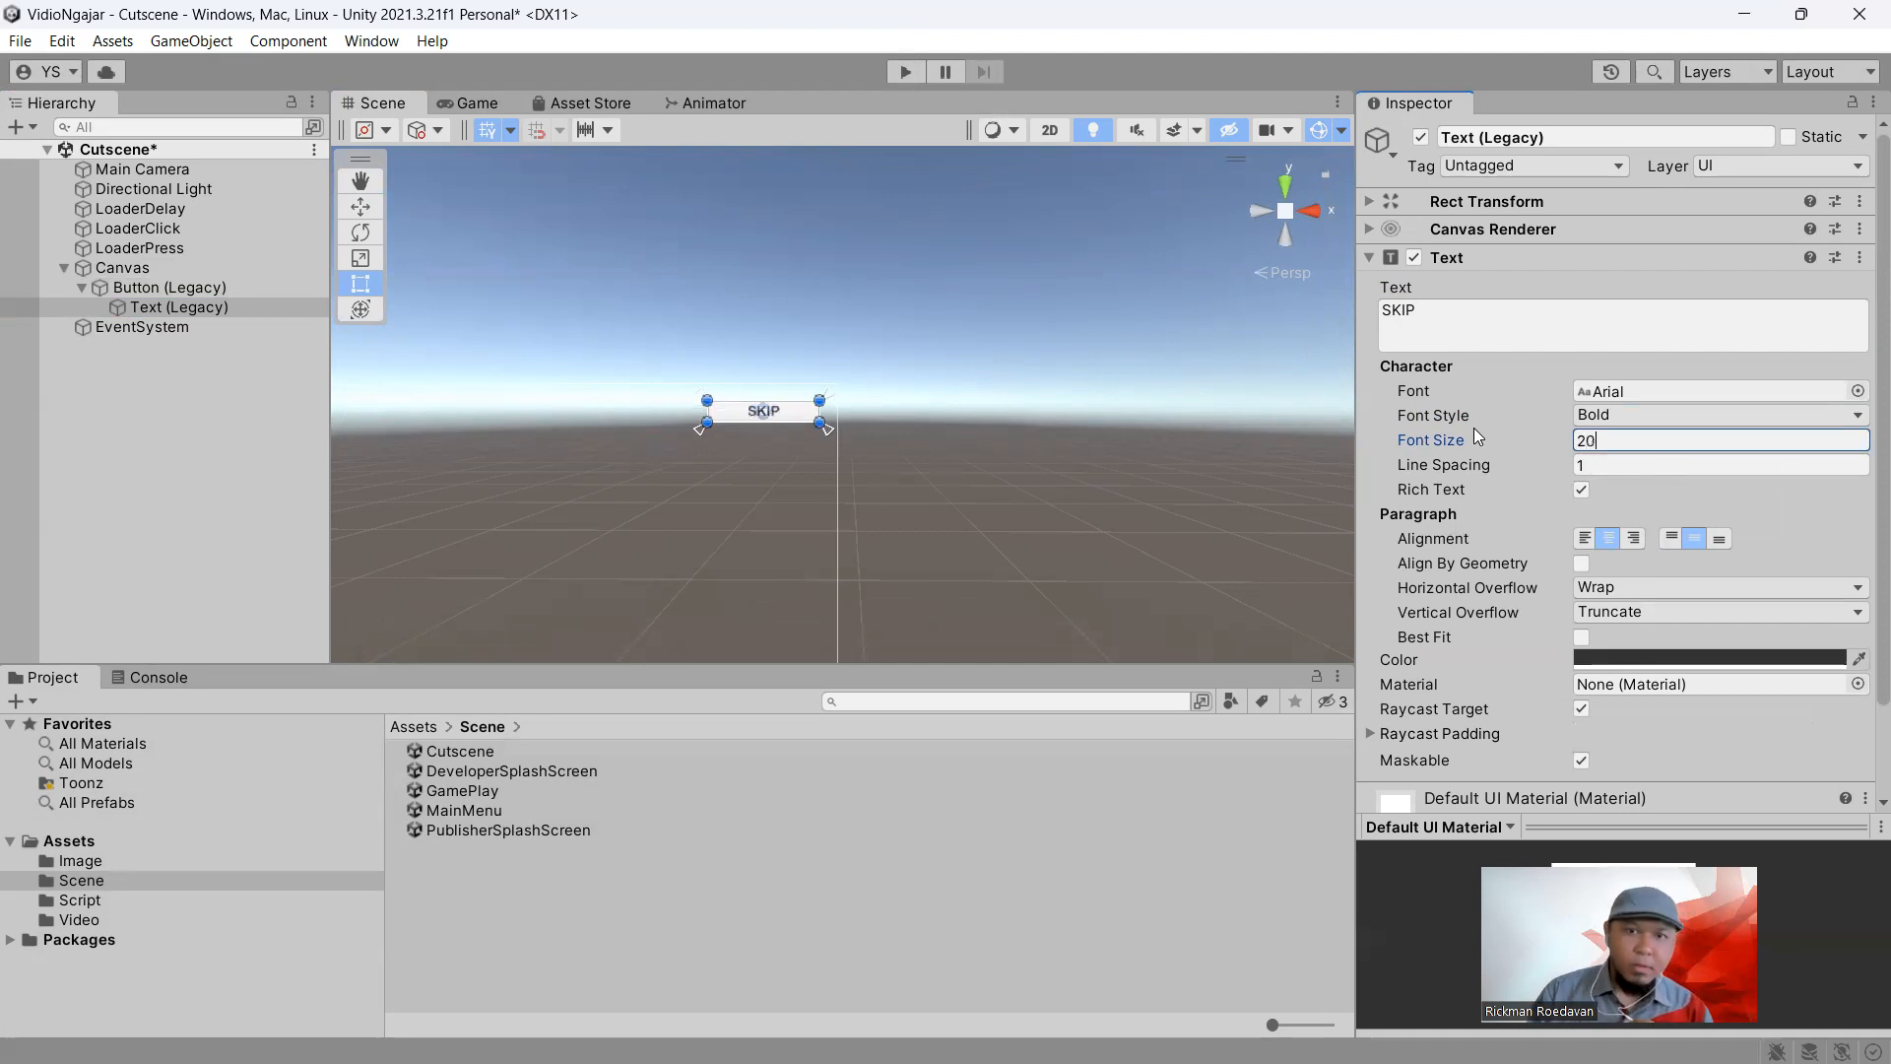
Enlarge the SKIP button slightly from its lower-left corner, to about 163 wide and 40 high
{"action": "scroll", "coordinate": [863, 467], "scroll_direction": "up", "scroll_amount": 3}
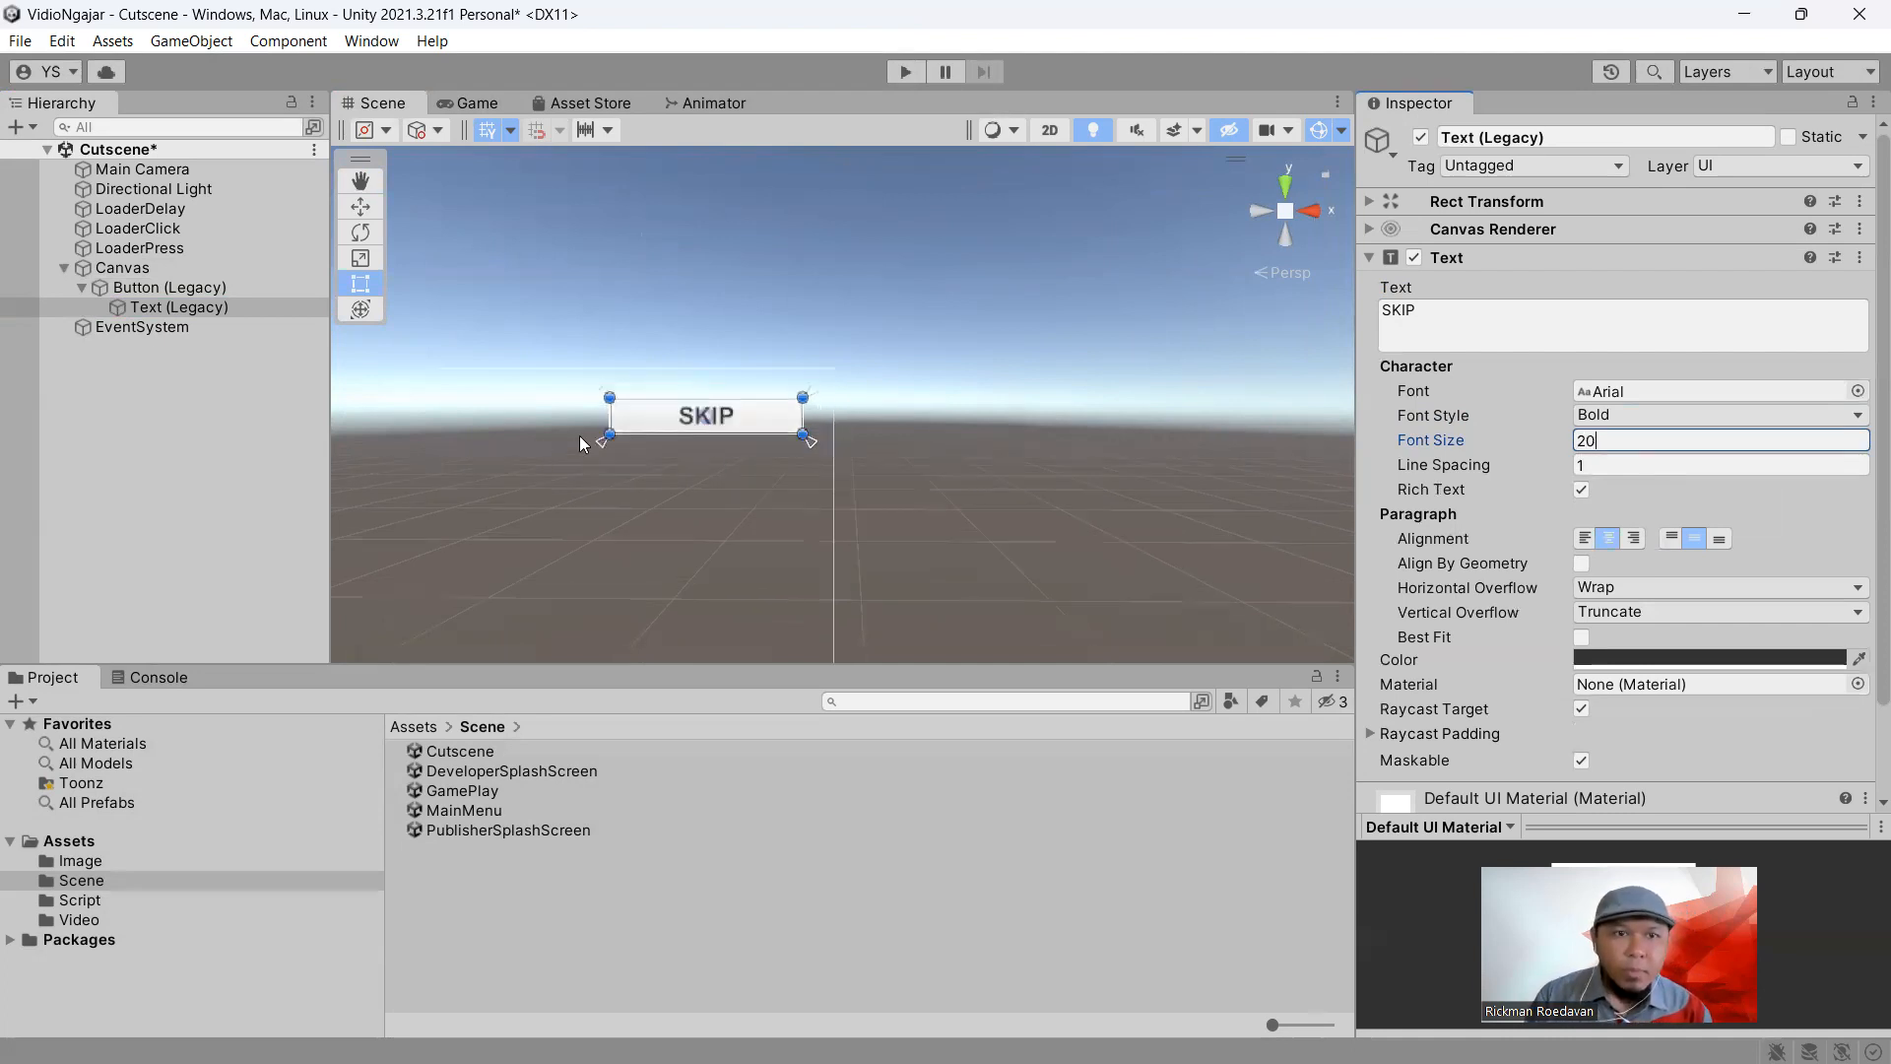
{"action": "left_click", "coordinate": [187, 287]}
{"action": "left_click_drag", "start_coordinate": [611, 441], "coordinate": [605, 447]}
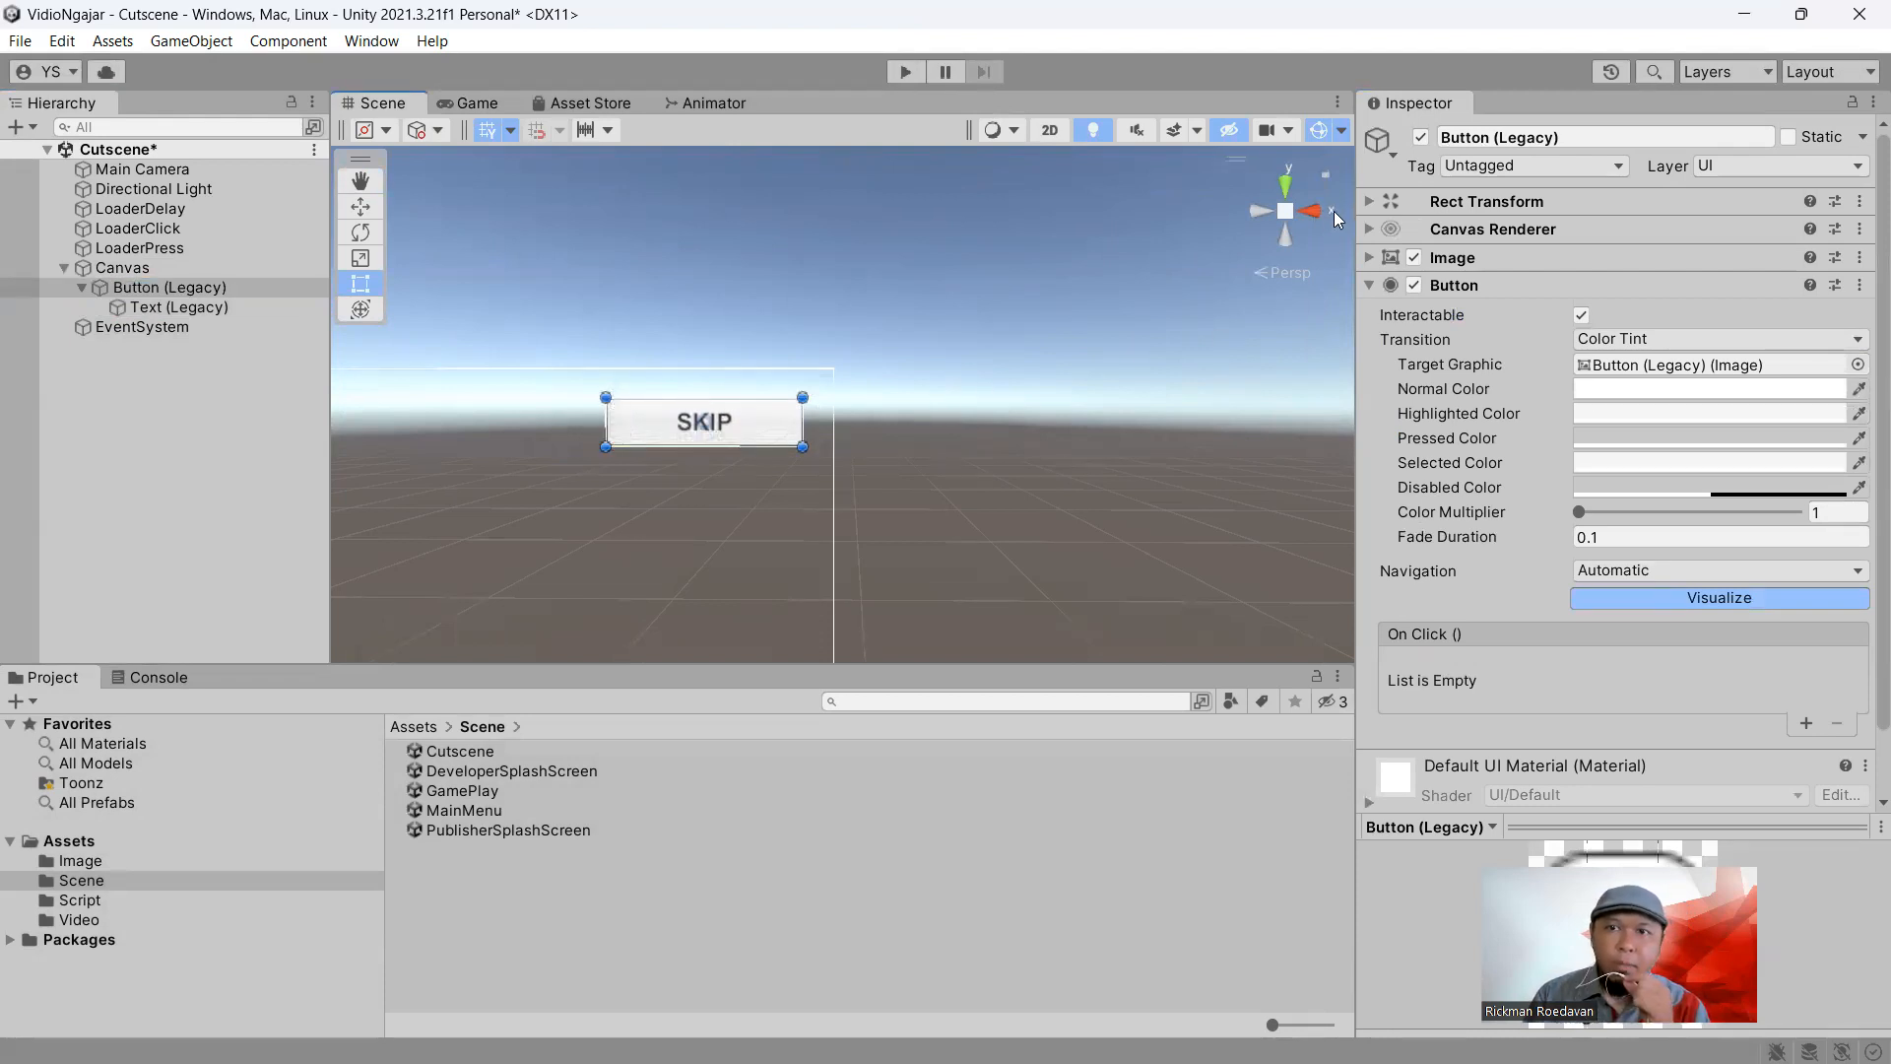
Anchor the SKIP button to the top-right of the Canvas and check its placement
{"action": "left_click", "coordinate": [1368, 201]}
{"action": "left_click", "coordinate": [1411, 270]}
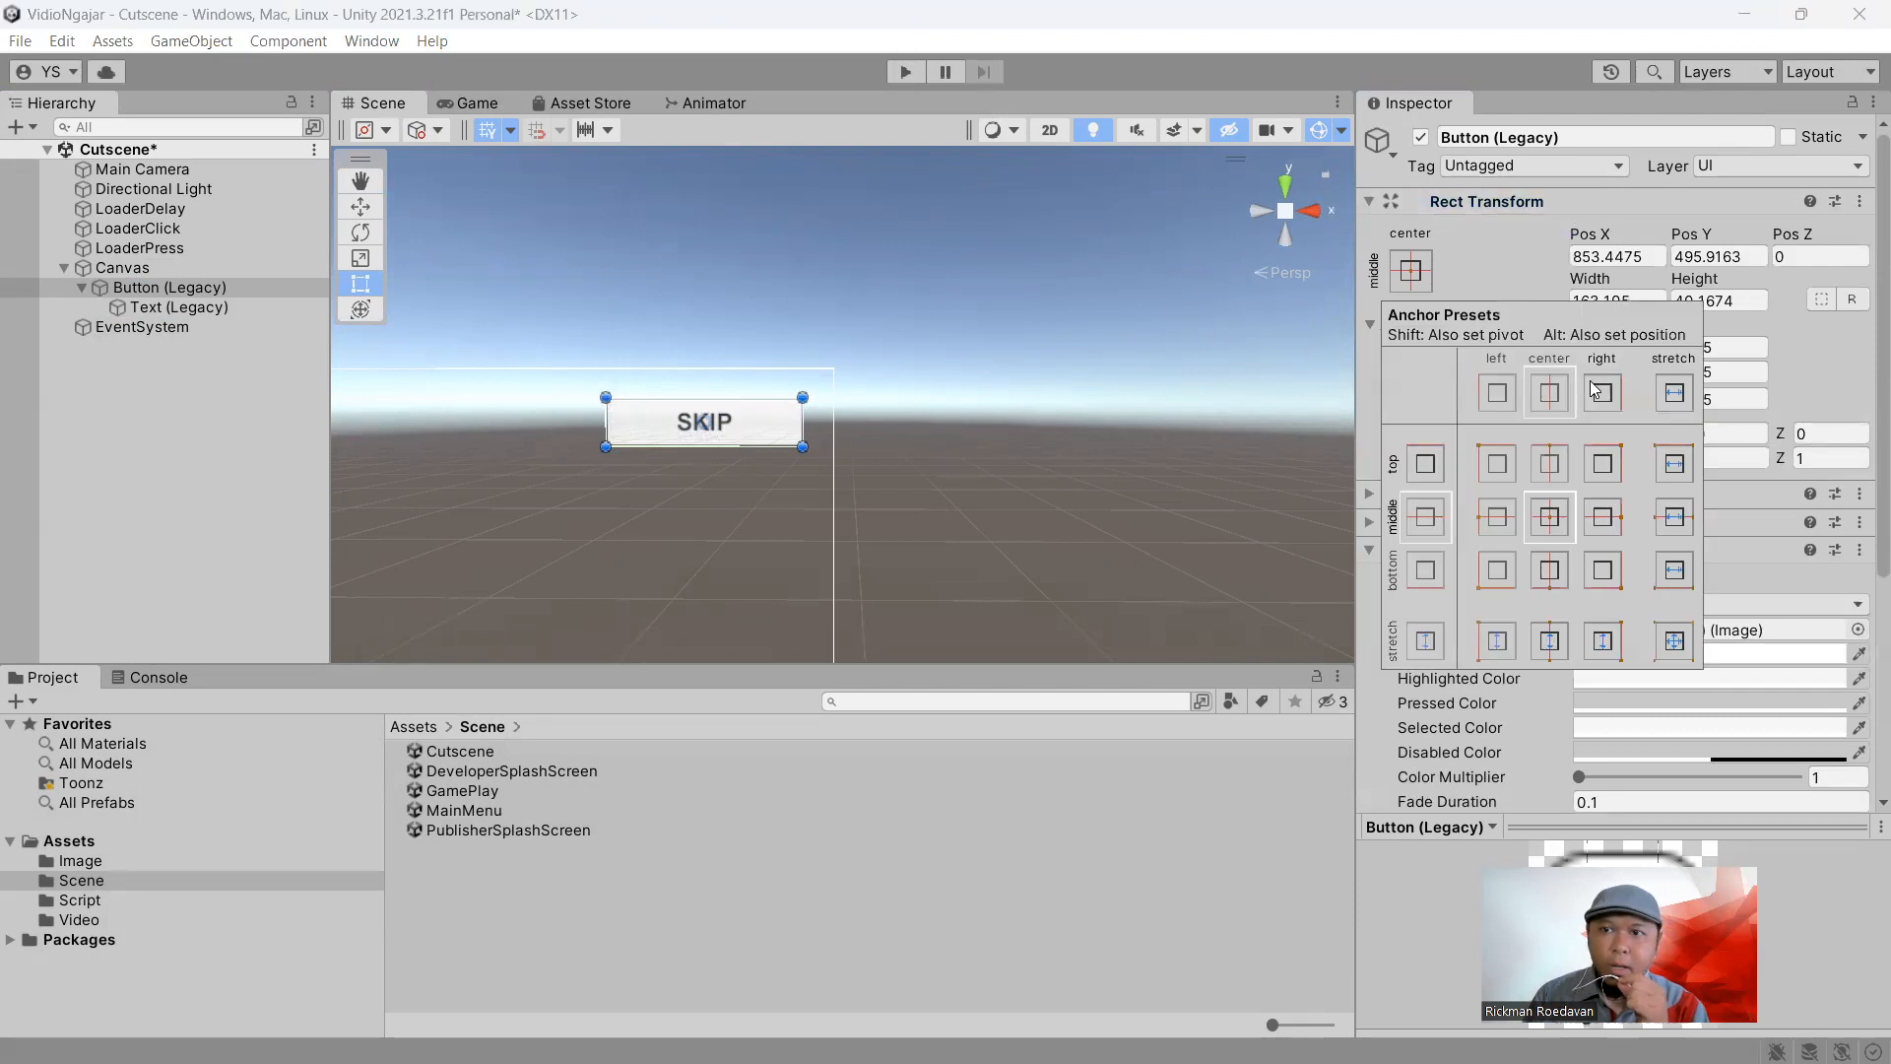
{"action": "left_click", "coordinate": [1603, 463]}
{"action": "scroll", "coordinate": [901, 478], "scroll_direction": "down", "scroll_amount": 5}
{"action": "middle_click_drag", "start_coordinate": [668, 491], "coordinate": [859, 414]}
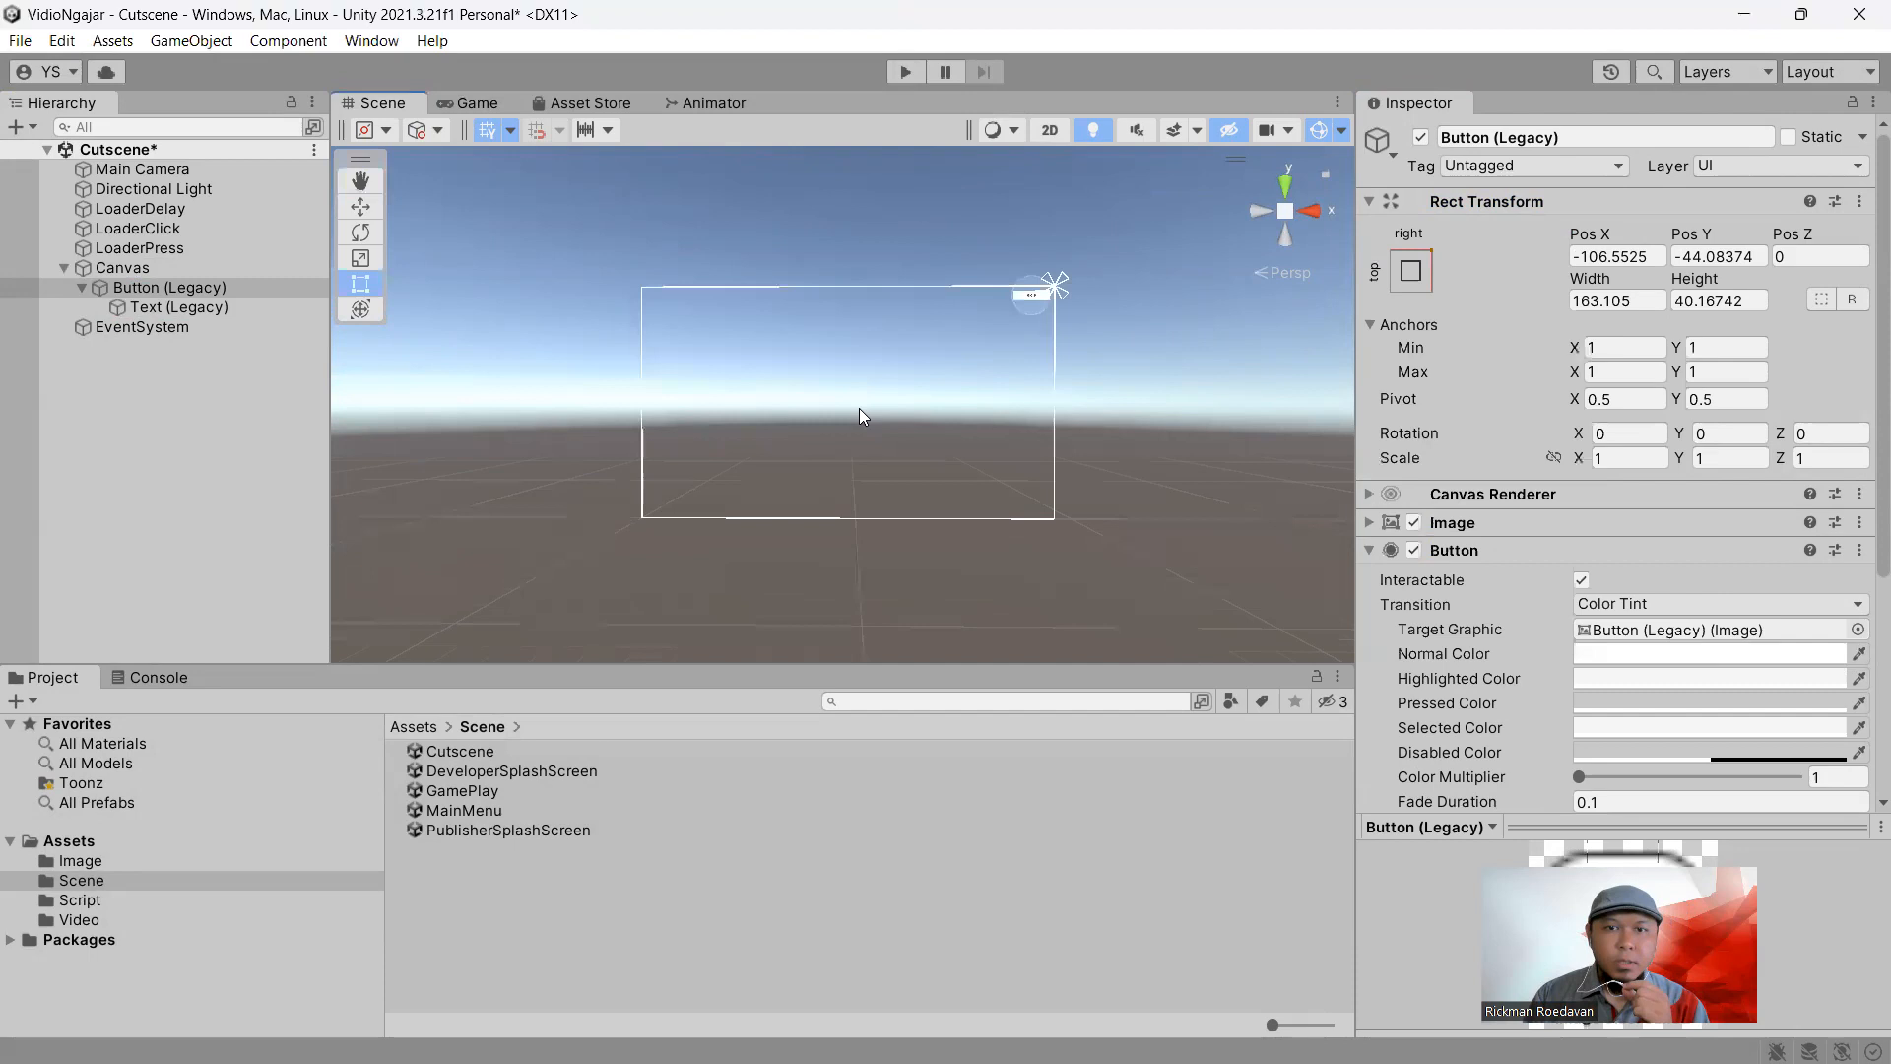
{"action": "scroll", "coordinate": [859, 412], "scroll_direction": "up", "scroll_amount": 2}
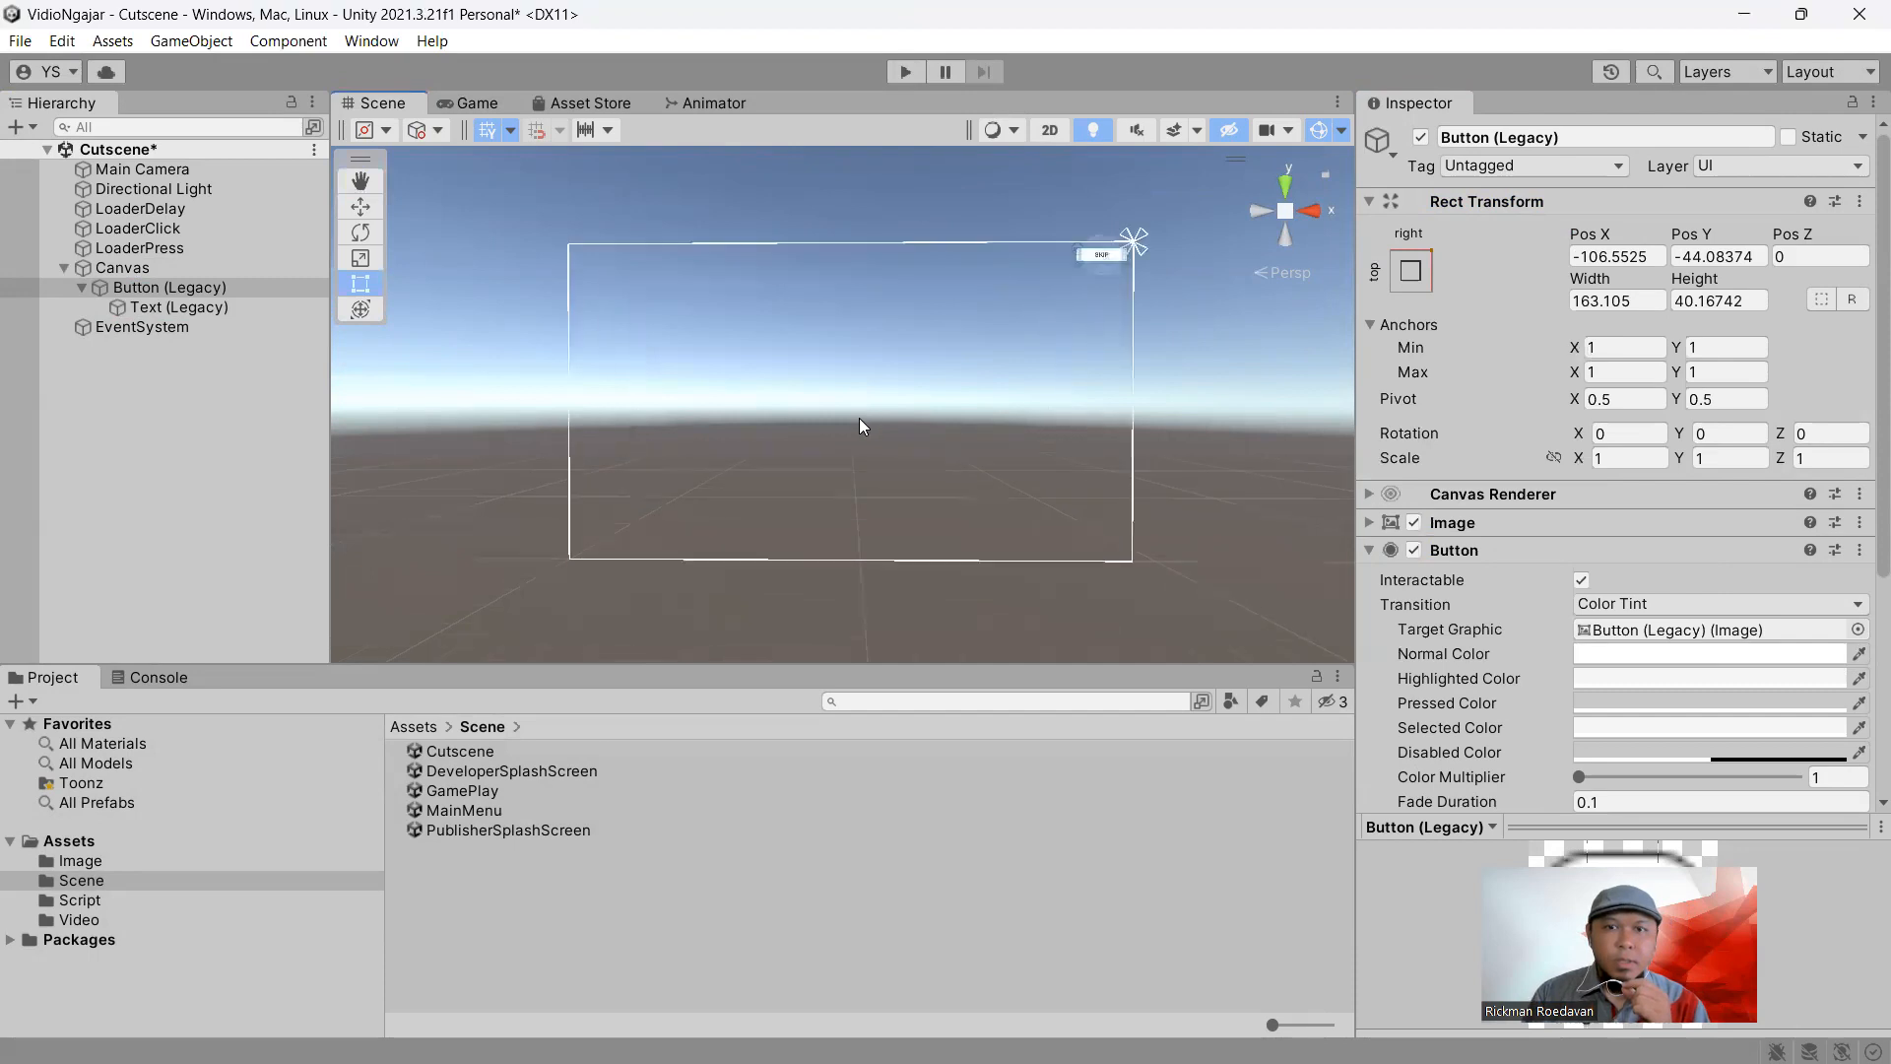
Attach the SceneLoaderClick script from the Script folder to the LoaderClick object
{"action": "left_click", "coordinate": [148, 228]}
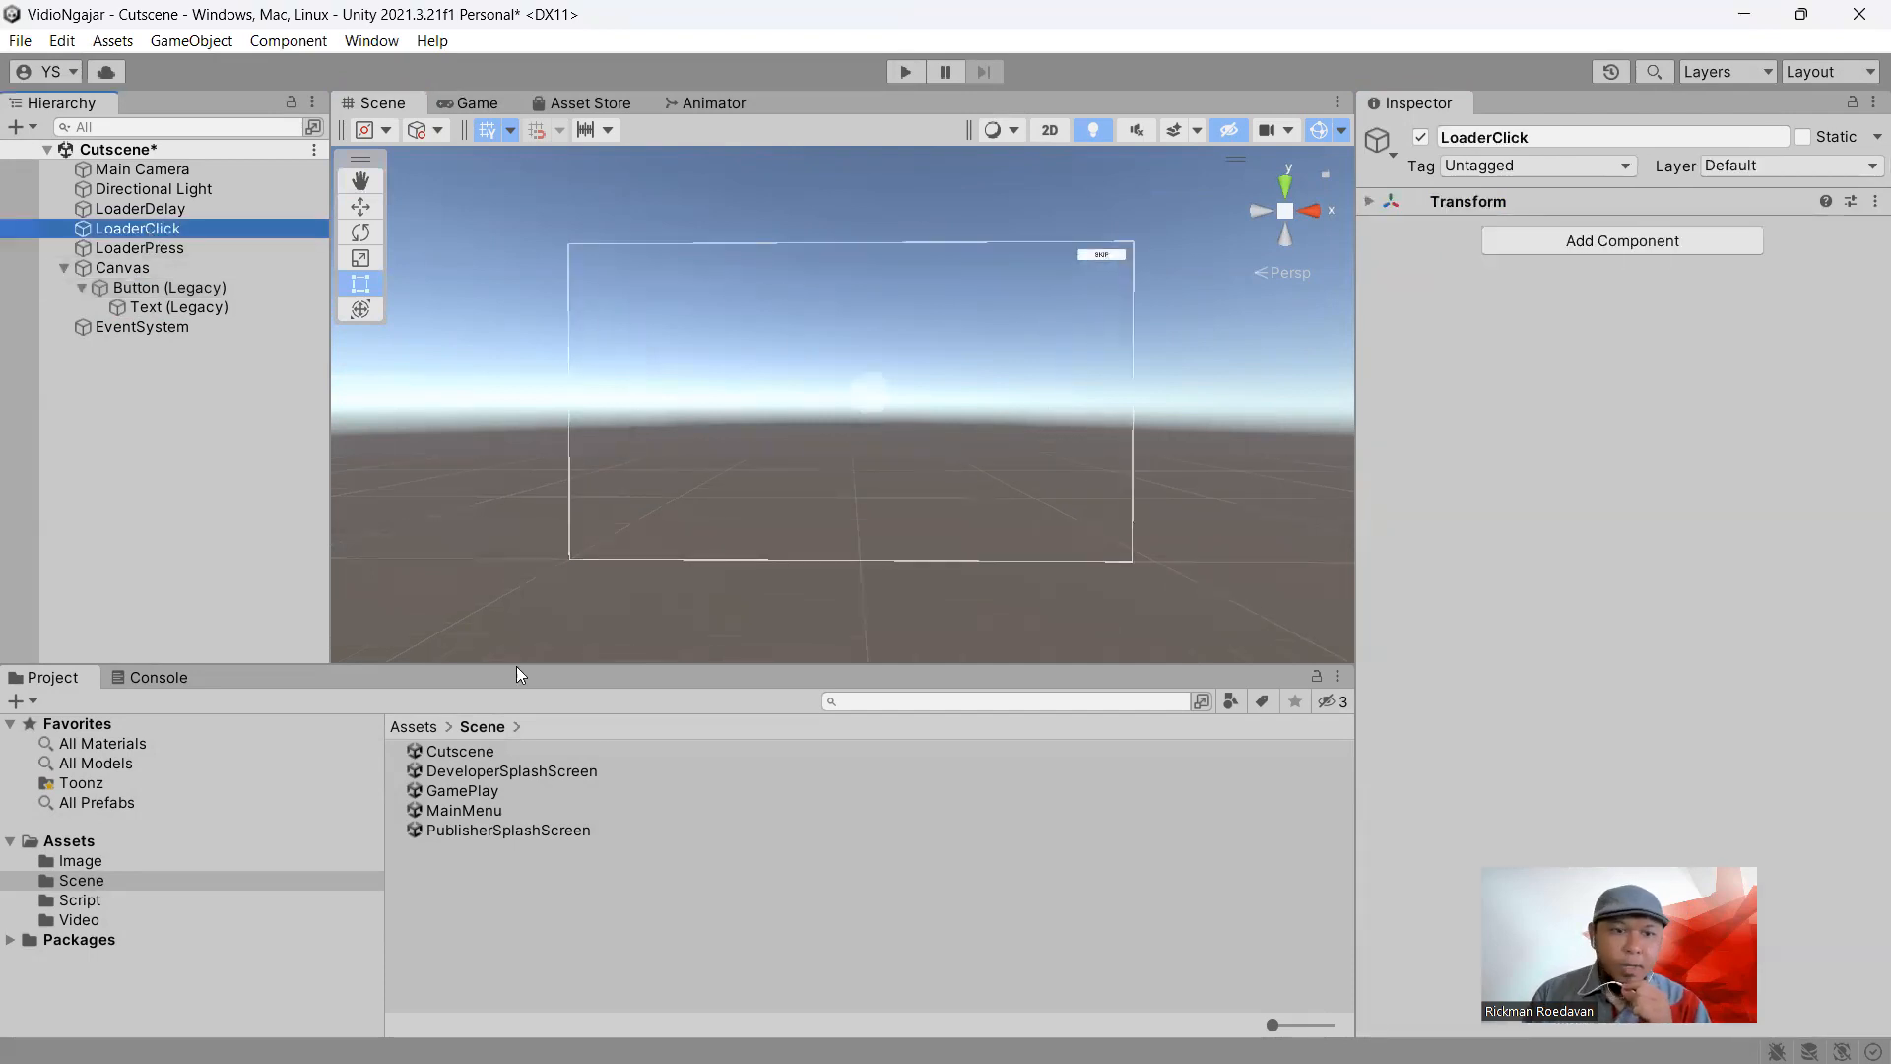
{"action": "left_click", "coordinate": [197, 901]}
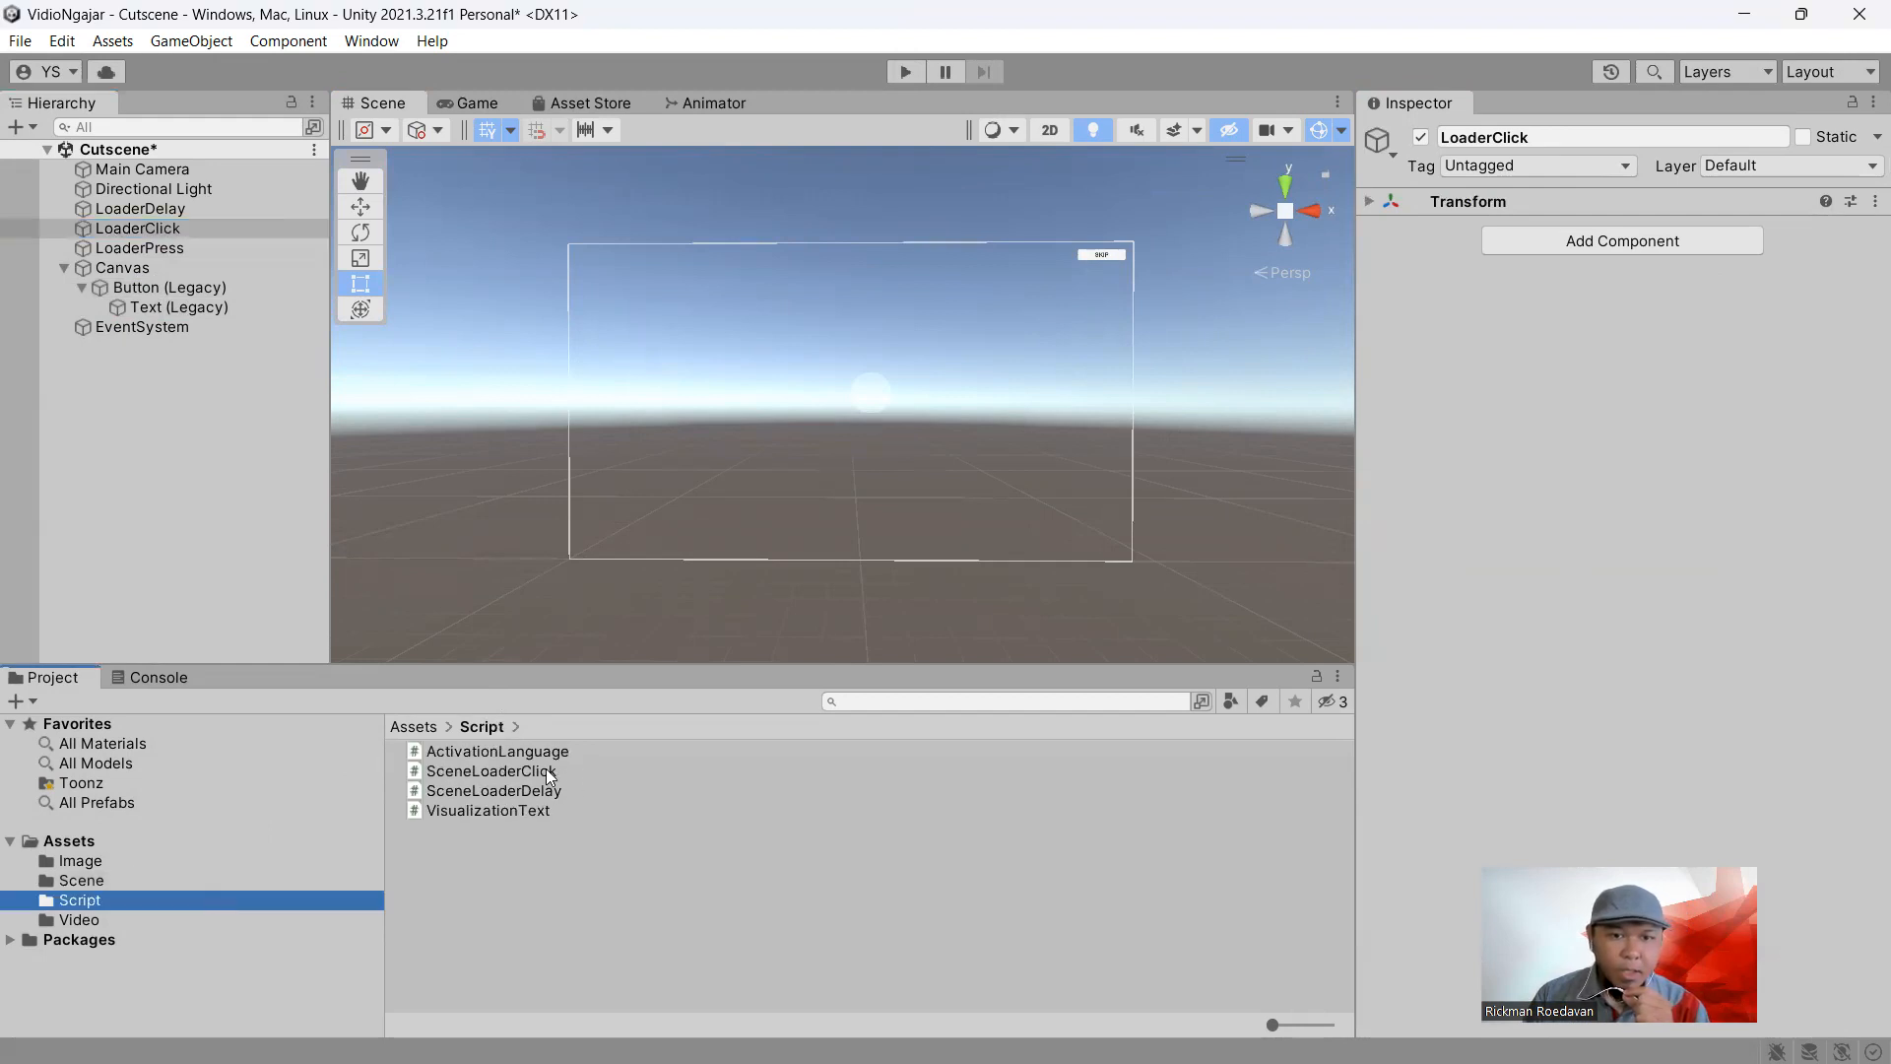
{"action": "left_click_drag", "start_coordinate": [483, 764], "coordinate": [1521, 650]}
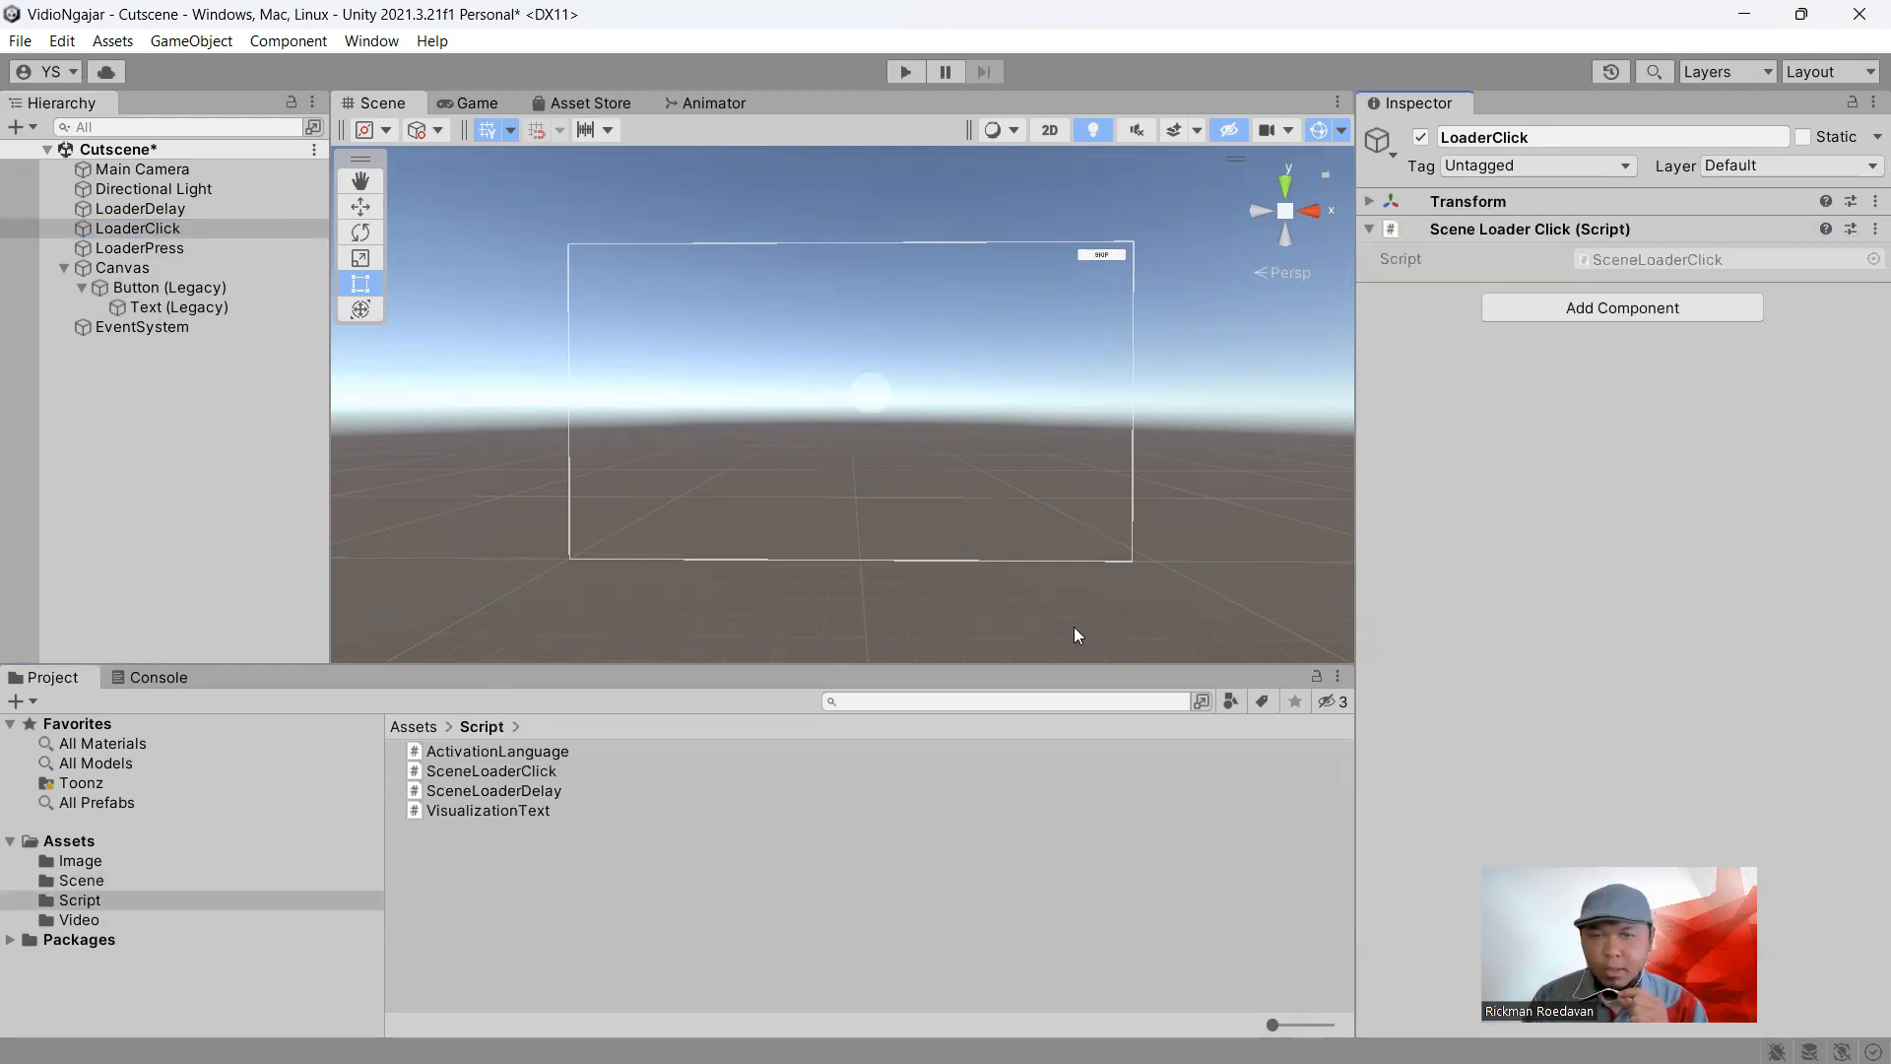
Add an On Click event to the SKIP button that calls SceneLoaderClick.LoadScene on the LoaderClick object
{"action": "left_click", "coordinate": [145, 288]}
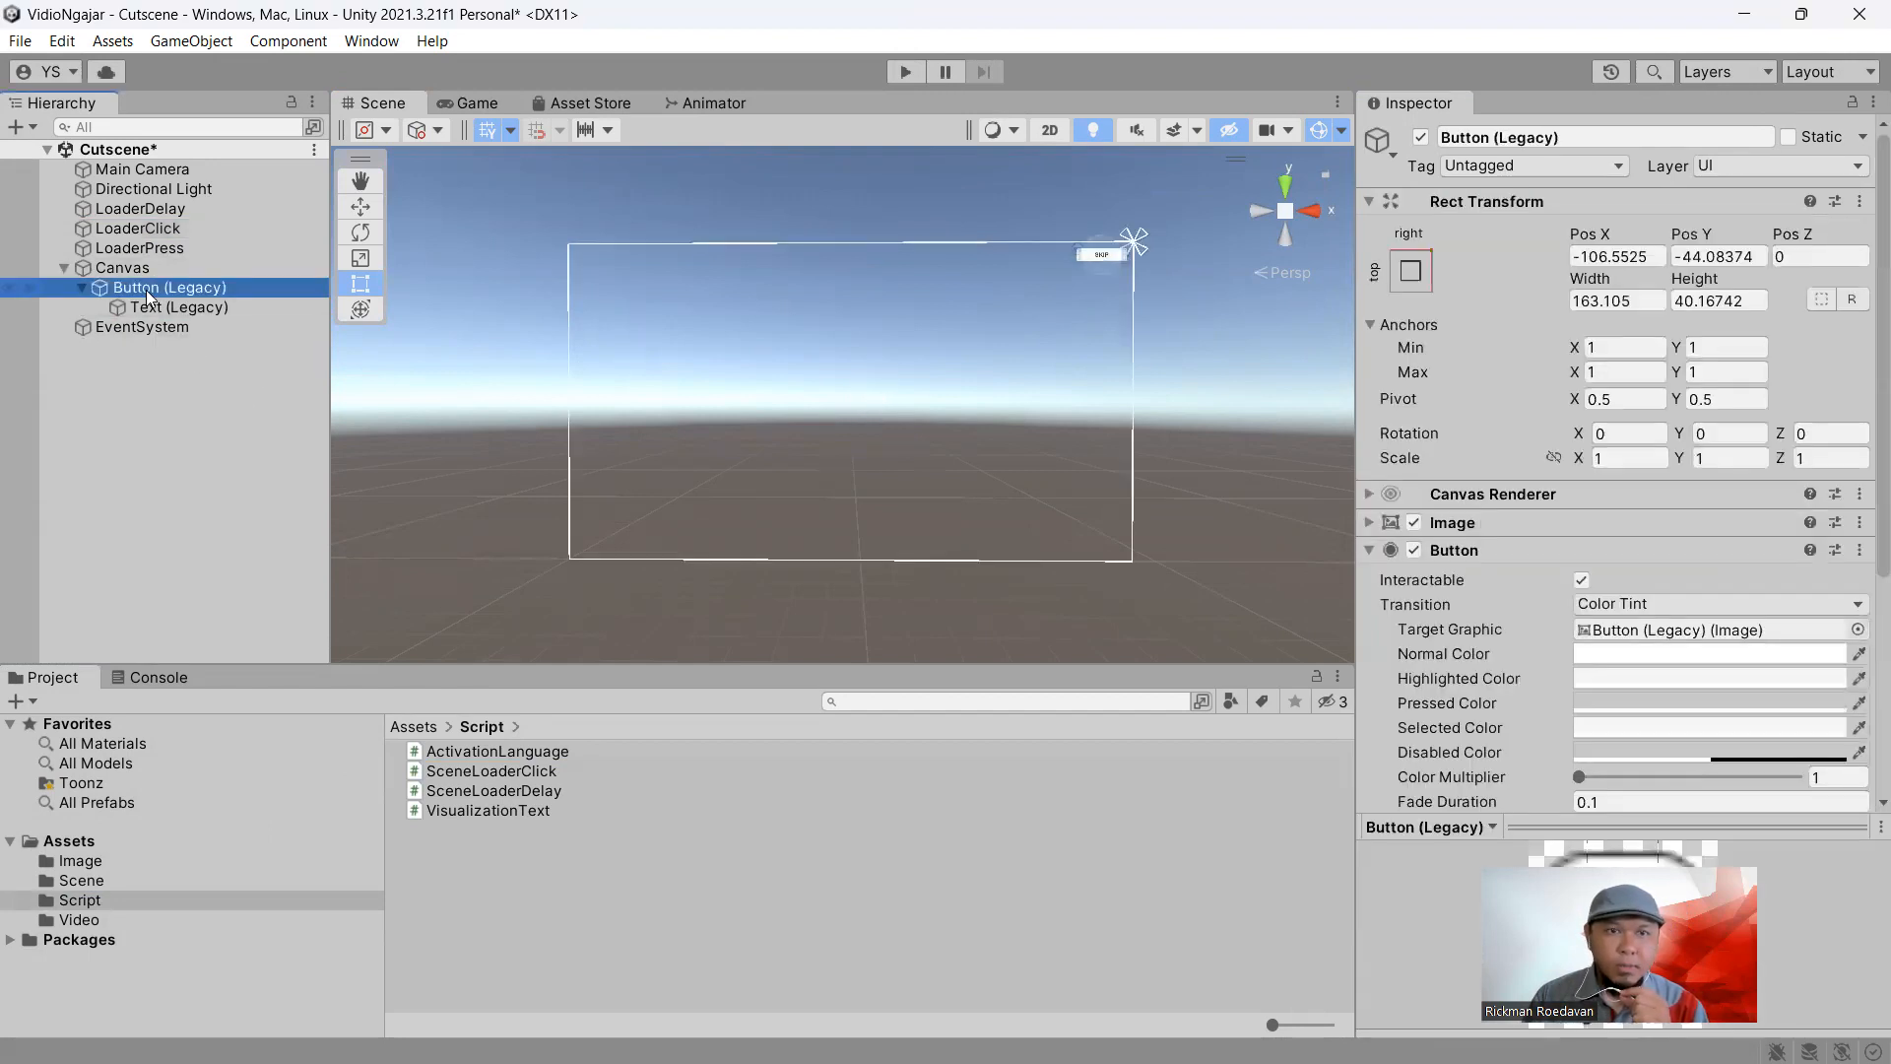
{"action": "scroll", "coordinate": [1712, 670], "scroll_direction": "down", "scroll_amount": 5}
{"action": "scroll", "coordinate": [1712, 670], "scroll_direction": "up", "scroll_amount": 5}
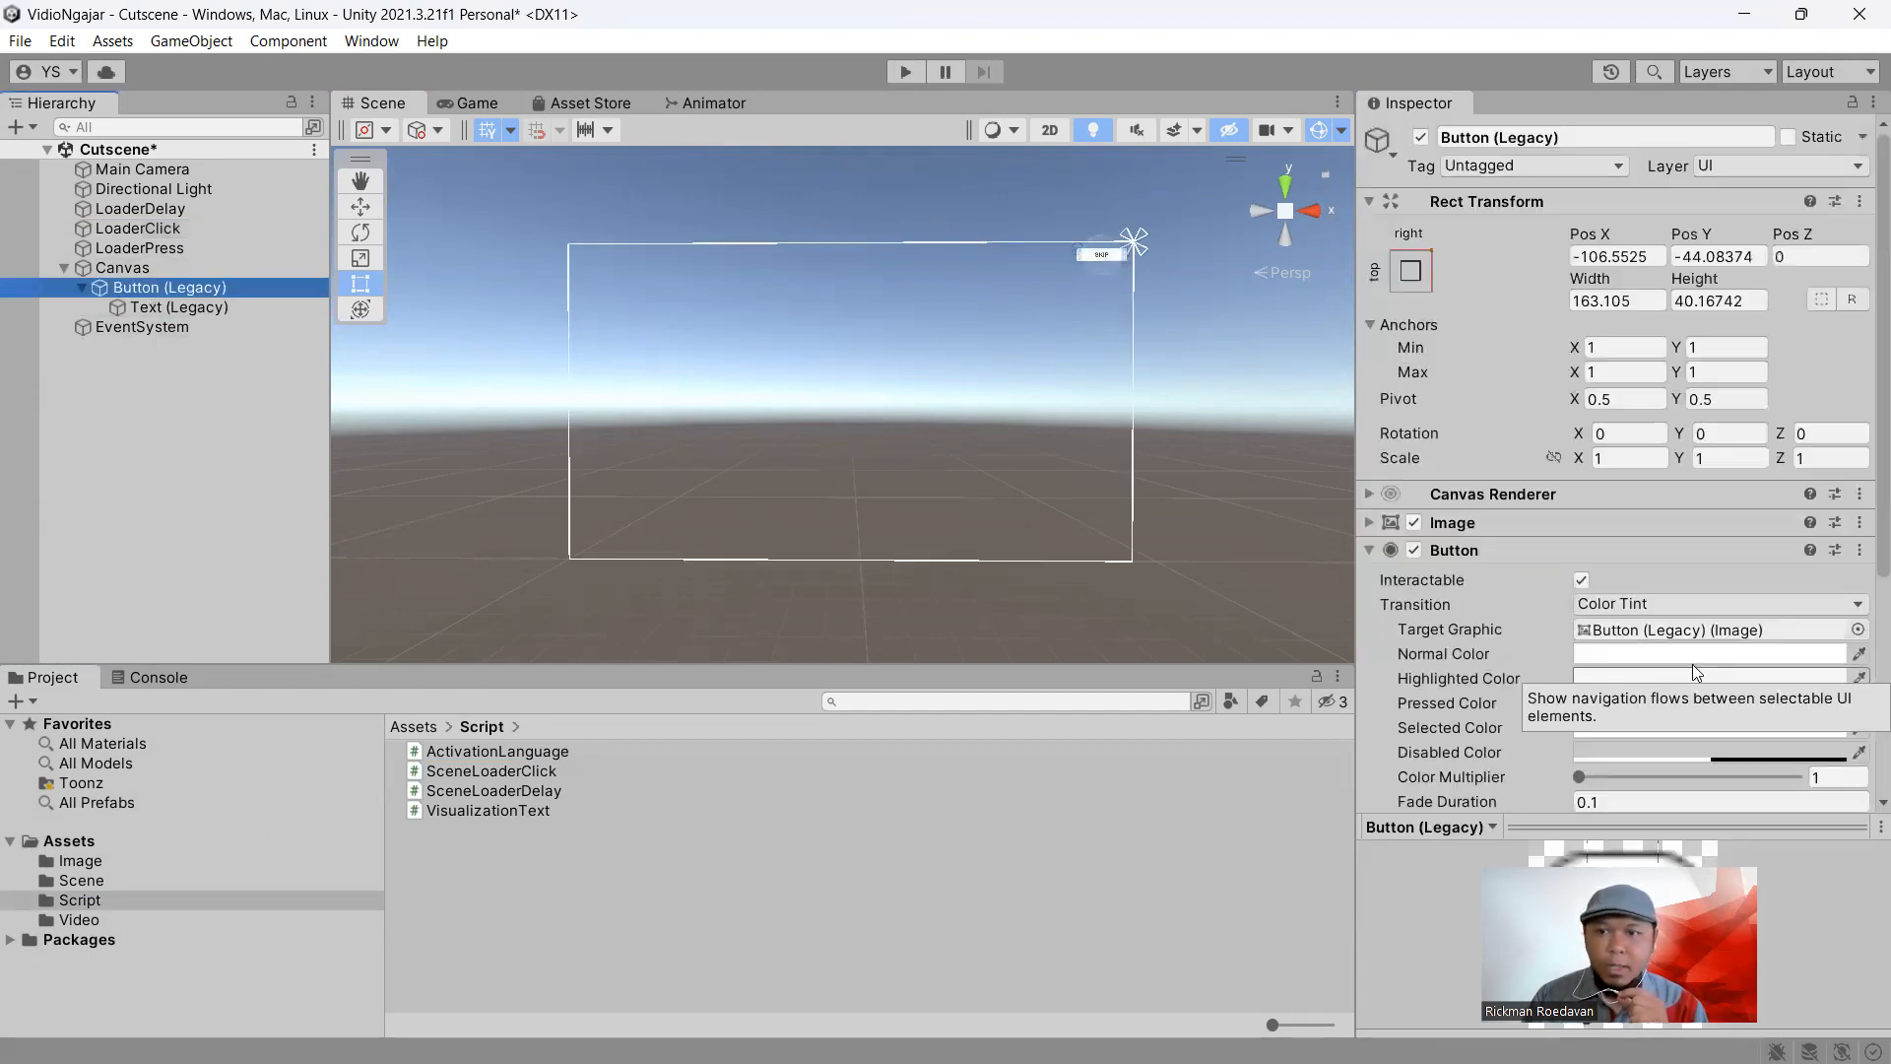
{"action": "left_click", "coordinate": [1366, 196]}
{"action": "left_click", "coordinate": [1370, 200]}
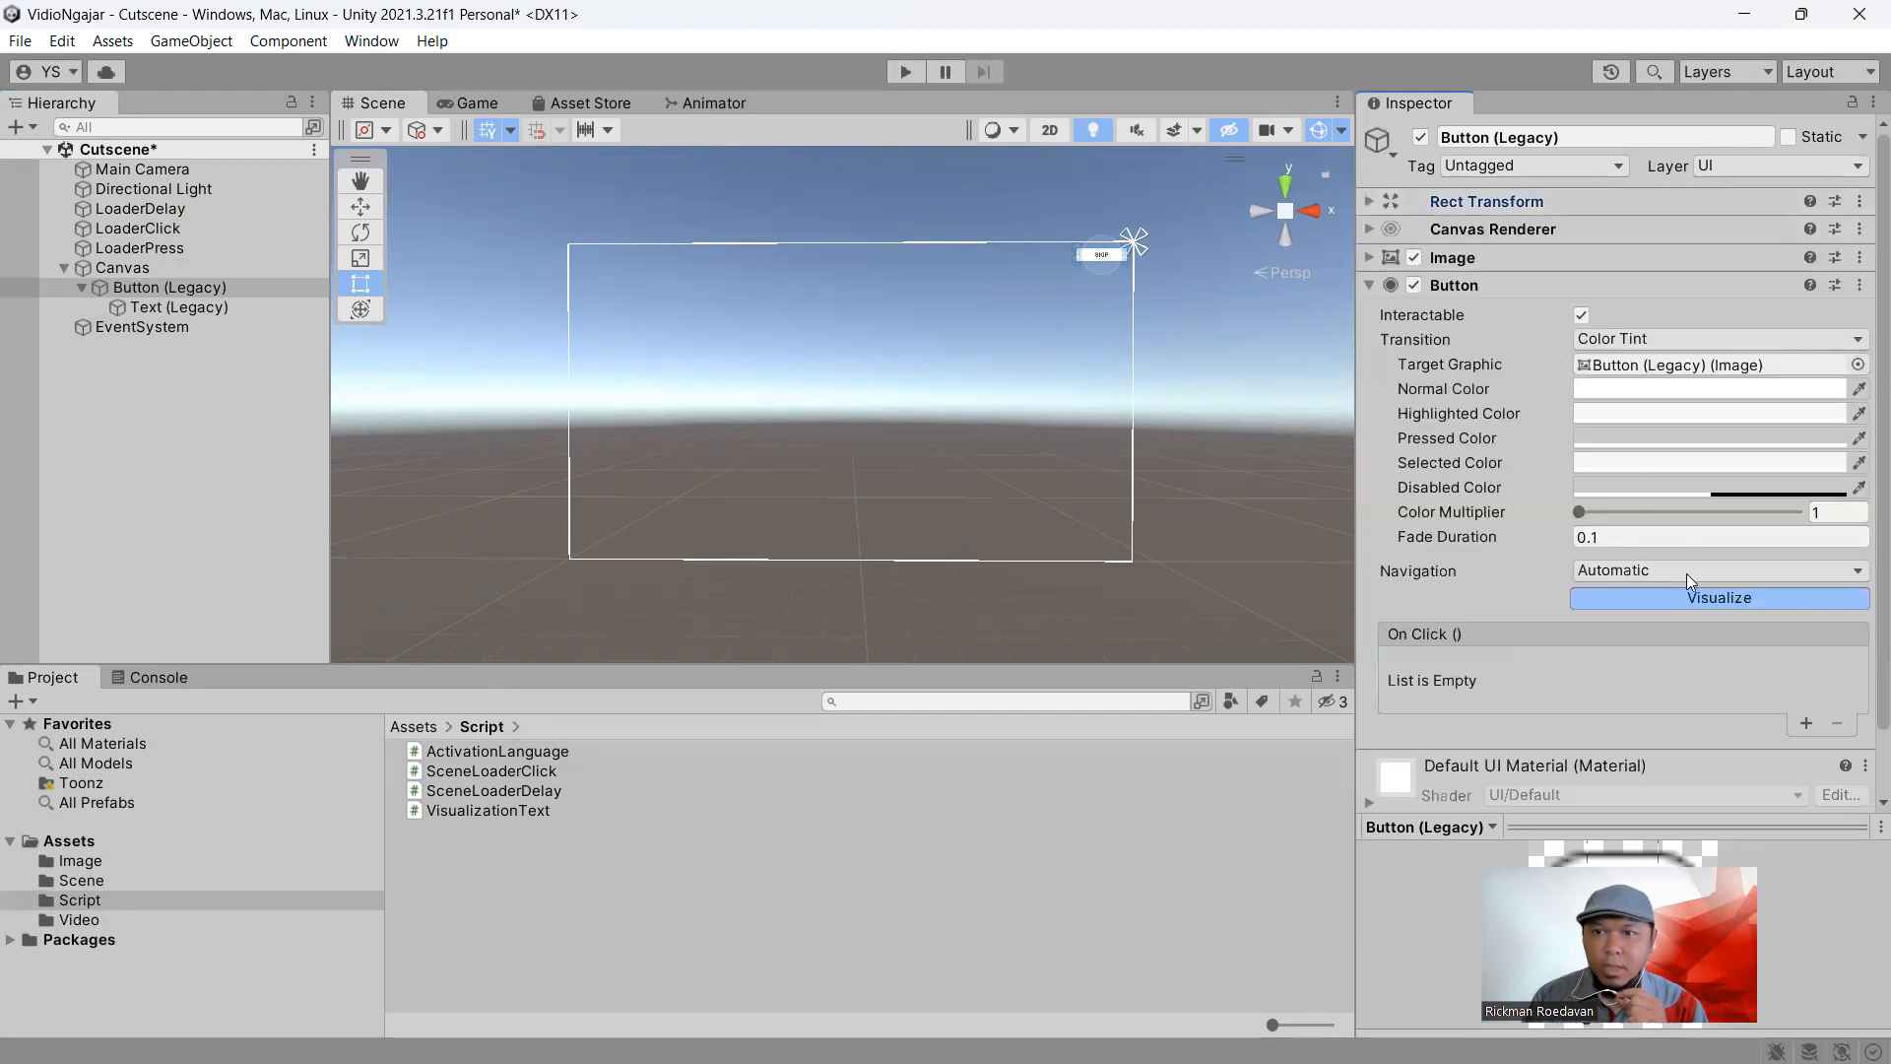
{"action": "left_click", "coordinate": [1801, 724]}
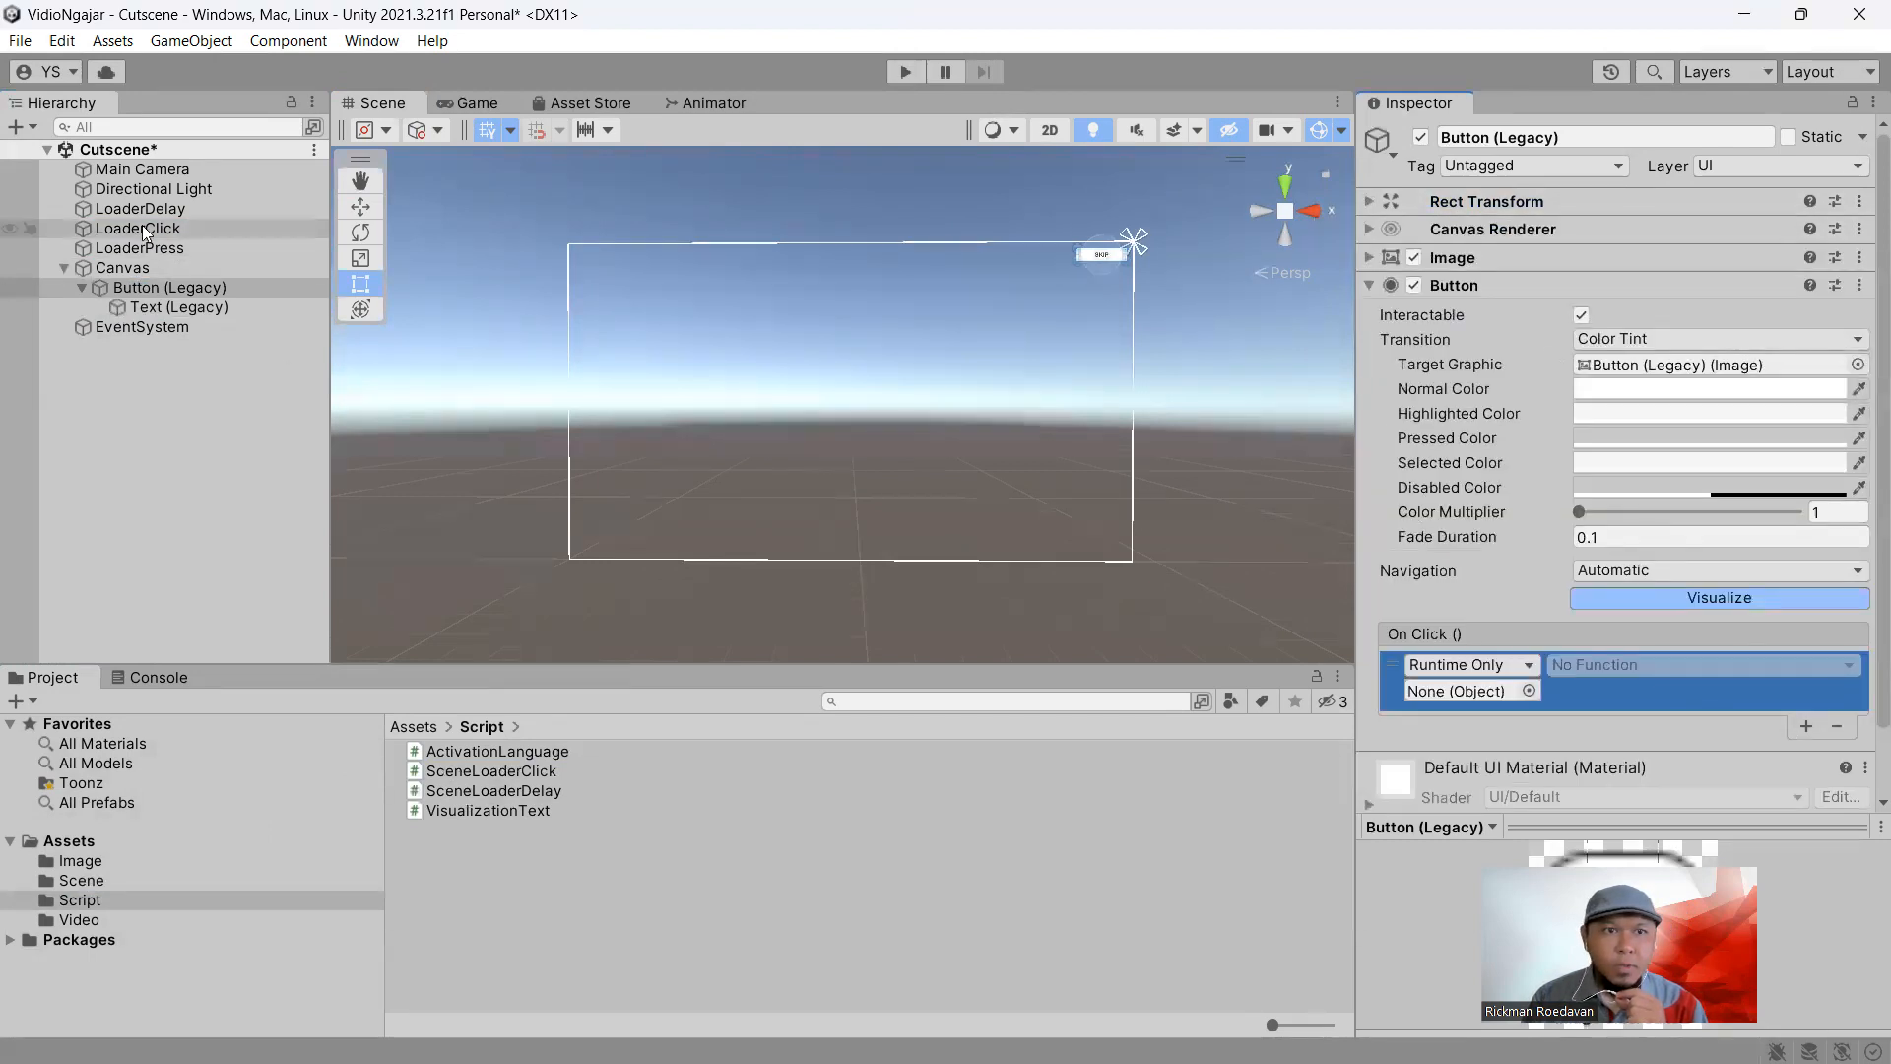
{"action": "left_click_drag", "start_coordinate": [1446, 692], "coordinate": [1446, 691]}
{"action": "left_click", "coordinate": [1616, 664]}
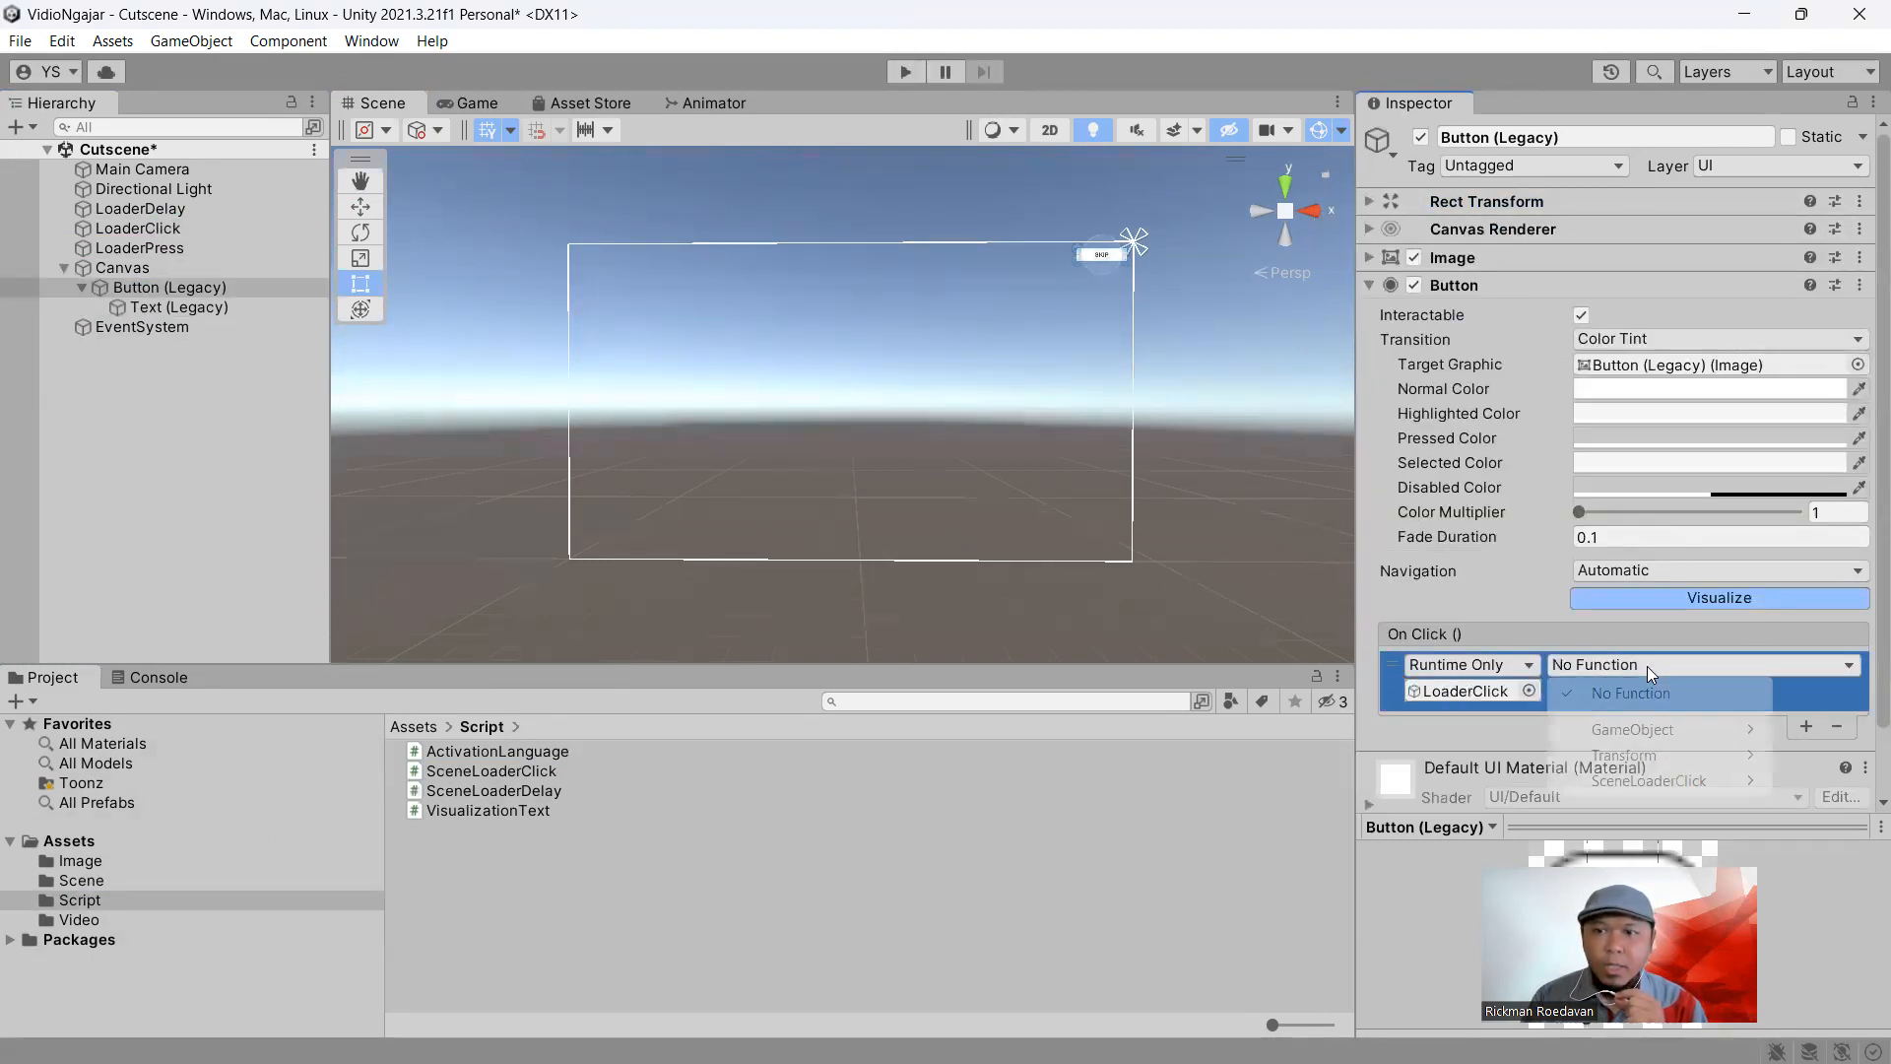
{"action": "mouse_move", "coordinate": [1645, 778]}
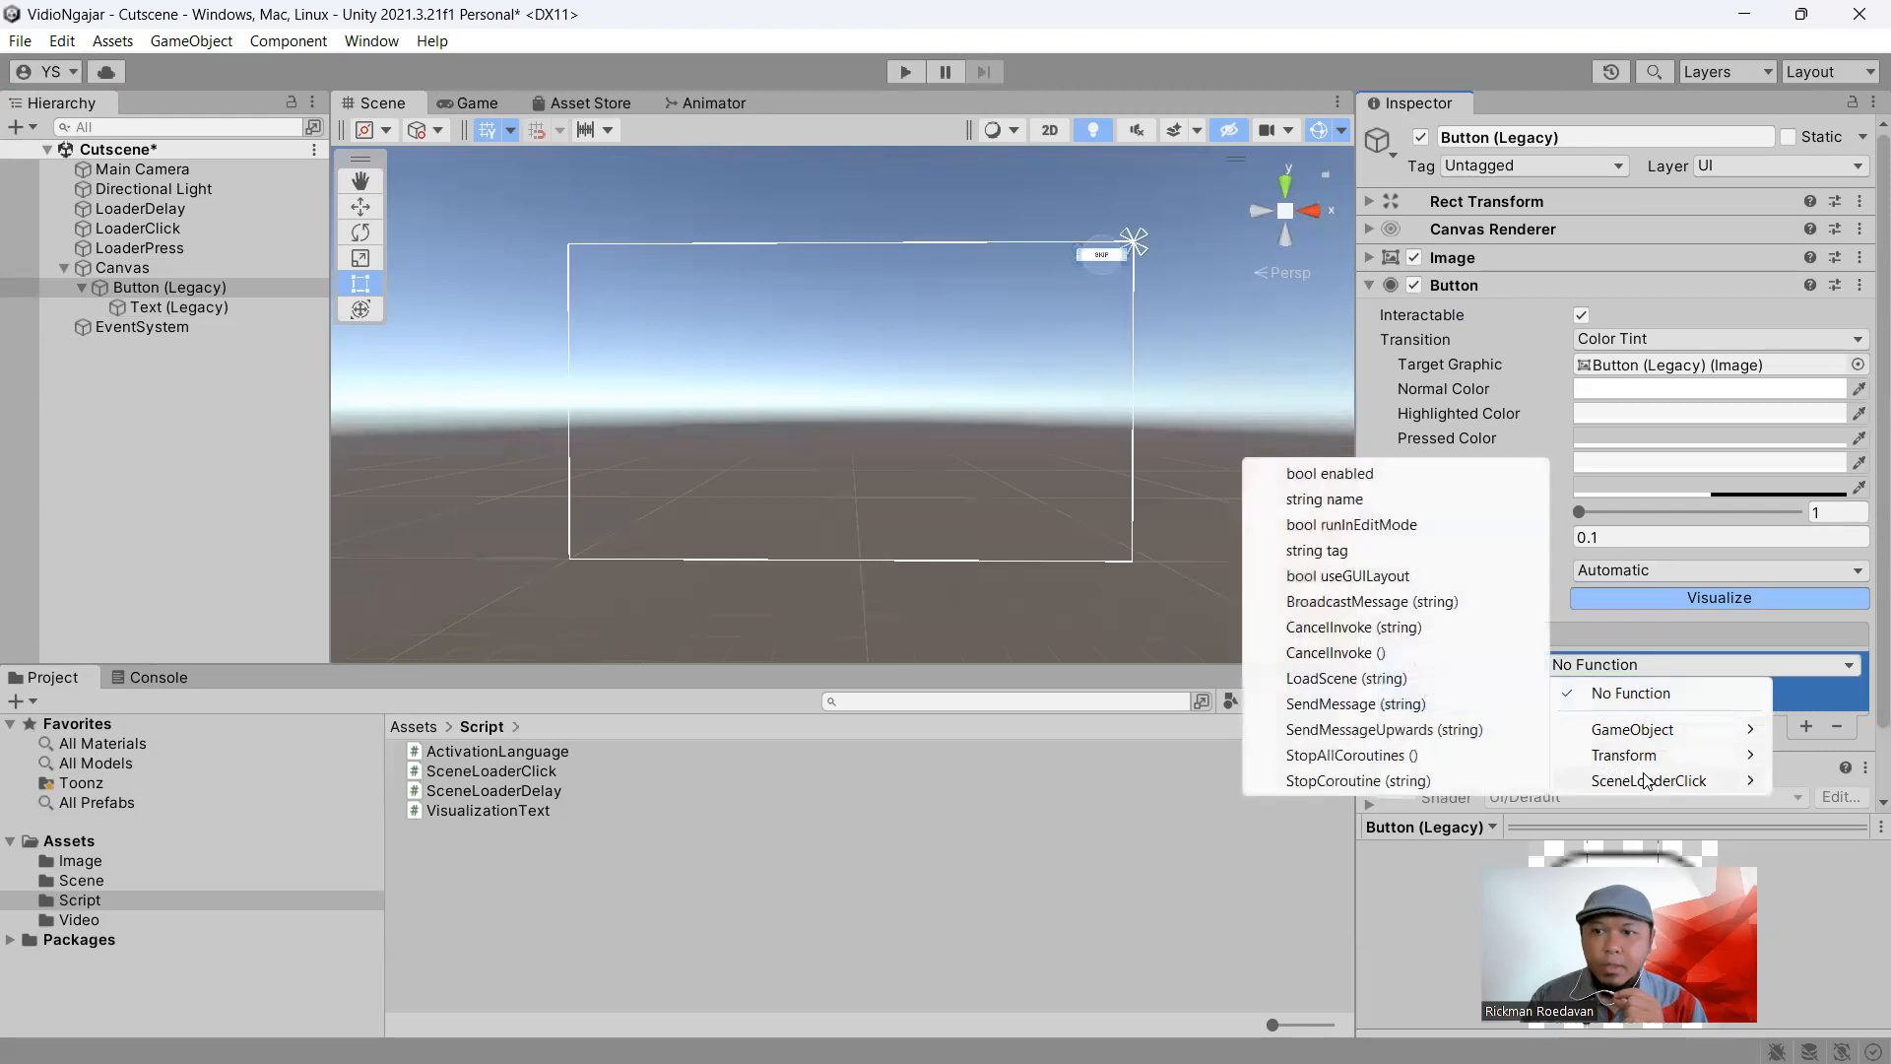
{"action": "left_click", "coordinate": [1338, 679]}
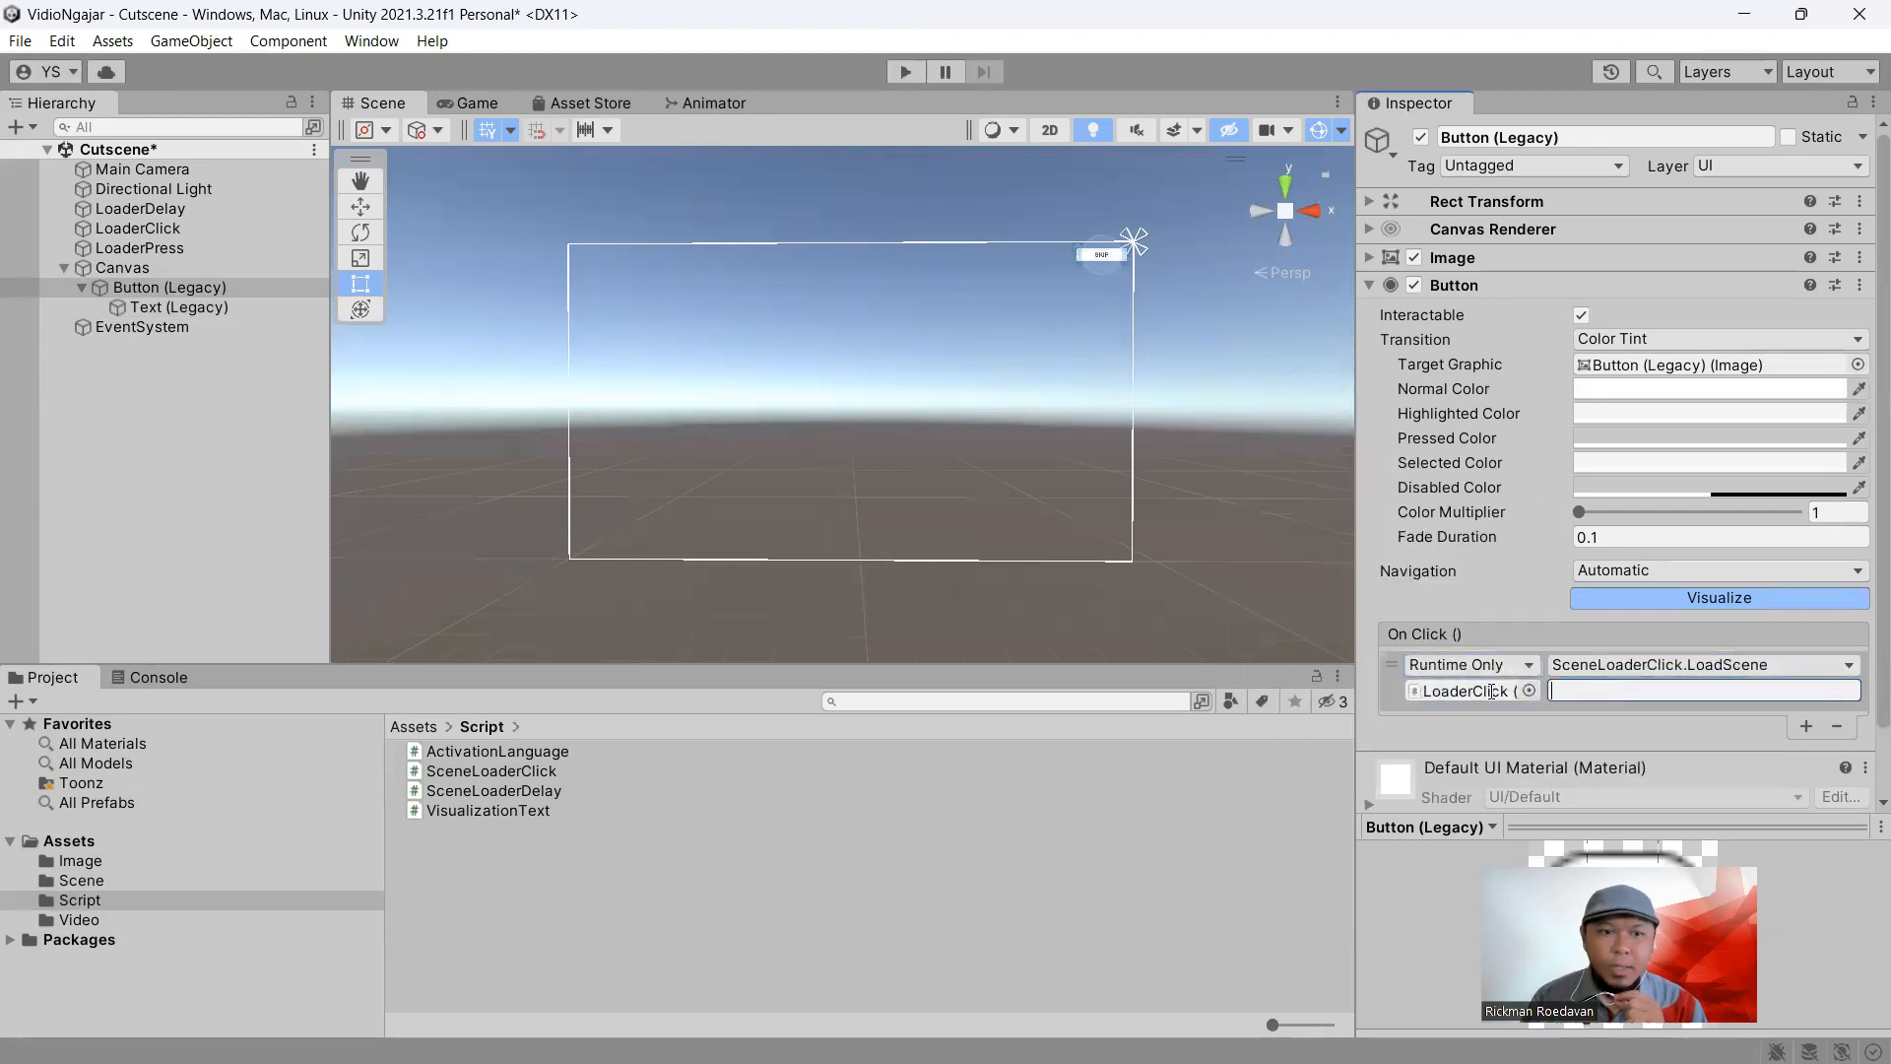
Check the scene names in the Scene folder and set the LoadScene argument to GamePlay
{"action": "left_click", "coordinate": [81, 880]}
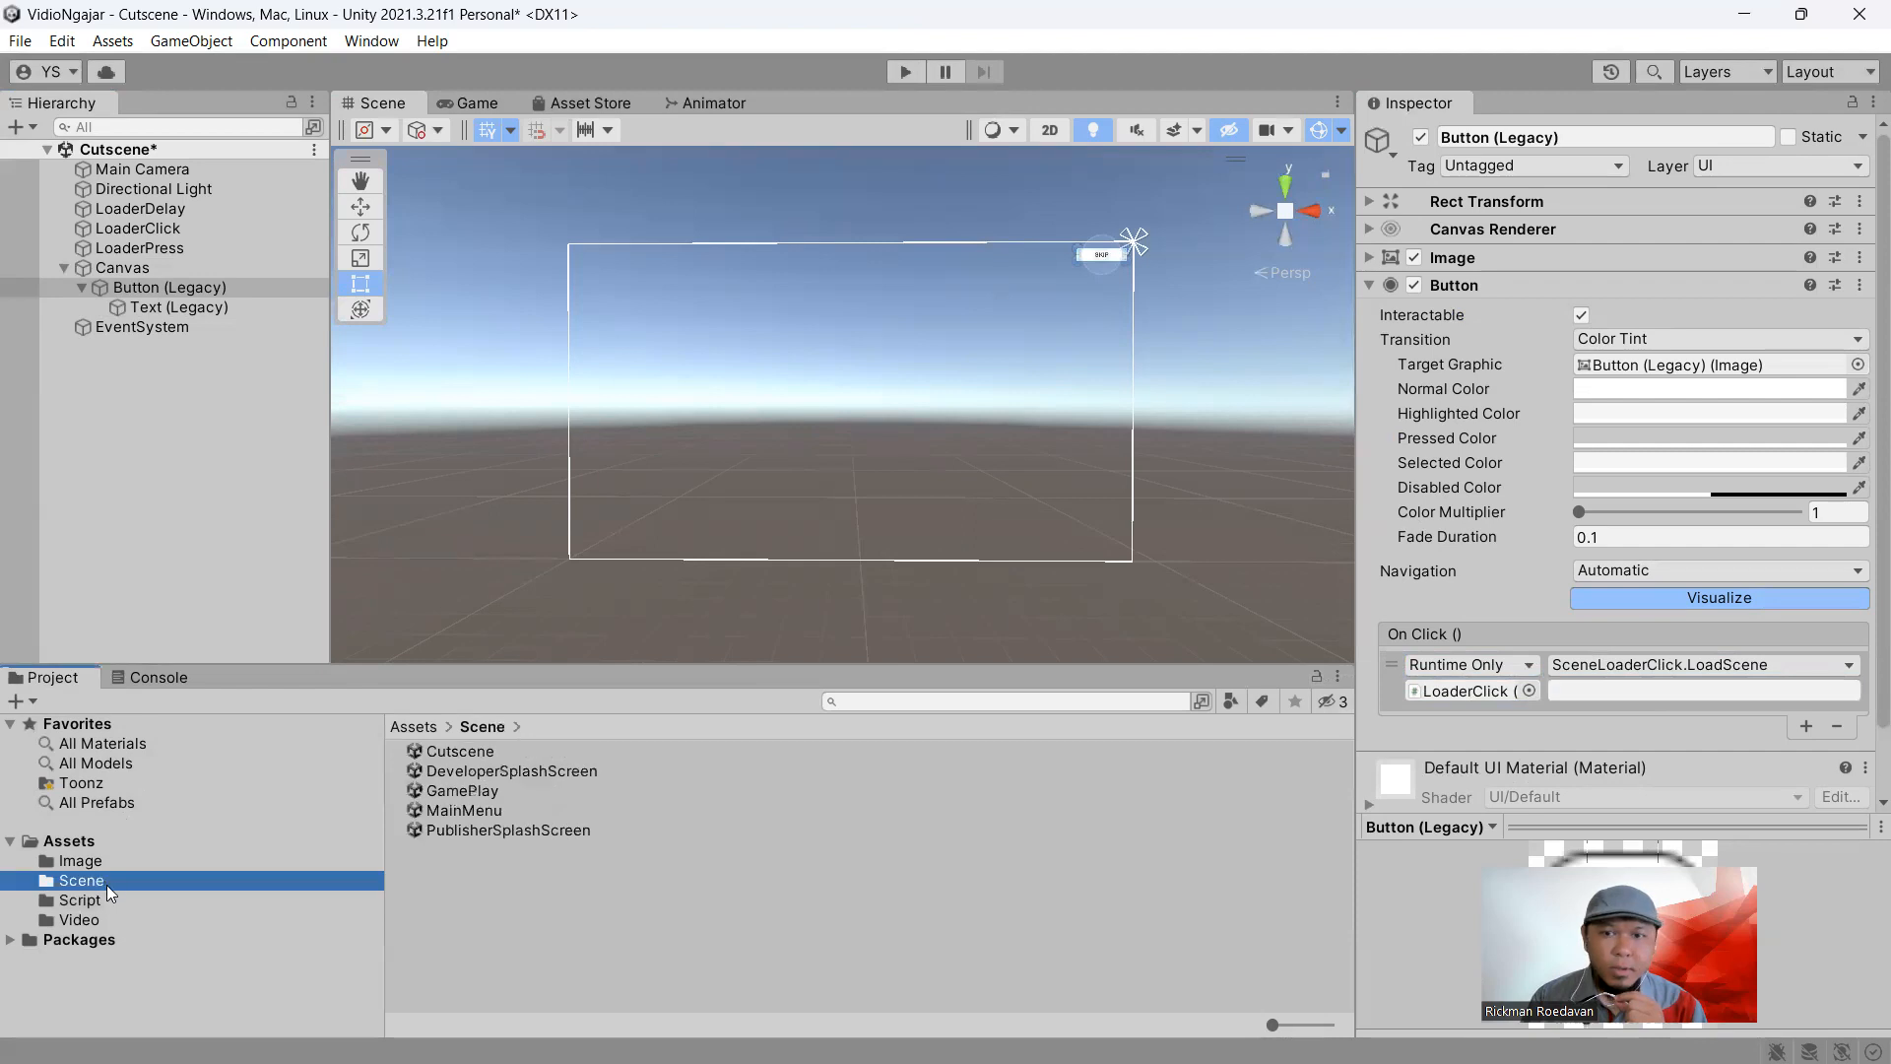
{"action": "left_click", "coordinate": [1577, 689]}
{"action": "type", "text": "GamePlay"}
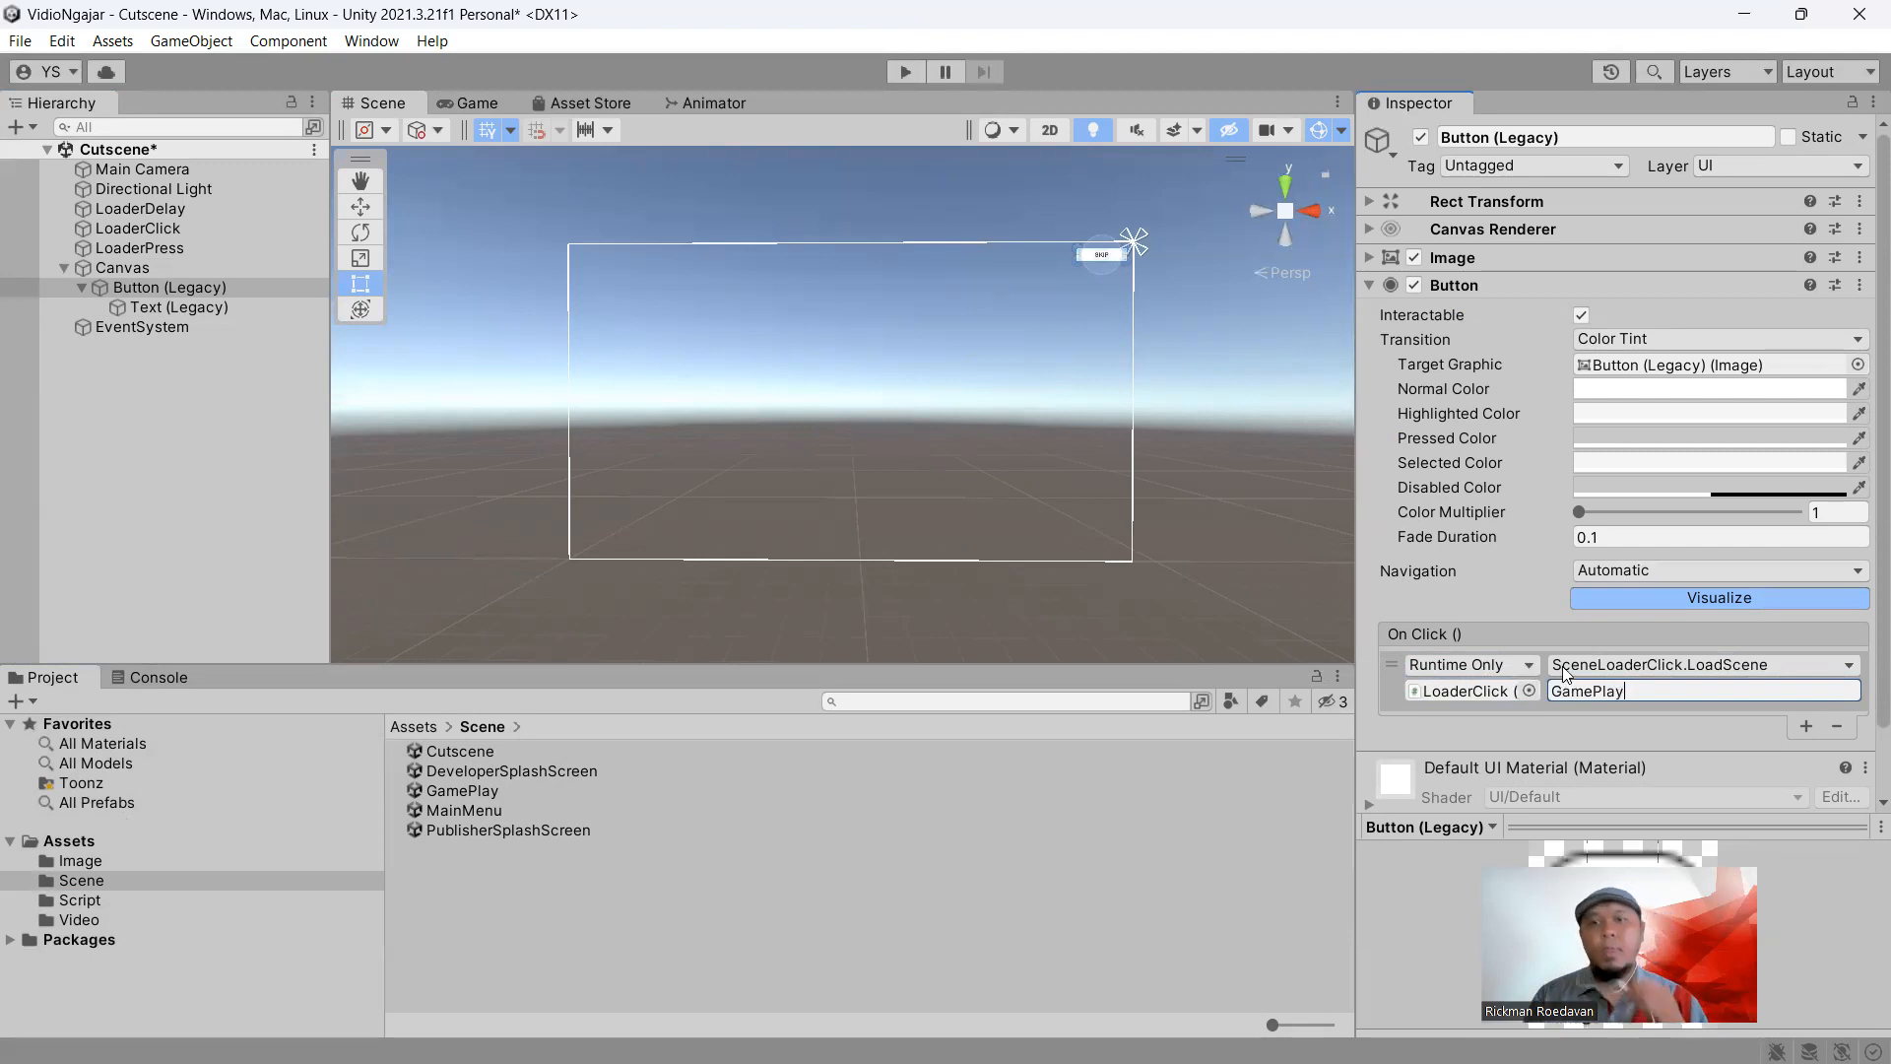
Run the Cutscene scene, test the SKIP button's scene change, and stop play mode
{"action": "left_click", "coordinate": [906, 70]}
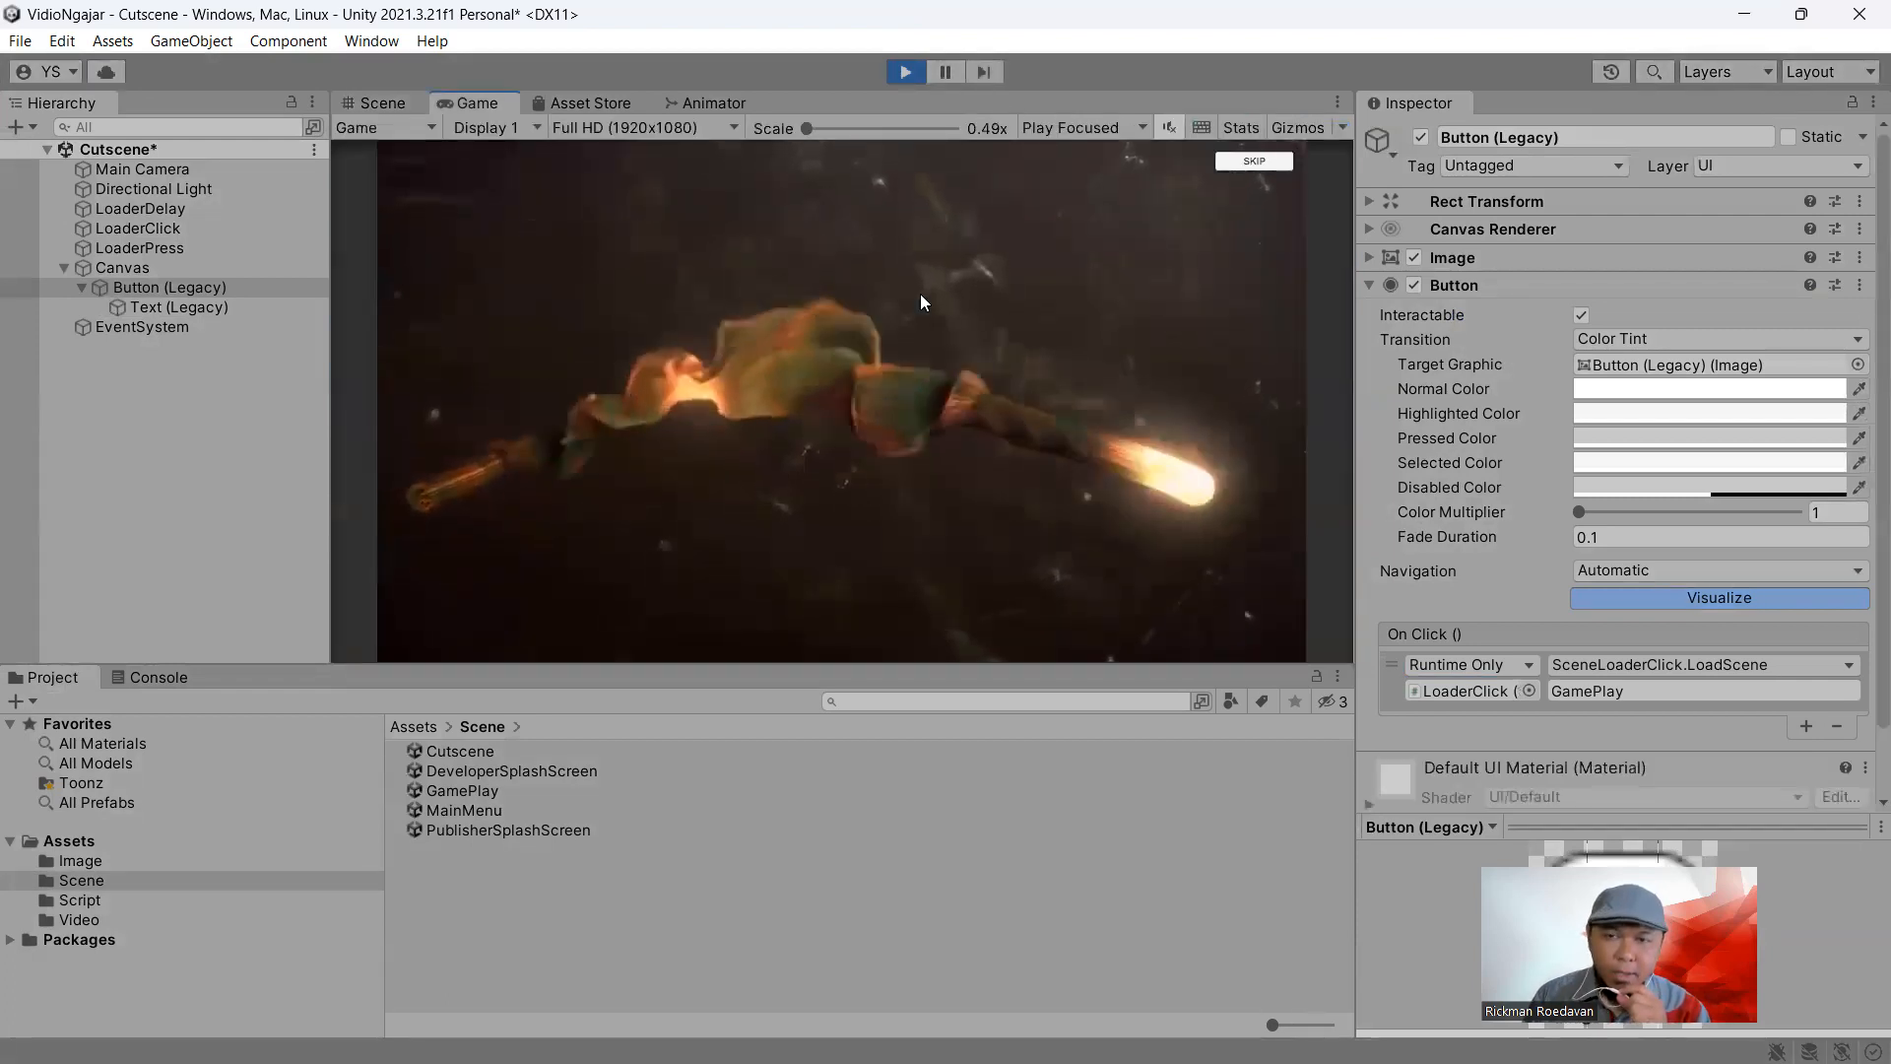
{"action": "left_click", "coordinate": [1245, 163]}
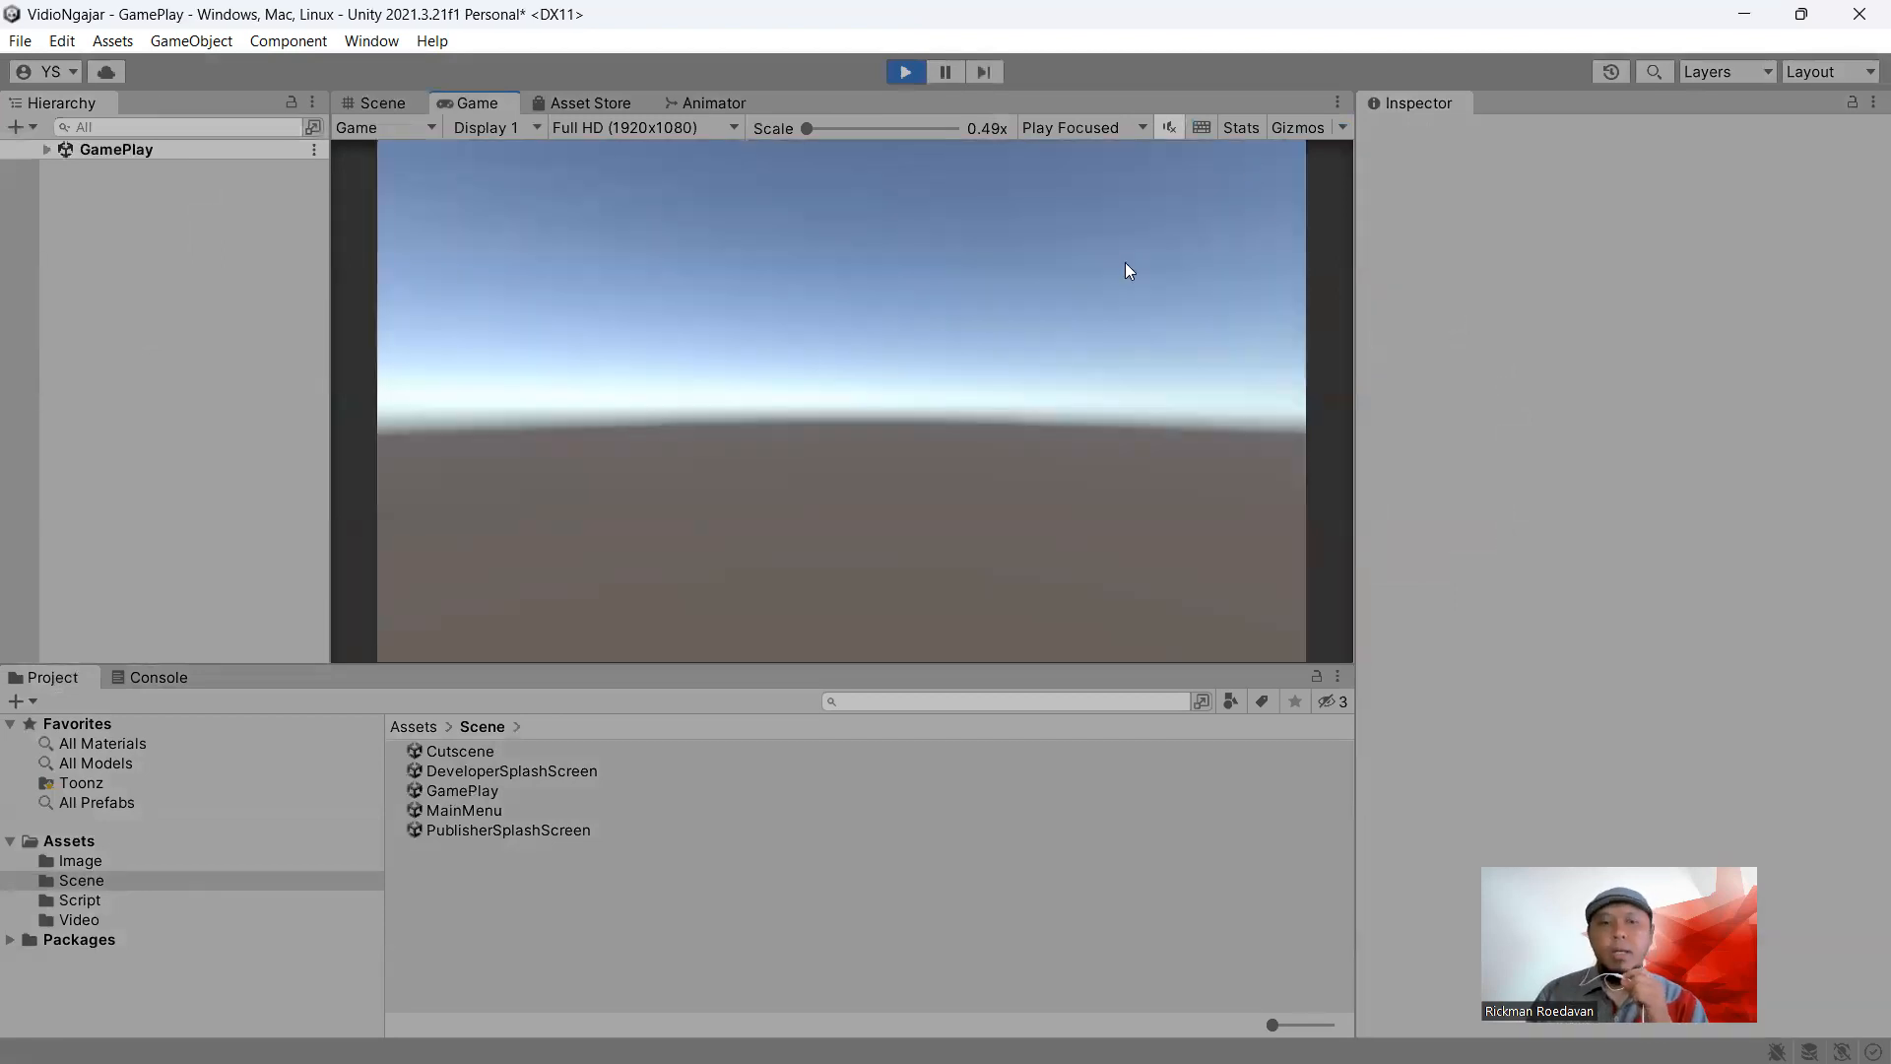
{"action": "left_click", "coordinate": [906, 73]}
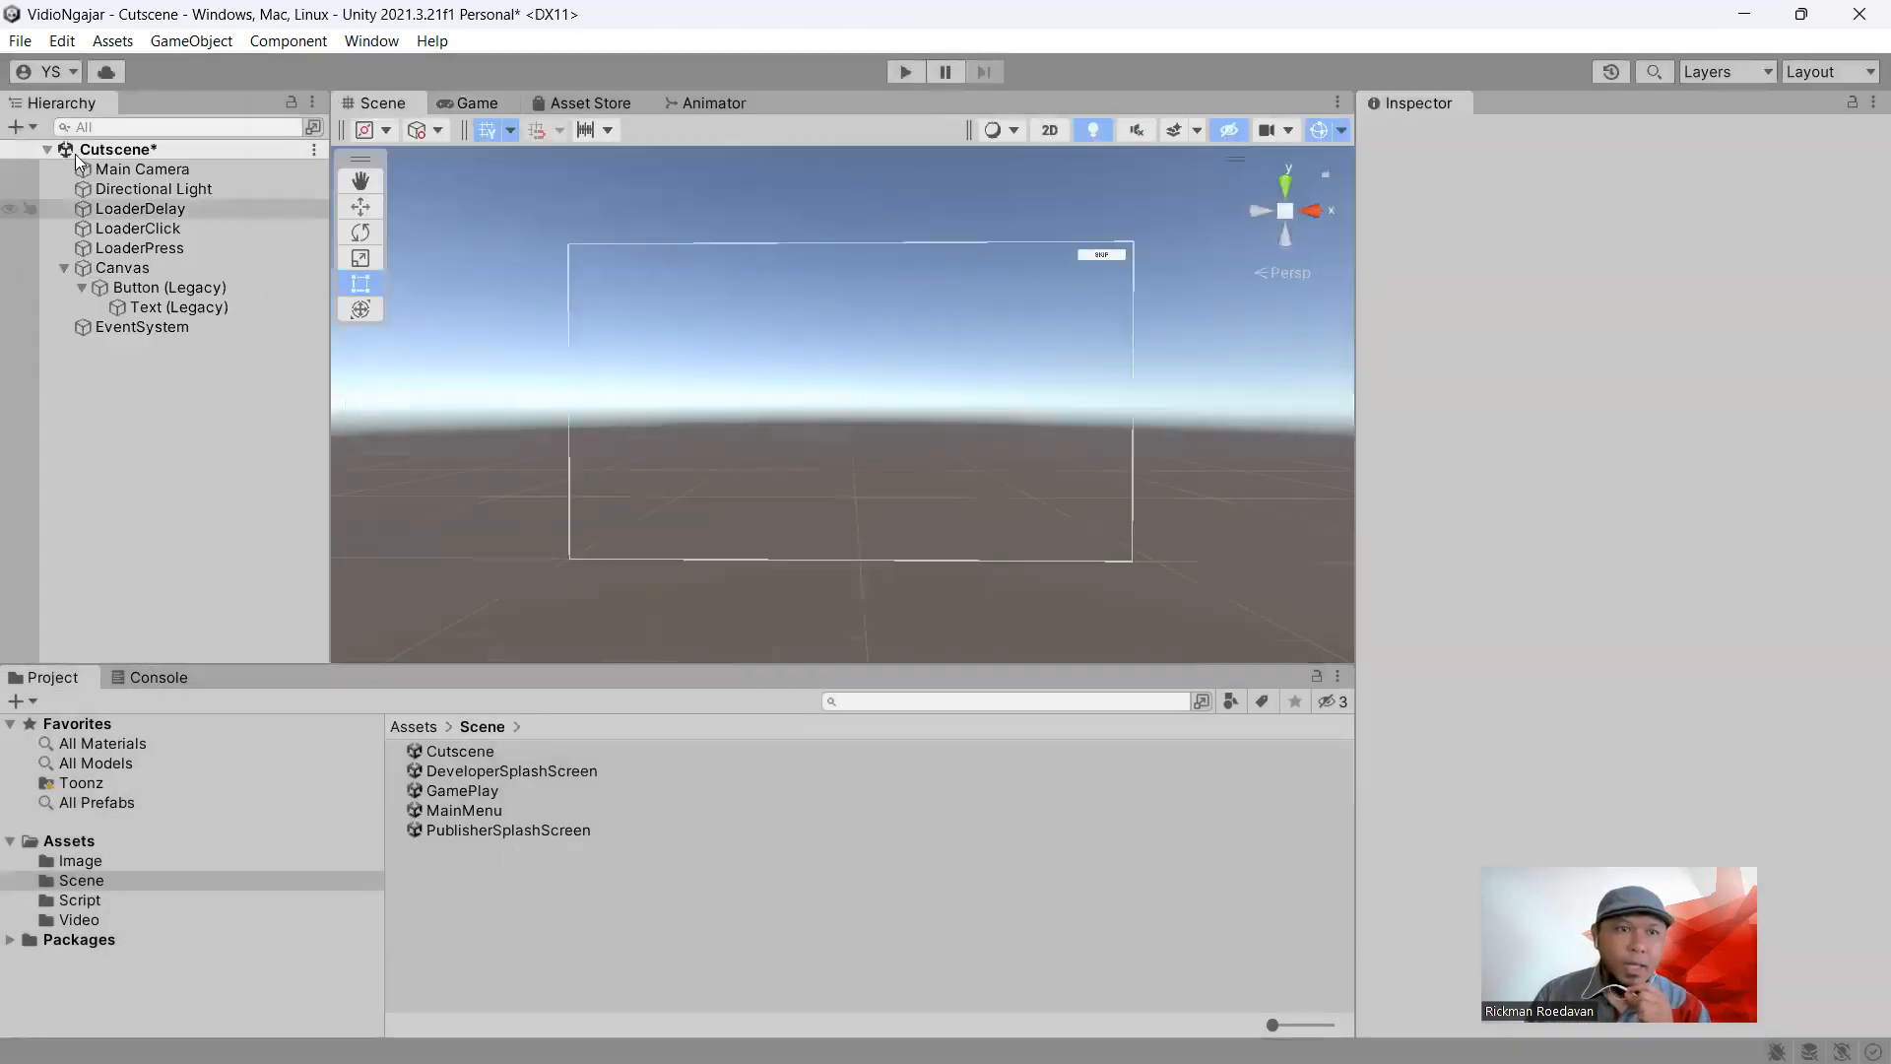
Save the Cutscene scene and collapse the Canvas object's children
{"action": "left_click", "coordinate": [20, 40]}
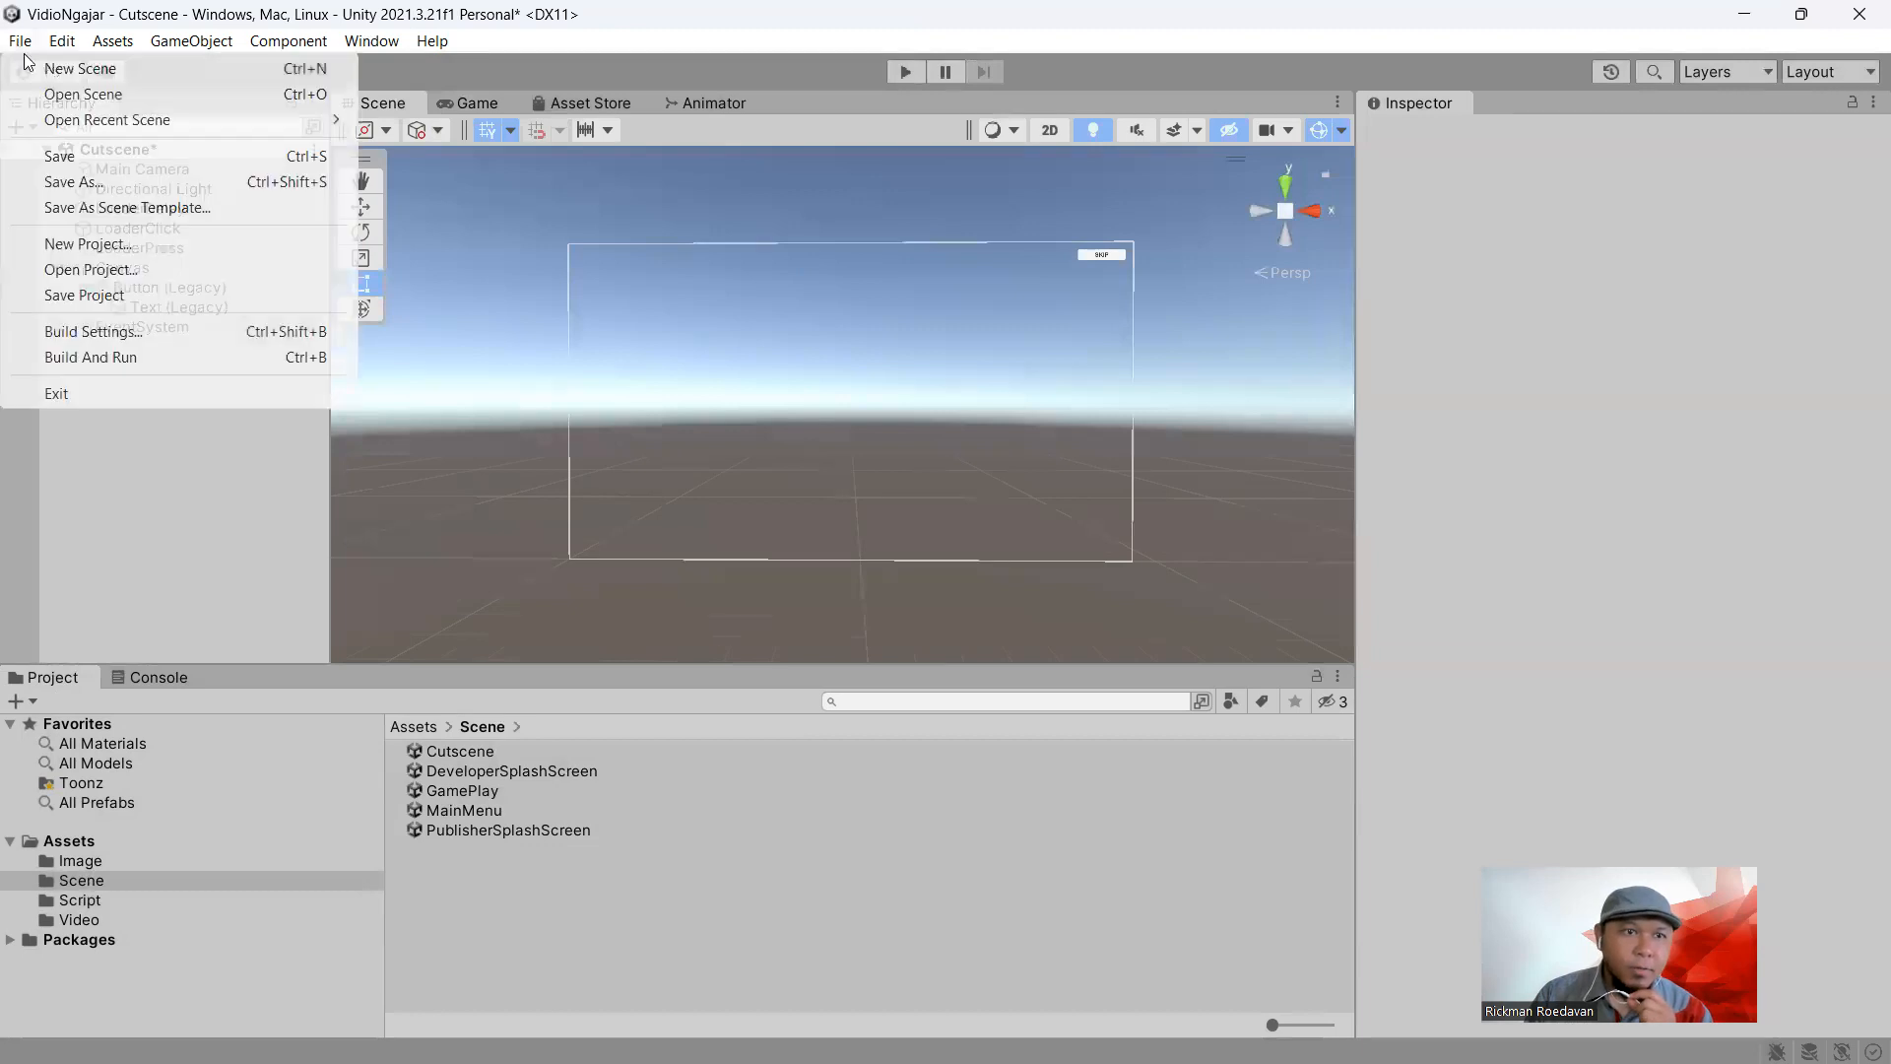
{"action": "left_click", "coordinate": [75, 157]}
{"action": "left_click", "coordinate": [61, 268]}
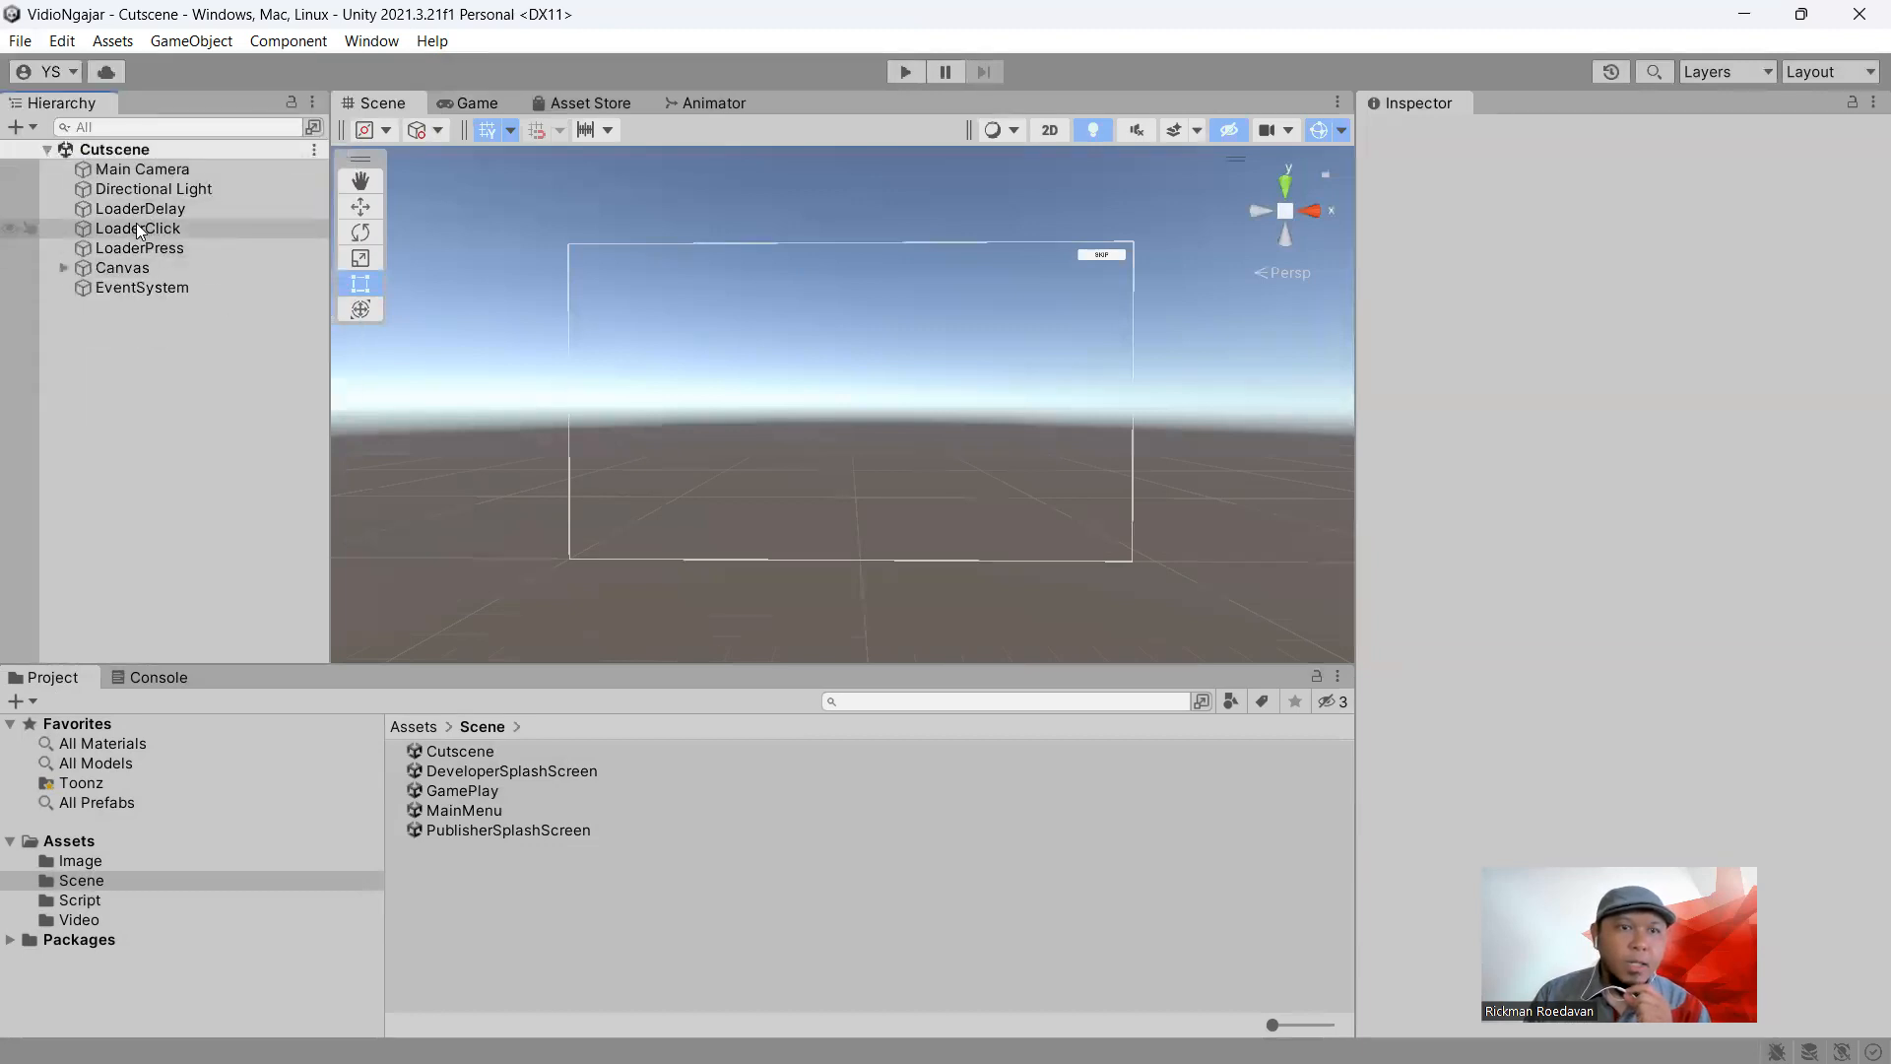
Go through the loader objects, leaving LoaderPress selected, and show the scripts in the Script folder
{"action": "left_click", "coordinate": [140, 211]}
{"action": "left_click", "coordinate": [145, 225]}
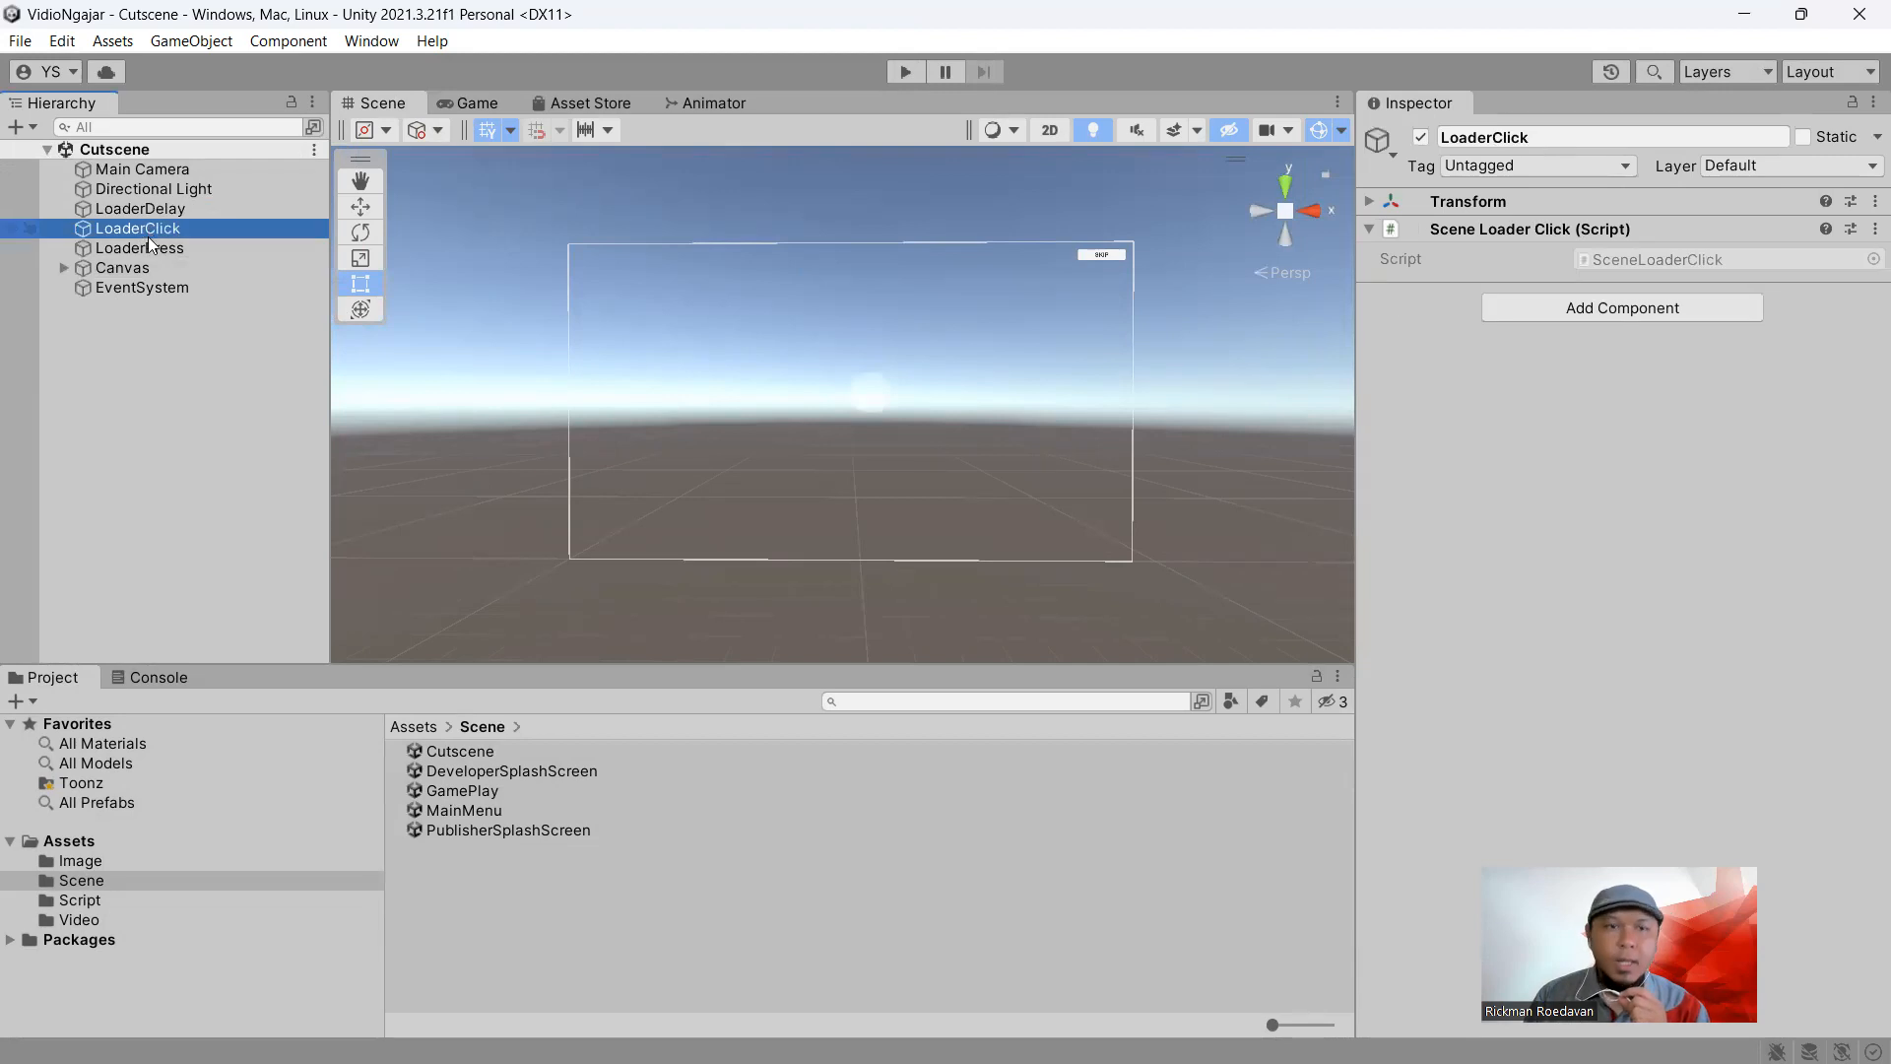
{"action": "left_click", "coordinate": [152, 248]}
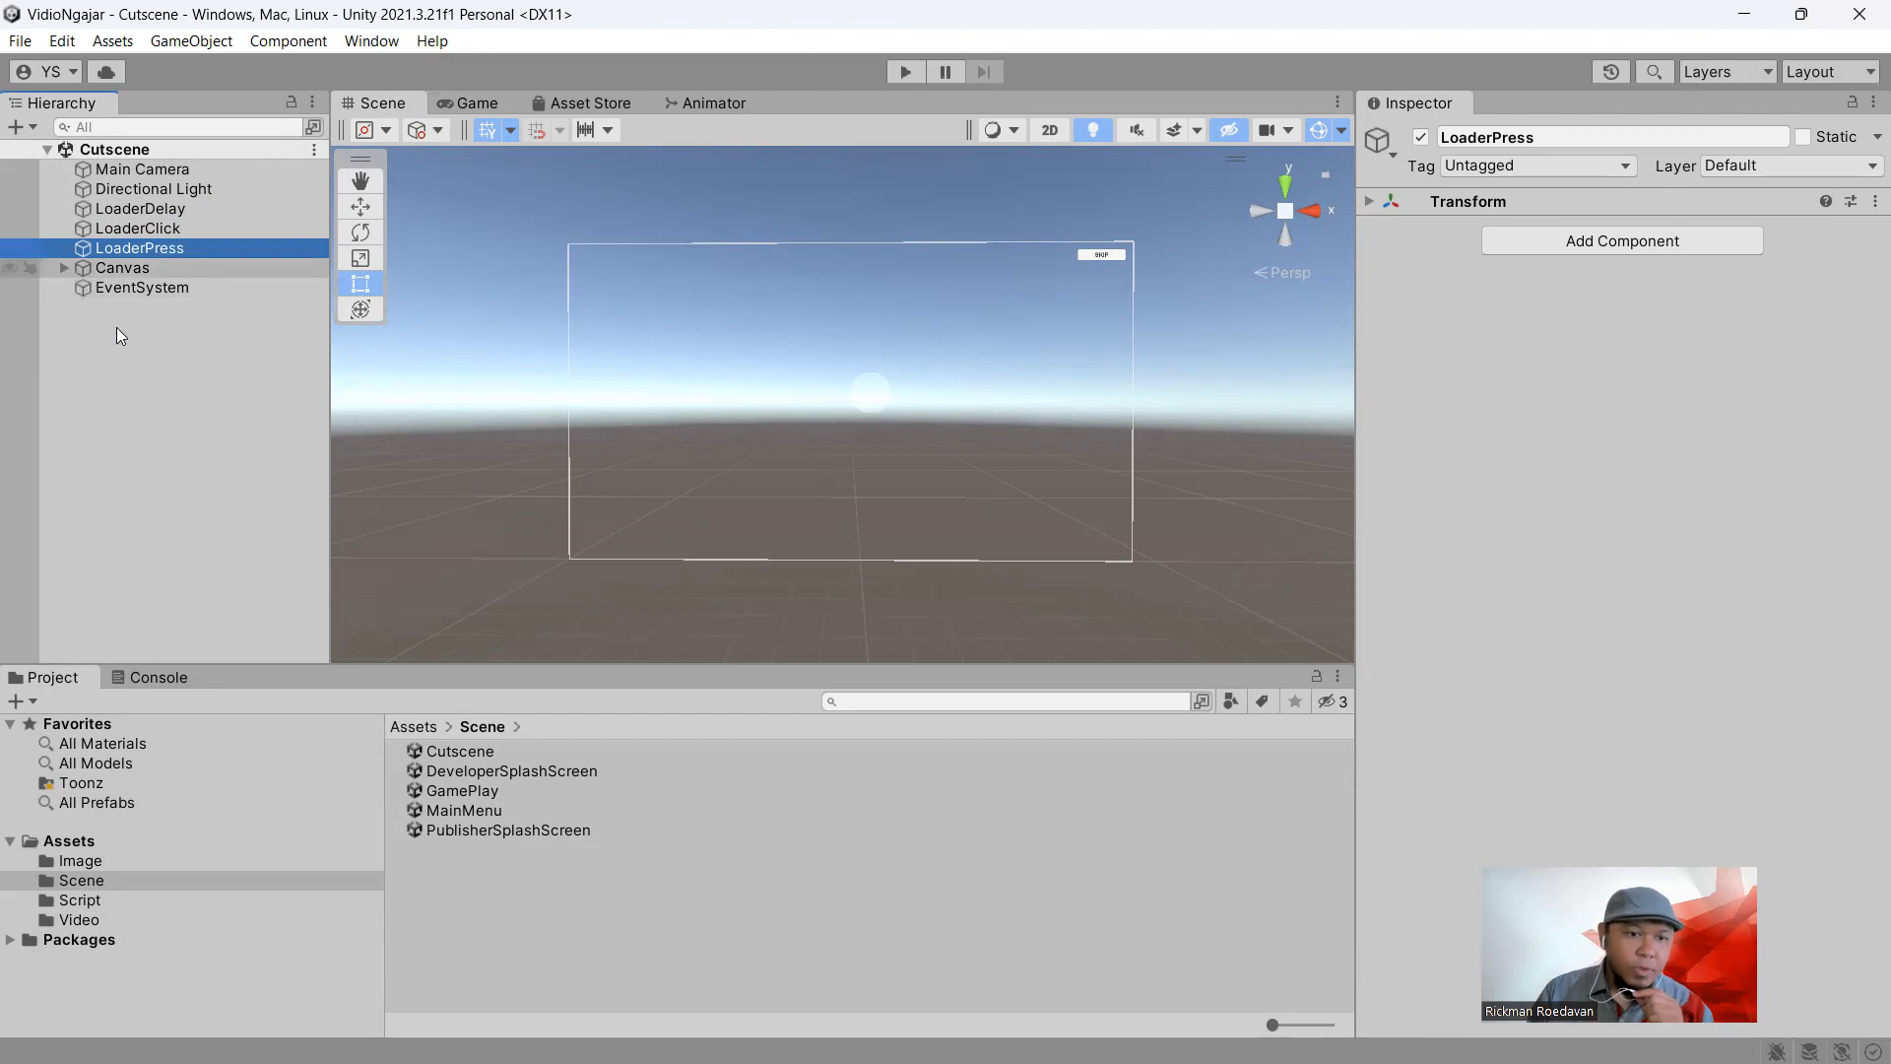
{"action": "left_click", "coordinate": [97, 900]}
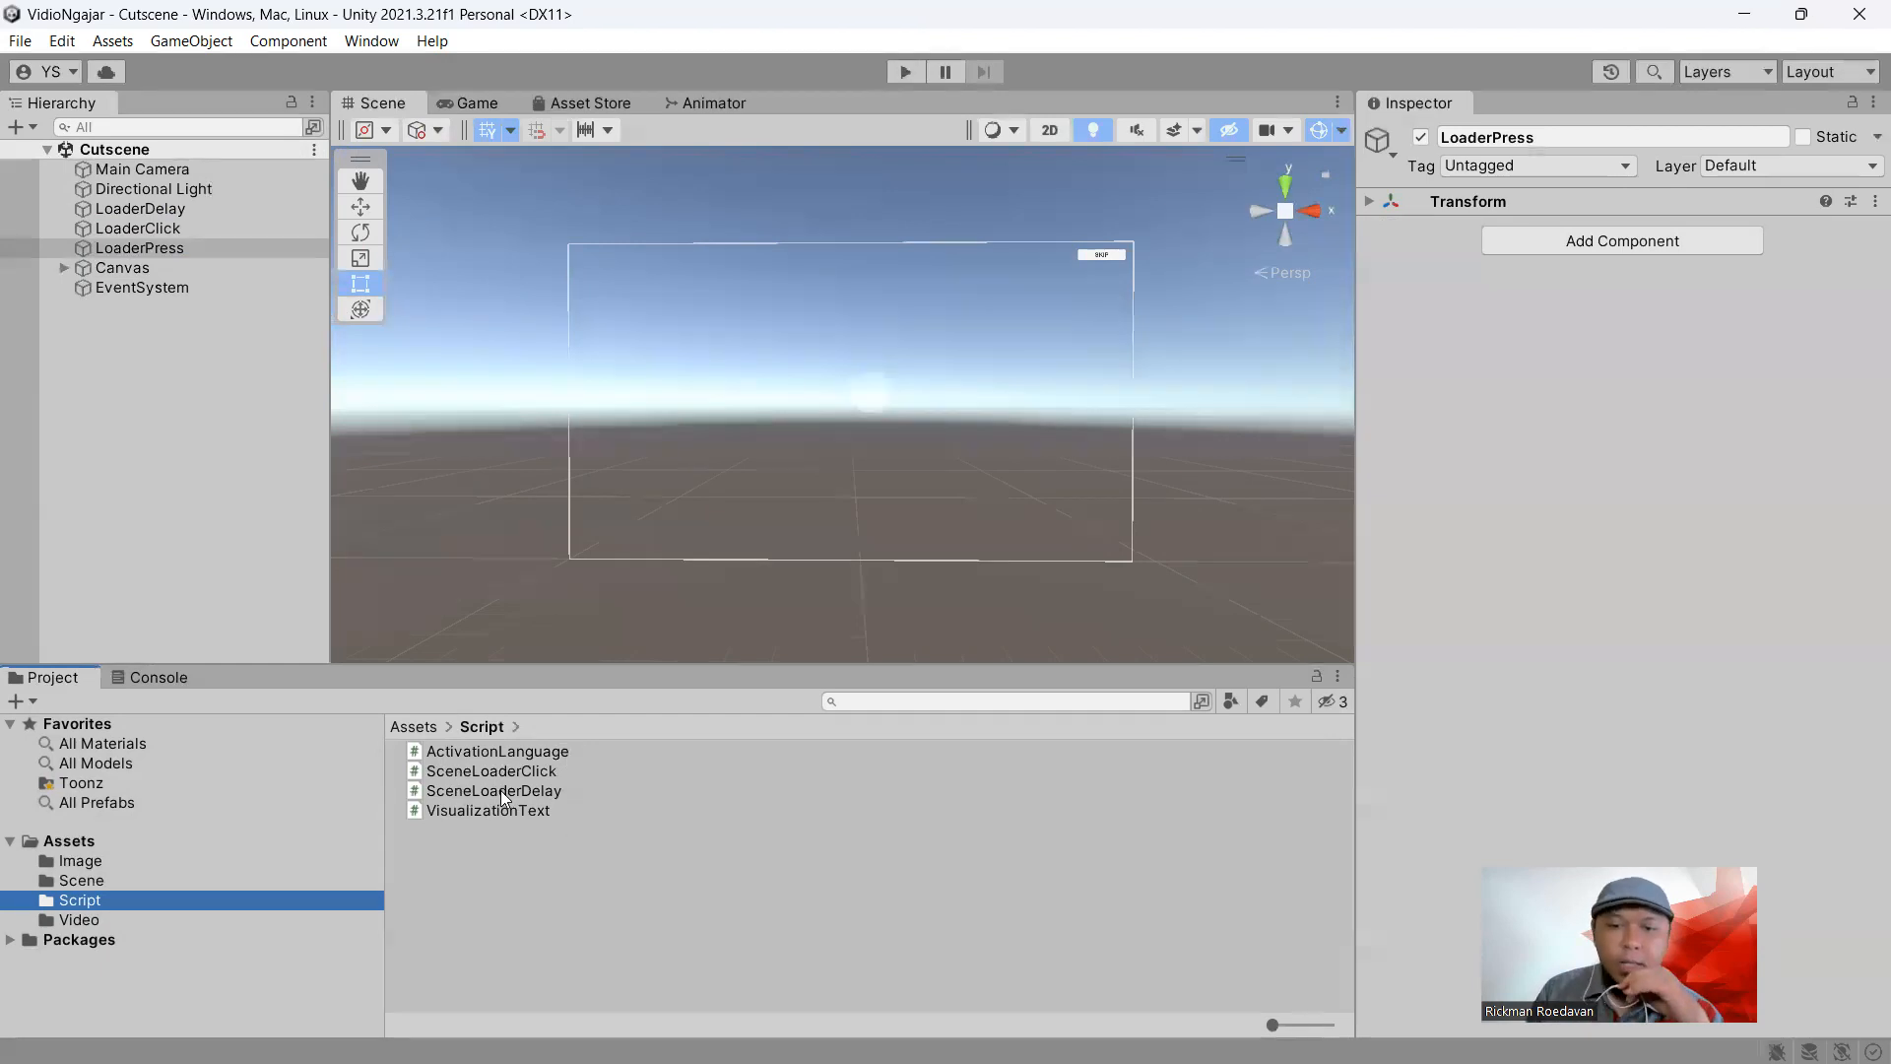
Switch to the Zetcil 101 document in the browser and go to the chapter Bab 4 Input Classification
{"action": "left_click", "coordinate": [1135, 1034]}
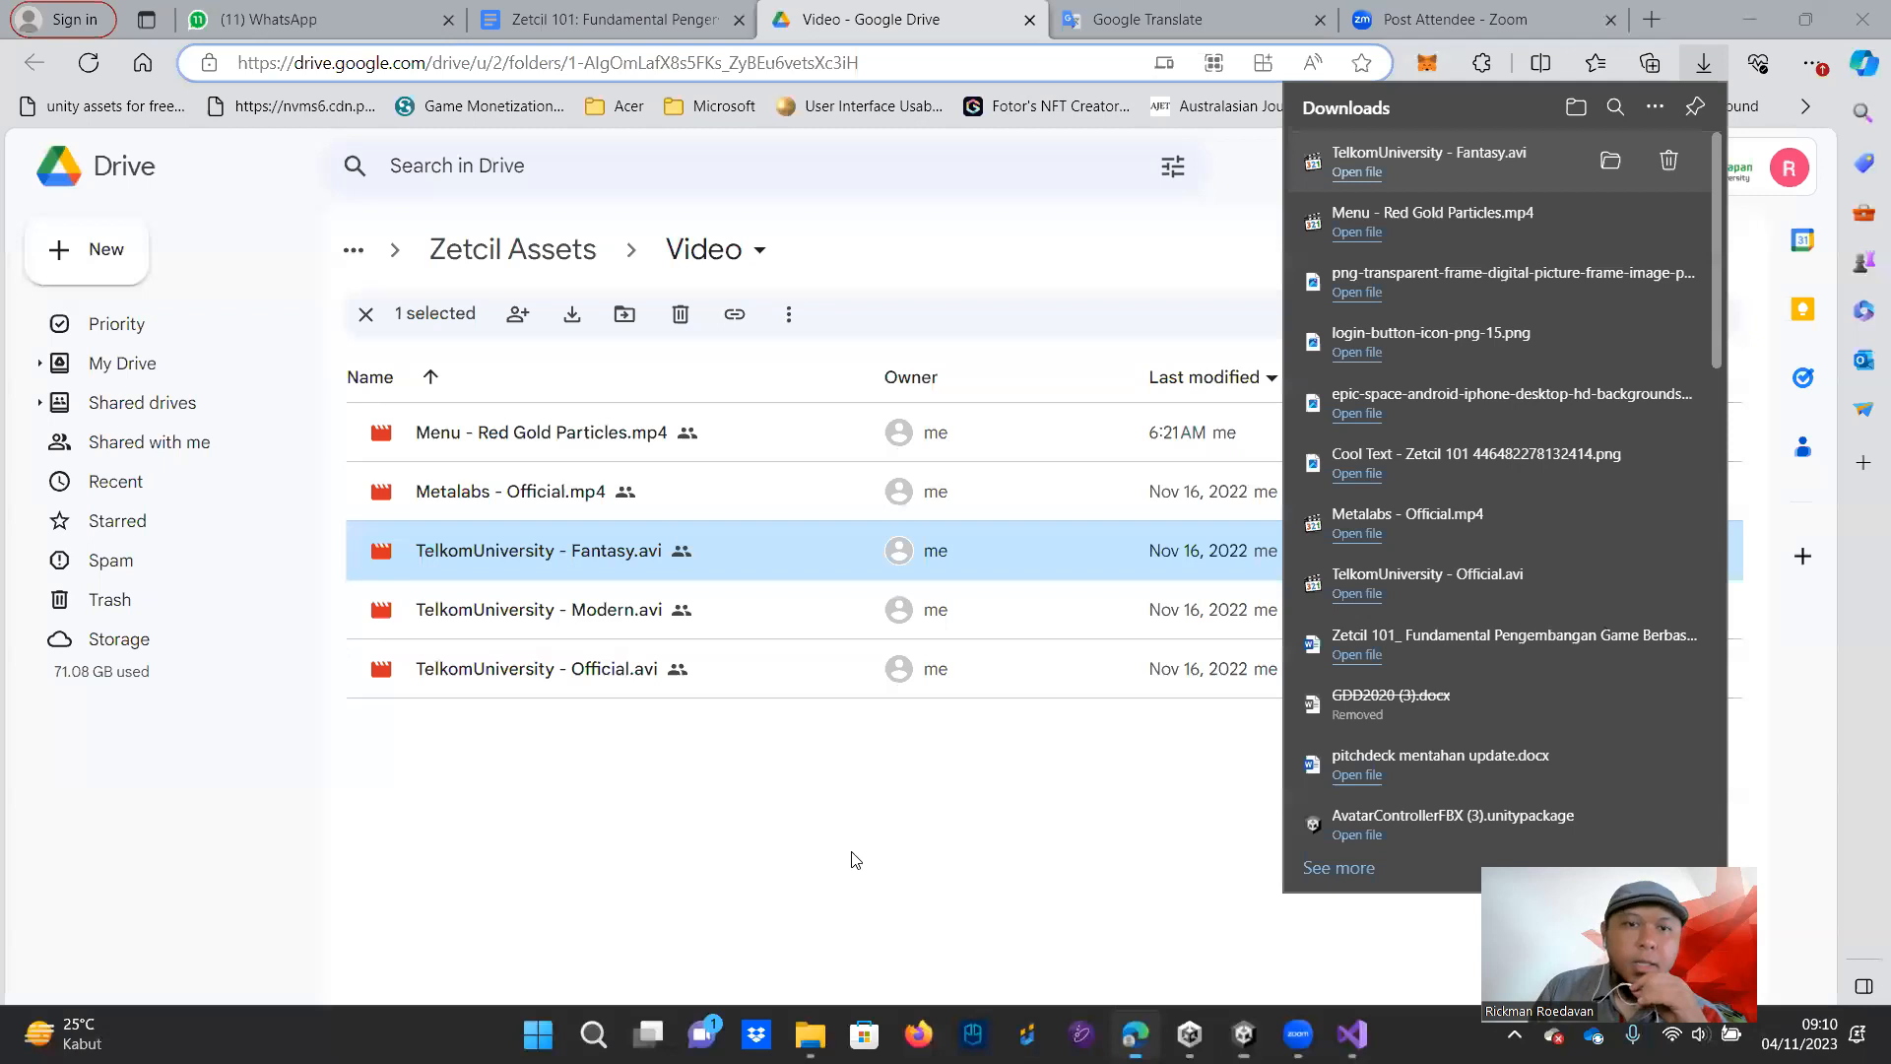
{"action": "left_click", "coordinate": [581, 5]}
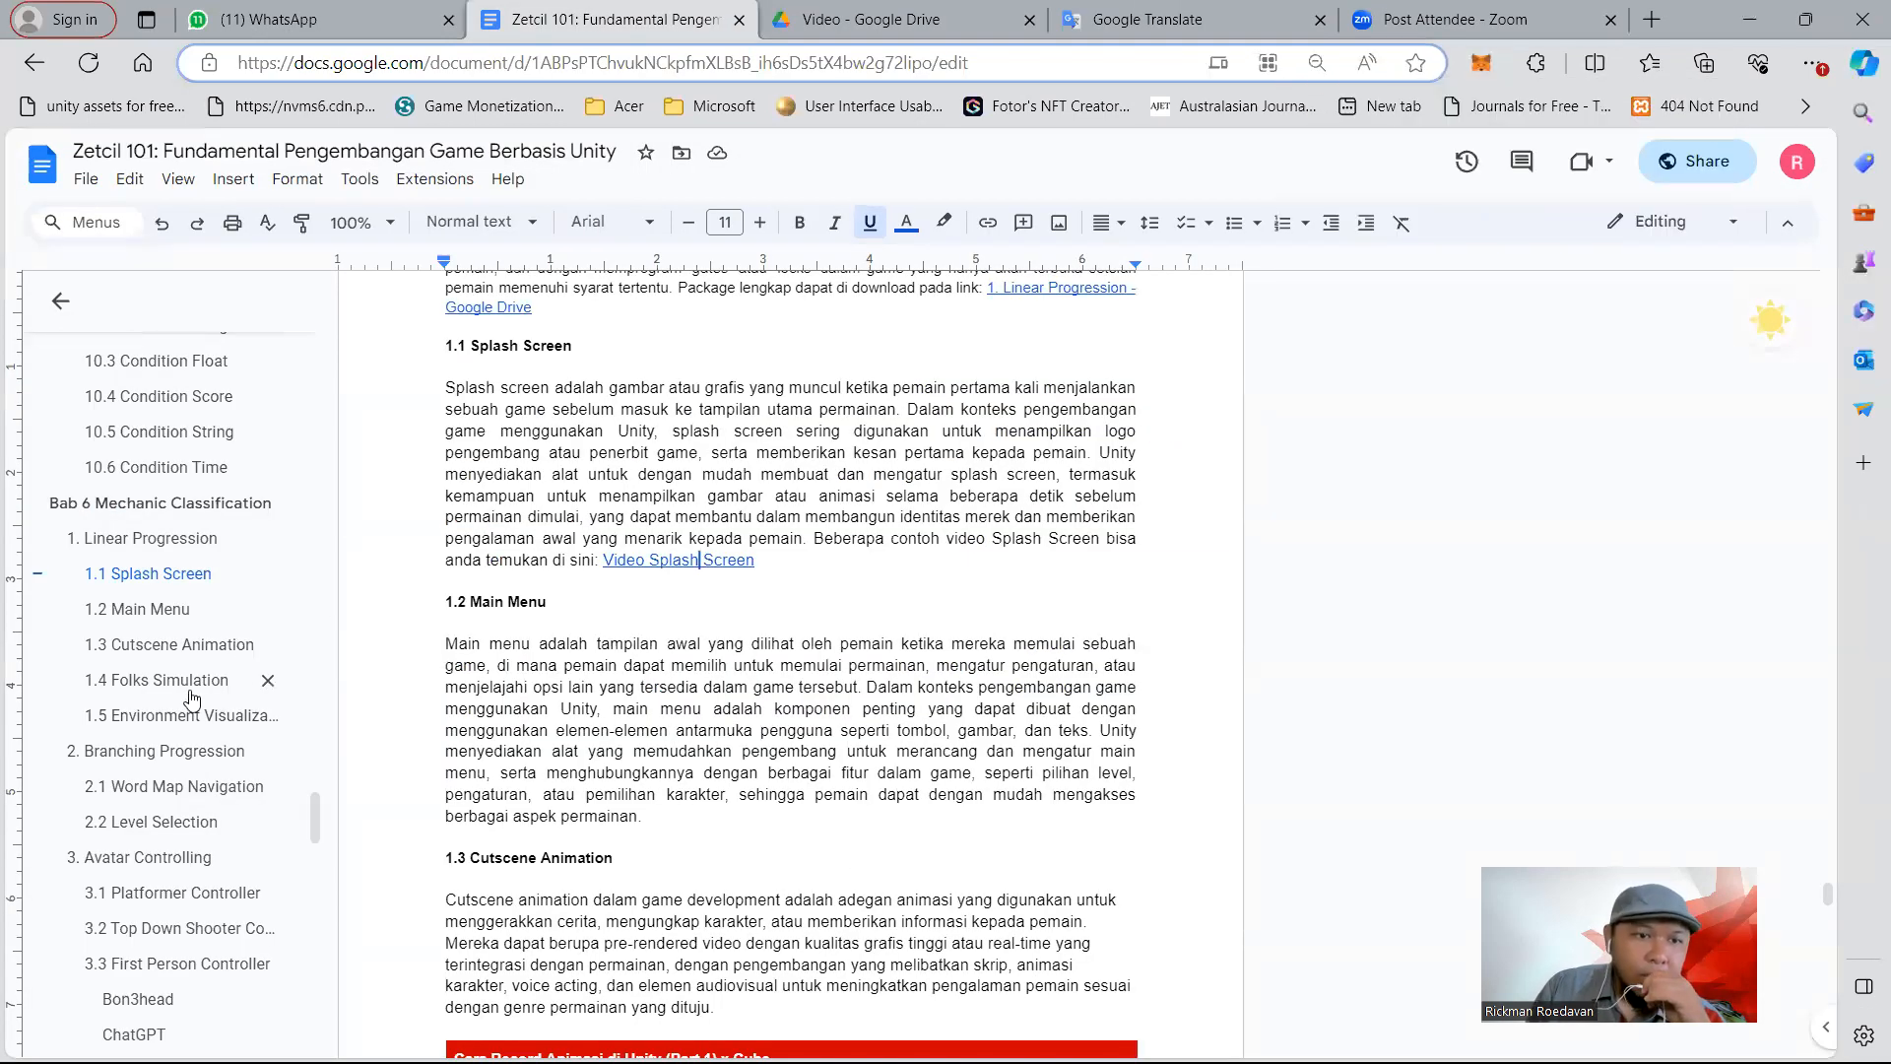
{"action": "scroll", "coordinate": [192, 715], "scroll_direction": "up", "scroll_amount": 5}
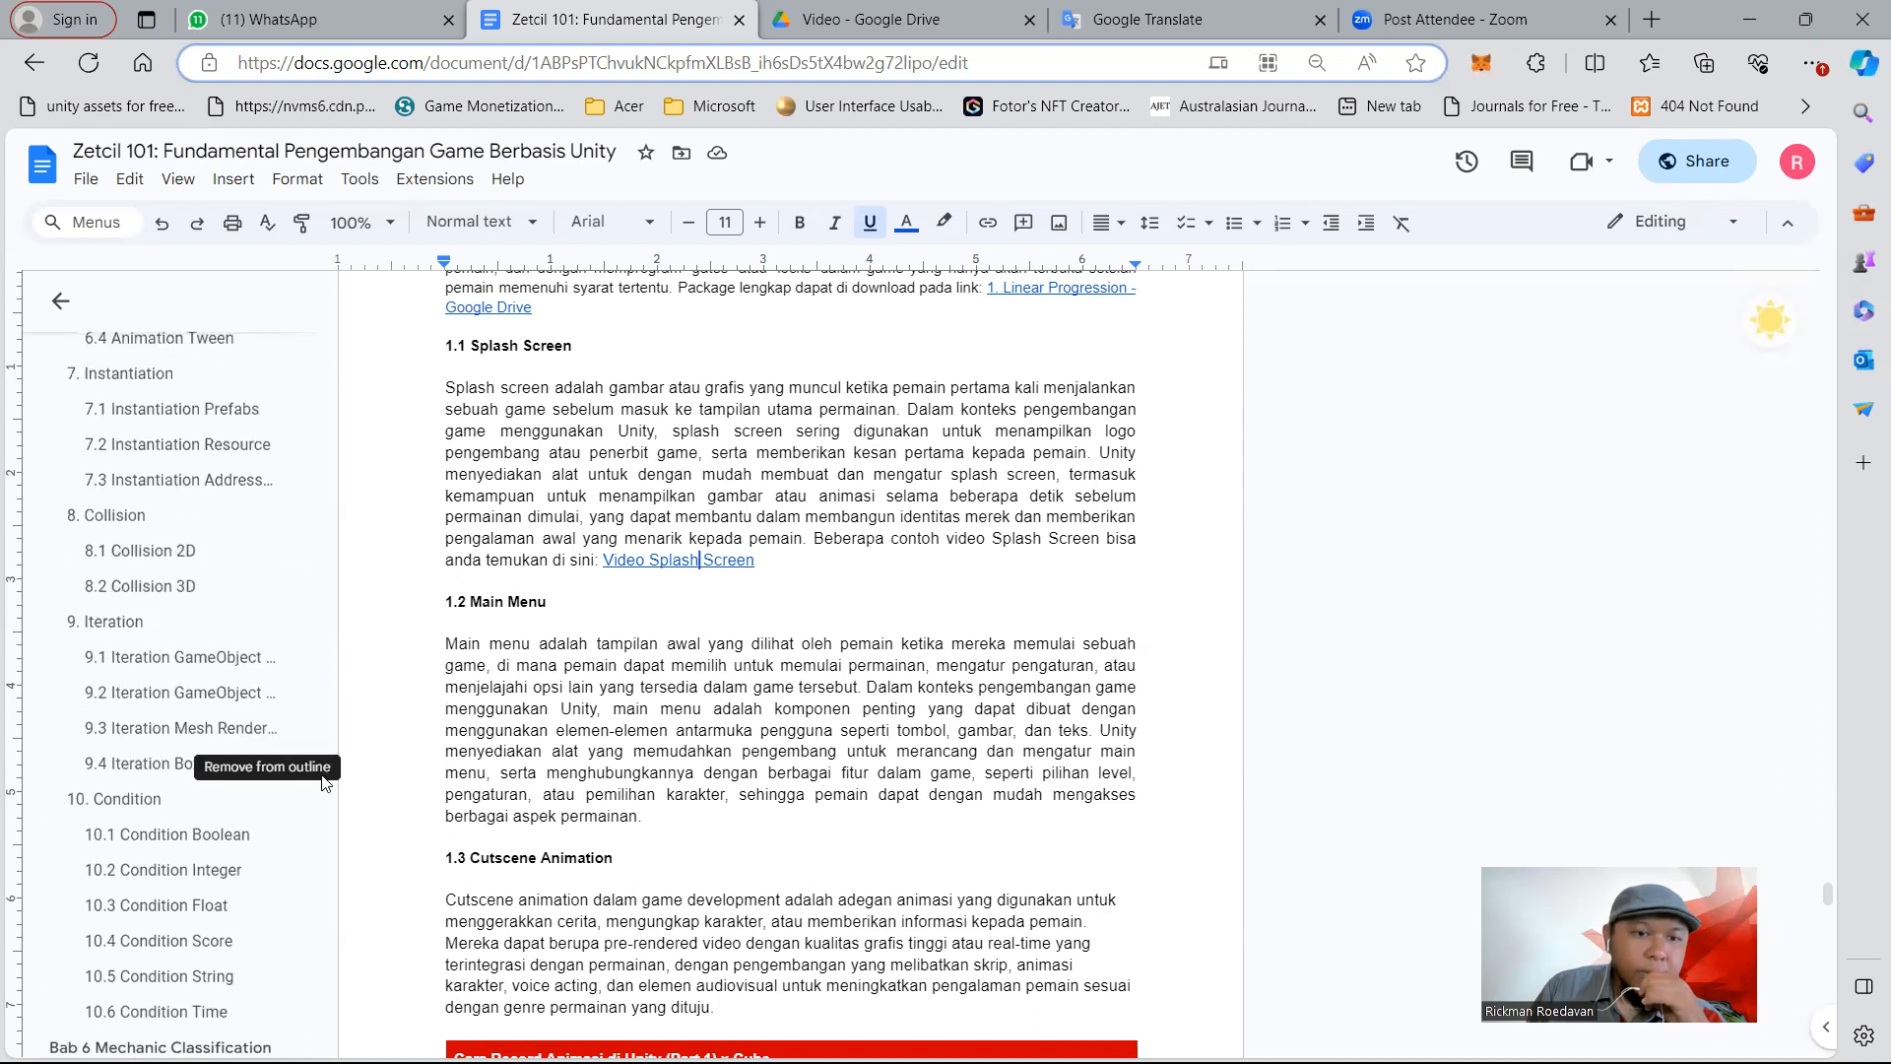
{"action": "left_click_drag", "start_coordinate": [319, 777], "coordinate": [325, 339]}
{"action": "scroll", "coordinate": [226, 689], "scroll_direction": "down", "scroll_amount": 5}
{"action": "scroll", "coordinate": [213, 725], "scroll_direction": "down", "scroll_amount": 10}
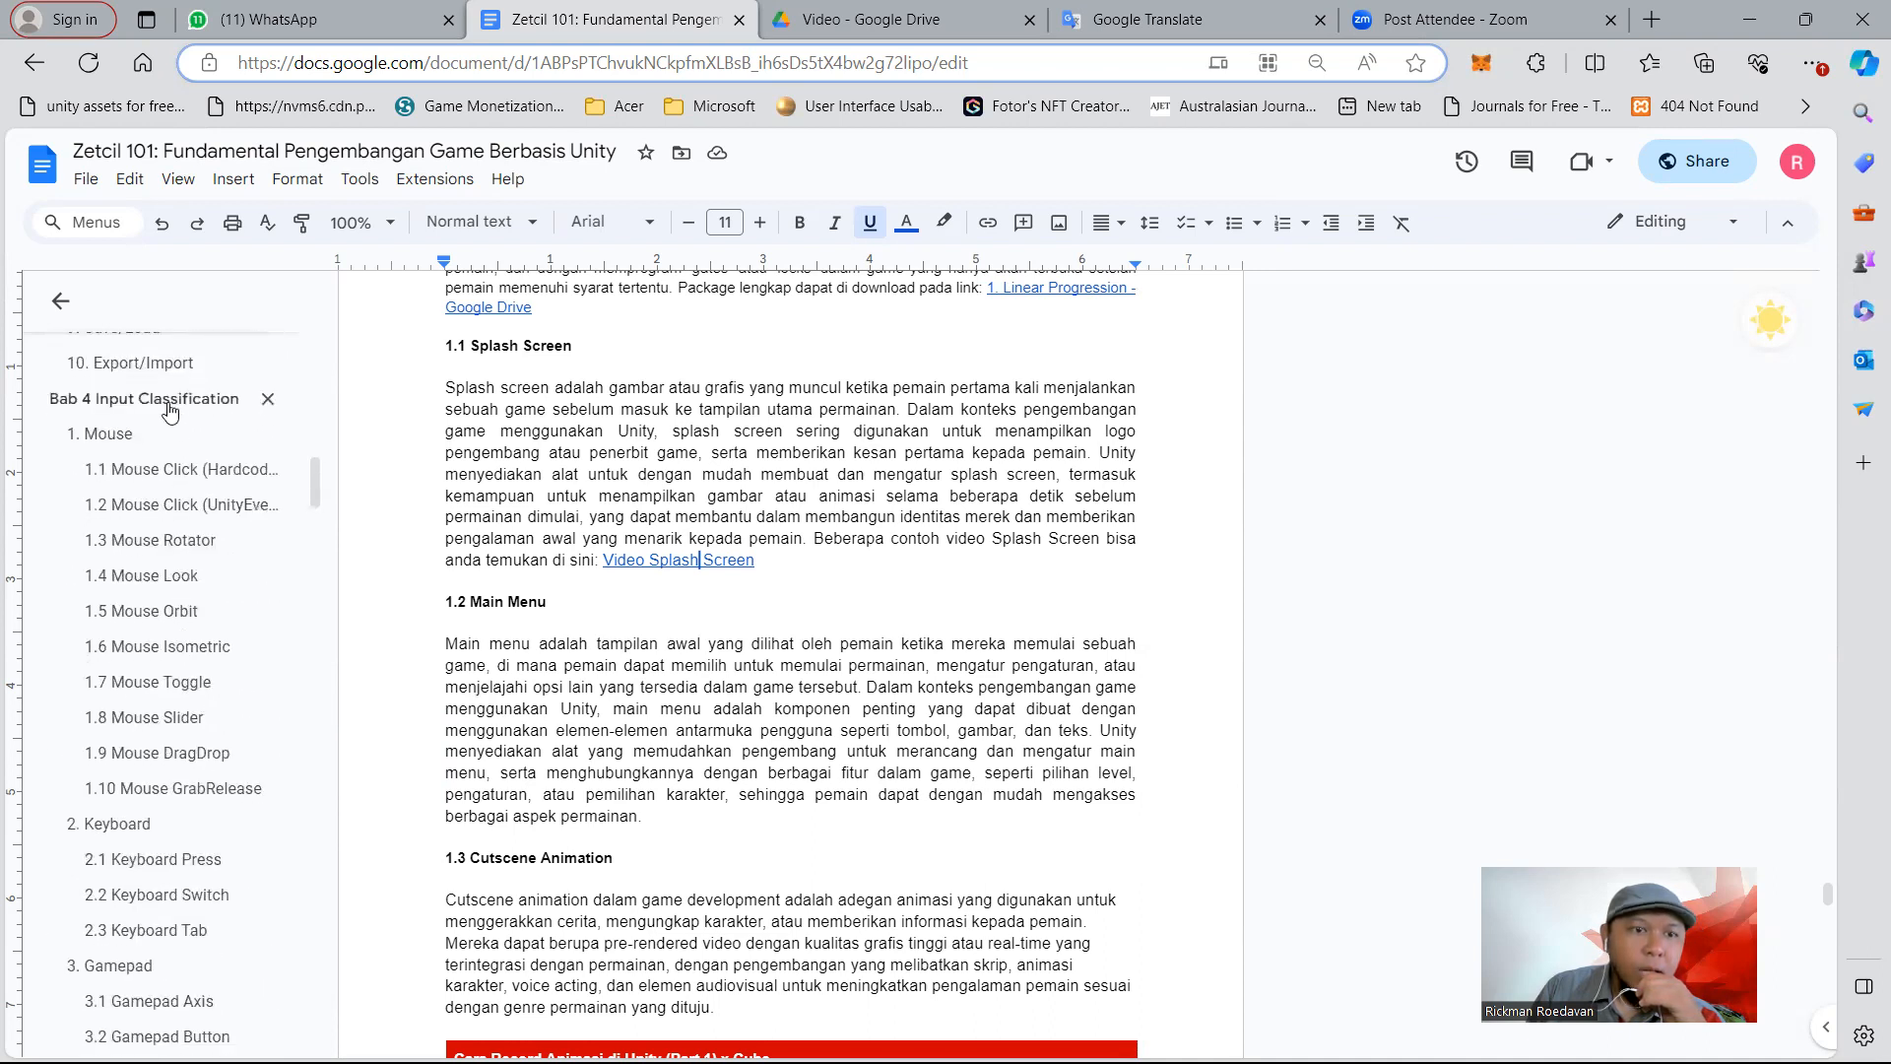
{"action": "left_click", "coordinate": [169, 412]}
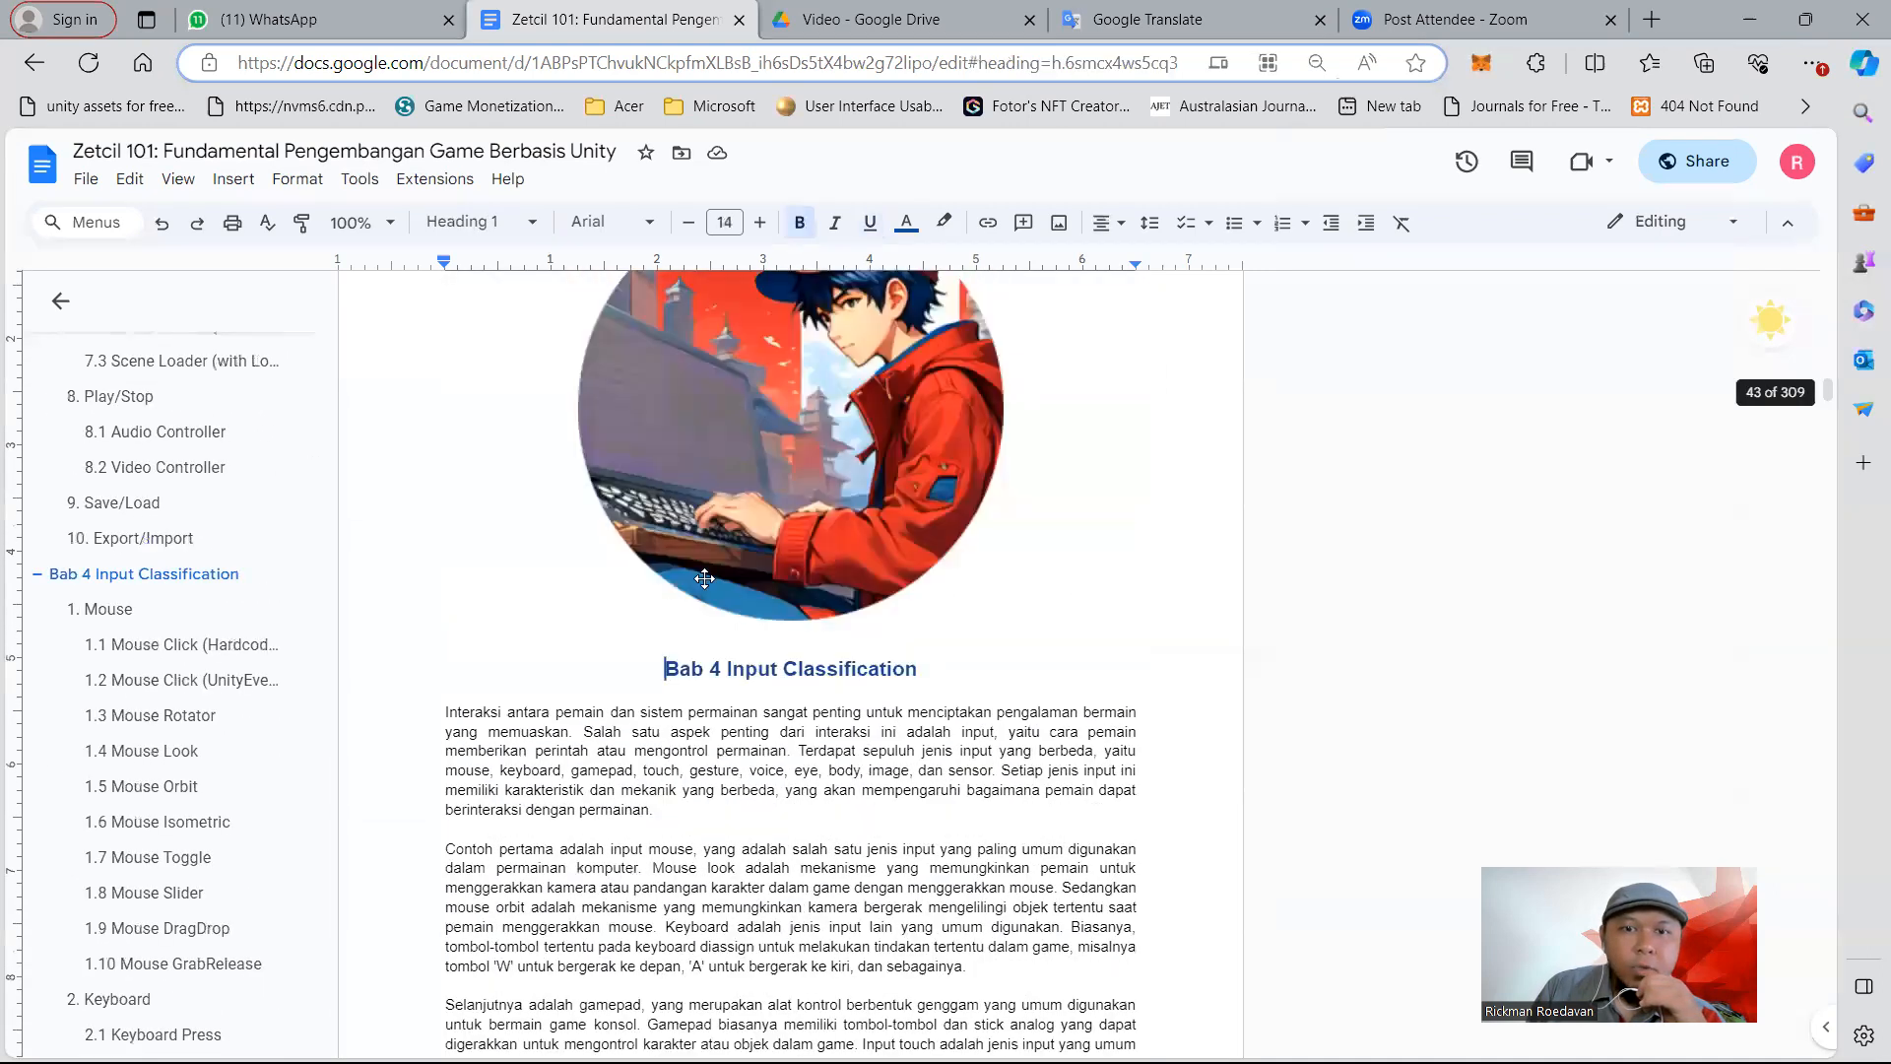
Examine the Bab 4 introduction and the Game Input Classification figure of input types
{"action": "scroll", "coordinate": [705, 578], "scroll_direction": "up", "scroll_amount": 2}
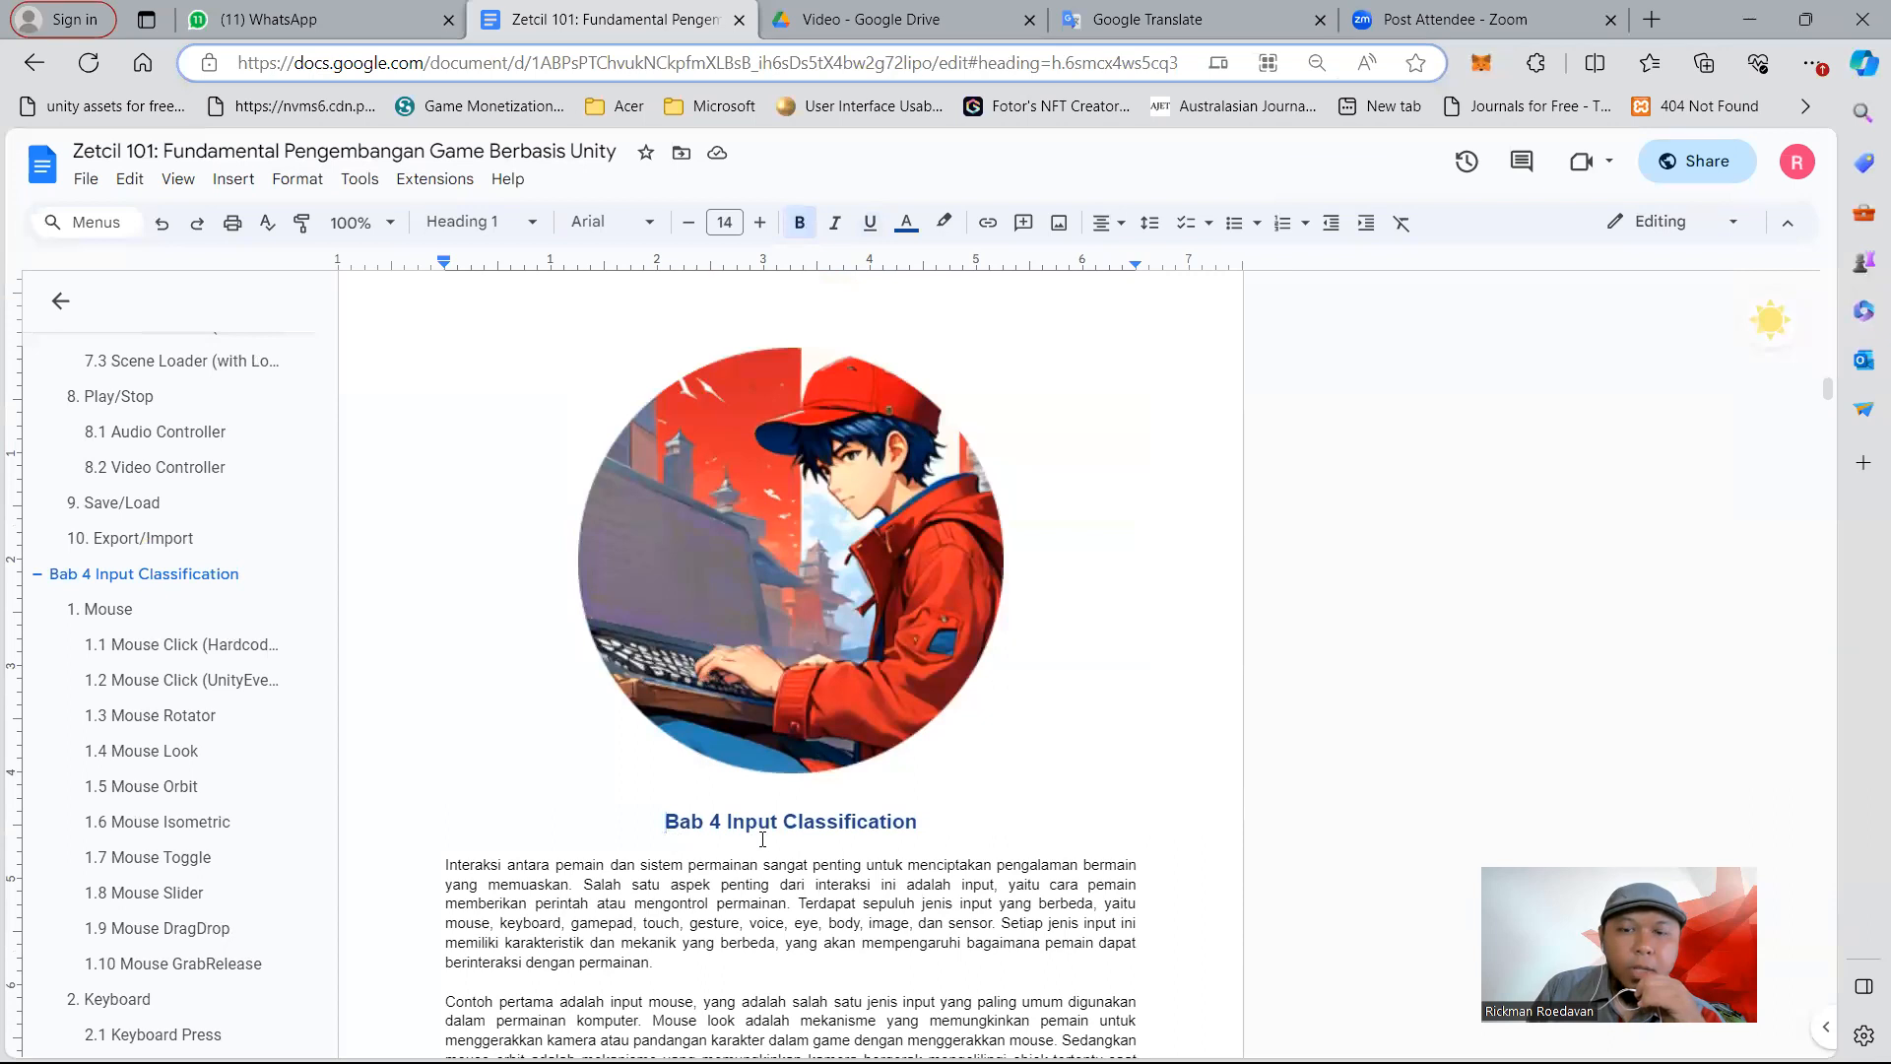
{"action": "scroll", "coordinate": [758, 837], "scroll_direction": "down", "scroll_amount": 4}
{"action": "scroll", "coordinate": [746, 816], "scroll_direction": "down", "scroll_amount": 2}
{"action": "scroll", "coordinate": [732, 735], "scroll_direction": "up", "scroll_amount": 4}
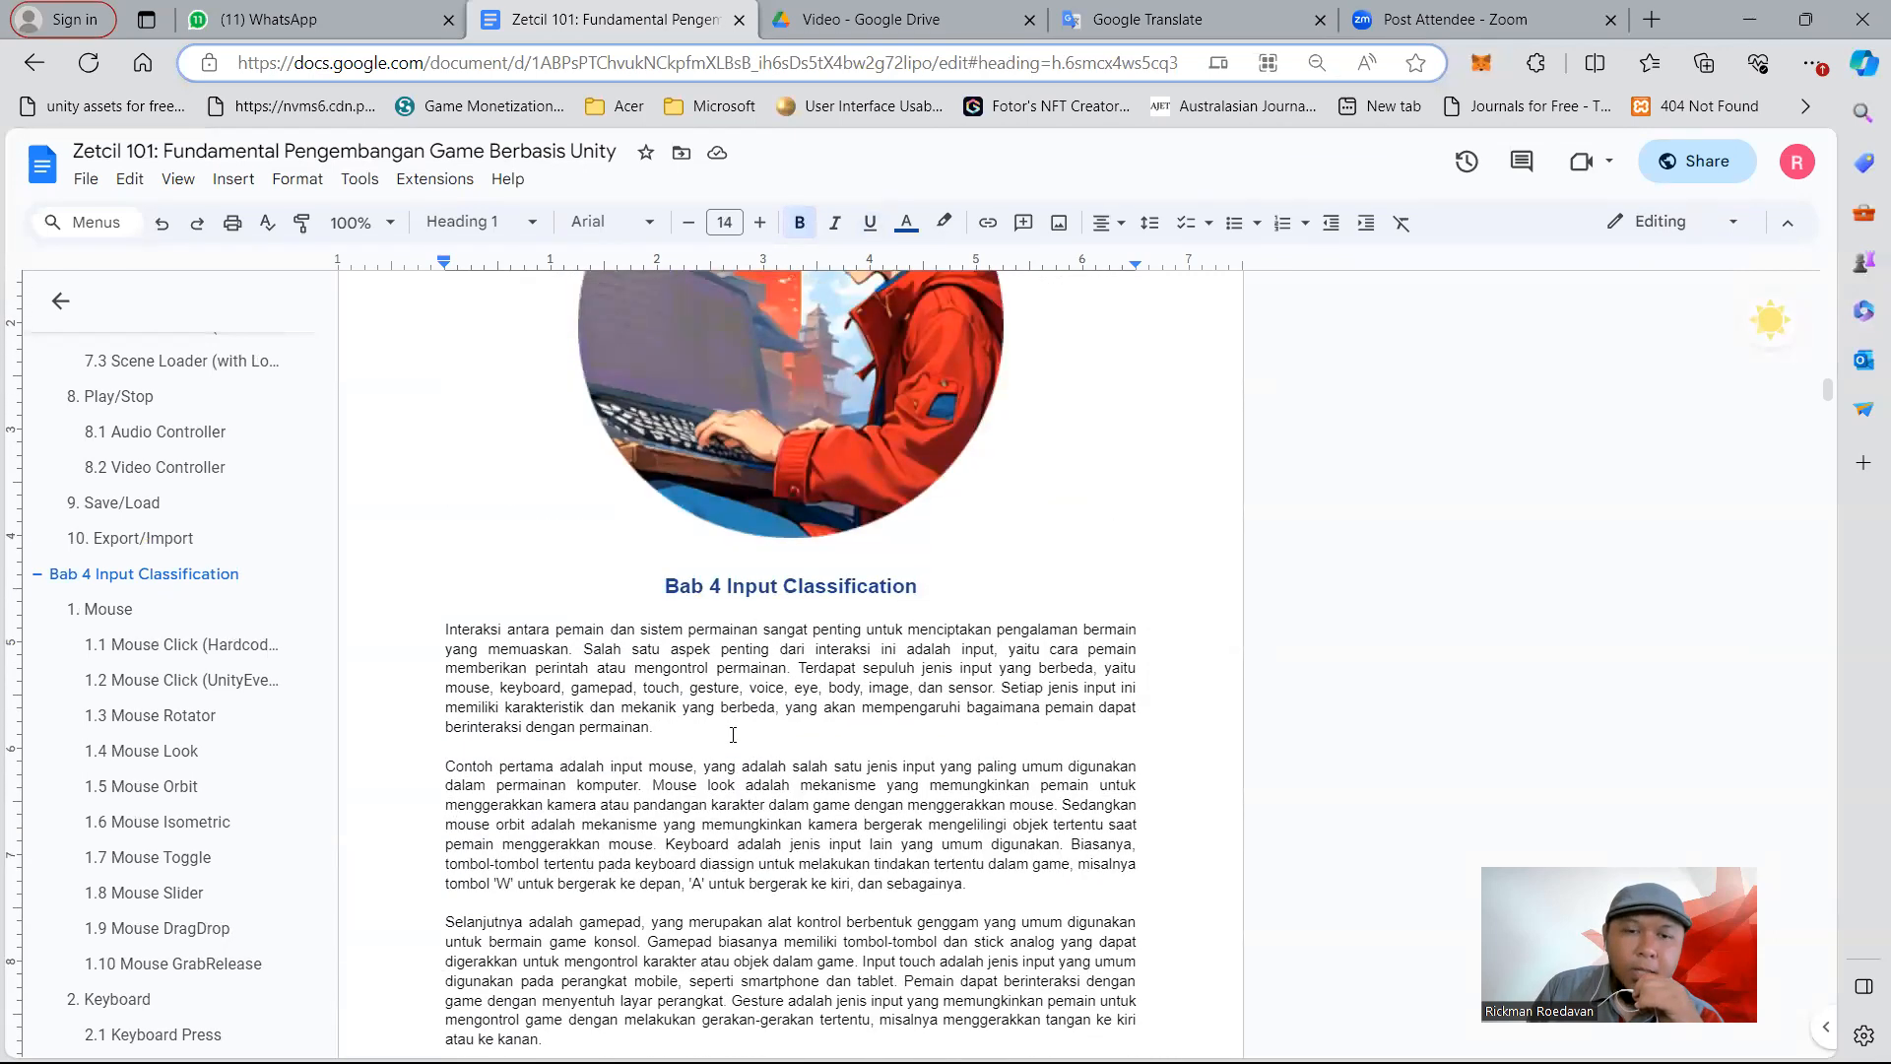
{"action": "scroll", "coordinate": [733, 734], "scroll_direction": "down", "scroll_amount": 9}
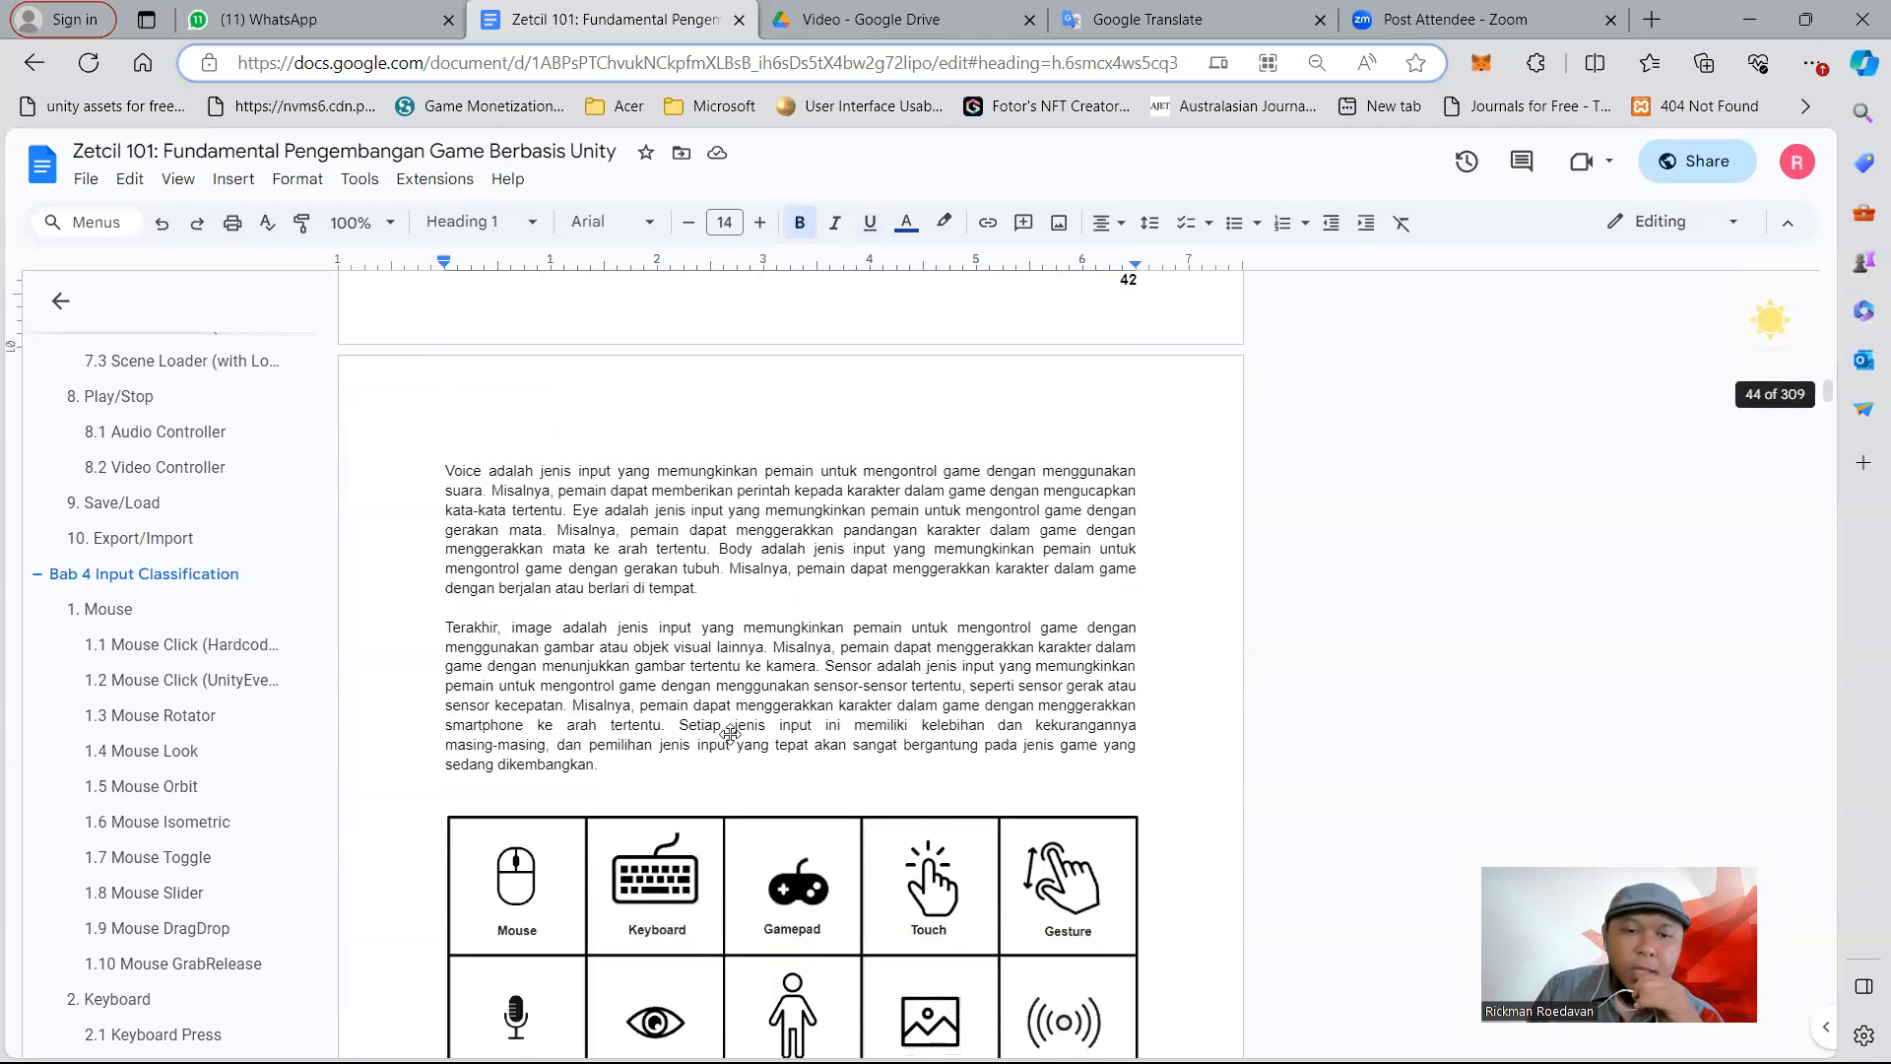
{"action": "scroll", "coordinate": [729, 734], "scroll_direction": "down", "scroll_amount": 4}
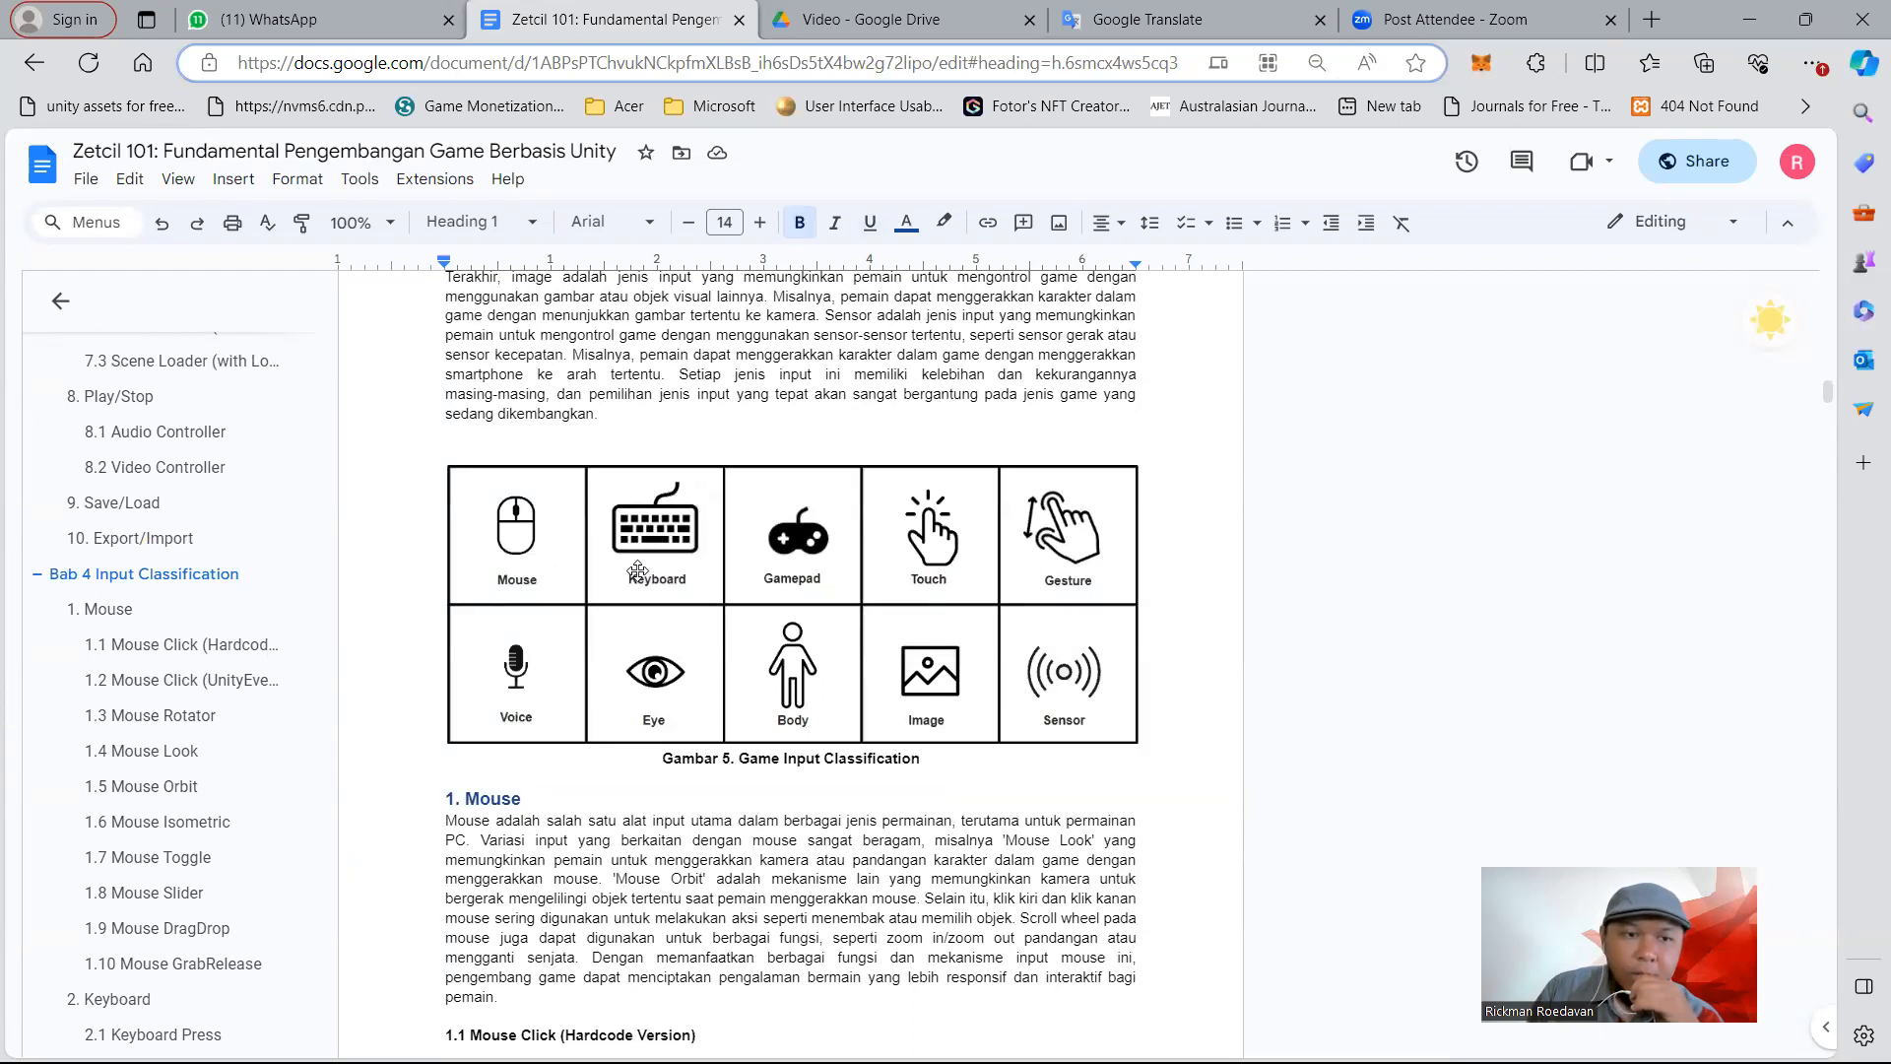
Go to section 2.1 Keyboard Press and copy the class name KeyboardPress from its code
{"action": "scroll", "coordinate": [133, 636], "scroll_direction": "down", "scroll_amount": 1}
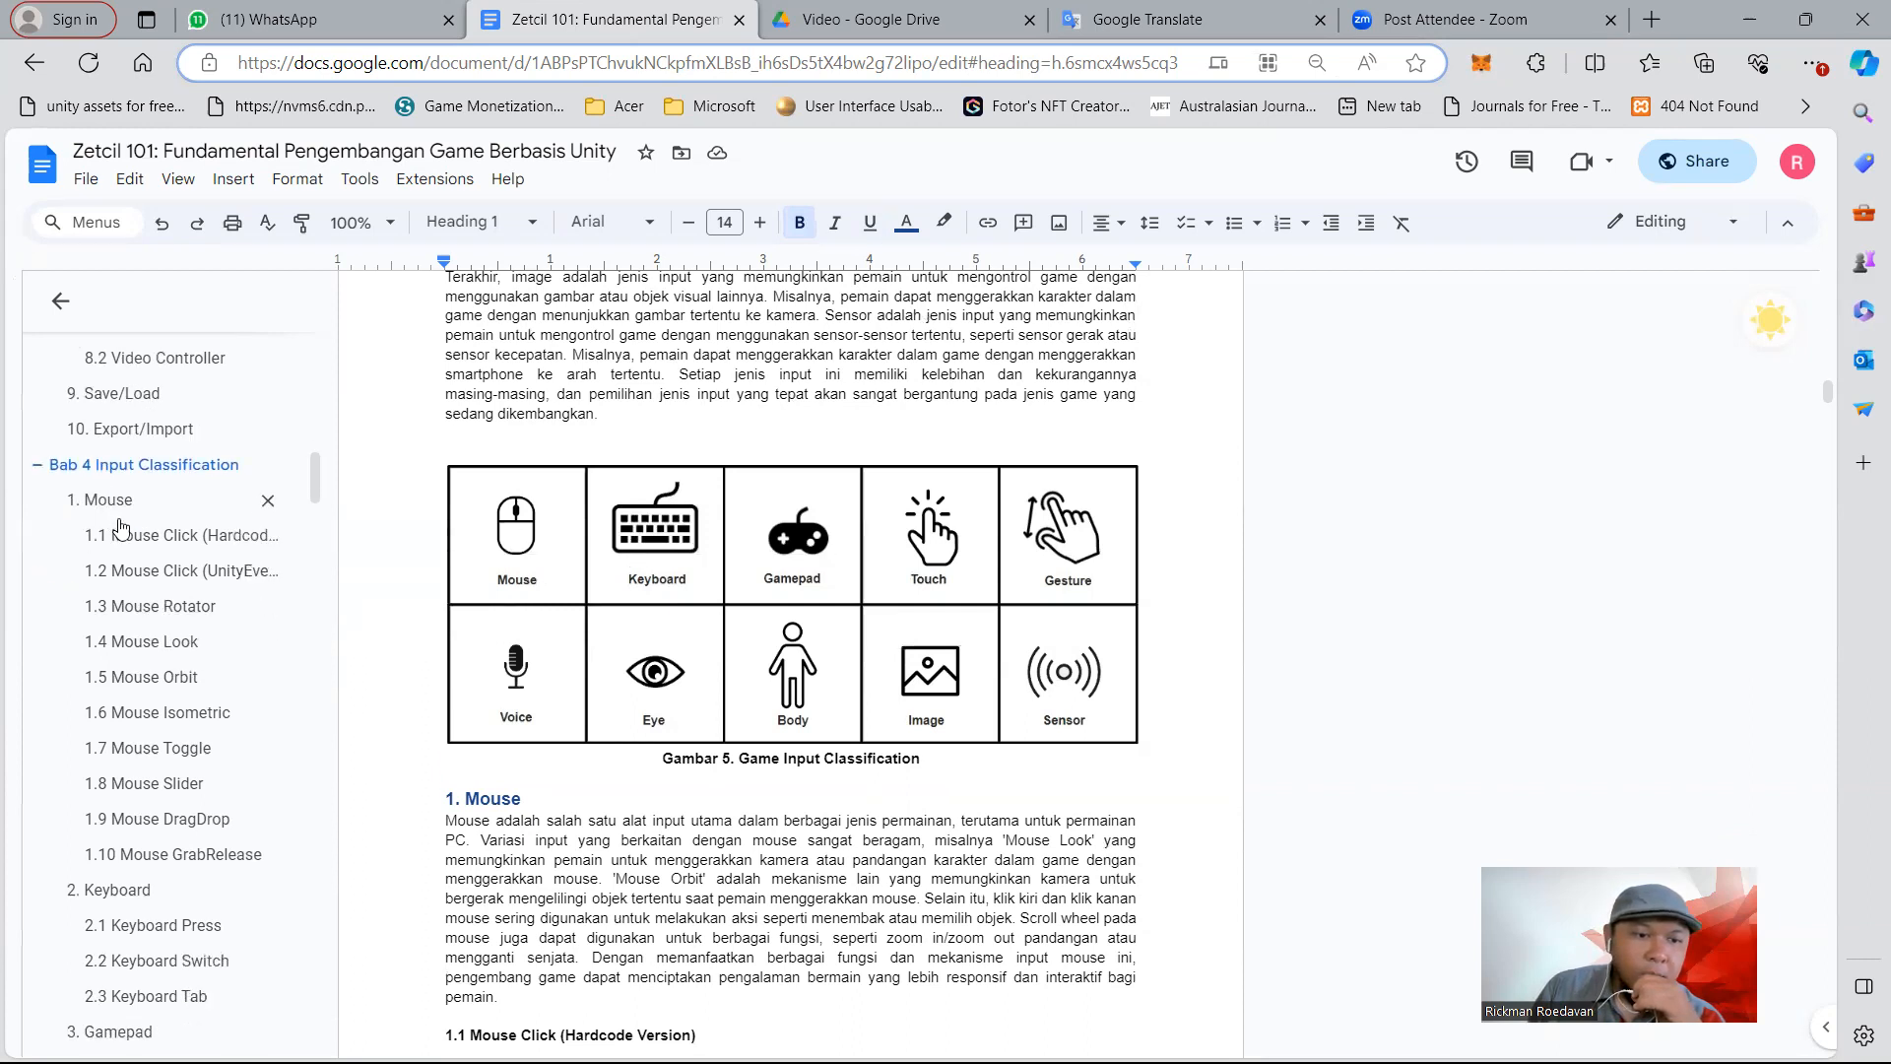
{"action": "scroll", "coordinate": [119, 528], "scroll_direction": "down", "scroll_amount": 1}
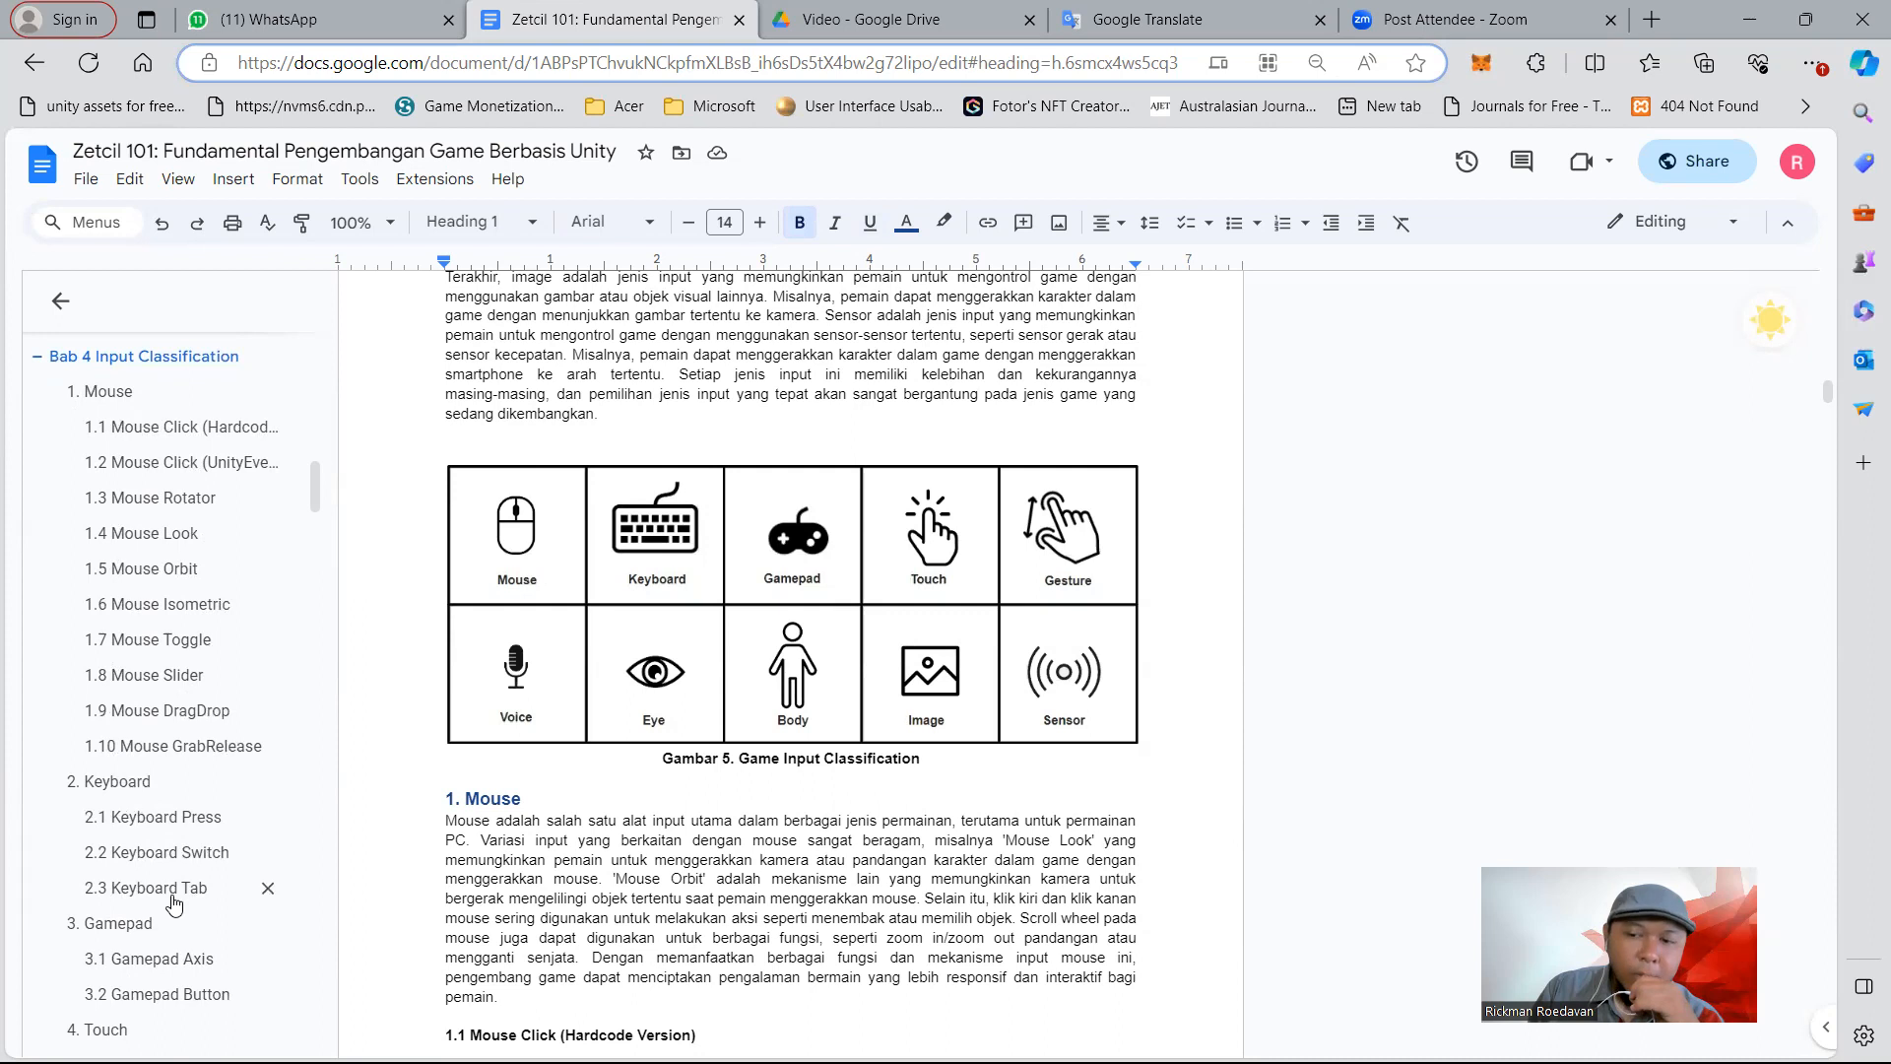
{"action": "left_click", "coordinate": [163, 819]}
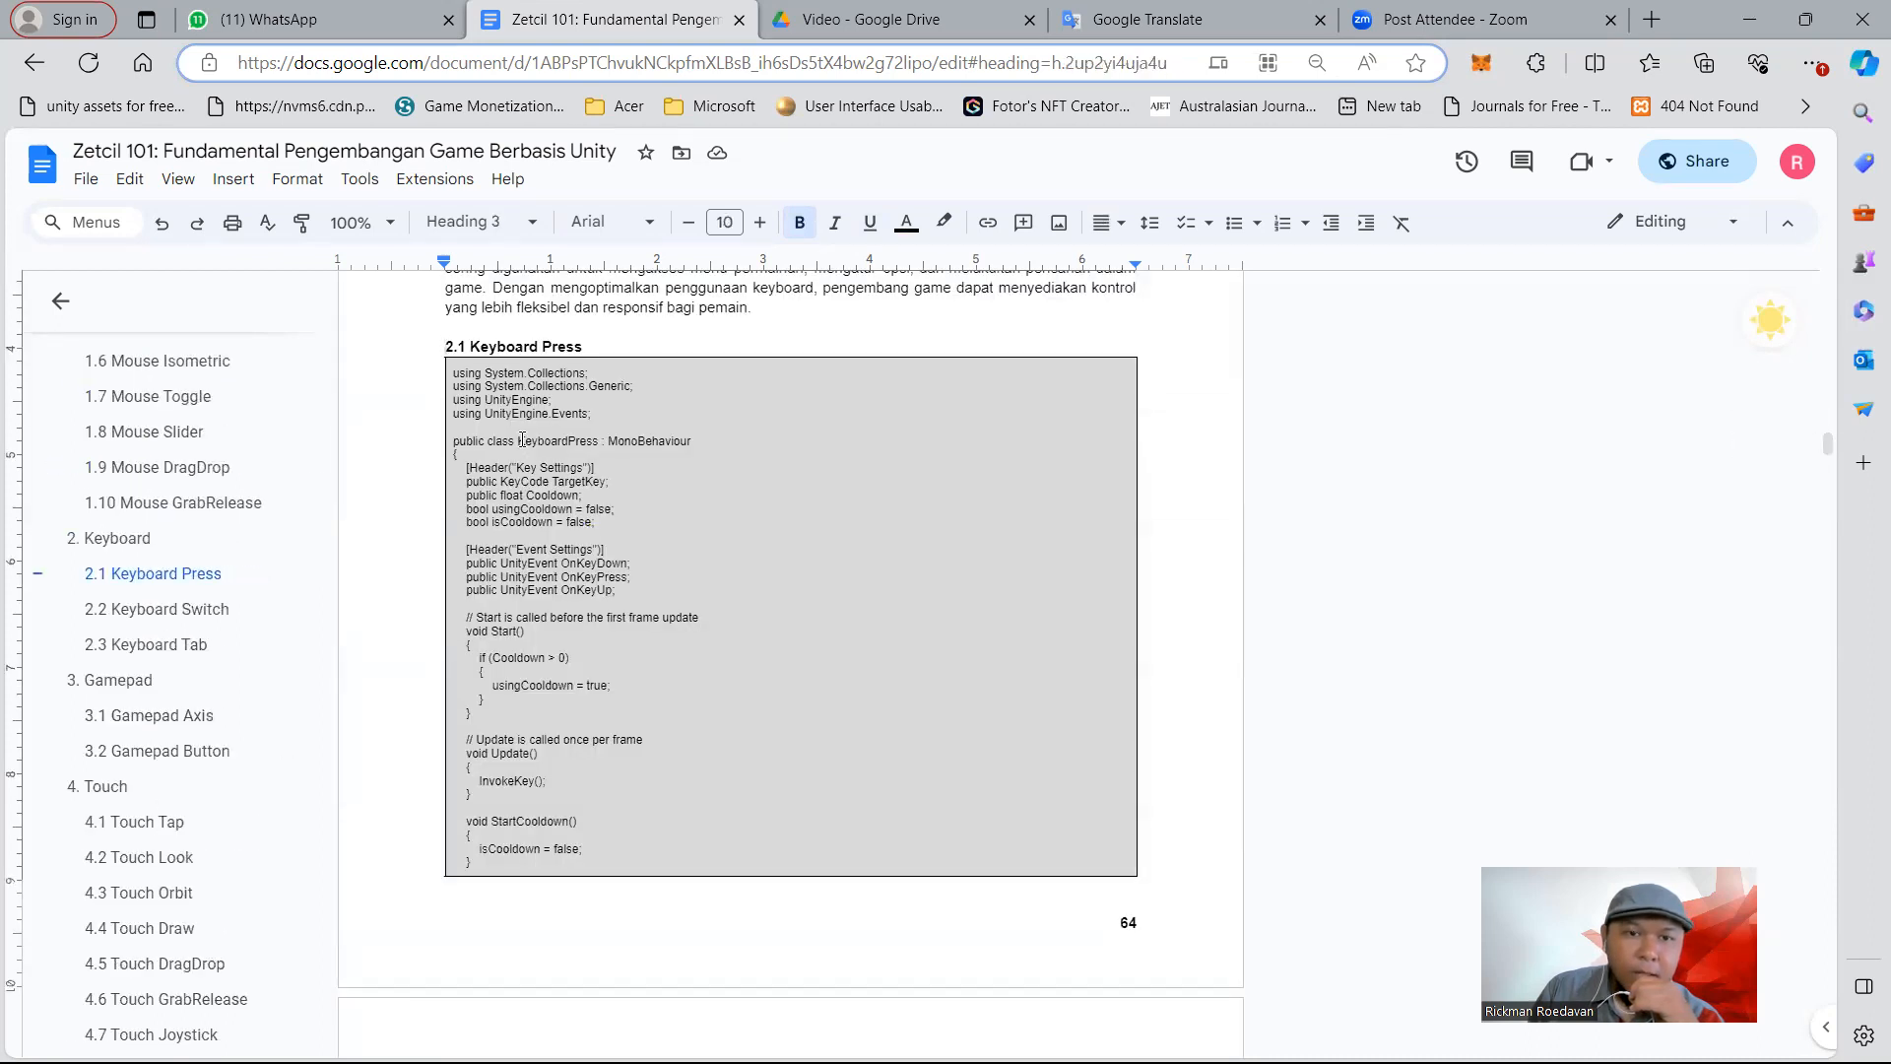
{"action": "left_click", "coordinate": [552, 440]}
{"action": "double_click", "coordinate": [551, 440]}
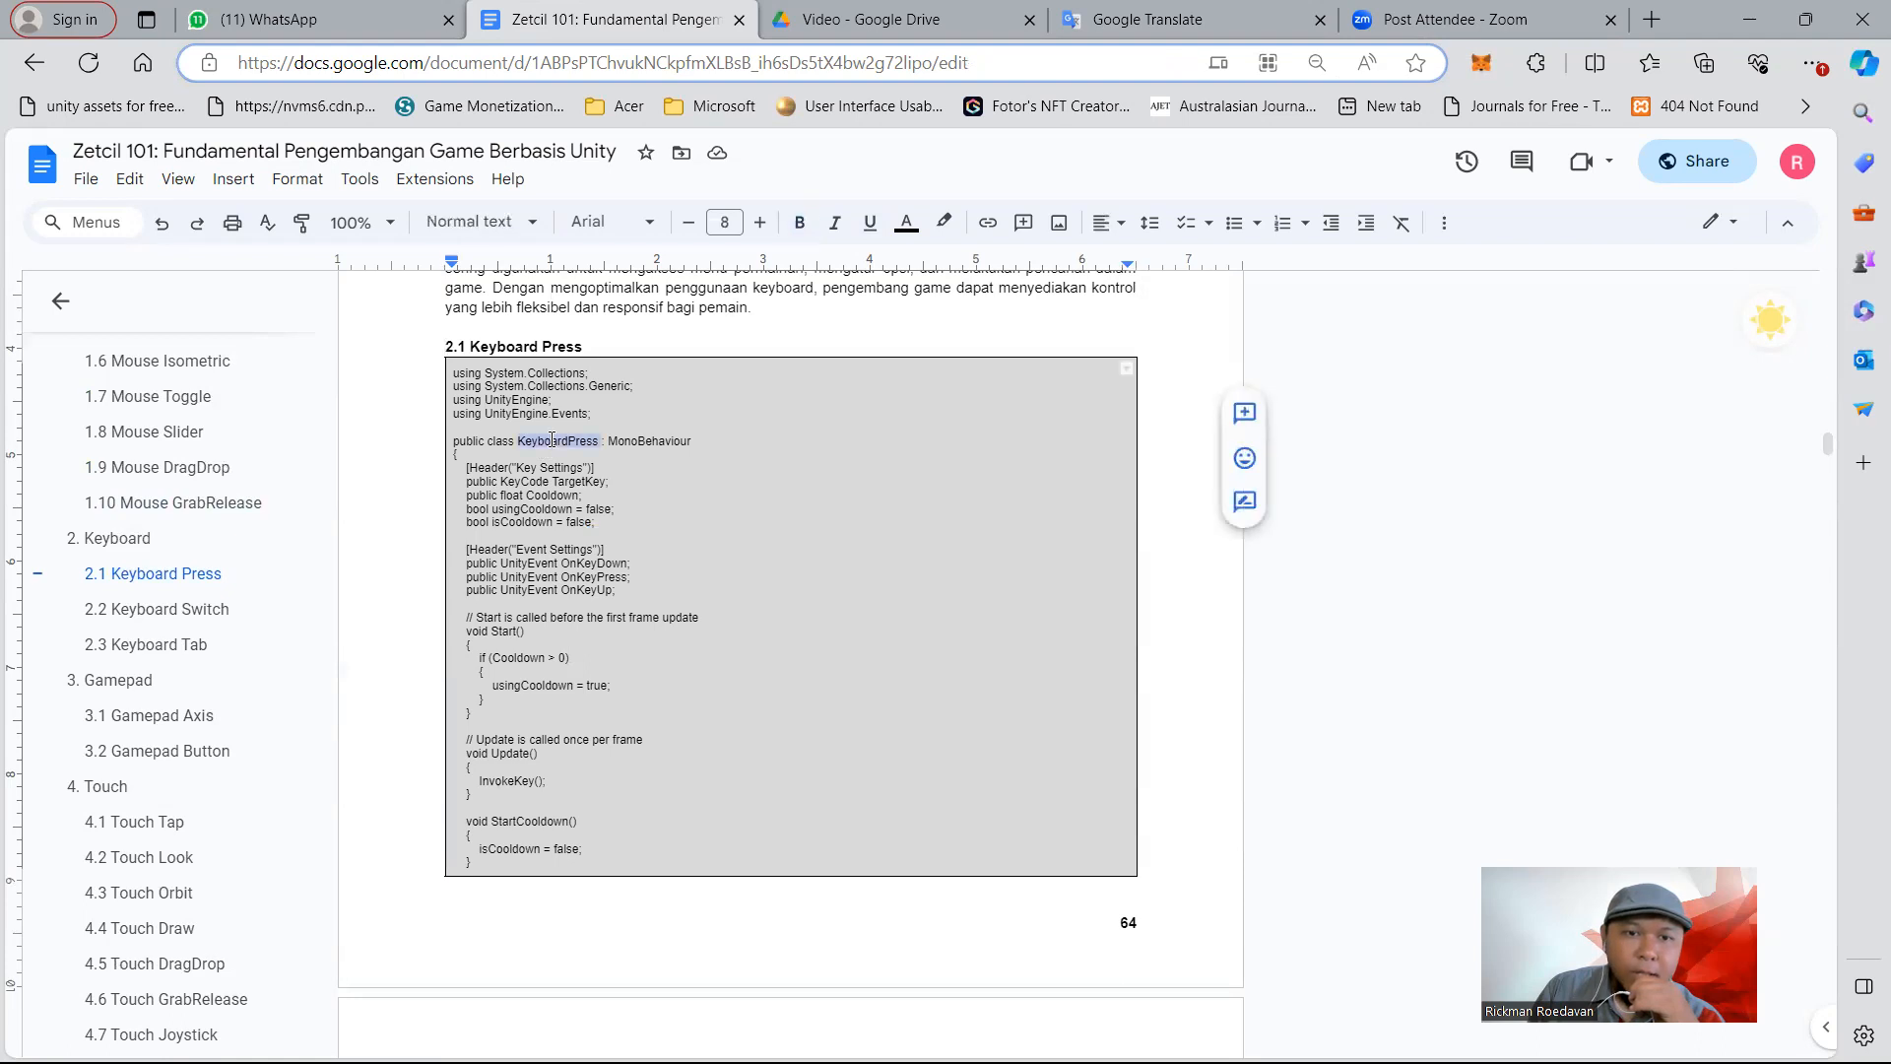
{"action": "right_click", "coordinate": [551, 441]}
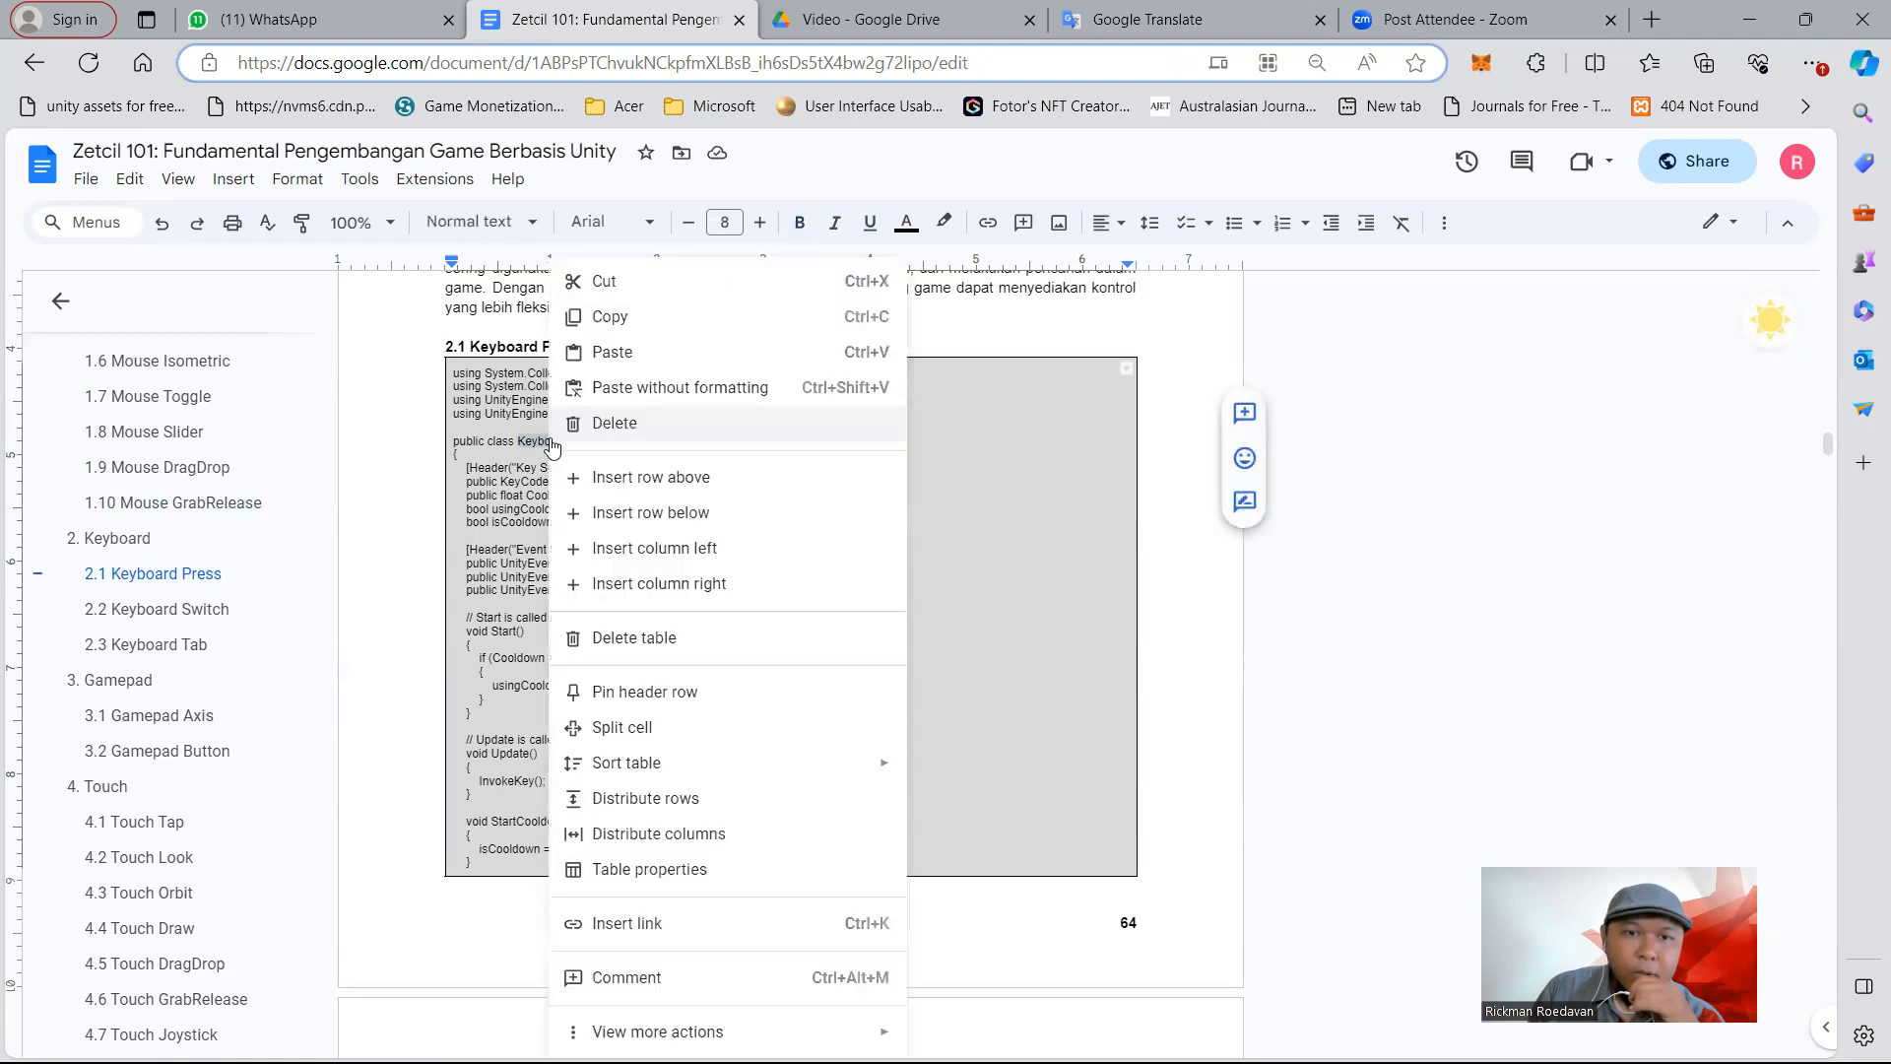
{"action": "left_click", "coordinate": [659, 317]}
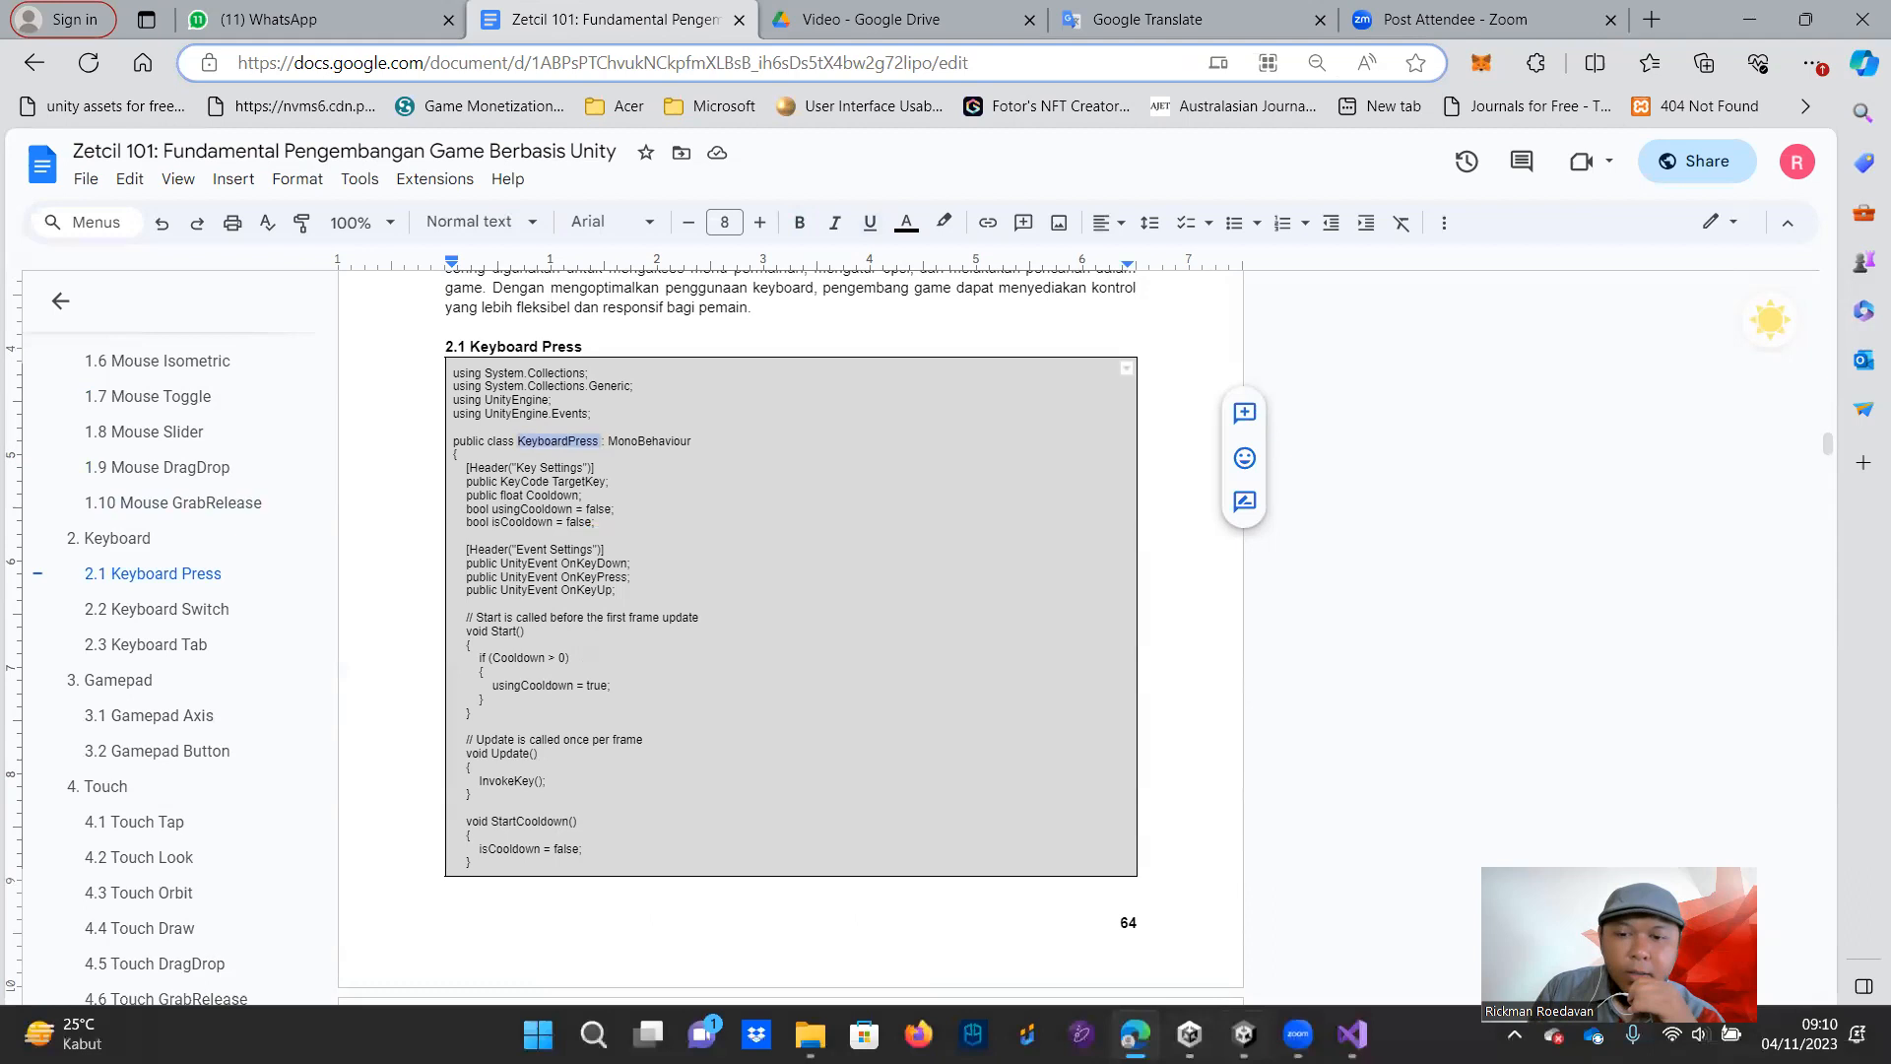
Switch to Unity, create a C# script named KeyboardPress in the Script folder, and open it in Visual Studio
{"action": "left_click", "coordinate": [1243, 1035]}
{"action": "right_click", "coordinate": [729, 906]}
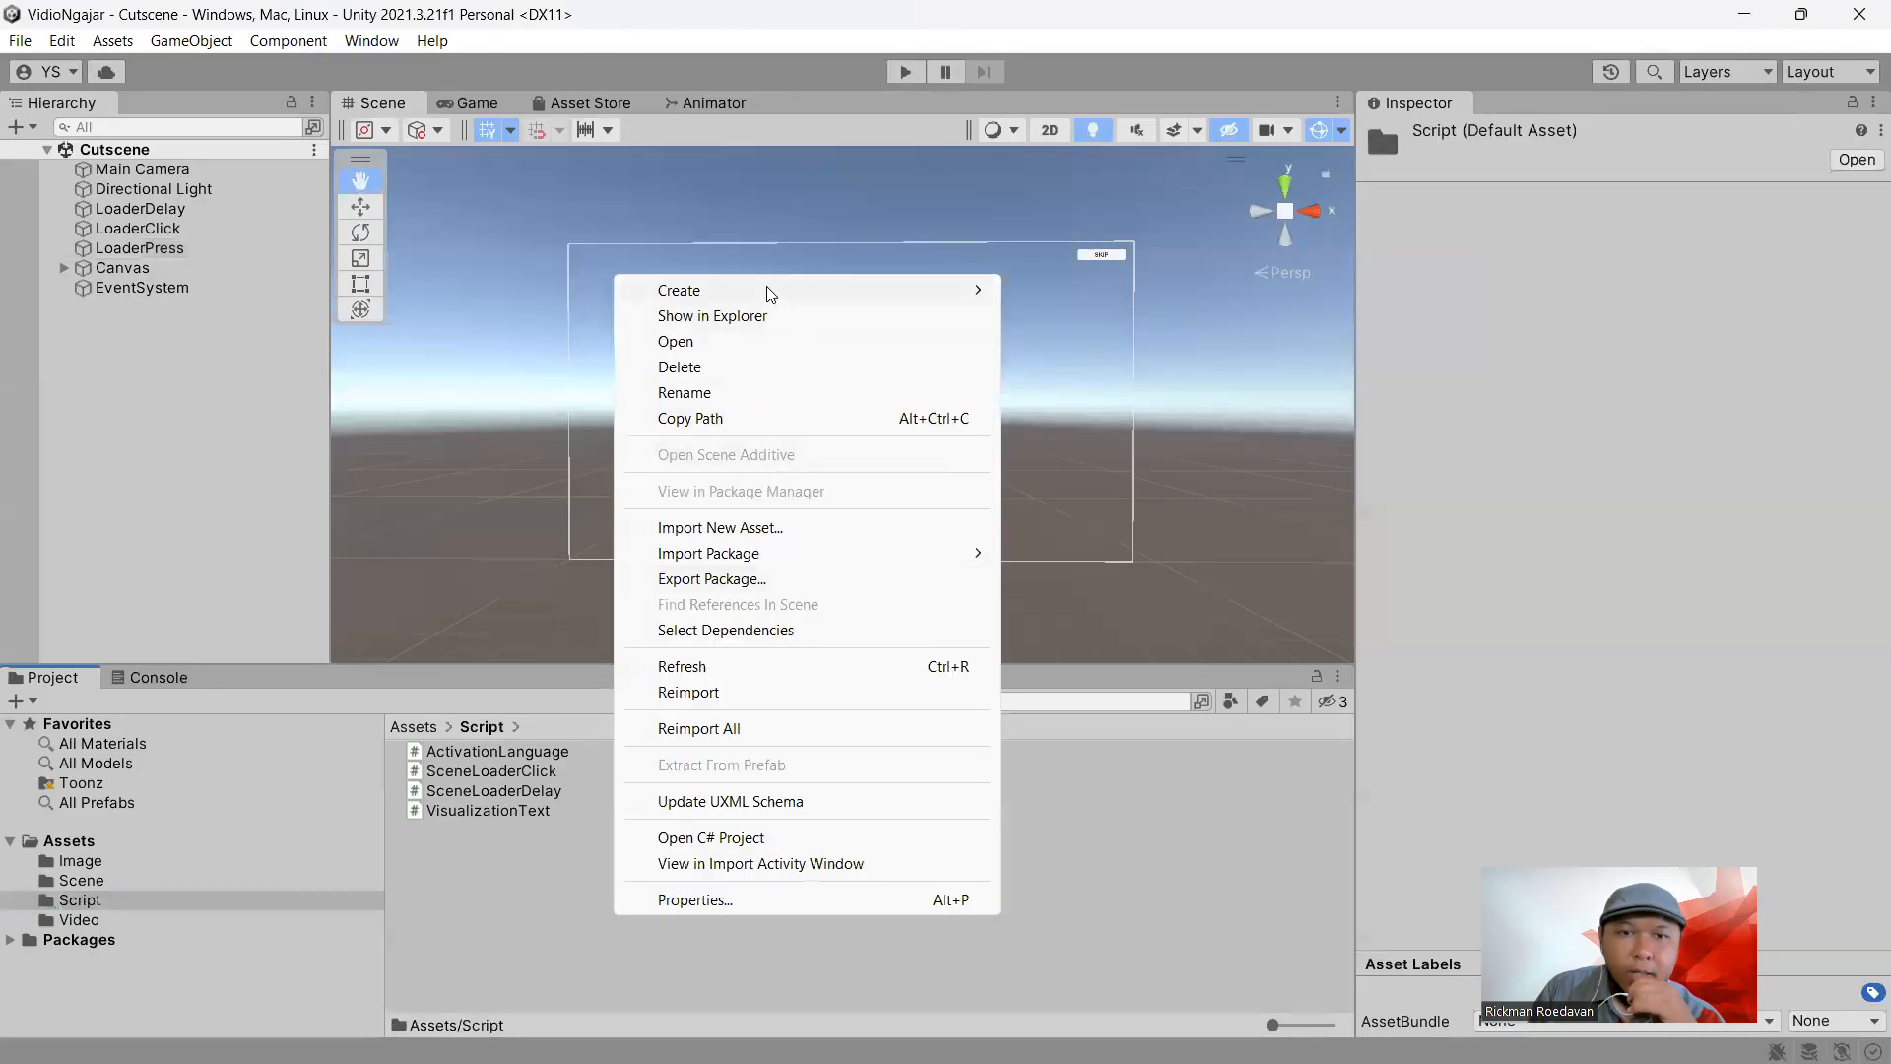
{"action": "mouse_move", "coordinate": [769, 290]}
{"action": "left_click", "coordinate": [1069, 84]}
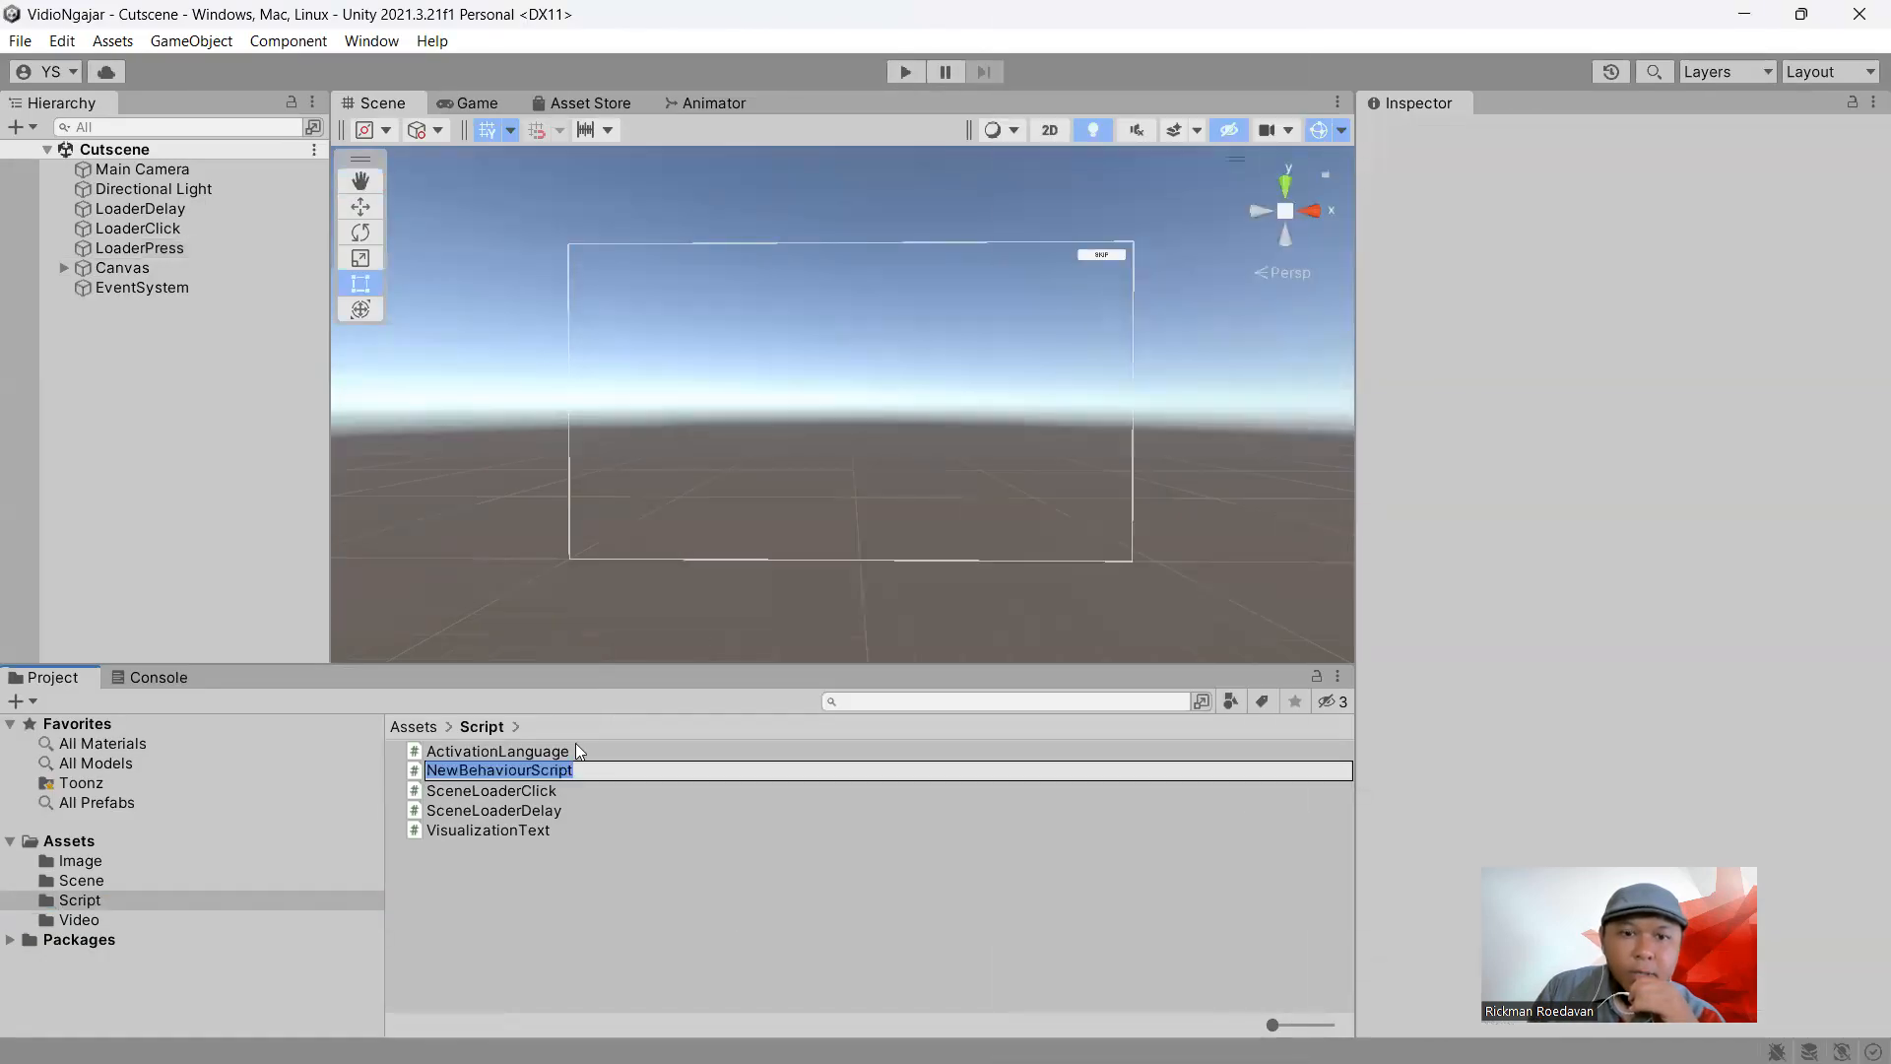
{"action": "right_click", "coordinate": [554, 765]}
{"action": "left_click", "coordinate": [611, 829]}
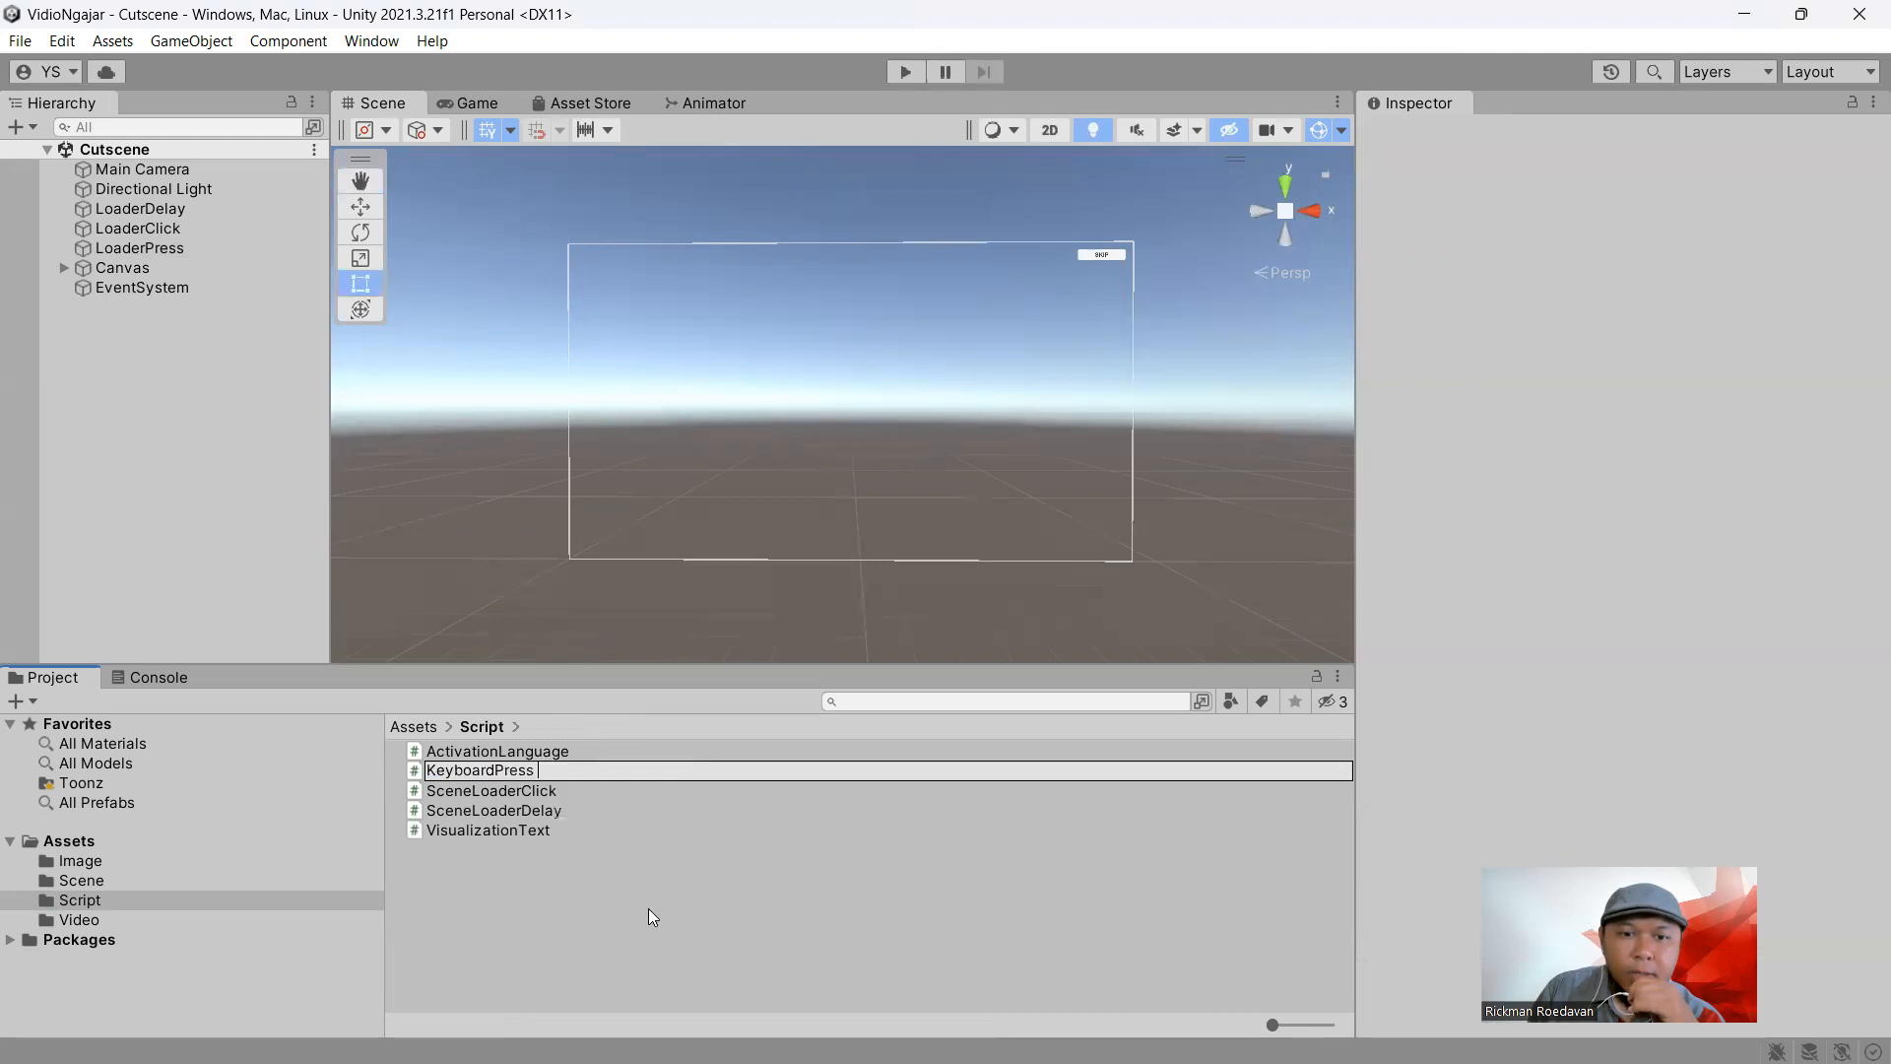
{"action": "key", "text": "Return"}
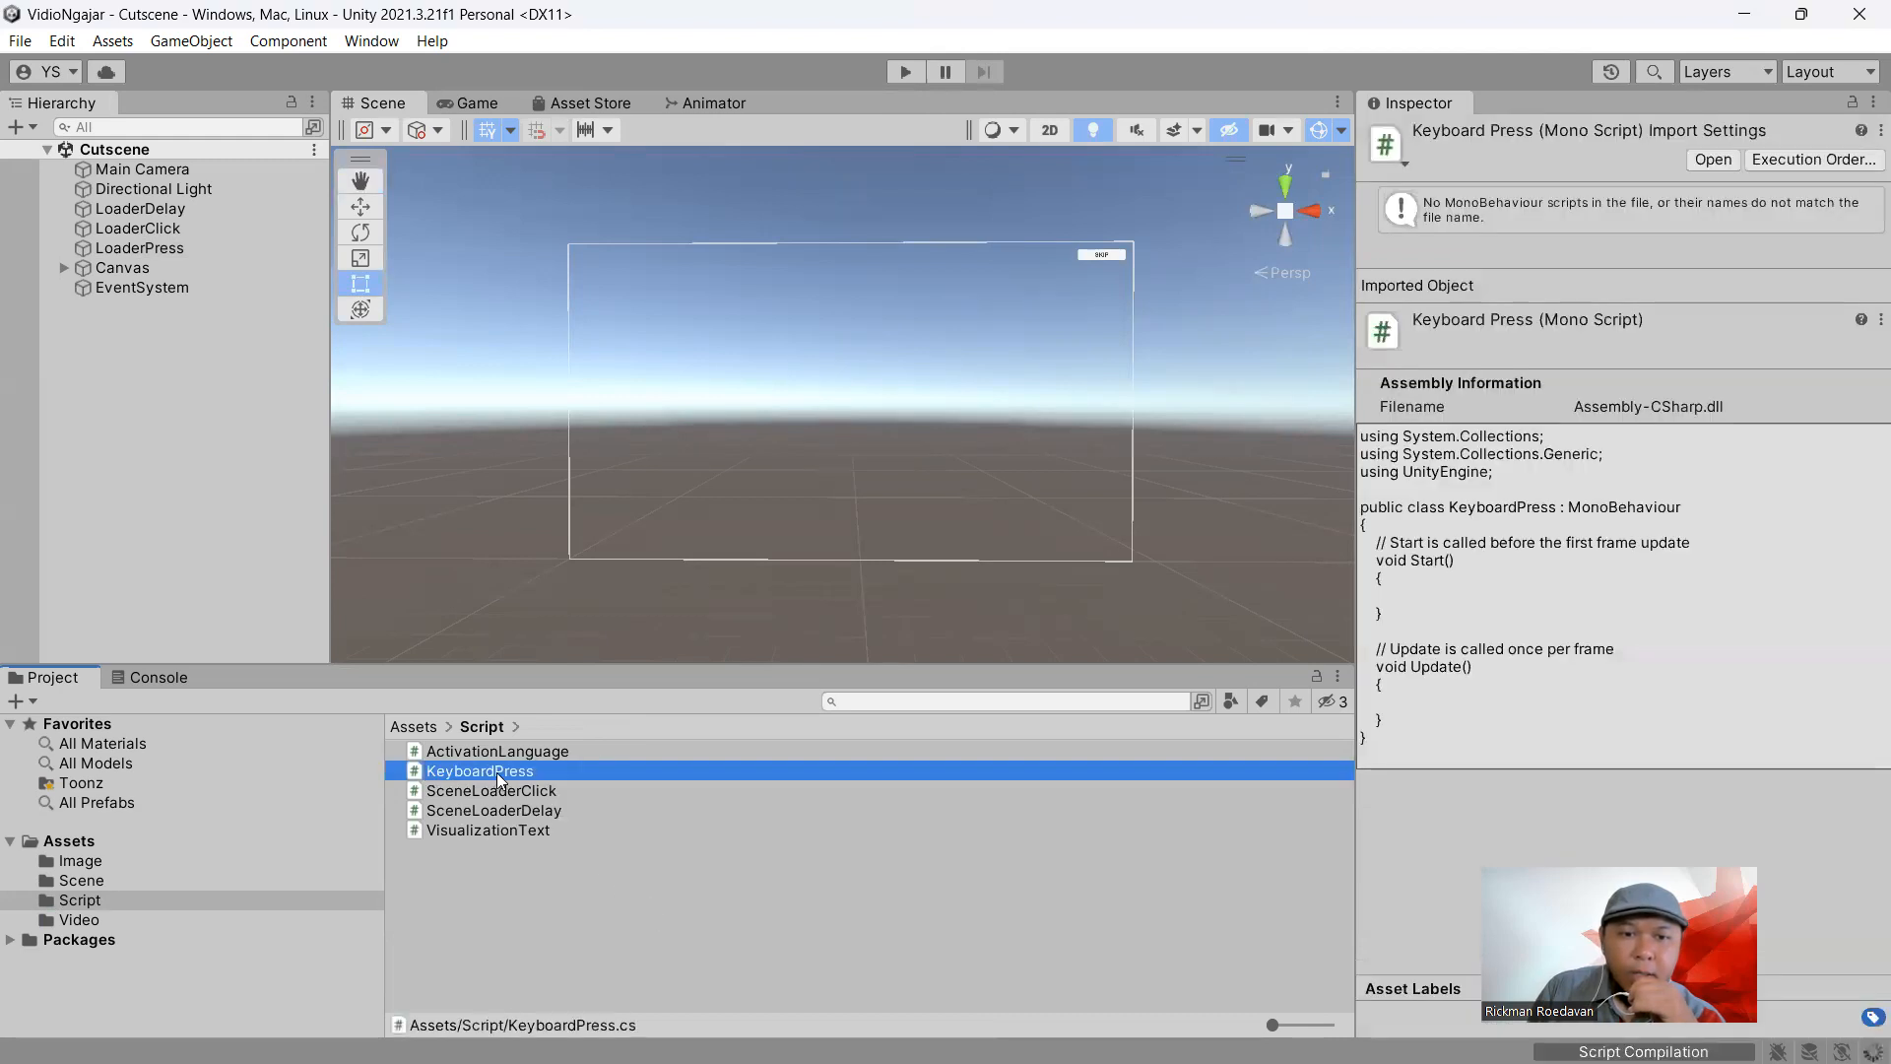
{"action": "double_click", "coordinate": [497, 772]}
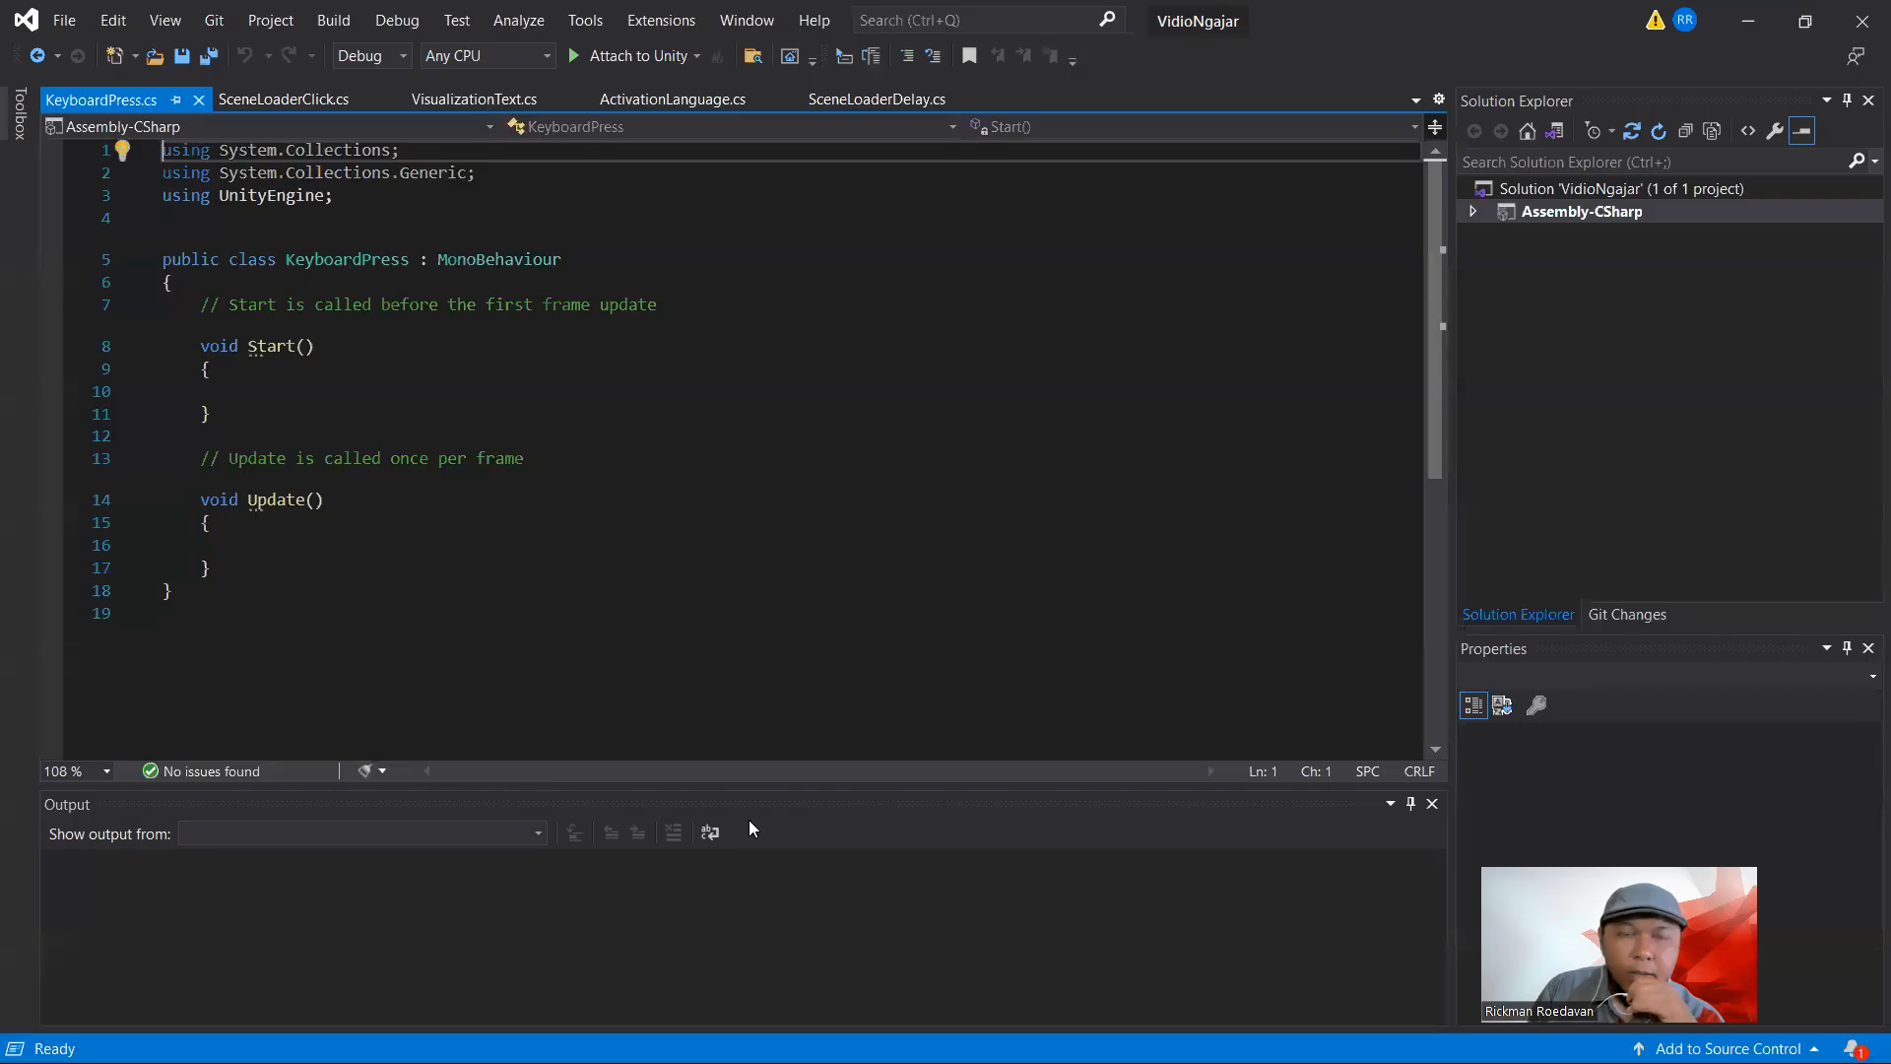
Switch back to the Zetcil 101 document and copy the entire KeyboardPress code listing from section 2.1
{"action": "left_click", "coordinate": [1135, 1053]}
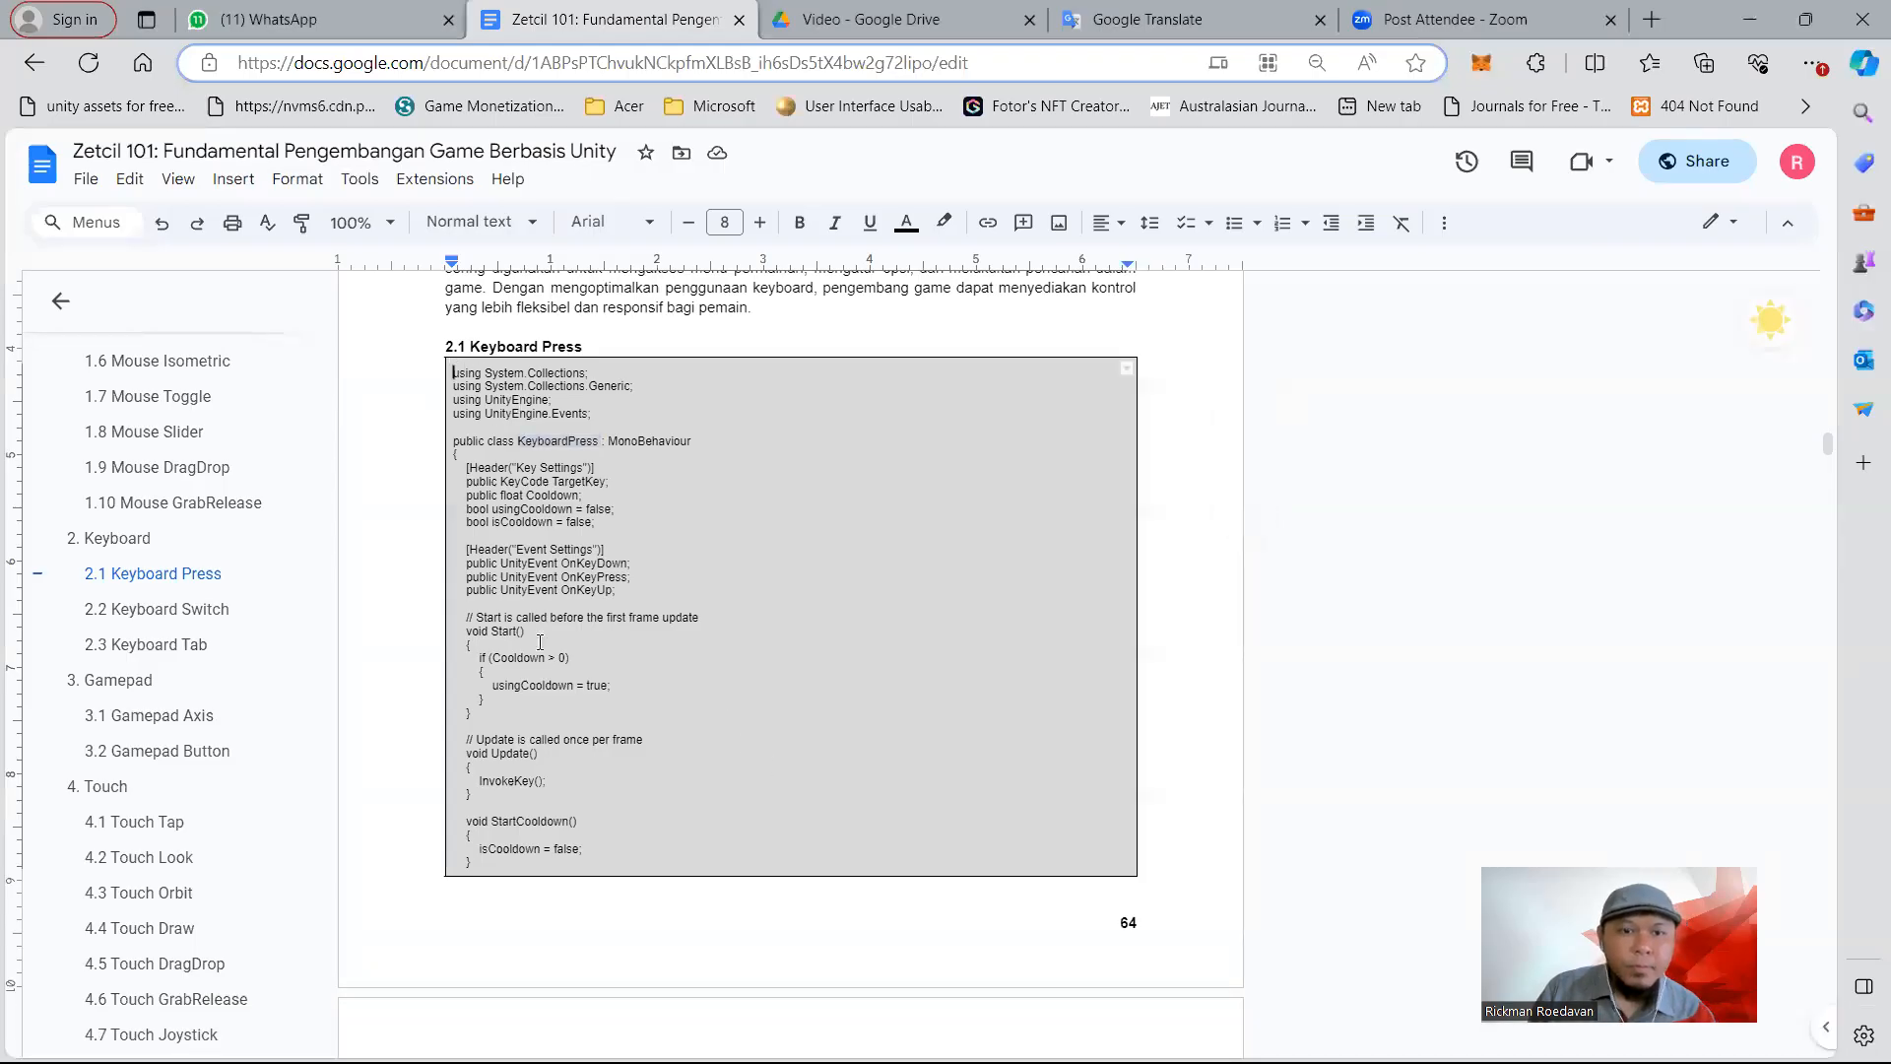
{"action": "scroll", "coordinate": [516, 713], "scroll_direction": "down", "scroll_amount": 1}
{"action": "scroll", "coordinate": [516, 713], "scroll_direction": "down", "scroll_amount": 8}
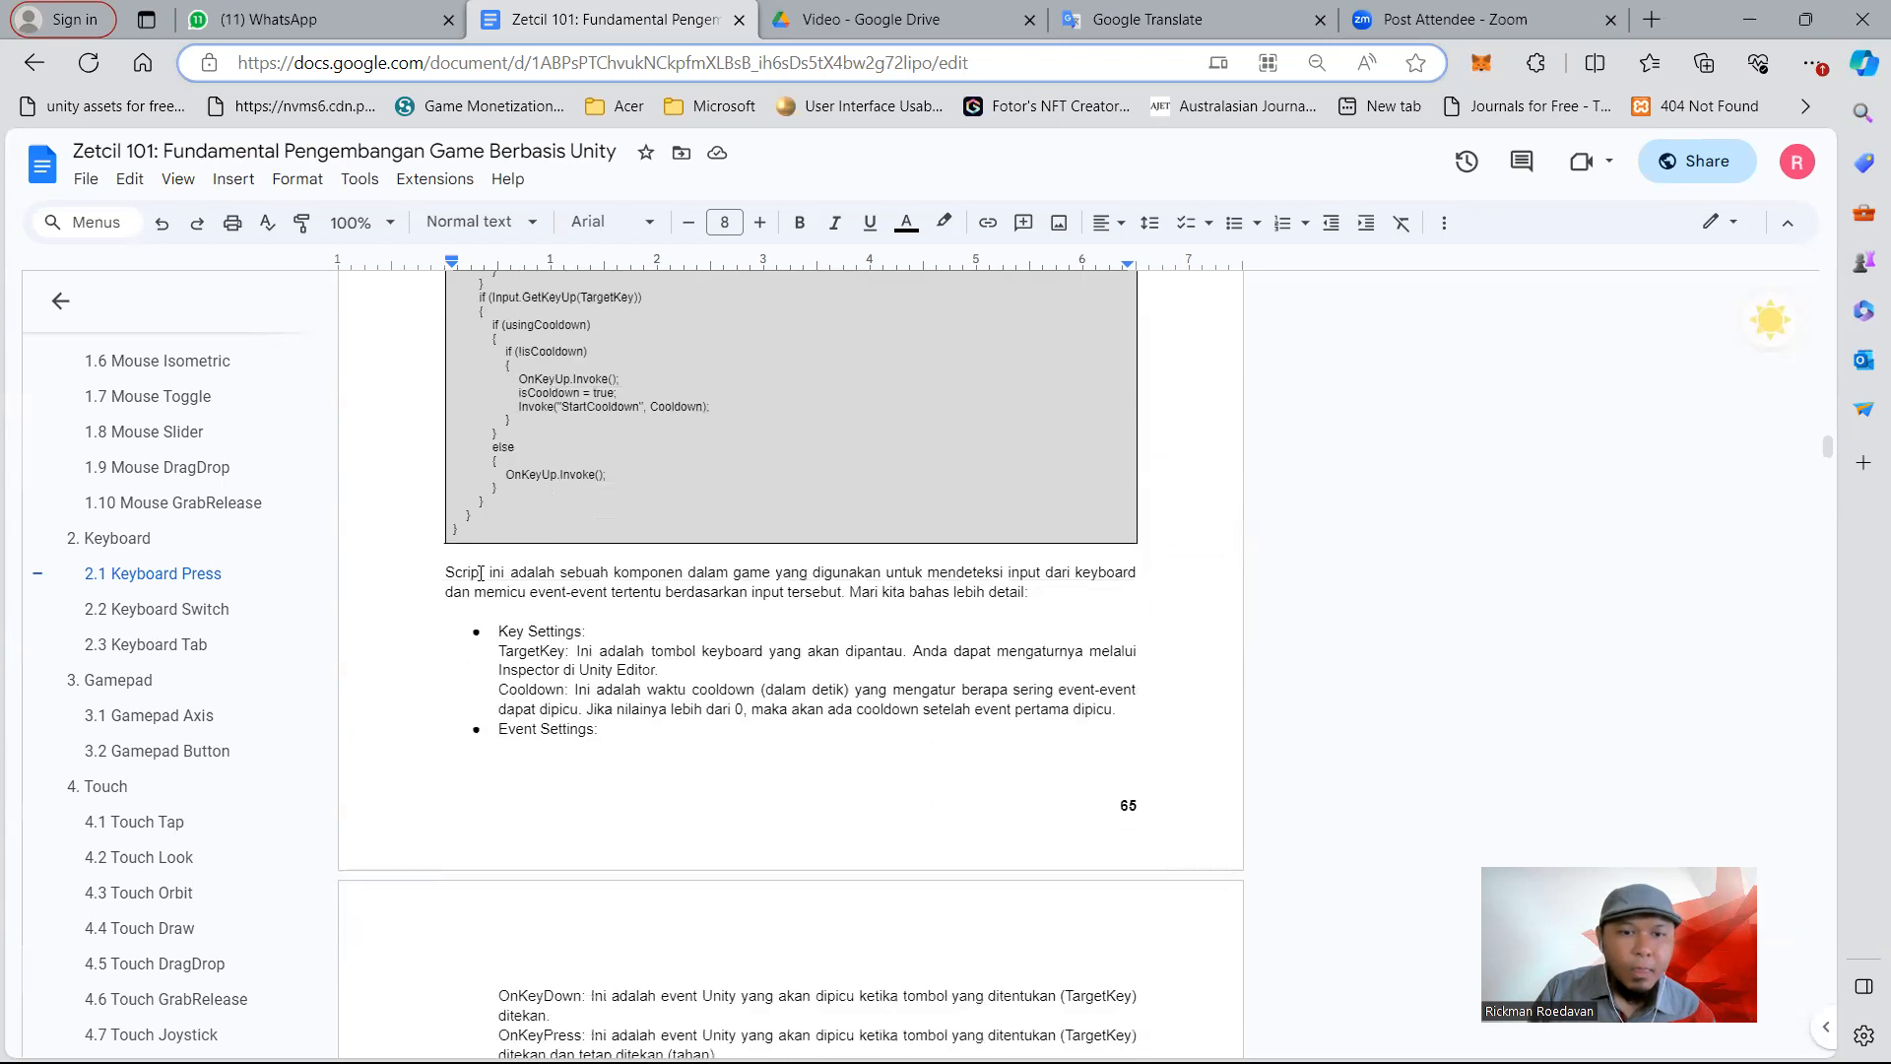
{"action": "left_click", "coordinate": [484, 532], "text": "shift"}
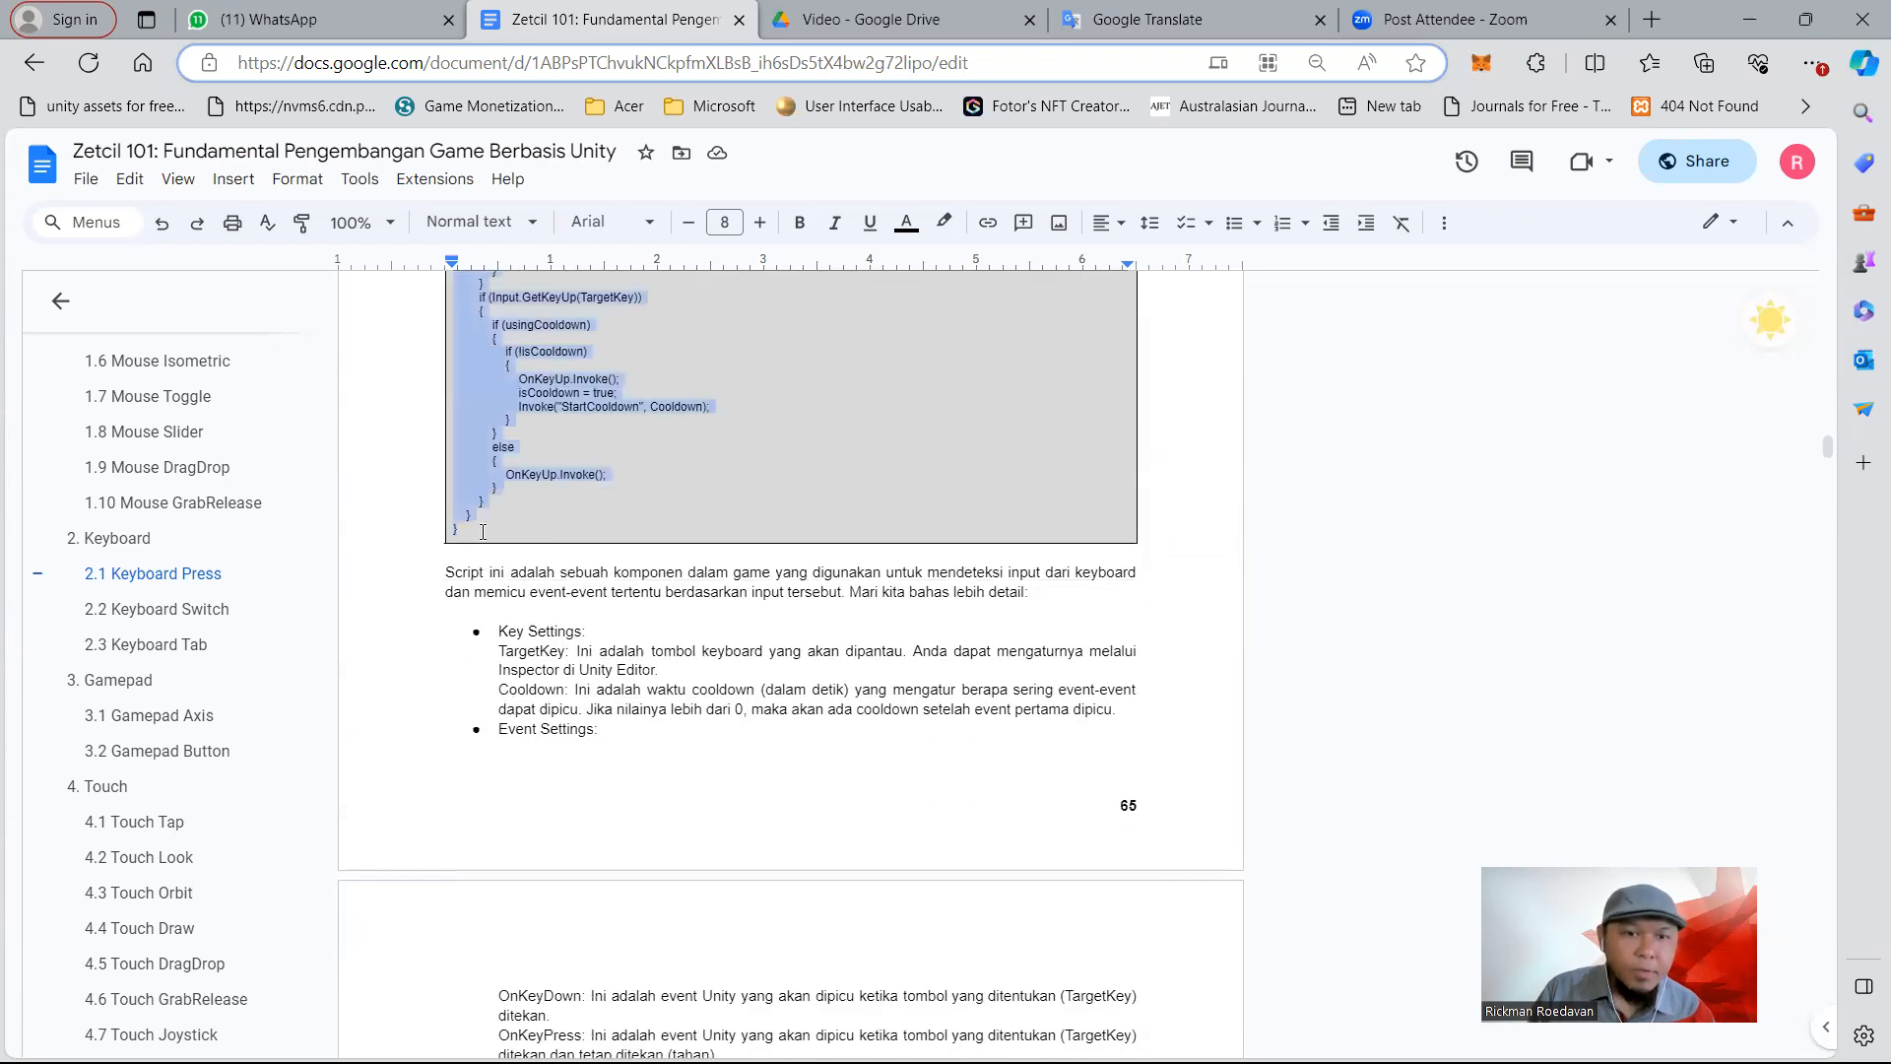
{"action": "right_click", "coordinate": [500, 419]}
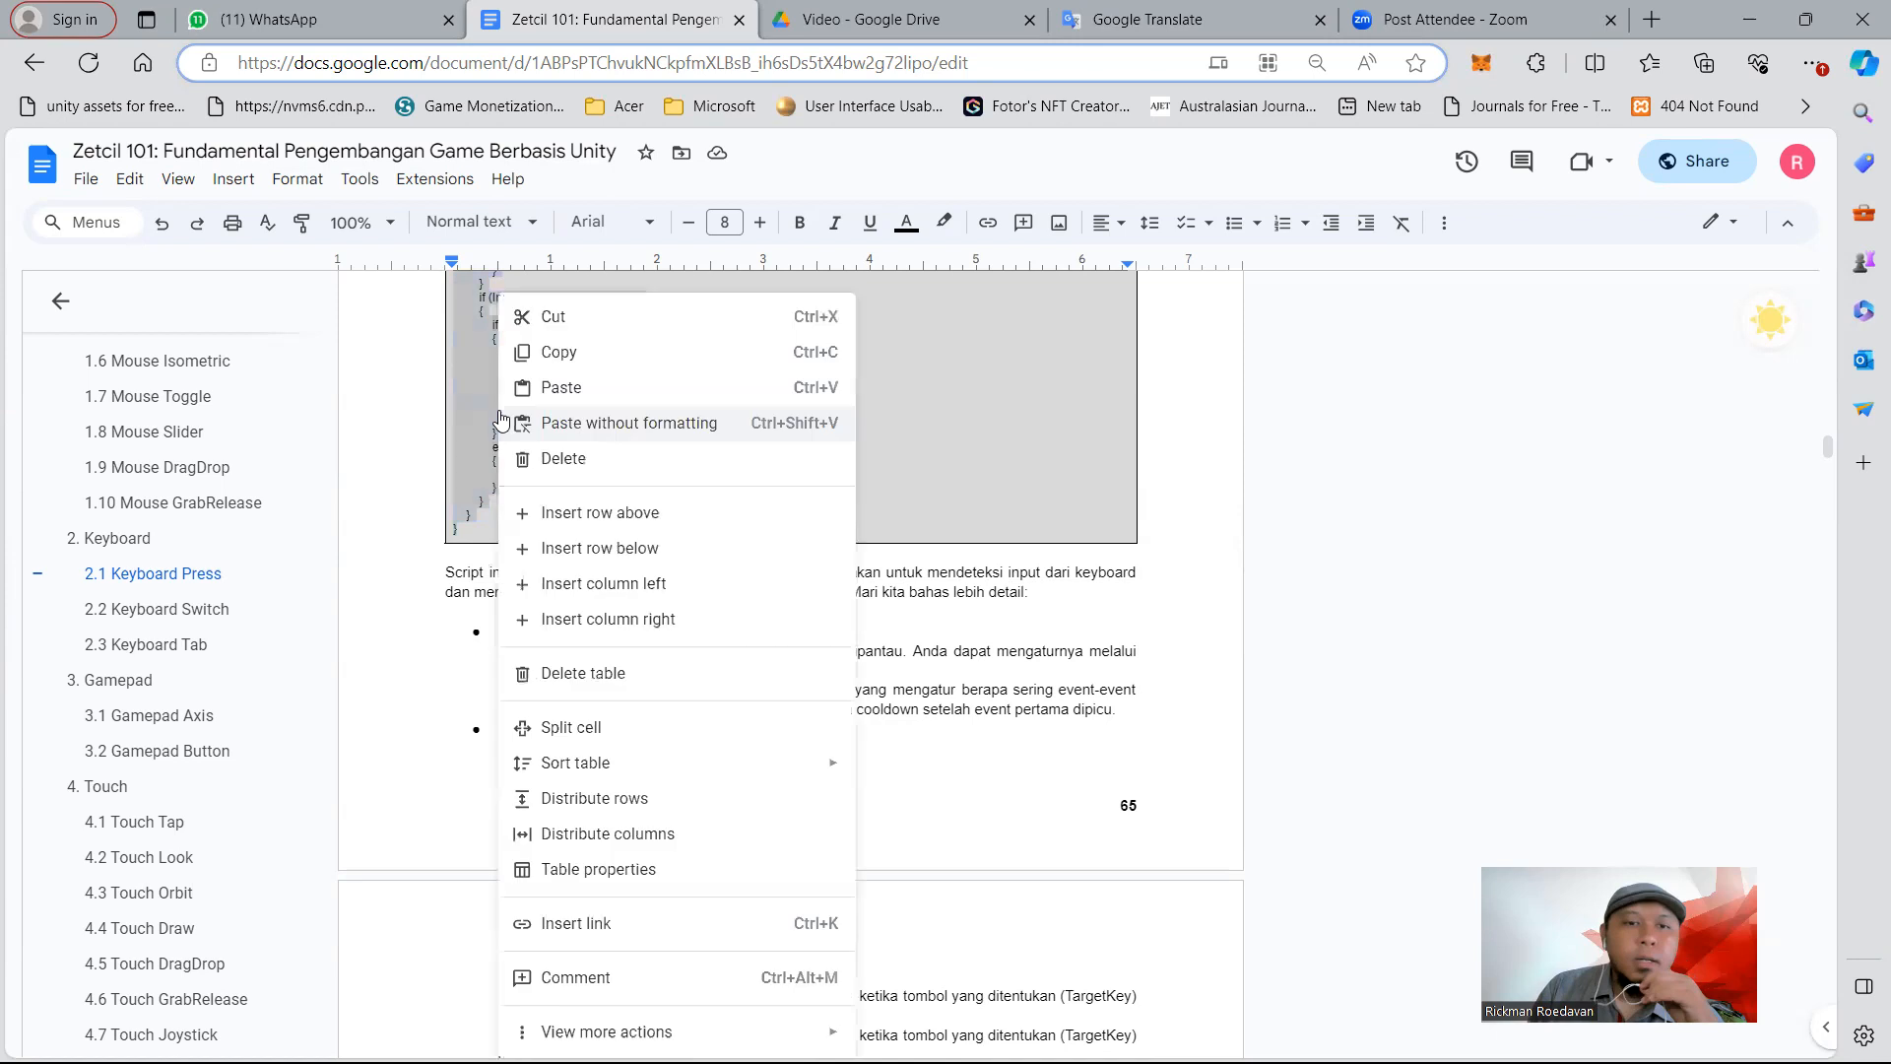
{"action": "left_click", "coordinate": [549, 354]}
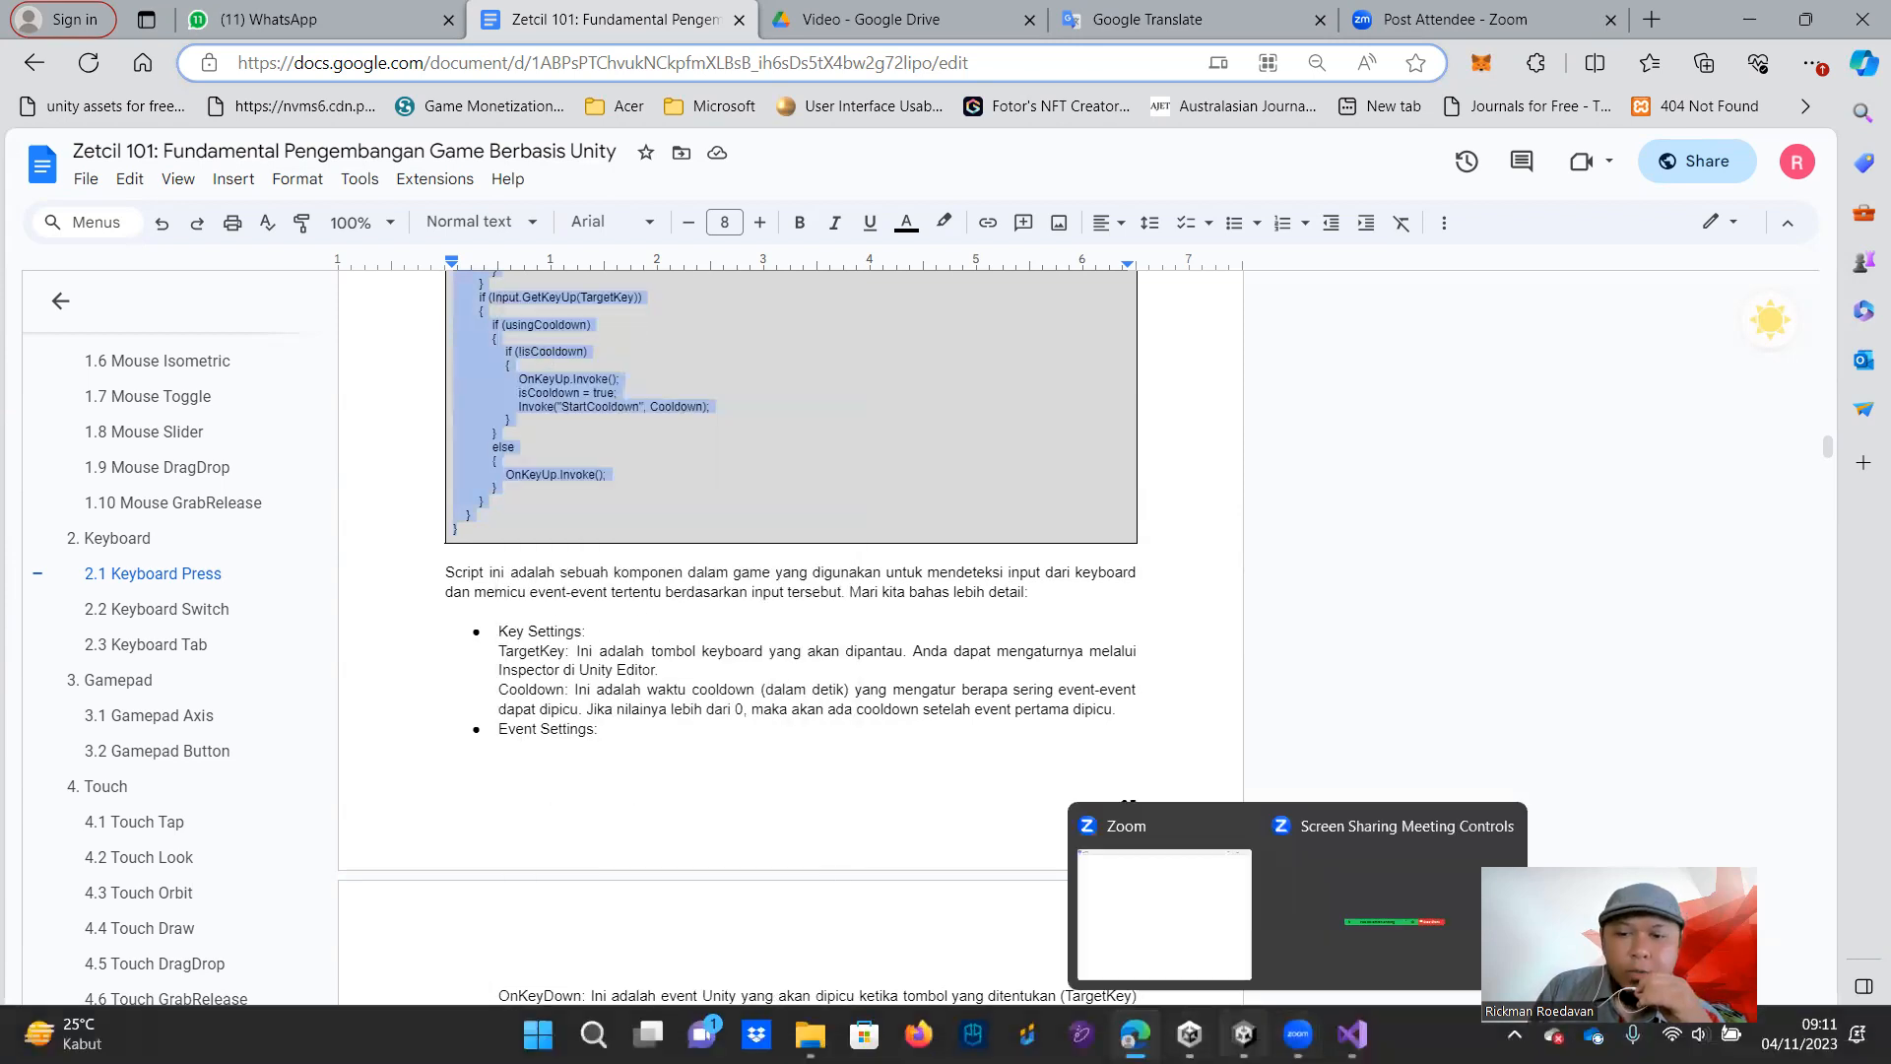
Switch to Visual Studio, replace the whole KeyboardPress.cs template with the copied code, and save the file
{"action": "left_click", "coordinate": [1353, 1033]}
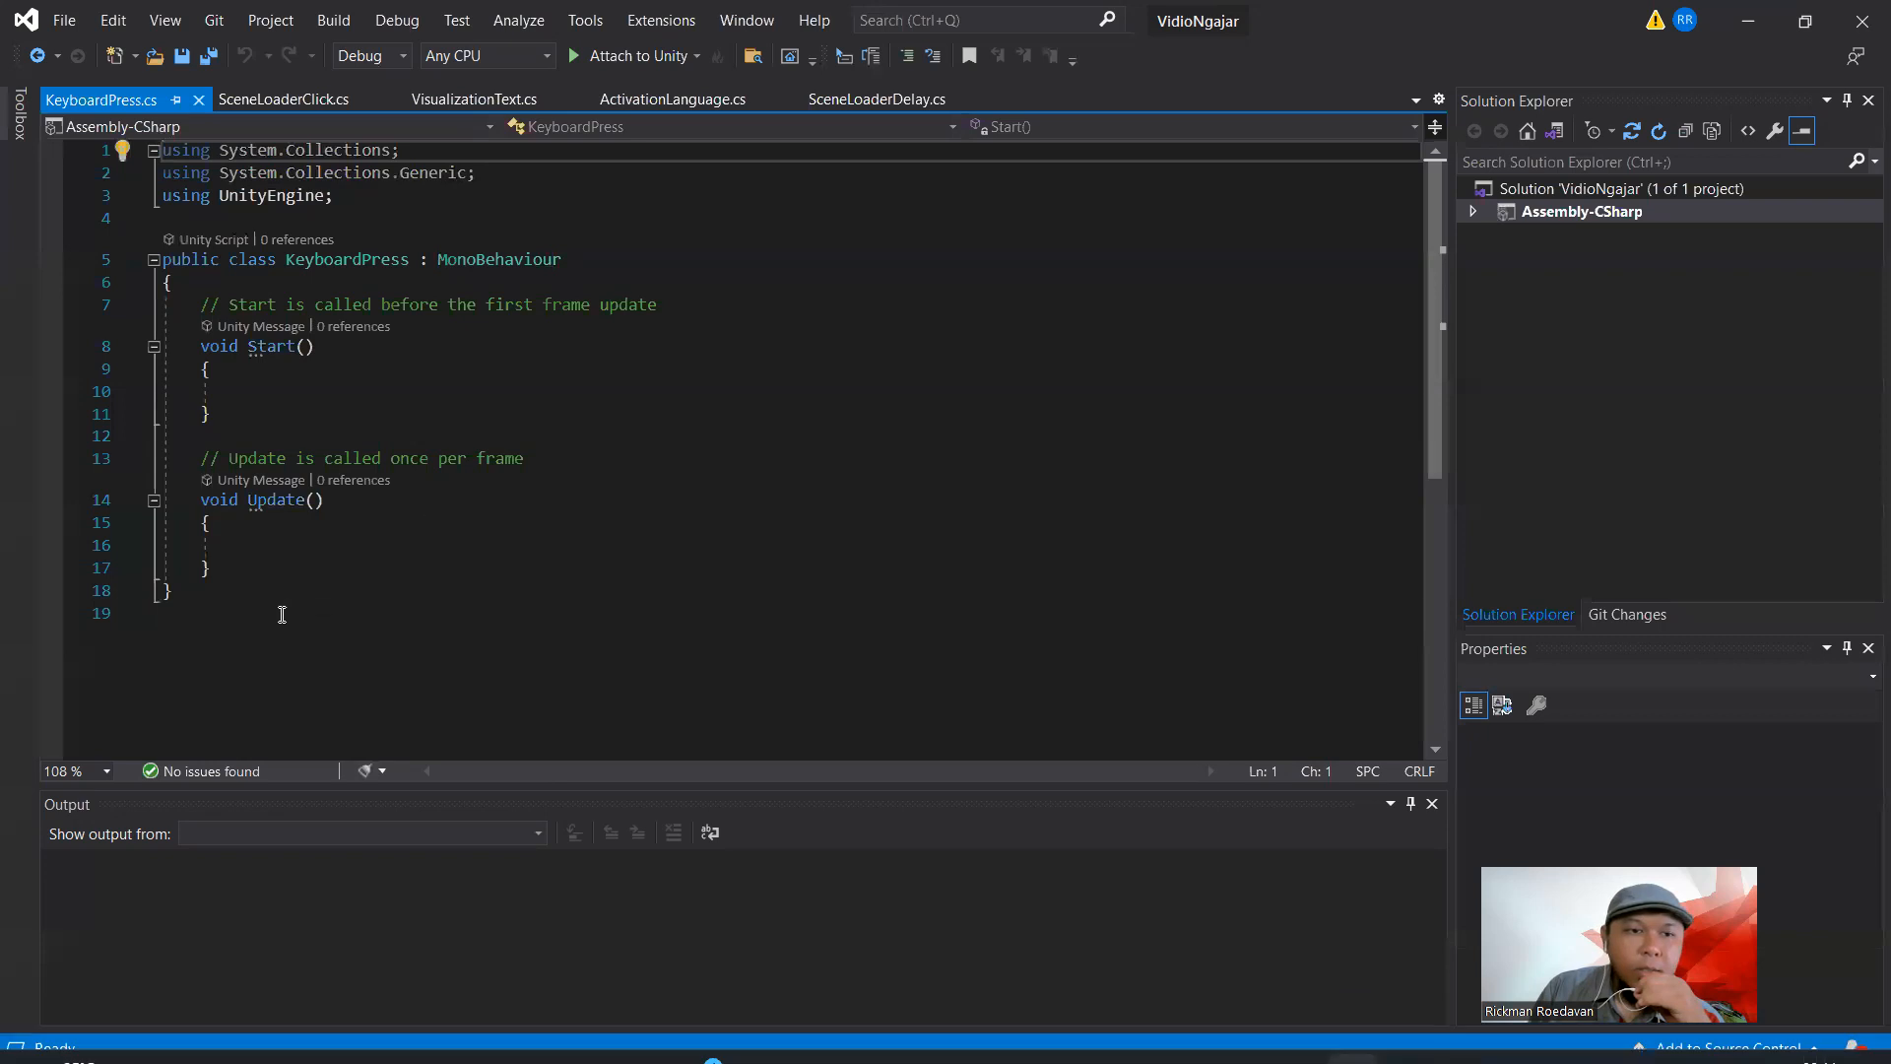
{"action": "left_click_drag", "start_coordinate": [283, 614], "coordinate": [163, 150]}
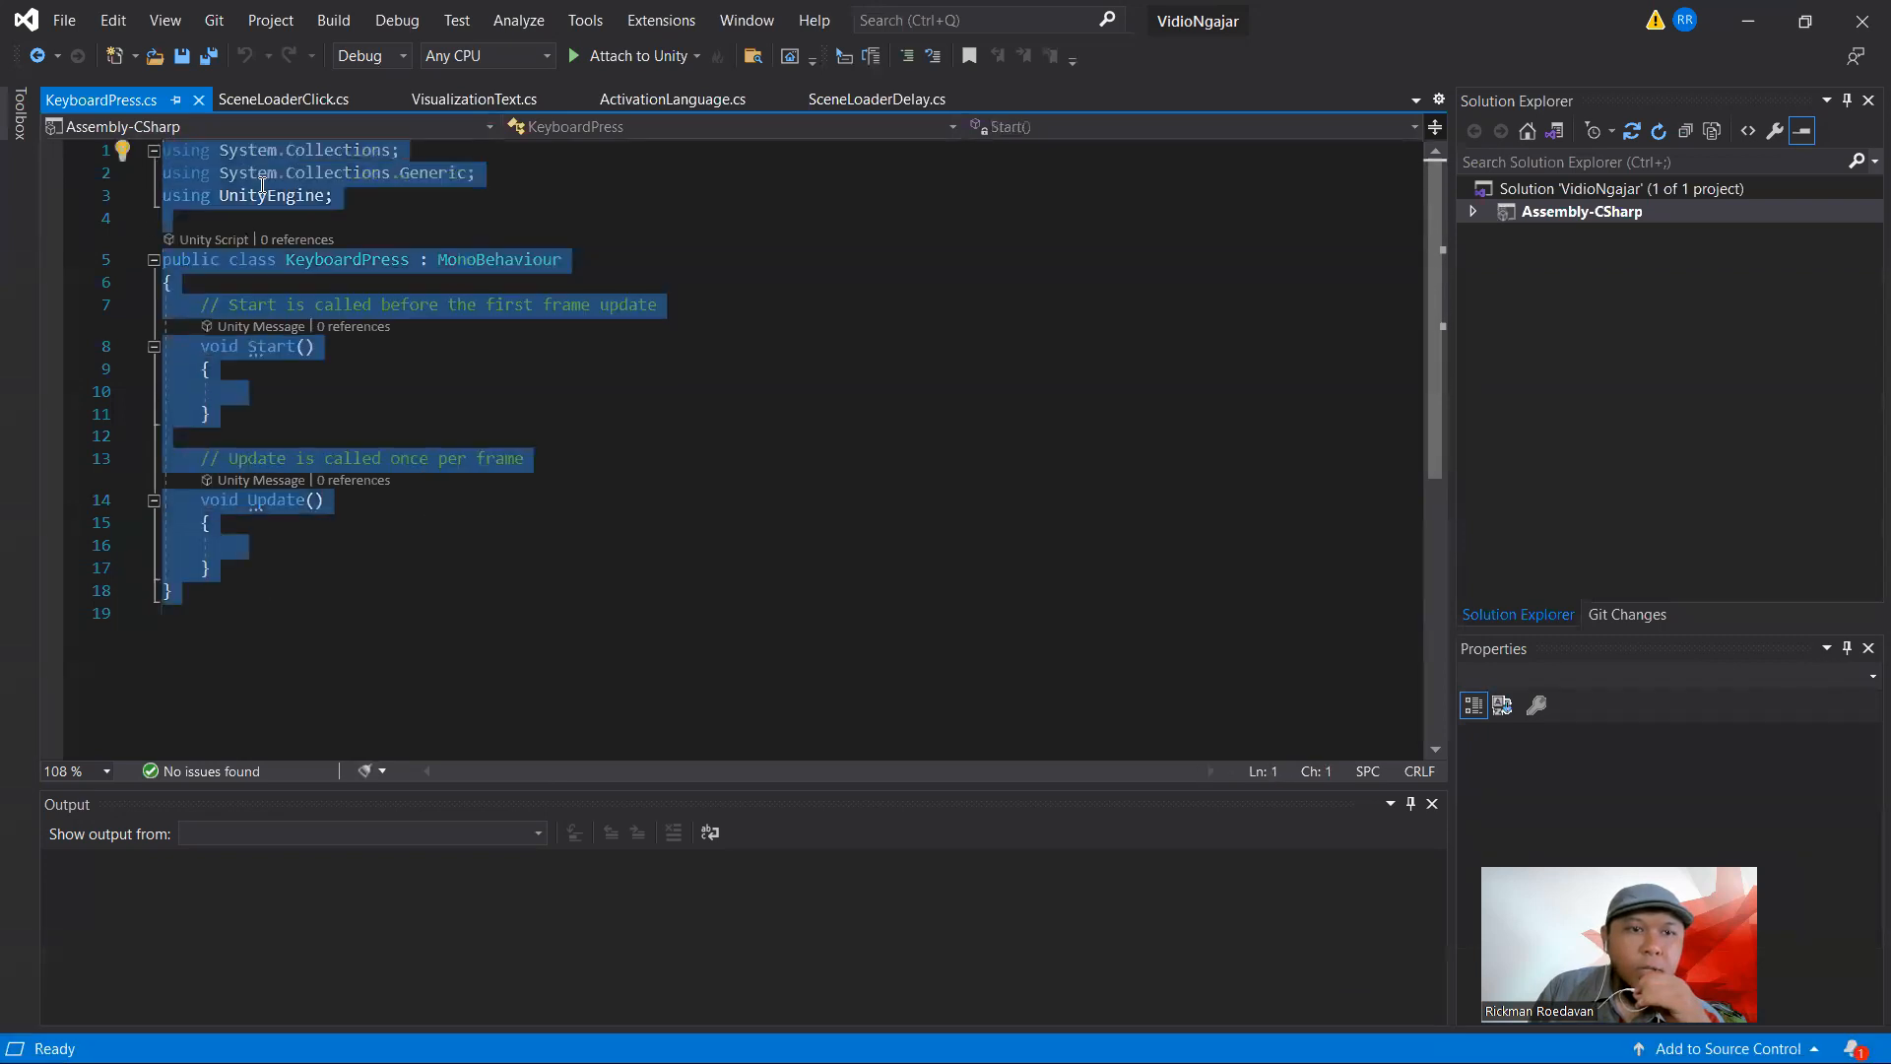
{"action": "right_click", "coordinate": [263, 184]}
{"action": "left_click", "coordinate": [352, 648]}
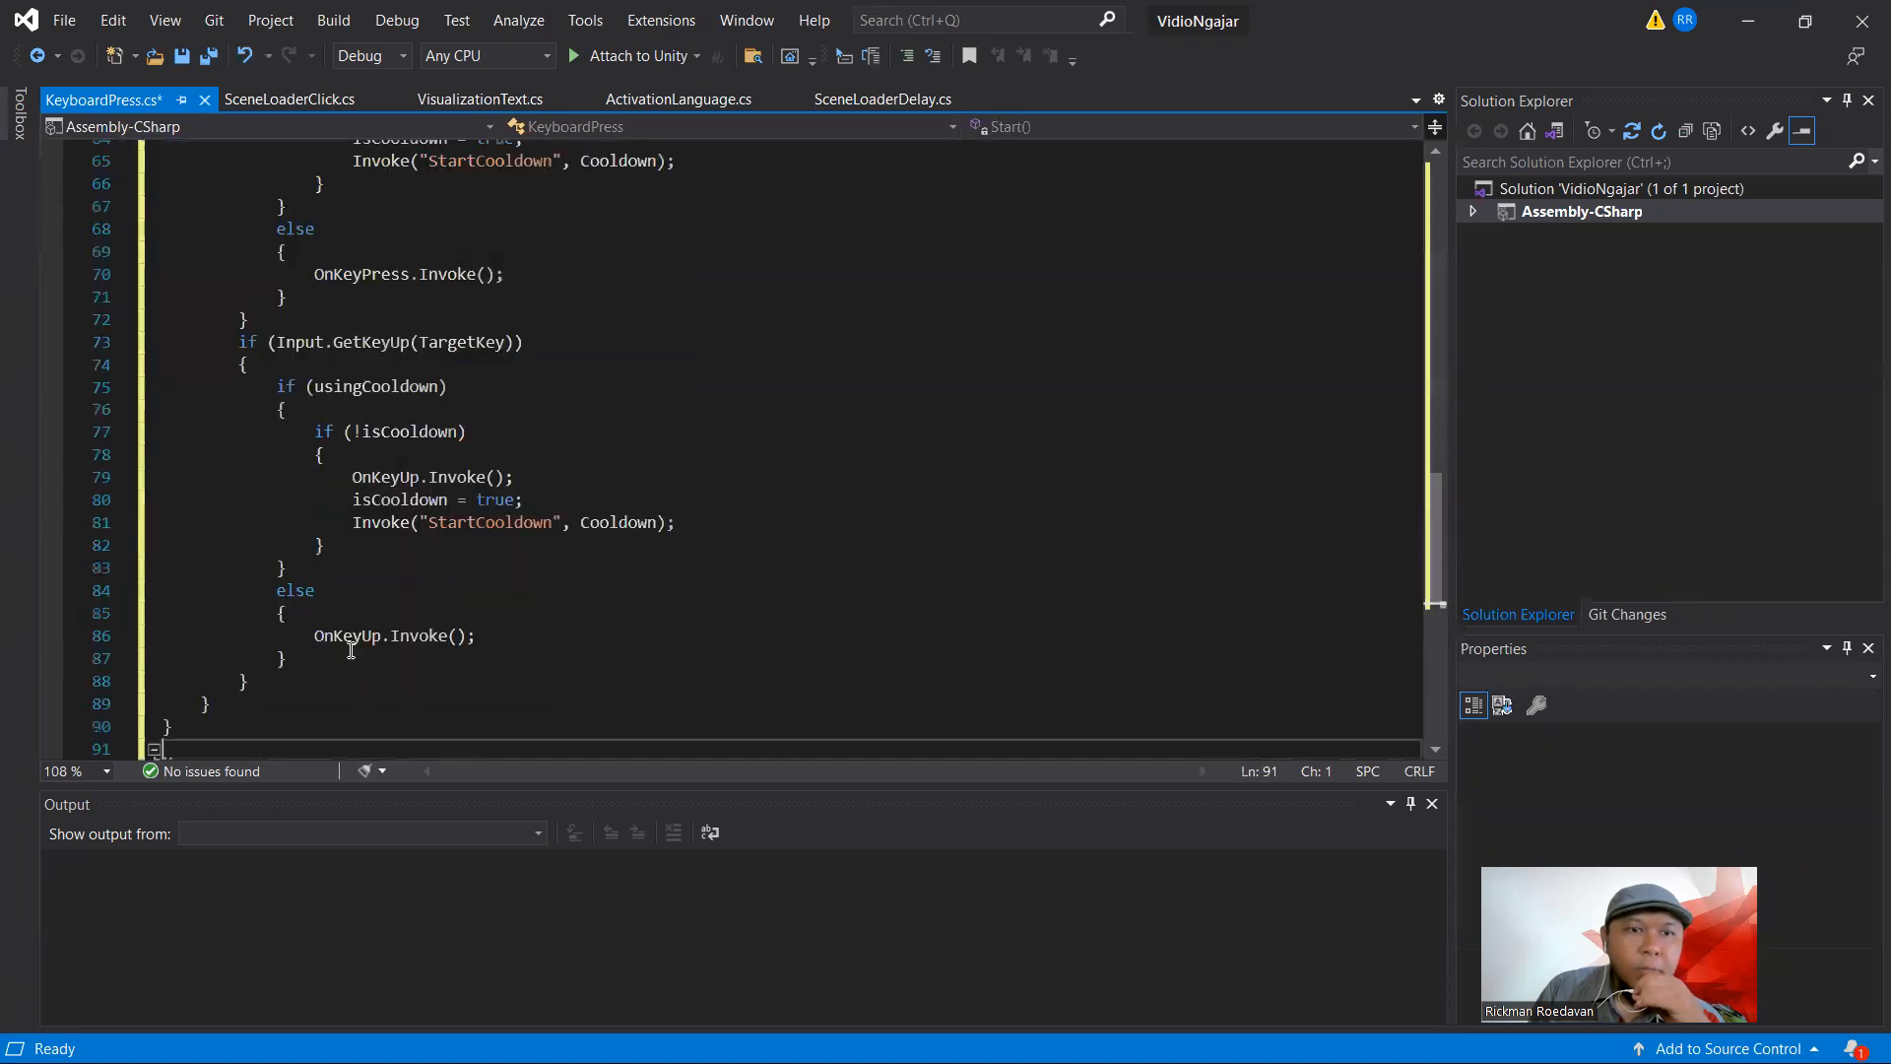
{"action": "left_click", "coordinate": [64, 19]}
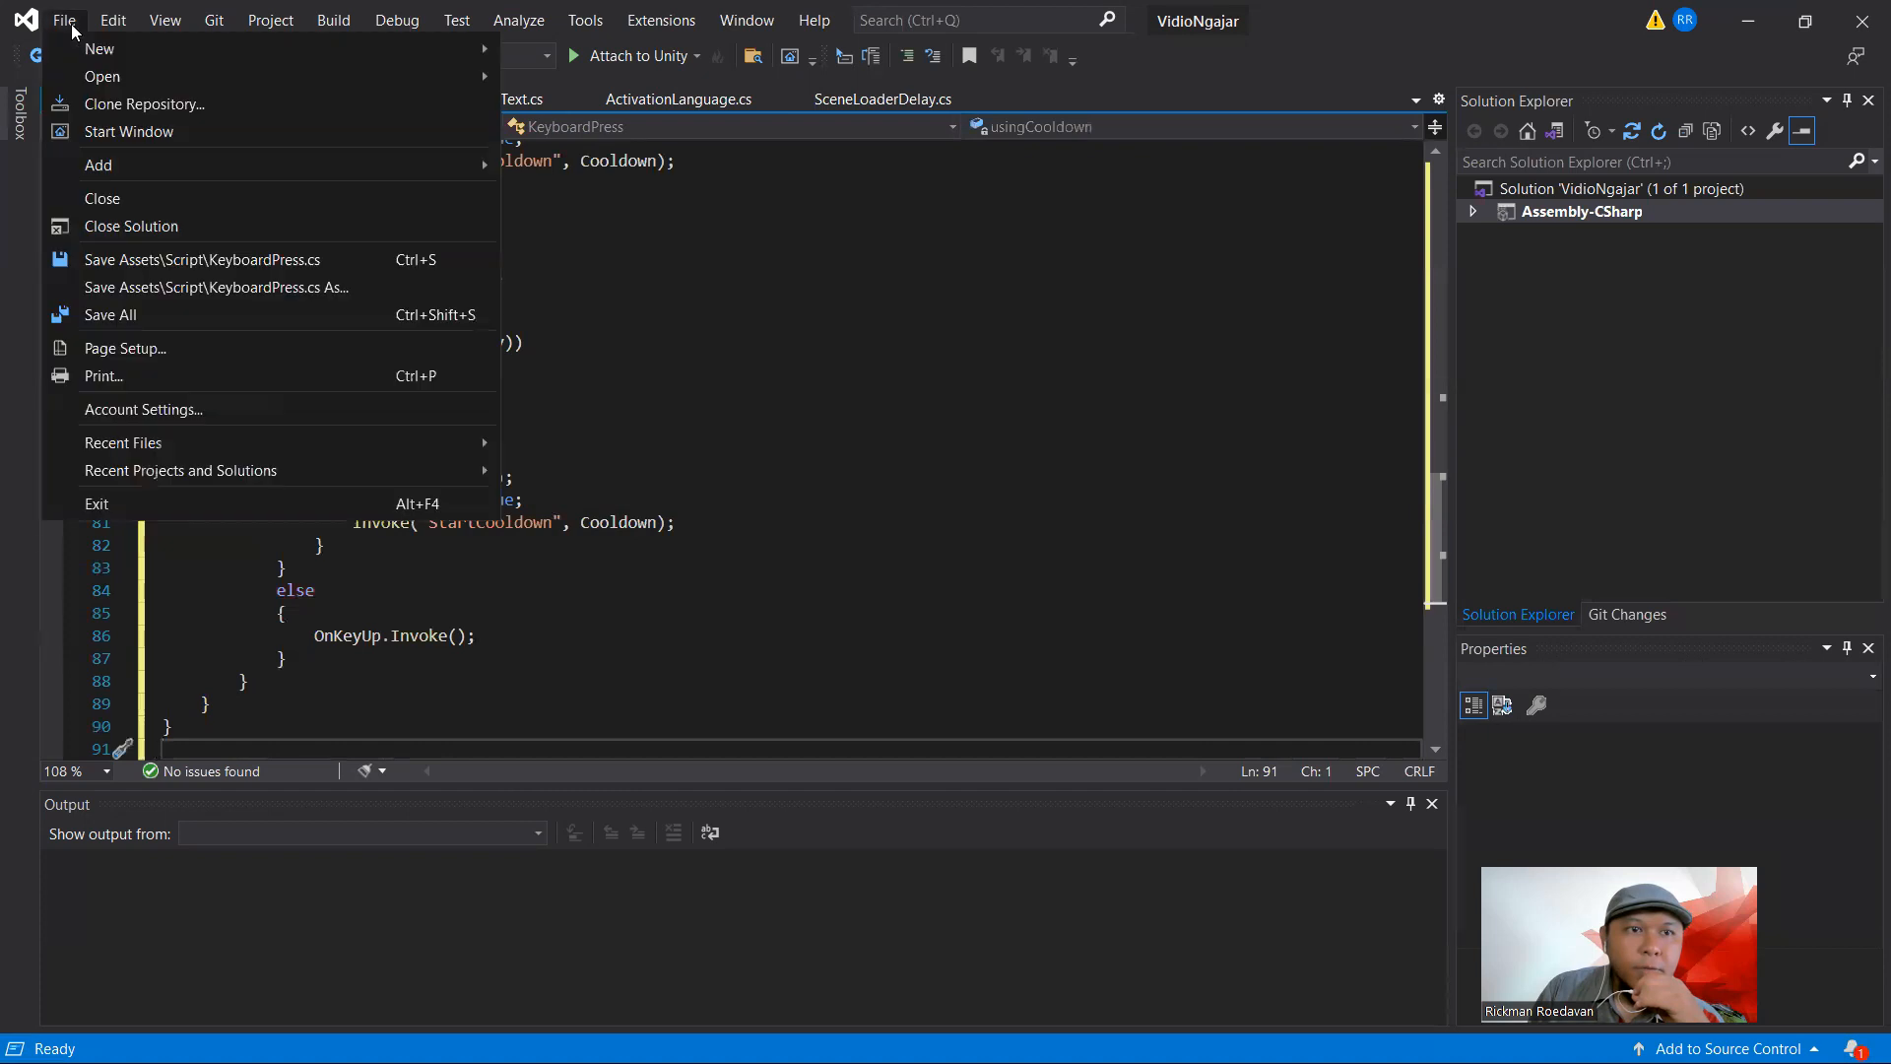
{"action": "left_click", "coordinate": [135, 264]}
{"action": "left_click", "coordinate": [1748, 20]}
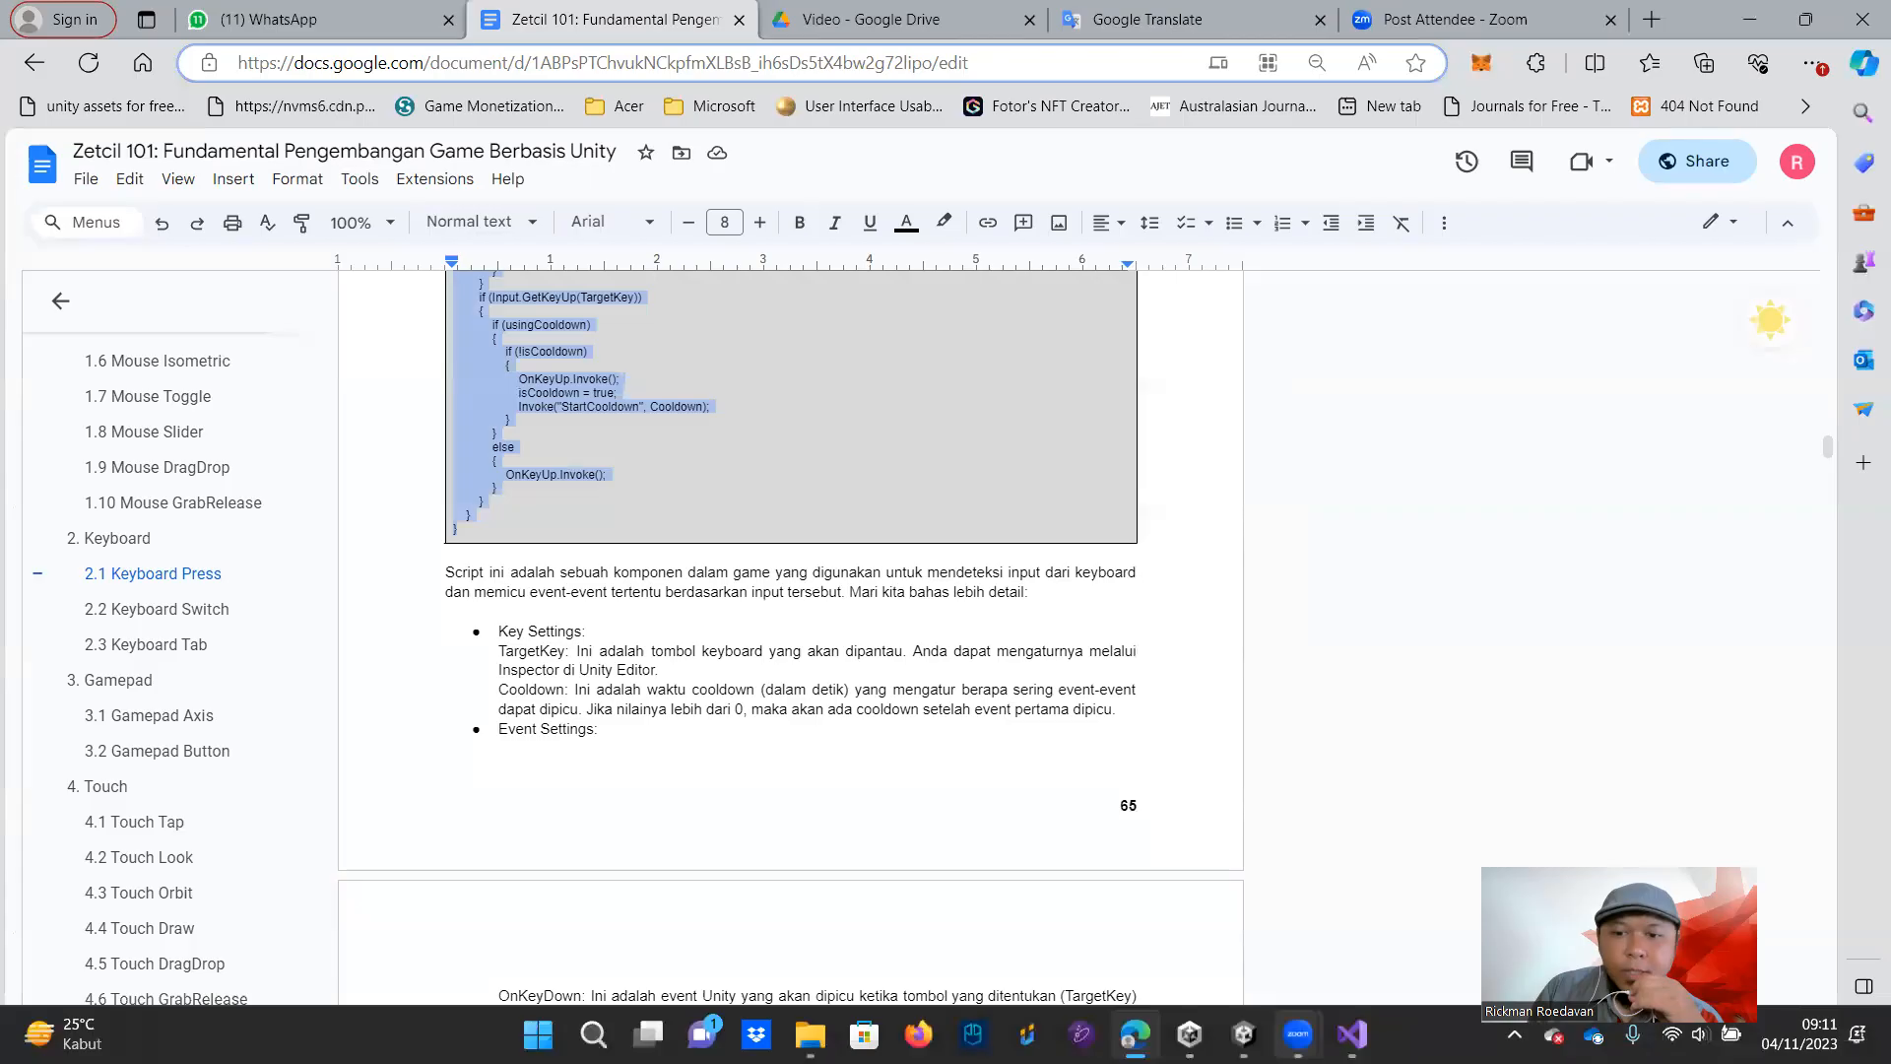
Return to Unity, attach the KeyboardPress script to LoaderPress, and set its Target Key to Escape
{"action": "left_click", "coordinate": [1244, 1034]}
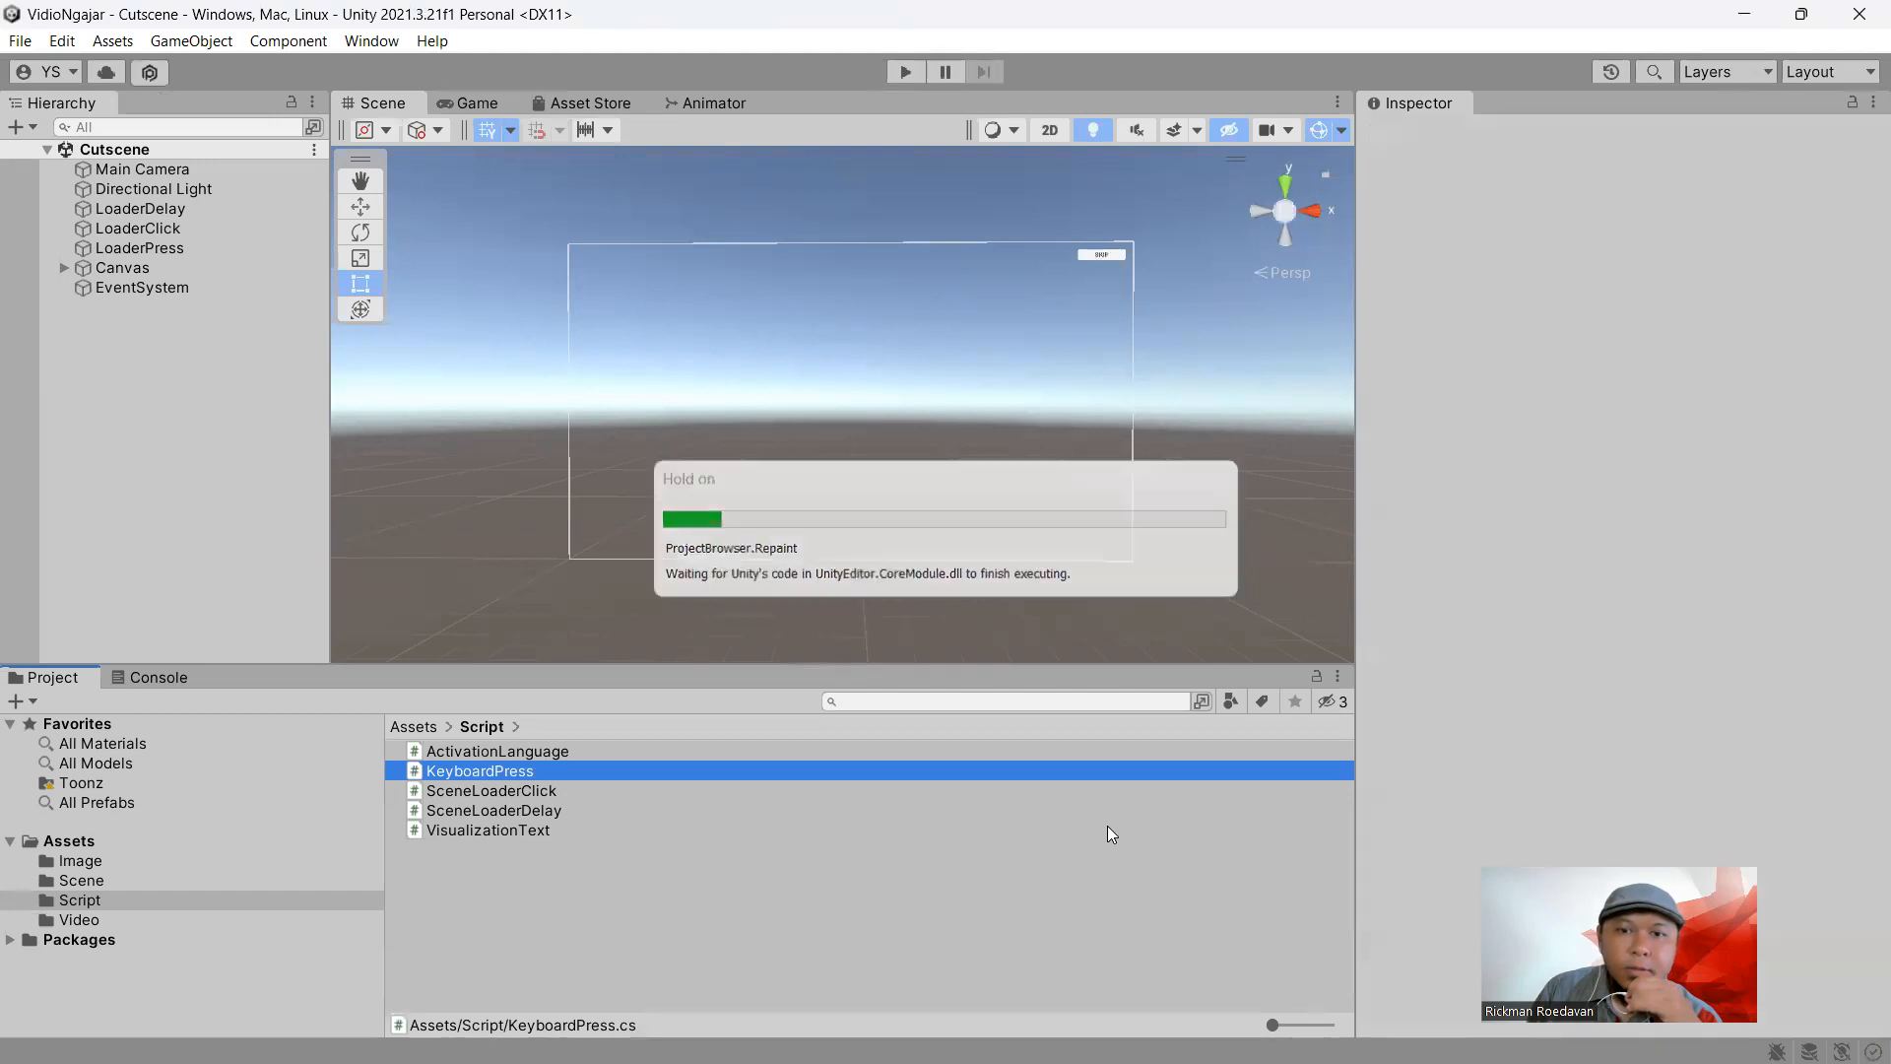
{"action": "left_click", "coordinate": [207, 251]}
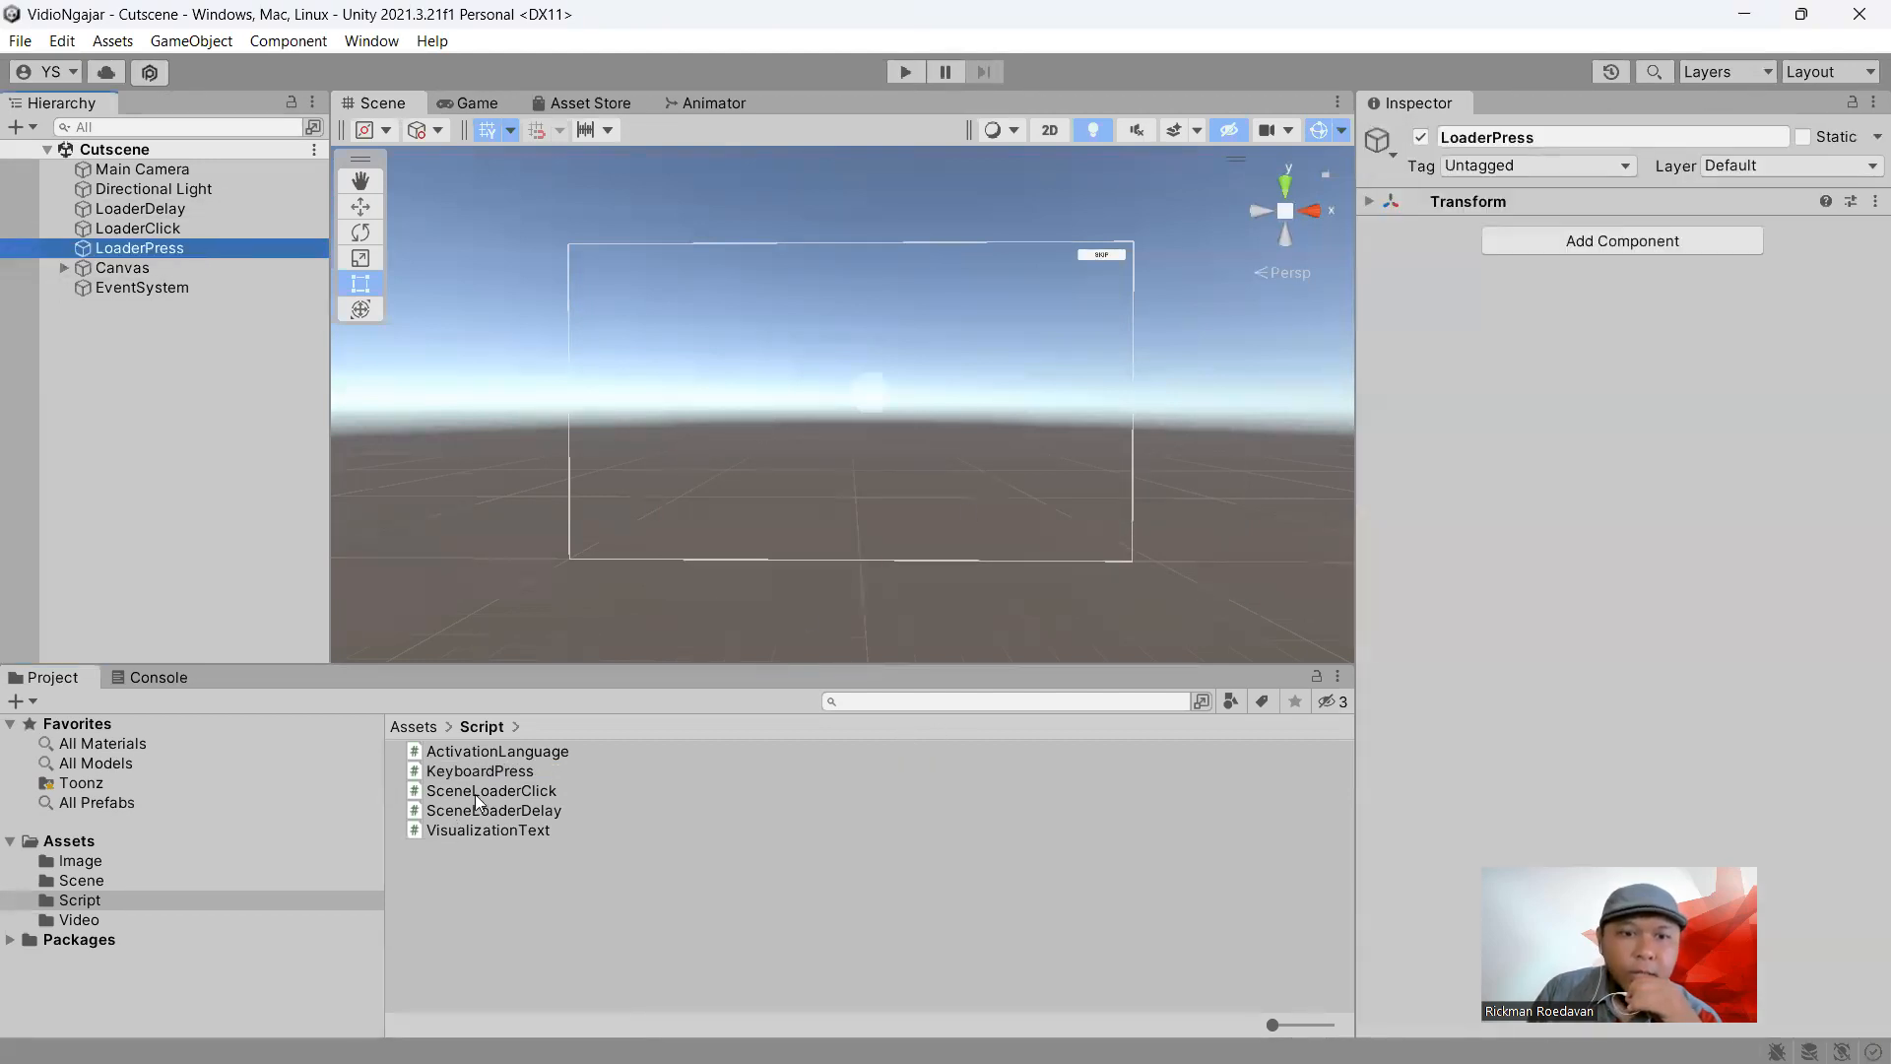
{"action": "left_click_drag", "start_coordinate": [502, 771], "coordinate": [246, 252]}
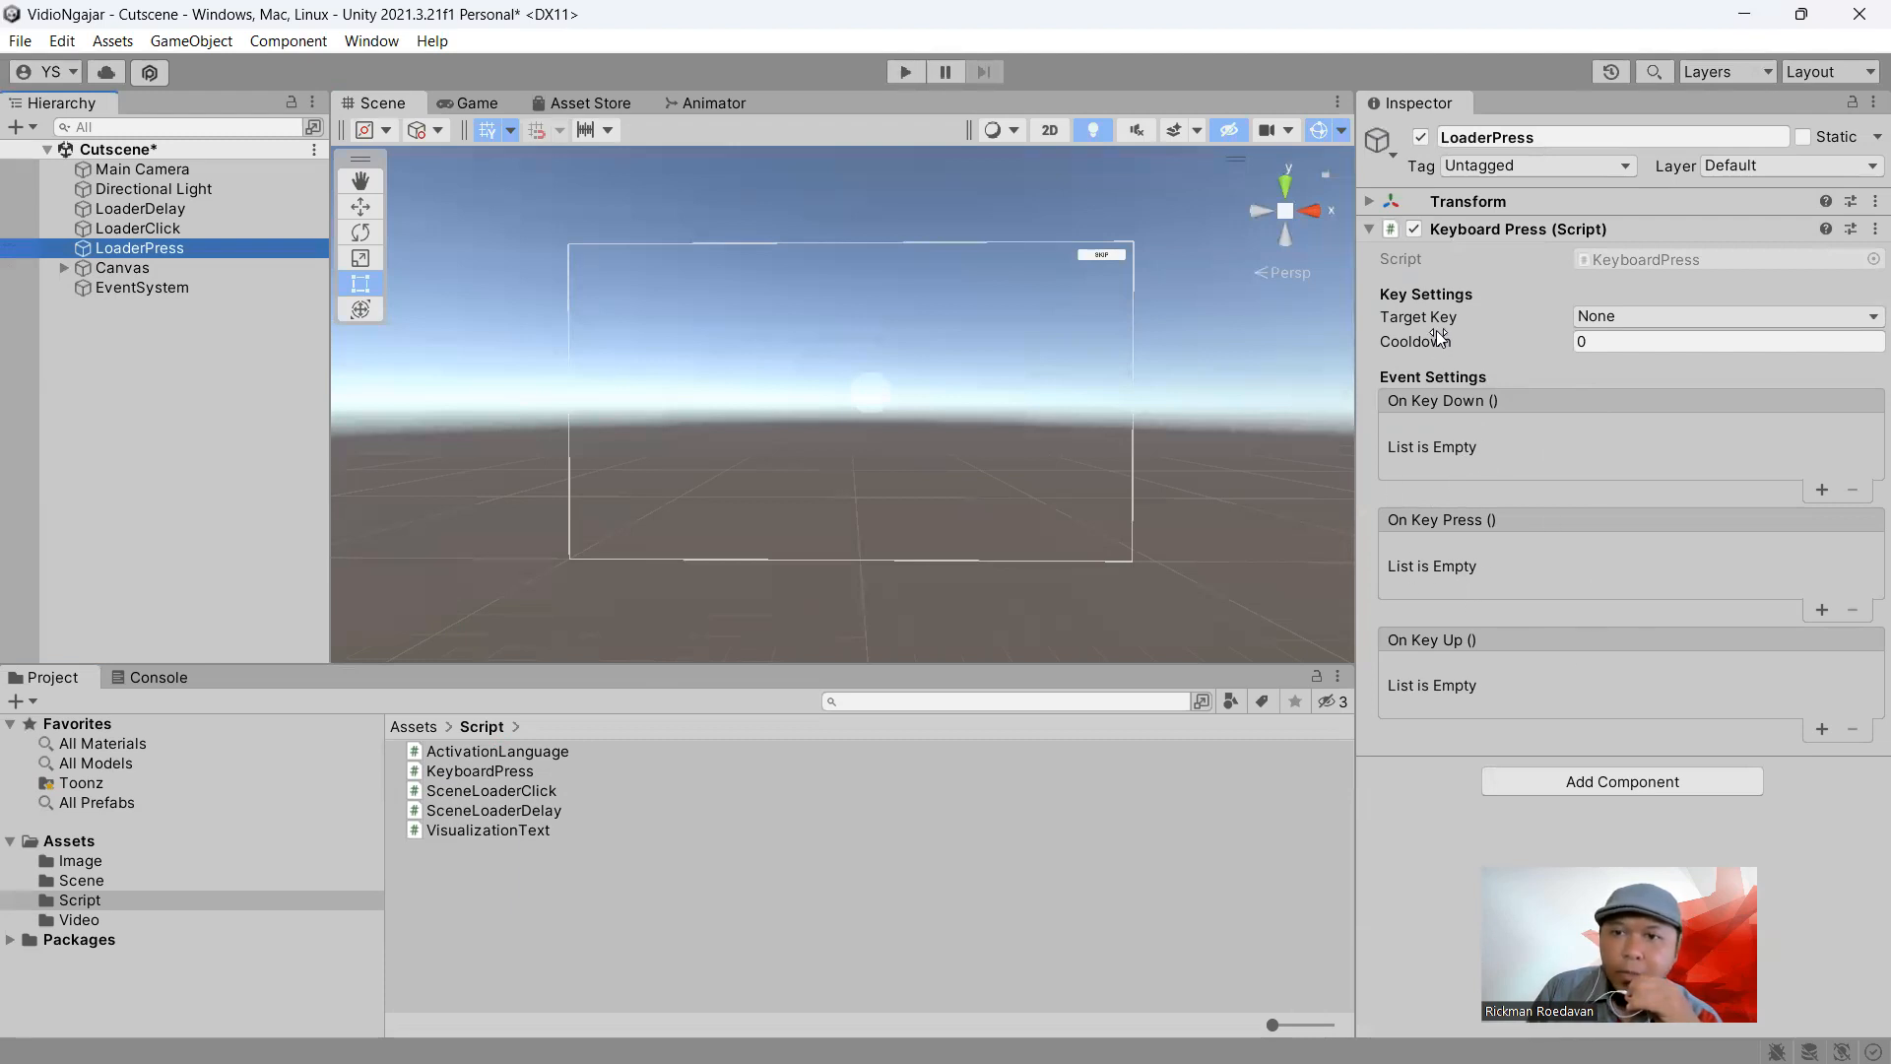
{"action": "left_click", "coordinate": [1636, 318]}
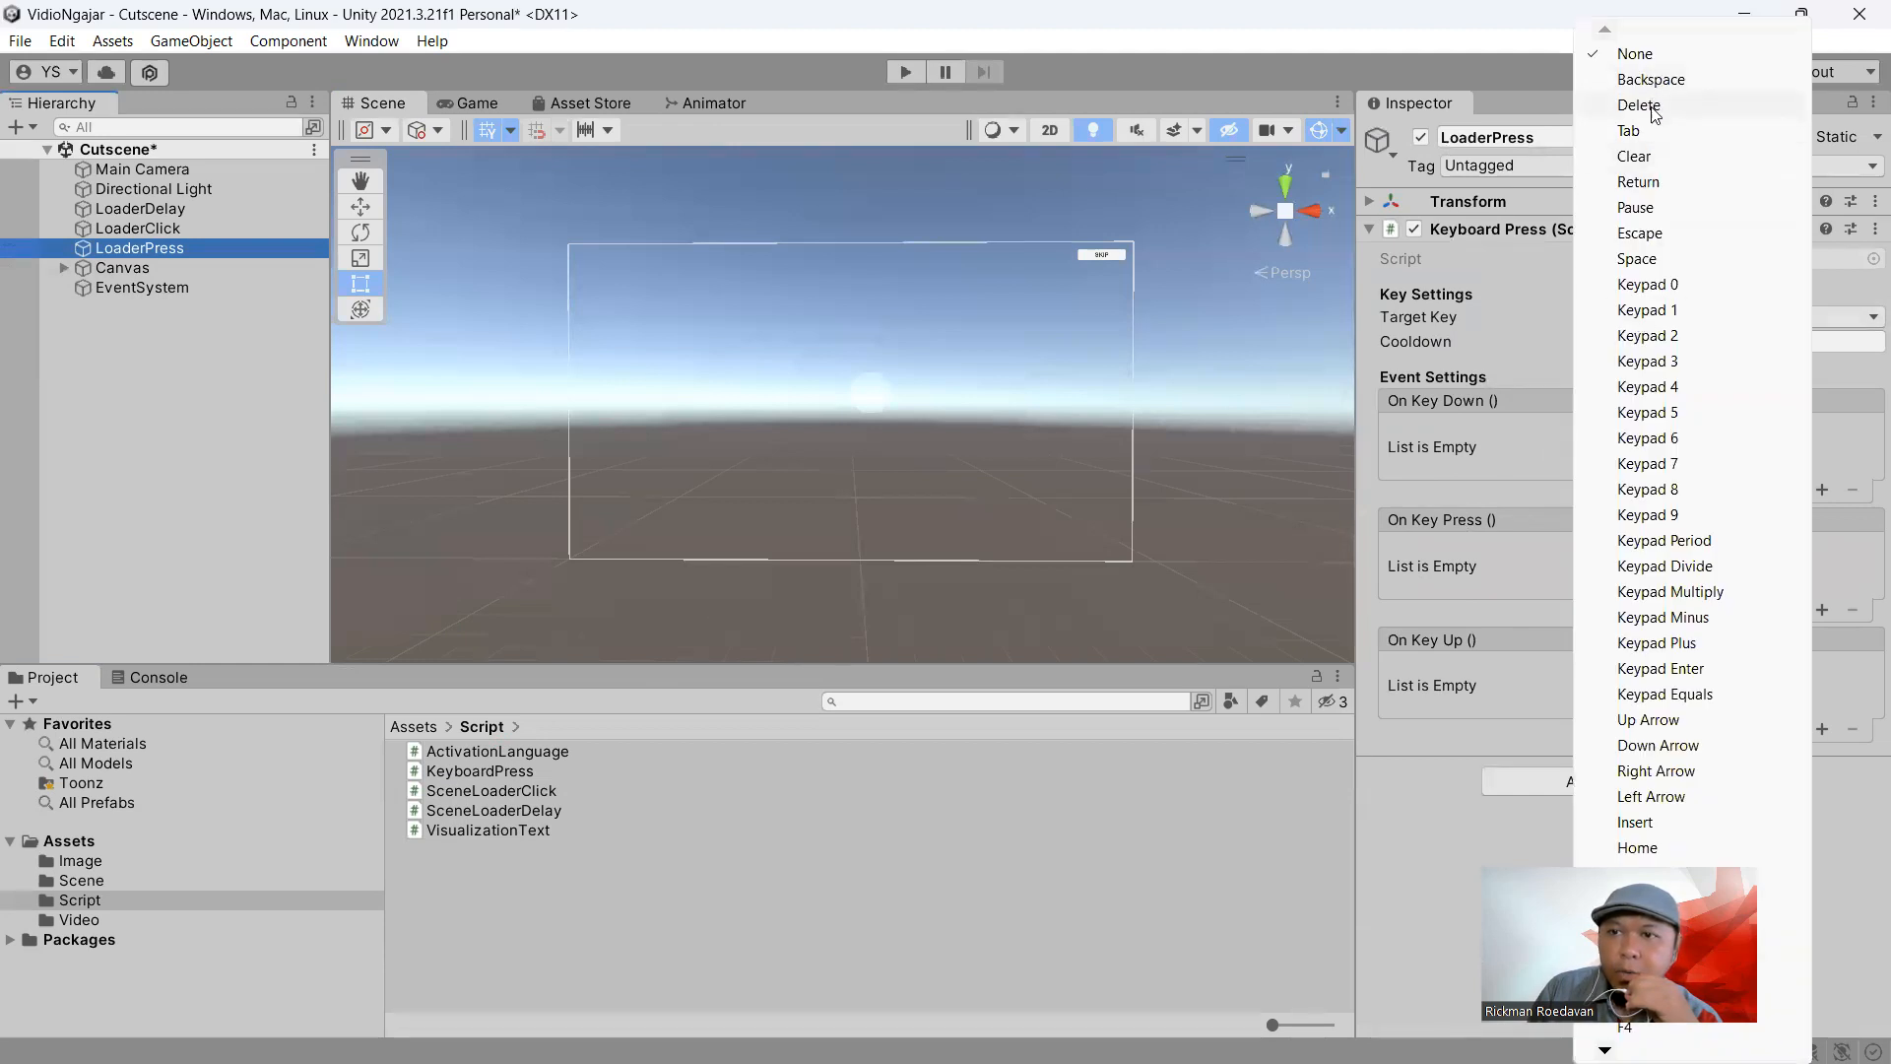
{"action": "left_click", "coordinate": [1641, 233]}
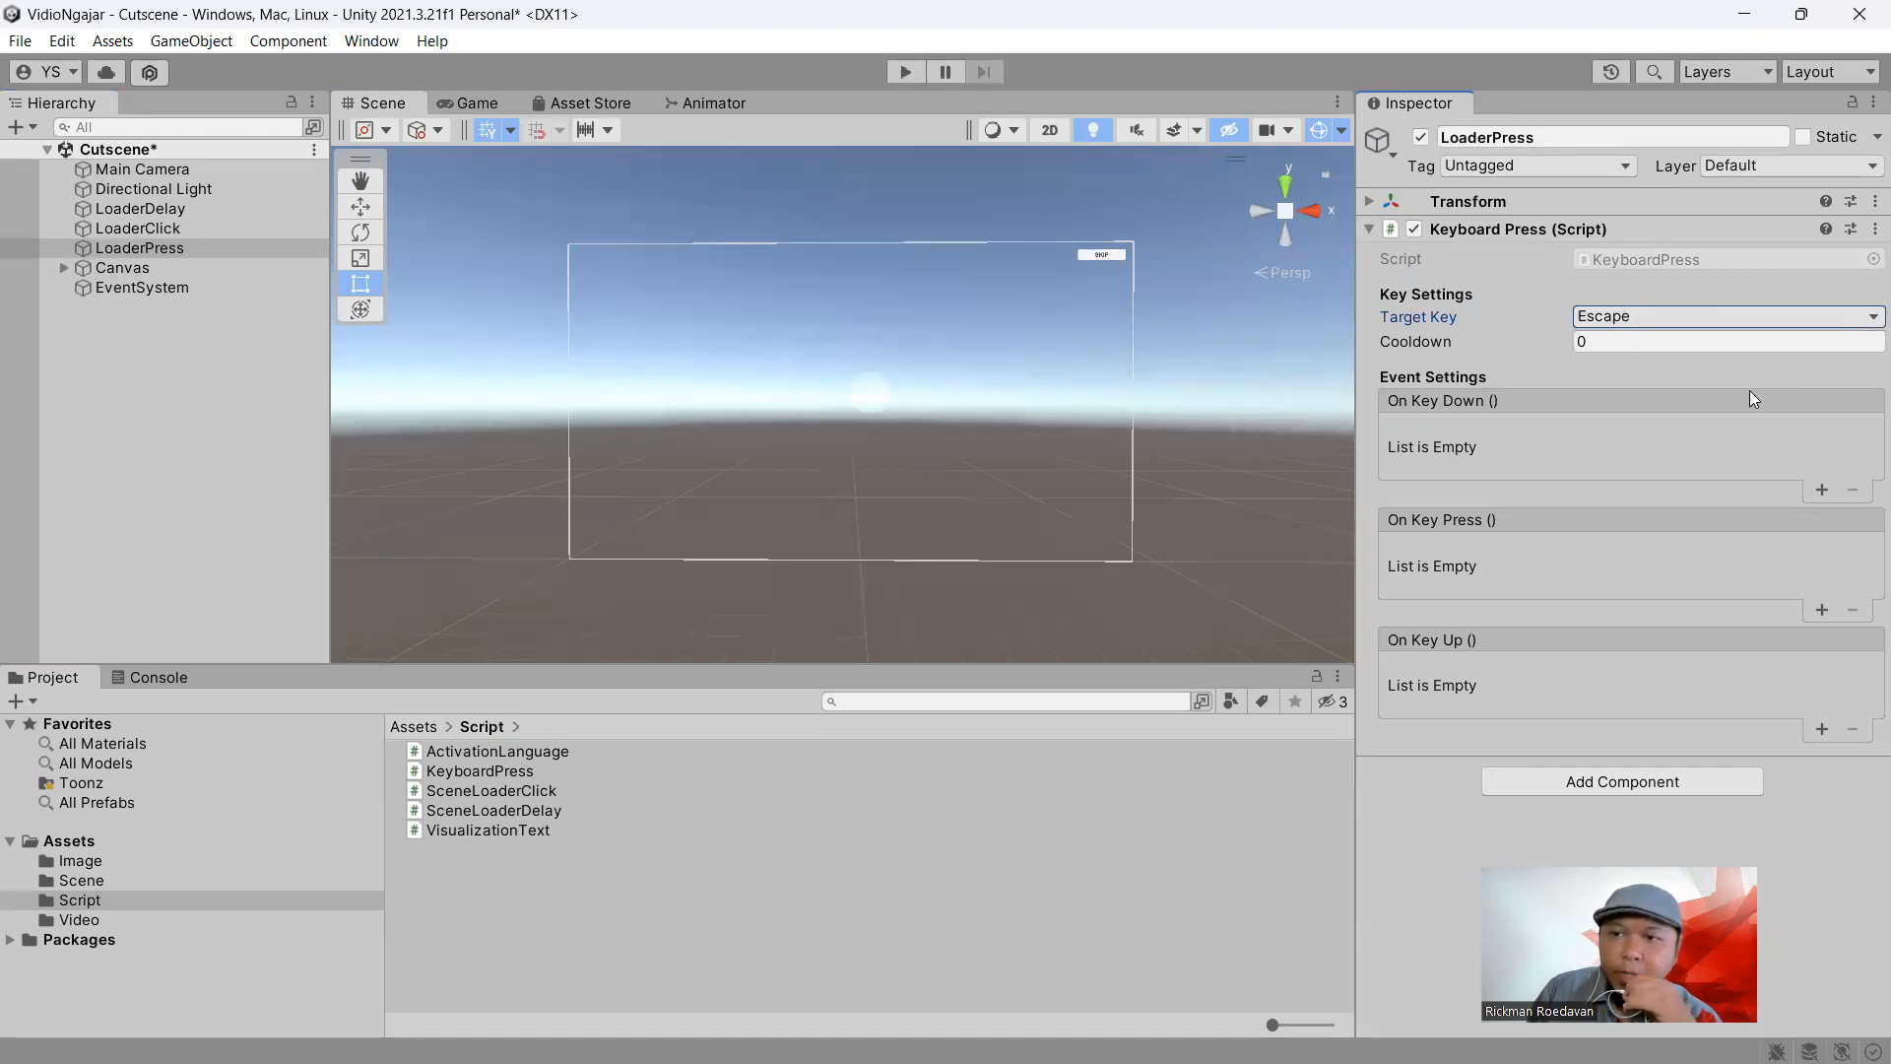
Add an On Key Down event on LoaderPress that calls LoaderClick's SceneLoaderClick.LoadScene with the scene name GamePlay
{"action": "left_click", "coordinate": [1823, 489]}
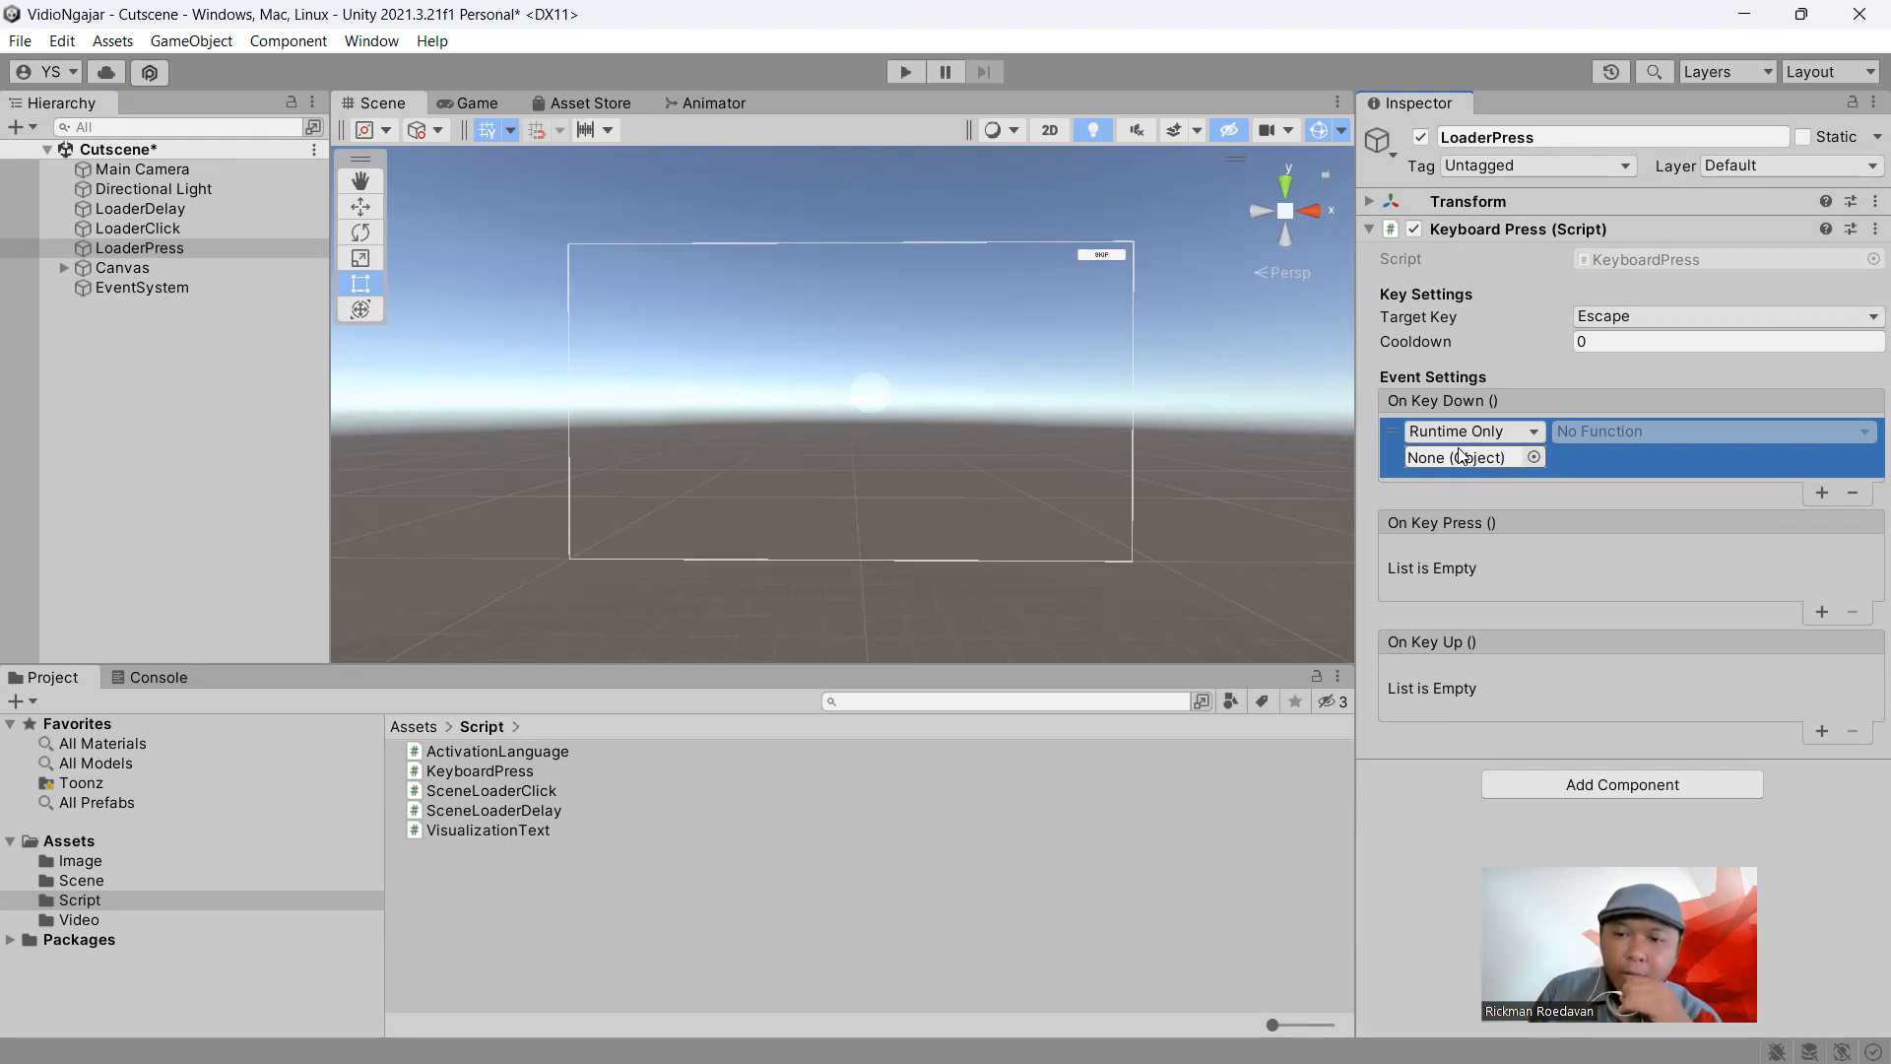
{"action": "left_click", "coordinate": [136, 229]}
{"action": "left_click_drag", "start_coordinate": [136, 229], "coordinate": [1481, 464]}
{"action": "left_click", "coordinate": [1605, 433]}
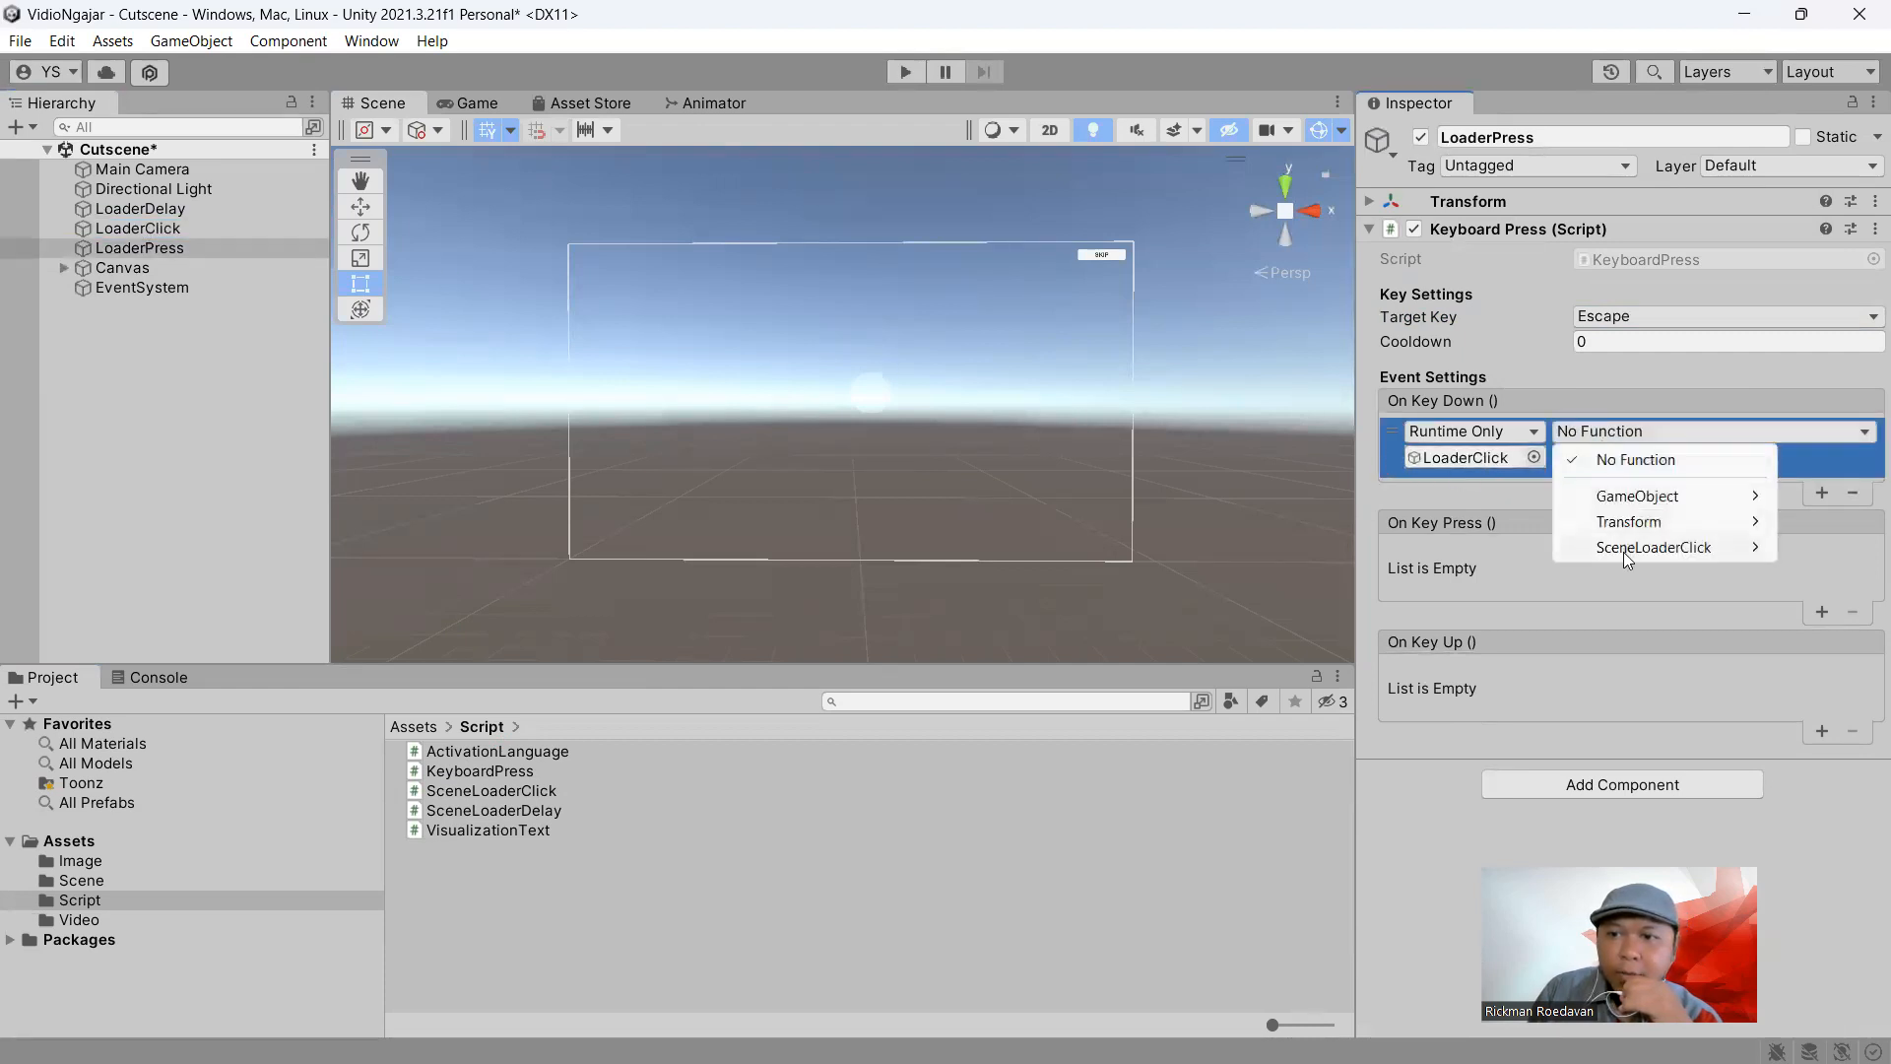
{"action": "mouse_move", "coordinate": [1625, 548]}
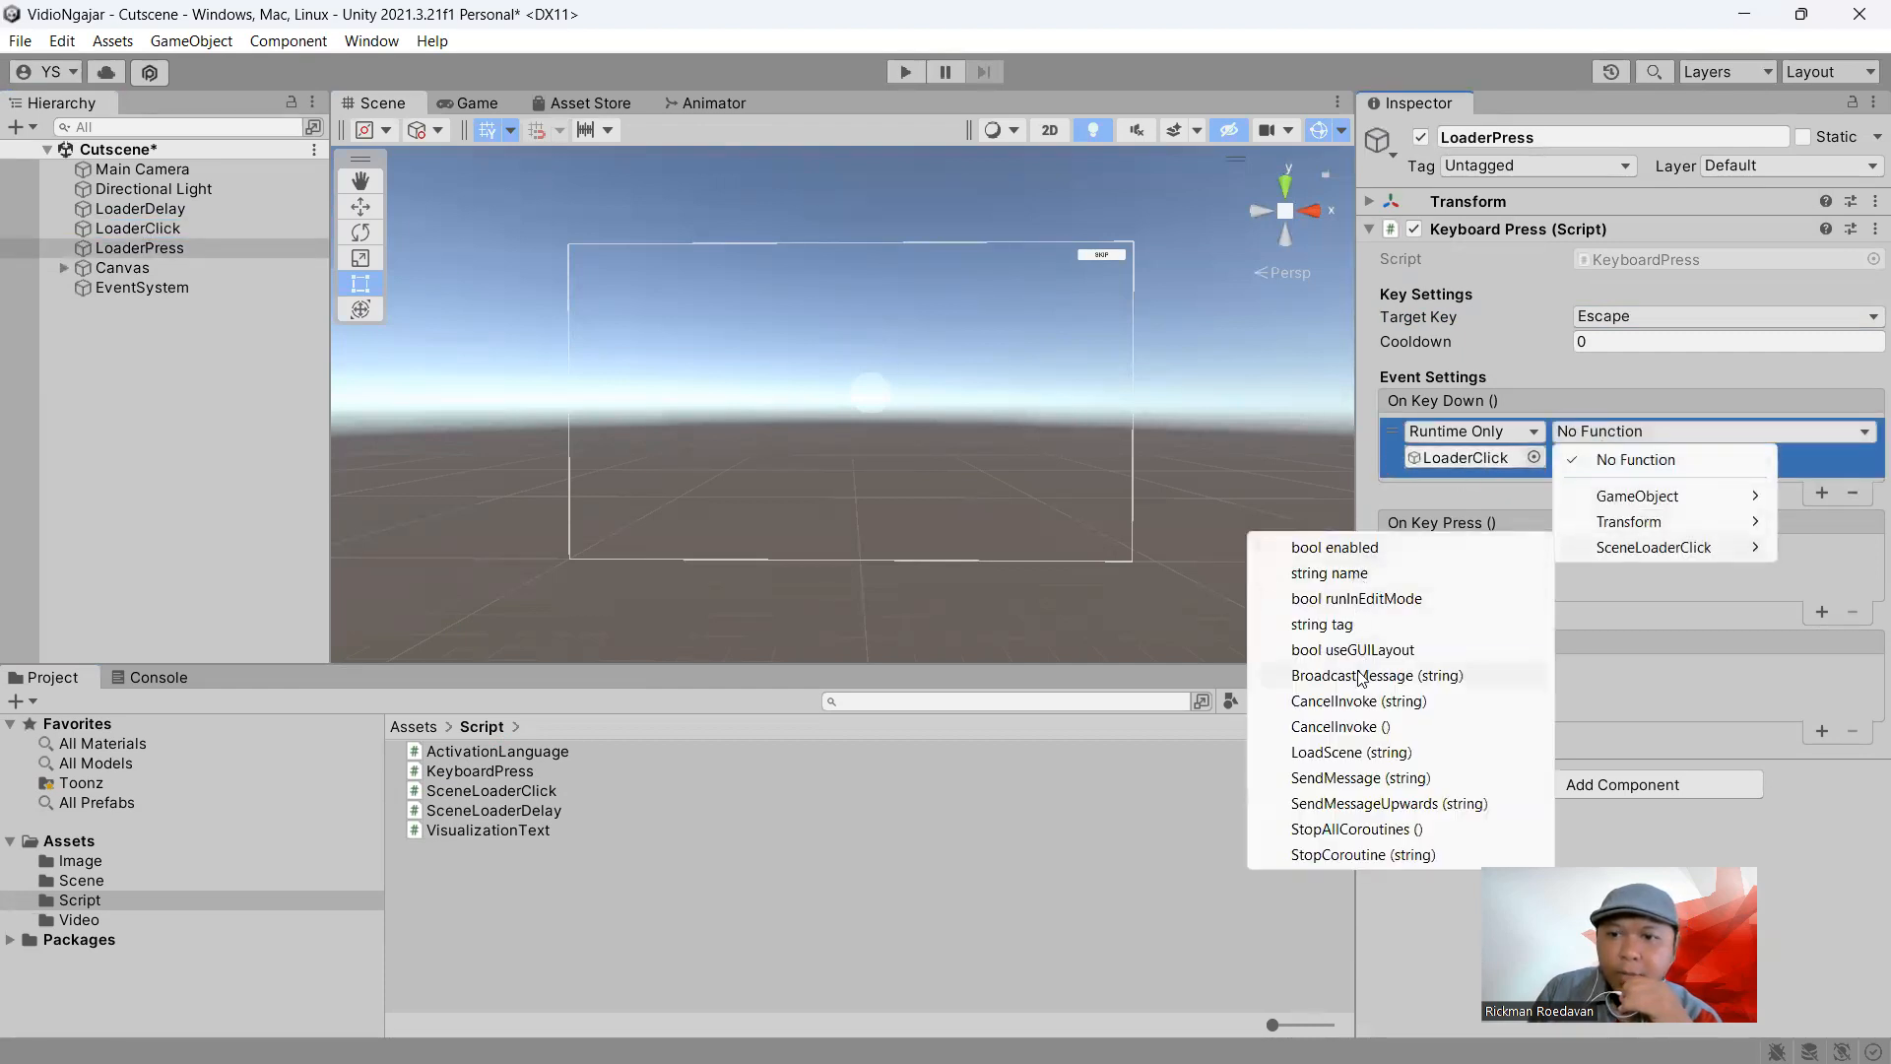
{"action": "left_click", "coordinate": [1369, 753]}
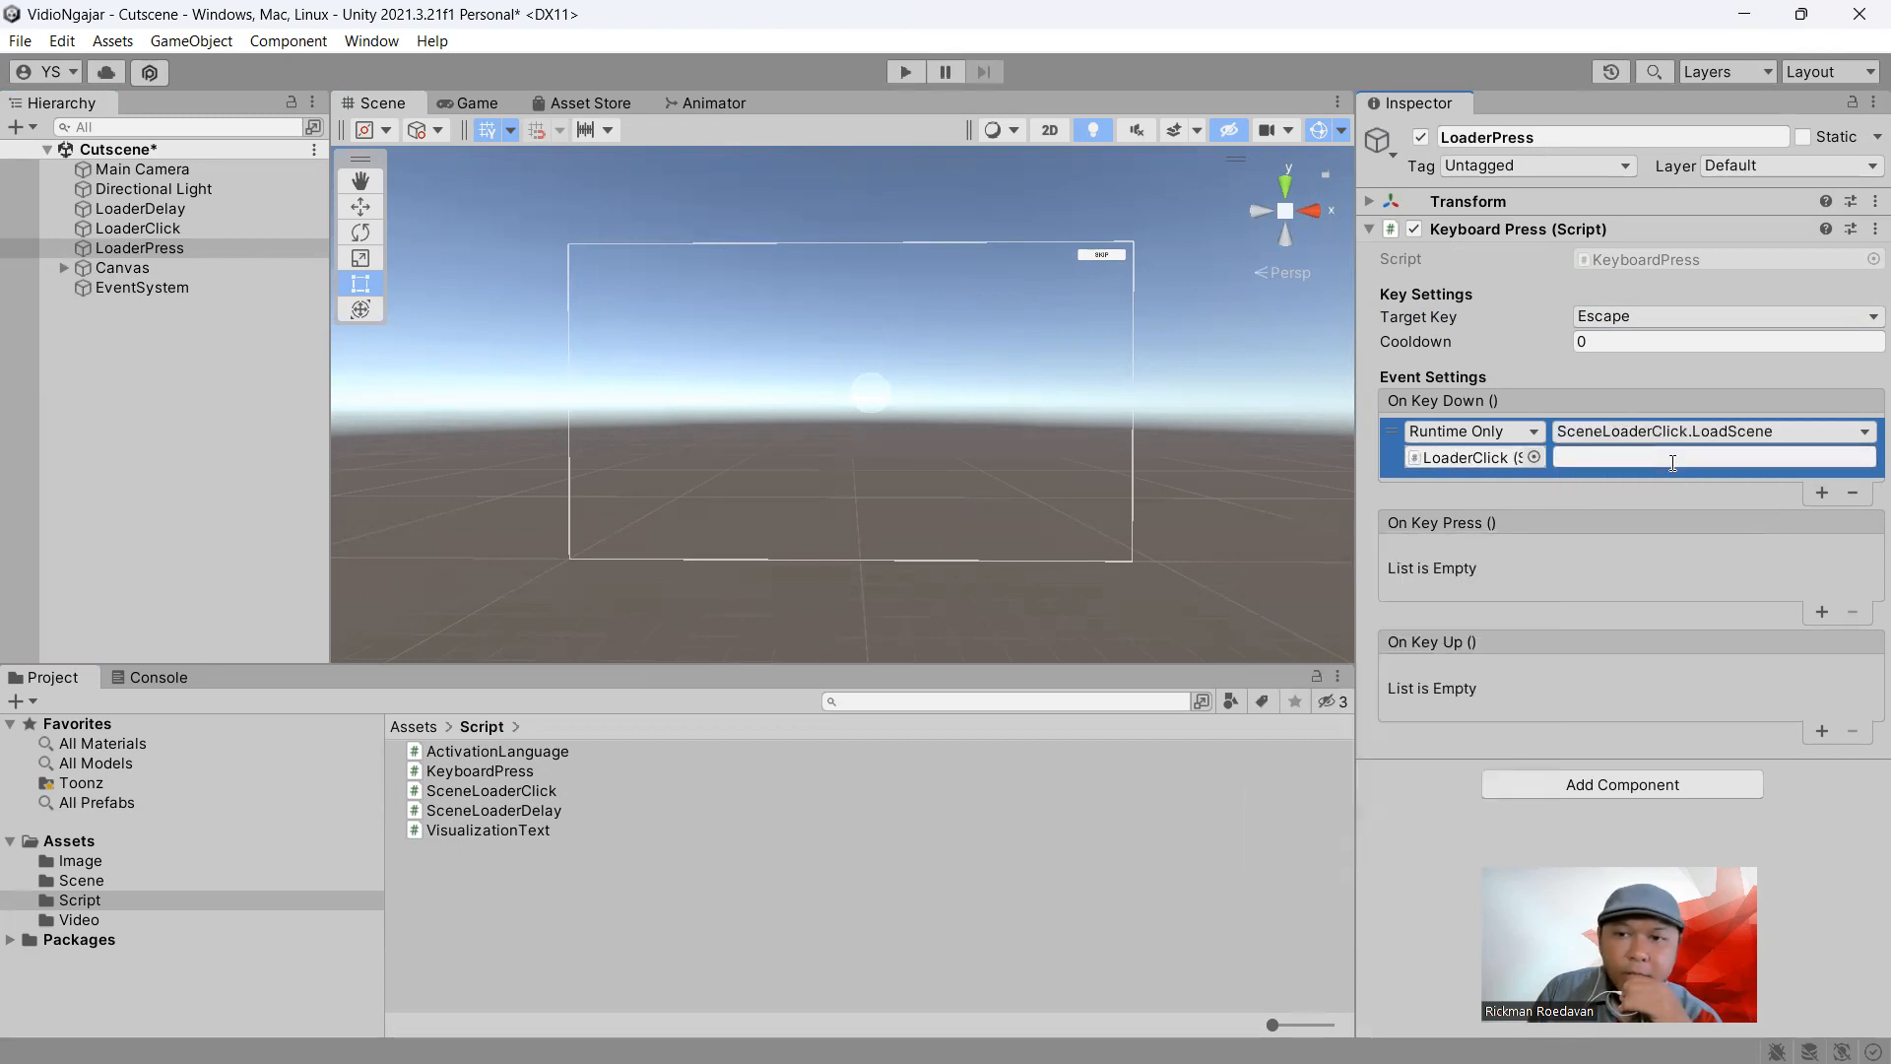
{"action": "left_click", "coordinate": [1672, 459]}
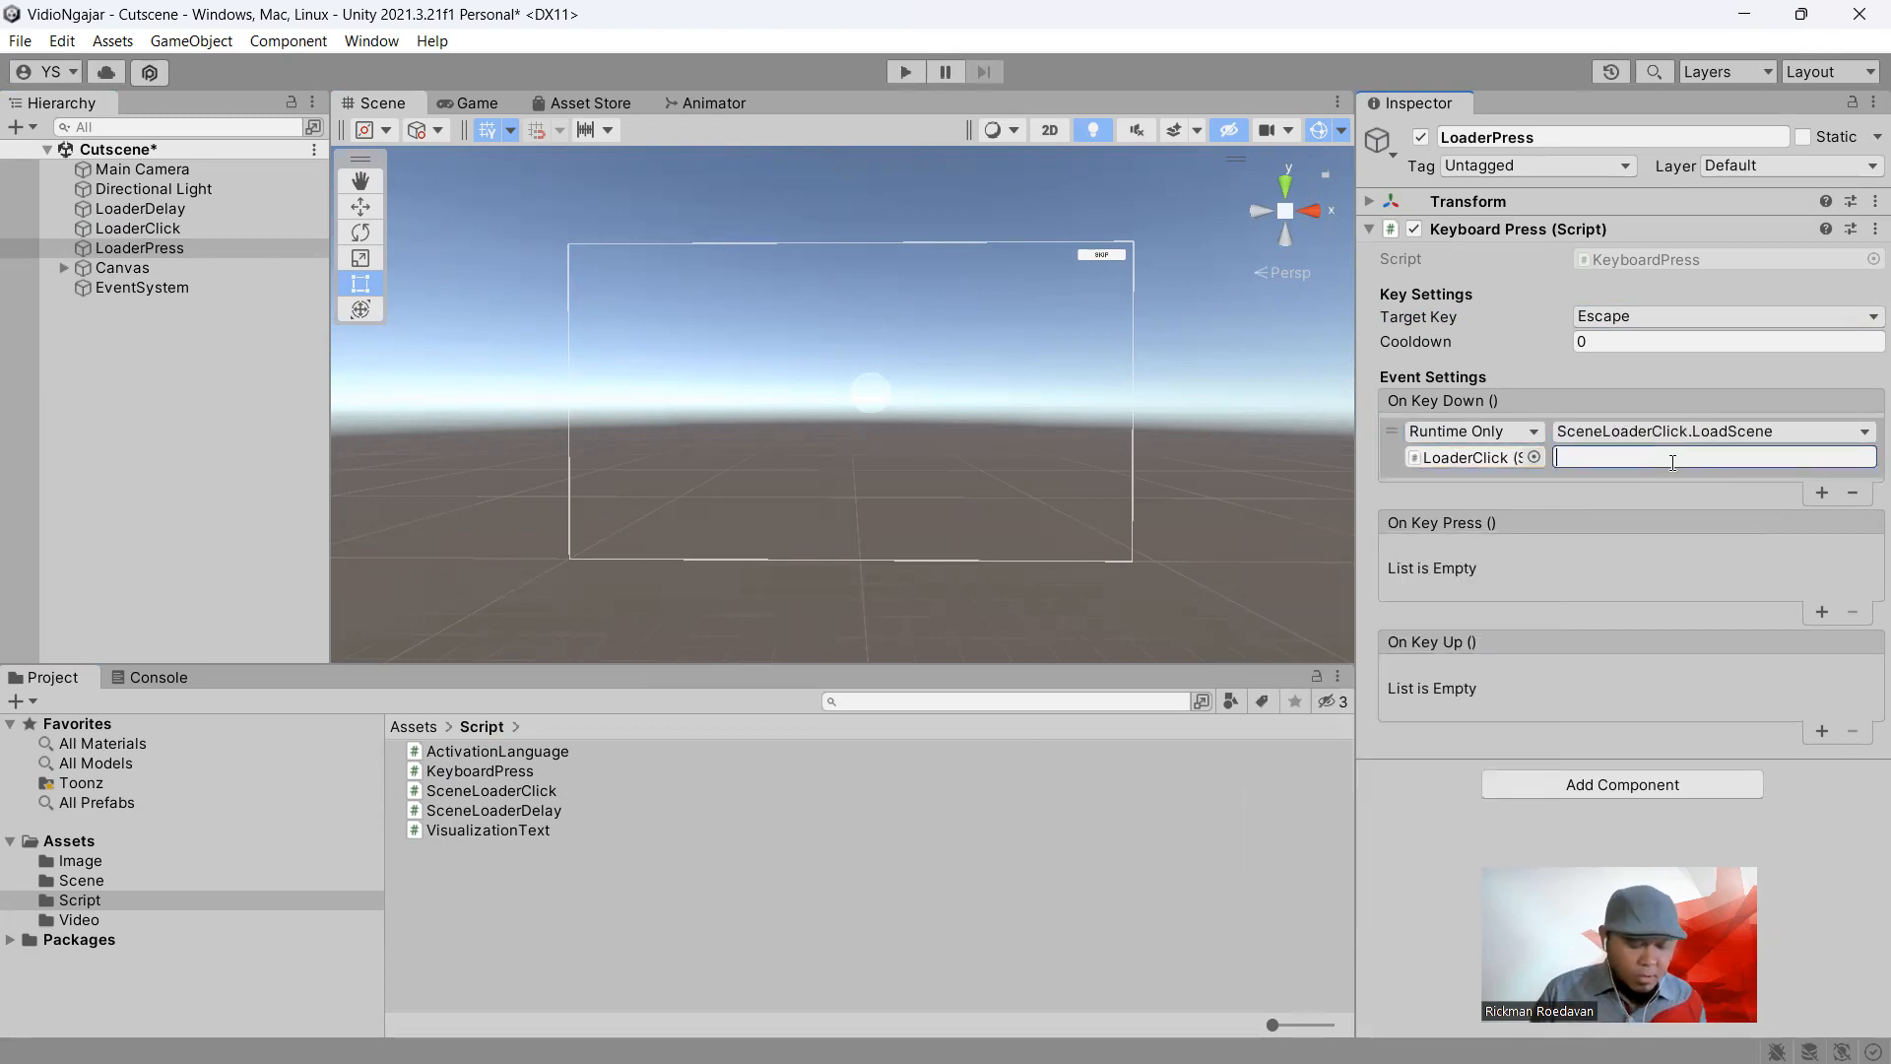
{"action": "type", "text": "GamePlay"}
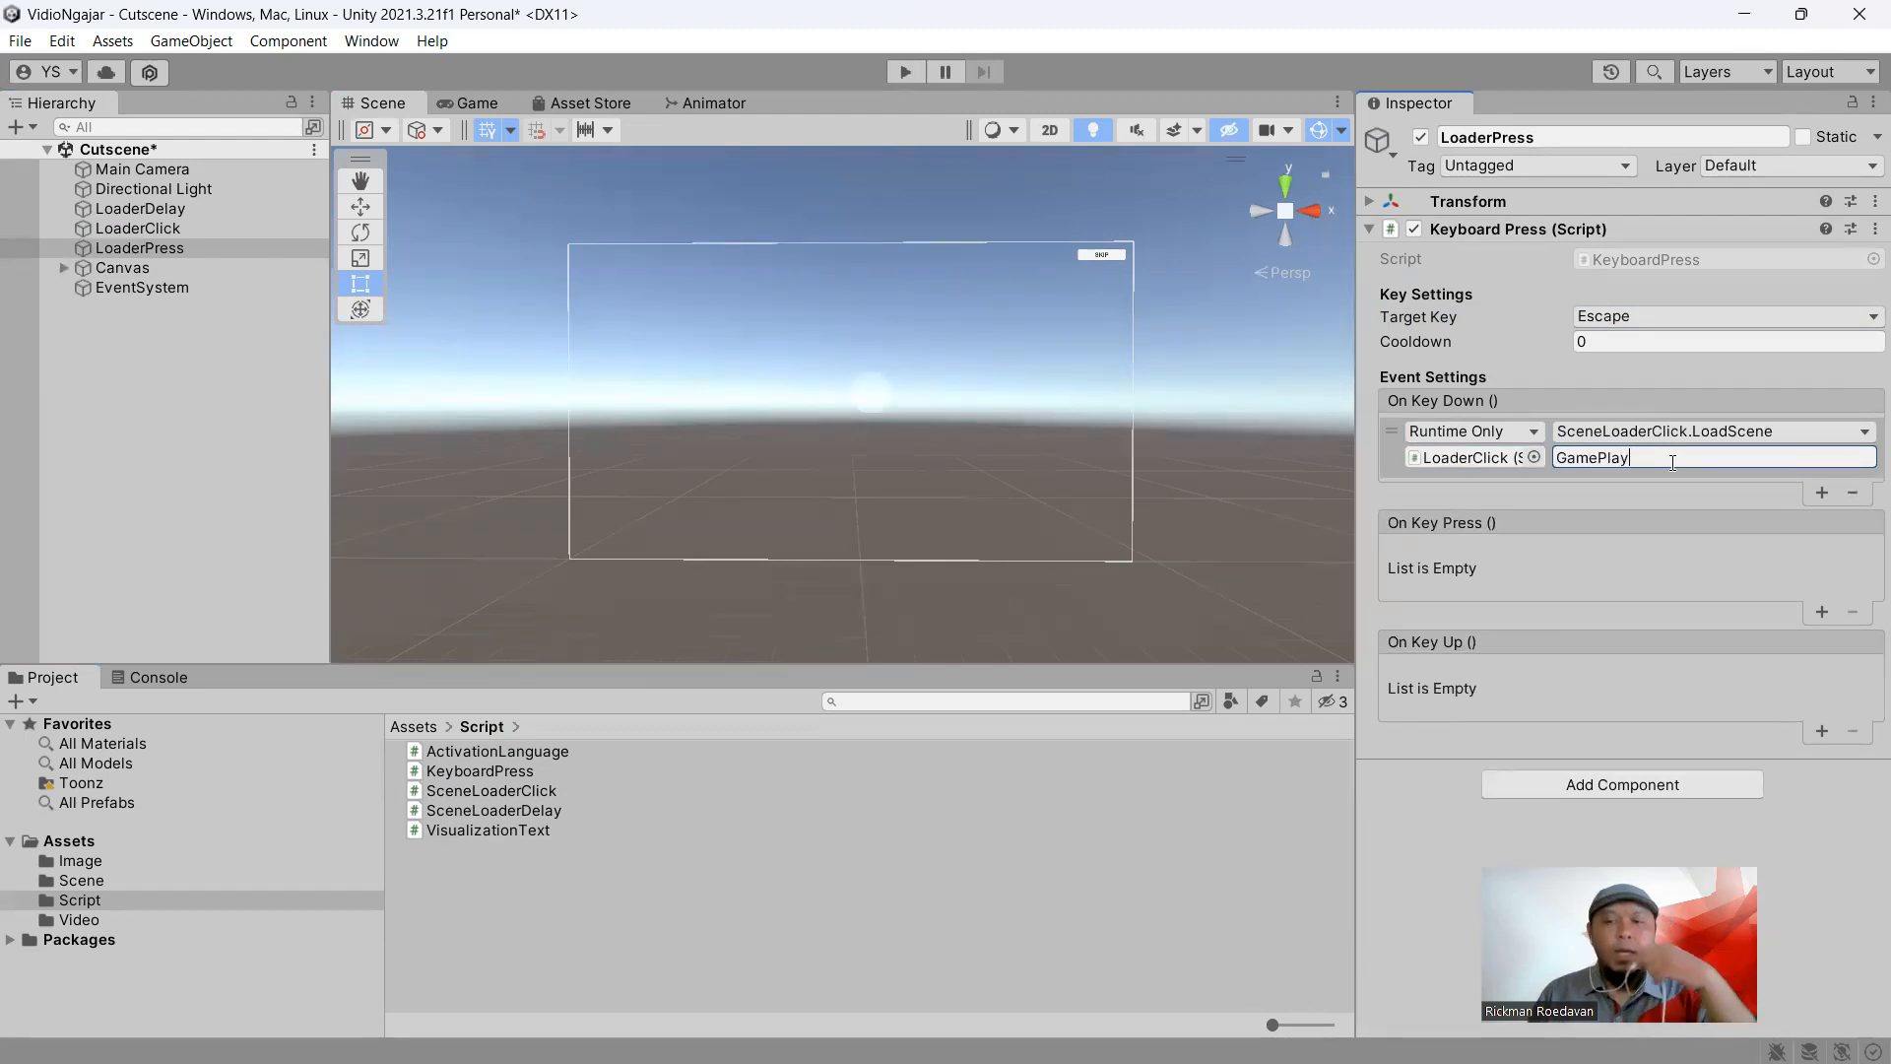
Play-test skipping the cutscene with the Escape key, stop the test, and save the Cutscene scene
{"action": "left_click", "coordinate": [920, 71]}
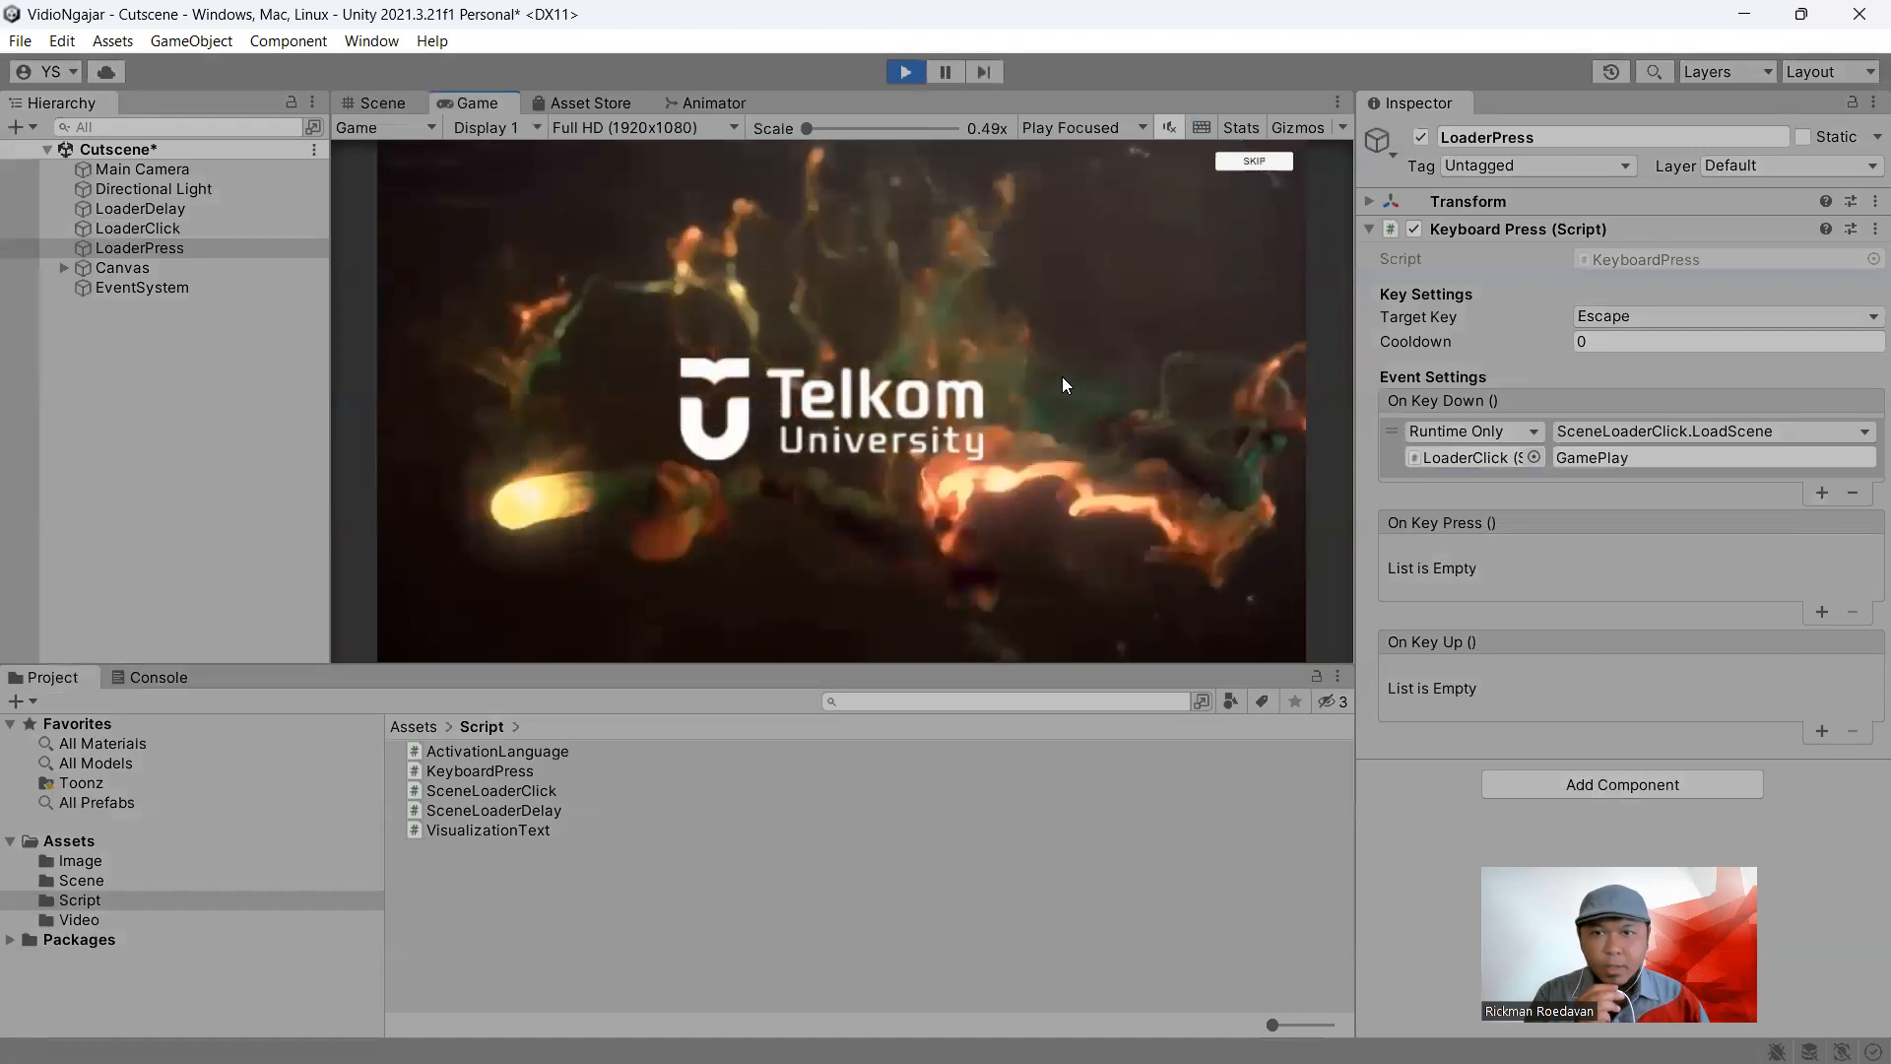
{"action": "key", "text": "Escape"}
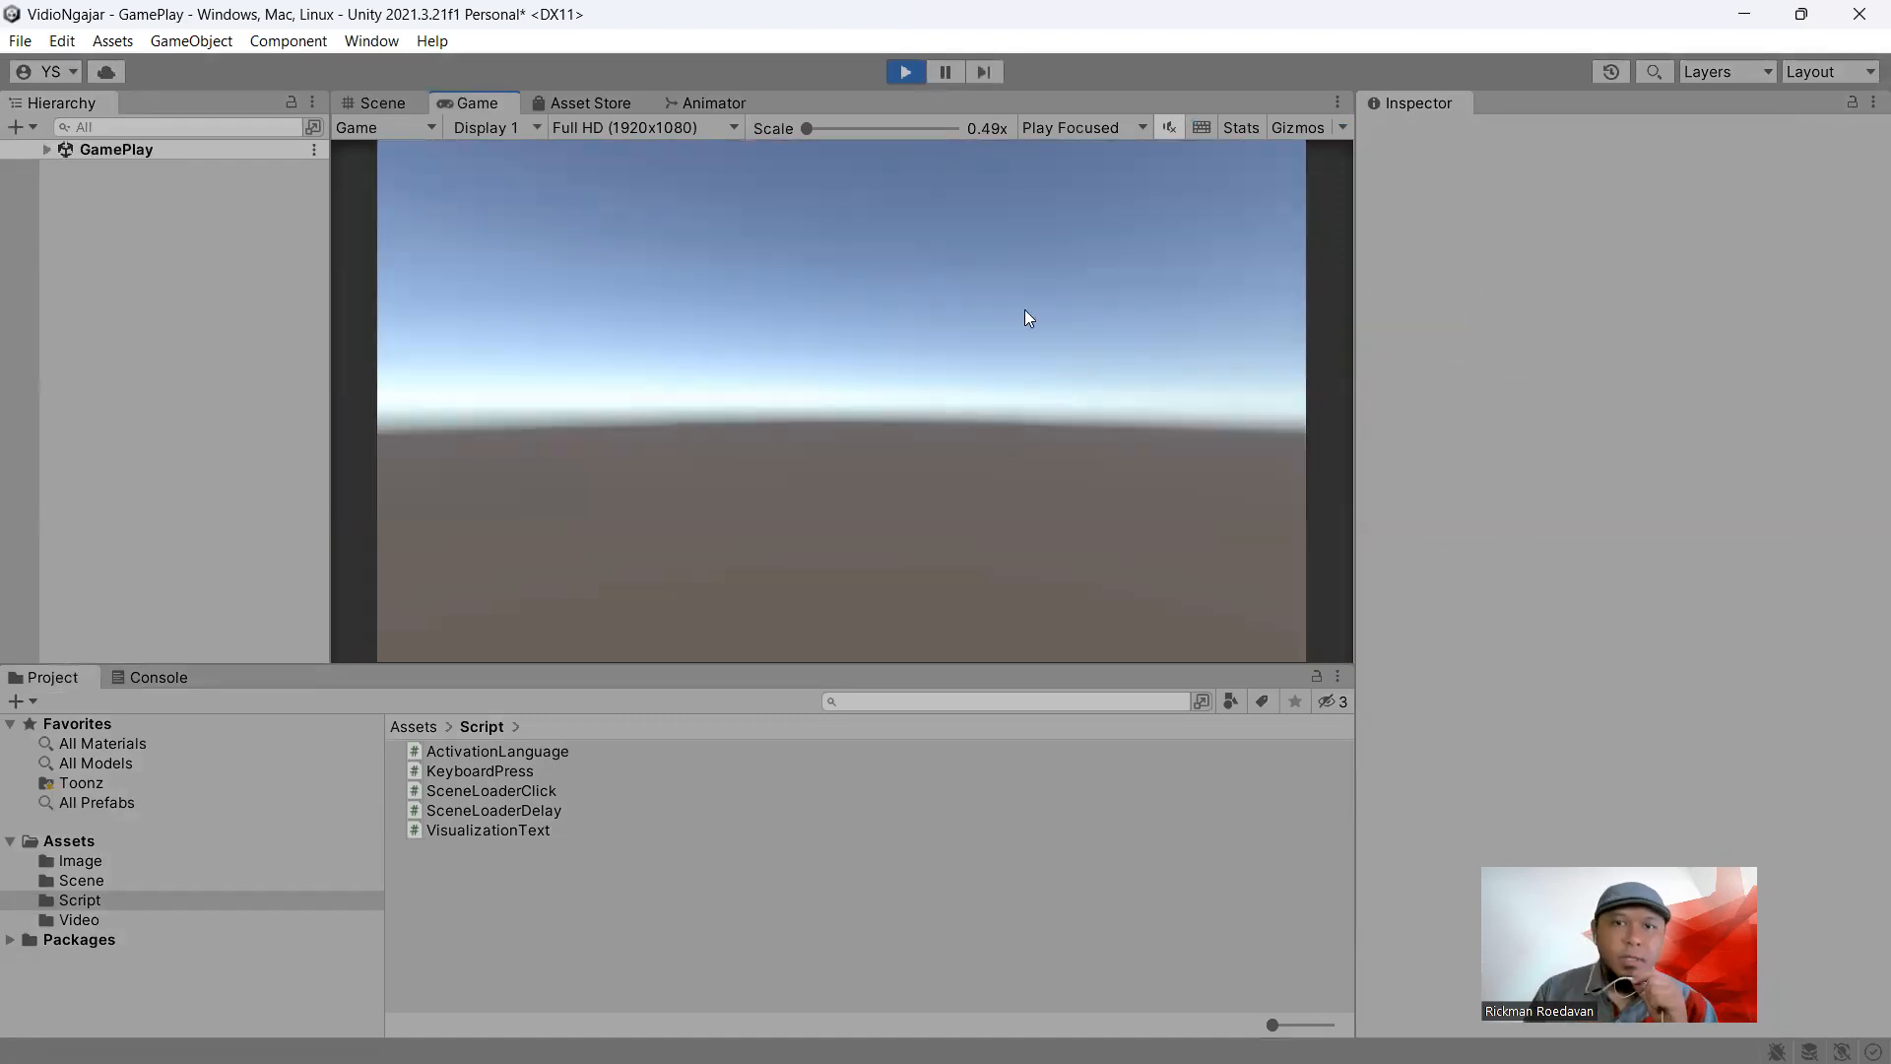
{"action": "left_click", "coordinate": [905, 73]}
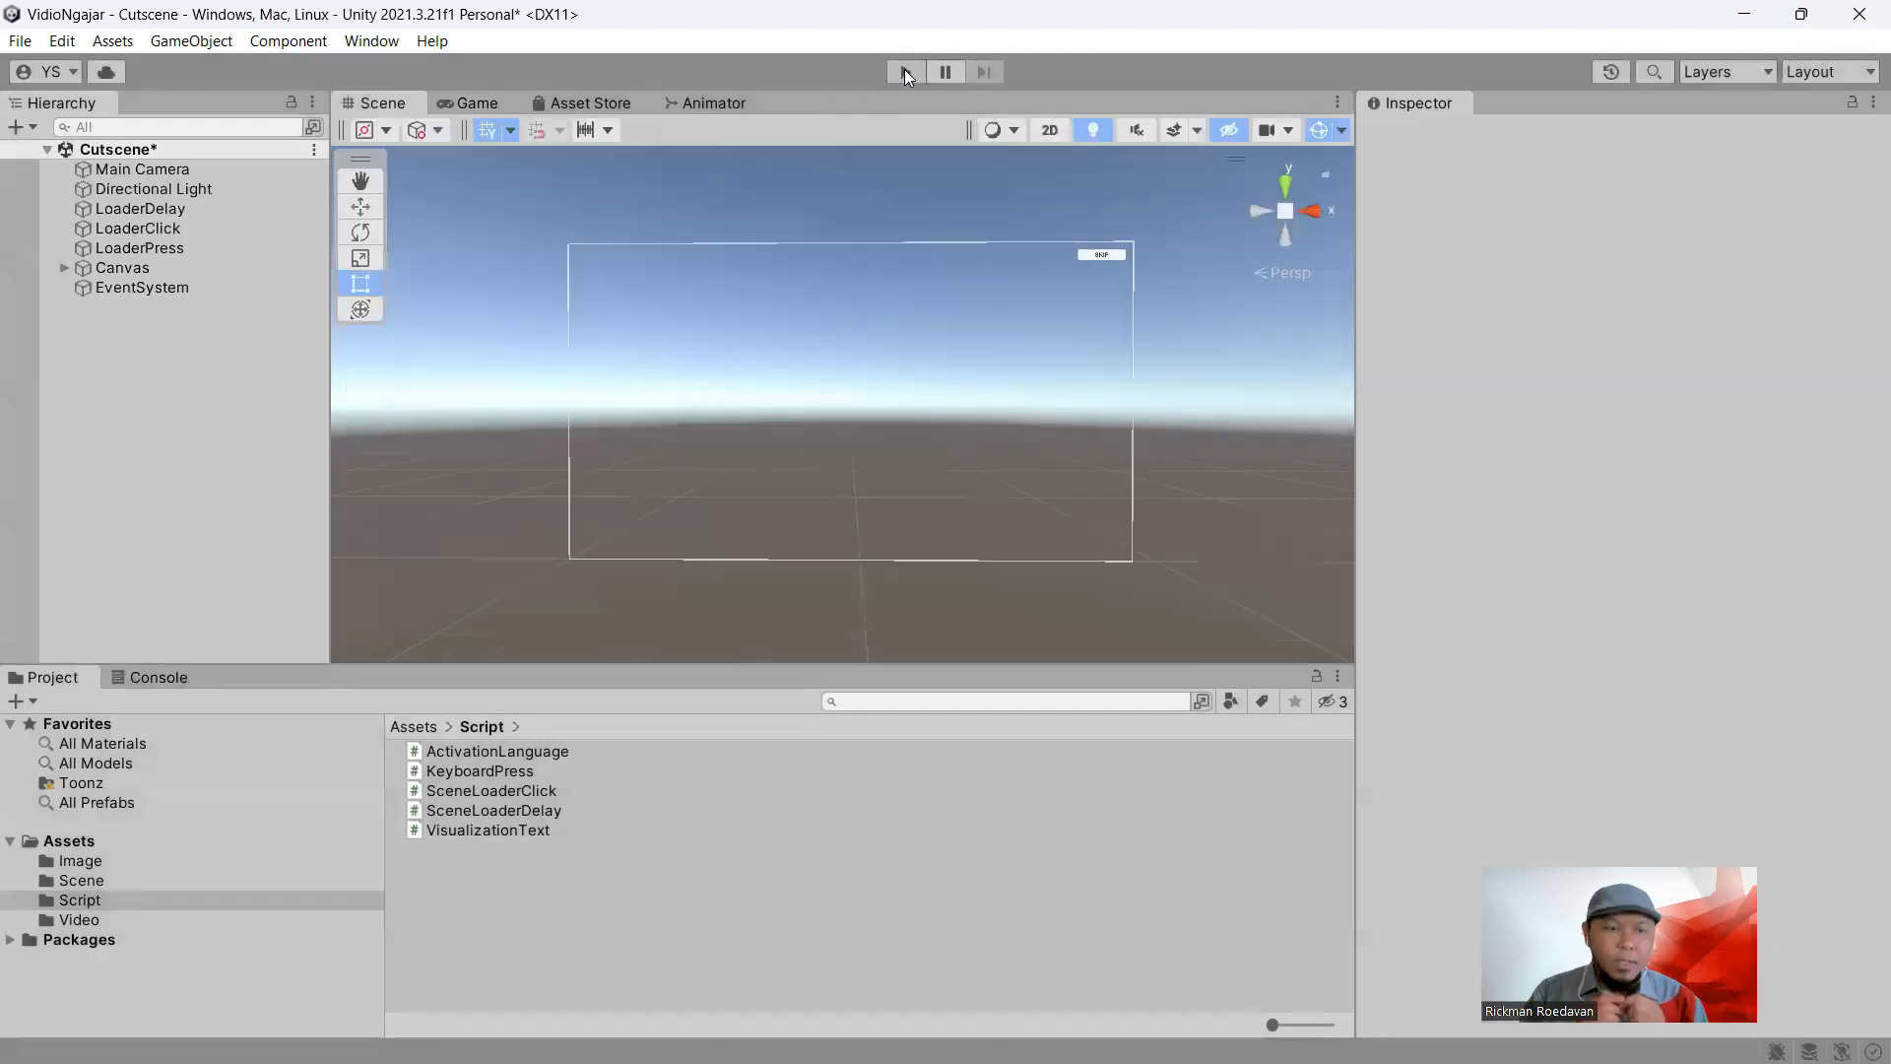
{"action": "key", "text": "ctrl+s"}
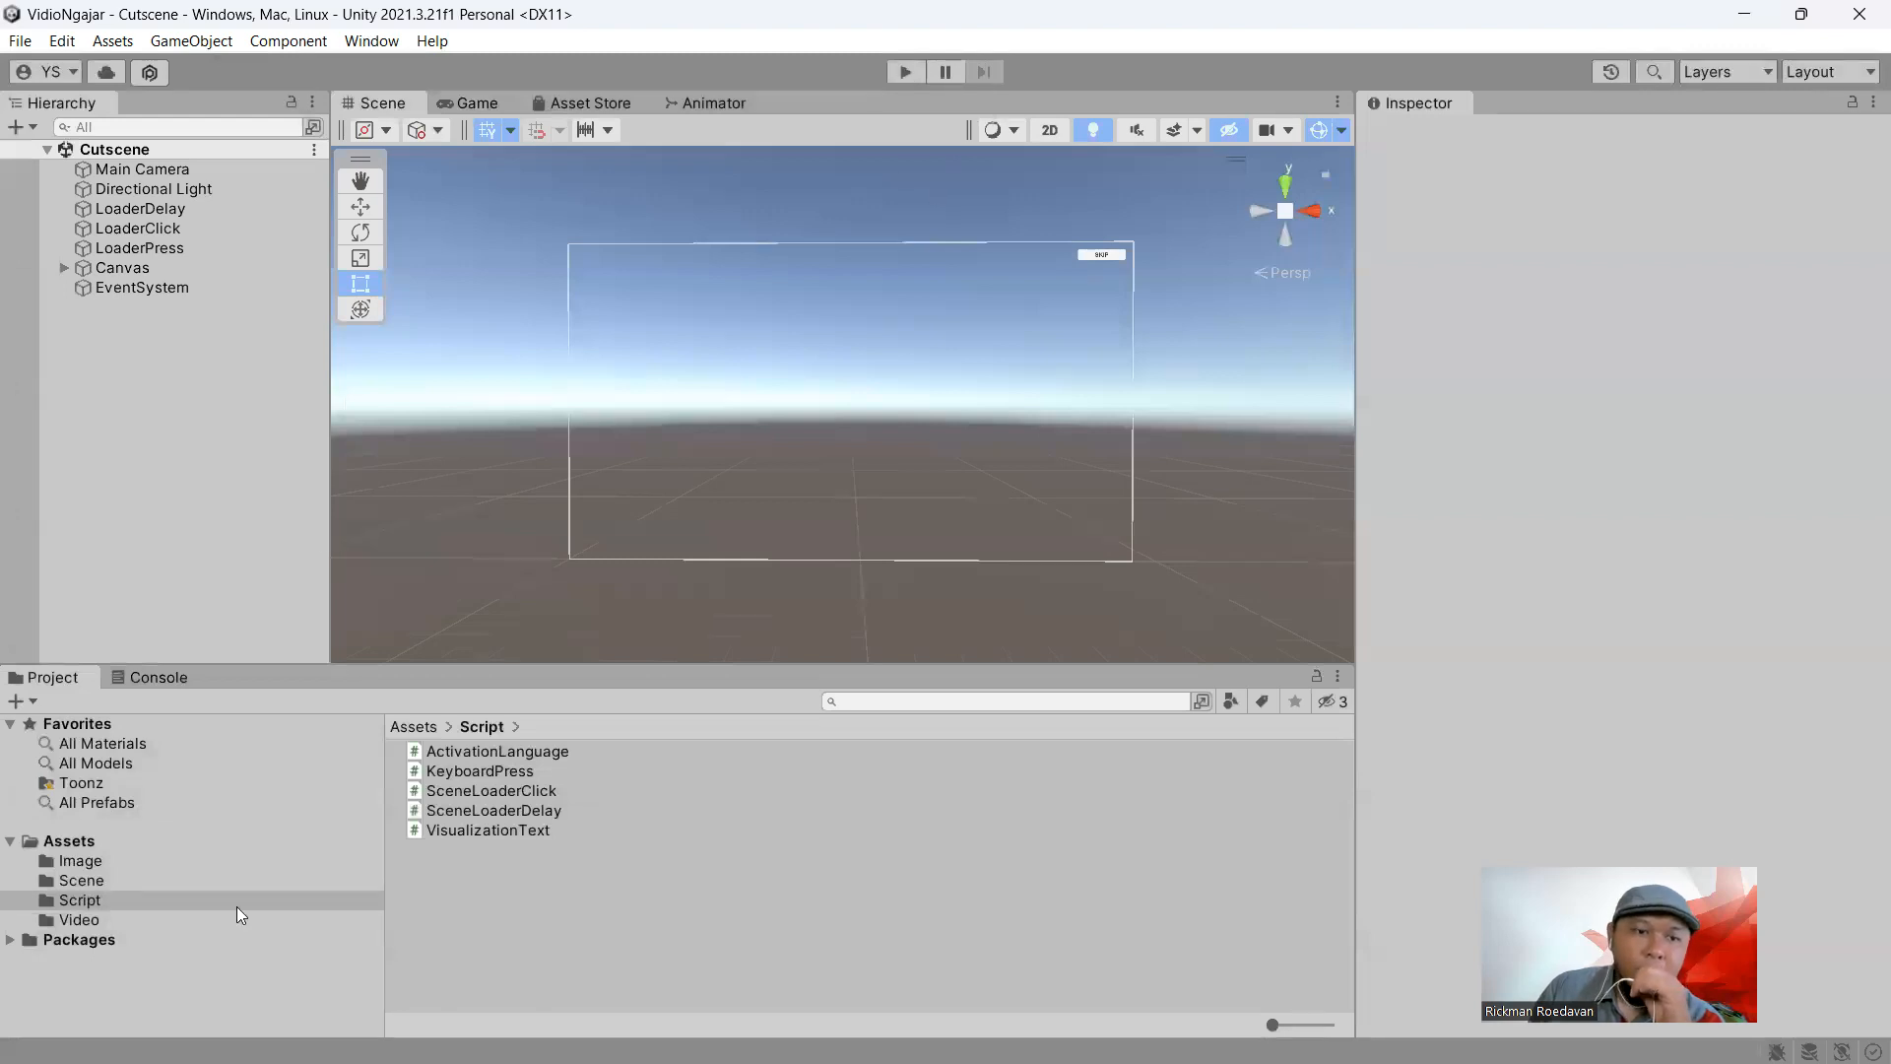
Open the PublisherSplashScreen scene from the Scene folder, play-test the splash sequence, then stop and reselect that scene asset
{"action": "left_click", "coordinate": [80, 880]}
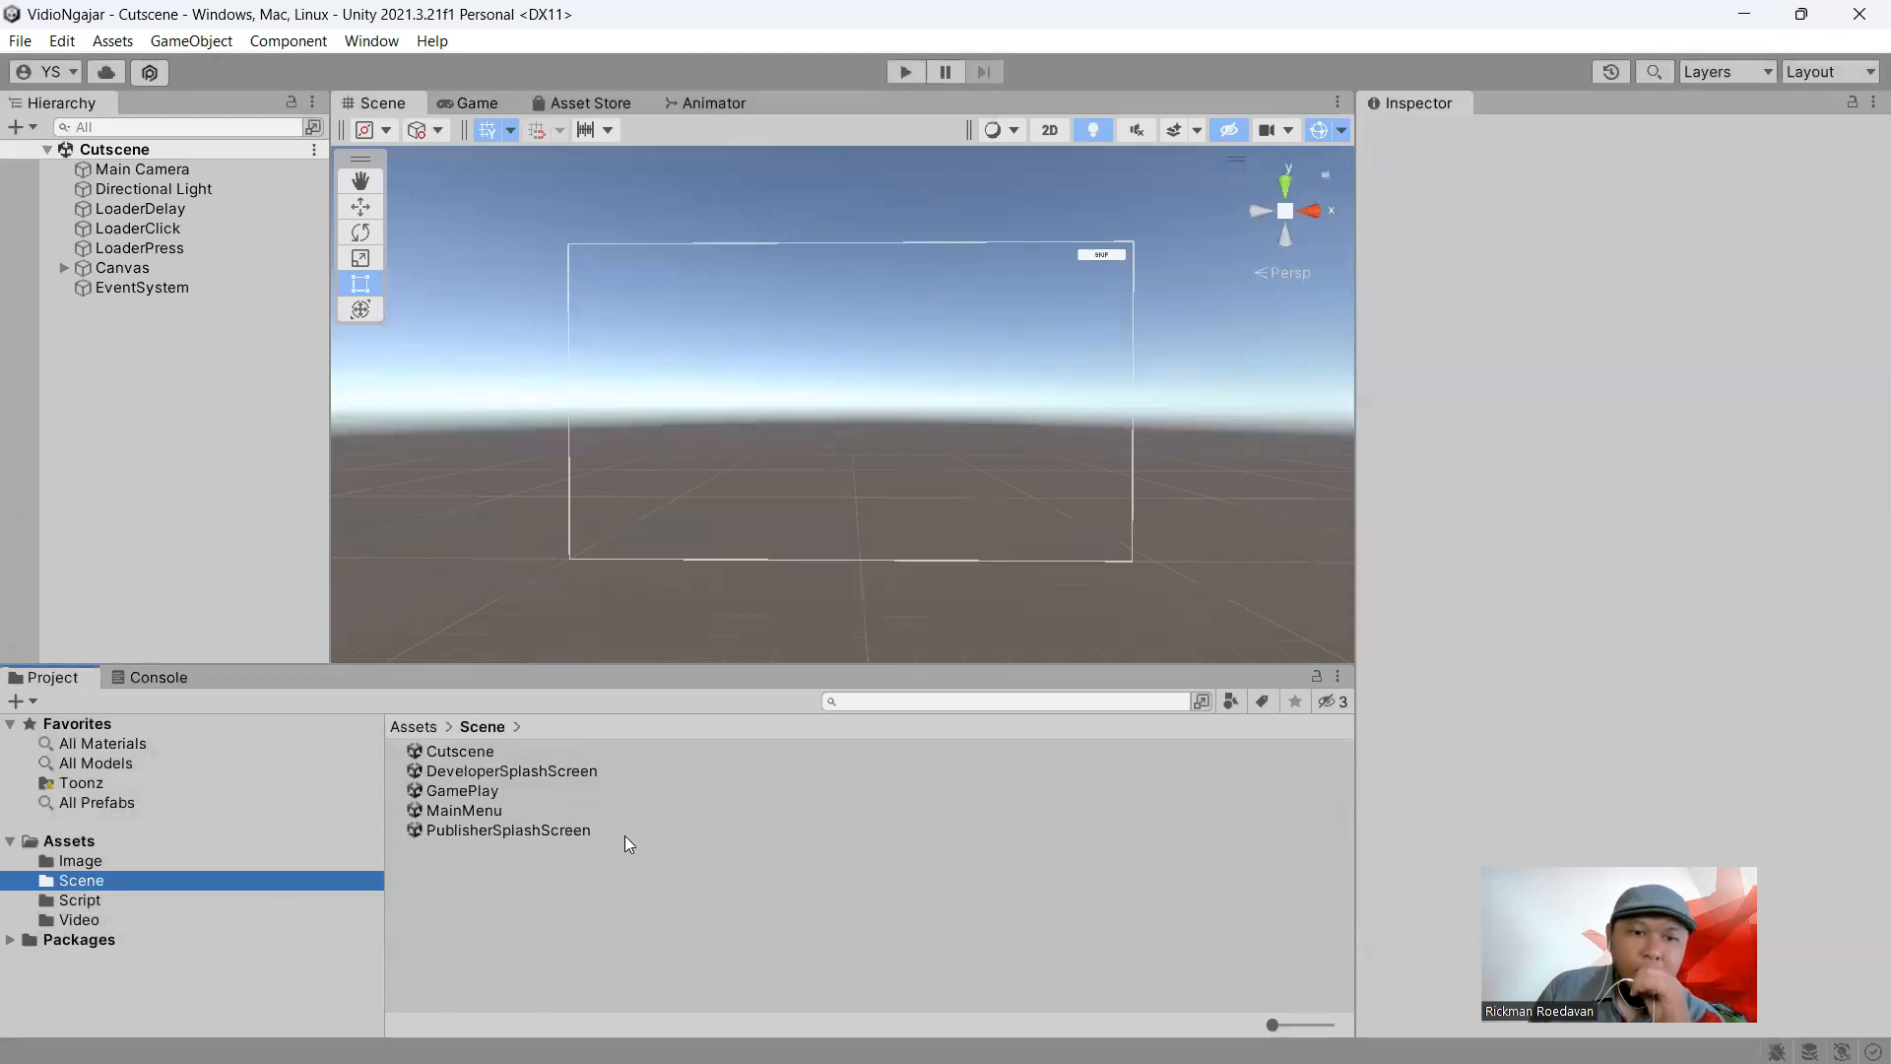
{"action": "double_click", "coordinate": [528, 830]}
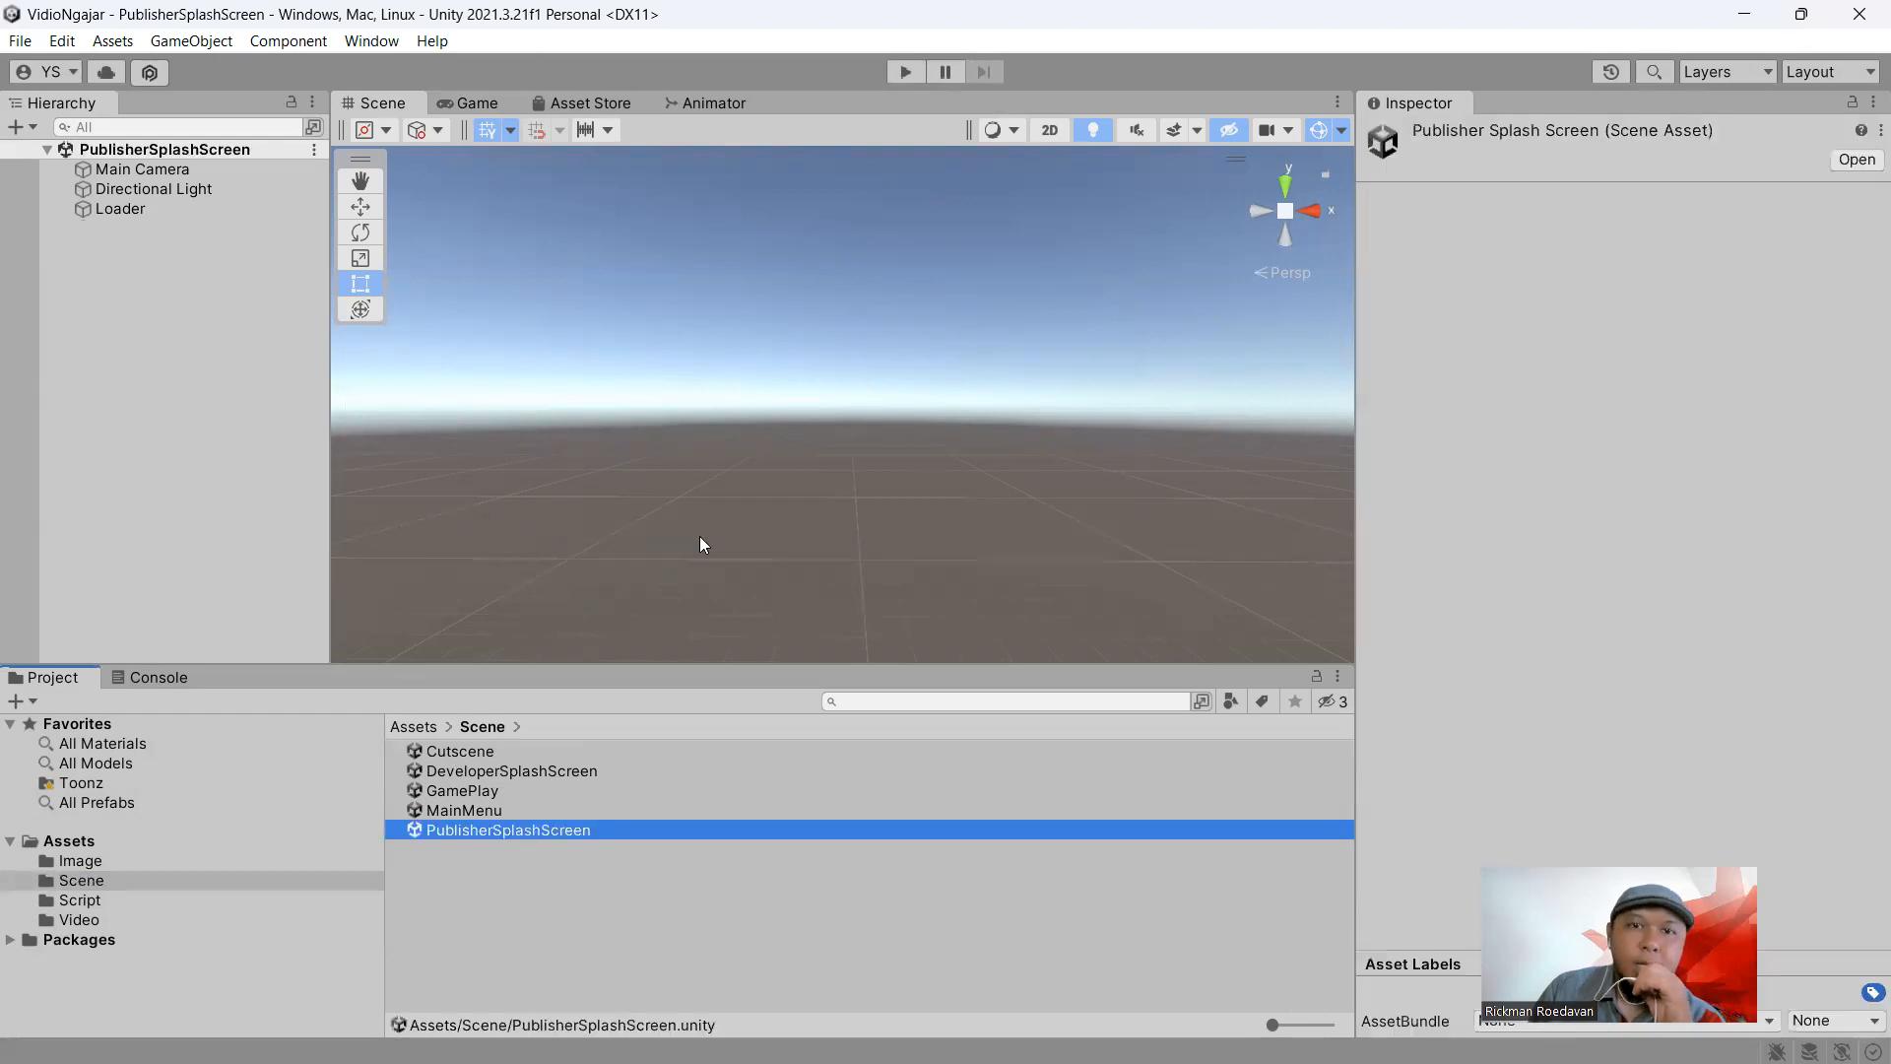
{"action": "left_click", "coordinate": [905, 75]}
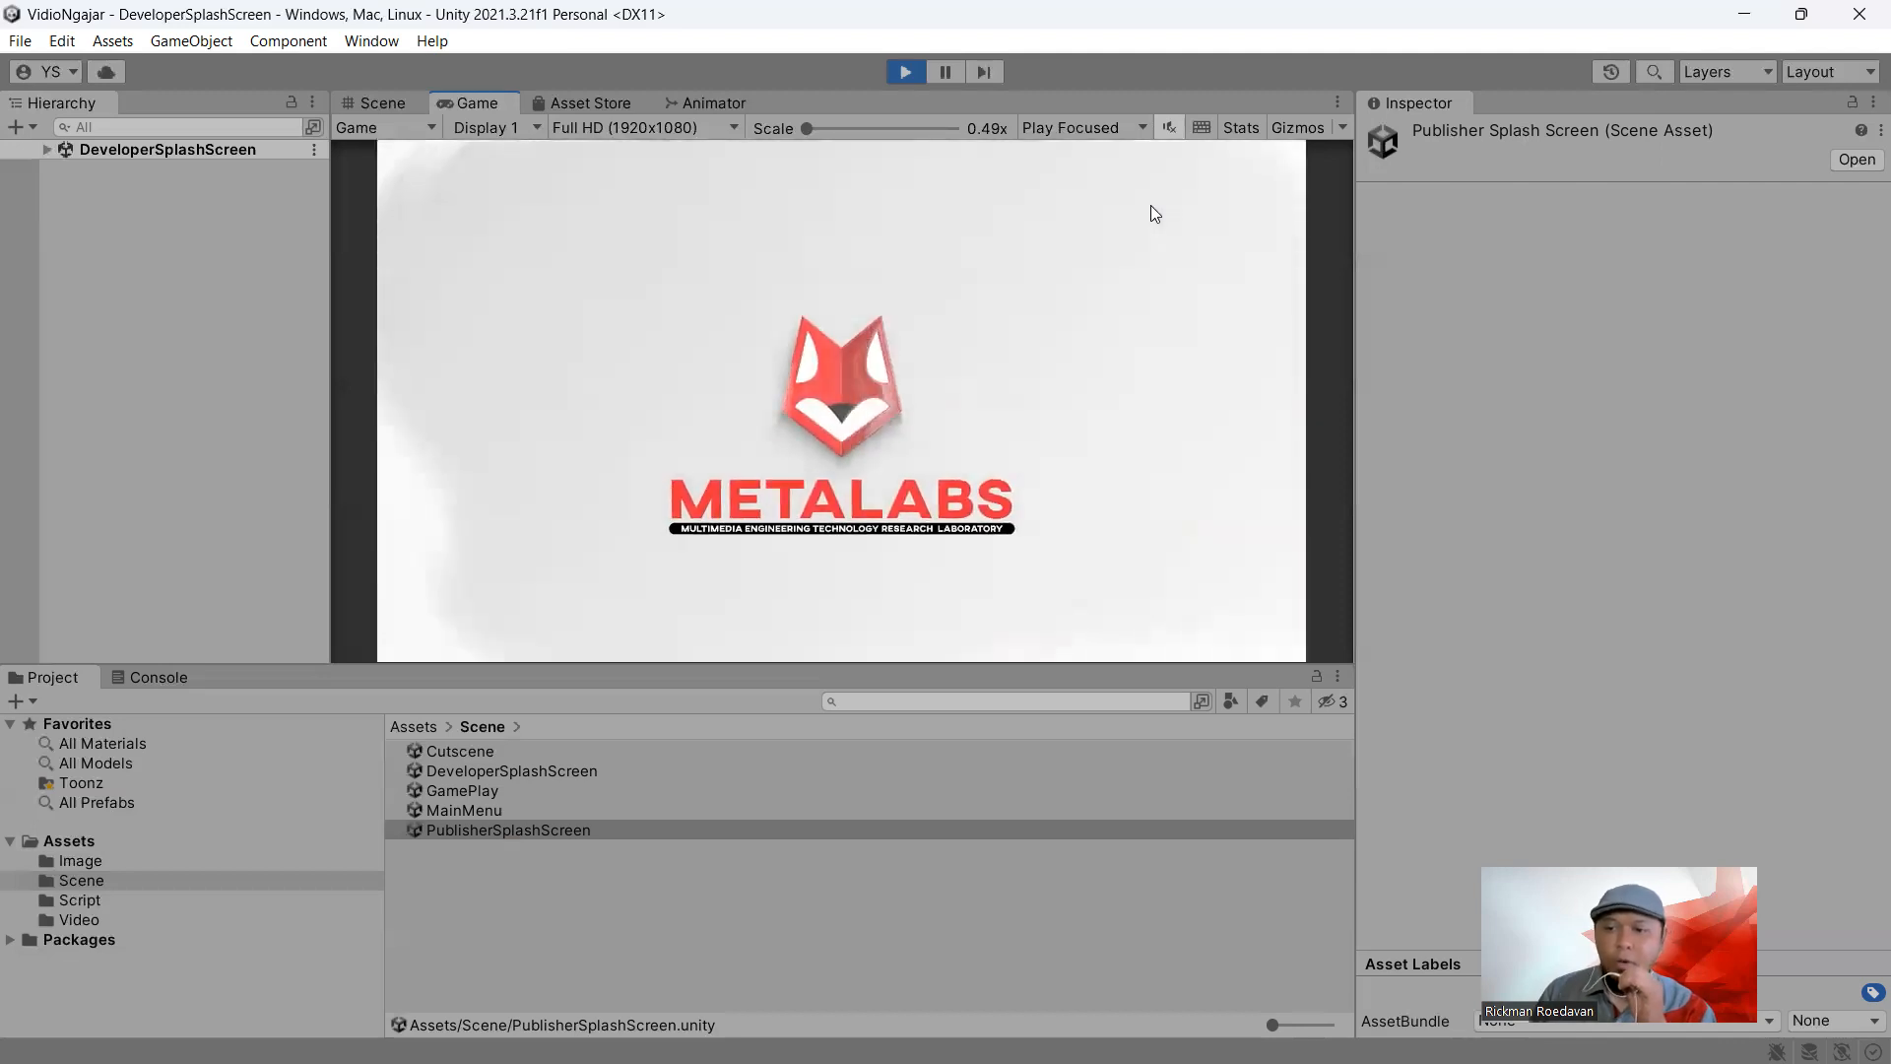
{"action": "left_click", "coordinate": [904, 73]}
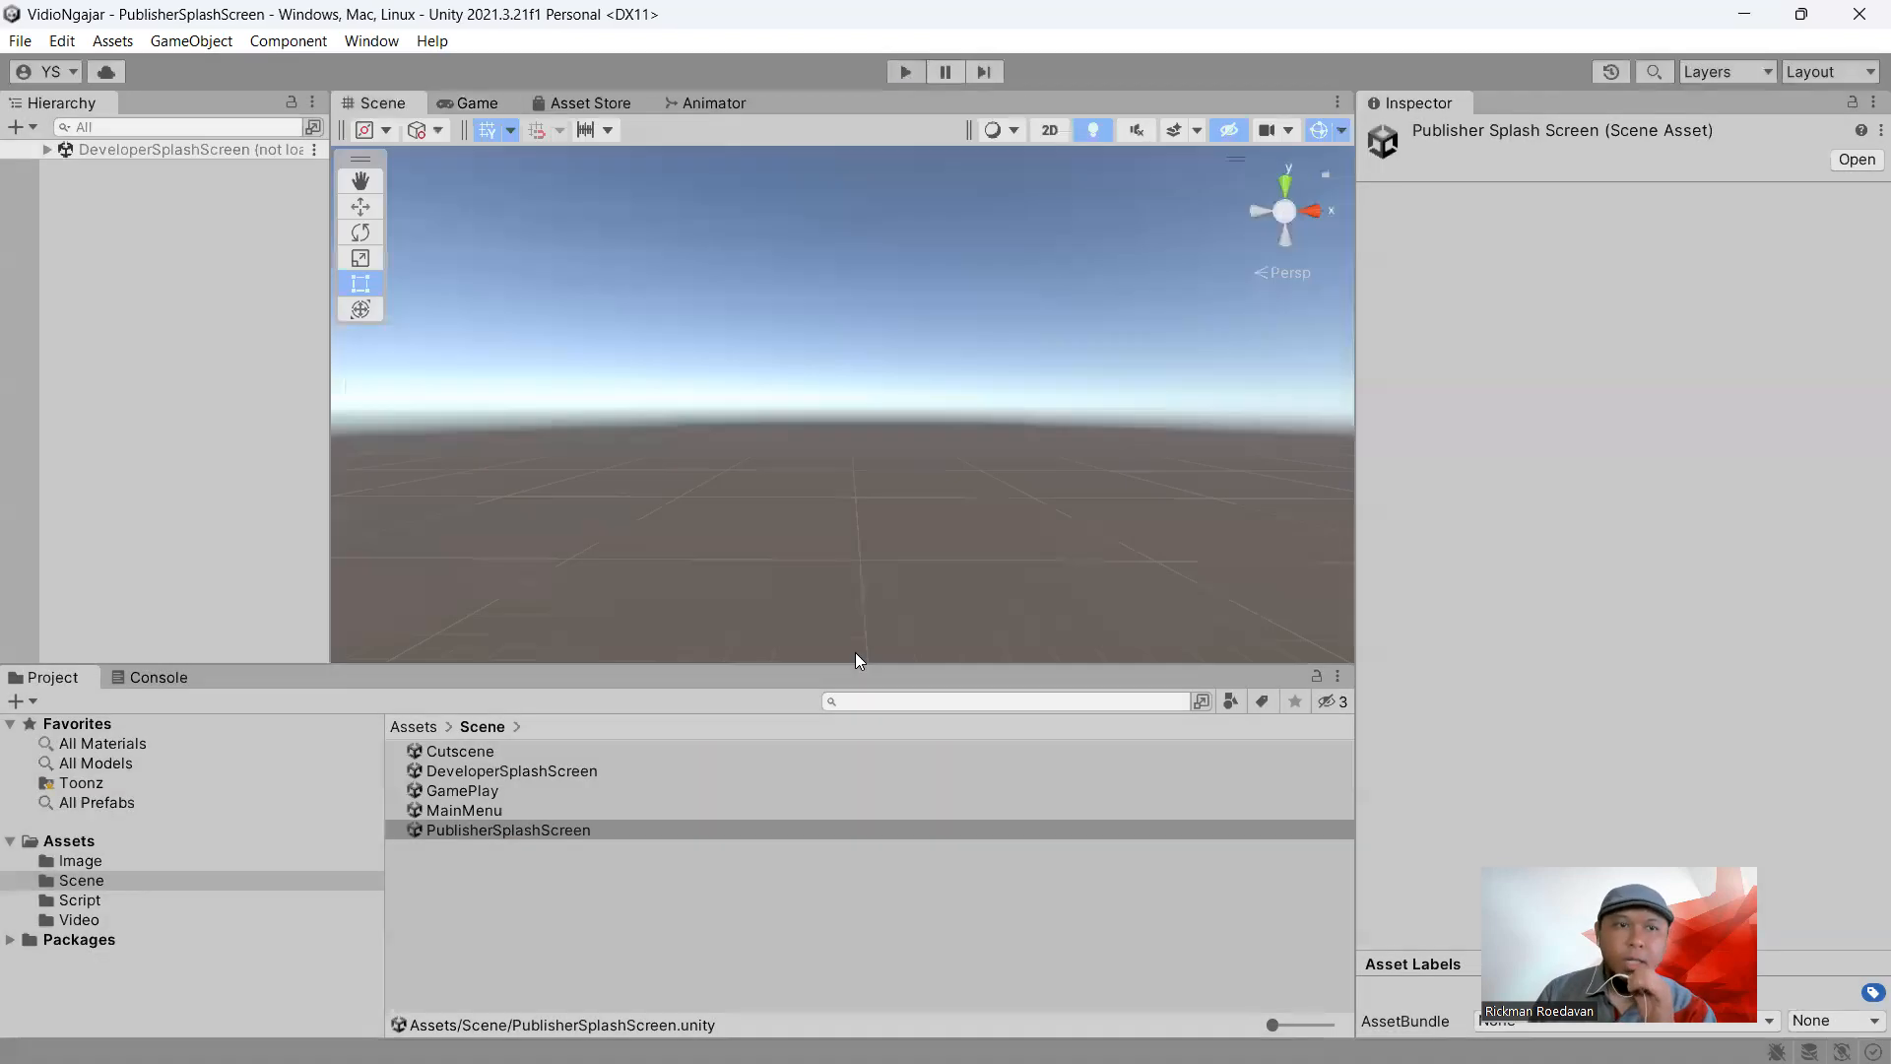
{"action": "left_click", "coordinate": [547, 833]}
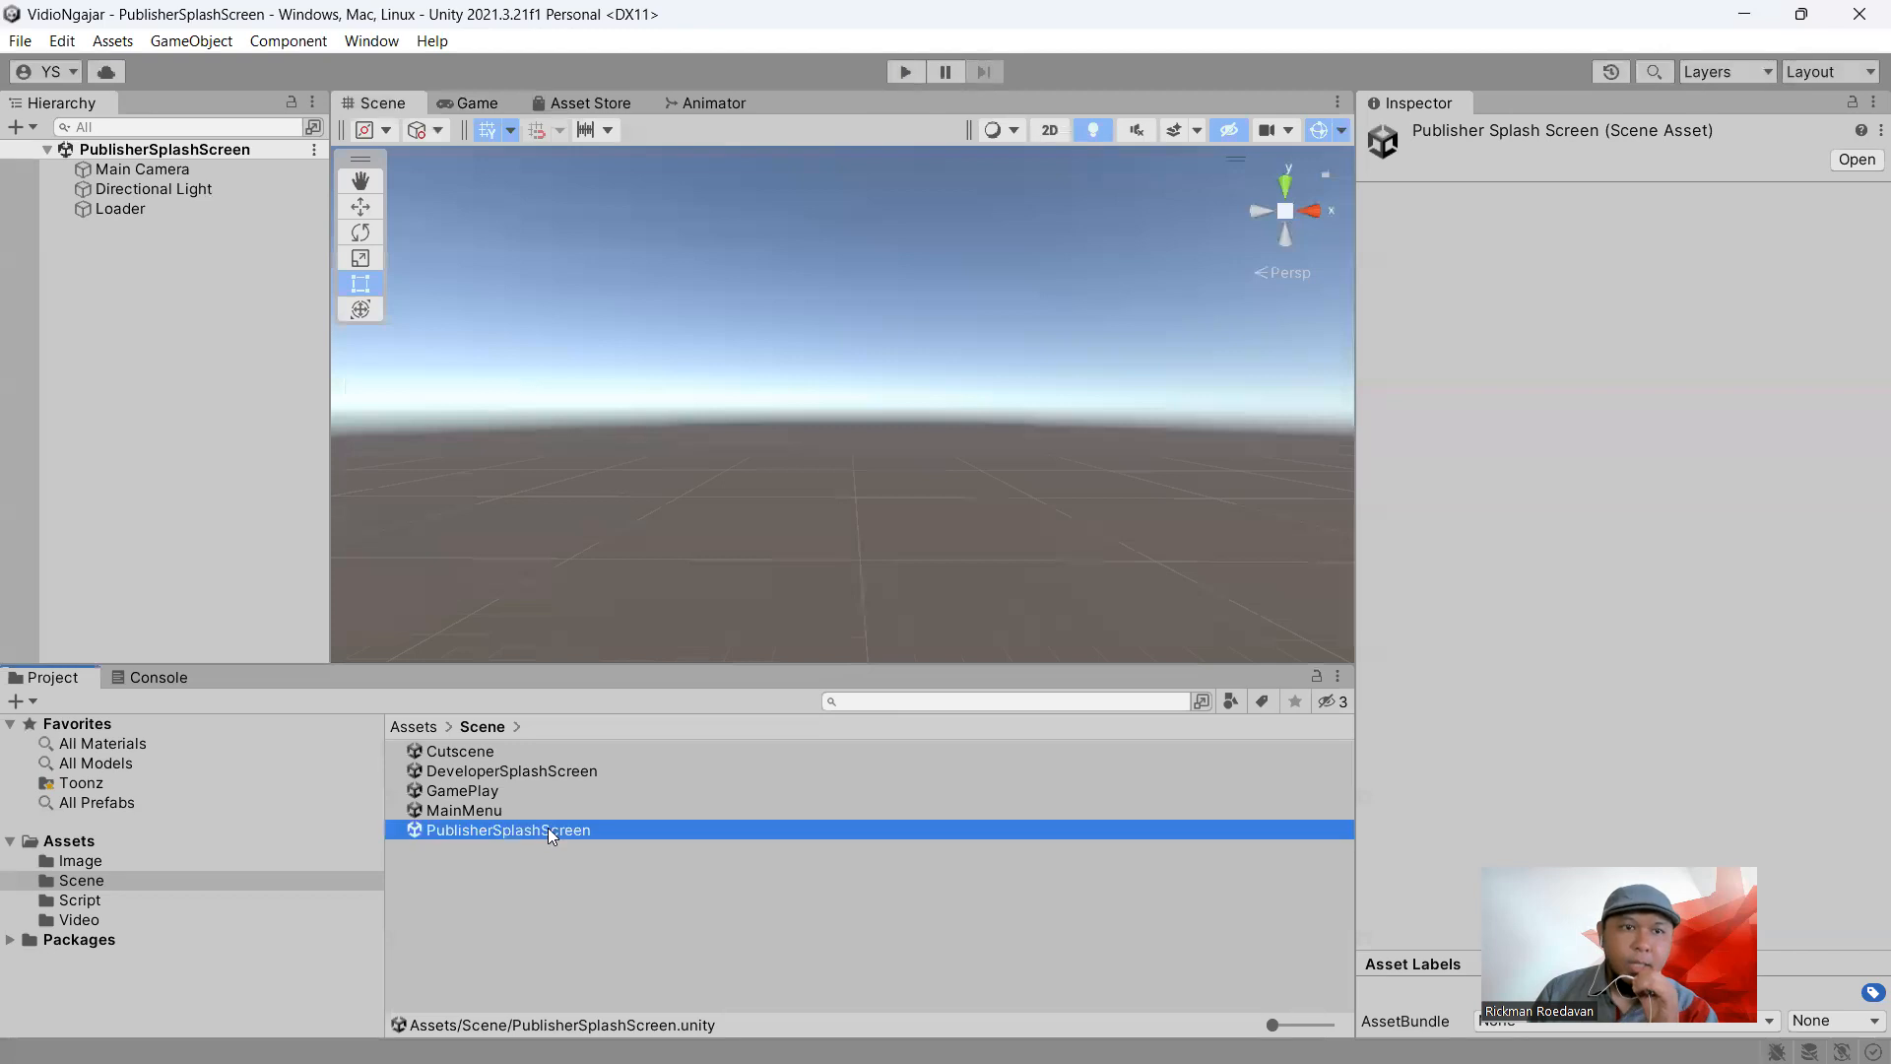
Create an empty object named LoaderPress in the PublisherSplashScreen scene
{"action": "left_click", "coordinate": [191, 40]}
{"action": "left_click", "coordinate": [193, 69]}
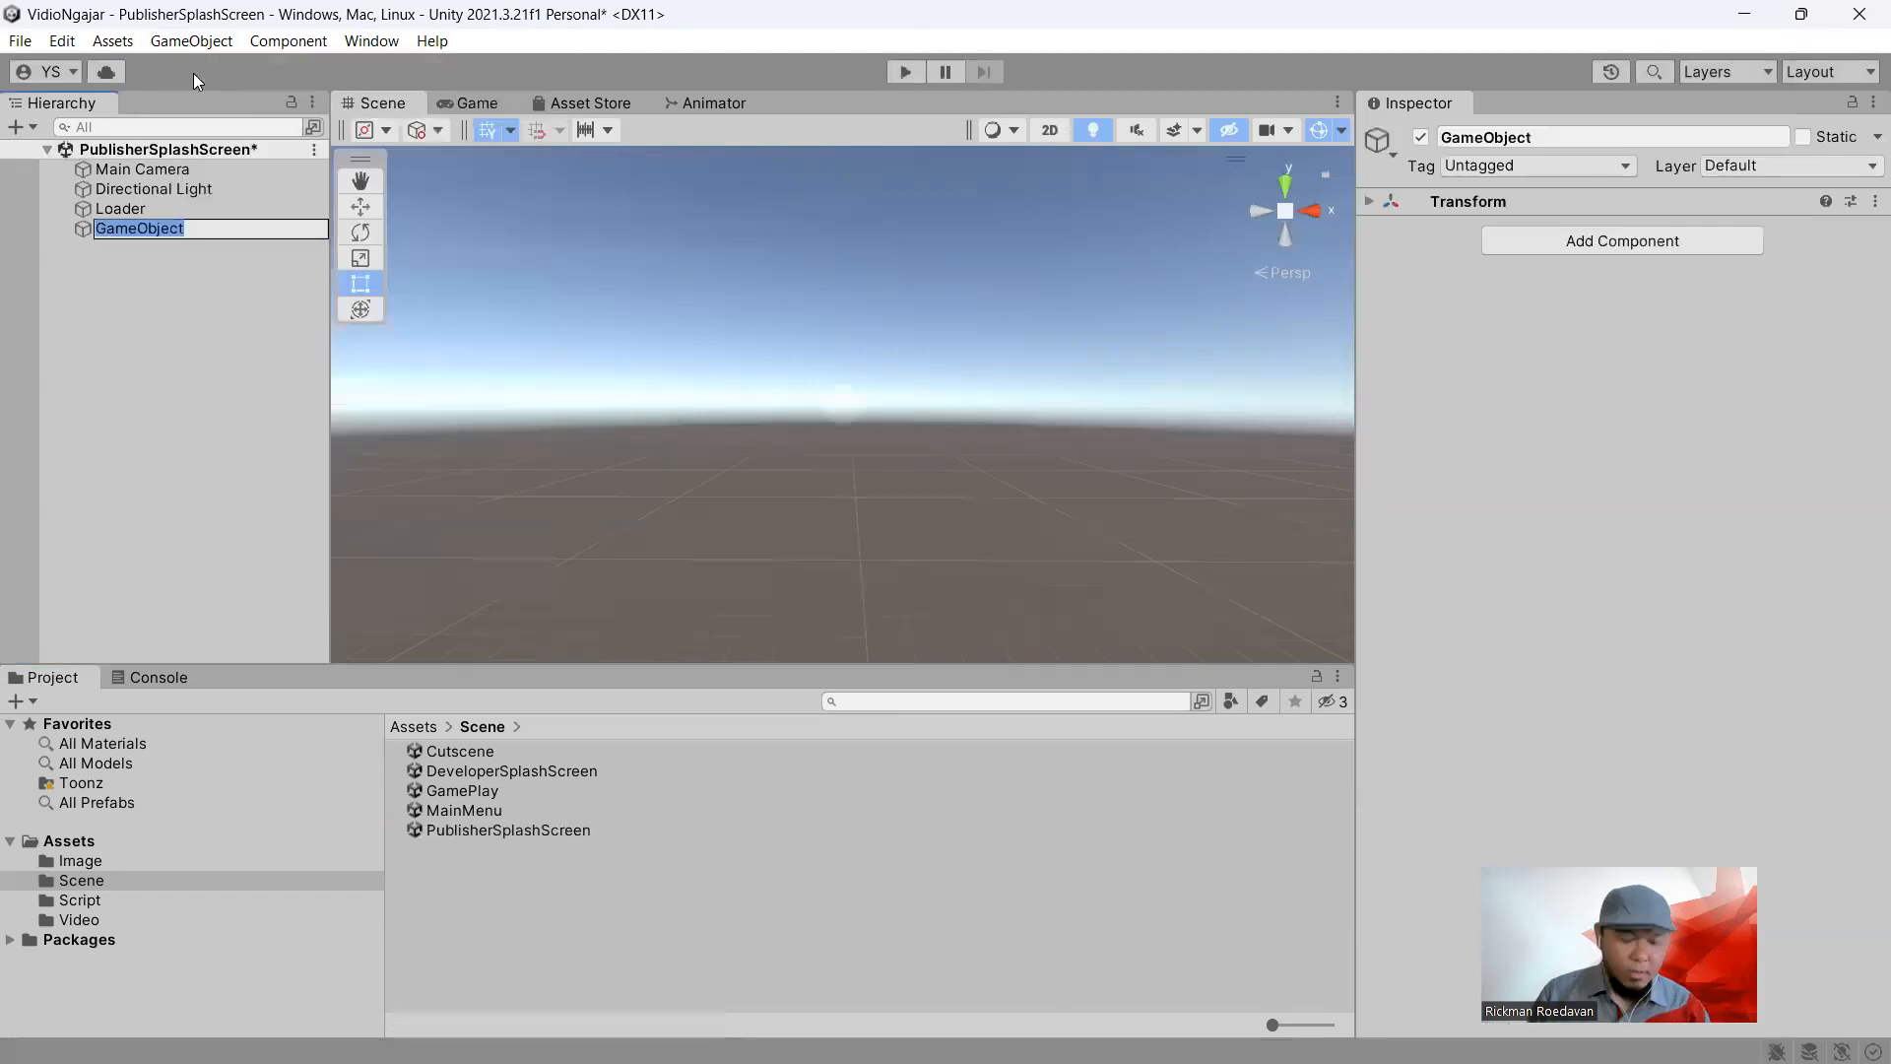
{"action": "type", "text": "Lo"}
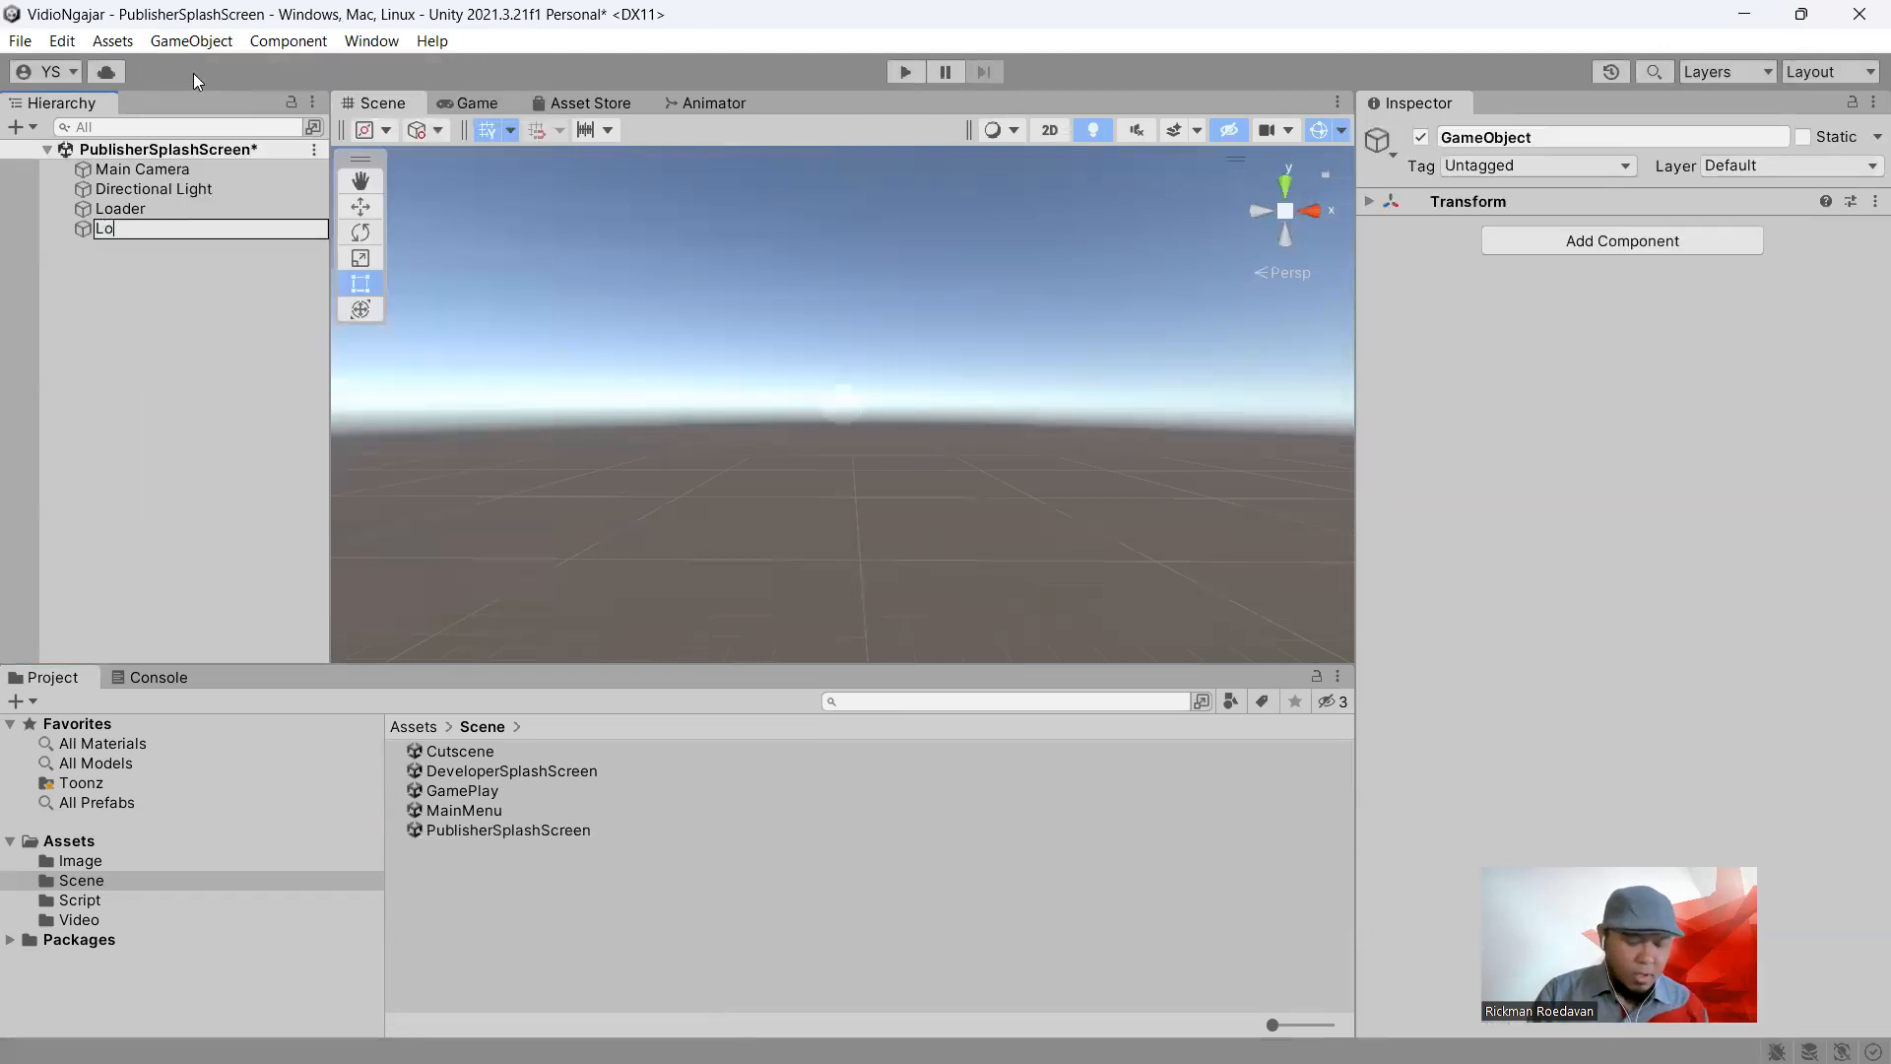
{"action": "type", "text": "aderPress"}
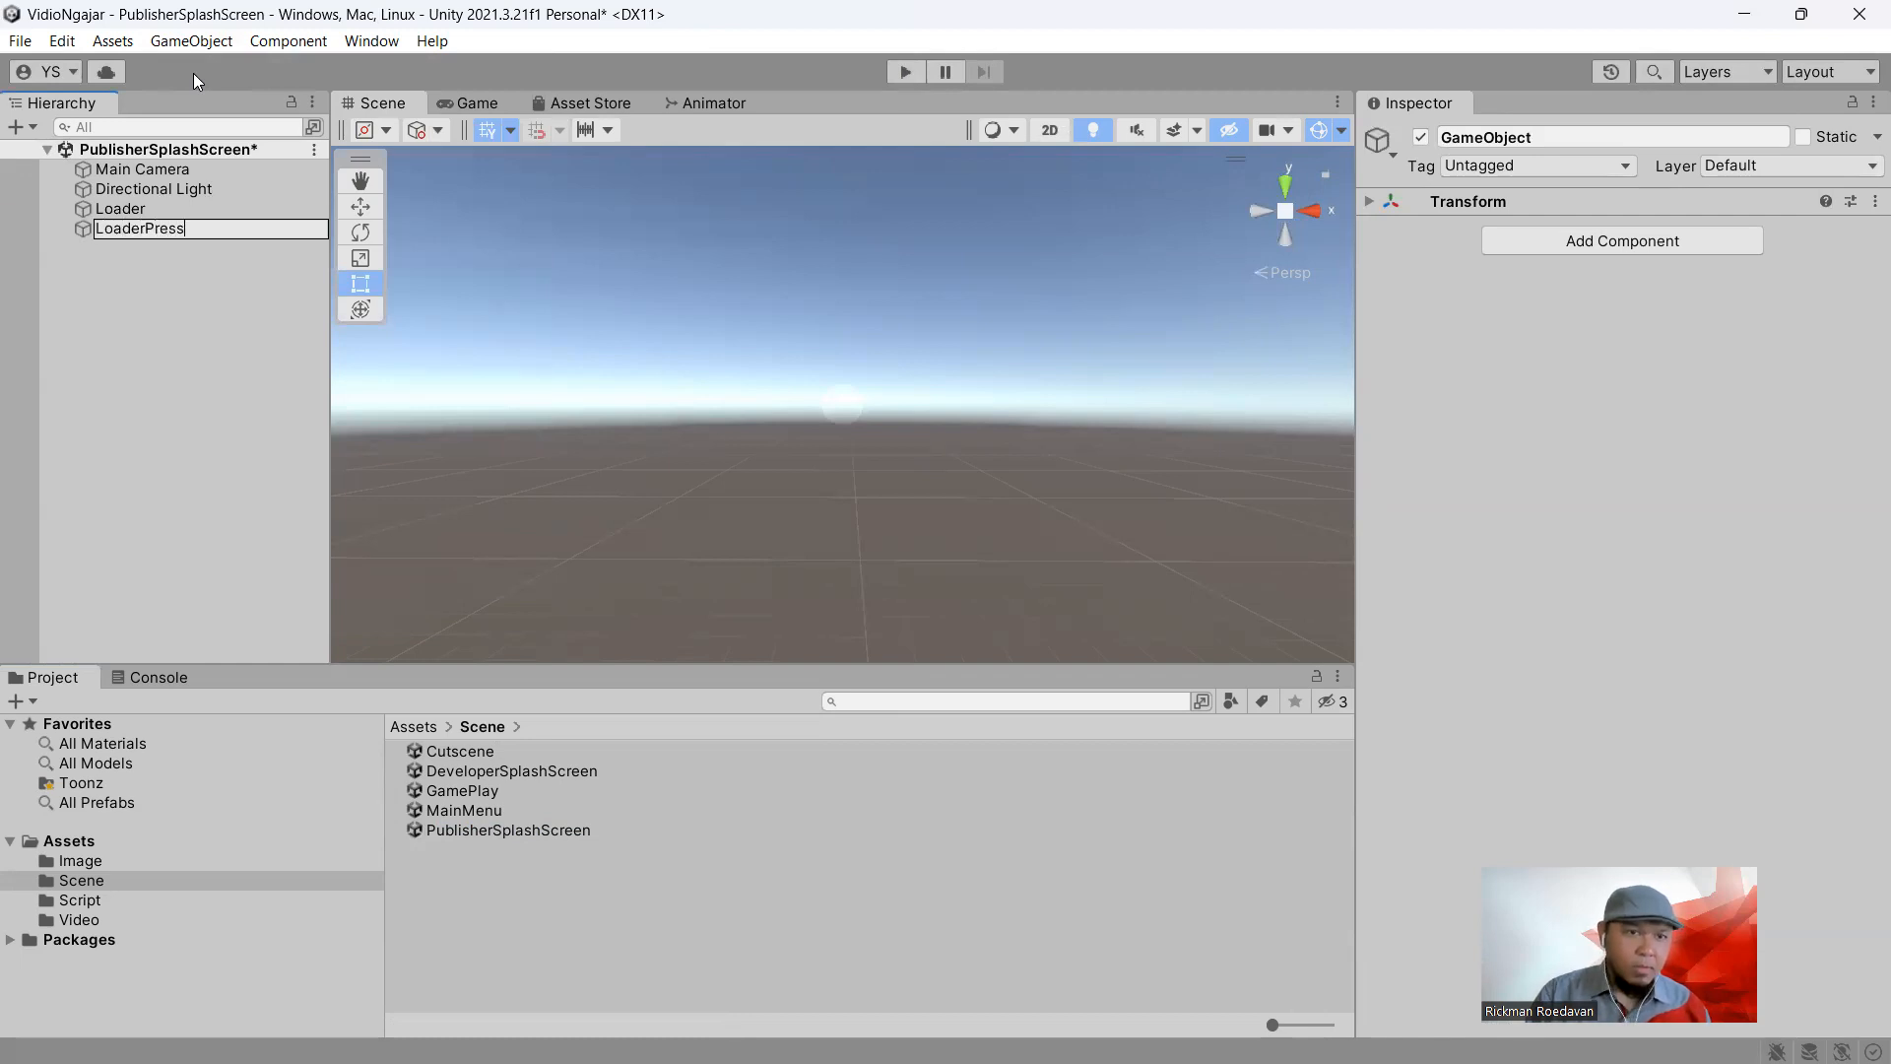
{"action": "key", "text": "Return"}
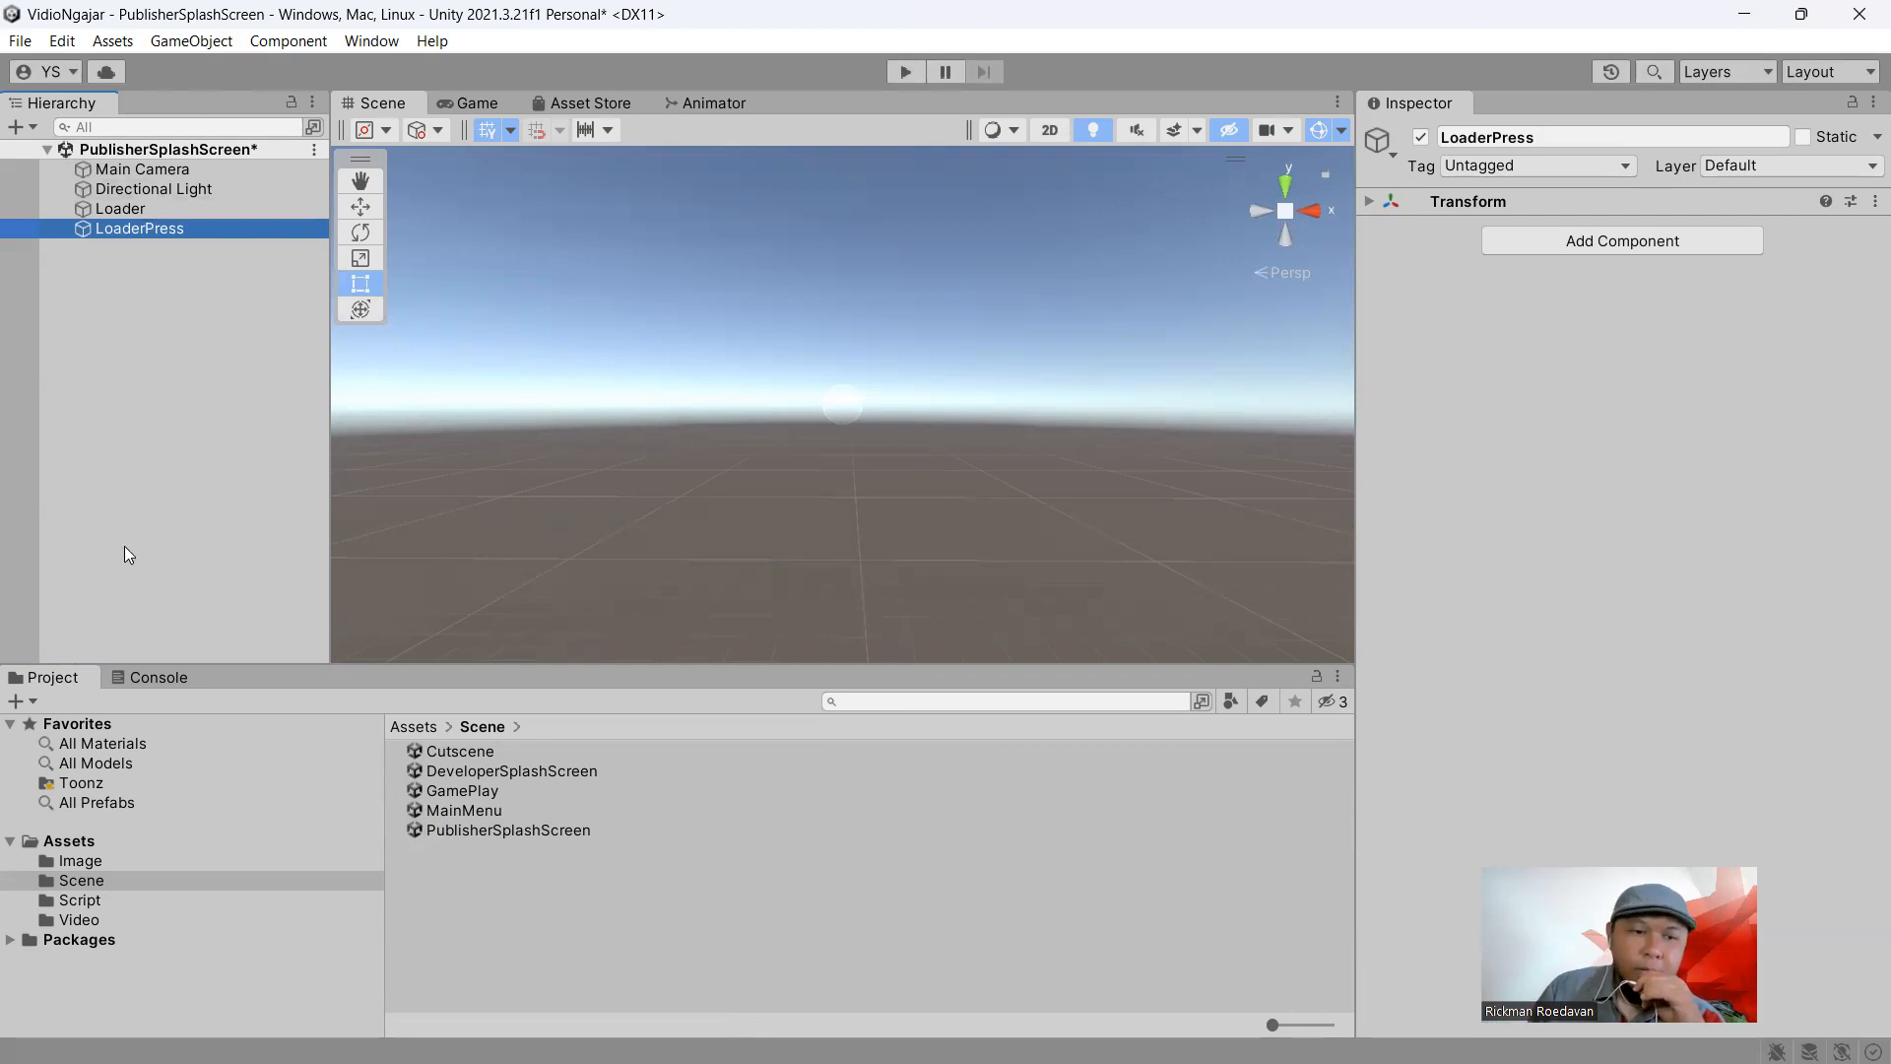
Attach the KeyboardPress and SceneLoaderClick scripts to LoaderPress and set the Target Key to Escape
{"action": "left_click", "coordinate": [87, 900]}
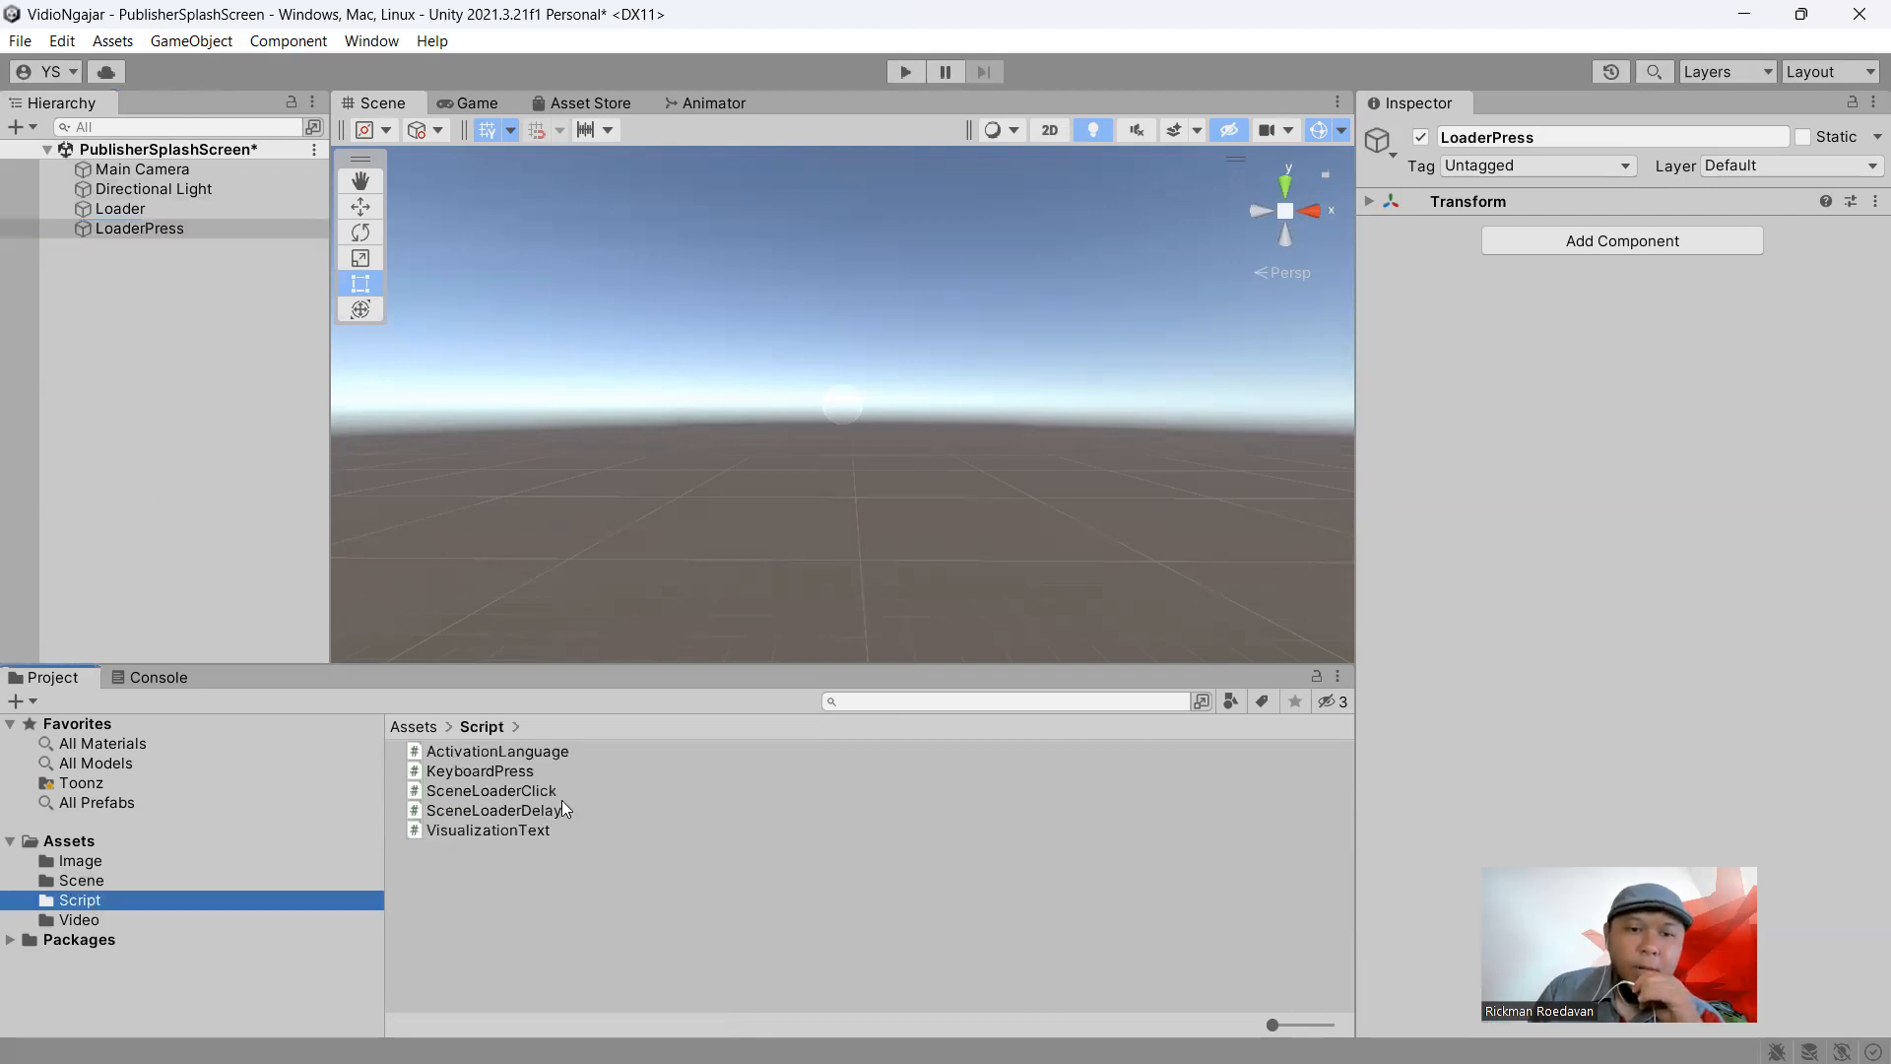
{"action": "left_click_drag", "start_coordinate": [483, 772], "coordinate": [1550, 622]}
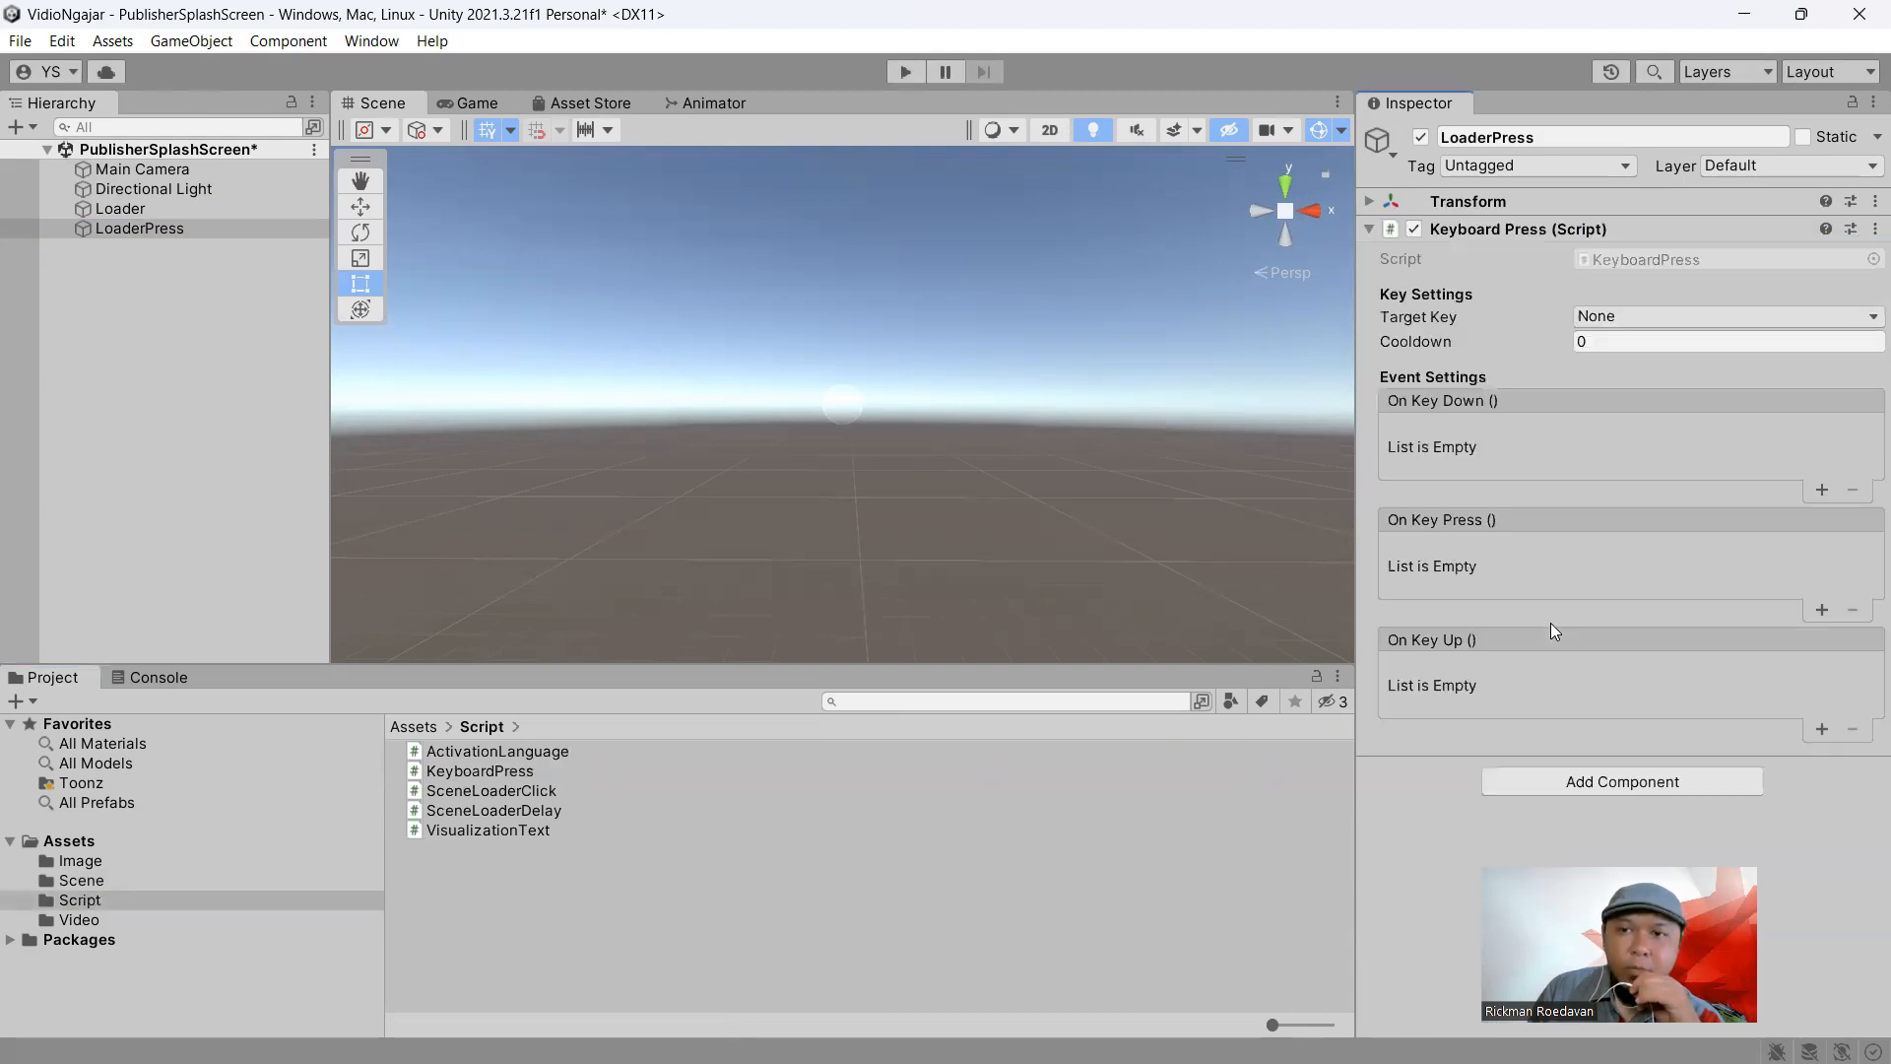
{"action": "left_click_drag", "start_coordinate": [469, 790], "coordinate": [1435, 795]}
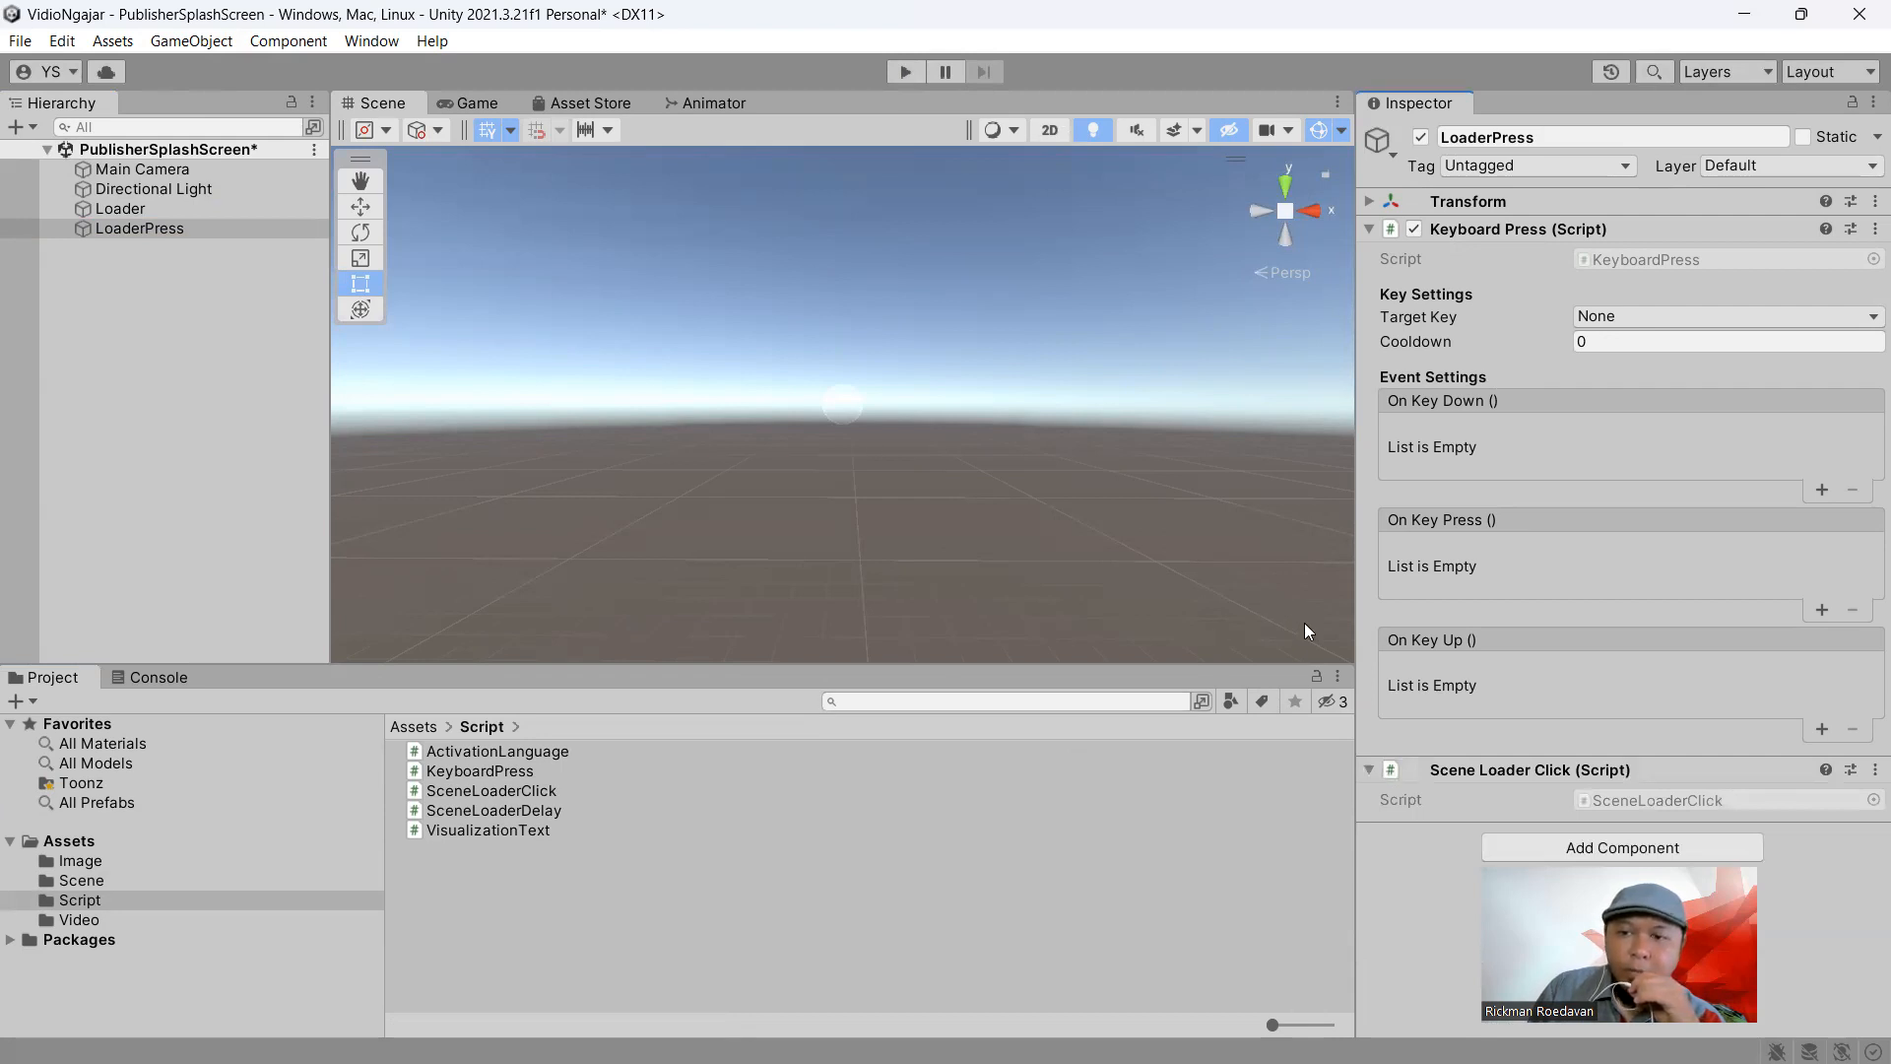
{"action": "left_click", "coordinate": [1695, 319]}
{"action": "left_click", "coordinate": [1678, 234]}
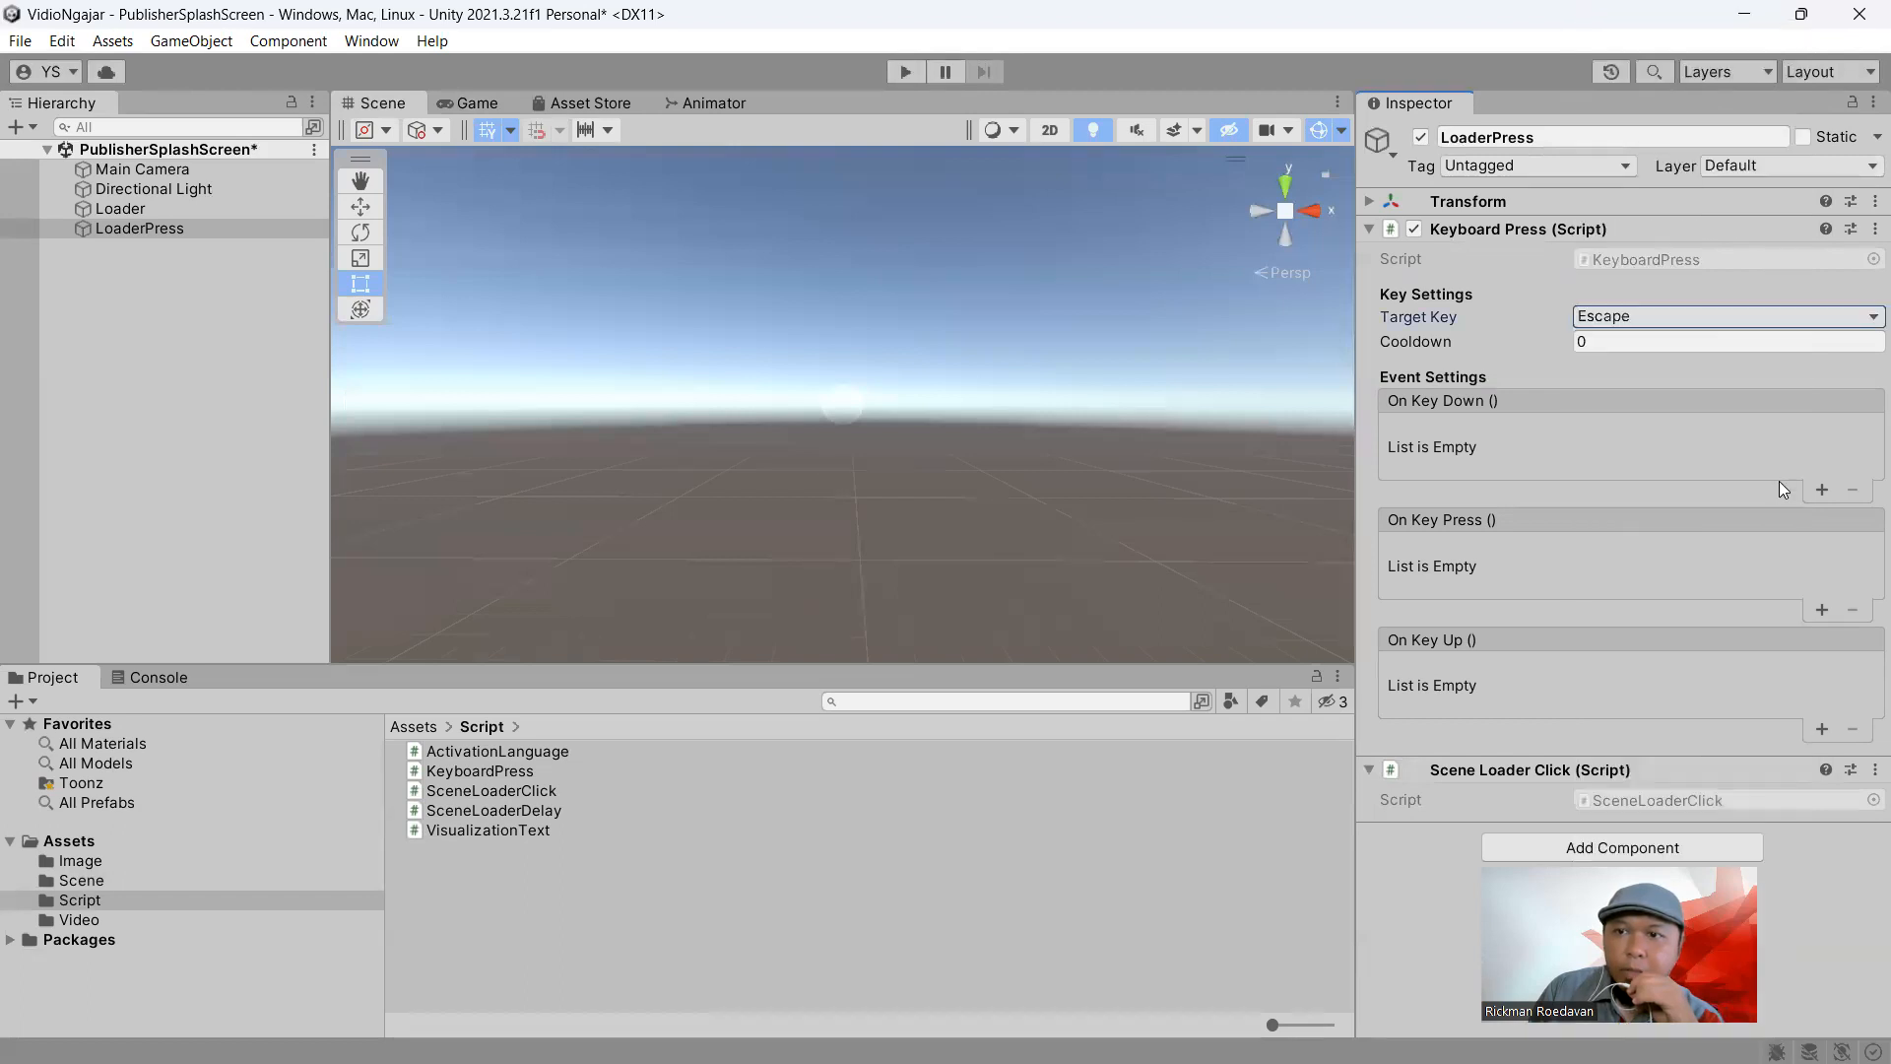
Add an On Key Down event on LoaderPress that calls its own SceneLoaderClick.LoadScene with the scene name DeveloperSplashScreen
{"action": "left_click", "coordinate": [1822, 491]}
{"action": "left_click_drag", "start_coordinate": [1458, 228], "coordinate": [1454, 457]}
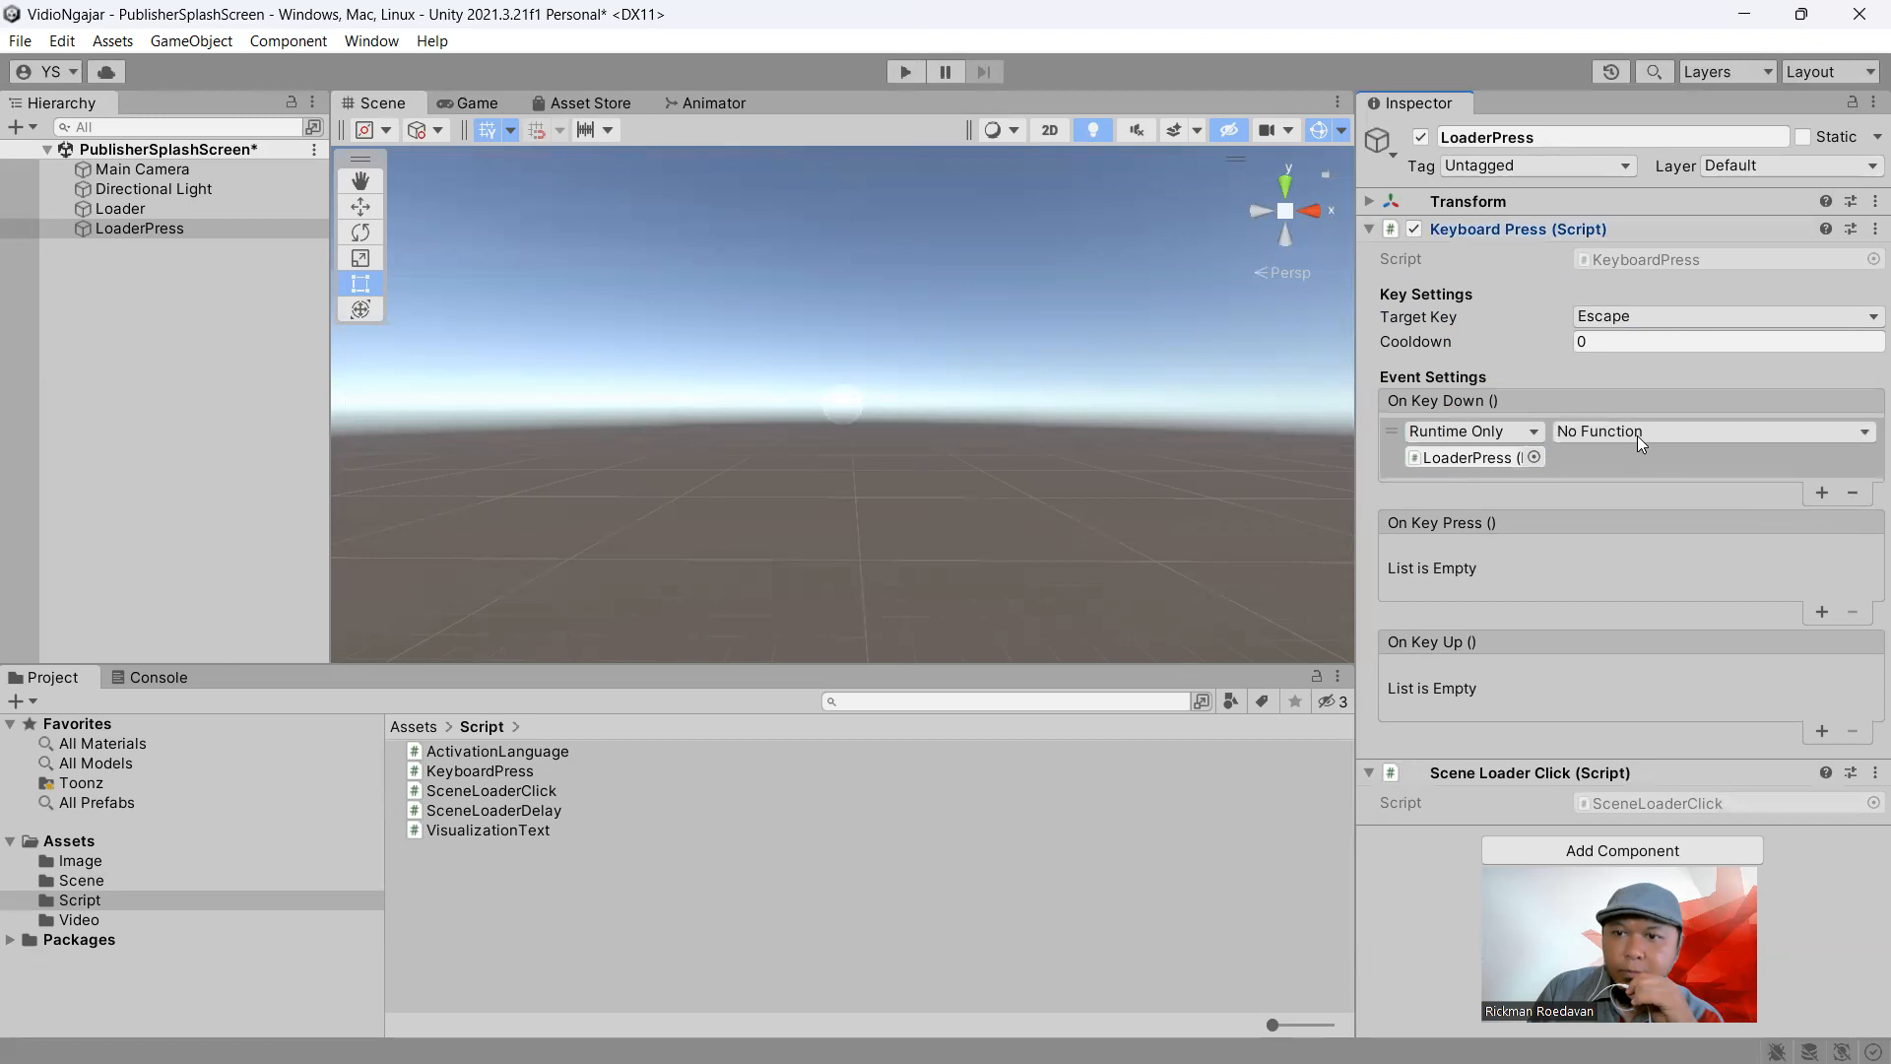
{"action": "left_click", "coordinate": [1637, 436]}
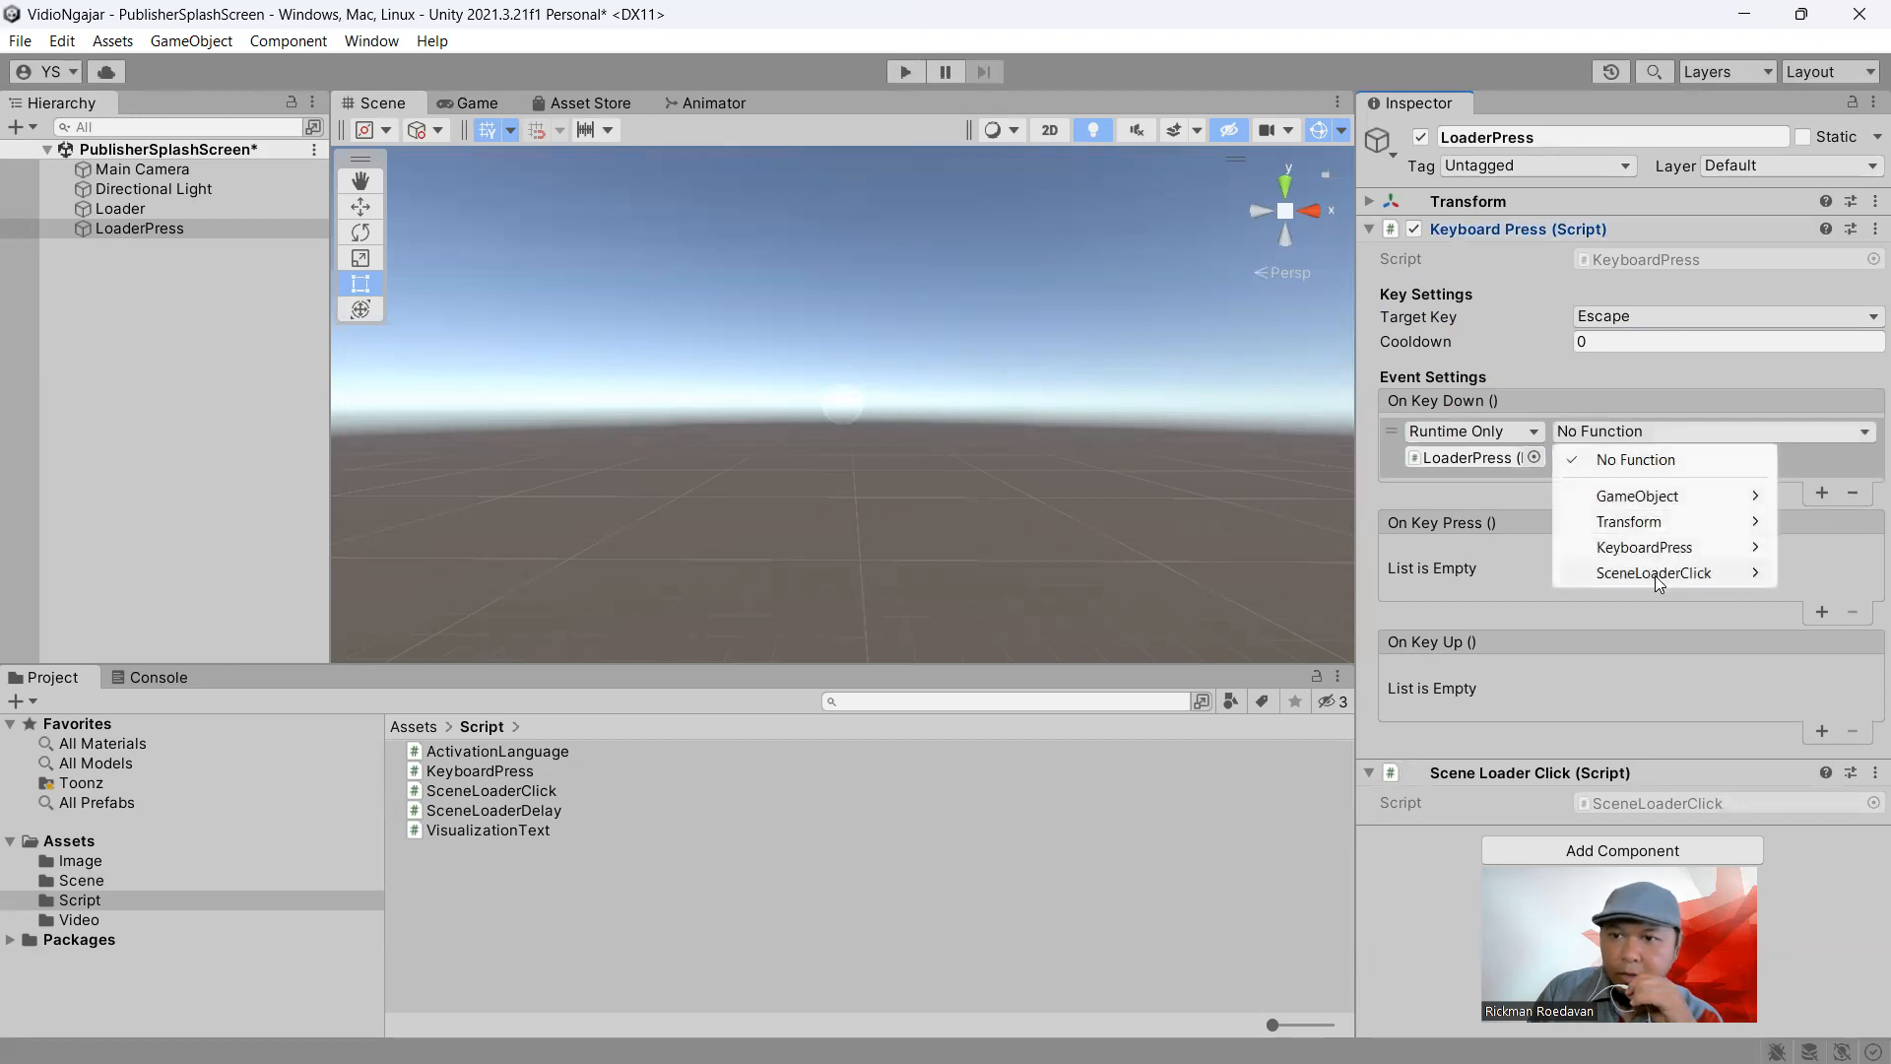
{"action": "mouse_move", "coordinate": [1658, 576]}
{"action": "left_click", "coordinate": [1423, 778]}
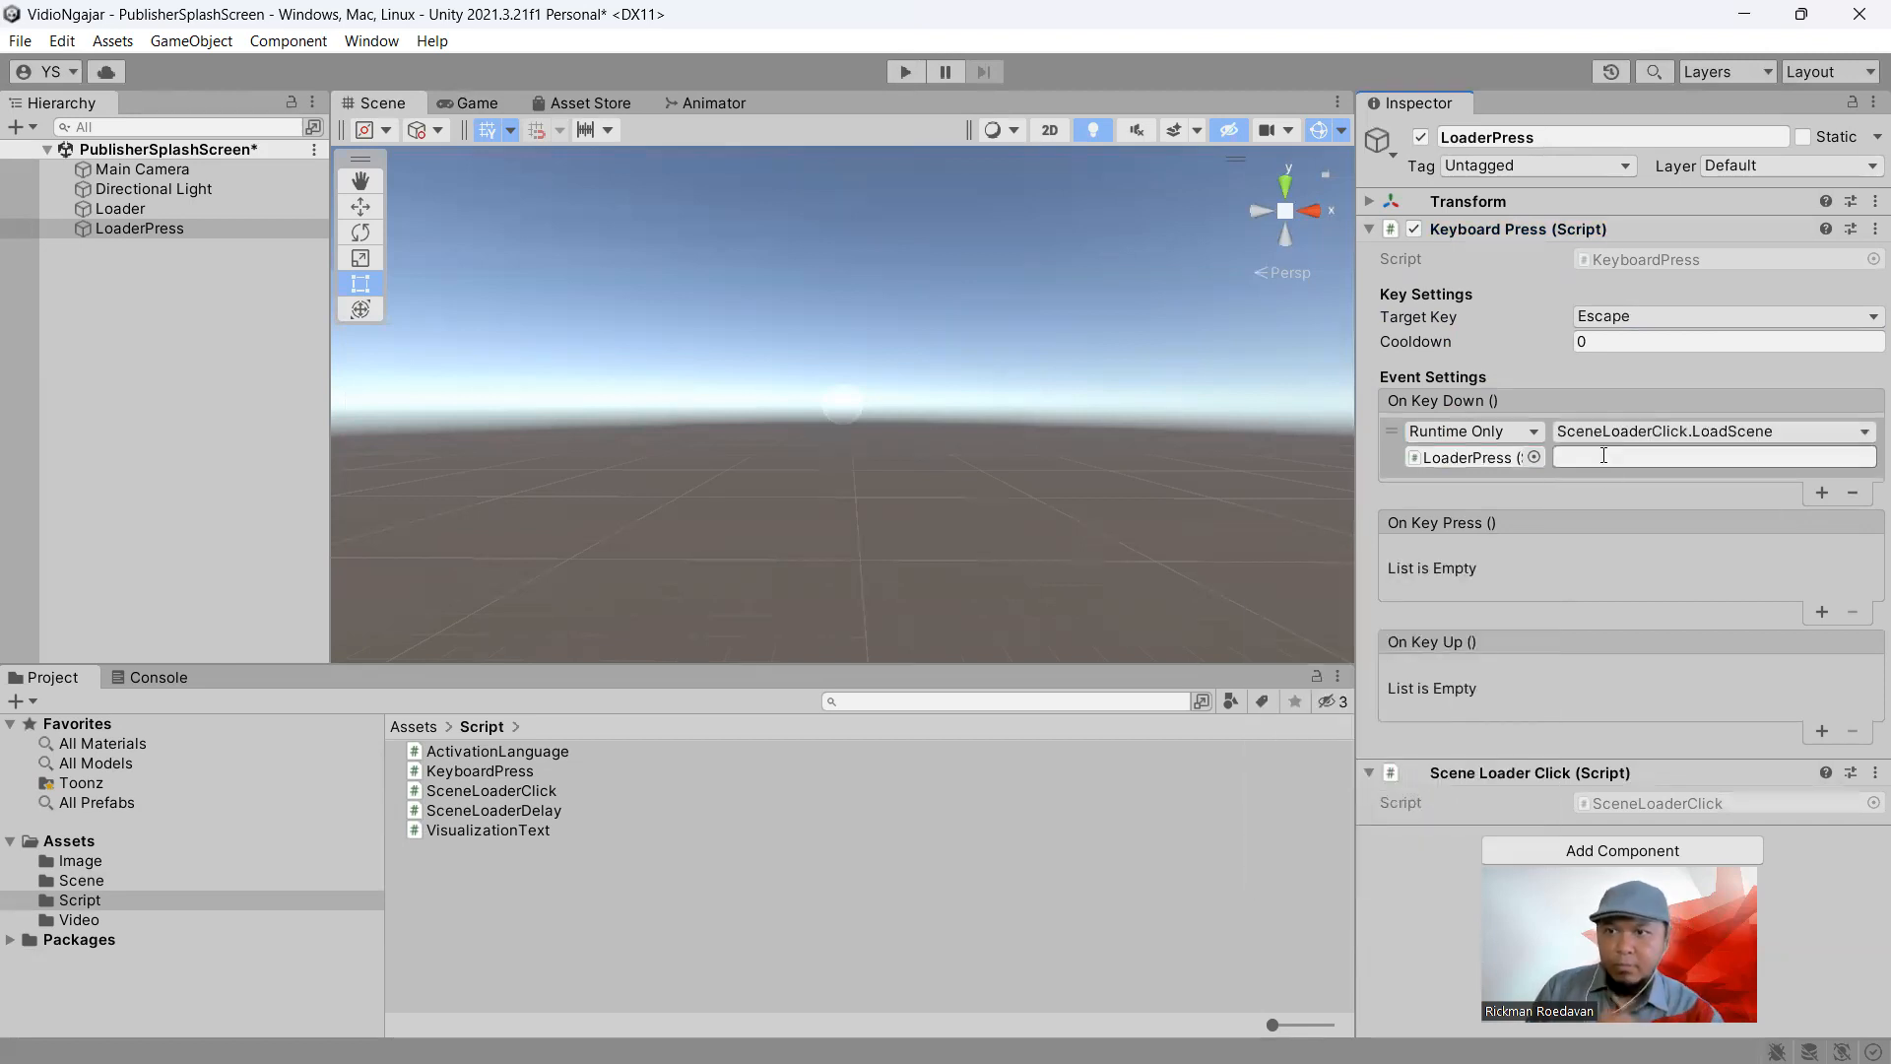
{"action": "left_click", "coordinate": [1603, 456]}
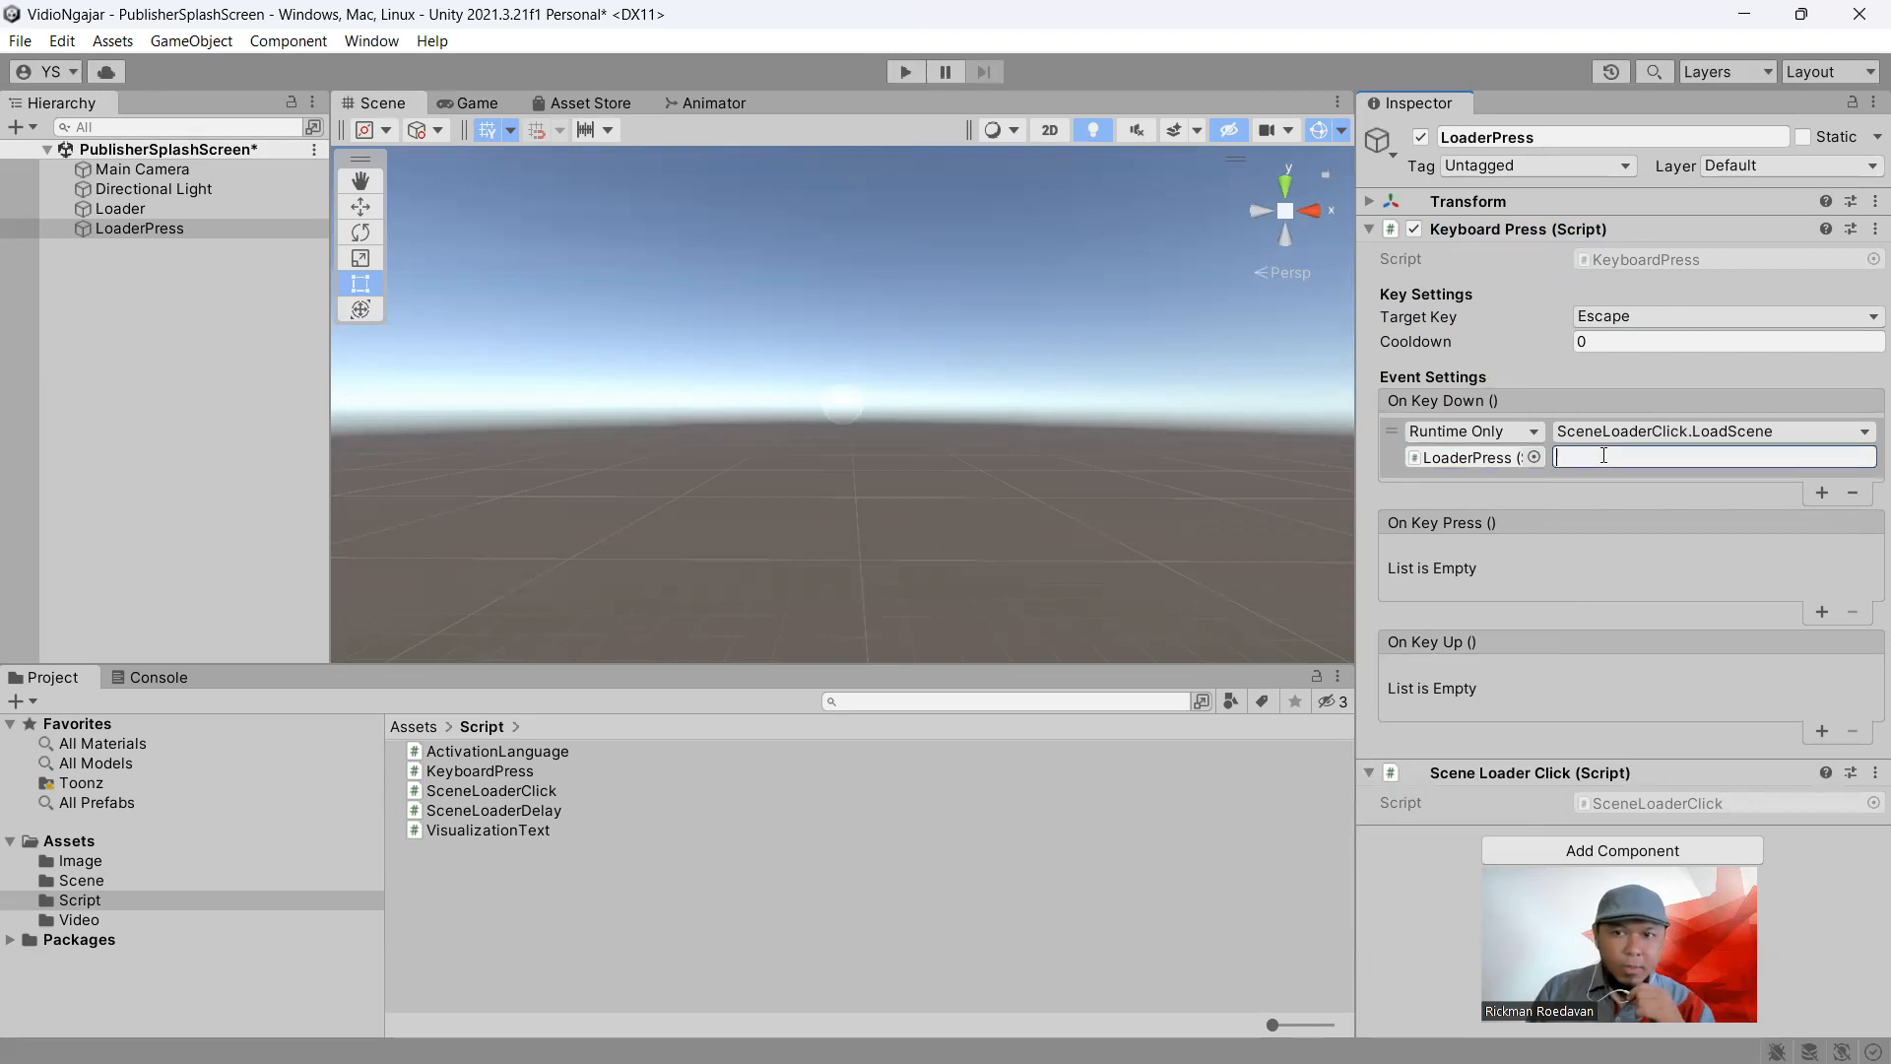
{"action": "left_click", "coordinate": [110, 881]}
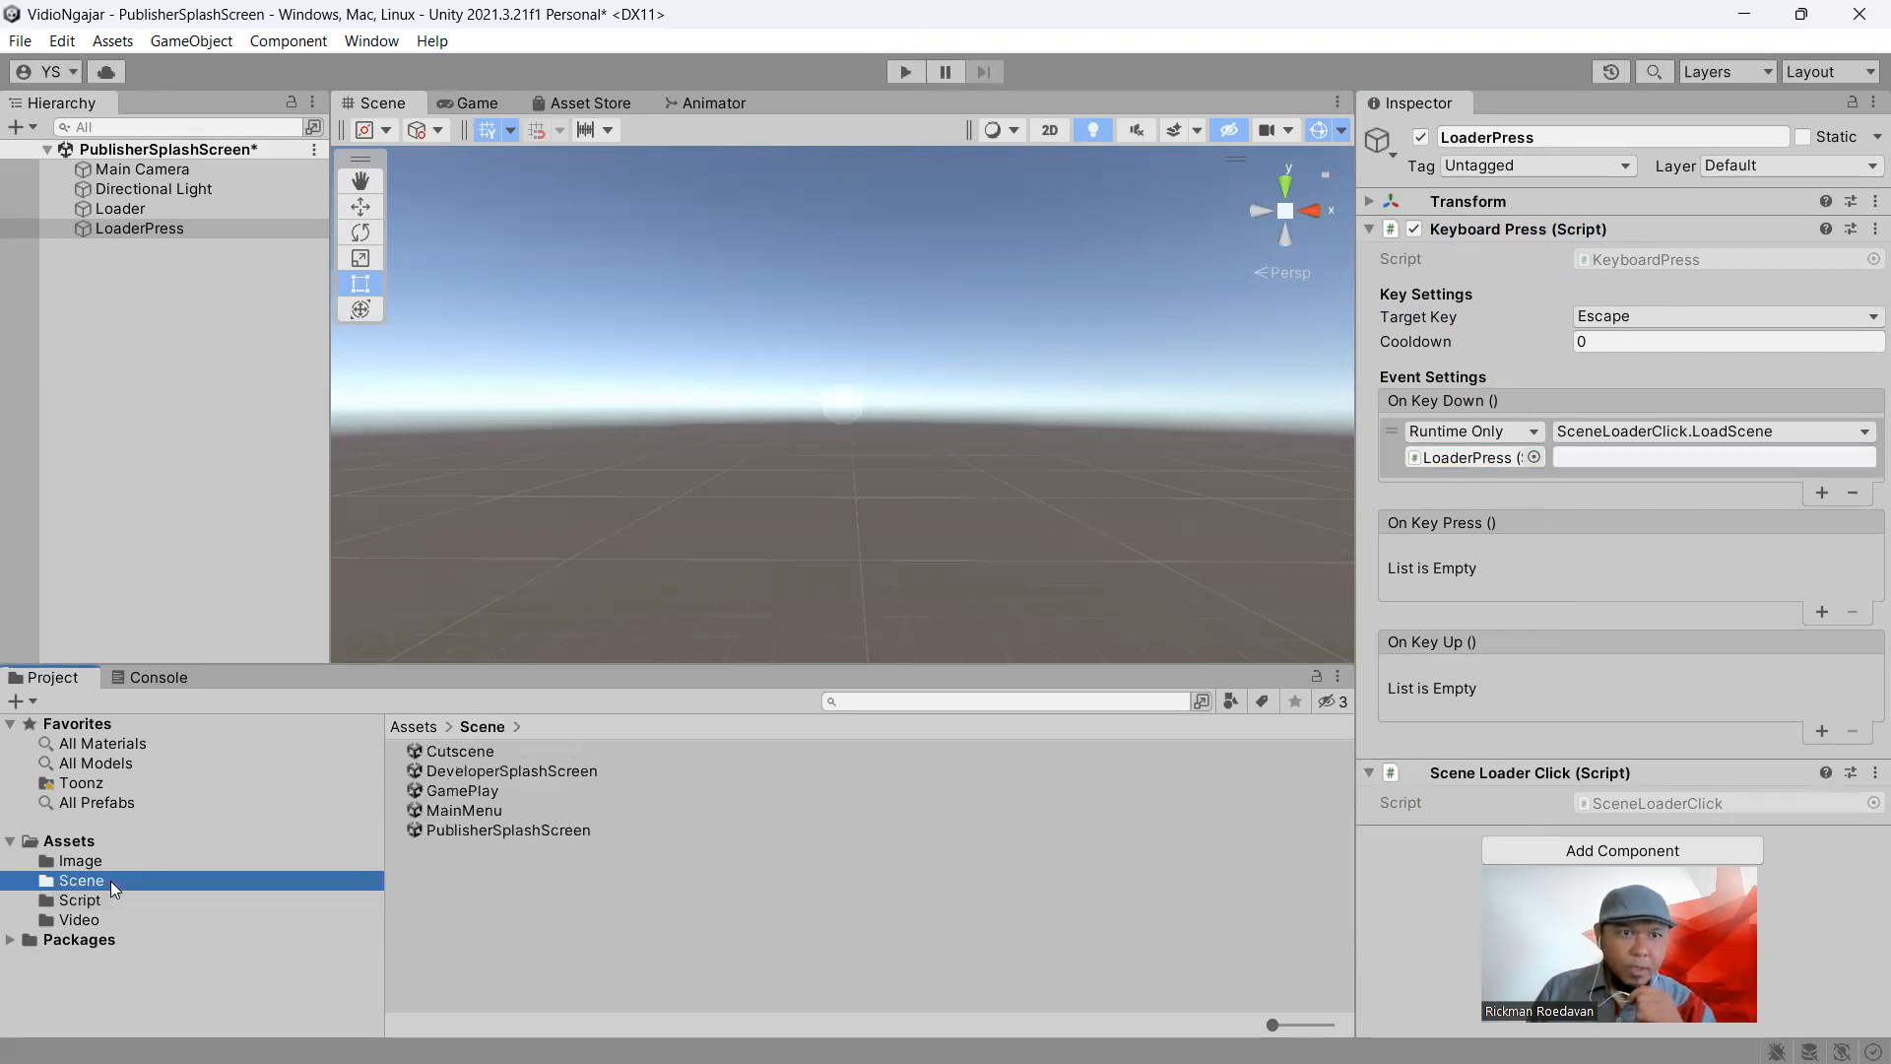
{"action": "left_click", "coordinate": [1588, 458]}
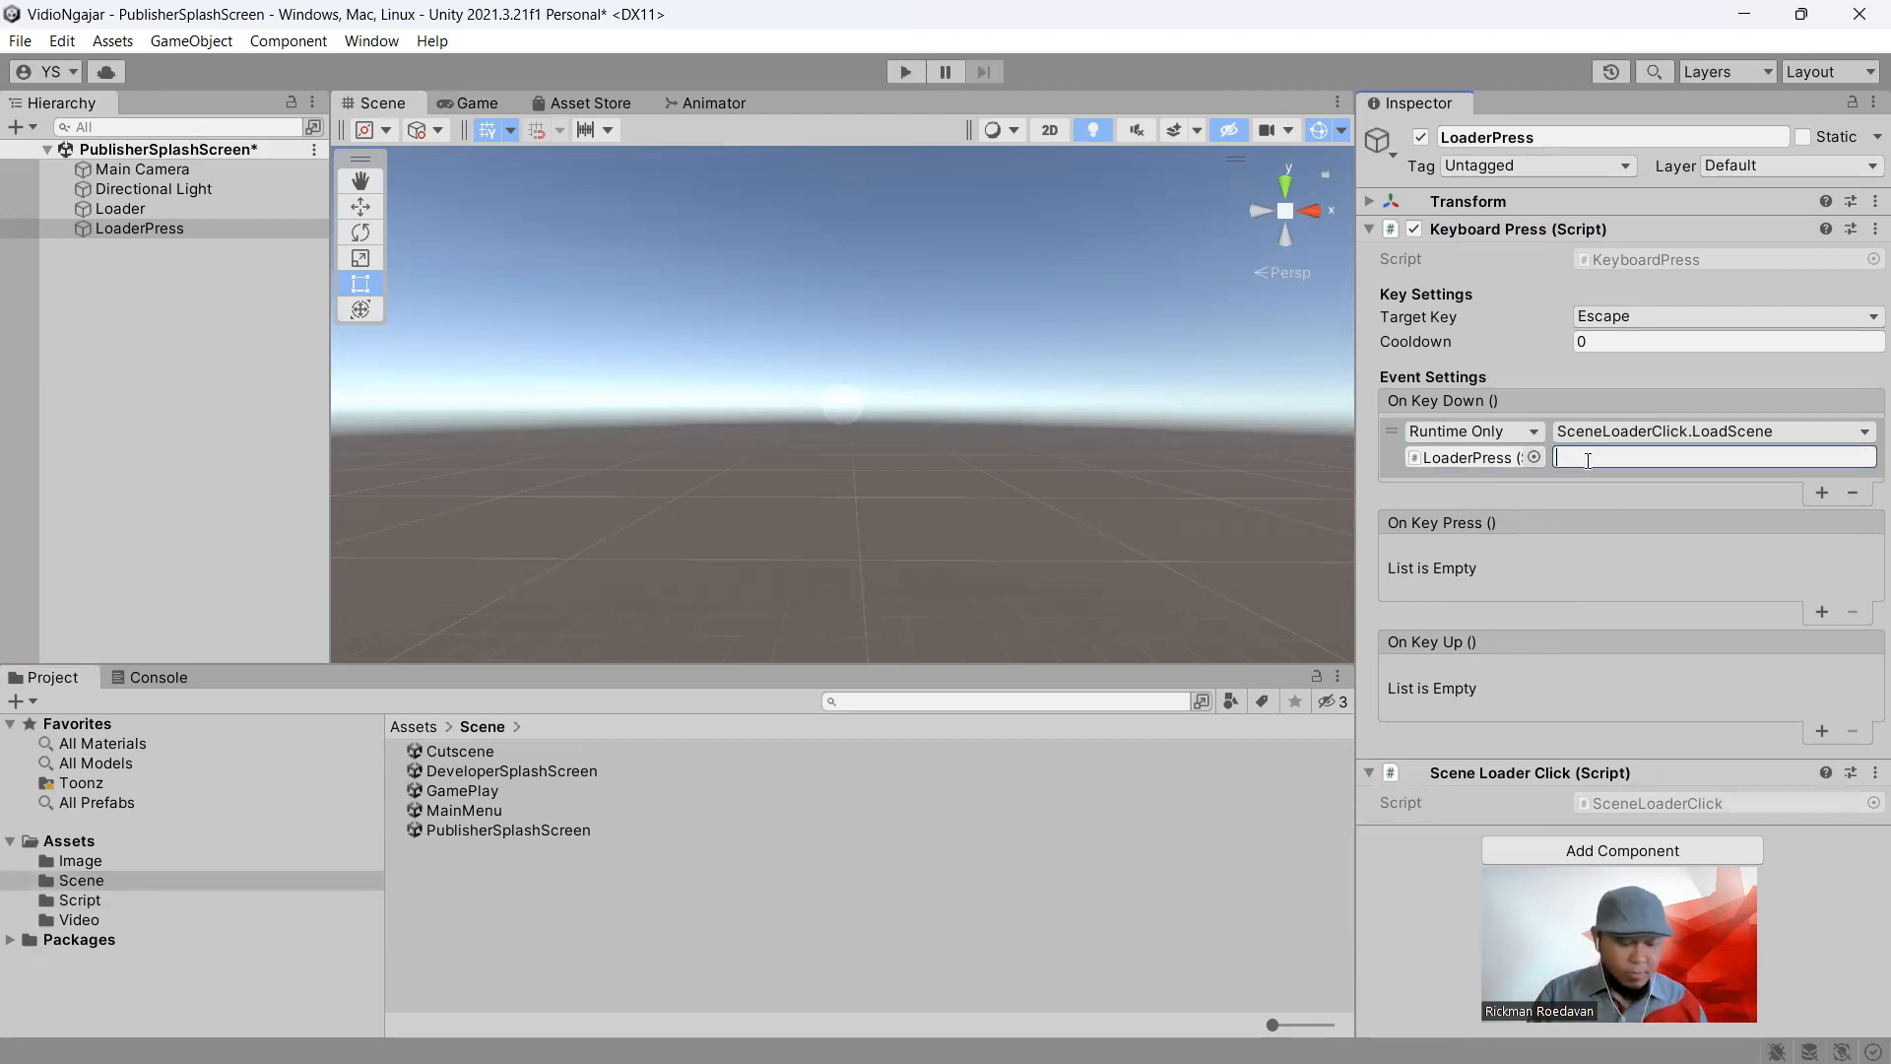
{"action": "type", "text": "Develop"}
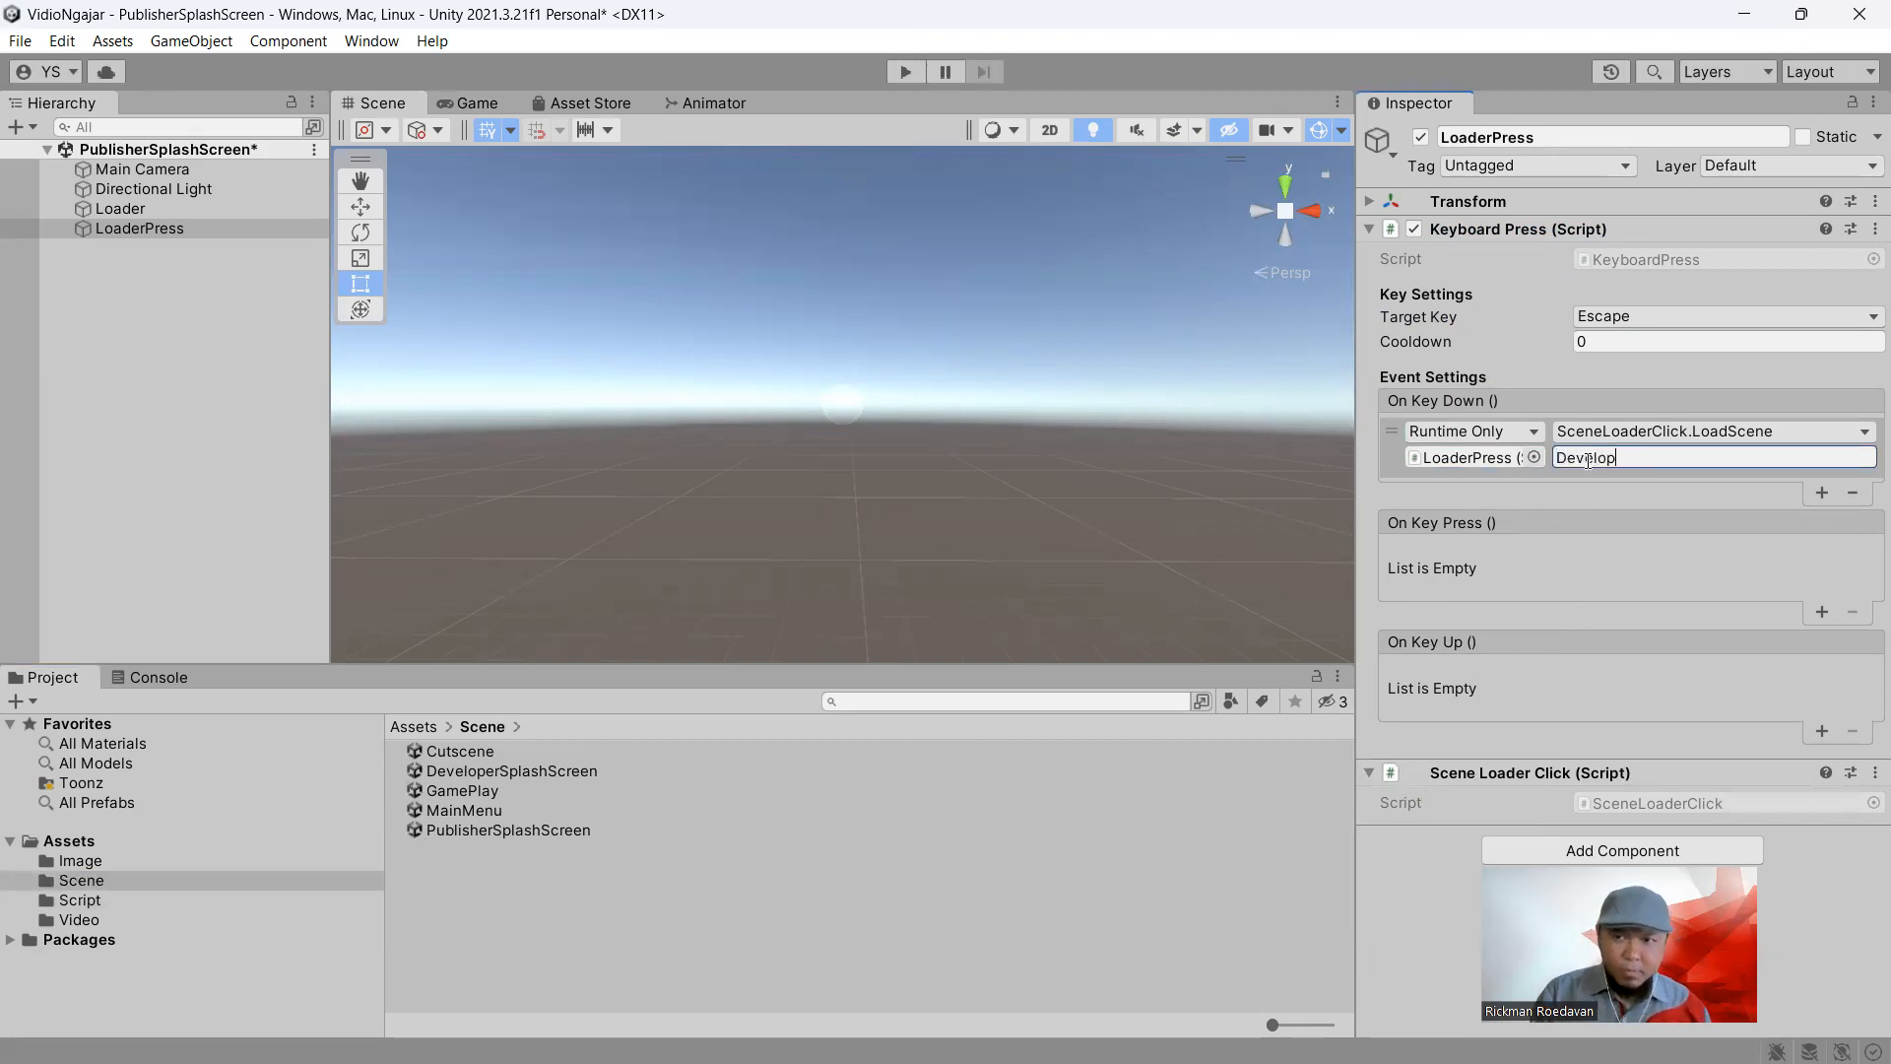
{"action": "type", "text": "erSplashSc"}
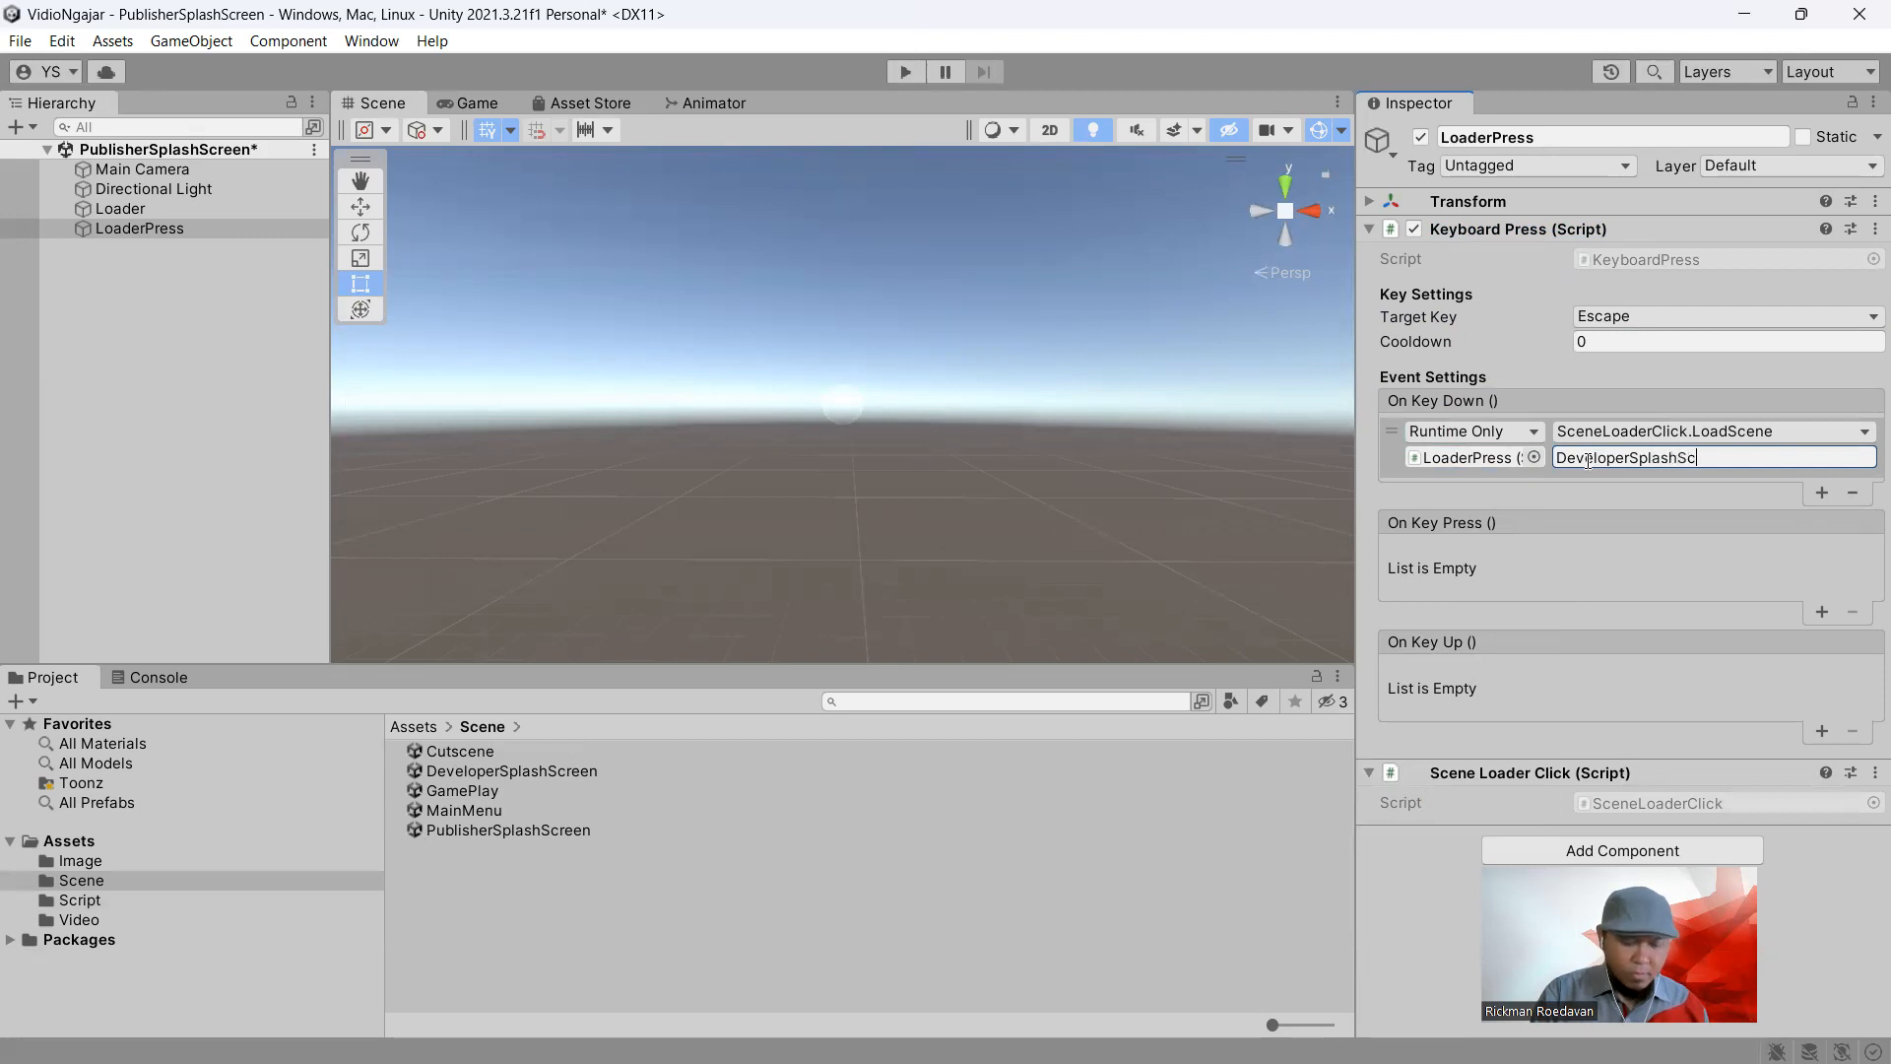
{"action": "type", "text": "reen"}
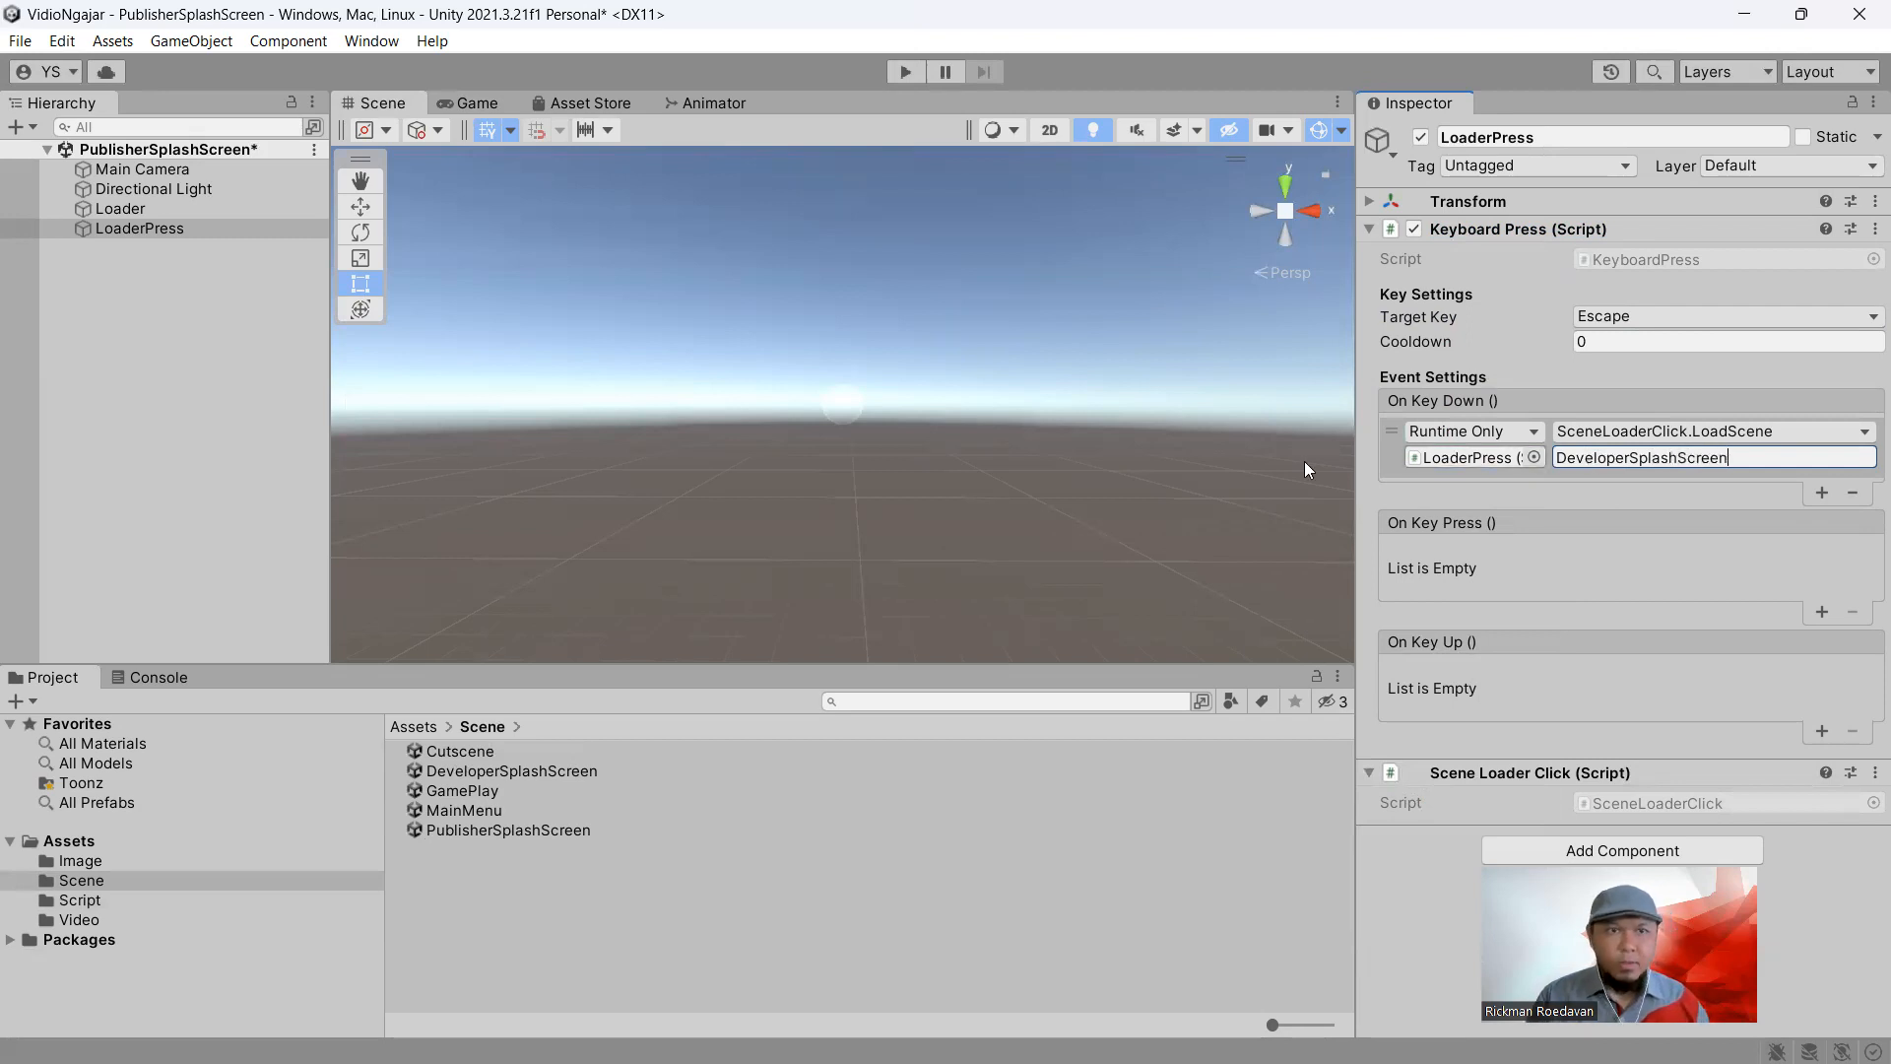
Save the PublisherSplashScreen scene, play-test skipping it with the Escape key, and stop the test
{"action": "left_click", "coordinate": [28, 40]}
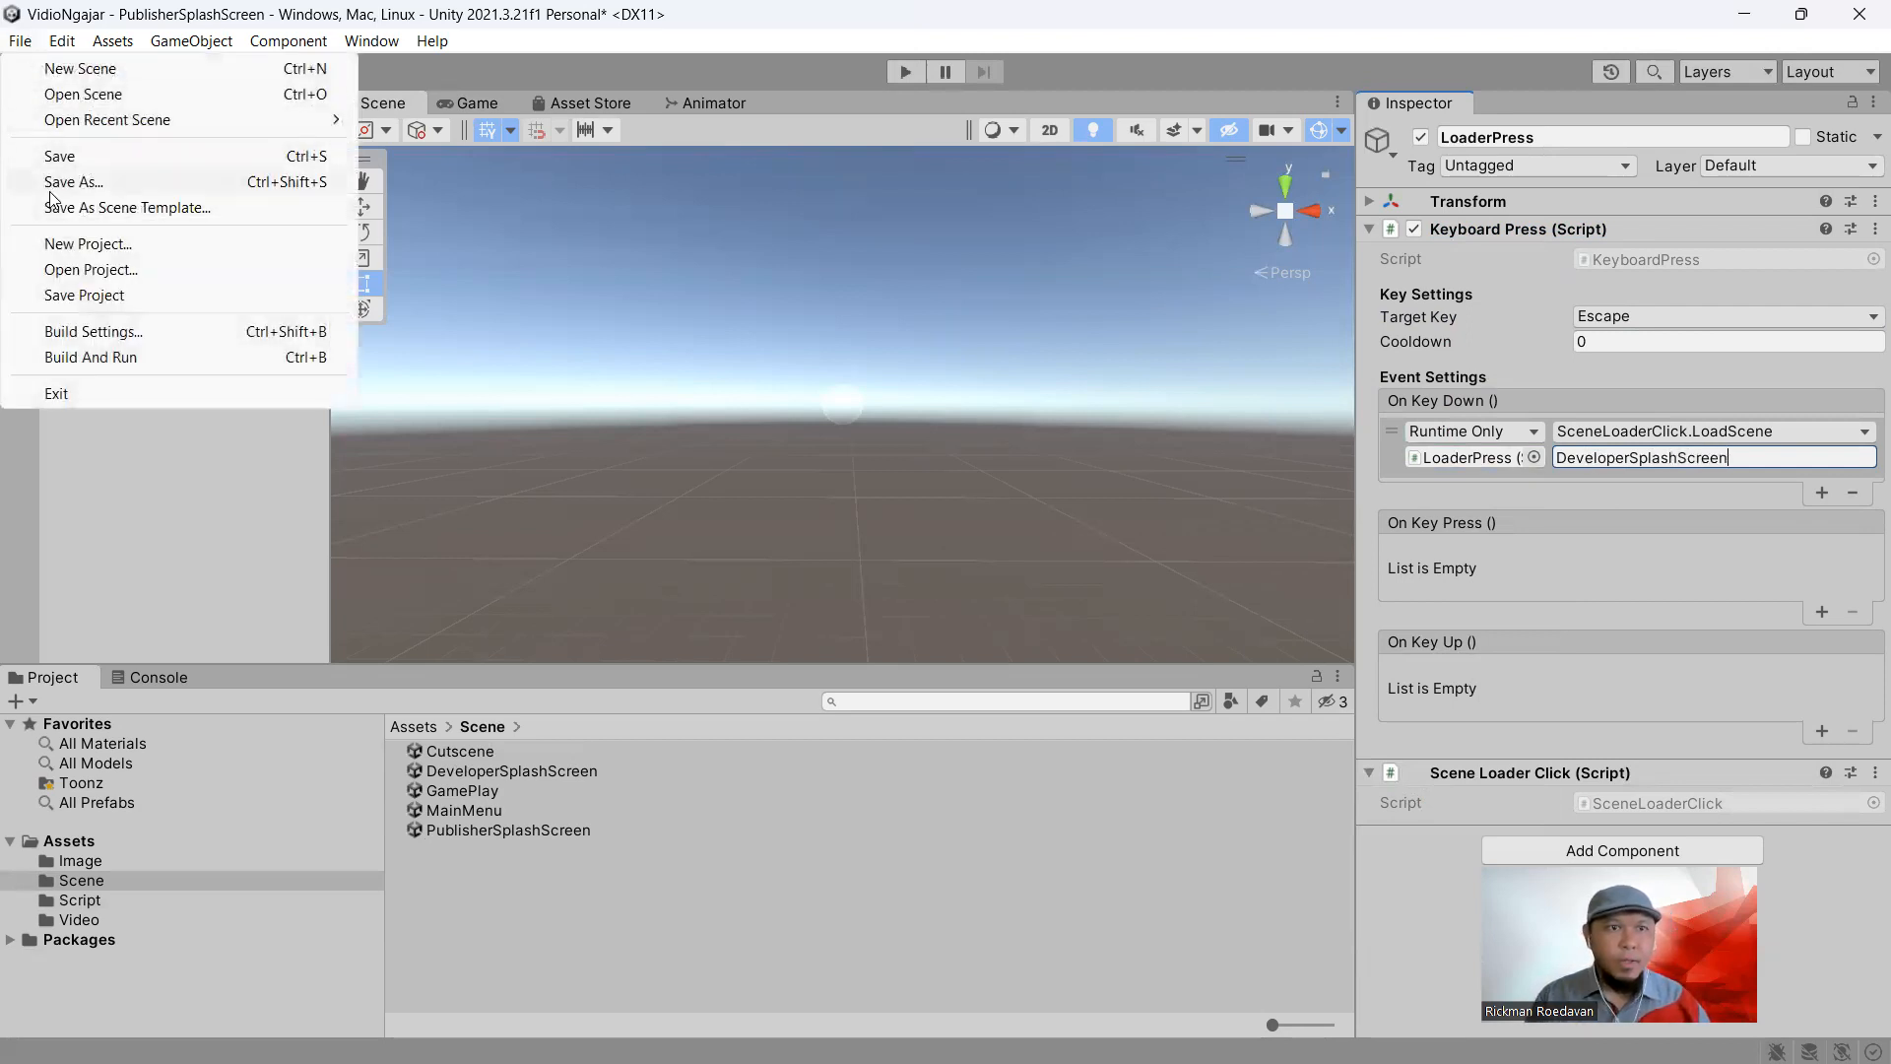
{"action": "left_click", "coordinate": [59, 156]}
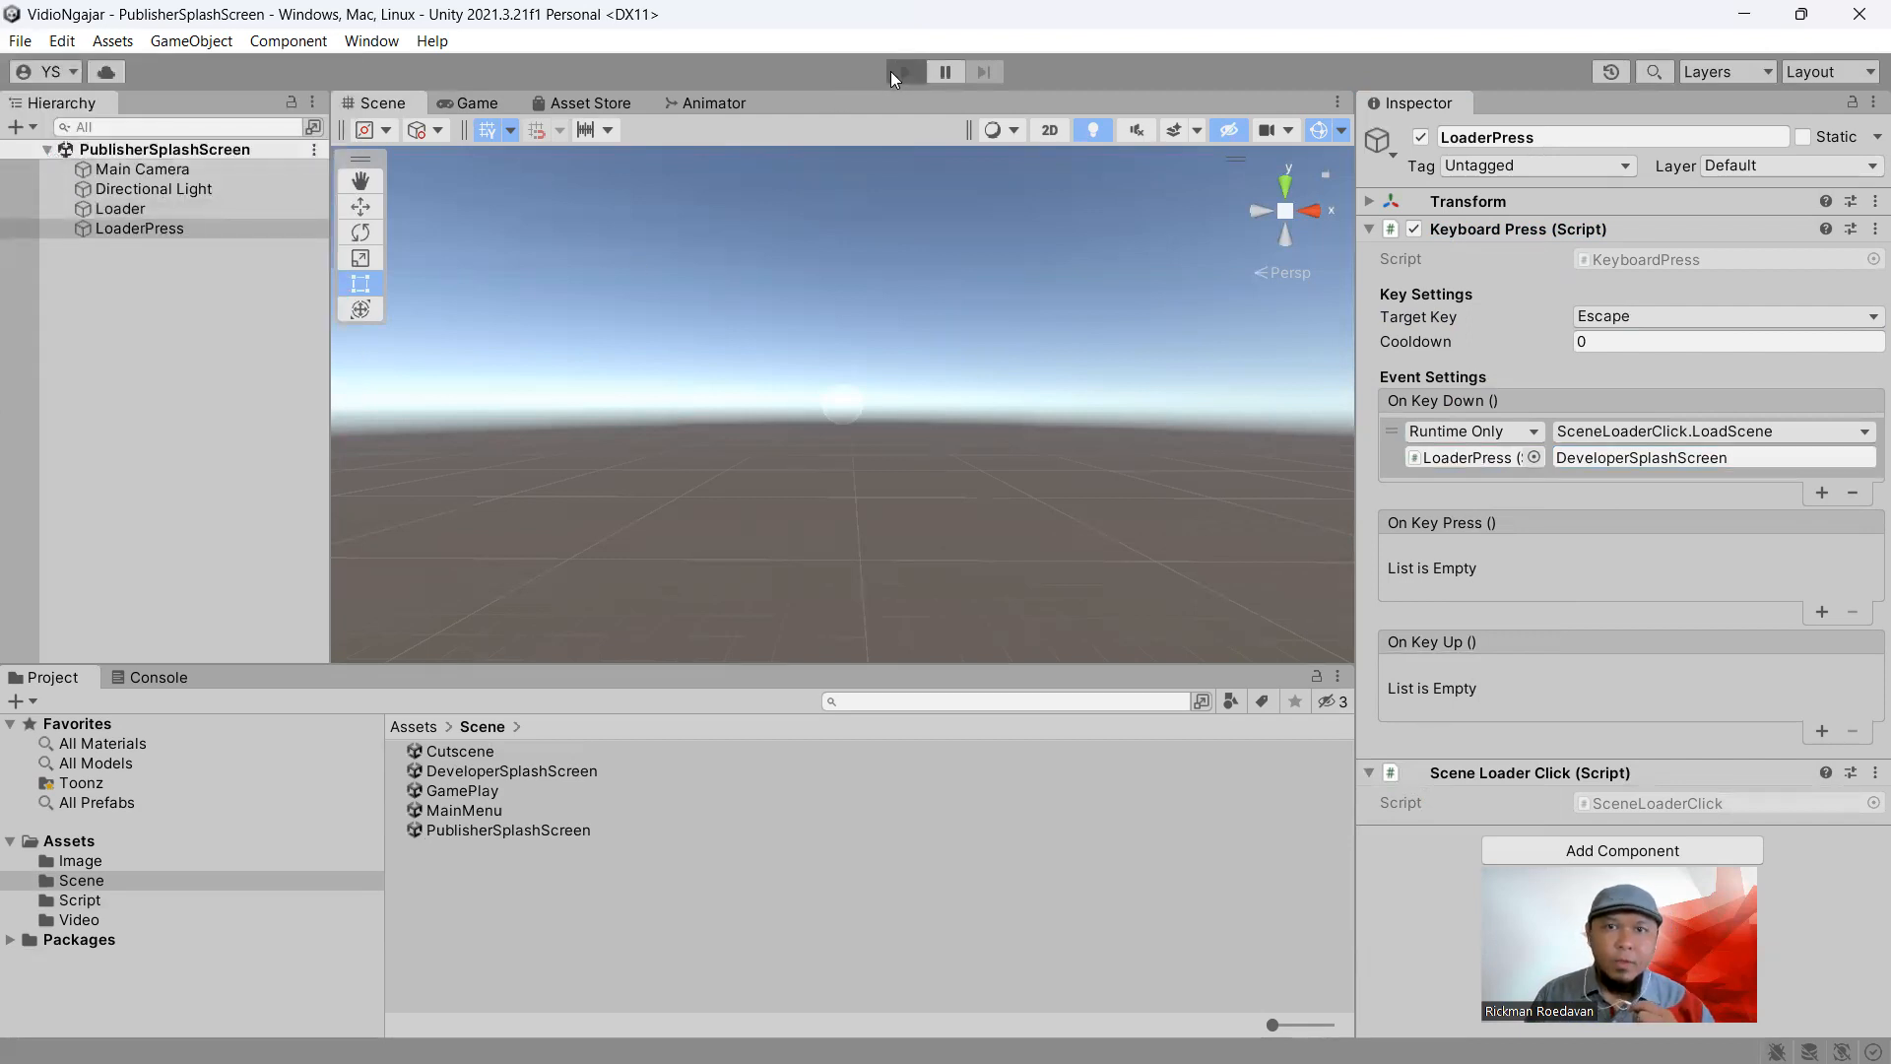
{"action": "left_click", "coordinate": [902, 71]}
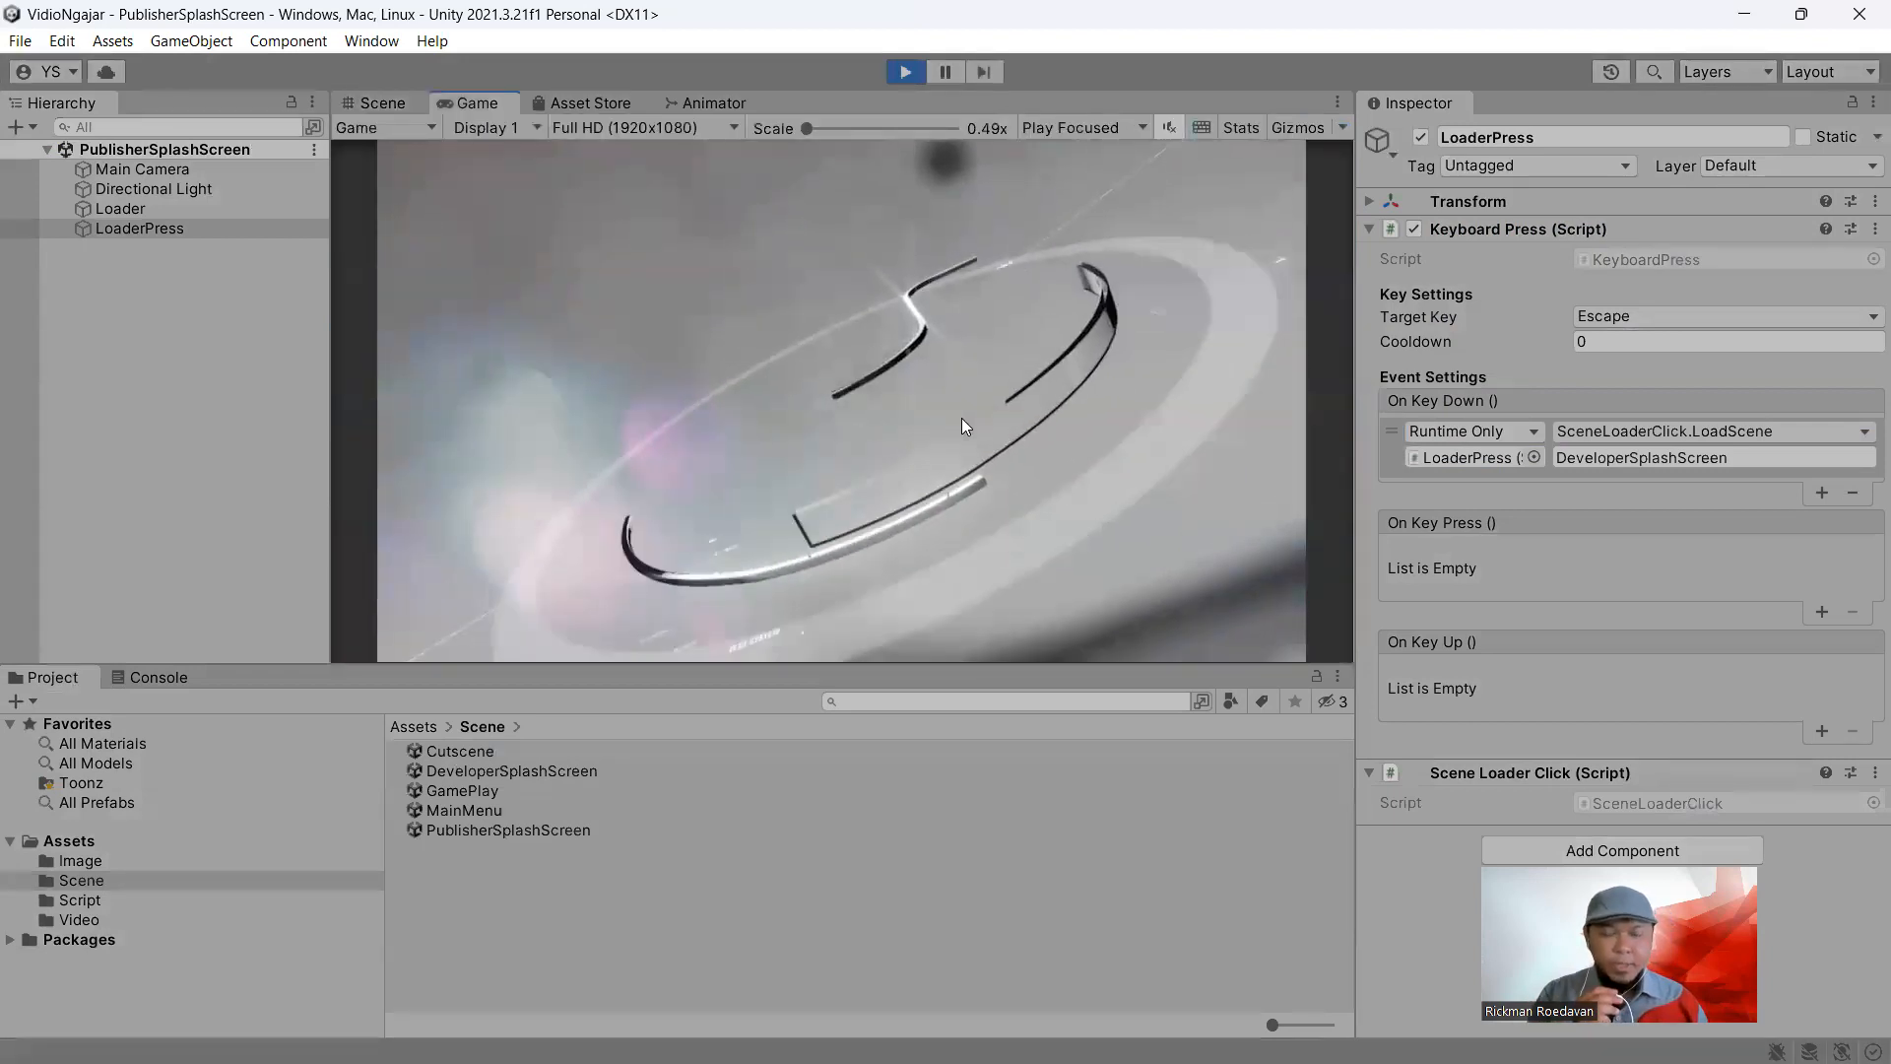
{"action": "key", "text": "Escape"}
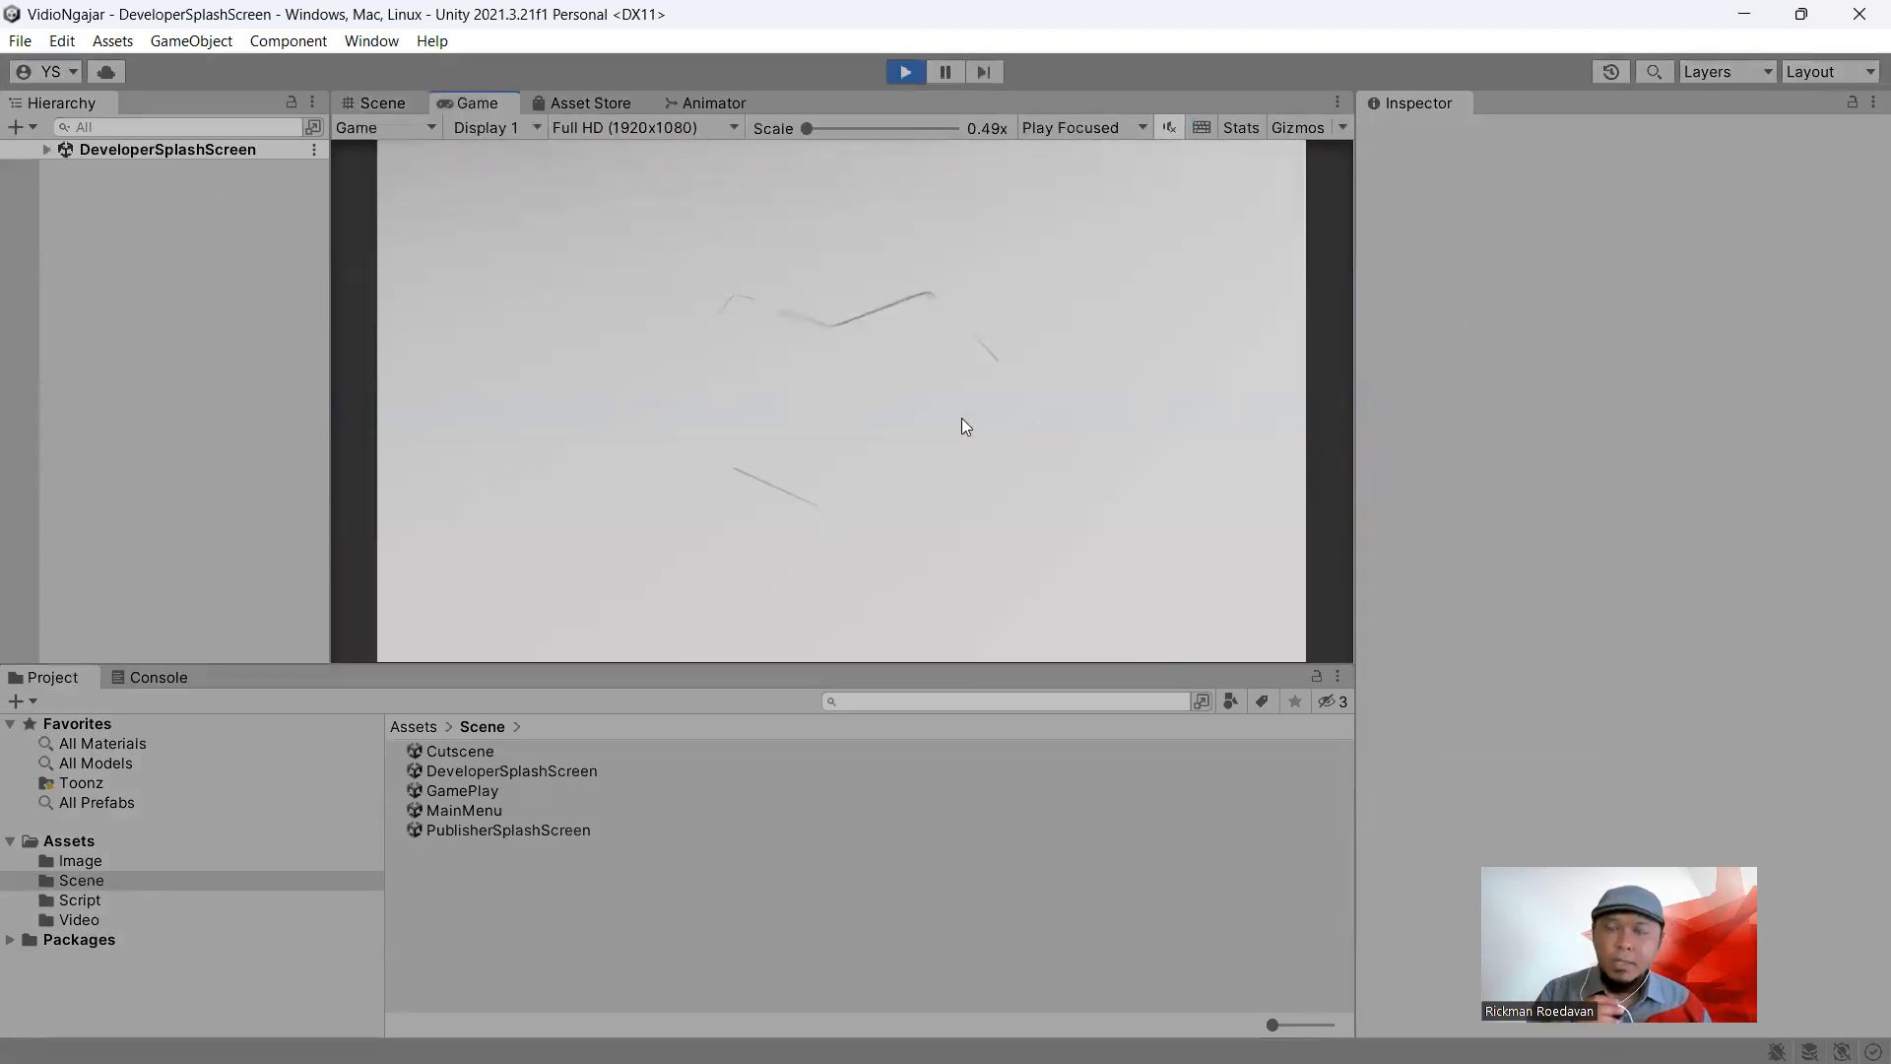
{"action": "left_click", "coordinate": [906, 72]}
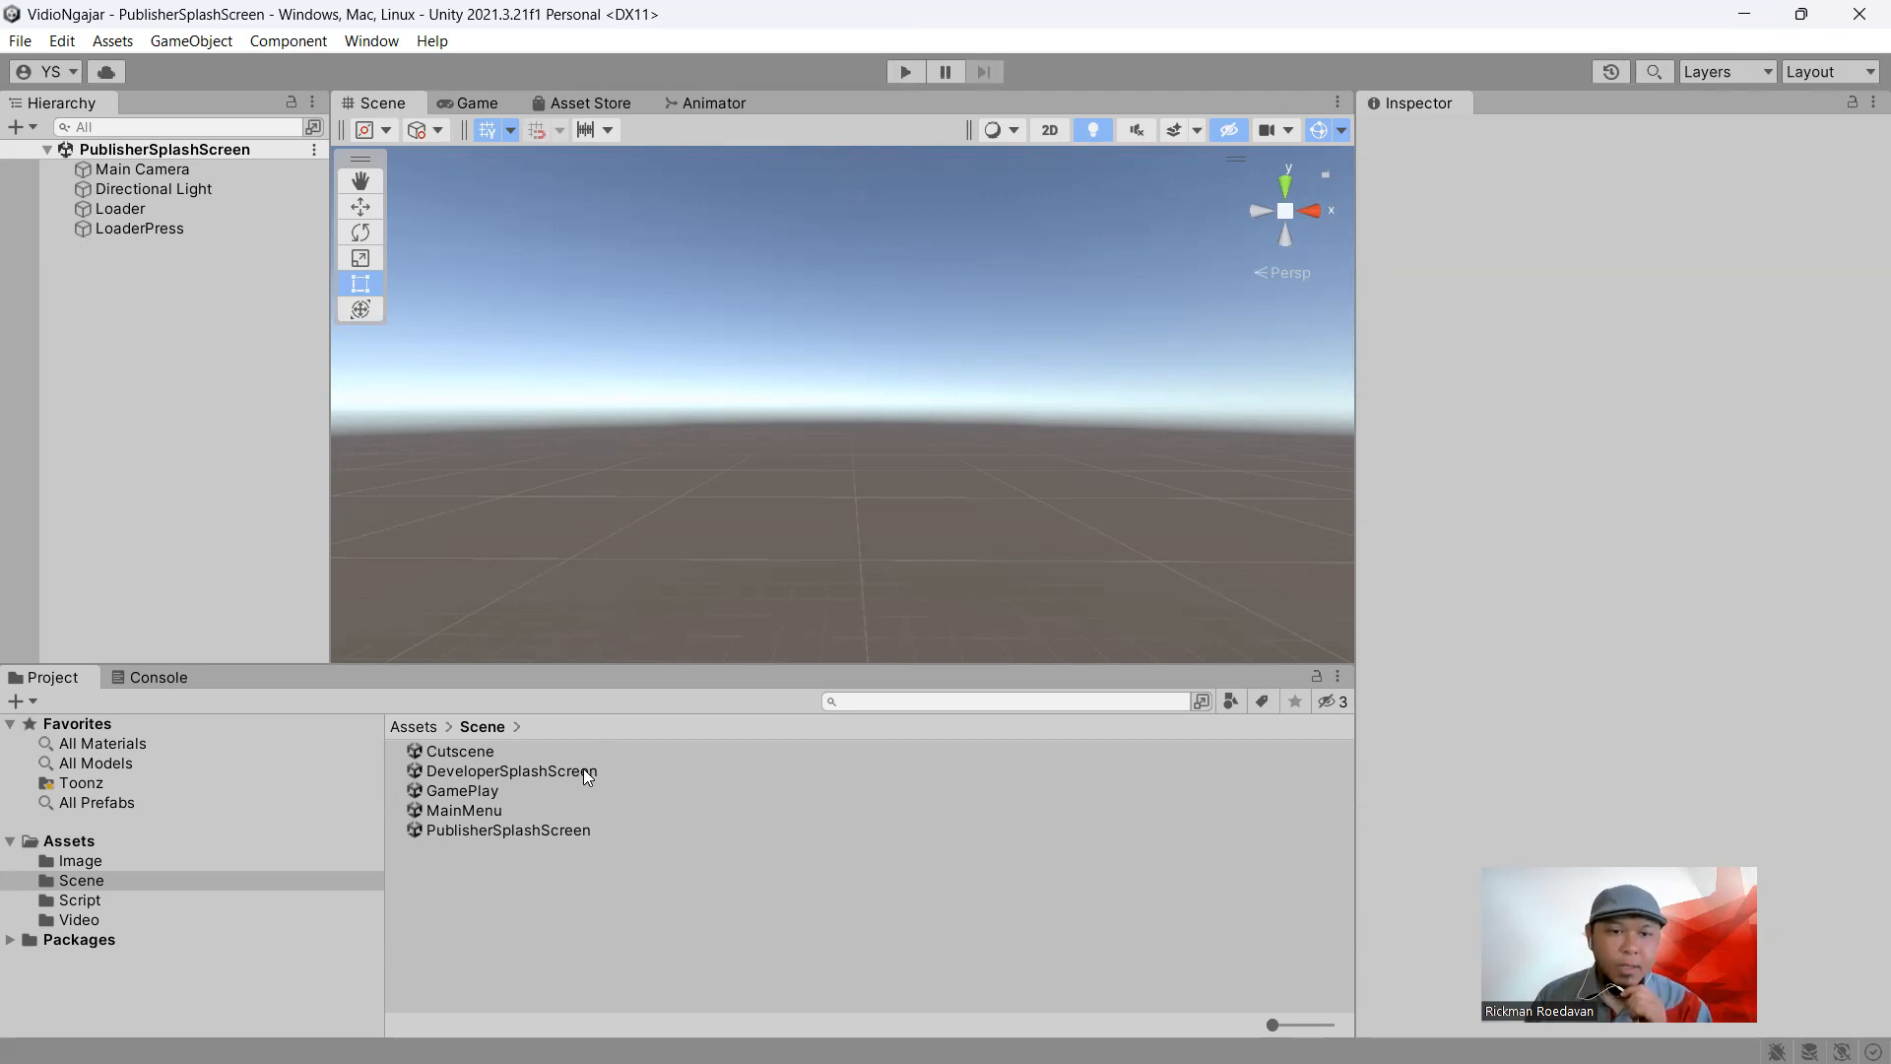
Load the DeveloperSplashScreen scene alongside the open one and move a duplicate of LoaderPress into it
{"action": "left_click_drag", "start_coordinate": [579, 778], "coordinate": [162, 480]}
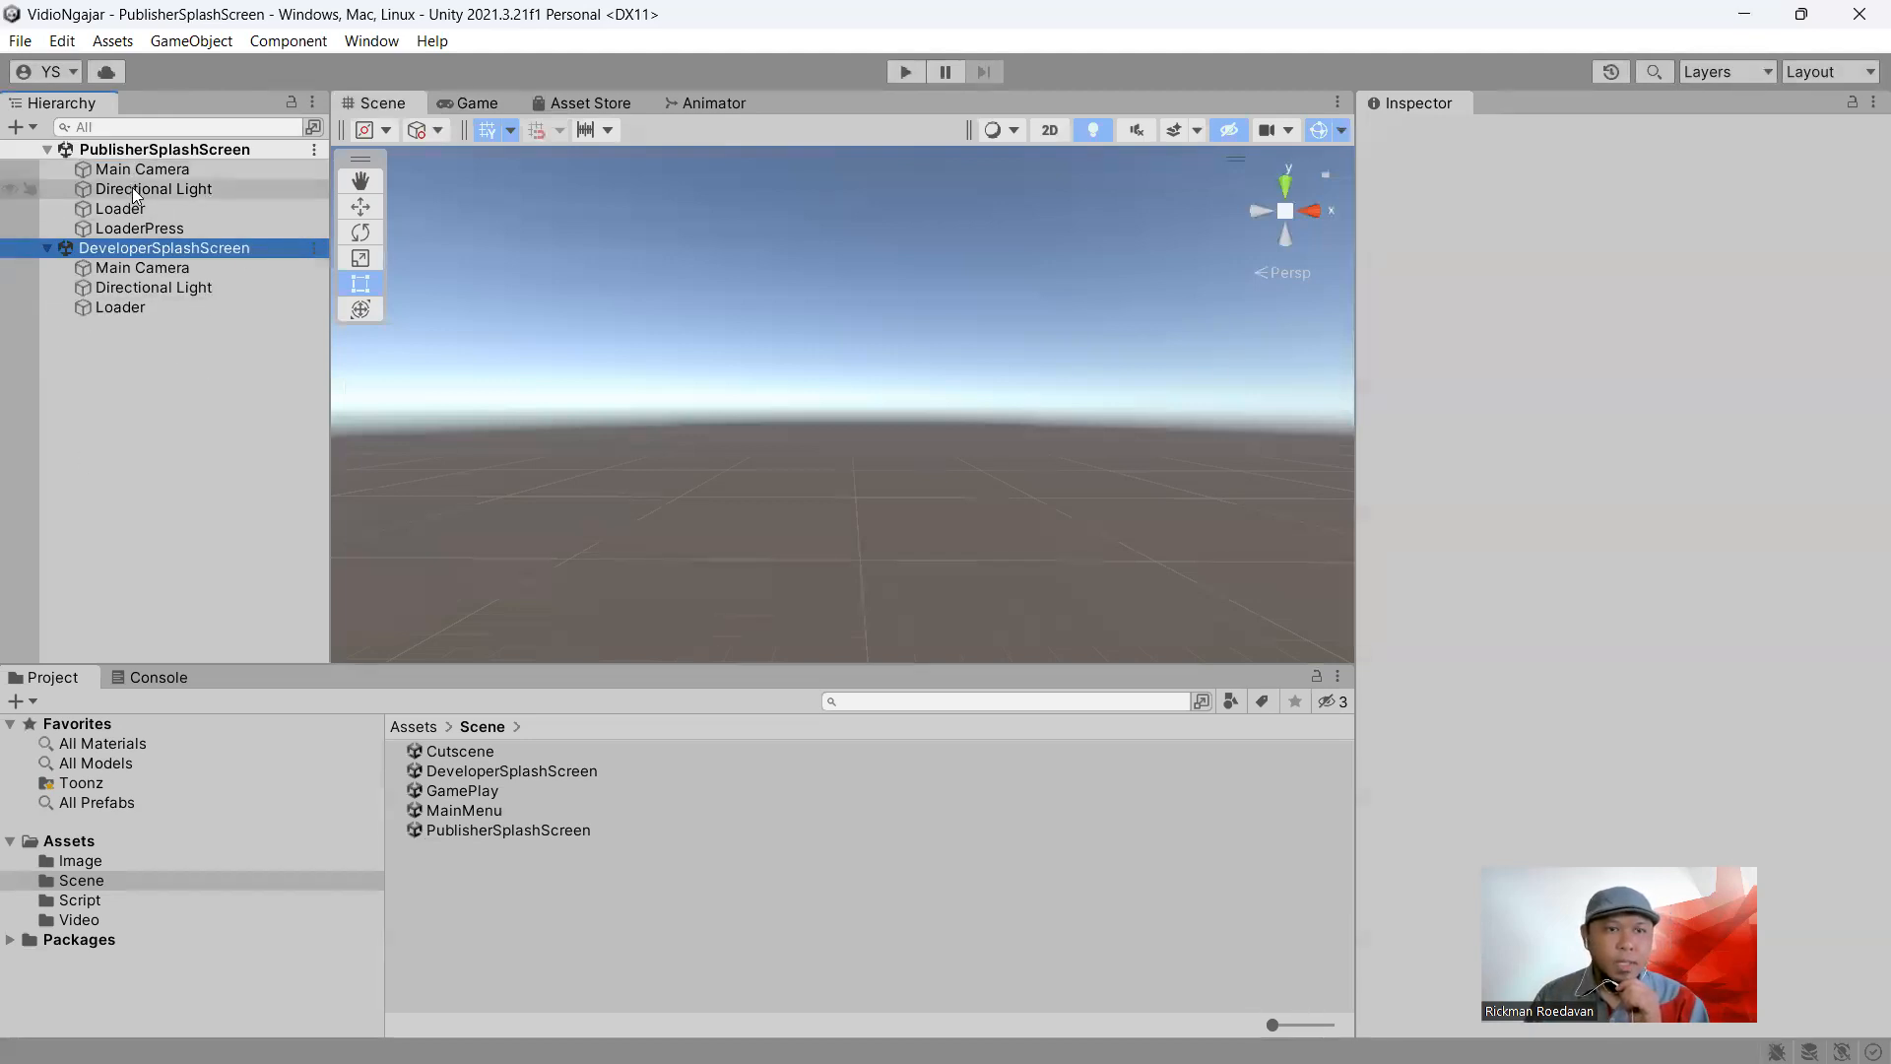
{"action": "right_click", "coordinate": [173, 231]}
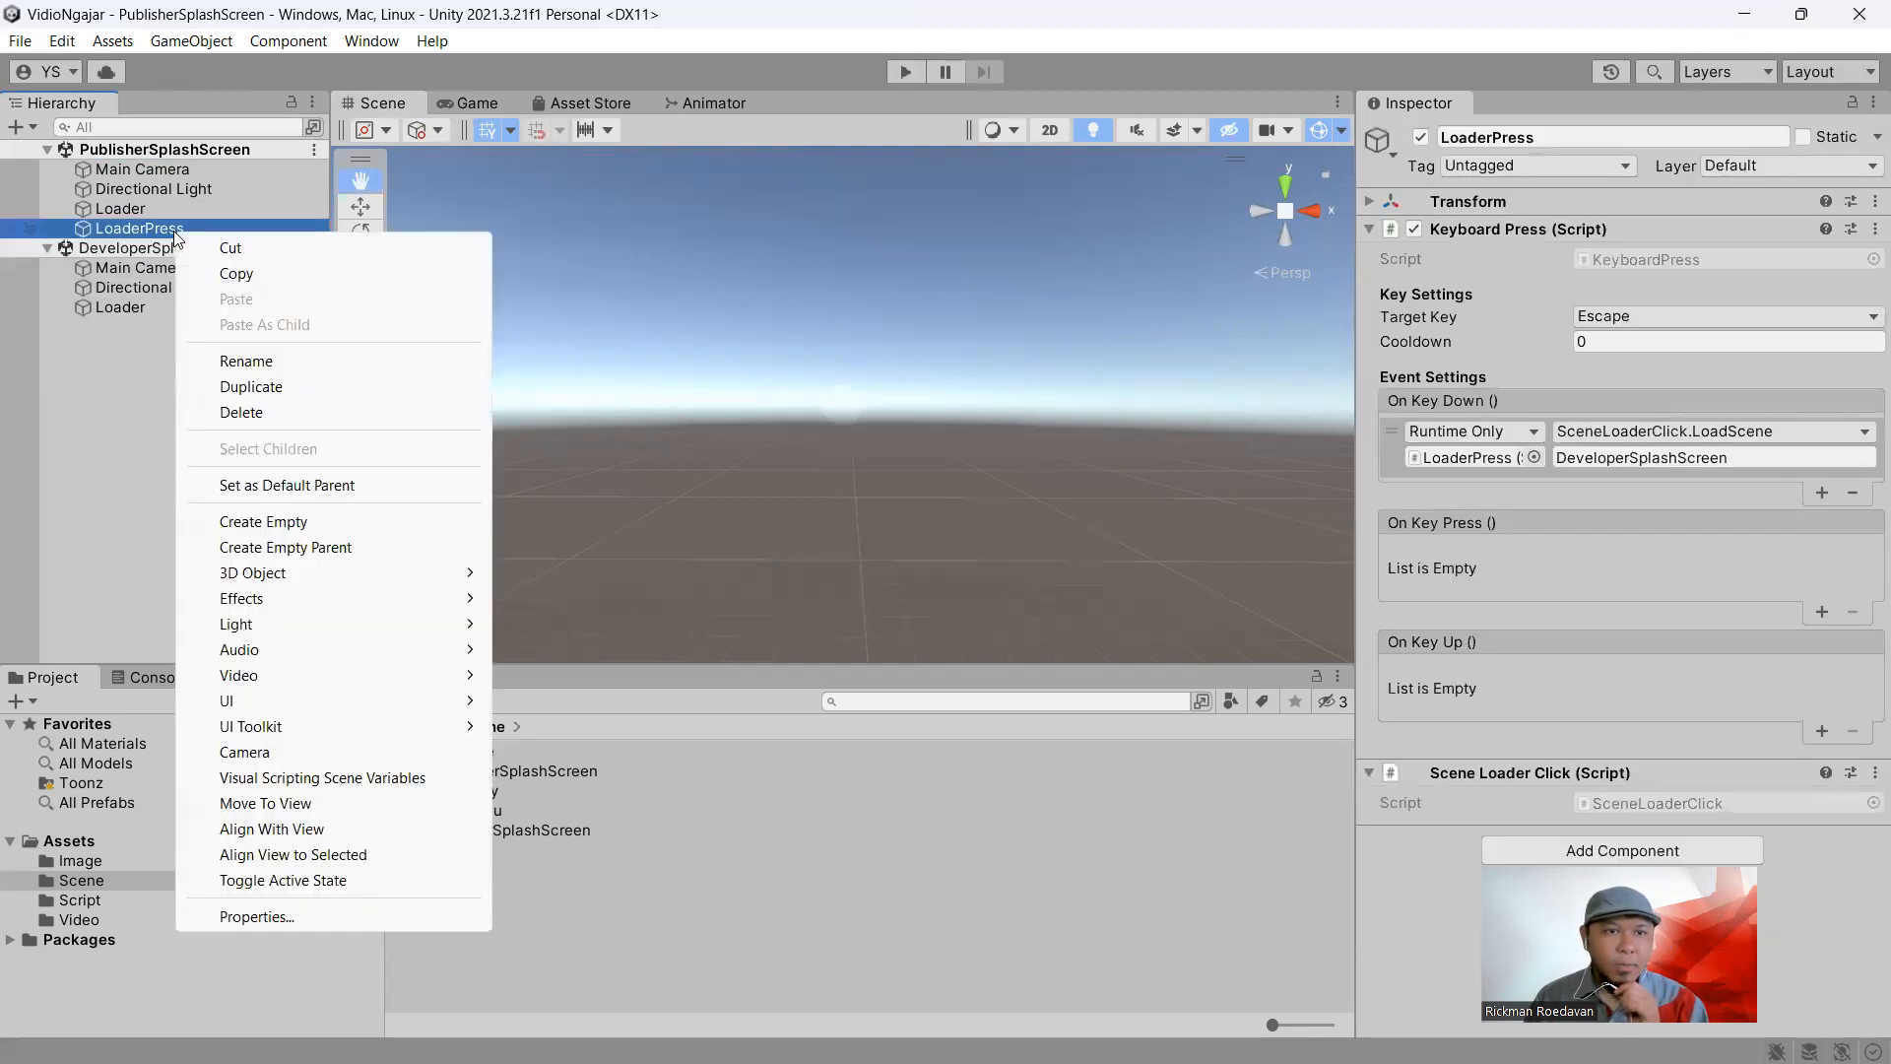
{"action": "left_click", "coordinate": [251, 387]}
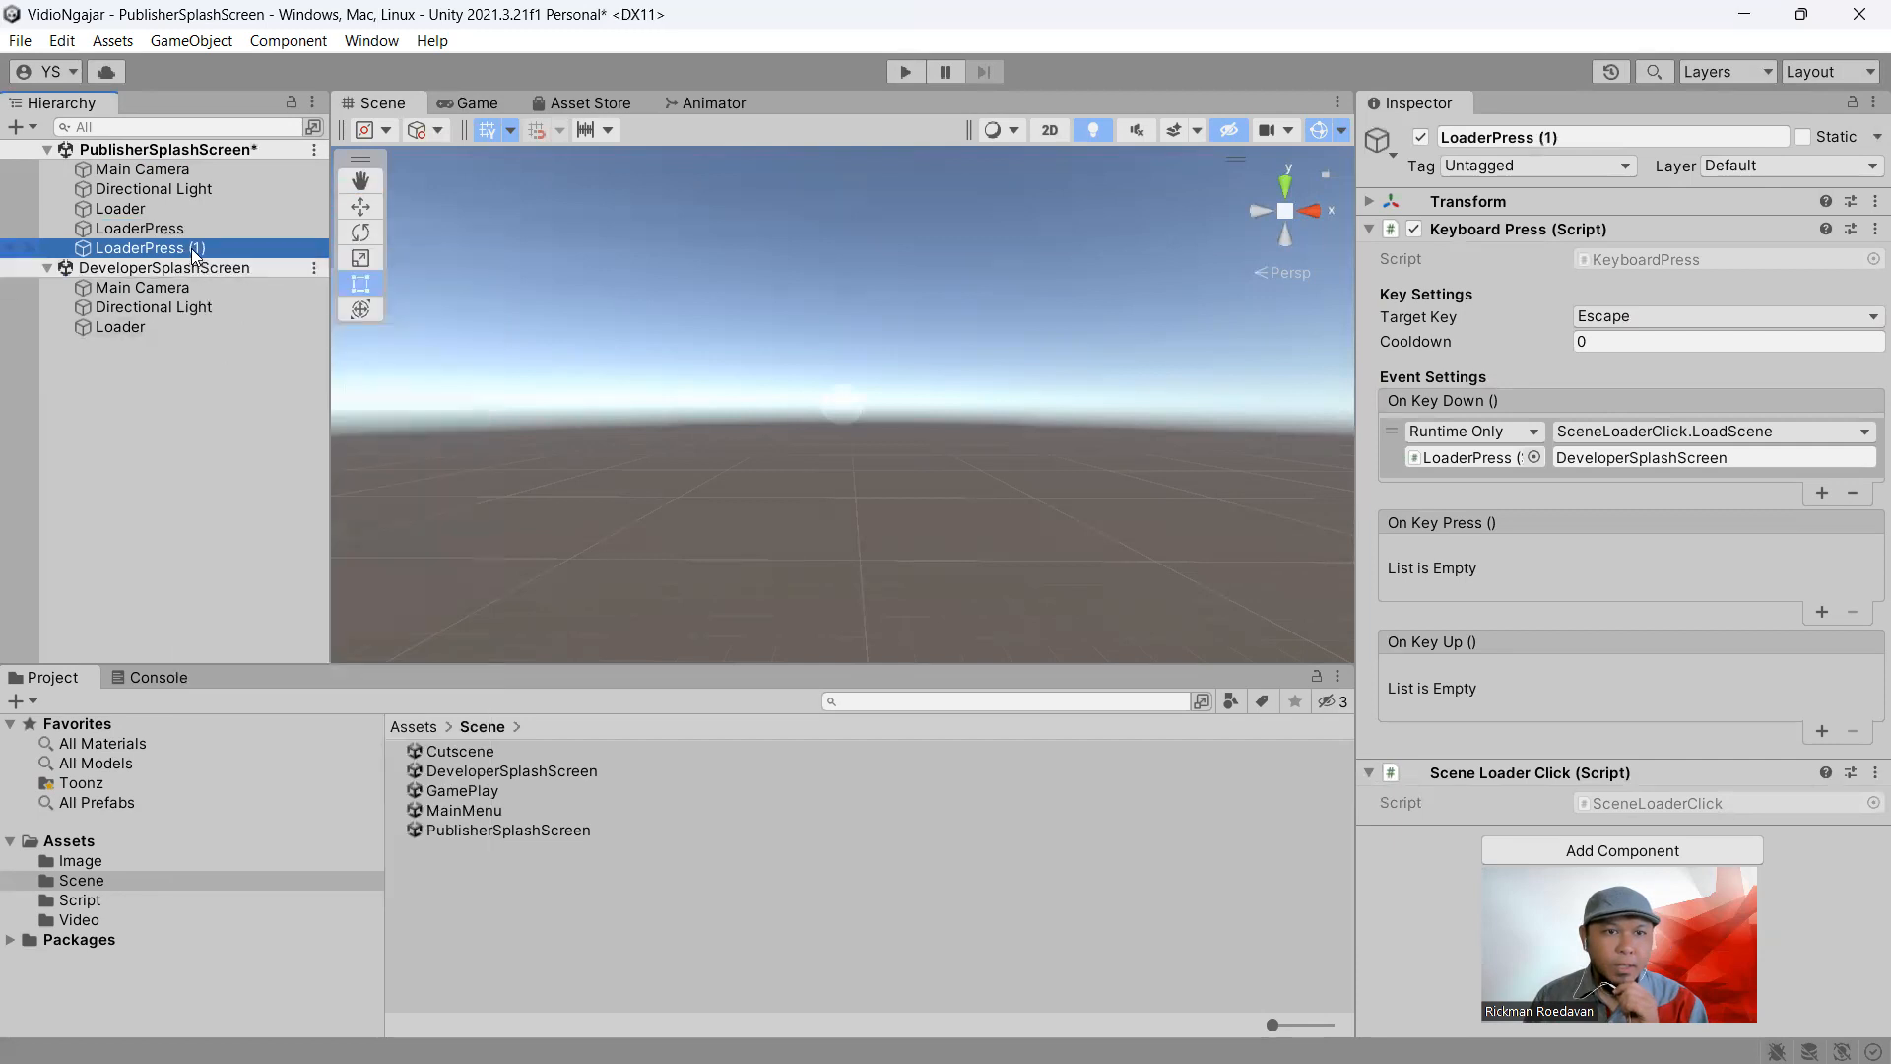
{"action": "left_click_drag", "start_coordinate": [189, 245], "coordinate": [189, 351]}
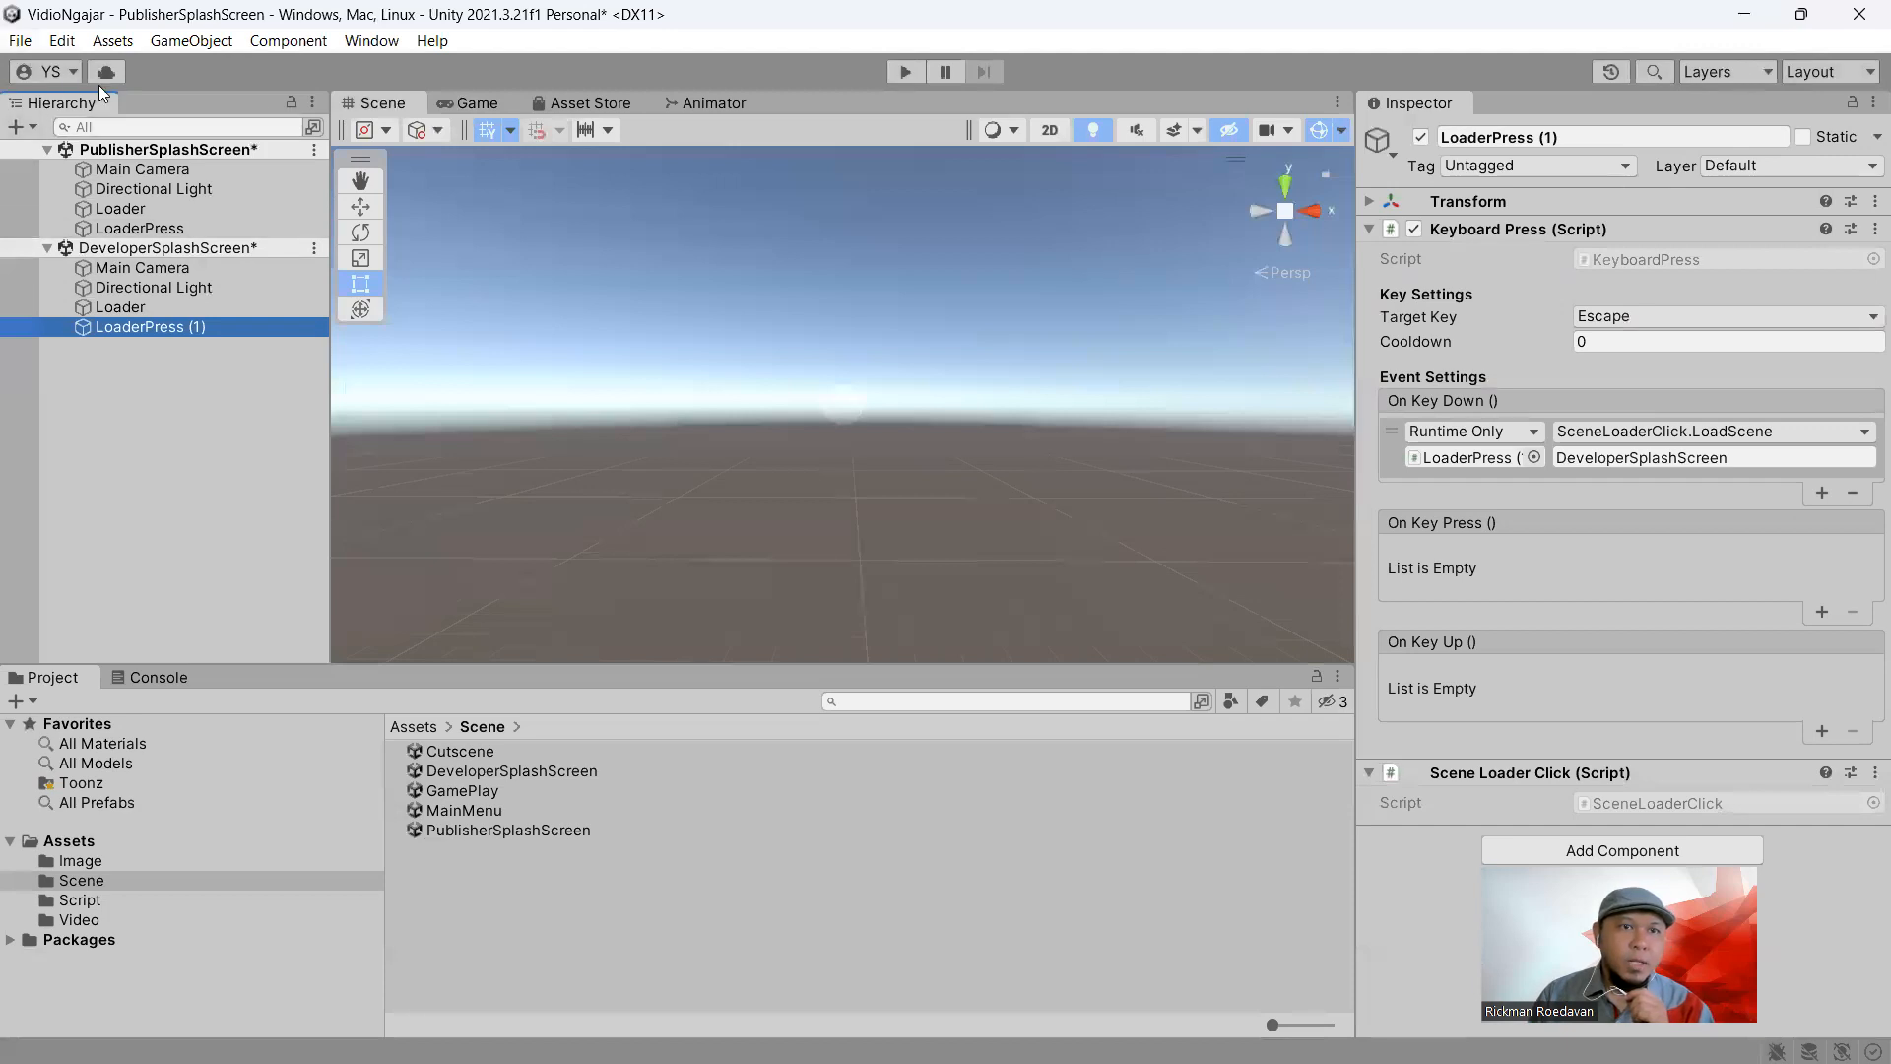
Remove the PublisherSplashScreen scene from the hierarchy, leaving only DeveloperSplashScreen open
{"action": "left_click", "coordinate": [315, 149]}
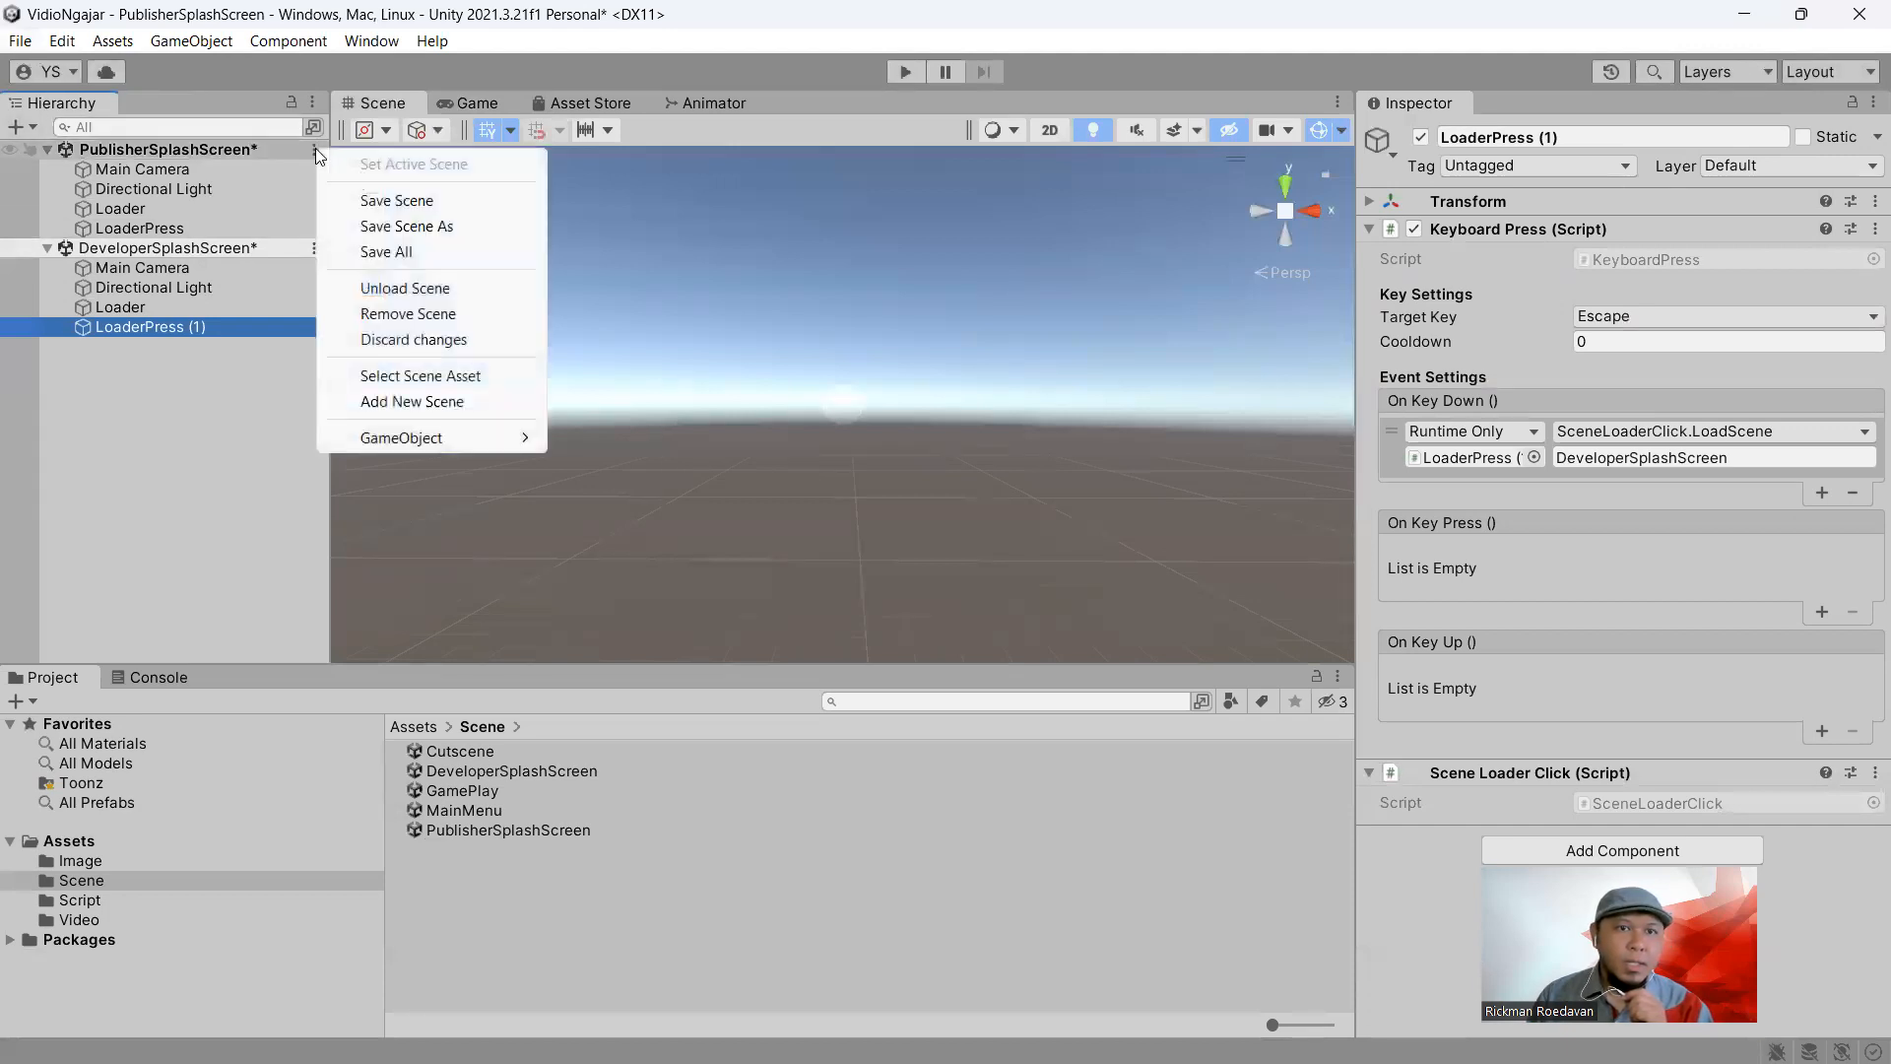
{"action": "left_click", "coordinate": [377, 314]}
{"action": "left_click", "coordinate": [1011, 593]}
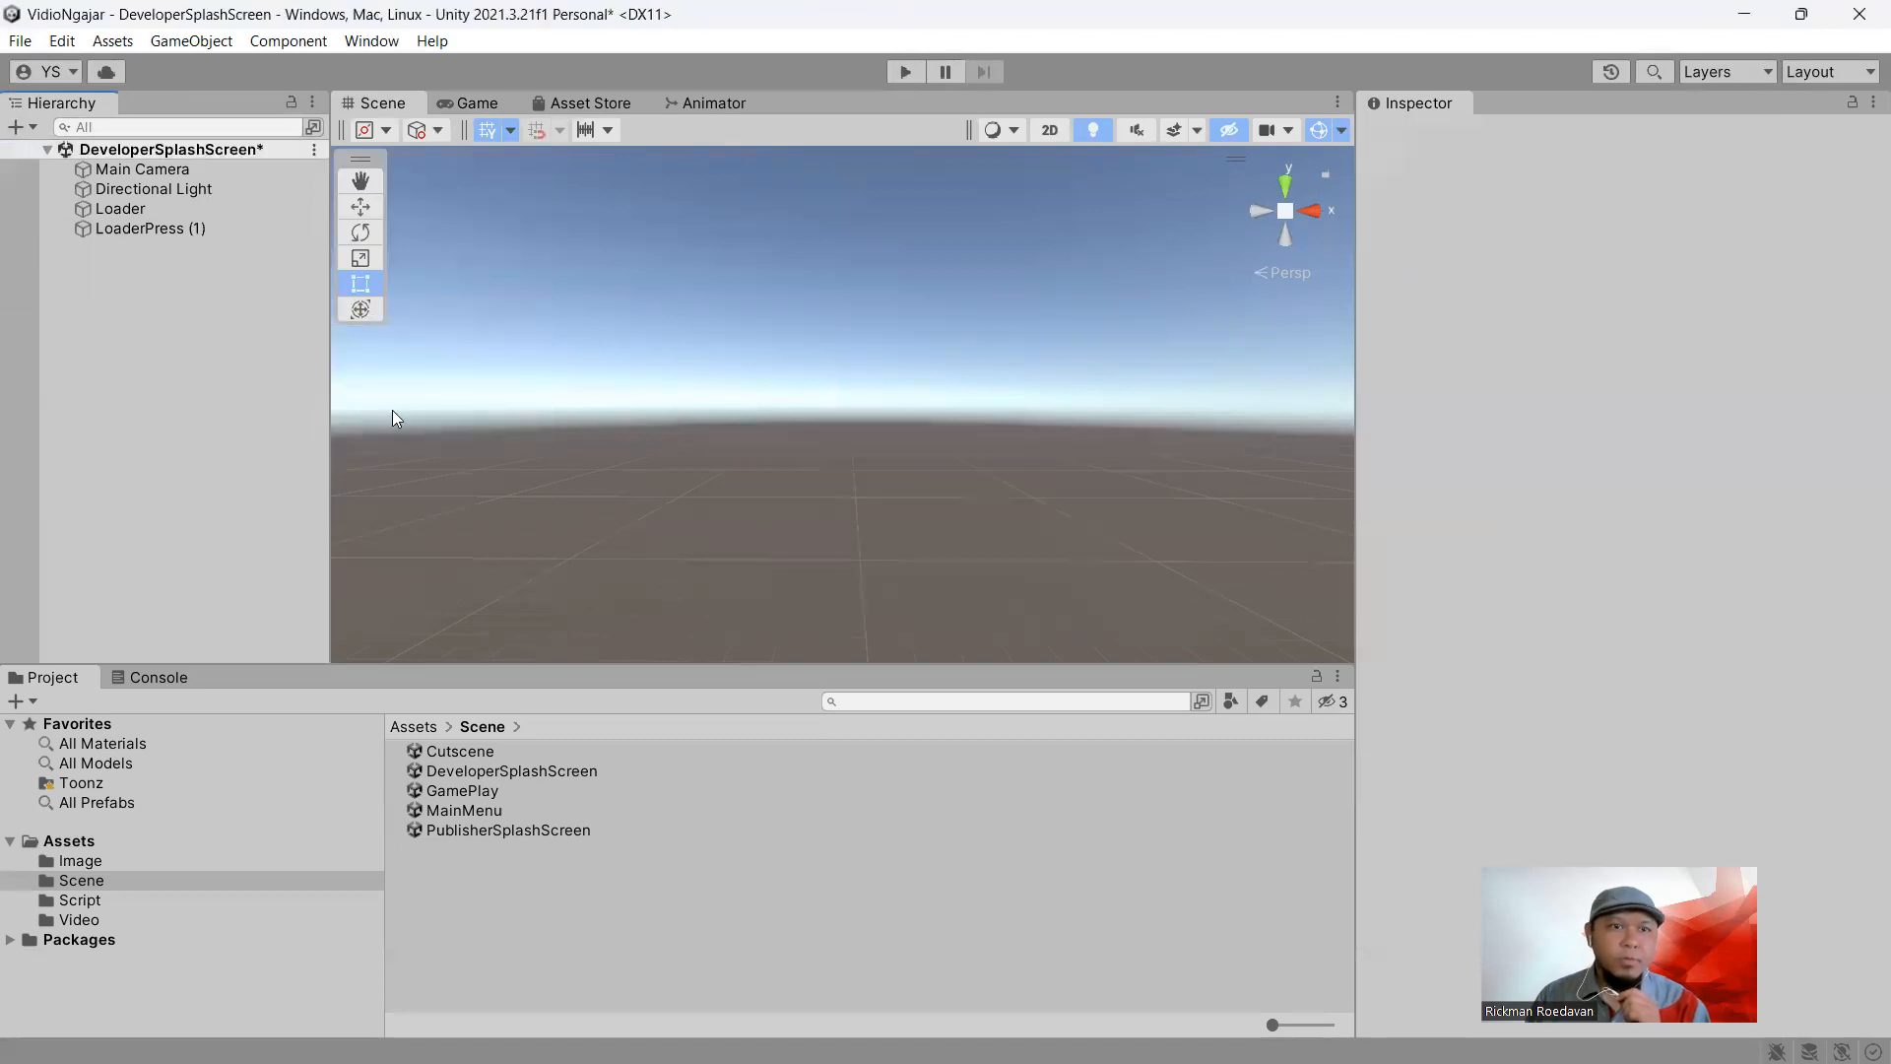
Set the scene name in the On Key Down event of the duplicated LoaderPress to MainMenu
{"action": "left_click", "coordinate": [174, 230]}
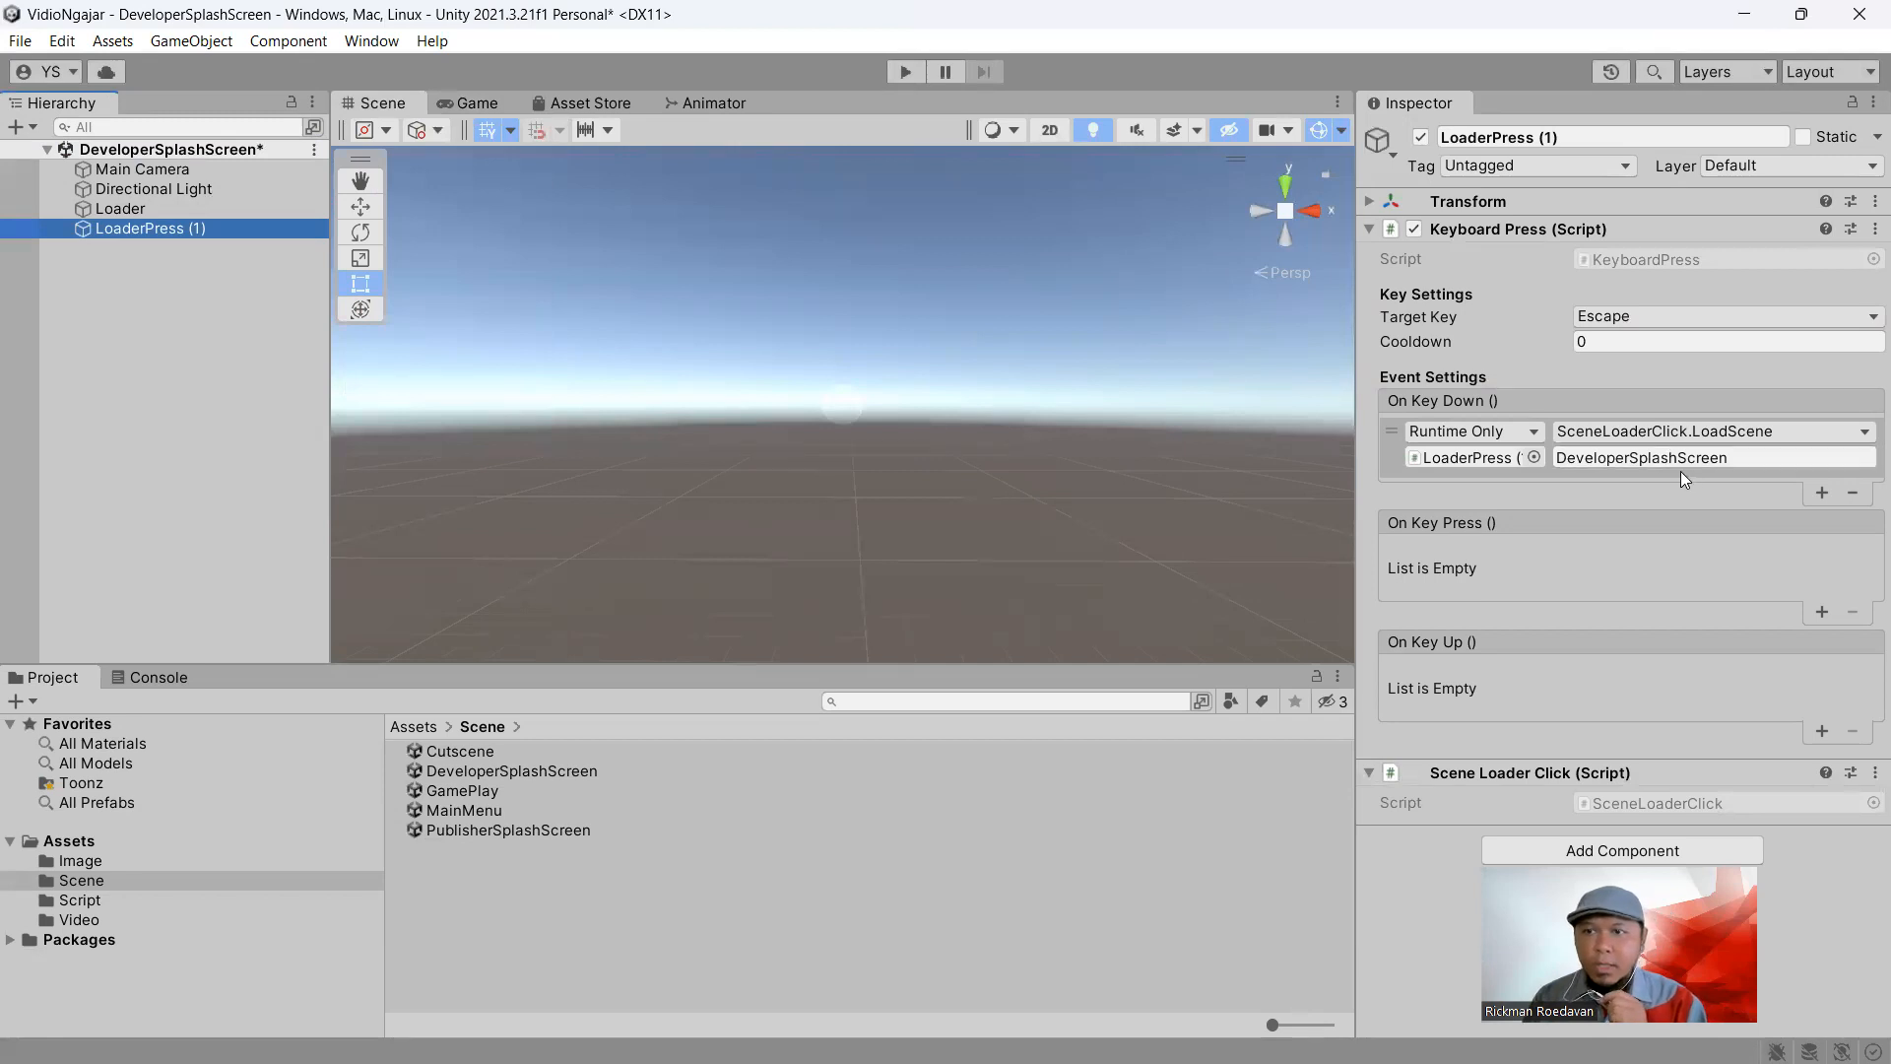
{"action": "left_click", "coordinate": [1659, 459]}
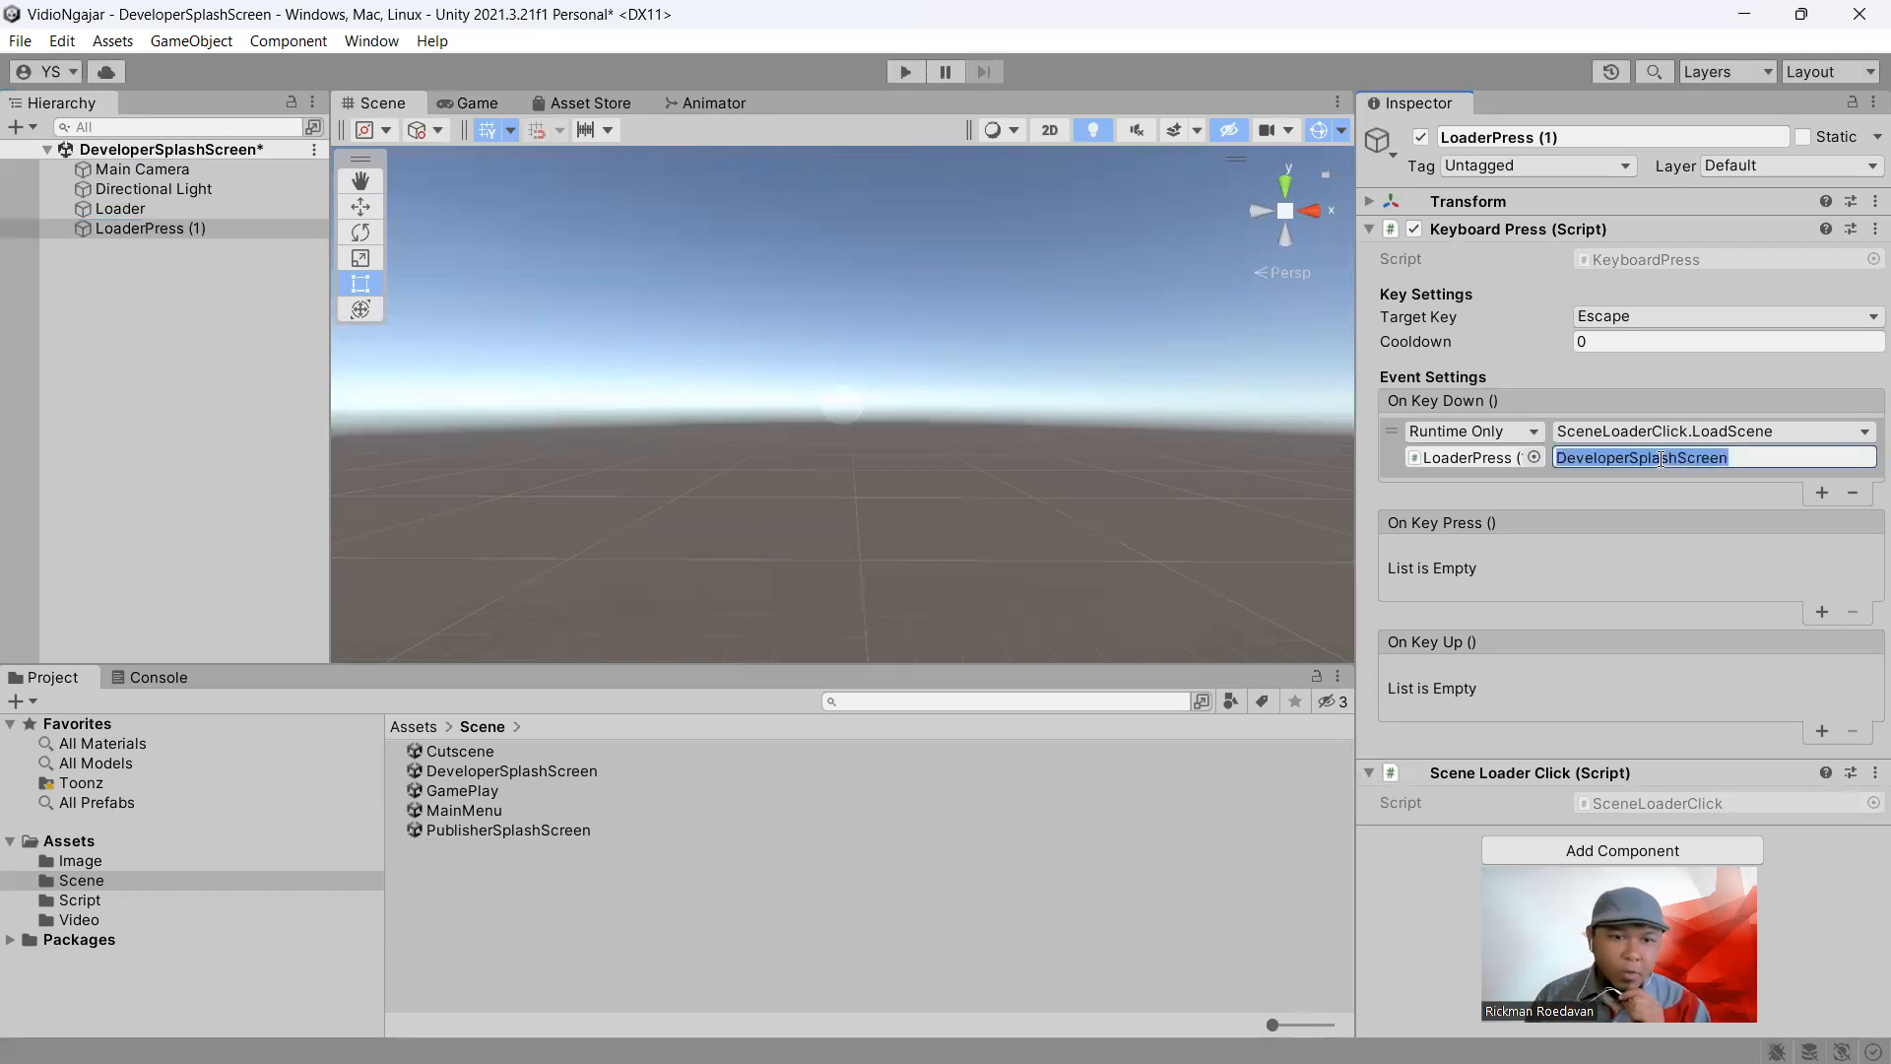
{"action": "type", "text": "mainMenu"}
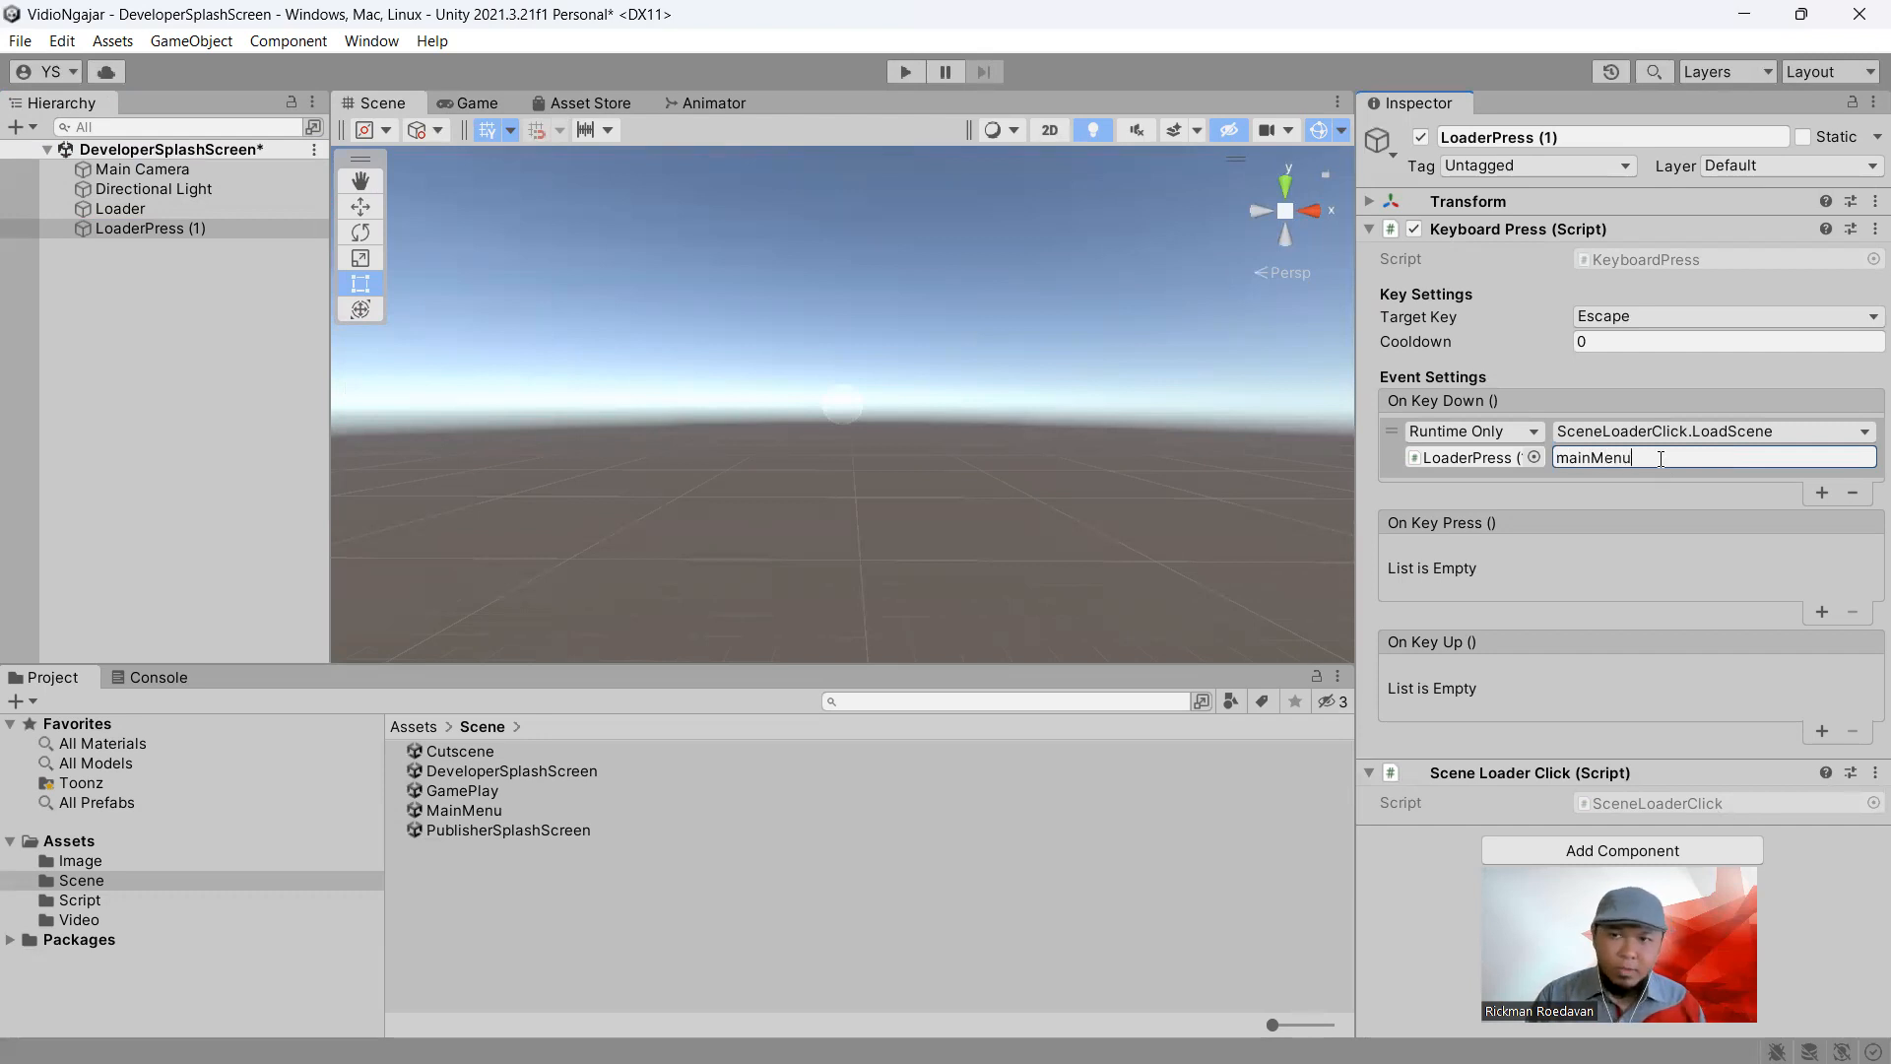
{"action": "key", "text": "Home"}
{"action": "key", "text": "Delete"}
{"action": "type", "text": "M"}
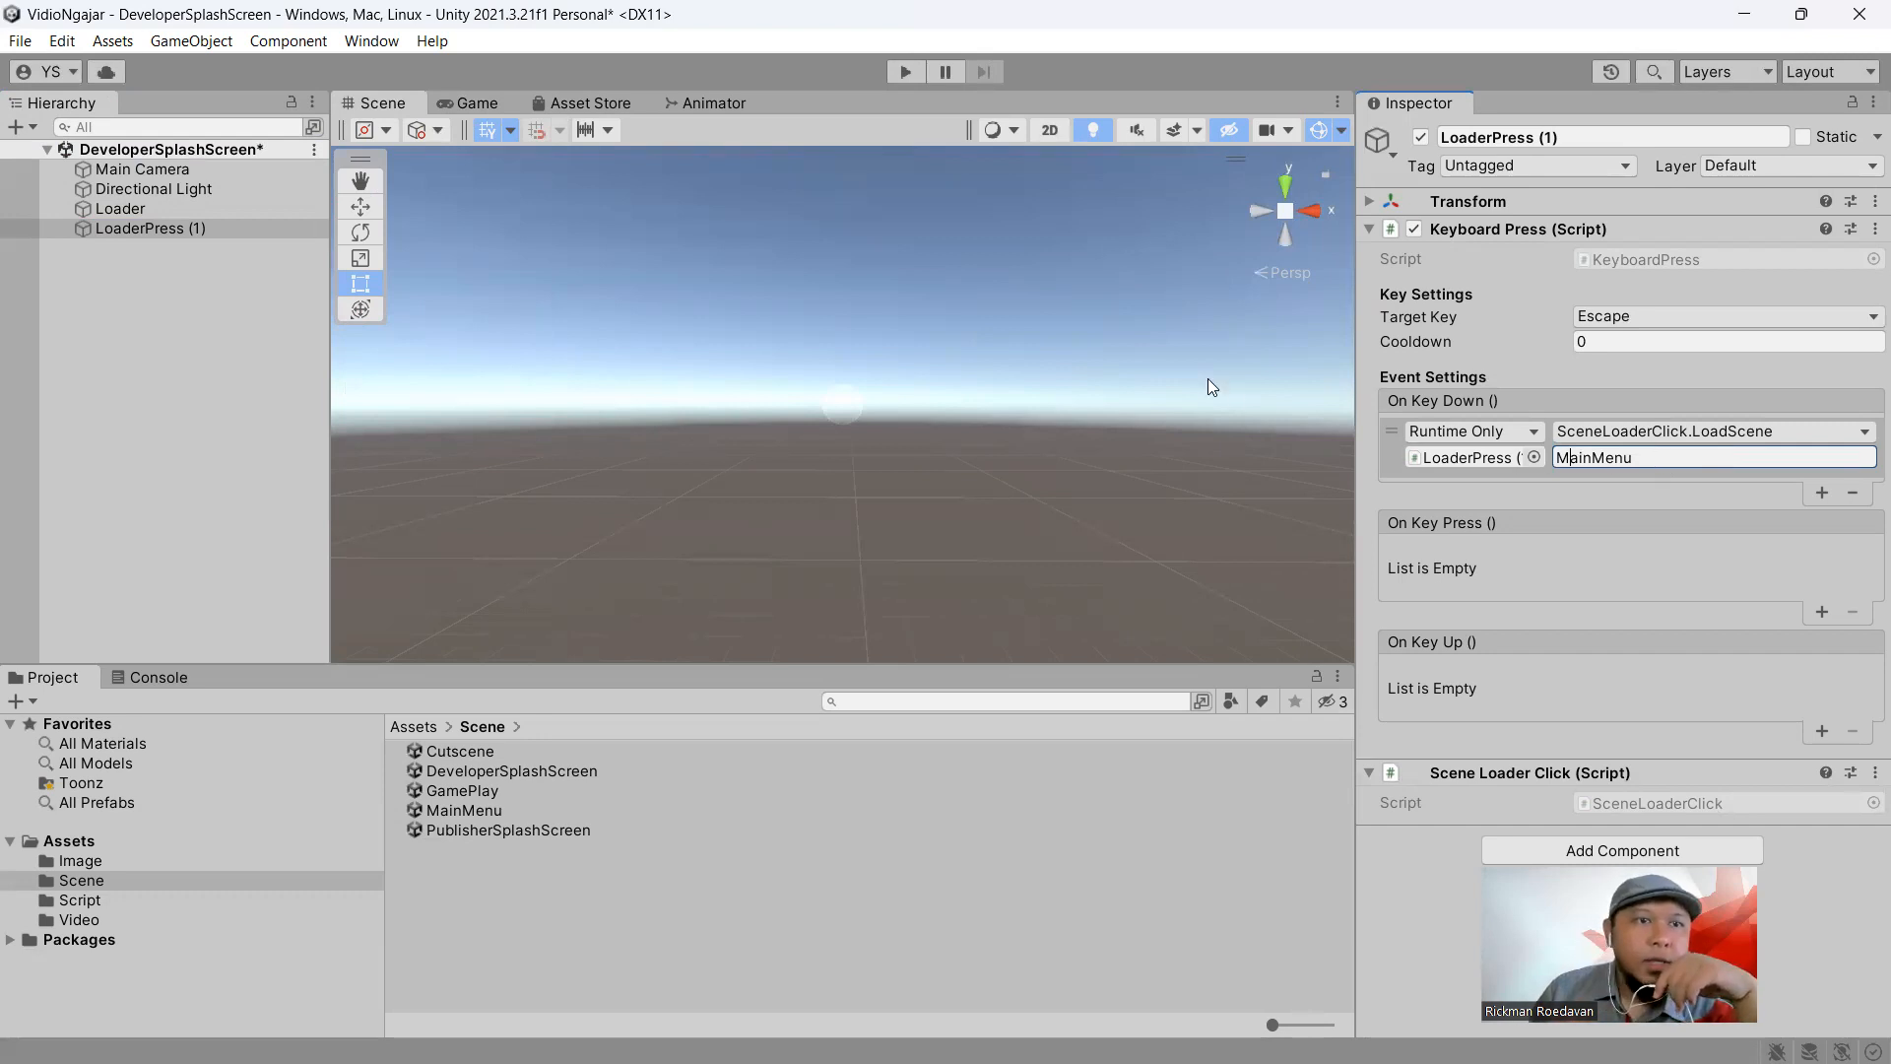
Save the DeveloperSplashScreen scene, play-test skipping it with the Escape key, and stop the test
{"action": "left_click", "coordinate": [13, 47]}
{"action": "left_click", "coordinate": [60, 156]}
{"action": "left_click", "coordinate": [905, 71]}
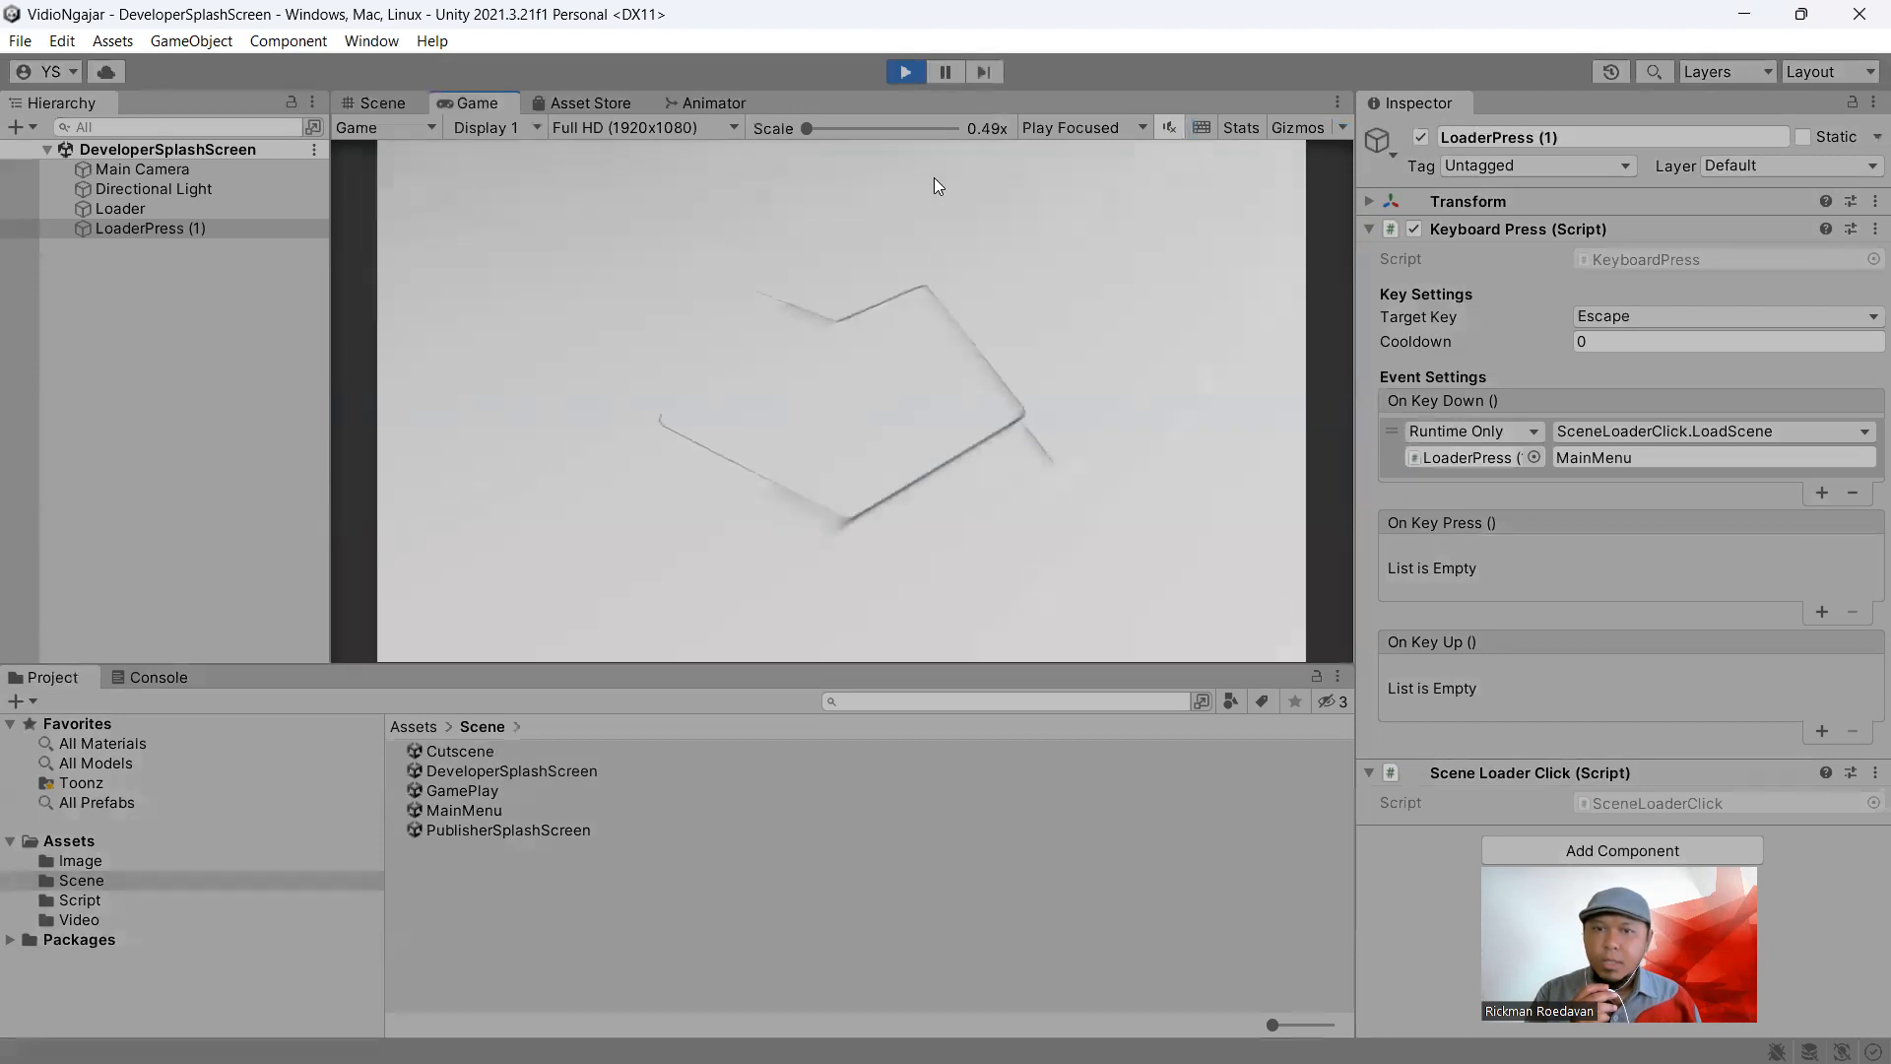
{"action": "key", "text": "Escape"}
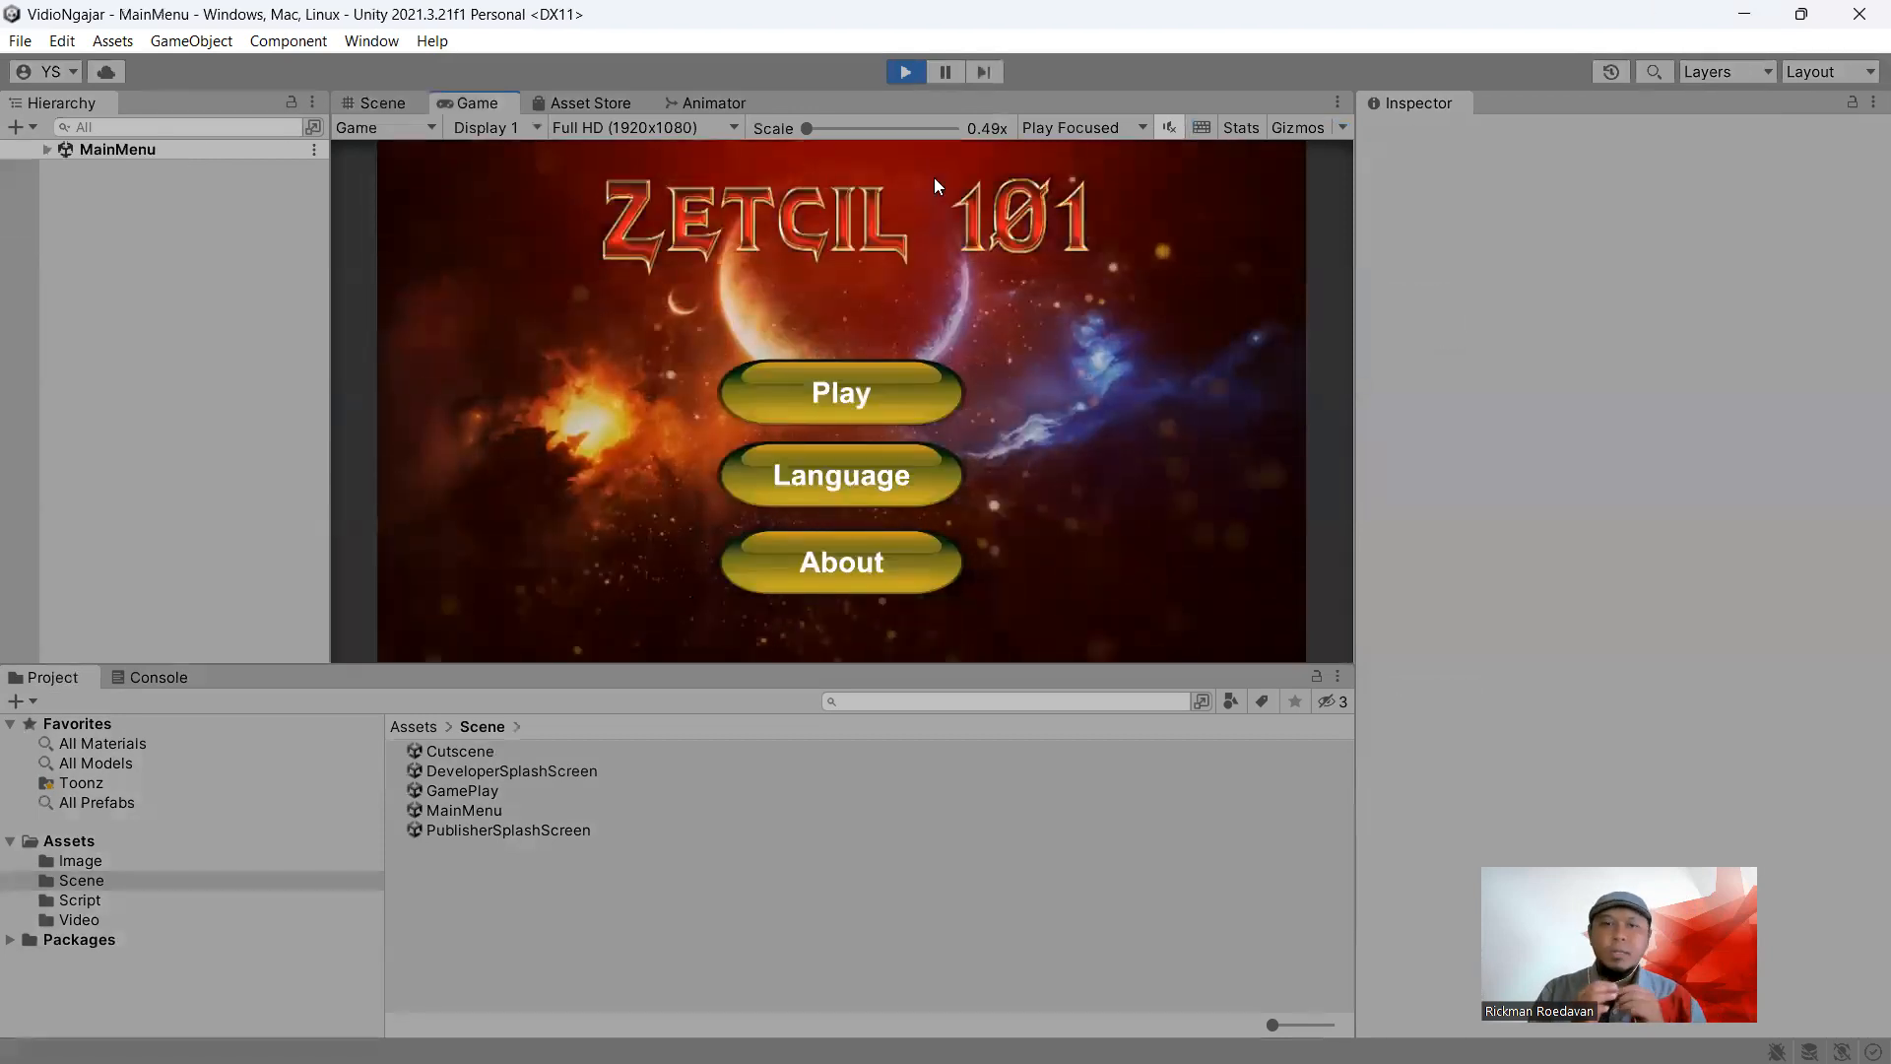
{"action": "left_click", "coordinate": [905, 71]}
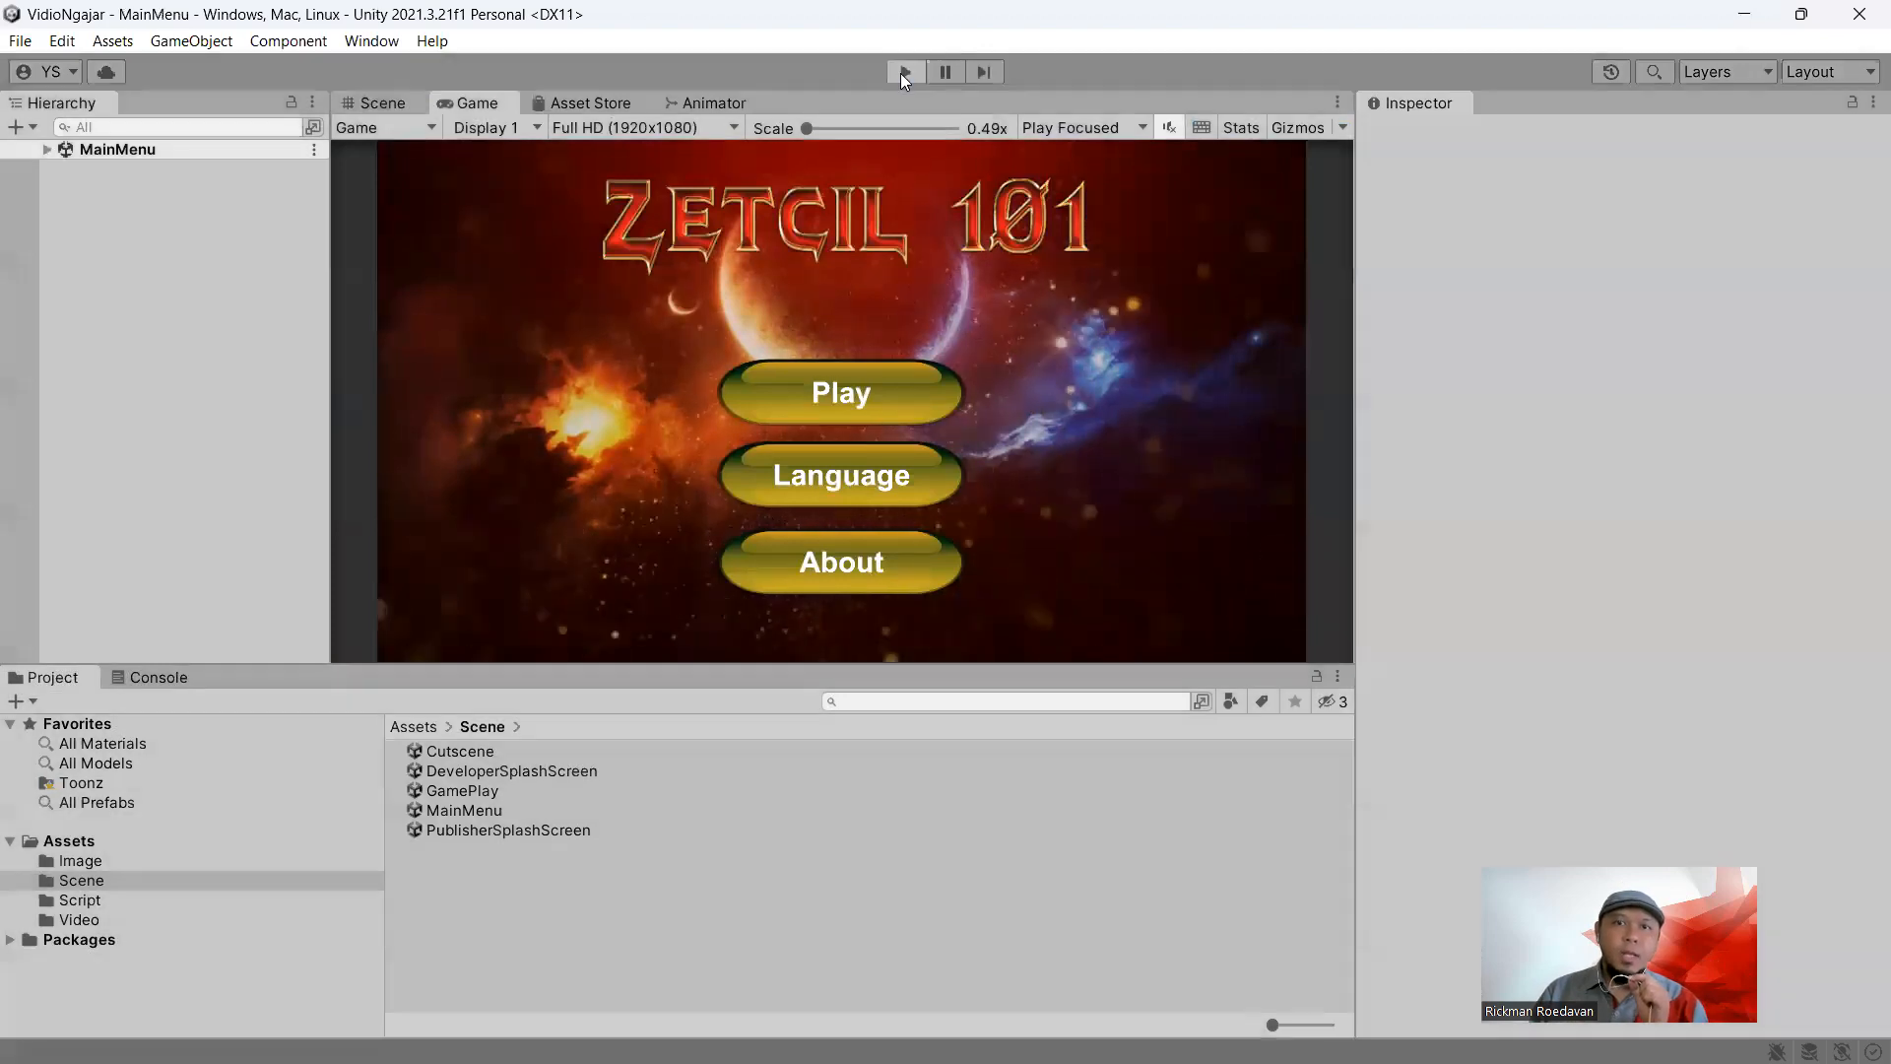
Open the PublisherSplashScreen scene from the project's Scene folder
{"action": "double_click", "coordinate": [475, 830]}
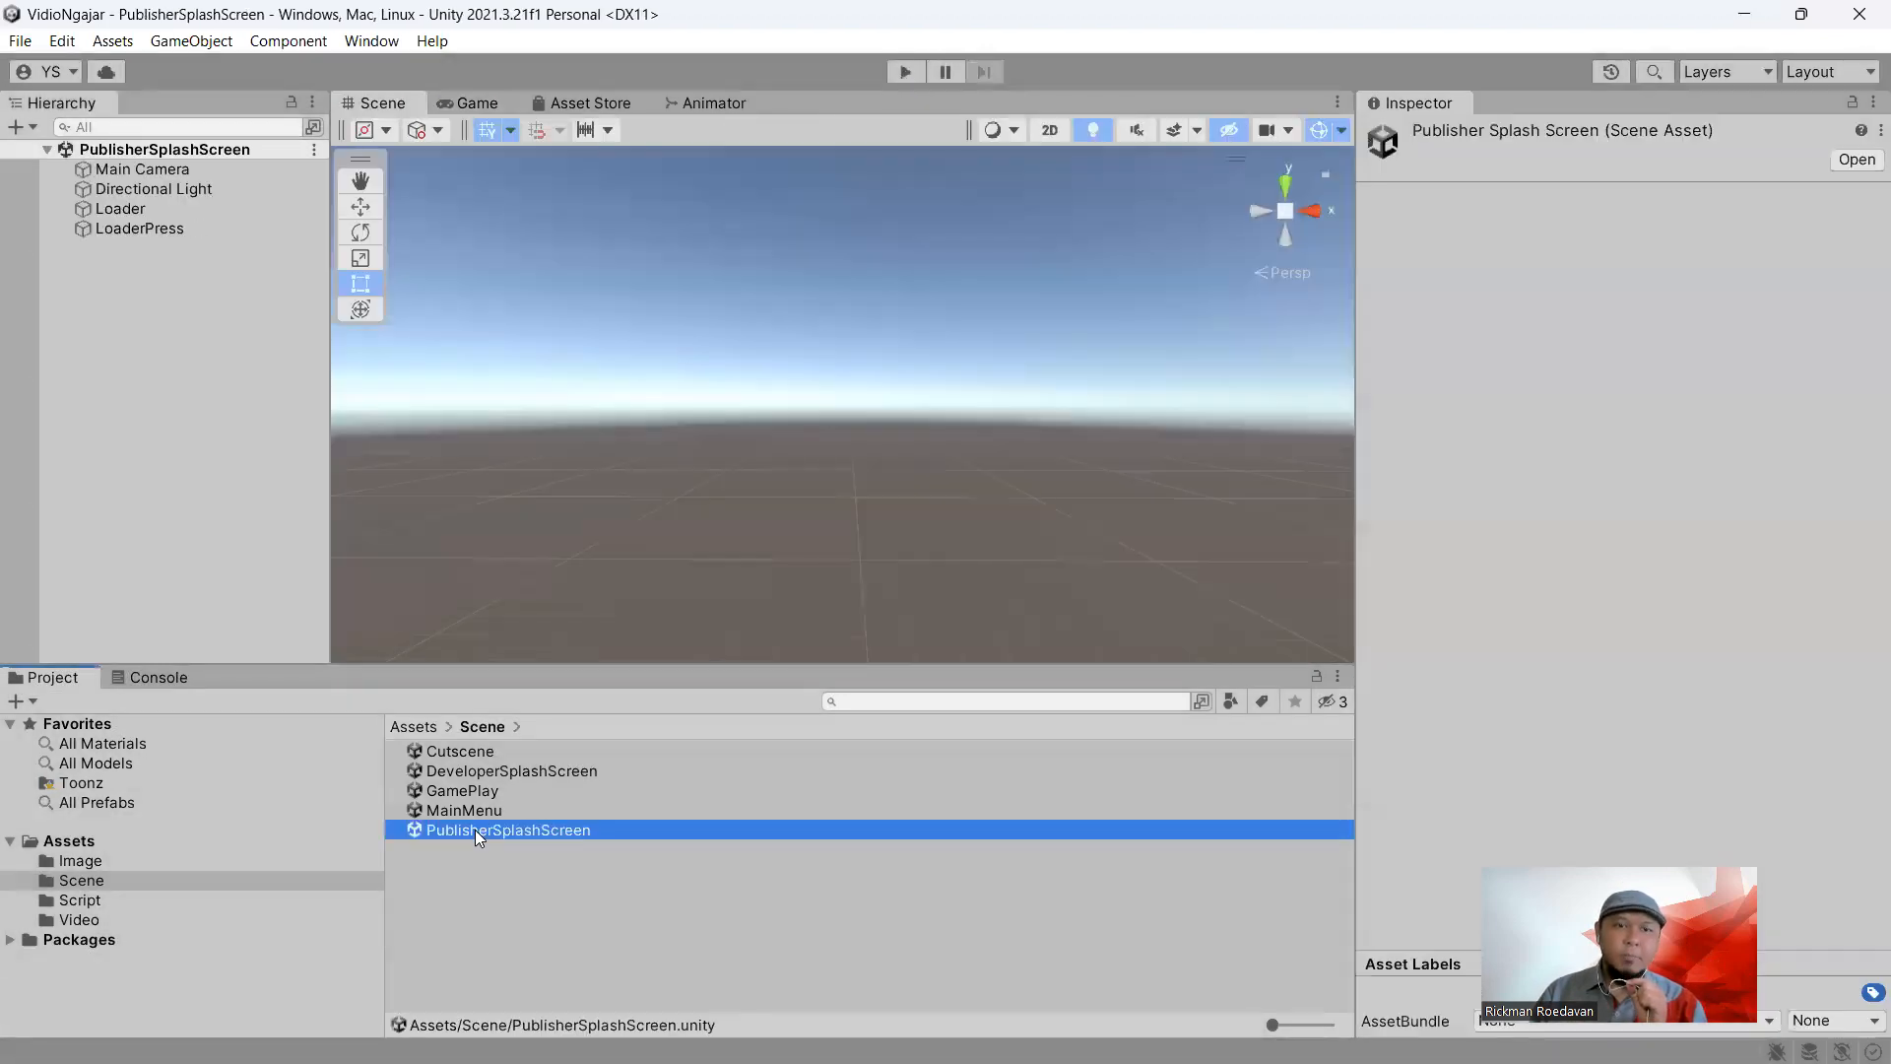
{"action": "left_click_drag", "start_coordinate": [473, 102], "coordinate": [725, 355]}
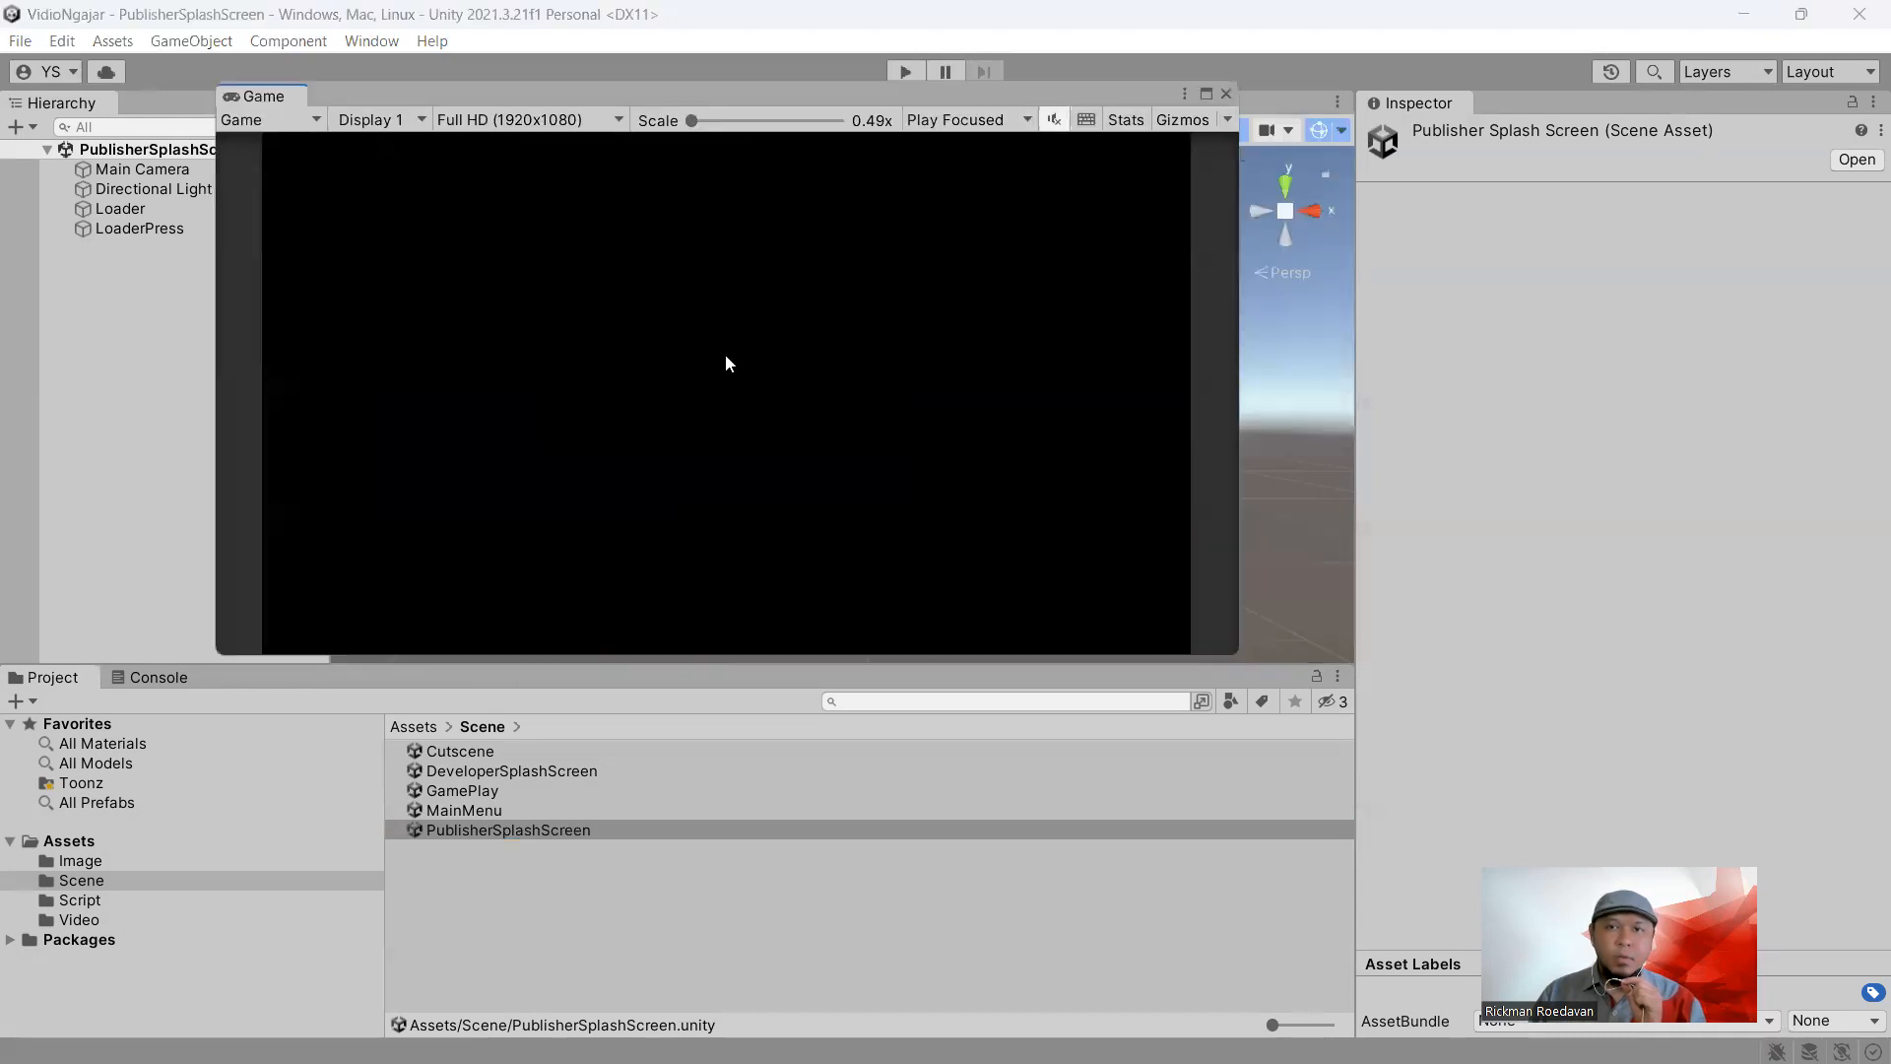
{"action": "left_click_drag", "start_coordinate": [489, 102], "coordinate": [683, 214]}
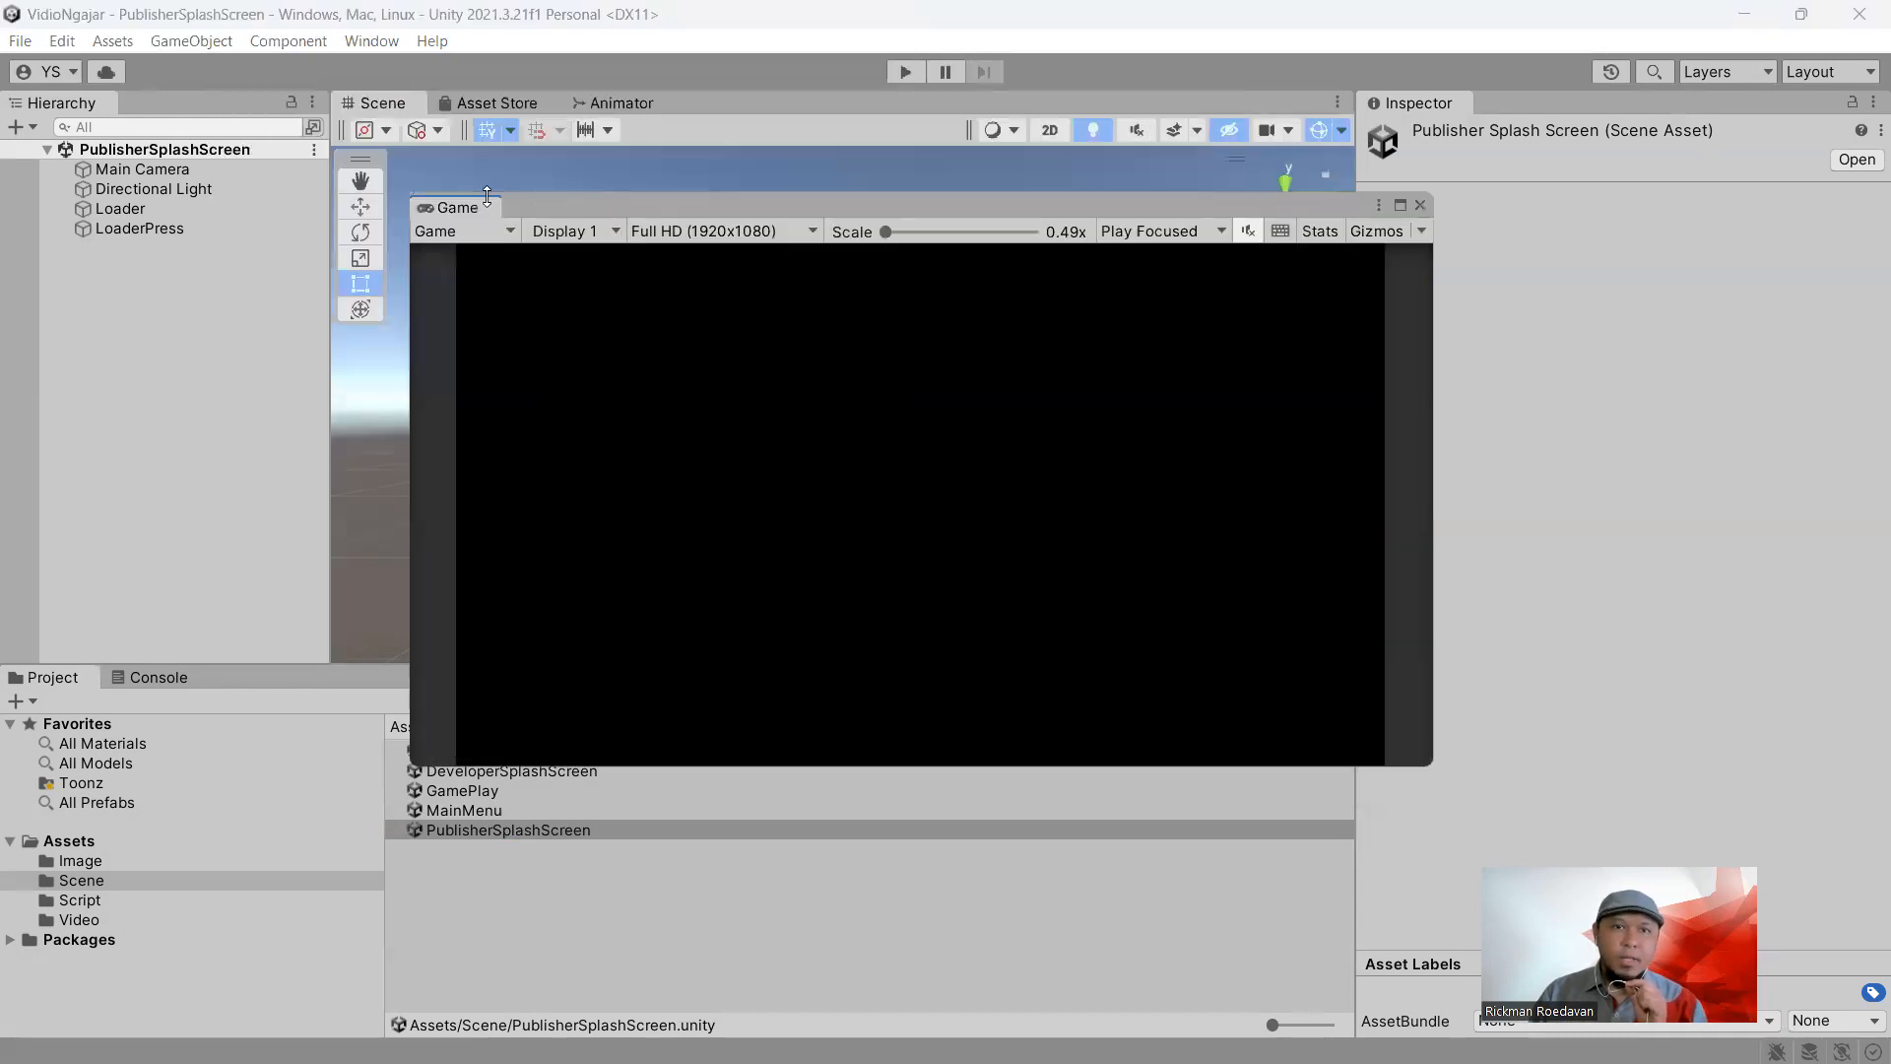
{"action": "left_click_drag", "start_coordinate": [469, 120], "coordinate": [464, 113]}
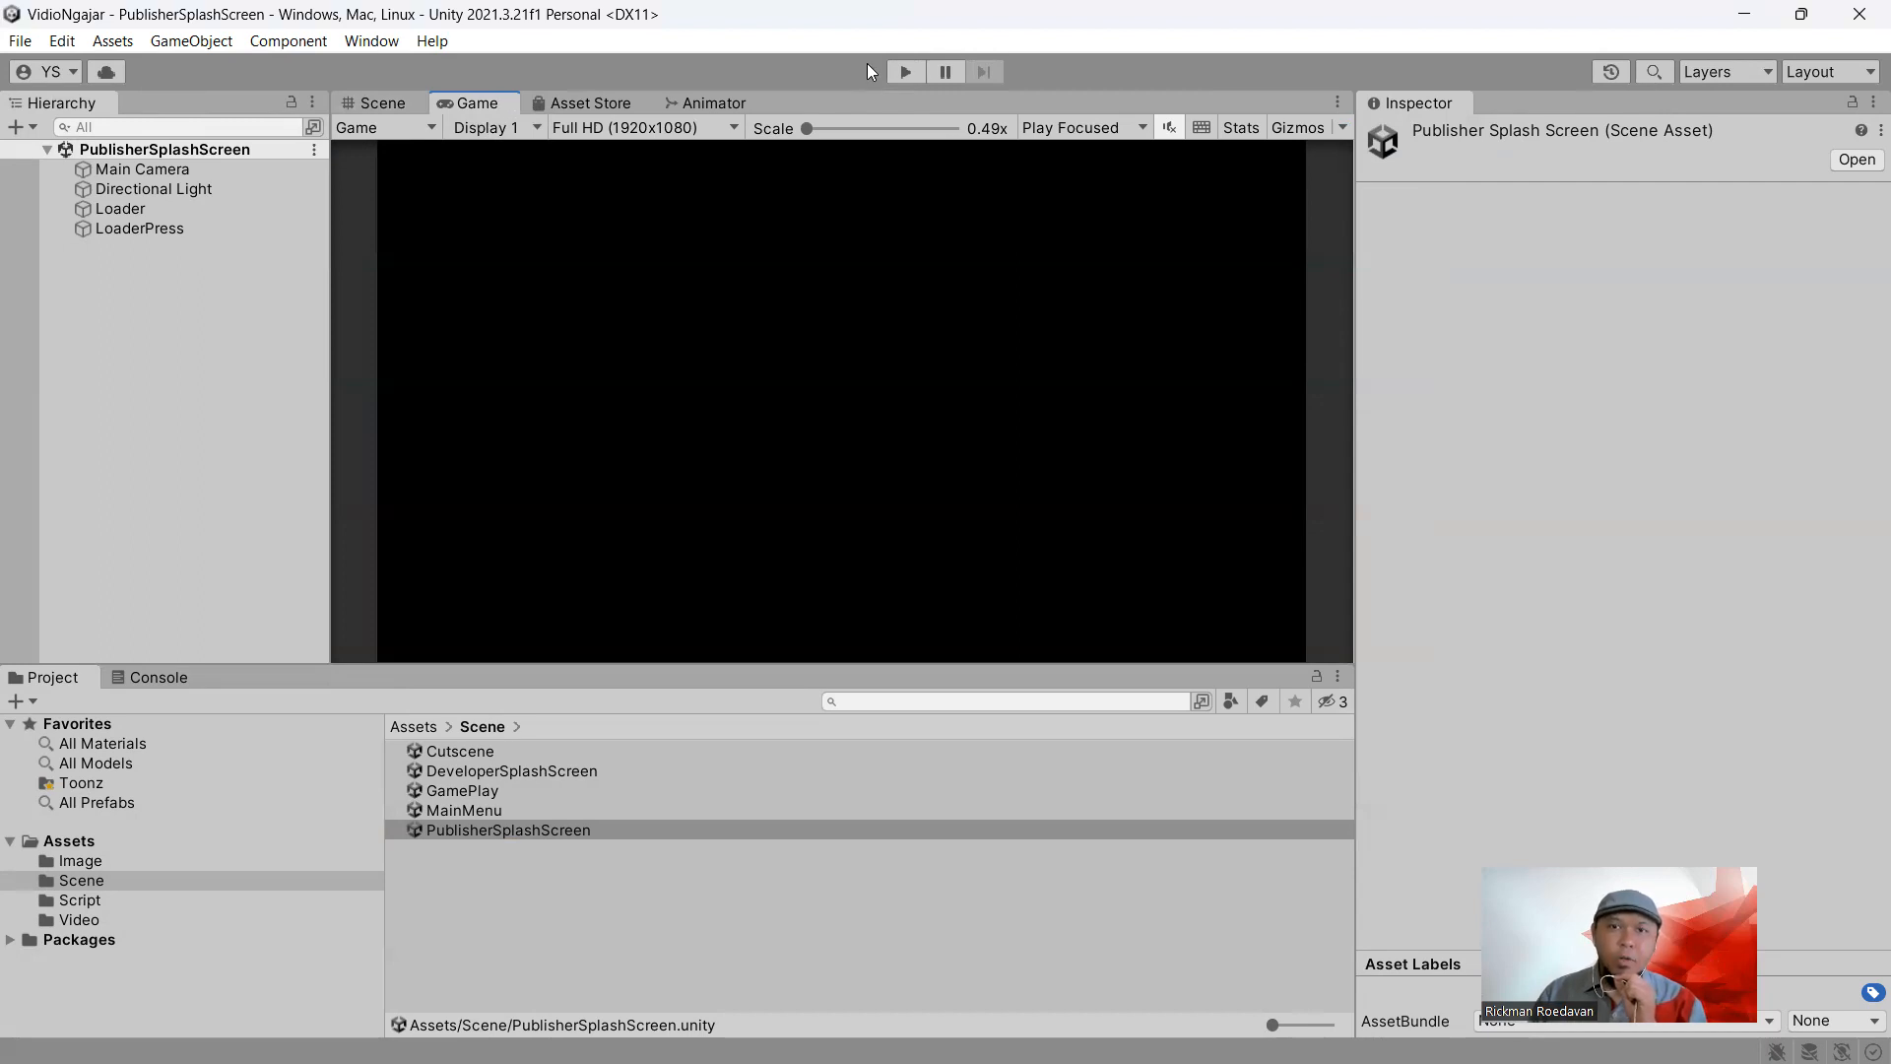
Set the Game view to Play Maximized and play-test from the splash screen to the main menu, opening and closing its About window
{"action": "left_click", "coordinate": [1088, 131]}
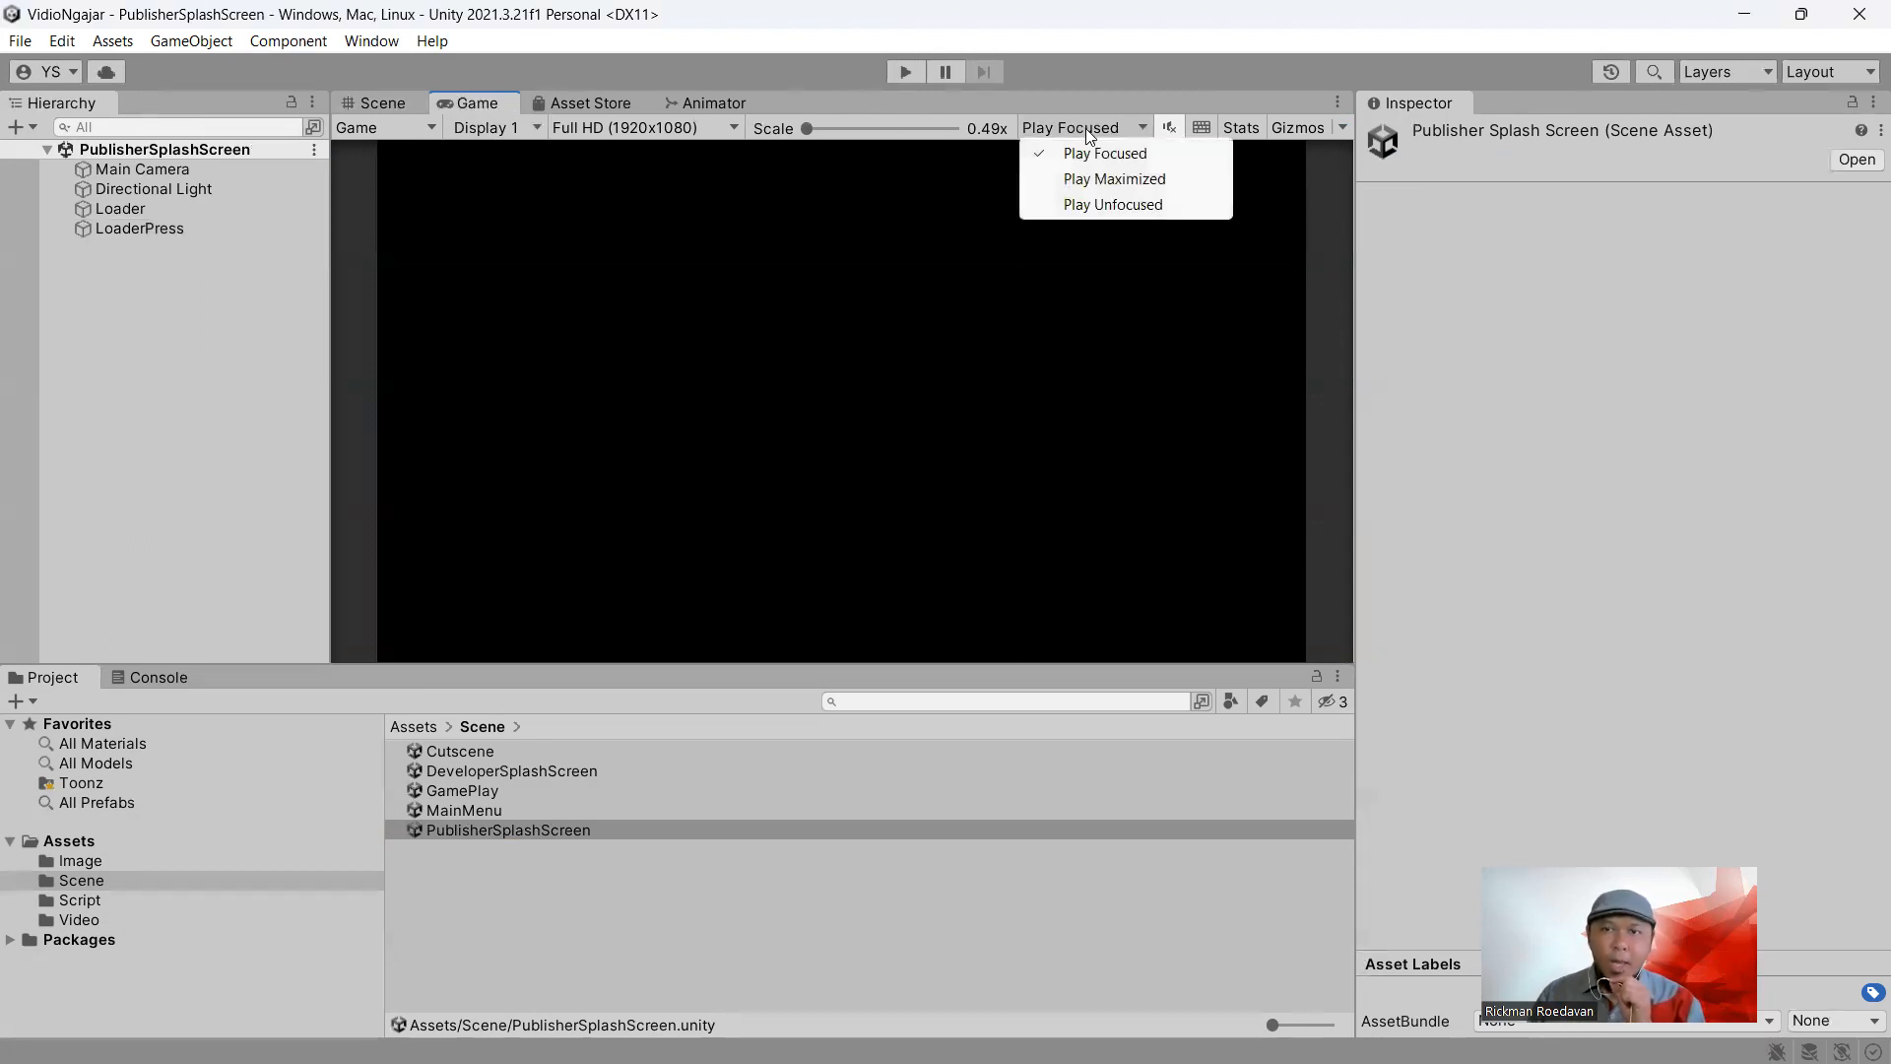
{"action": "left_click", "coordinate": [1082, 181]}
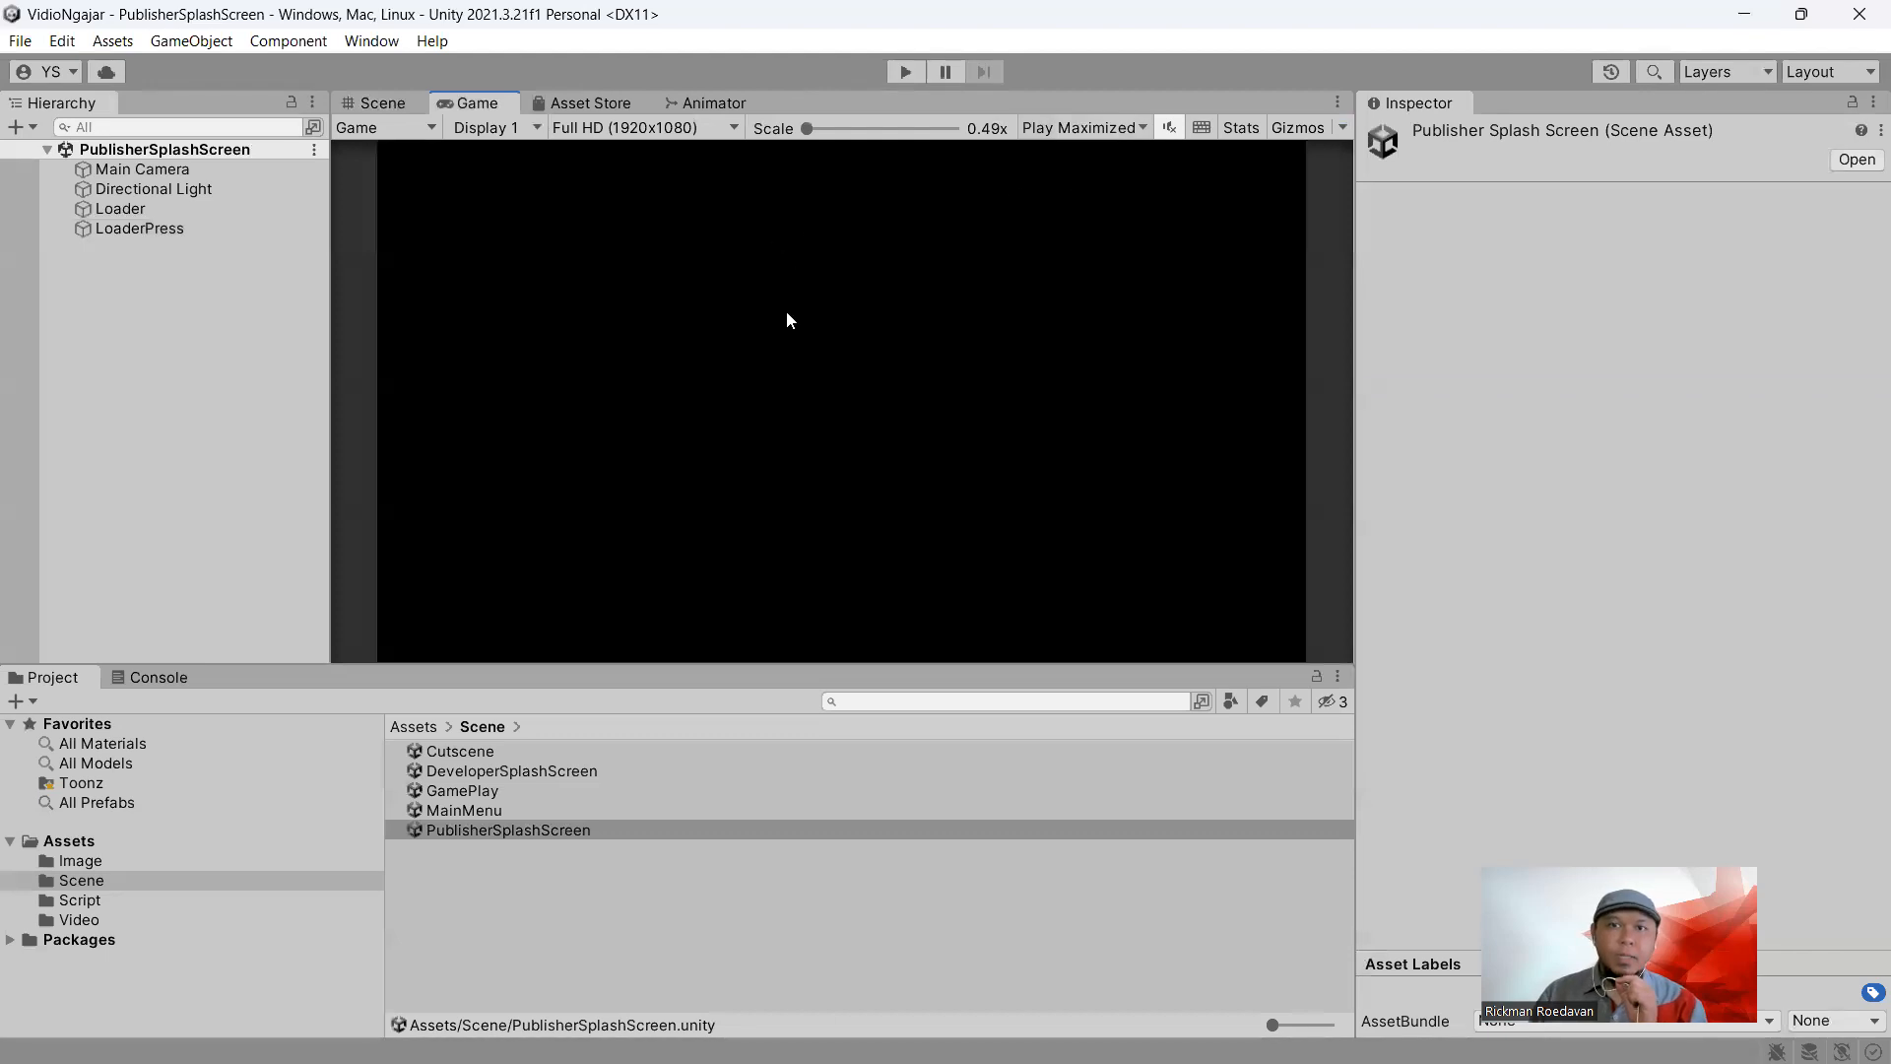
{"action": "left_click", "coordinate": [906, 73]}
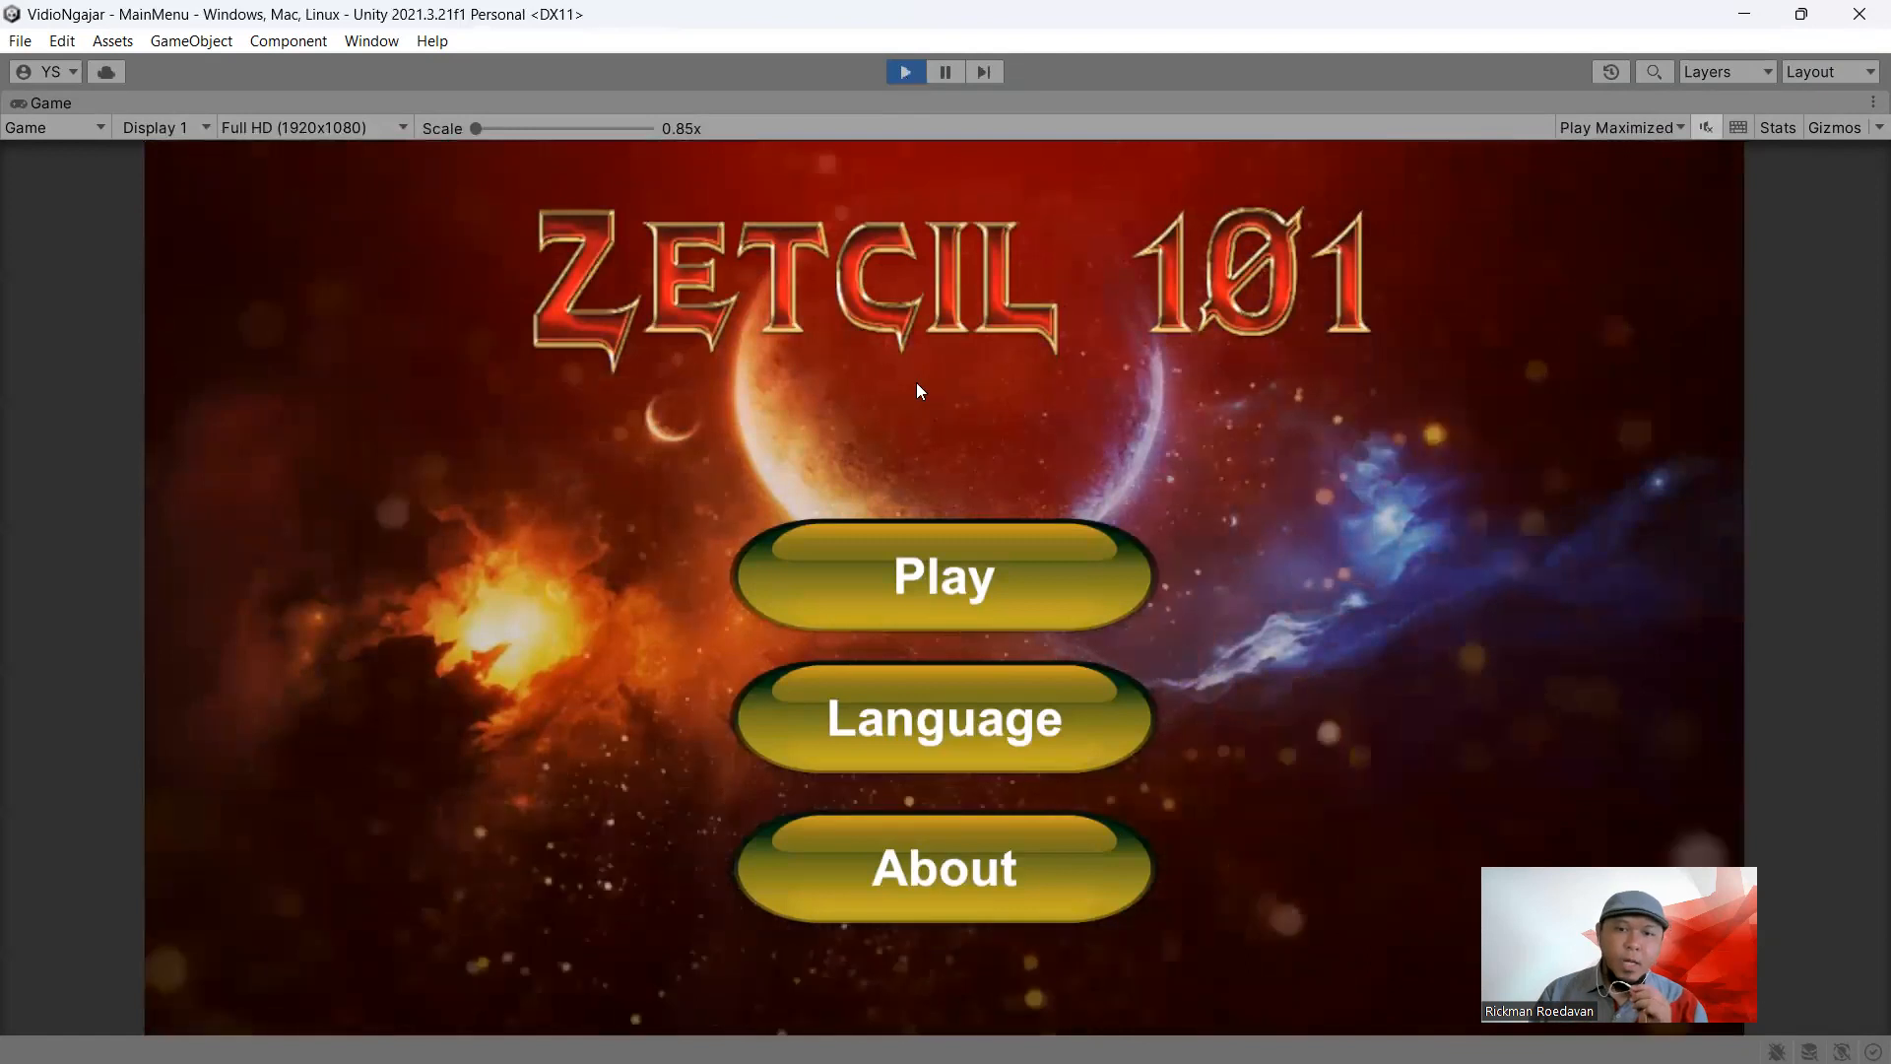
{"action": "left_click", "coordinate": [962, 885]}
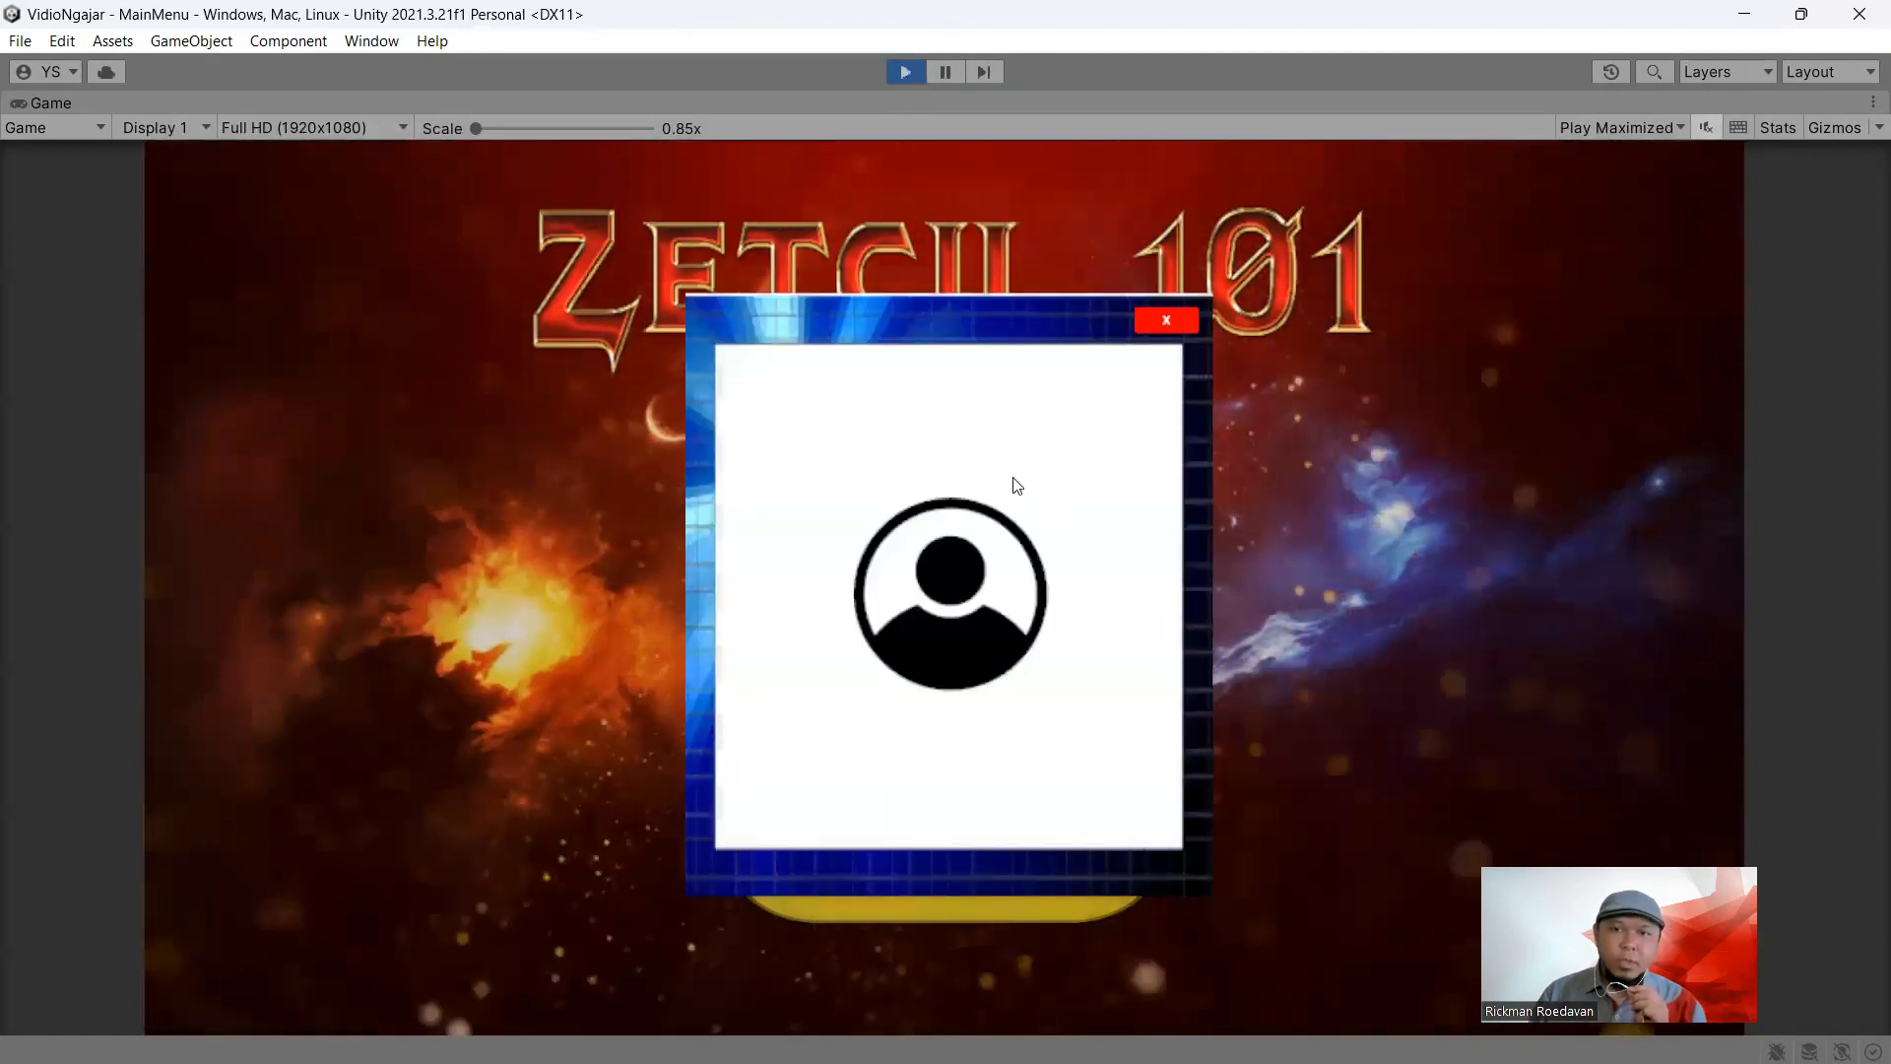
{"action": "left_click", "coordinate": [1167, 317]}
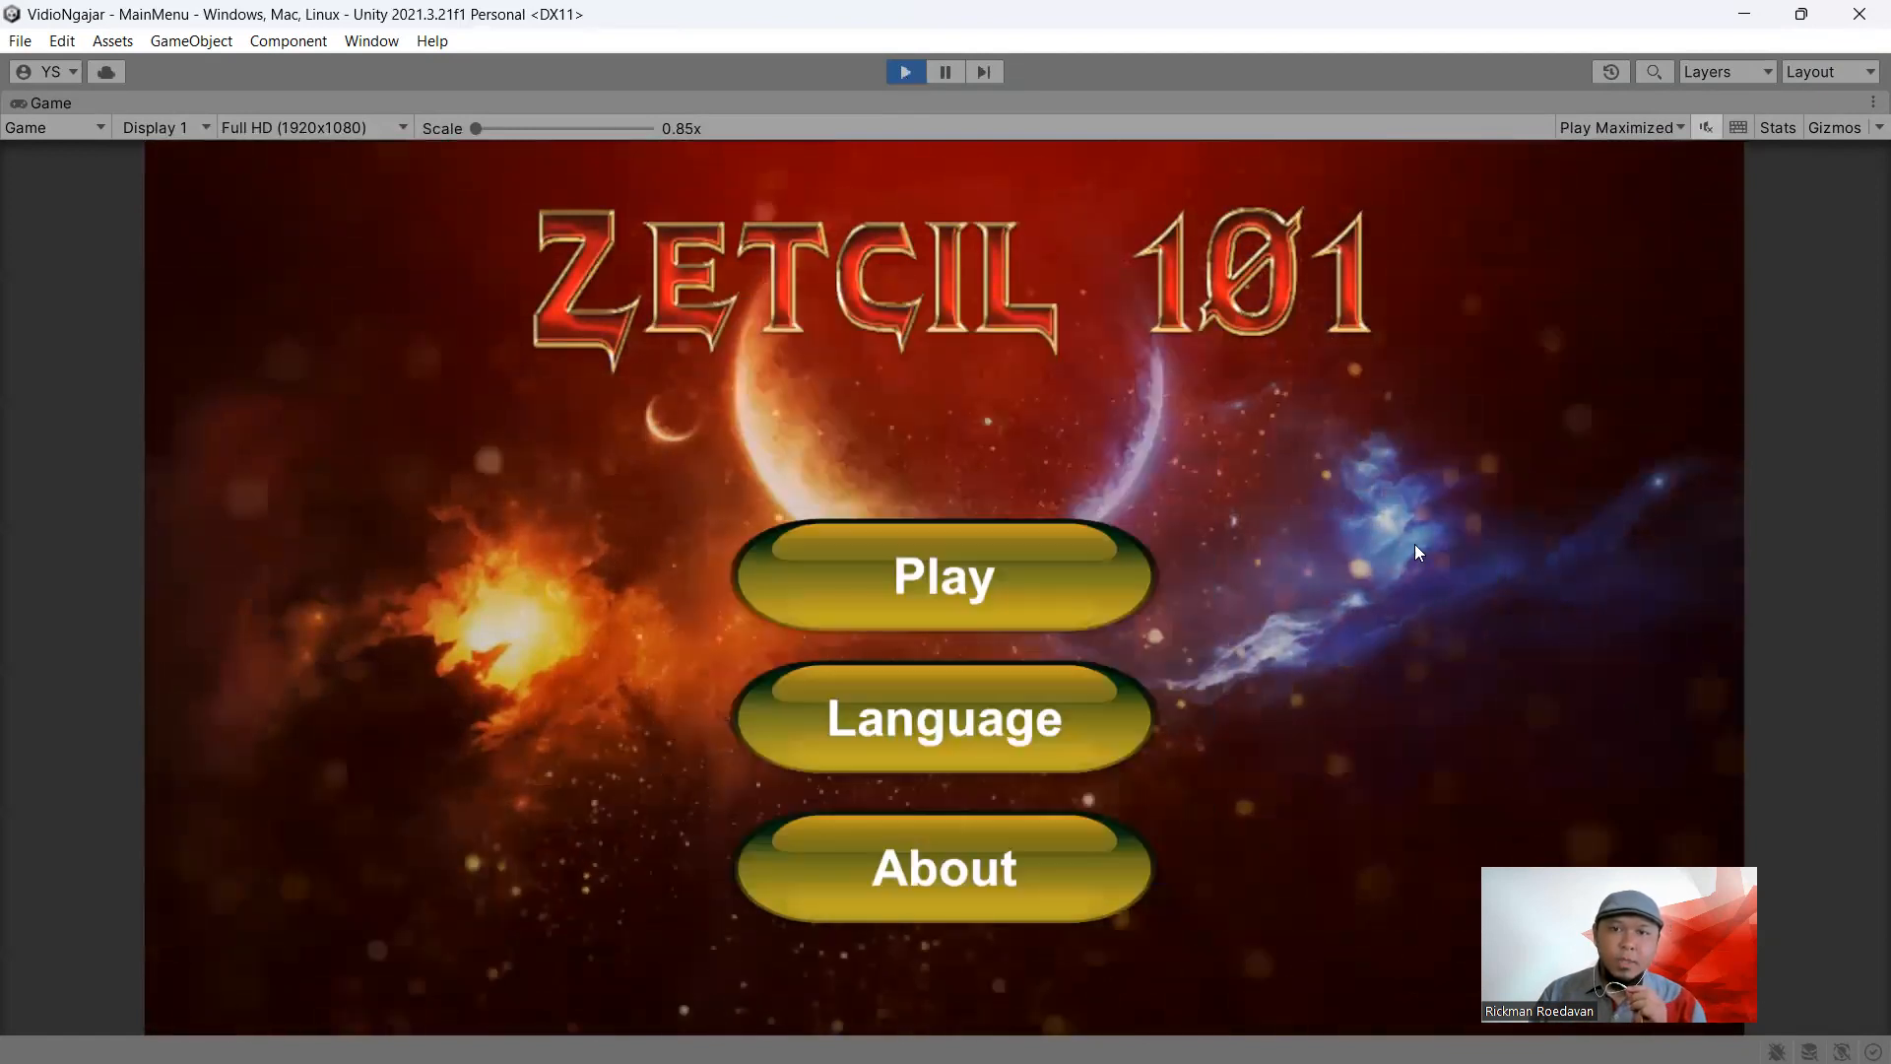
Test the running main menu's language settings by choosing Korea, English and finally Indonesia, closing the settings window
{"action": "left_click", "coordinate": [956, 743]}
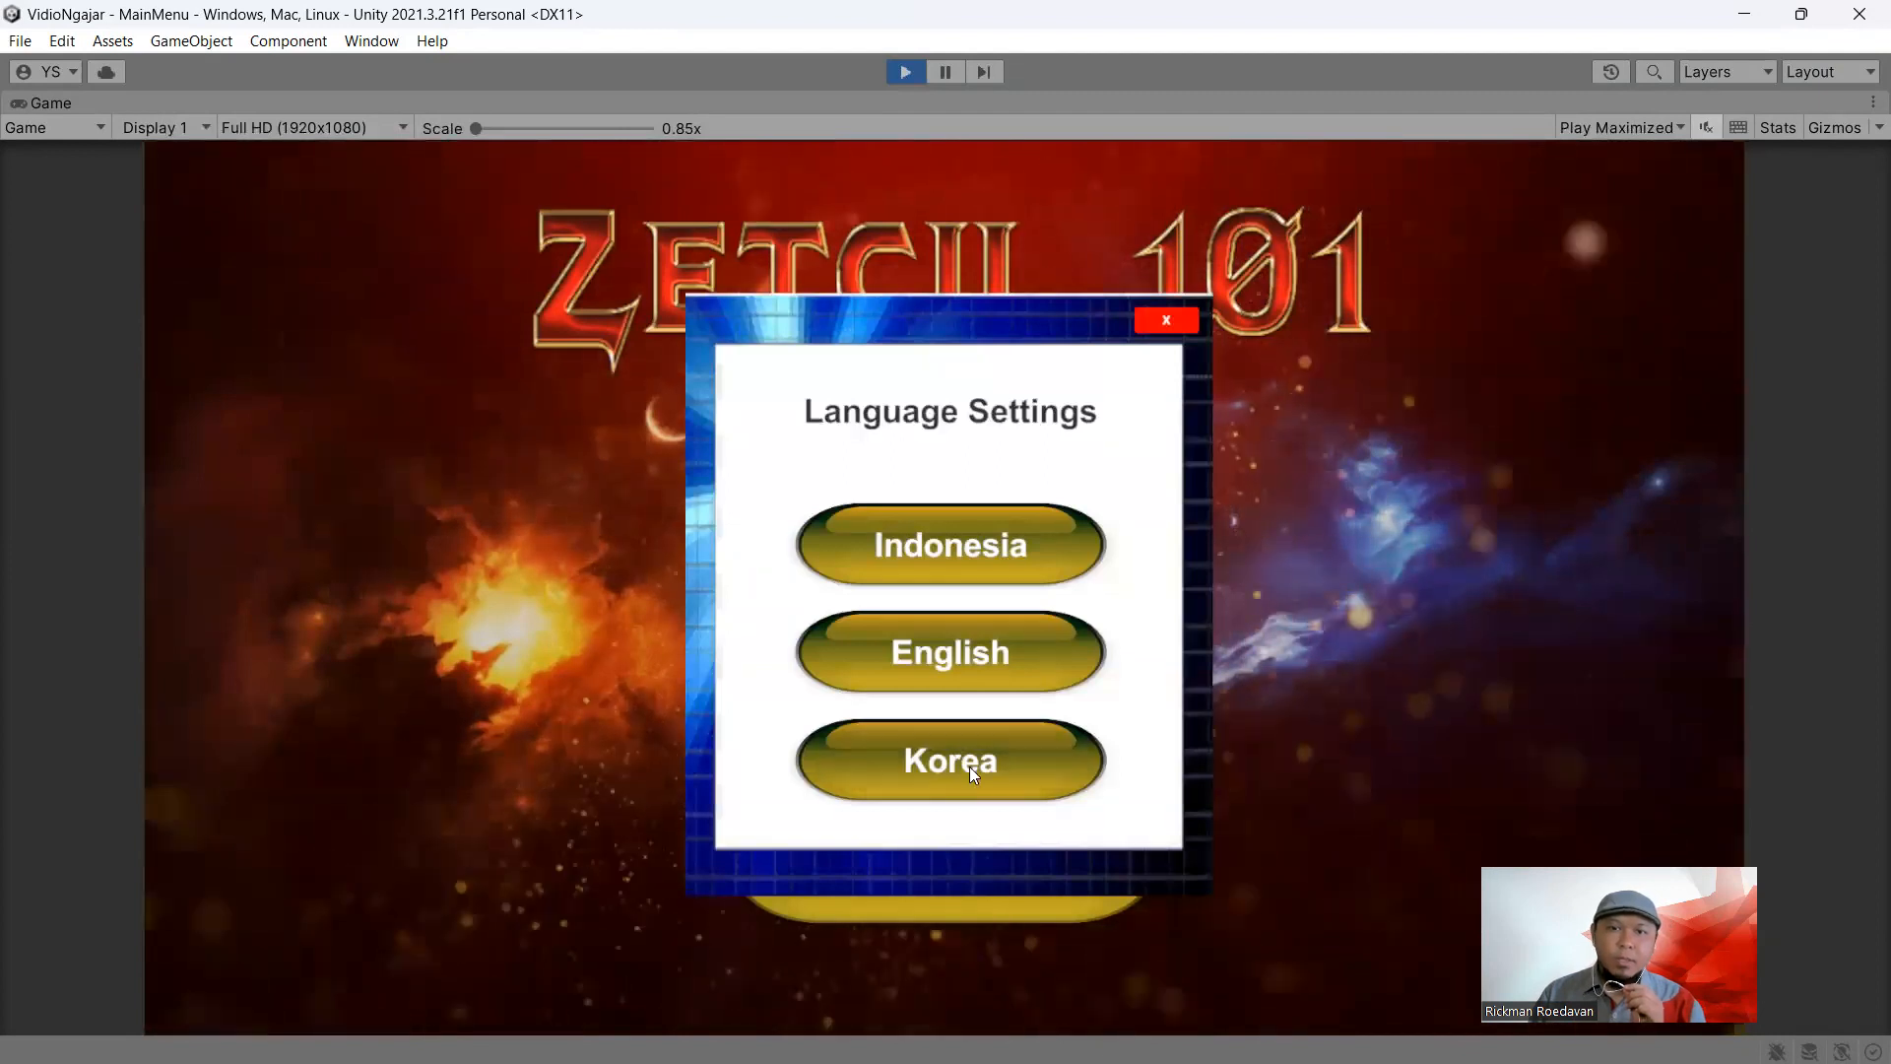
{"action": "left_click", "coordinate": [969, 766]}
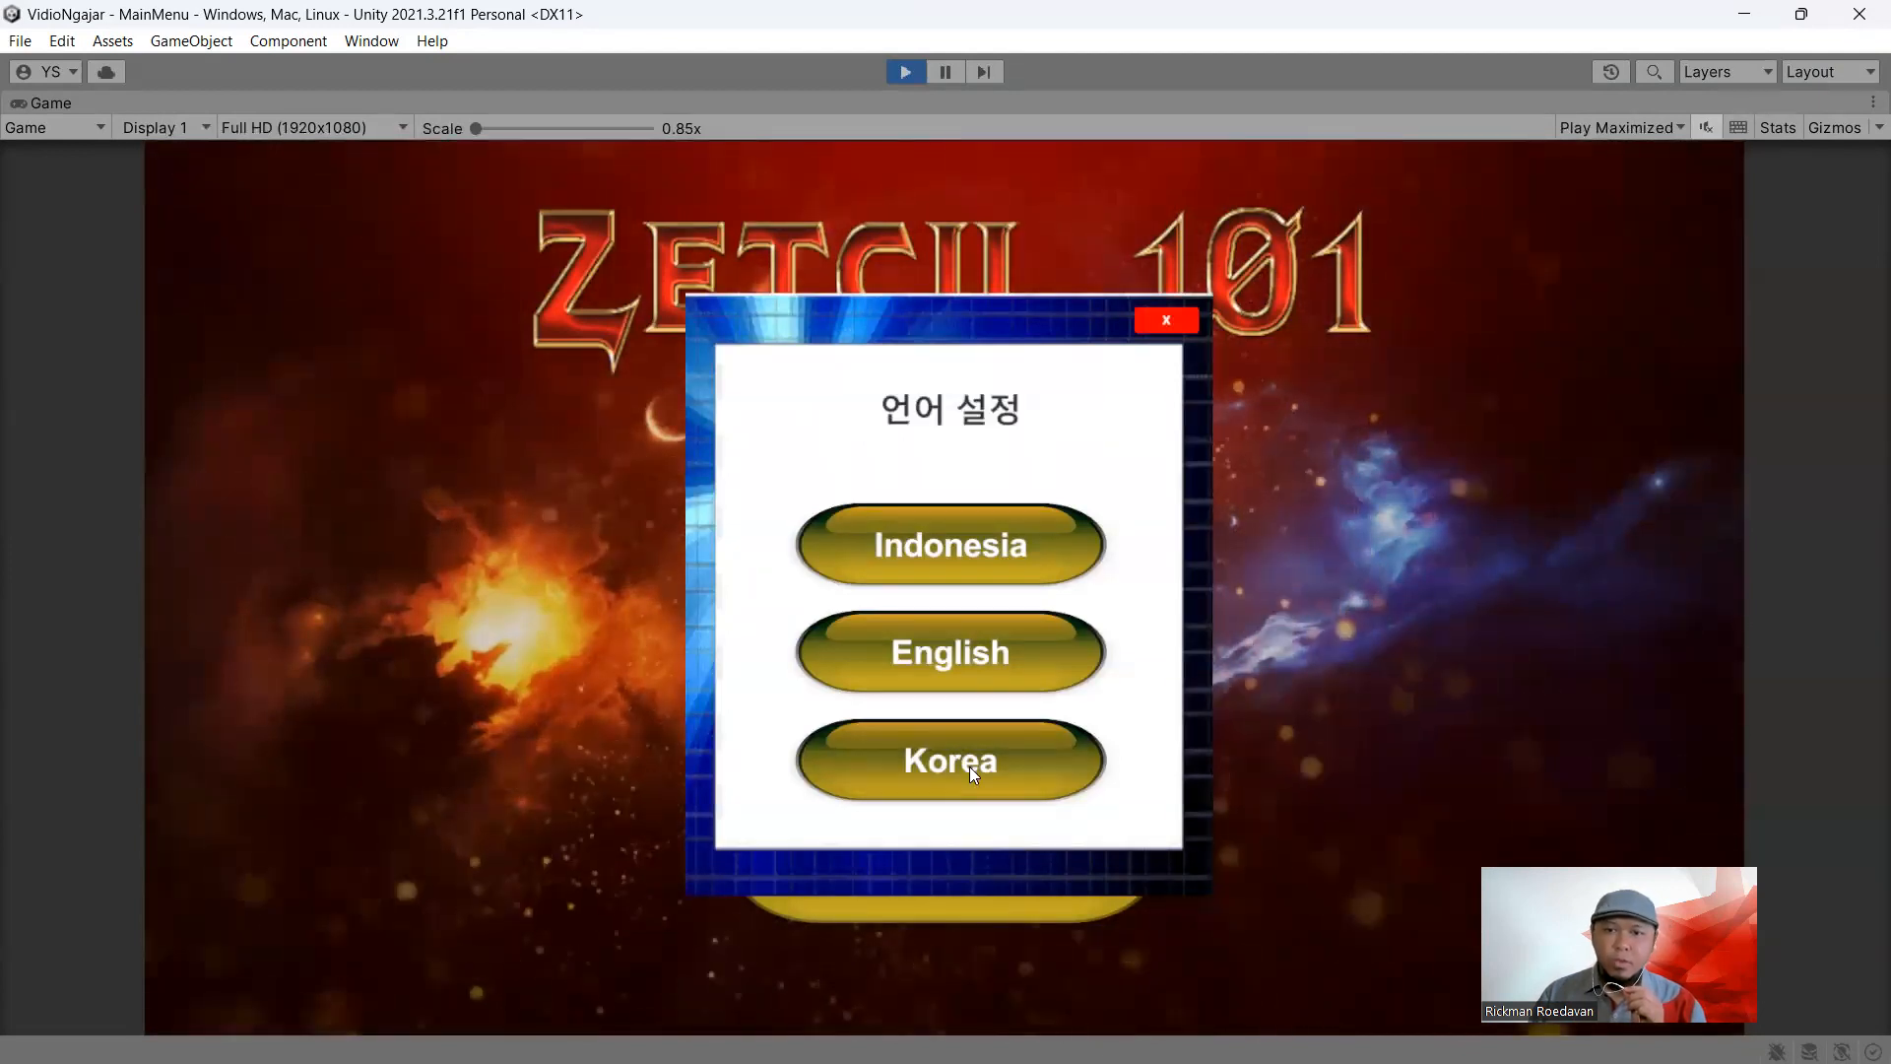
{"action": "left_click", "coordinate": [951, 658]}
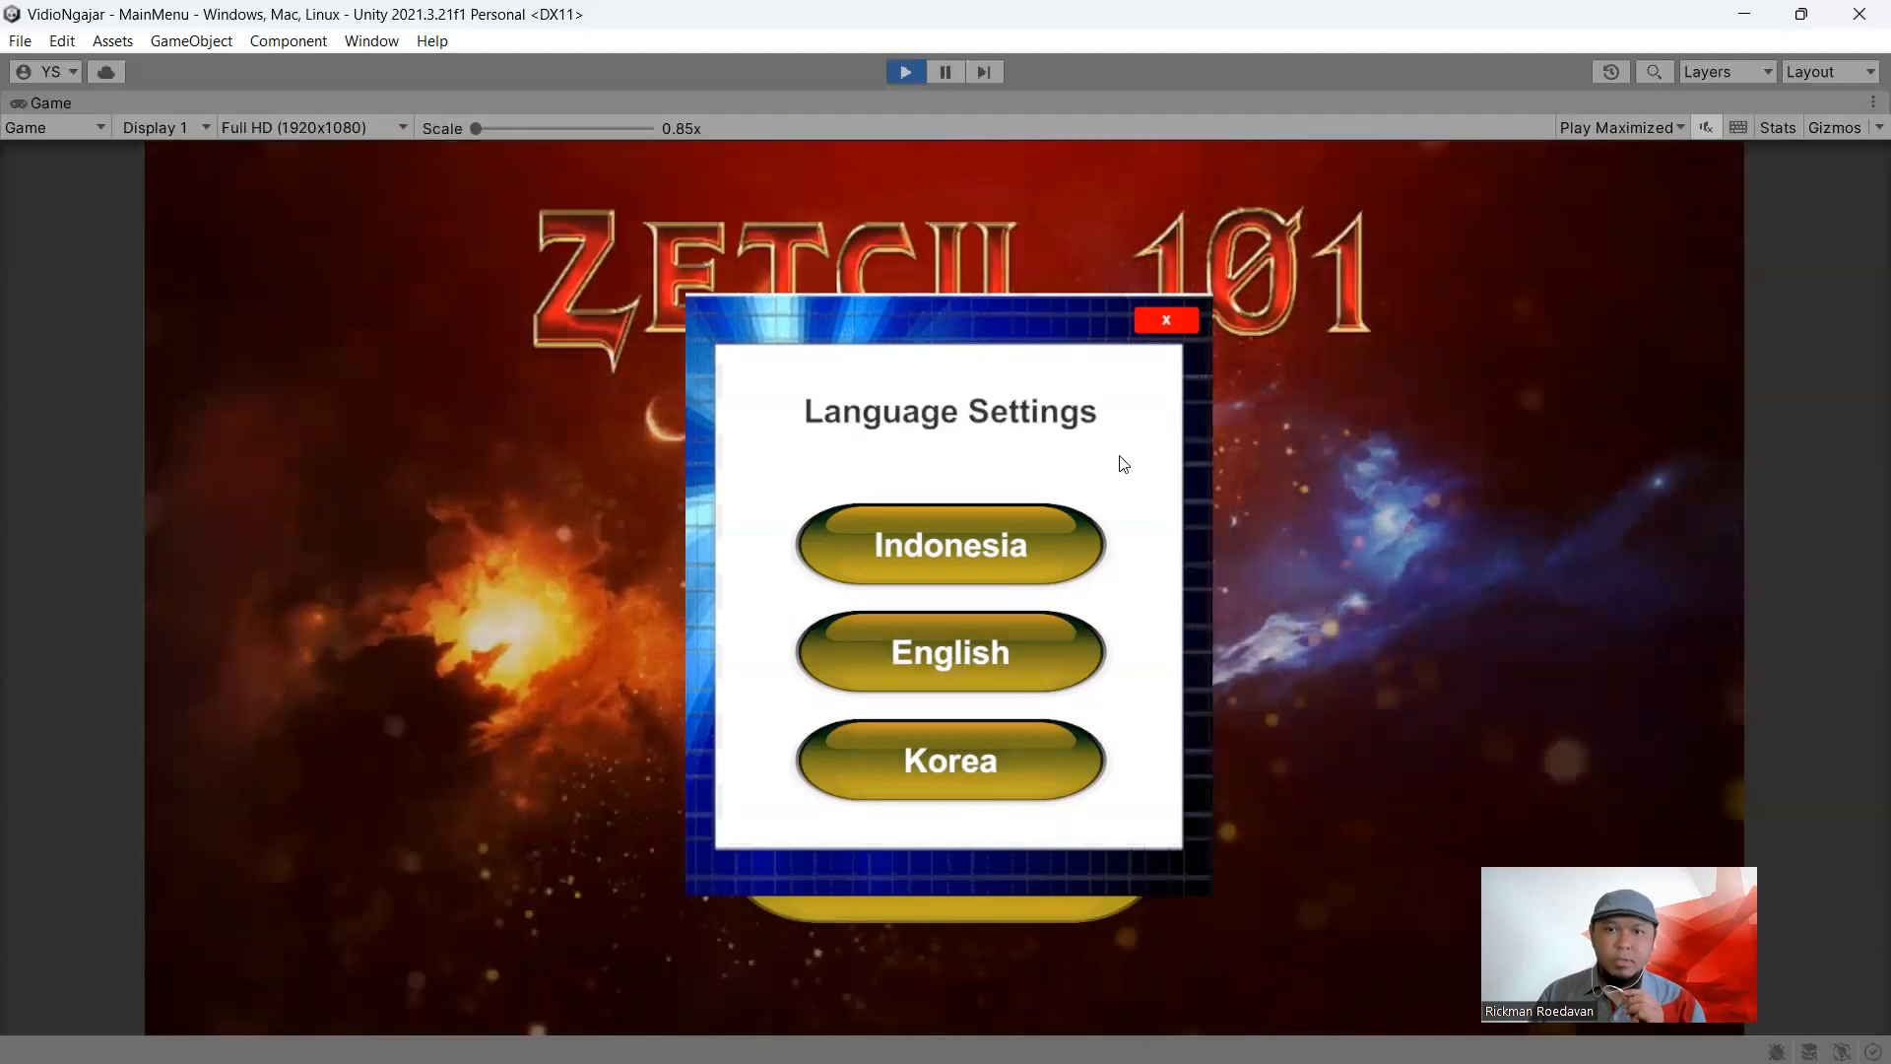
{"action": "left_click", "coordinate": [1170, 315]}
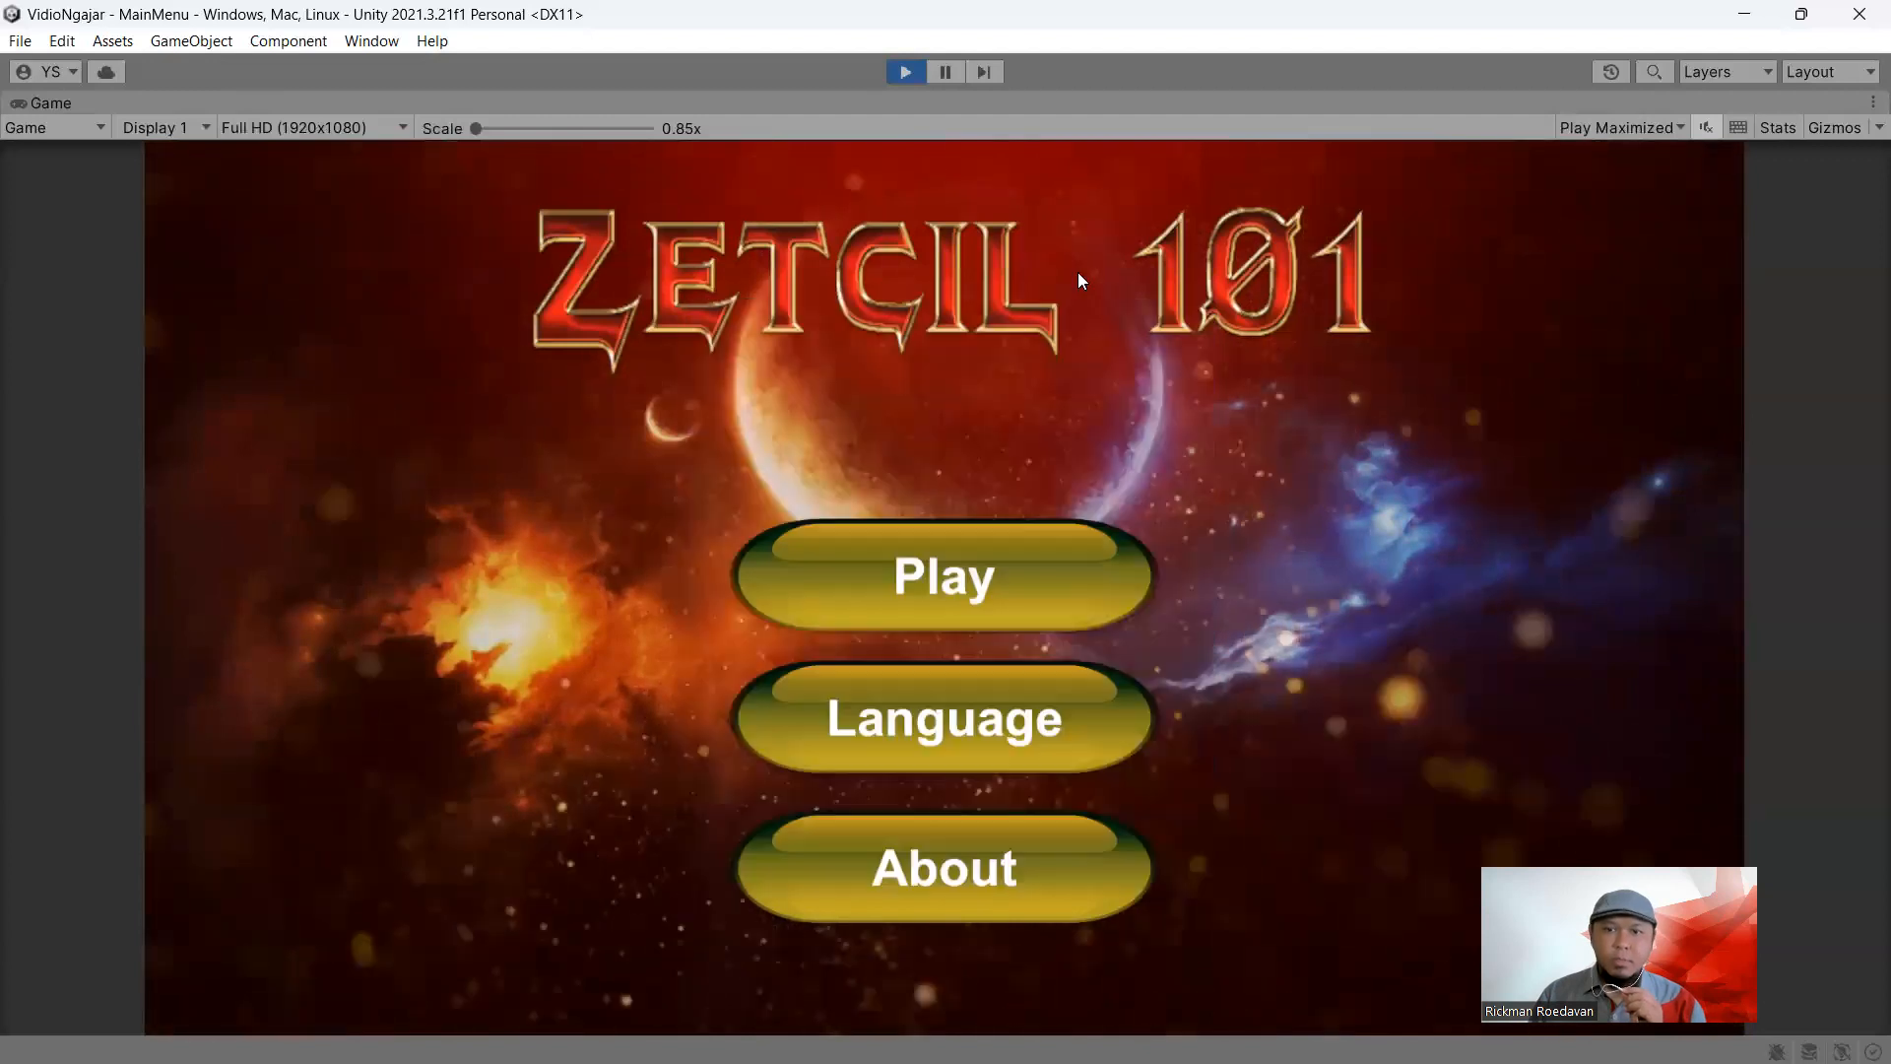
{"action": "left_click", "coordinate": [1011, 721]}
{"action": "left_click", "coordinate": [977, 557]}
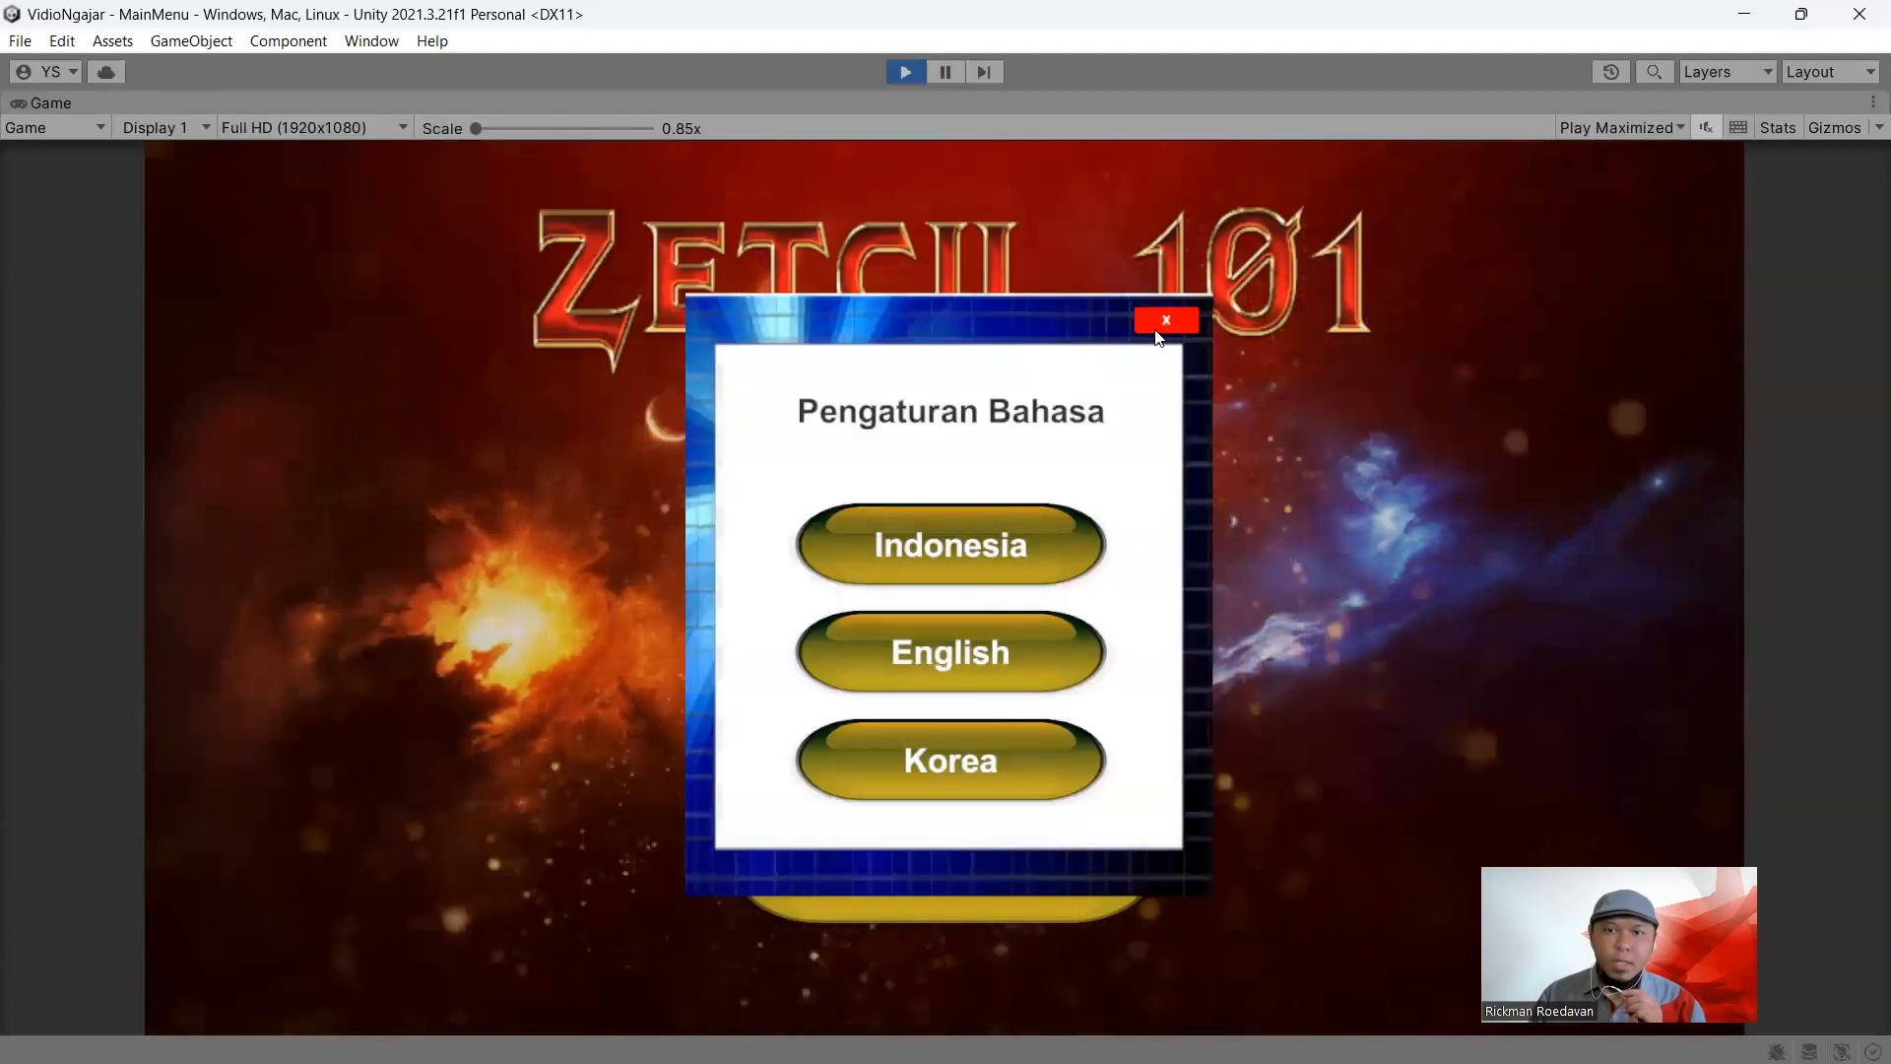
{"action": "left_click", "coordinate": [1163, 323]}
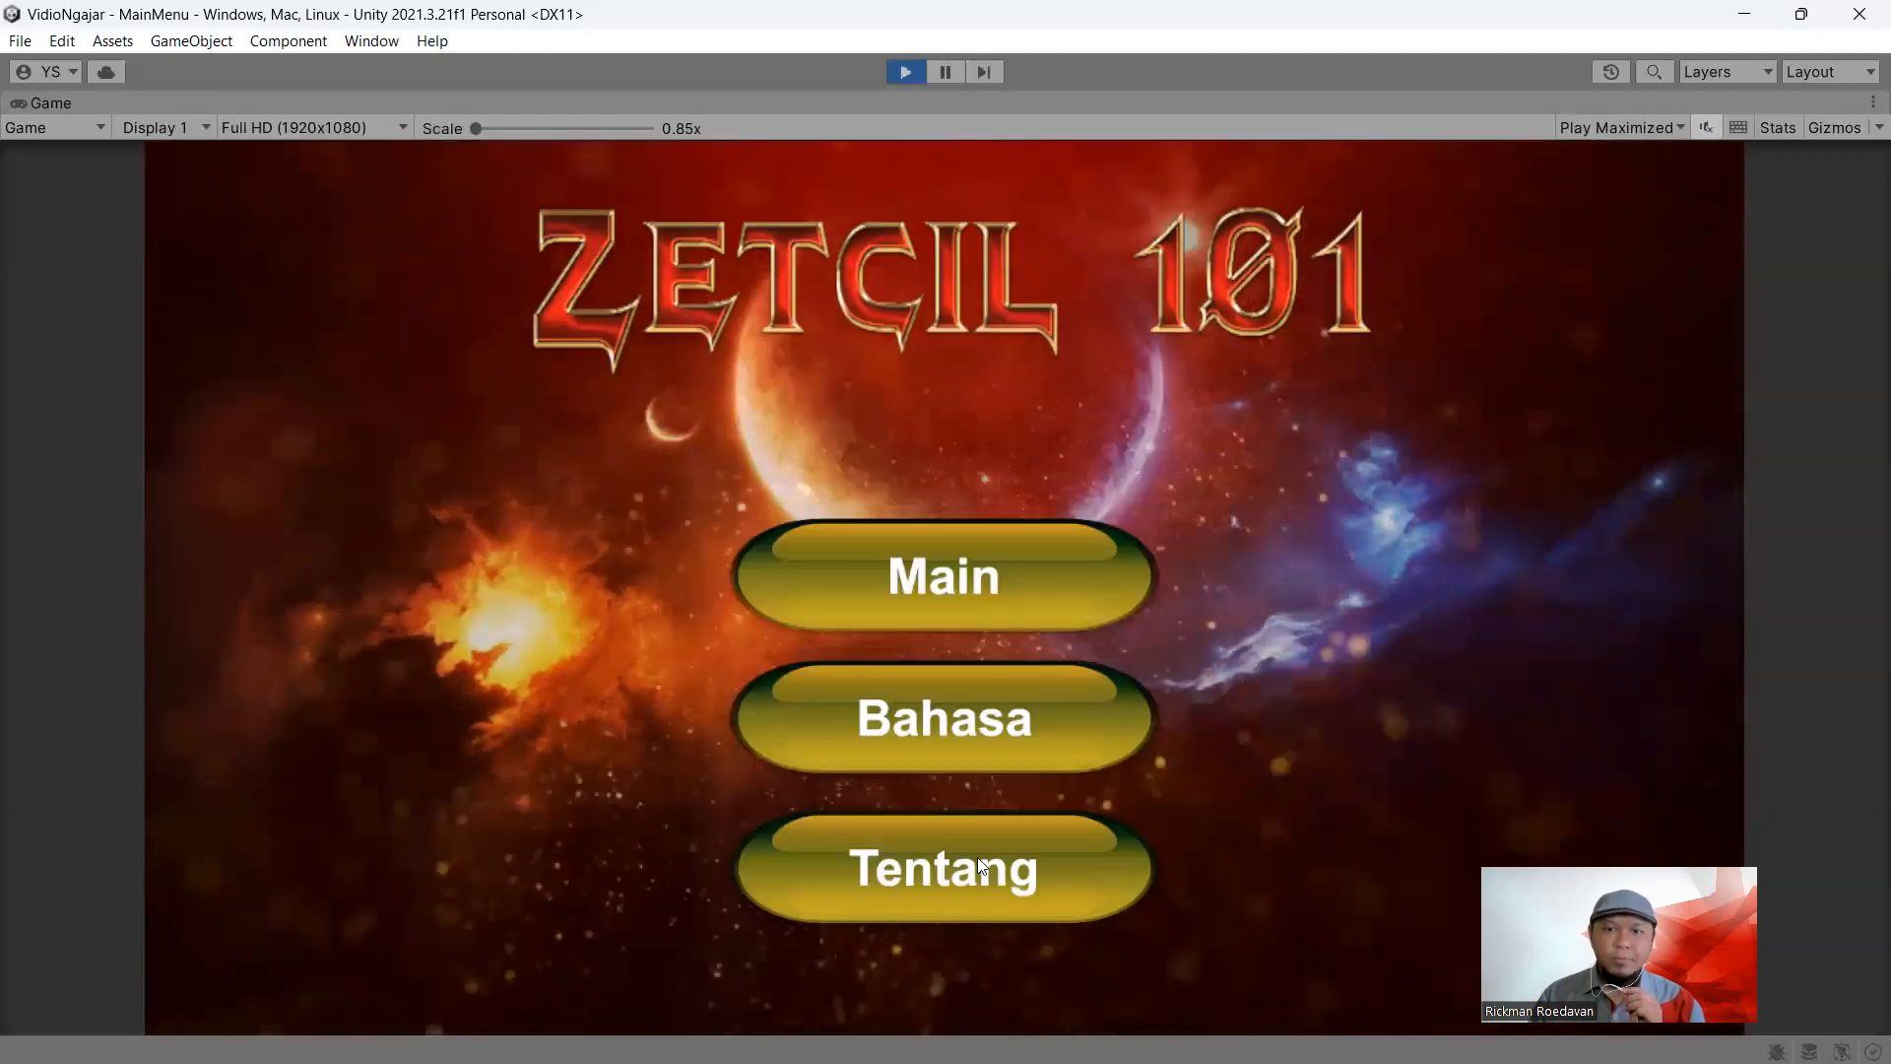
Start the game from the running main menu, and stop the play test after restoring the editor window from its maximized size
{"action": "left_click", "coordinate": [1074, 611]}
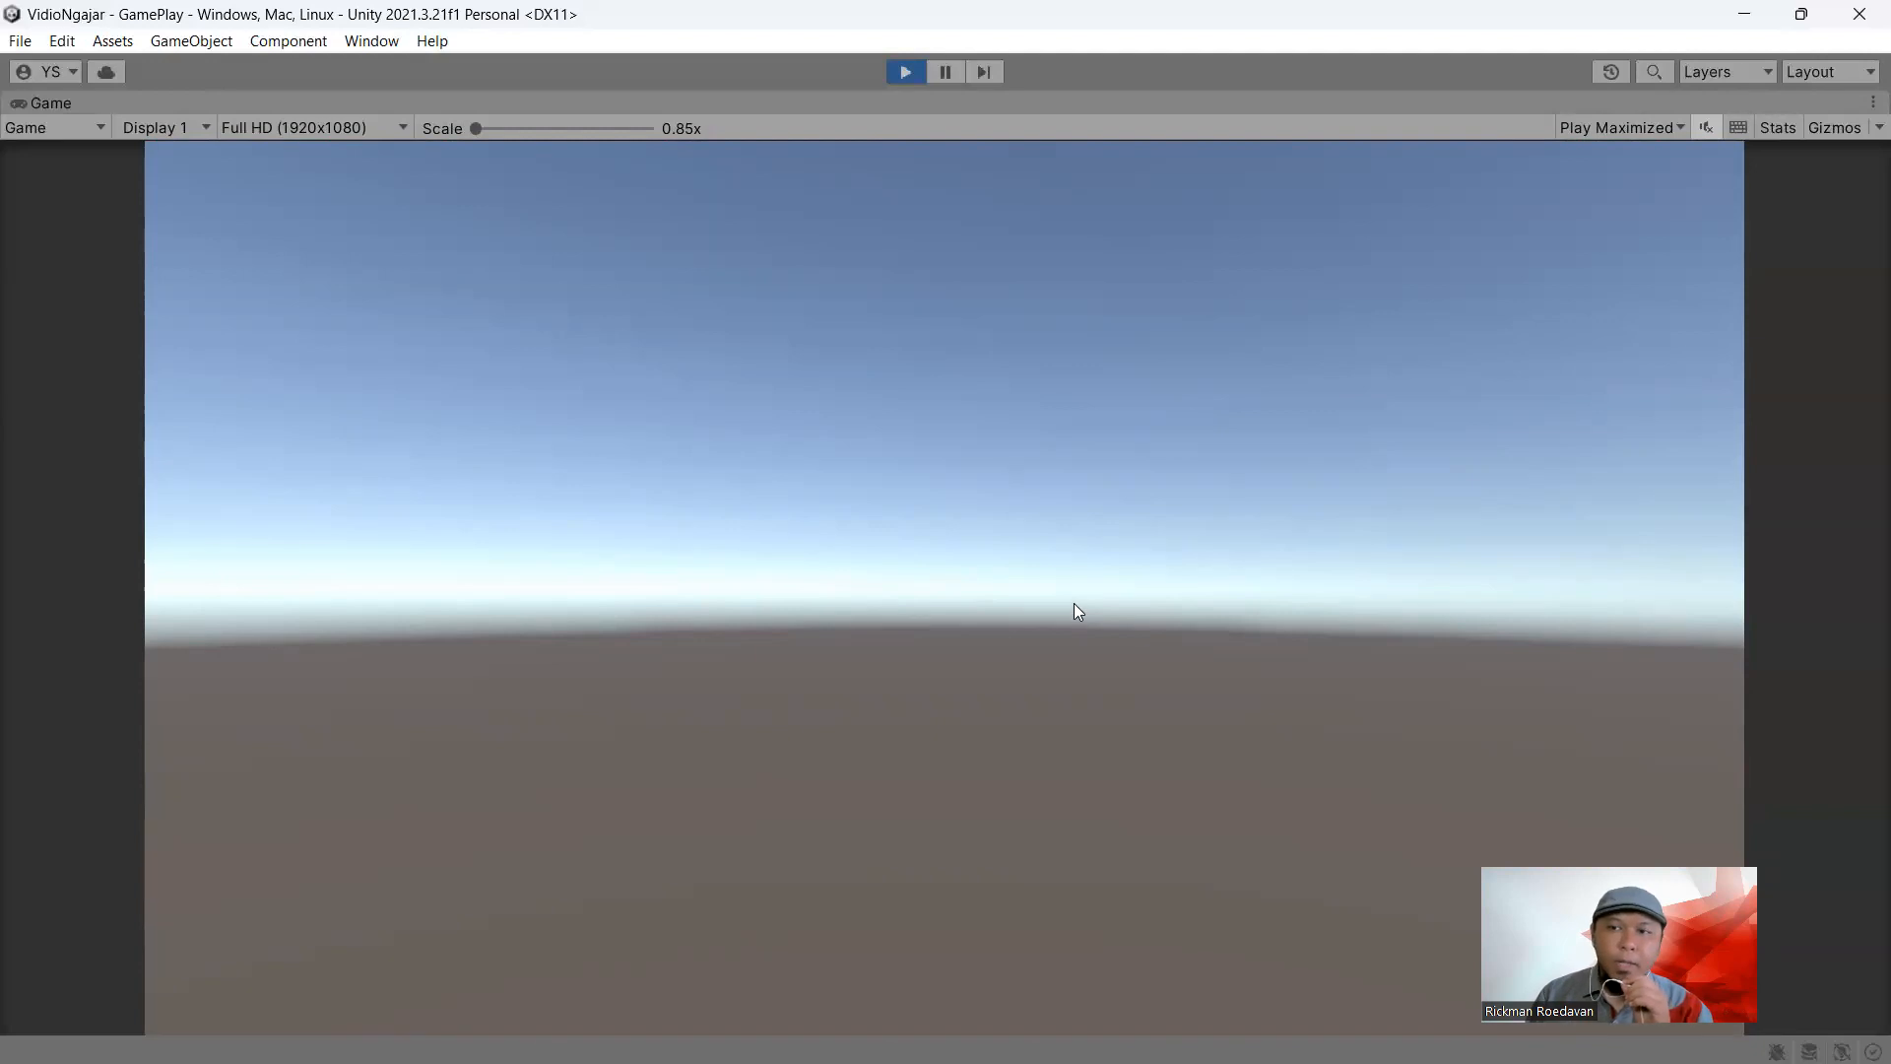
{"action": "left_click", "coordinate": [1801, 13]}
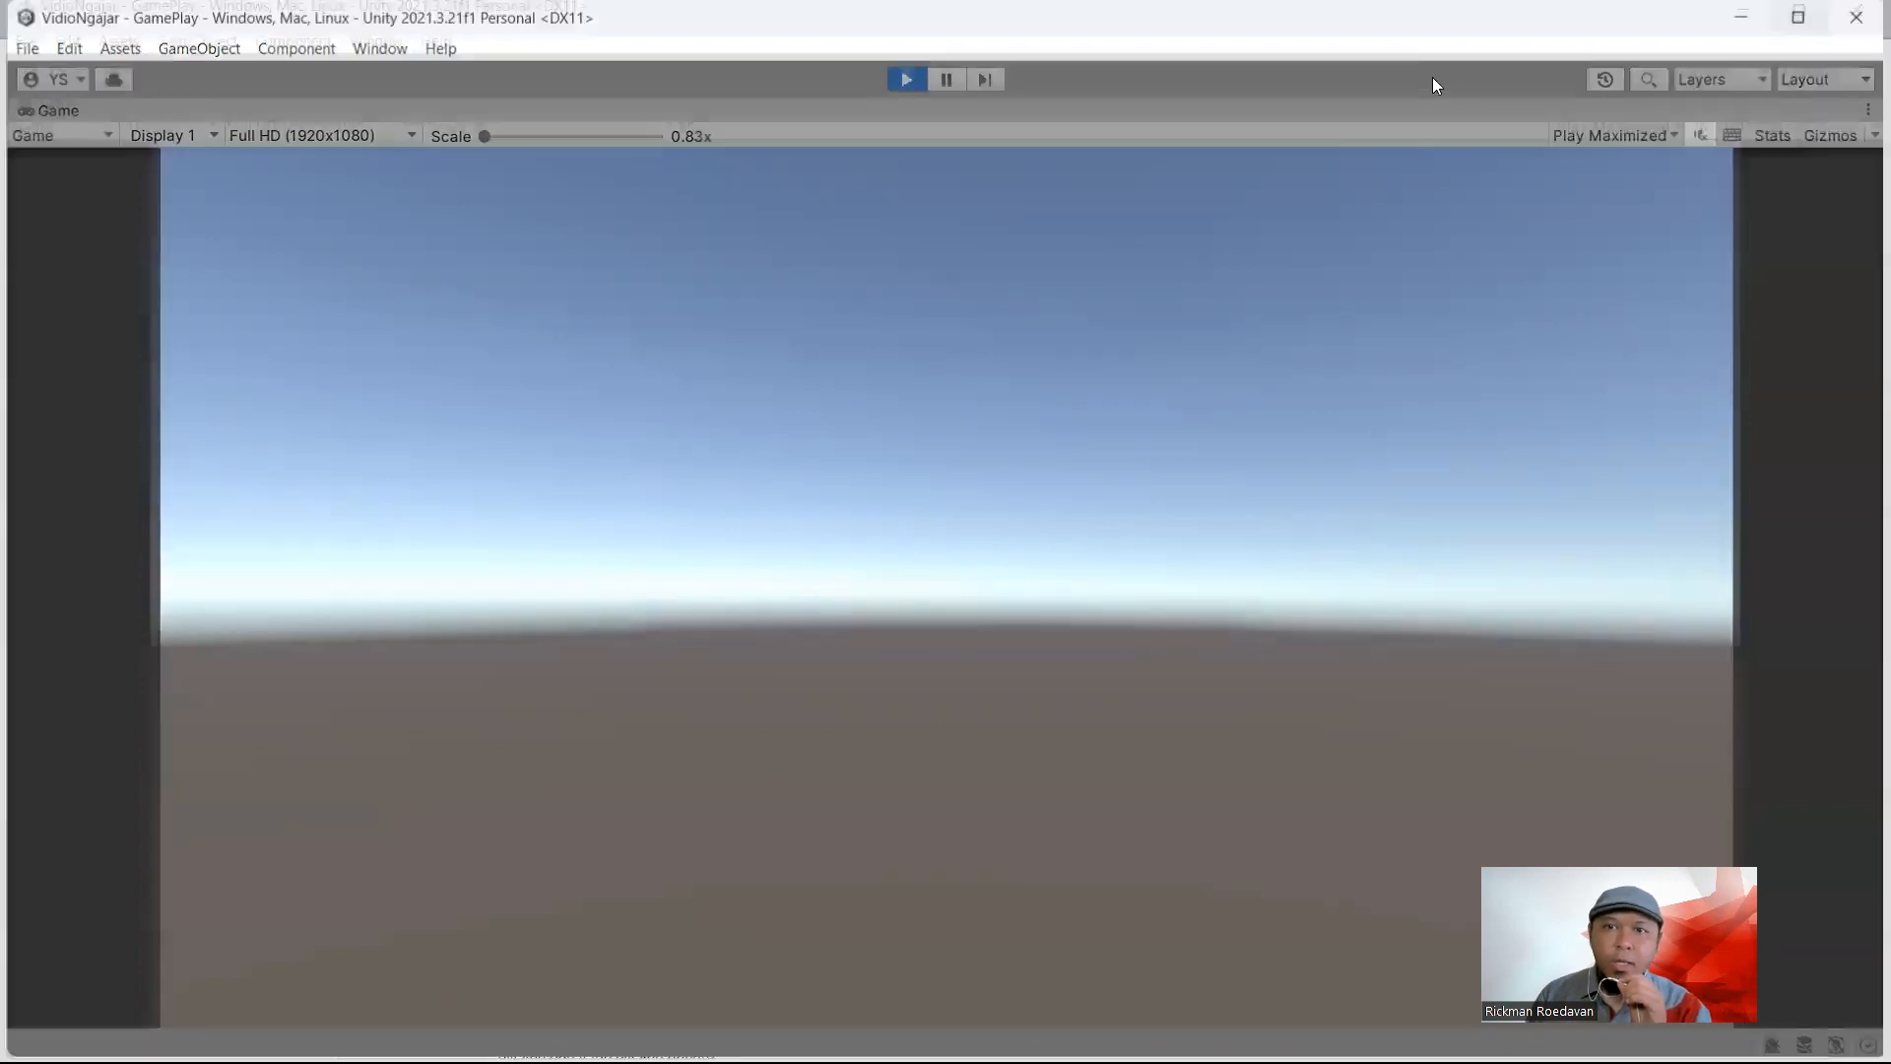
{"action": "left_click", "coordinate": [899, 83]}
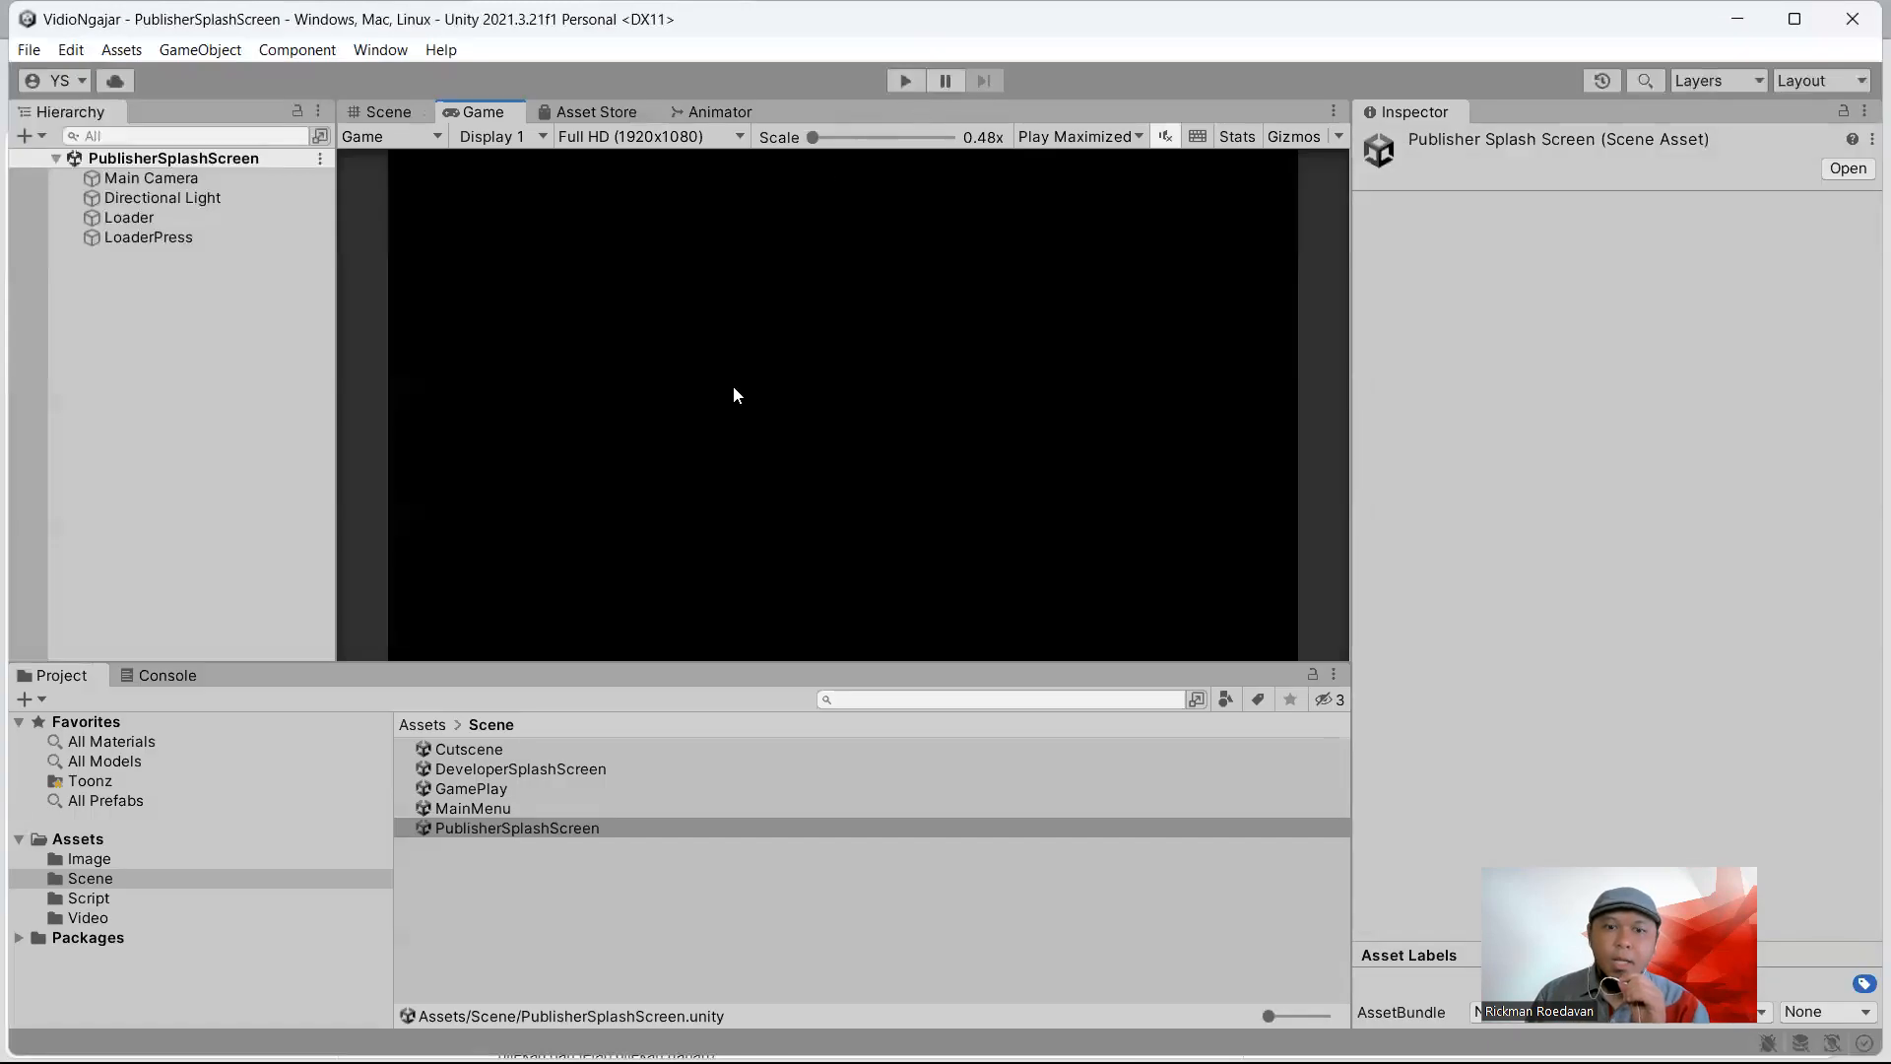